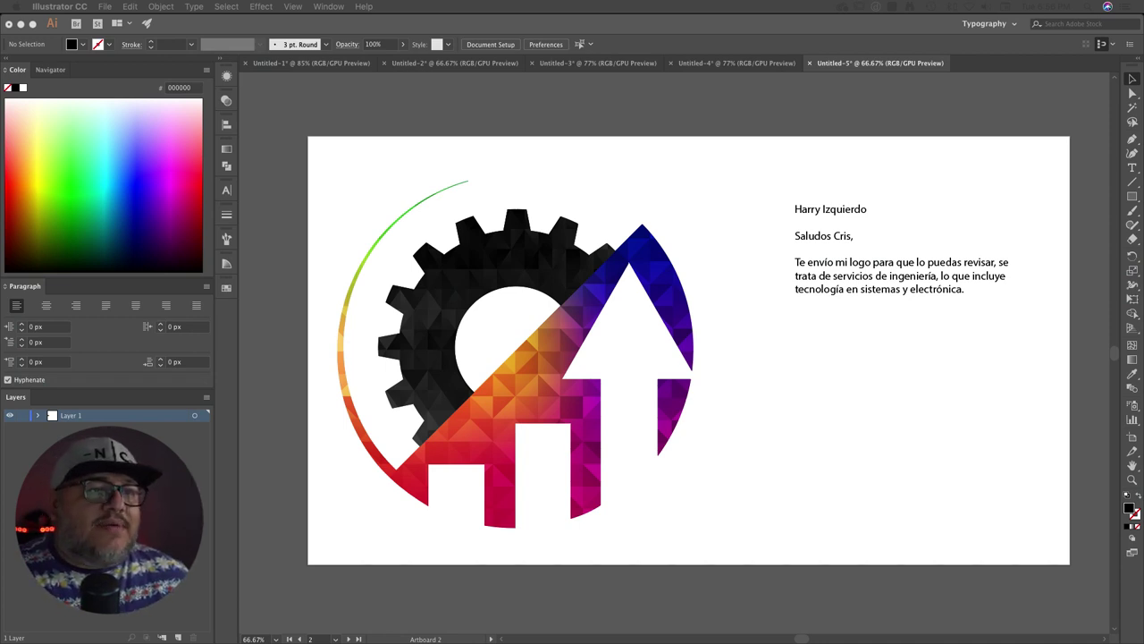
# Step: Review the logos and client messages in the open documents Untitled-1 through Untitled-5
pyautogui.click(749, 64)
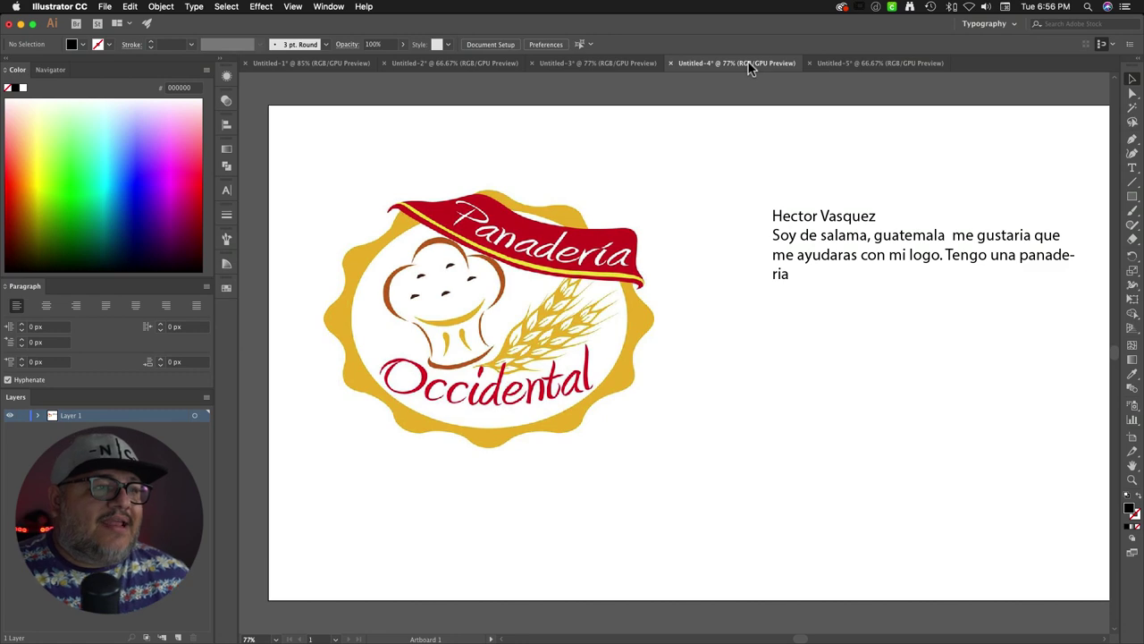
pyautogui.click(593, 64)
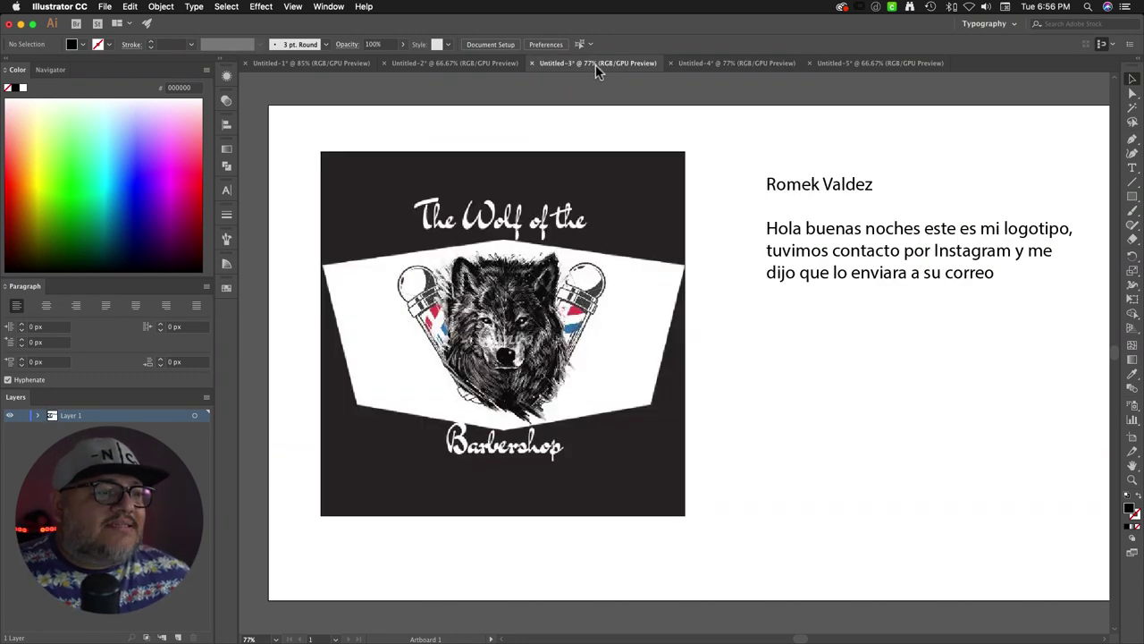
pyautogui.click(483, 64)
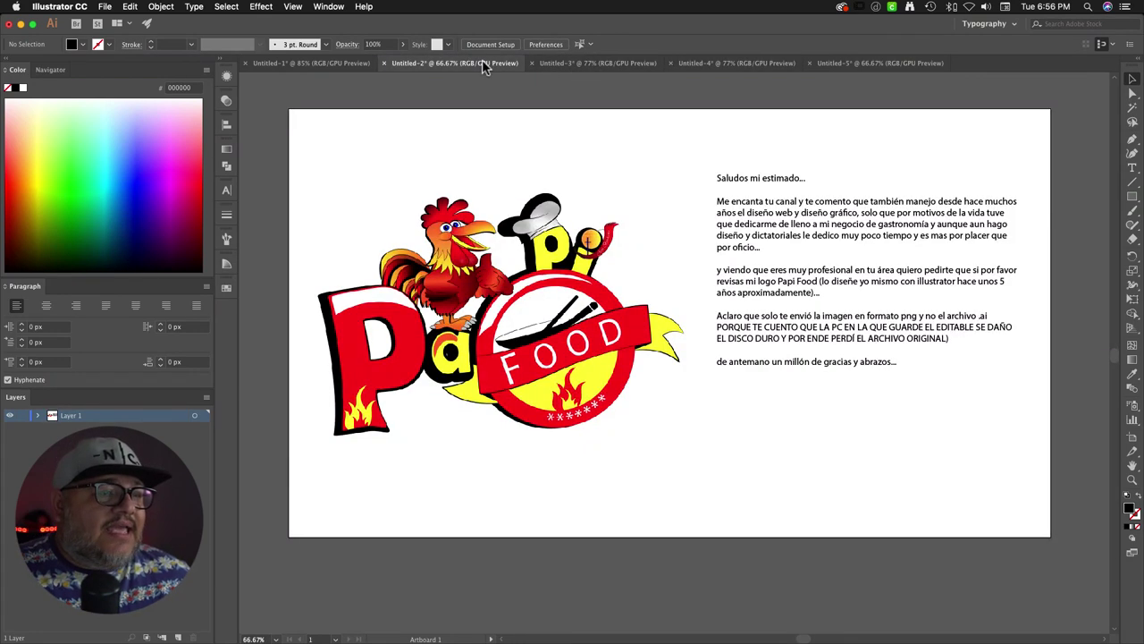
pyautogui.click(326, 63)
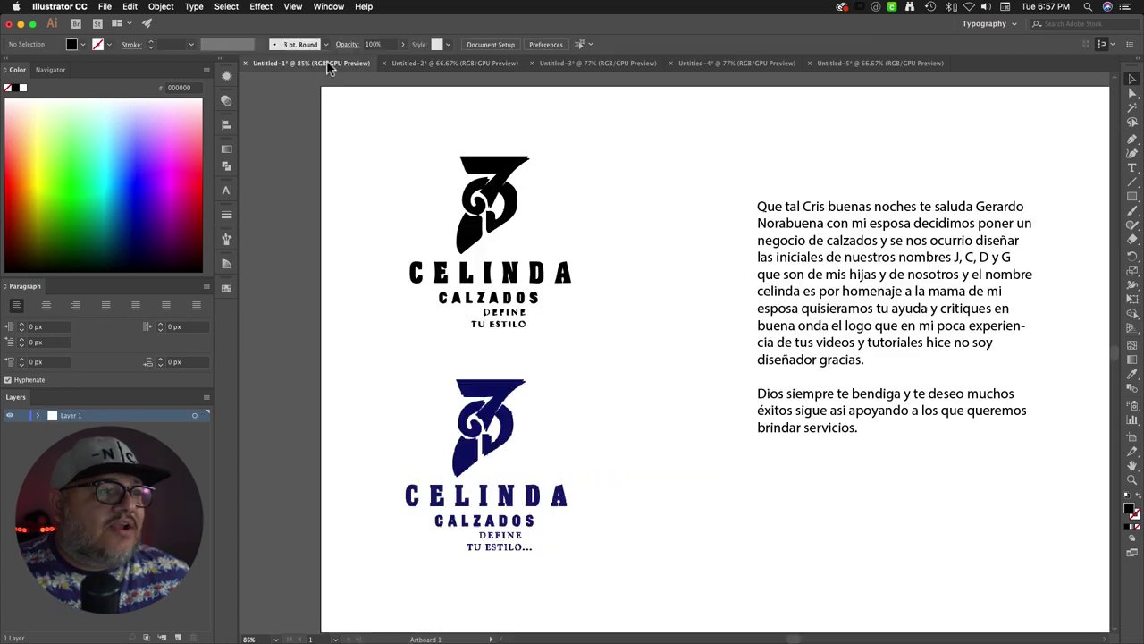
pyautogui.click(490, 191)
pyautogui.click(465, 65)
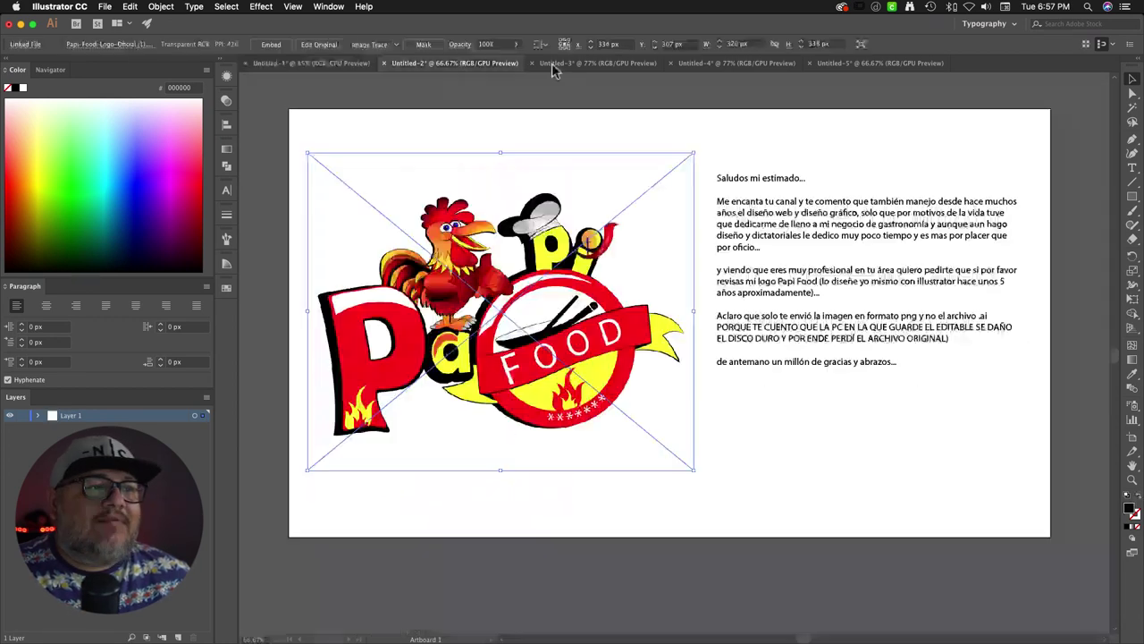
pyautogui.click(581, 63)
pyautogui.click(710, 62)
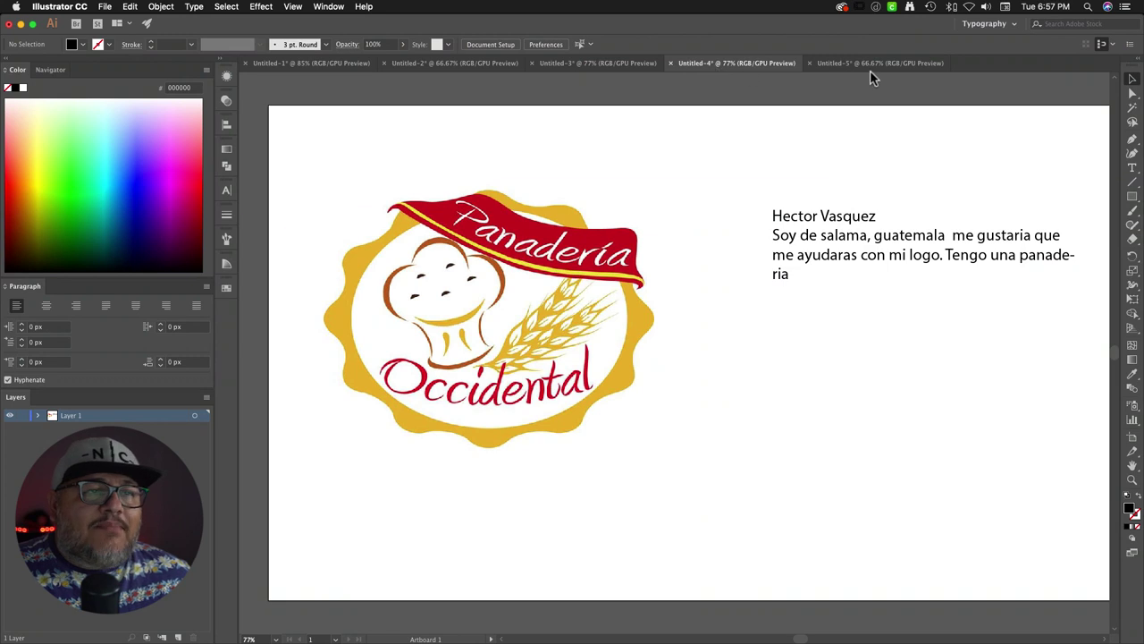
pyautogui.click(487, 261)
pyautogui.click(838, 64)
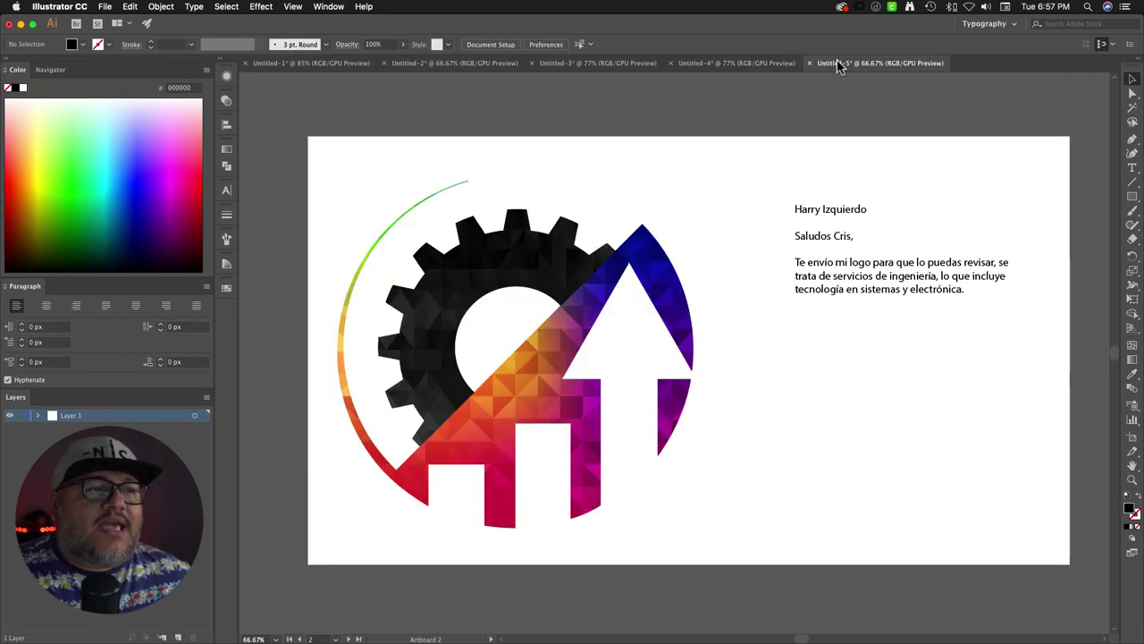
# Step: Check which parts of the gear-and-arrow logo in Untitled-5 belong to the same clip group
pyautogui.click(492, 300)
pyautogui.click(595, 228)
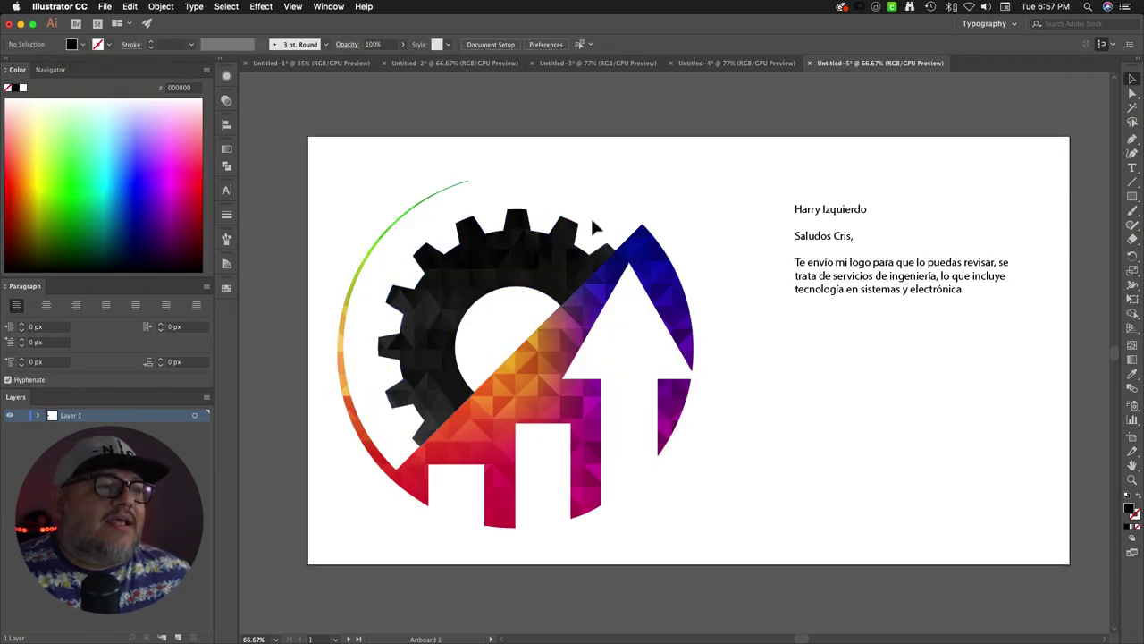
pyautogui.click(595, 228)
pyautogui.click(643, 288)
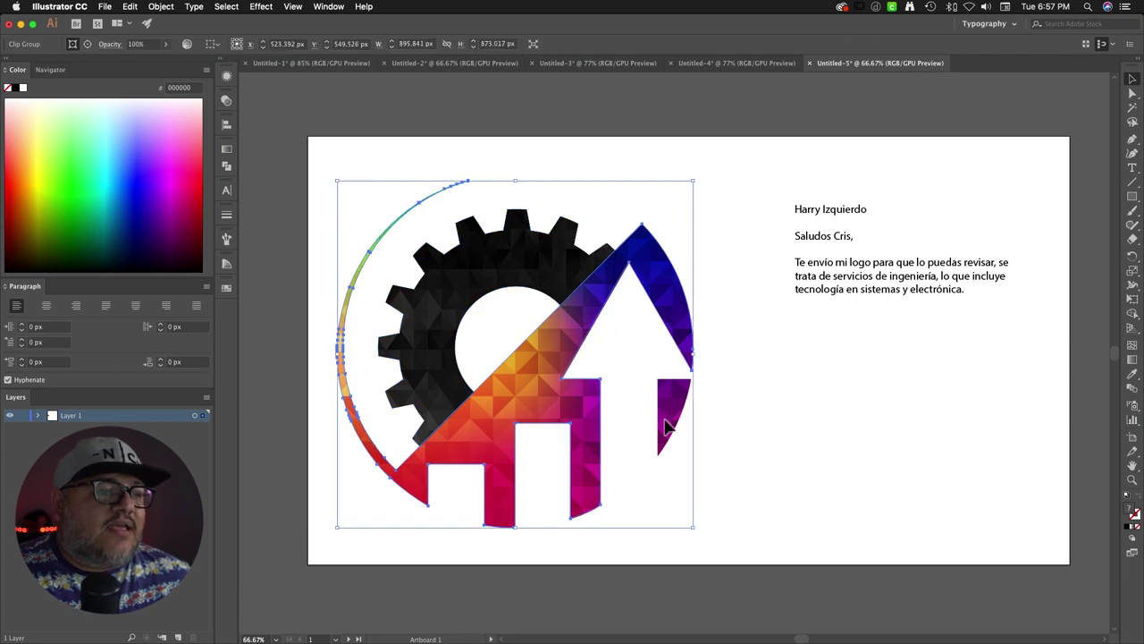
pyautogui.click(708, 414)
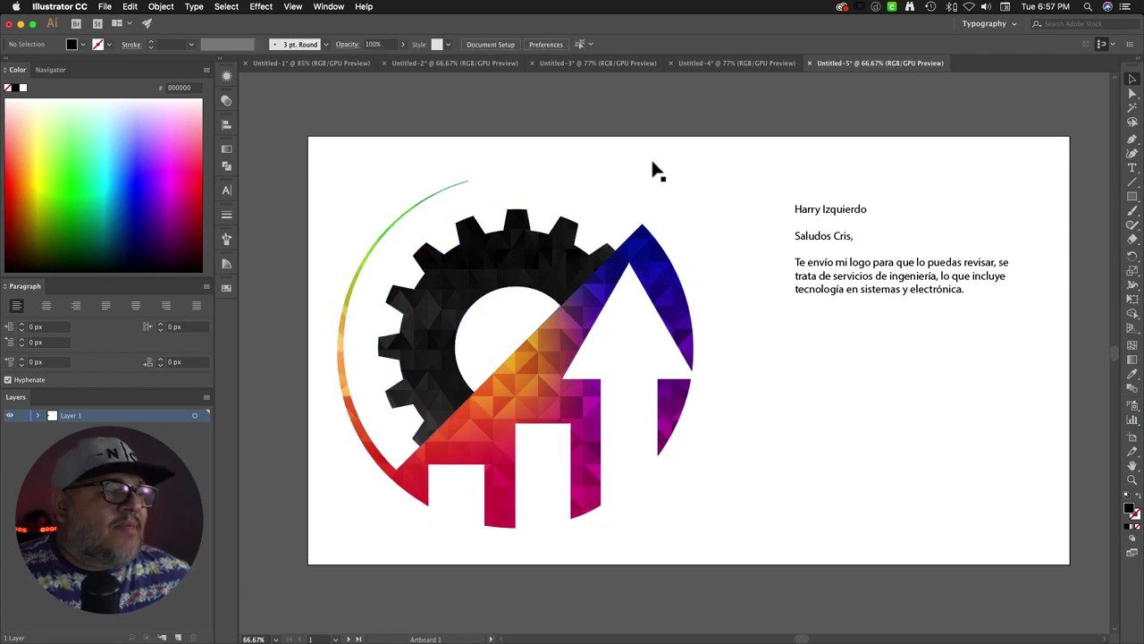
# Step: Expand Layer 1 and its group in Untitled-4 and ungroup the bakery logo image
pyautogui.click(722, 63)
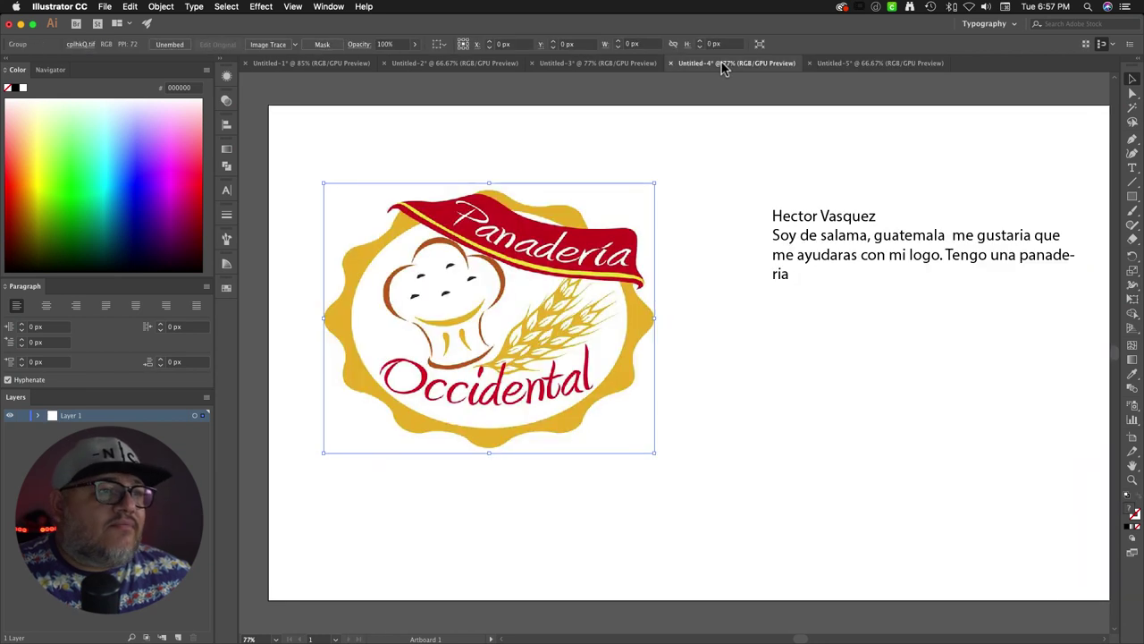
pyautogui.click(37, 416)
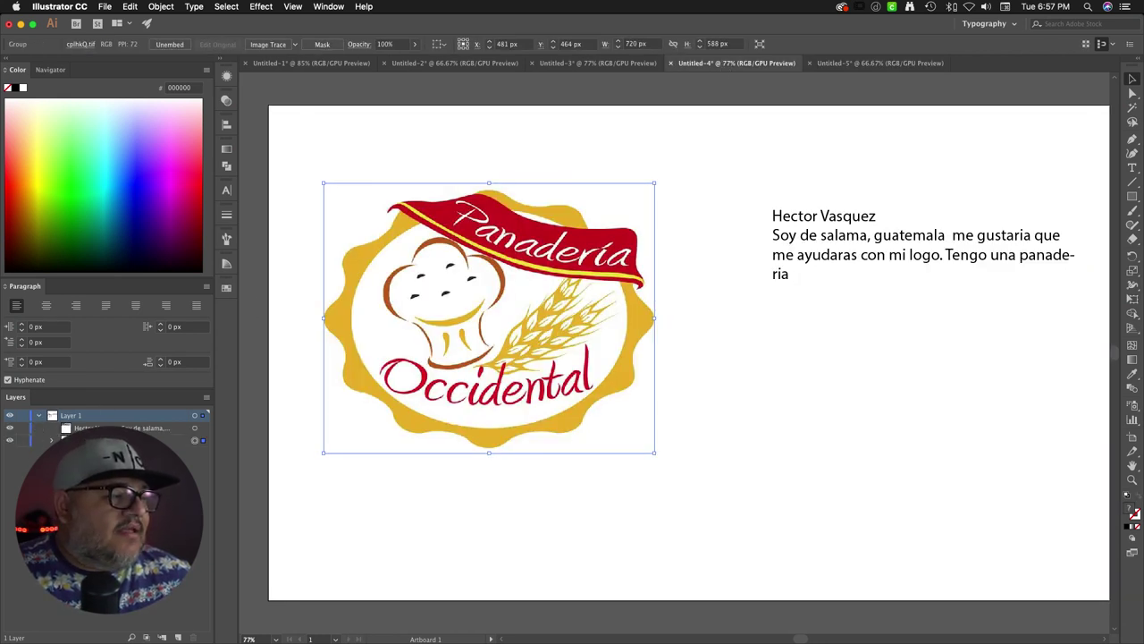
pyautogui.click(54, 440)
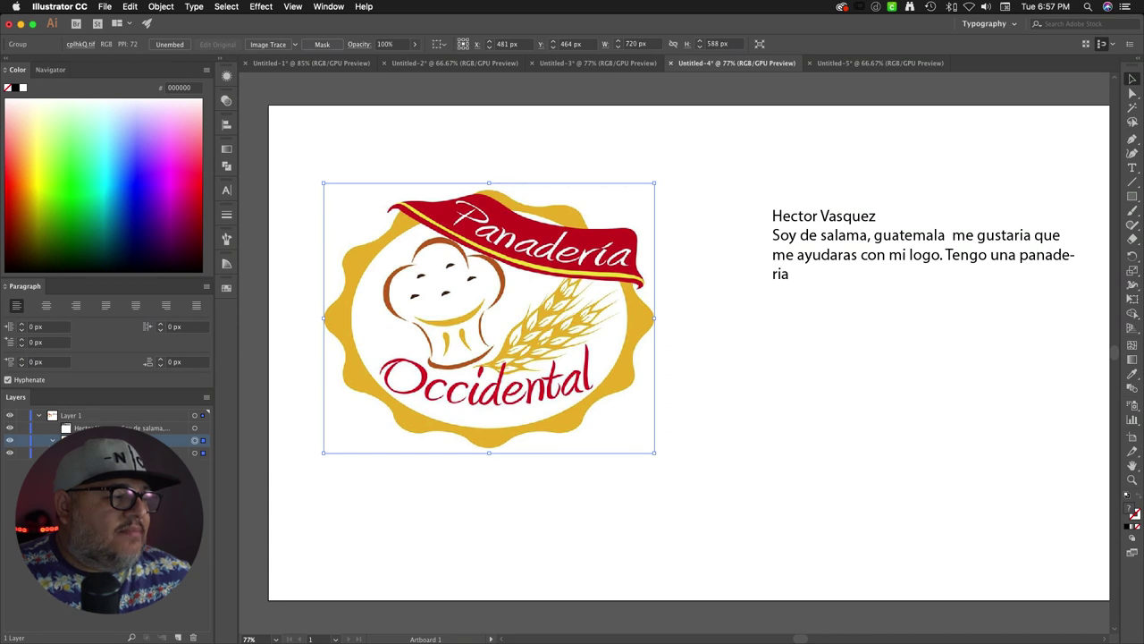
pyautogui.rightClick(470, 226)
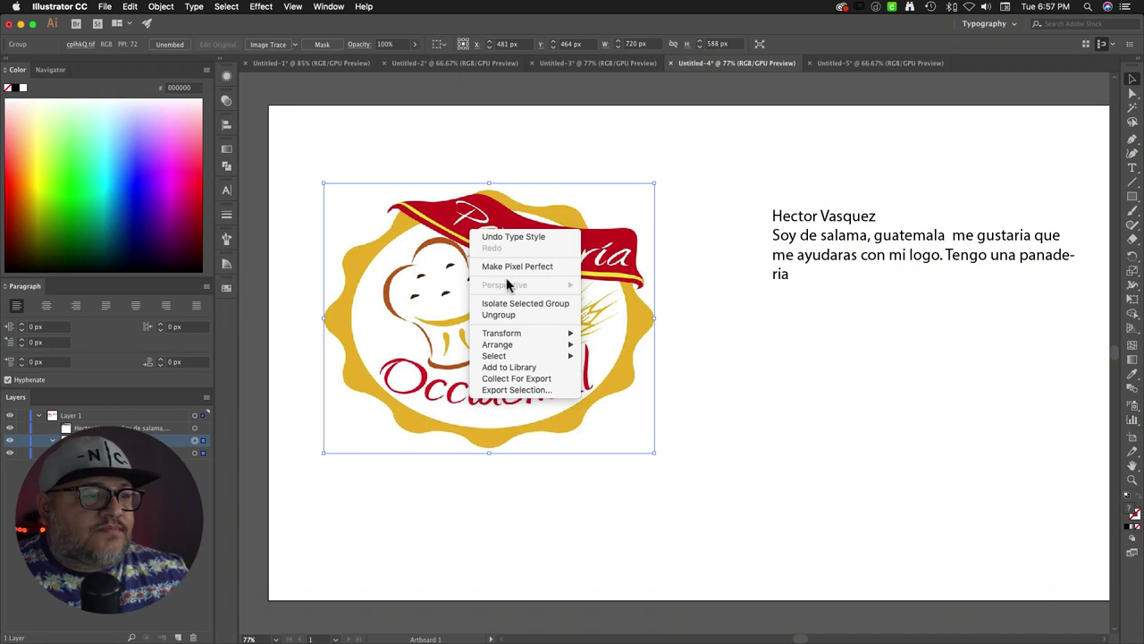
pyautogui.click(519, 314)
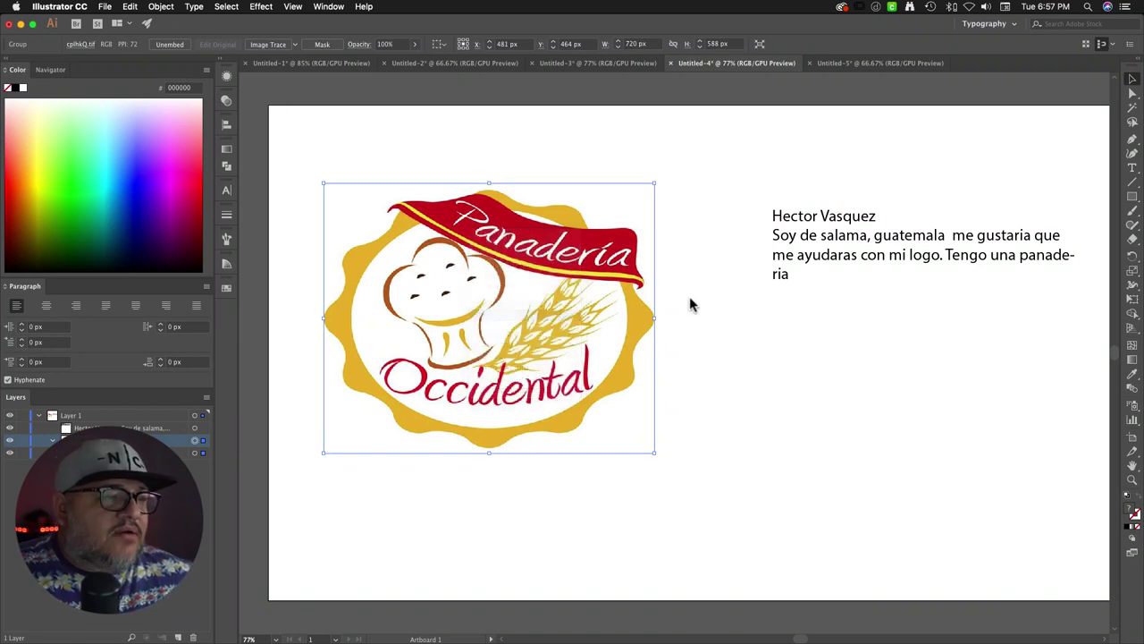
pyautogui.rightClick(613, 250)
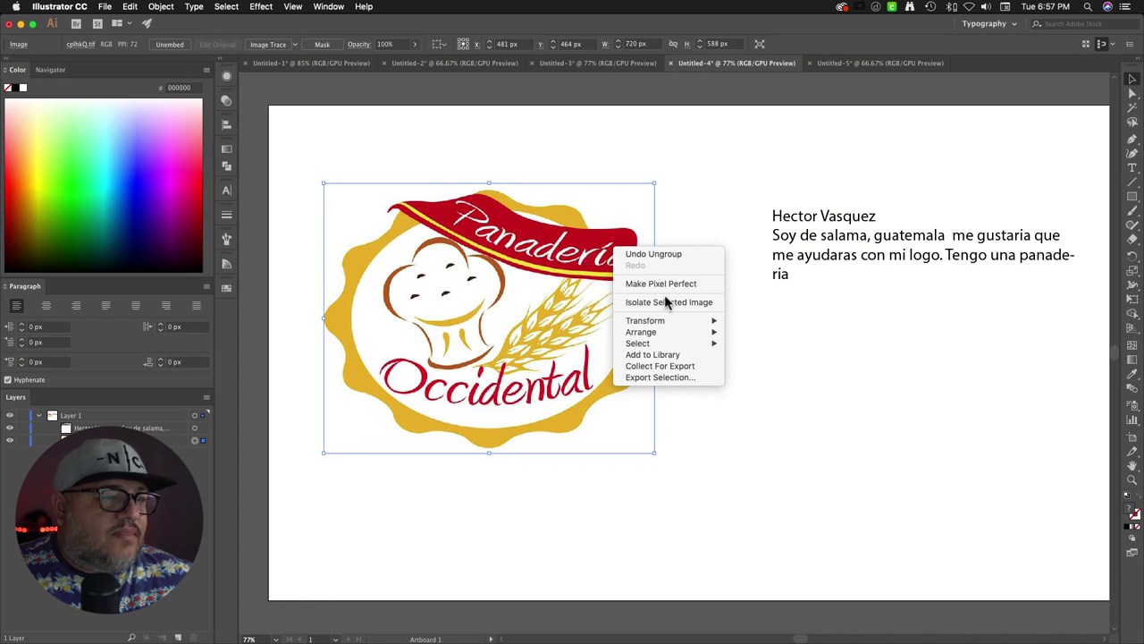
pyautogui.click(486, 265)
# Step: Move the bakery logo slightly up and to the left on the artboard and deselect it
pyautogui.moveTo(486, 225)
pyautogui.mouseDown()
pyautogui.moveTo(474, 267)
pyautogui.moveTo(490, 231)
pyautogui.mouseUp()
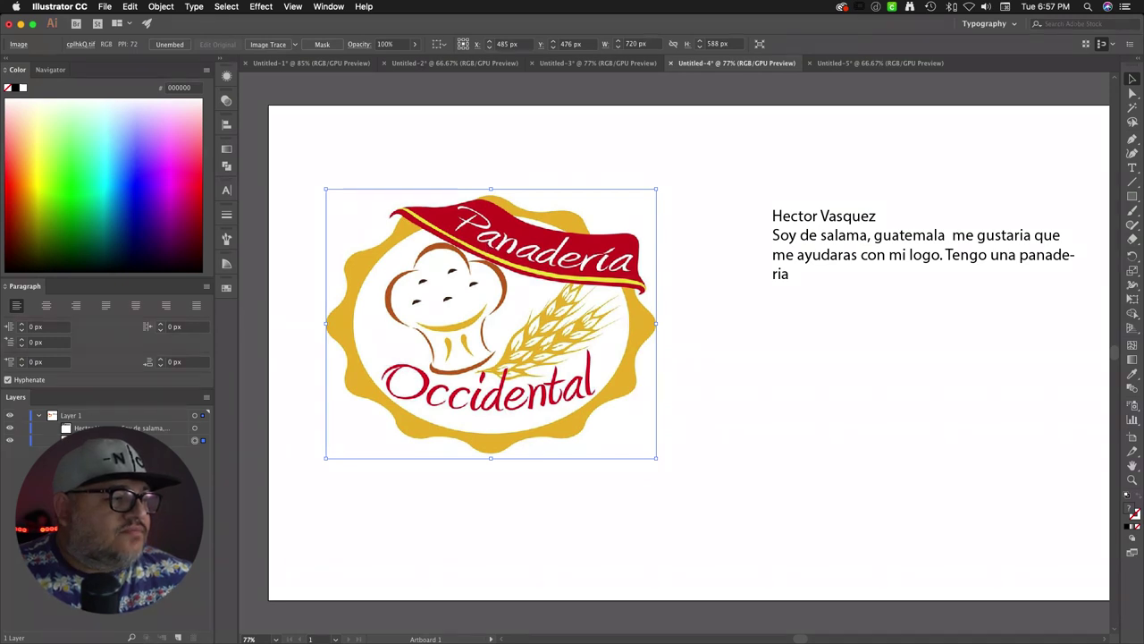
pyautogui.click(134, 427)
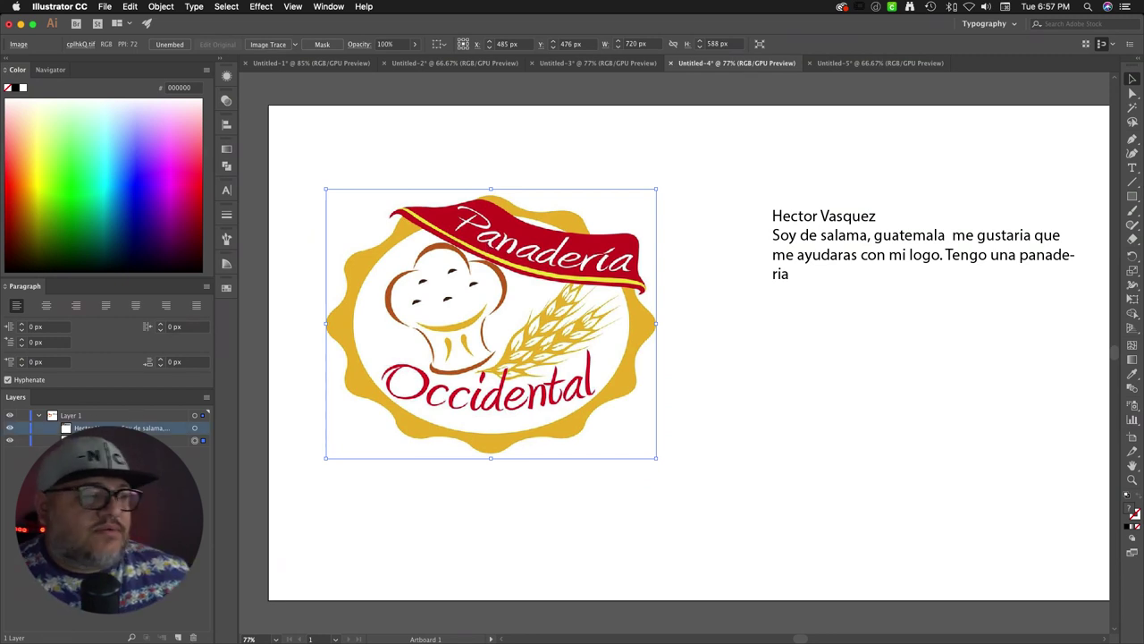
pyautogui.click(720, 390)
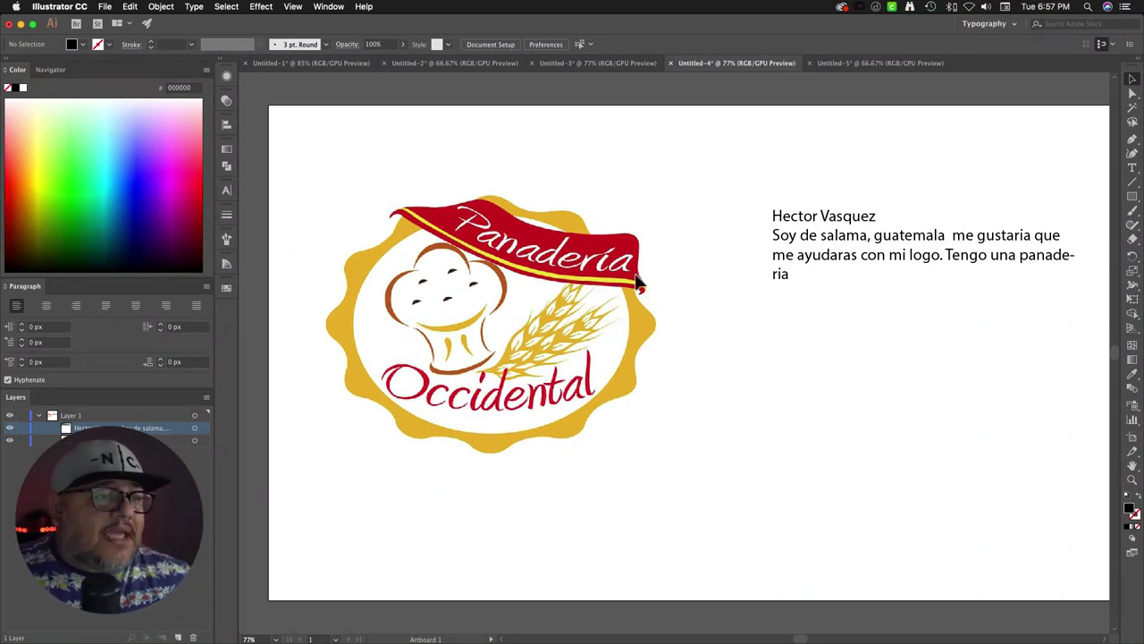
pyautogui.moveTo(584, 253); pyautogui.dragTo(576, 224)
pyautogui.click(730, 391)
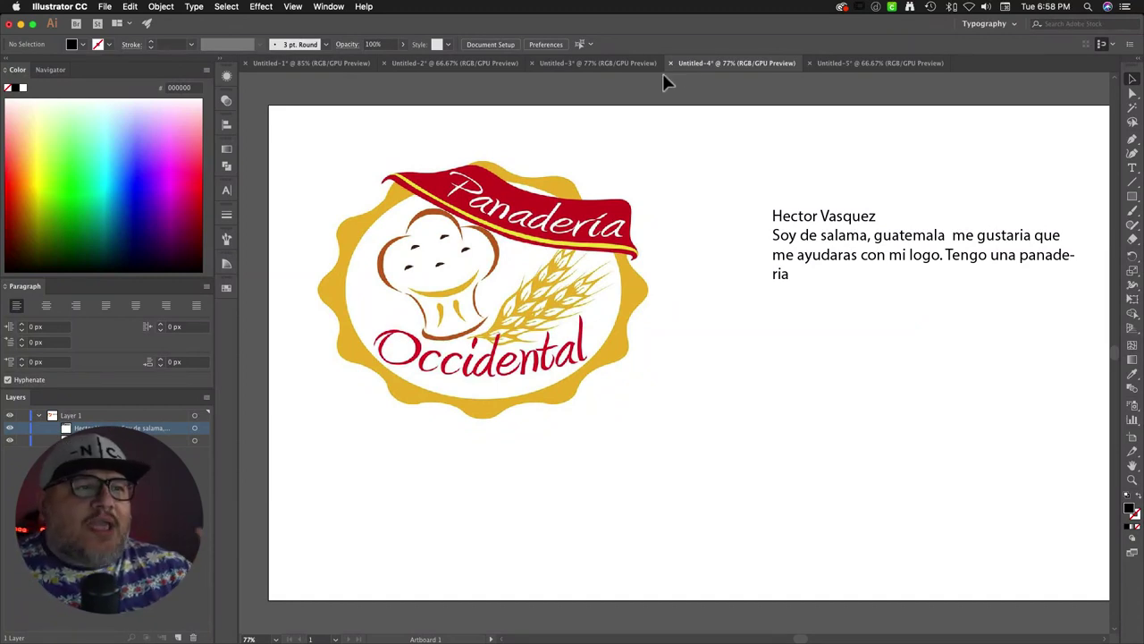
# Step: Try shifting the multicoloured clip group of the gear logo in Untitled-5 and undo the move
pyautogui.click(846, 67)
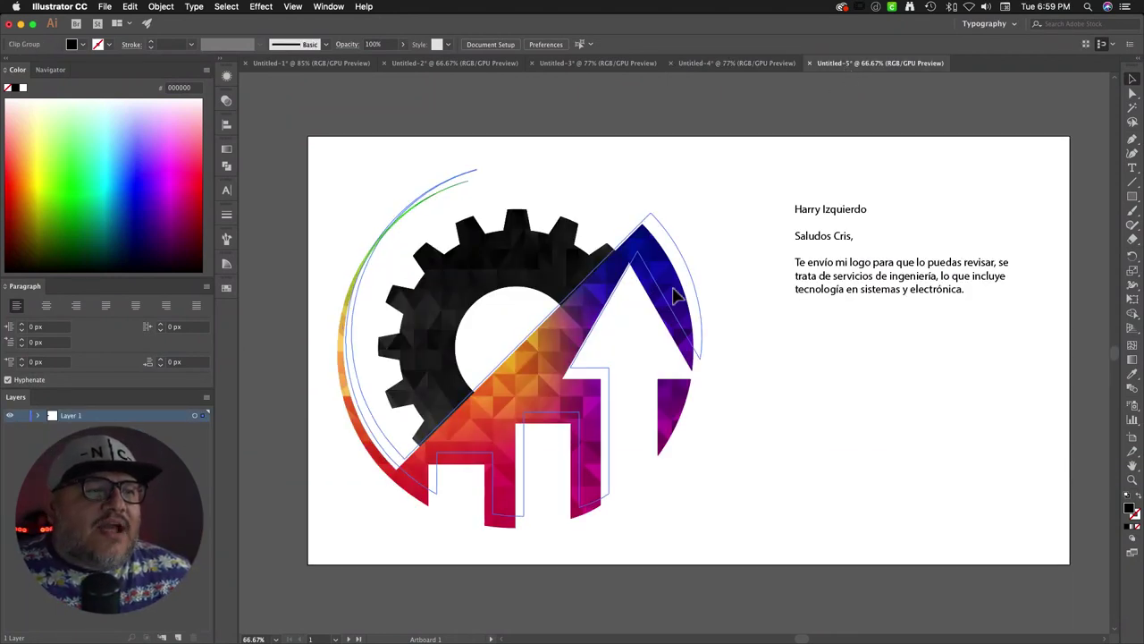
pyautogui.moveTo(677, 294); pyautogui.dragTo(685, 282)
pyautogui.press('super+z')
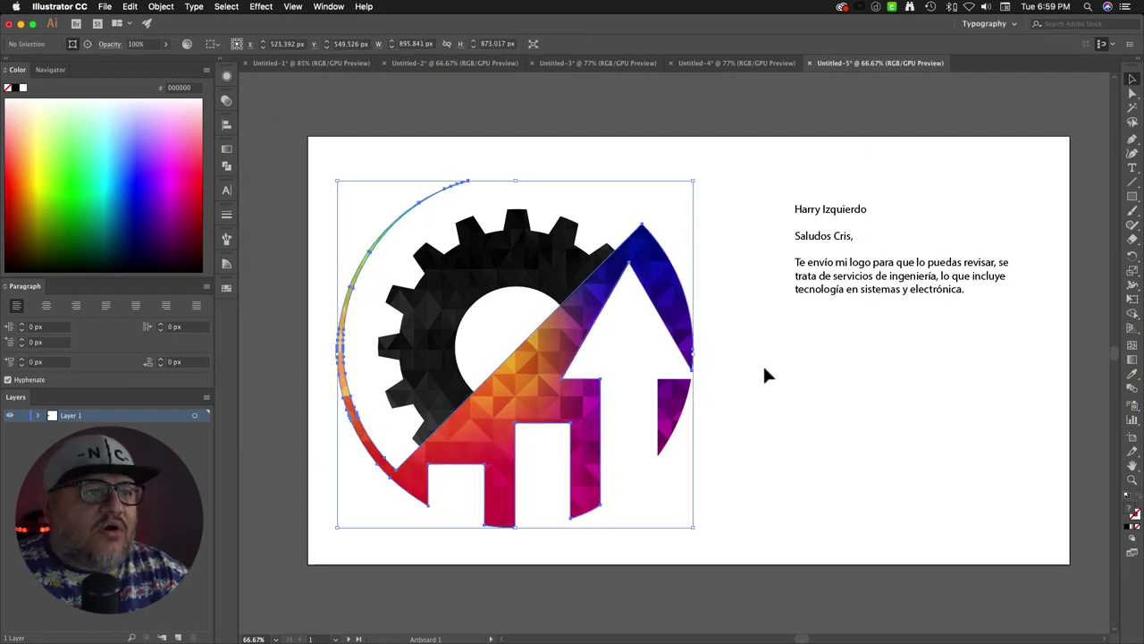
pyautogui.click(762, 363)
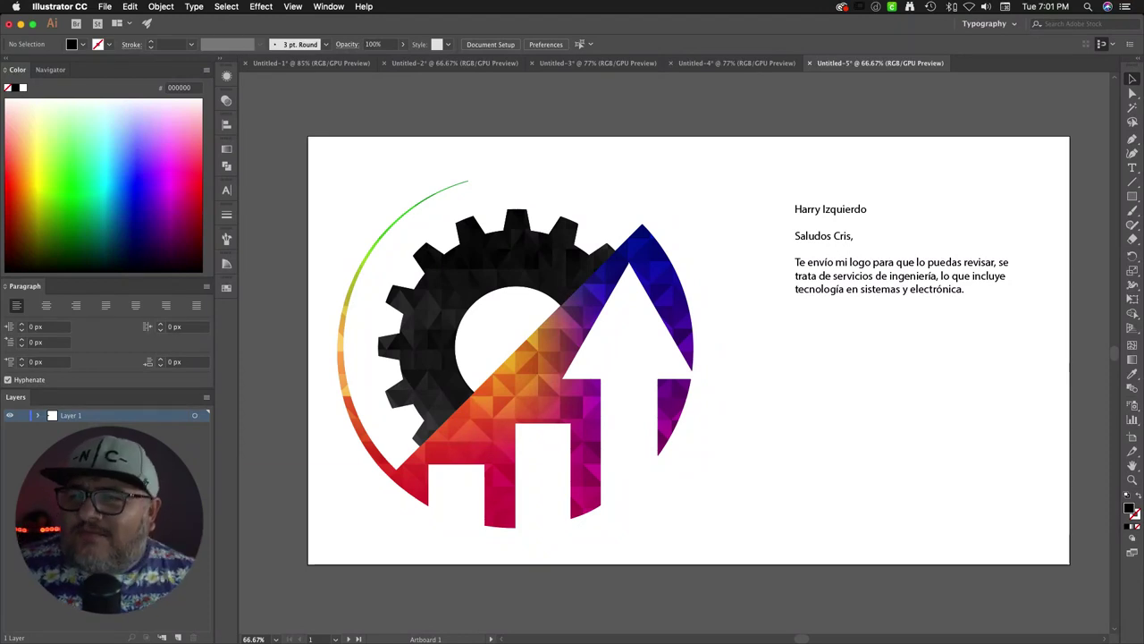
# Step: Stretch the bakery logo in Untitled-4 vertically at both ends to a height of 686 px, keeping its 720 px width
pyautogui.click(722, 63)
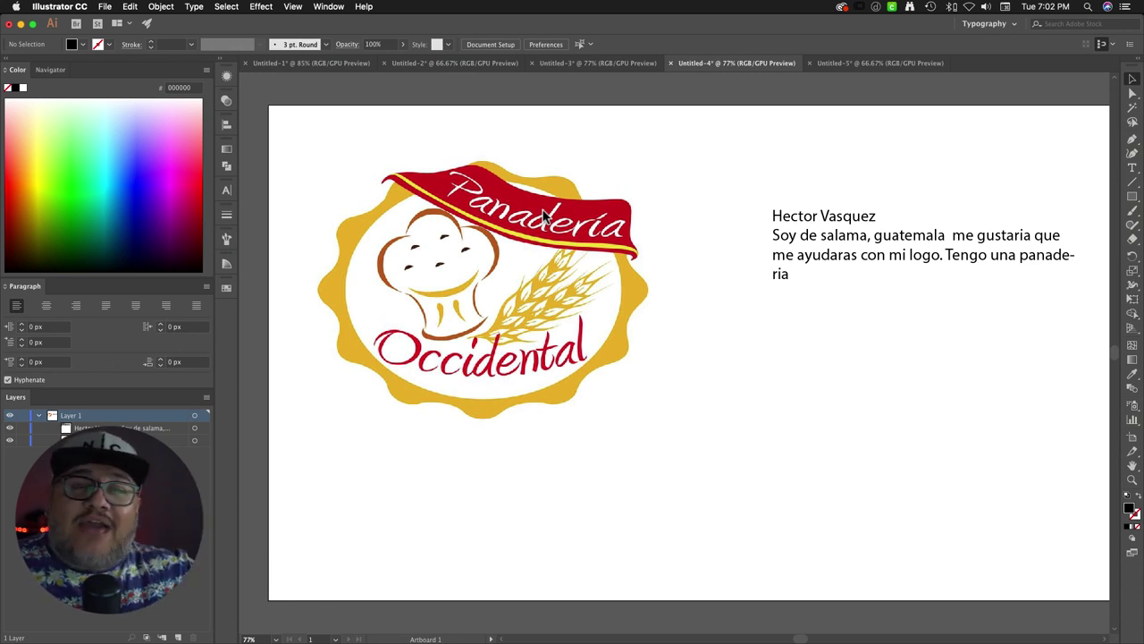
pyautogui.click(482, 164)
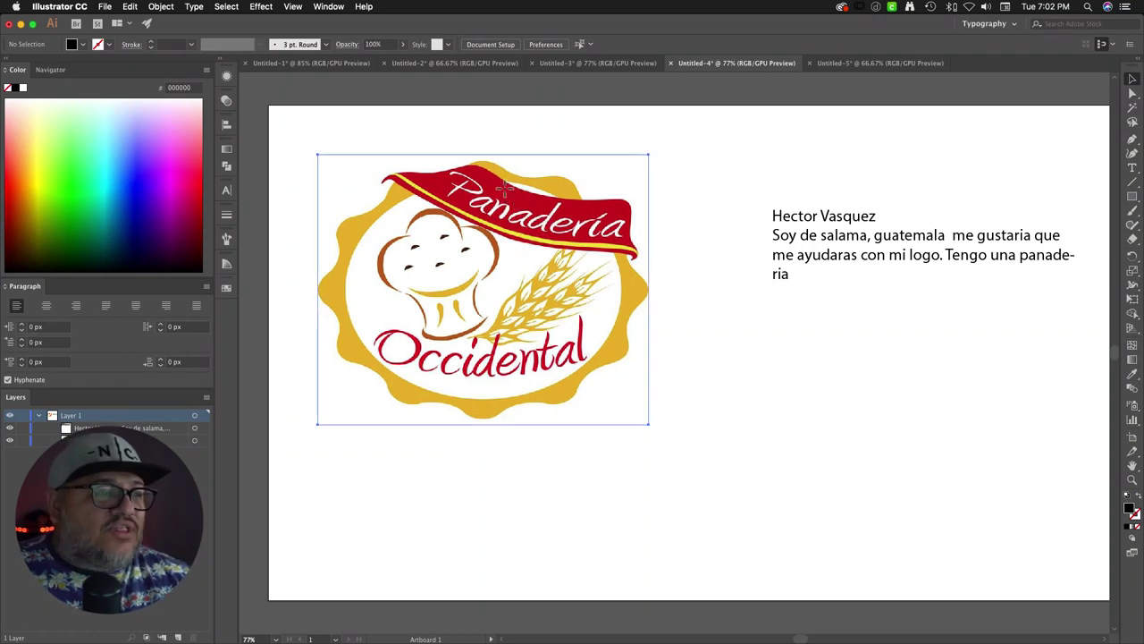
pyautogui.moveTo(482, 153); pyautogui.dragTo(483, 140)
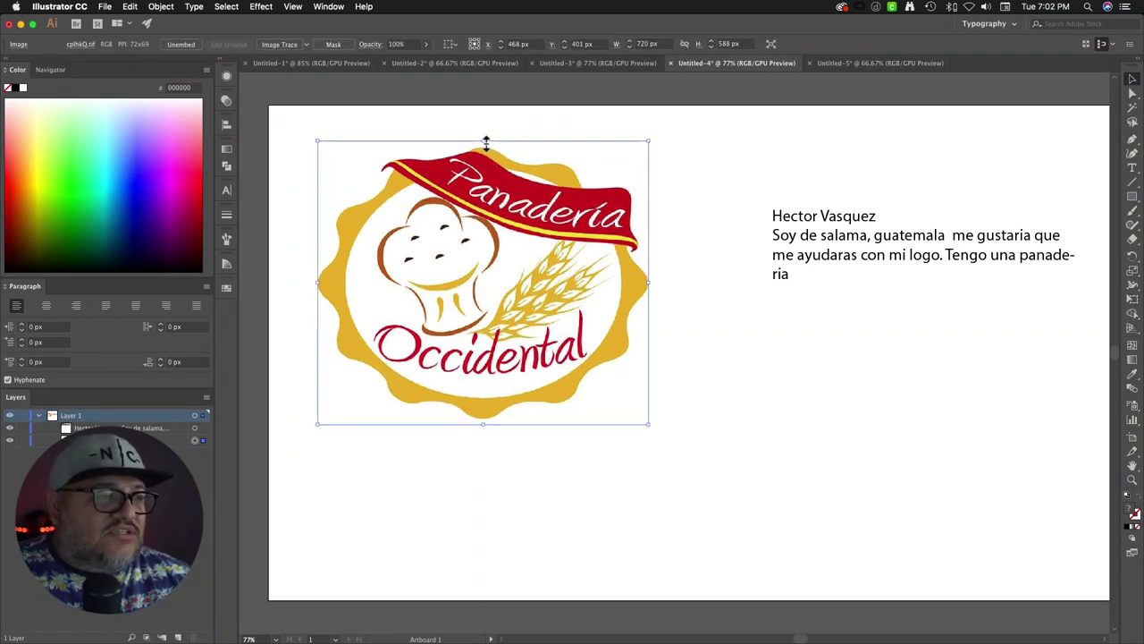
pyautogui.moveTo(481, 425); pyautogui.dragTo(484, 455)
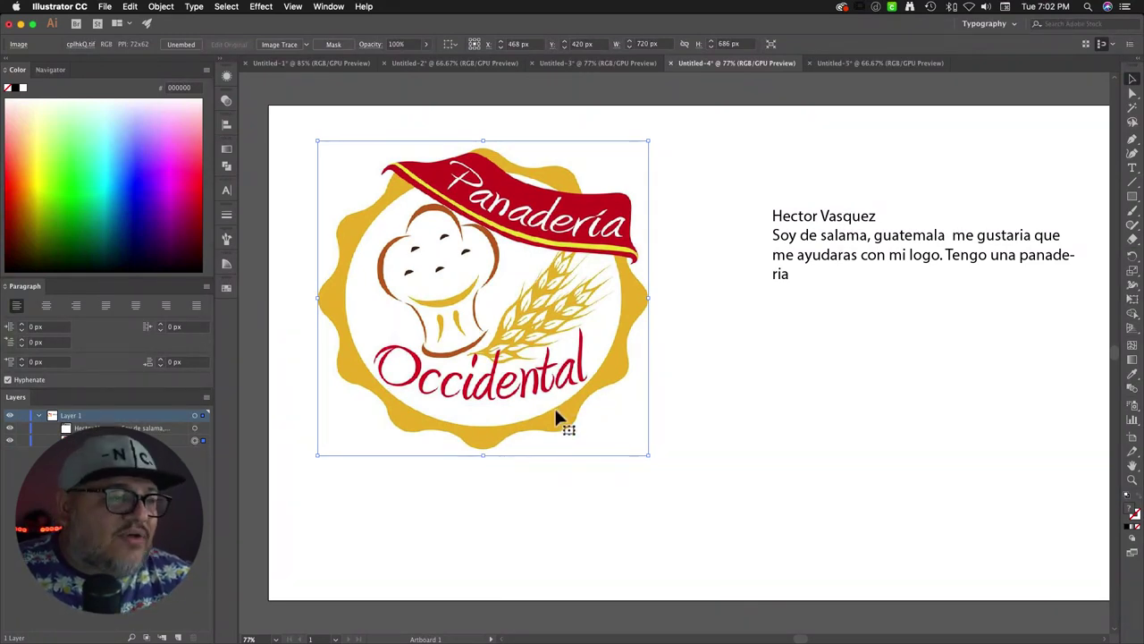
pyautogui.moveTo(554, 406); pyautogui.dragTo(550, 396)
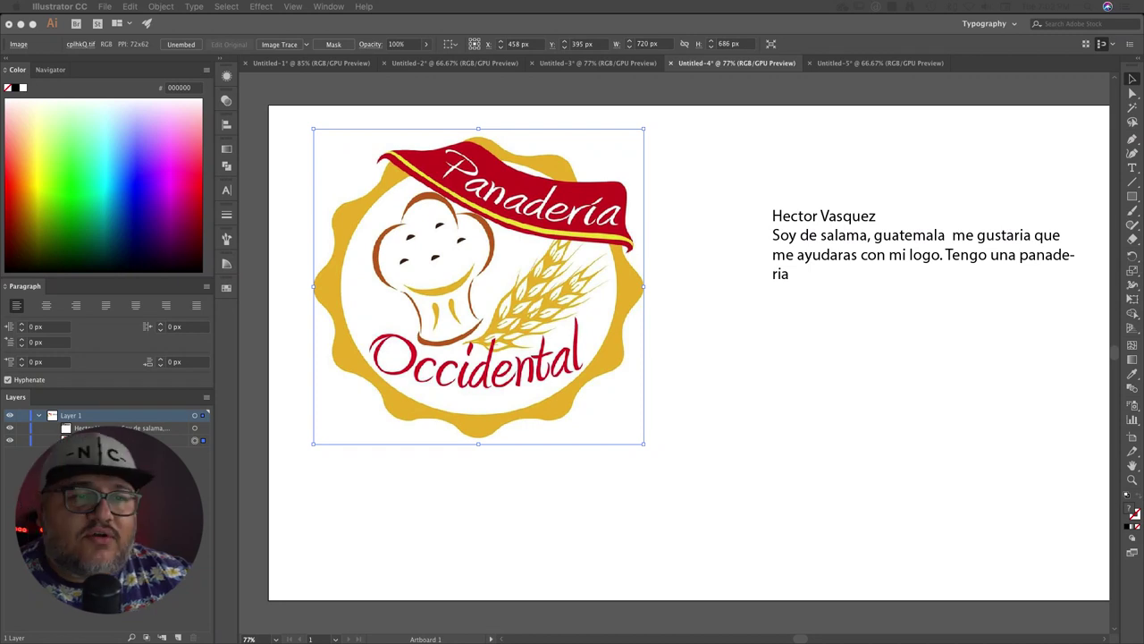
# Step: Bring the red ribbon banner image onto the artboard beside the bakery logo, below the client's message
pyautogui.moveTo(1128, 355); pyautogui.dragTo(871, 390)
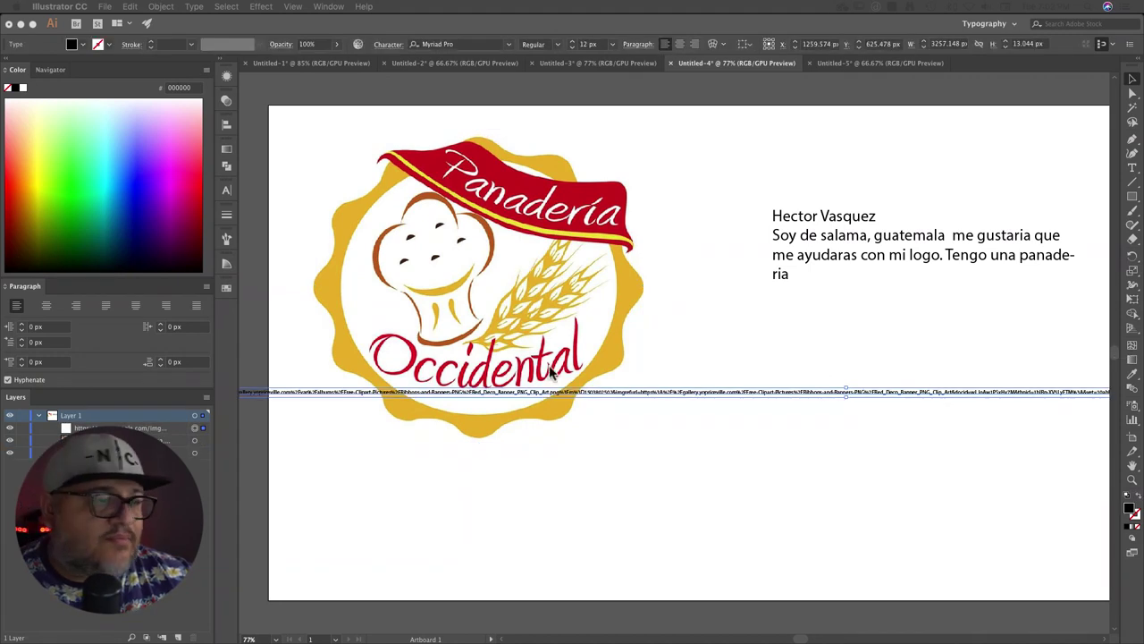
pyautogui.hotkey('ctrl', '=')
pyautogui.hotkey('ctrl', '=')
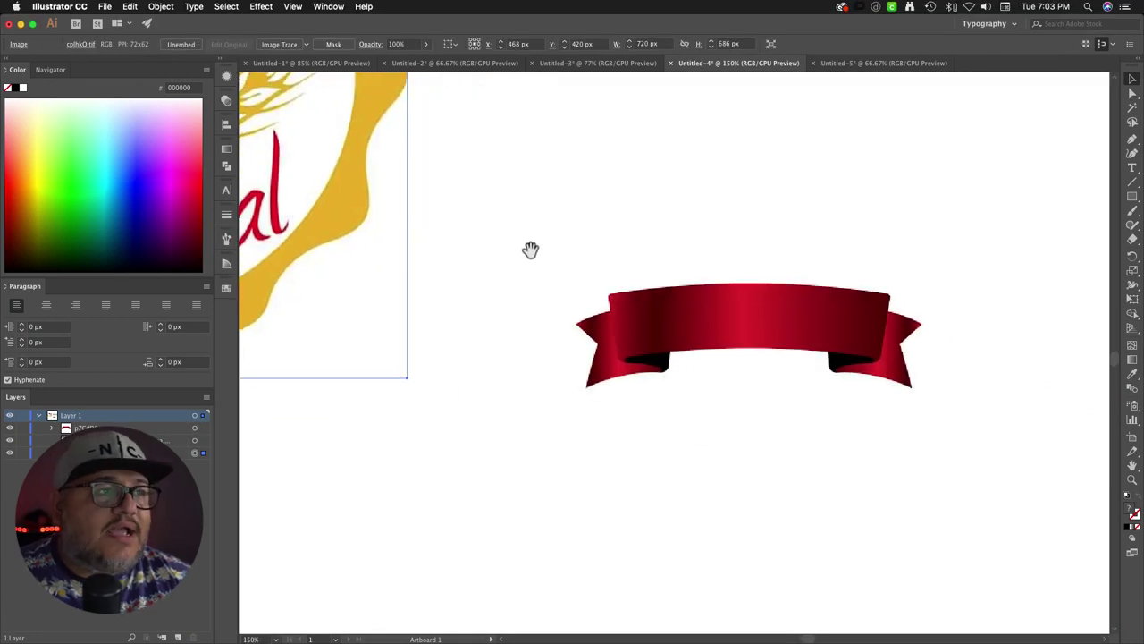
pyautogui.scroll(4, 590, 313)
pyautogui.scroll(-5, 644, 362)
pyautogui.hscroll(2, 645, 362)
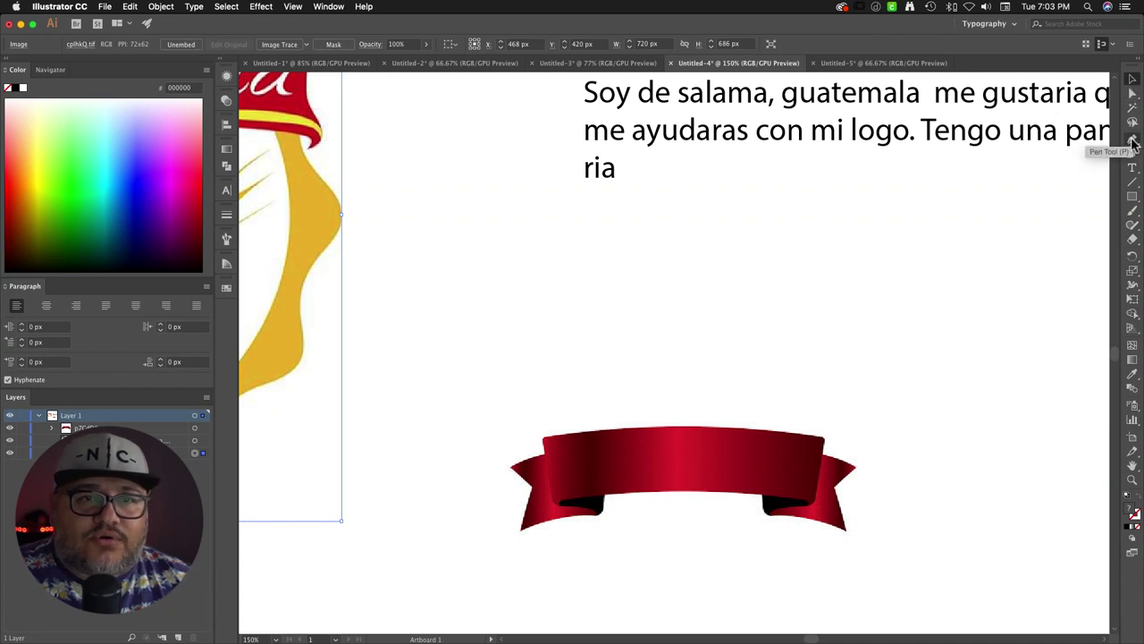
# Step: Trace the ribbon banner's front panel as a closed curved shape with the Pen tool and move it above the banner image
pyautogui.click(1132, 139)
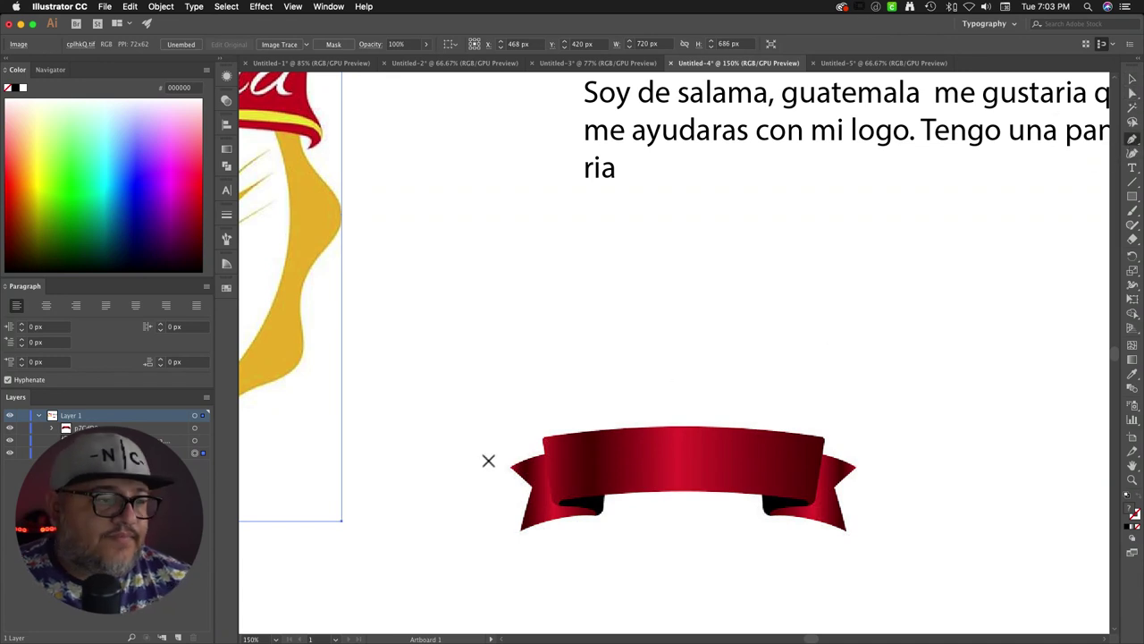
pyautogui.click(541, 440)
pyautogui.click(551, 499)
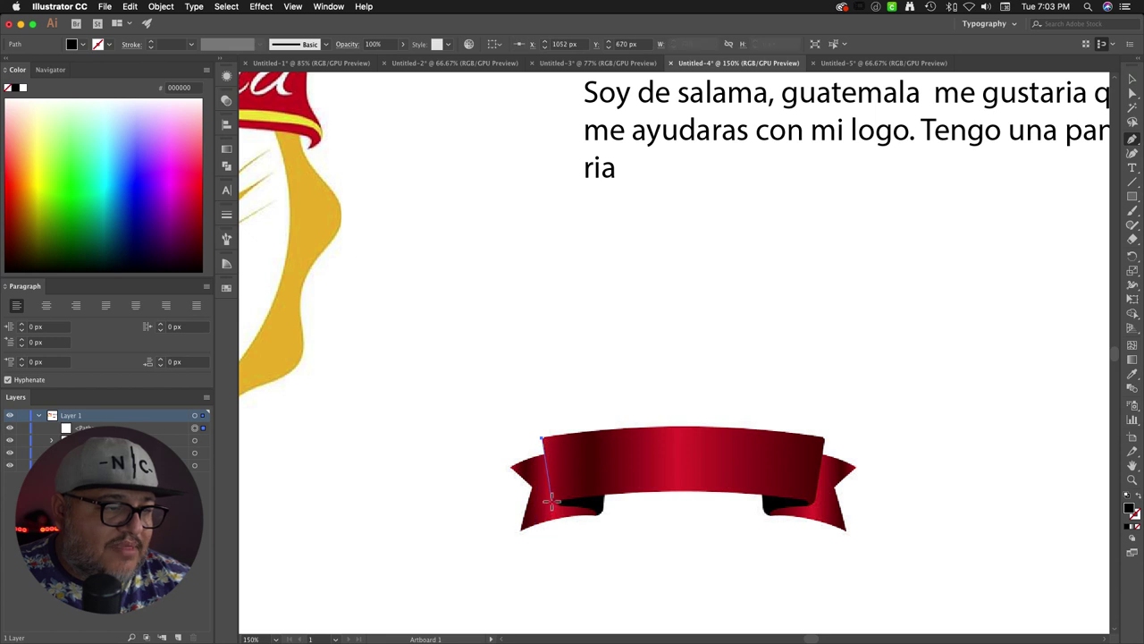
pyautogui.click(796, 503)
pyautogui.moveTo(809, 501); pyautogui.dragTo(915, 526)
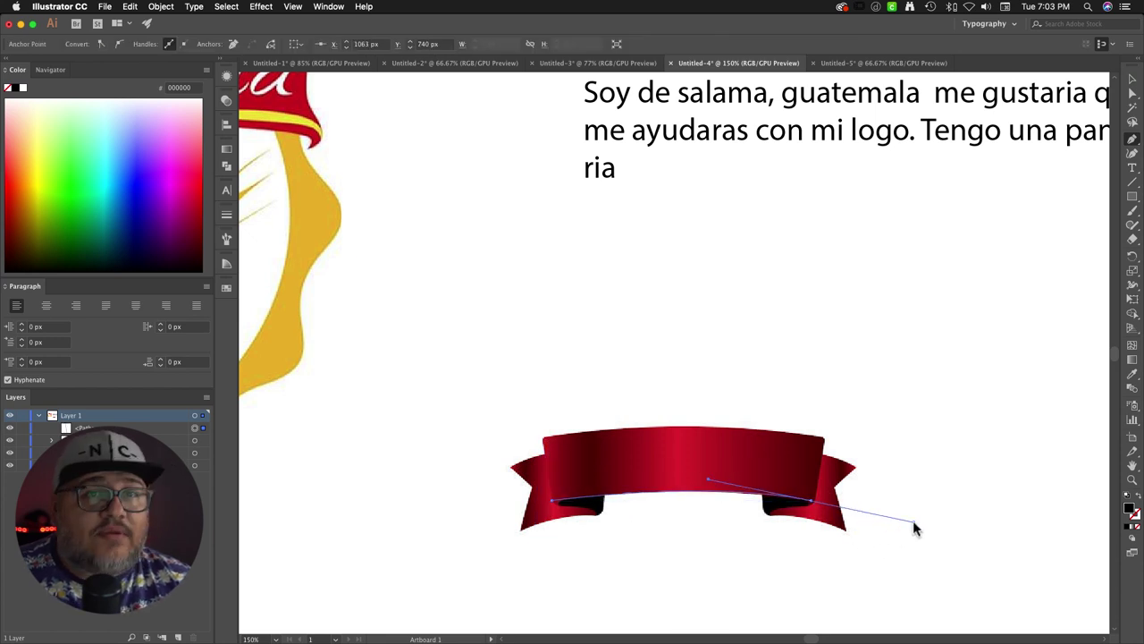
pyautogui.click(809, 502)
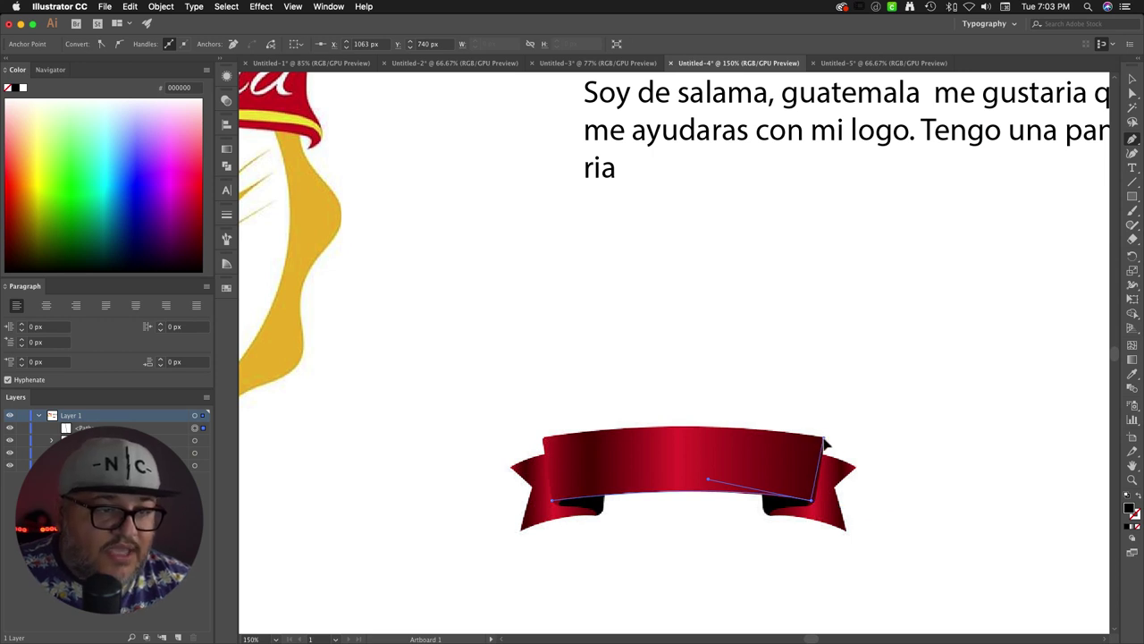
pyautogui.click(824, 442)
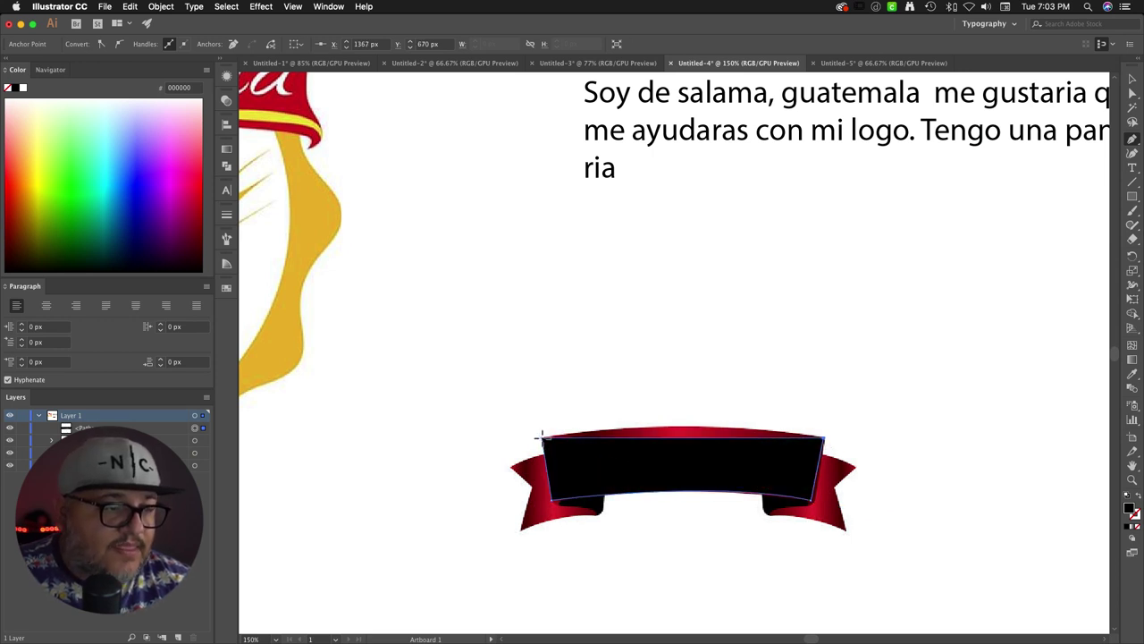
pyautogui.moveTo(541, 437); pyautogui.dragTo(399, 470)
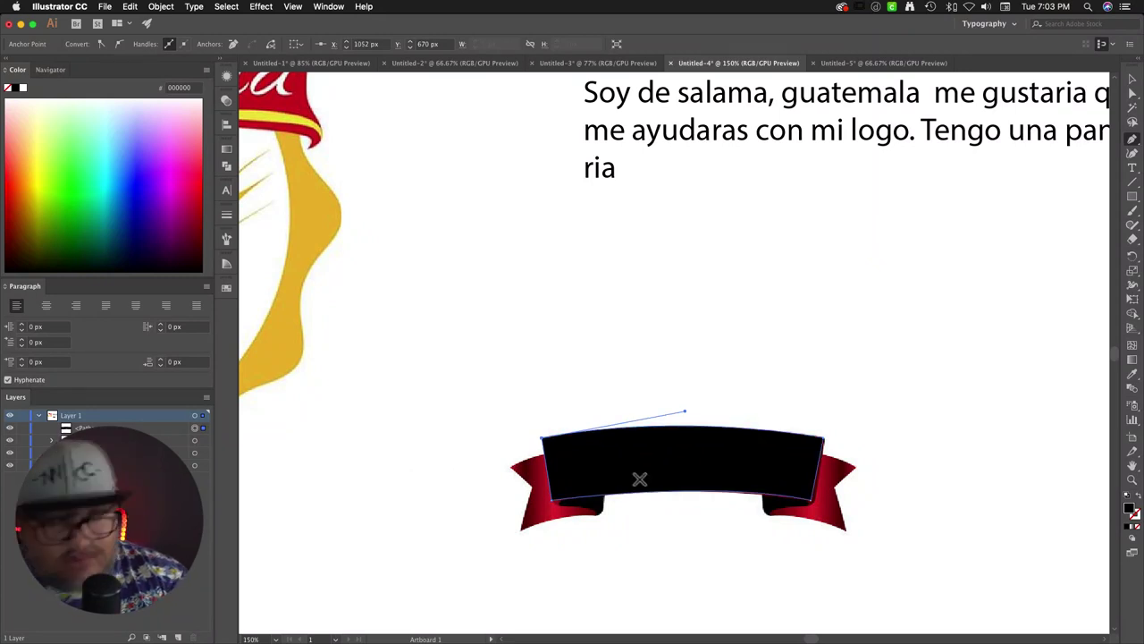
pyautogui.keyDown('super'); pyautogui.click(657, 471); pyautogui.keyUp('super')
pyautogui.moveTo(658, 471); pyautogui.dragTo(674, 375)
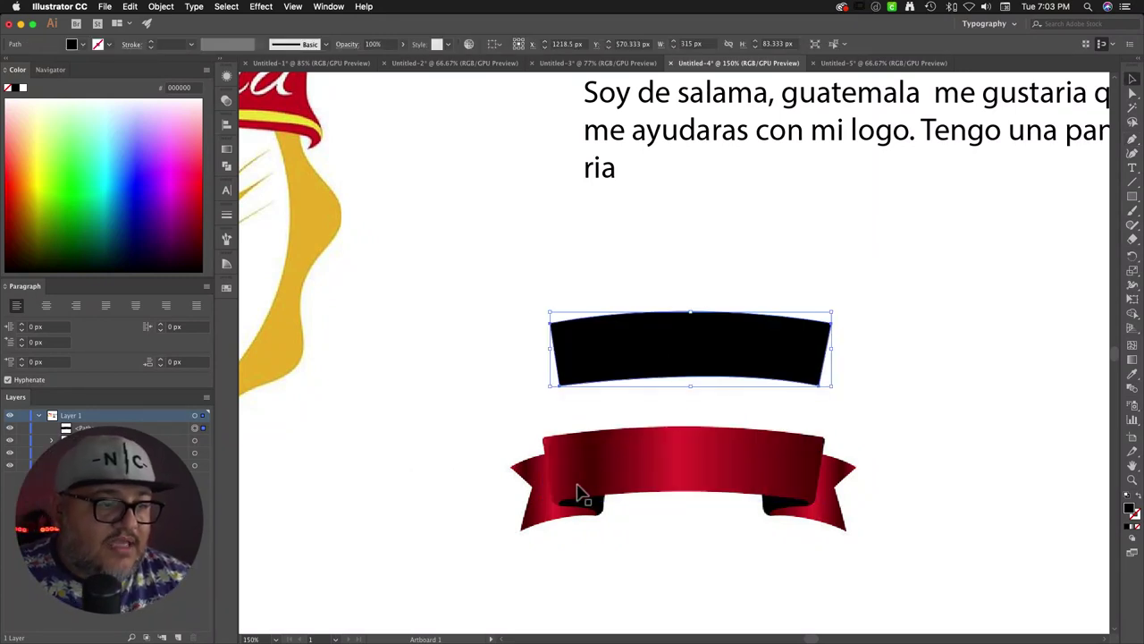
# Step: Trace the rear ribbon's arched top edge from tip to tip and the notched end of its right tail with the Pen tool
pyautogui.press('p')
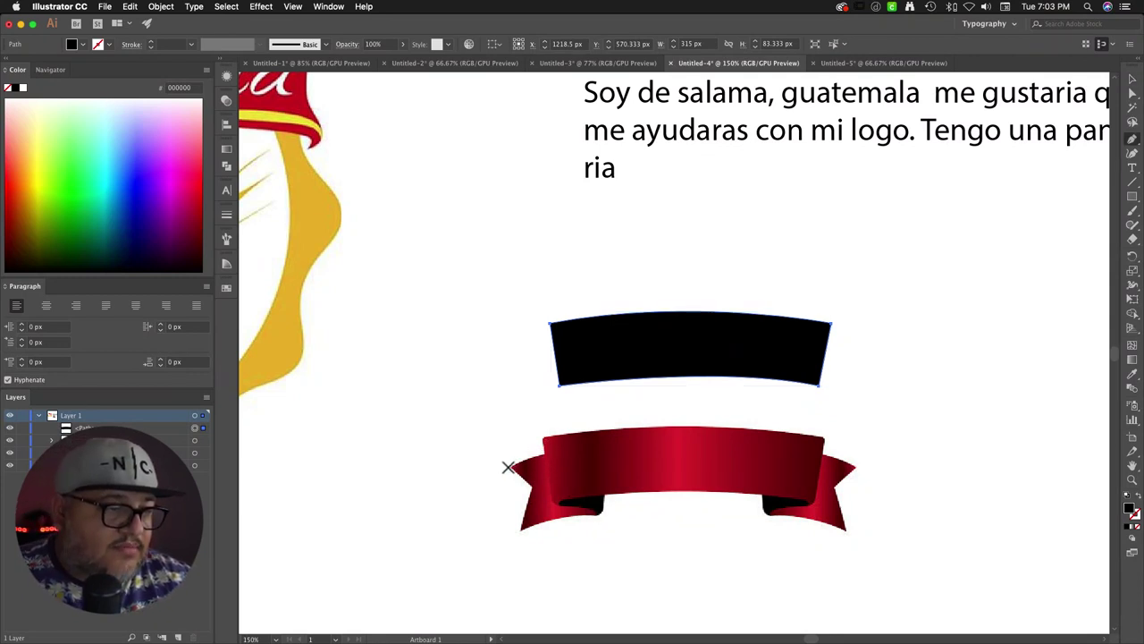
pyautogui.click(511, 466)
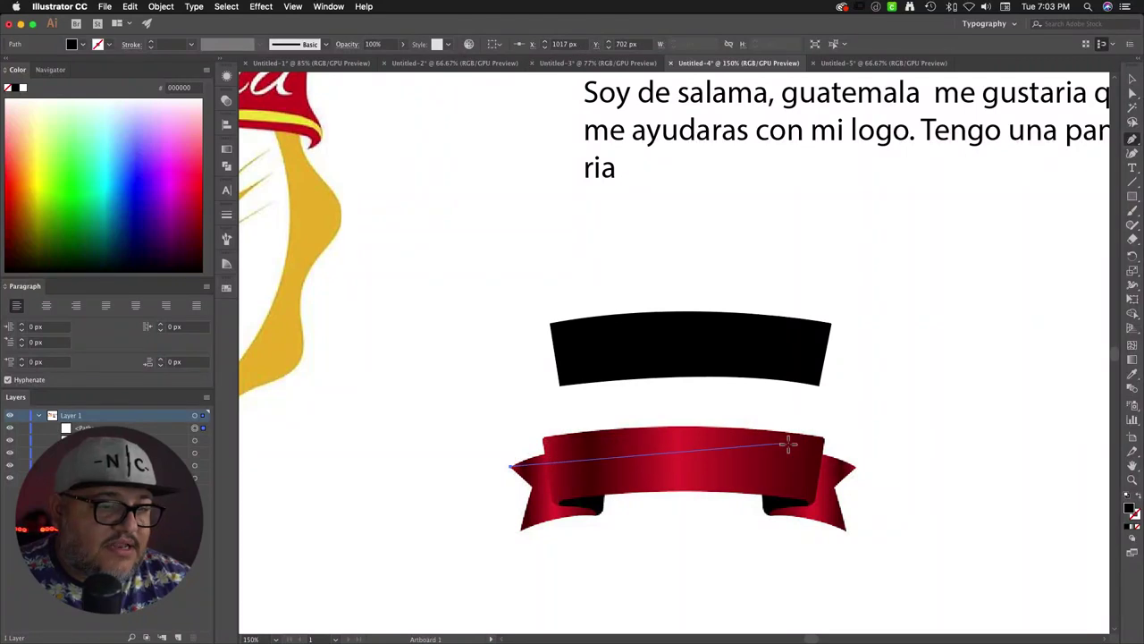
pyautogui.moveTo(855, 467); pyautogui.dragTo(838, 497)
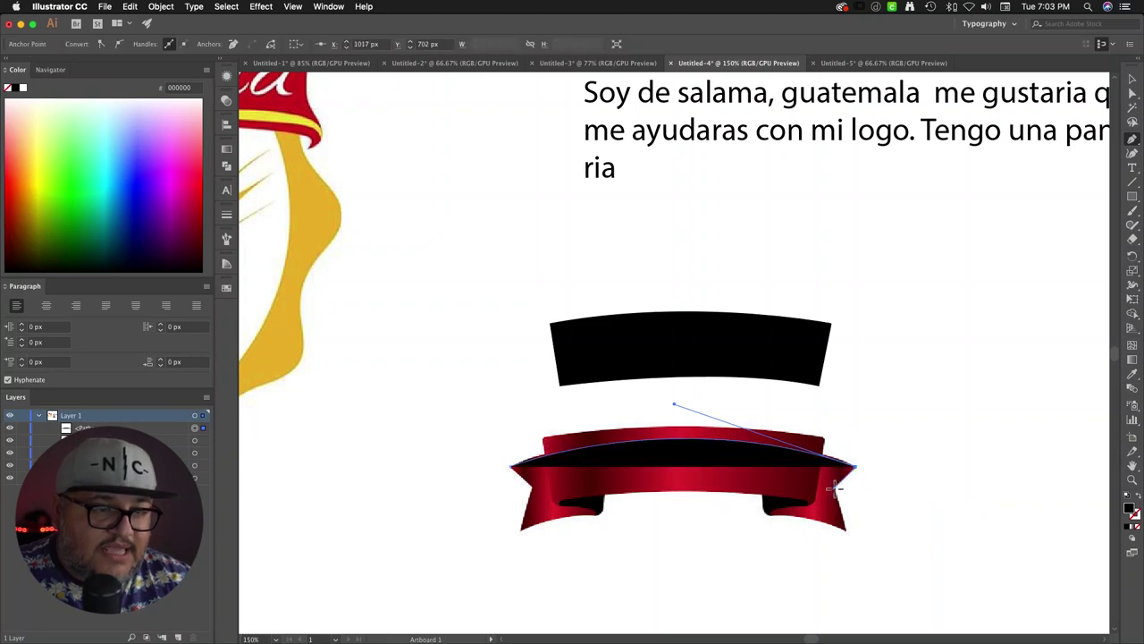
pyautogui.click(847, 527)
pyautogui.click(845, 529)
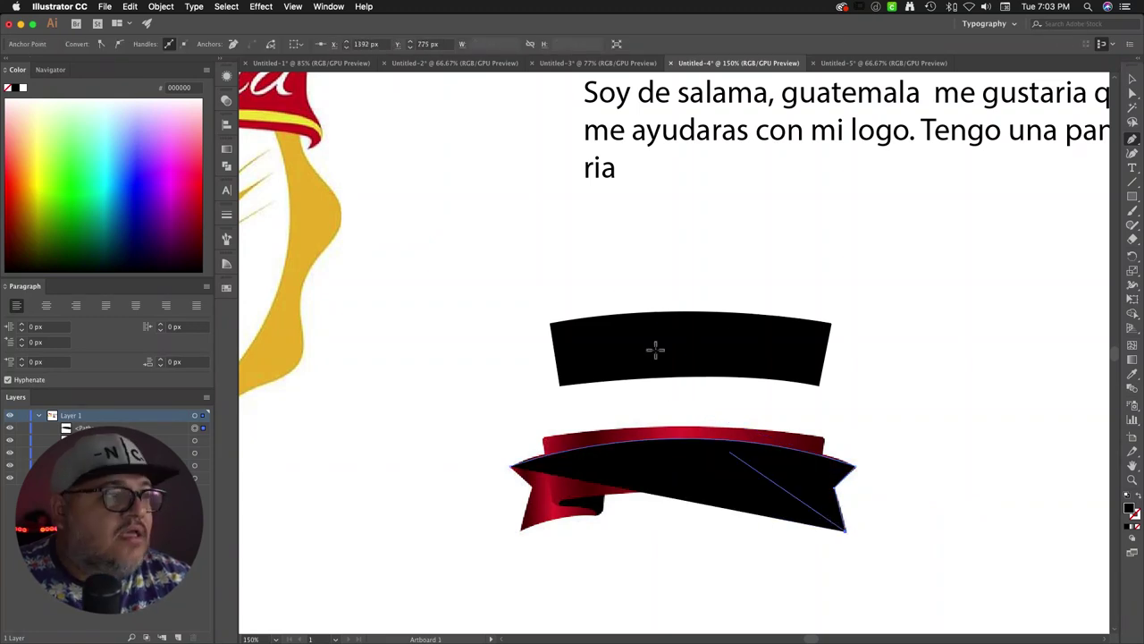
# Step: Set the rear ribbon path's opacity to 53% and continue tracing along the right tail's underside, the fold and the panel's lower edge
pyautogui.click(228, 101)
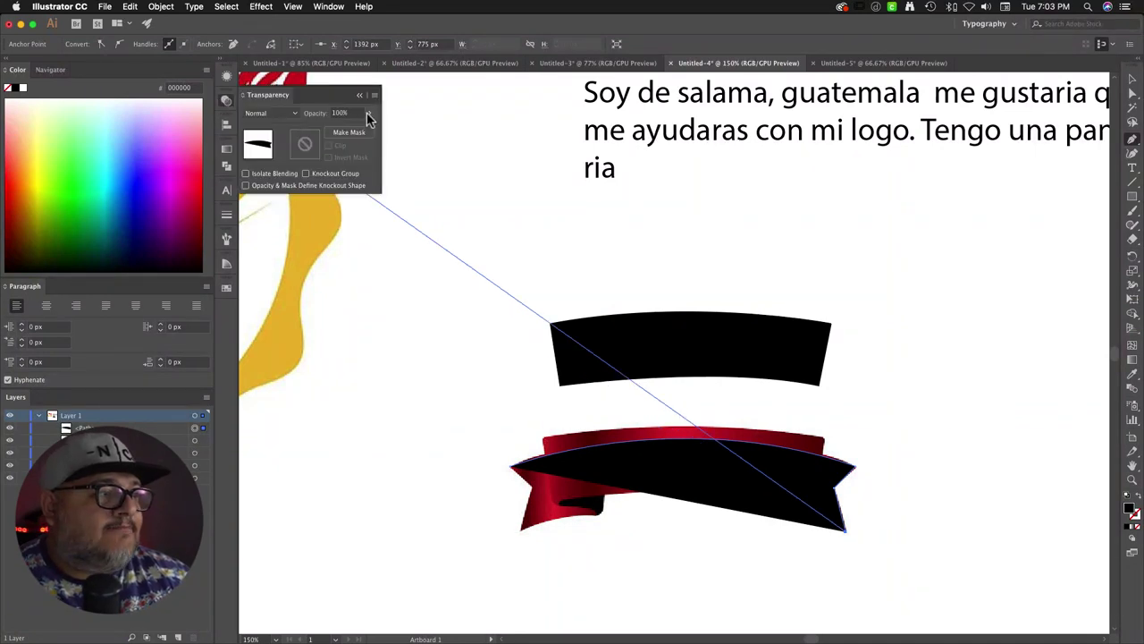
pyautogui.click(347, 127)
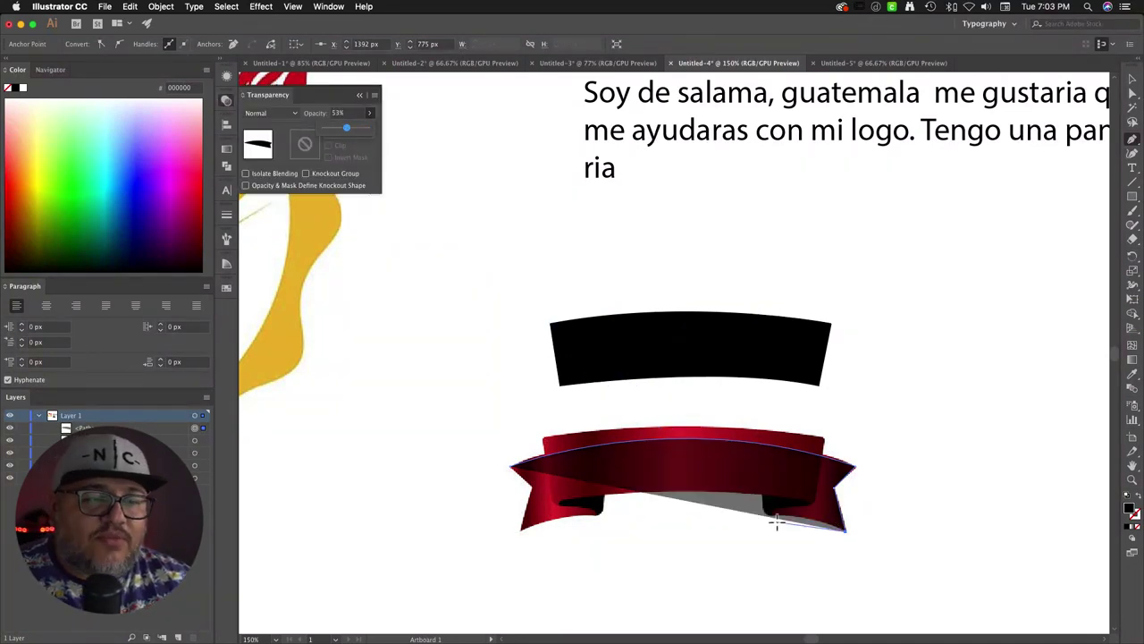
pyautogui.click(731, 519)
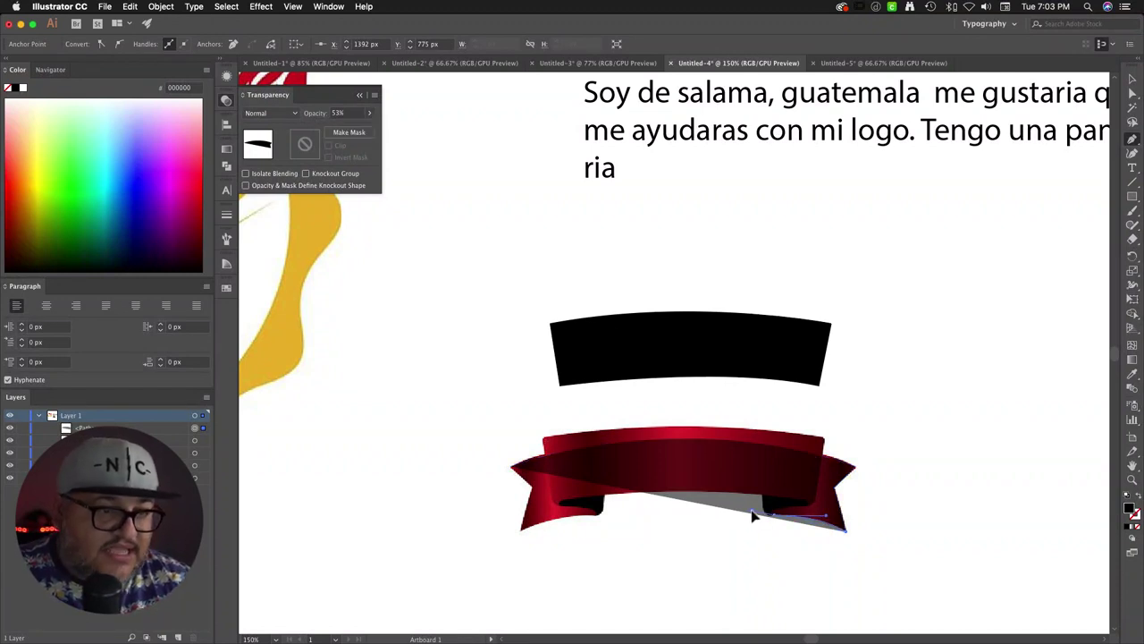
pyautogui.click(763, 497)
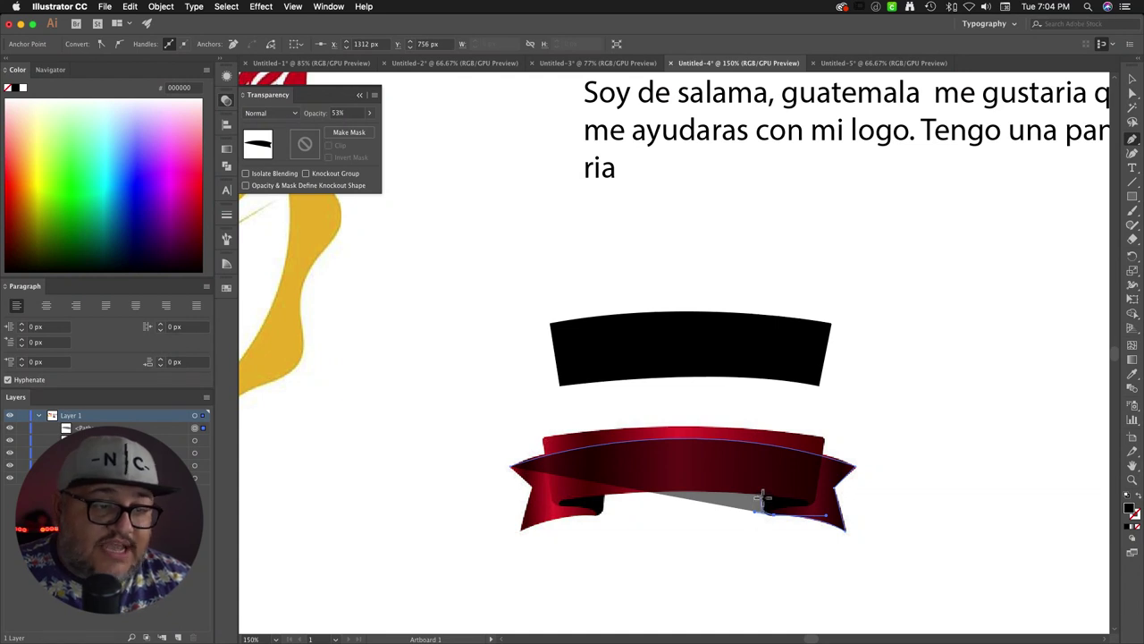
pyautogui.moveTo(763, 497); pyautogui.dragTo(632, 491)
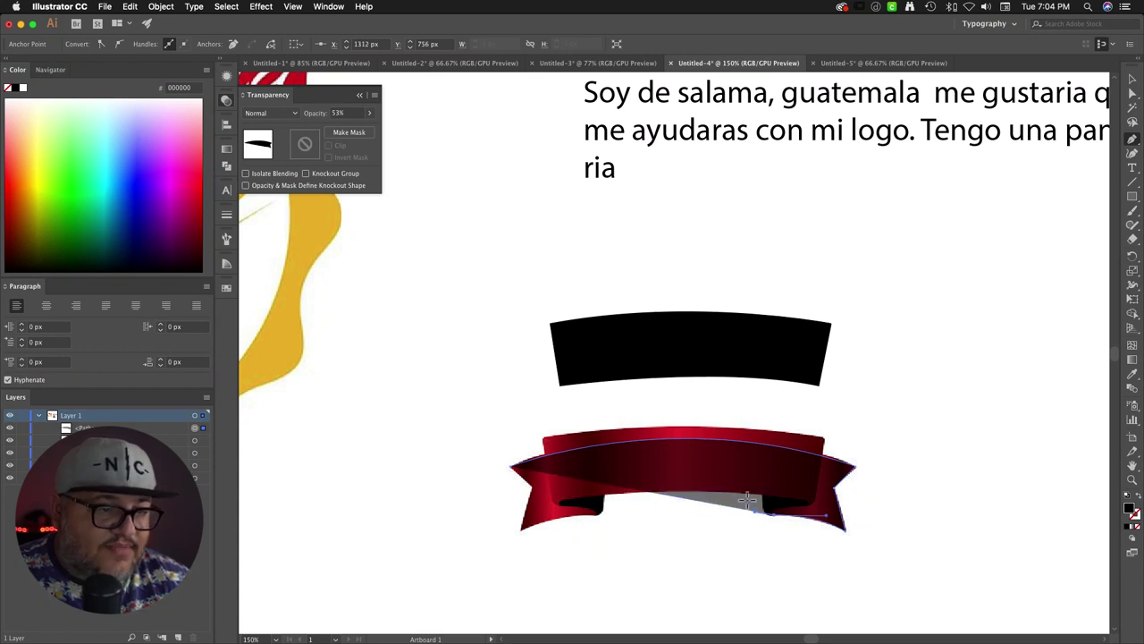
pyautogui.moveTo(761, 497); pyautogui.dragTo(642, 494)
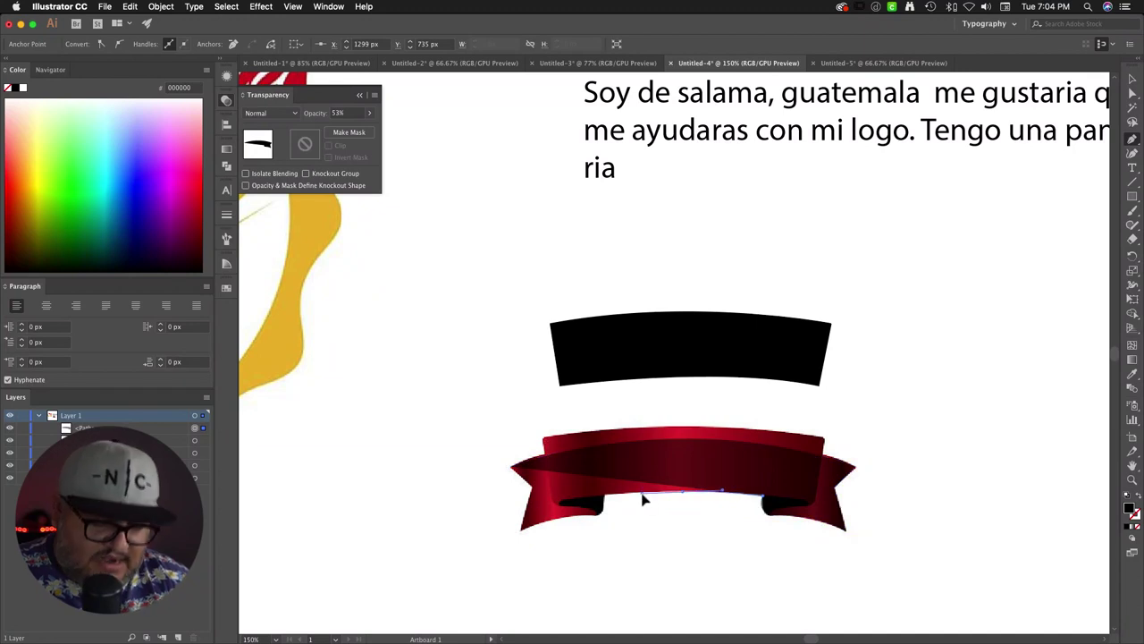
# Step: Close the rear ribbon path at the left tip and move that anchor inward to X 1117 px, Y 700 px
pyautogui.click(552, 479)
pyautogui.moveTo(552, 482); pyautogui.dragTo(512, 465)
pyautogui.click(512, 465)
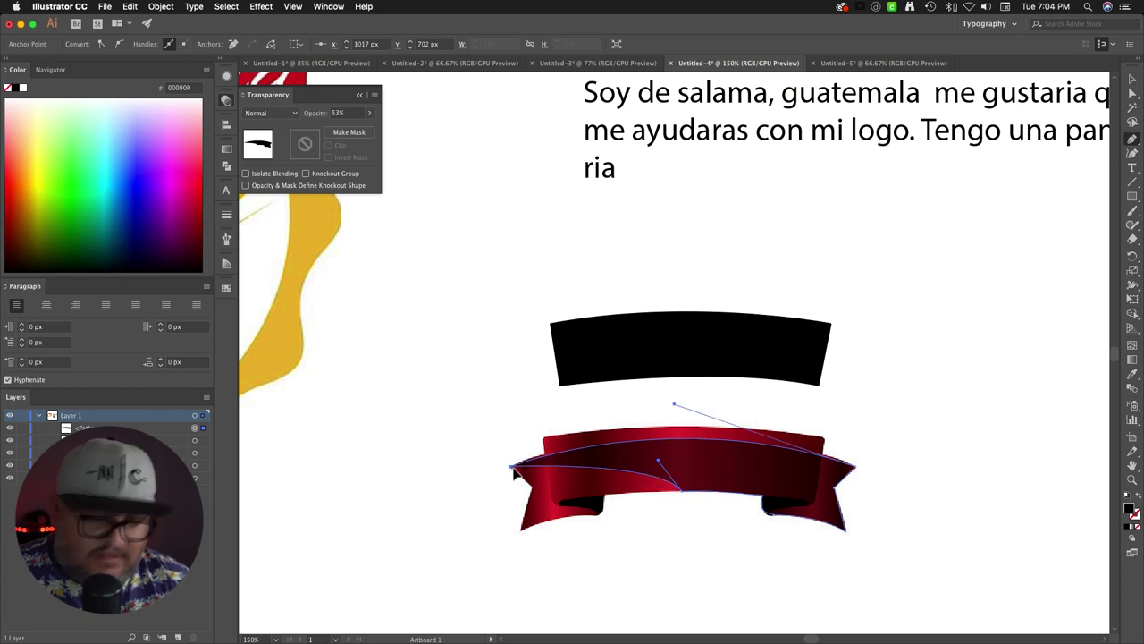
pyautogui.click(514, 467)
pyautogui.moveTo(511, 468); pyautogui.dragTo(603, 467)
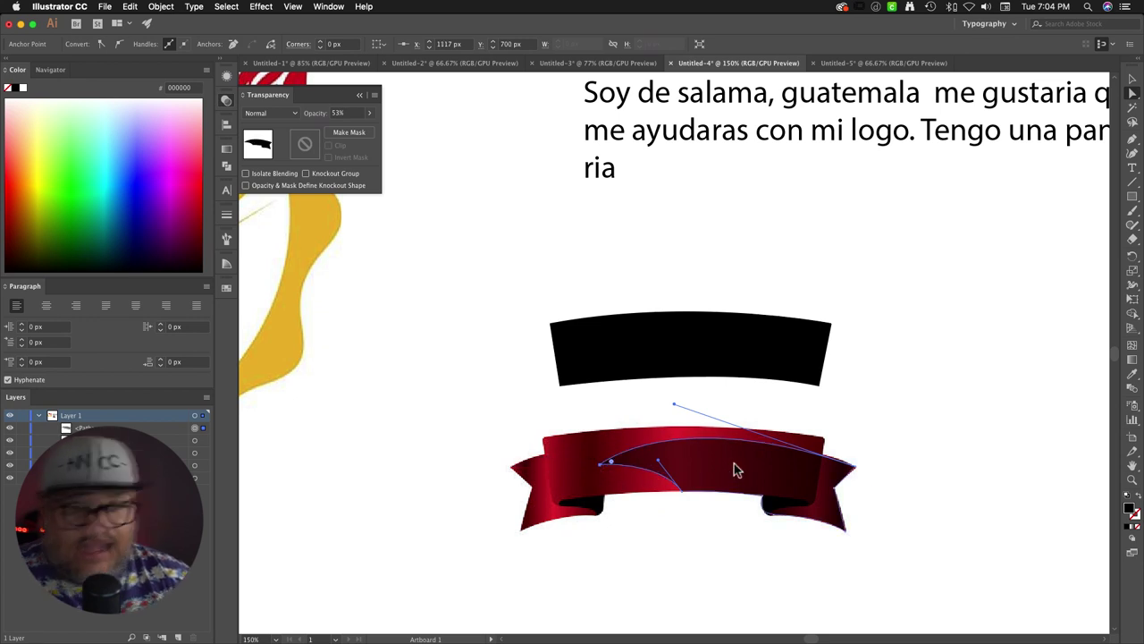
# Step: Try moving the traced right half of the rear ribbon off the banner image and undo the moves
pyautogui.press('v')
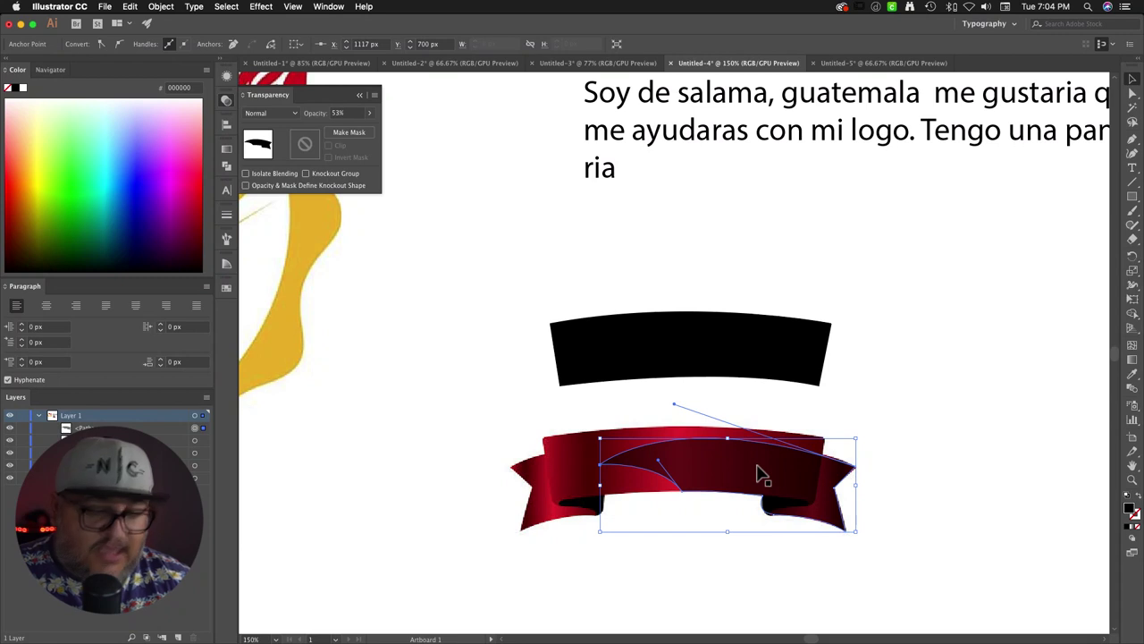
pyautogui.click(757, 472)
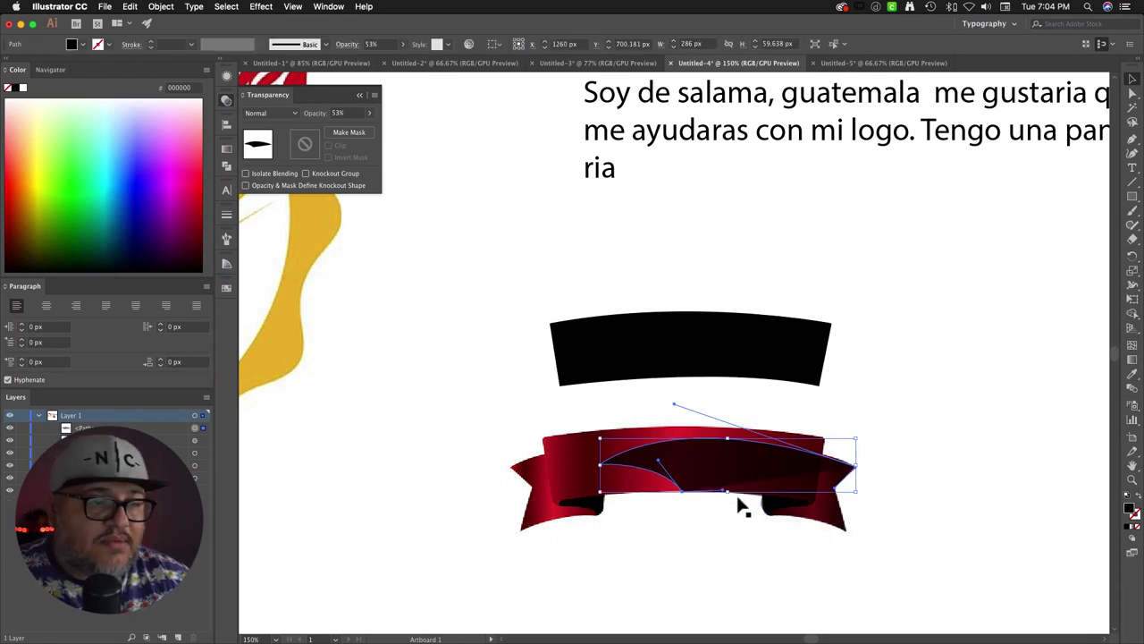
pyautogui.moveTo(773, 481); pyautogui.dragTo(935, 395)
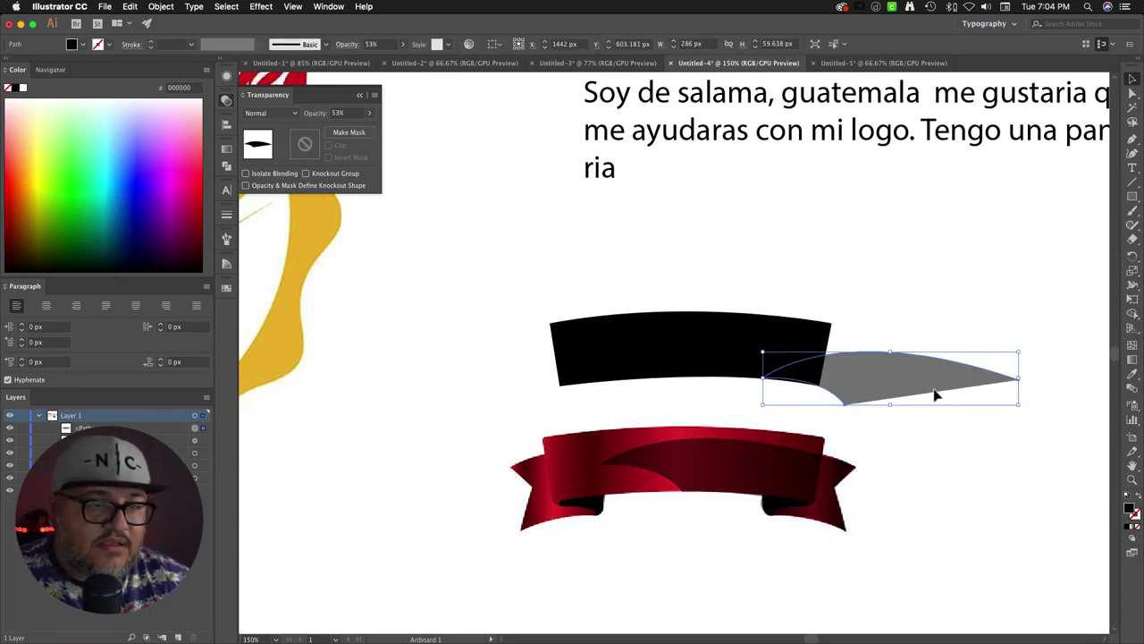
pyautogui.press('super+z')
pyautogui.press('super+z')
pyautogui.press('super+z')
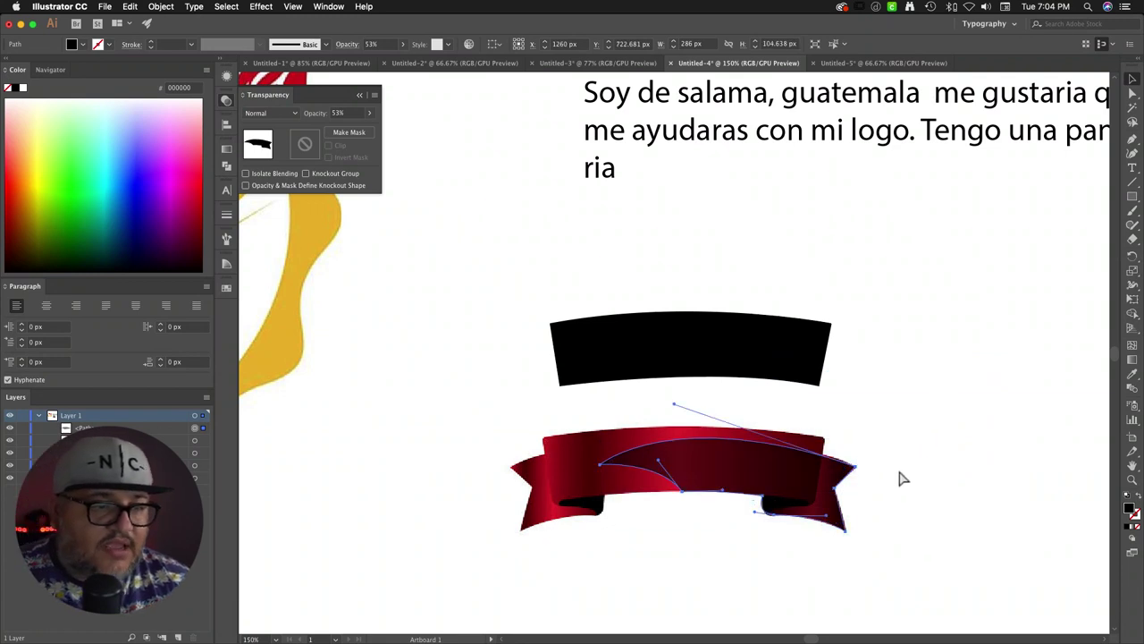
pyautogui.moveTo(778, 486); pyautogui.dragTo(946, 413)
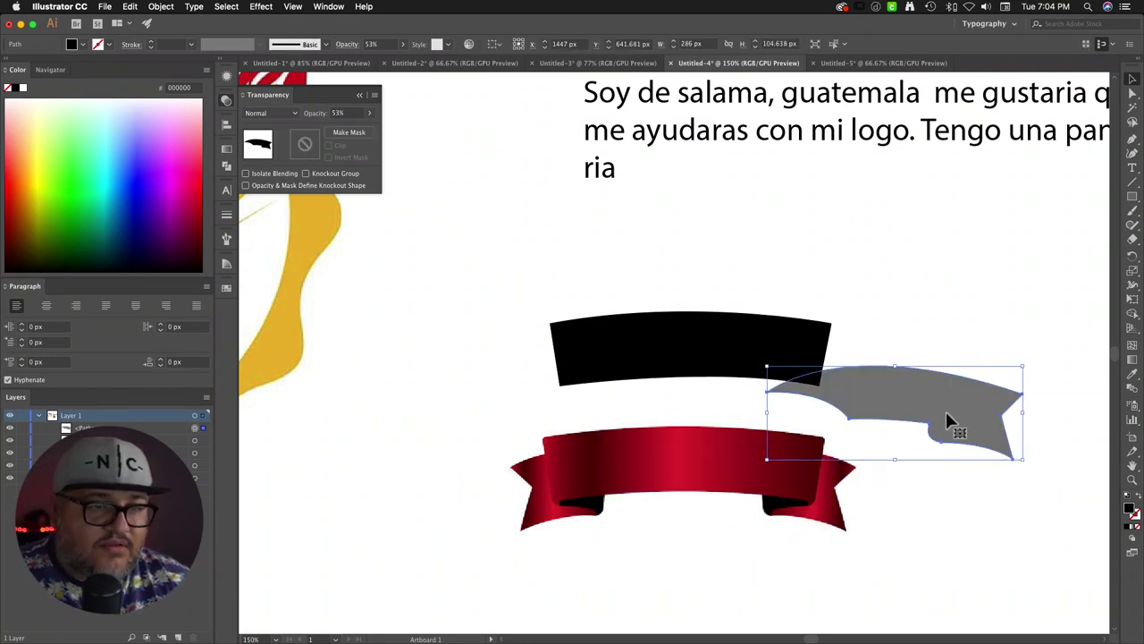
pyautogui.press('super+z')
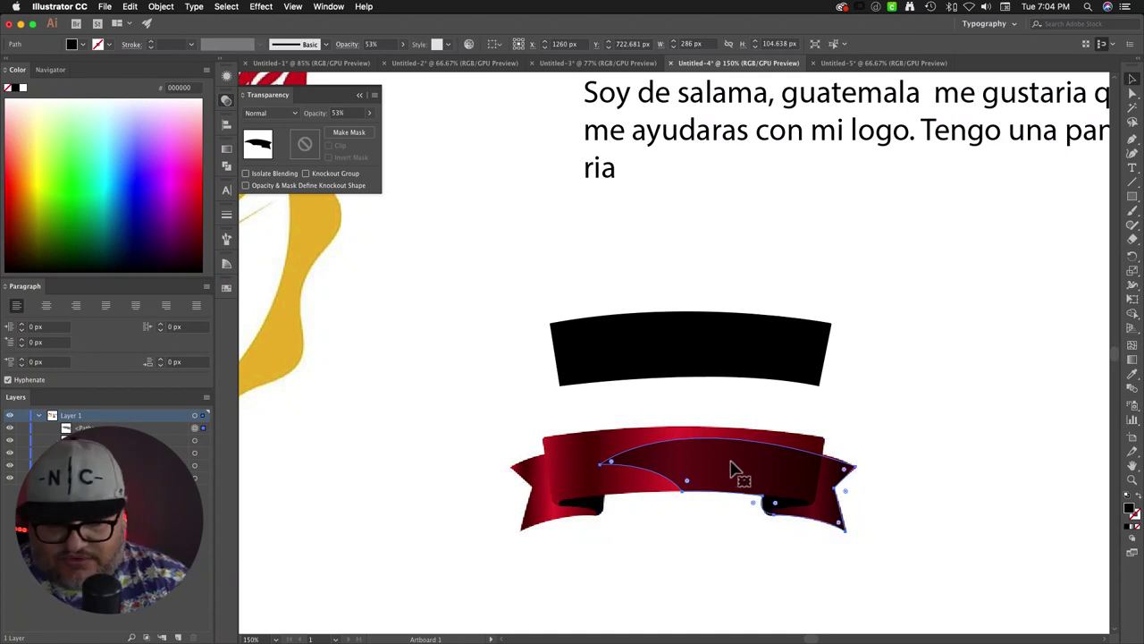
# Step: Paste a copy of the half ribbon in front and reflect it across the vertical axis
pyautogui.rightClick(731, 465)
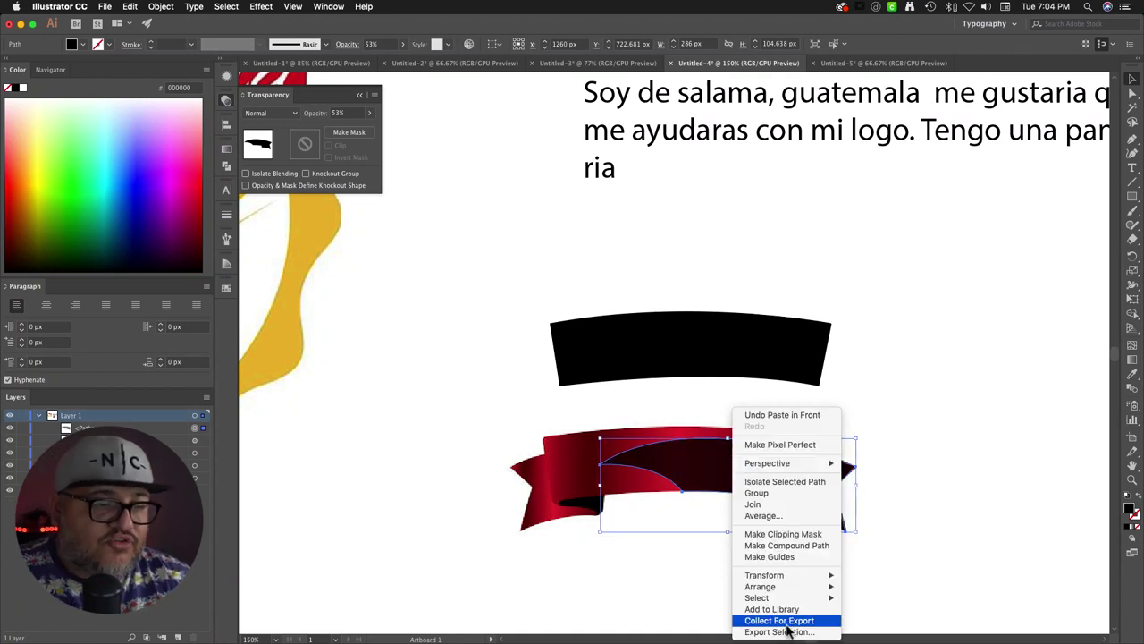
pyautogui.moveTo(778, 575)
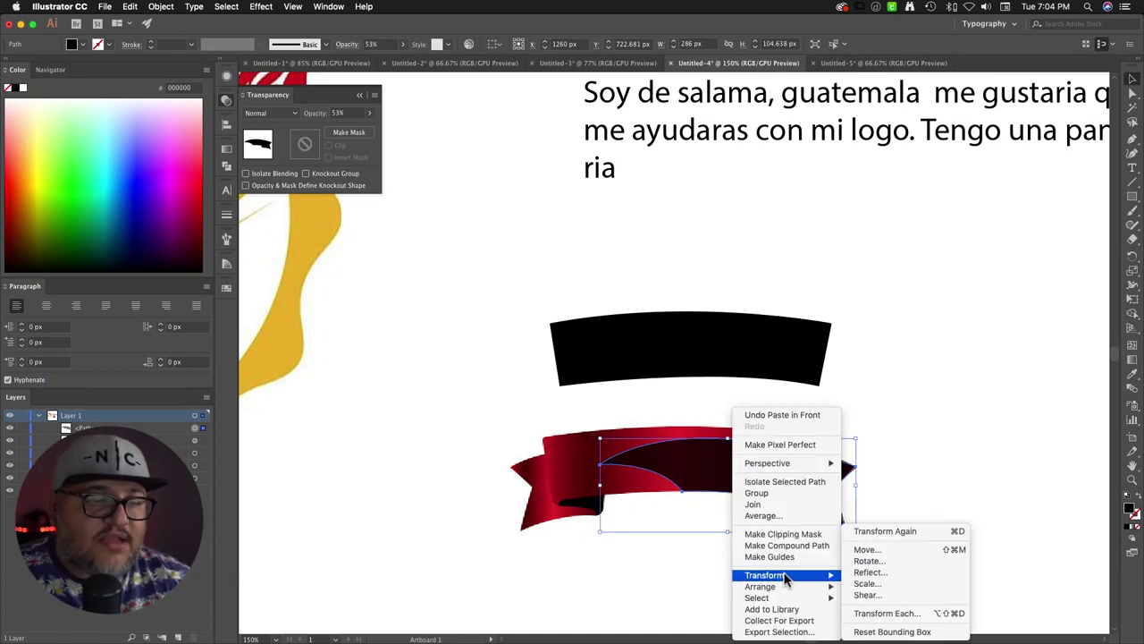
pyautogui.click(888, 572)
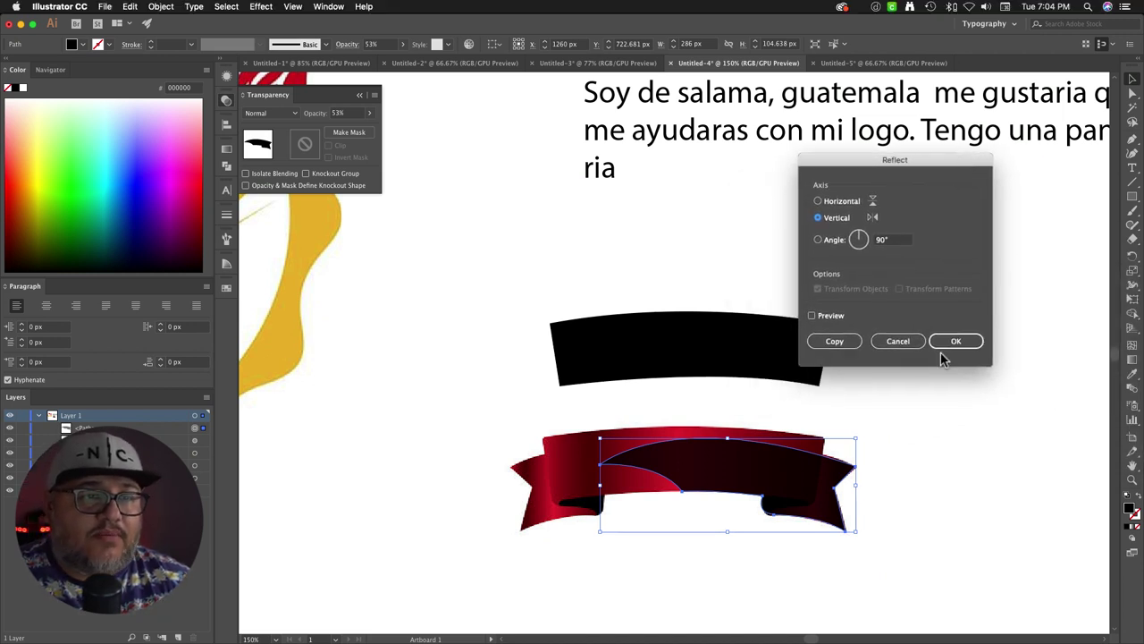
pyautogui.click(818, 315)
pyautogui.click(954, 343)
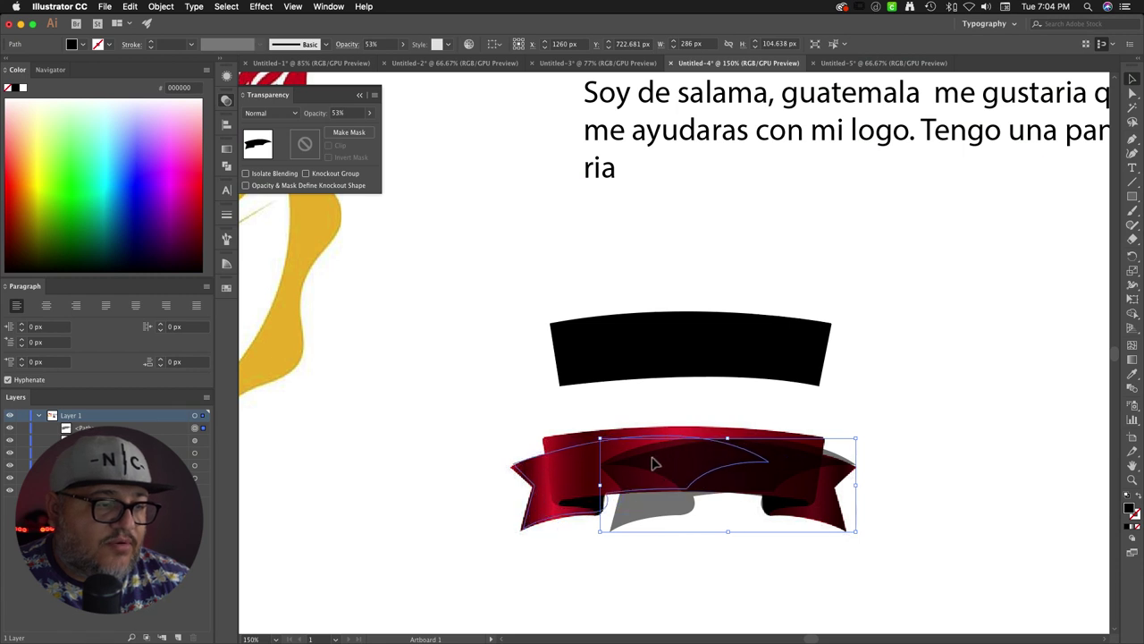
# Step: Shift the mirrored half ribbon horizontally to X 1161 px, over the banner image's left tail
pyautogui.hotkey('shift', 'Left')
pyautogui.hotkey('shift', 'Left')
pyautogui.hotkey('shift', 'Left')
pyautogui.hotkey('shift', 'Left')
pyautogui.hotkey('shift', 'Left')
pyautogui.hotkey('shift', 'Left')
pyautogui.hotkey('shift', 'Left')
pyautogui.hotkey('shift', 'Left')
pyautogui.hotkey('shift', 'Left')
pyautogui.hotkey('shift', 'Left')
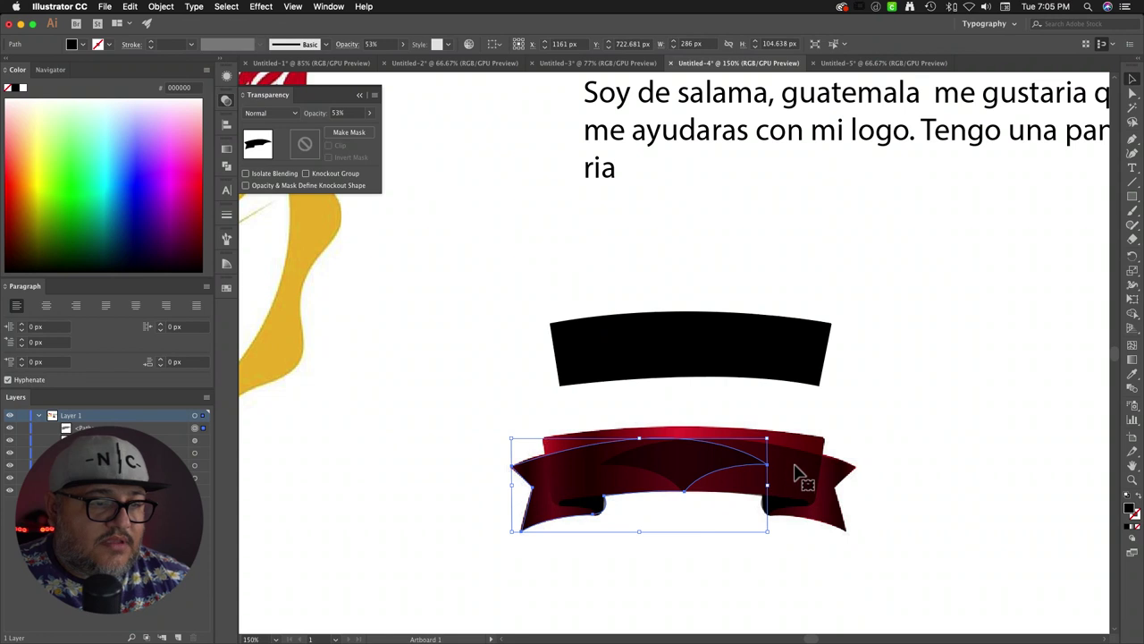
# Step: Set both ribbon halves to 100% opacity and unite them into one shape with Pathfinder
pyautogui.keyDown('shift'); pyautogui.click(799, 463); pyautogui.keyUp('shift')
pyautogui.click(370, 114)
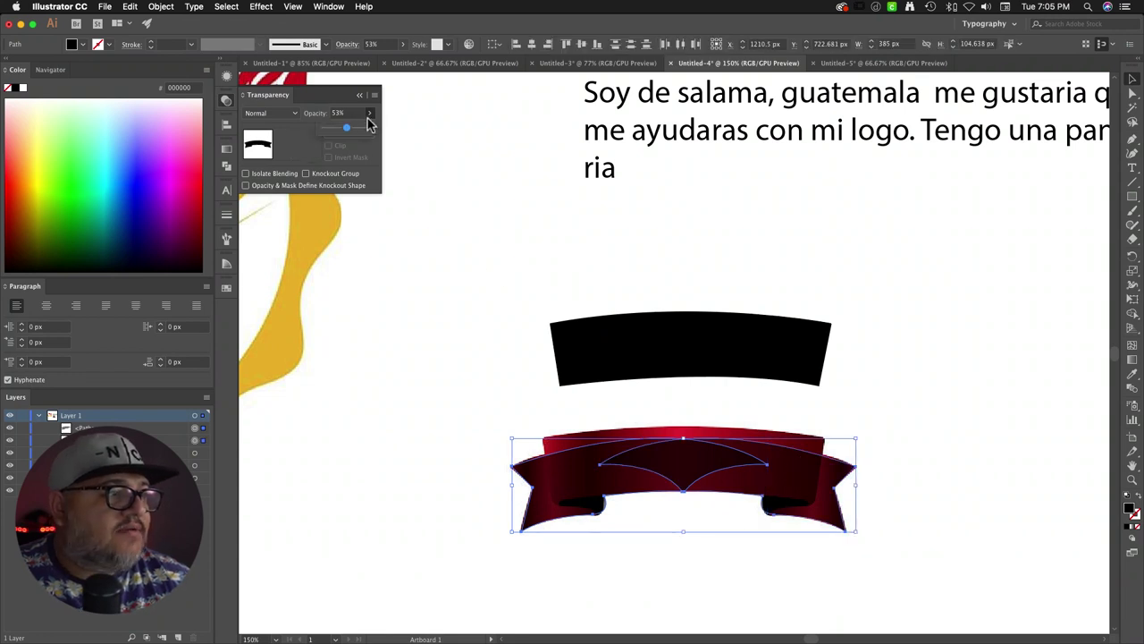
pyautogui.moveTo(349, 134); pyautogui.dragTo(432, 150)
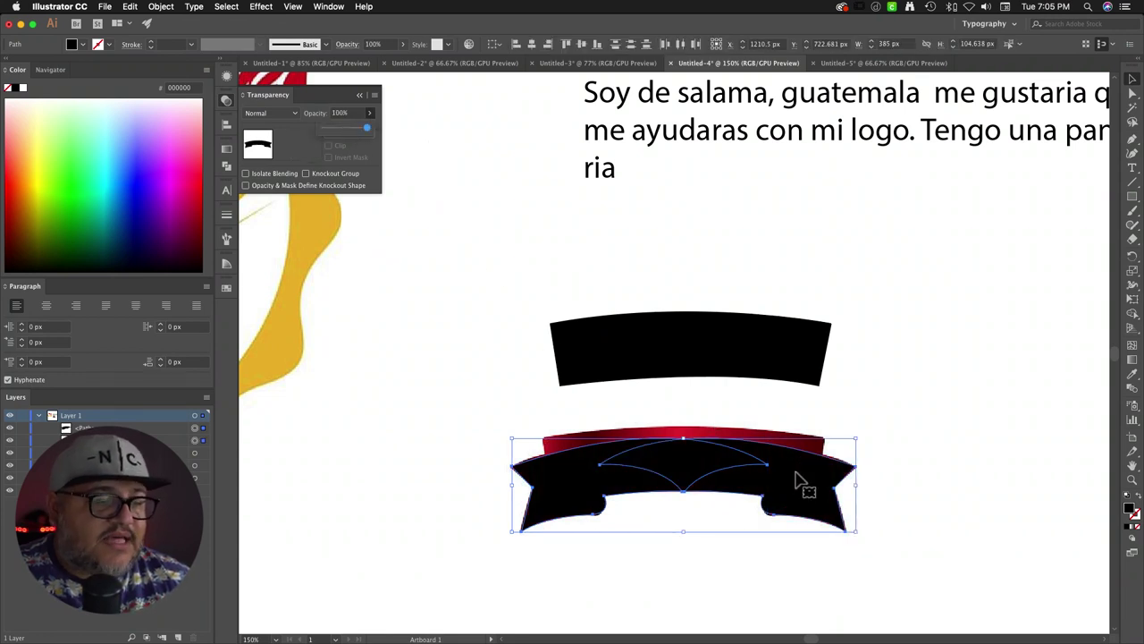
pyautogui.click(226, 170)
pyautogui.click(250, 175)
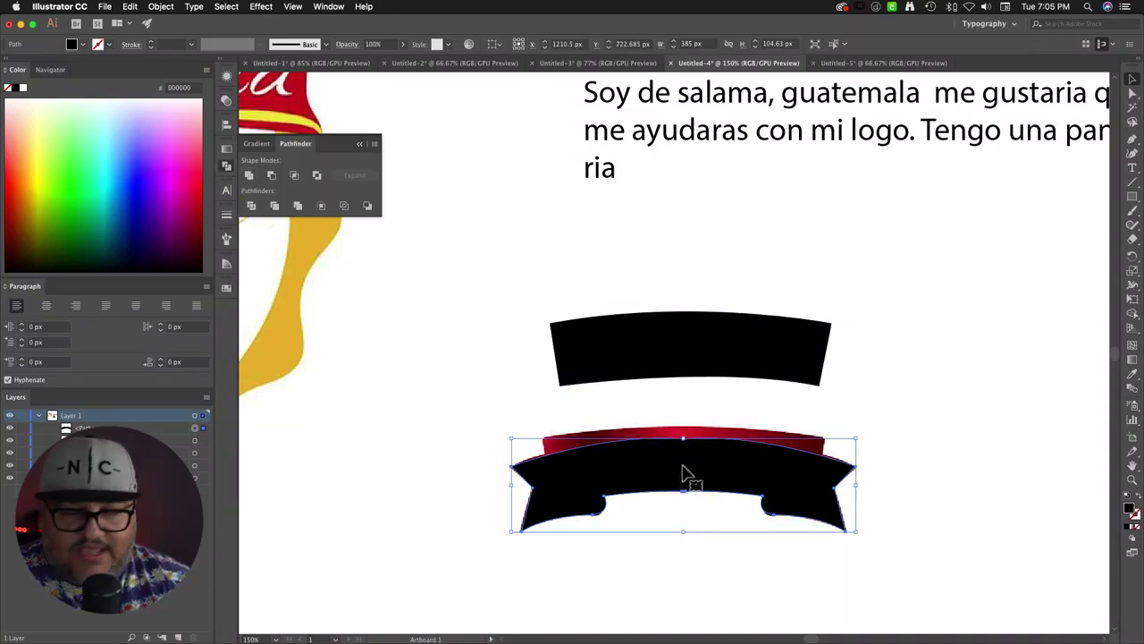
# Step: Move the united rear ribbon up and to the right of the banner image and fill it with the bakery logo's red, C91317
pyautogui.moveTo(682, 474); pyautogui.dragTo(788, 435)
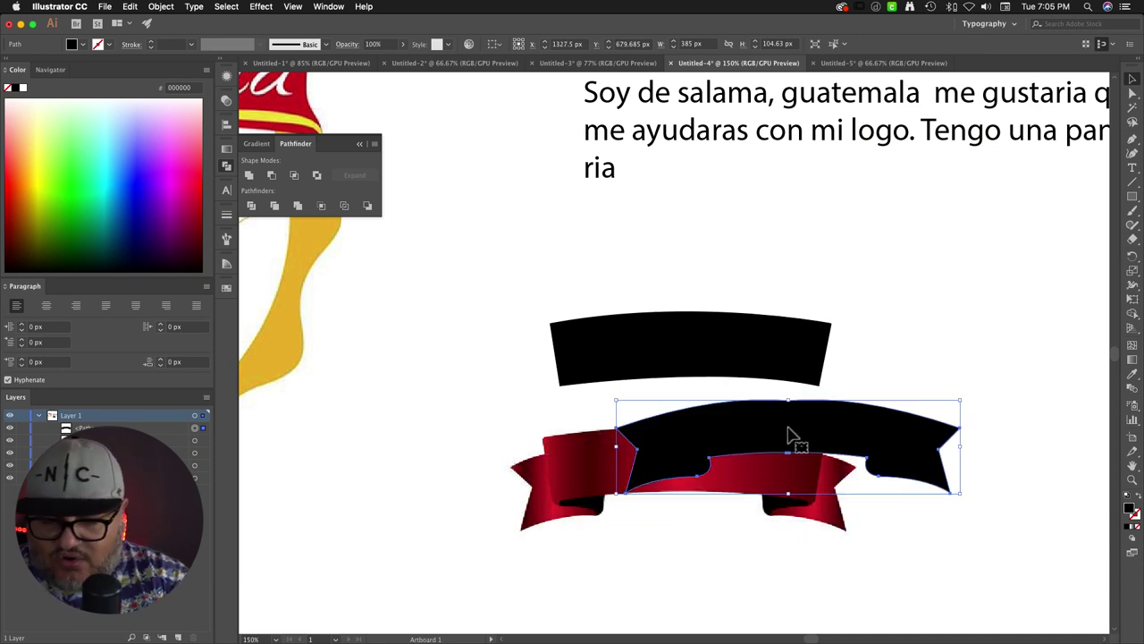
pyautogui.press('i')
pyautogui.click(300, 103)
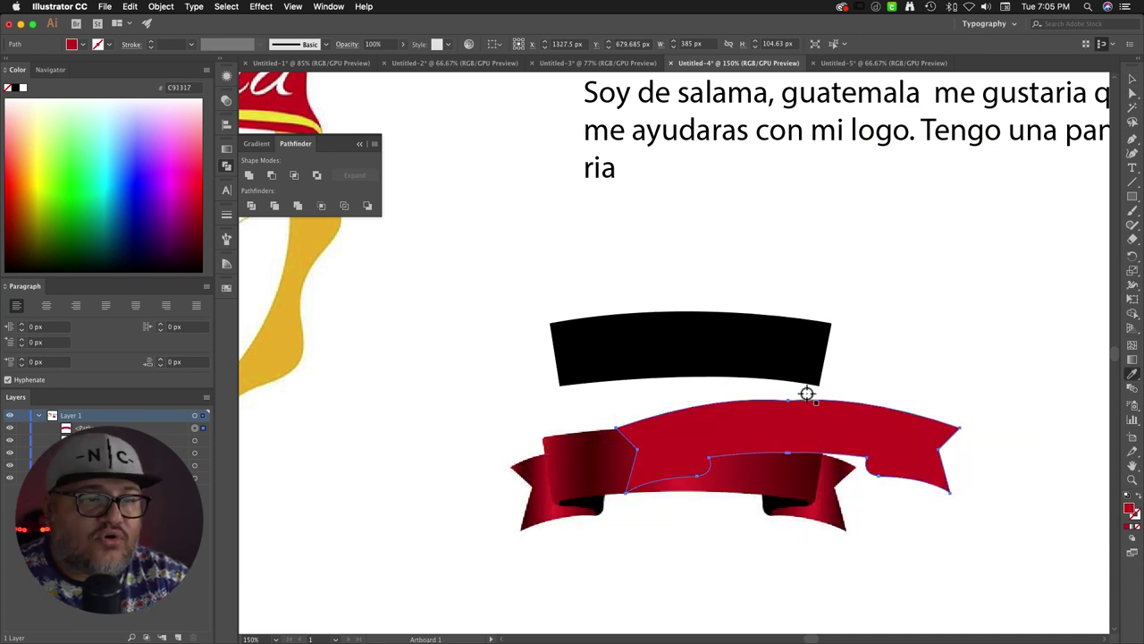
# Step: Position the red rear ribbon over the black curved band, bring the band to the front and center it on the ribbon
pyautogui.click(1131, 78)
pyautogui.moveTo(856, 421); pyautogui.dragTo(754, 364)
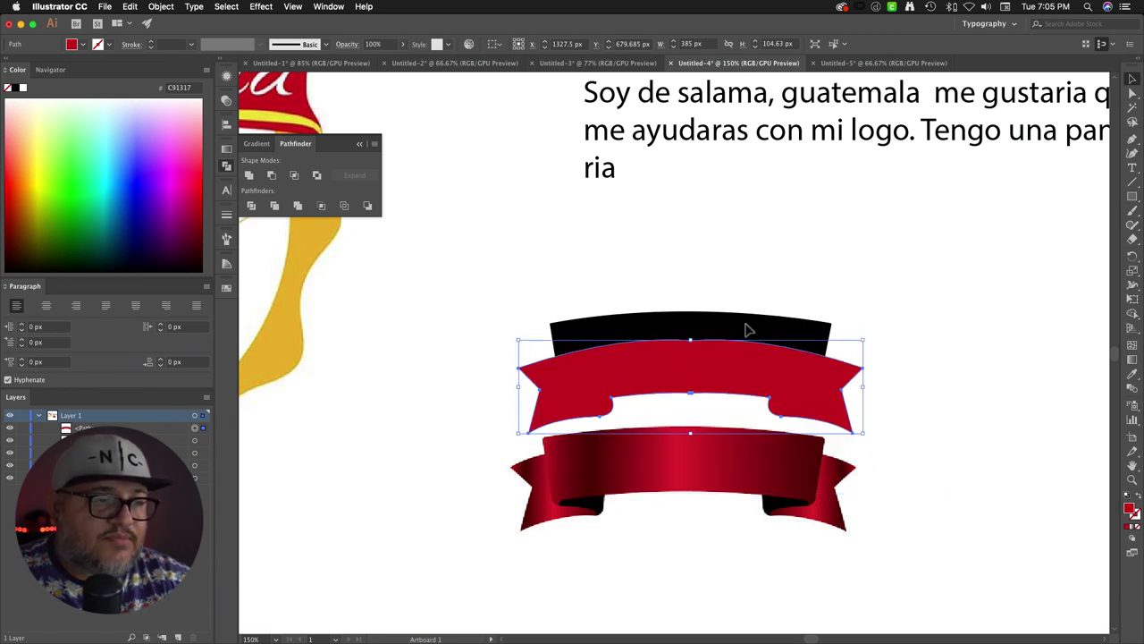
pyautogui.click(753, 293)
pyautogui.click(709, 324)
pyautogui.rightClick(710, 324)
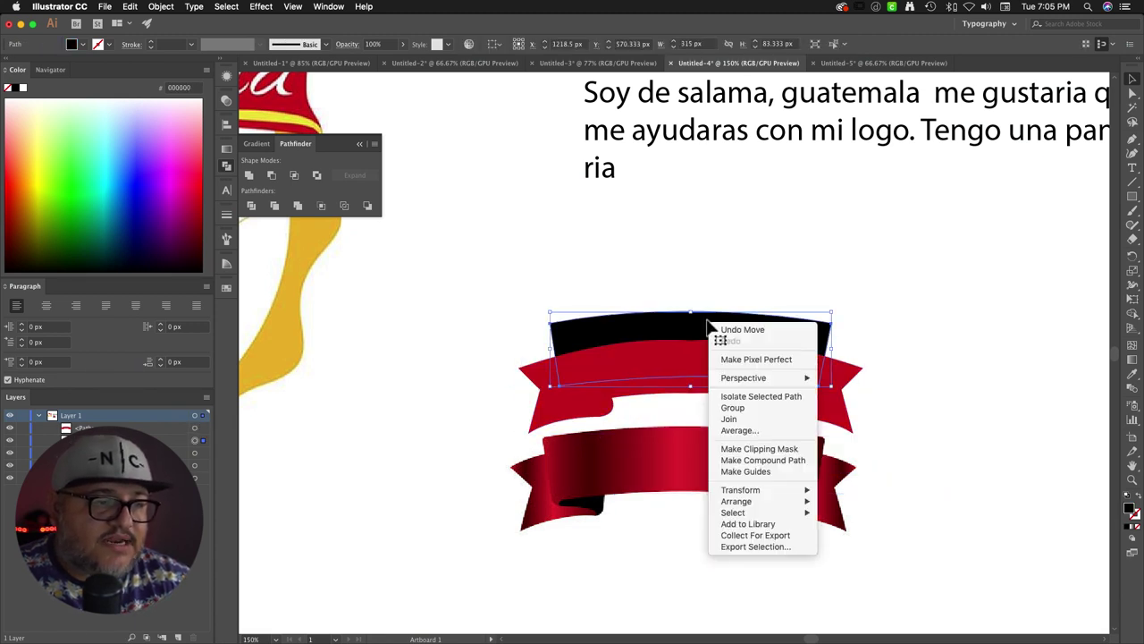
pyautogui.moveTo(762, 501)
pyautogui.click(851, 504)
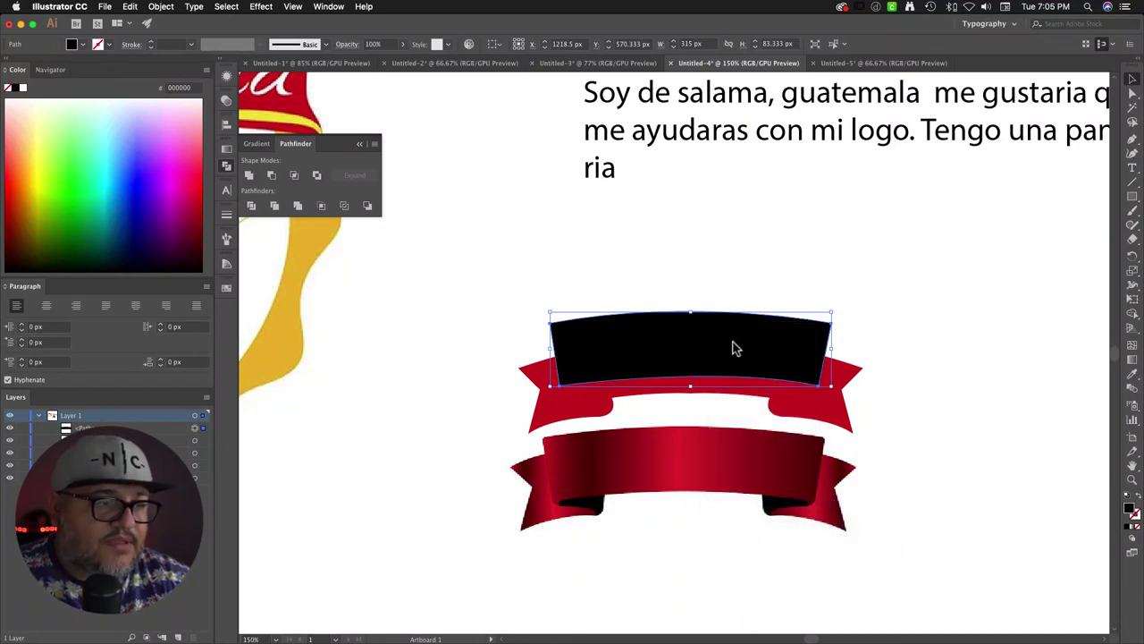
pyautogui.moveTo(734, 345); pyautogui.dragTo(771, 378)
pyautogui.click(951, 307)
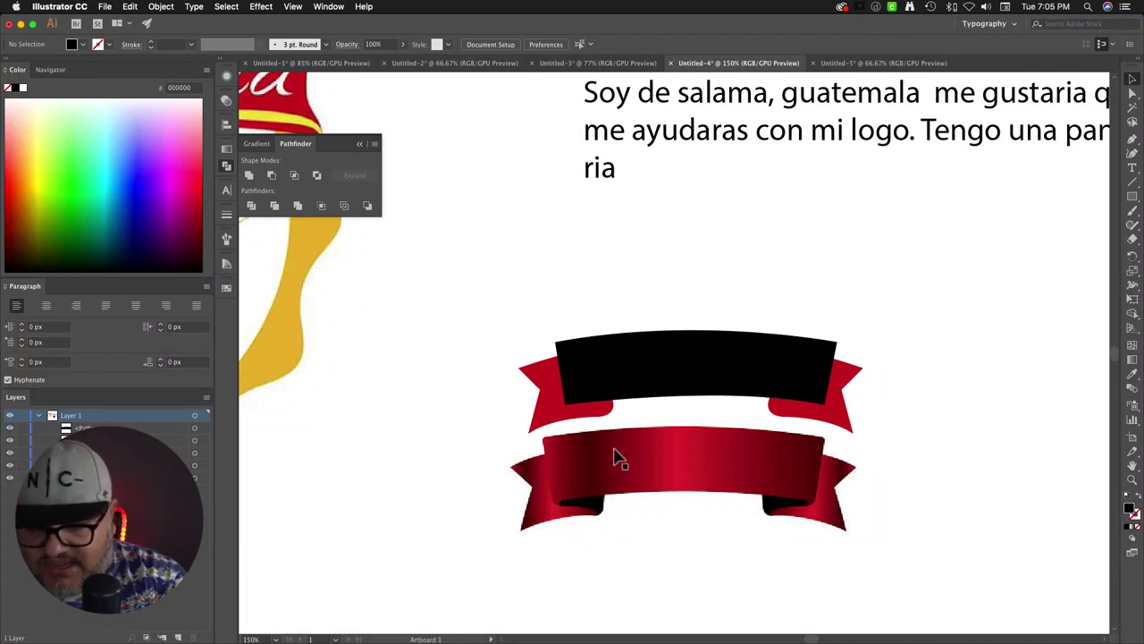
# Step: Draw a black triangular fold about 59 × 19 px with the Pen tool between the band's lower-left corner and the ribbon's left curl
pyautogui.press('p')
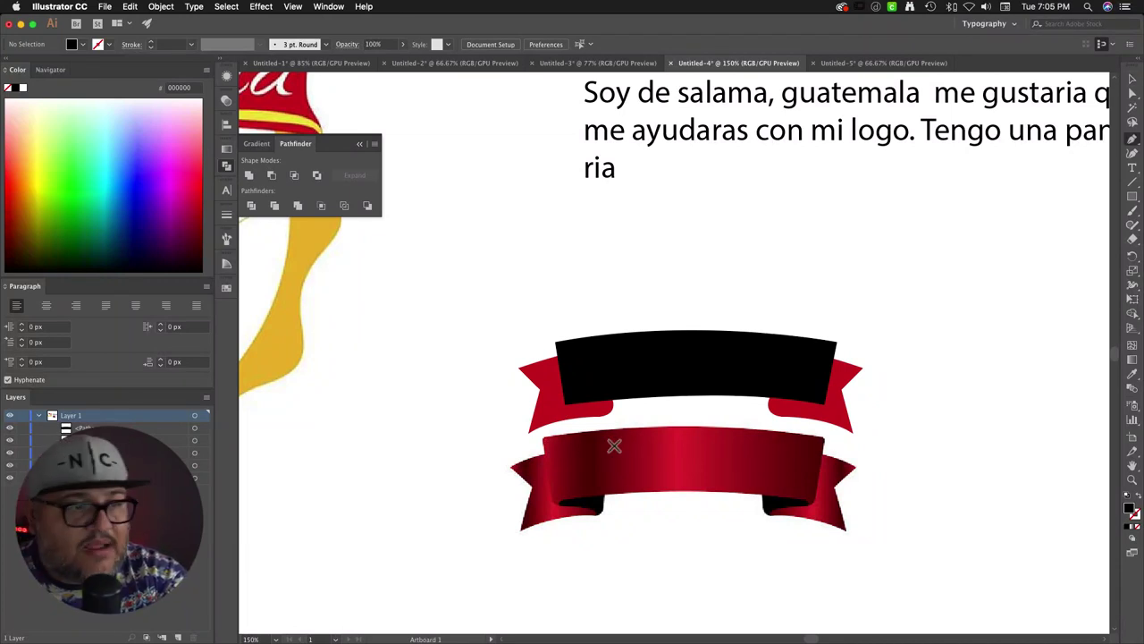
pyautogui.click(565, 405)
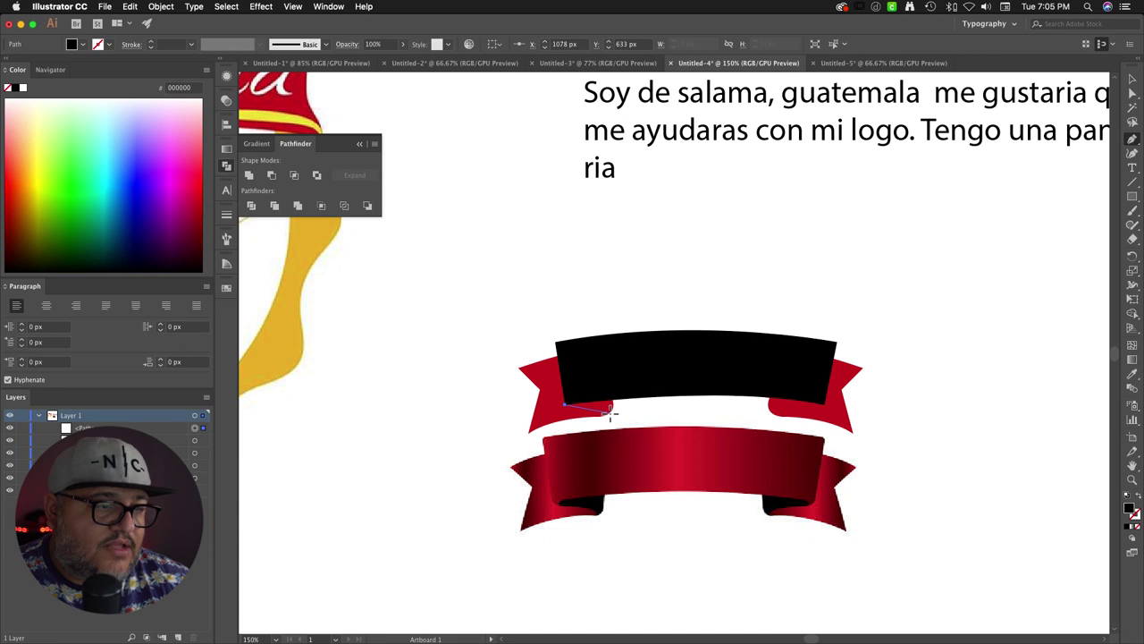
pyautogui.click(616, 397)
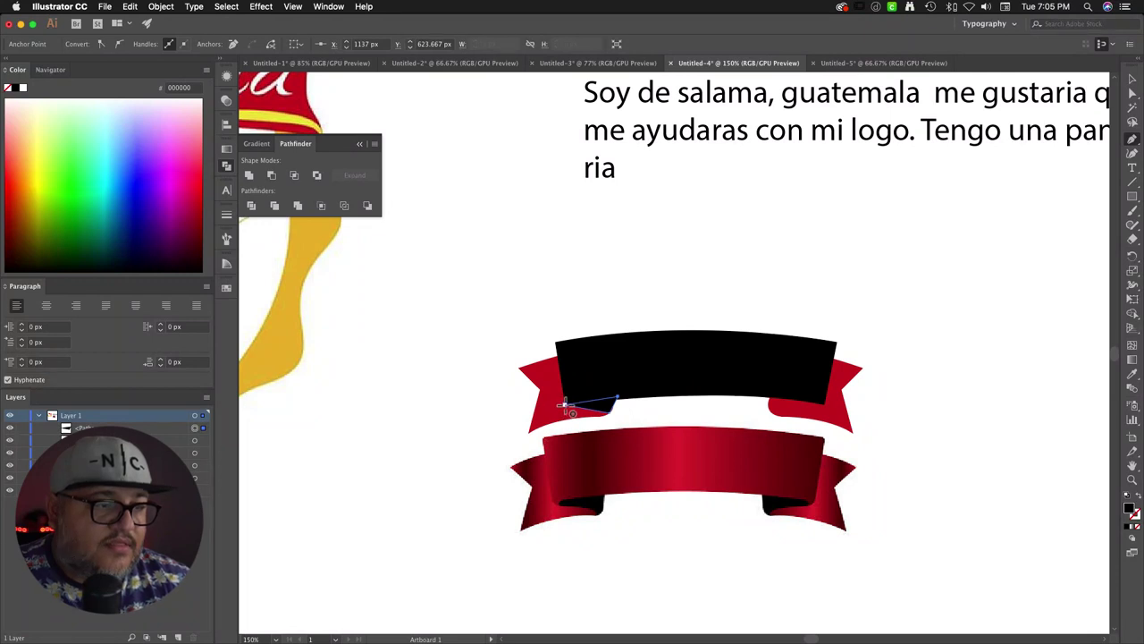
pyautogui.click(566, 407)
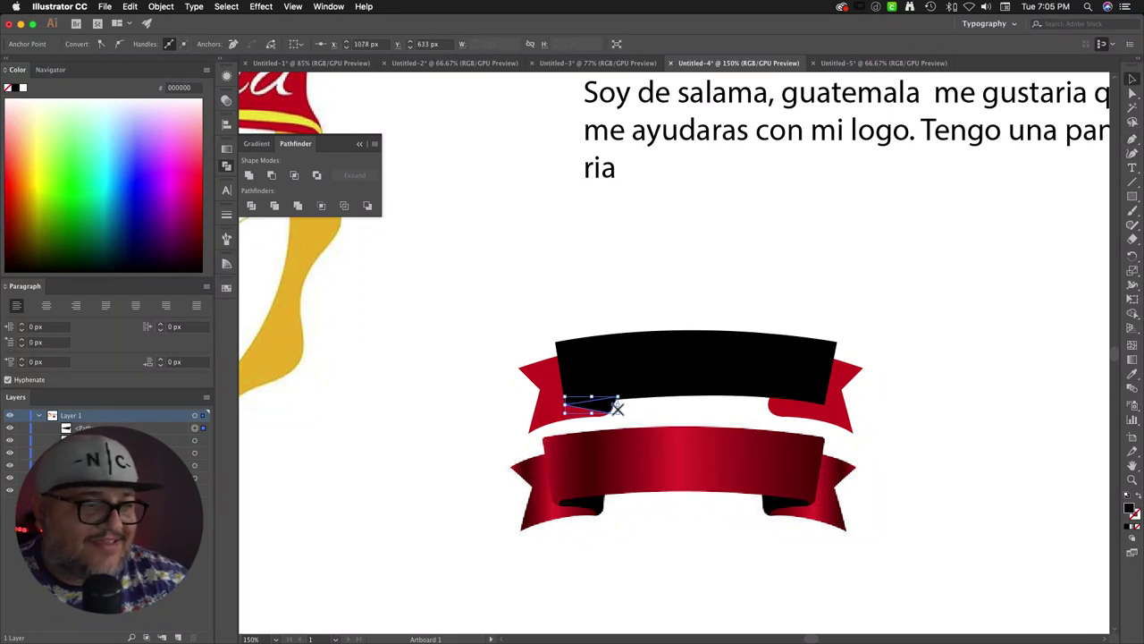
# Step: Paste a copy of the fold triangle in front, reflect it across the vertical axis and move it to the ribbon's right curl
pyautogui.press('v')
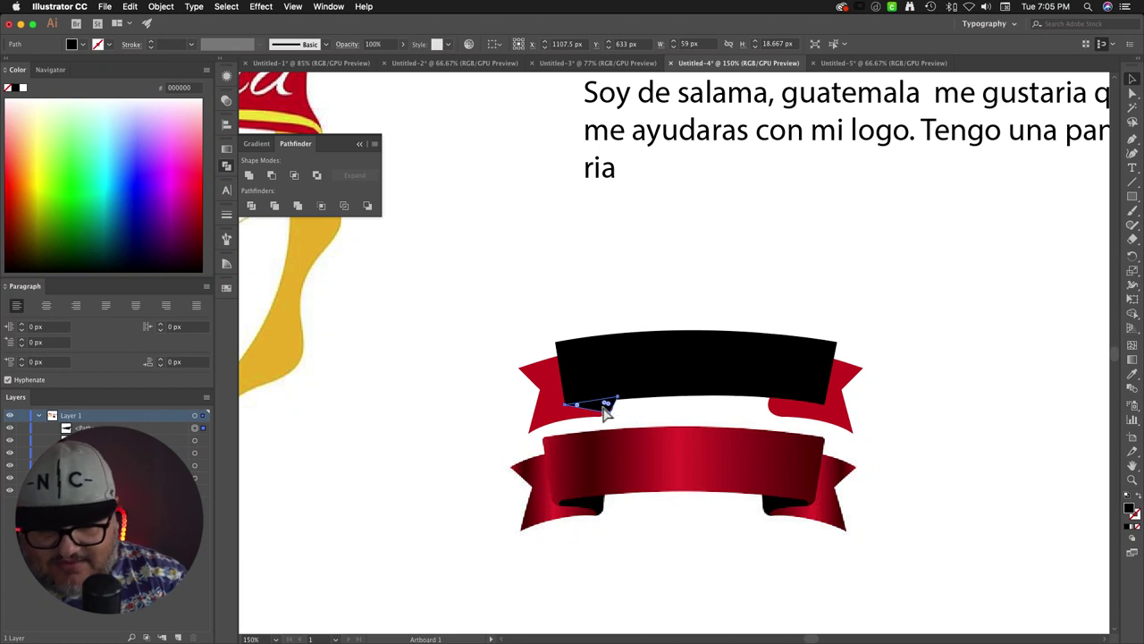
pyautogui.rightClick(605, 407)
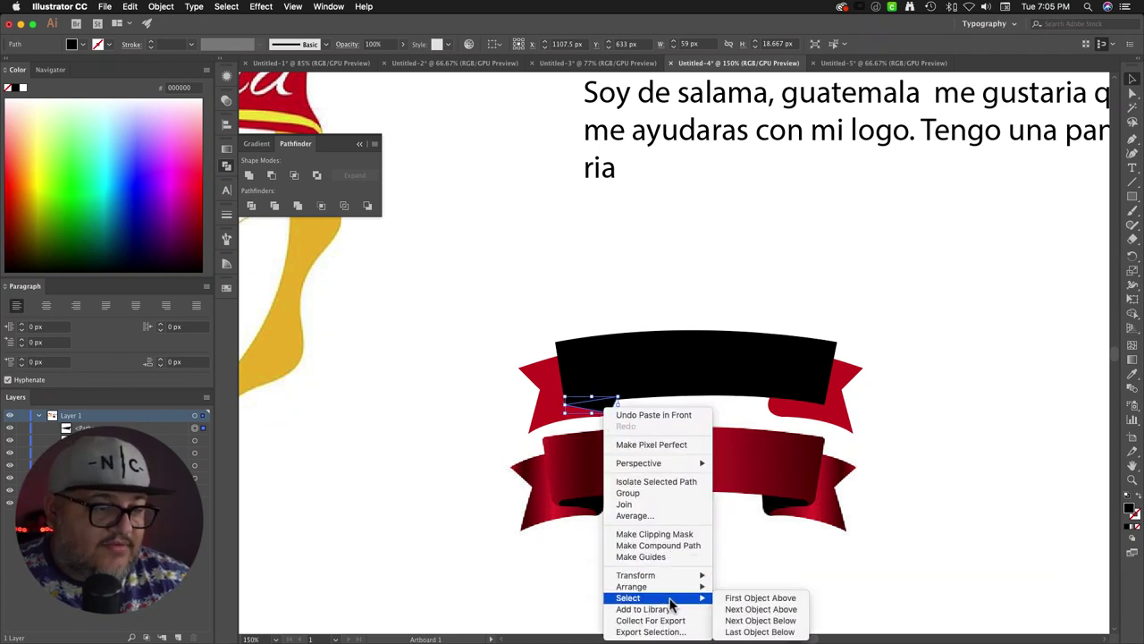
pyautogui.moveTo(695, 576)
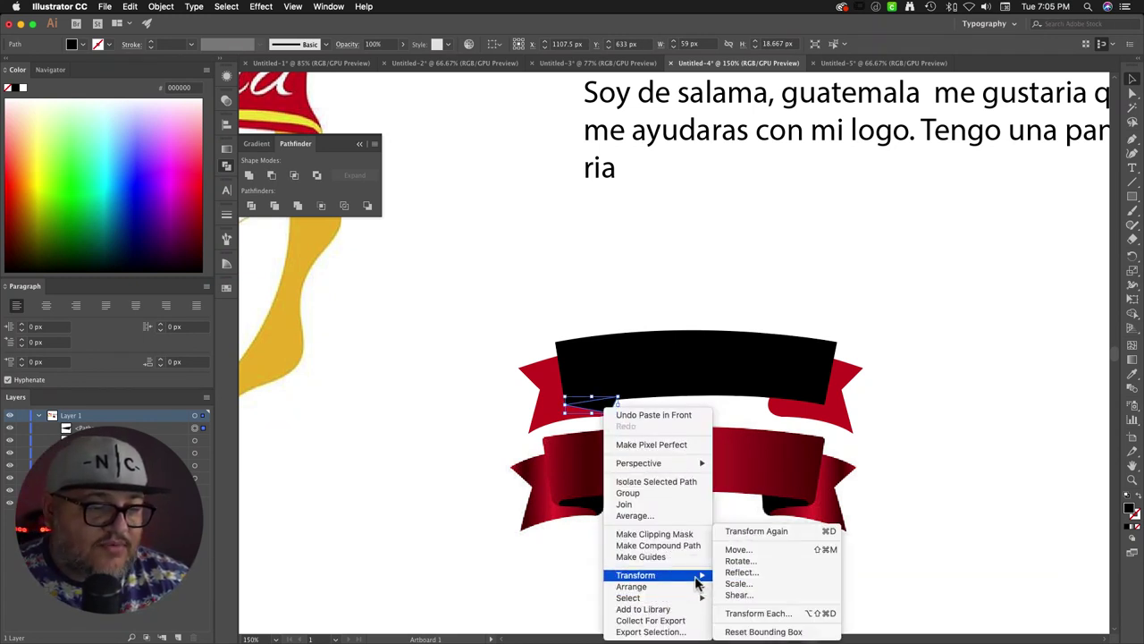
pyautogui.click(740, 571)
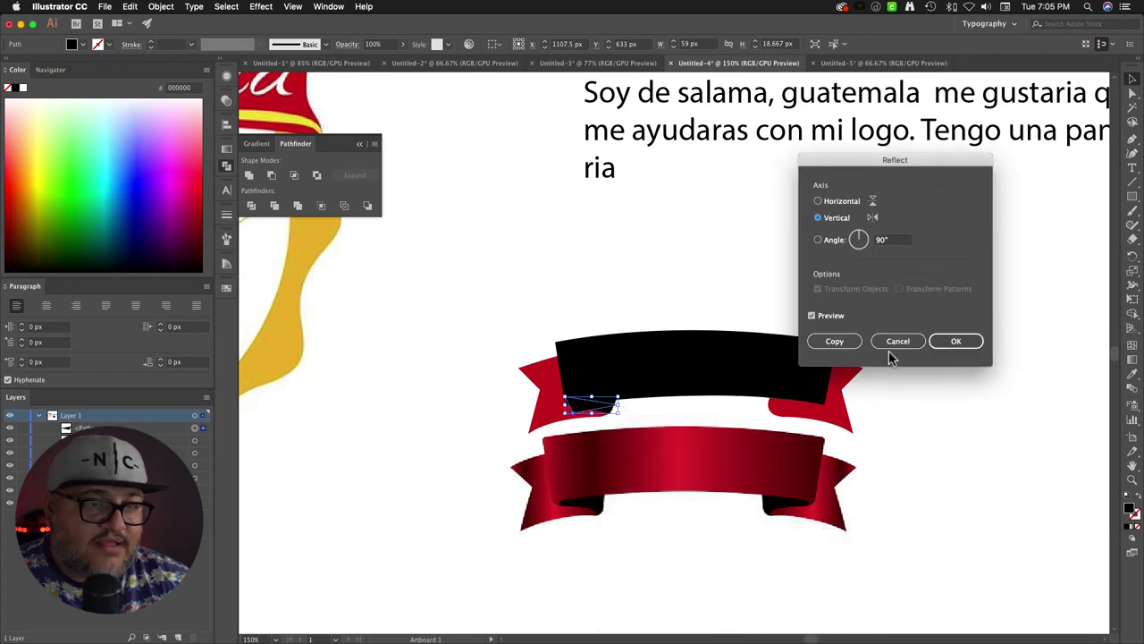
pyautogui.click(953, 339)
pyautogui.moveTo(593, 408); pyautogui.dragTo(782, 404)
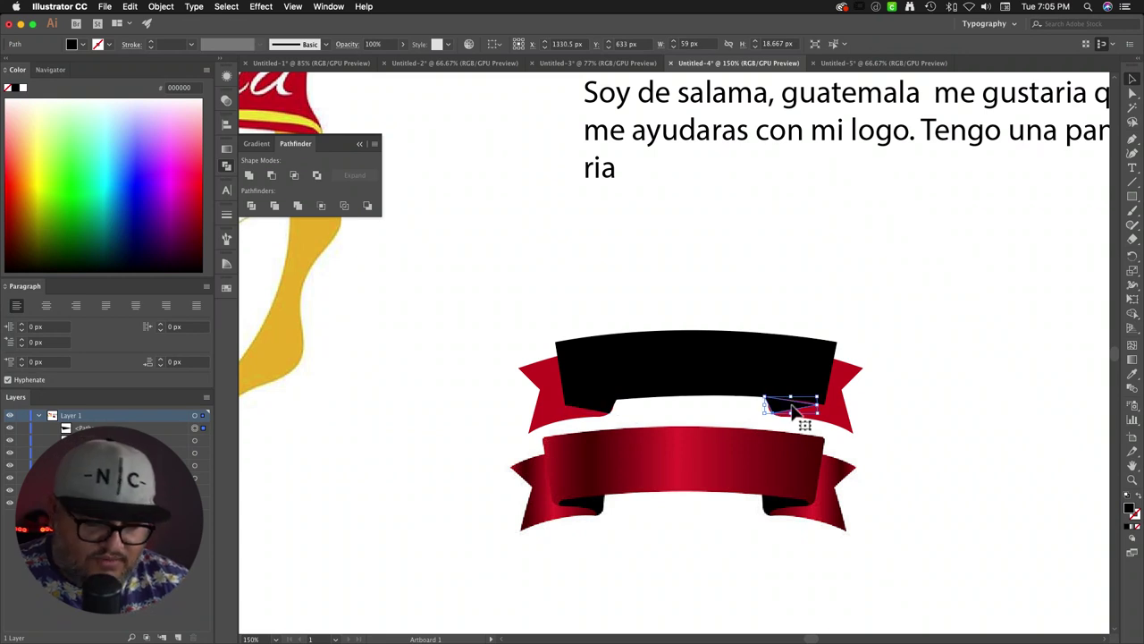
# Step: Extend the right fold triangle's outer anchor point to meet the black band's lower-right corner
pyautogui.press('super+equal')
pyautogui.press('super+equal')
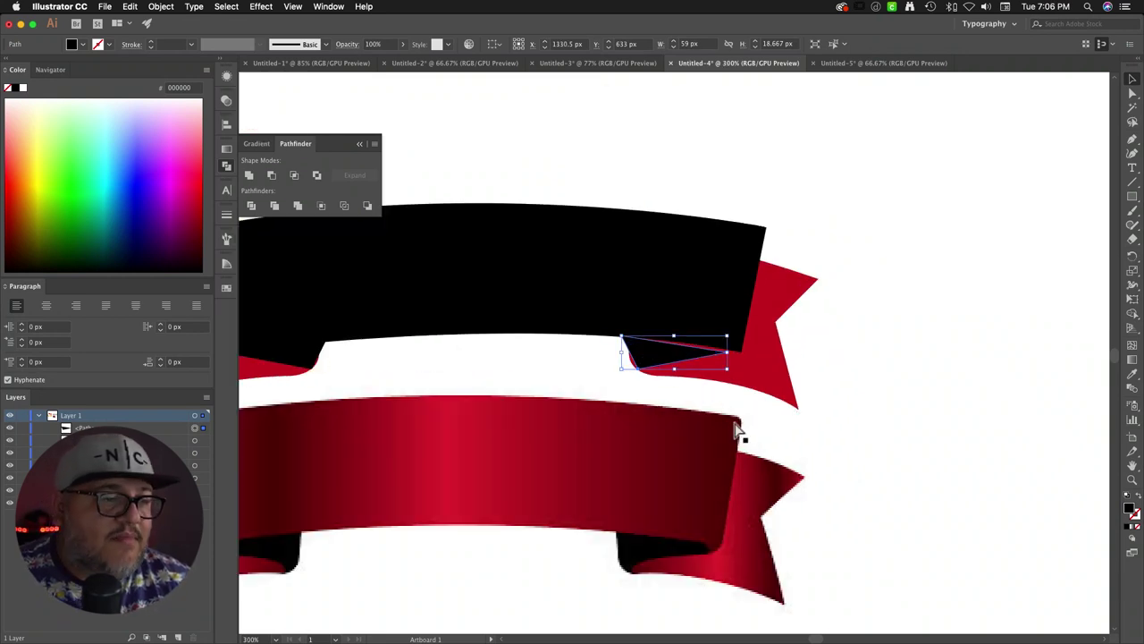
pyautogui.press('a')
pyautogui.moveTo(727, 354); pyautogui.dragTo(740, 351)
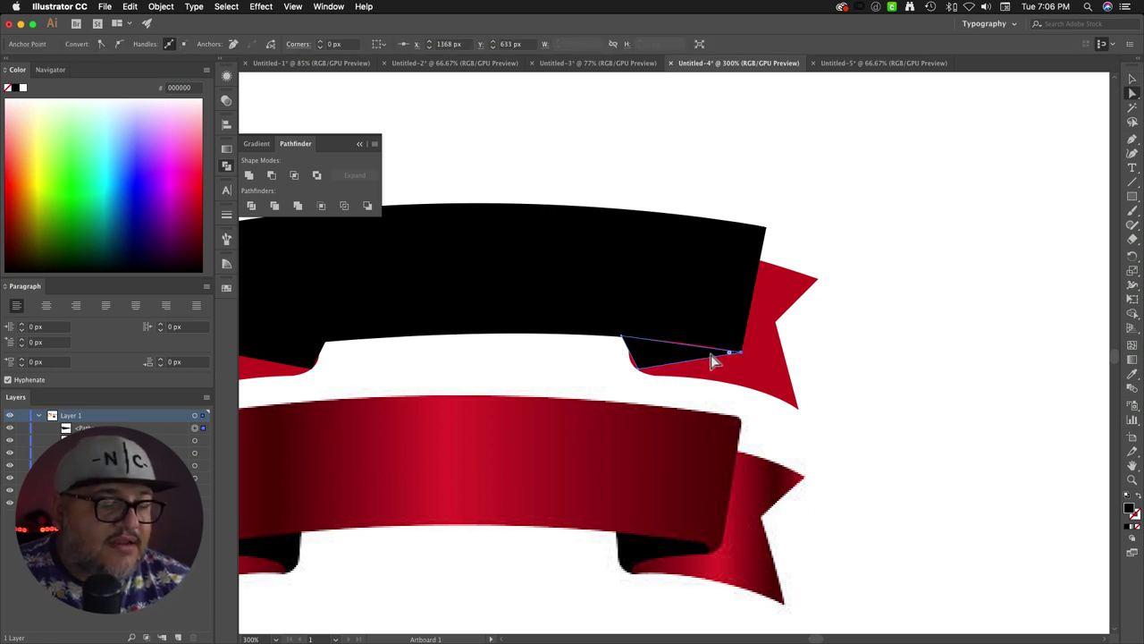
pyautogui.press('v')
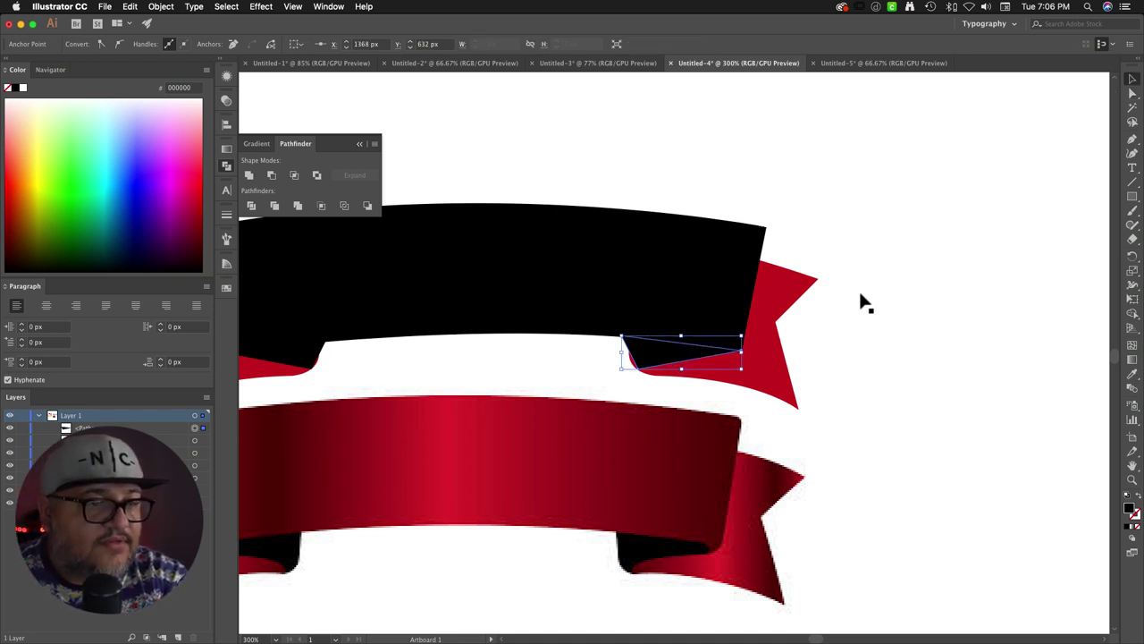
pyautogui.click(860, 301)
pyautogui.click(661, 355)
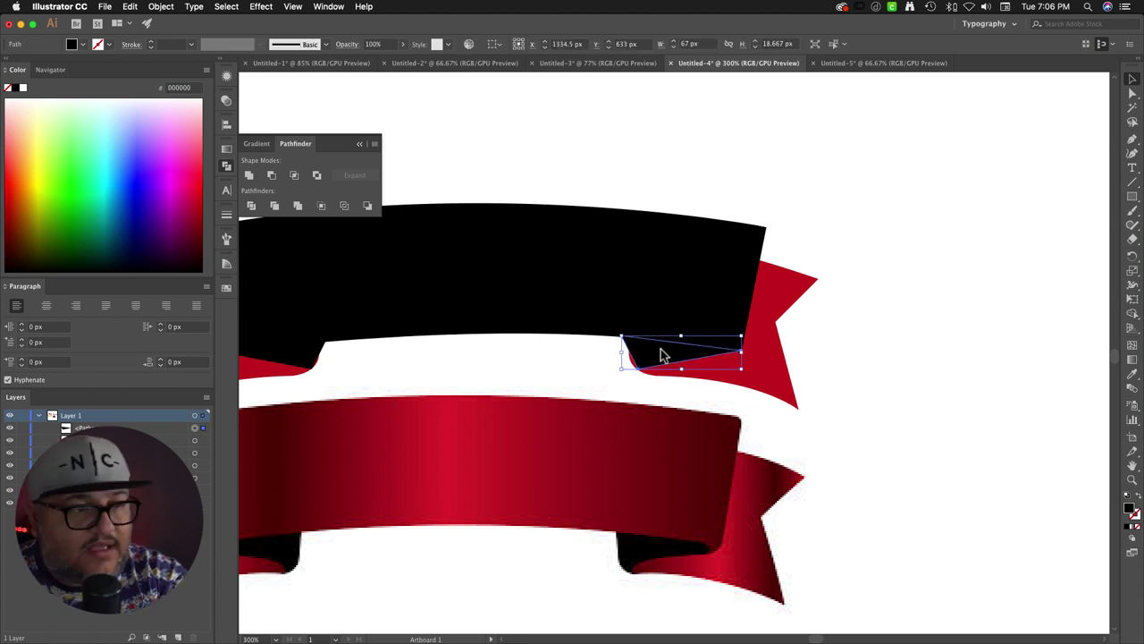
pyautogui.click(801, 367)
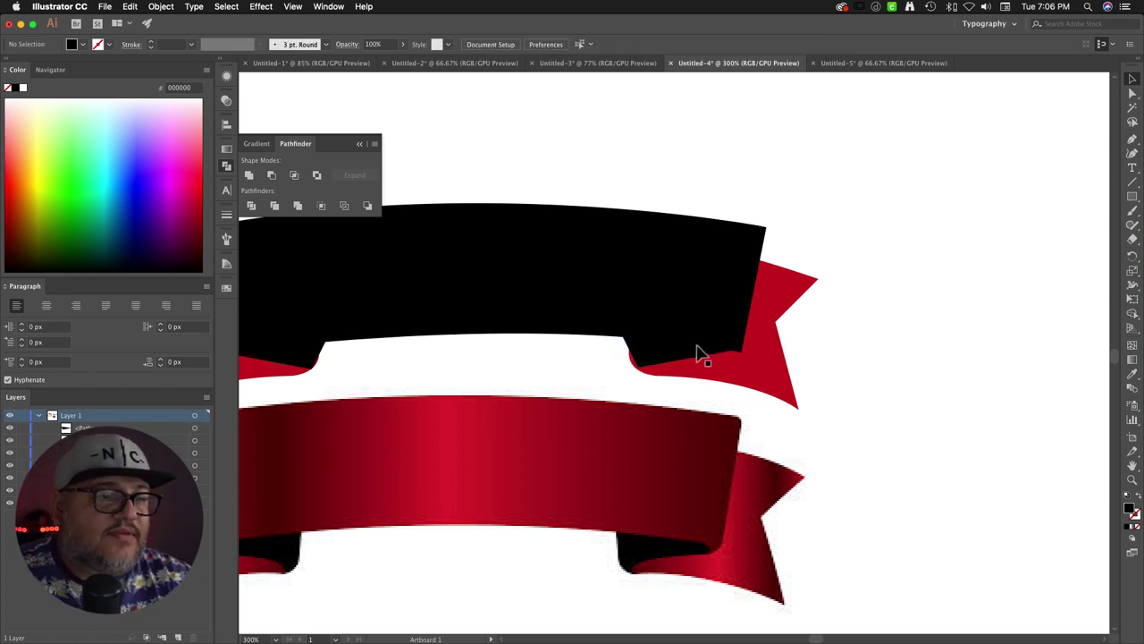
# Step: Bring the black curved band to the front, above both fold triangles
pyautogui.click(694, 279)
pyautogui.rightClick(689, 274)
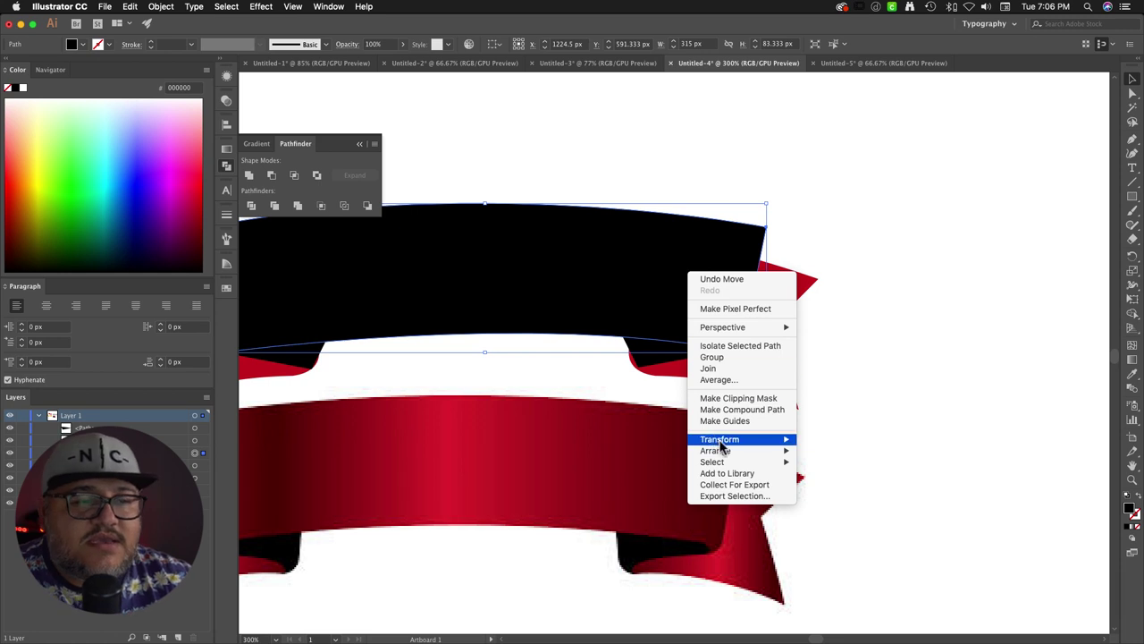
pyautogui.moveTo(731, 454)
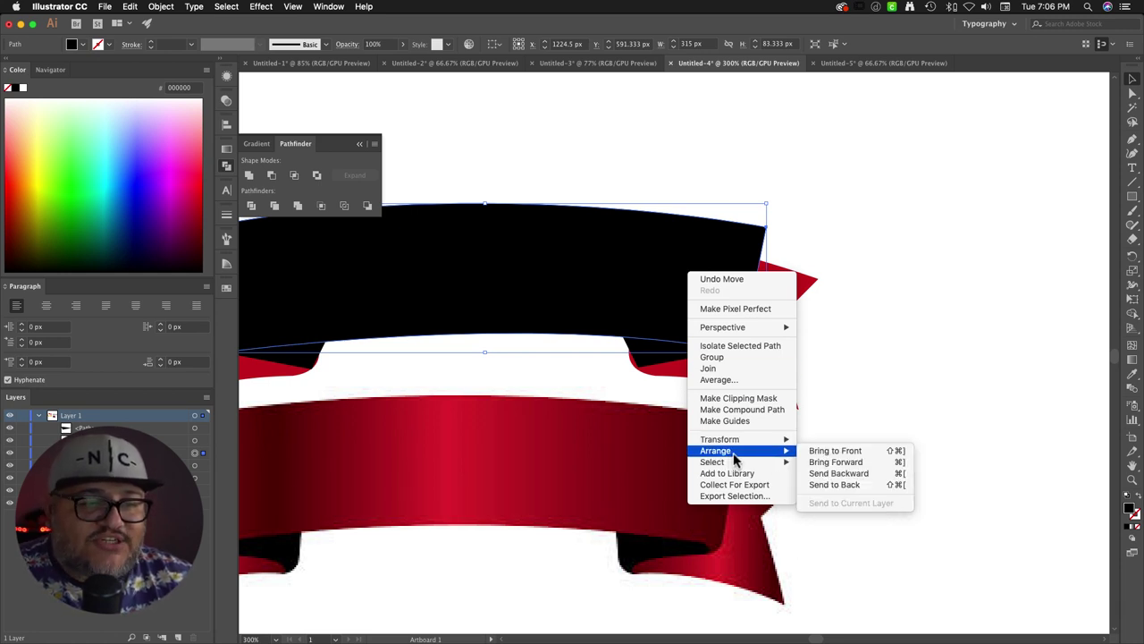
pyautogui.click(835, 450)
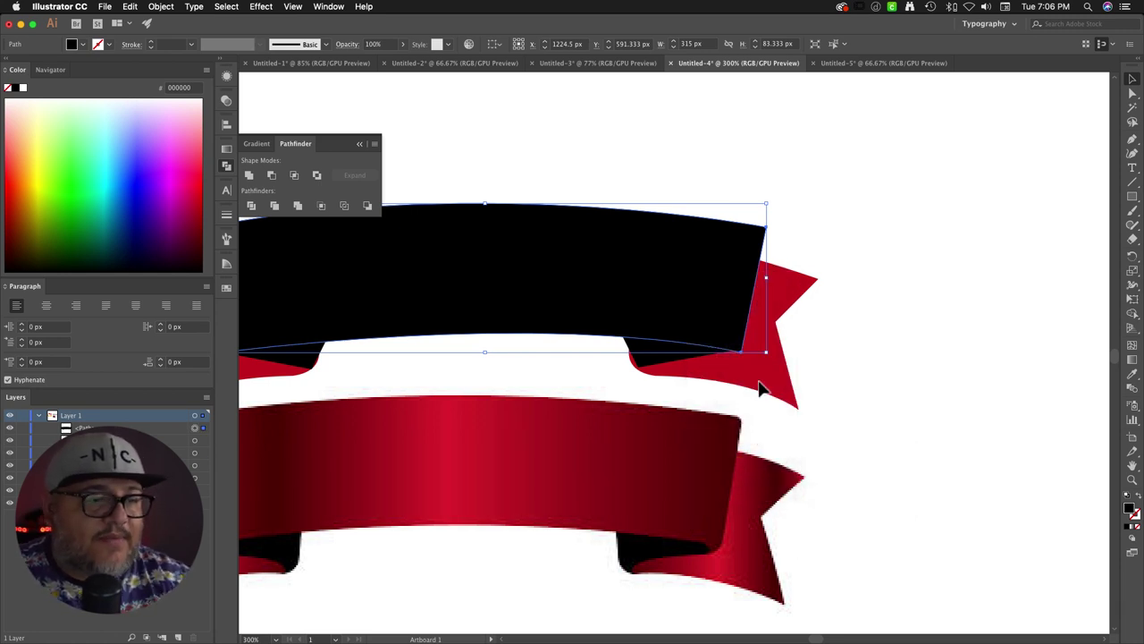
pyautogui.press('super+1')
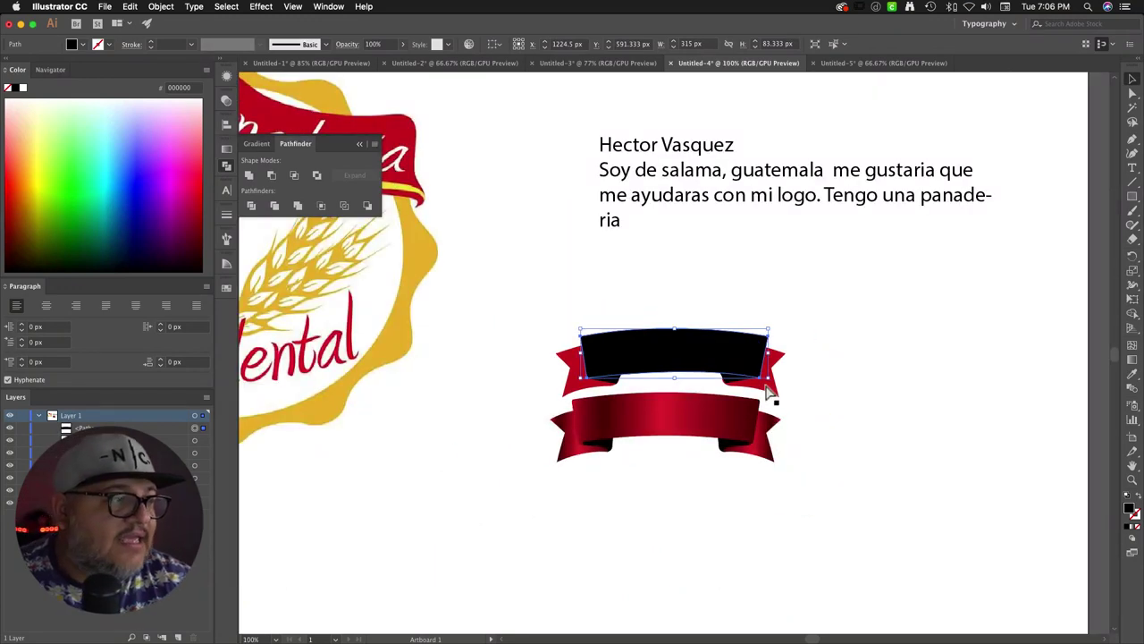
# Step: Fill the black curved band with the bakery logo ribbon's red, CC1215, using the Eyedropper
pyautogui.click(359, 144)
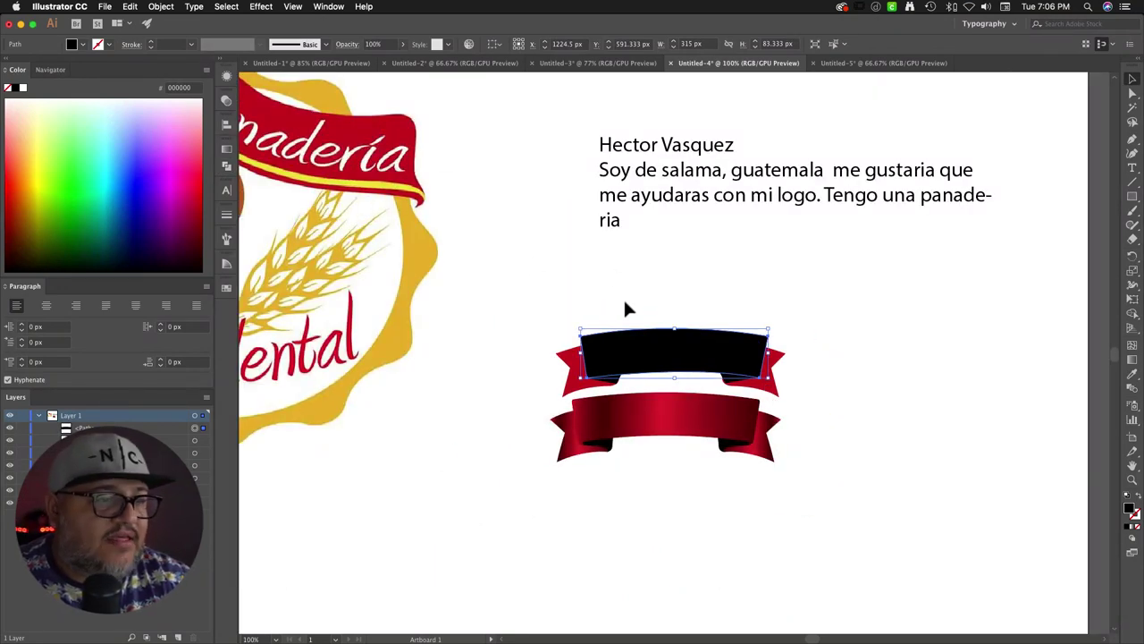
pyautogui.press('i')
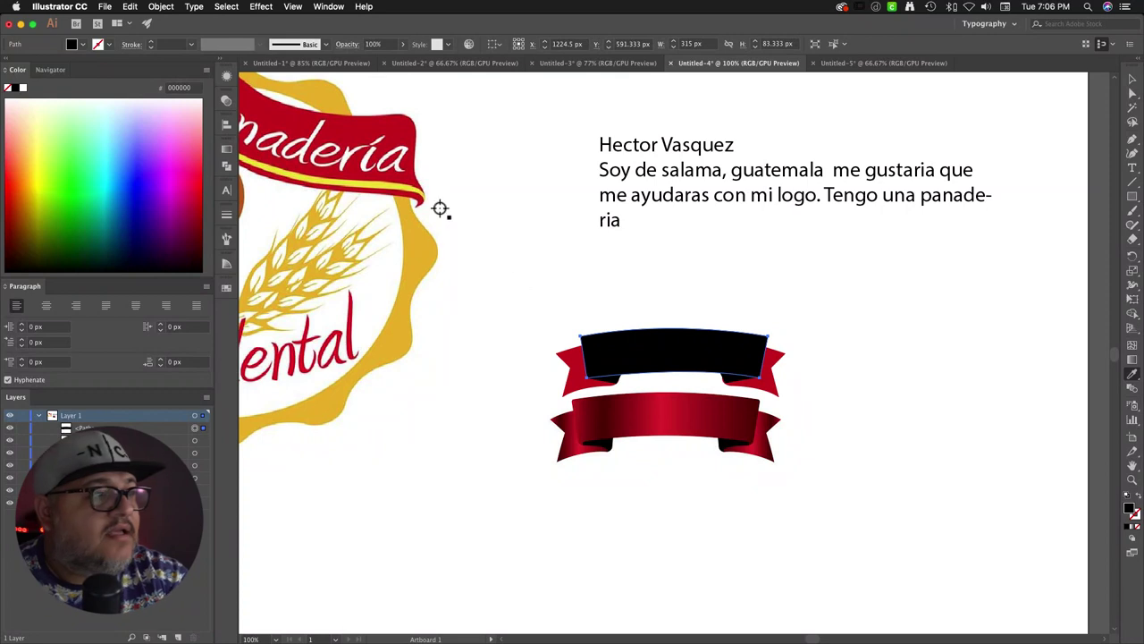
pyautogui.click(350, 138)
pyautogui.press('v')
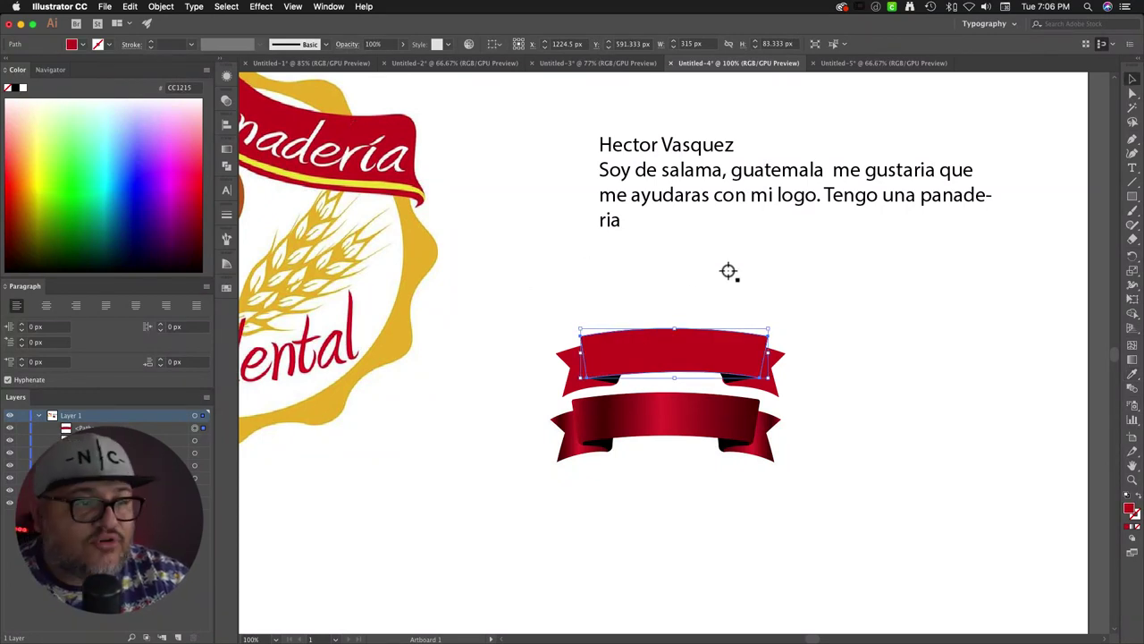
# Step: Sample the logo's red for both fold triangles and darken their fill to 8E0910
pyautogui.click(617, 383)
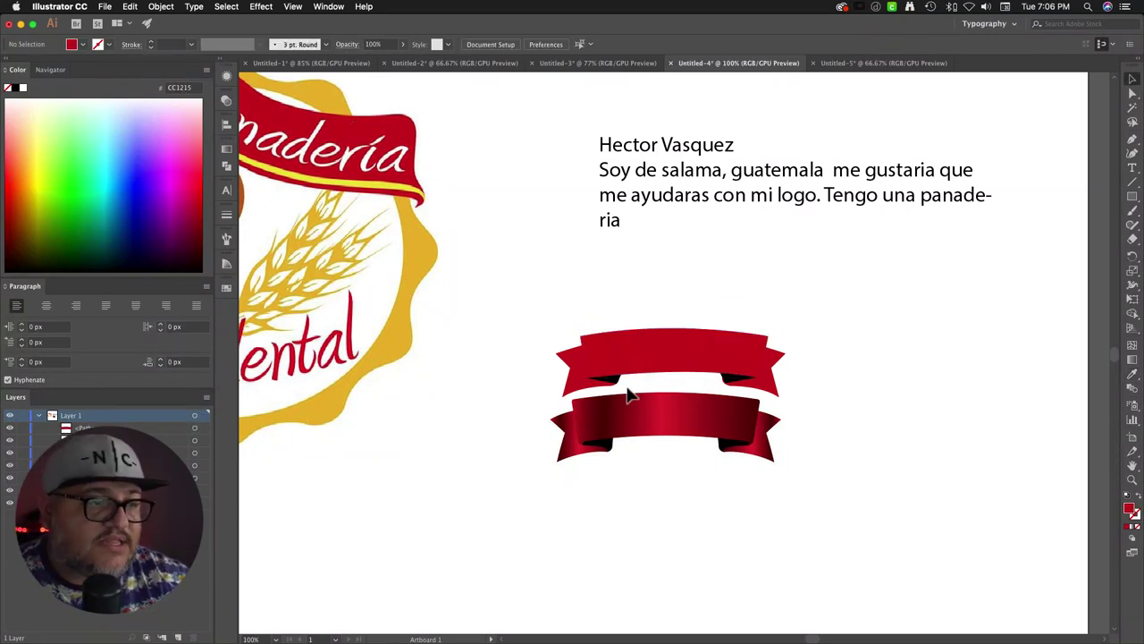
pyautogui.keyDown('shift'); pyautogui.click(730, 383); pyautogui.keyUp('shift')
pyautogui.press('i')
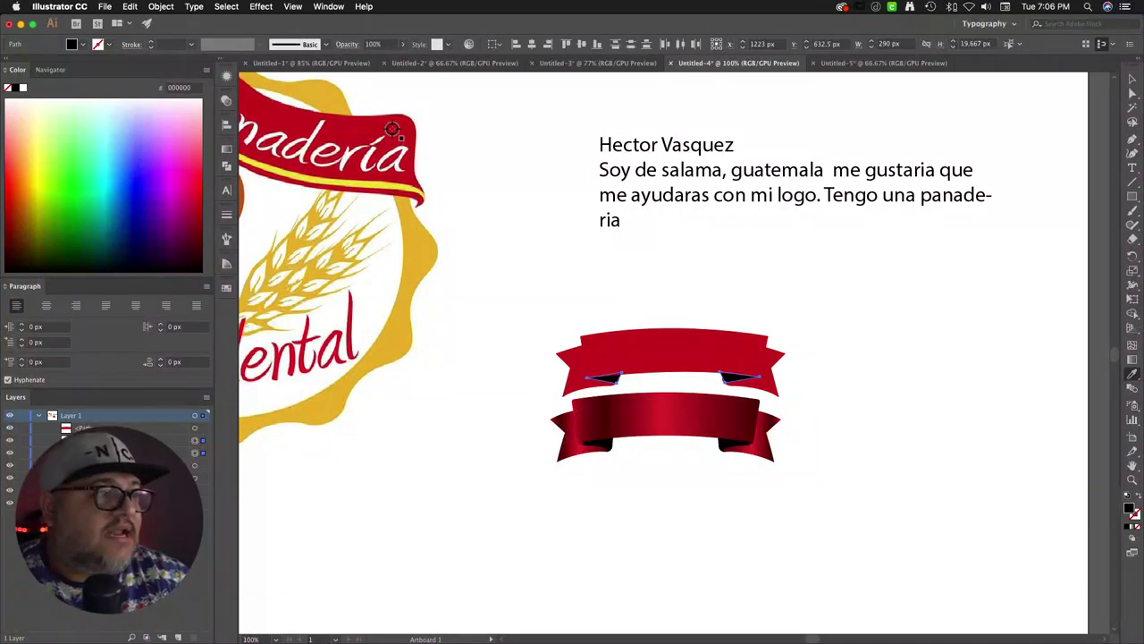
pyautogui.click(386, 139)
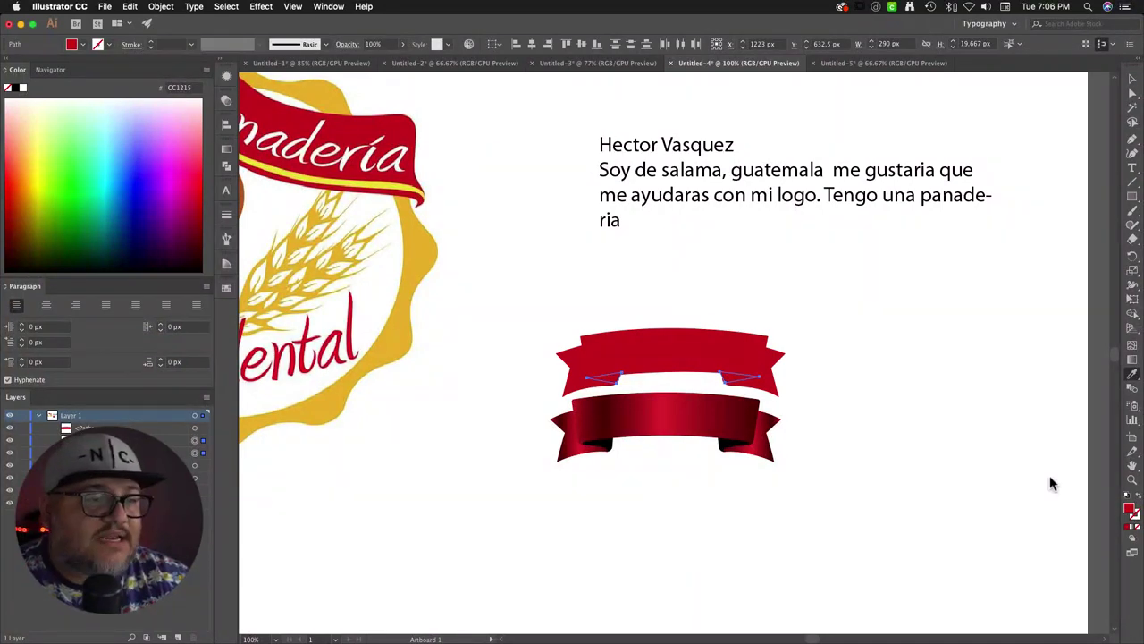
pyautogui.doubleClick(1129, 508)
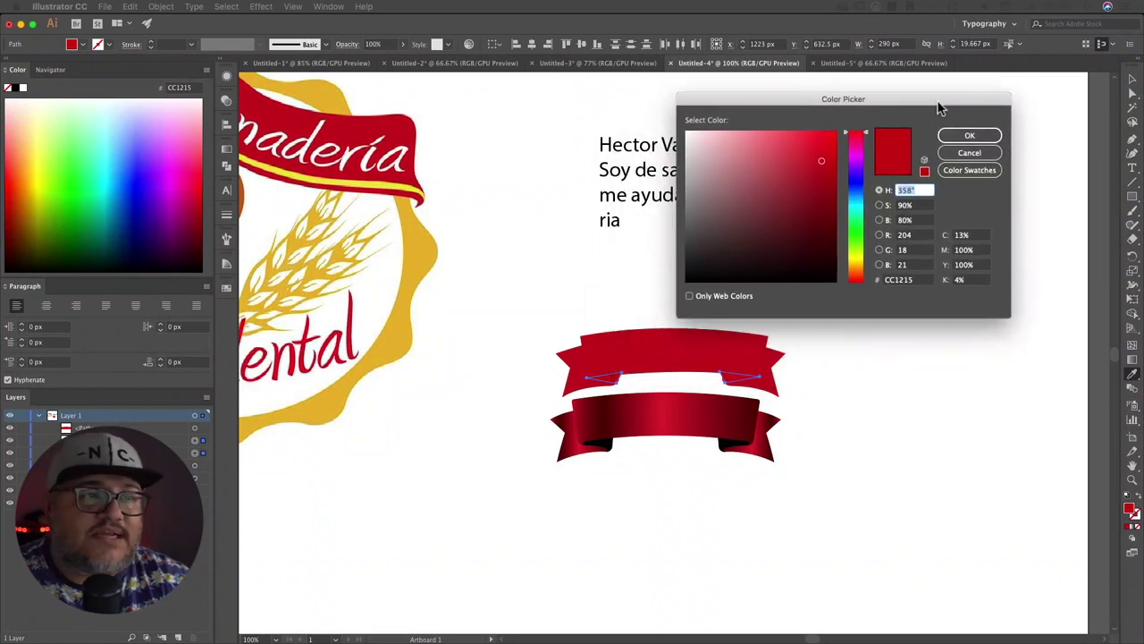
pyautogui.click(827, 197)
pyautogui.click(969, 135)
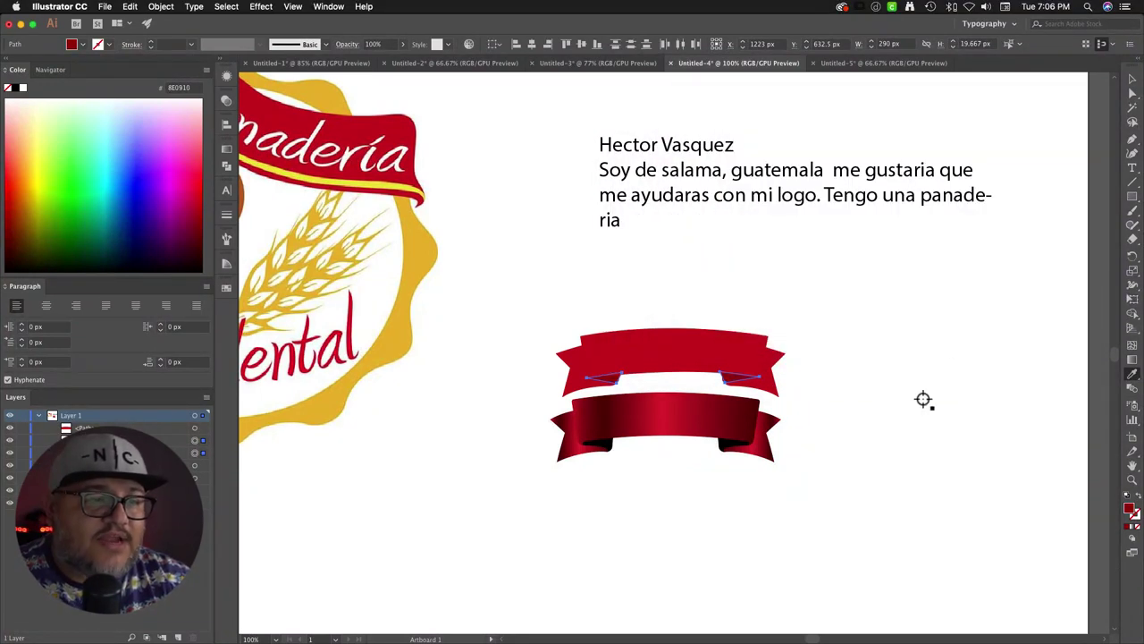
pyautogui.click(924, 400)
pyautogui.press('super+z')
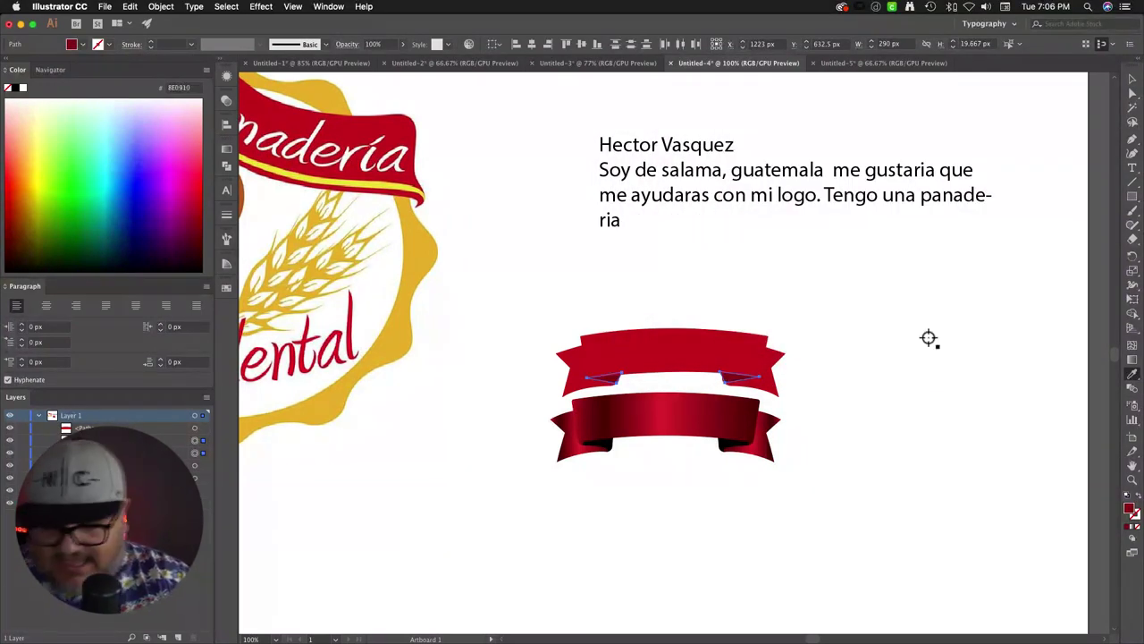
# Step: Delete the gradient banner reference image below the vector ribbon
pyautogui.press('v')
pyautogui.click(912, 358)
pyautogui.moveTo(585, 447); pyautogui.dragTo(705, 544)
pyautogui.press('Delete')
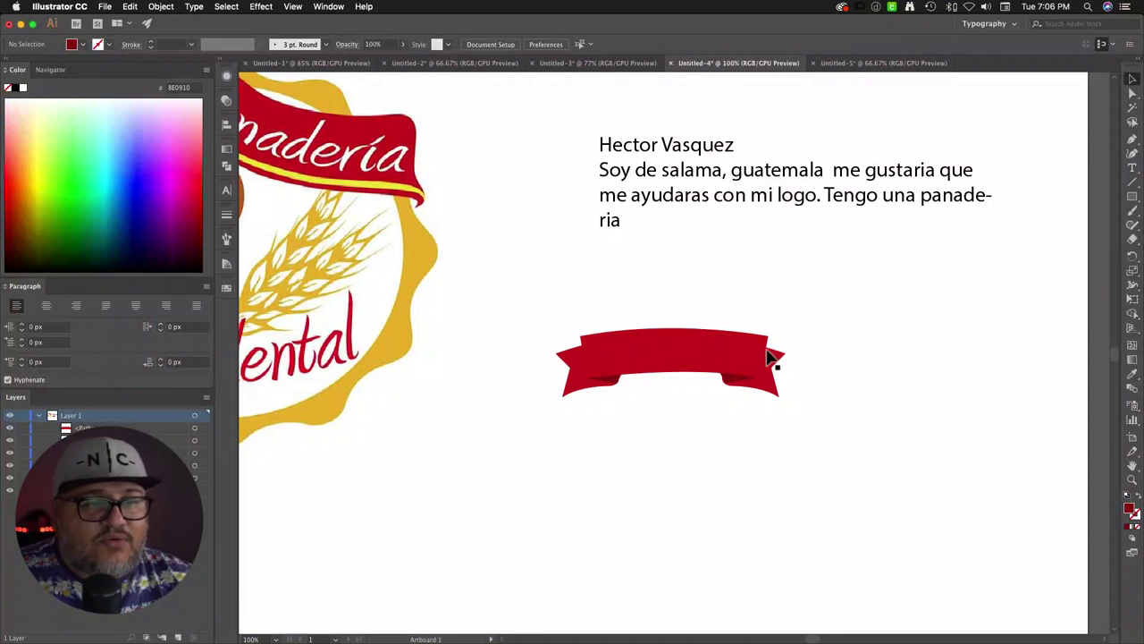
pyautogui.press('b')
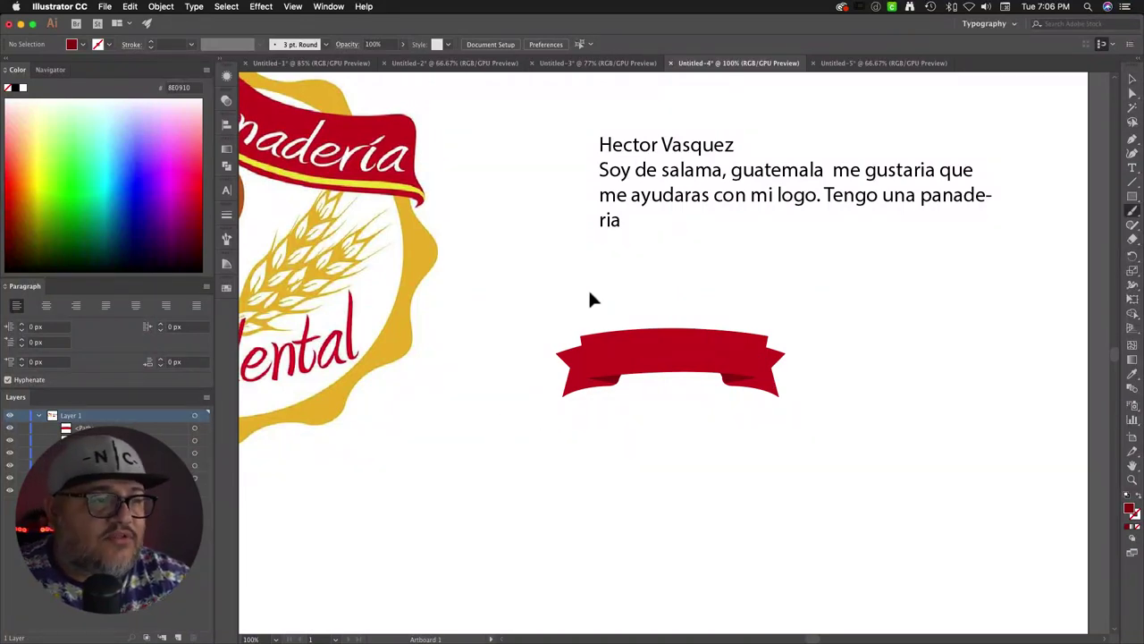
pyautogui.hscroll(-3, 593, 298)
pyautogui.moveTo(671, 345); pyautogui.dragTo(952, 433)
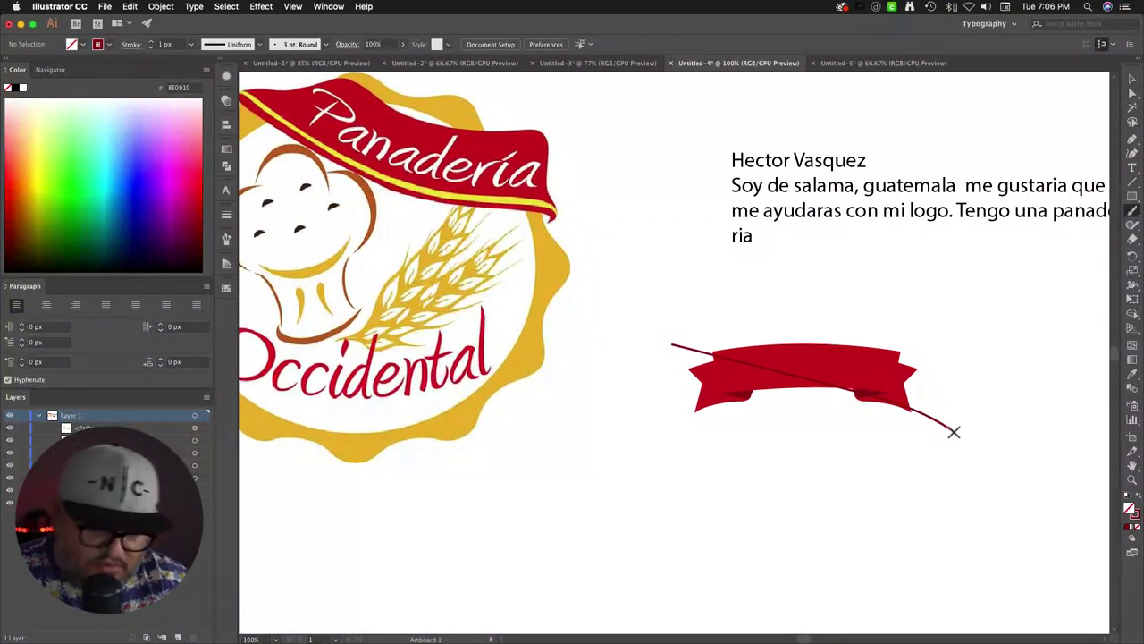
pyautogui.press('super+z')
pyautogui.press('v')
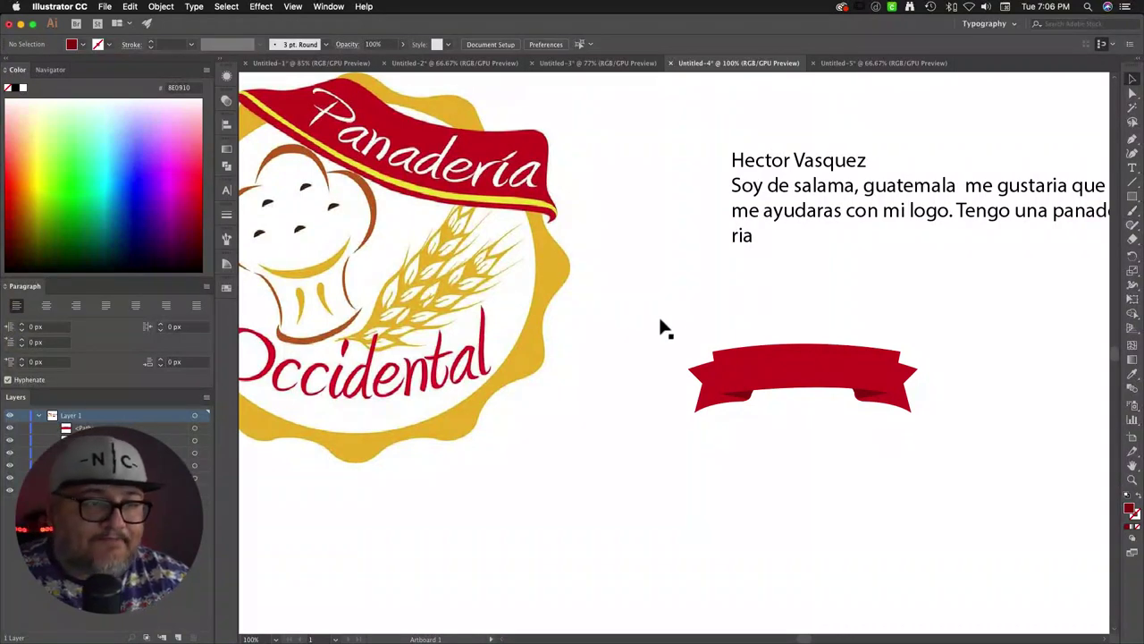
pyautogui.moveTo(664, 329); pyautogui.dragTo(1083, 473)
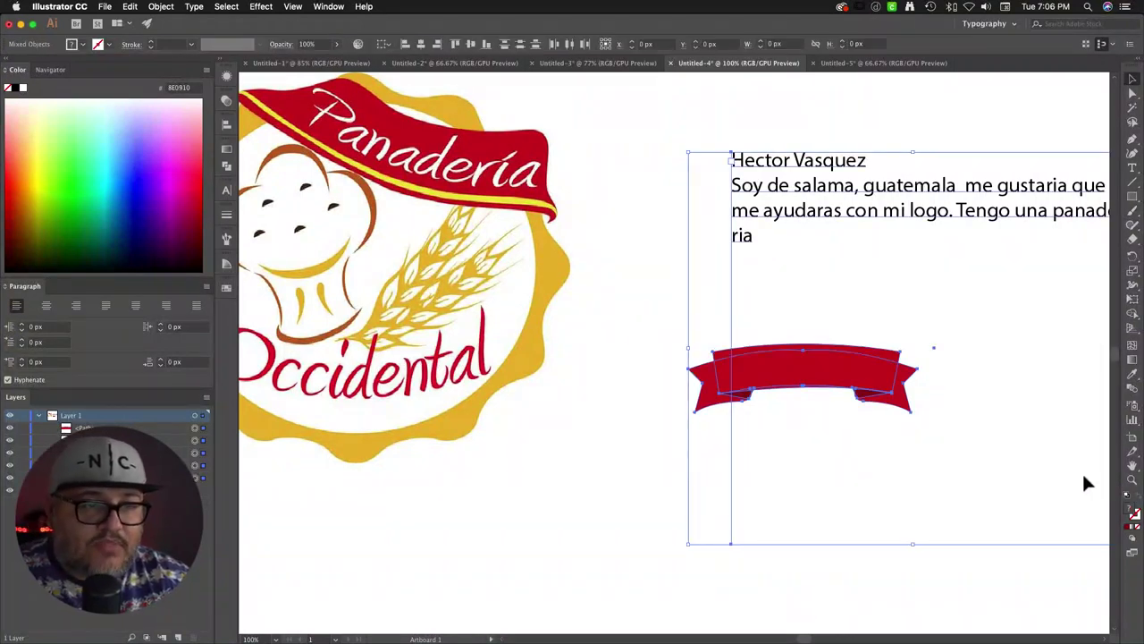
pyautogui.click(935, 400)
pyautogui.click(769, 467)
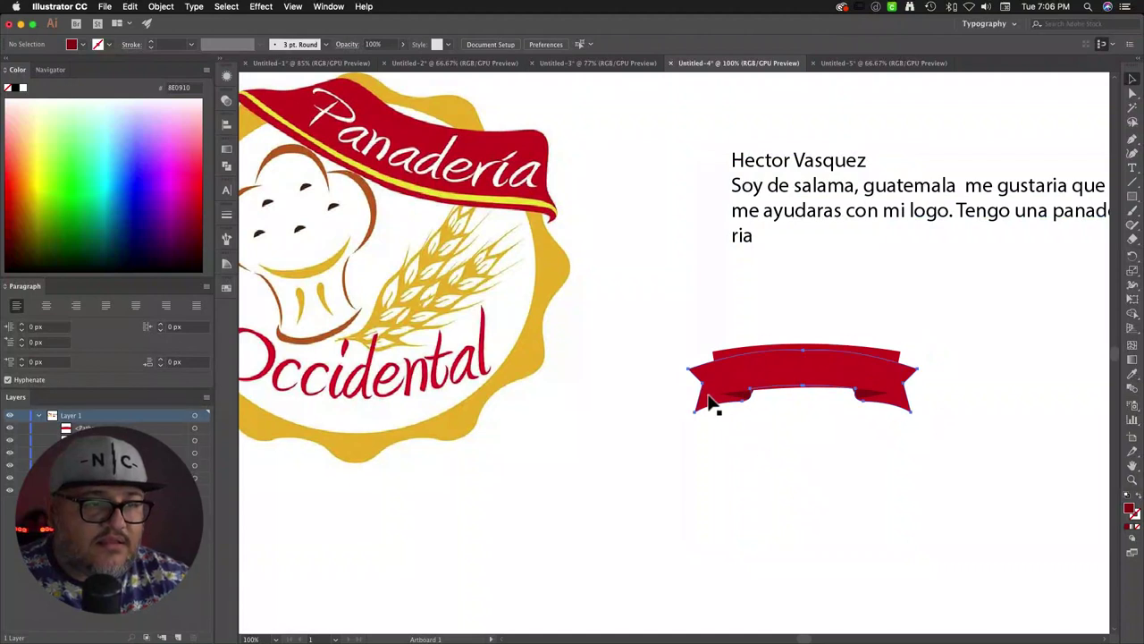
# Step: Move all the red ribbon pieces, including both dark folds, below the bakery logo and group them
pyautogui.click(713, 401)
pyautogui.keyDown('shift'); pyautogui.click(864, 401); pyautogui.keyUp('shift')
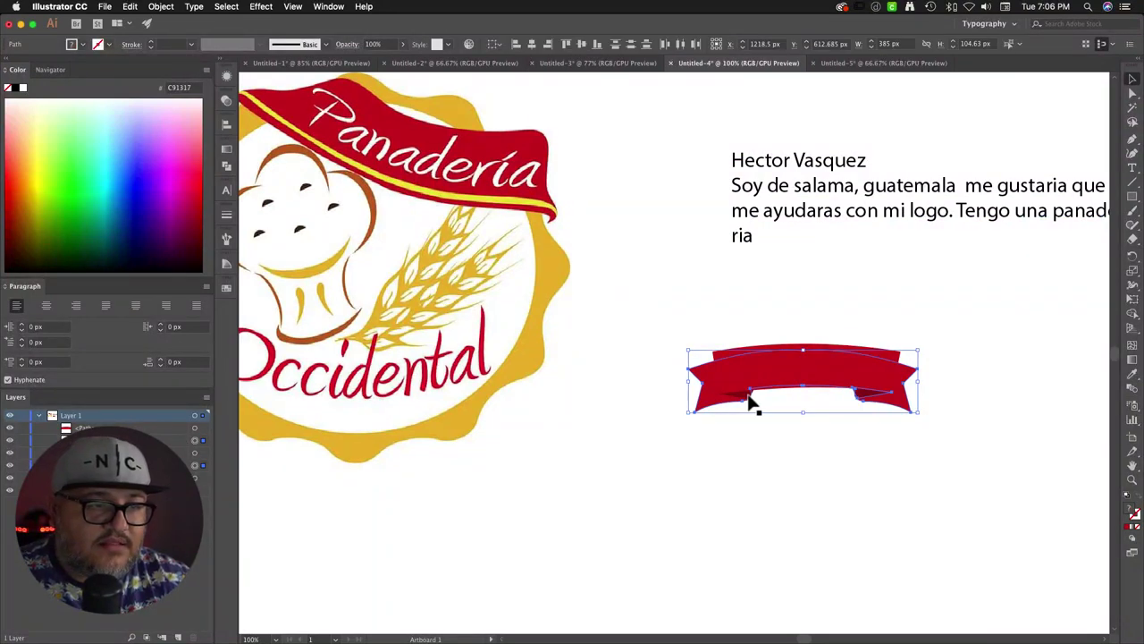
pyautogui.keyDown('shift'); pyautogui.click(747, 401); pyautogui.keyUp('shift')
pyautogui.keyDown('shift'); pyautogui.click(724, 360); pyautogui.keyUp('shift')
pyautogui.moveTo(724, 359); pyautogui.dragTo(446, 546)
pyautogui.moveTo(743, 438); pyautogui.dragTo(887, 234)
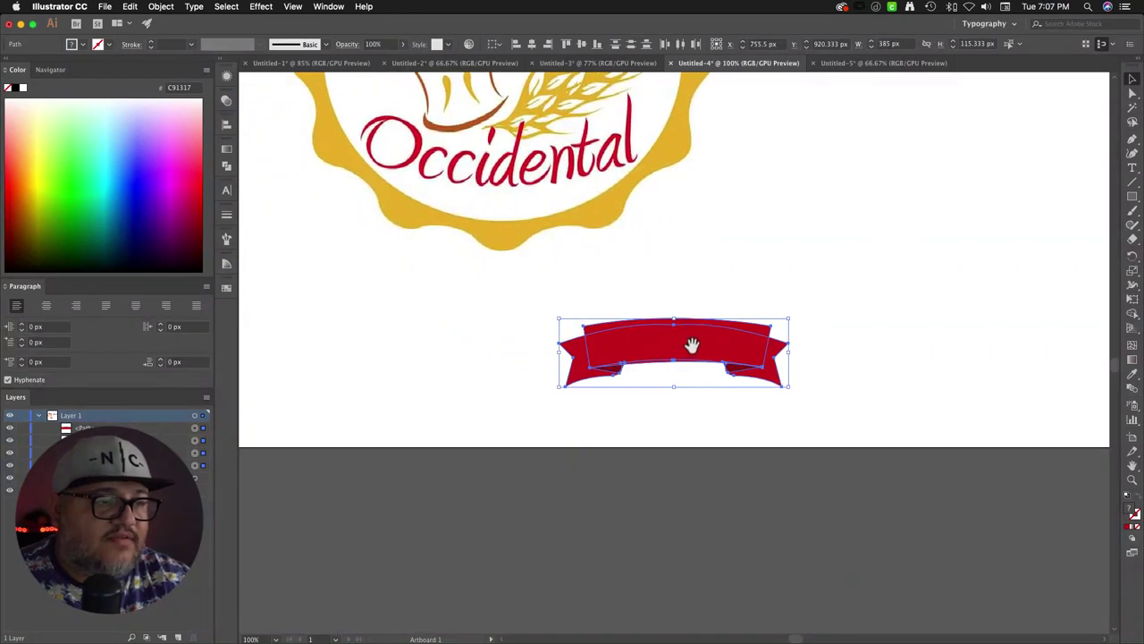
pyautogui.moveTo(690, 349); pyautogui.dragTo(534, 359)
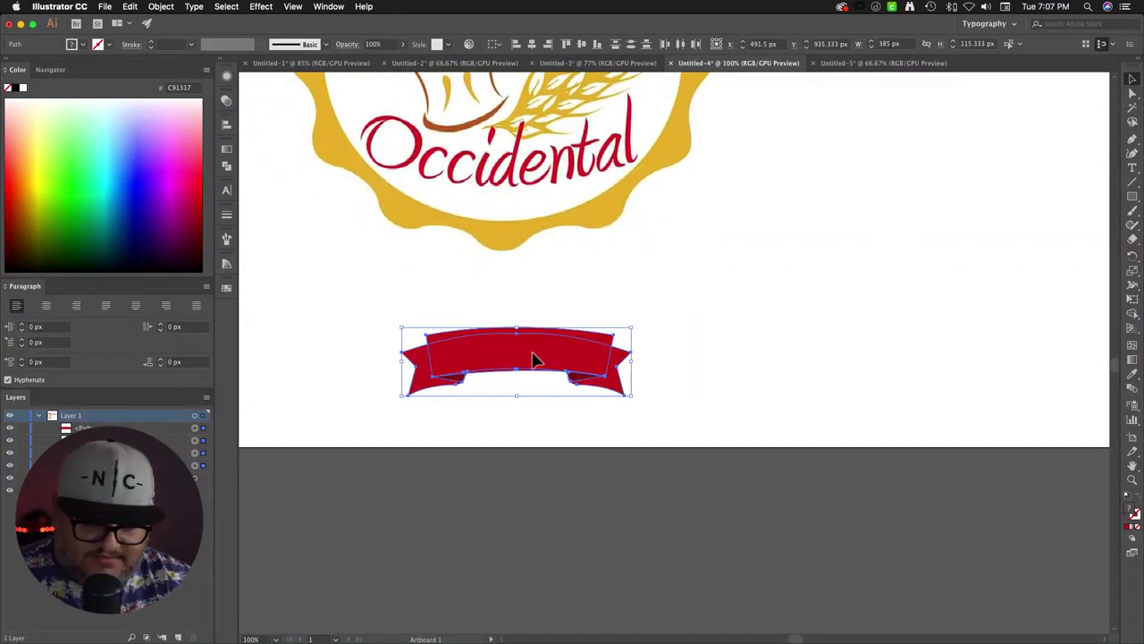
pyautogui.press('super+g')
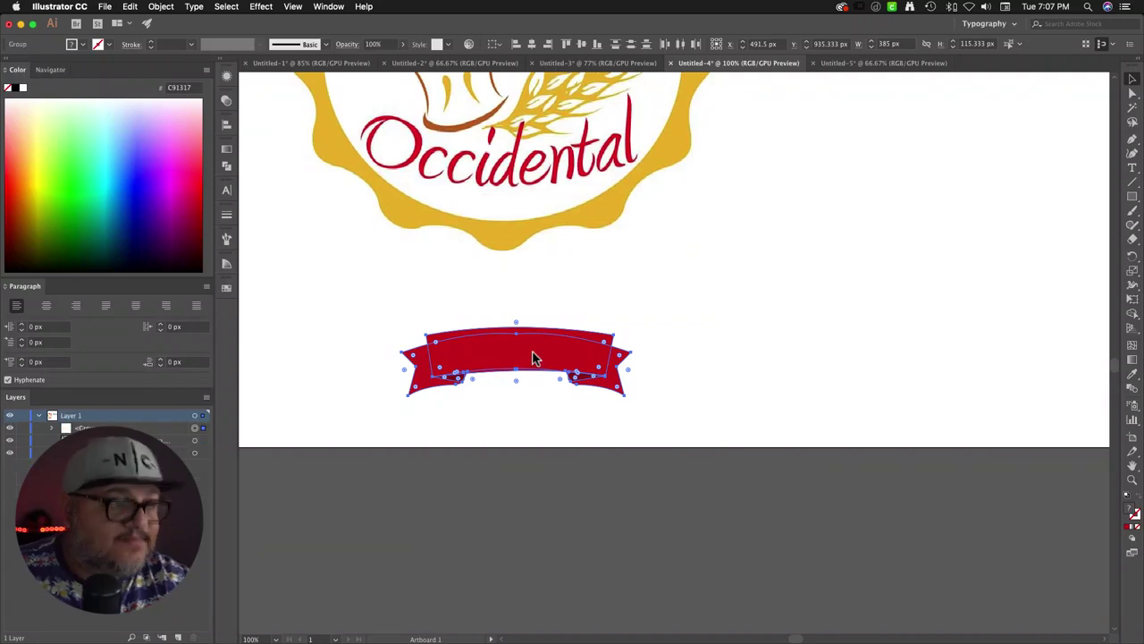
# Step: Scale the bakery logo image down to about 306 × 300 px and place it in the artboard's upper-left corner
pyautogui.scroll(5, 626, 313)
pyautogui.click(593, 346)
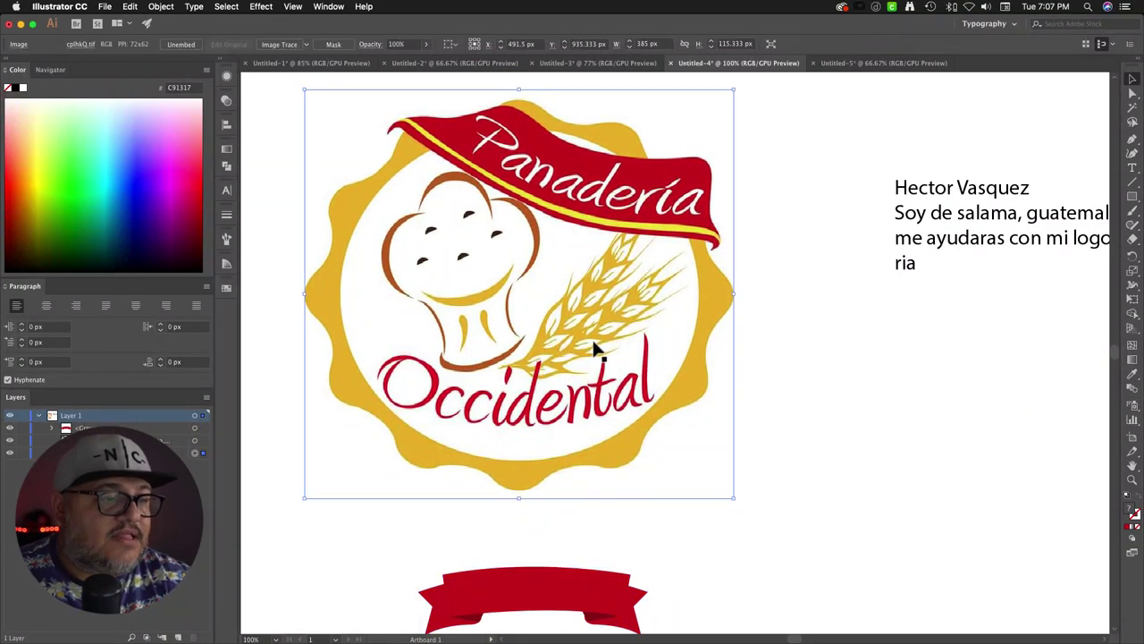
pyautogui.moveTo(733, 499); pyautogui.dragTo(488, 269)
pyautogui.moveTo(416, 193); pyautogui.dragTo(358, 187)
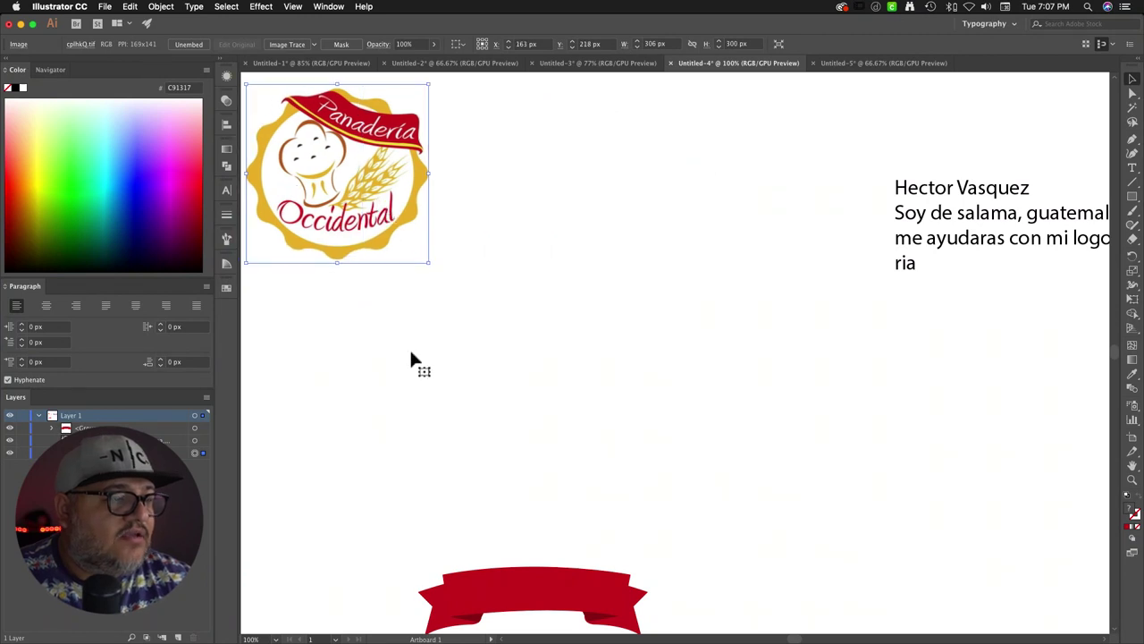
# Step: Move the ribbon group up closer to the logo and shift the logo image inward to about X 275, Y 285 px
pyautogui.moveTo(531, 597); pyautogui.dragTo(588, 465)
pyautogui.click(631, 364)
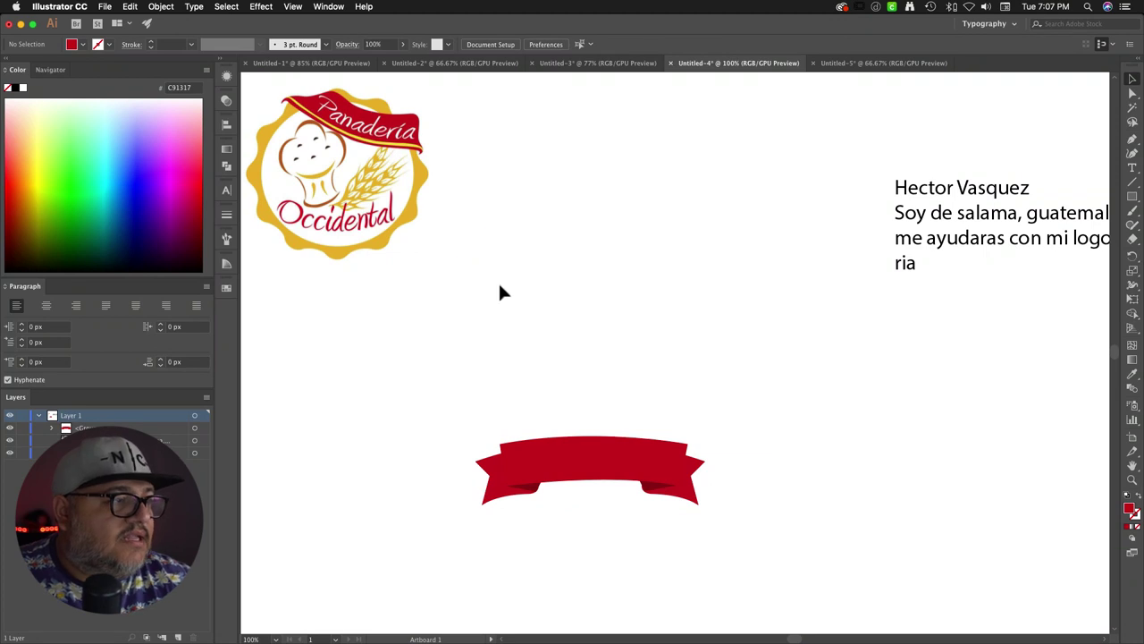
pyautogui.moveTo(373, 196); pyautogui.dragTo(440, 234)
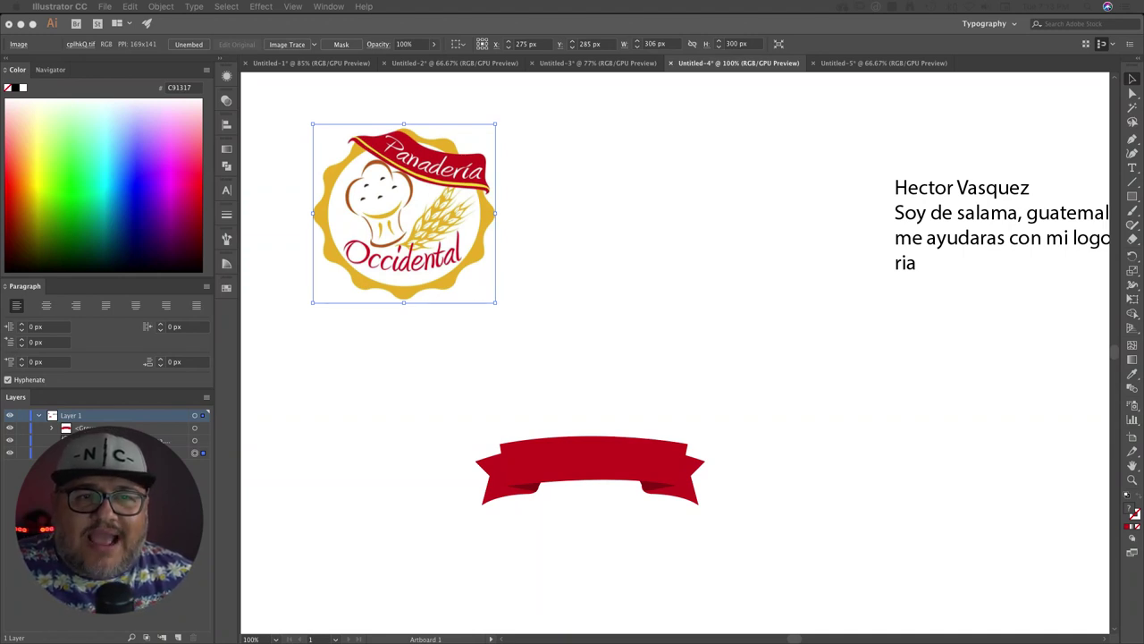
pyautogui.click(1132, 204)
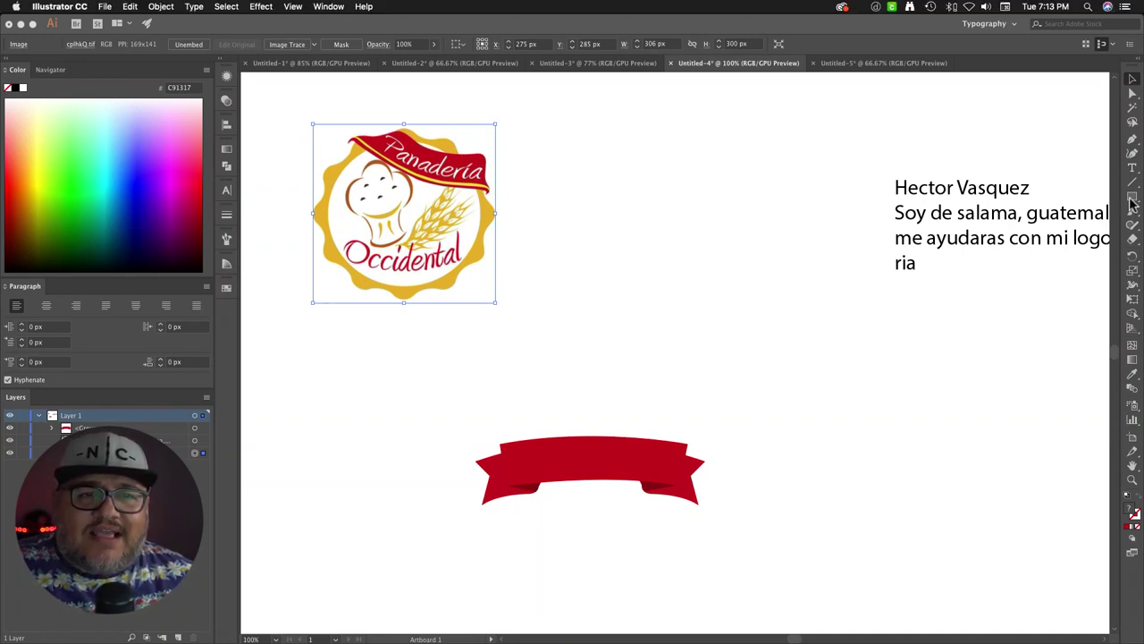
pyautogui.click(1132, 201)
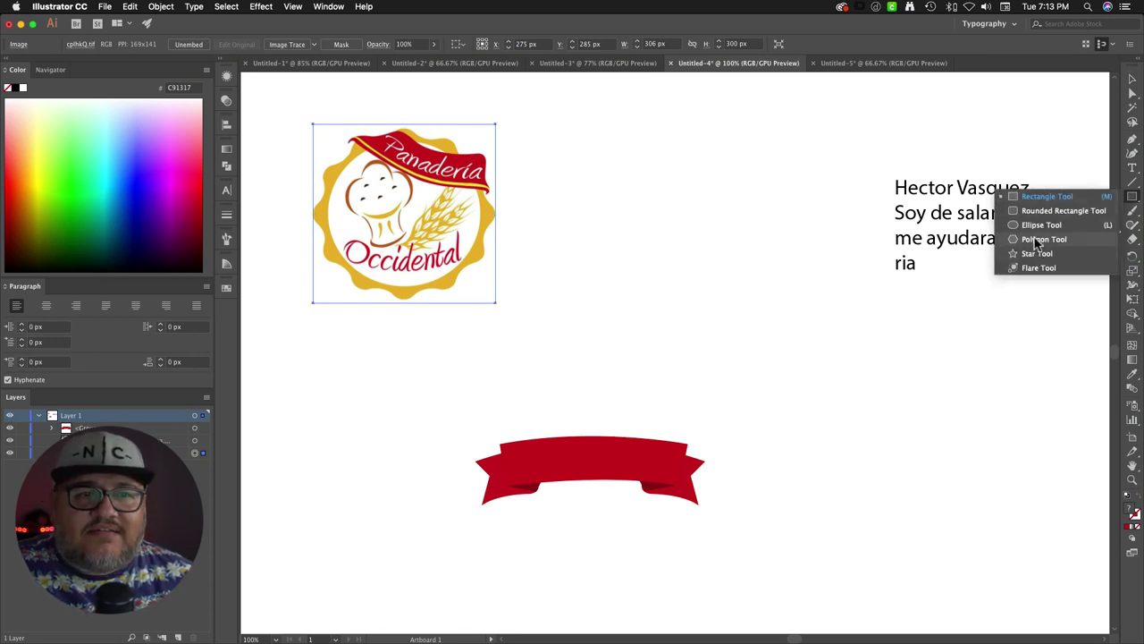
pyautogui.click(1133, 211)
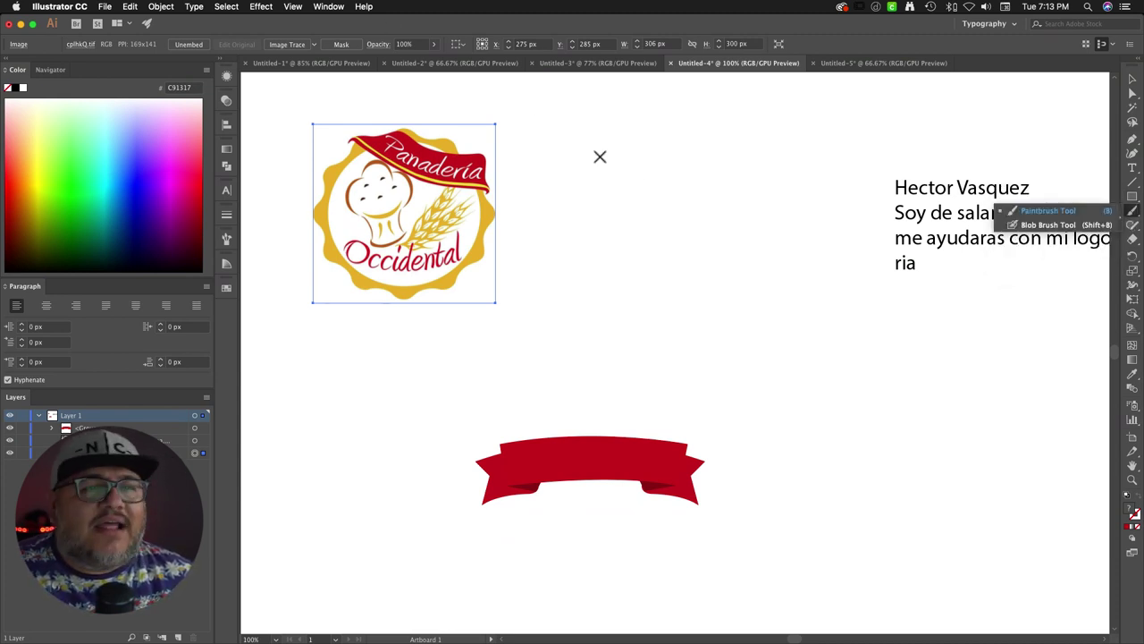
pyautogui.click(1131, 81)
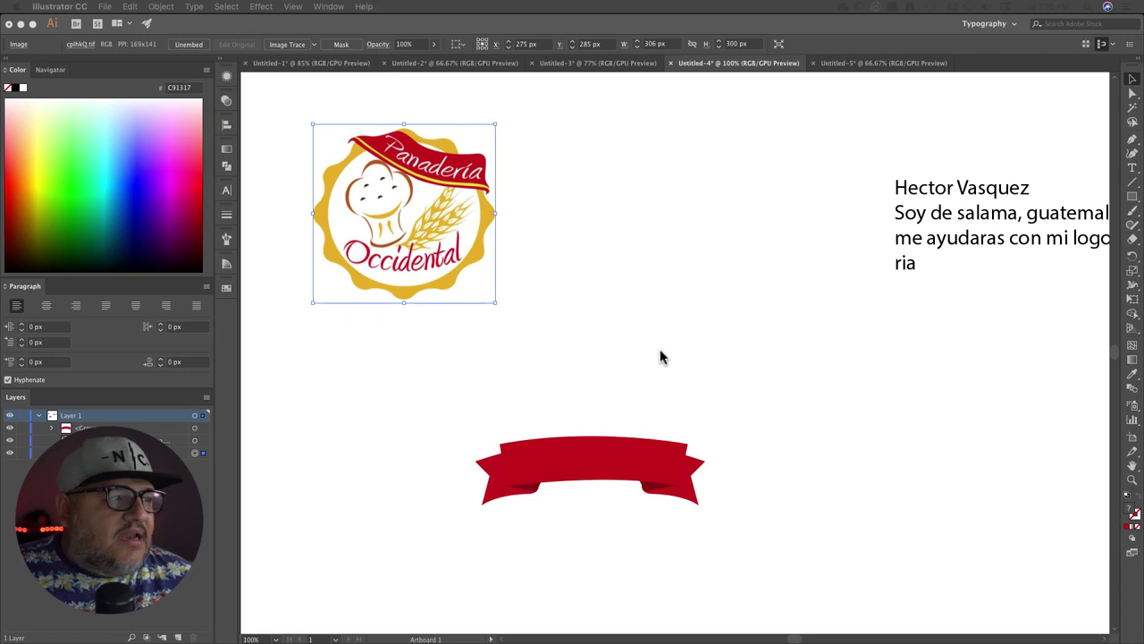
# Step: Start tracing a grain on the wheat ear's left edge with the Pen tool, curving from its tip down the outer side to the base
pyautogui.click(441, 234)
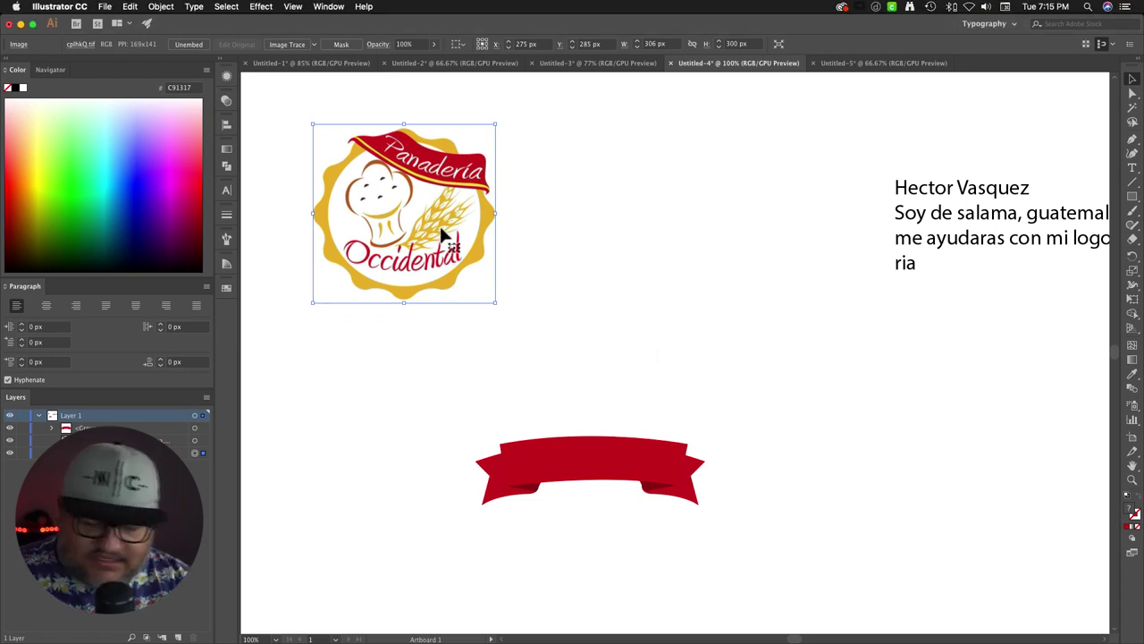
pyautogui.press('super+equal')
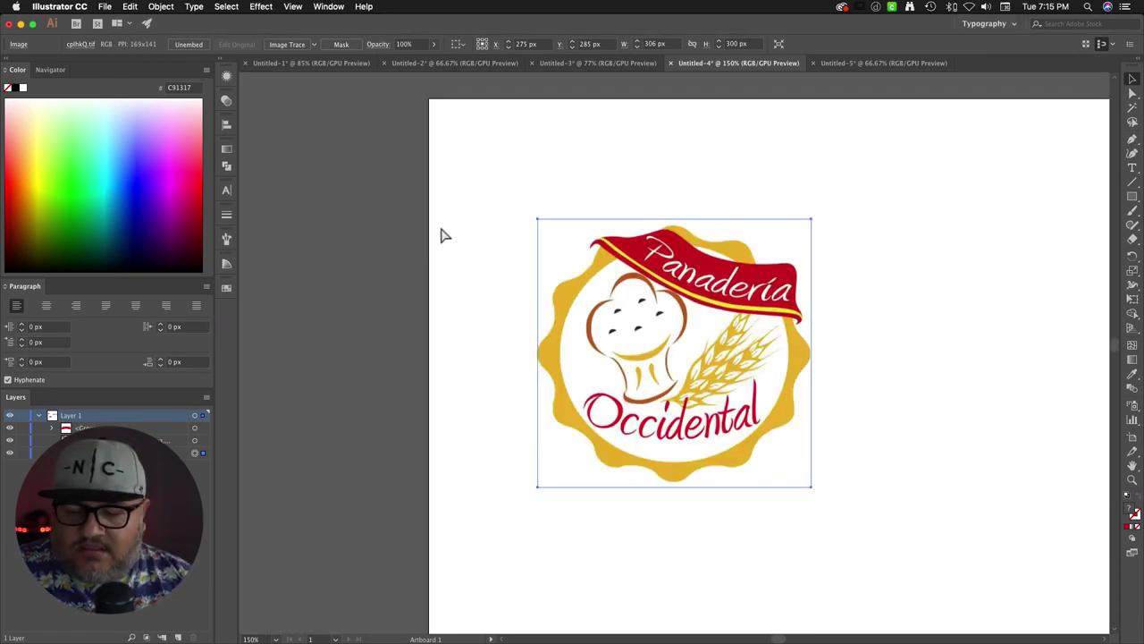
pyautogui.press('super+equal')
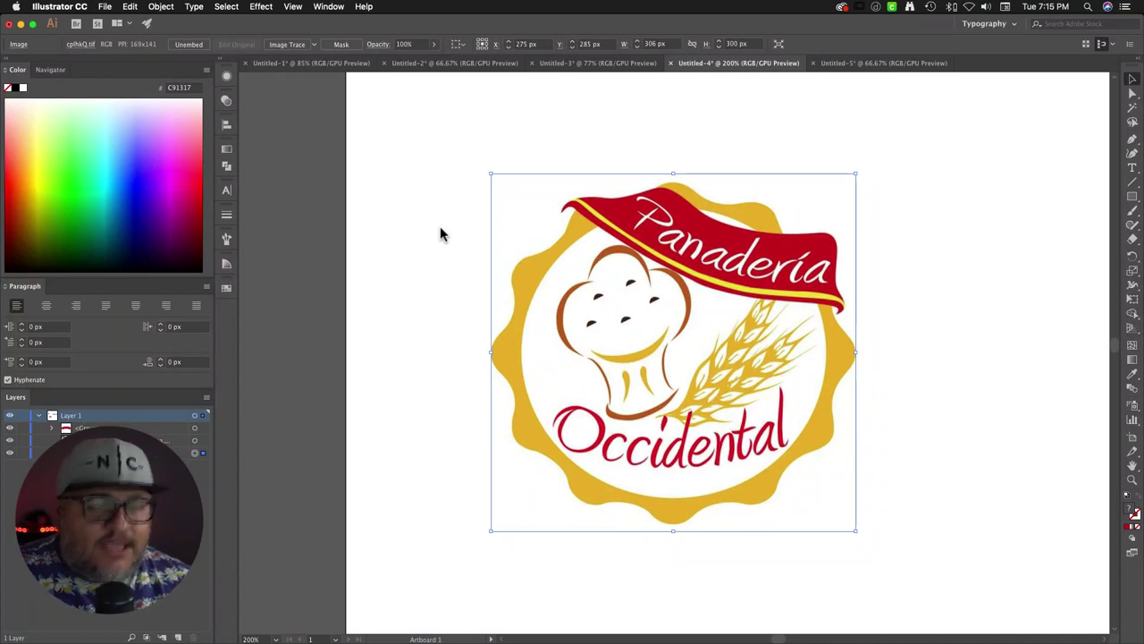
pyautogui.press('super+equal')
pyautogui.press('super+equal')
pyautogui.press('super+equal')
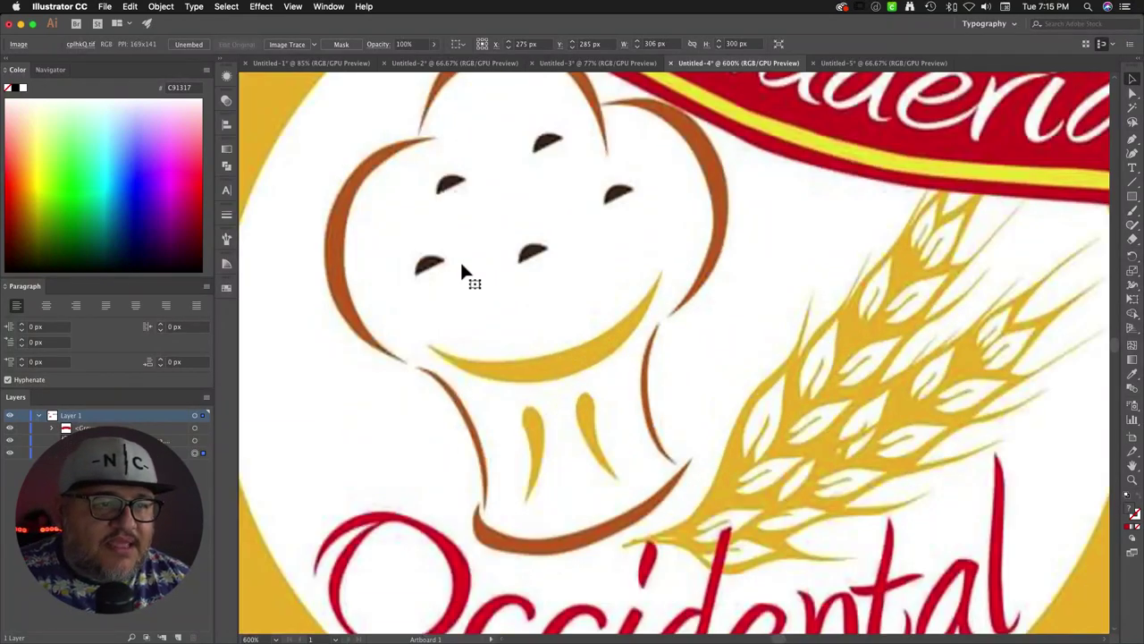
pyautogui.moveTo(699, 390); pyautogui.dragTo(566, 290)
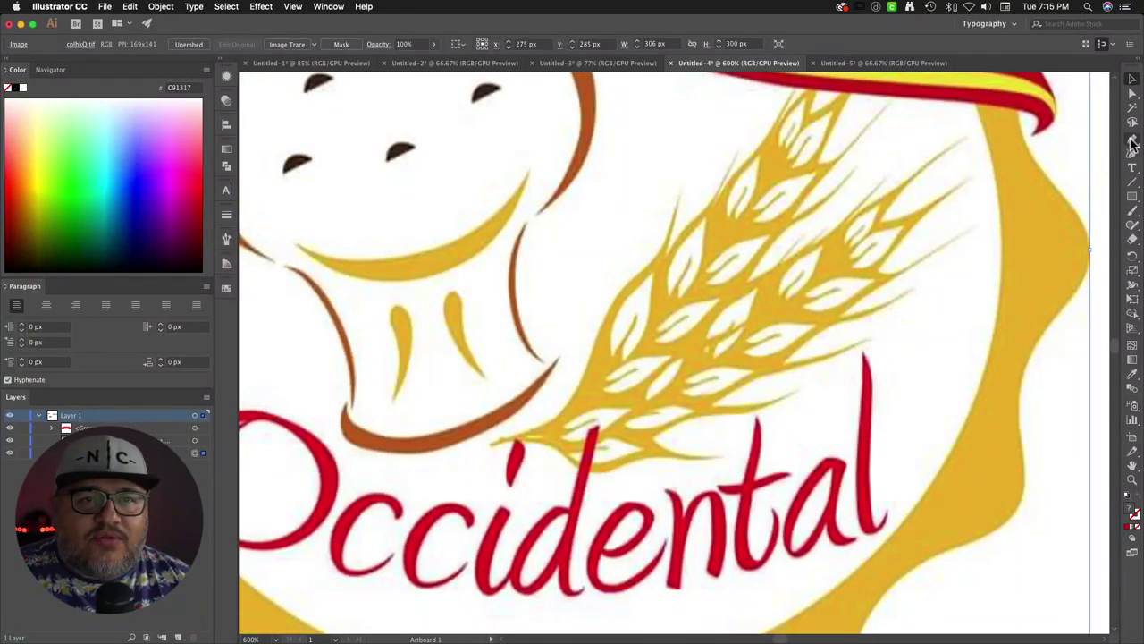
pyautogui.click(703, 217)
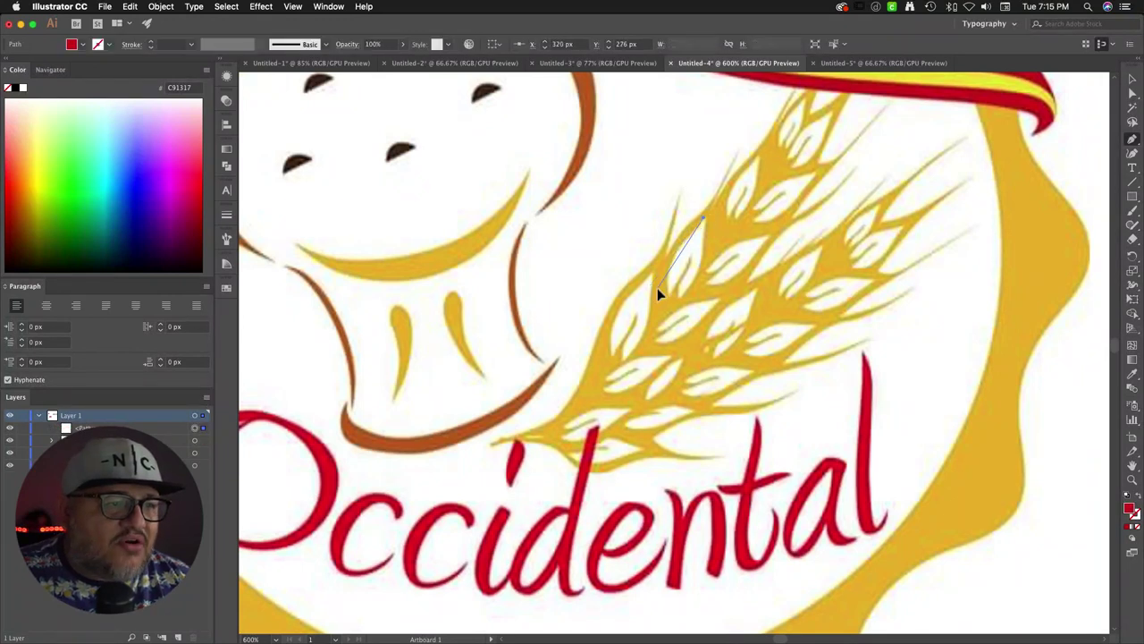
pyautogui.moveTo(665, 293); pyautogui.dragTo(667, 347)
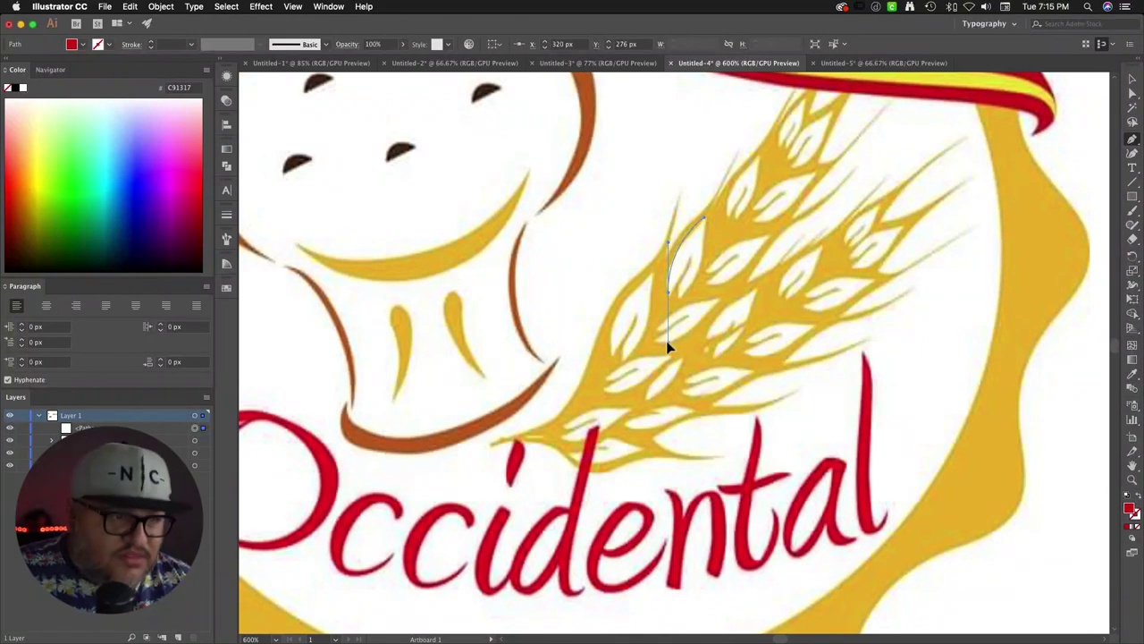
pyautogui.click(669, 291)
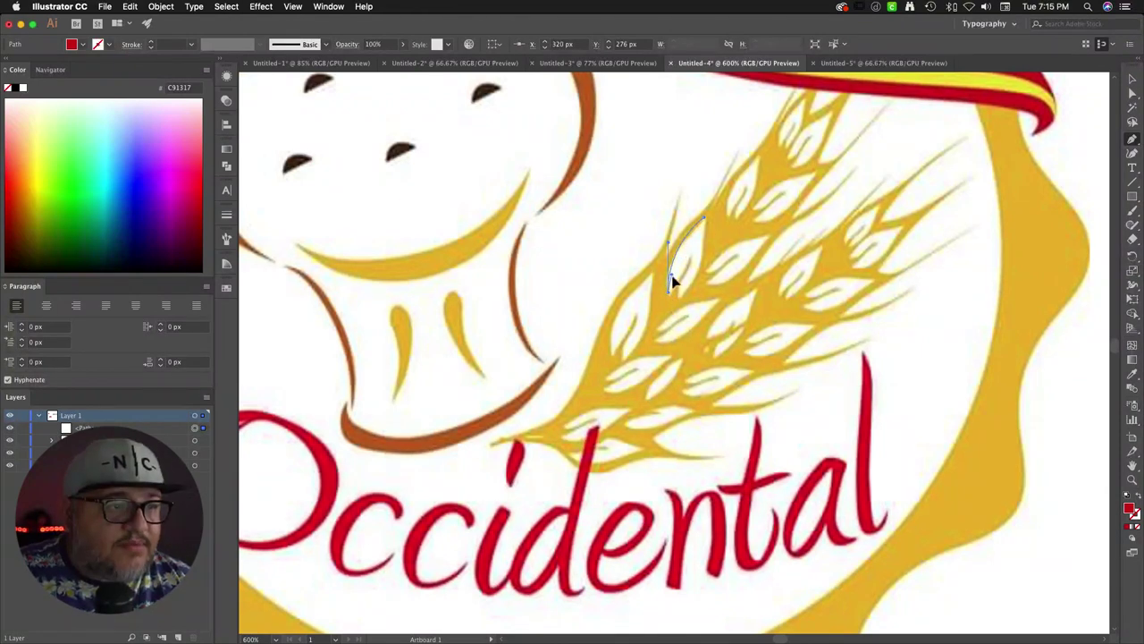
pyautogui.click(677, 277)
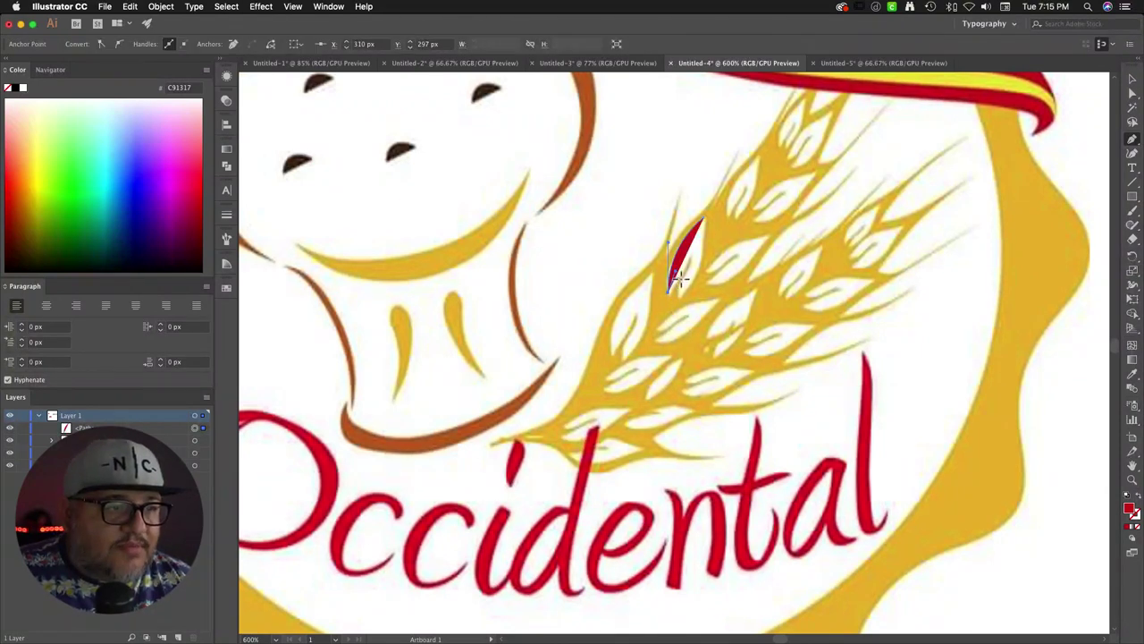
# Step: Continue the grain outline from its lower-left point along the left side of the inner slit up to the slit's tip
pyautogui.scroll(5, 679, 272)
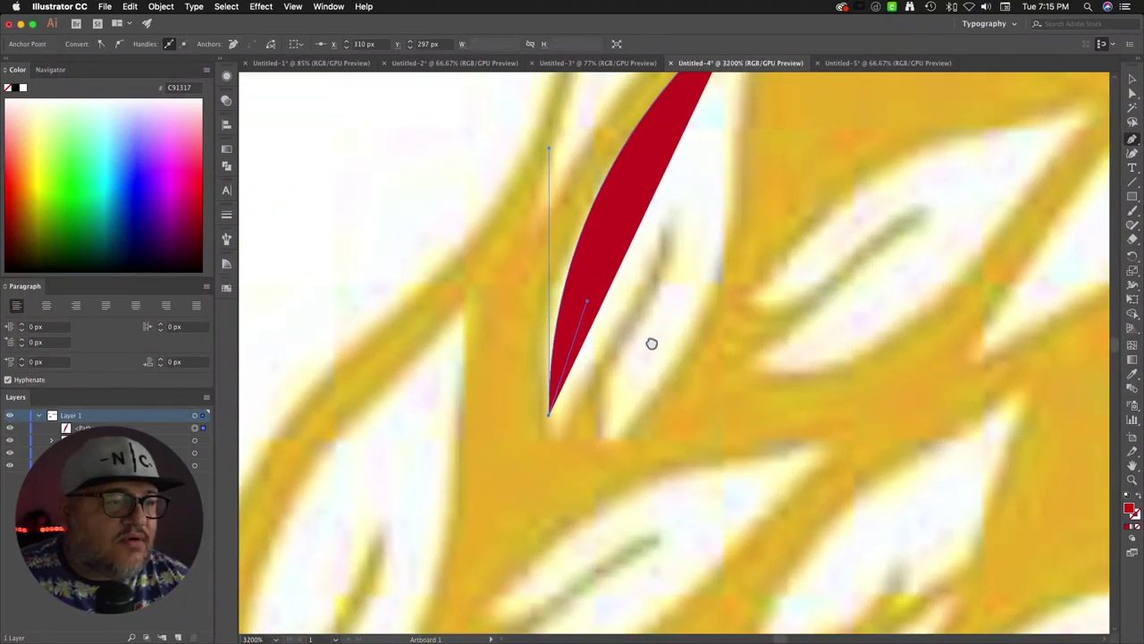
pyautogui.moveTo(587, 299); pyautogui.dragTo(583, 358)
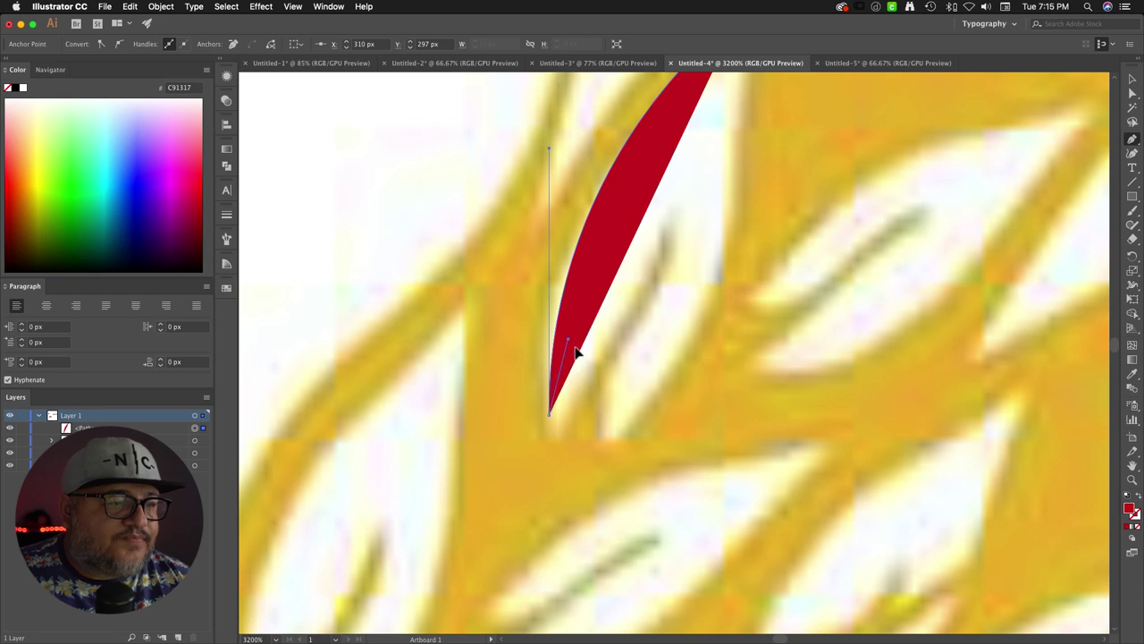
pyautogui.moveTo(615, 309); pyautogui.dragTo(645, 282)
pyautogui.click(660, 227)
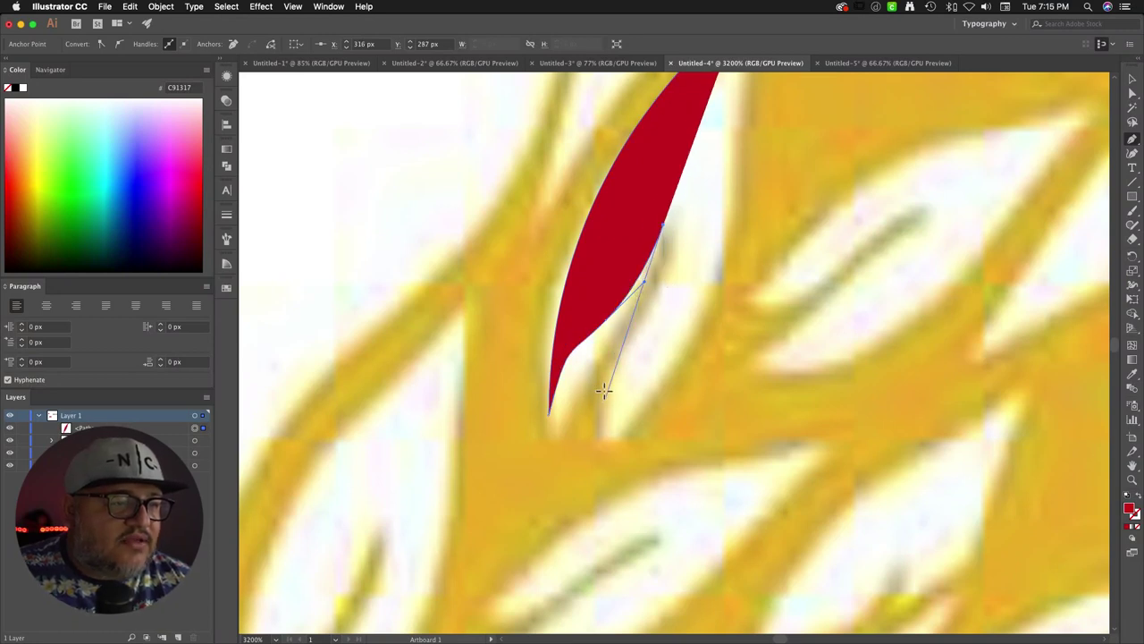
pyautogui.moveTo(606, 413); pyautogui.dragTo(597, 460)
pyautogui.press('super+z')
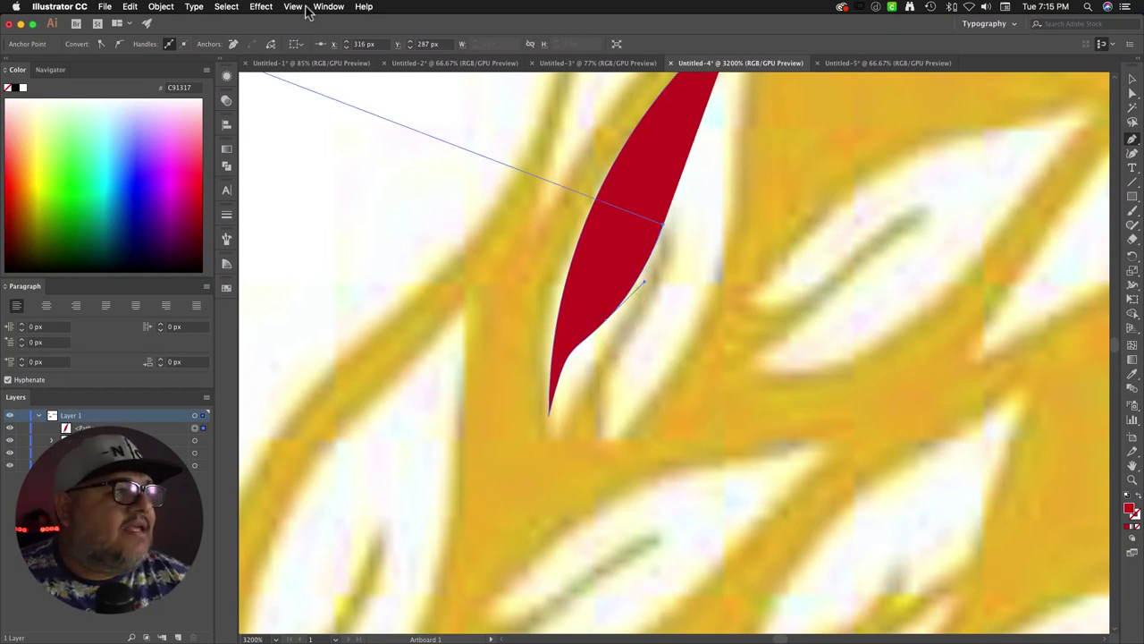
# Step: Turn off Snap to Pixel and Snap to Point
pyautogui.click(293, 6)
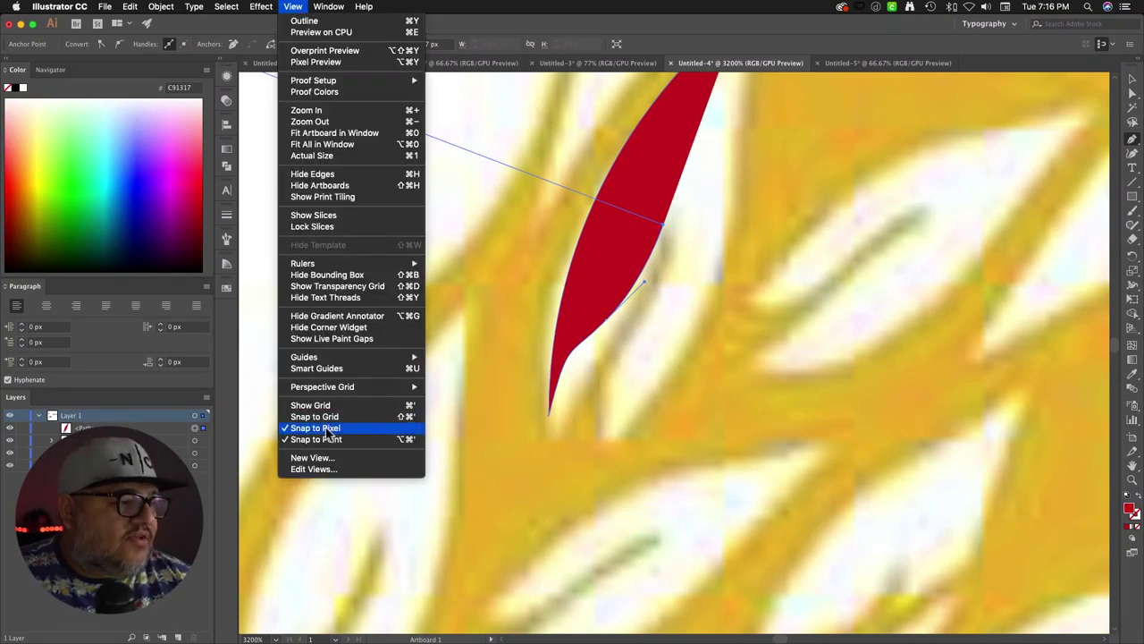
pyautogui.click(286, 428)
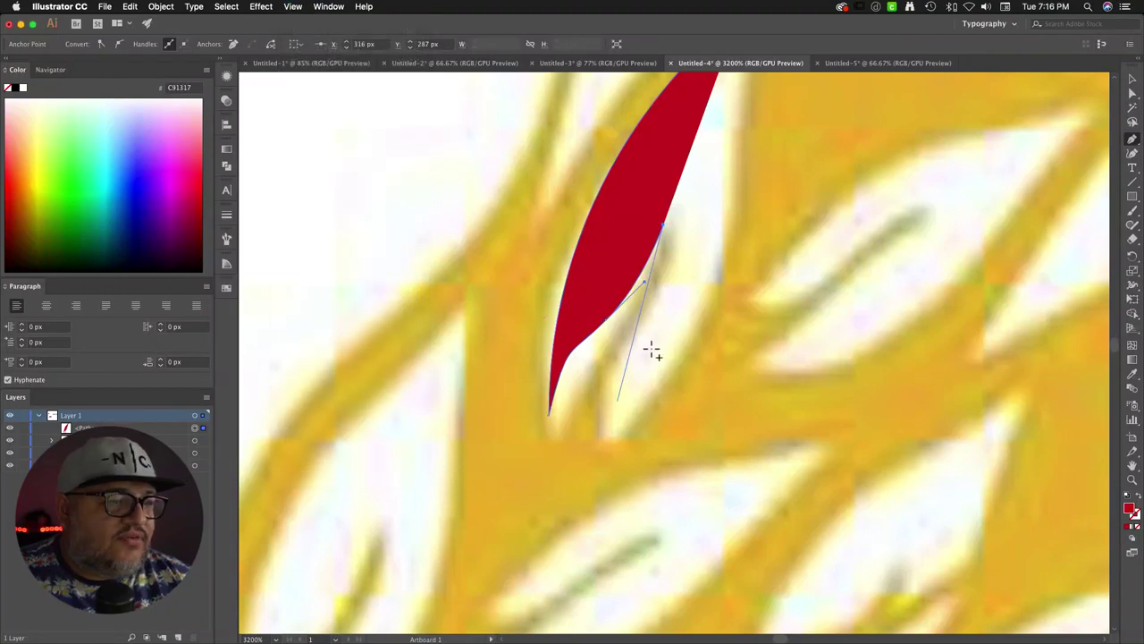
pyautogui.click(293, 6)
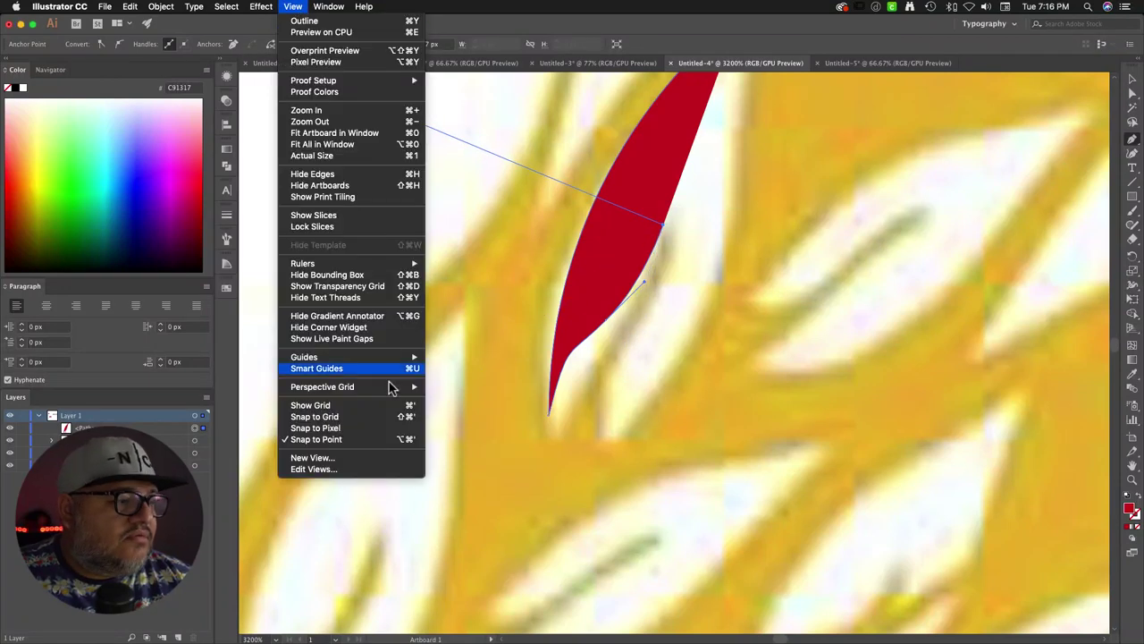
pyautogui.click(291, 440)
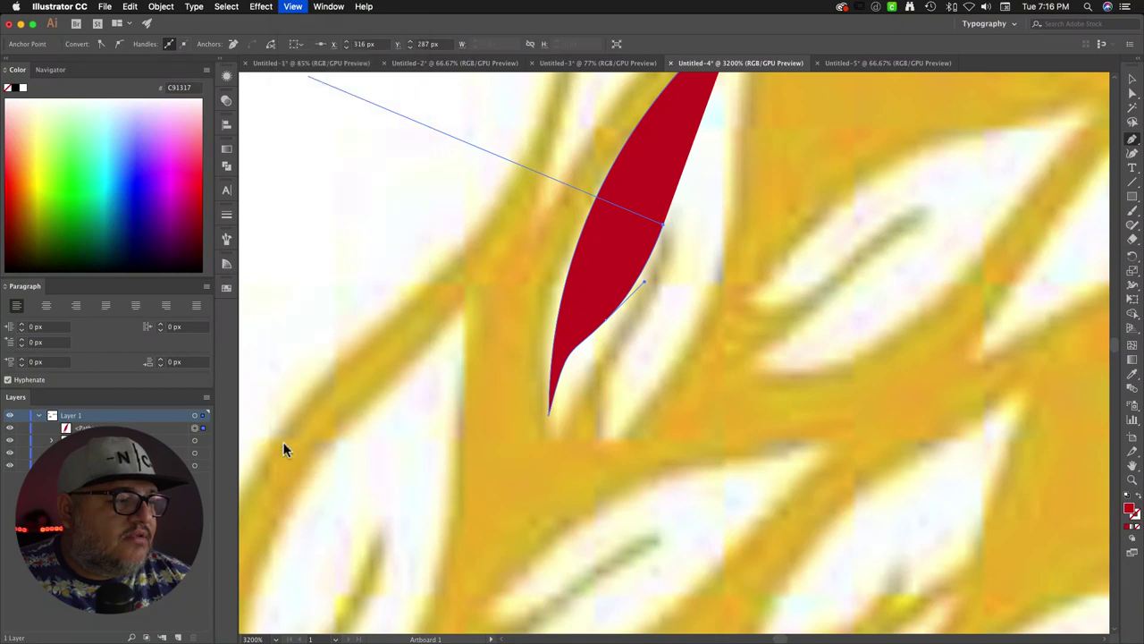
# Step: Continue the grain outline from the slit's tip down its right side to the grain's lower-right base point
pyautogui.moveTo(623, 347); pyautogui.dragTo(582, 406)
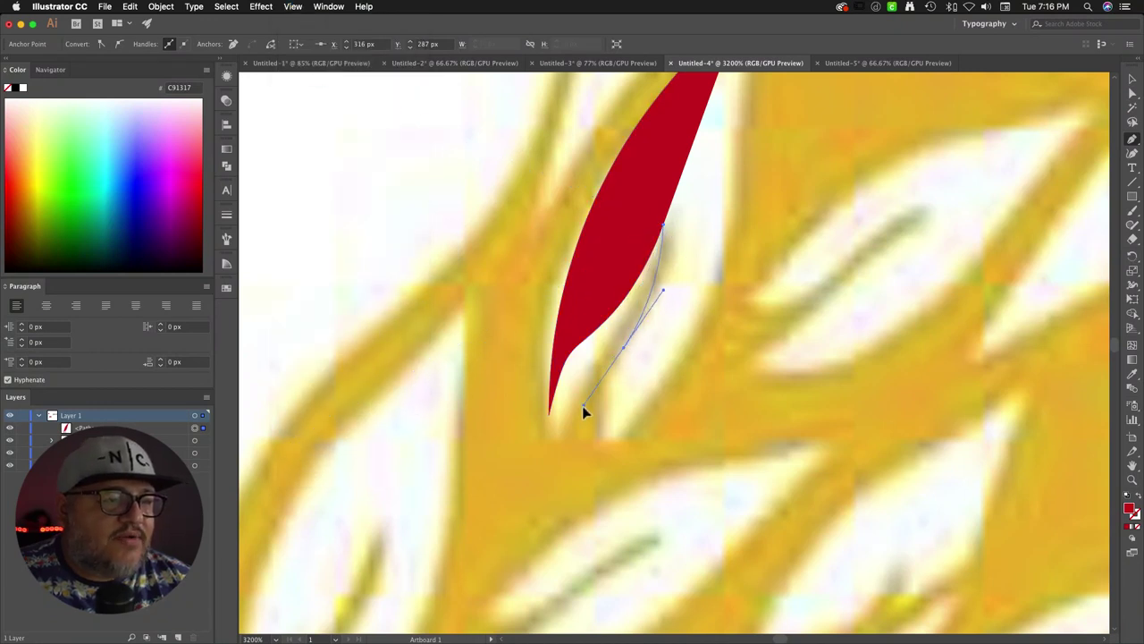
pyautogui.click(611, 442)
pyautogui.scroll(3, 716, 285)
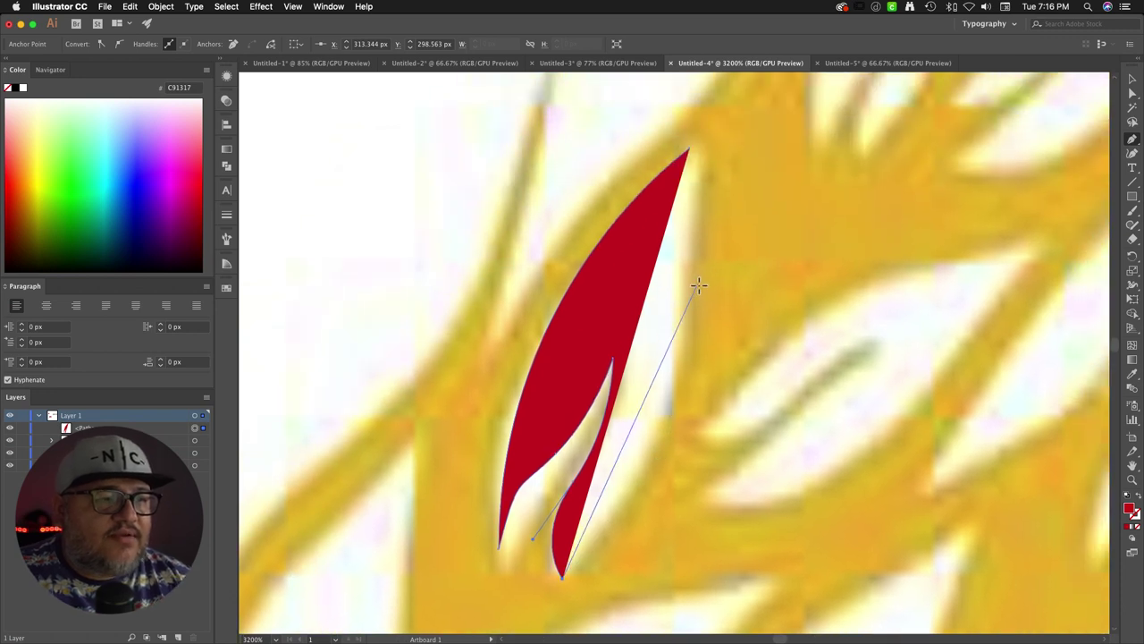
# Step: Curve the outline up the grain's outer right side, close it at the tip, and smooth the upper-left edge beside the pointed tip
pyautogui.moveTo(696, 292); pyautogui.dragTo(683, 111)
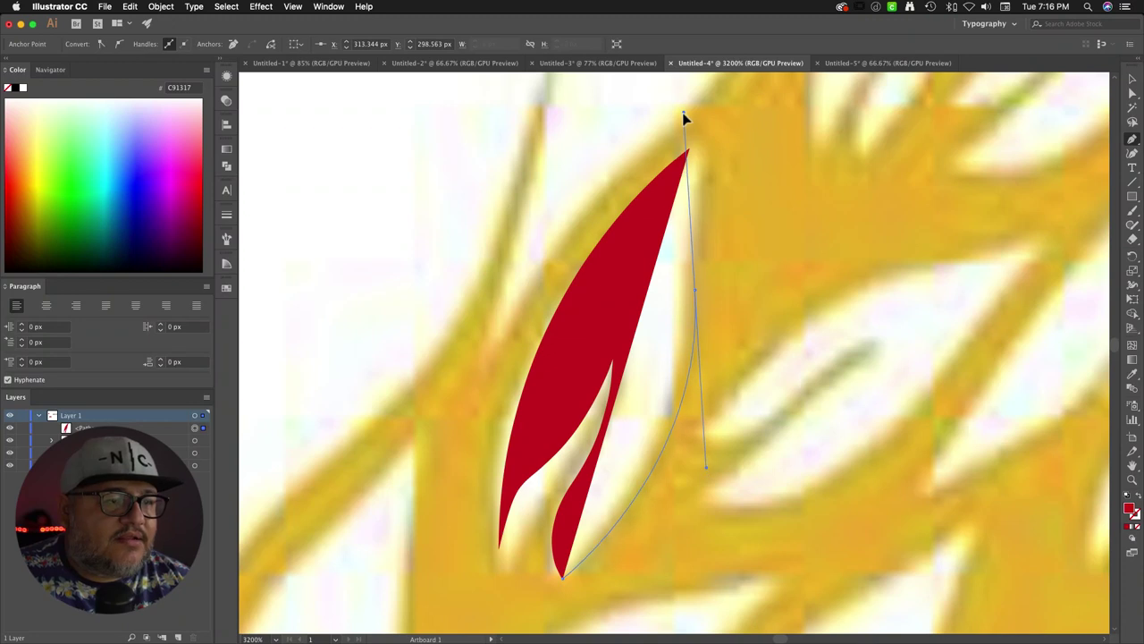
pyautogui.moveTo(693, 150); pyautogui.dragTo(692, 227)
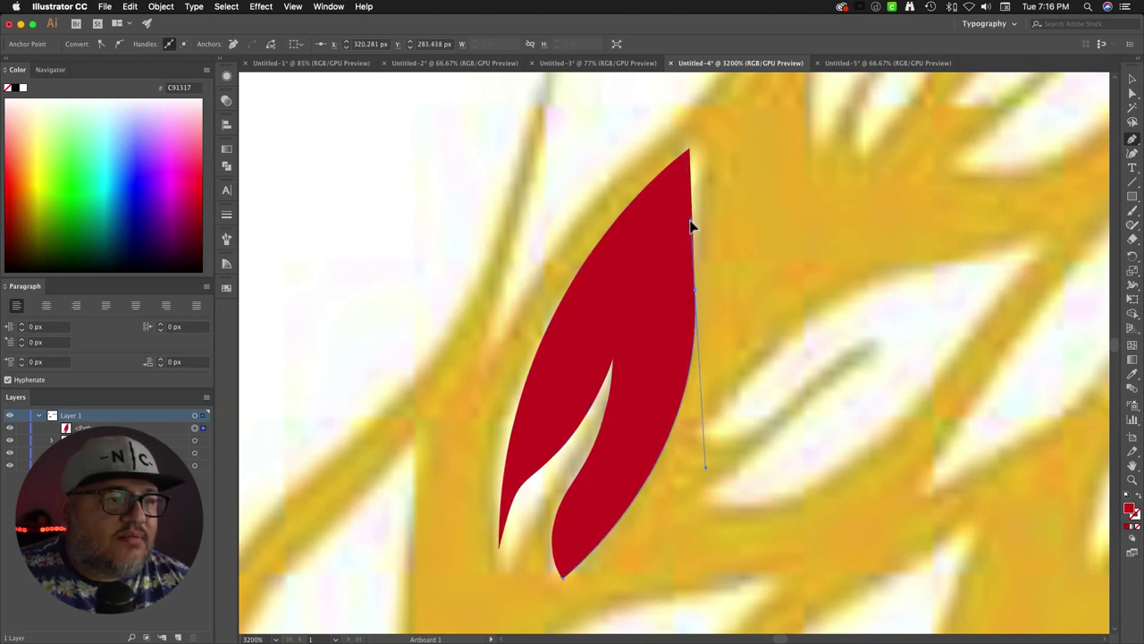
pyautogui.moveTo(693, 152)
pyautogui.mouseDown()
pyautogui.moveTo(747, 119)
pyautogui.moveTo(693, 151)
pyautogui.mouseUp()
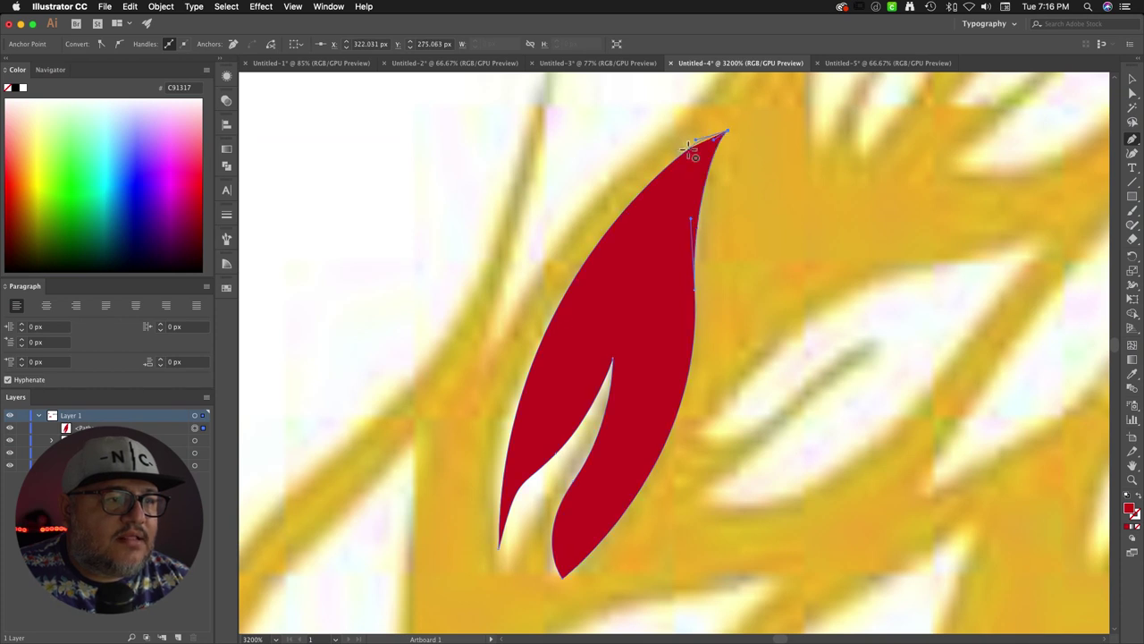
pyautogui.click(693, 153)
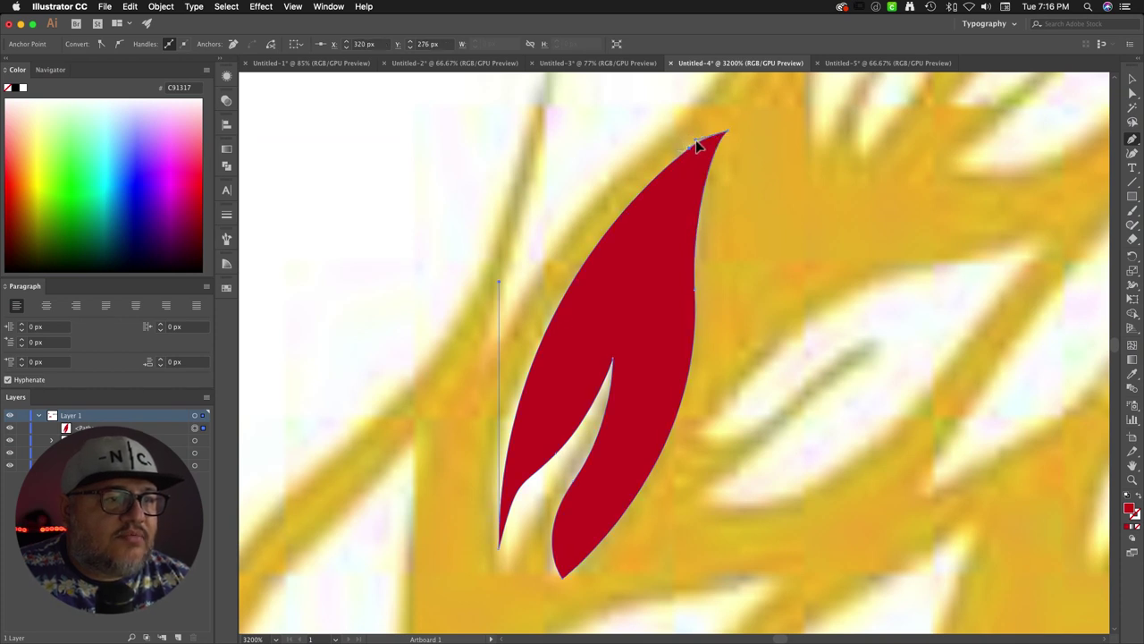
pyautogui.click(695, 145)
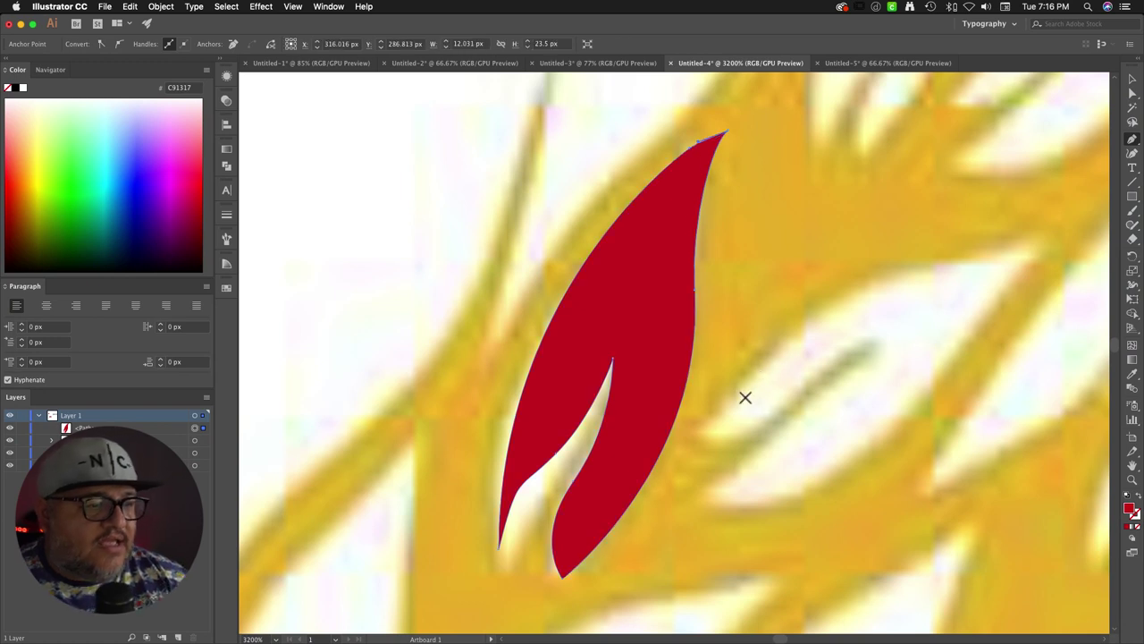
# Step: Reposition the anchor point midway along the slit's left edge to about X 313.3, Y 291.1 px
pyautogui.click(557, 461)
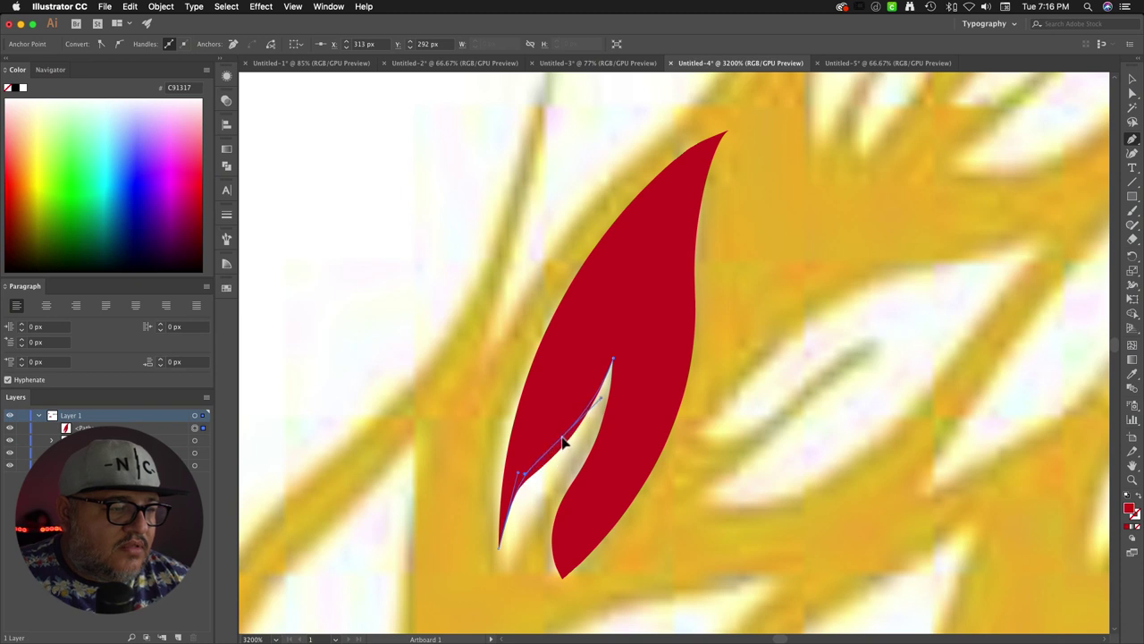
pyautogui.click(562, 438)
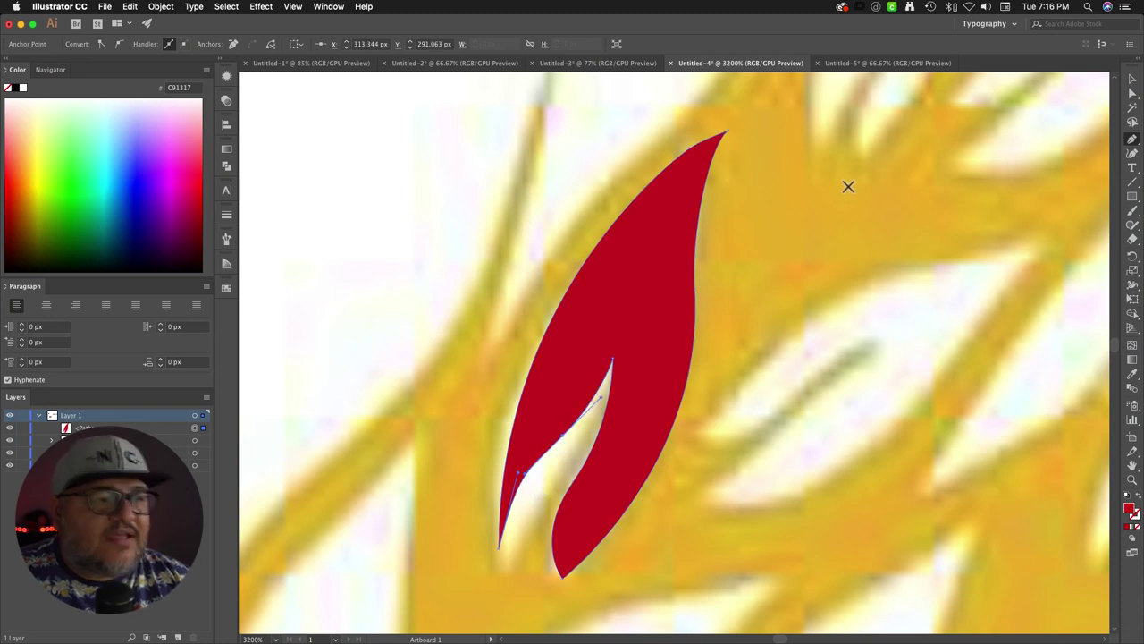
# Step: Duplicate the red grain onto the neighbouring grain to its right, then rotate and shrink the copy to about 17.3 × 11.8 px
pyautogui.click(1132, 79)
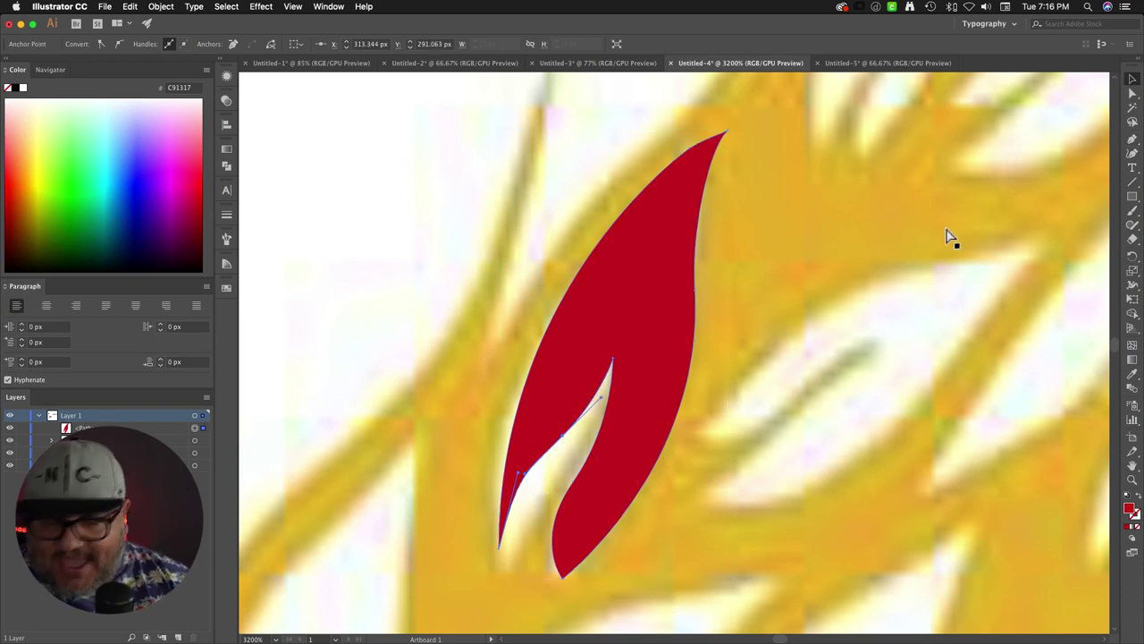
pyautogui.press('super+minus')
pyautogui.press('super+minus')
pyautogui.press('super+minus')
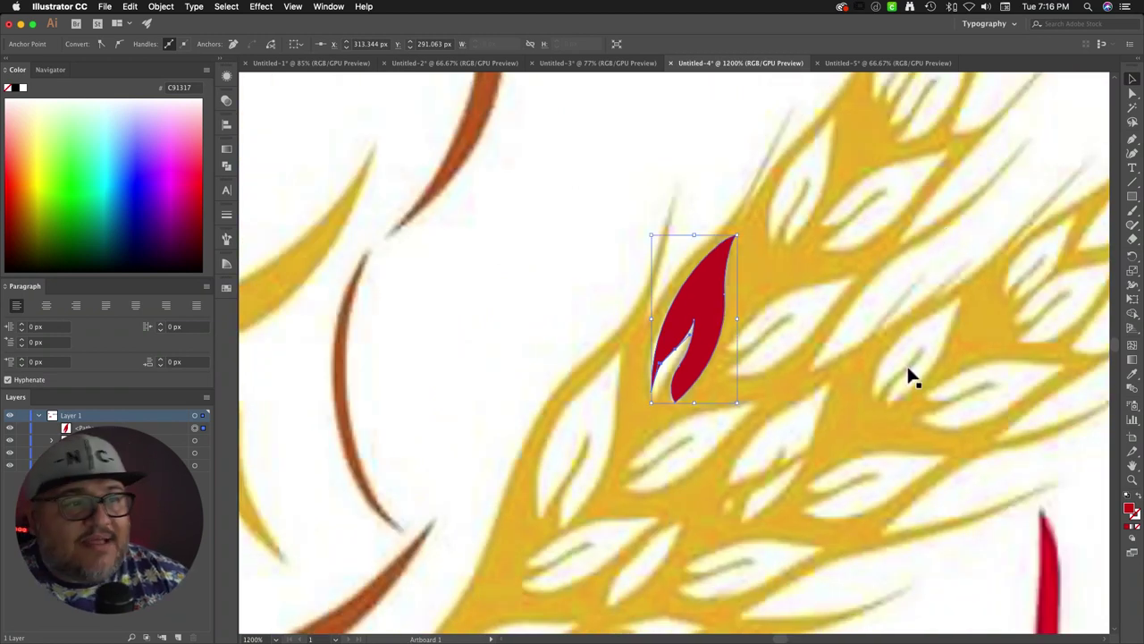
pyautogui.click(708, 302)
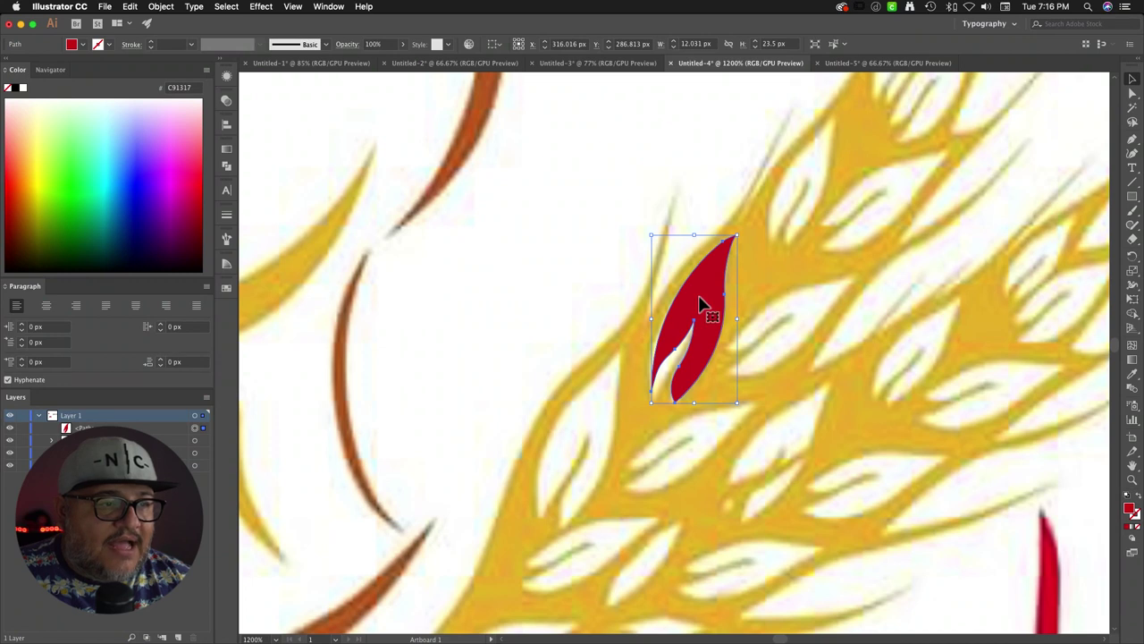
pyautogui.moveTo(705, 302); pyautogui.dragTo(822, 309)
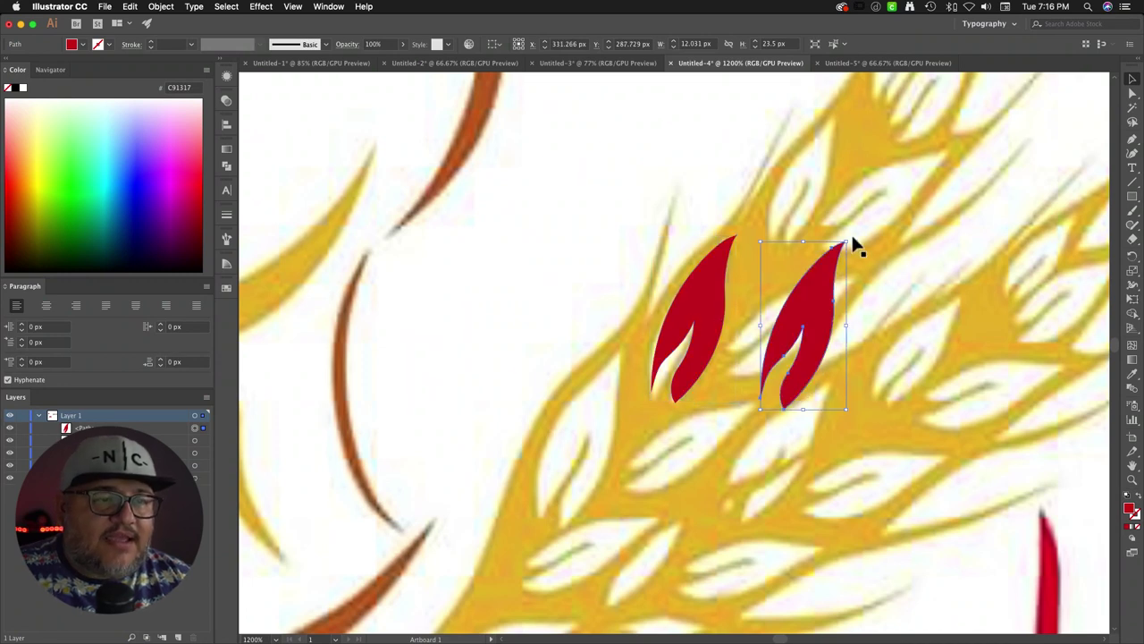
pyautogui.moveTo(855, 236); pyautogui.dragTo(858, 293)
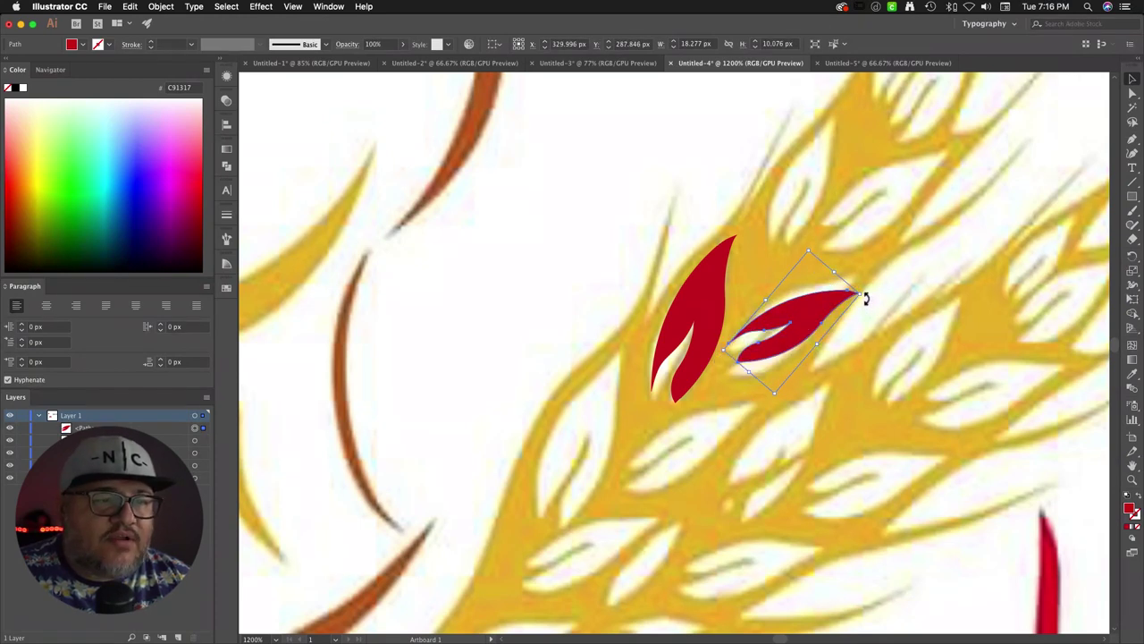
pyautogui.moveTo(869, 295); pyautogui.dragTo(861, 308)
# Step: Duplicate the smaller red grain onto the next right-hand grain up the ear, at about X 343, Y 270 px
pyautogui.scroll(5, 911, 321)
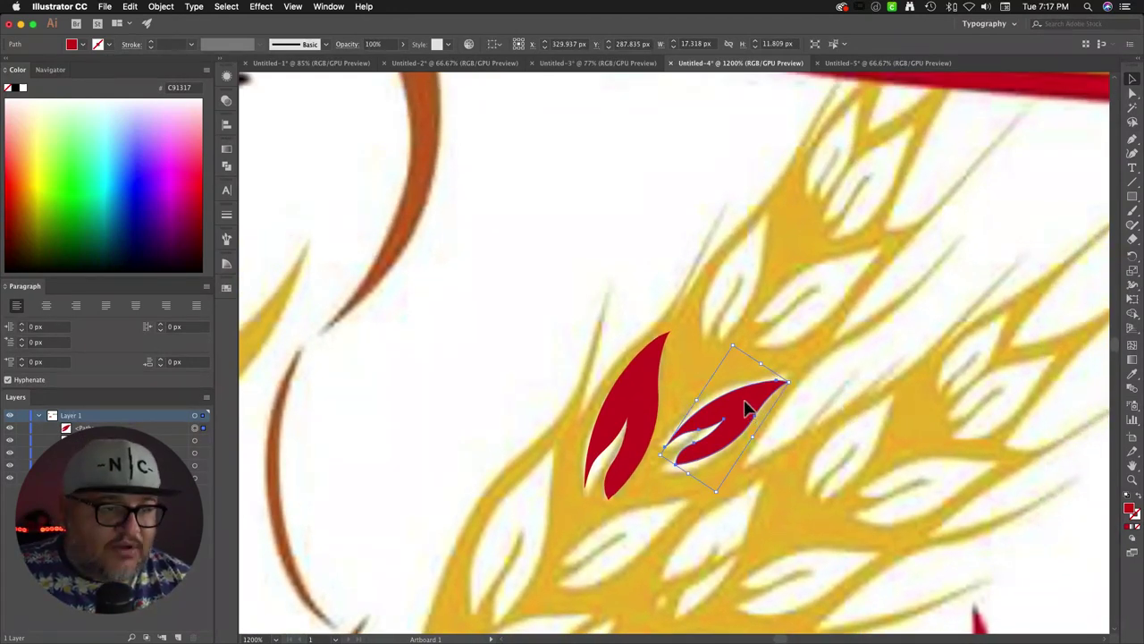
pyautogui.moveTo(746, 406); pyautogui.dragTo(810, 202)
pyautogui.moveTo(760, 266); pyautogui.dragTo(914, 254)
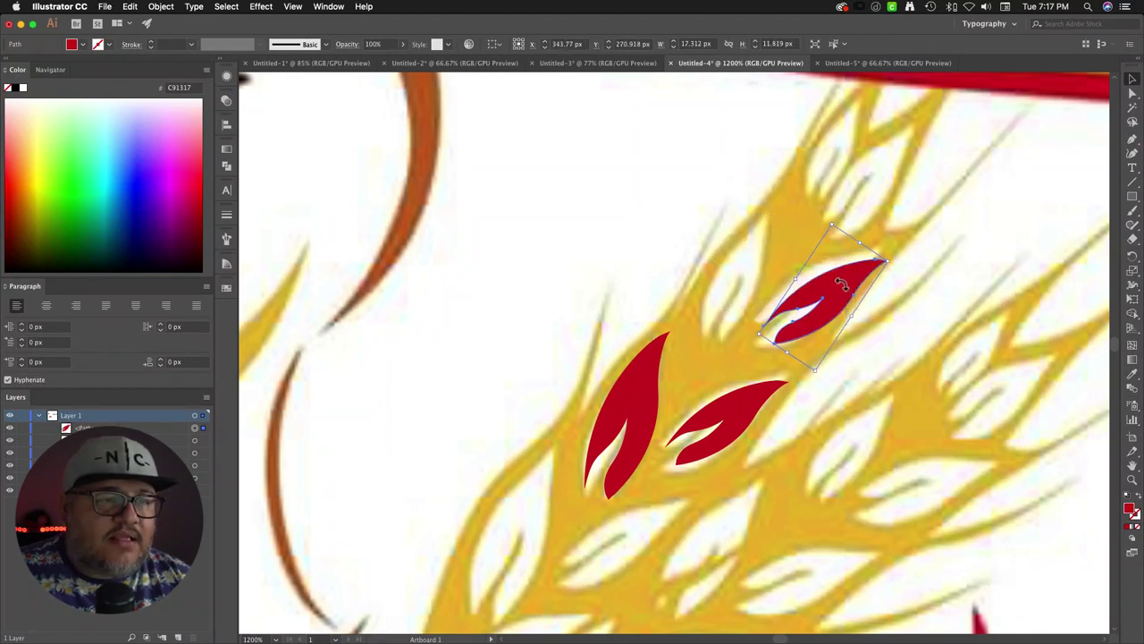
pyautogui.moveTo(838, 285); pyautogui.dragTo(838, 282)
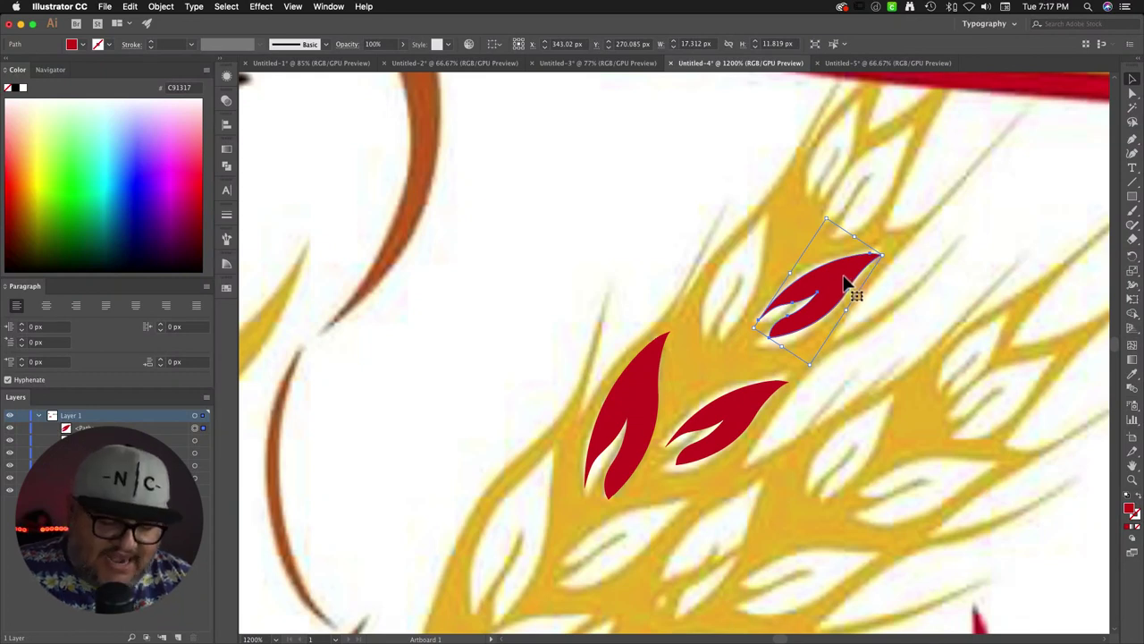
# Step: Duplicate the upper right-hand grain onto the left-hand grain beside it and reflect the copy across the vertical axis
pyautogui.moveTo(840, 282); pyautogui.dragTo(741, 250)
pyautogui.rightClick(738, 262)
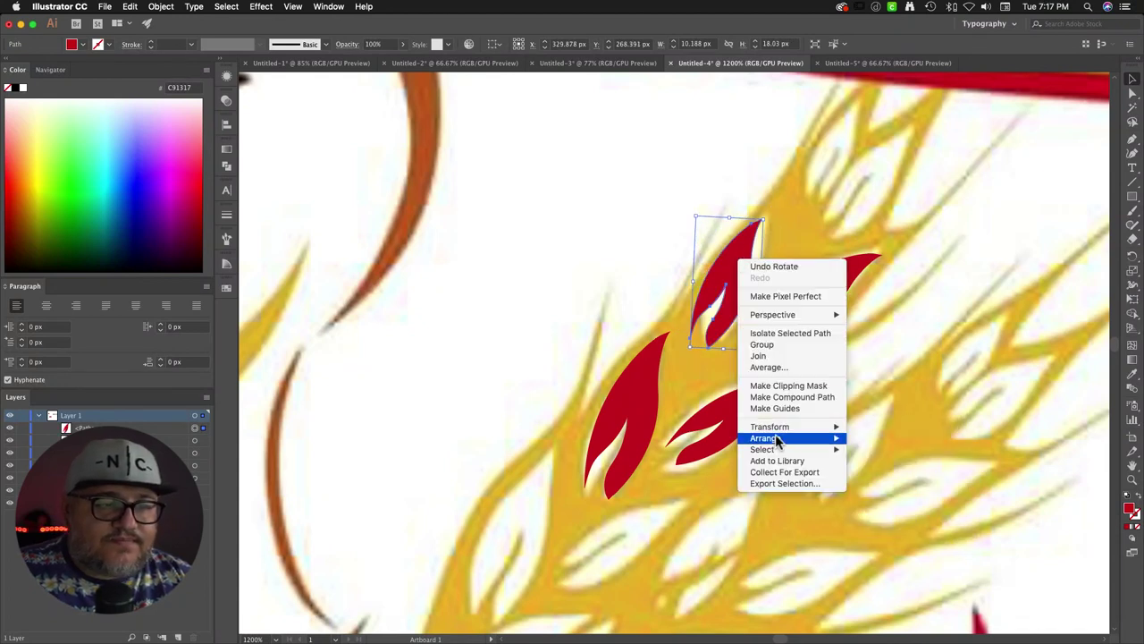
pyautogui.moveTo(840, 428)
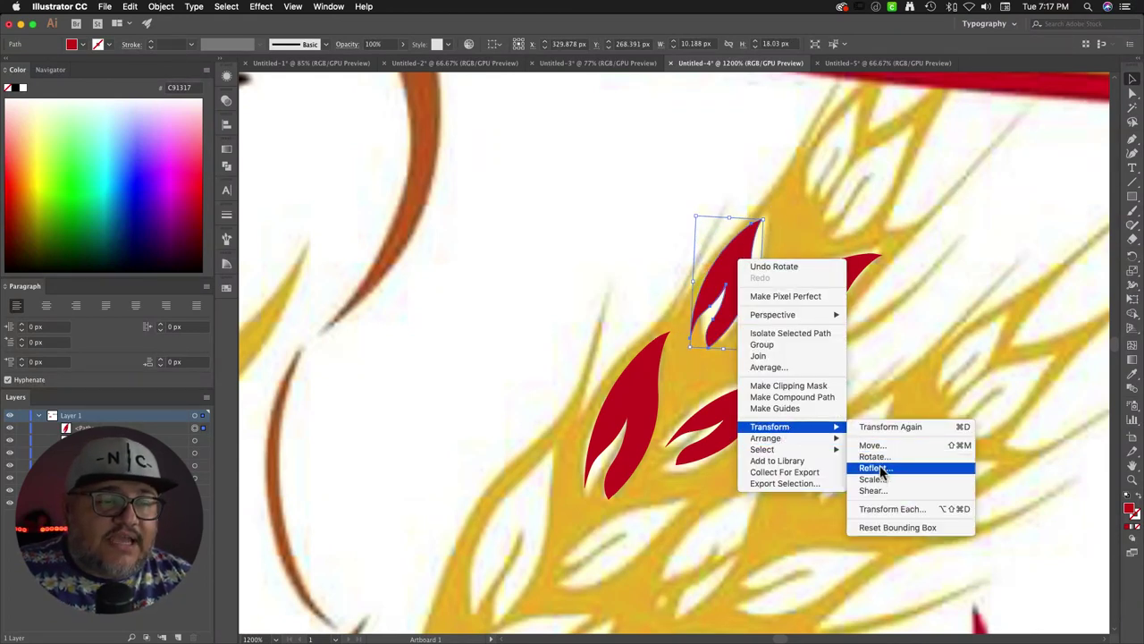
pyautogui.click(876, 468)
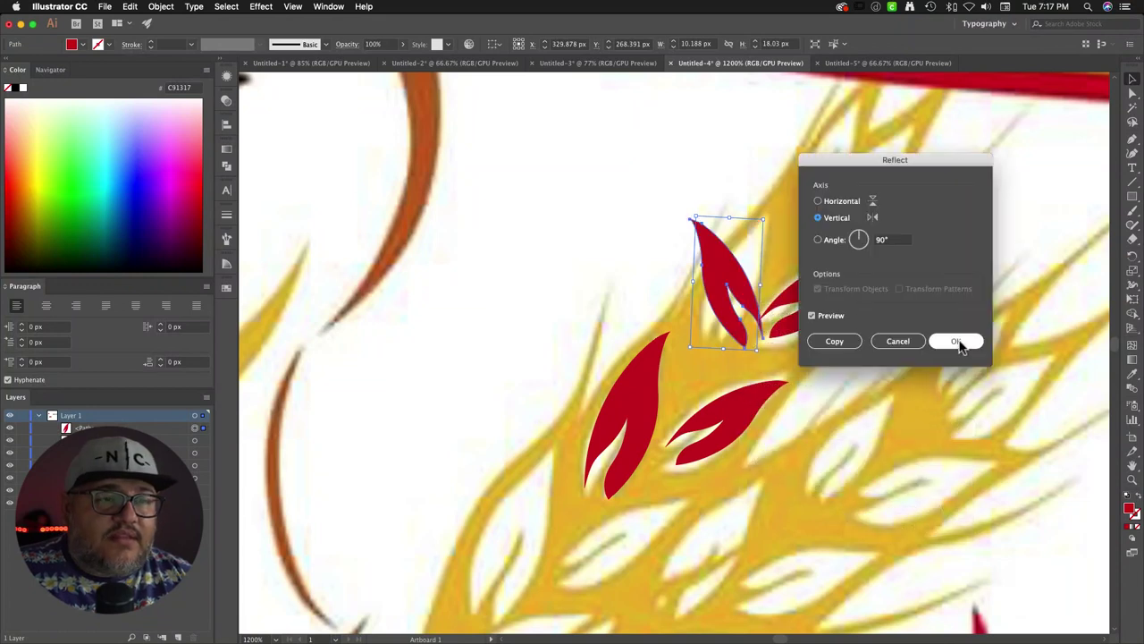
pyautogui.click(956, 341)
# Step: Rotate the reflected copy to follow the left-hand grain and scale it to about 8.2 × 16.7 px
pyautogui.moveTo(758, 209); pyautogui.dragTo(753, 249)
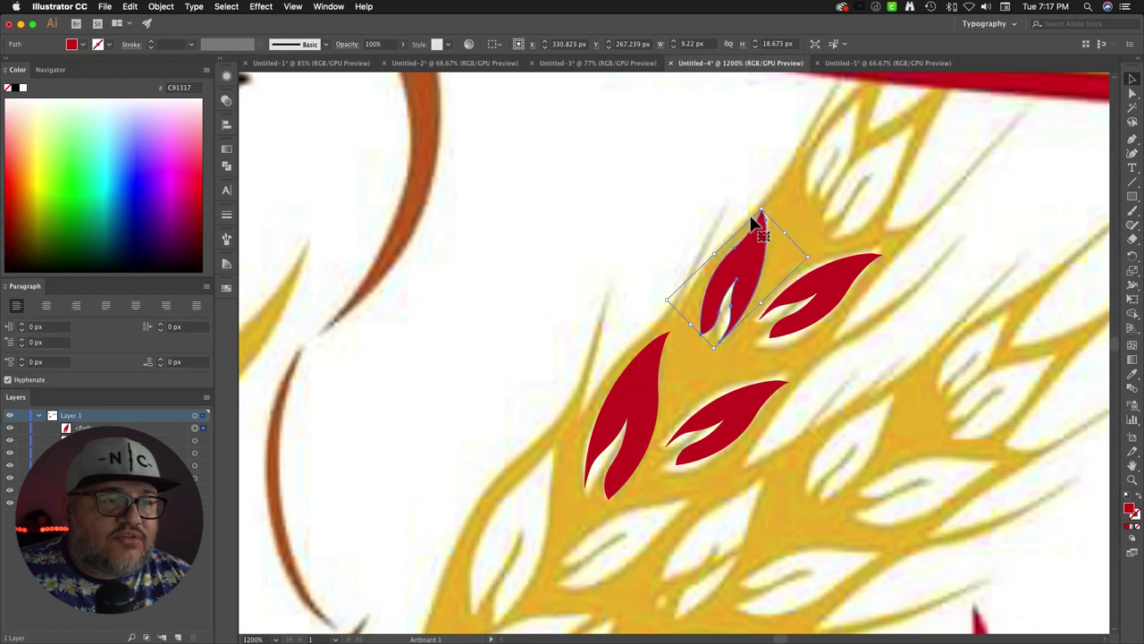
pyautogui.moveTo(763, 209); pyautogui.dragTo(757, 225)
pyautogui.click(881, 263)
# Step: Duplicate the upper right-hand red grain to the open area beside the ear and reflect the copy across the vertical axis
pyautogui.scroll(3, 843, 301)
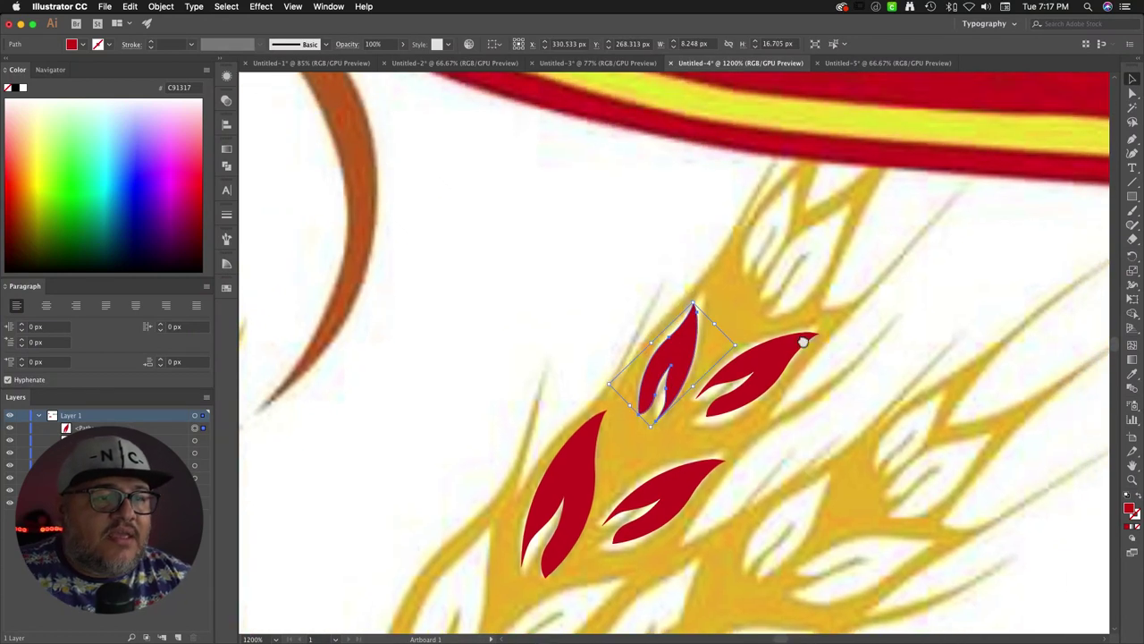
pyautogui.click(769, 366)
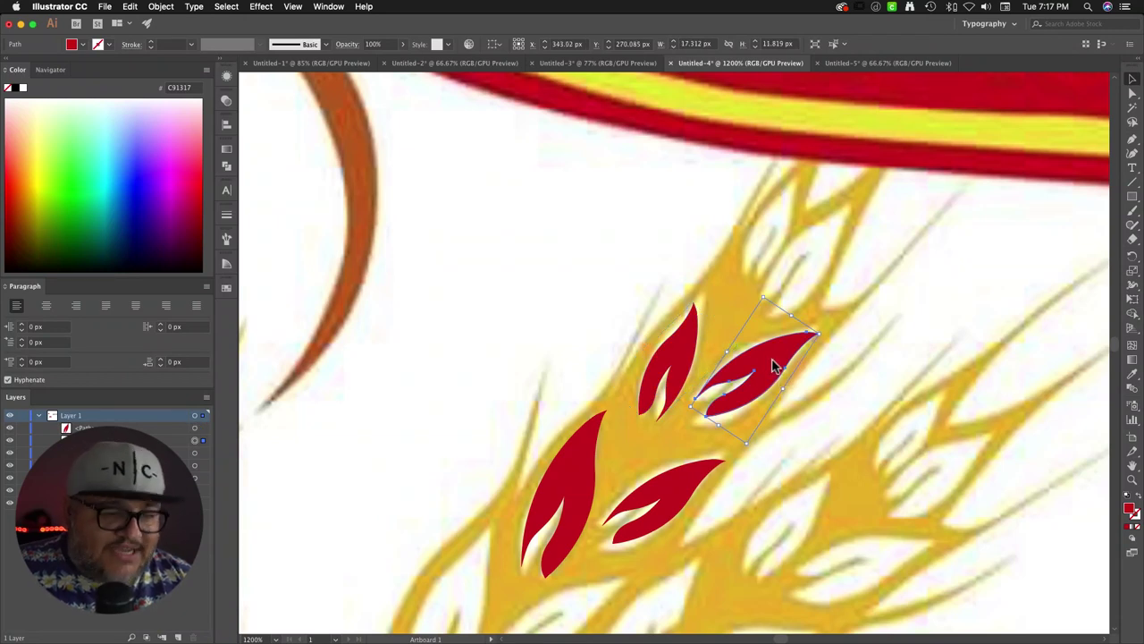
pyautogui.moveTo(774, 366); pyautogui.dragTo(920, 323)
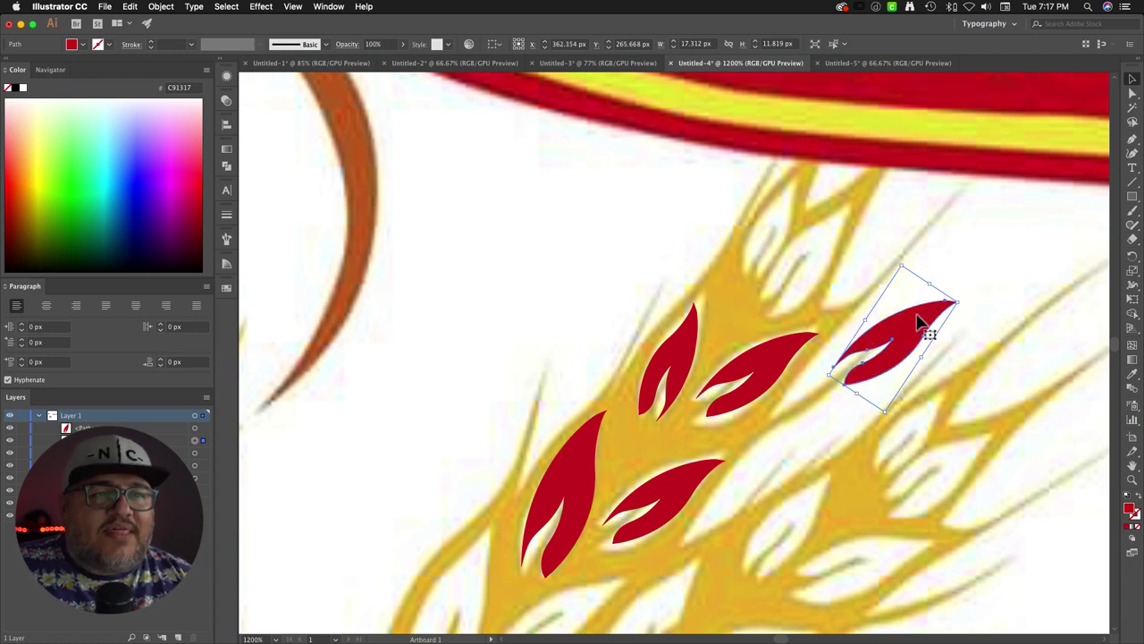
pyautogui.rightClick(920, 323)
pyautogui.click(895, 319)
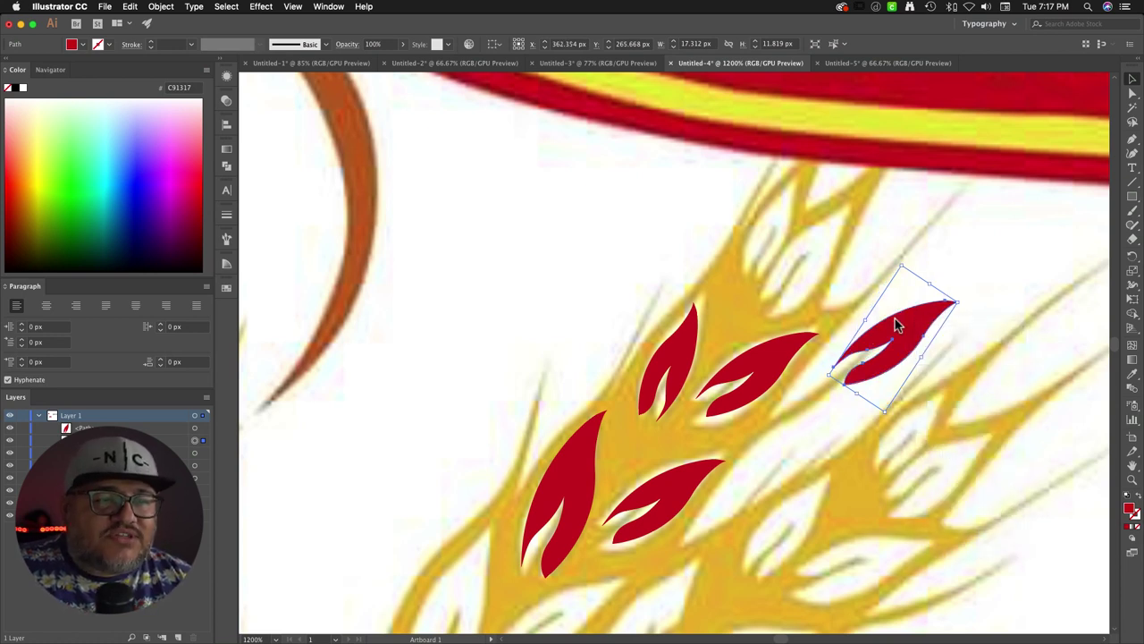
pyautogui.rightClick(896, 323)
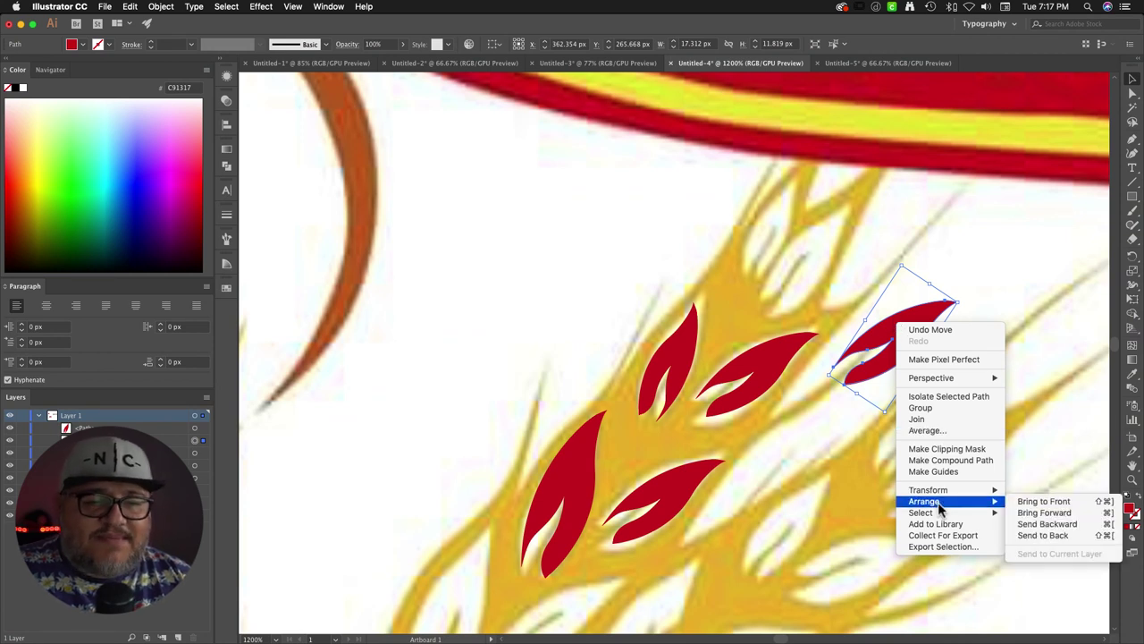
pyautogui.moveTo(942, 492)
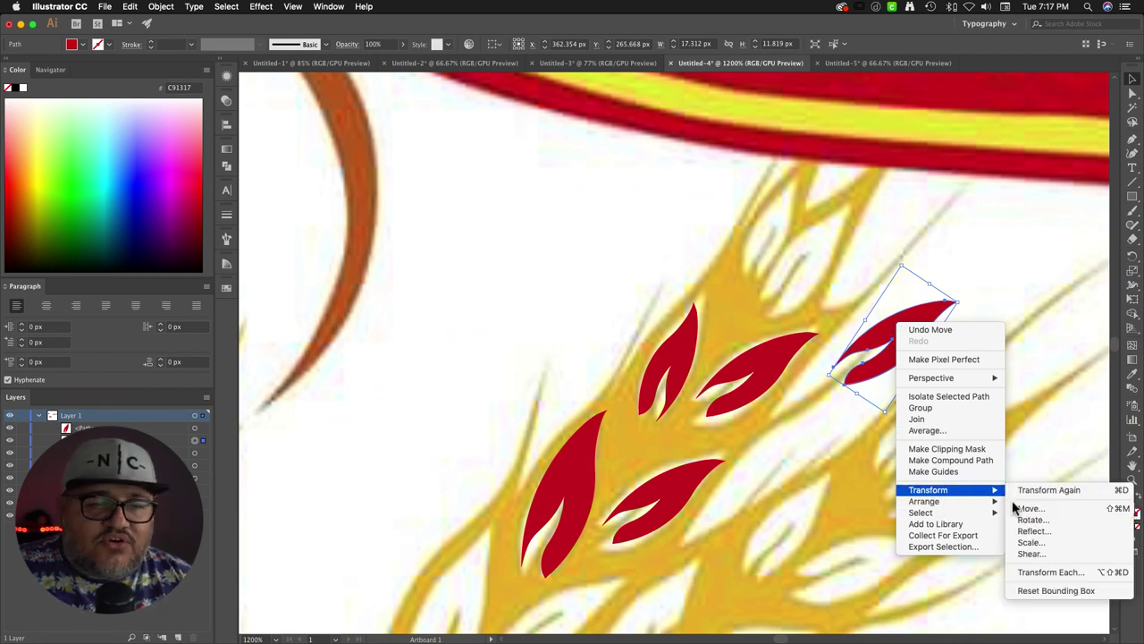
pyautogui.click(1055, 532)
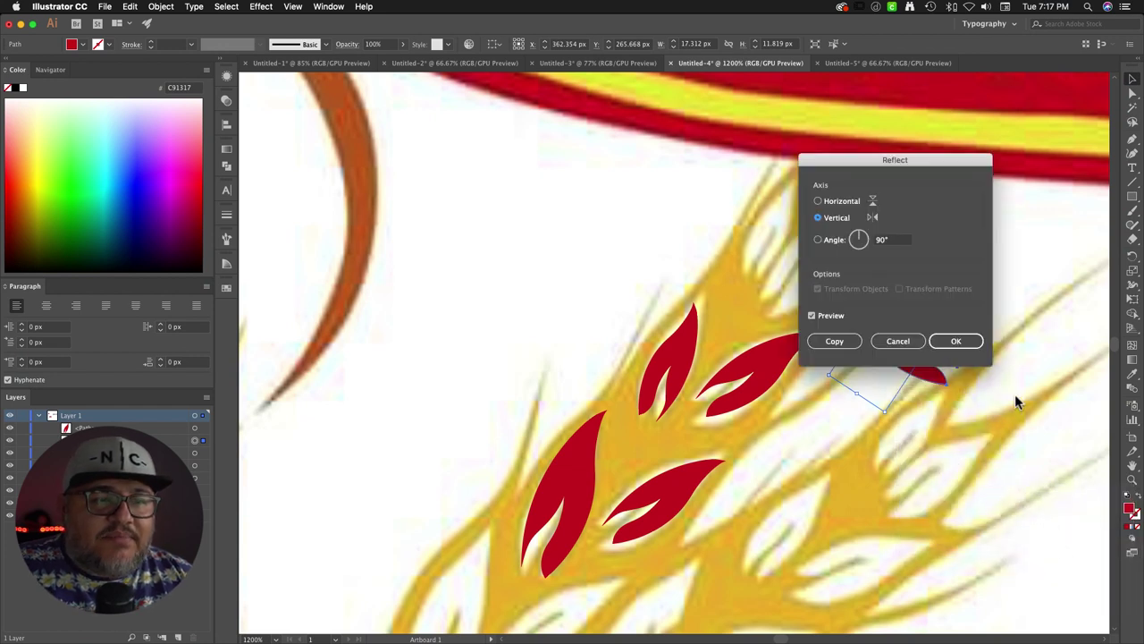
pyautogui.click(953, 340)
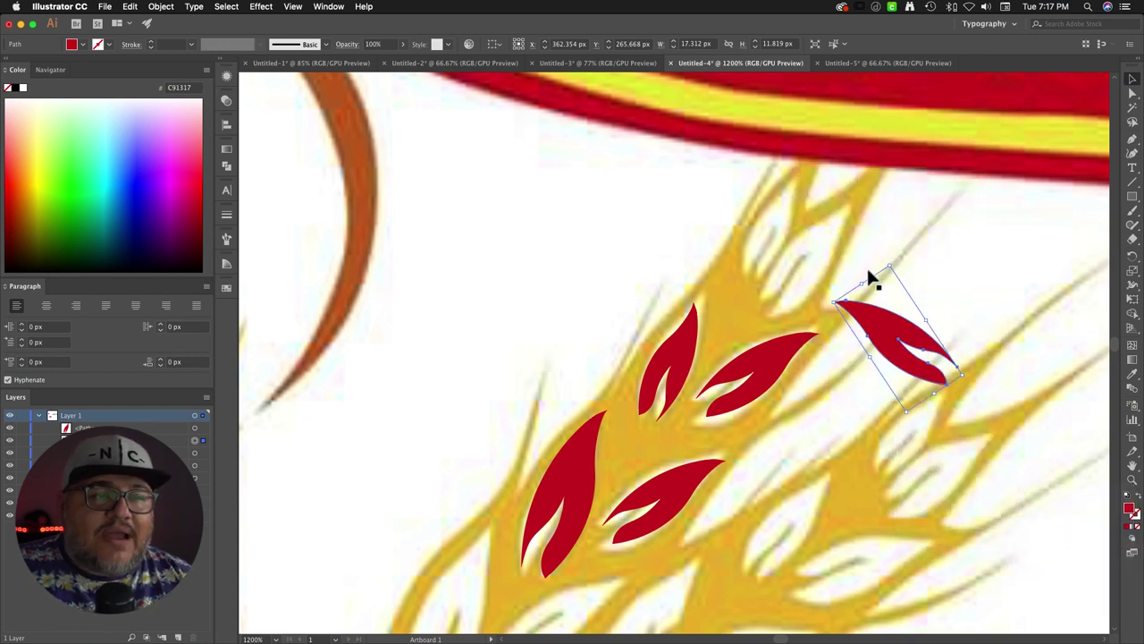
# Step: Rotate the reflected copy upright, move it onto the next right-hand grain near the ear's top, and scale it to about 12 × 15.3 px
pyautogui.moveTo(891, 261); pyautogui.dragTo(986, 319)
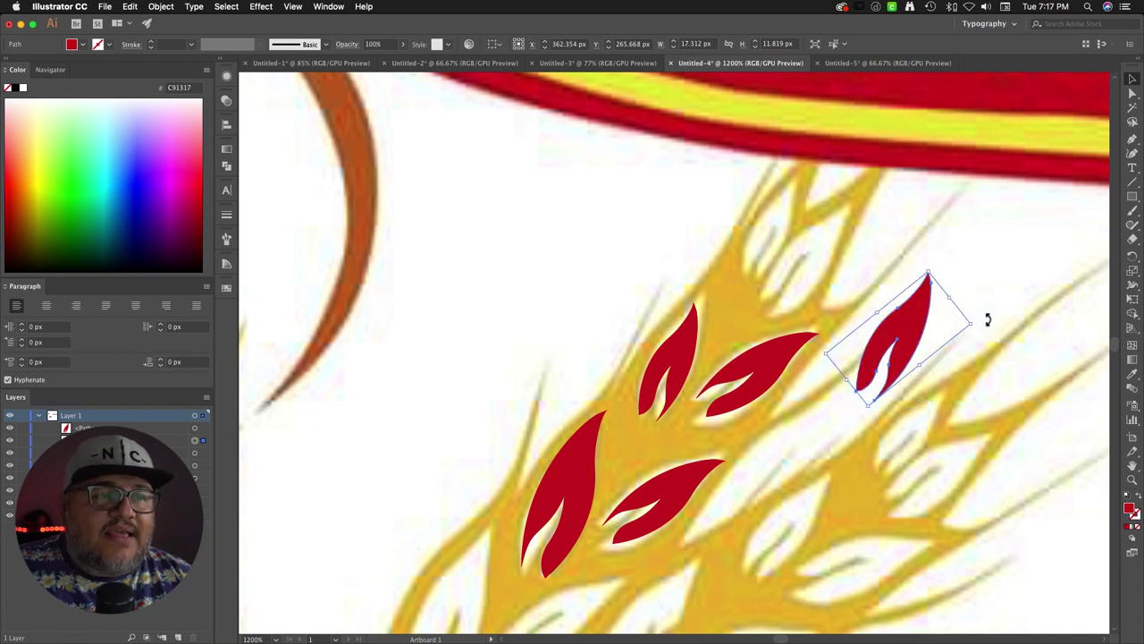
pyautogui.moveTo(903, 322); pyautogui.dragTo(831, 248)
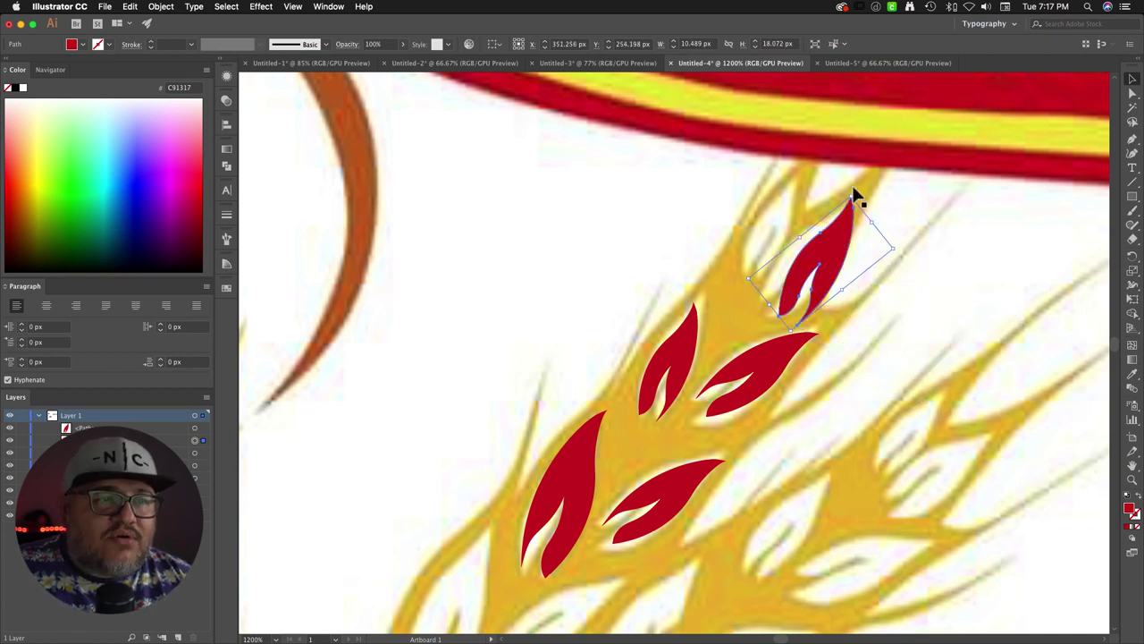
pyautogui.moveTo(852, 189)
pyautogui.mouseDown()
pyautogui.moveTo(864, 191)
pyautogui.moveTo(851, 210)
pyautogui.mouseUp()
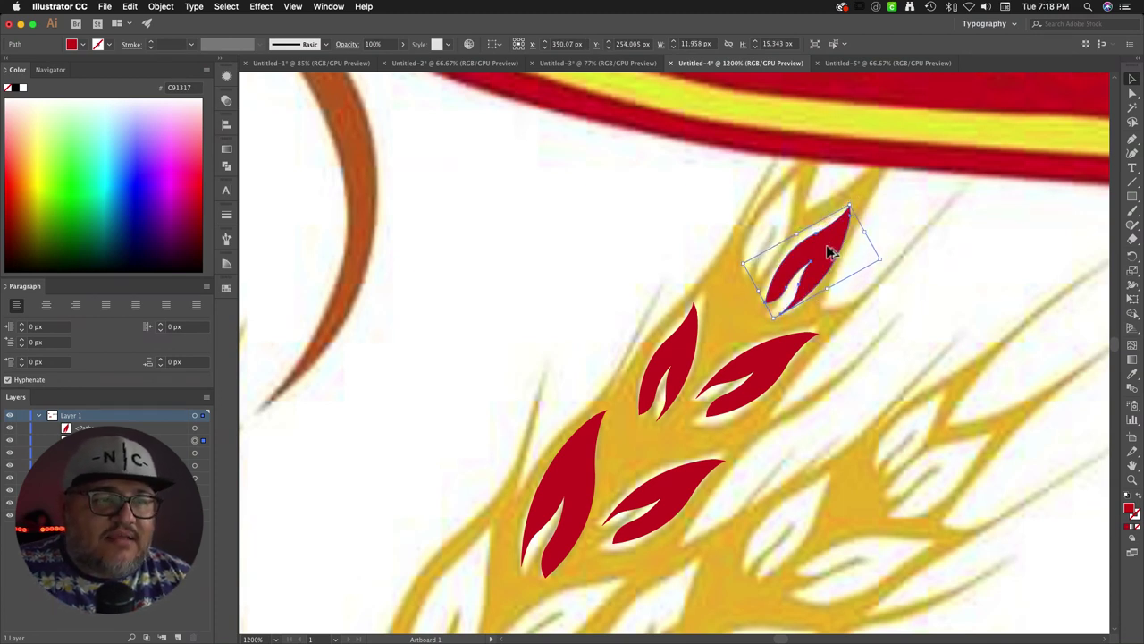
# Step: Duplicate the red grain near the ear's tip to the open area beside the ear and reflect the copy across the vertical axis
pyautogui.moveTo(829, 252); pyautogui.dragTo(933, 313)
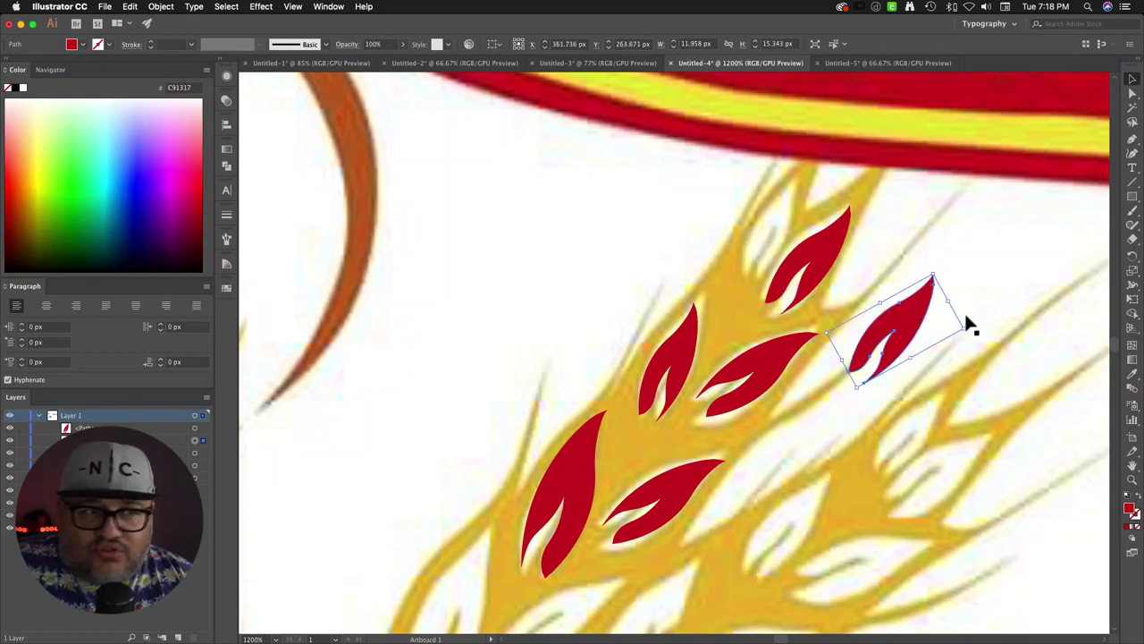
pyautogui.rightClick(920, 325)
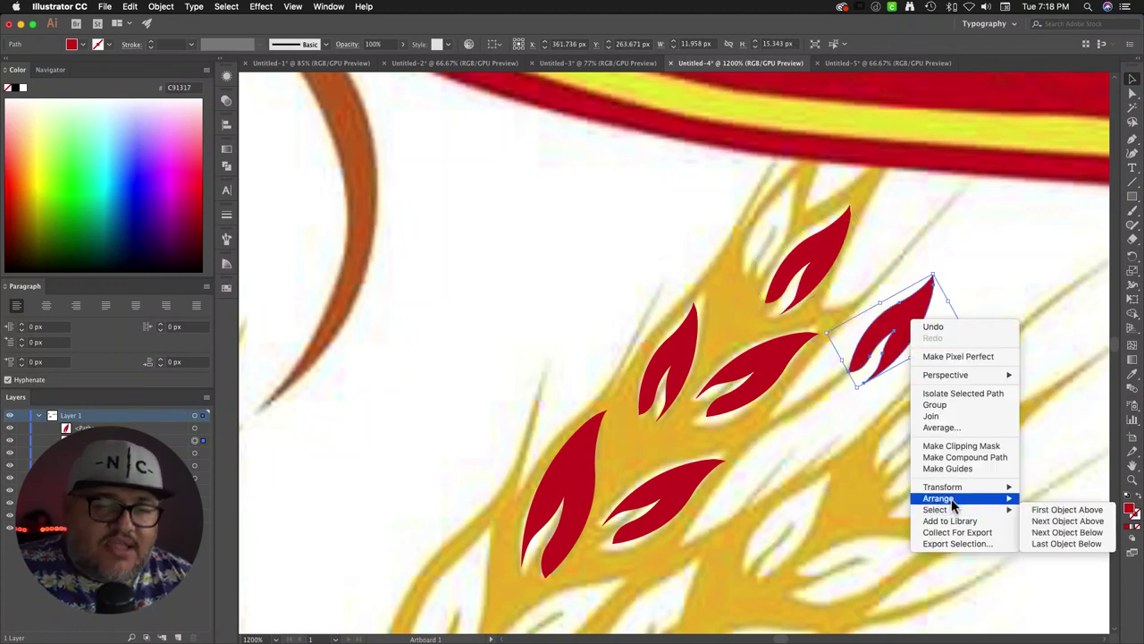
pyautogui.moveTo(954, 491)
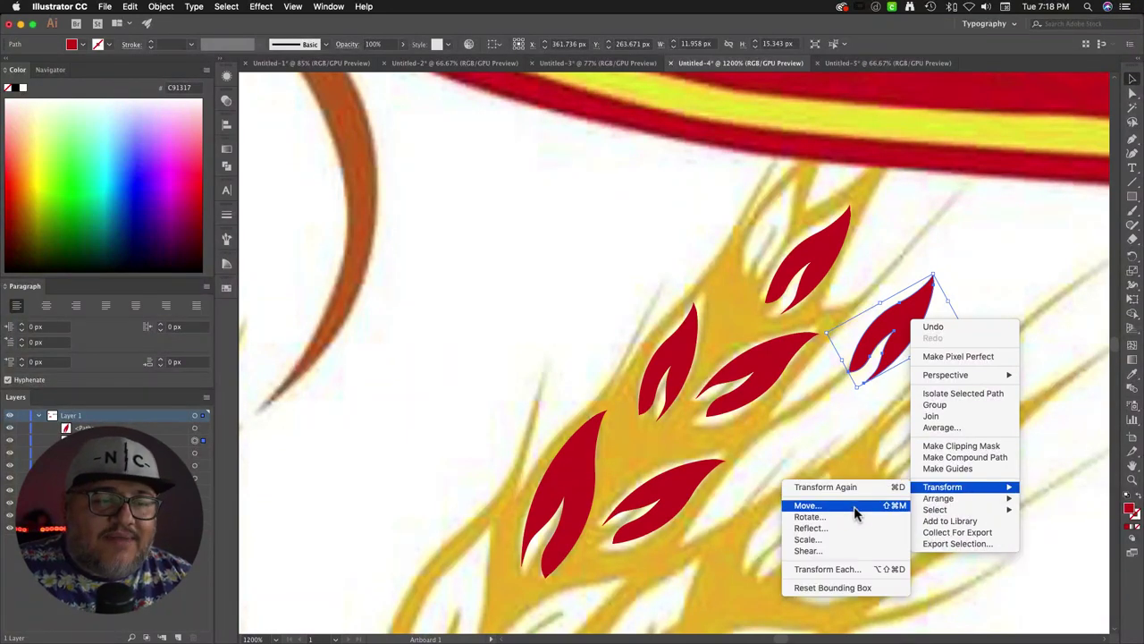
pyautogui.click(835, 530)
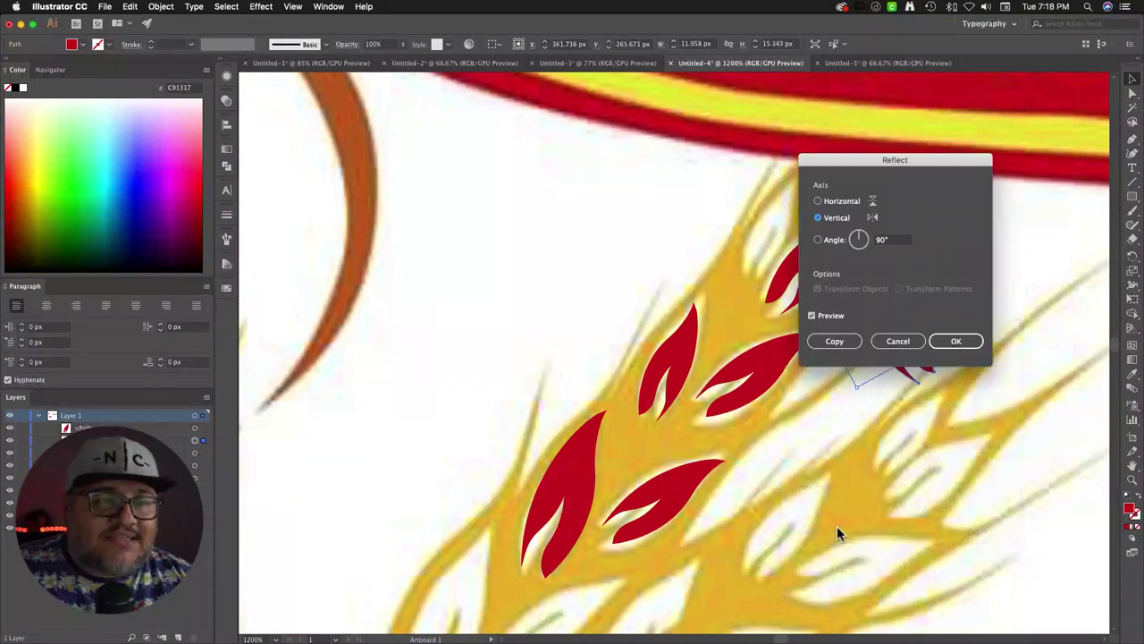
pyautogui.click(953, 340)
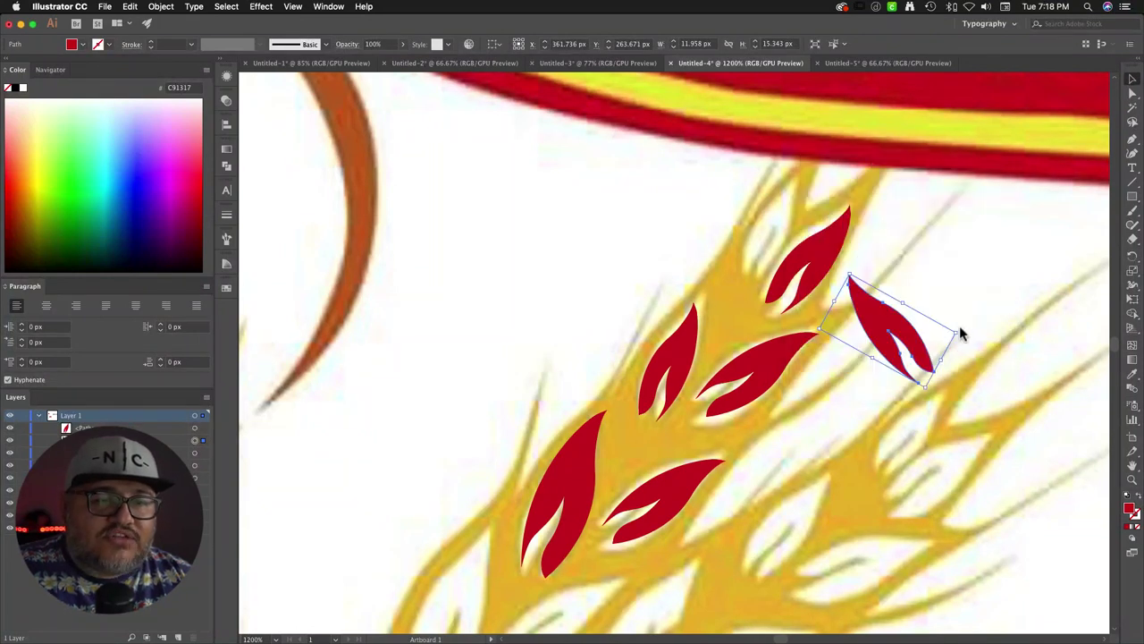
# Step: Rotate the reflected copy upright, move it onto the topmost left-hand grain, and scale it to about 8.6 × 13 px
pyautogui.moveTo(960, 326); pyautogui.dragTo(911, 352)
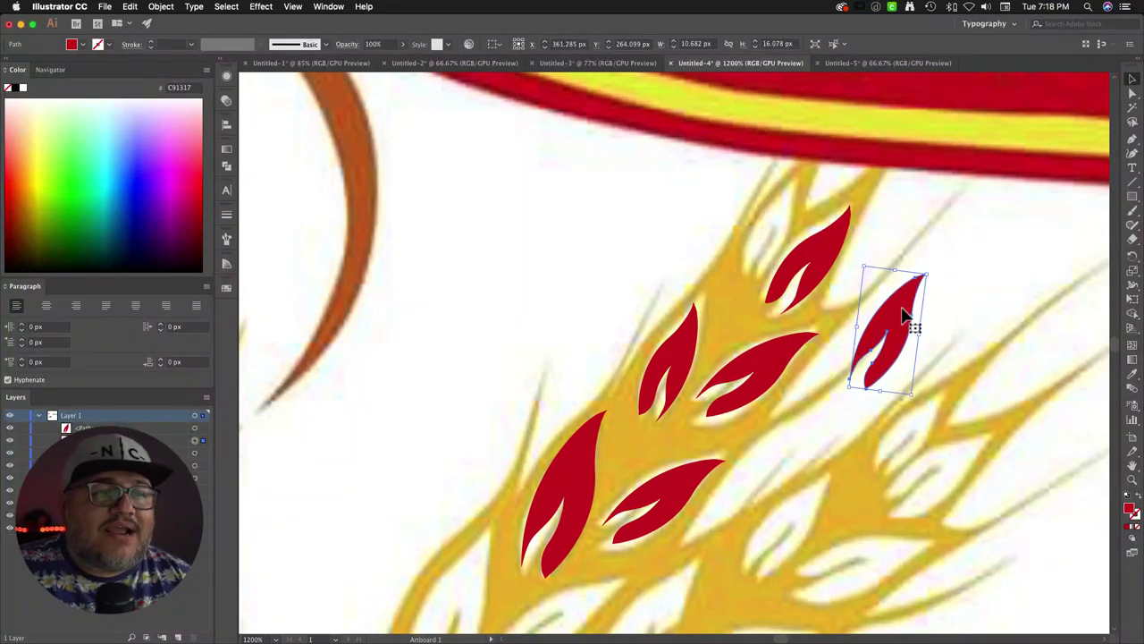
pyautogui.scroll(2, 903, 313)
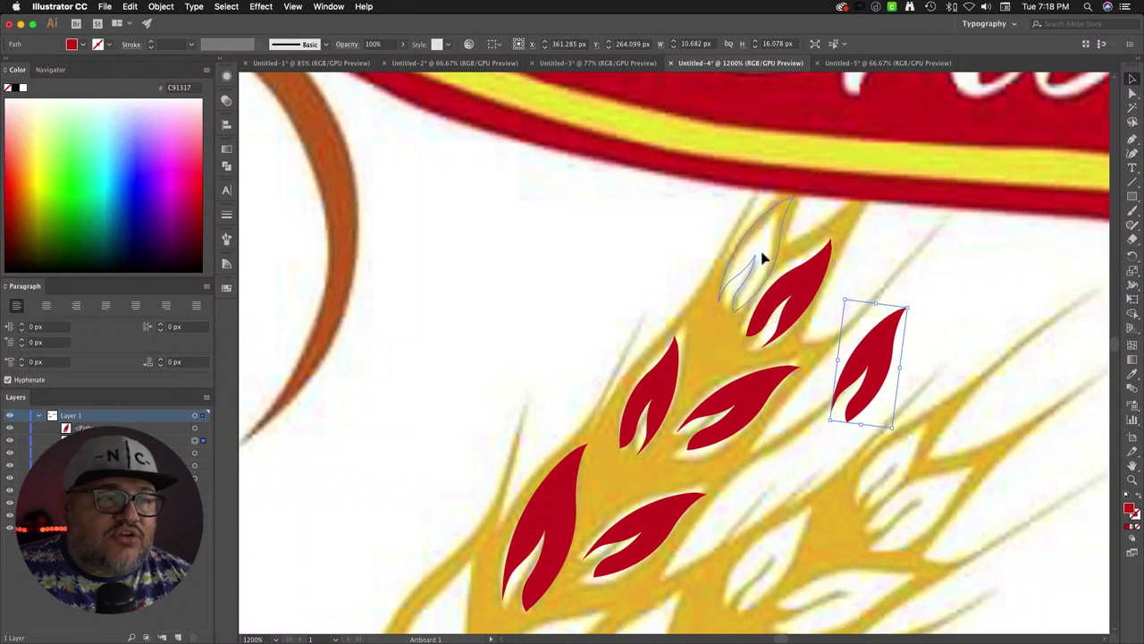
pyautogui.moveTo(762, 258); pyautogui.dragTo(764, 253)
pyautogui.moveTo(796, 204); pyautogui.dragTo(777, 218)
pyautogui.moveTo(755, 258); pyautogui.dragTo(761, 260)
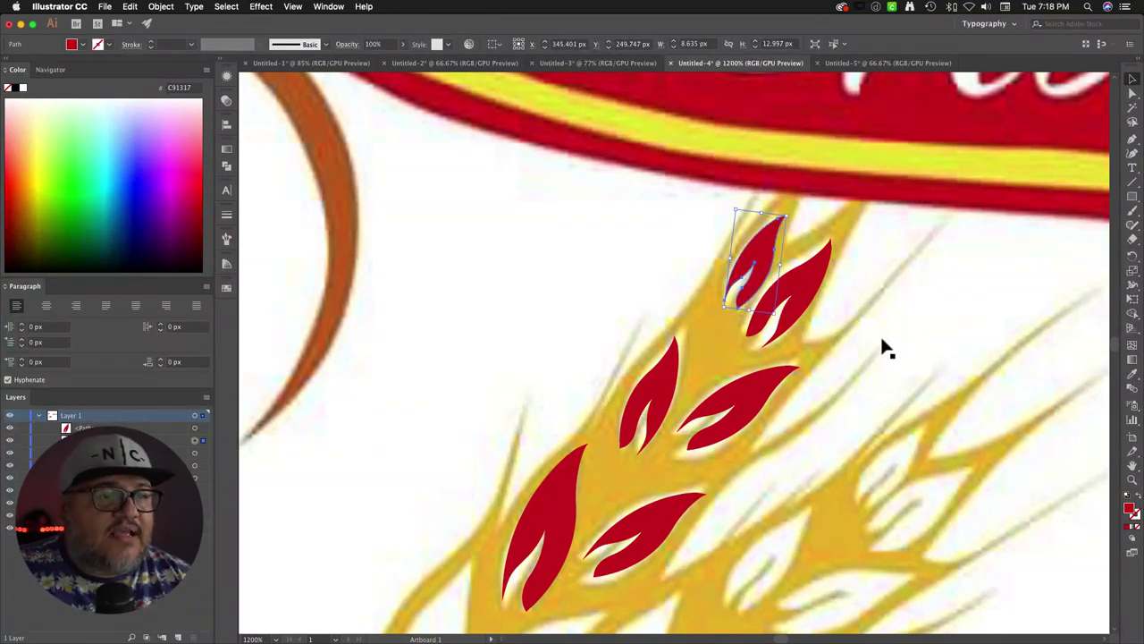
# Step: Duplicate the large left-hand red grain and the lowest right-hand red grain onto the next pair of grains down the ear
pyautogui.press('space')
pyautogui.moveTo(858, 370); pyautogui.dragTo(902, 268)
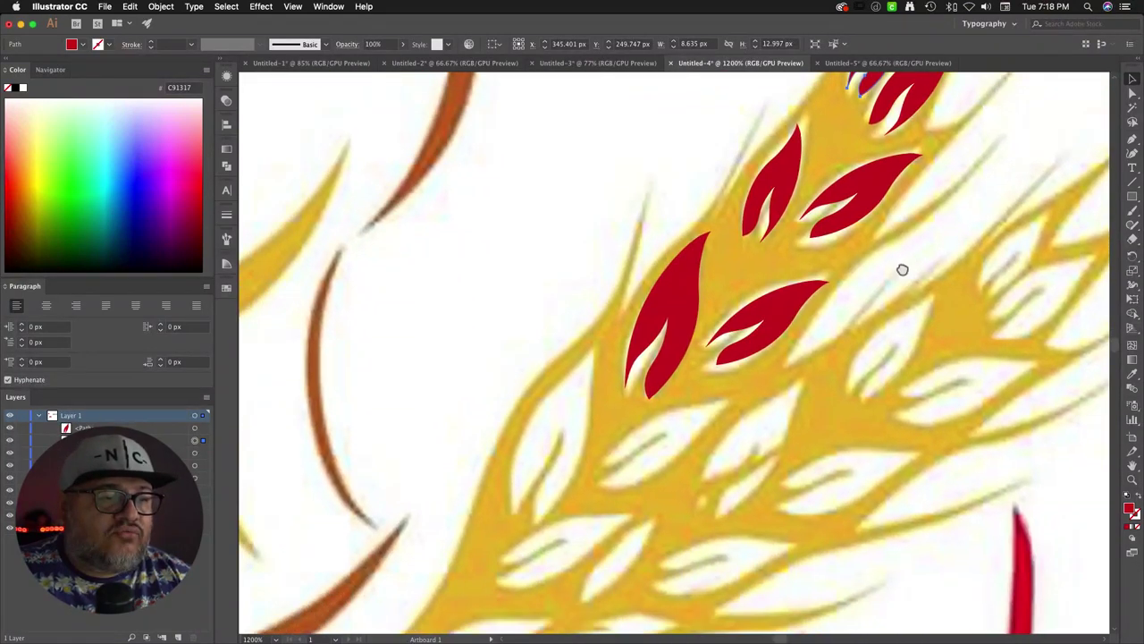
pyautogui.click(666, 322)
pyautogui.moveTo(677, 301); pyautogui.dragTo(564, 423)
pyautogui.click(774, 324)
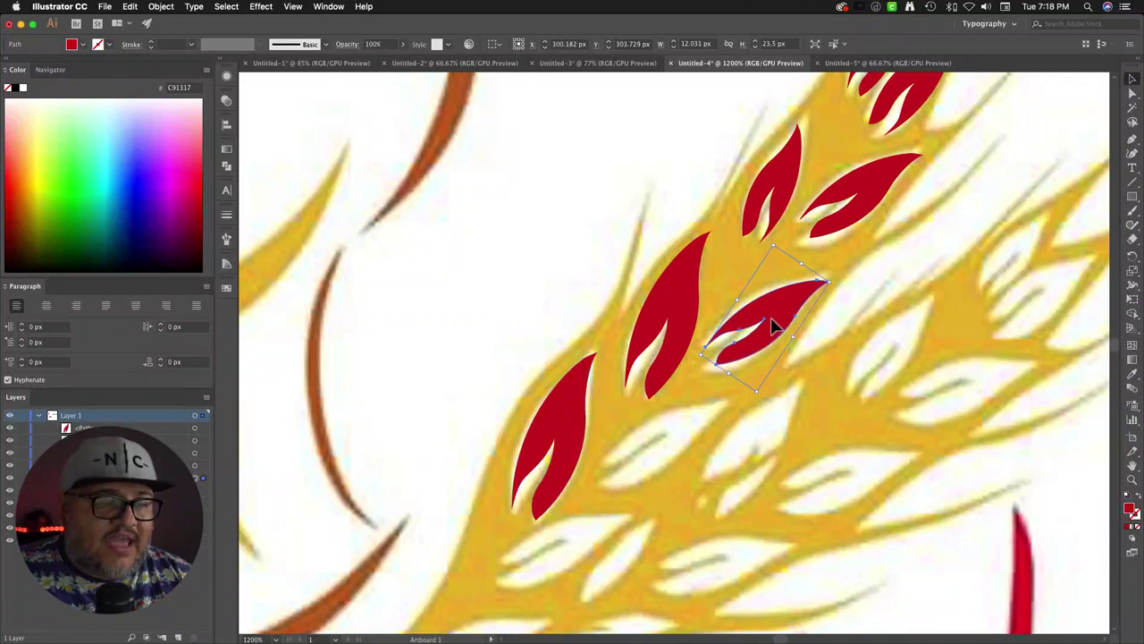
pyautogui.moveTo(778, 317); pyautogui.dragTo(676, 437)
# Step: Duplicate the lowest right-hand red grain further down over the second ear and reflect the copy across the vertical axis
pyautogui.scroll(-5, 778, 463)
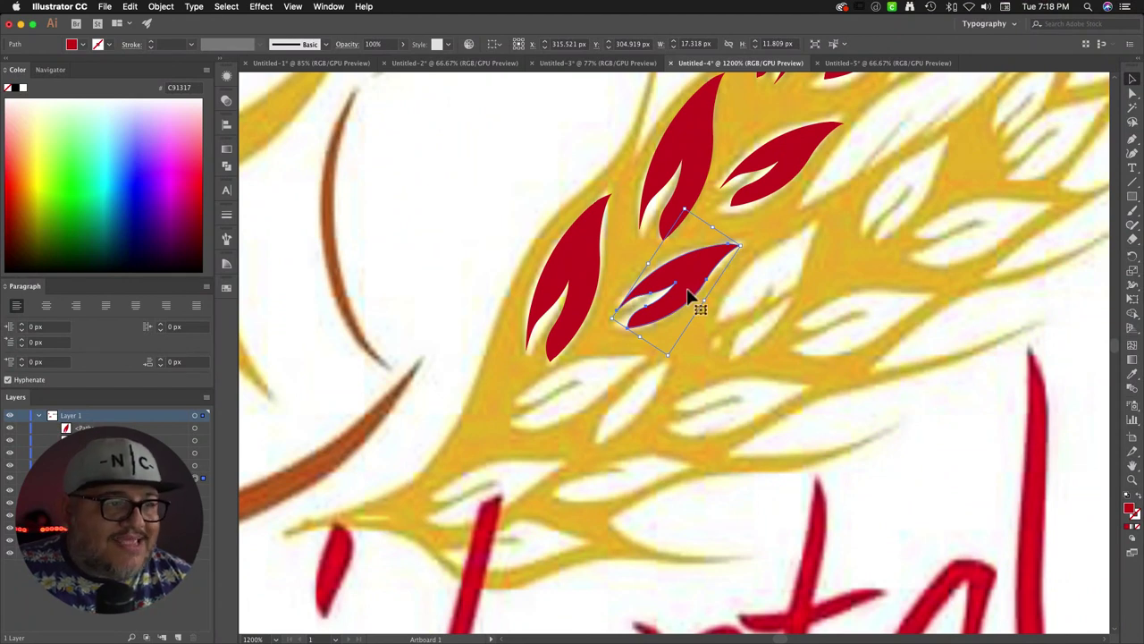
pyautogui.moveTo(689, 289); pyautogui.dragTo(716, 403)
pyautogui.rightClick(716, 403)
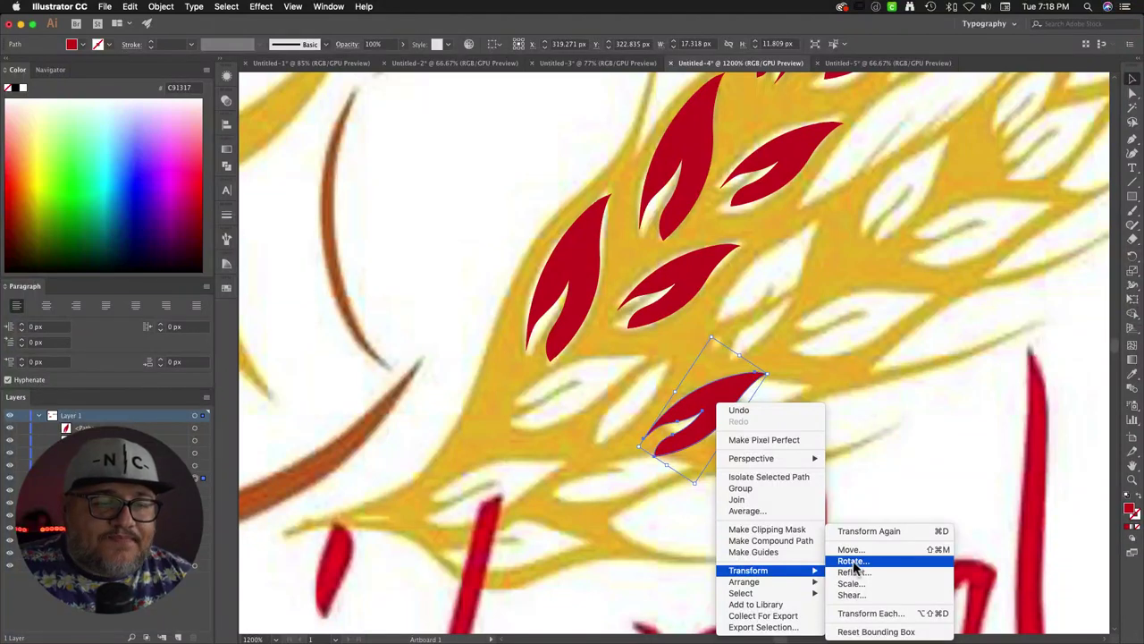
pyautogui.click(857, 577)
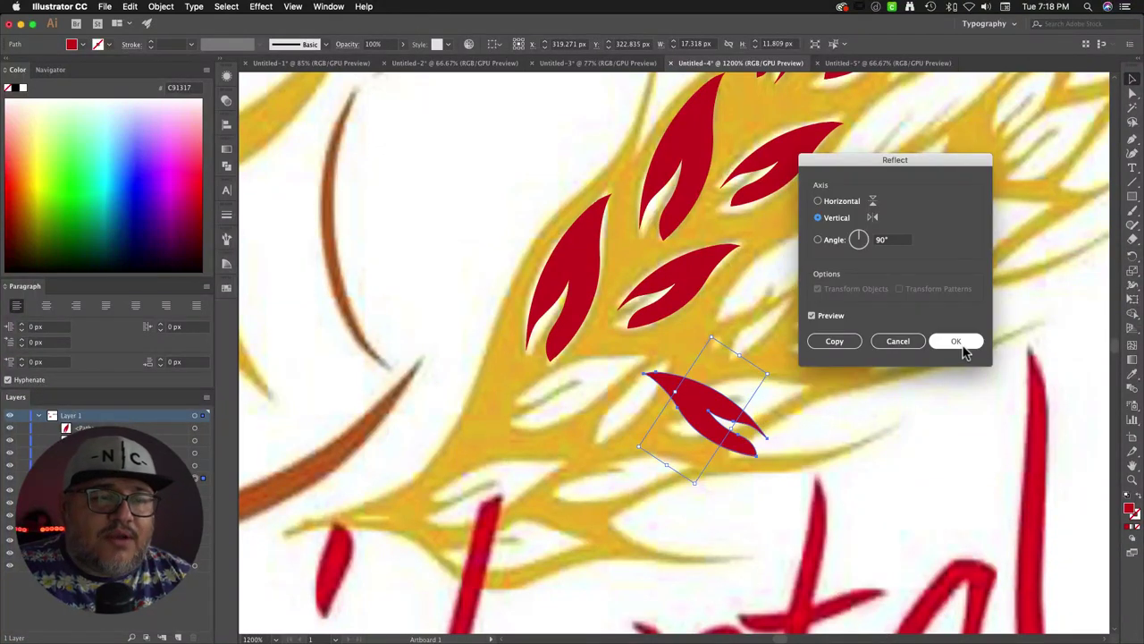
pyautogui.click(961, 342)
# Step: Rotate the reflected copy to slant up to the right and place it on the grain below the lowest left-hand red grain
pyautogui.moveTo(703, 331); pyautogui.dragTo(822, 429)
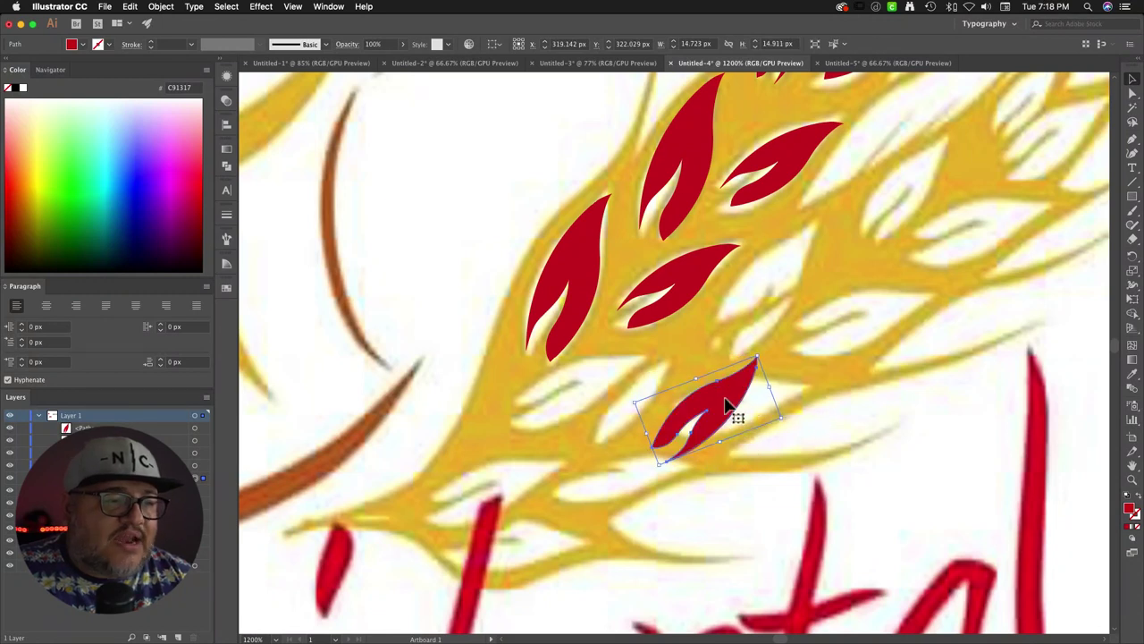
pyautogui.moveTo(728, 401); pyautogui.dragTo(601, 376)
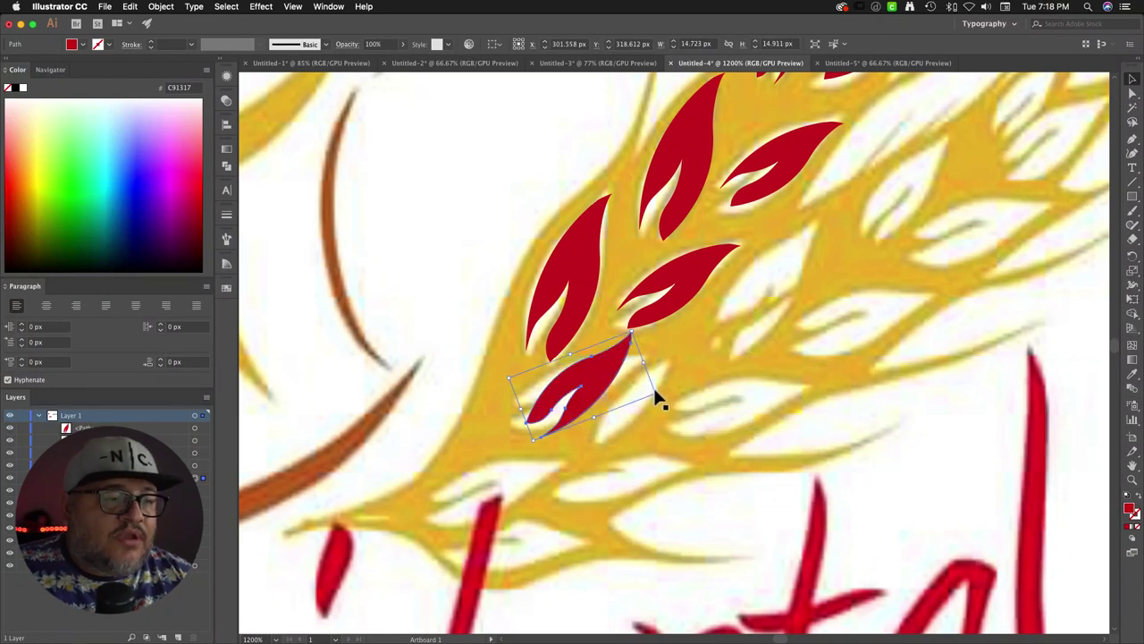
pyautogui.moveTo(661, 395); pyautogui.dragTo(659, 424)
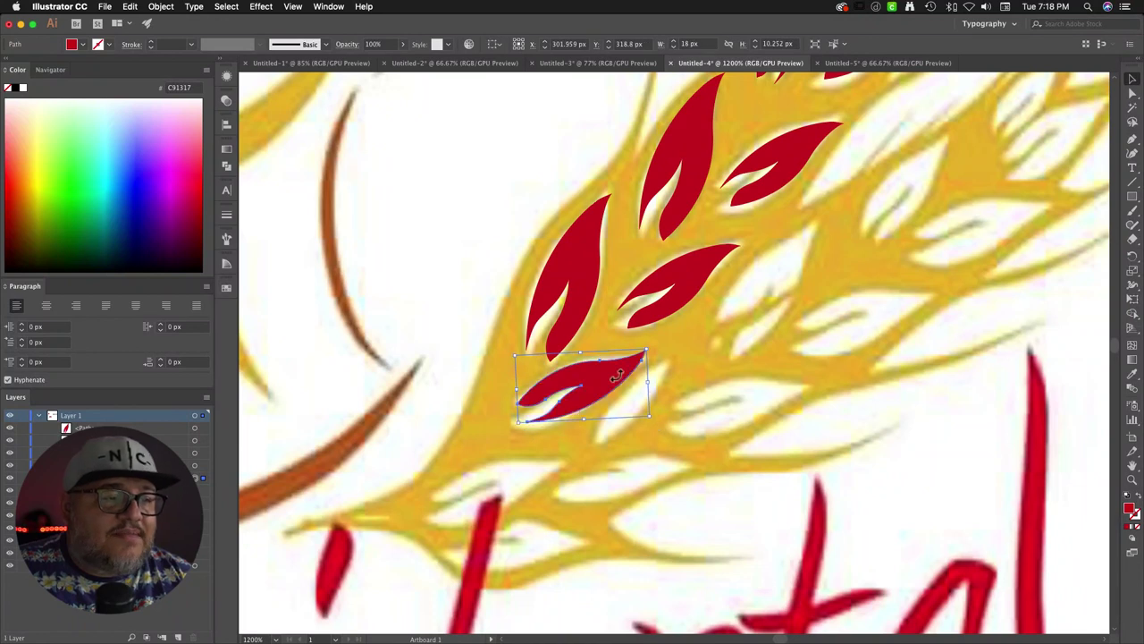
# Step: Reflect the placed grain across the vertical axis again and rotate it to match the traced grain's slant
pyautogui.rightClick(612, 379)
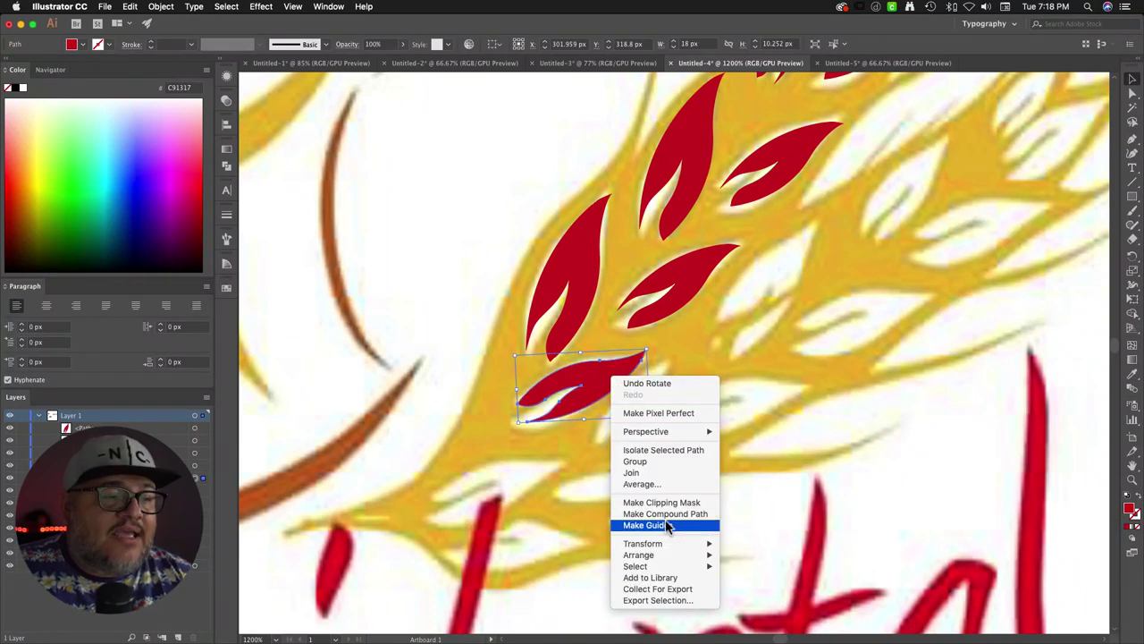
pyautogui.moveTo(669, 547)
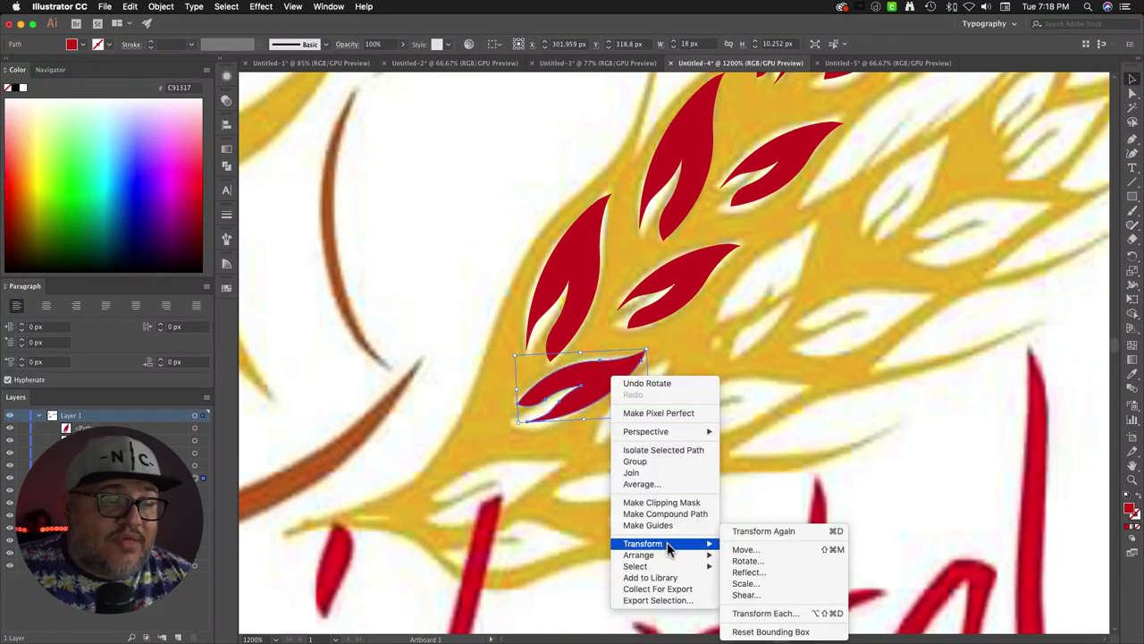
pyautogui.click(746, 573)
pyautogui.click(955, 341)
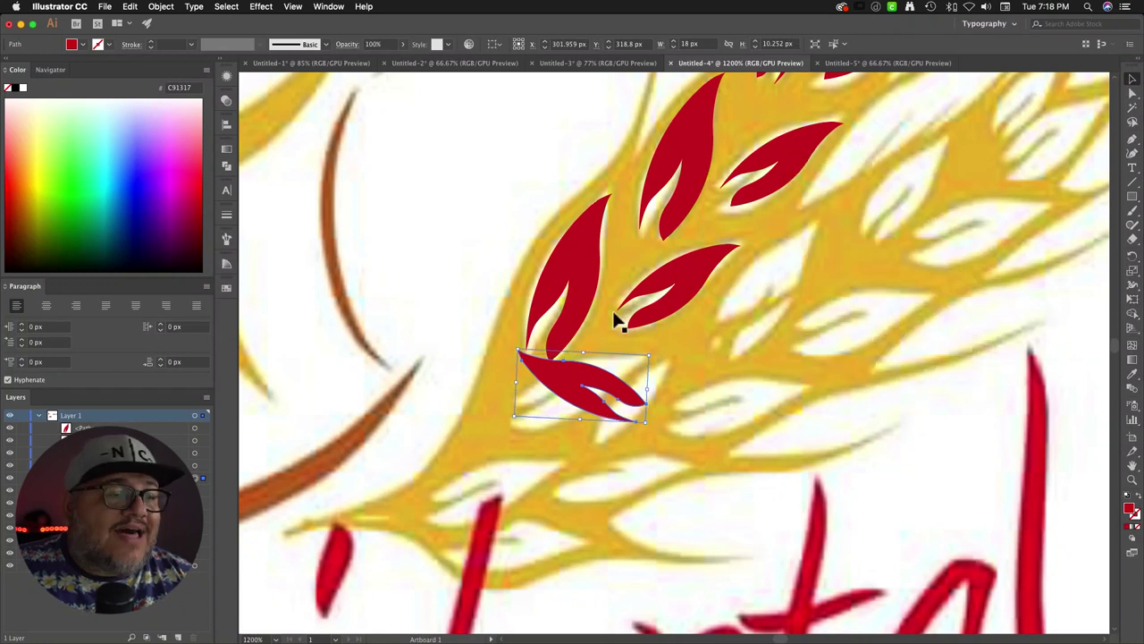
pyautogui.moveTo(655, 351); pyautogui.dragTo(576, 447)
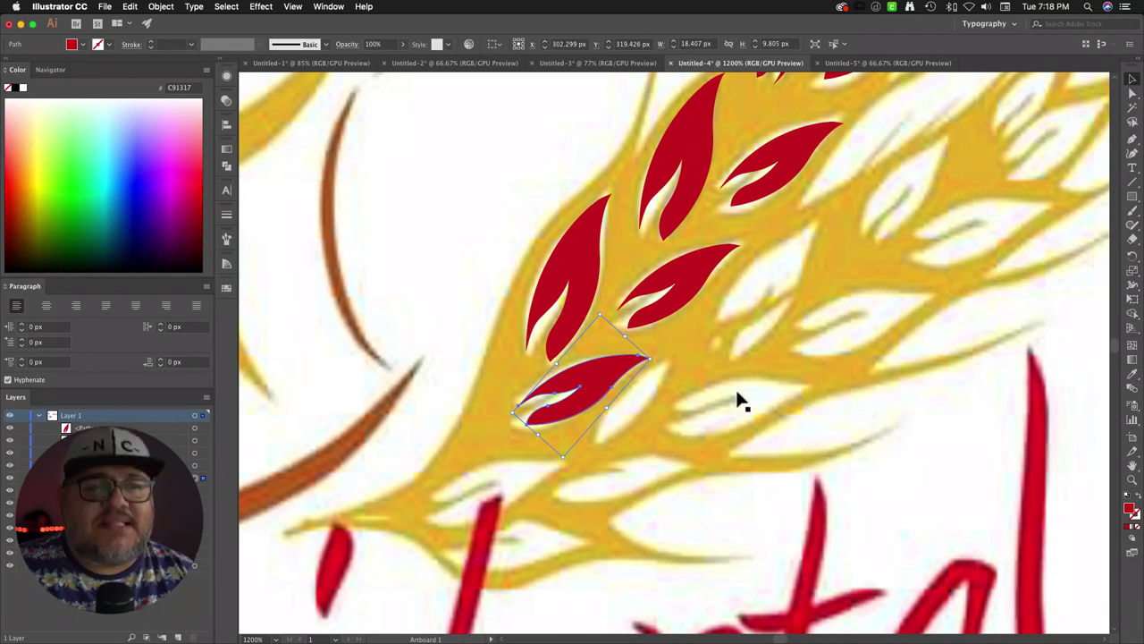
# Step: Draw the small leaf-shaped grain beside the lowest red grain with the Pen tool, about 9.9 × 11.8 px, as a closed path
pyautogui.click(1131, 139)
pyautogui.click(665, 362)
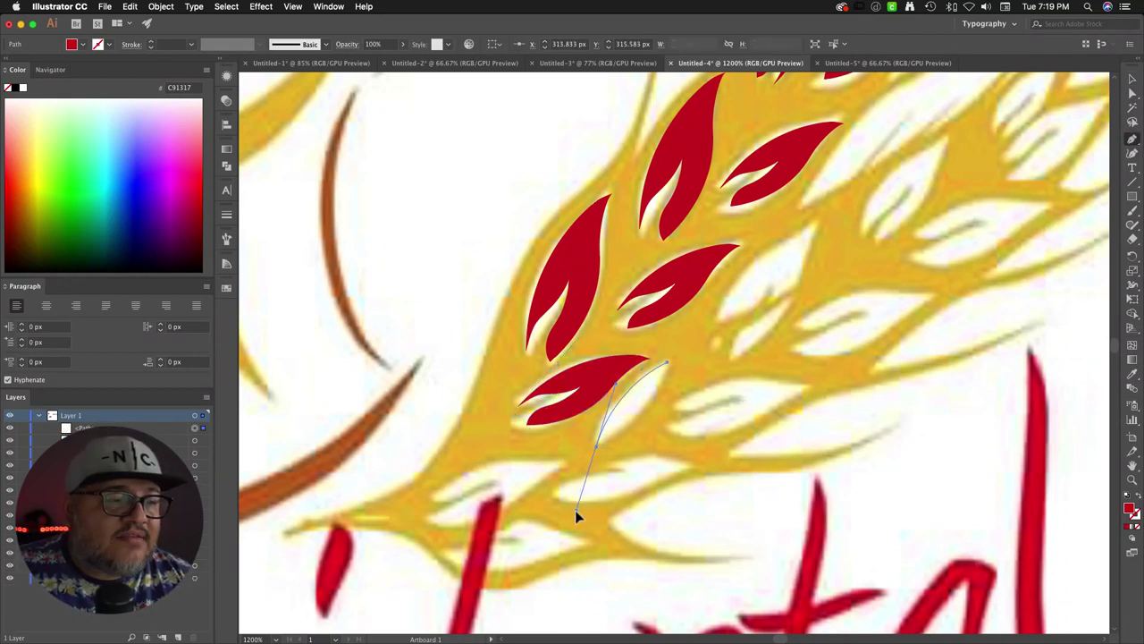
pyautogui.moveTo(596, 444); pyautogui.dragTo(623, 441)
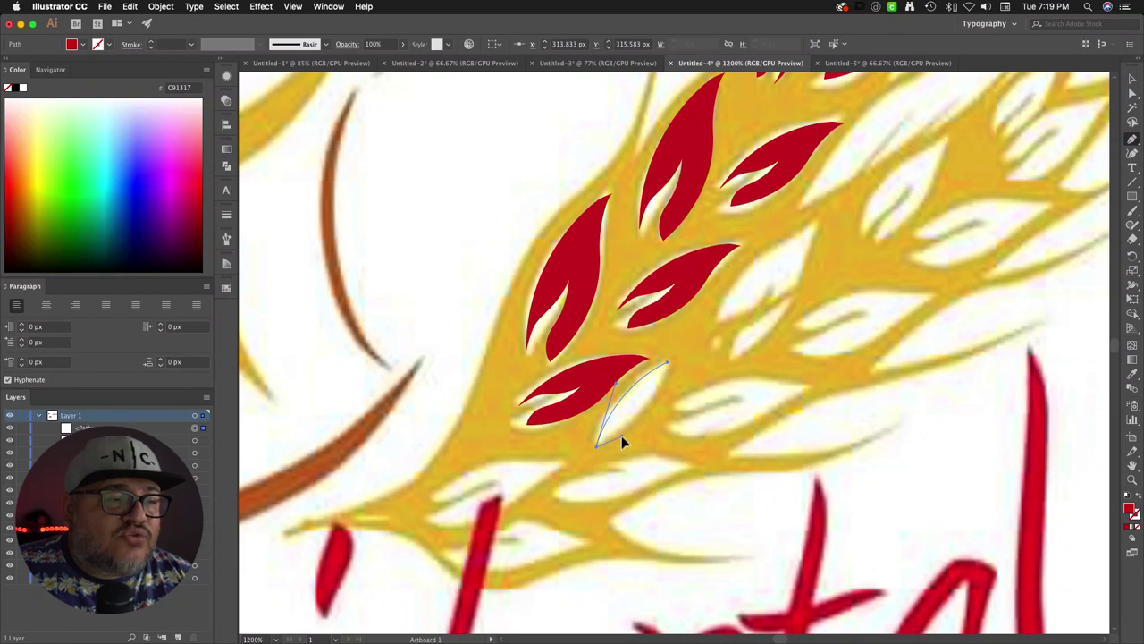
pyautogui.click(665, 362)
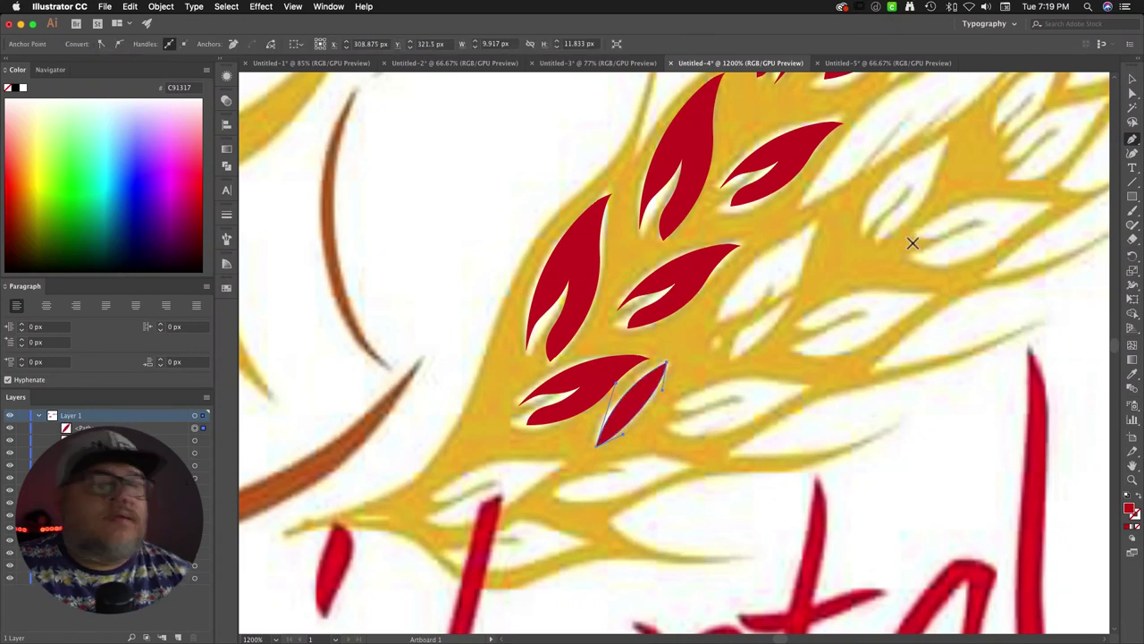
pyautogui.click(1132, 79)
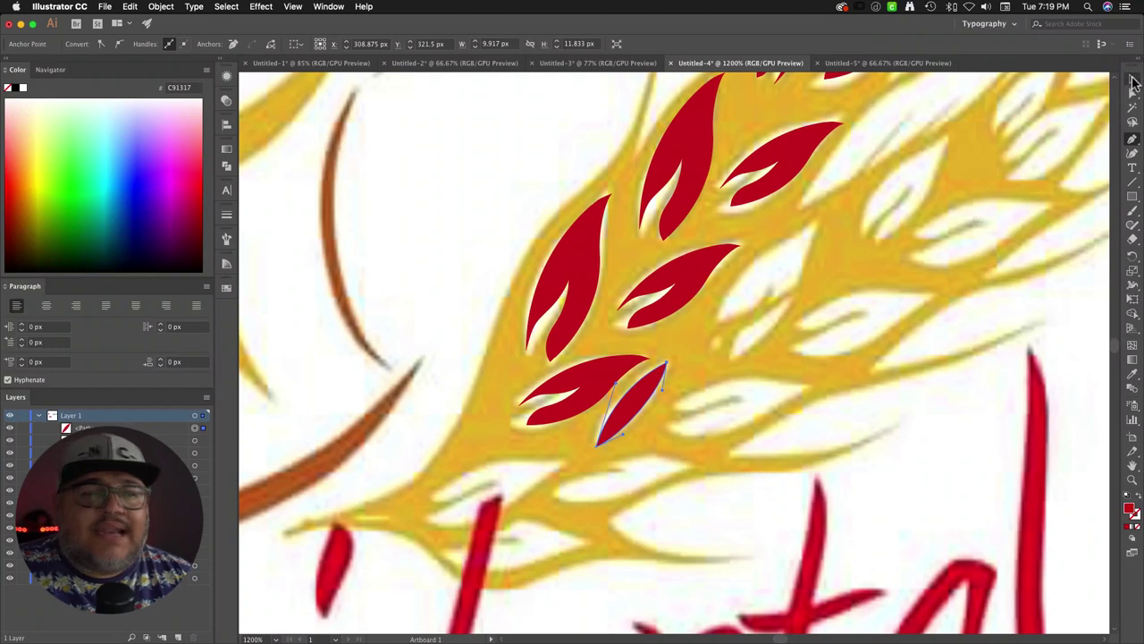
pyautogui.click(850, 320)
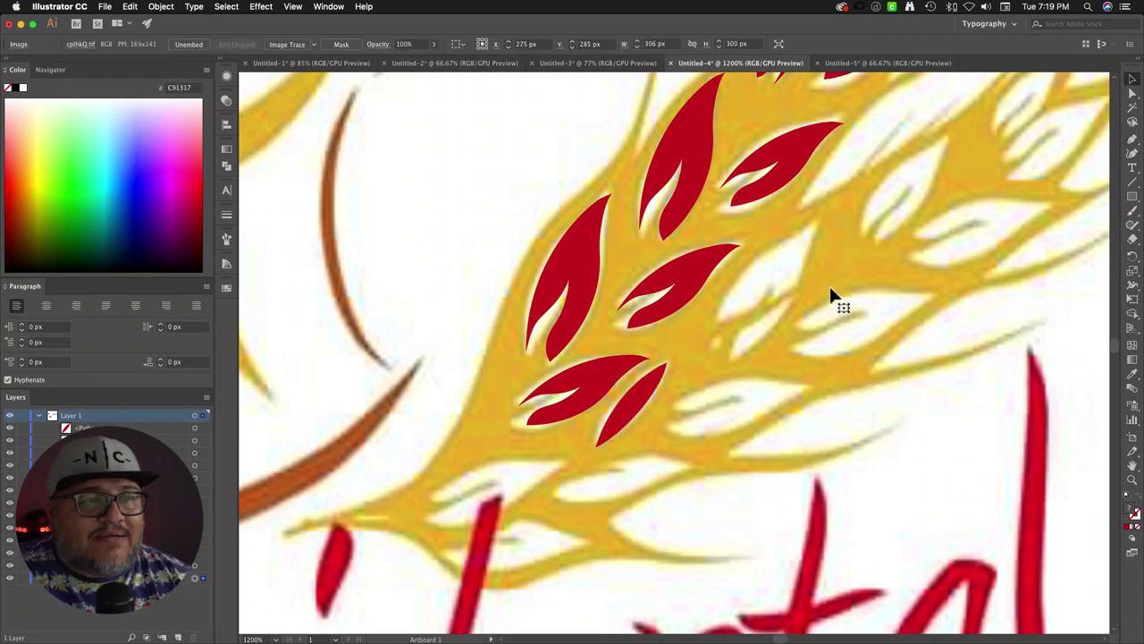
# Step: Start the wheat ear outline with the Pen tool at the stem base, tracing the left edge up to the tip of the first awn
pyautogui.scroll(5, 802, 286)
pyautogui.press('super+minus')
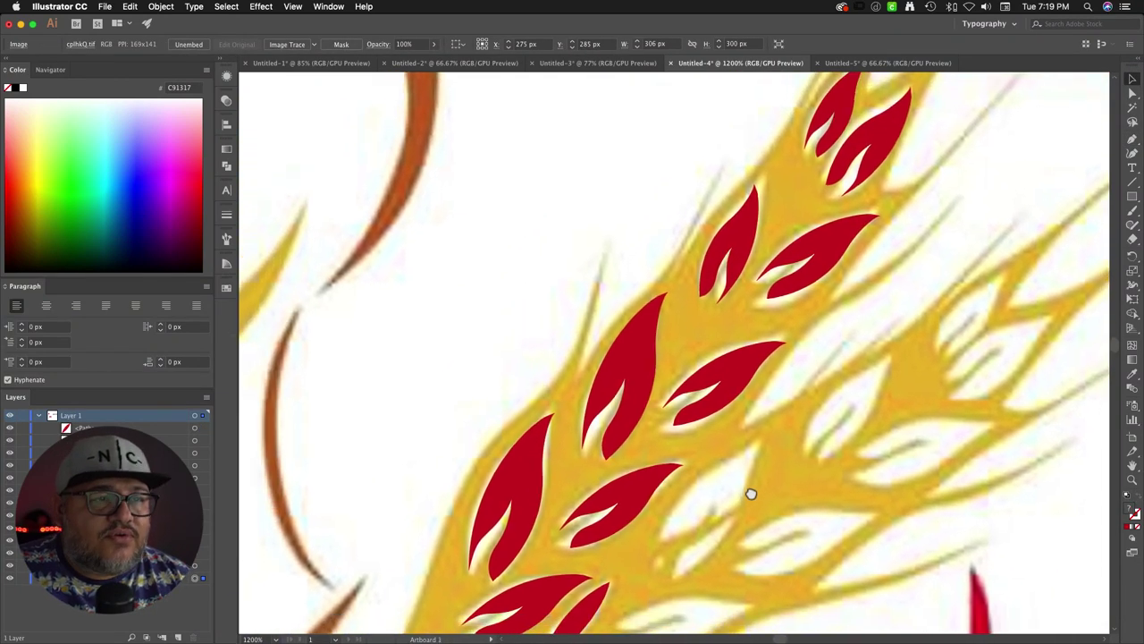
pyautogui.press('super+minus')
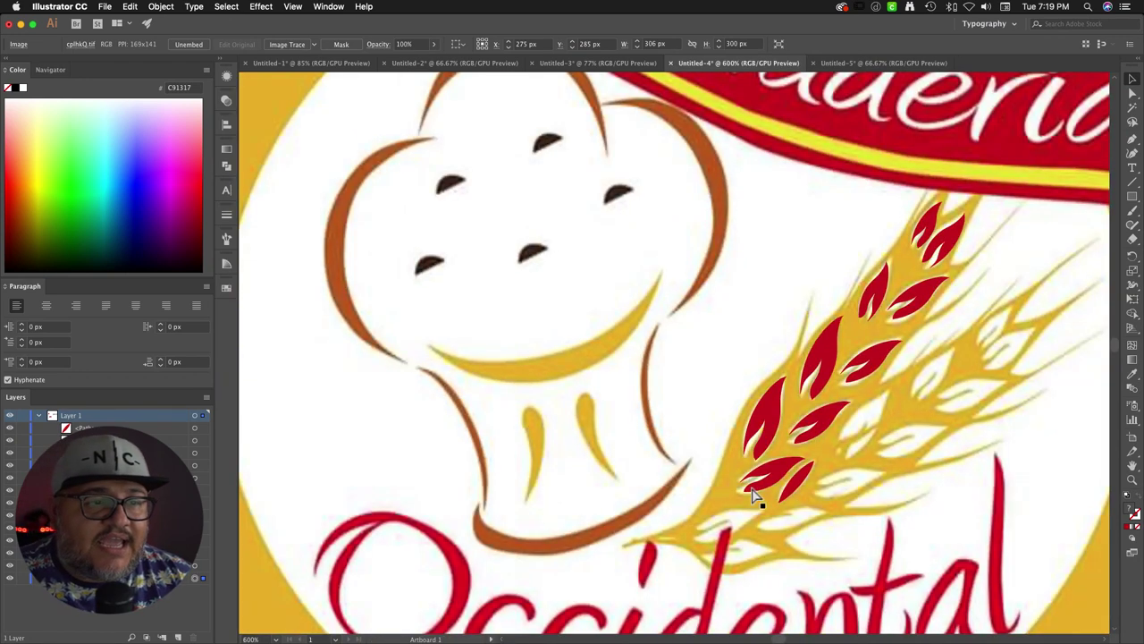
pyautogui.moveTo(841, 454); pyautogui.dragTo(760, 471)
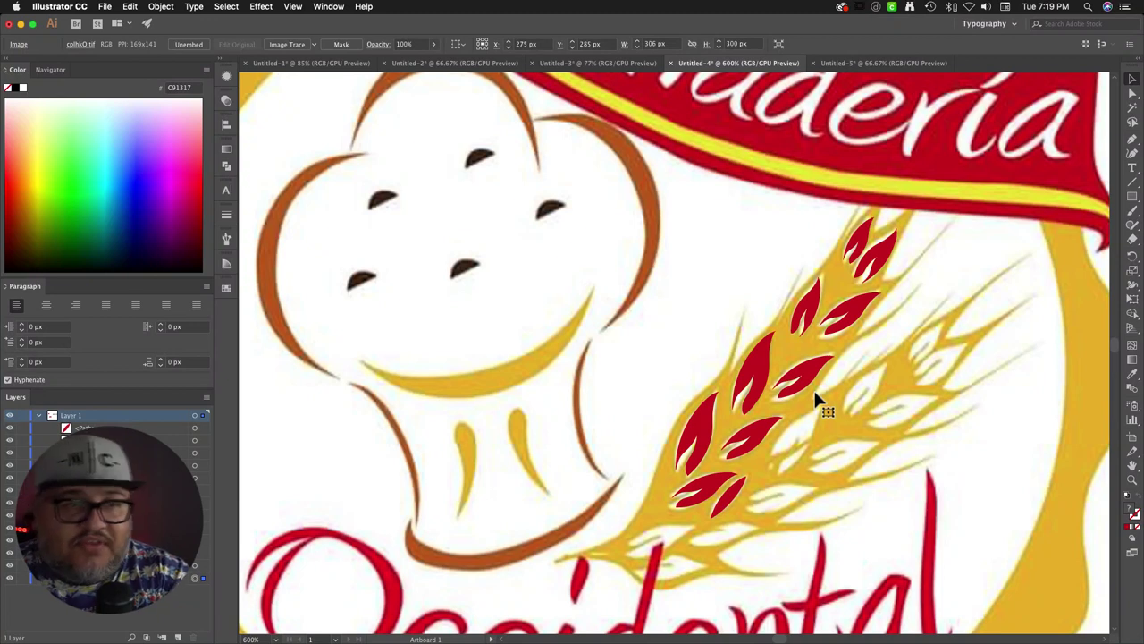
pyautogui.press('p')
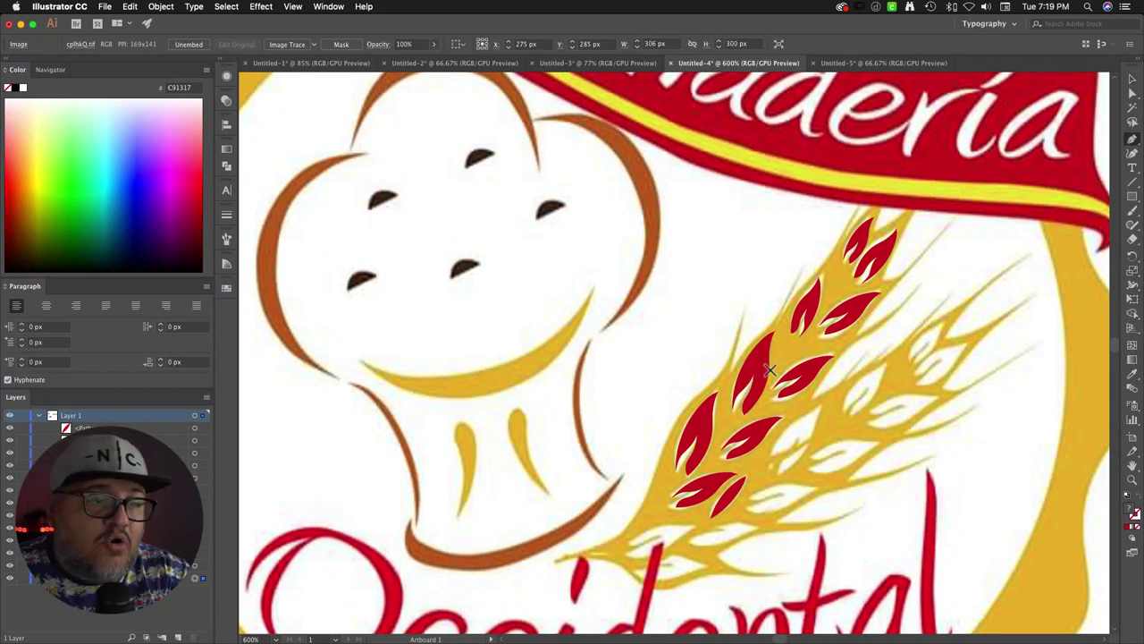
pyautogui.click(581, 552)
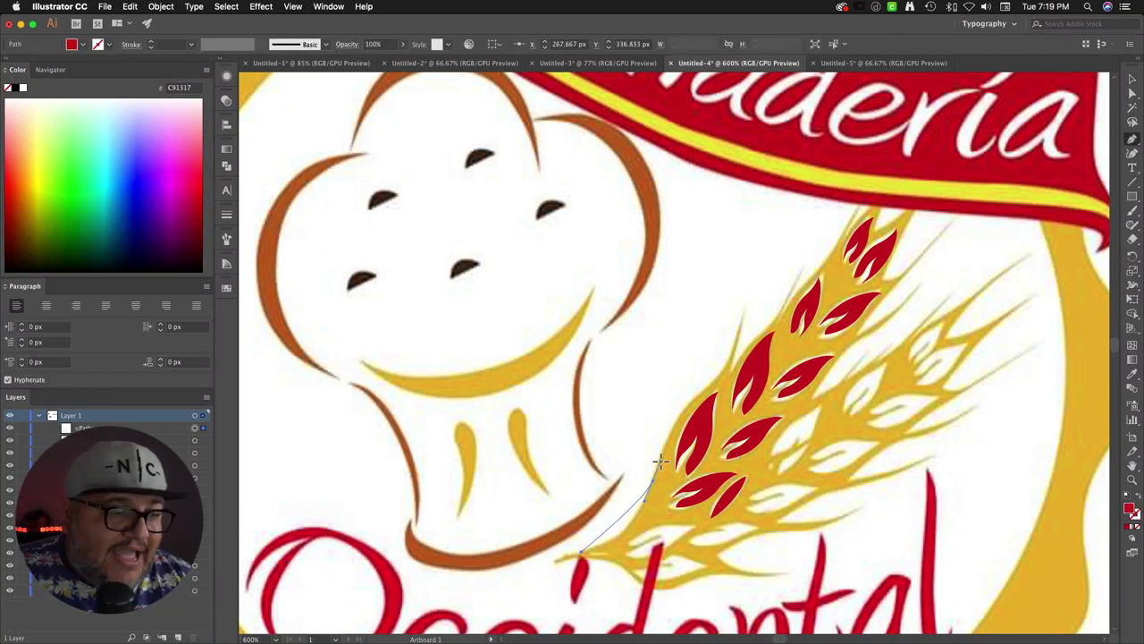
pyautogui.moveTo(659, 462); pyautogui.dragTo(672, 423)
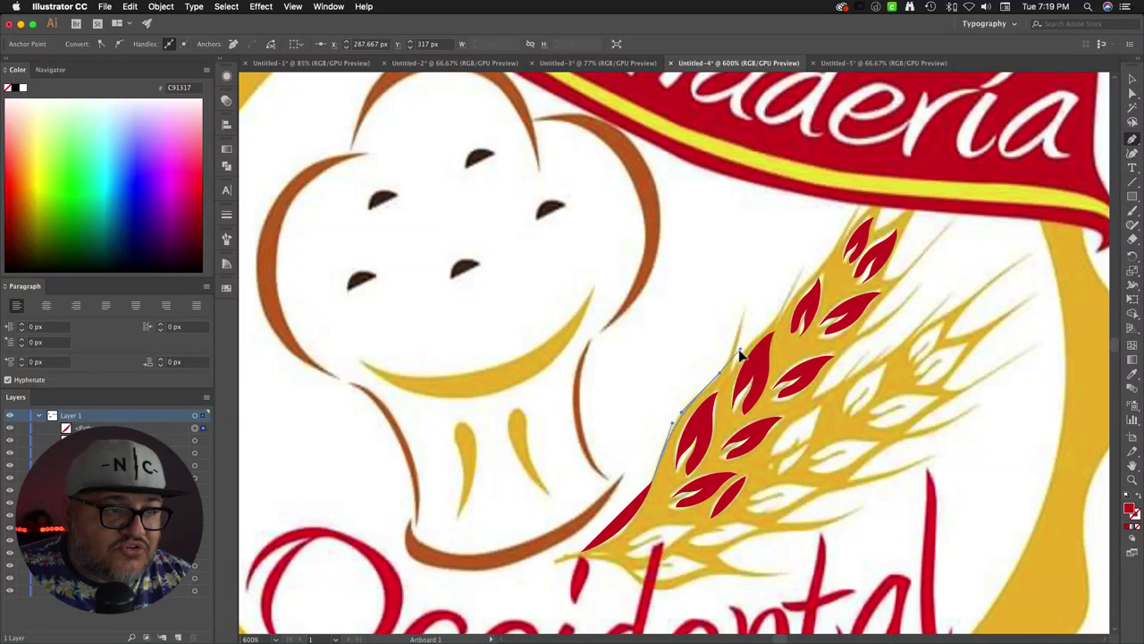
pyautogui.moveTo(724, 358); pyautogui.dragTo(739, 340)
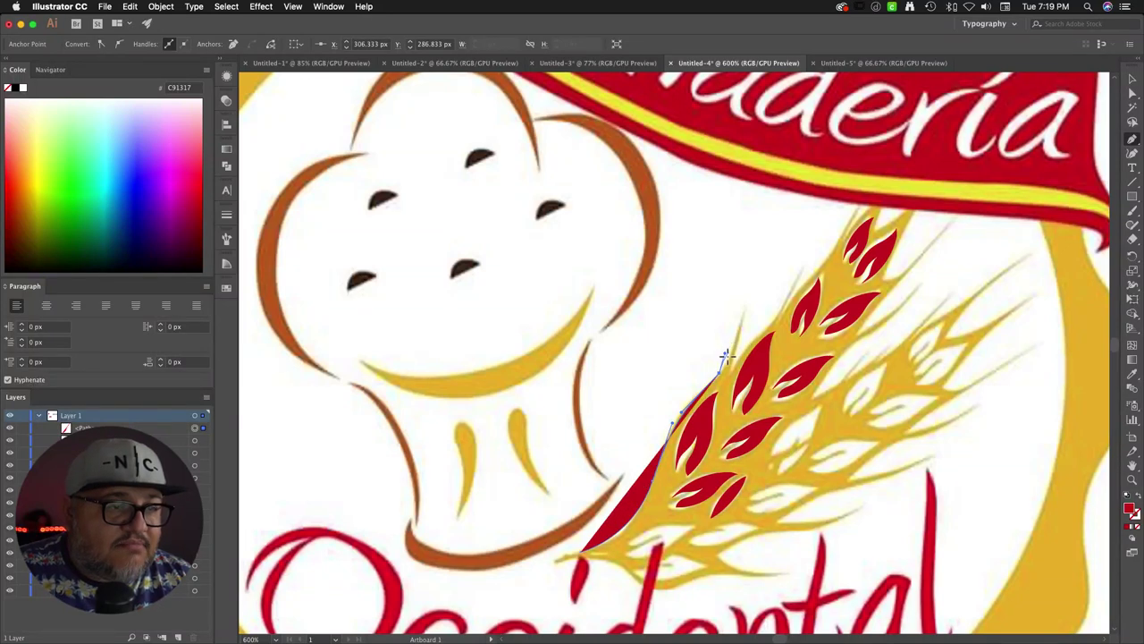
pyautogui.keyDown('ctrl'); pyautogui.click(741, 327); pyautogui.keyUp('ctrl')
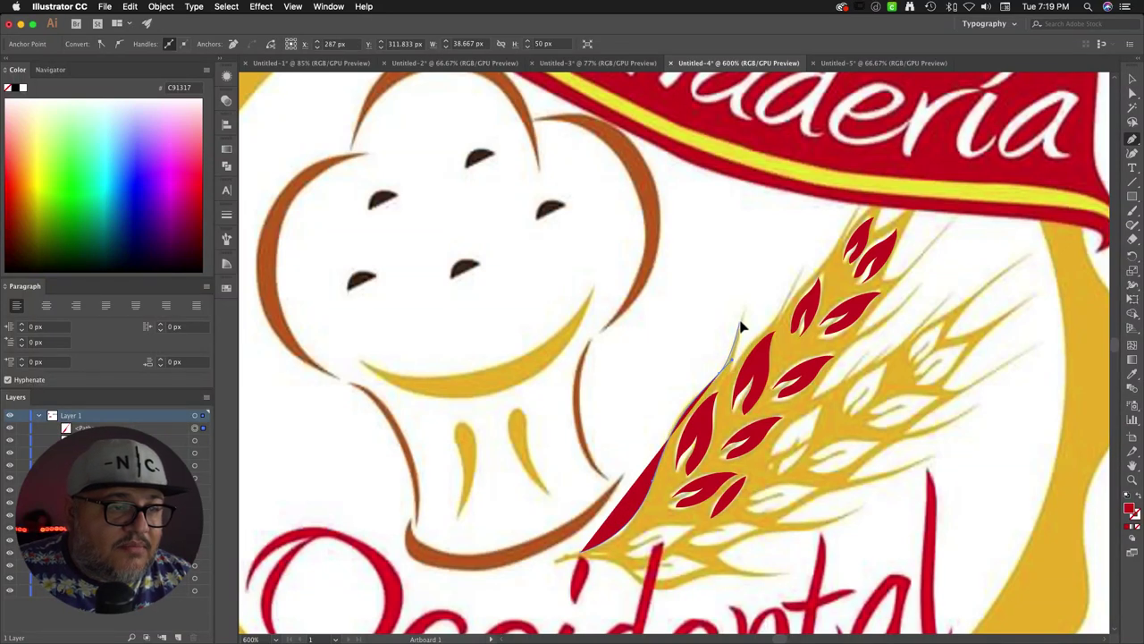
pyautogui.click(741, 319)
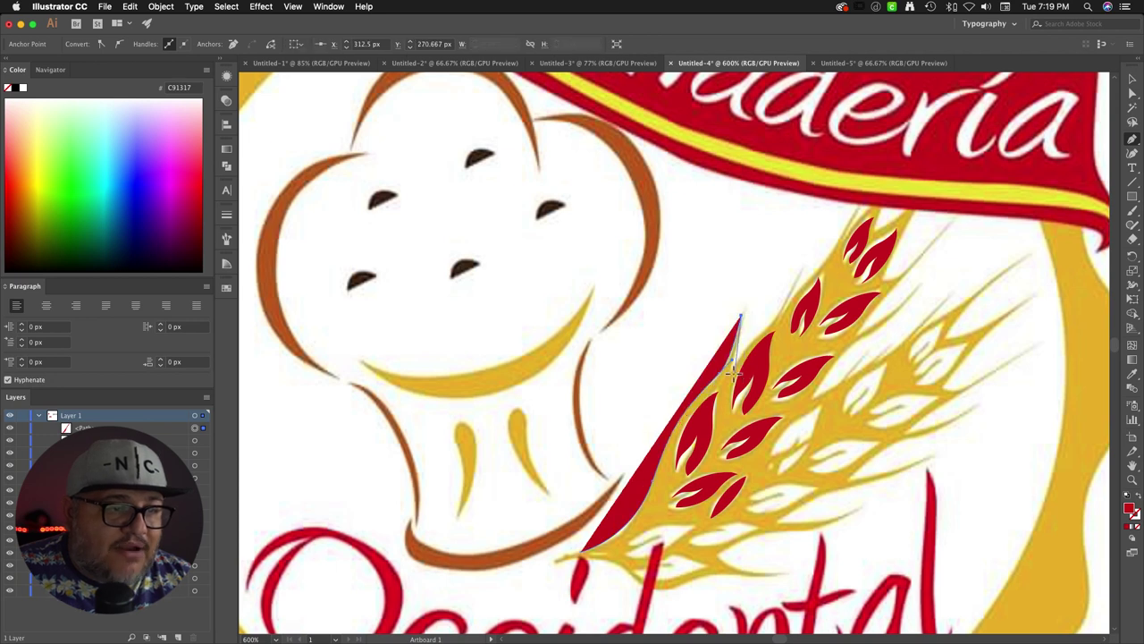
# Step: Continue the outline up the ear's left edge around the next awns and over the tallest tip
pyautogui.keyDown('ctrl'); pyautogui.click(731, 372); pyautogui.keyUp('ctrl')
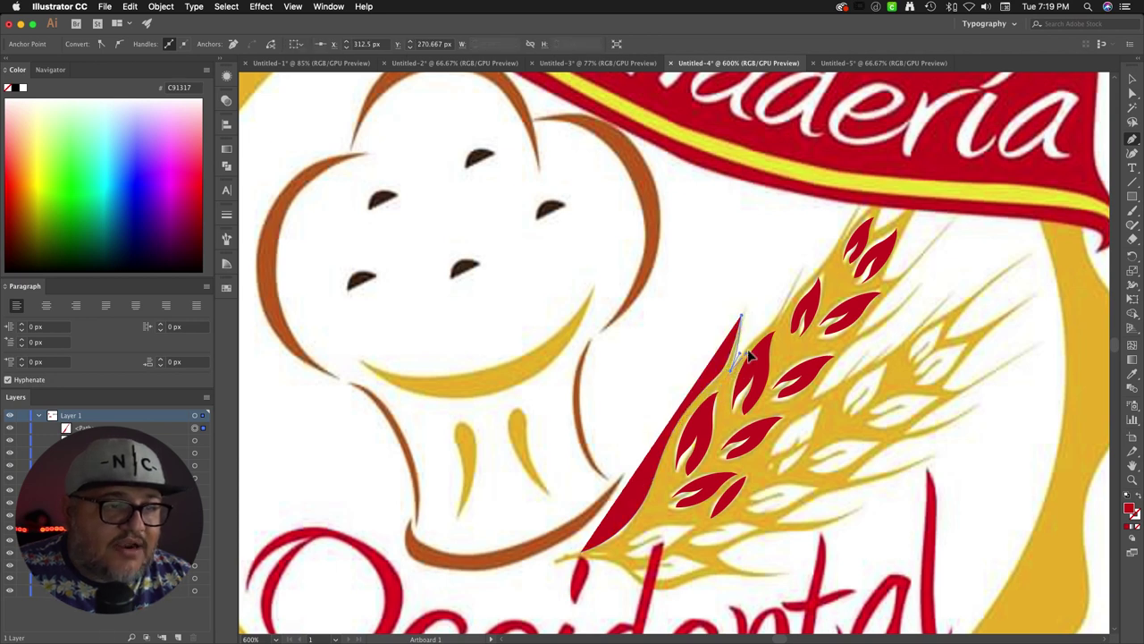
pyautogui.moveTo(749, 355); pyautogui.dragTo(760, 301)
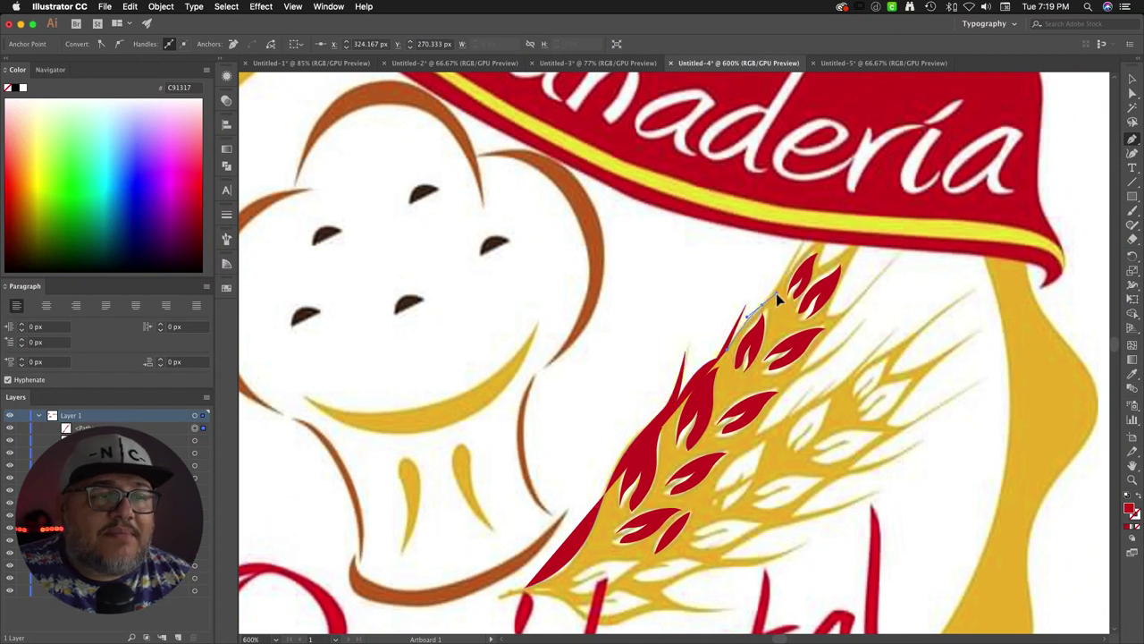
pyautogui.click(812, 219)
pyautogui.moveTo(812, 219); pyautogui.dragTo(861, 196)
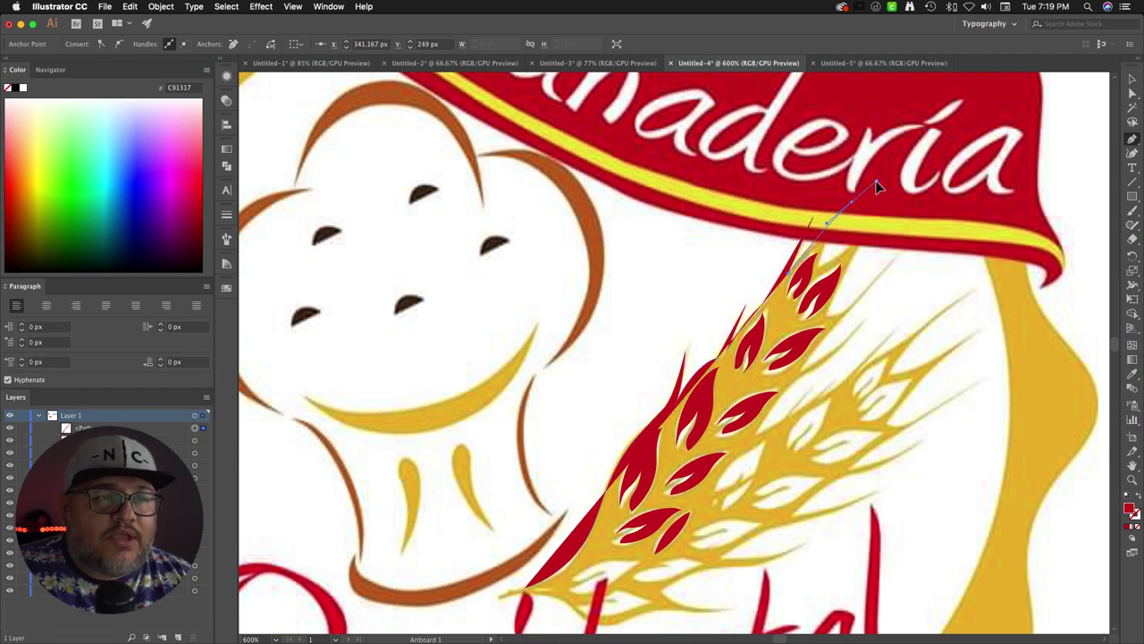
pyautogui.click(831, 235)
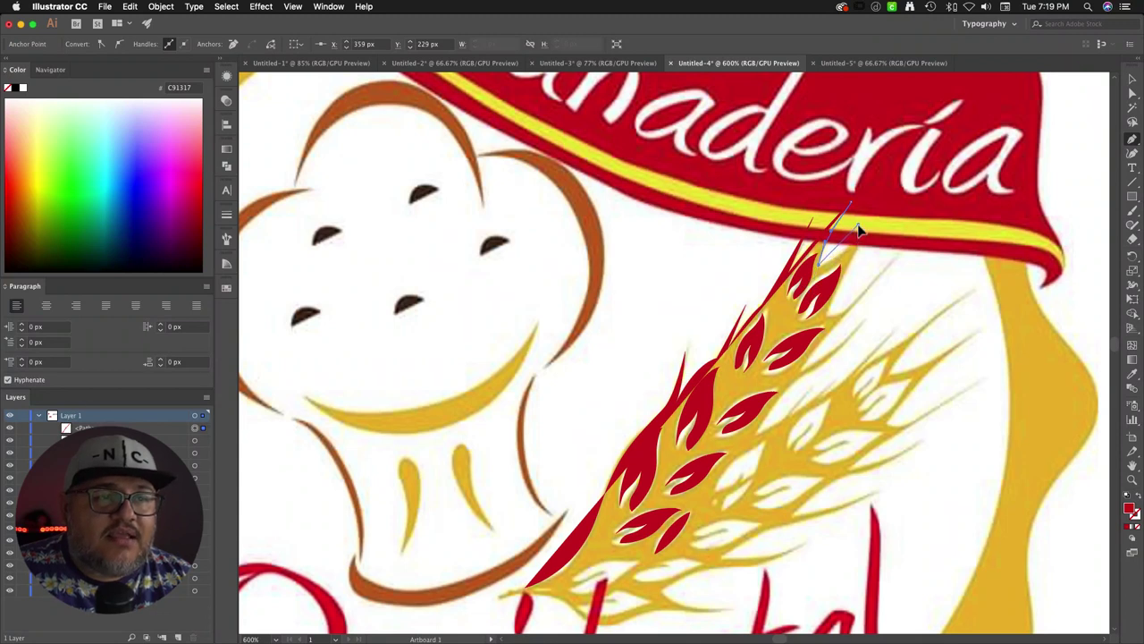
pyautogui.moveTo(855, 230); pyautogui.dragTo(879, 209)
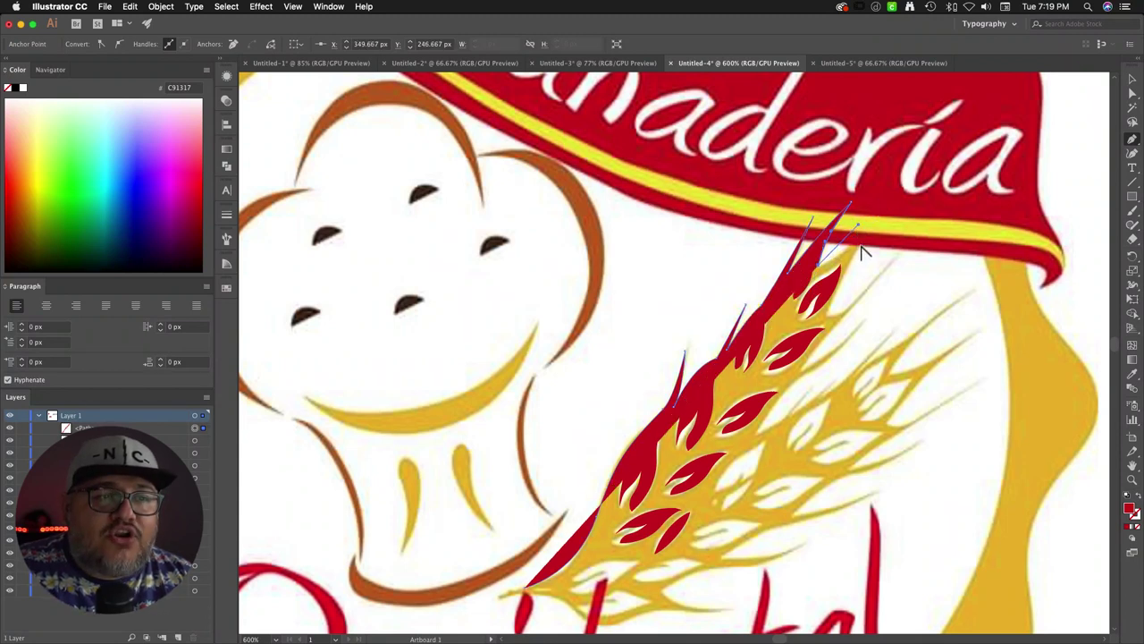
# Step: Trace the spiky awns from the top of the ear down its right side, reshaping the curve handles as needed
pyautogui.moveTo(857, 226)
pyautogui.mouseDown()
pyautogui.moveTo(864, 248)
pyautogui.moveTo(864, 225)
pyautogui.mouseUp()
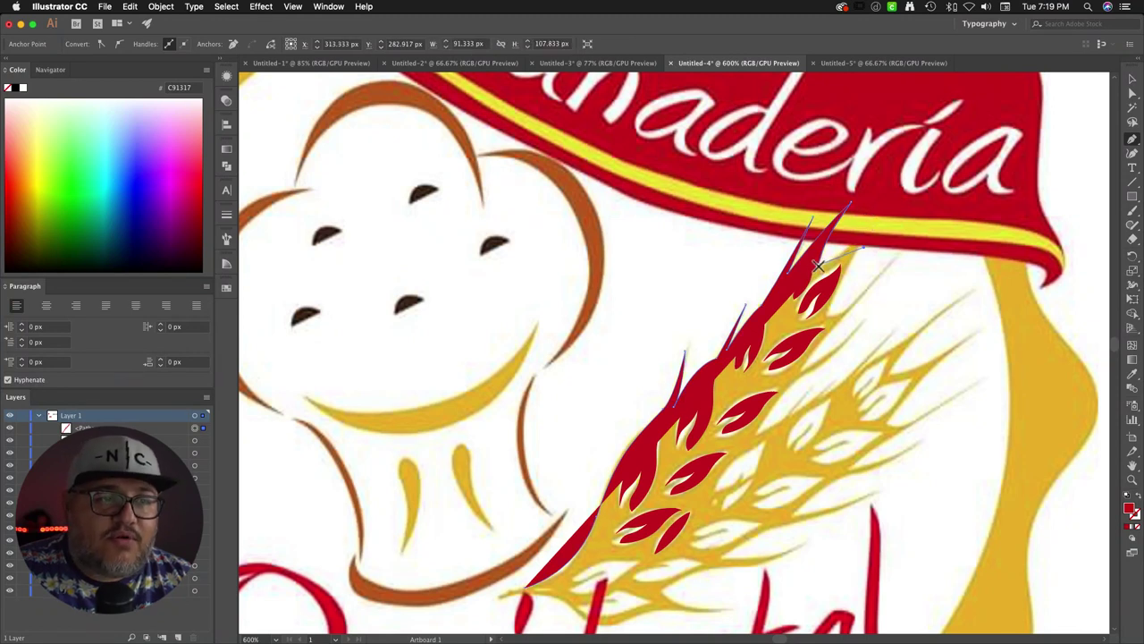
pyautogui.moveTo(818, 265); pyautogui.dragTo(863, 256)
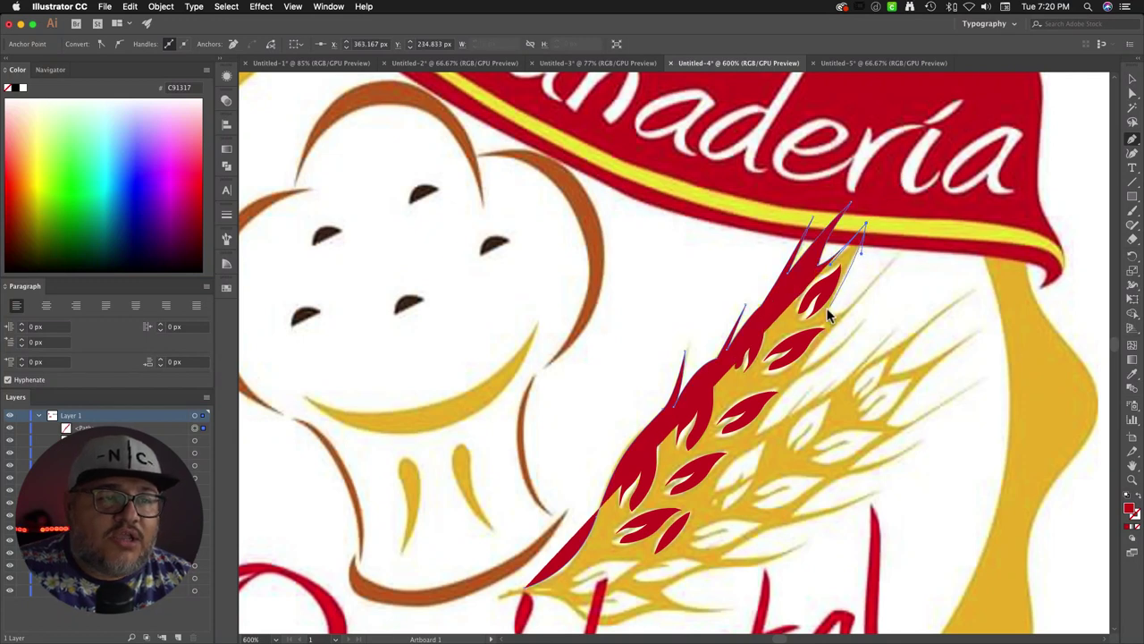
pyautogui.moveTo(826, 315); pyautogui.dragTo(818, 329)
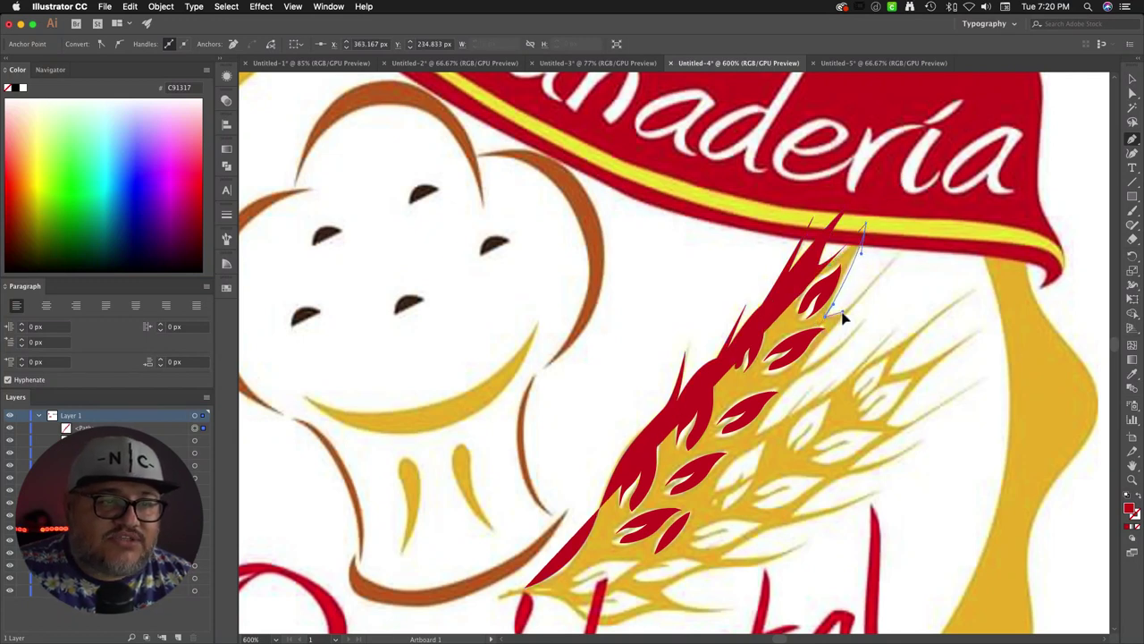
pyautogui.moveTo(877, 286); pyautogui.dragTo(938, 207)
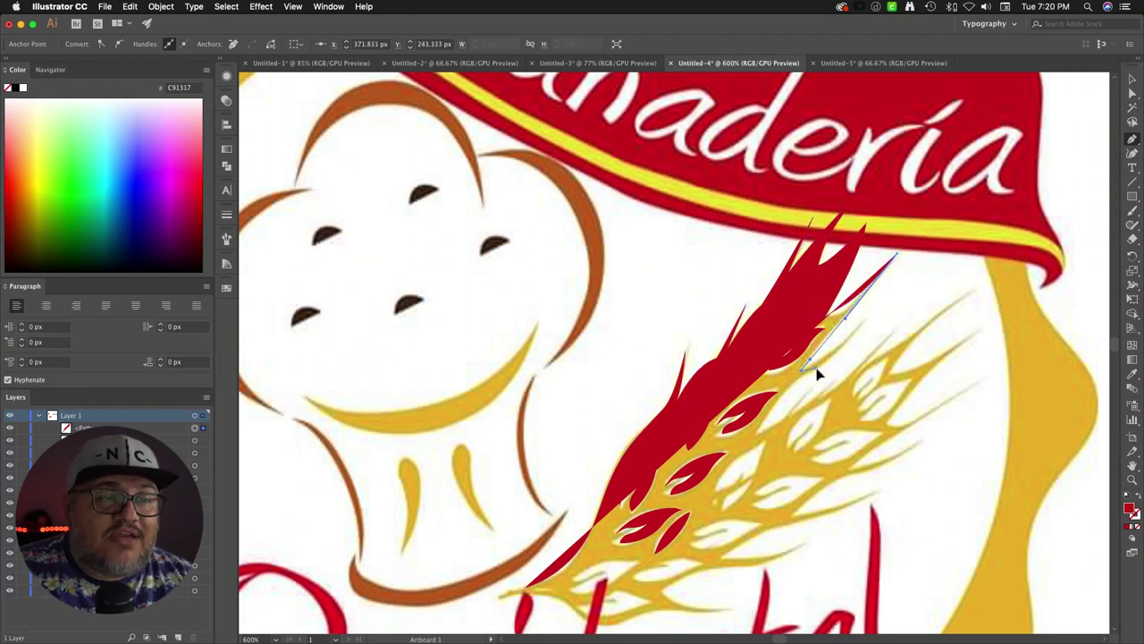
pyautogui.moveTo(804, 370); pyautogui.dragTo(838, 347)
pyautogui.moveTo(847, 343); pyautogui.dragTo(871, 311)
pyautogui.click(840, 351)
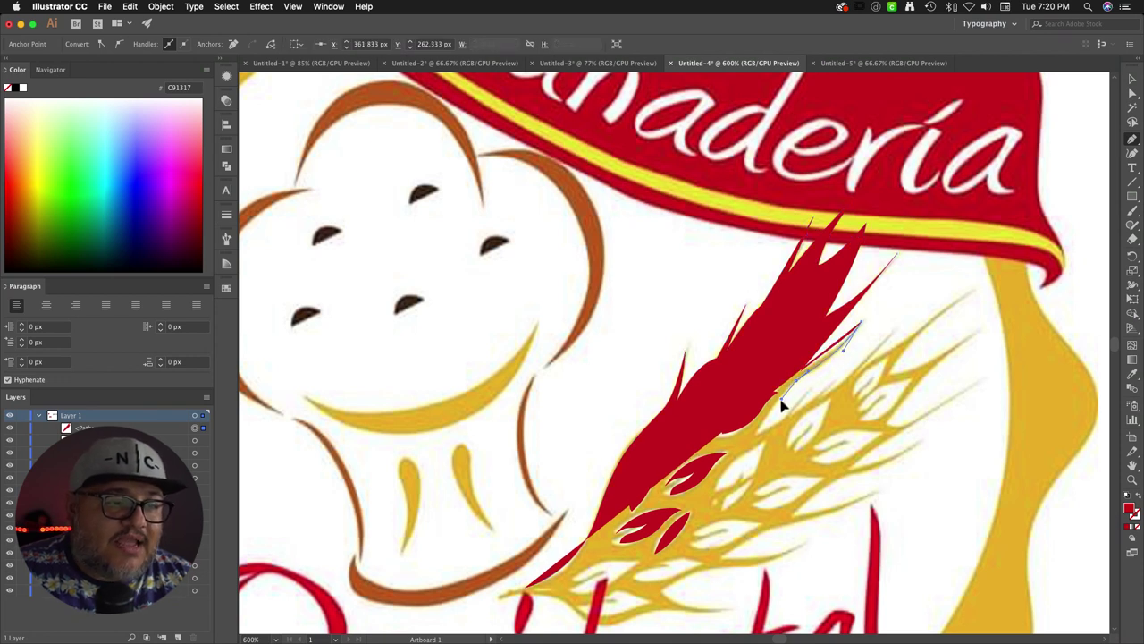
# Step: Trace the ear's lower right edge down to the stem and close the path, about 104 × 108 px overall
pyautogui.click(772, 430)
pyautogui.moveTo(756, 435); pyautogui.dragTo(735, 460)
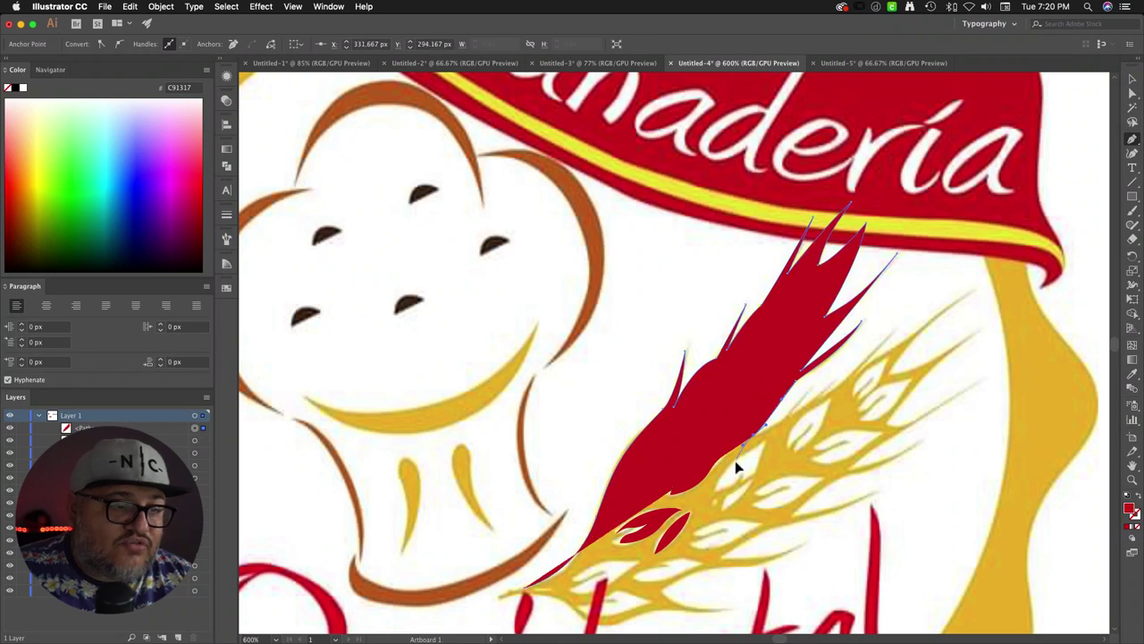
pyautogui.moveTo(696, 502); pyautogui.dragTo(470, 608)
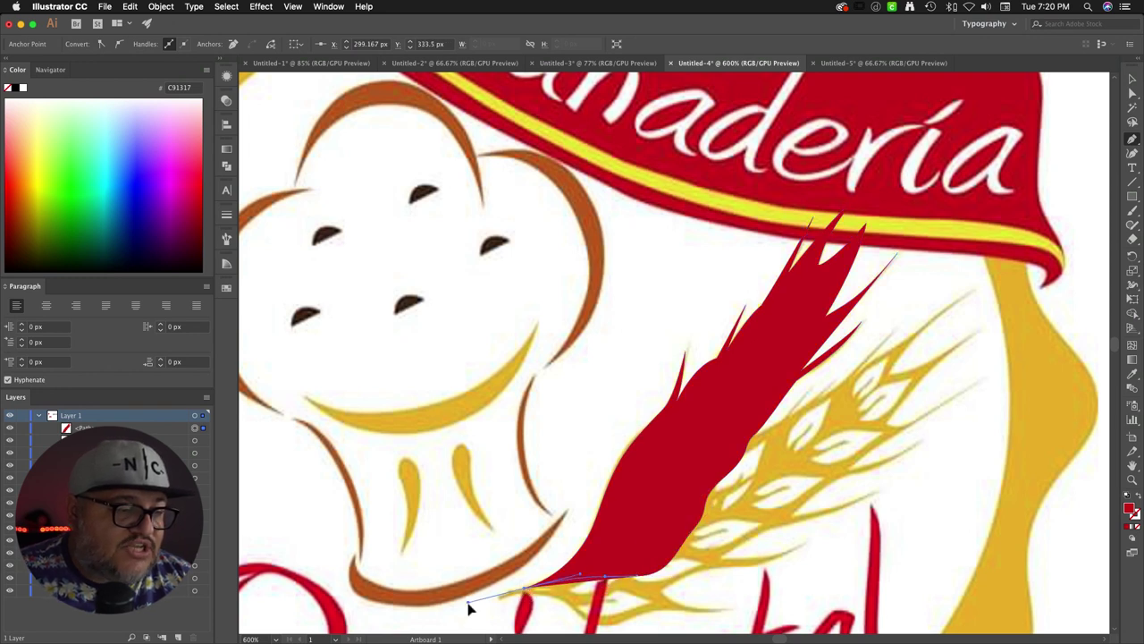
pyautogui.moveTo(599, 552); pyautogui.dragTo(626, 593)
pyautogui.click(597, 577)
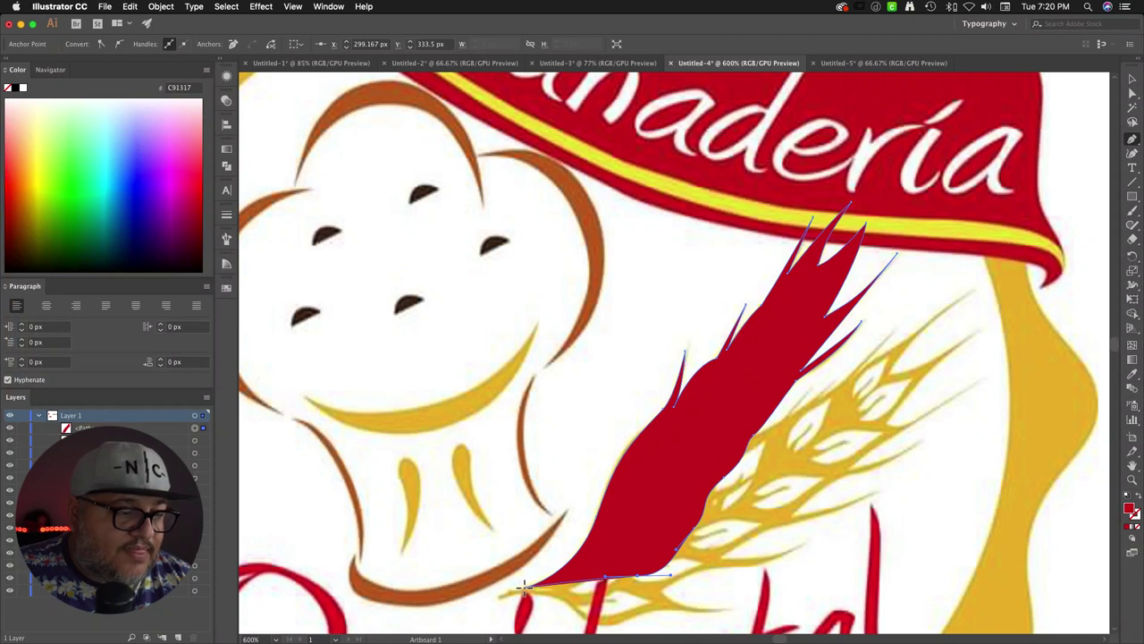
pyautogui.moveTo(525, 588)
pyautogui.mouseDown()
pyautogui.moveTo(468, 608)
pyautogui.moveTo(677, 546)
pyautogui.moveTo(577, 559)
pyautogui.moveTo(532, 577)
pyautogui.moveTo(527, 592)
pyautogui.mouseUp()
pyautogui.click(659, 547)
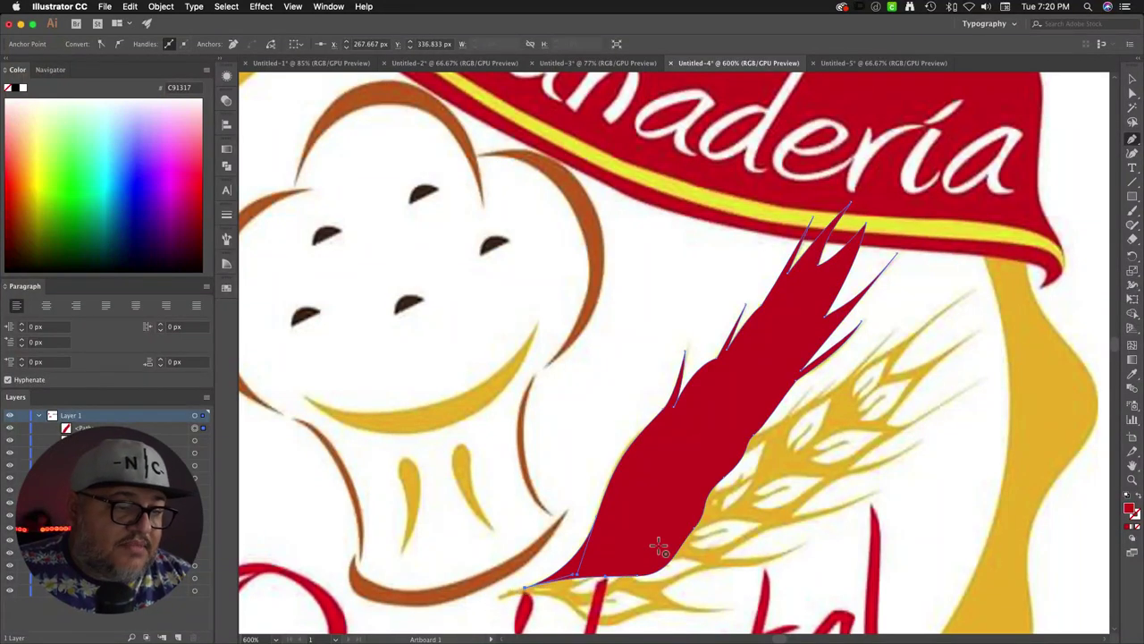
# Step: Fill the closed ear outline with the gold sampled from the badge border using the Eyedropper
pyautogui.click(1129, 81)
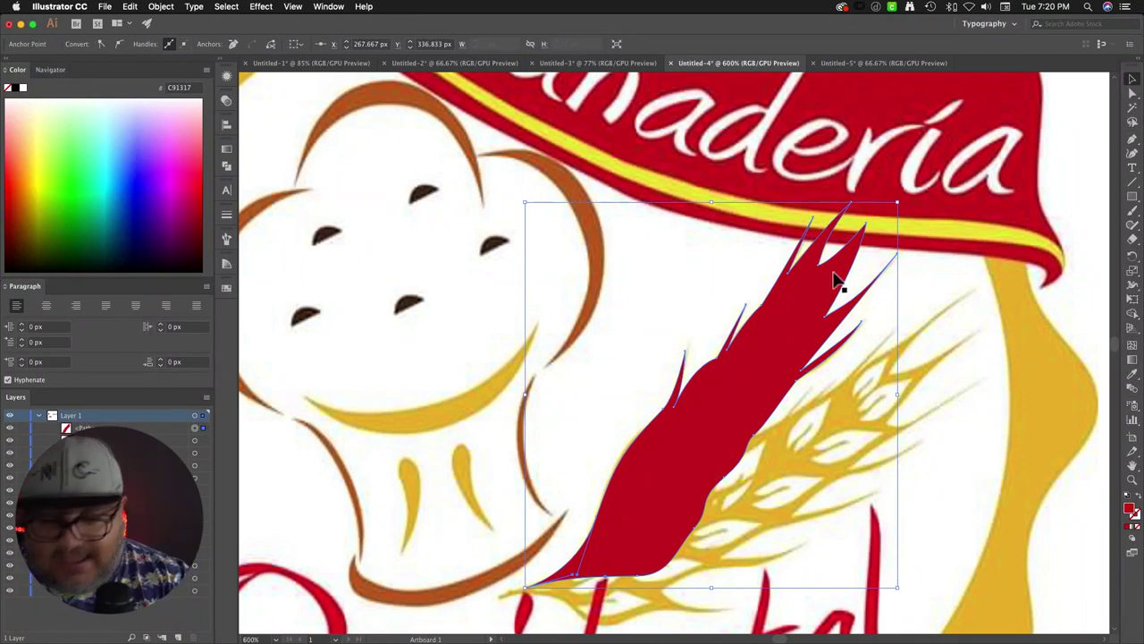
pyautogui.press('i')
pyautogui.click(1009, 298)
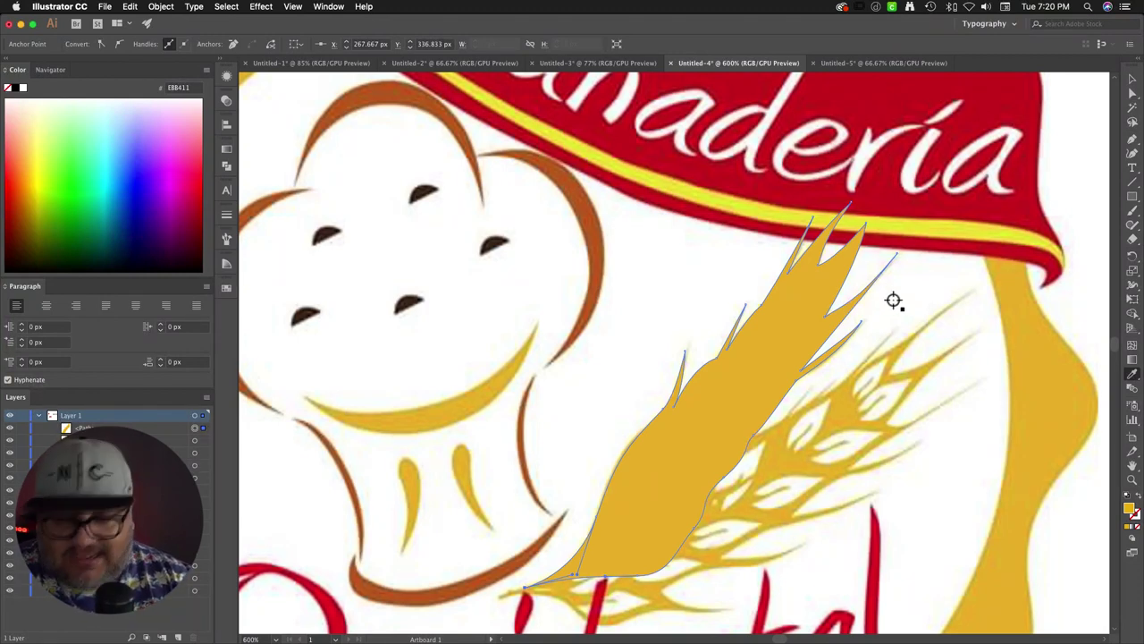
pyautogui.press('v')
# Step: Move the reference logo image up and left, away from the traced wheat ear and partly off the artboard
pyautogui.press('super+minus')
pyautogui.press('super+minus')
pyautogui.press('super+minus')
pyautogui.press('super+minus')
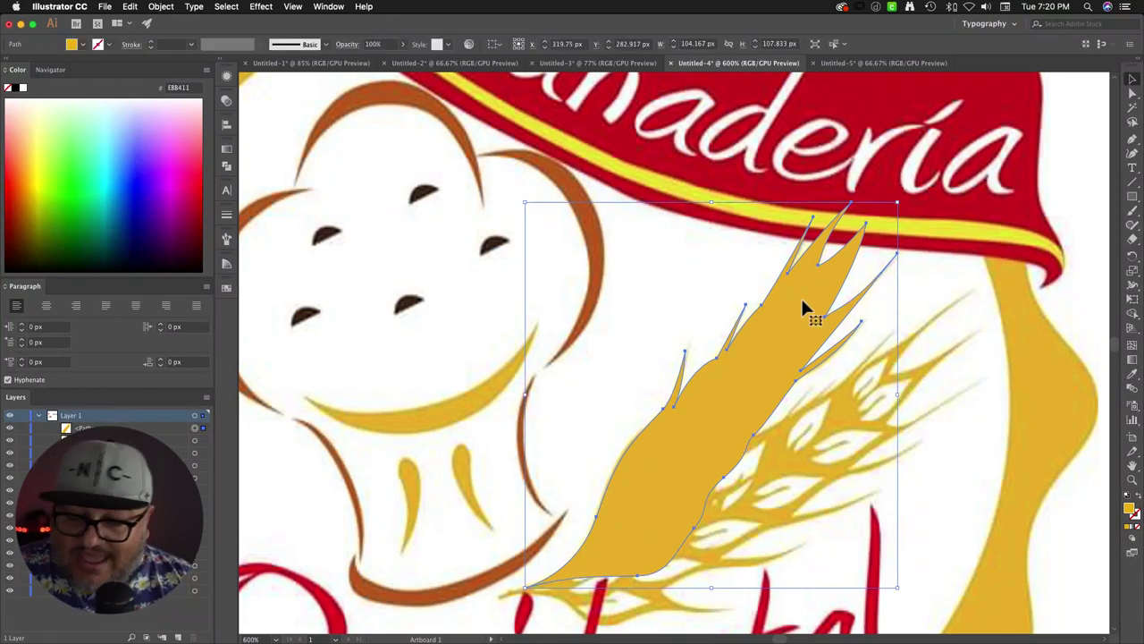
pyautogui.press('super+equal')
pyautogui.press('super+equal')
pyautogui.press('super+equal')
pyautogui.press('super+equal')
pyautogui.press('super+equal')
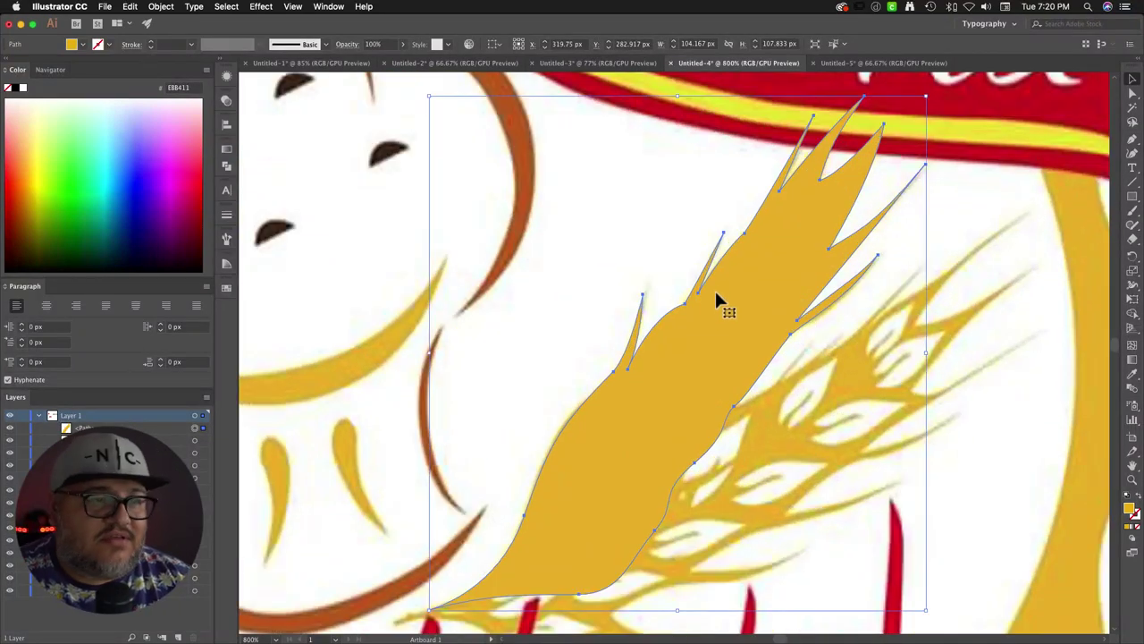
pyautogui.press('super+minus')
pyautogui.press('super+minus')
pyautogui.press('super+minus')
pyautogui.press('super+minus')
pyautogui.press('super+minus')
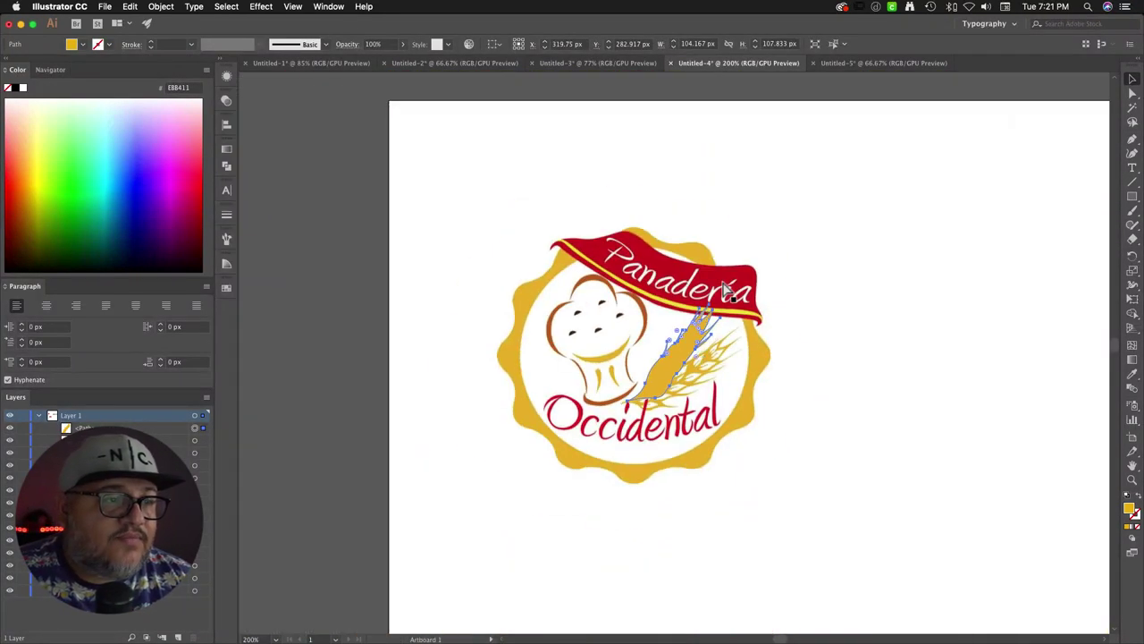
pyautogui.press('super+equal')
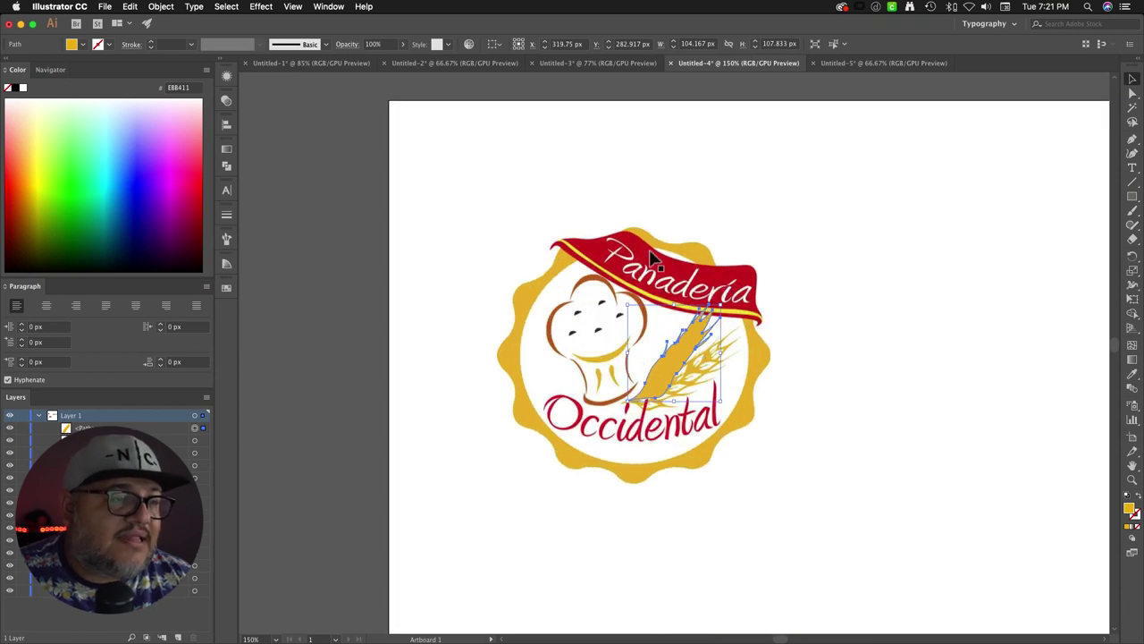
pyautogui.moveTo(577, 227); pyautogui.dragTo(429, 158)
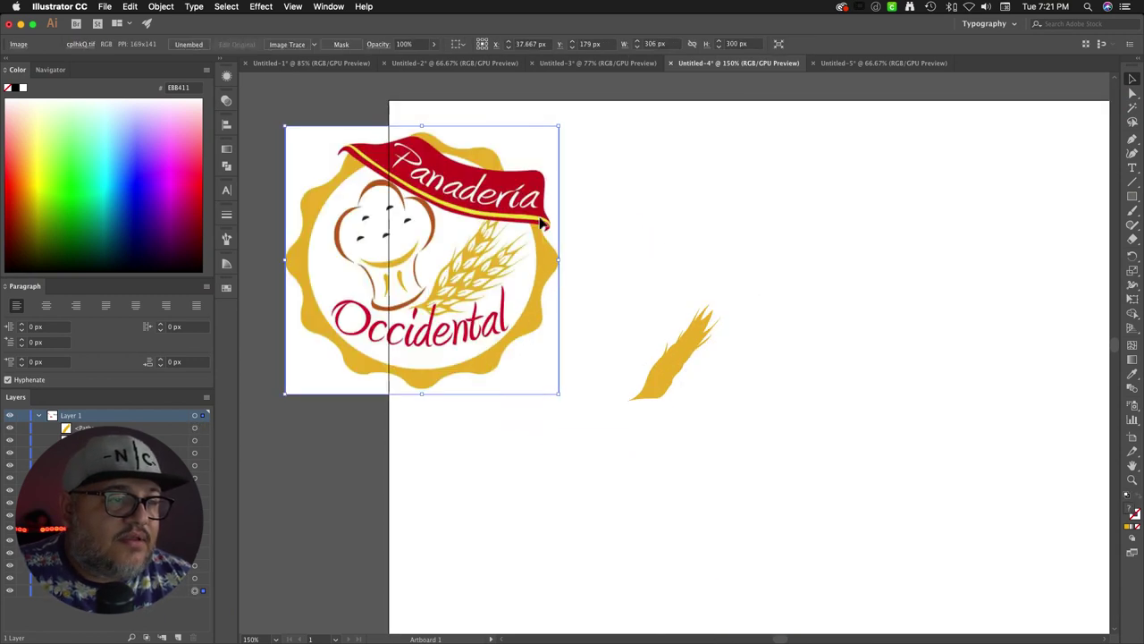
pyautogui.click(661, 235)
# Step: Send the gold ear outline to the back, behind the red grains
pyautogui.click(686, 351)
pyautogui.rightClick(689, 352)
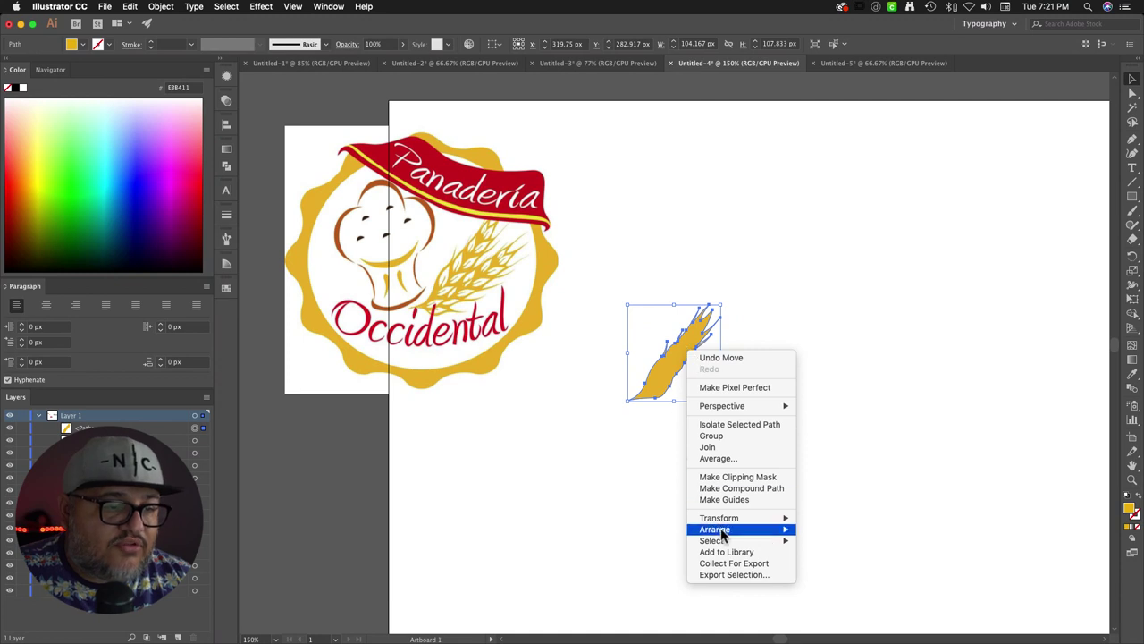
pyautogui.moveTo(745, 534)
pyautogui.click(852, 563)
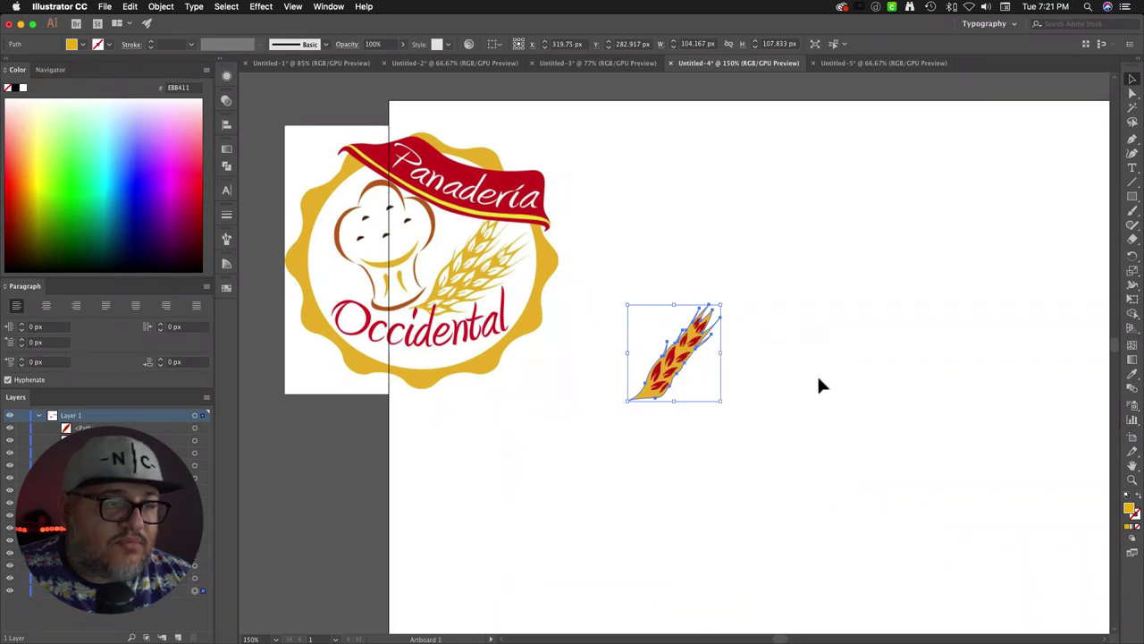
# Step: Select the gold ear together with all its red grains and group them
pyautogui.click(796, 344)
pyautogui.moveTo(621, 299); pyautogui.dragTo(761, 468)
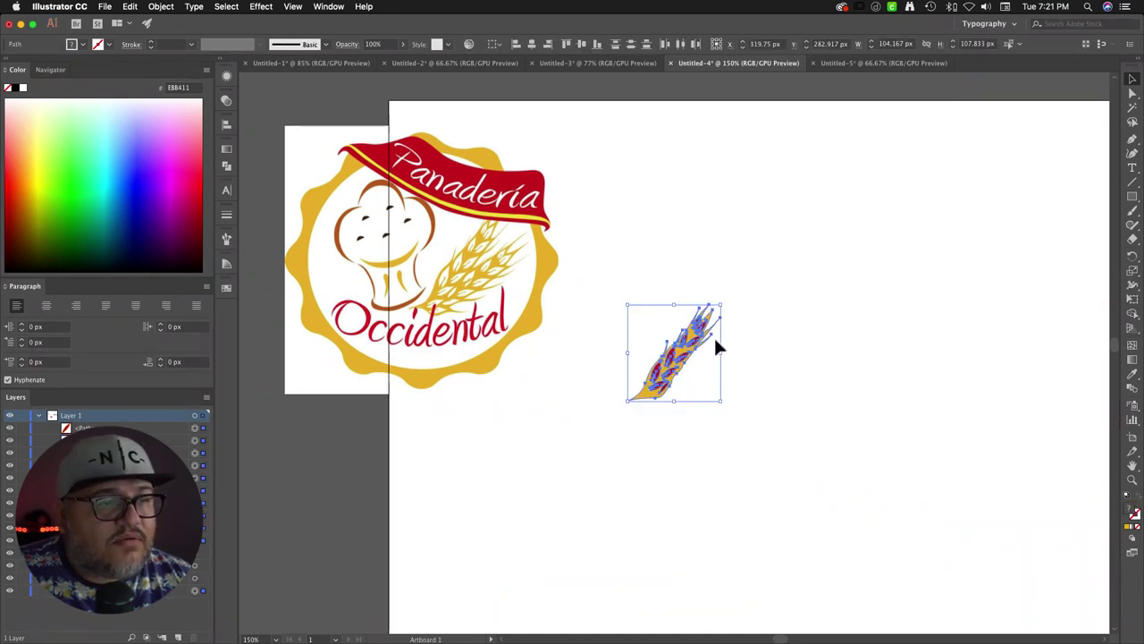
pyautogui.press('super+g')
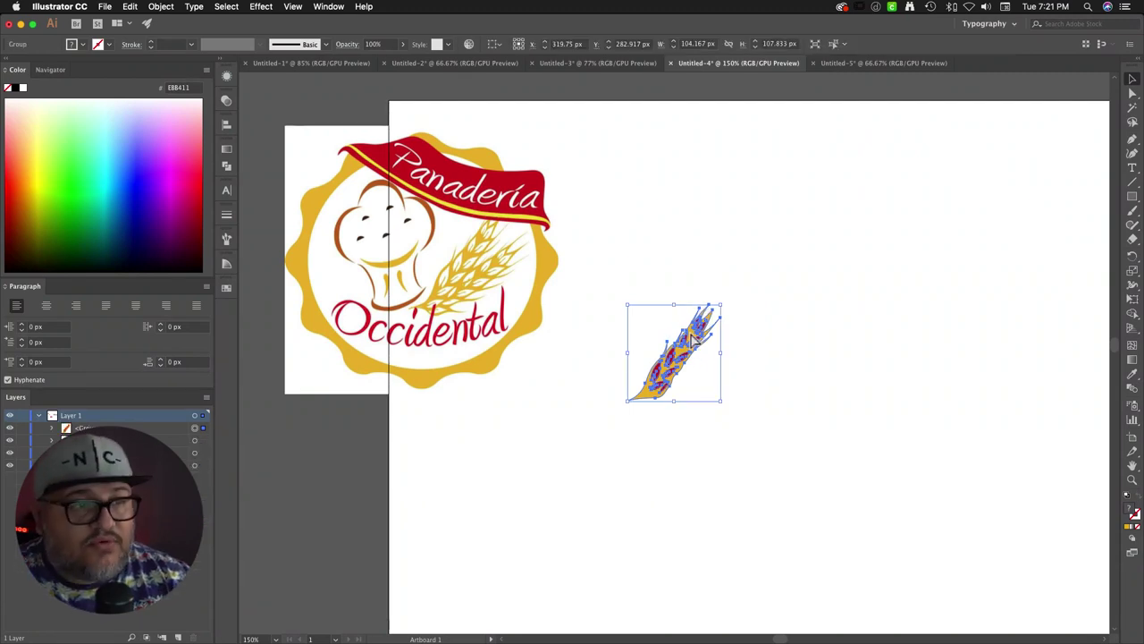
# Step: Enlarge the wheat ear group to about 241 by 149 px, tilt it up to the right and overlap it on the ribbon's top edge
pyautogui.moveTo(695, 351); pyautogui.dragTo(784, 301)
pyautogui.moveTo(777, 237); pyautogui.dragTo(897, 247)
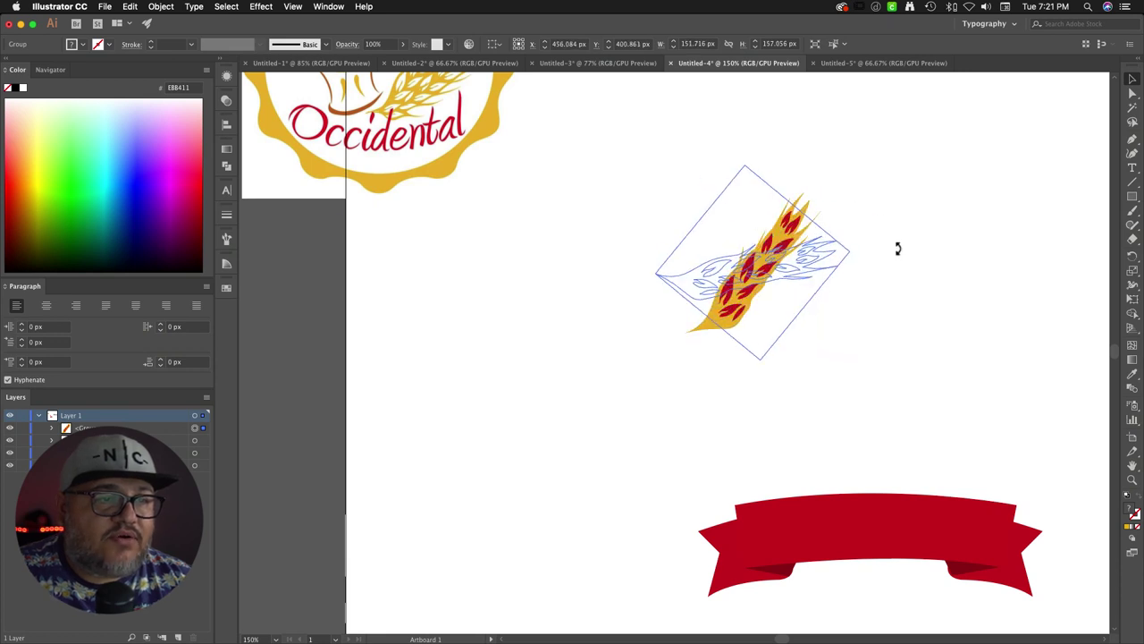
pyautogui.moveTo(764, 286); pyautogui.dragTo(896, 474)
pyautogui.moveTo(956, 417); pyautogui.dragTo(1009, 383)
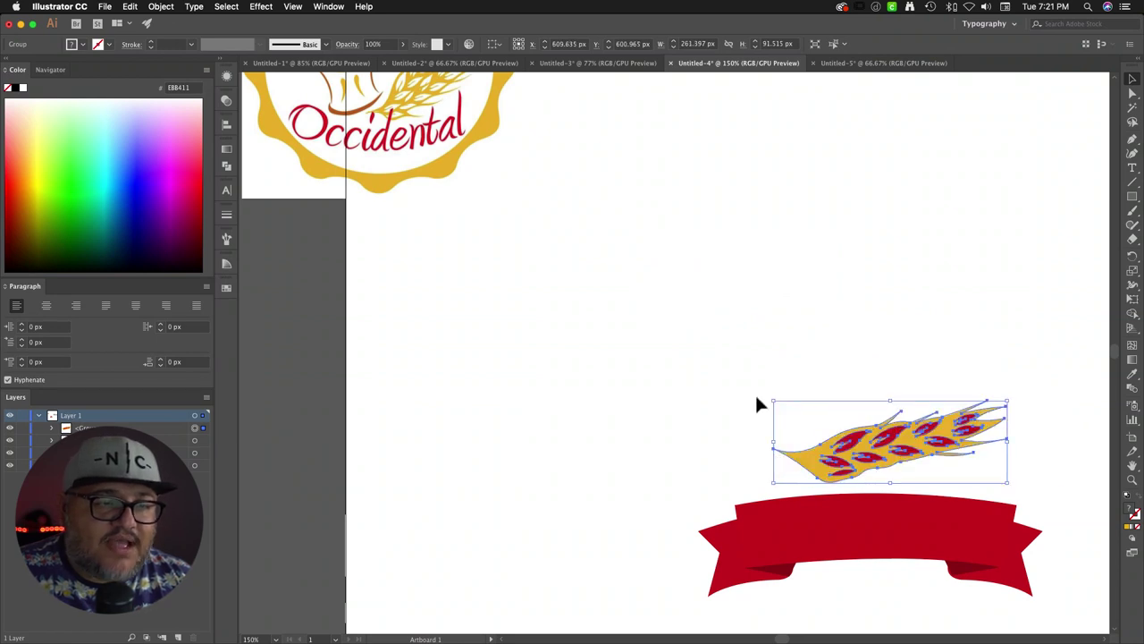
pyautogui.moveTo(770, 397); pyautogui.dragTo(781, 441)
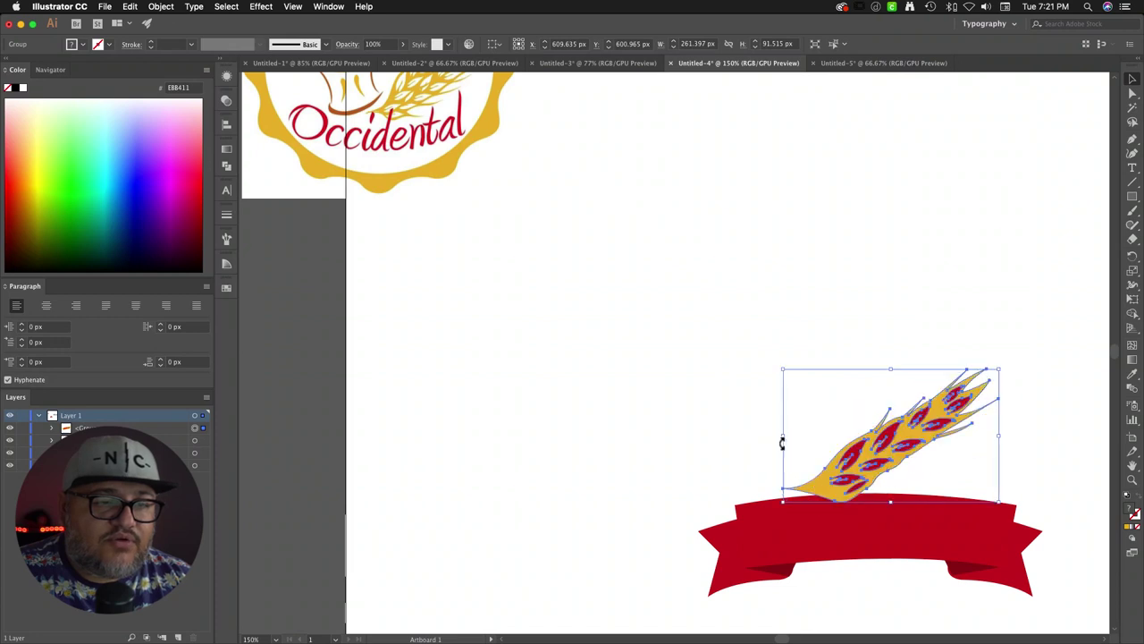
pyautogui.moveTo(876, 472); pyautogui.dragTo(881, 472)
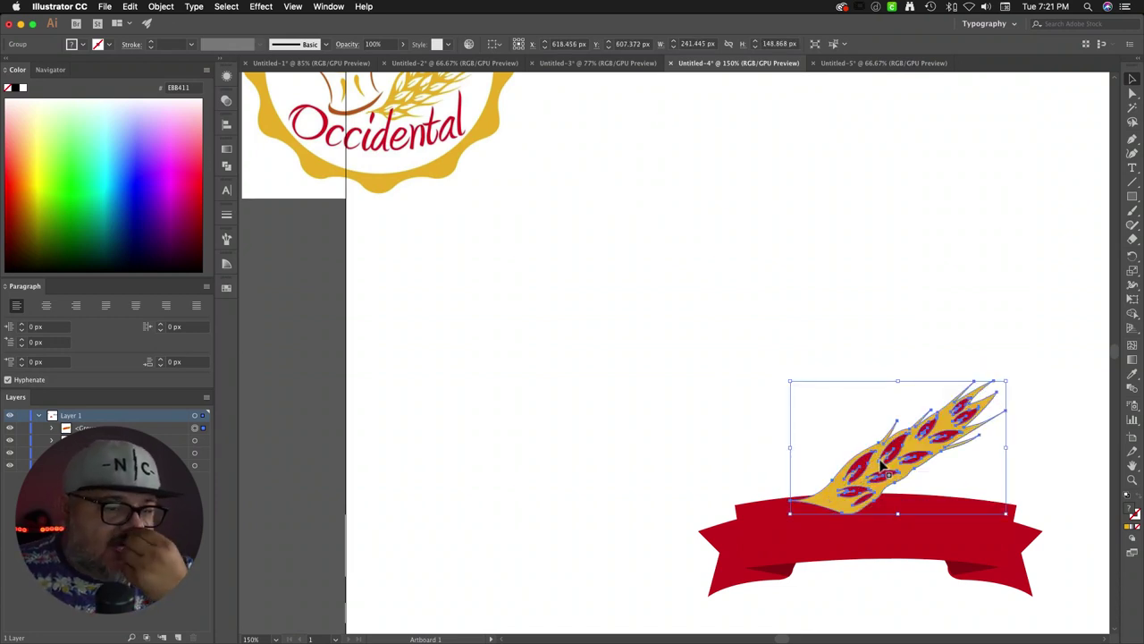
# Step: Bring the red ribbon group to the front so it covers the base of the wheat ear
pyautogui.click(846, 550)
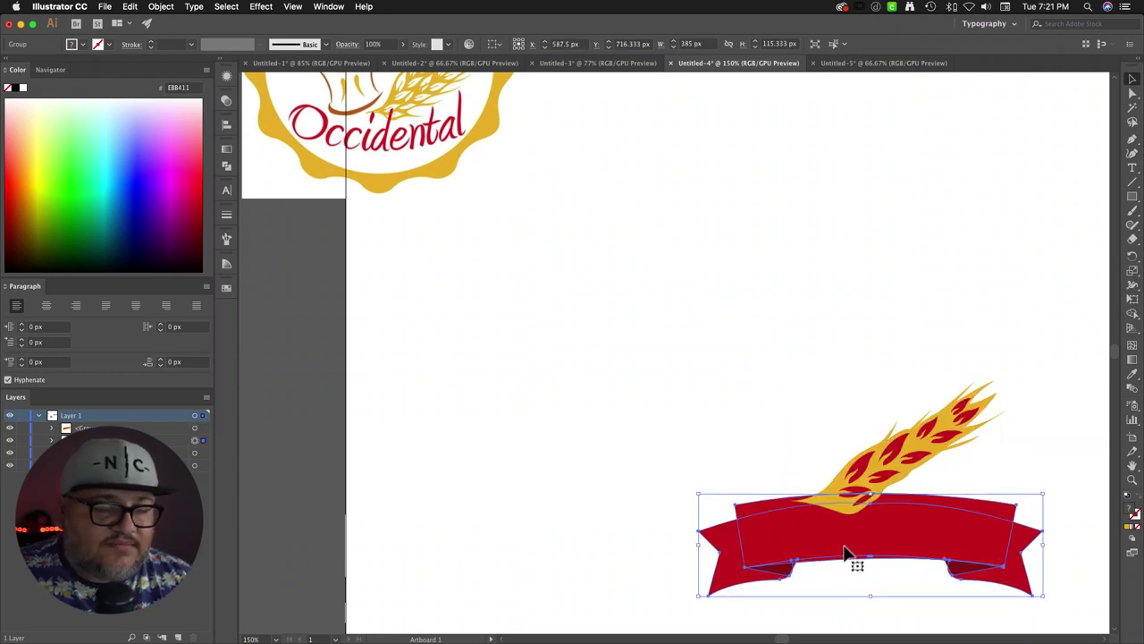
pyautogui.rightClick(844, 549)
pyautogui.moveTo(885, 588)
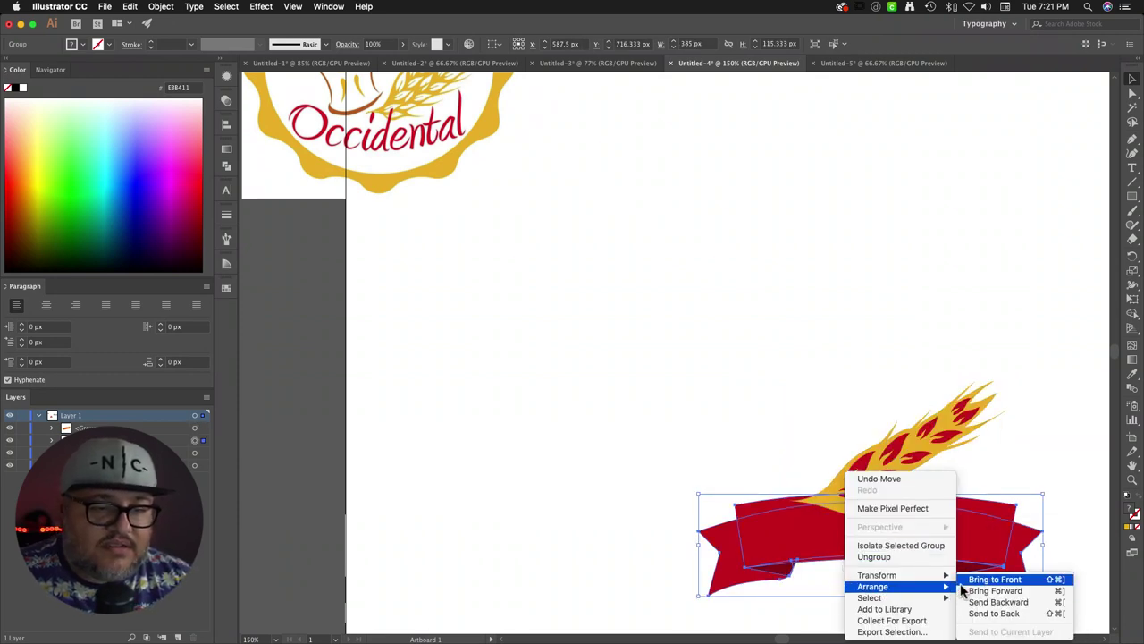
pyautogui.click(974, 579)
pyautogui.click(989, 459)
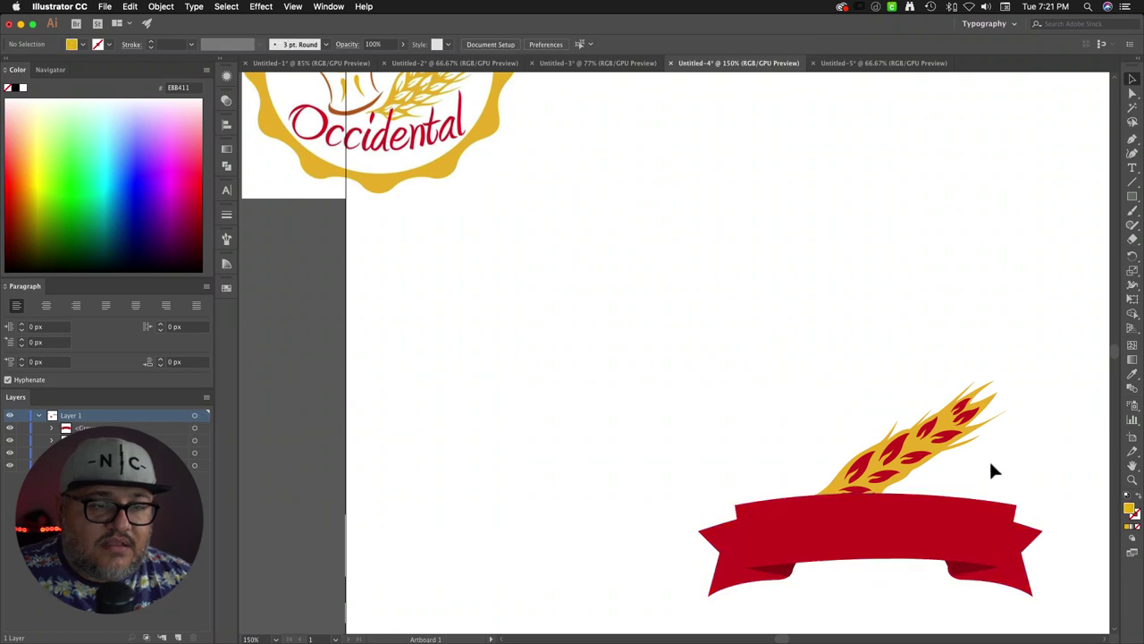
# Step: Duplicate the wheat ear, rotate the copy to lean left and place it crossing the original behind the ribbon
pyautogui.click(921, 463)
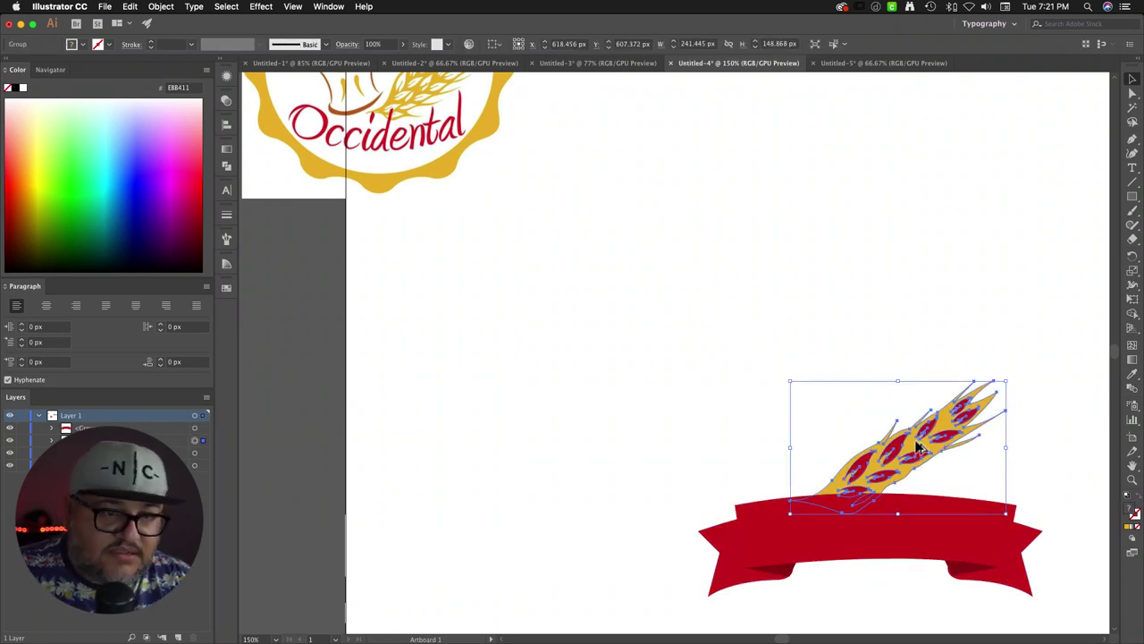
pyautogui.moveTo(921, 447); pyautogui.dragTo(873, 376)
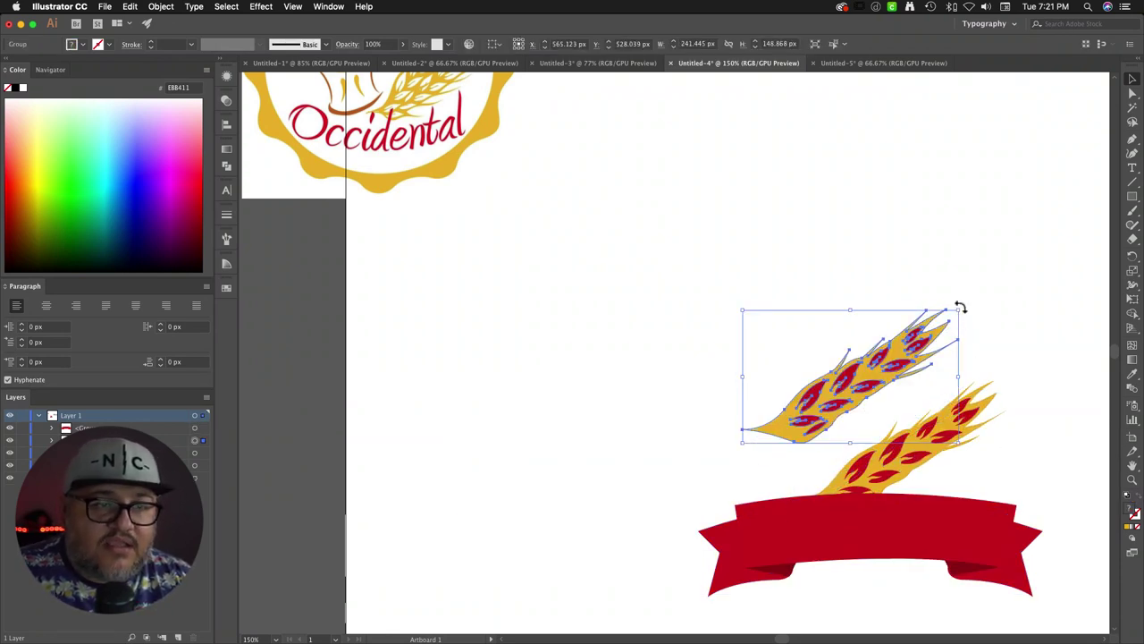
pyautogui.moveTo(960, 307); pyautogui.dragTo(740, 272)
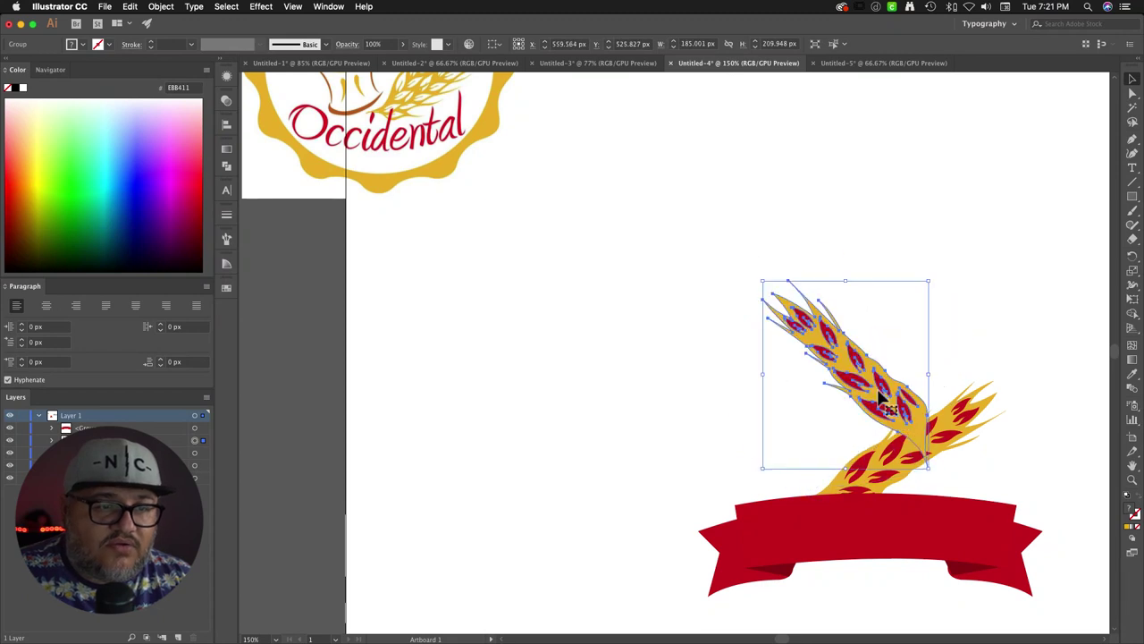
pyautogui.moveTo(881, 396); pyautogui.dragTo(913, 471)
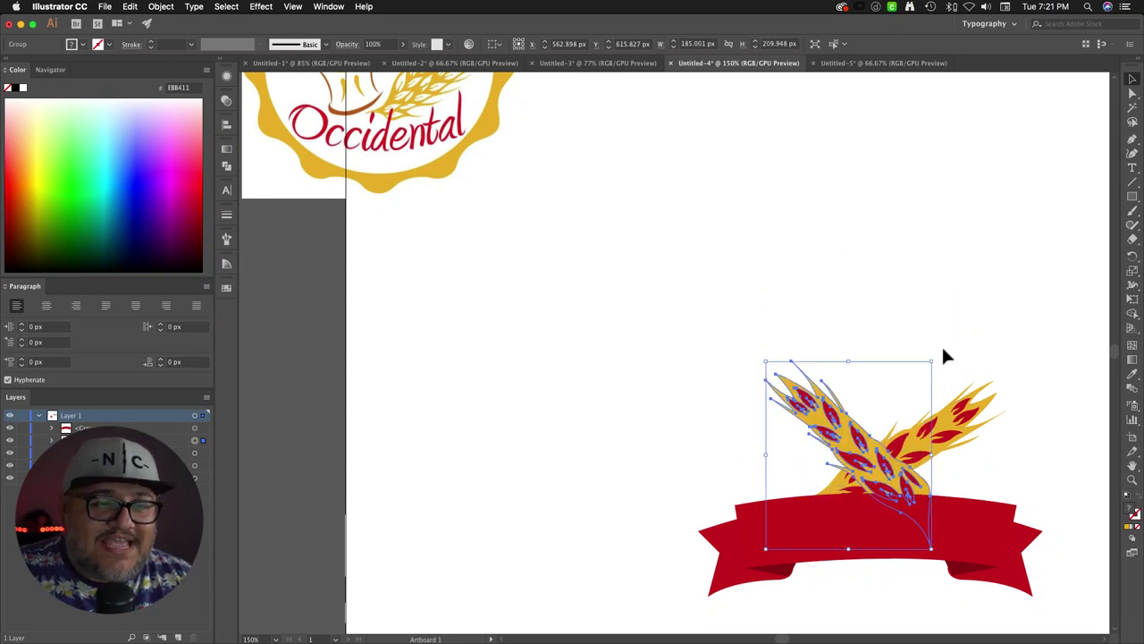
pyautogui.moveTo(935, 355); pyautogui.dragTo(961, 400)
pyautogui.moveTo(911, 468); pyautogui.dragTo(910, 486)
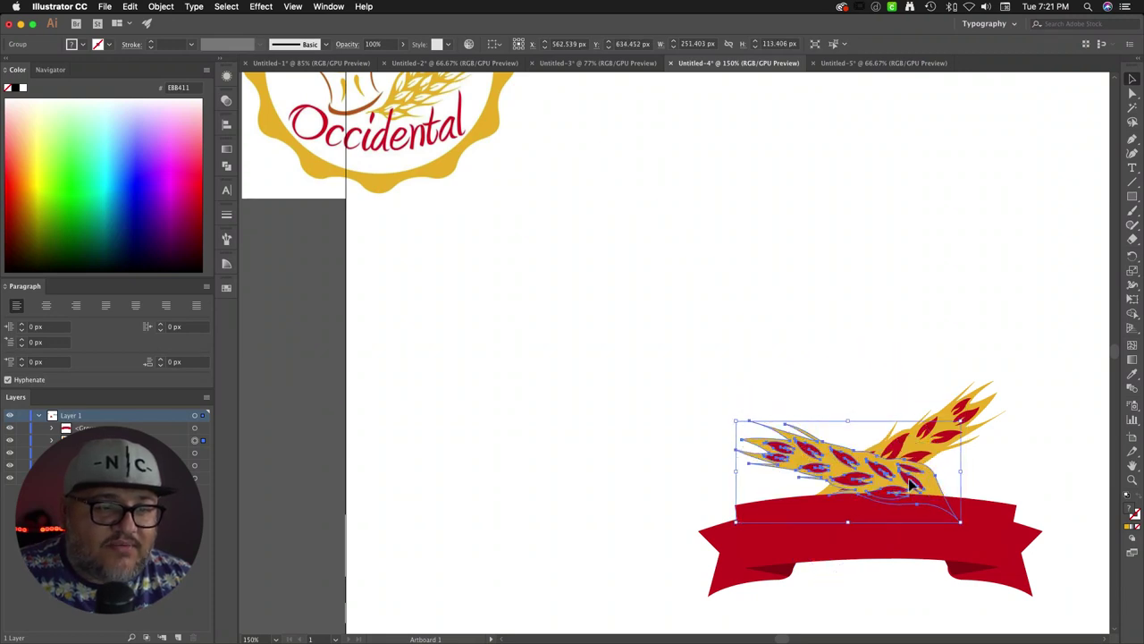
# Step: Rotate the right-leaning wheat ear to a flatter angle and lower it behind the ribbon
pyautogui.click(973, 420)
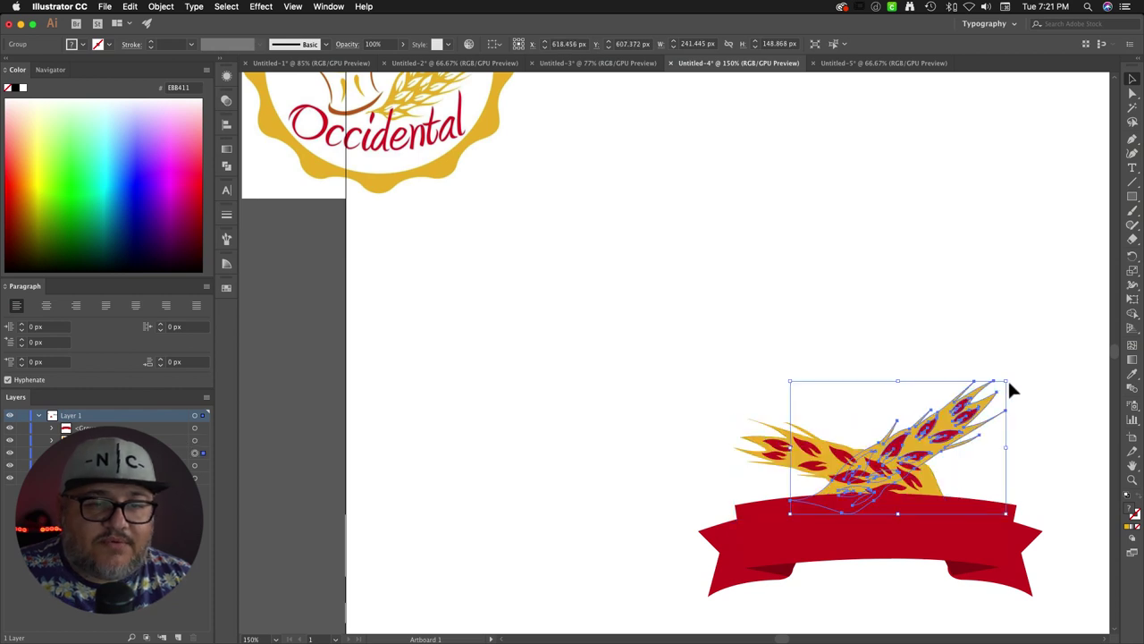
pyautogui.moveTo(1011, 378); pyautogui.dragTo(1001, 411)
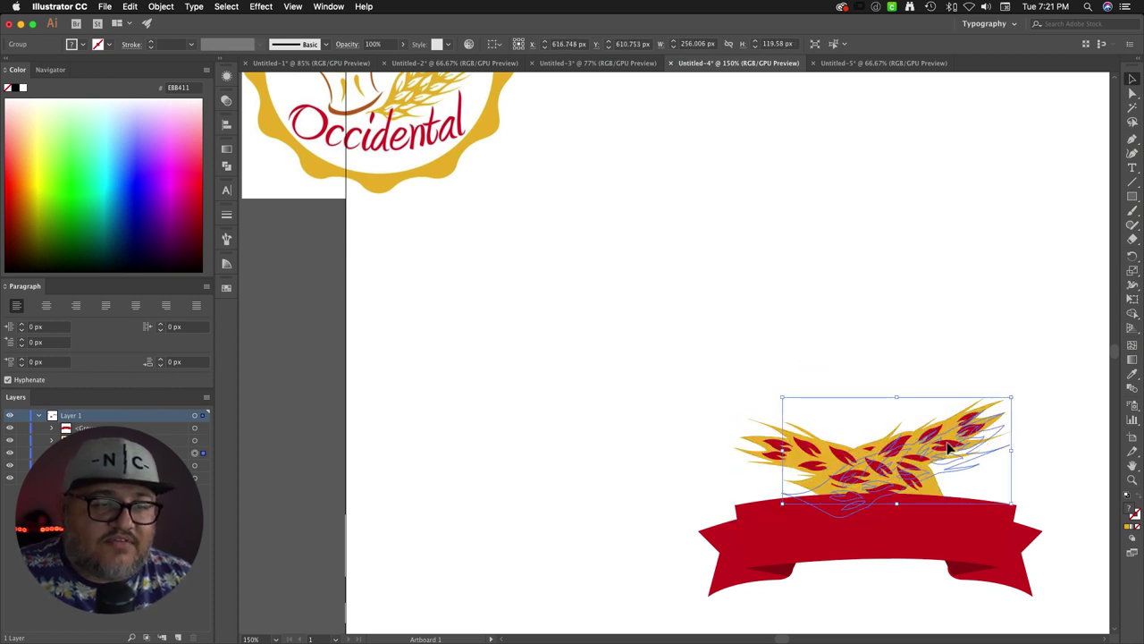
pyautogui.moveTo(949, 449); pyautogui.dragTo(949, 464)
pyautogui.moveTo(1020, 415); pyautogui.dragTo(1016, 416)
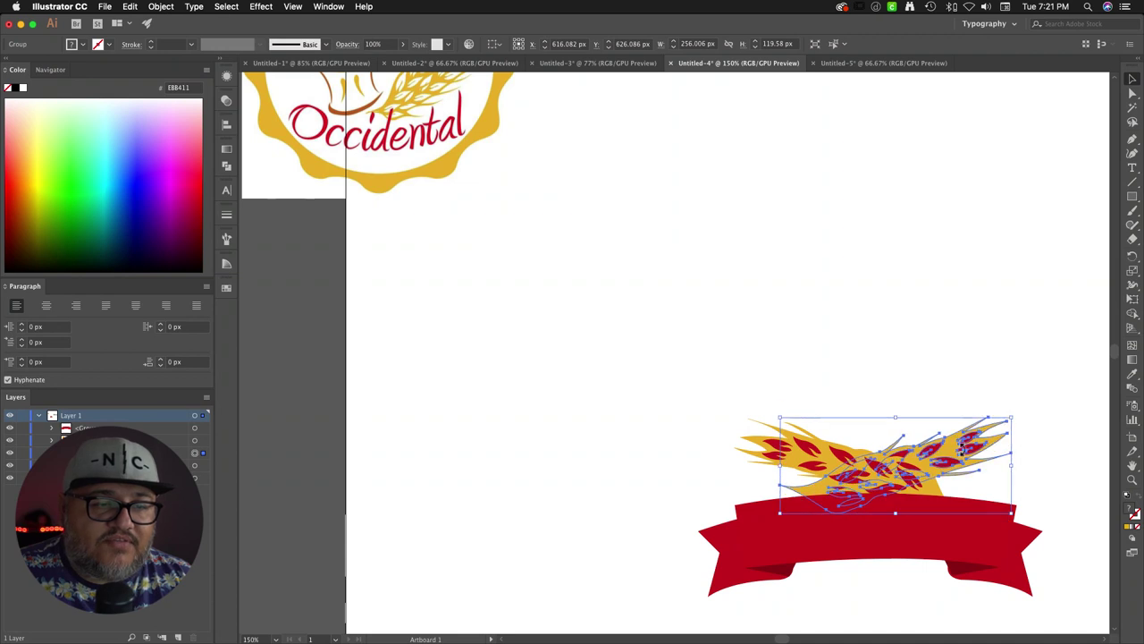
# Step: Bring the left-leaning wheat ear to the front and lay it over the ribbon and the other ear
pyautogui.moveTo(832, 439); pyautogui.dragTo(757, 327)
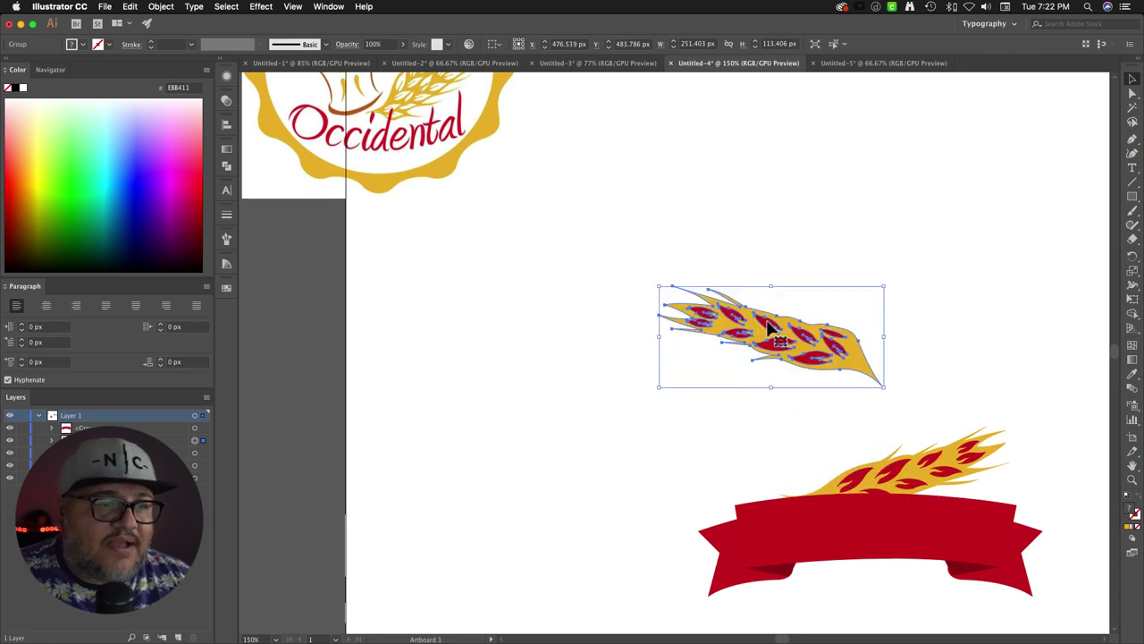
pyautogui.rightClick(771, 329)
pyautogui.moveTo(798, 439)
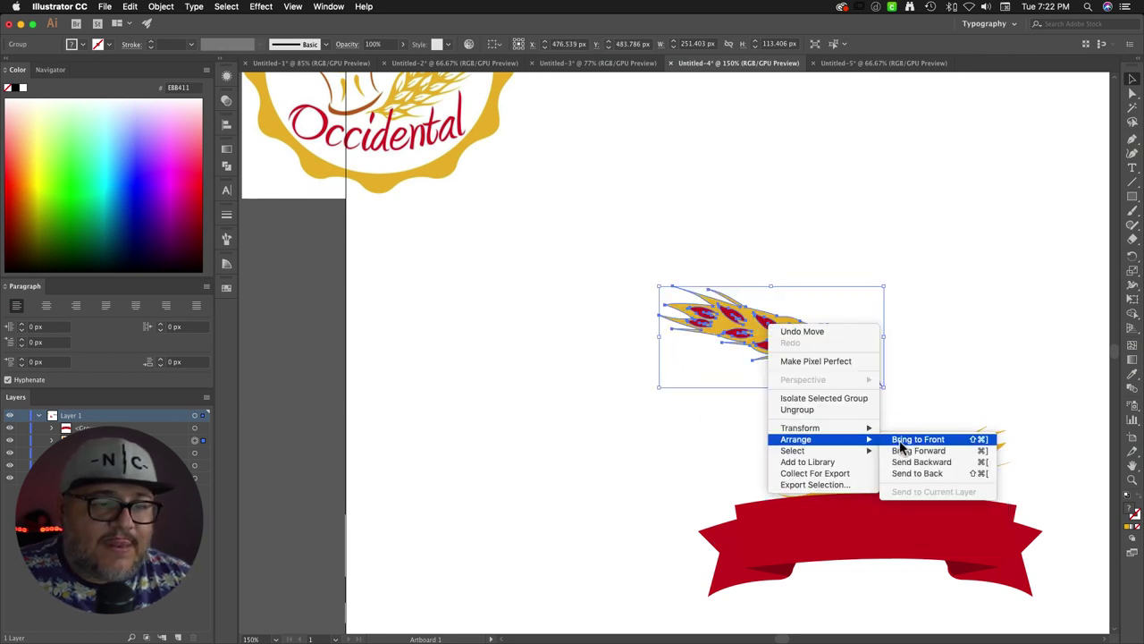
pyautogui.click(900, 440)
pyautogui.moveTo(801, 361); pyautogui.dragTo(881, 492)
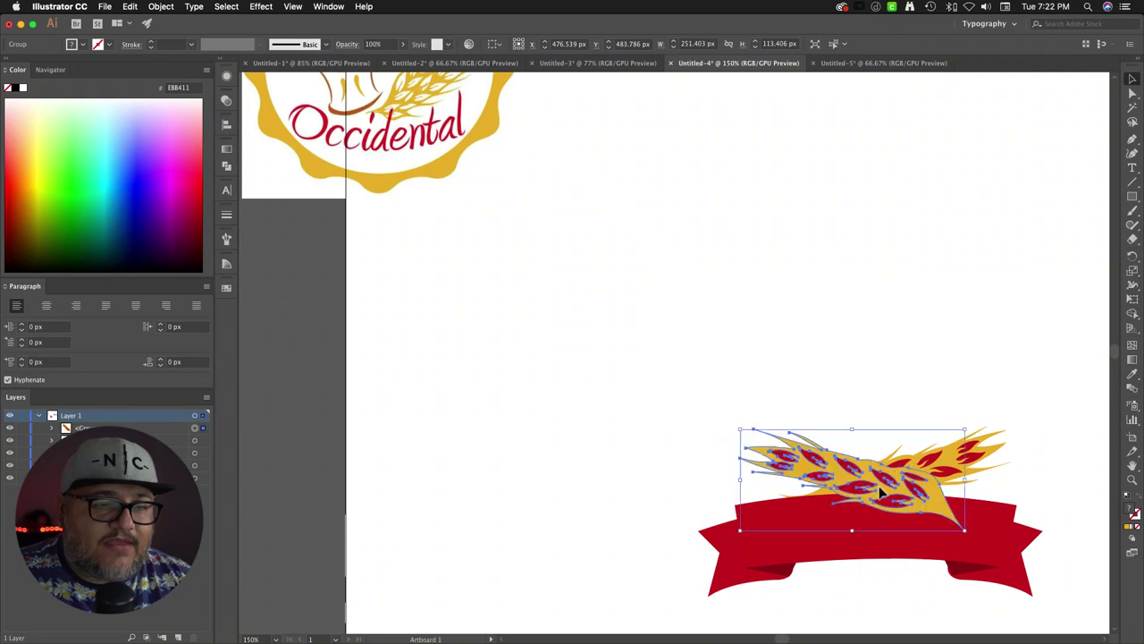
pyautogui.click(988, 404)
# Step: Set the left-leaning ear aside on the empty artboard and lay the other ear horizontally just above the ribbon
pyautogui.click(950, 468)
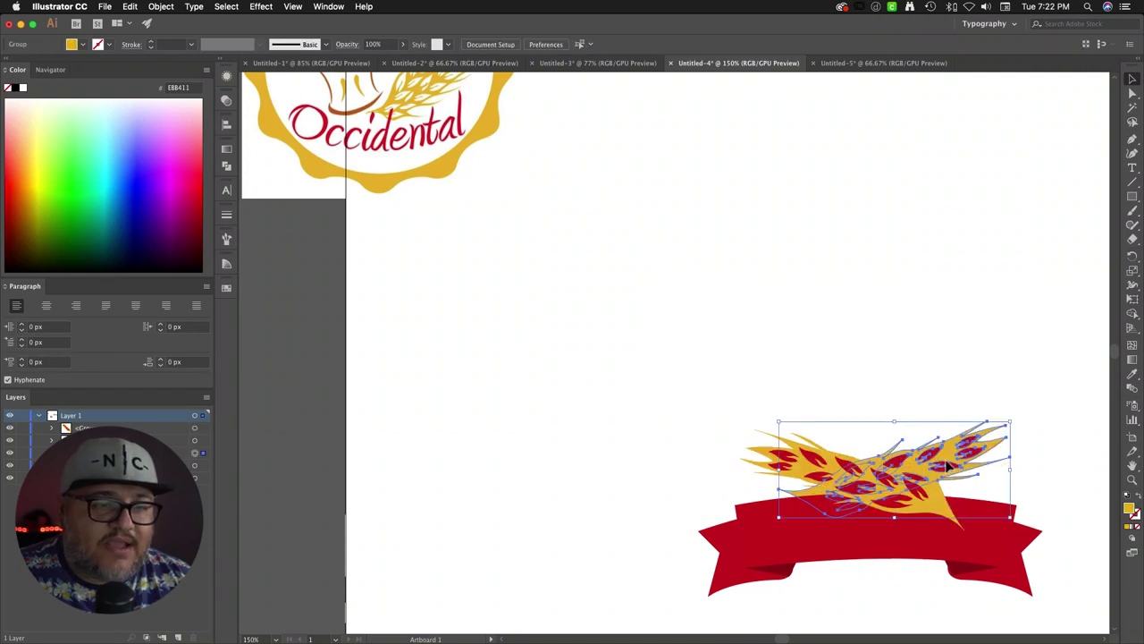
pyautogui.moveTo(941, 468); pyautogui.dragTo(884, 331)
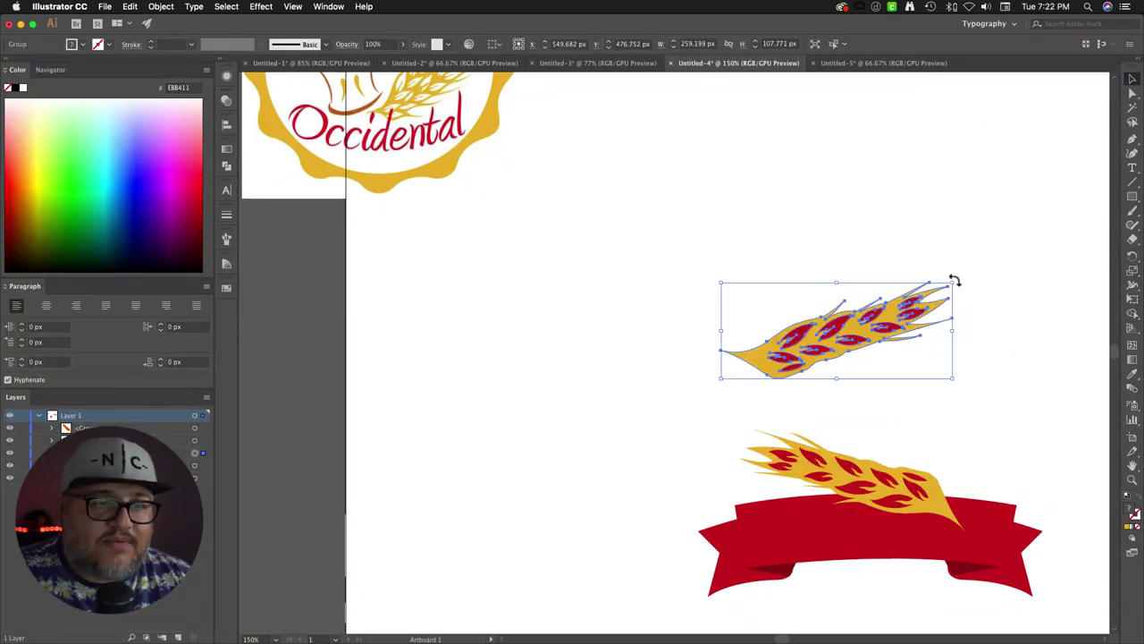
pyautogui.moveTo(955, 280); pyautogui.dragTo(972, 308)
pyautogui.moveTo(864, 338); pyautogui.dragTo(865, 362)
pyautogui.moveTo(858, 465); pyautogui.dragTo(596, 248)
pyautogui.moveTo(845, 371); pyautogui.dragTo(862, 461)
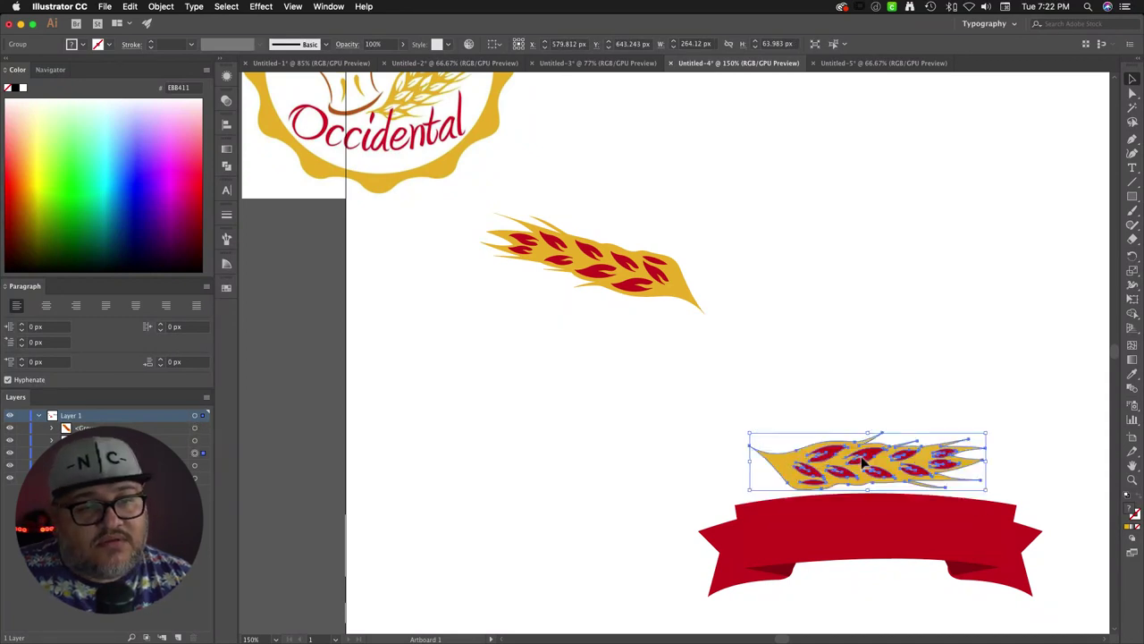
# Step: Rotate the horizontal wheat ear upright and place it behind the middle of the ribbon
pyautogui.moveTo(991, 431); pyautogui.dragTo(822, 361)
pyautogui.moveTo(865, 414); pyautogui.dragTo(859, 459)
pyautogui.moveTo(935, 459); pyautogui.dragTo(902, 331)
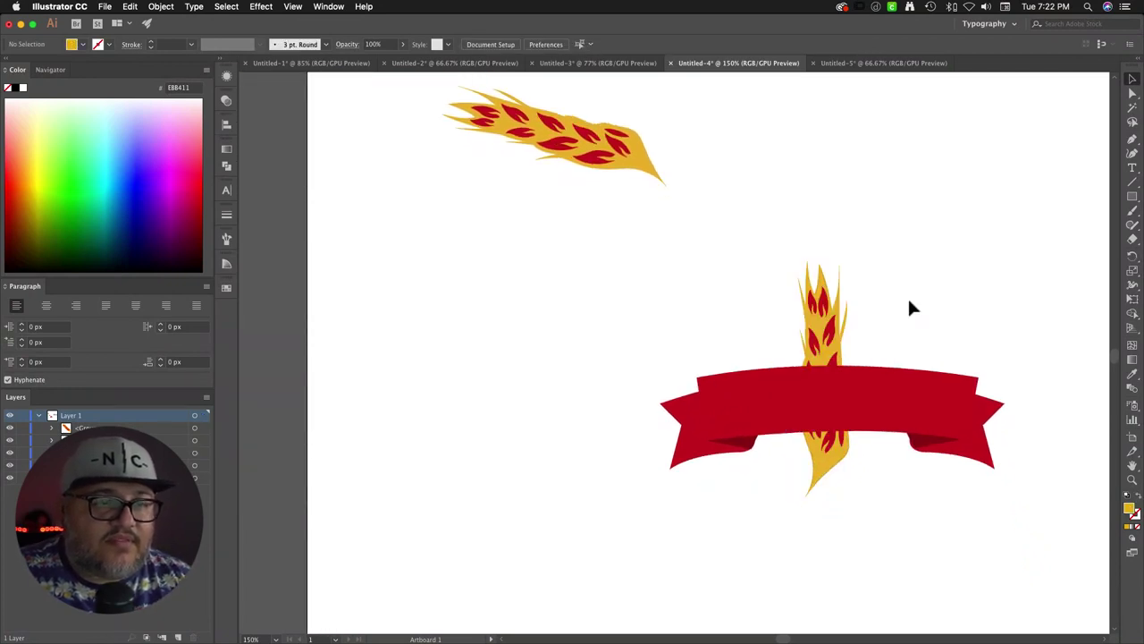
# Step: Tilt the upright wheat ear to the left and shift it so its stem tip pokes out below the ribbon
pyautogui.moveTo(827, 420); pyautogui.dragTo(807, 331)
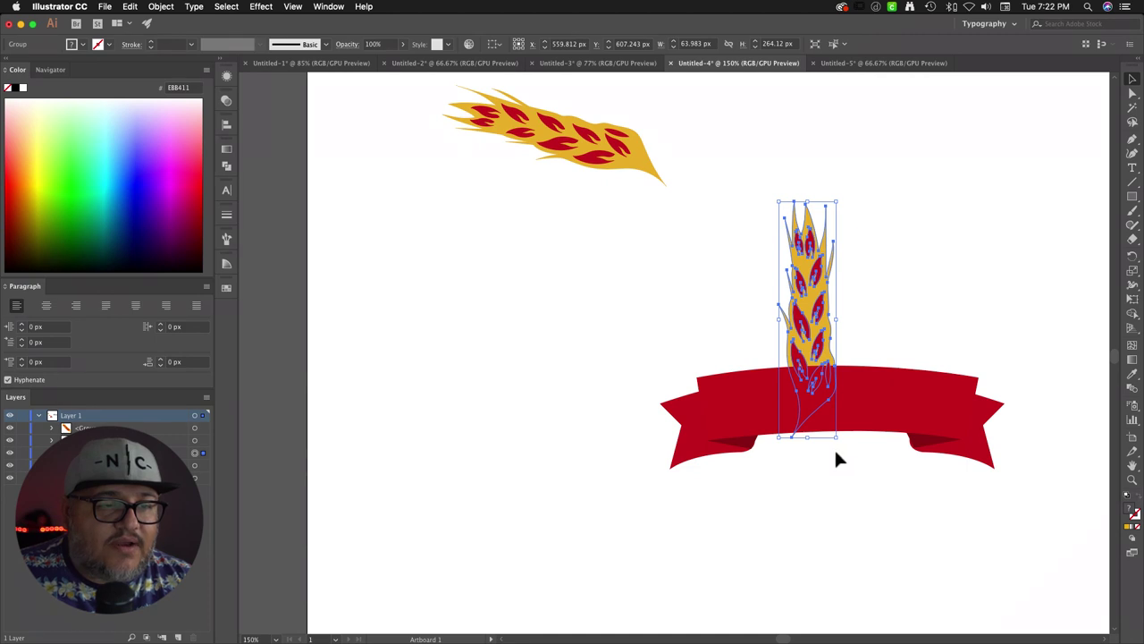
pyautogui.moveTo(837, 442); pyautogui.dragTo(897, 398)
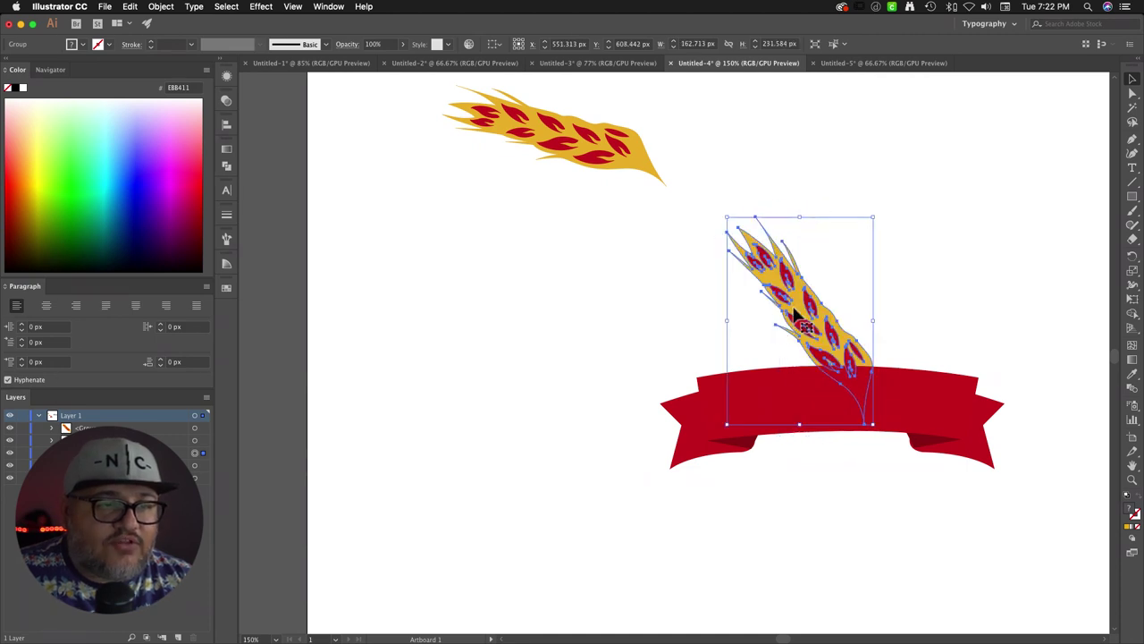
pyautogui.moveTo(802, 320); pyautogui.dragTo(771, 349)
# Step: Rotate the set-aside wheat ear to stand steeply and reflect it across the vertical axis
pyautogui.moveTo(628, 163); pyautogui.dragTo(577, 251)
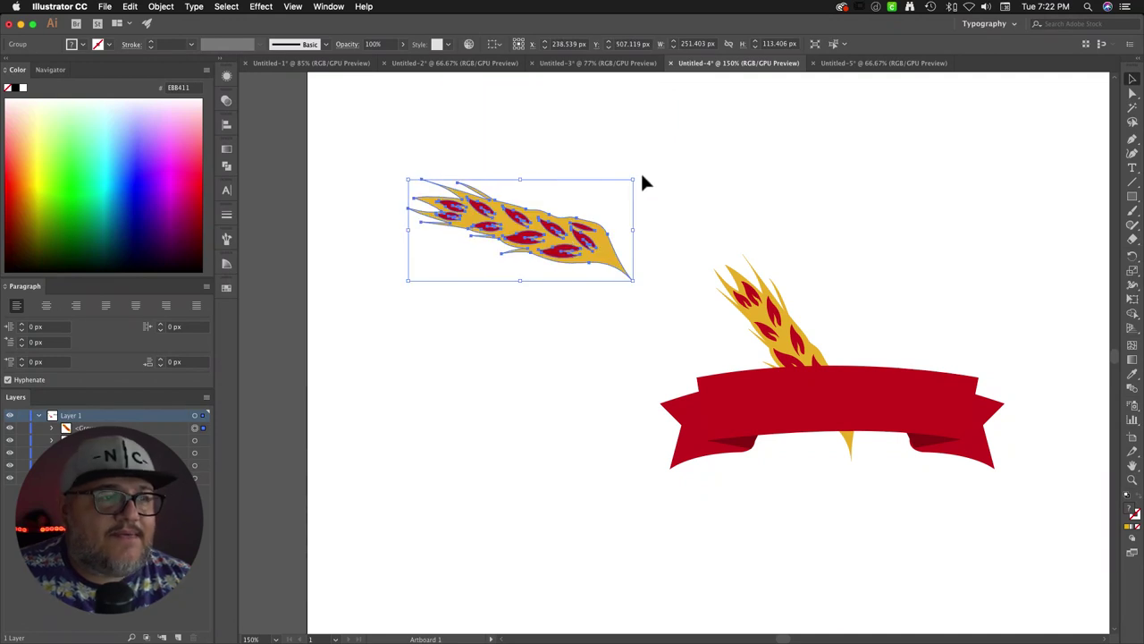
pyautogui.moveTo(635, 175); pyautogui.dragTo(543, 361)
pyautogui.rightClick(510, 259)
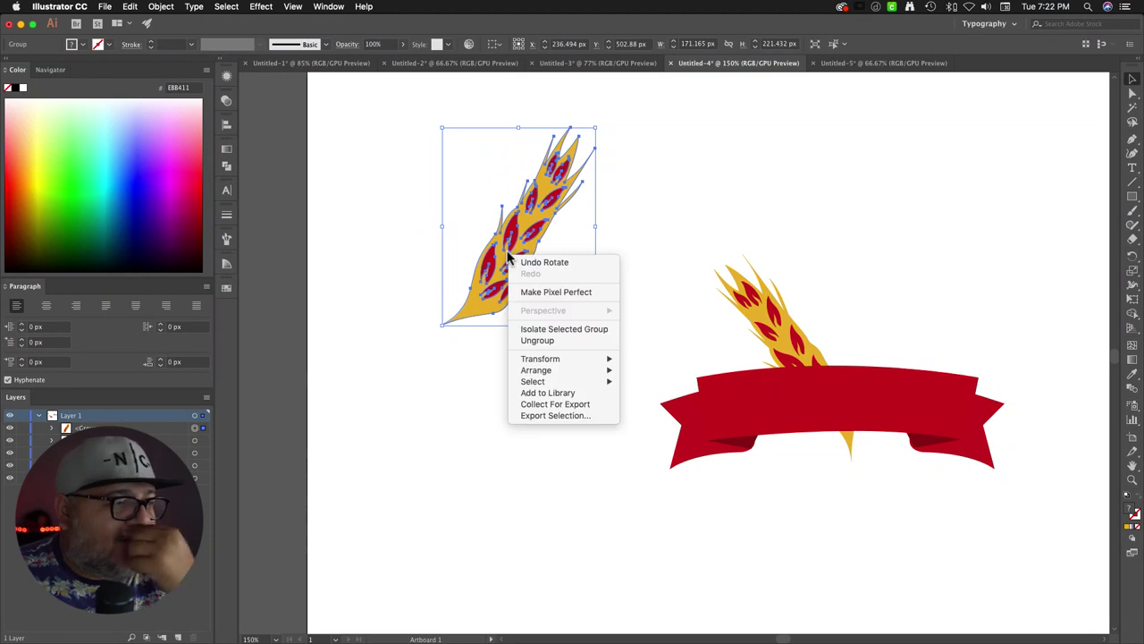
pyautogui.moveTo(579, 362)
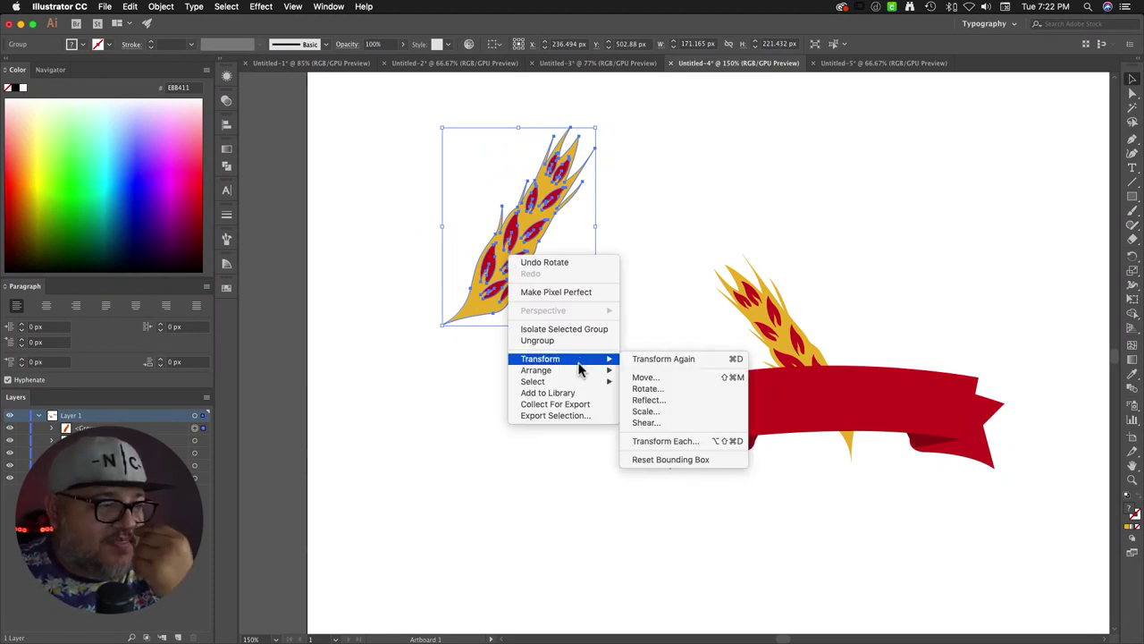
pyautogui.click(649, 401)
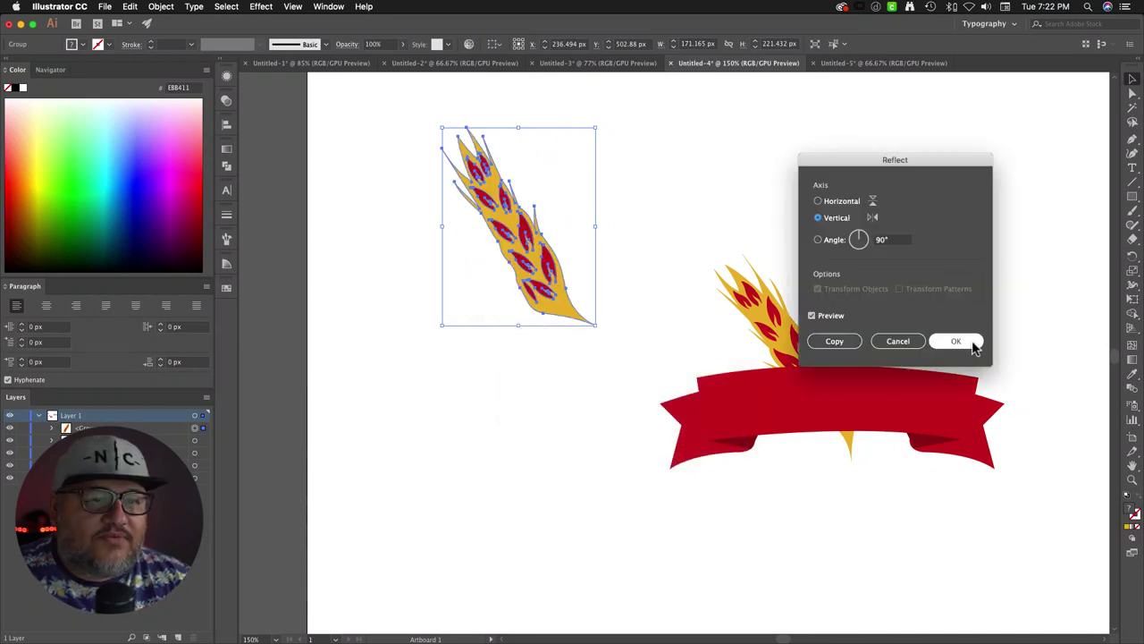
pyautogui.click(947, 338)
# Step: Place the reflected ear over the ribbon's middle, leaning right, and send it to the back
pyautogui.moveTo(603, 125); pyautogui.dragTo(651, 246)
pyautogui.moveTo(543, 223); pyautogui.dragTo(864, 338)
pyautogui.rightClick(898, 316)
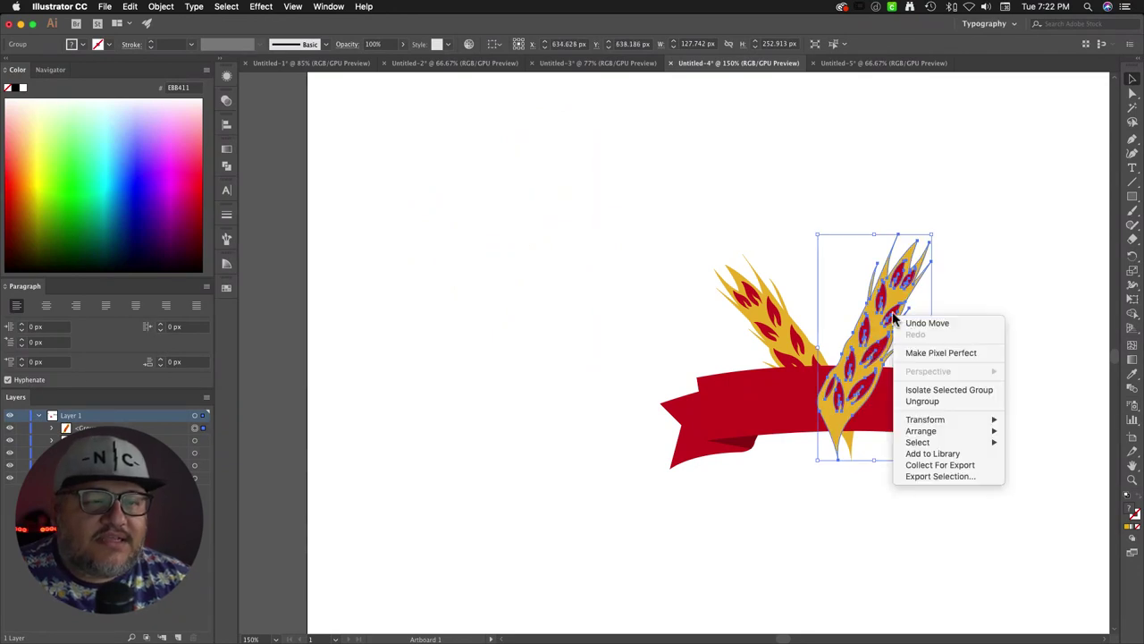
pyautogui.moveTo(929, 421)
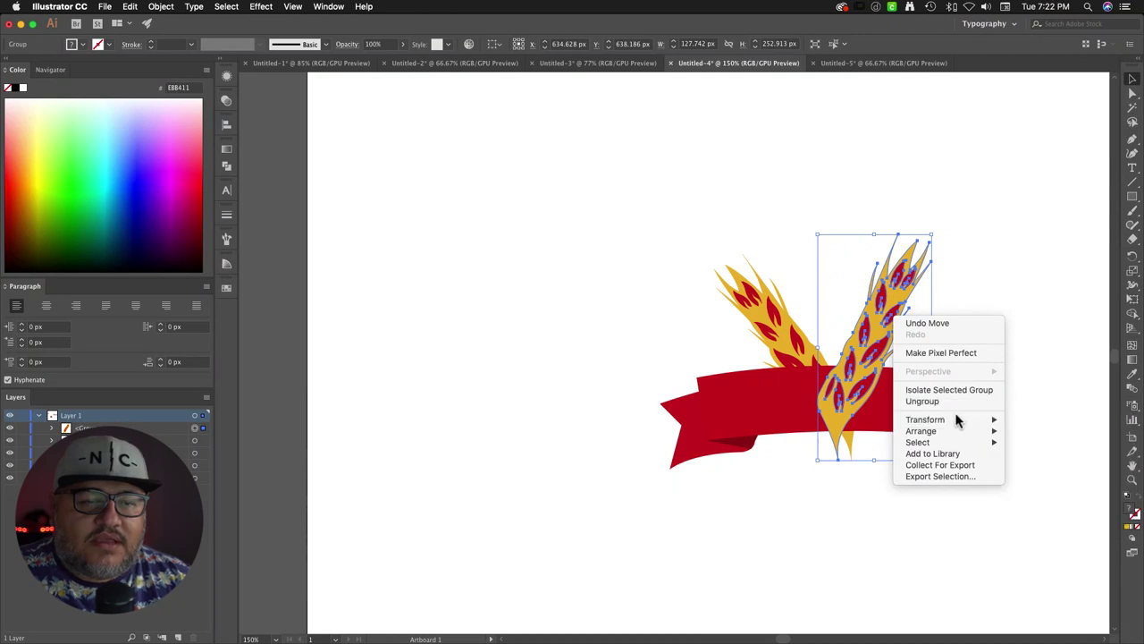
pyautogui.click(1045, 465)
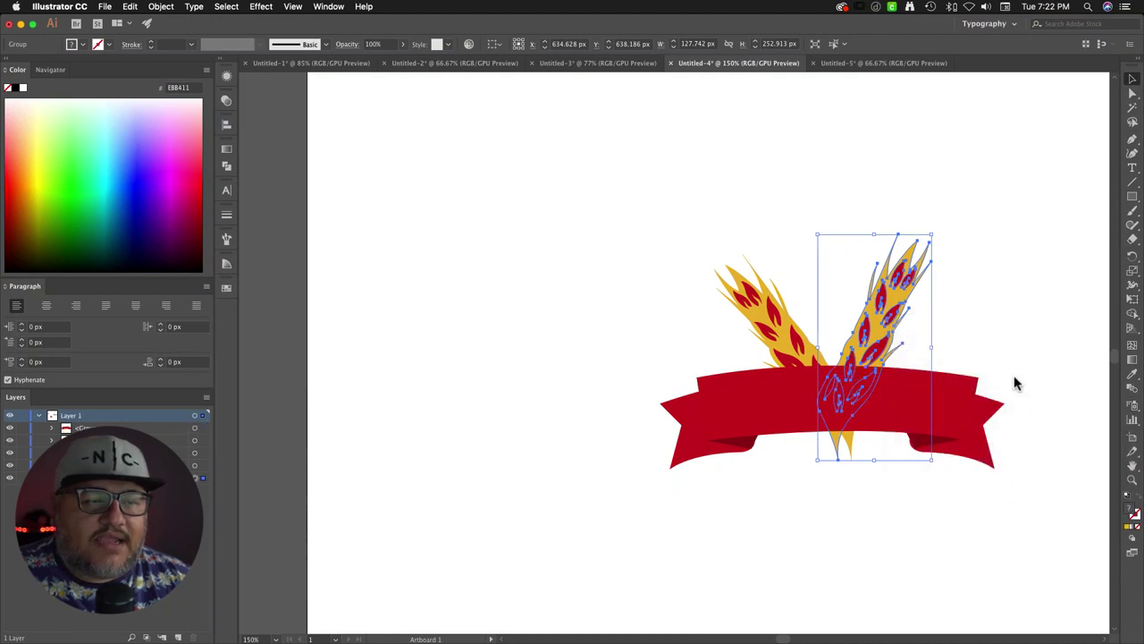
pyautogui.click(1015, 342)
# Step: Rotate the right wheat ear further outward and lower it so its stem crosses the left ear behind the ribbon
pyautogui.click(932, 243)
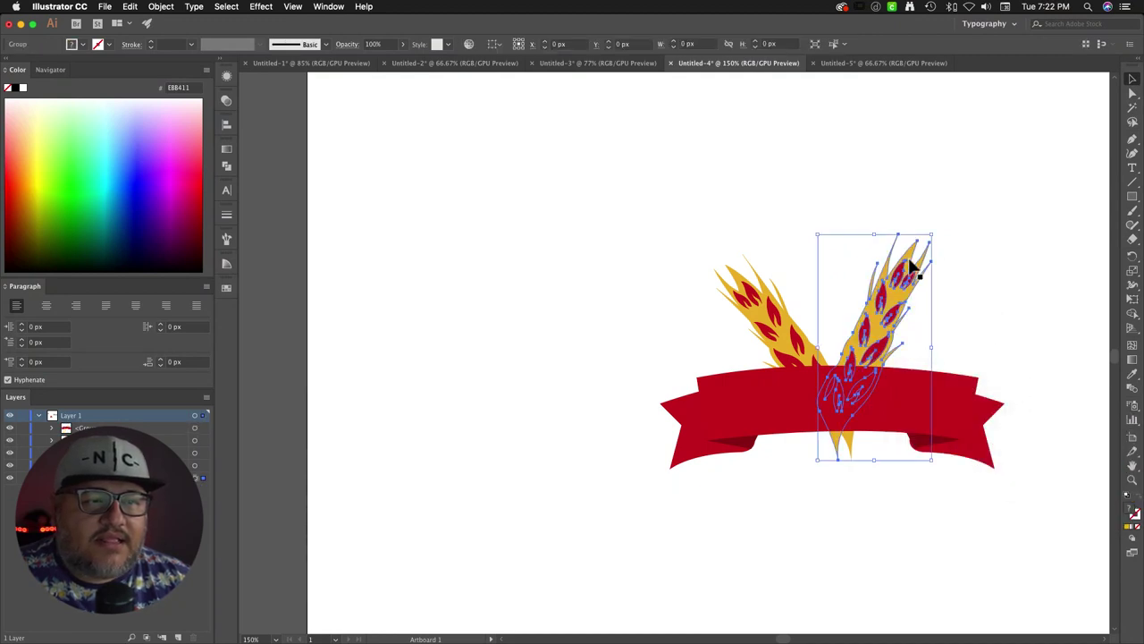
pyautogui.moveTo(938, 233); pyautogui.dragTo(959, 243)
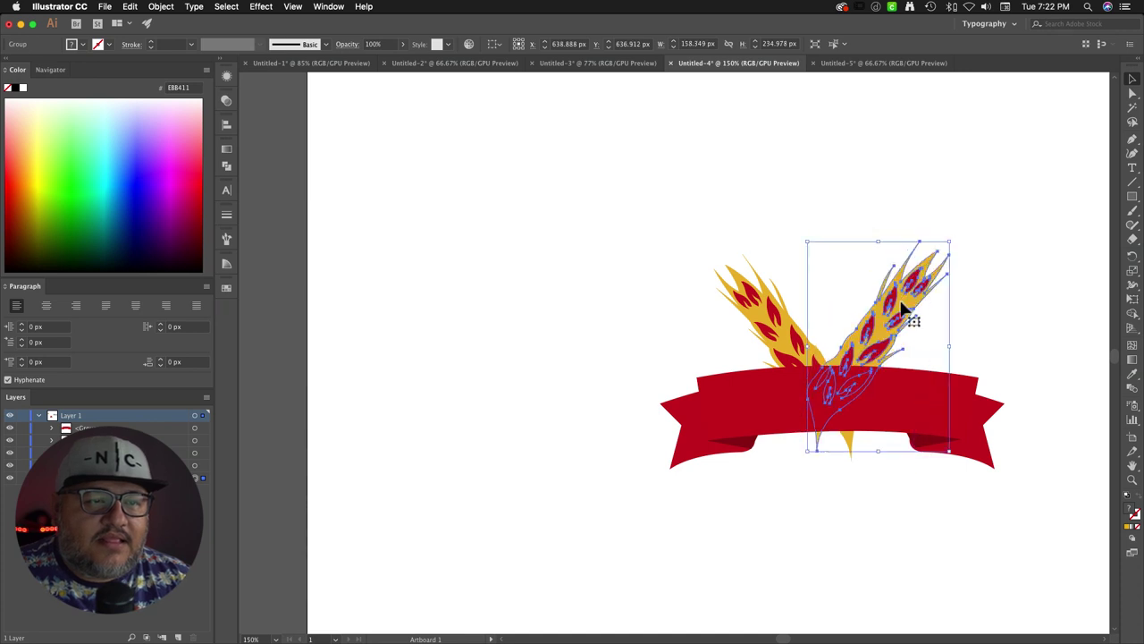
pyautogui.moveTo(905, 309); pyautogui.dragTo(909, 330)
pyautogui.moveTo(959, 257); pyautogui.dragTo(990, 282)
# Step: Rotate the left wheat ear further outward to mirror the angle of the right ear
pyautogui.click(754, 300)
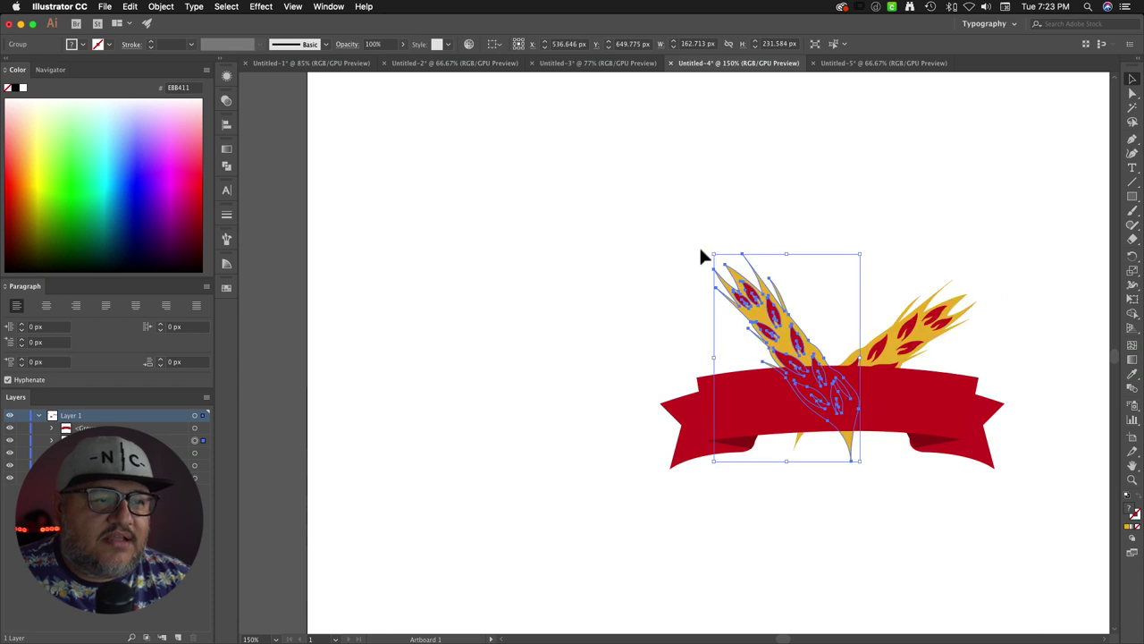
pyautogui.moveTo(707, 250); pyautogui.dragTo(724, 343)
pyautogui.click(894, 221)
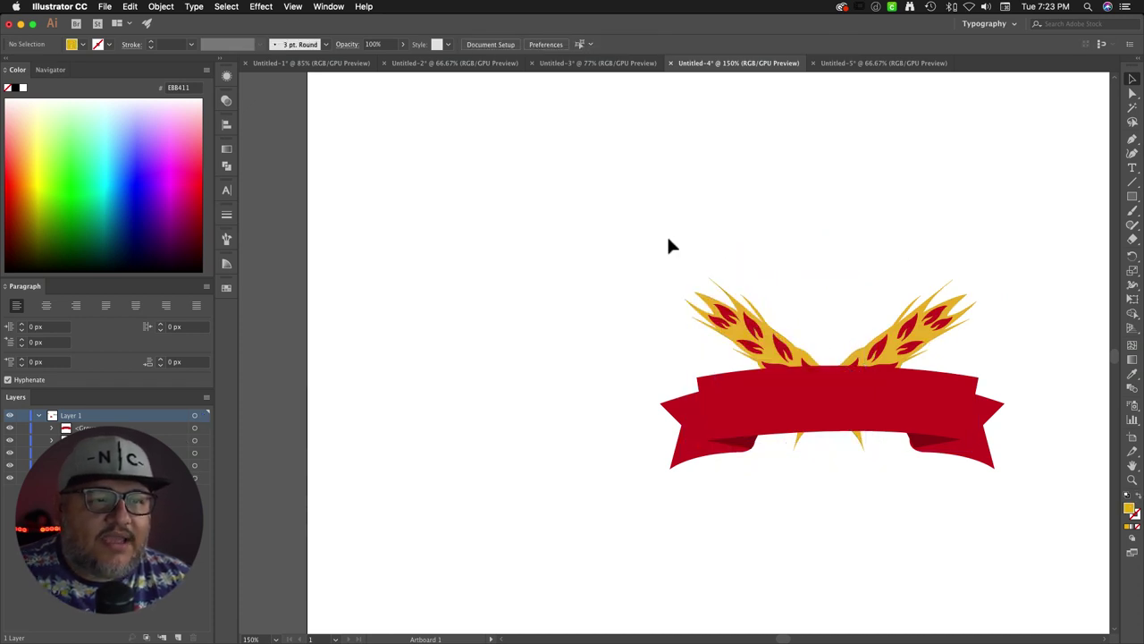
# Step: Align the two wheat ears to each other by their top edges and lower them together behind the ribbon
pyautogui.moveTo(667, 236); pyautogui.dragTo(1019, 332)
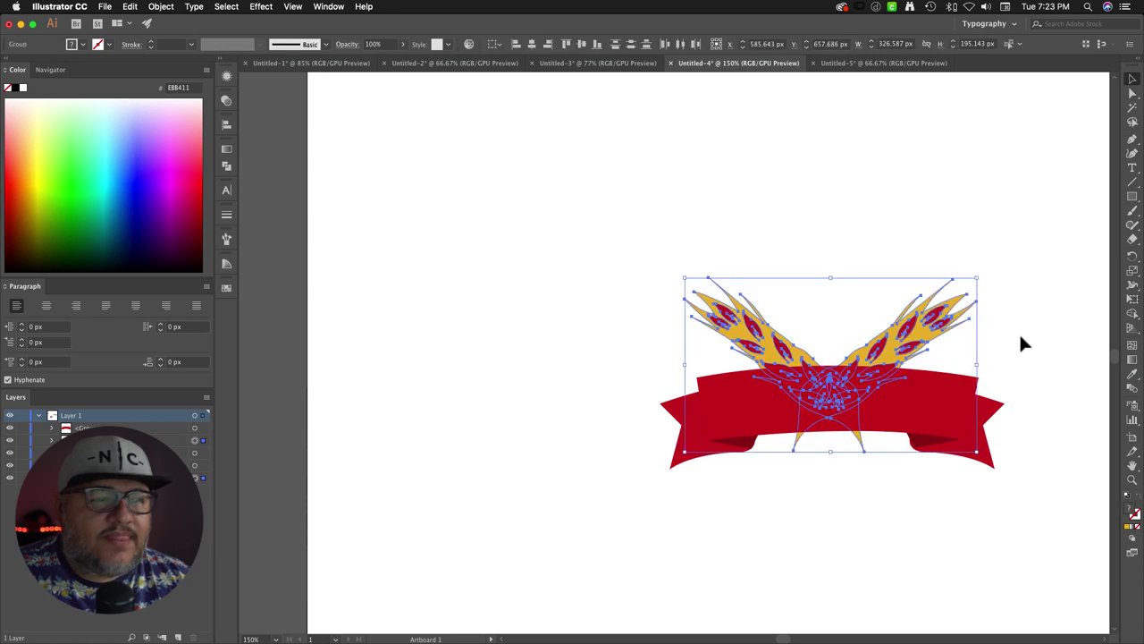
pyautogui.click(566, 43)
pyautogui.click(822, 250)
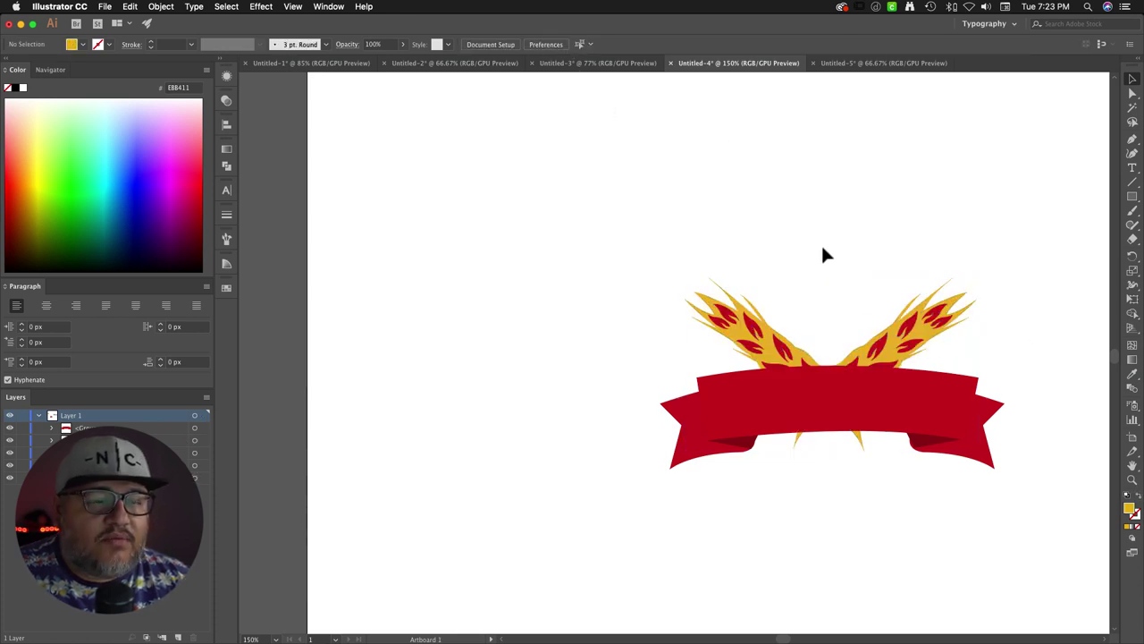
pyautogui.moveTo(818, 272); pyautogui.dragTo(923, 355)
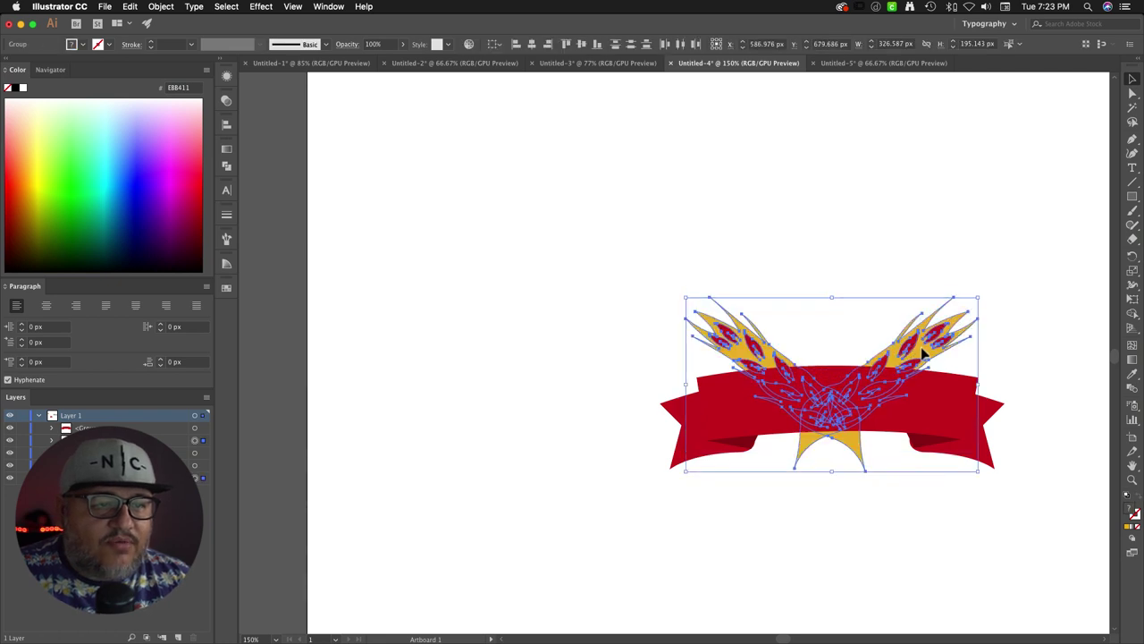
pyautogui.click(873, 247)
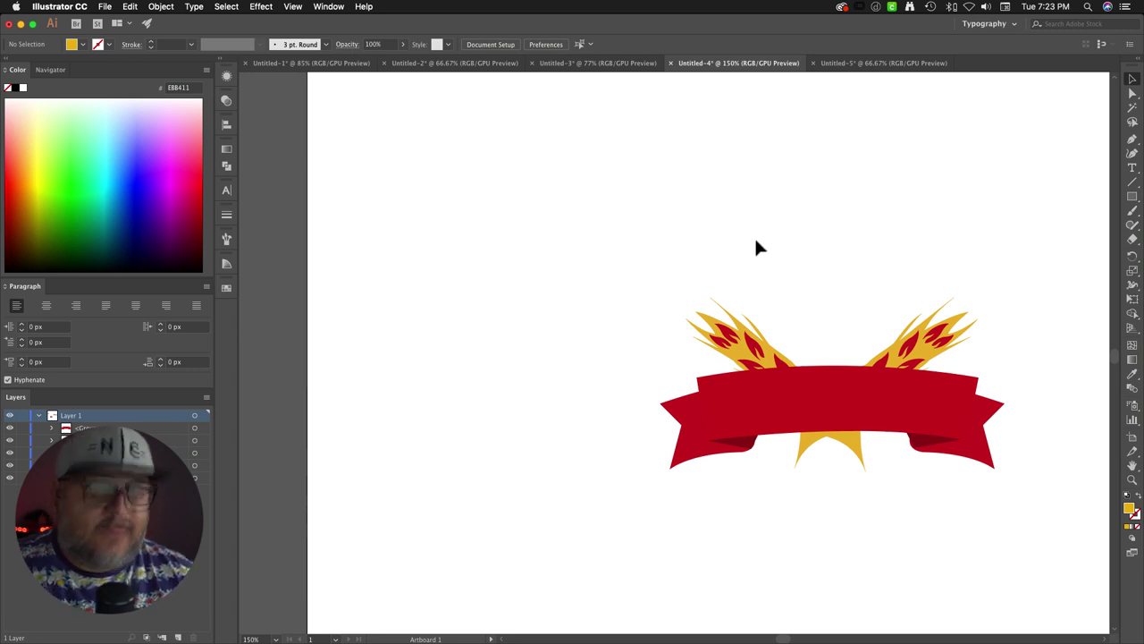
# Step: Place a new point text object in the empty area above the ribbon and wheat ears
pyautogui.press('super+minus')
pyautogui.press('super+minus')
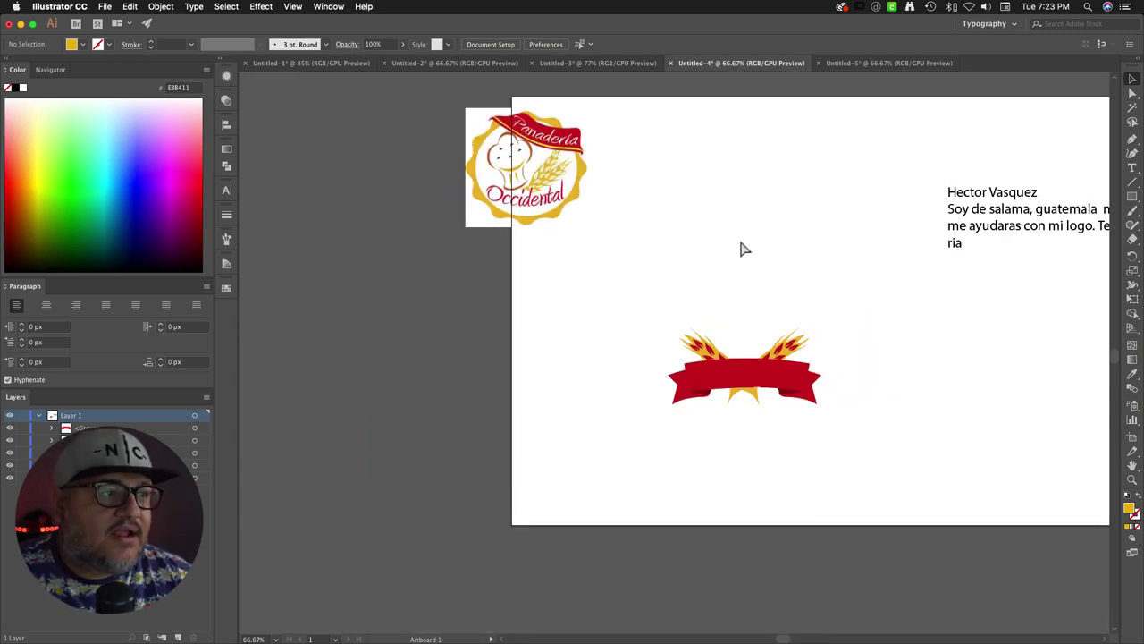
pyautogui.press('super+plus')
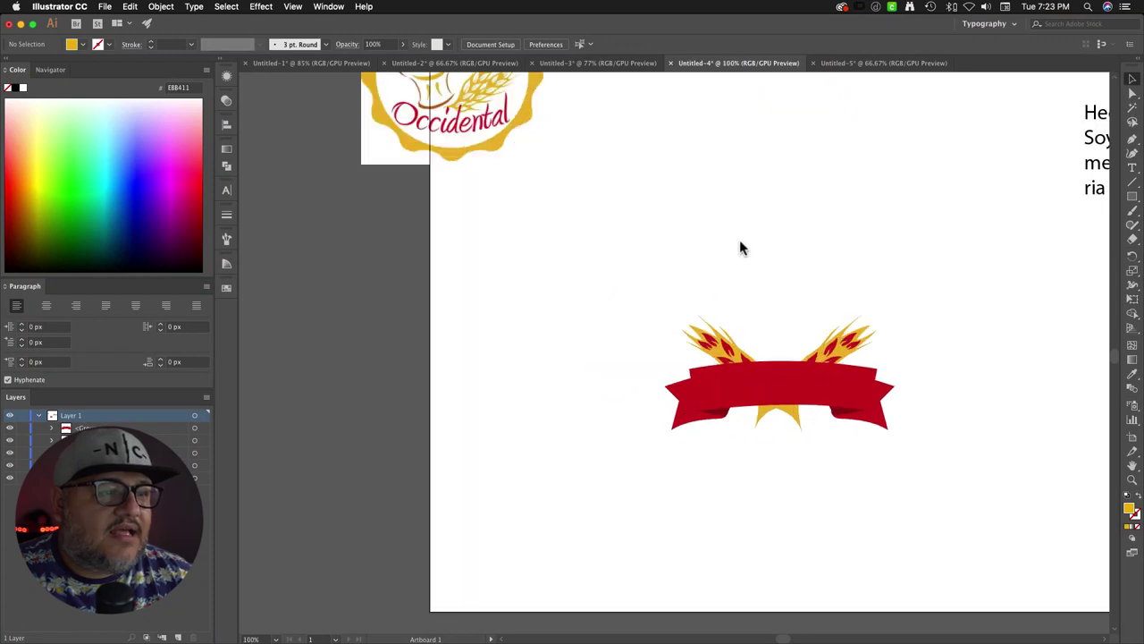
pyautogui.press('super+plus')
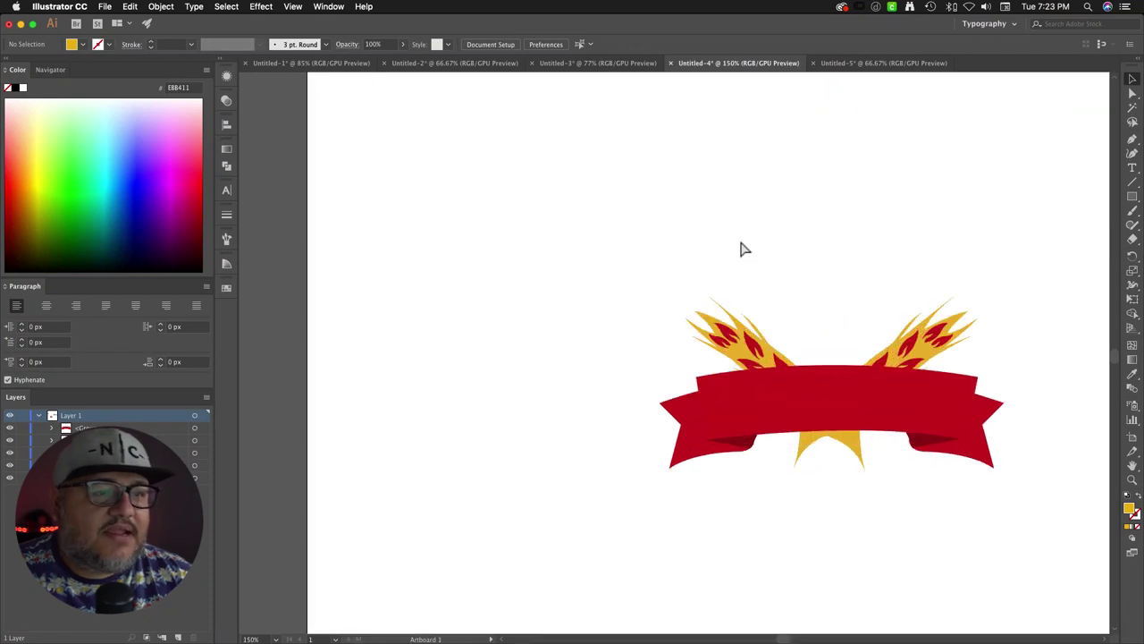
pyautogui.click(1133, 170)
pyautogui.click(628, 204)
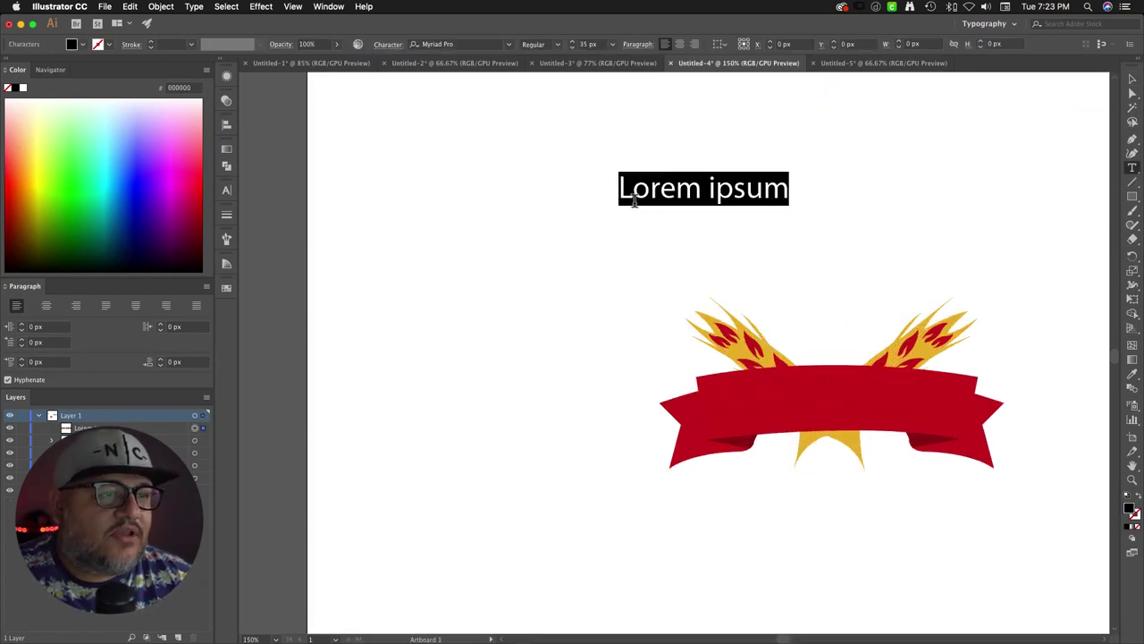
pyautogui.write('Pana')
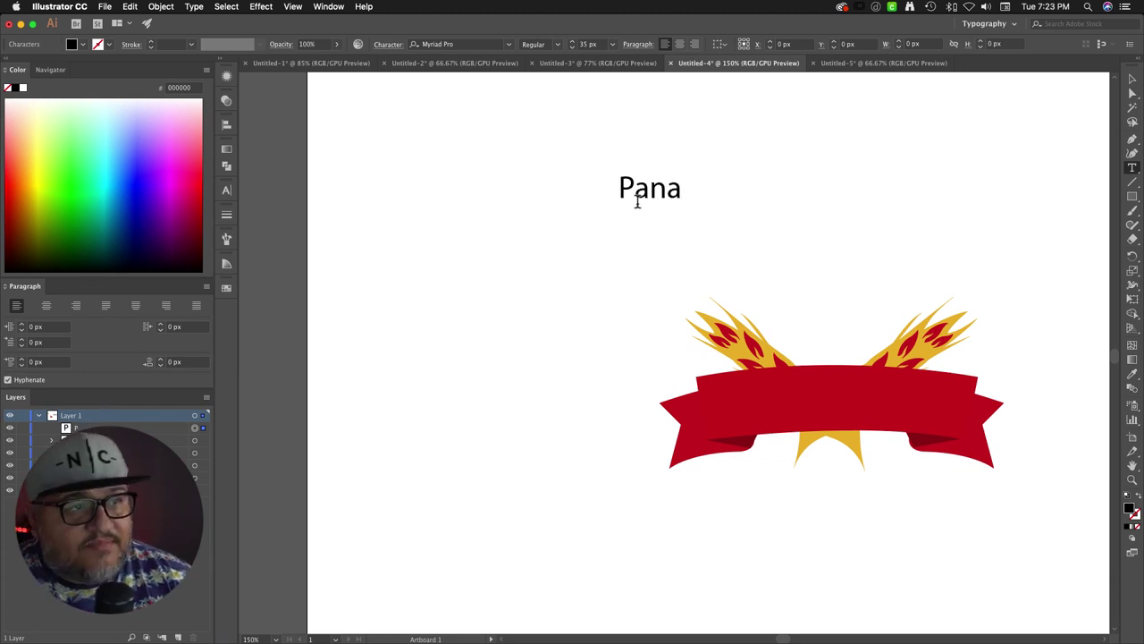
pyautogui.press('BackSpace')
pyautogui.press('BackSpace')
pyautogui.press('BackSpace')
pyautogui.press('BackSpace')
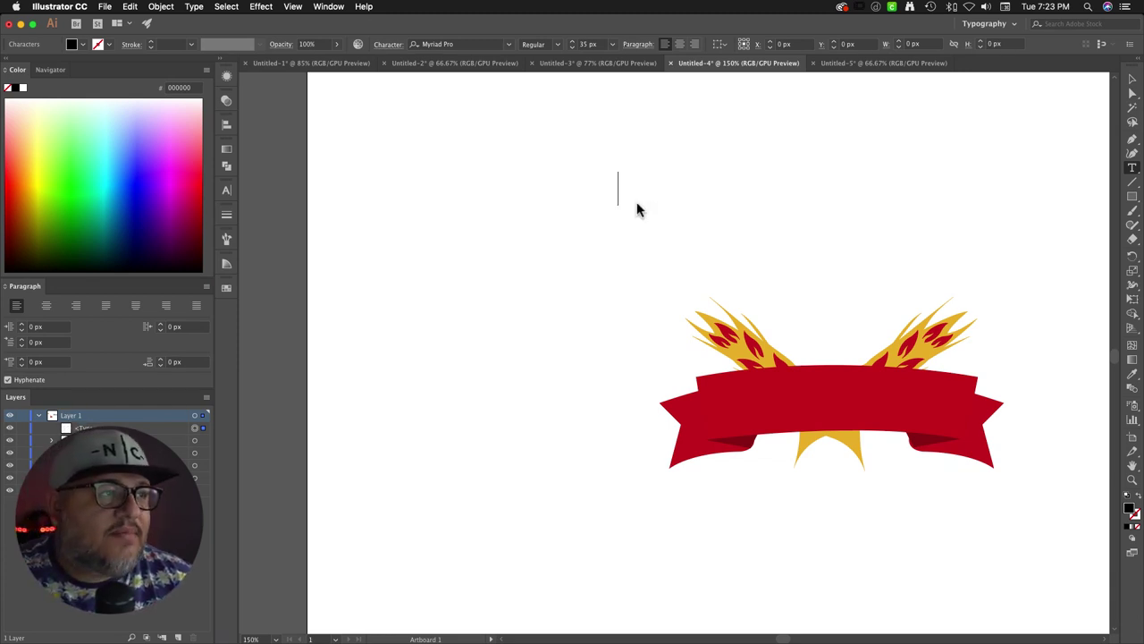
# Step: Enter "Occidental" in the empty text object and set its font to Niconne
pyautogui.scroll(3, 637, 209)
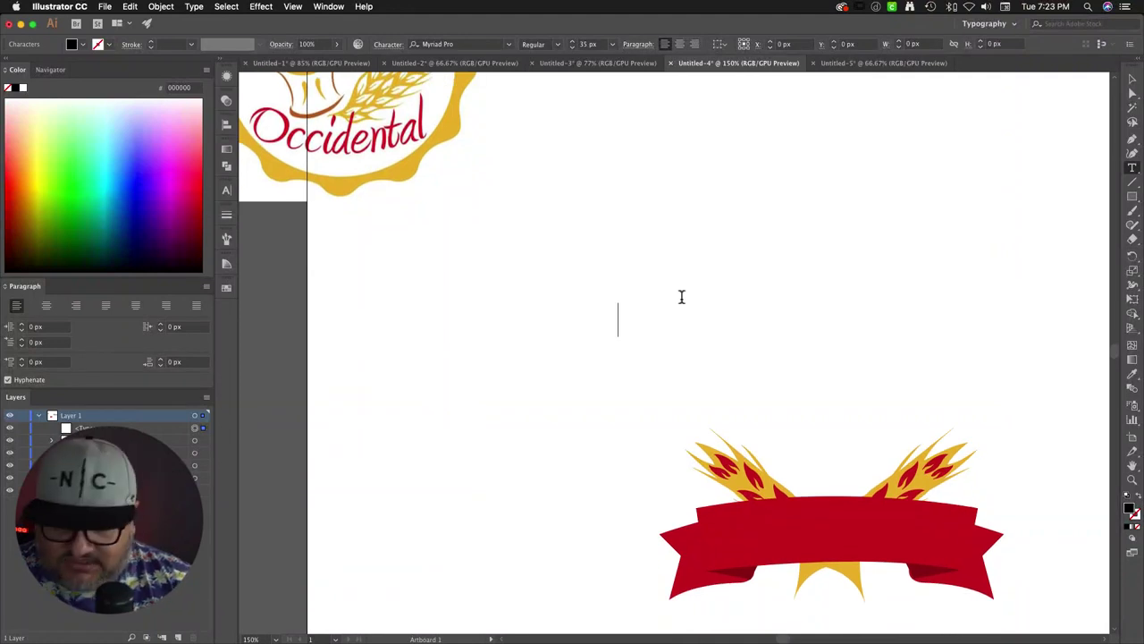
pyautogui.write('dental')
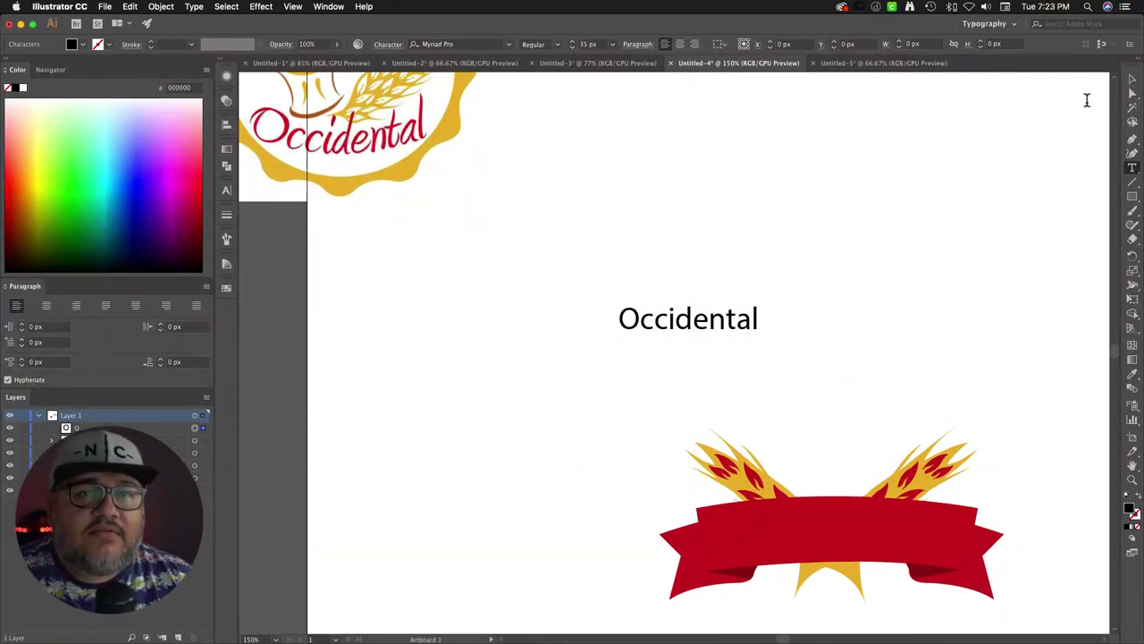
pyautogui.doubleClick(752, 320)
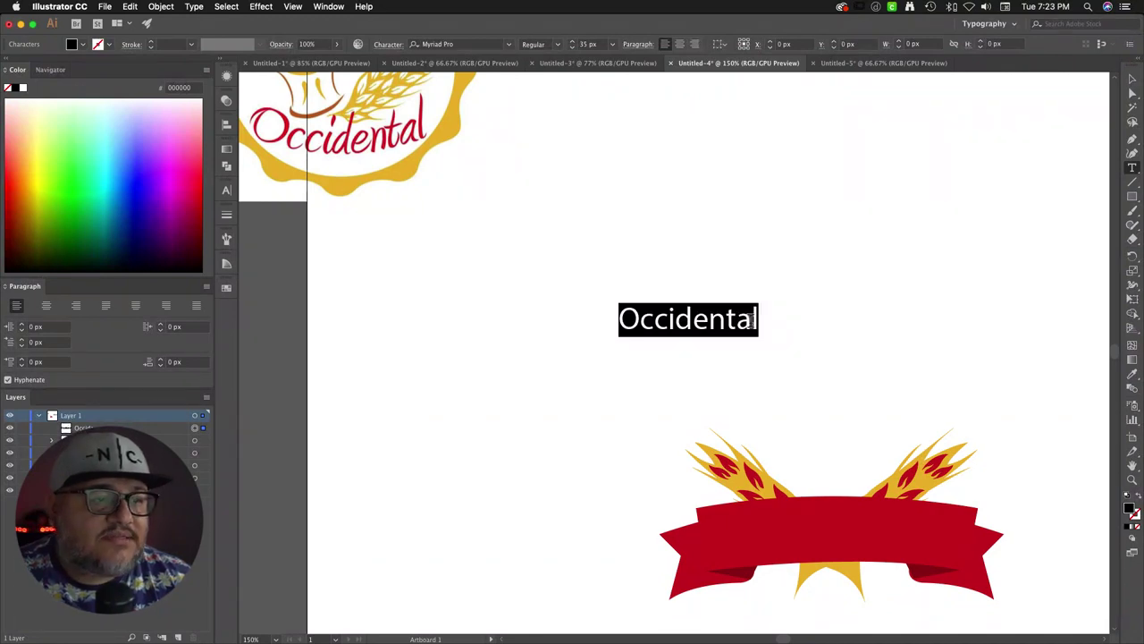
pyautogui.click(447, 44)
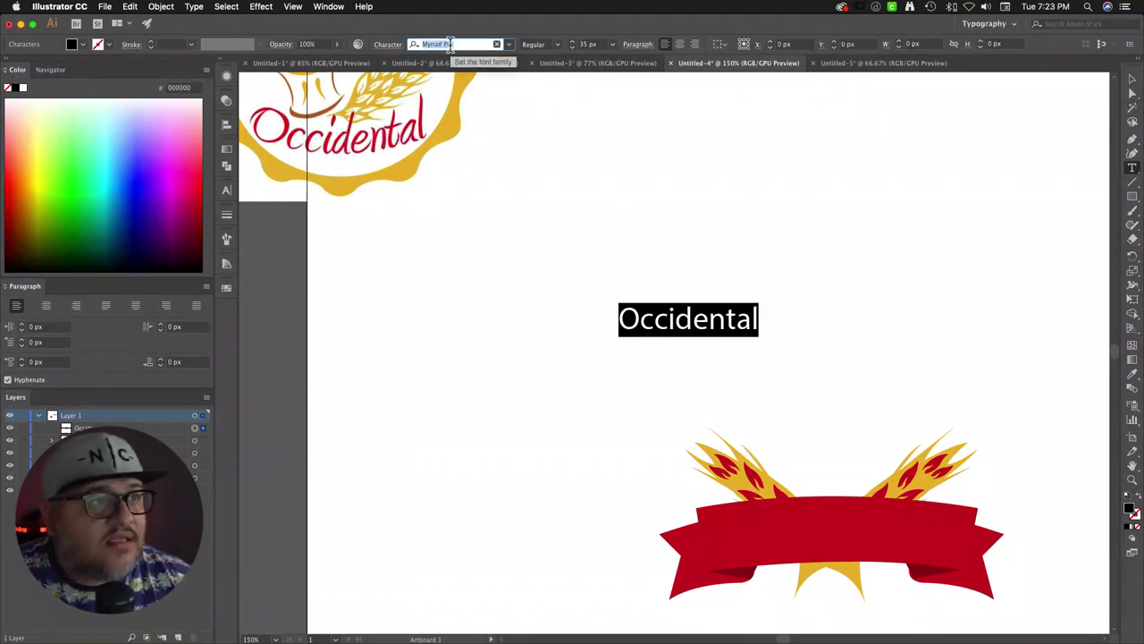
pyautogui.press('Down')
pyautogui.press('Down')
pyautogui.press('Down')
pyautogui.press('Down')
pyautogui.press('Down')
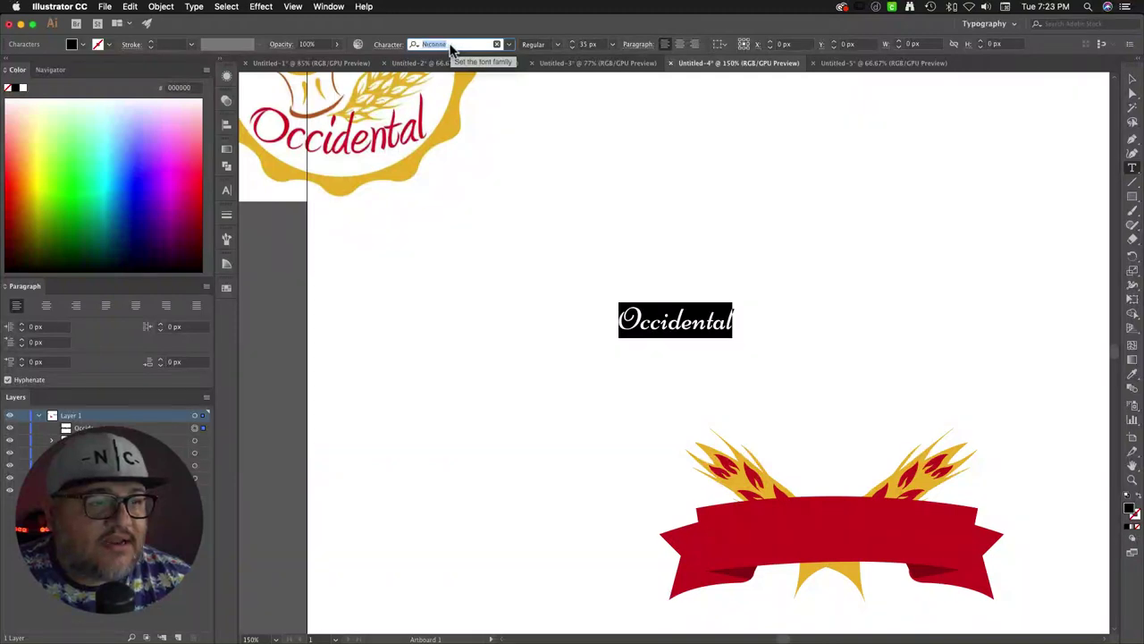
pyautogui.press('Down')
pyautogui.press('Down')
pyautogui.press('Down')
pyautogui.press('Up')
pyautogui.press('Up')
pyautogui.press('Up')
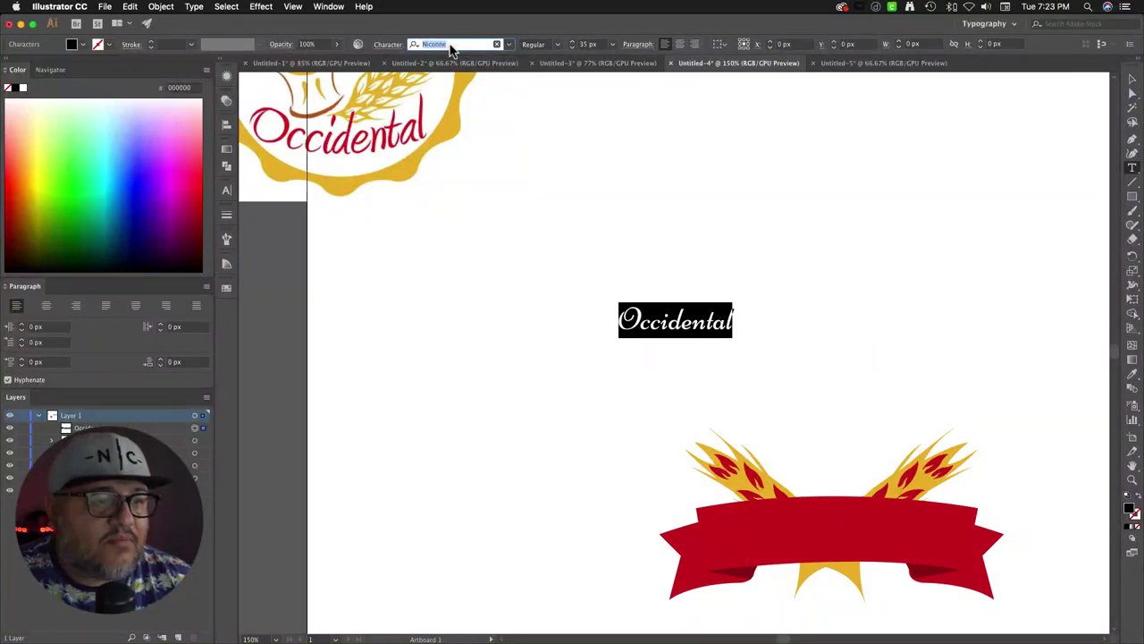
# Step: Enlarge the word "Occidental" to about 271 px wide and place it just above the wheat ears, centred over the ribbon
pyautogui.click(1131, 79)
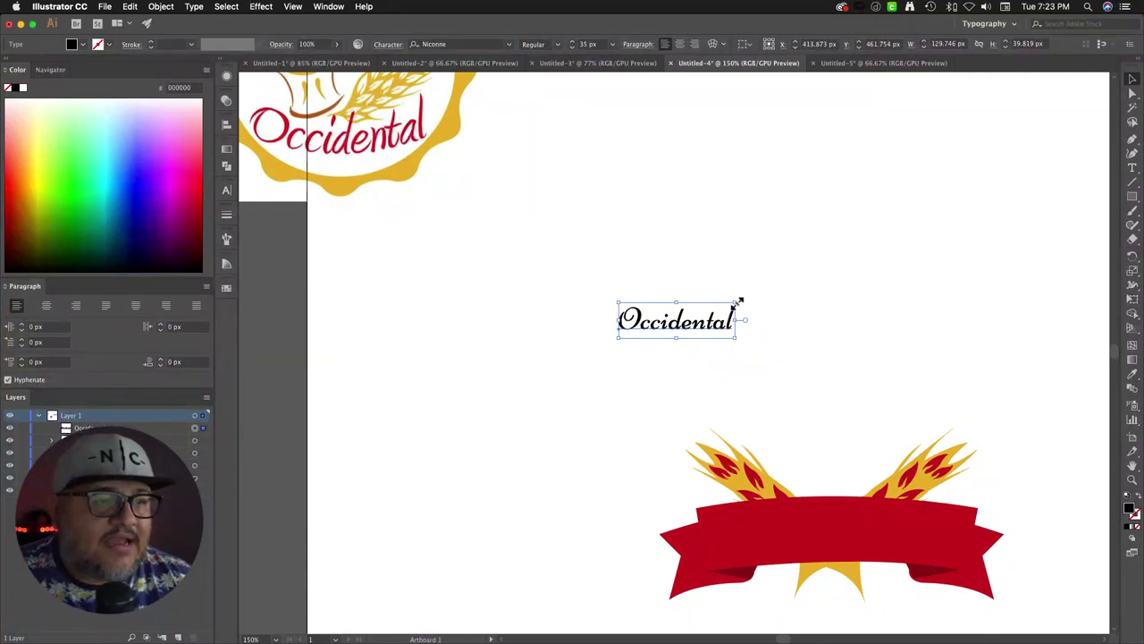
pyautogui.moveTo(736, 304); pyautogui.dragTo(861, 265)
pyautogui.moveTo(800, 315); pyautogui.dragTo(880, 420)
# Step: Sample the red CC1215 from the artwork as the fill of the word "Occidental" and deselect it
pyautogui.click(817, 434)
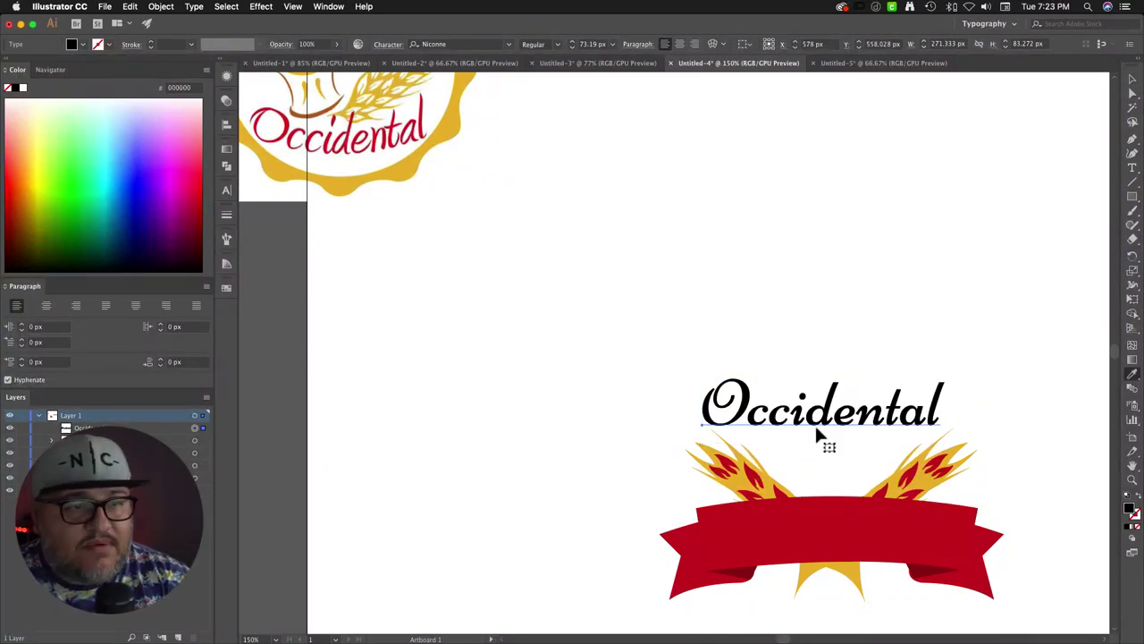
pyautogui.click(785, 505)
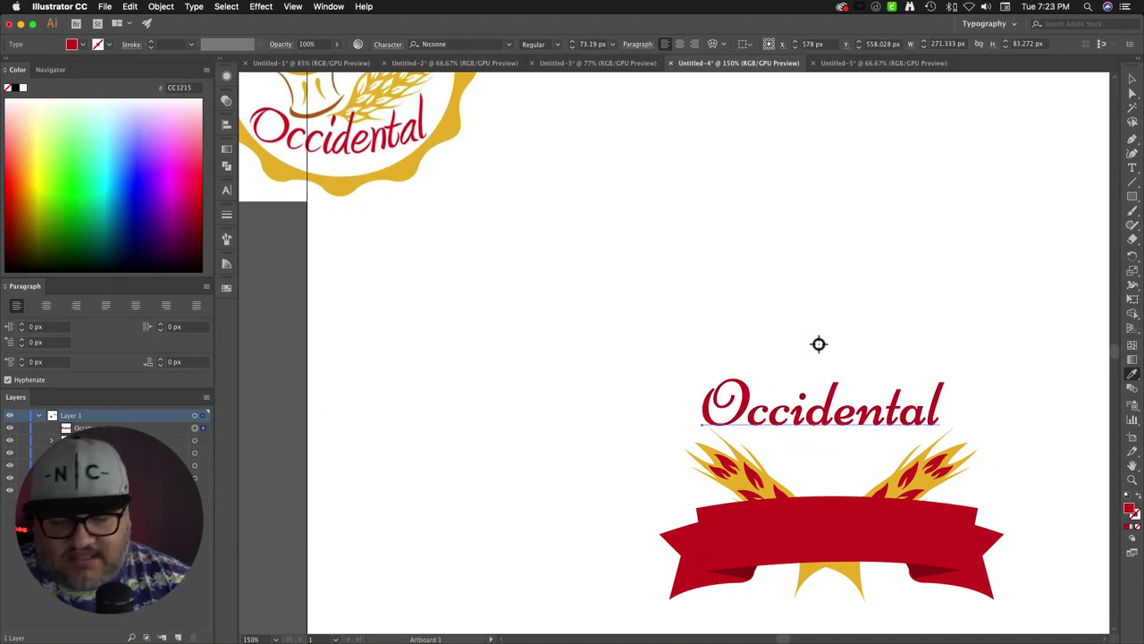
pyautogui.press('v')
pyautogui.click(828, 314)
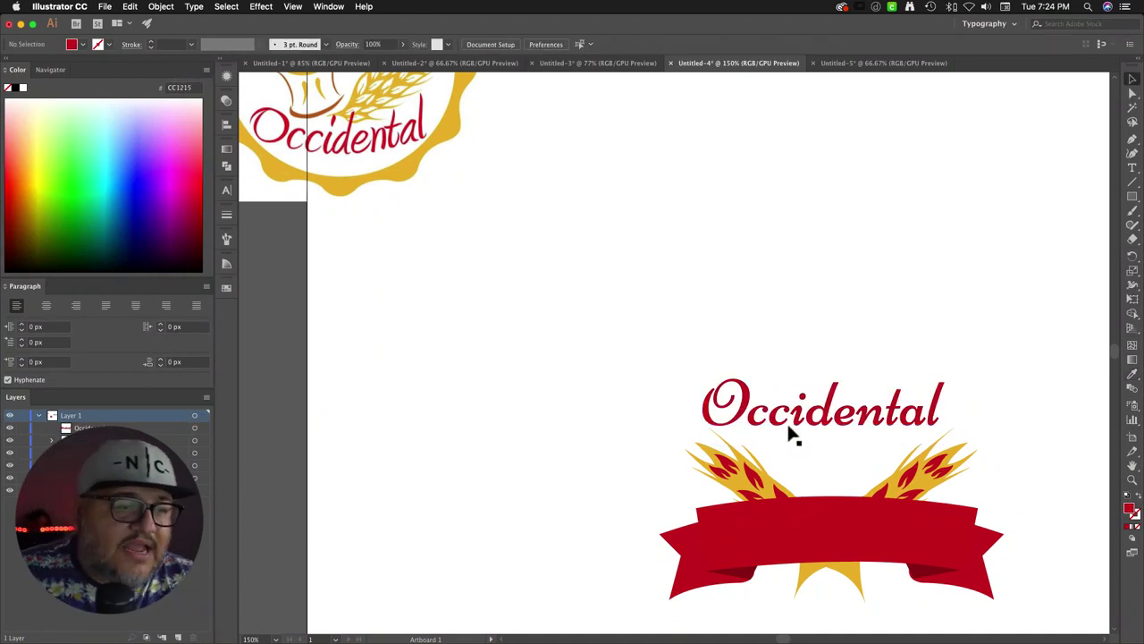
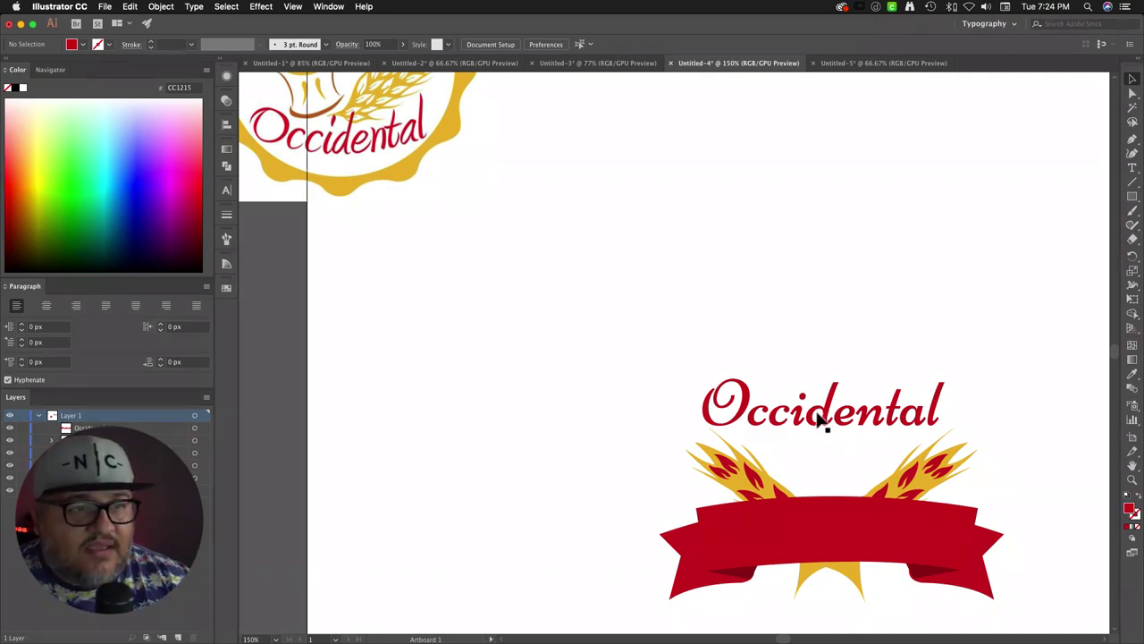
pyautogui.moveTo(820, 427); pyautogui.dragTo(806, 344)
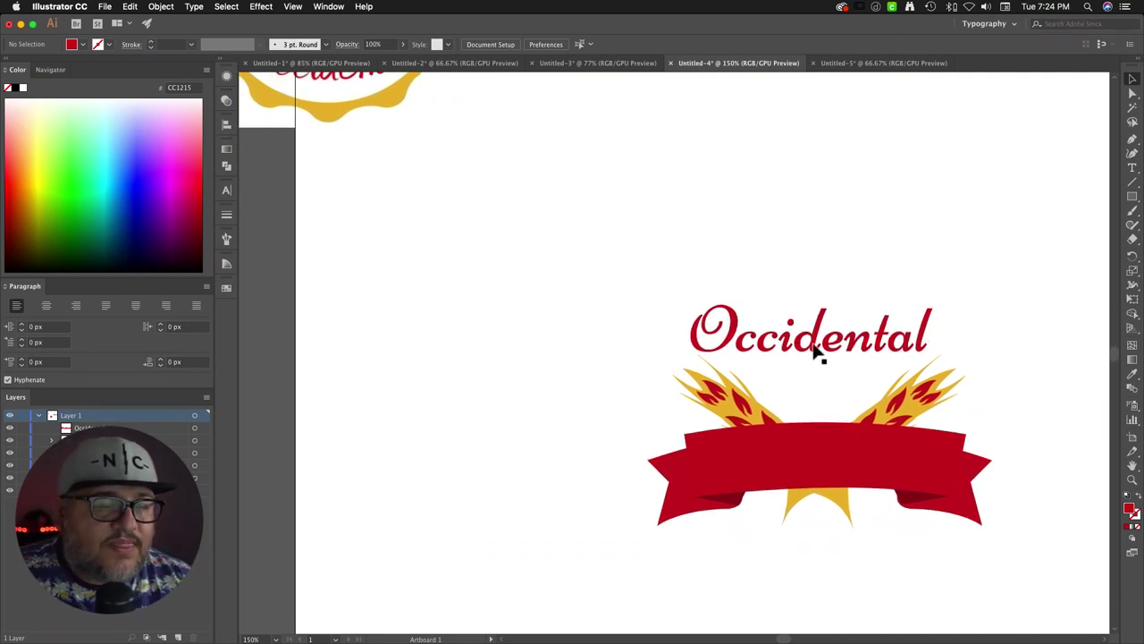
pyautogui.click(1131, 140)
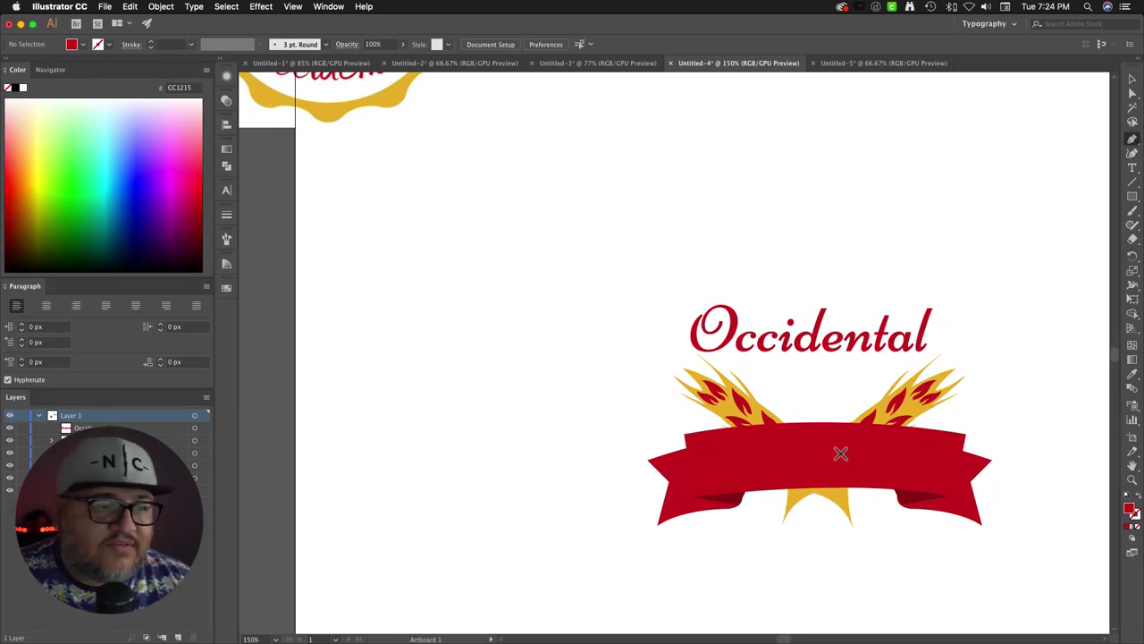
pyautogui.click(1132, 139)
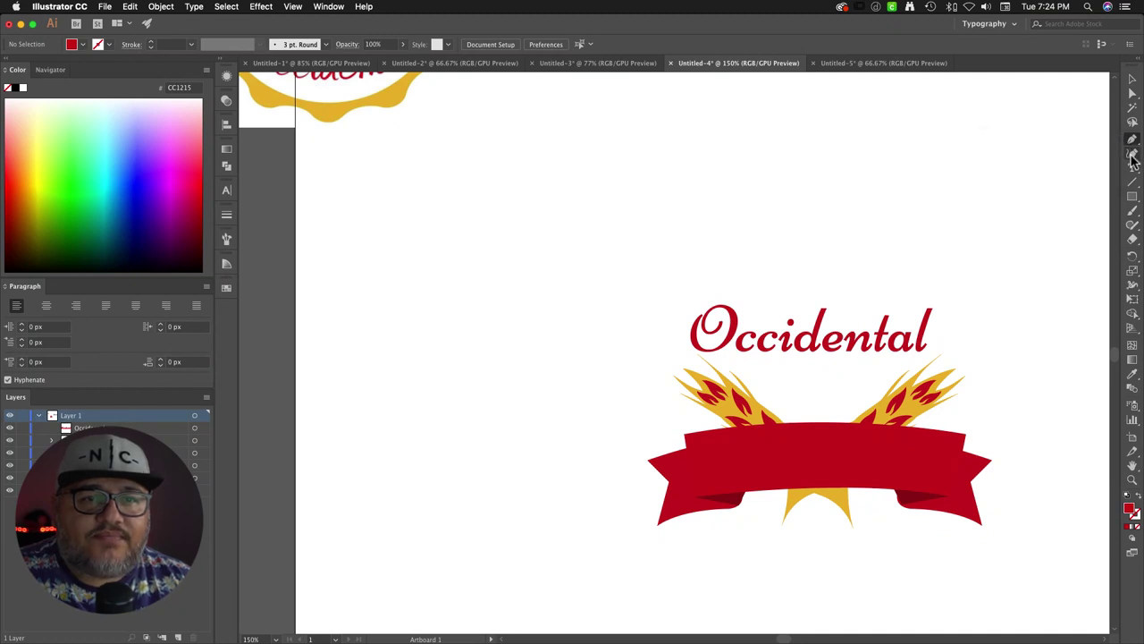
pyautogui.click(1133, 154)
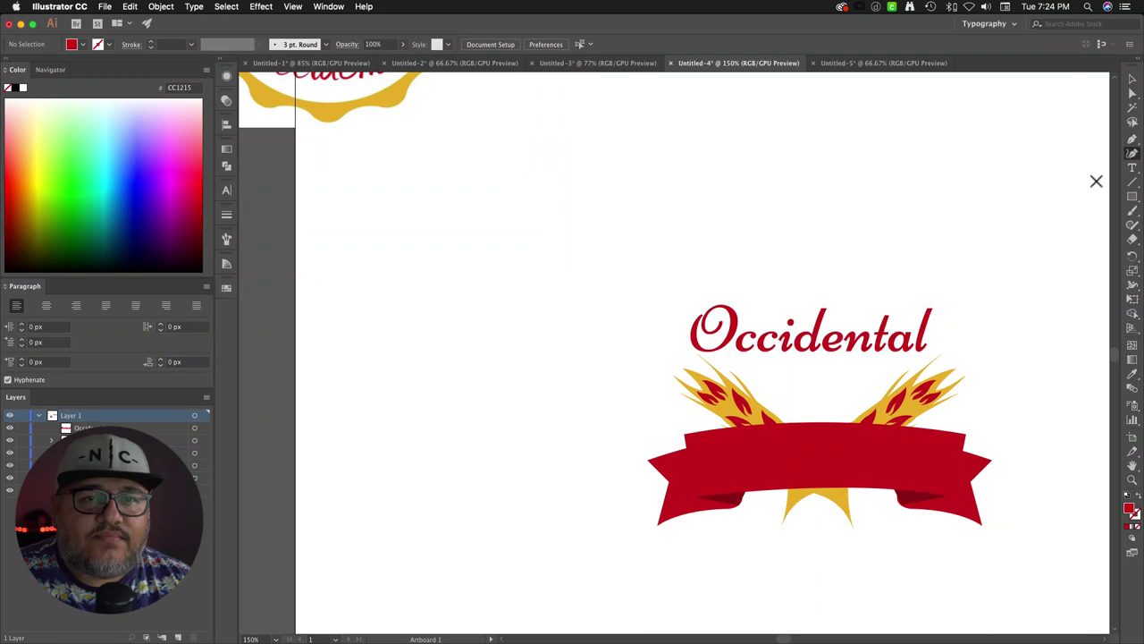
pyautogui.click(705, 485)
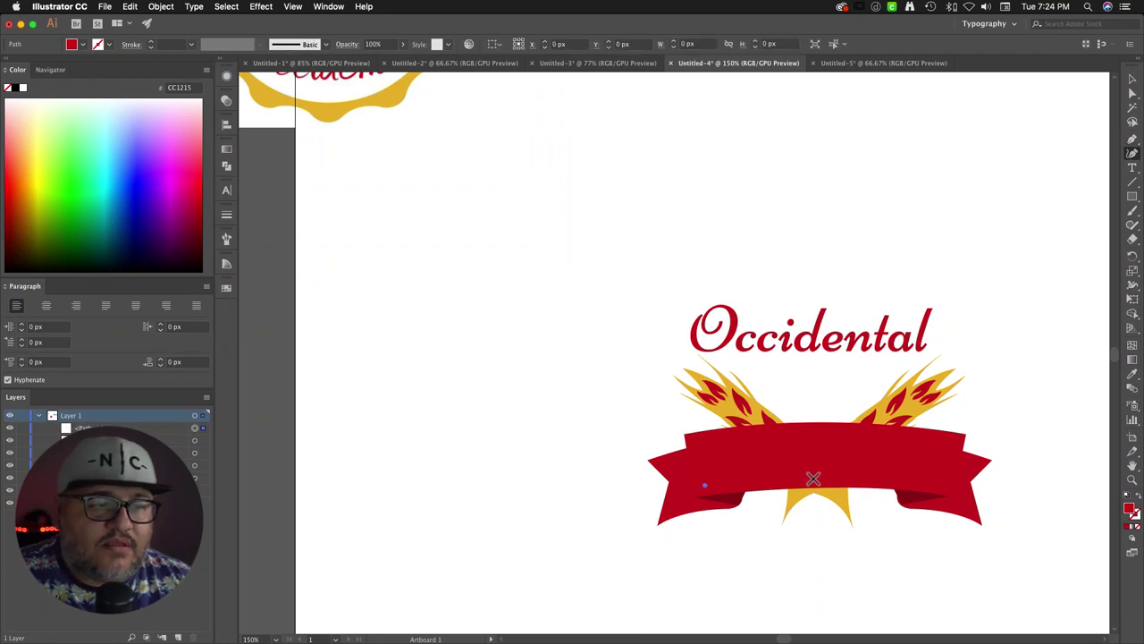
pyautogui.click(945, 485)
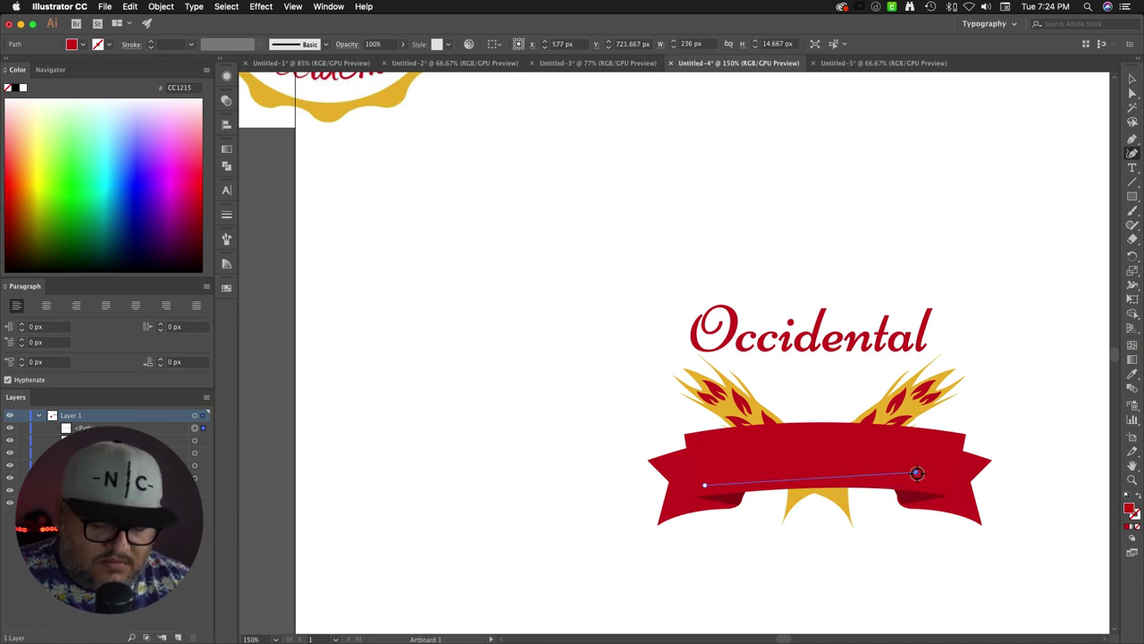
pyautogui.hotkey('ctrl', 'z')
pyautogui.hotkey('ctrl', 'z')
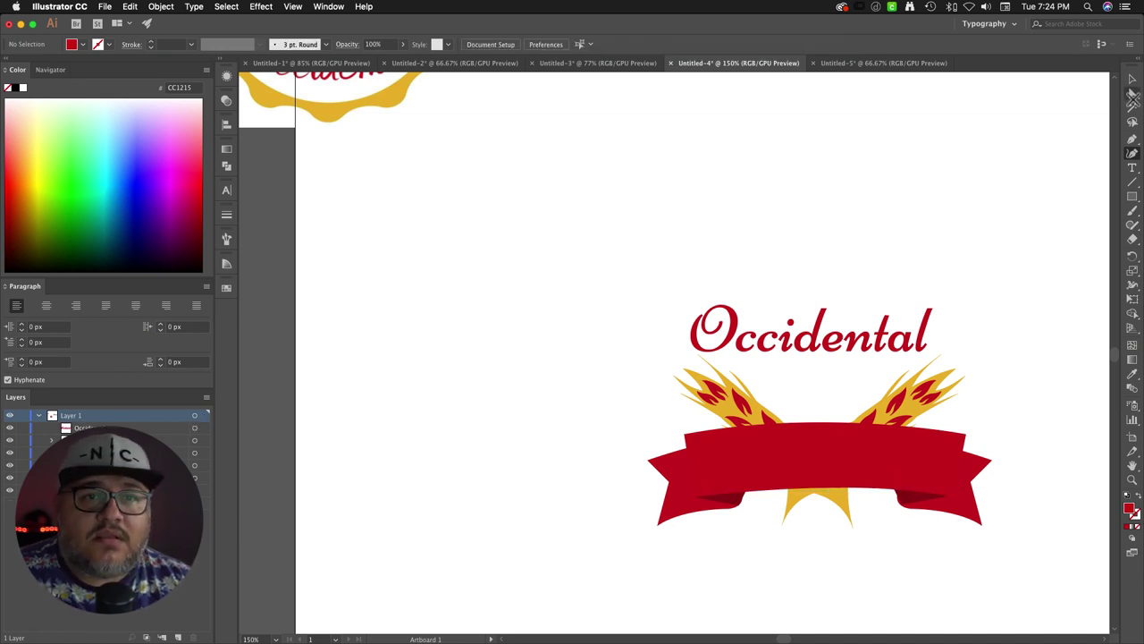
# Step: Draw a shallow arched path about 267 px wide along the ribbon's lower edge and convert it to a type path
pyautogui.click(703, 487)
pyautogui.moveTo(941, 486); pyautogui.dragTo(1047, 509)
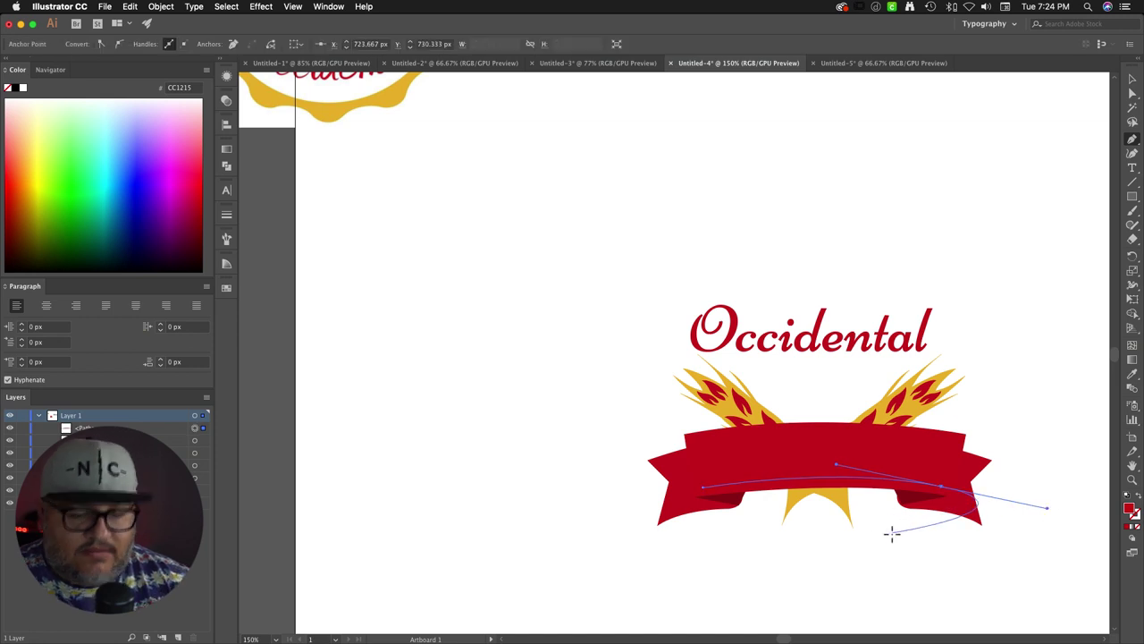
pyautogui.press('t')
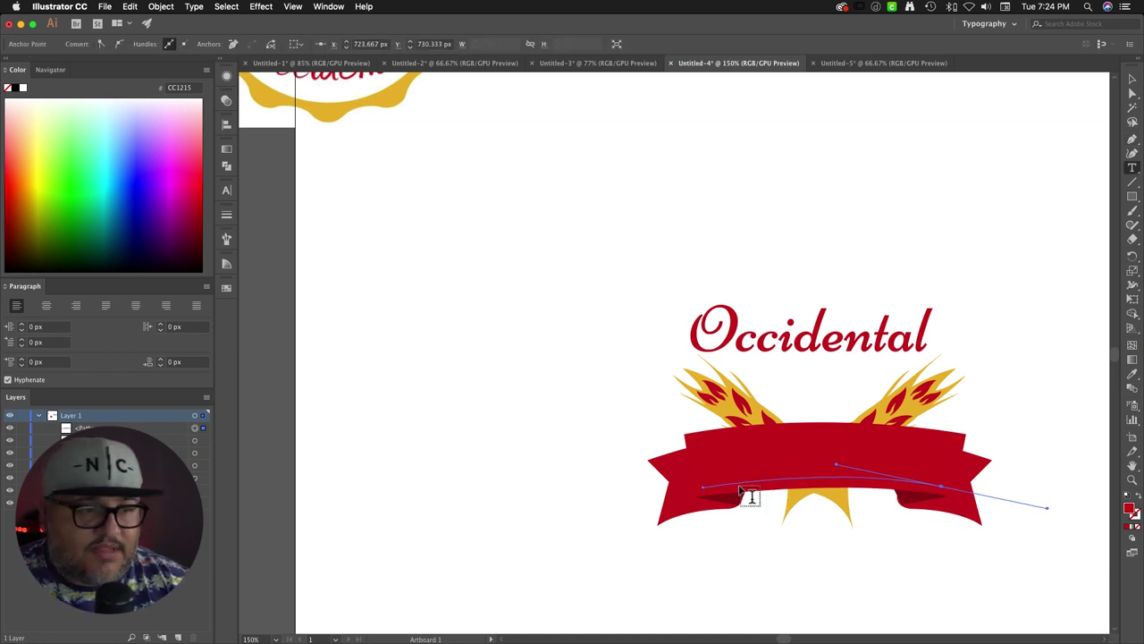
pyautogui.click(719, 488)
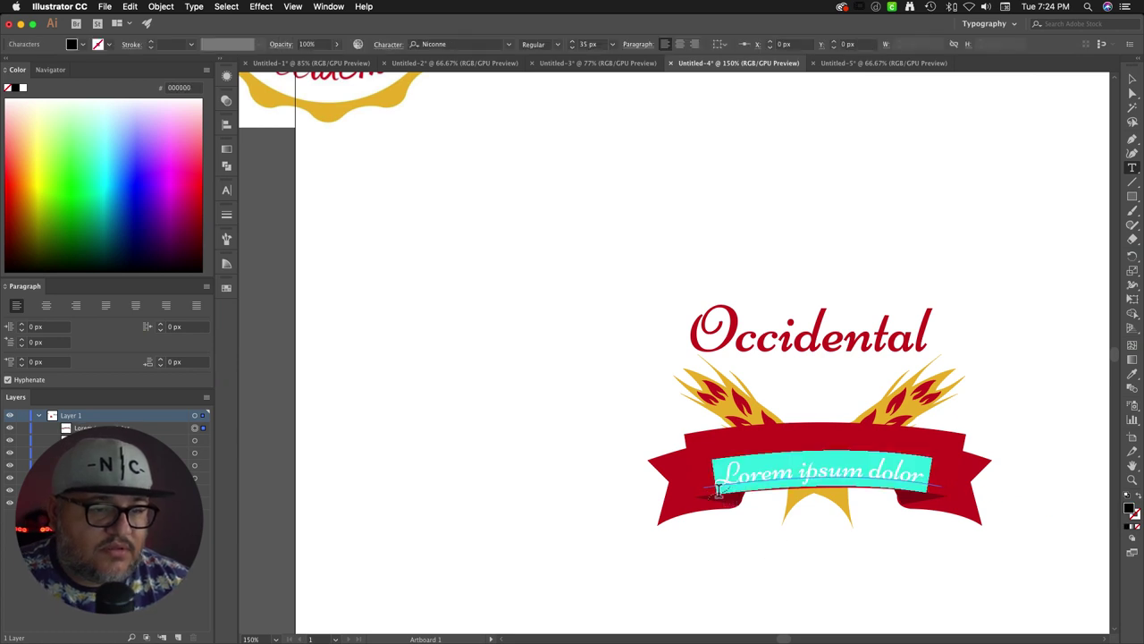
# Step: Replace the placeholder text on the curved path with "Panaderia"
pyautogui.scroll(3, 495, 339)
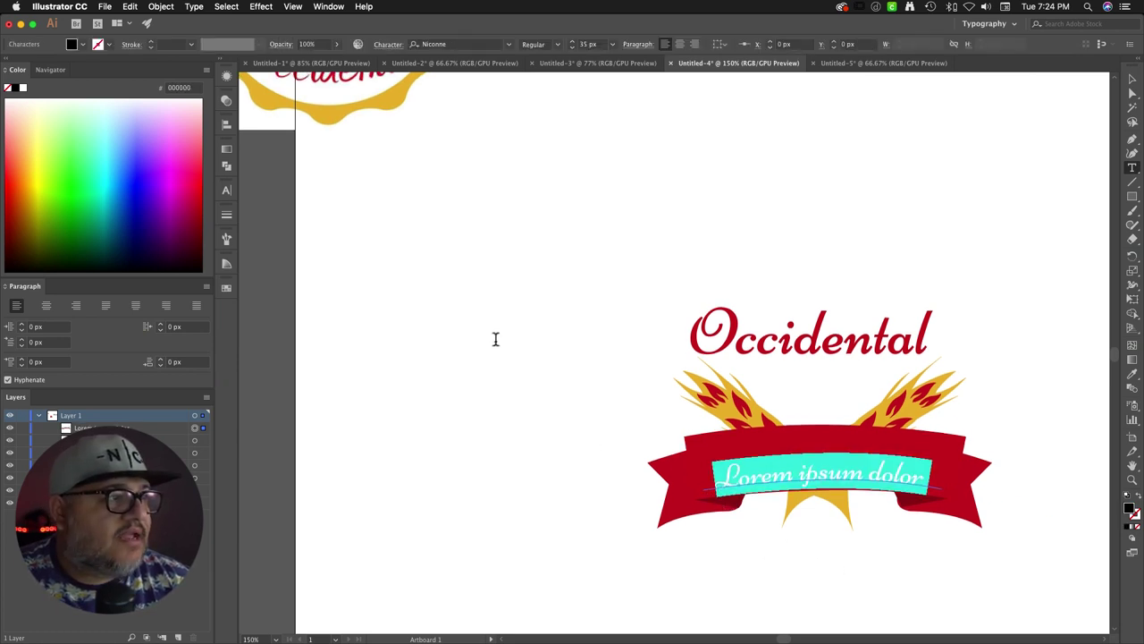
pyautogui.scroll(2, 496, 348)
pyautogui.scroll(-3, 496, 348)
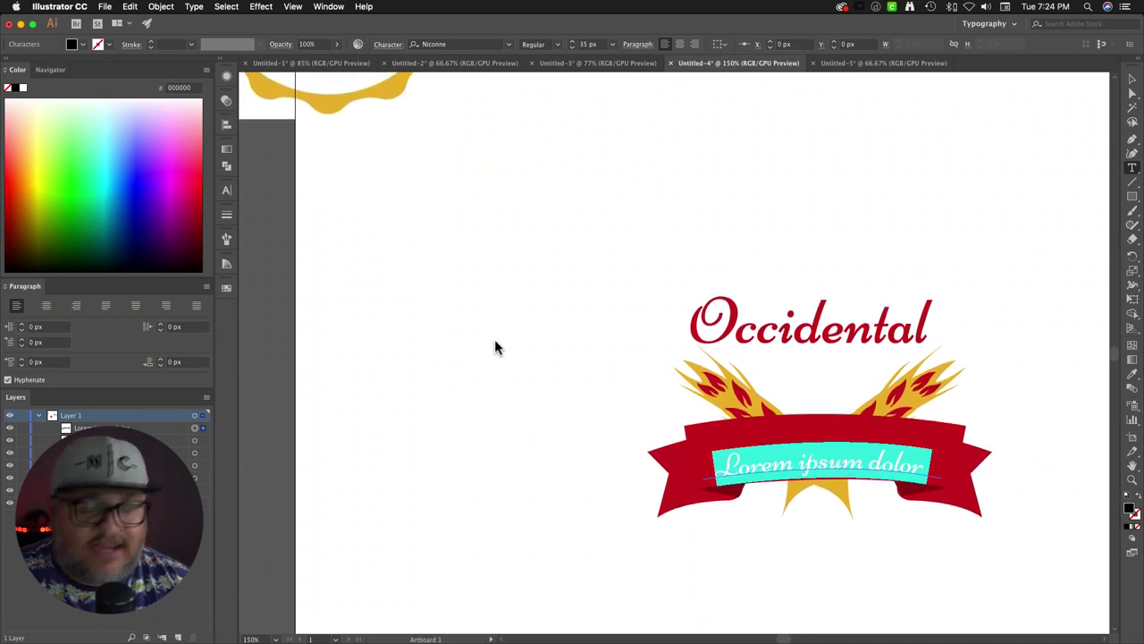
pyautogui.write('P')
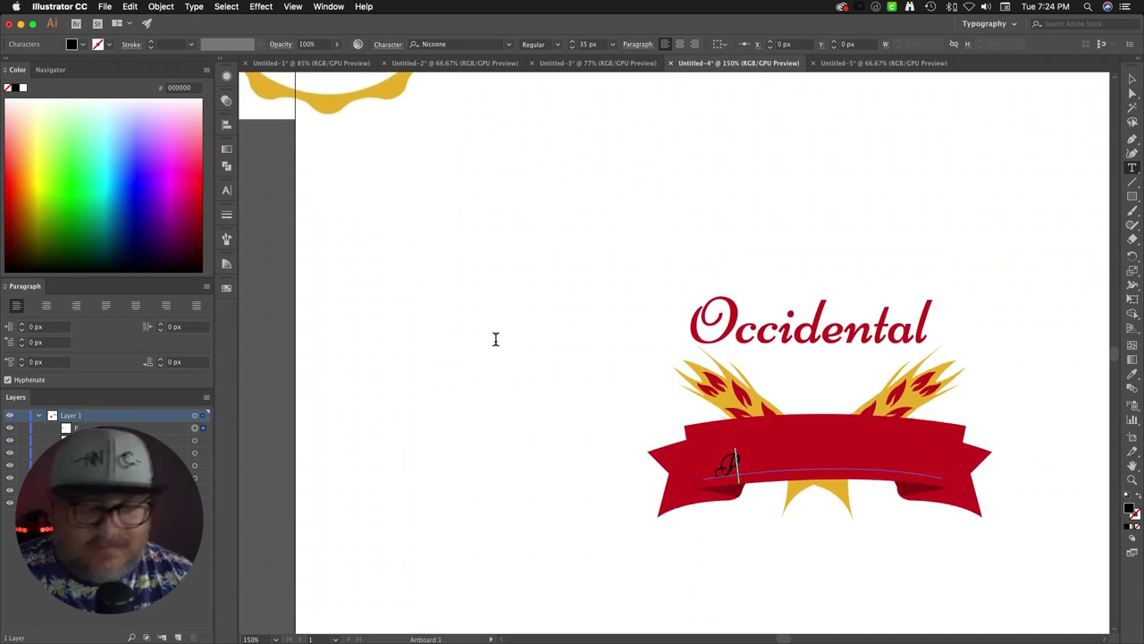
pyautogui.write('anader')
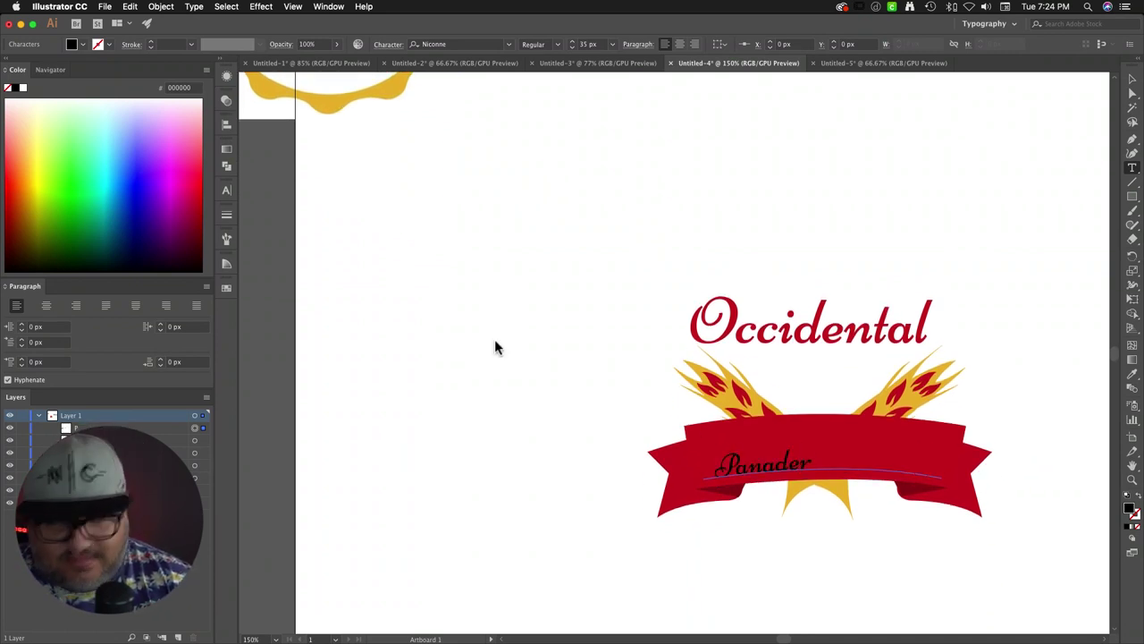
pyautogui.write('ia')
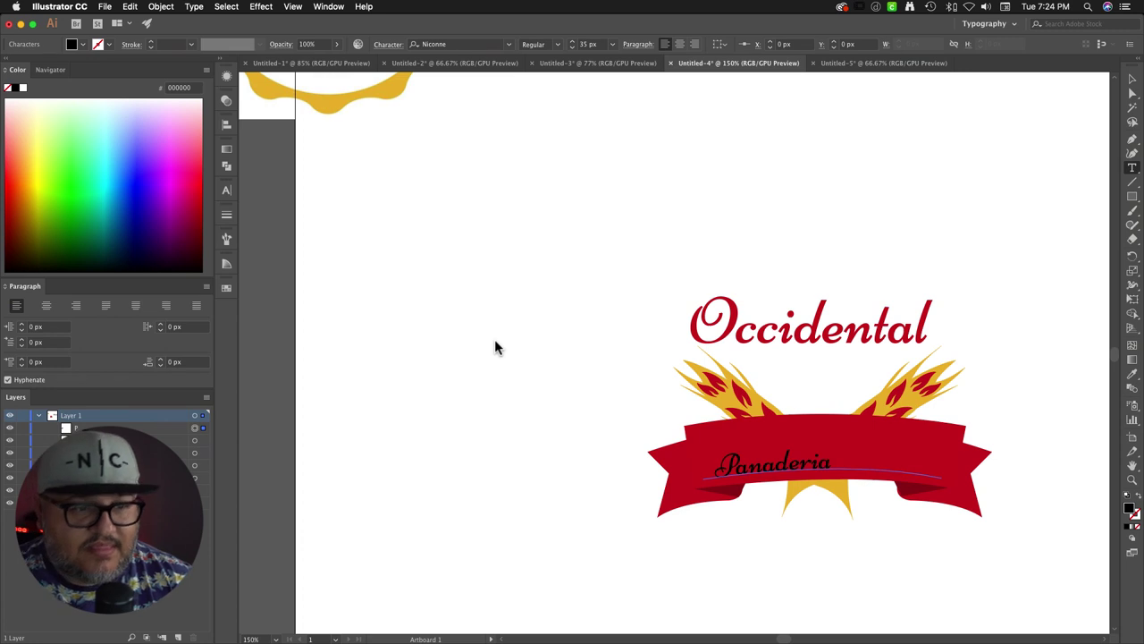
# Step: Set the curved word "Panaderia" to 48 px and centre-align it on its path
pyautogui.doubleClick(823, 462)
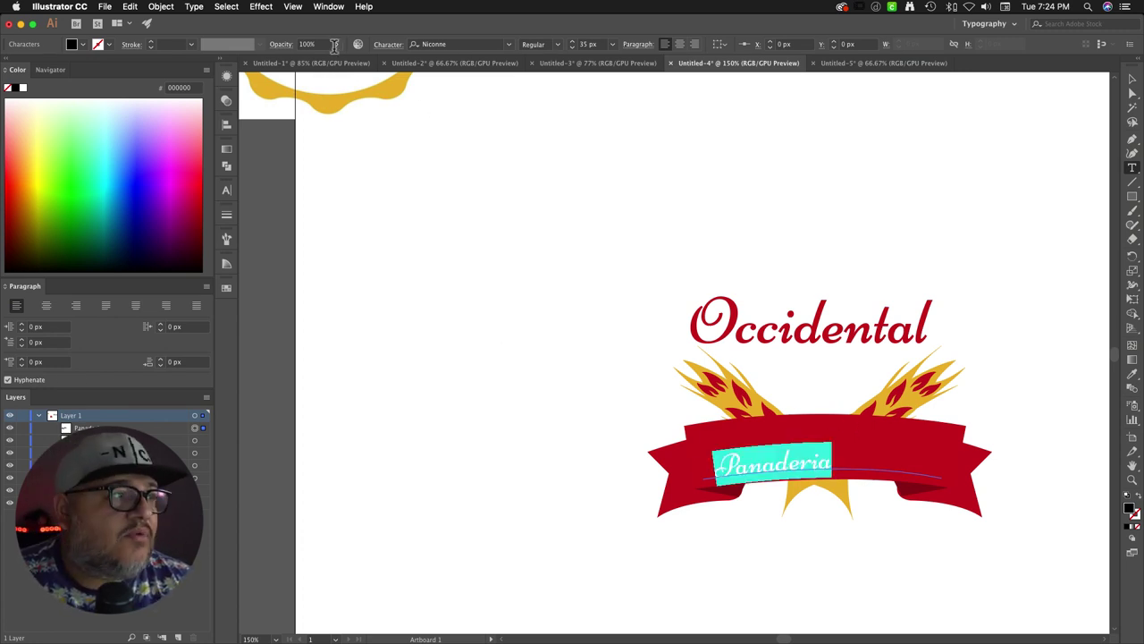
pyautogui.click(571, 41)
pyautogui.click(571, 41)
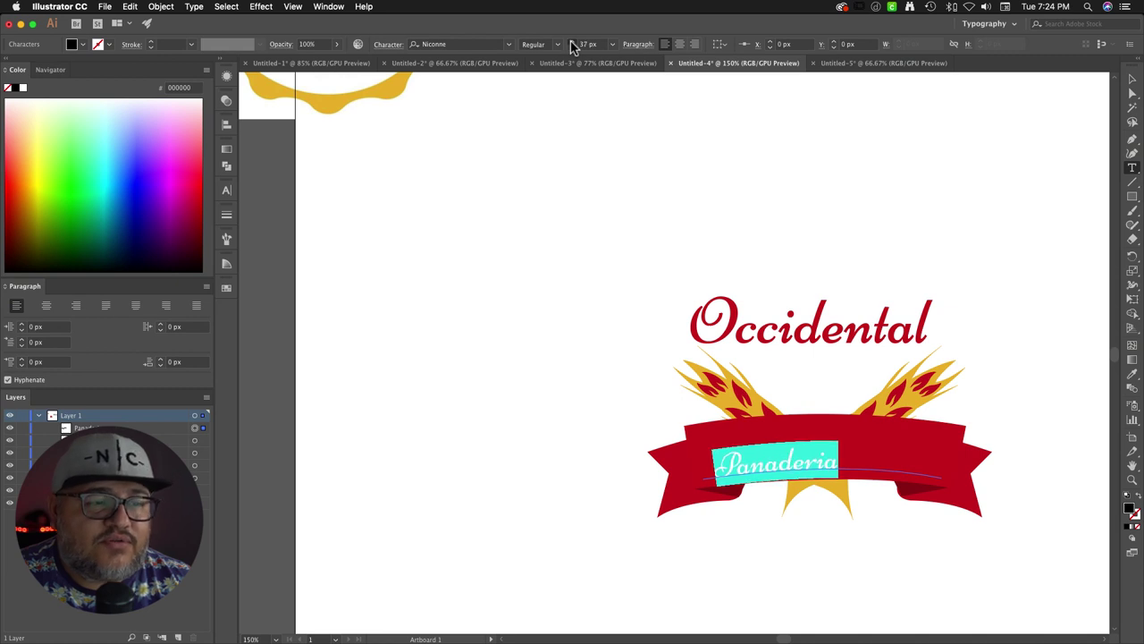
pyautogui.click(571, 41)
pyautogui.click(571, 41)
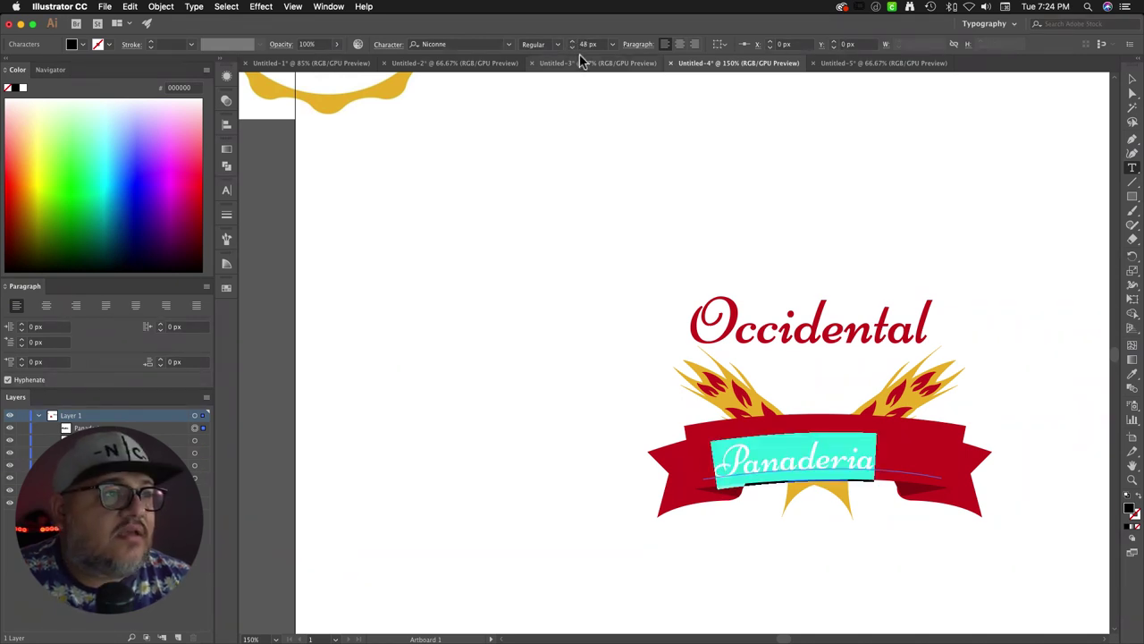
pyautogui.click(679, 44)
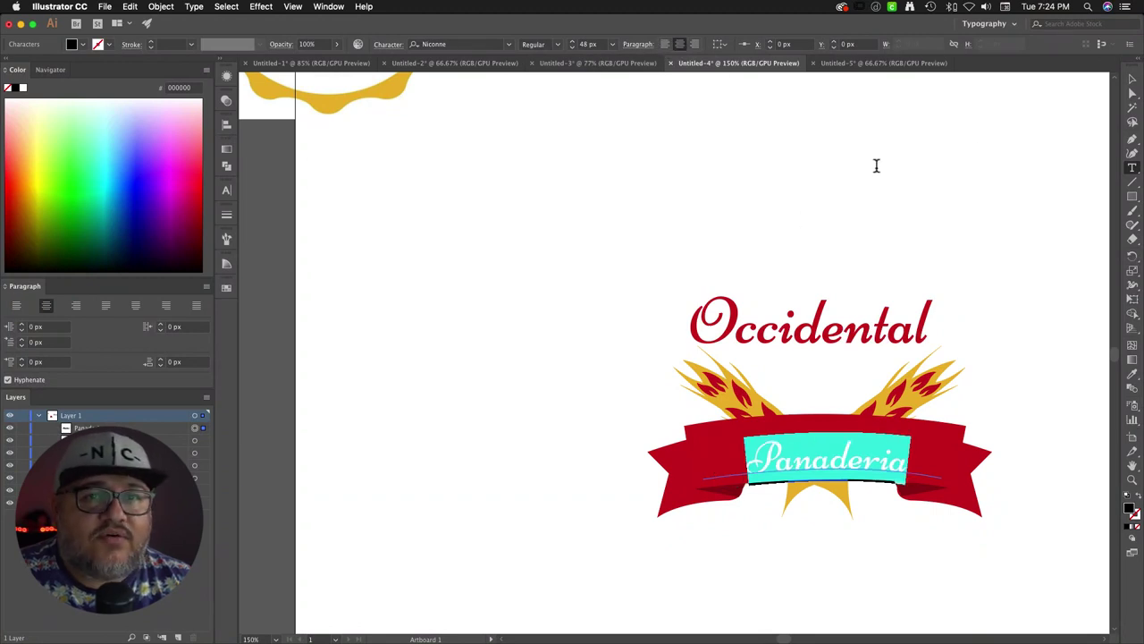
# Step: Sample white from the artboard as the fill of the curved "Panaderia" text and deselect it
pyautogui.click(1132, 83)
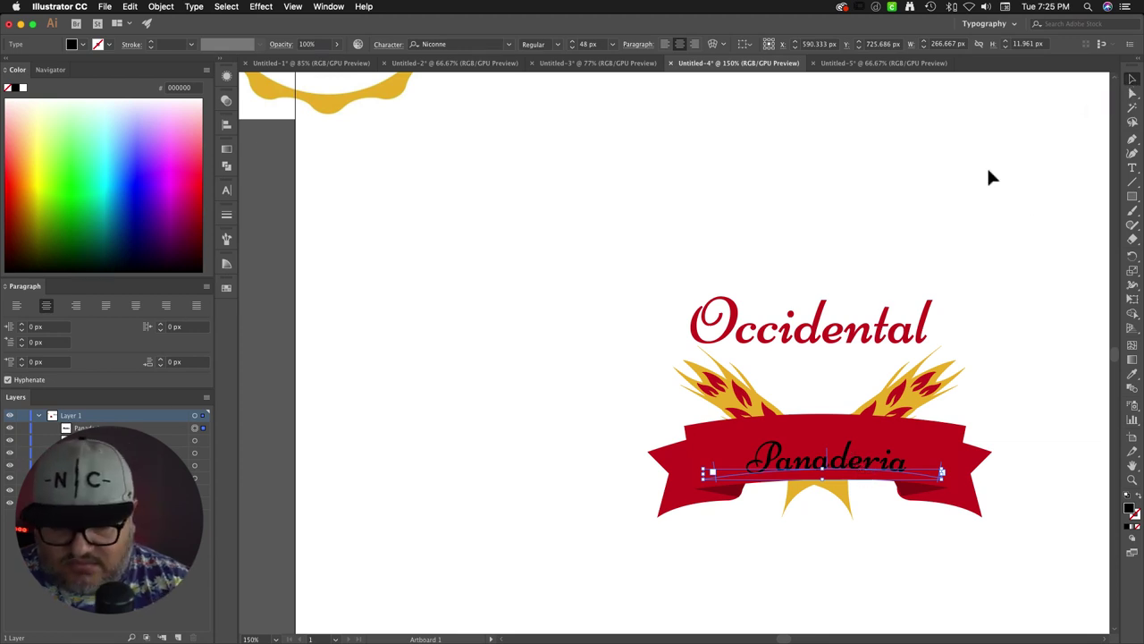
pyautogui.press('i')
pyautogui.click(909, 222)
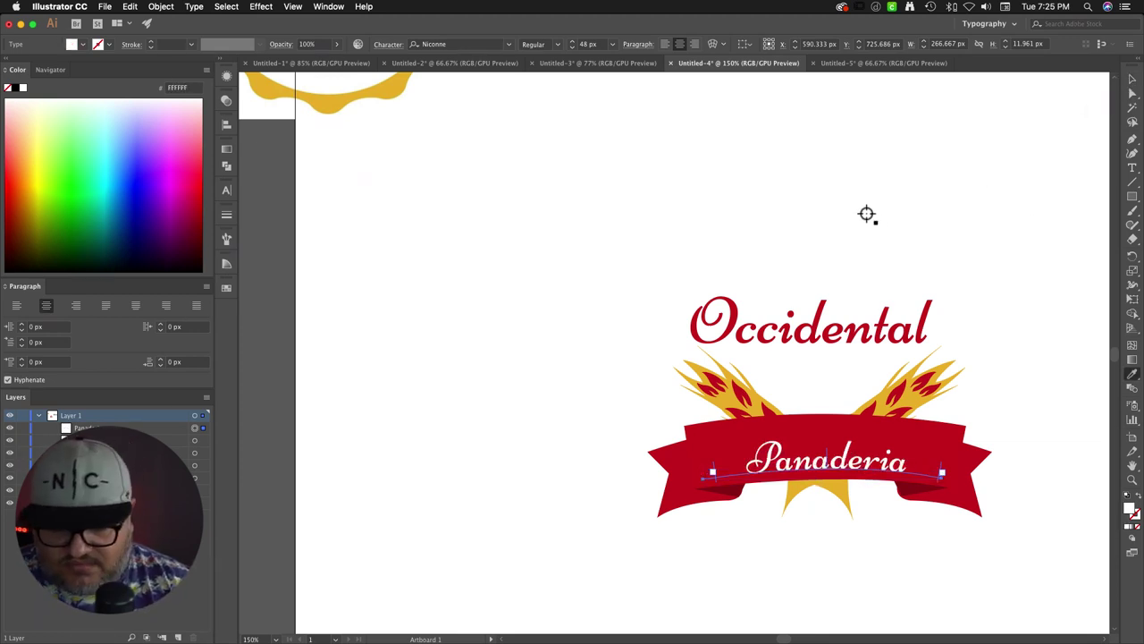
pyautogui.click(1133, 78)
pyautogui.click(1058, 273)
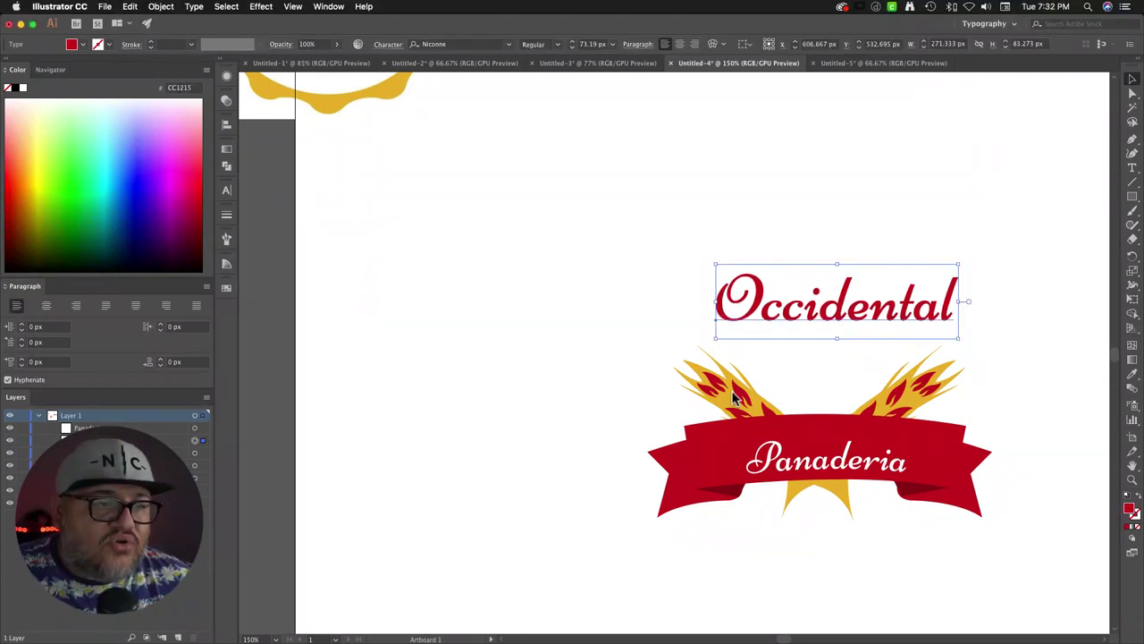
# Step: Move the left wheat ear out to the empty area and shift "Panaderia" up slightly to centre it vertically within the ribbon
pyautogui.moveTo(751, 404); pyautogui.dragTo(550, 233)
pyautogui.moveTo(603, 344); pyautogui.dragTo(621, 272)
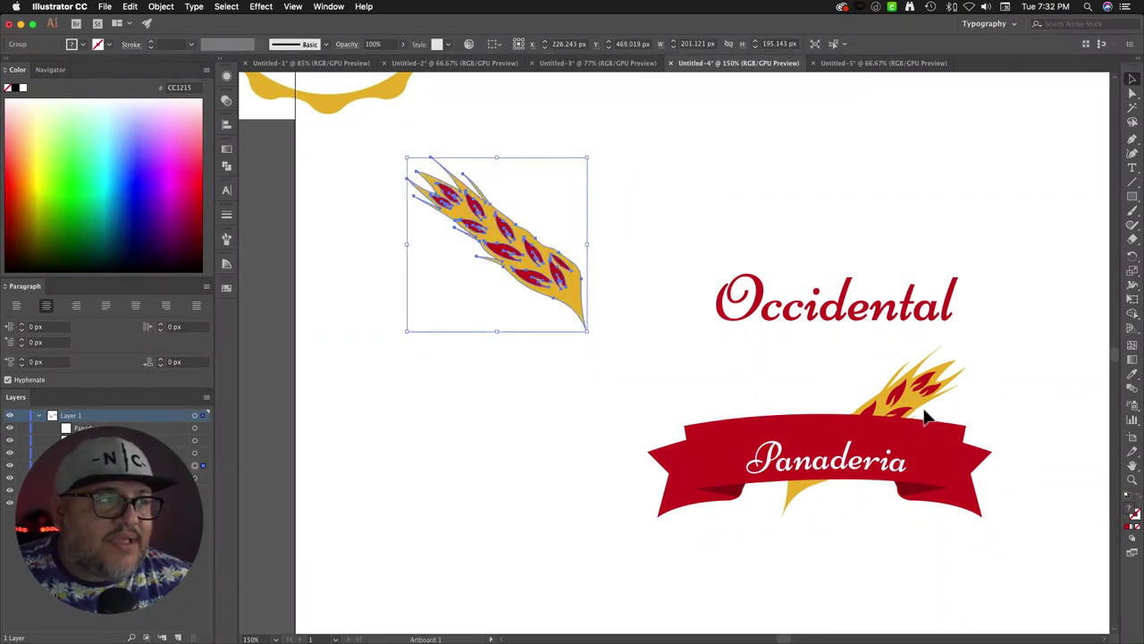
pyautogui.click(841, 471)
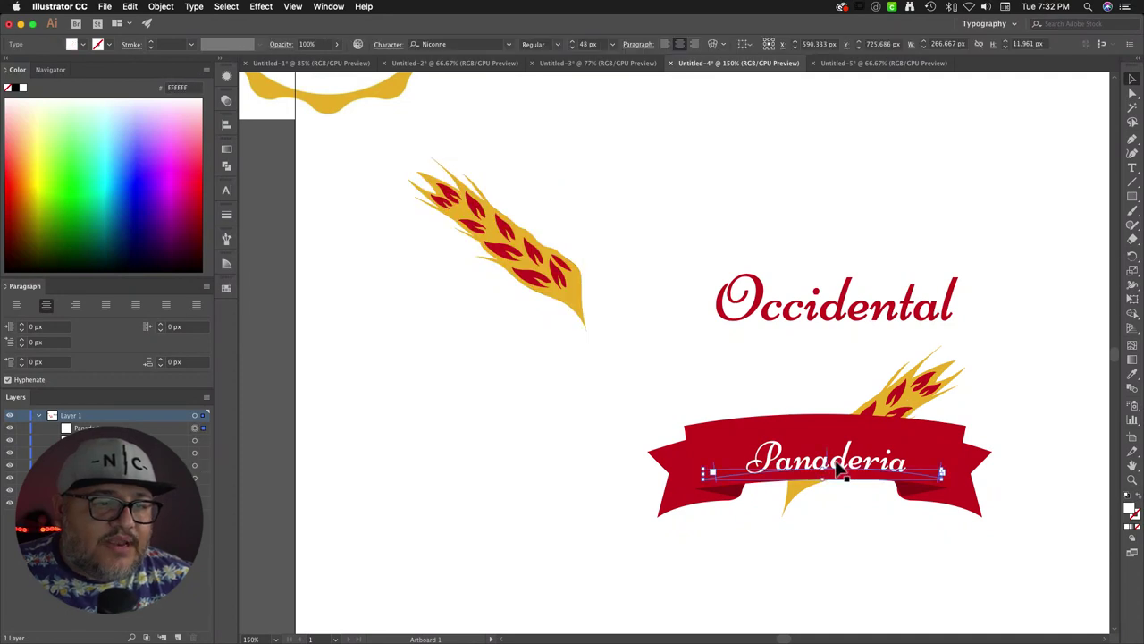
pyautogui.moveTo(837, 465); pyautogui.dragTo(838, 449)
pyautogui.click(810, 359)
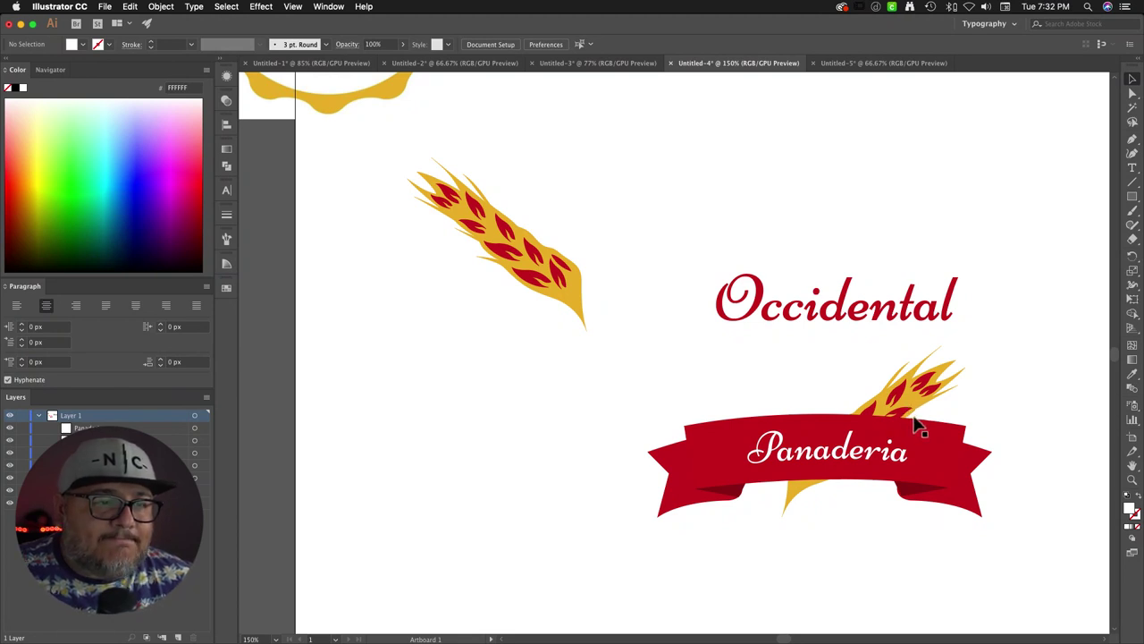
# Step: Move "Occidental" up, clear of the ribbon and wheat, and tighten its tracking to -50
pyautogui.click(879, 317)
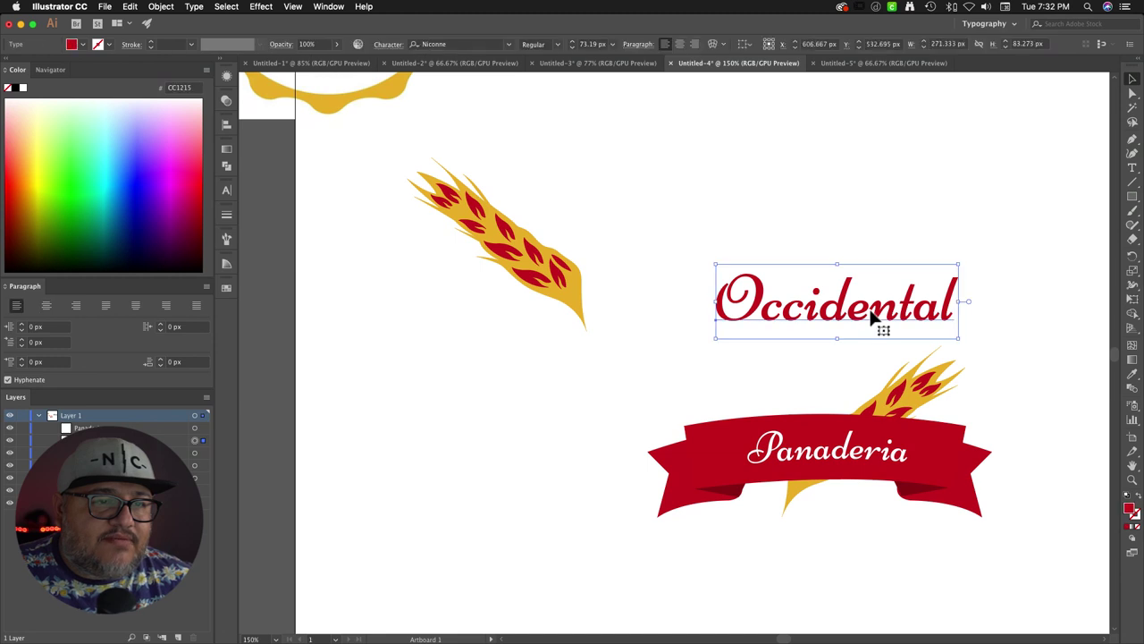
pyautogui.moveTo(880, 317); pyautogui.dragTo(832, 236)
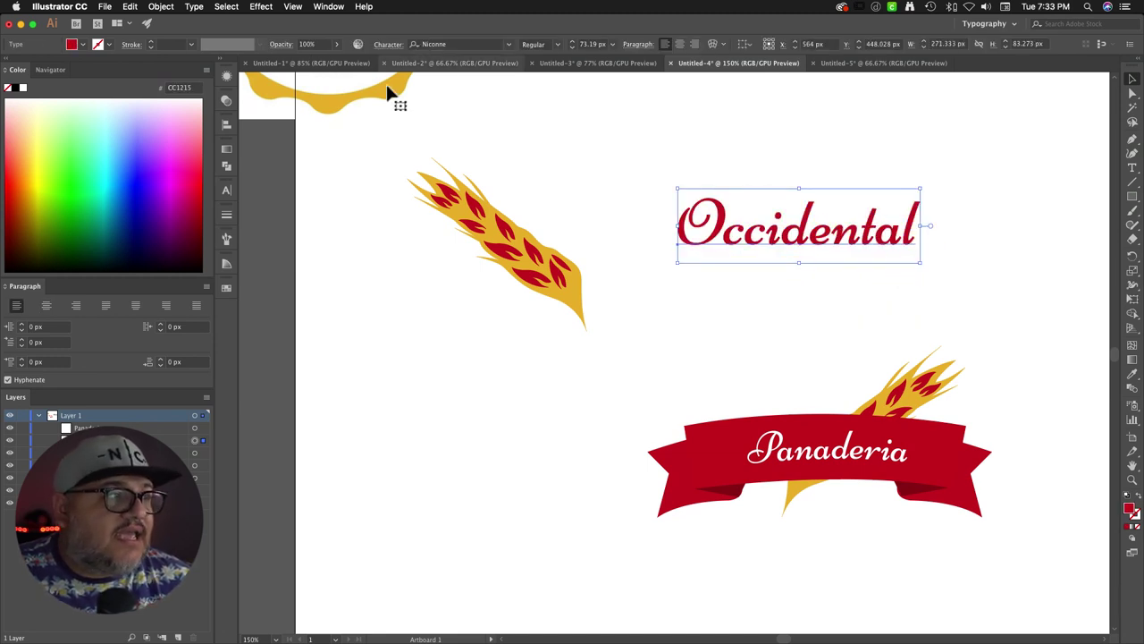
pyautogui.click(226, 190)
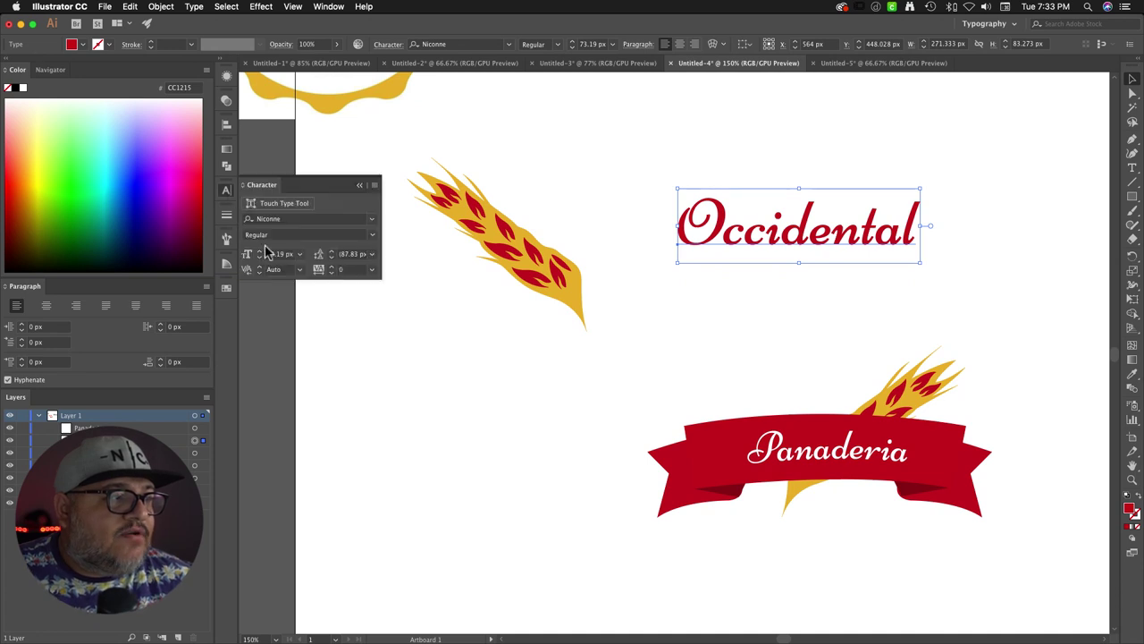
pyautogui.click(331, 272)
pyautogui.click(330, 271)
pyautogui.click(331, 272)
pyautogui.click(331, 271)
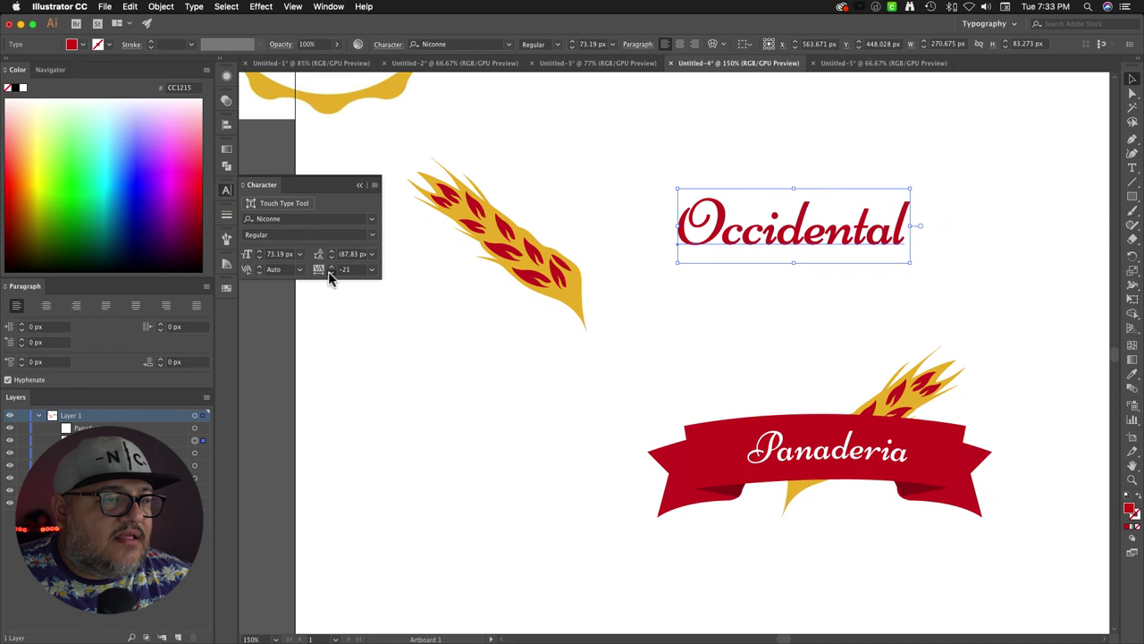
pyautogui.click(331, 272)
pyautogui.click(331, 272)
pyautogui.click(331, 271)
pyautogui.click(331, 272)
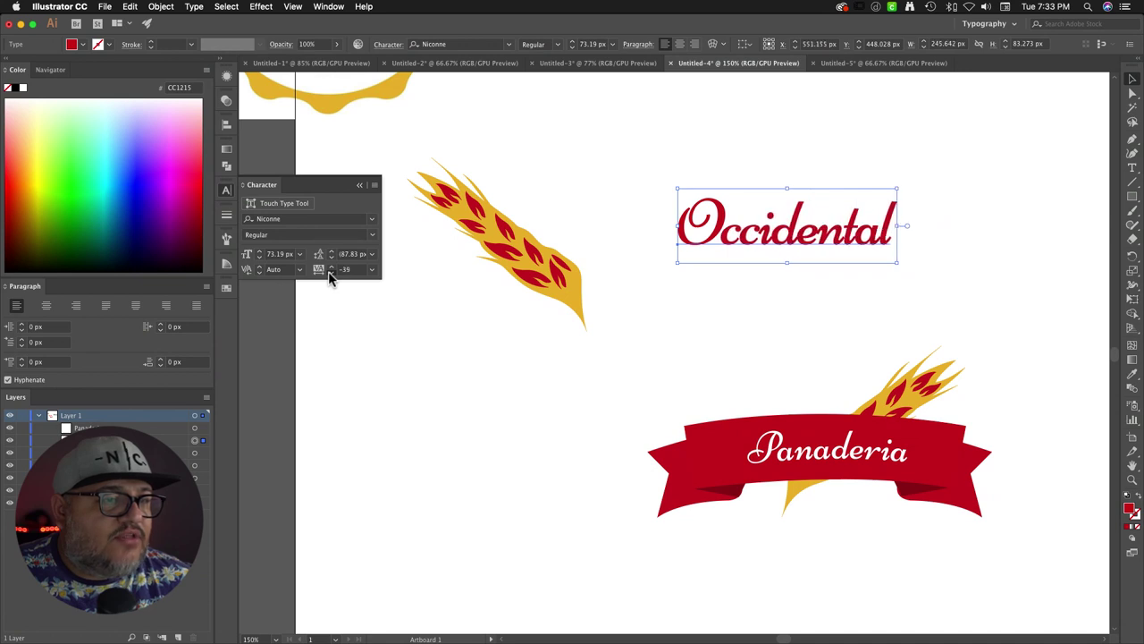
pyautogui.click(330, 271)
pyautogui.click(331, 272)
pyautogui.click(331, 271)
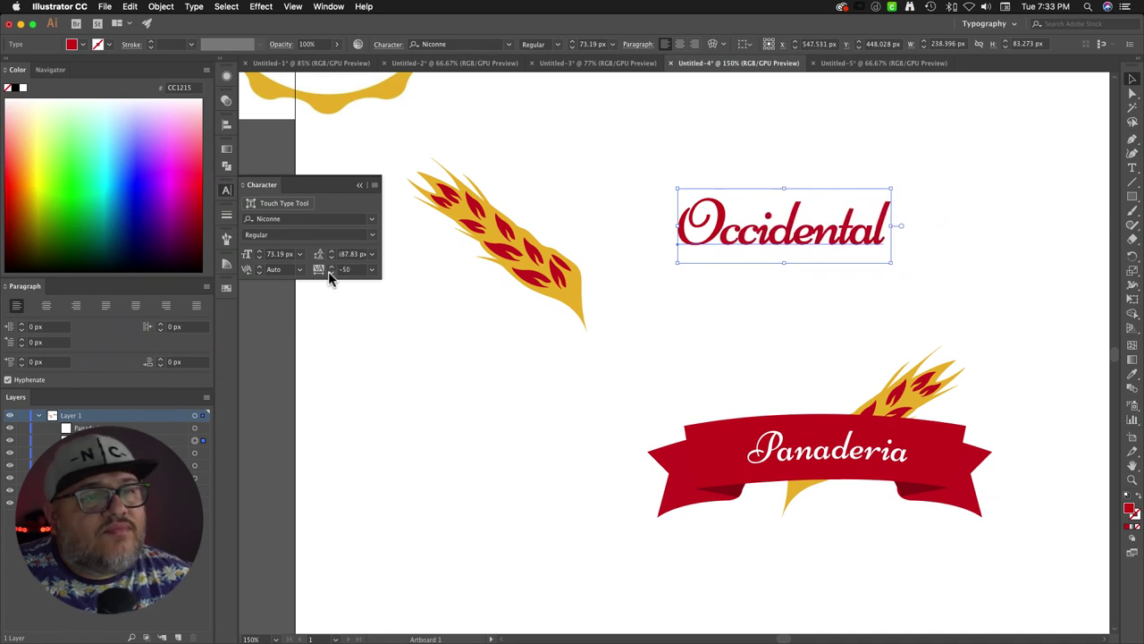
# Step: Warp the word "Occidental" with a horizontal Arc style at 20% bend
pyautogui.moveTo(720, 217); pyautogui.dragTo(742, 219)
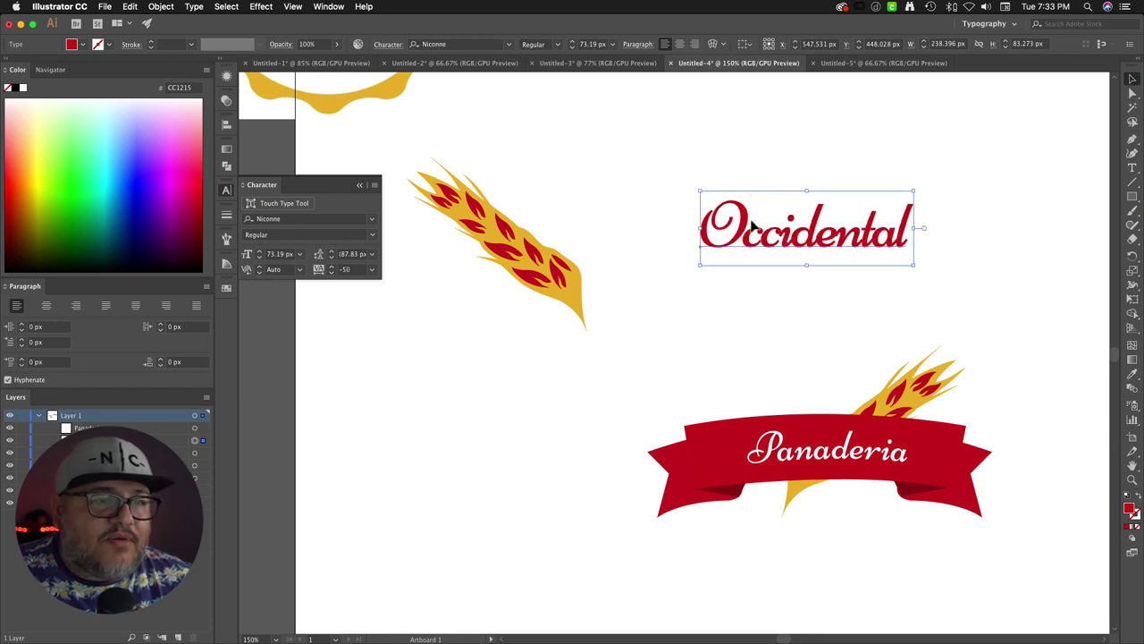
pyautogui.click(720, 46)
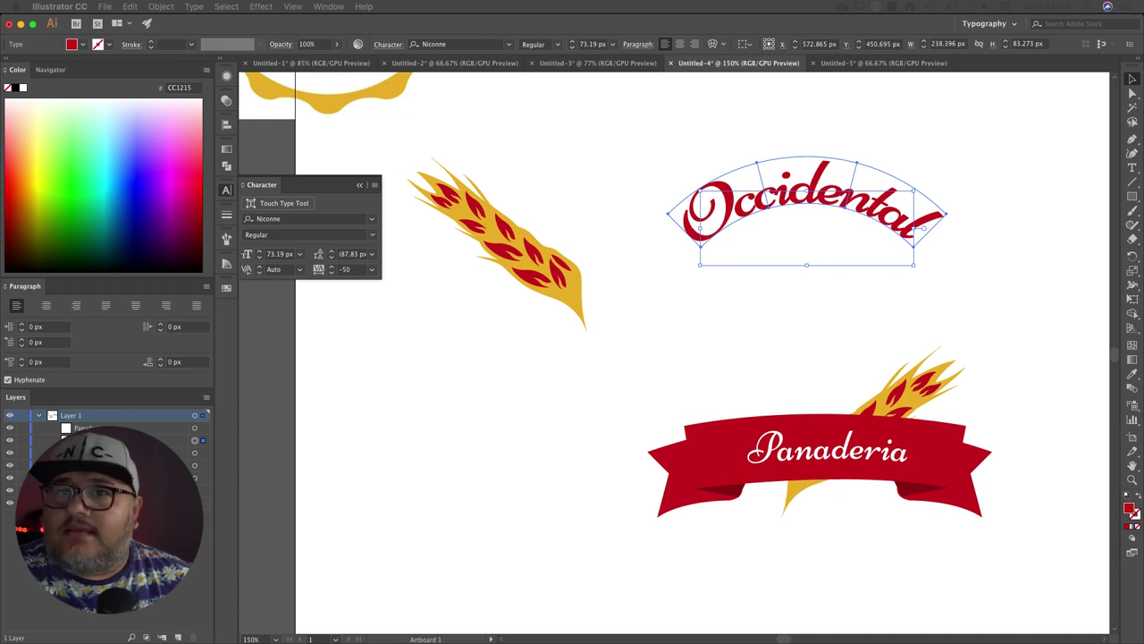
pyautogui.moveTo(943, 42); pyautogui.dragTo(617, 76)
pyautogui.moveTo(545, 133); pyautogui.dragTo(524, 137)
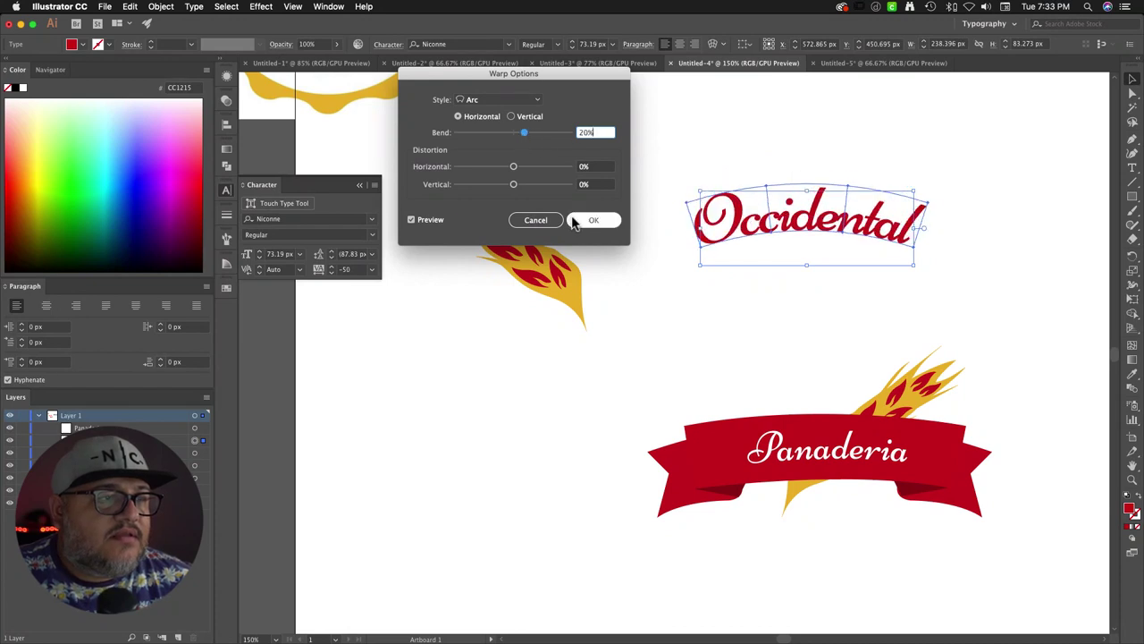
pyautogui.click(613, 221)
pyautogui.click(838, 243)
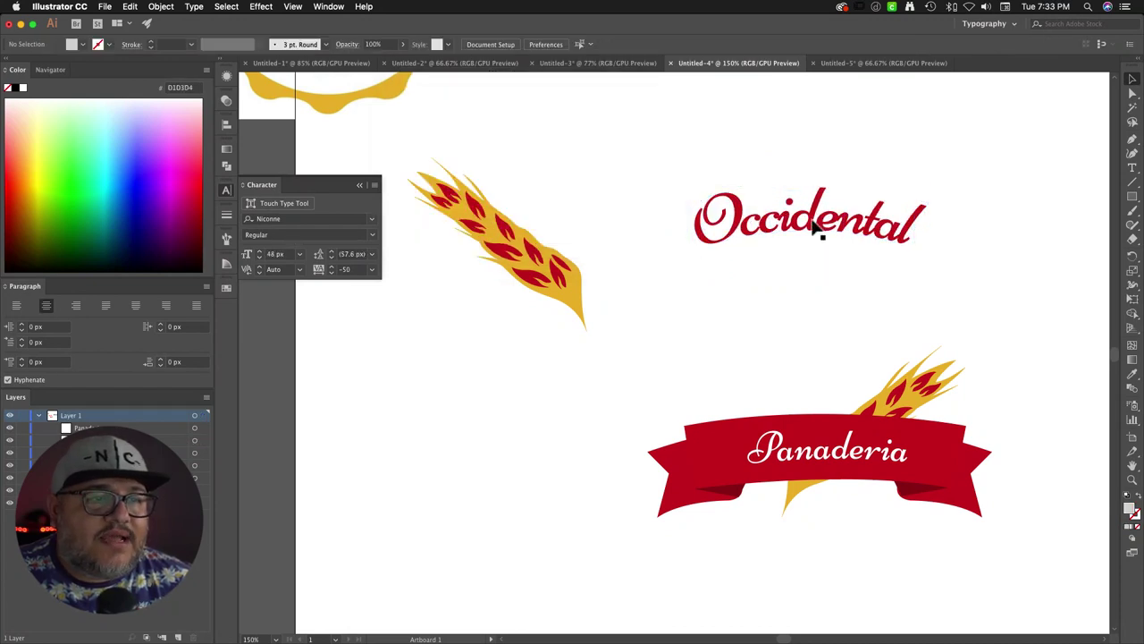
# Step: Place the arched "Occidental" above the ribbon and move the remaining wheat ear out to the empty area beside the logo
pyautogui.moveTo(842, 225); pyautogui.dragTo(856, 311)
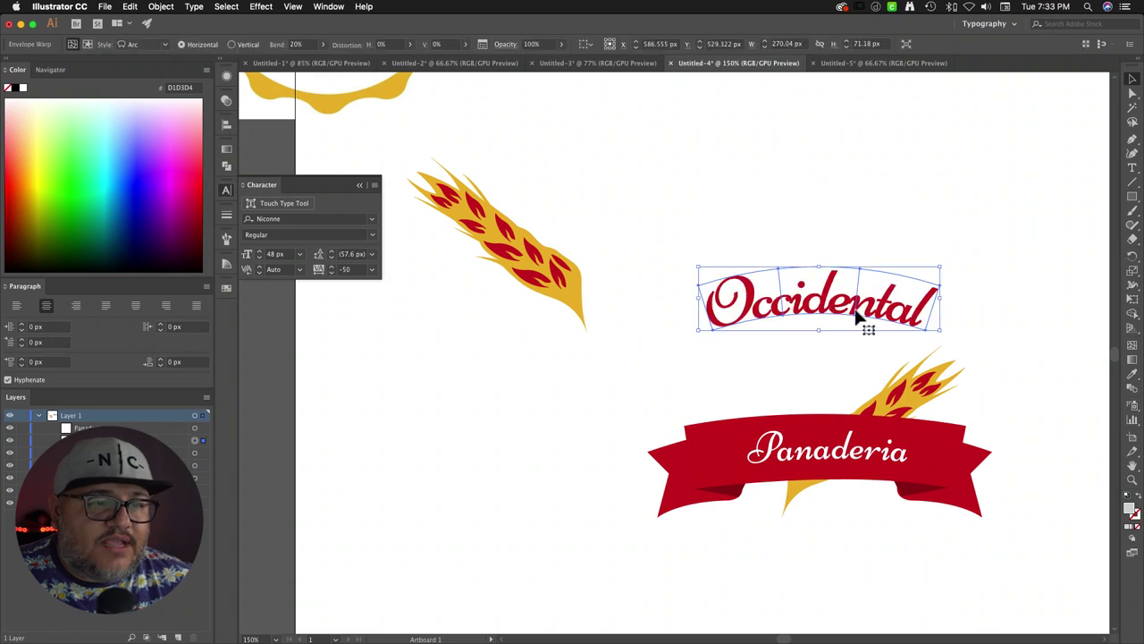
pyautogui.click(898, 395)
pyautogui.moveTo(898, 395); pyautogui.dragTo(558, 397)
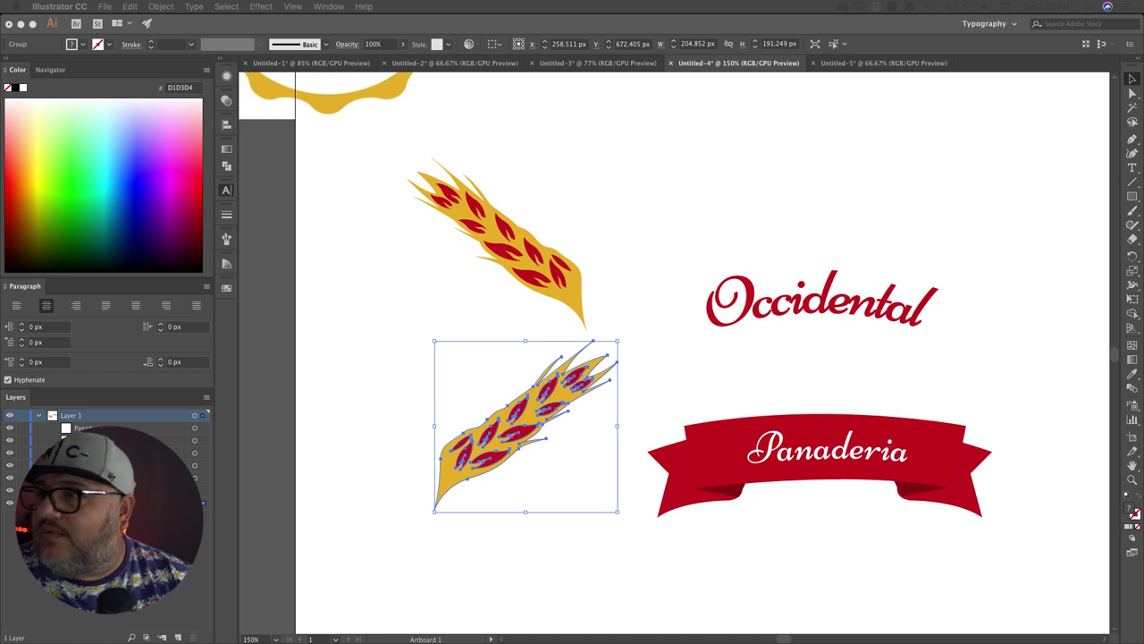
# Step: Bring the black leaf branch image onto the artboard, dismiss the save dialog and apply Image Trace to the branch
pyautogui.moveTo(1024, 393); pyautogui.dragTo(695, 185)
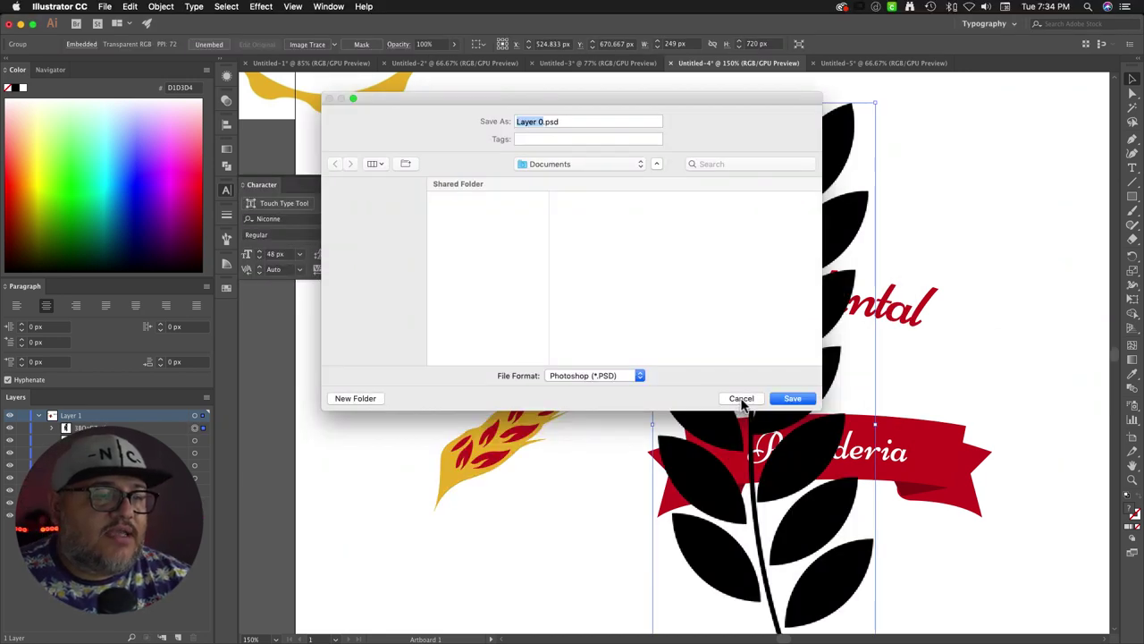
pyautogui.click(741, 399)
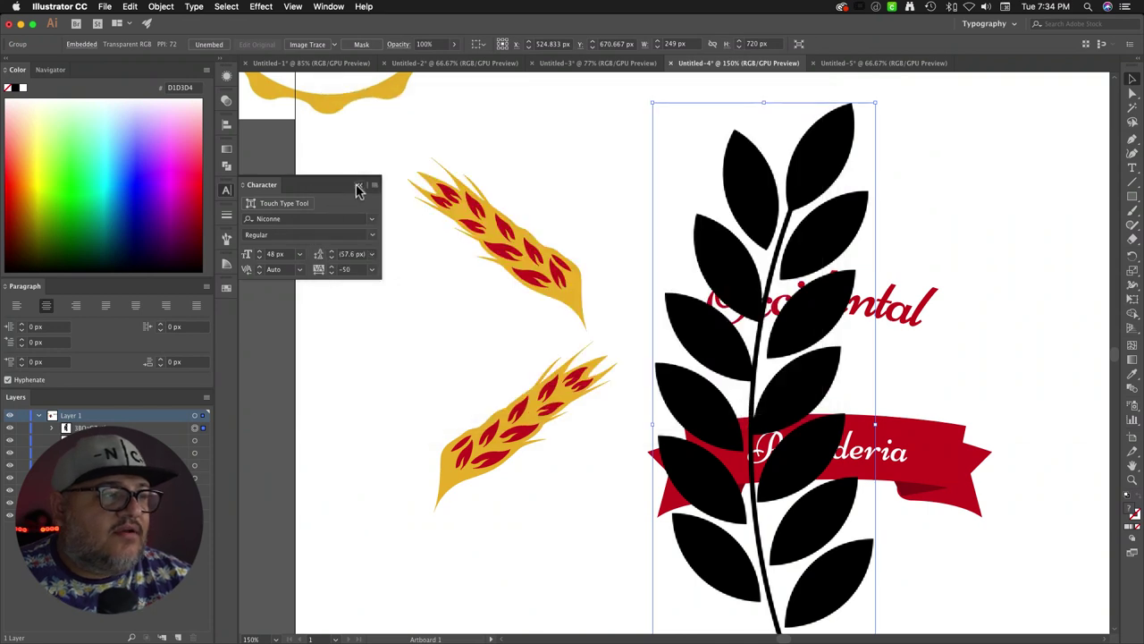
pyautogui.click(358, 189)
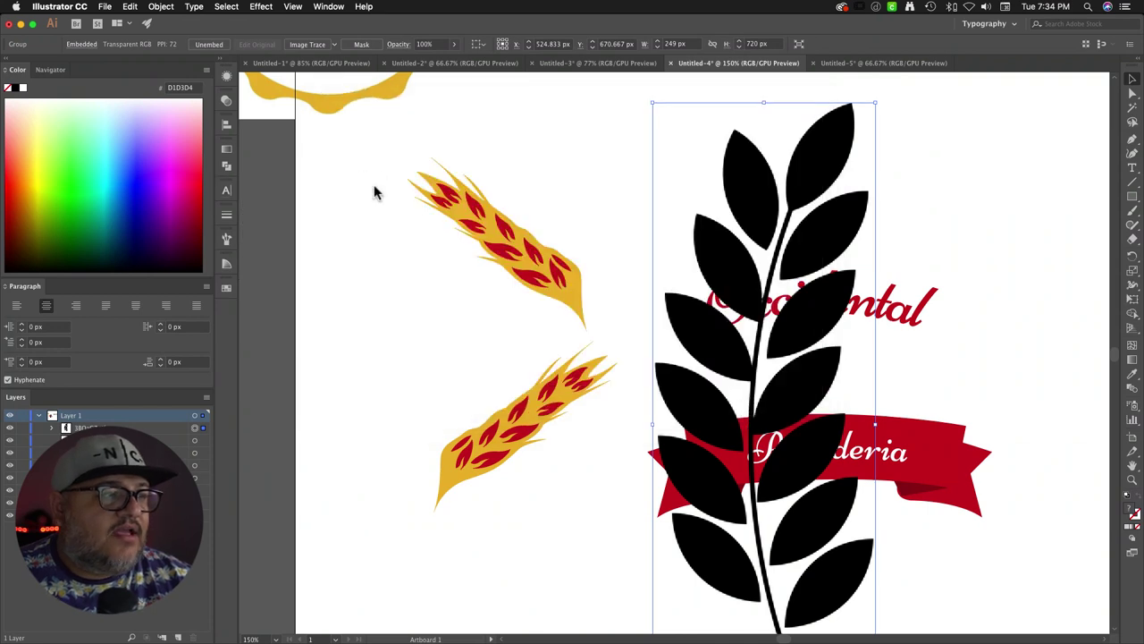
pyautogui.click(300, 45)
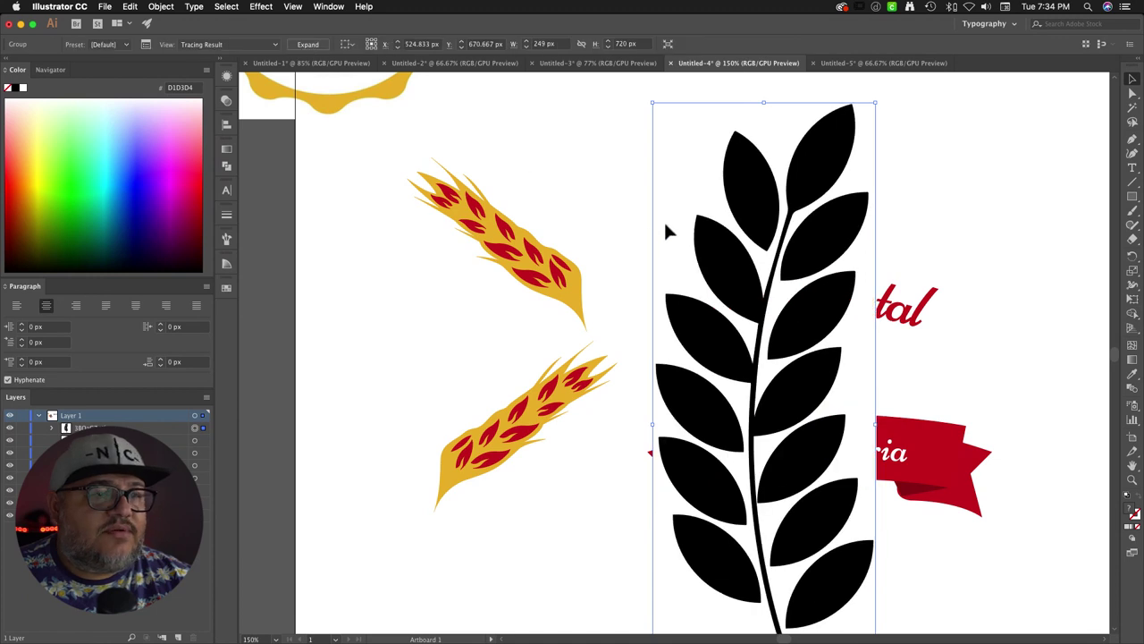
# Step: Delete the upper of the two wheat ears set aside beside the logo
pyautogui.click(512, 256)
pyautogui.press('Delete')
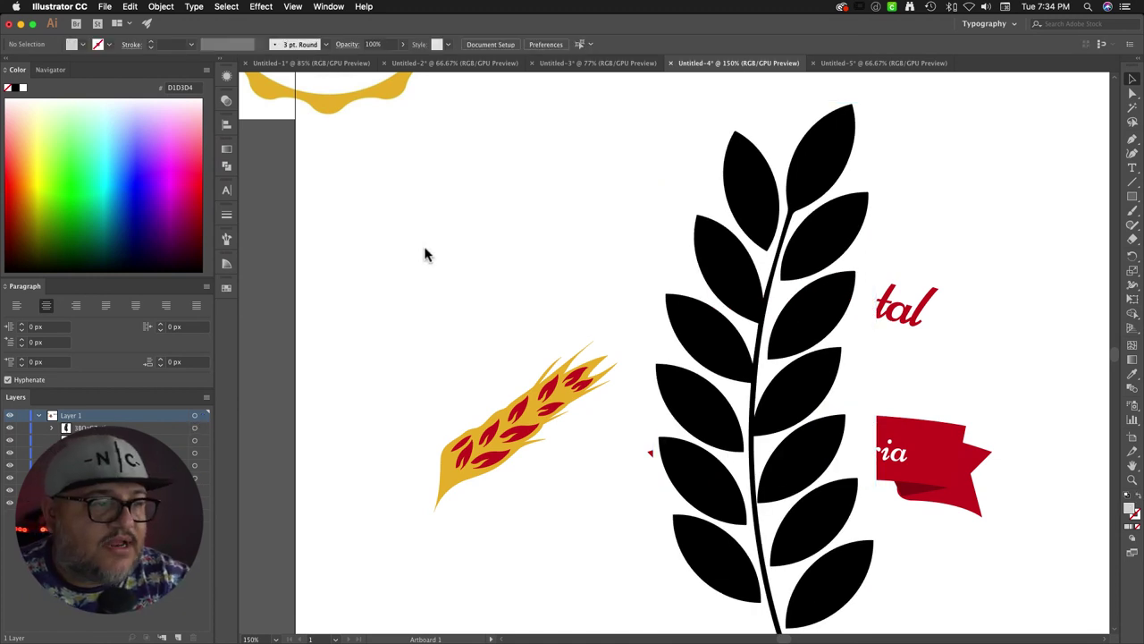
# Step: Delete the remaining wheat ear set aside beside the logo
pyautogui.moveTo(424, 253); pyautogui.dragTo(592, 499)
pyautogui.press('Delete')
# Step: Move the traced branch clear of the lettering and ribbon, and expand its tracing into paths
pyautogui.click(758, 279)
pyautogui.moveTo(758, 279); pyautogui.dragTo(557, 256)
pyautogui.click(306, 45)
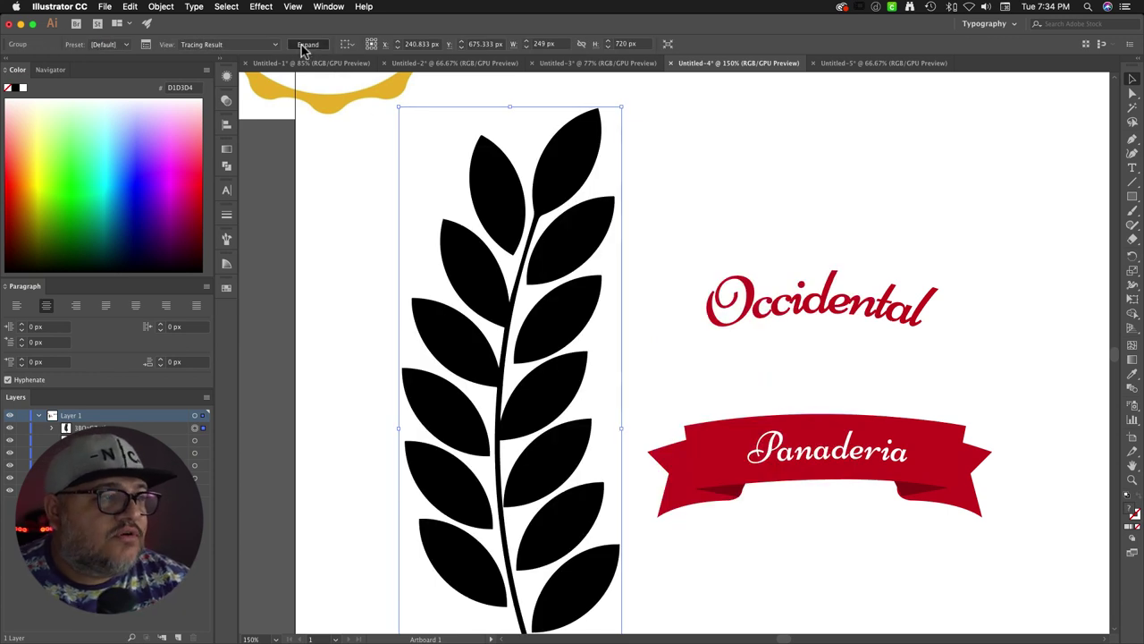
pyautogui.rightClick(430, 165)
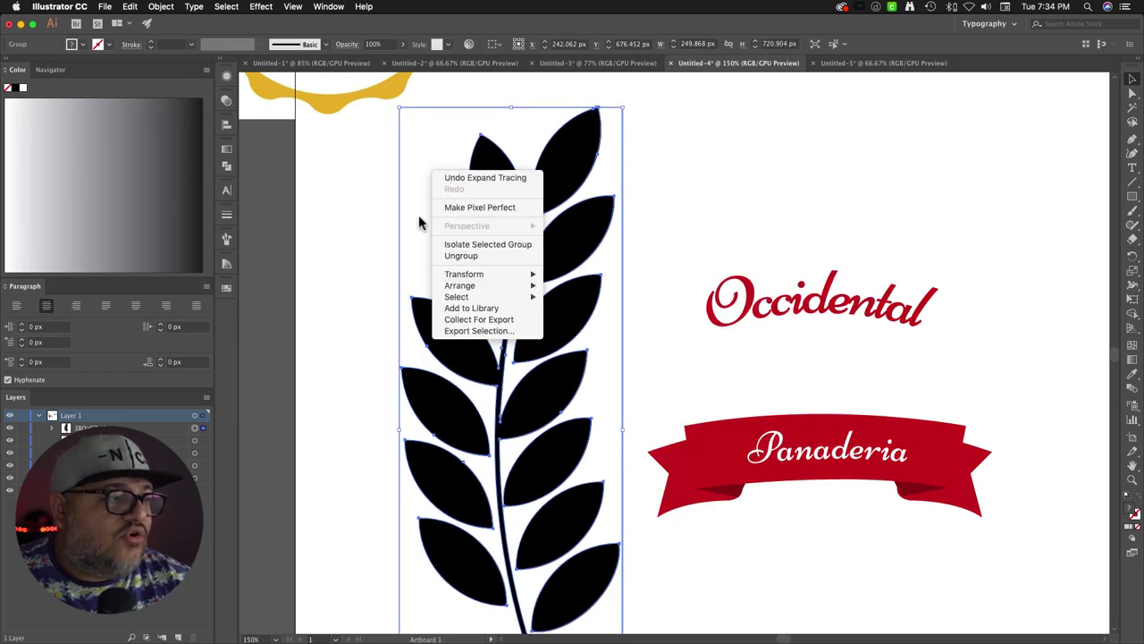
pyautogui.click(663, 137)
pyautogui.moveTo(663, 137); pyautogui.dragTo(531, 117)
pyautogui.press('Delete')
pyautogui.press('super+z')
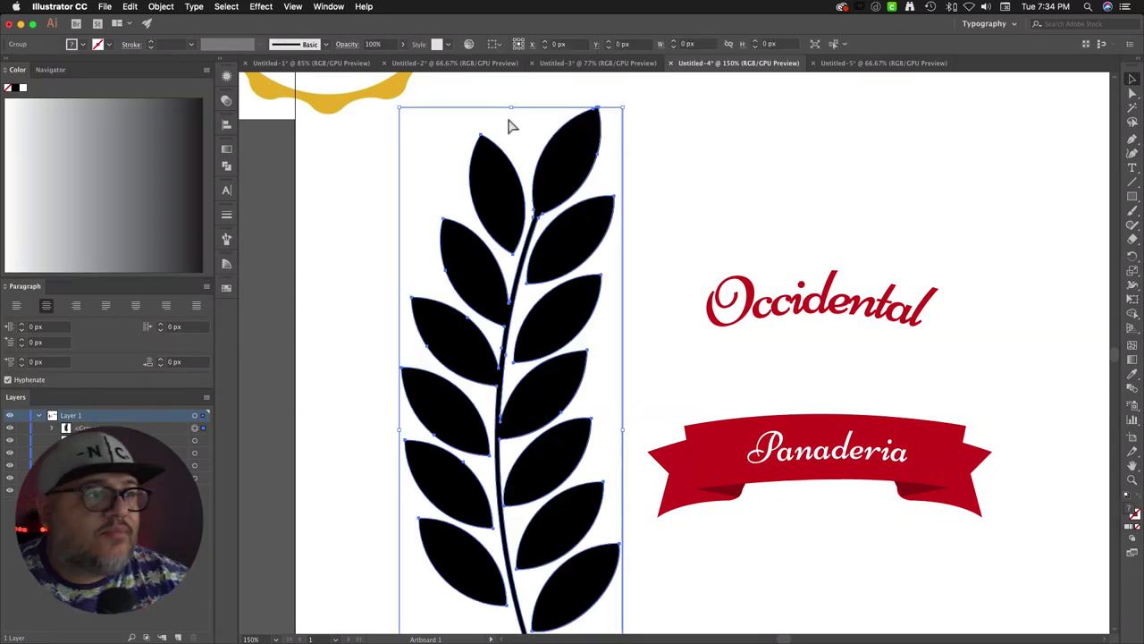
# Step: Ungroup the expanded branch and delete the white background shape around its leaves
pyautogui.rightClick(507, 130)
pyautogui.click(536, 217)
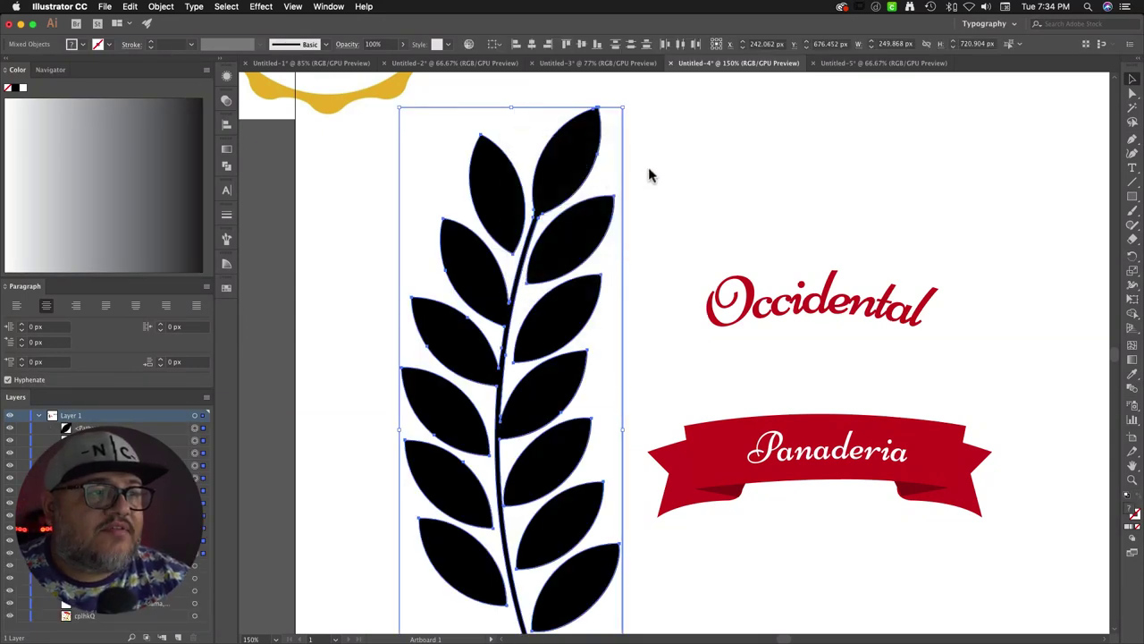
pyautogui.click(664, 152)
pyautogui.click(613, 157)
pyautogui.click(614, 161)
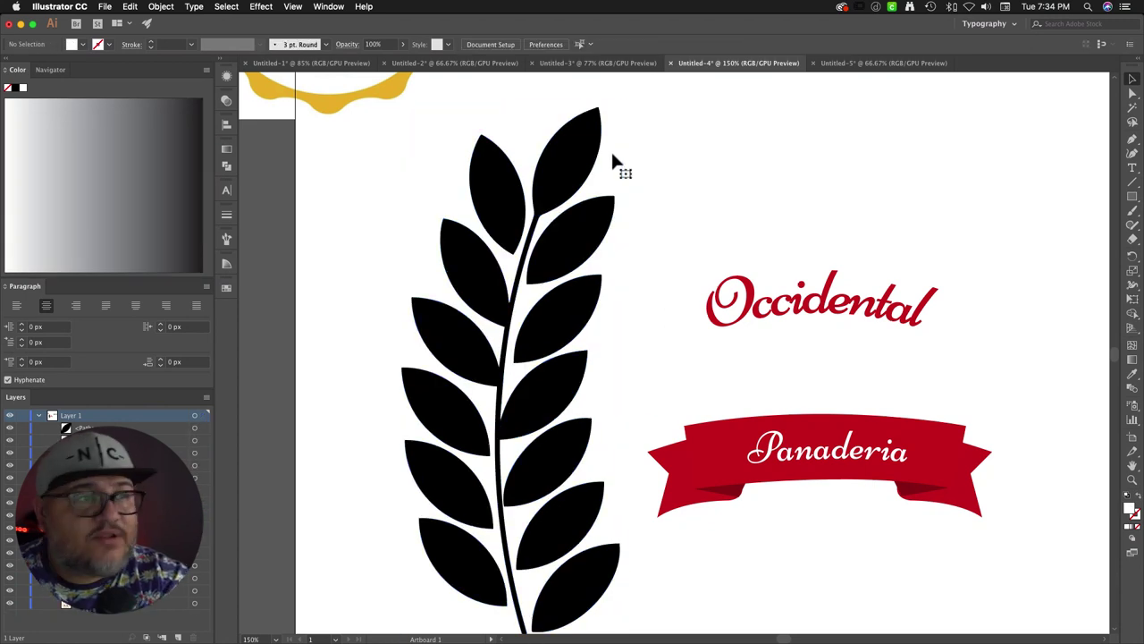
pyautogui.click(572, 147)
pyautogui.moveTo(573, 147); pyautogui.dragTo(701, 143)
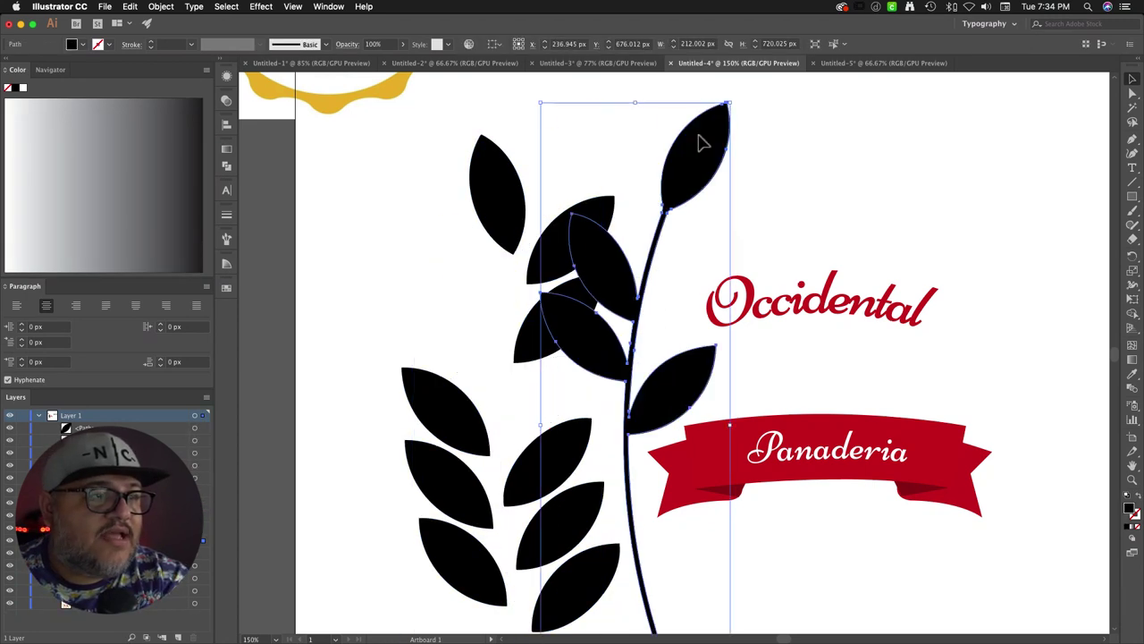
pyautogui.press('super+z')
pyautogui.click(474, 180)
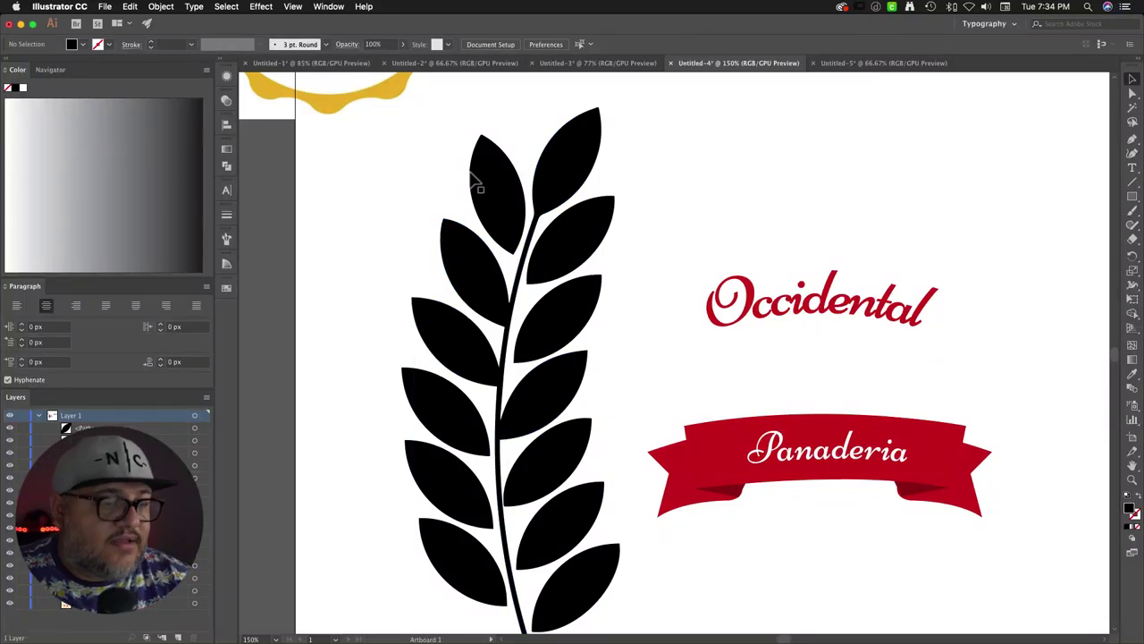
# Step: Scale the whole branch down to about 199 px wide, rotate it to lie horizontally and group its pieces
pyautogui.press('super+minus')
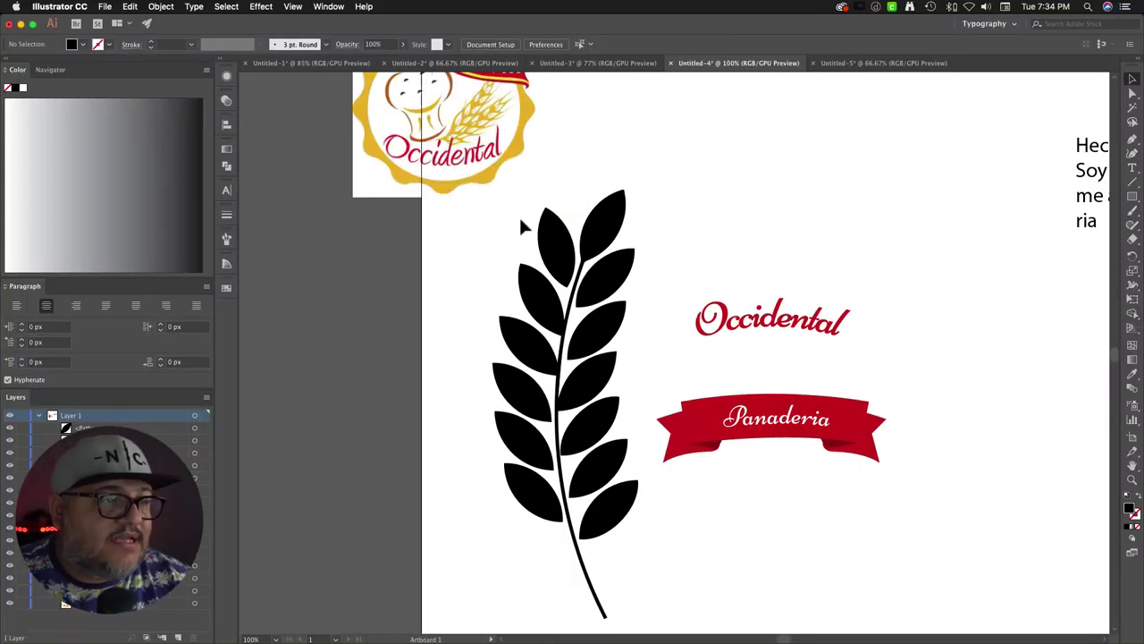
pyautogui.moveTo(605, 542); pyautogui.dragTo(623, 234)
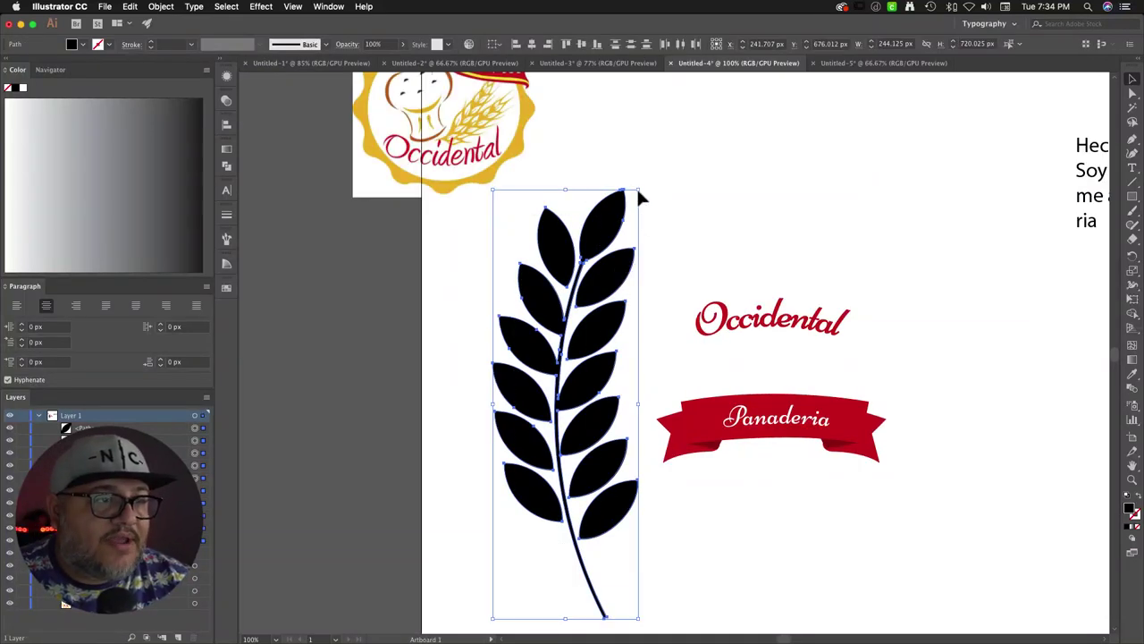
pyautogui.moveTo(638, 191); pyautogui.dragTo(549, 408)
pyautogui.moveTo(543, 544); pyautogui.dragTo(556, 356)
pyautogui.moveTo(577, 271); pyautogui.dragTo(444, 327)
pyautogui.press('super+g')
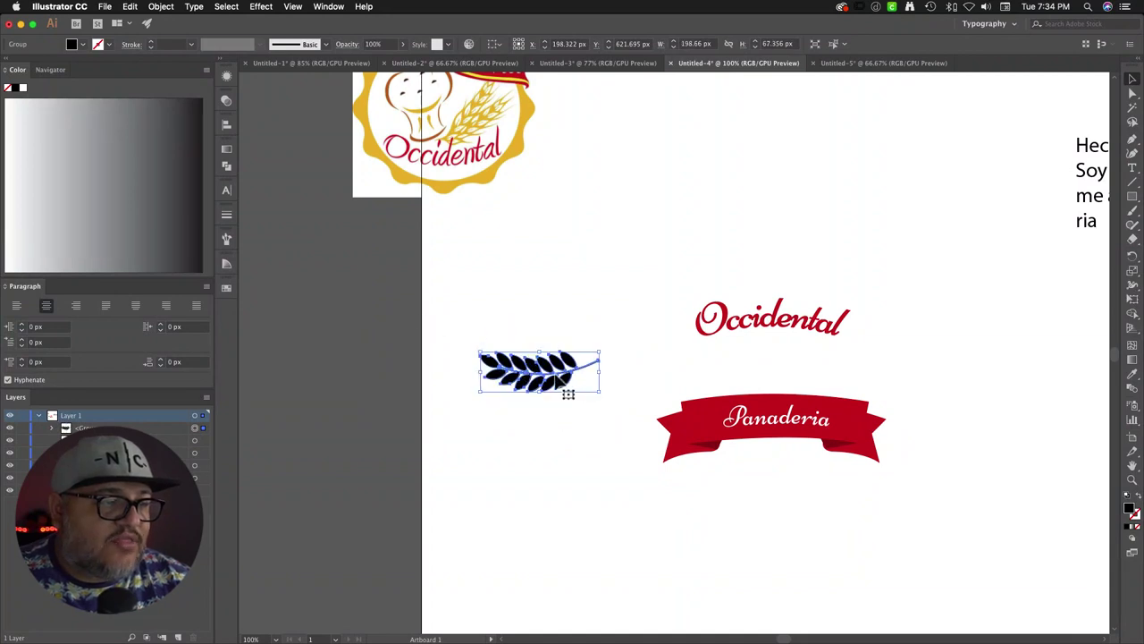
# Step: Place the small branch between the word "Occidental" and the red ribbon
pyautogui.moveTo(568, 393); pyautogui.dragTo(783, 340)
pyautogui.click(813, 249)
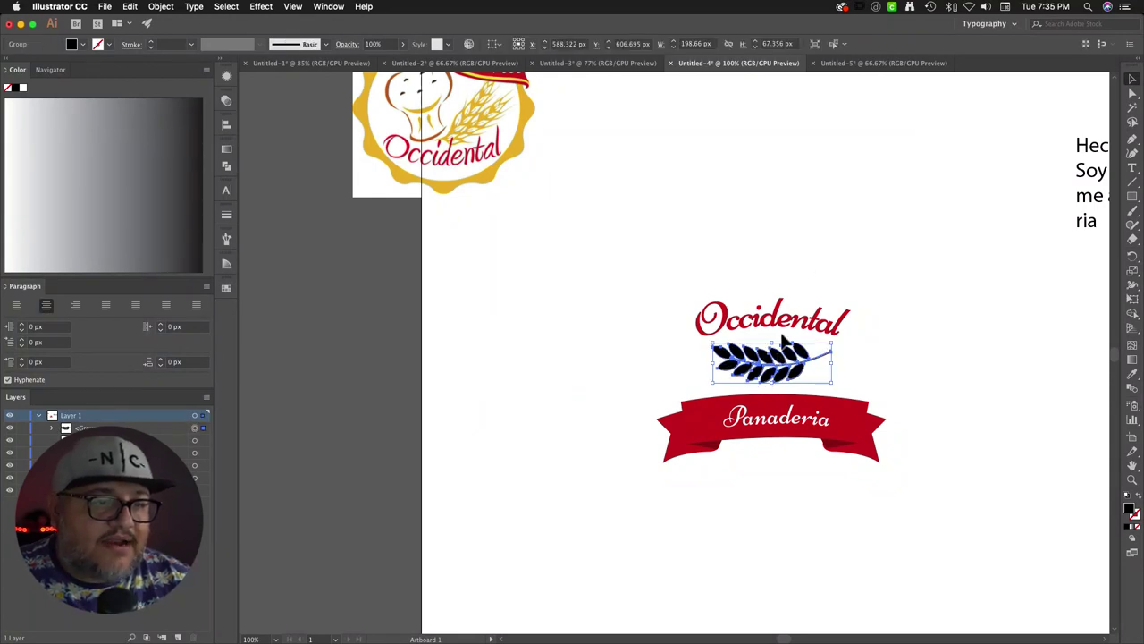
pyautogui.click(790, 246)
pyautogui.press('super+equal')
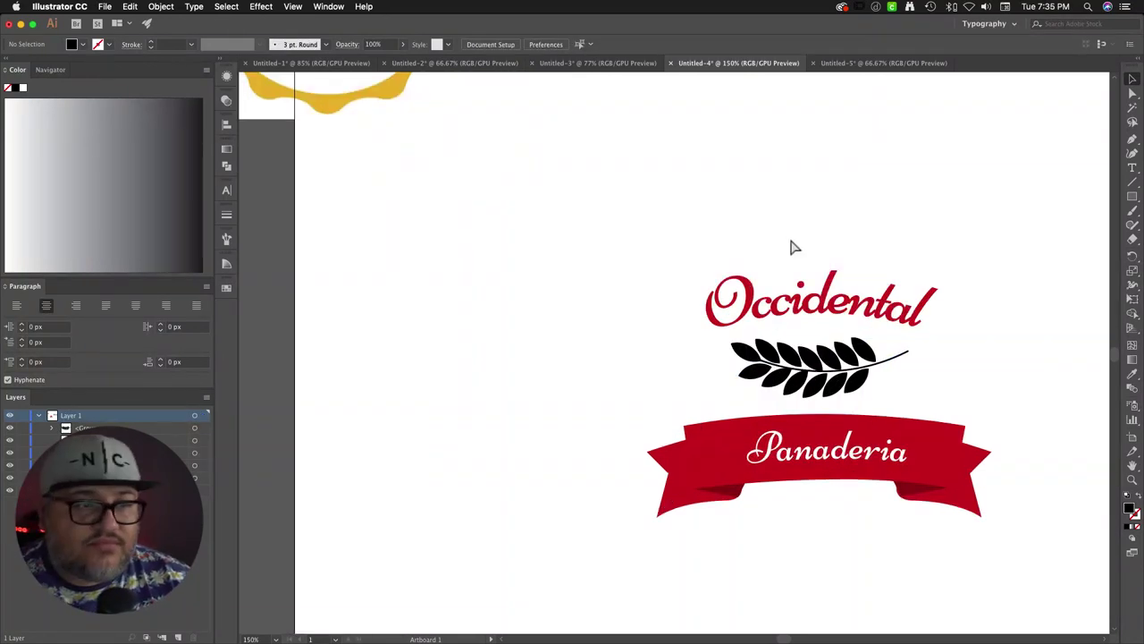
pyautogui.moveTo(751, 314); pyautogui.dragTo(600, 254)
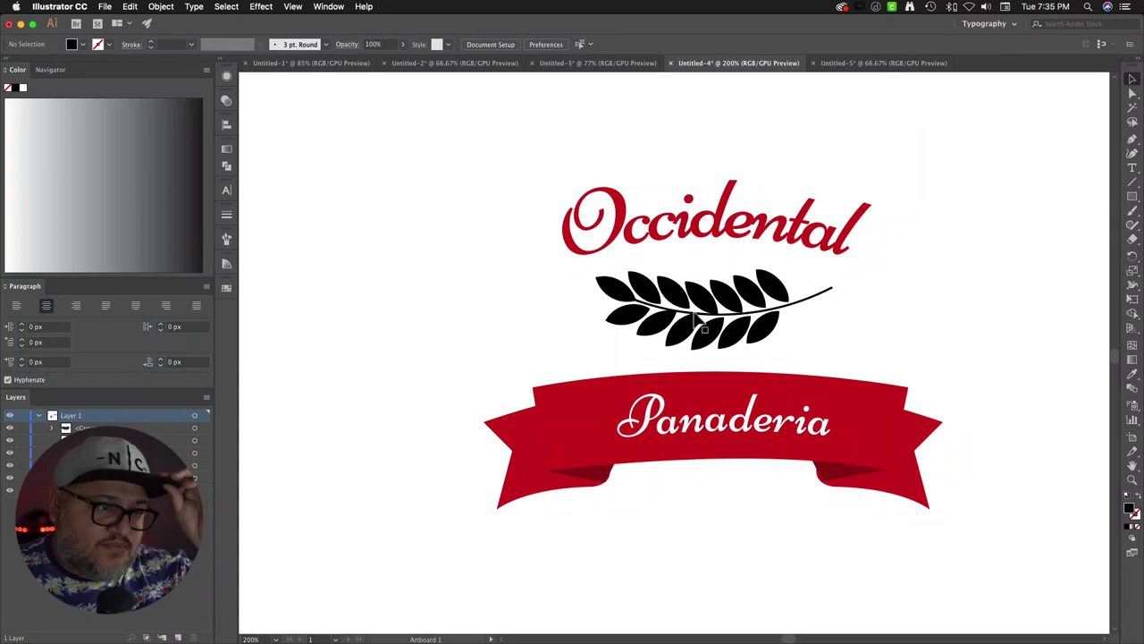
# Step: Move the branch just below the ribbon and the curved word "Panaderia" beneath the branch
pyautogui.moveTo(774, 324); pyautogui.dragTo(790, 266)
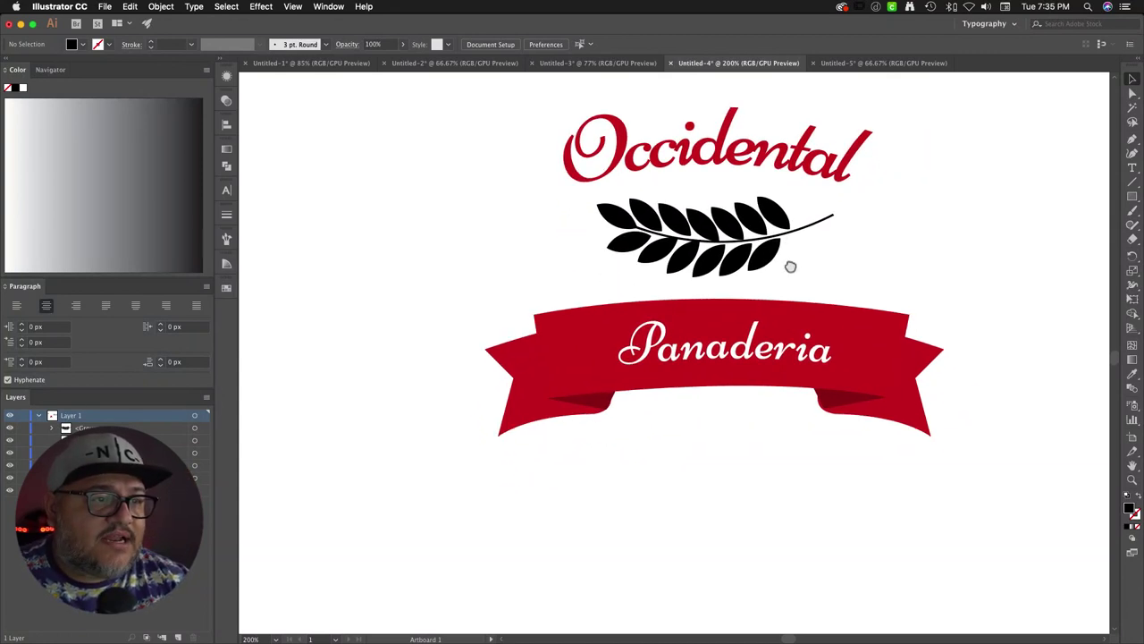
pyautogui.moveTo(735, 231); pyautogui.dragTo(733, 447)
pyautogui.click(752, 357)
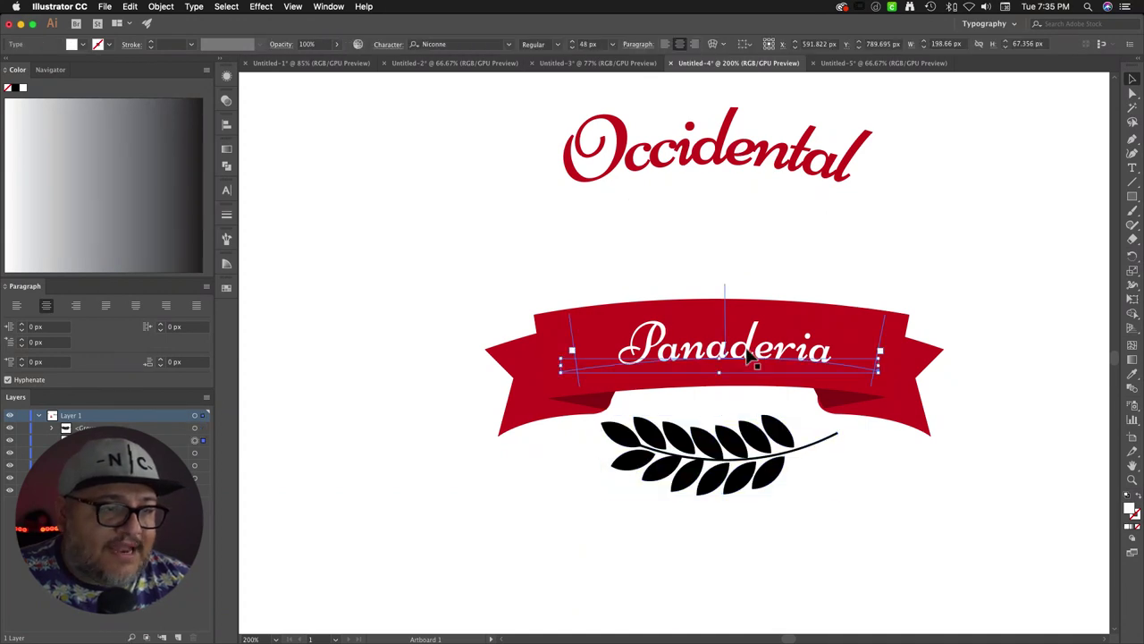
pyautogui.moveTo(740, 387); pyautogui.dragTo(738, 555)
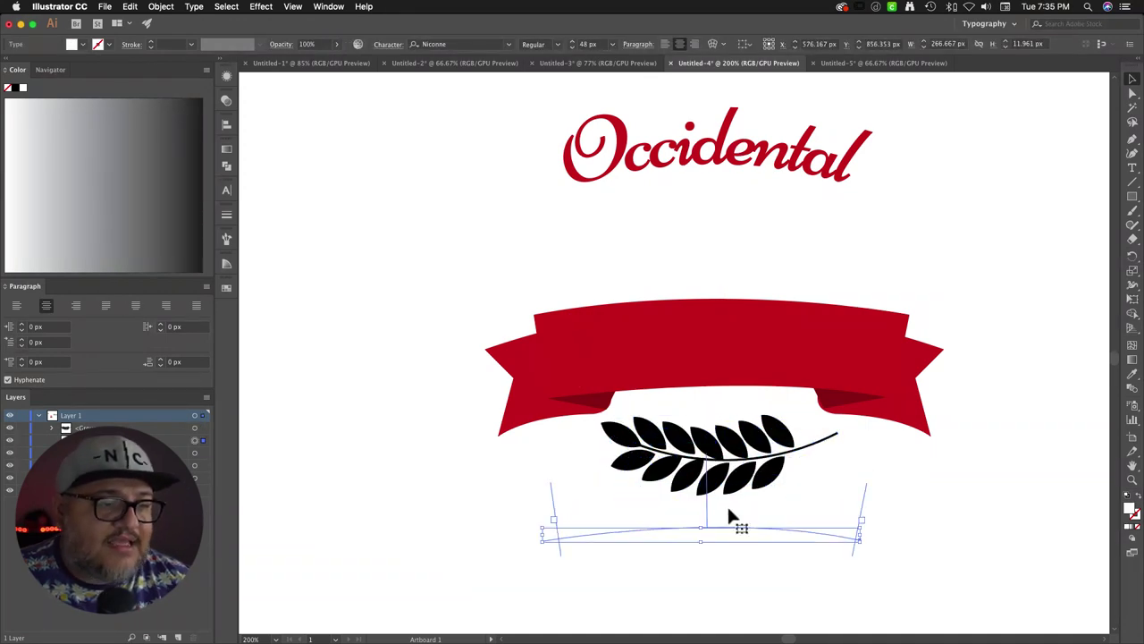
pyautogui.moveTo(733, 471); pyautogui.dragTo(731, 333)
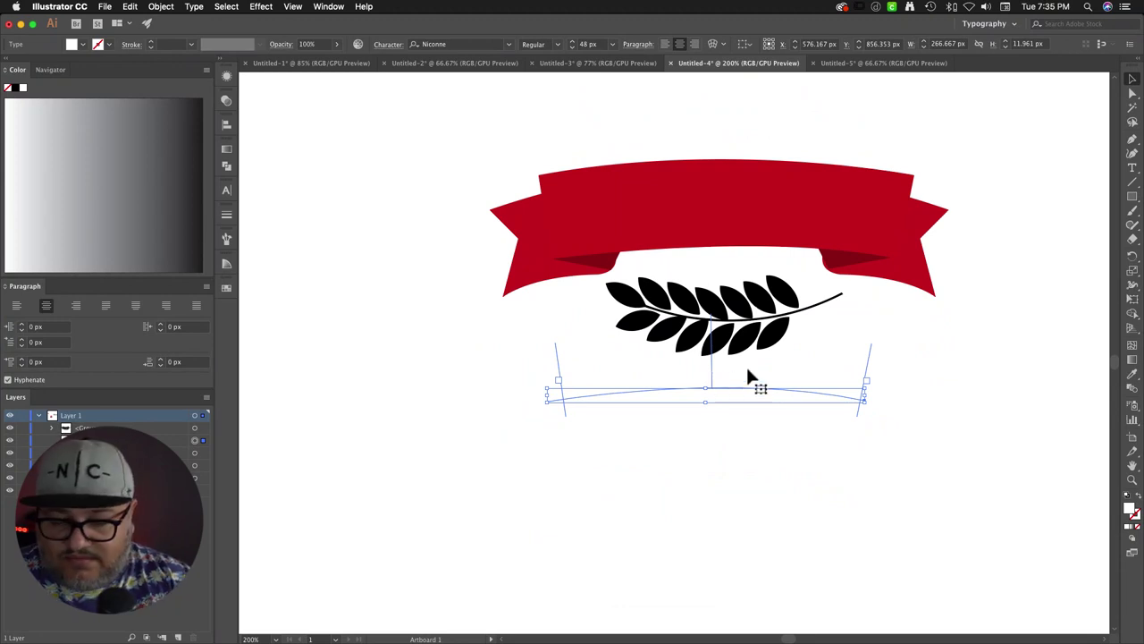
# Step: Recolour "Panaderia" with the ribbon's red (CC1215) and shift the word slightly further below the branch
pyautogui.click(769, 212)
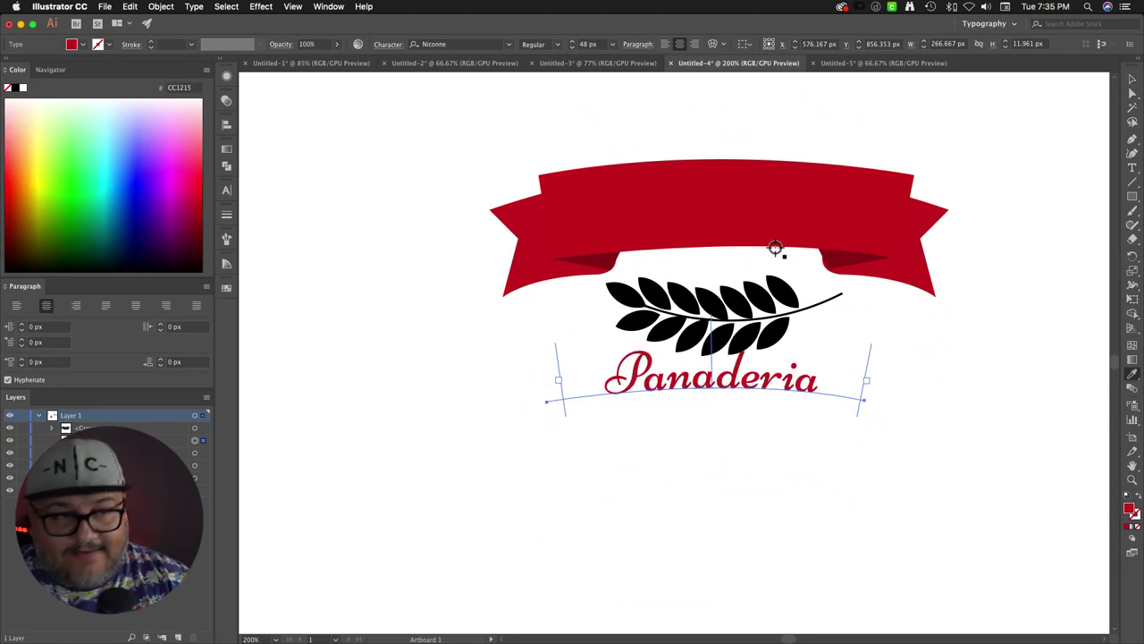
pyautogui.press('v')
pyautogui.moveTo(774, 386); pyautogui.dragTo(767, 418)
pyautogui.click(881, 319)
pyautogui.scroll(3, 749, 202)
pyautogui.scroll(2, 749, 202)
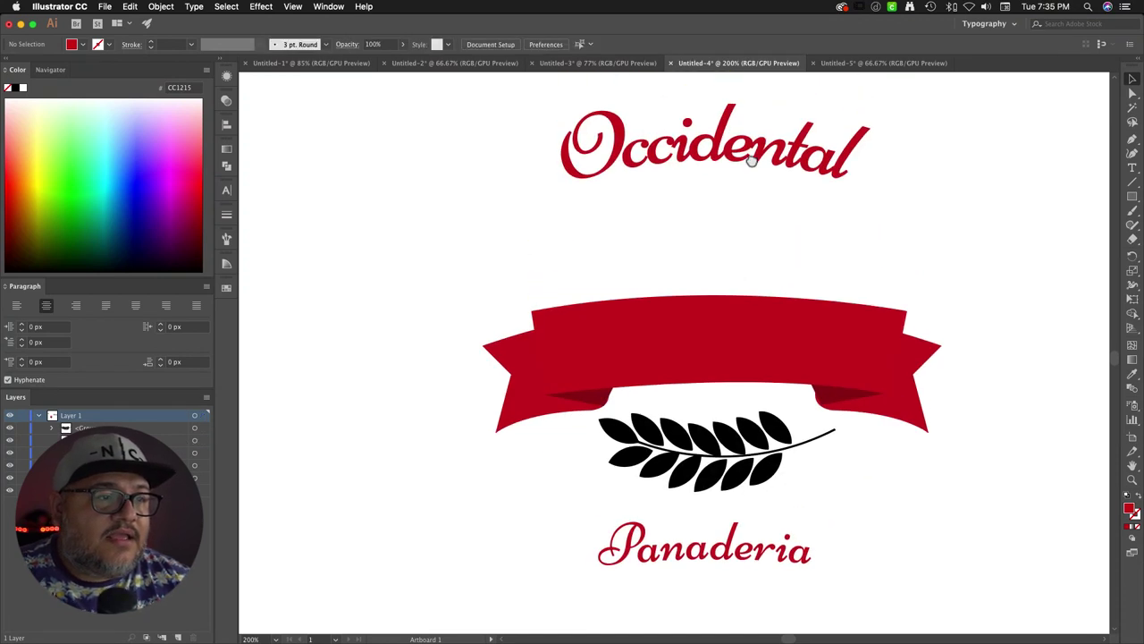
# Step: Move the arched "Occidental" onto the ribbon and try to recolour it with white sampled from the artboard
pyautogui.moveTo(747, 150); pyautogui.dragTo(751, 344)
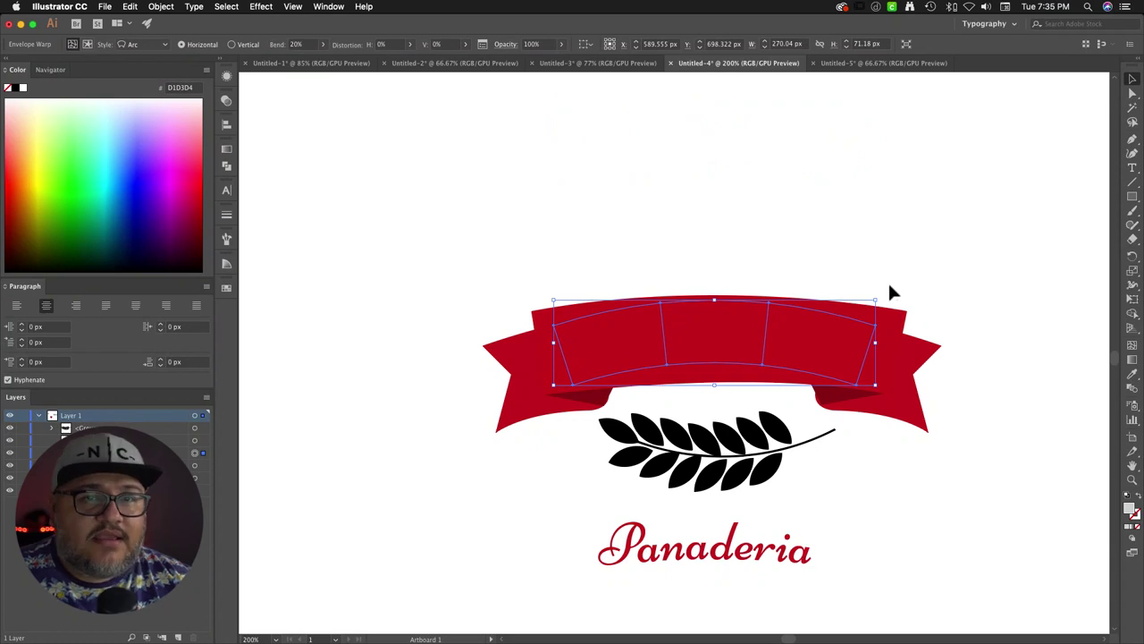
pyautogui.press('i')
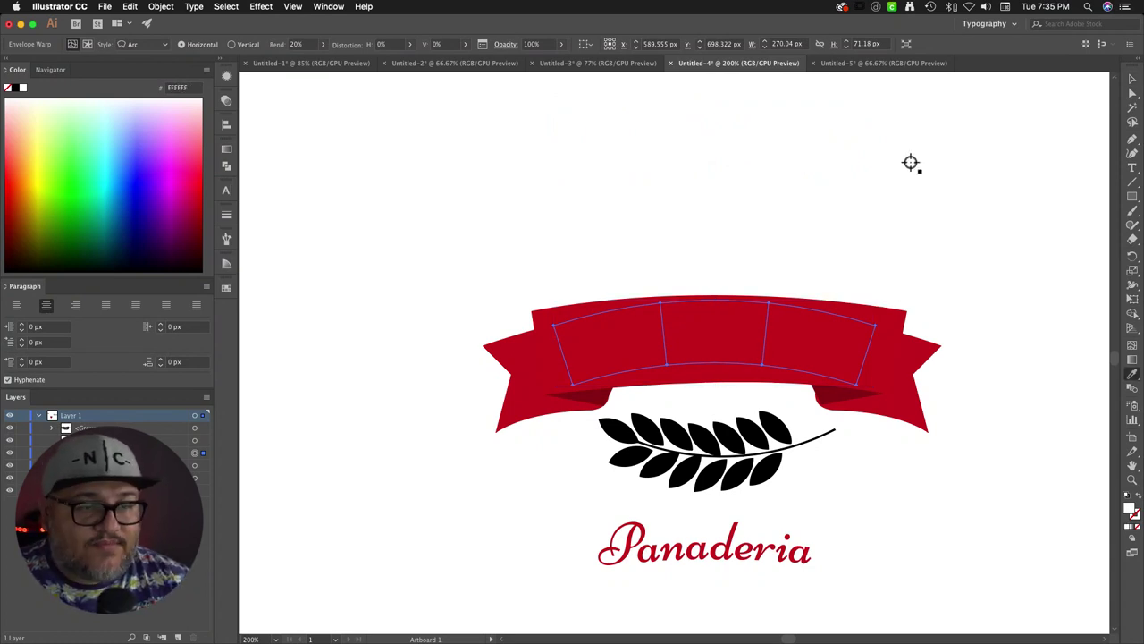
pyautogui.press('v')
# Step: Bring the warped "Occidental" to the front of the stacking order
pyautogui.rightClick(781, 324)
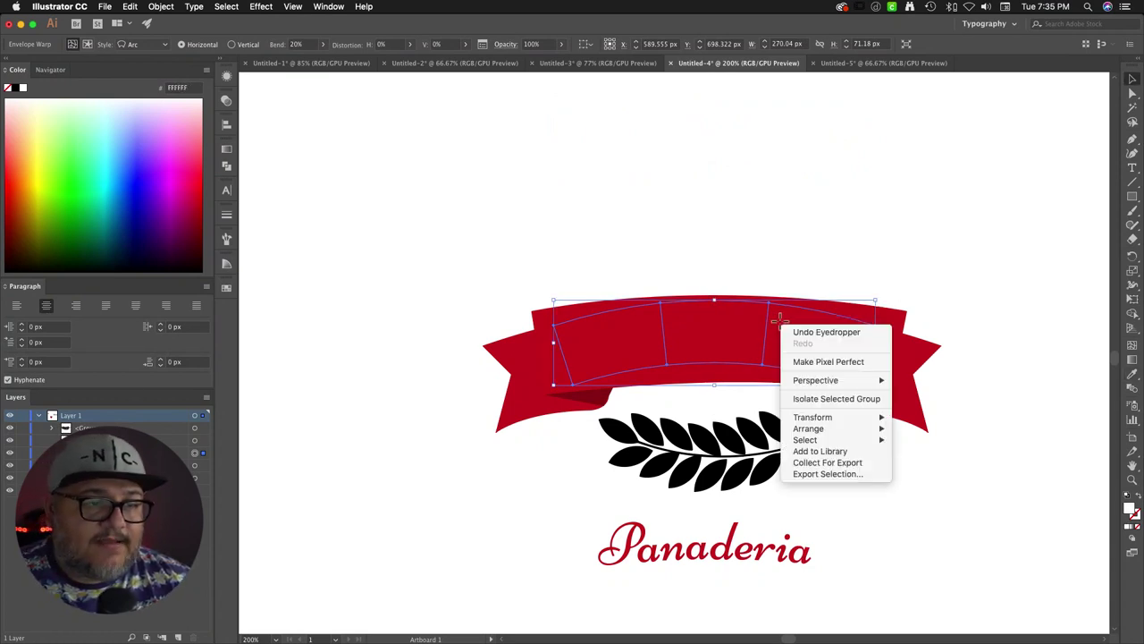
pyautogui.moveTo(833, 431)
pyautogui.click(921, 429)
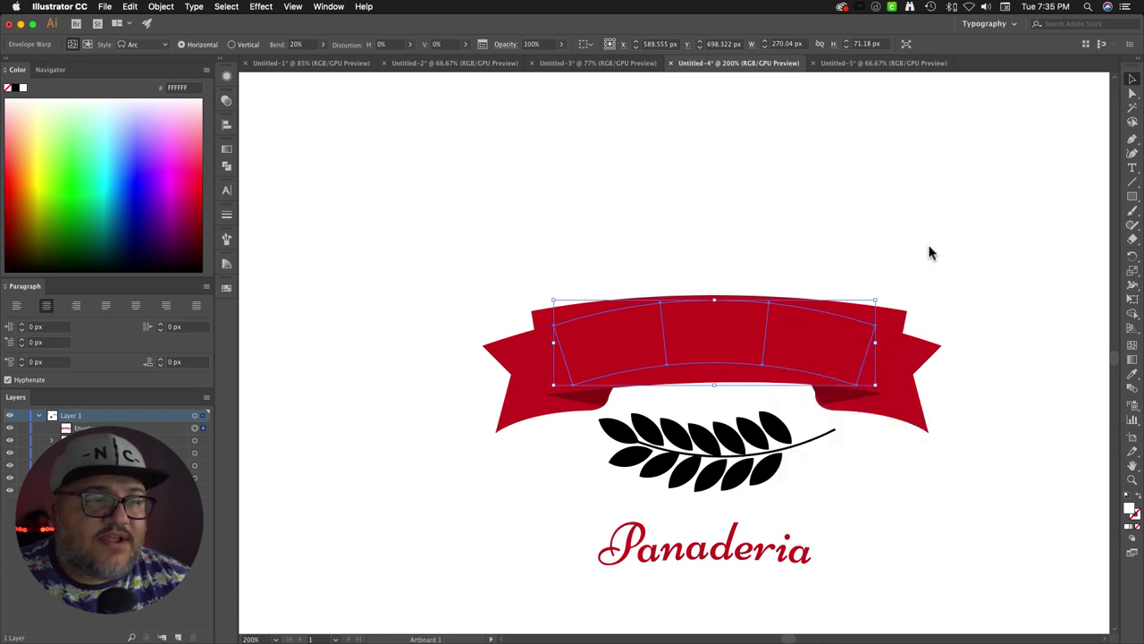
pyautogui.rightClick(781, 322)
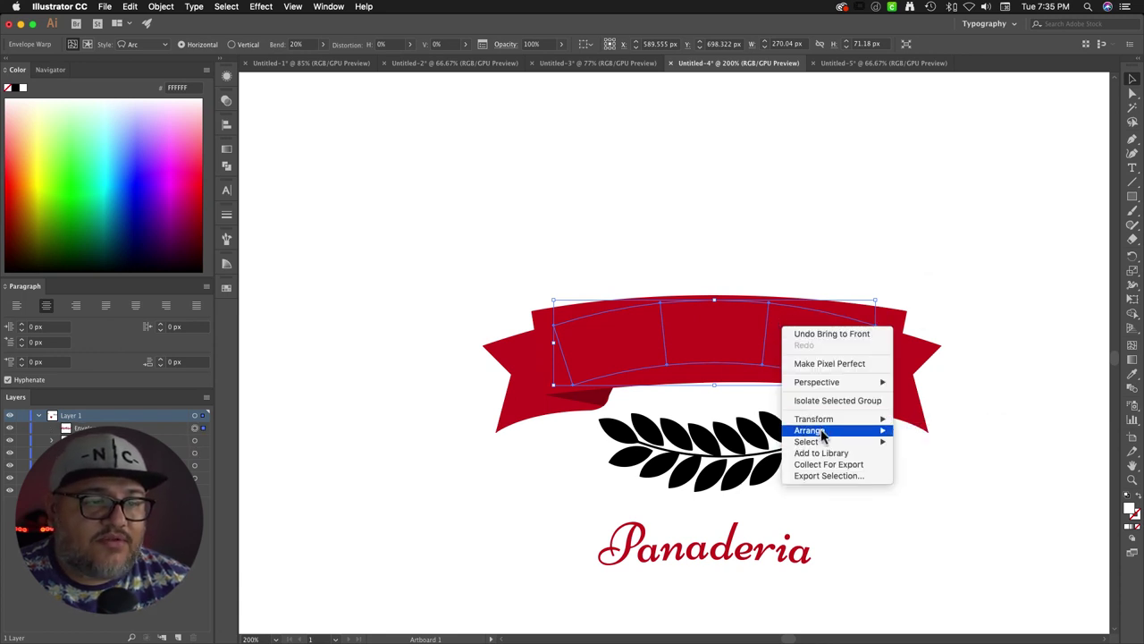
pyautogui.moveTo(823, 433)
pyautogui.click(923, 431)
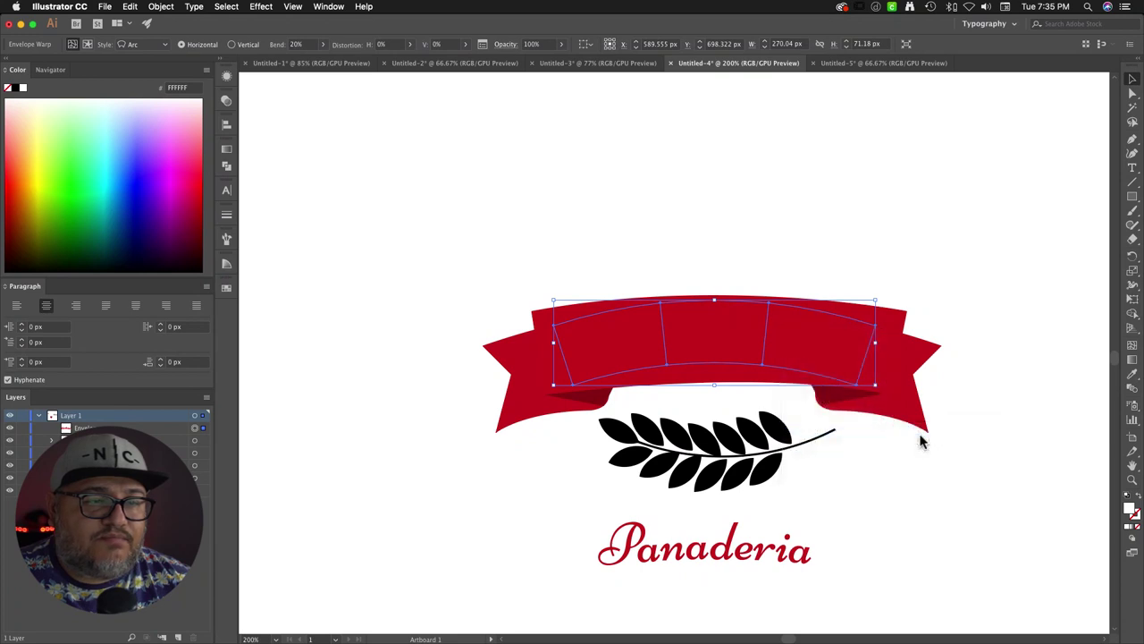
# Step: Move "Occidental" back above the ribbon and expand the envelope with Object and Fill enabled
pyautogui.moveTo(756, 345); pyautogui.dragTo(758, 234)
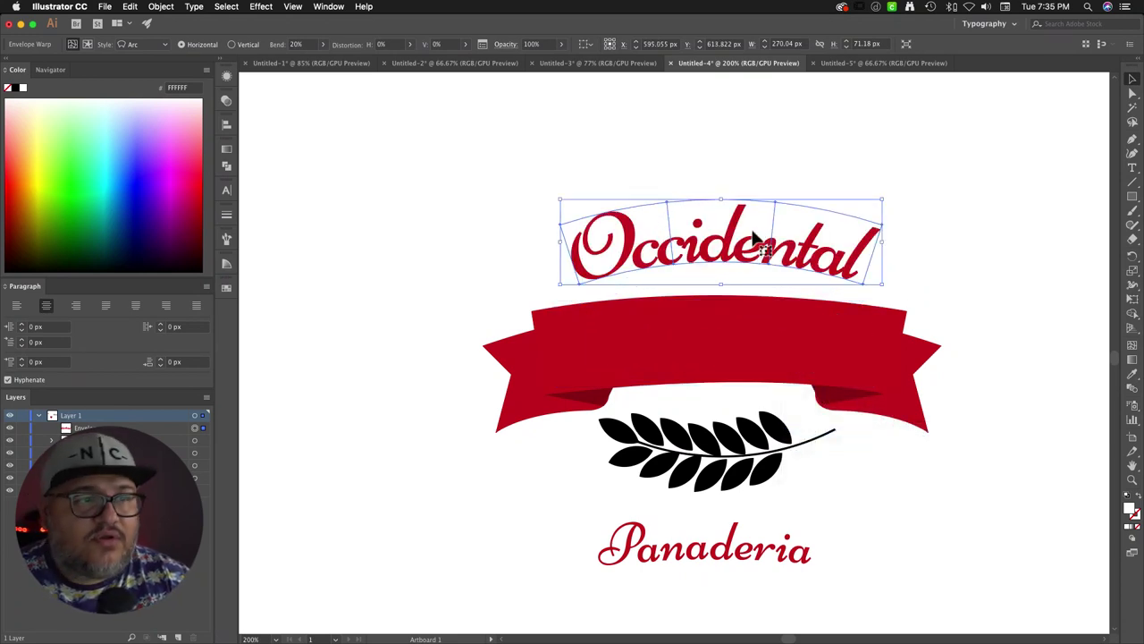
pyautogui.doubleClick(752, 244)
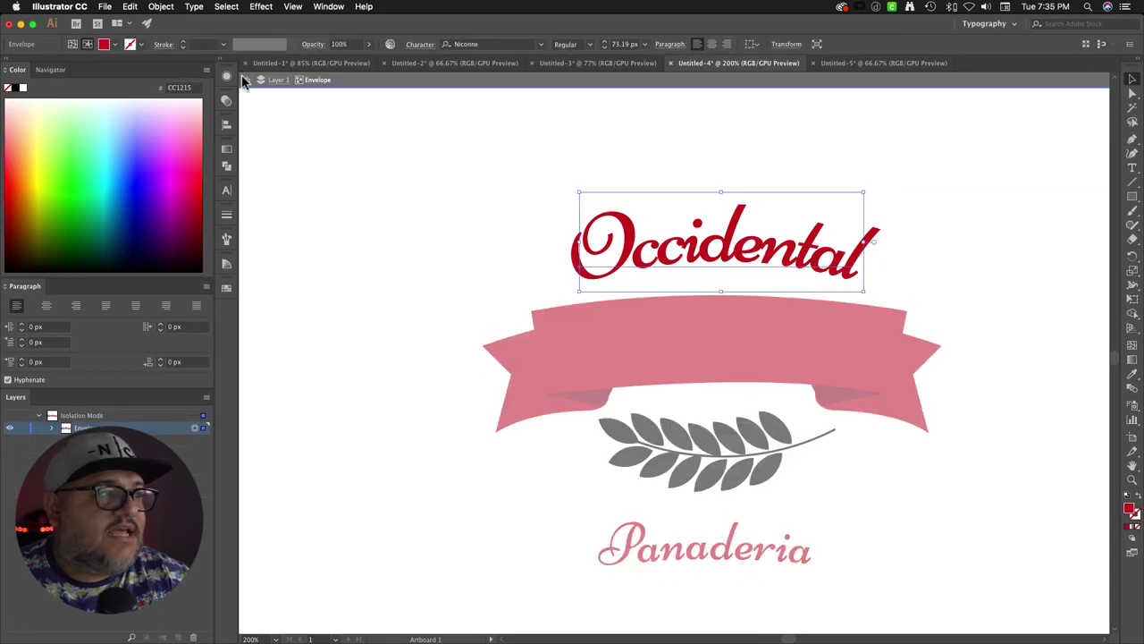
pyautogui.click(245, 81)
pyautogui.click(633, 247)
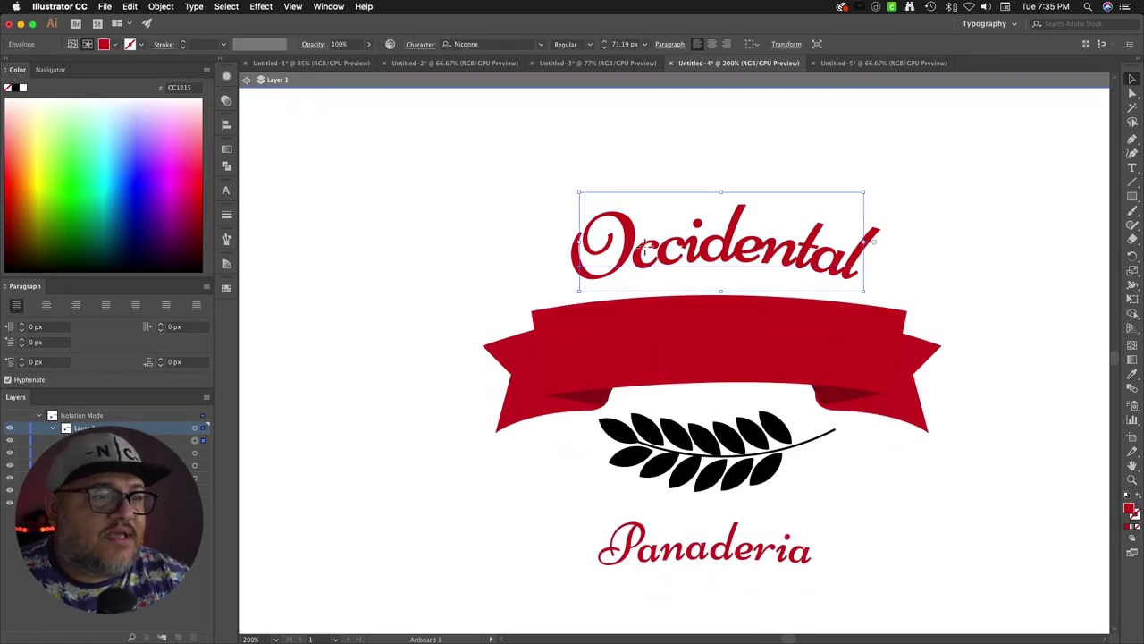
pyautogui.click(163, 8)
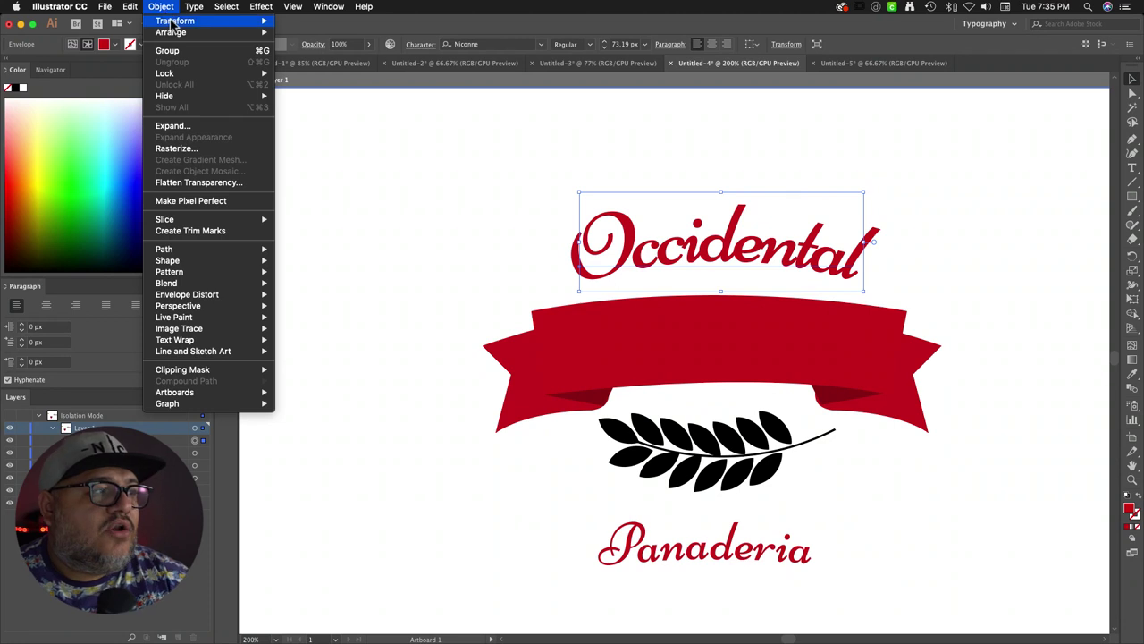
pyautogui.click(186, 126)
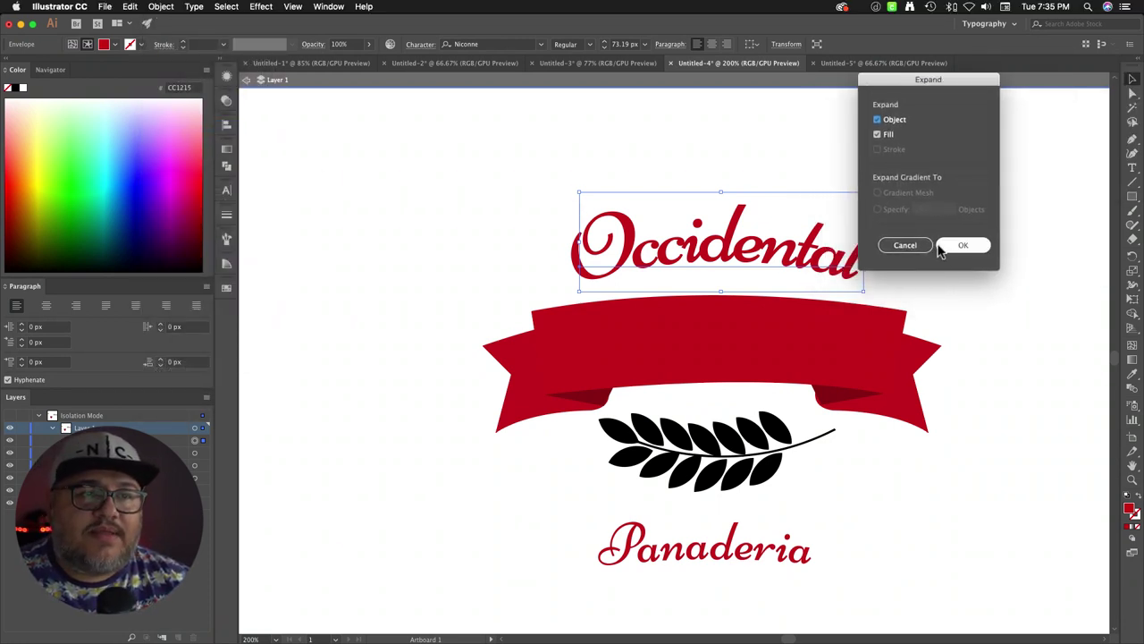
pyautogui.click(953, 247)
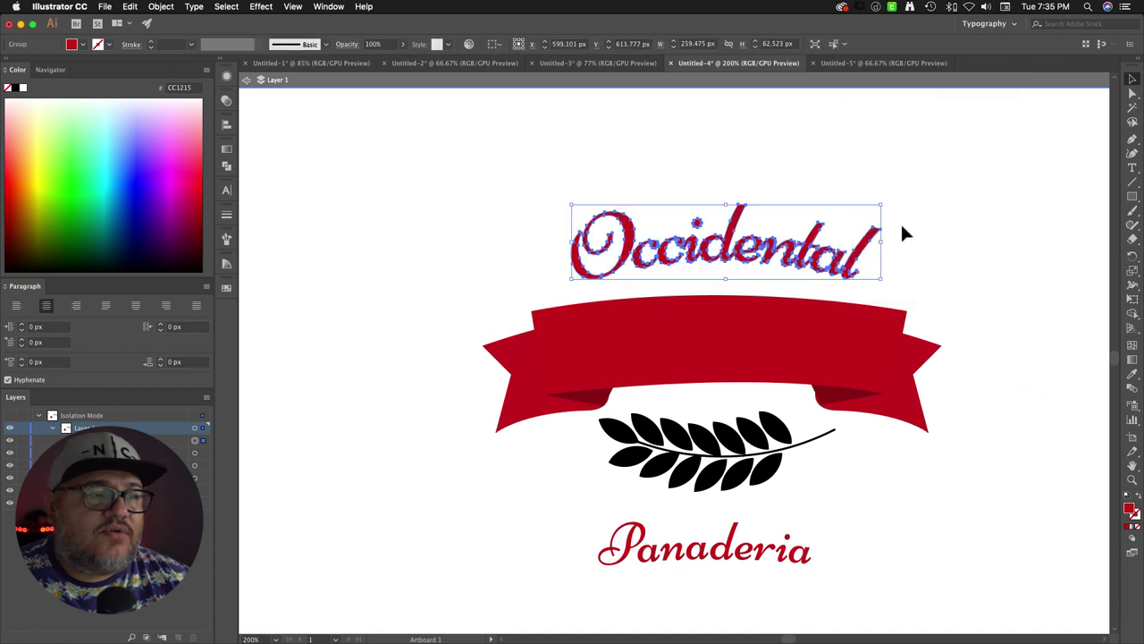
# Step: Fill the expanded "Occidental" lettering with white sampled from the artboard and place it on the ribbon
pyautogui.press('i')
pyautogui.click(713, 167)
pyautogui.press('v')
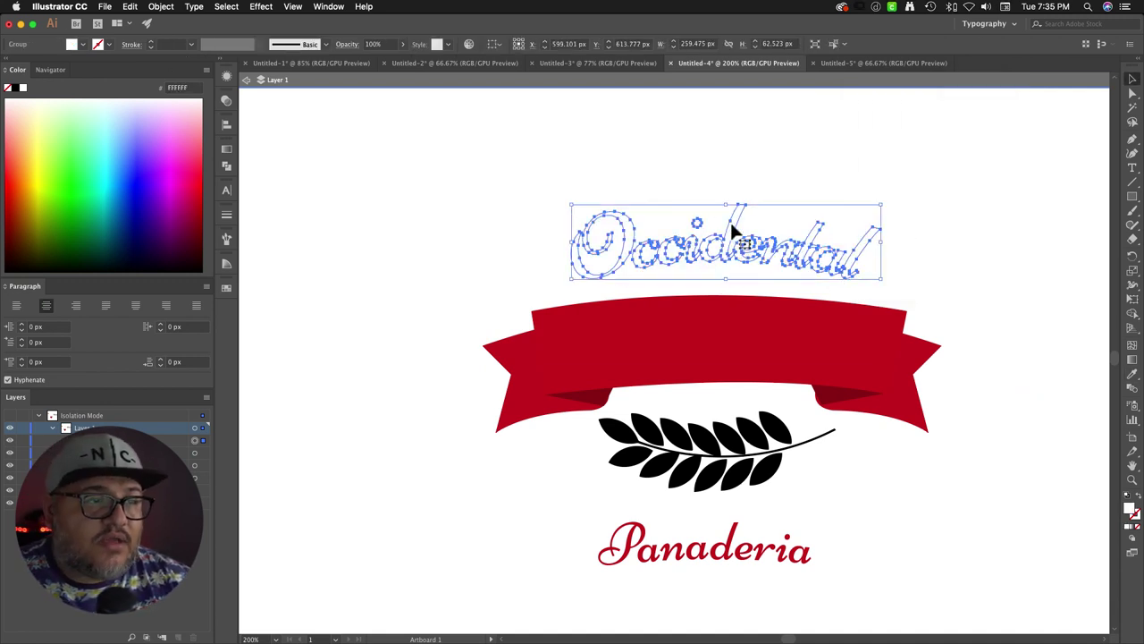
pyautogui.moveTo(735, 235); pyautogui.dragTo(731, 328)
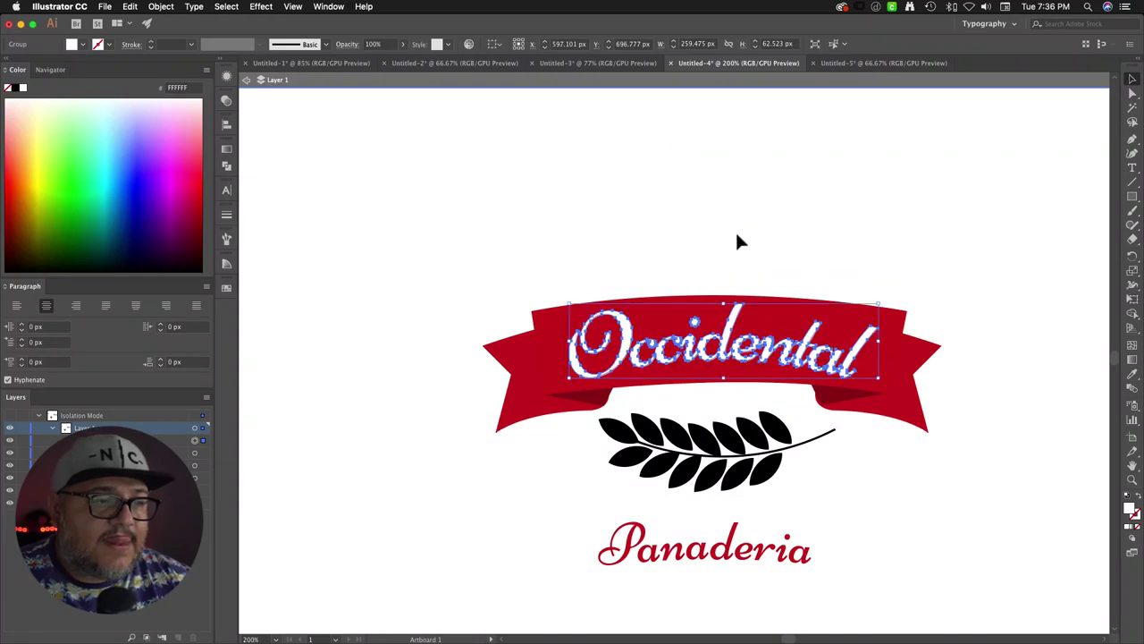
pyautogui.click(735, 230)
# Step: Shrink the black leaf branch, centre it beneath the ribbon, and move "Panaderia" up under it
pyautogui.click(726, 456)
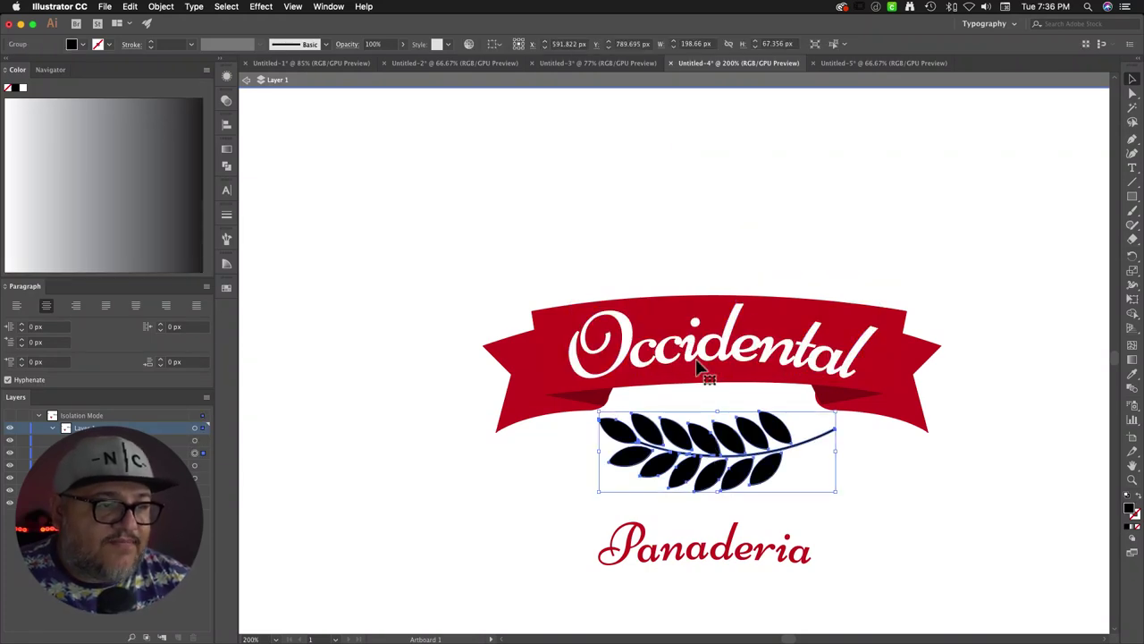
pyautogui.moveTo(723, 258); pyautogui.dragTo(728, 210)
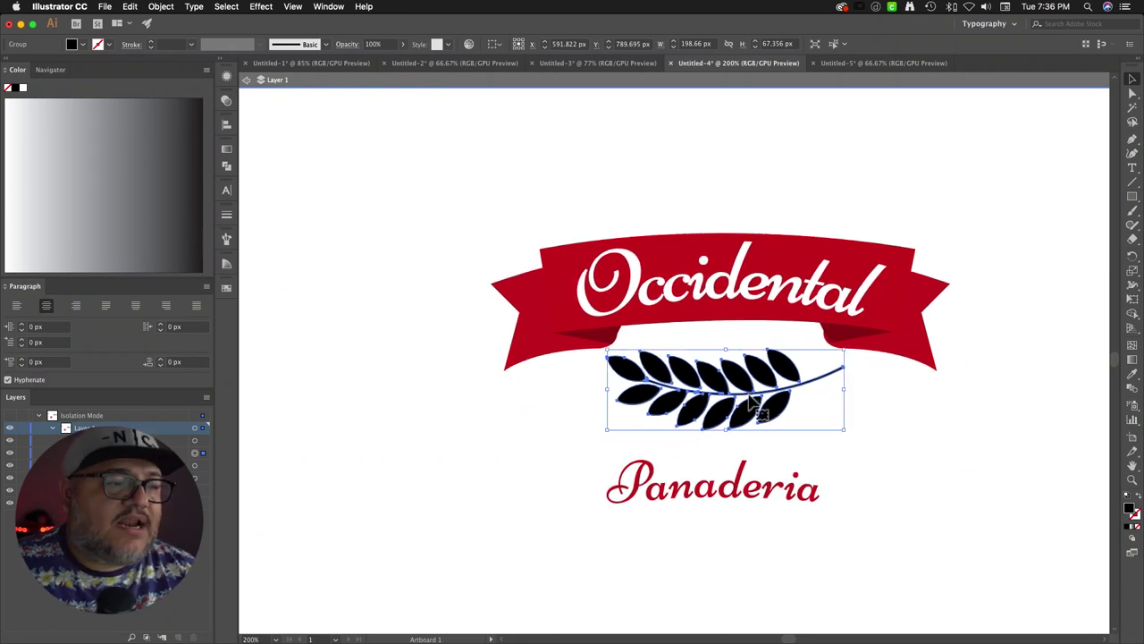
pyautogui.moveTo(847, 357); pyautogui.dragTo(760, 391)
pyautogui.moveTo(691, 407); pyautogui.dragTo(755, 378)
pyautogui.moveTo(740, 492); pyautogui.dragTo(740, 453)
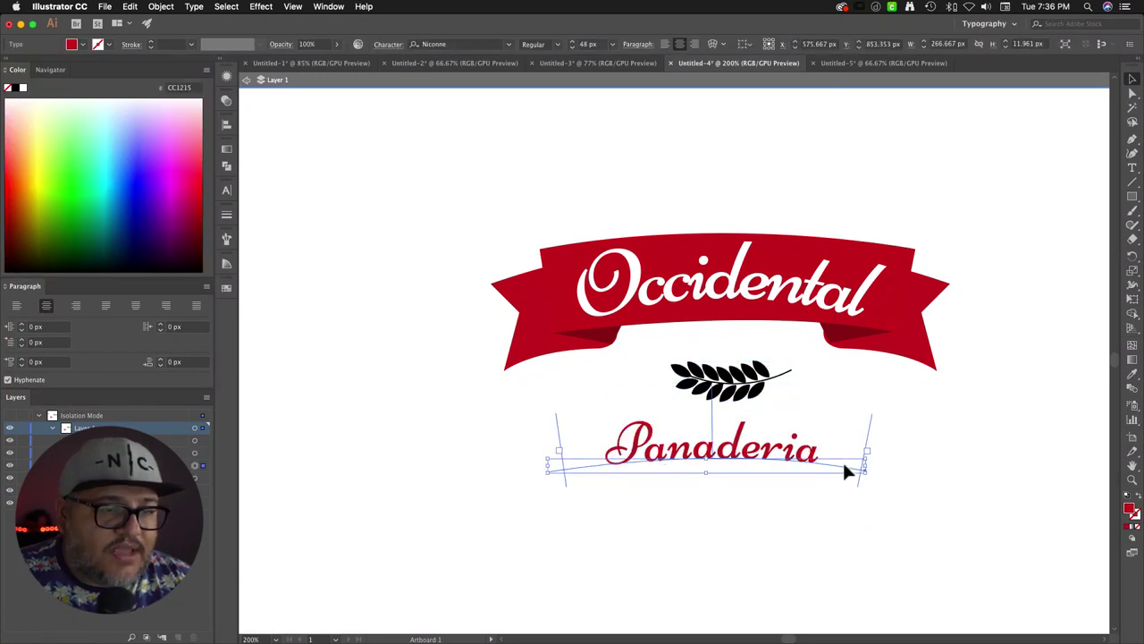
# Step: Enlarge the "Panaderia" text to about 63.84 pt and lower it slightly to clear the leaf branch
pyautogui.moveTo(865, 474); pyautogui.dragTo(958, 502)
pyautogui.press('super+z')
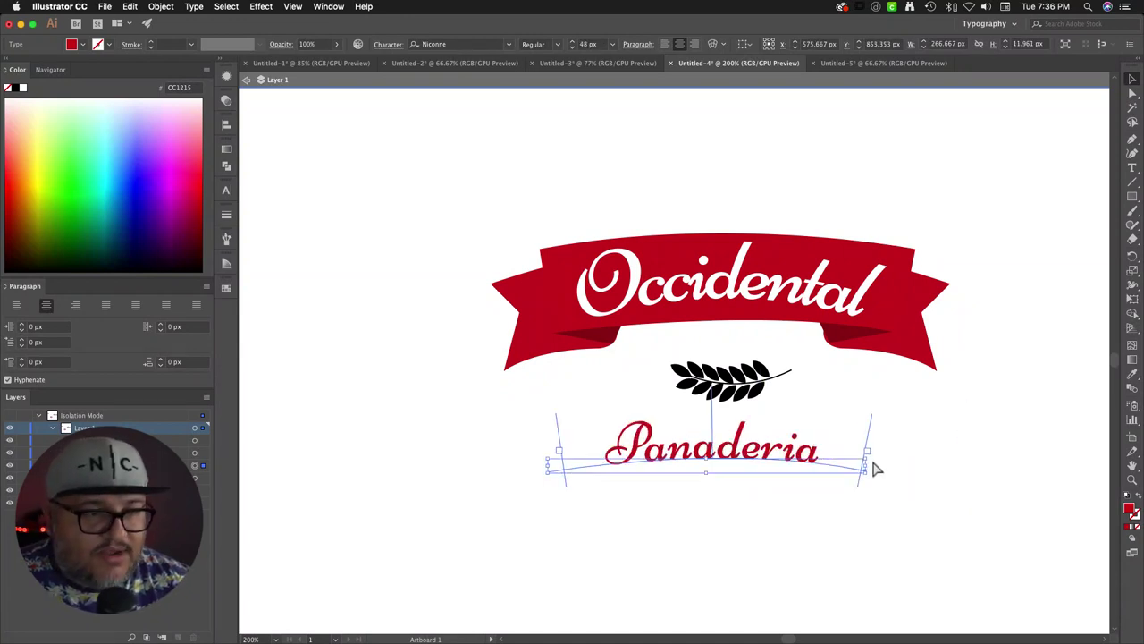
pyautogui.moveTo(865, 474); pyautogui.dragTo(922, 487)
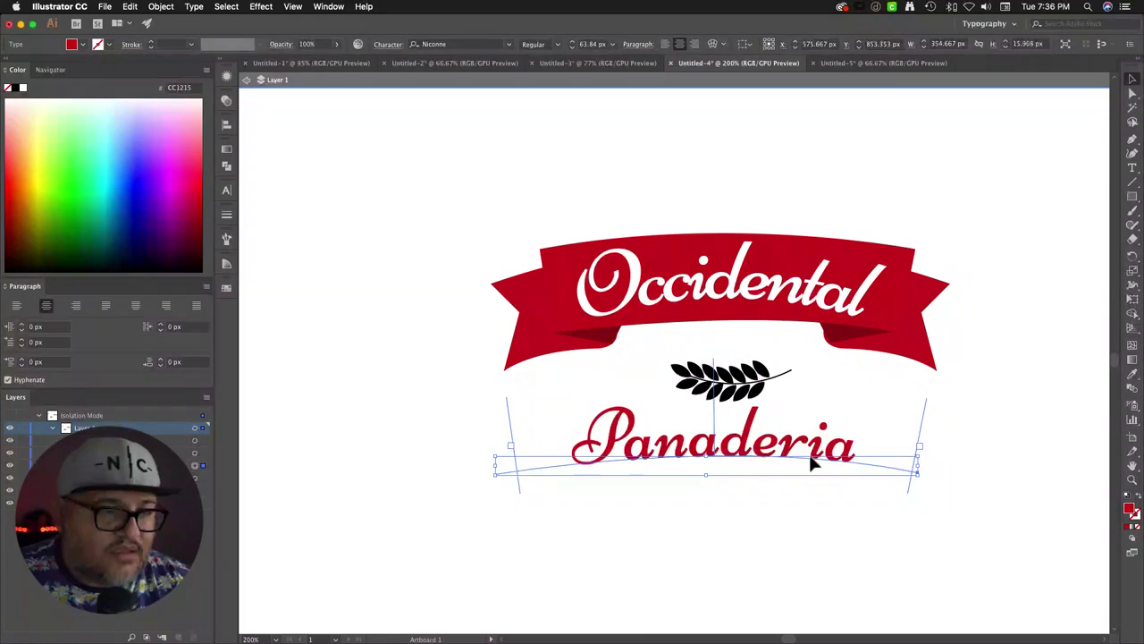
pyautogui.moveTo(790, 455); pyautogui.dragTo(789, 464)
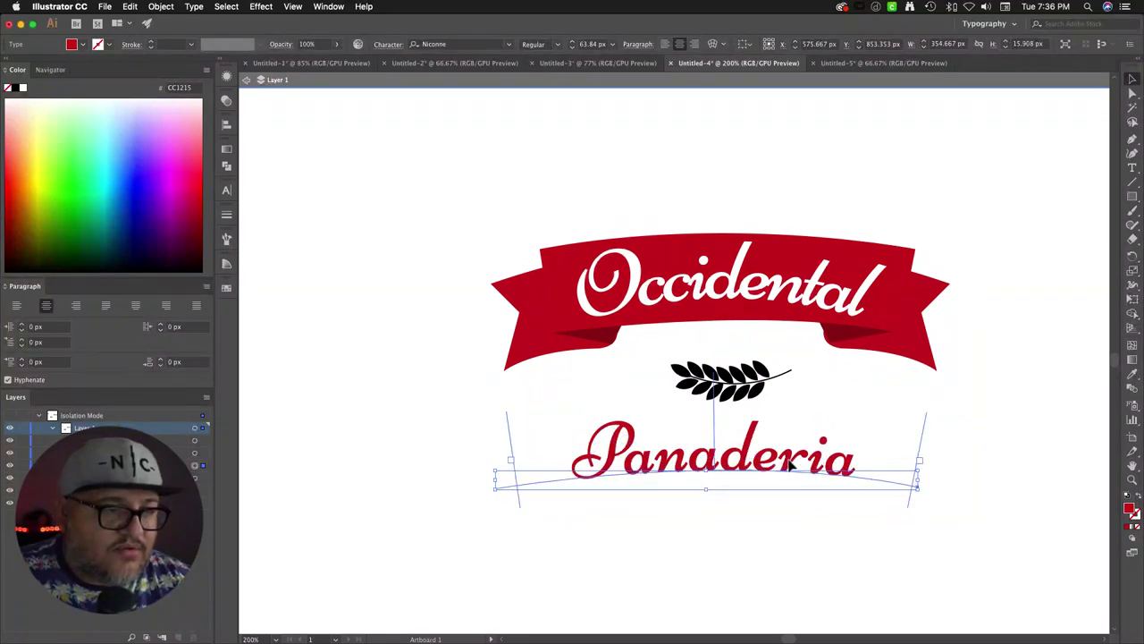
pyautogui.click(829, 414)
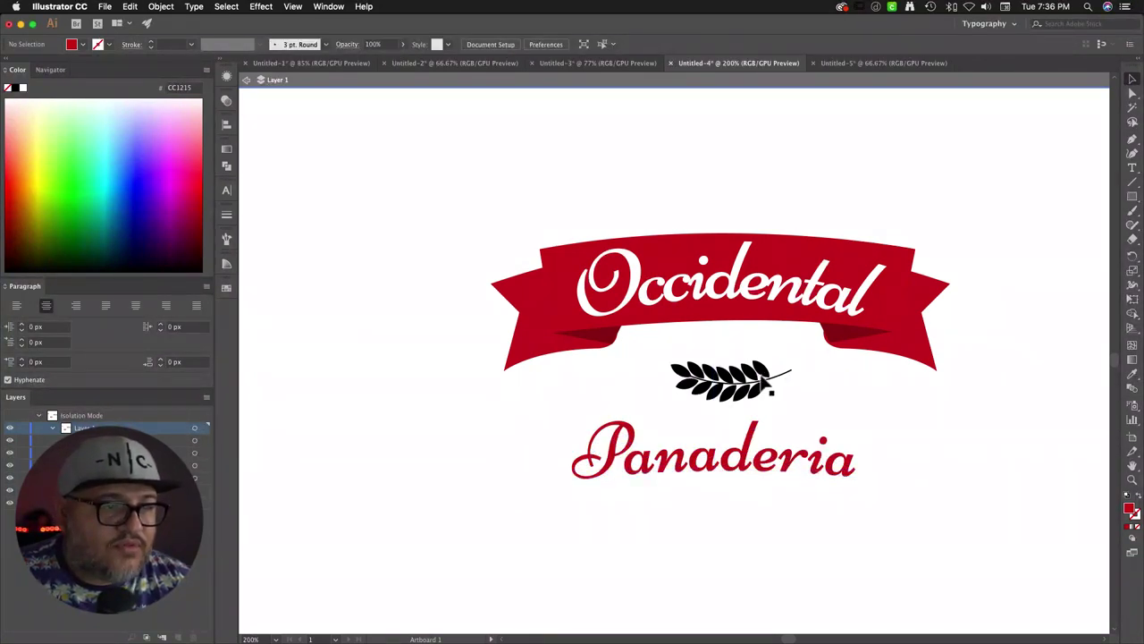
# Step: Rotate the leaf branch clockwise so its stem slopes down toward the centre of the logo
pyautogui.click(765, 382)
pyautogui.moveTo(795, 354); pyautogui.dragTo(884, 409)
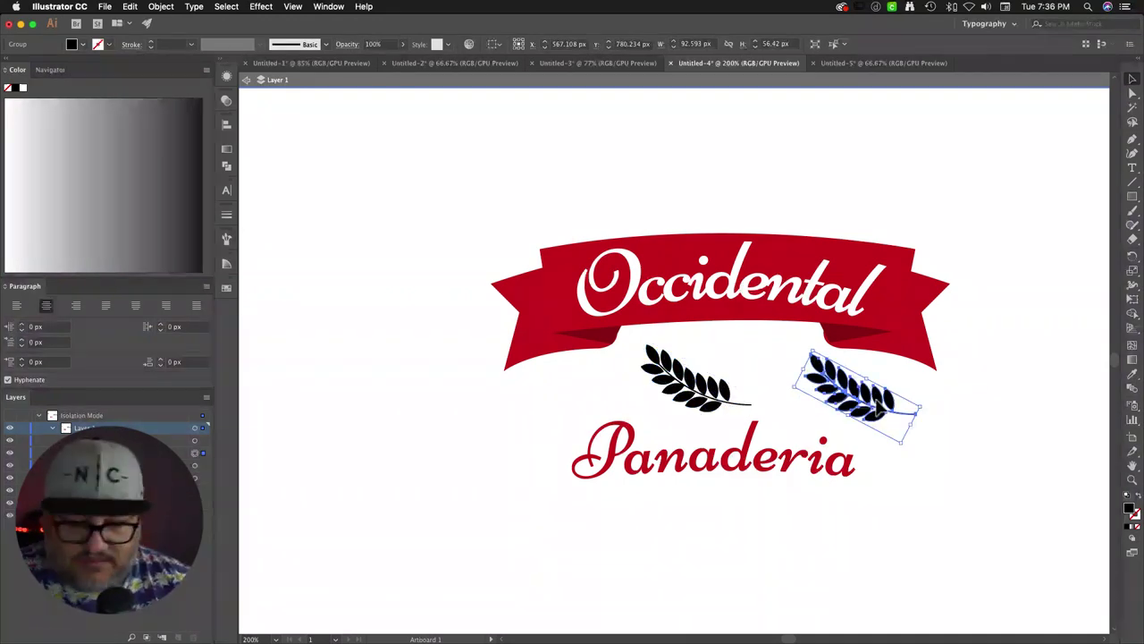
pyautogui.press('super+z')
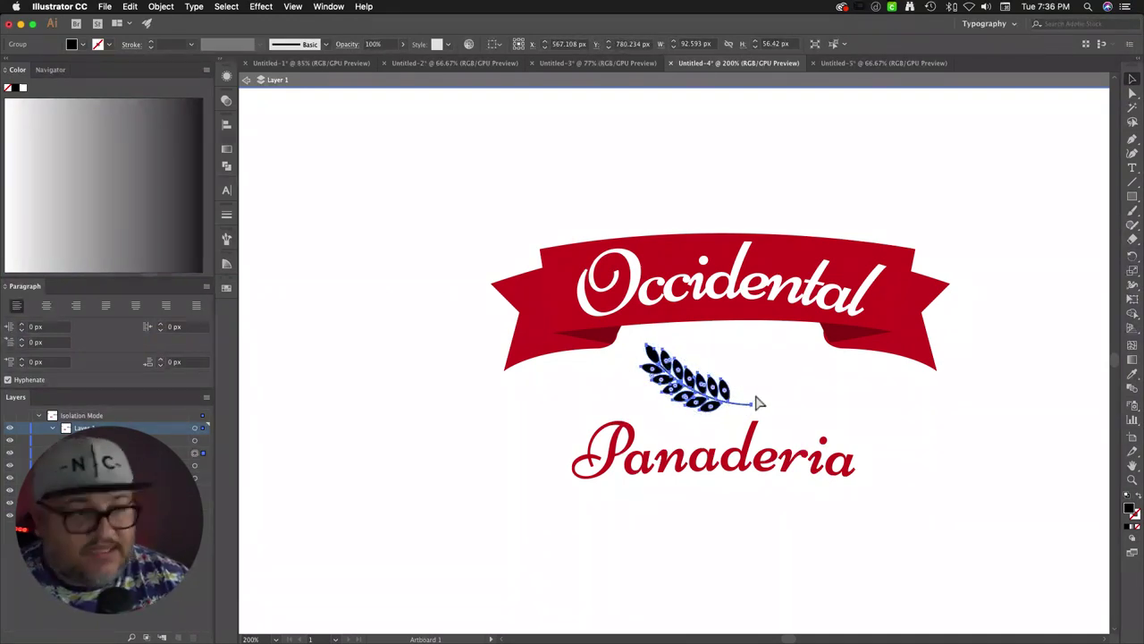
# Step: Reflect a copy of the tilted leaf branch, pasted in front of it, across the vertical axis
pyautogui.click(729, 398)
pyautogui.rightClick(724, 394)
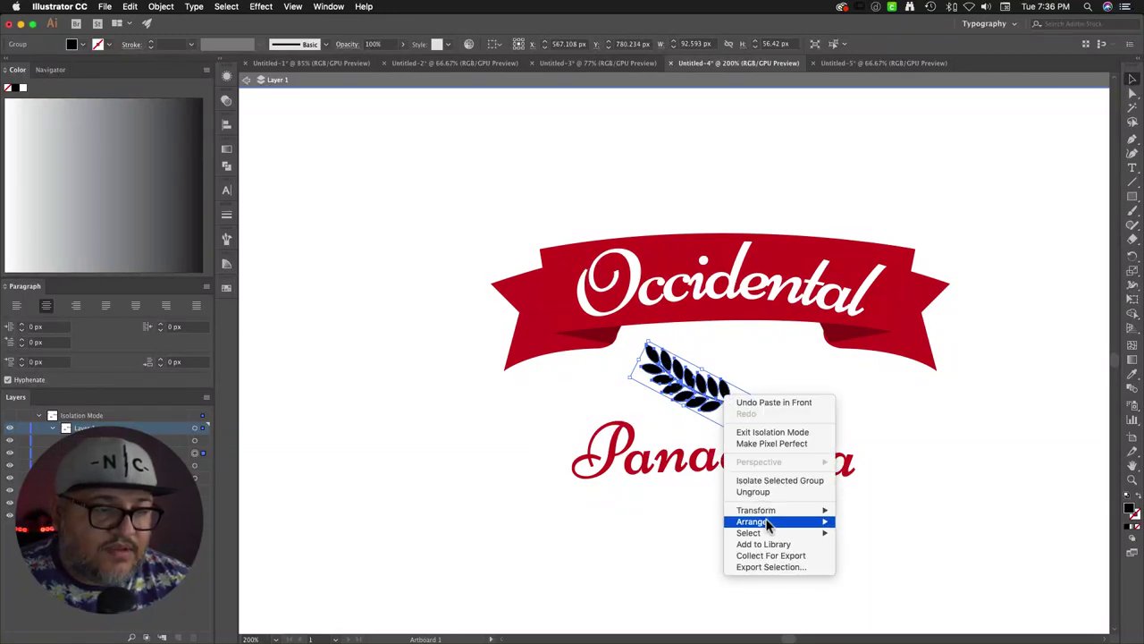
pyautogui.moveTo(820, 515)
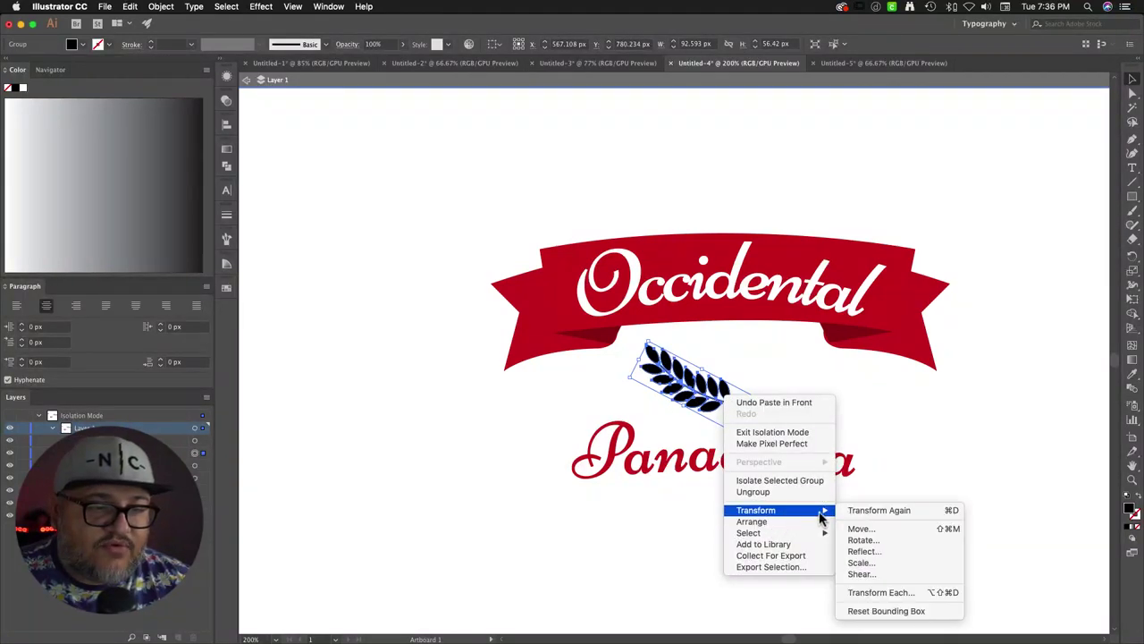
pyautogui.click(872, 552)
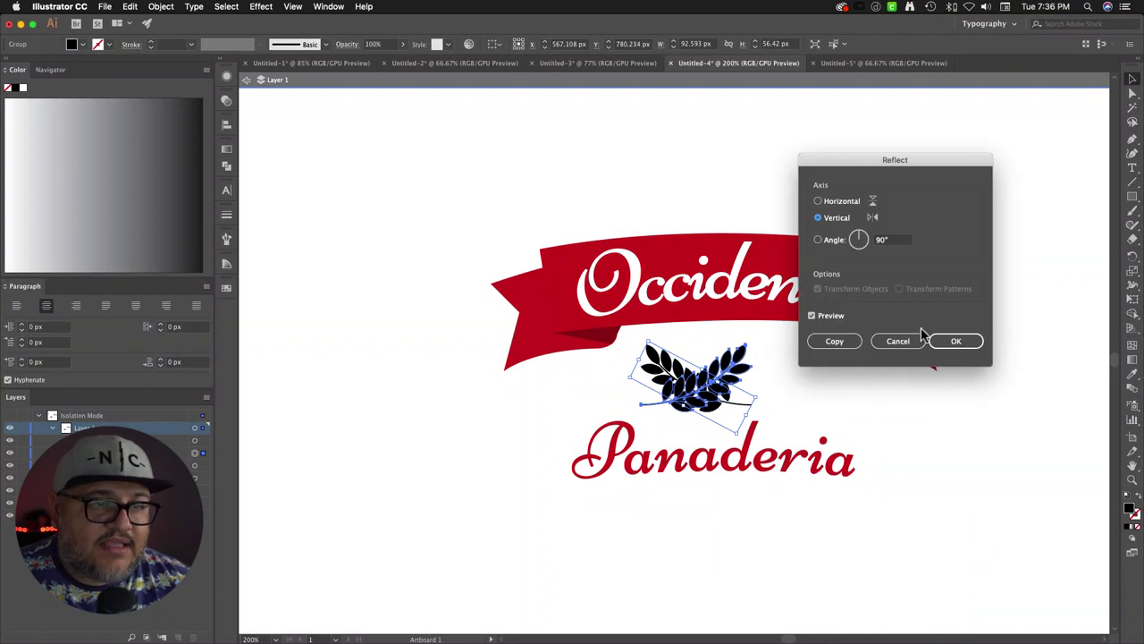
pyautogui.click(950, 341)
# Step: Position the reflected branch opposite the original so their stems cross, forming a symmetrical pair beneath the ribbon
pyautogui.moveTo(731, 372); pyautogui.dragTo(842, 358)
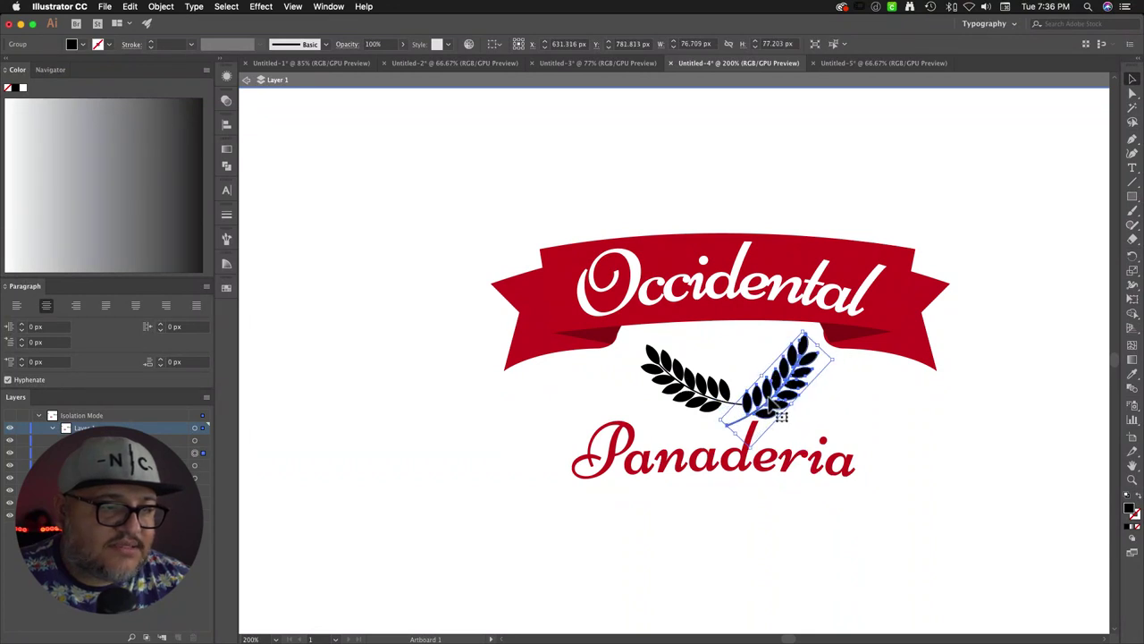
pyautogui.moveTo(823, 419); pyautogui.dragTo(809, 433)
pyautogui.press('super+z')
pyautogui.click(863, 443)
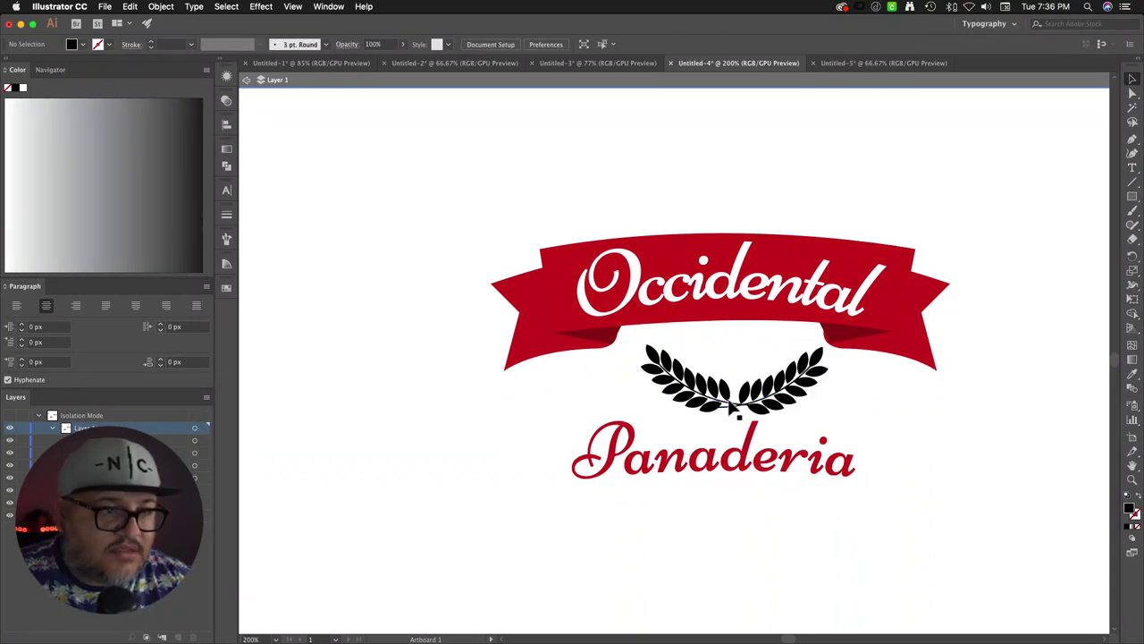
pyautogui.moveTo(695, 402)
pyautogui.mouseDown()
pyautogui.moveTo(684, 397)
pyautogui.moveTo(695, 403)
pyautogui.mouseUp()
# Step: Place a spare copy of the arched "Panaderia" text in the empty area above and left of the ribbon
pyautogui.click(856, 434)
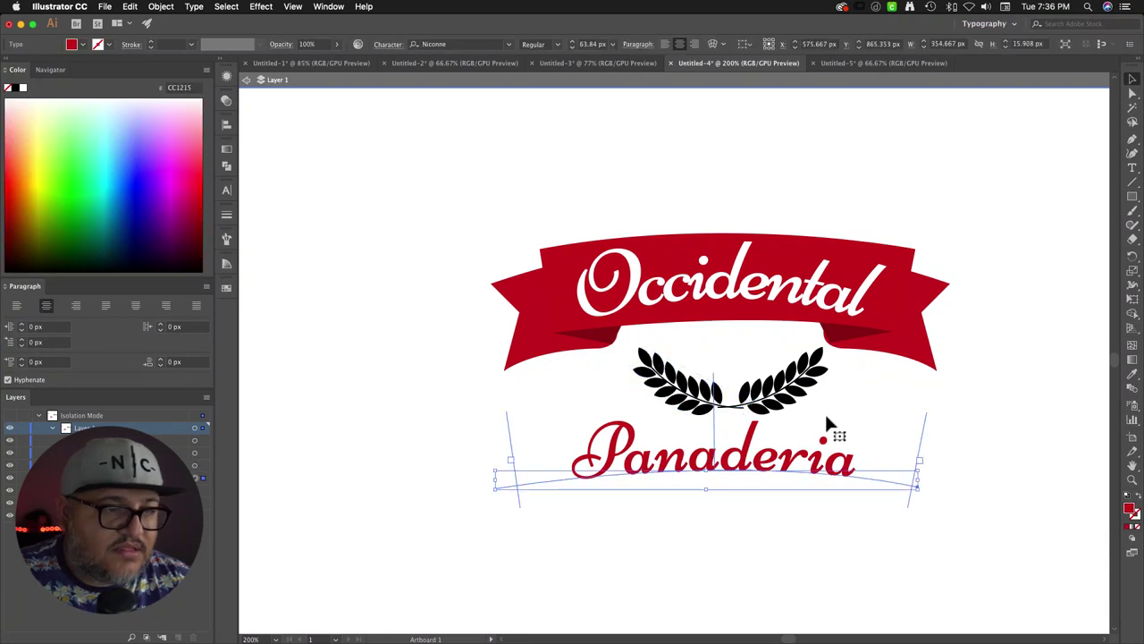
pyautogui.click(1015, 264)
pyautogui.click(662, 465)
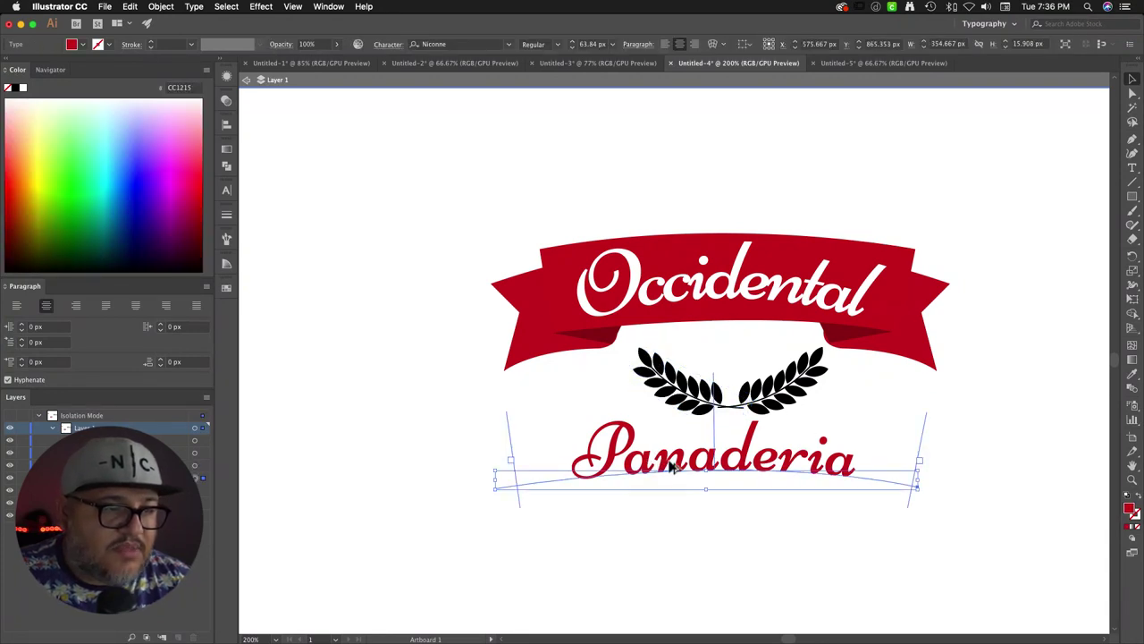
pyautogui.moveTo(675, 467); pyautogui.dragTo(348, 161)
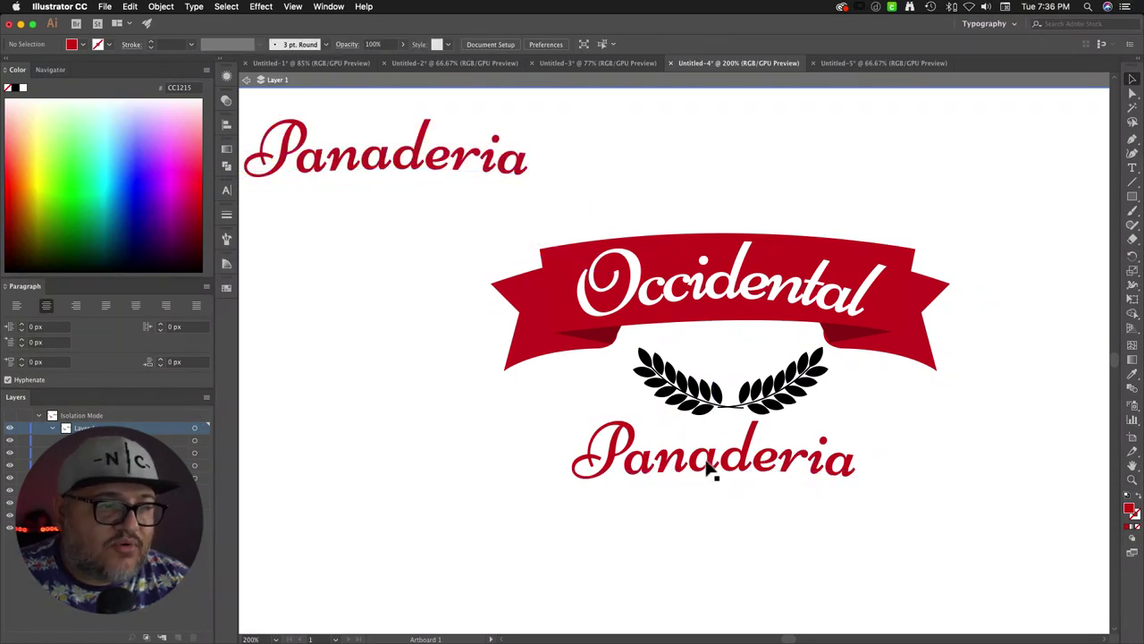
# Step: Set the tracking of the "Panaderia" text under the branches to -44
pyautogui.click(717, 467)
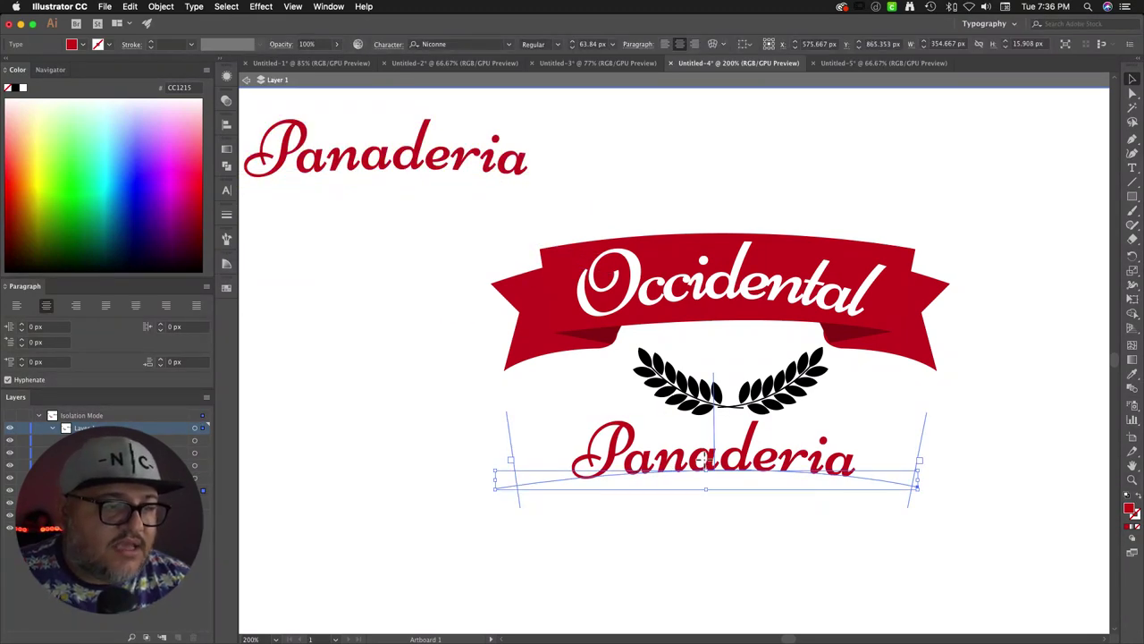
pyautogui.doubleClick(705, 459)
pyautogui.press('super+a')
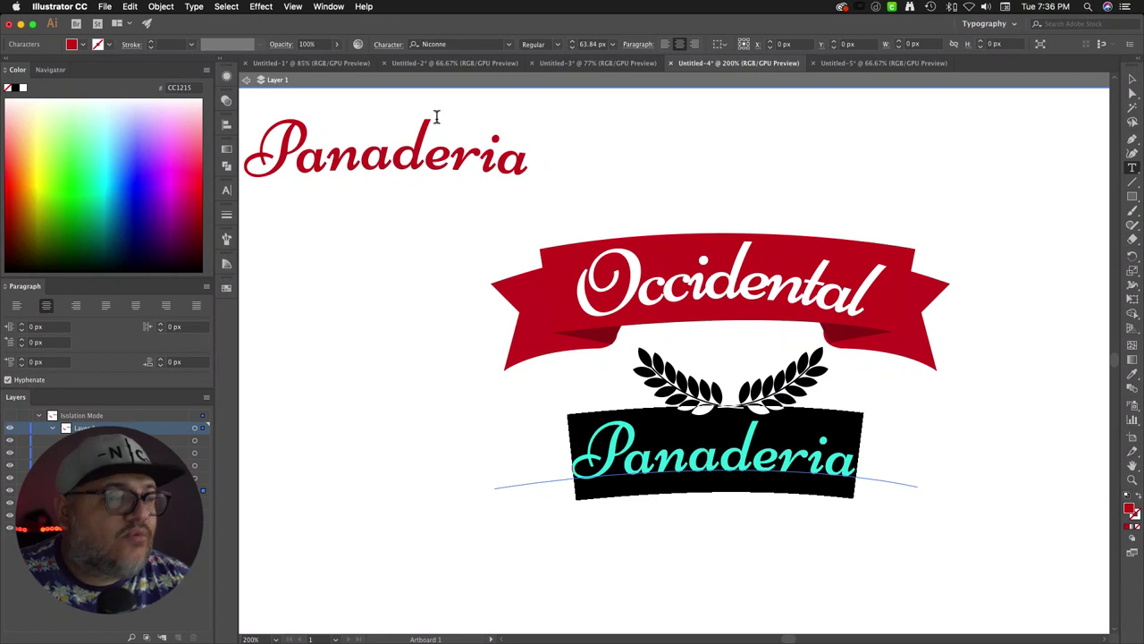
pyautogui.click(229, 188)
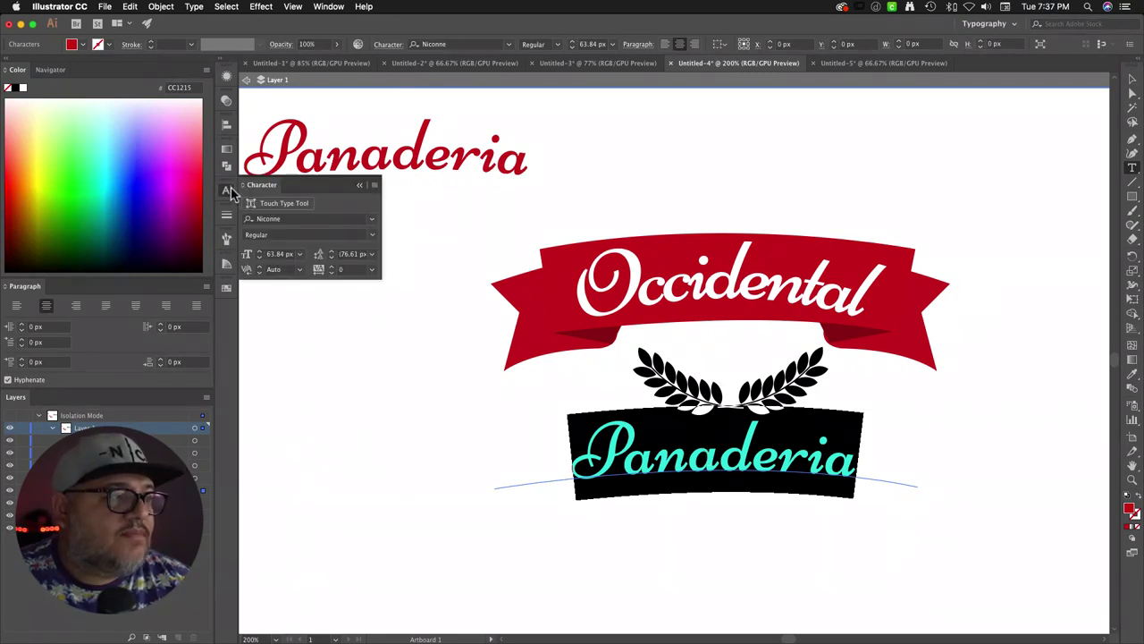
pyautogui.click(331, 271)
pyautogui.click(331, 272)
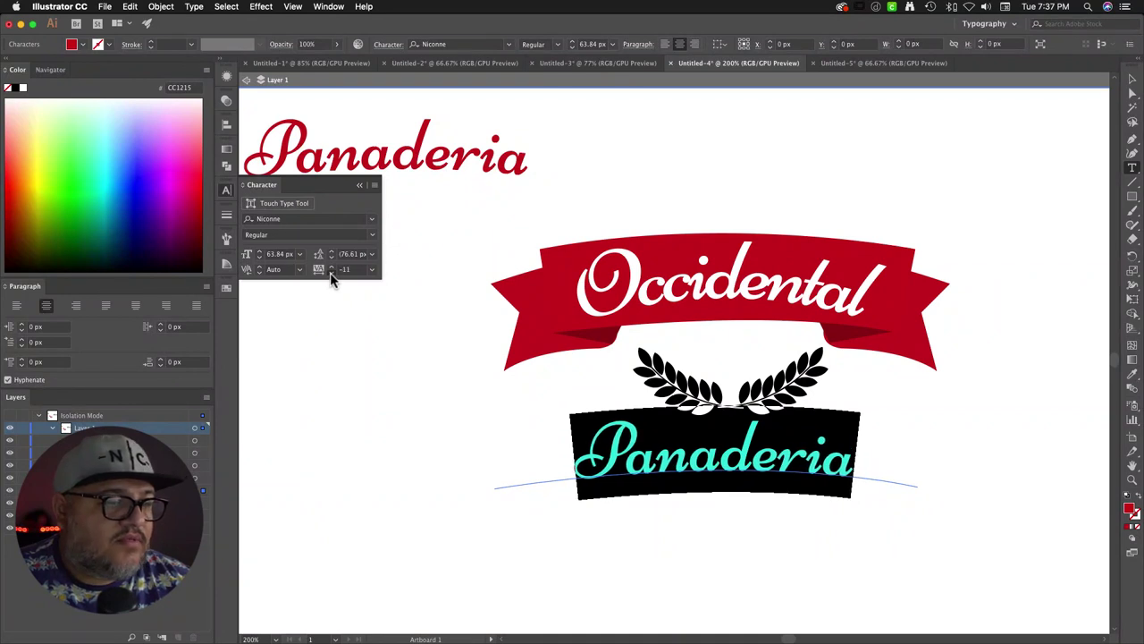
pyautogui.click(330, 272)
pyautogui.click(331, 272)
pyautogui.click(331, 271)
pyautogui.click(331, 272)
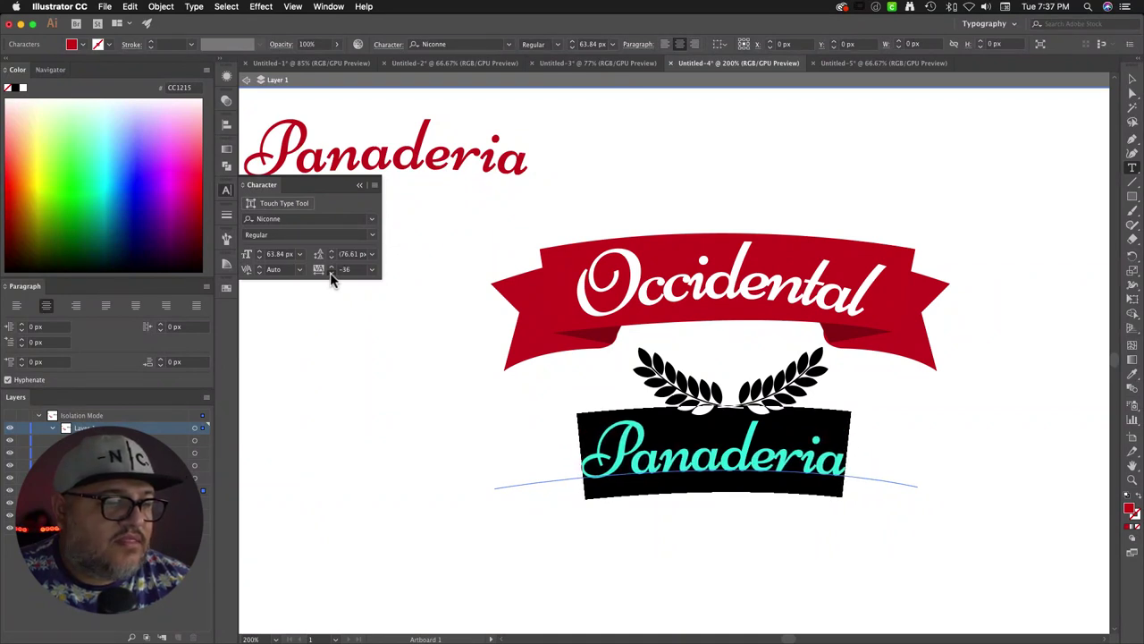
pyautogui.click(330, 272)
pyautogui.click(331, 272)
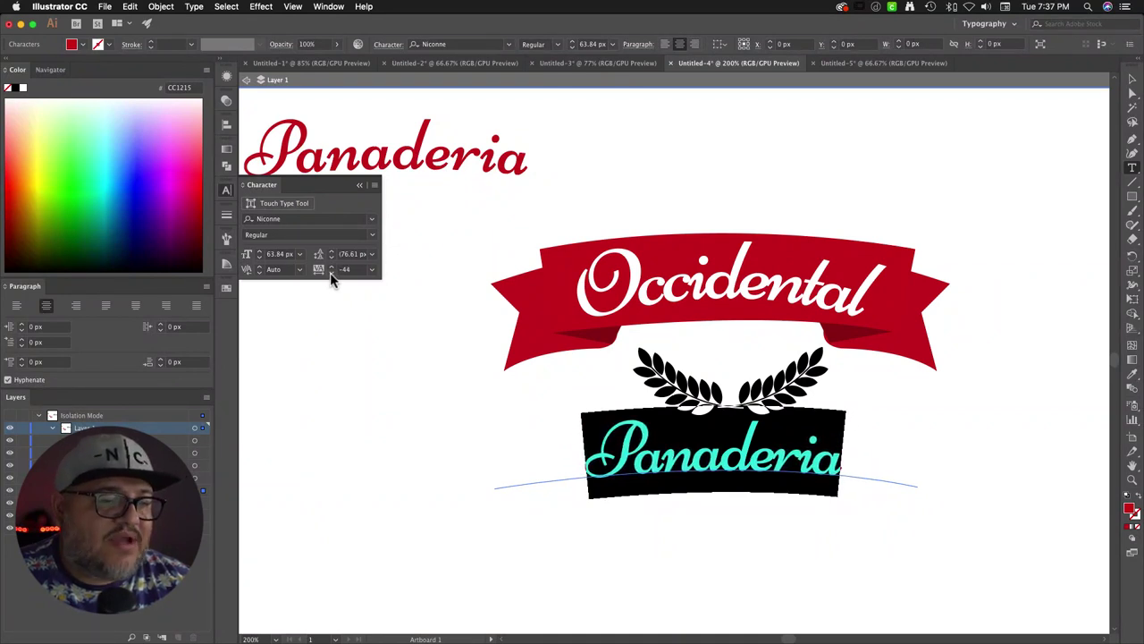
pyautogui.click(360, 186)
pyautogui.click(1131, 79)
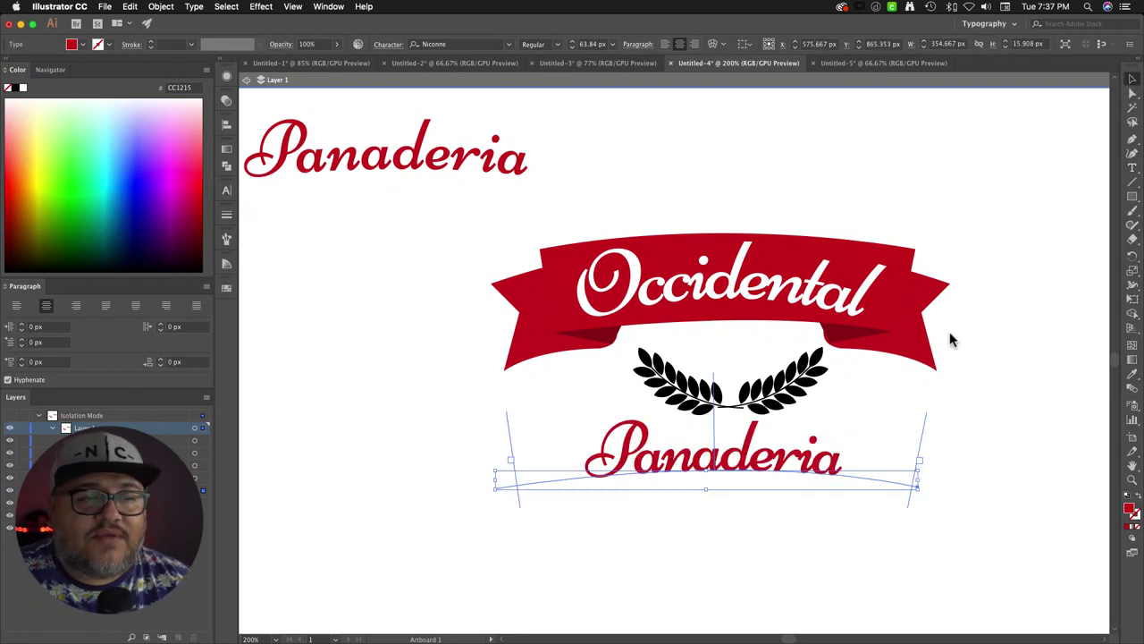
# Step: Expand the lower "Panaderia" text with Object and Fill enabled, and scale it down to about the width of the branches
pyautogui.click(162, 8)
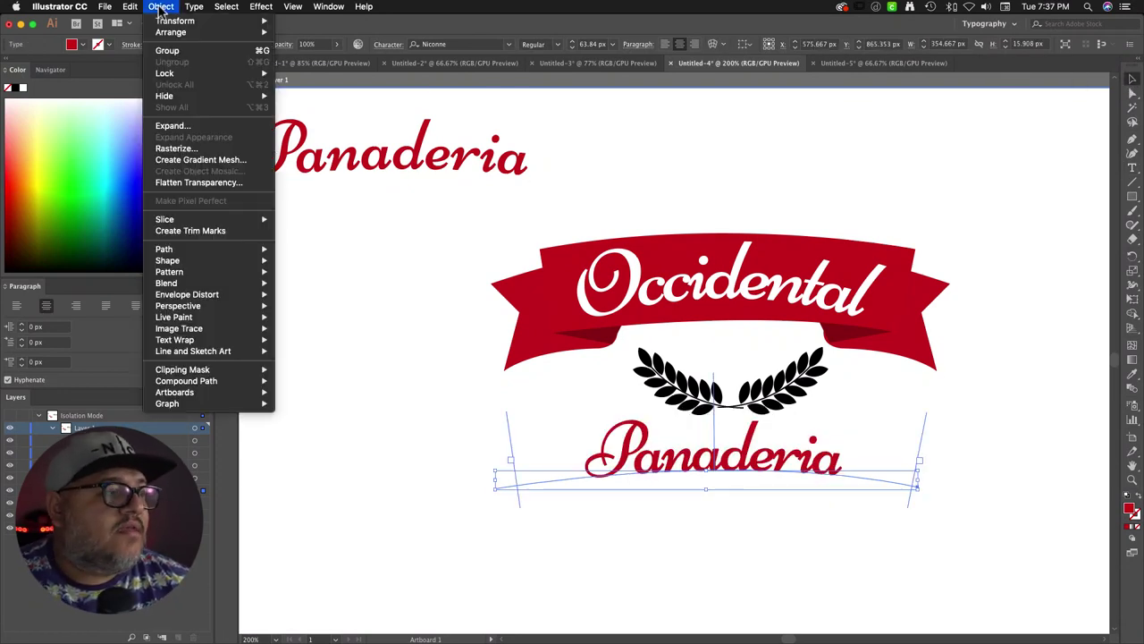
pyautogui.click(228, 126)
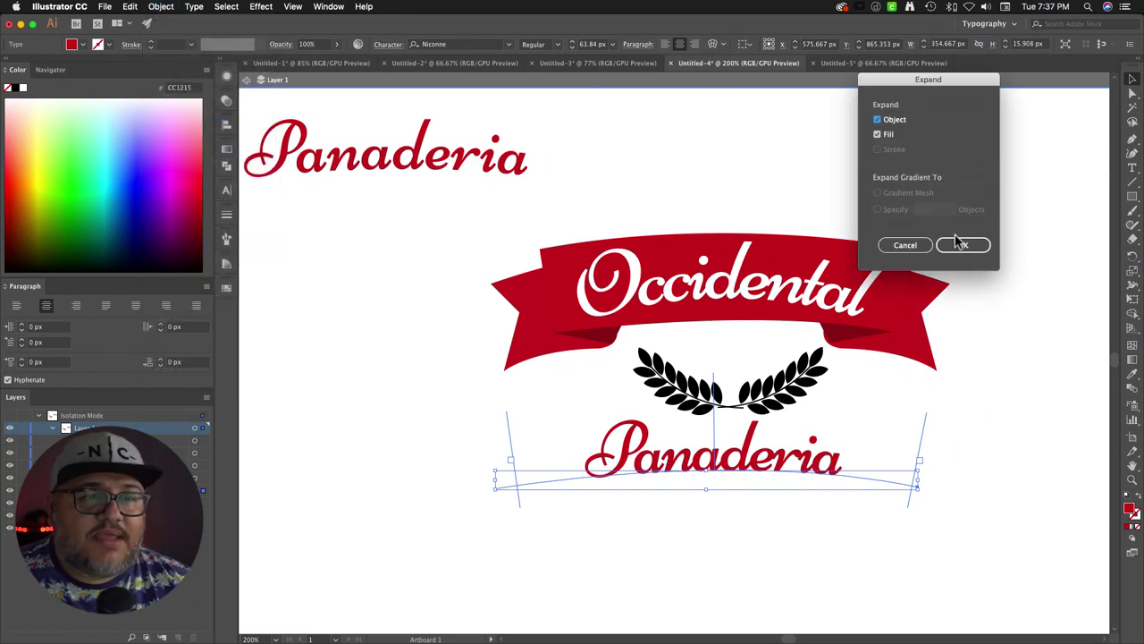
pyautogui.click(960, 243)
pyautogui.moveTo(845, 420); pyautogui.dragTo(778, 452)
pyautogui.click(846, 443)
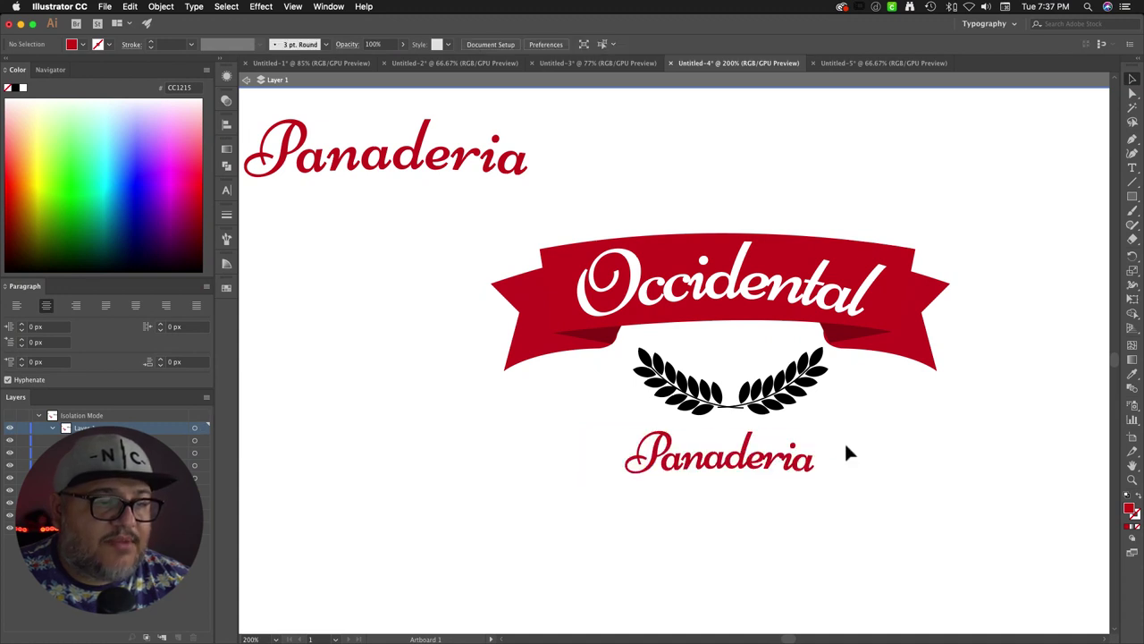
# Step: Recolour both leaf branches with the golden yellow sampled from the original logo's scalloped border
pyautogui.click(807, 415)
pyautogui.moveTo(409, 241); pyautogui.dragTo(511, 318)
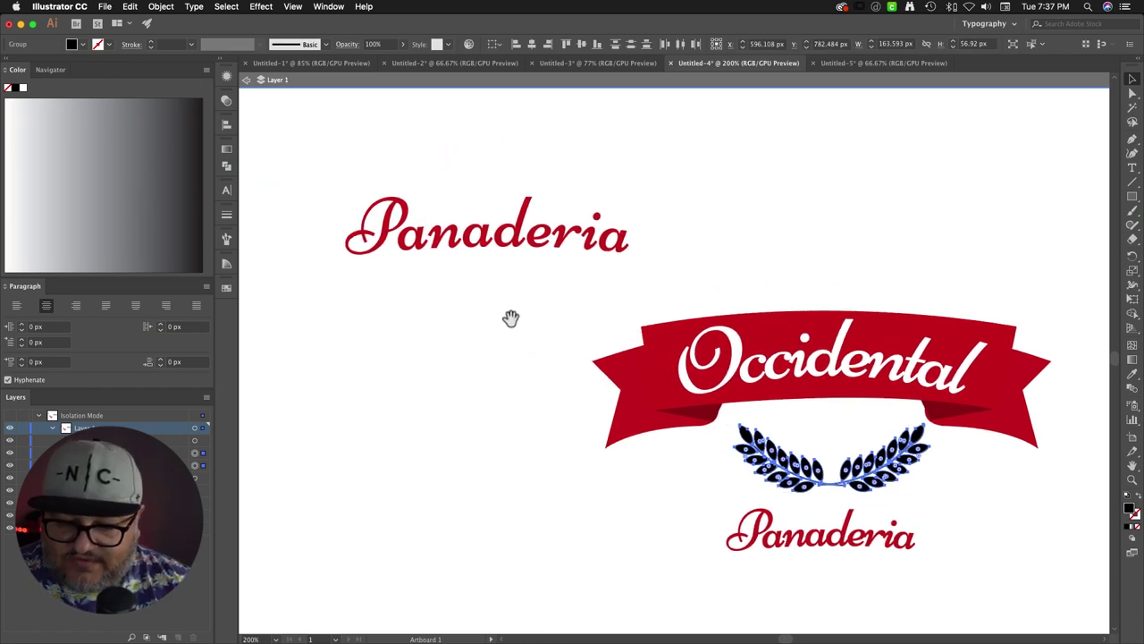
pyautogui.press('super+minus')
pyautogui.press('super+minus')
pyautogui.press('super+minus')
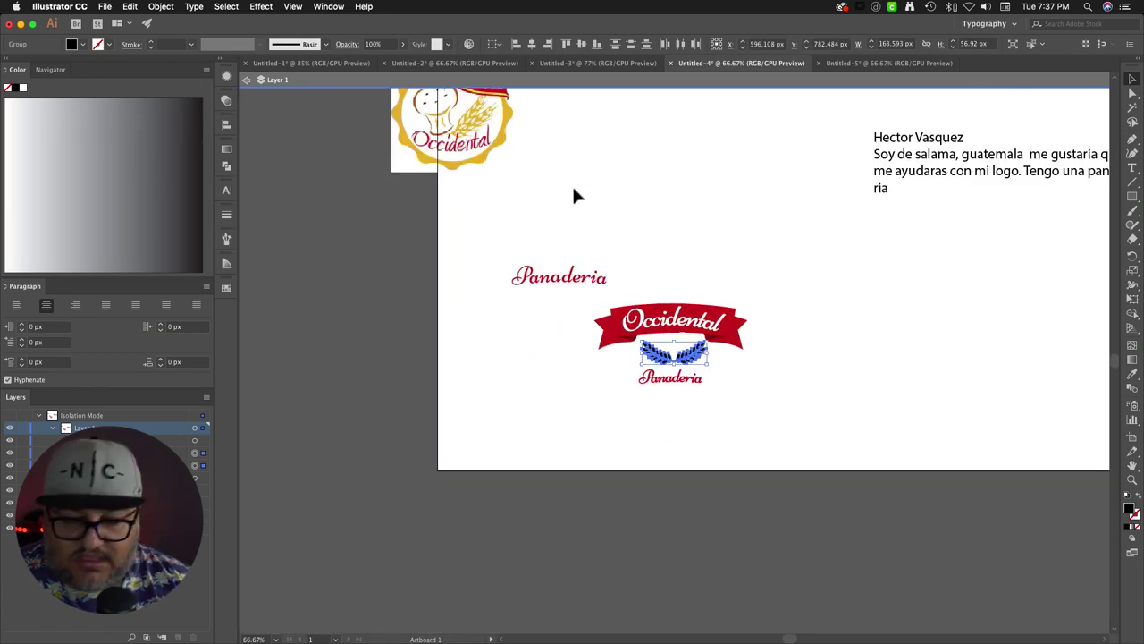
pyautogui.press('i')
pyautogui.click(506, 114)
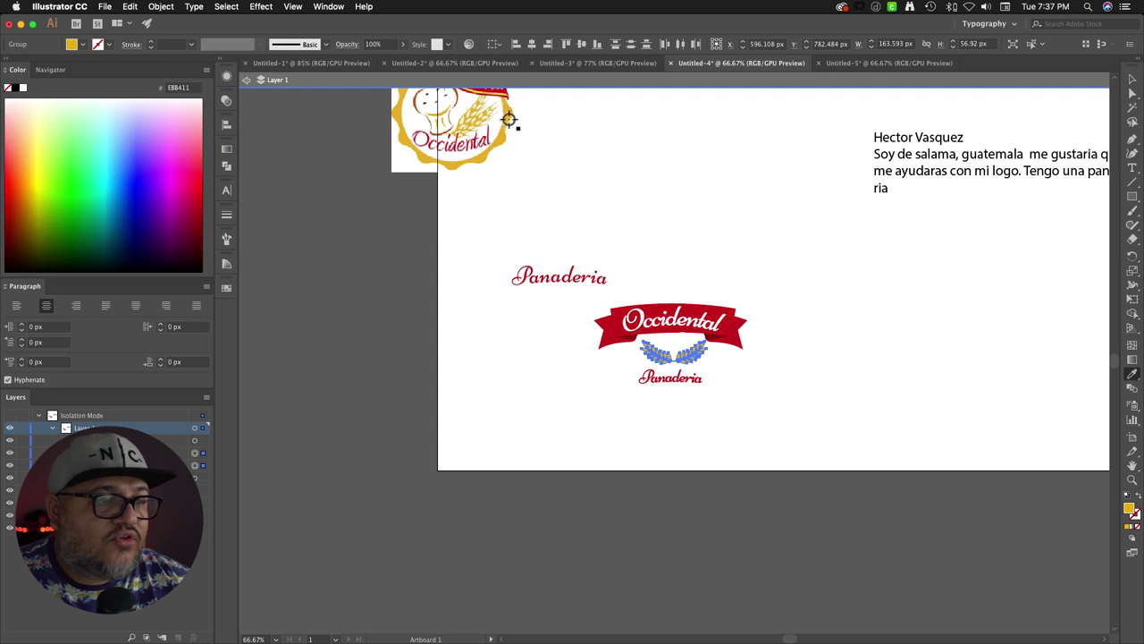
pyautogui.press('v')
pyautogui.click(902, 320)
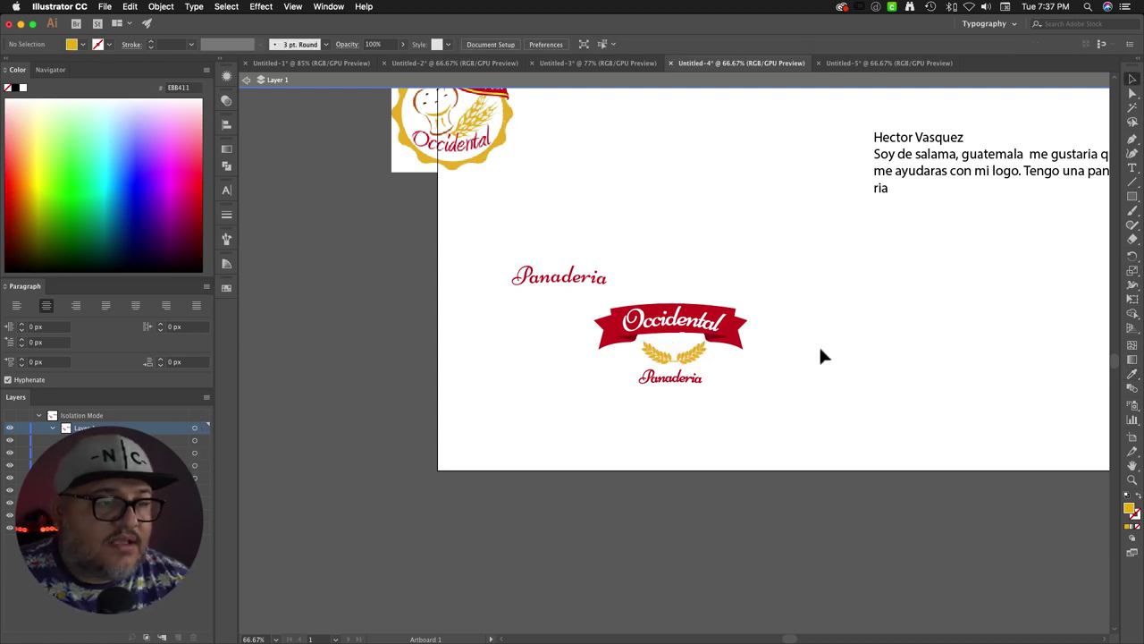
# Step: Move the spare "Panaderia" text up beside the original logo, away from the ribbon design
pyautogui.hscroll(-2, 819, 345)
pyautogui.scroll(1, 819, 345)
pyautogui.moveTo(640, 309); pyautogui.dragTo(630, 219)
pyautogui.click(727, 275)
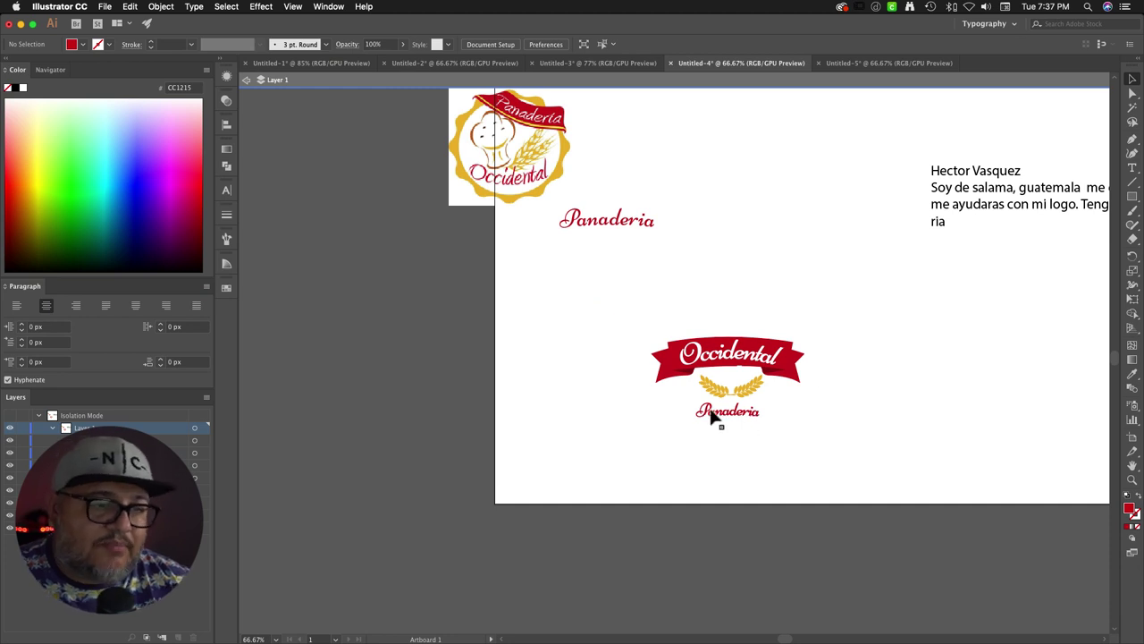
pyautogui.press('super+equal')
pyautogui.press('super+equal')
pyautogui.press('super+equal')
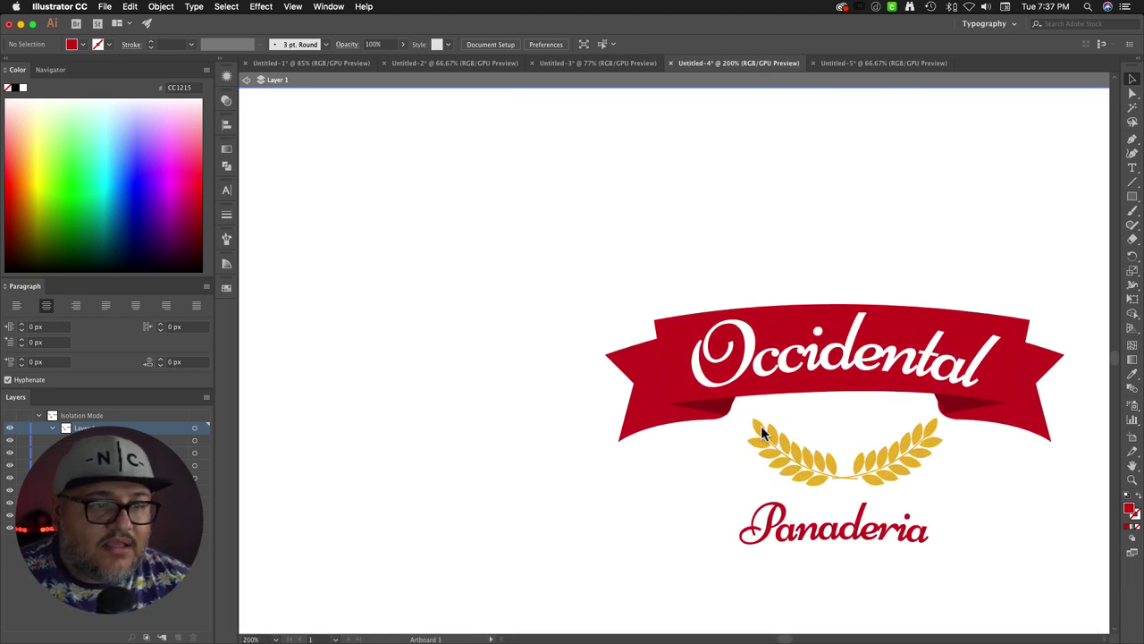
pyautogui.moveTo(951, 442); pyautogui.dragTo(850, 329)
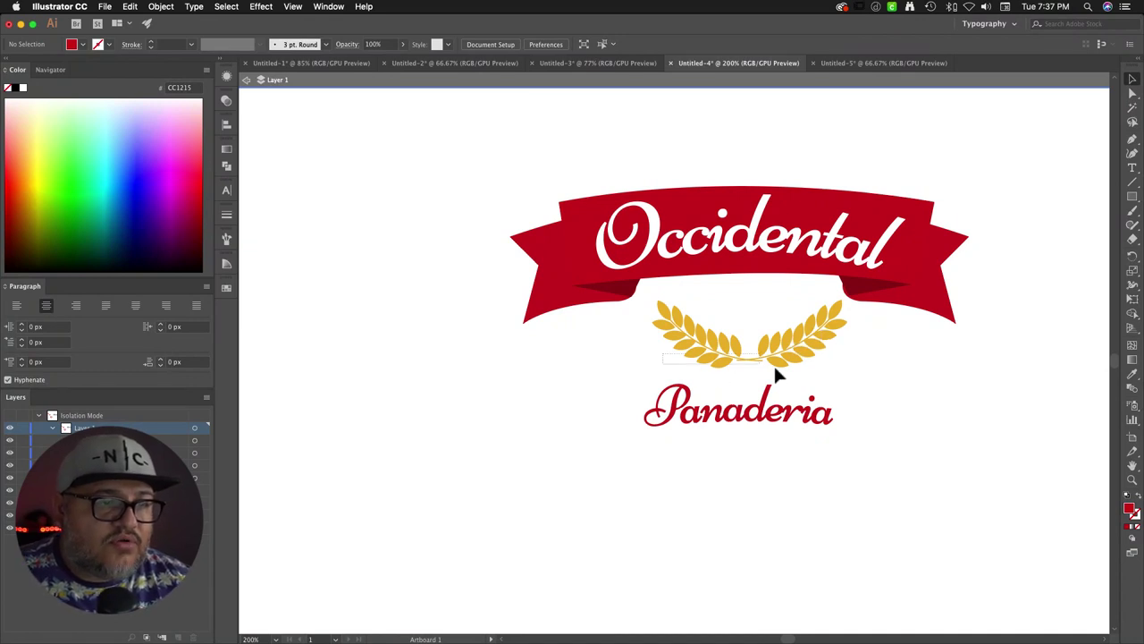
# Step: Move the gold wheat laurel above the red Occidental banner and rotate it 180 degrees so its branches arch downward
pyautogui.moveTo(812, 342); pyautogui.dragTo(792, 143)
pyautogui.scroll(3, 873, 140)
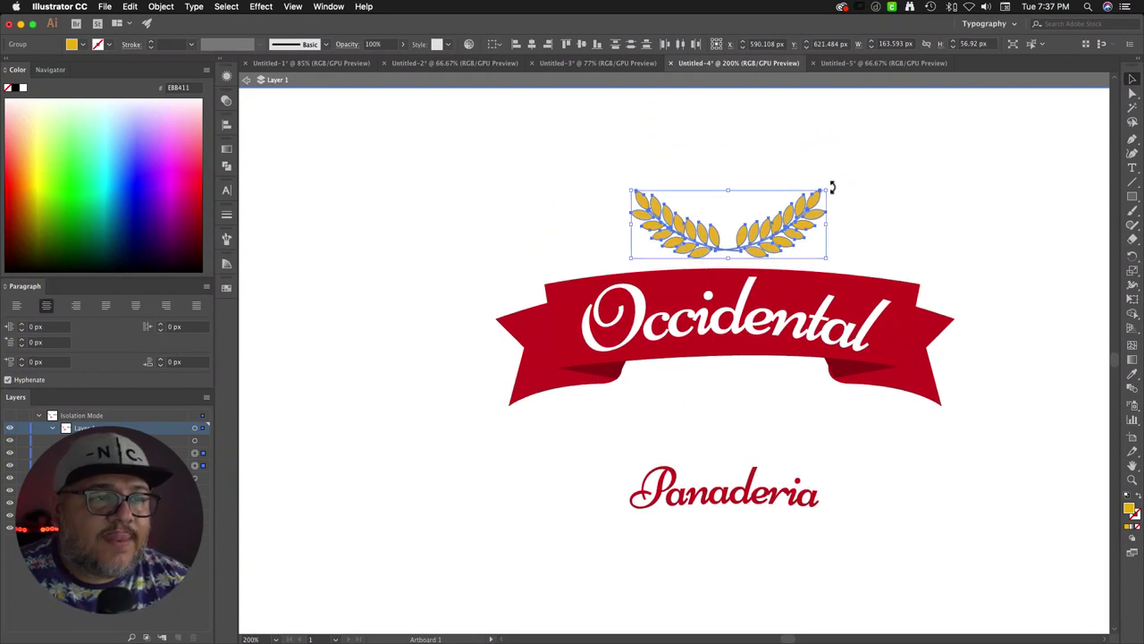
pyautogui.moveTo(831, 187); pyautogui.dragTo(527, 288)
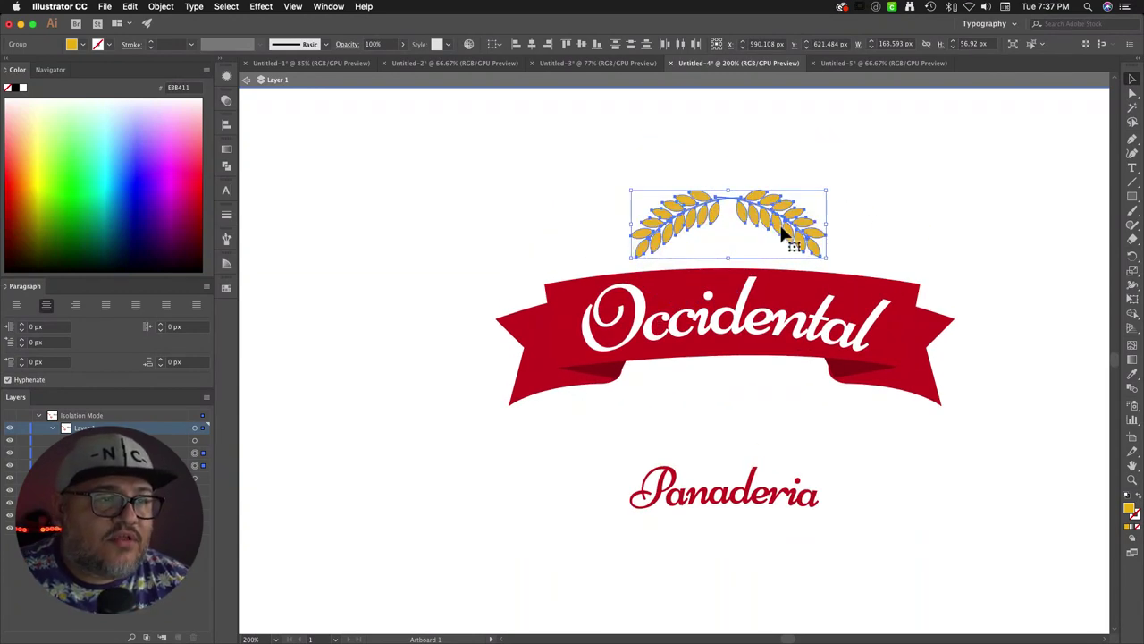
pyautogui.moveTo(783, 235); pyautogui.dragTo(785, 211)
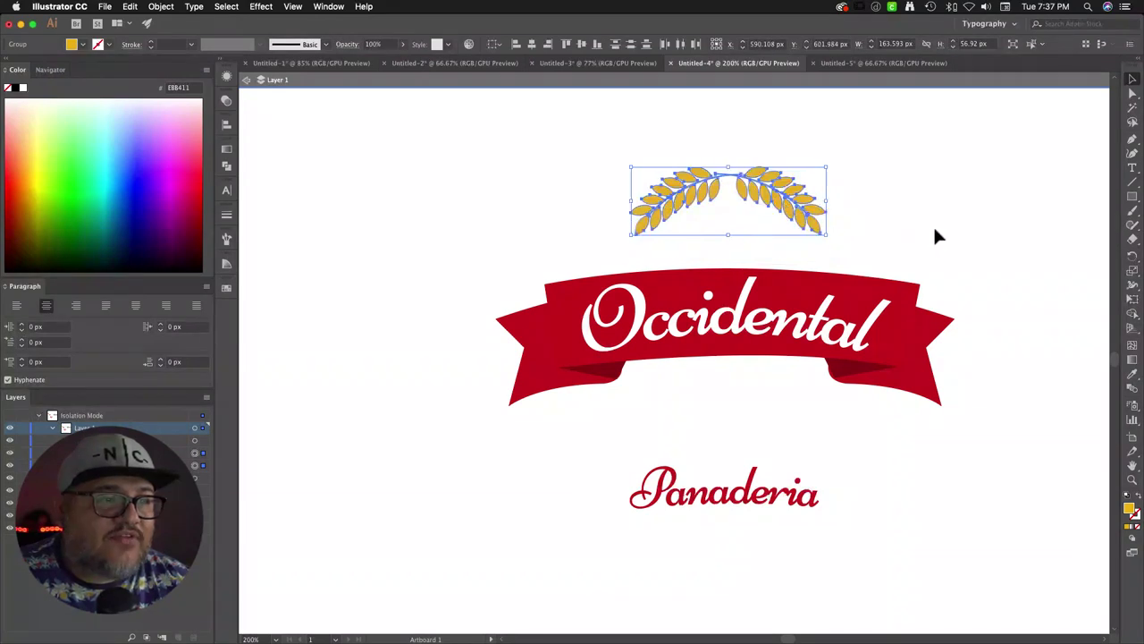
pyautogui.click(938, 235)
# Step: Move the red Panaderia lettering up so it sits close beneath the Occidental banner between the ribbon folds
pyautogui.moveTo(712, 503); pyautogui.dragTo(723, 409)
pyautogui.click(772, 472)
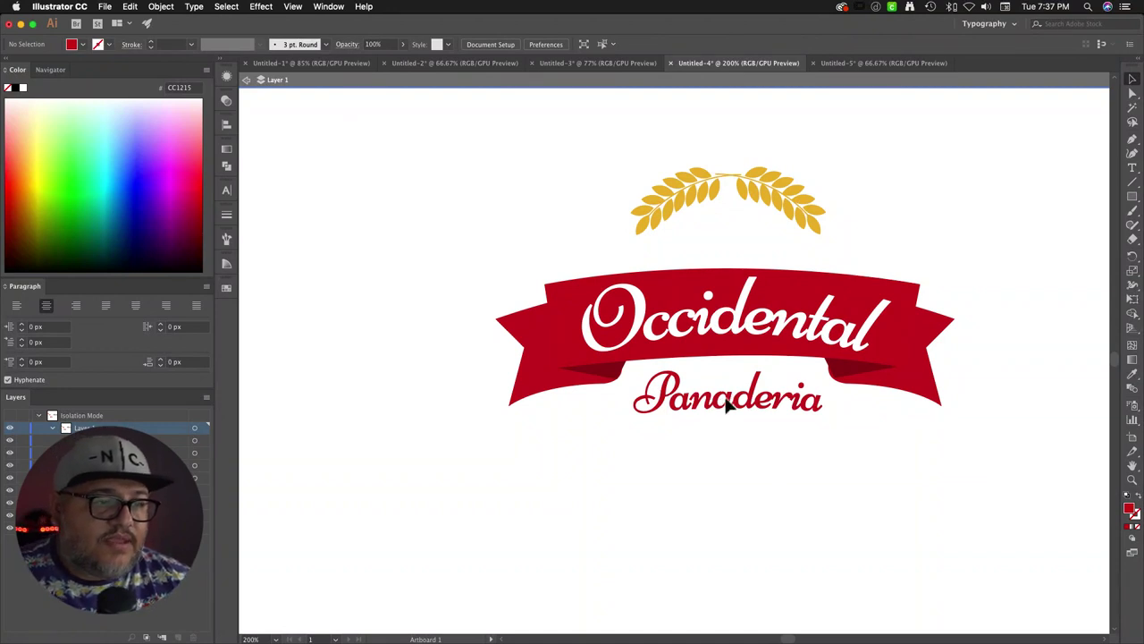
pyautogui.moveTo(728, 405); pyautogui.dragTo(730, 411)
pyautogui.click(782, 447)
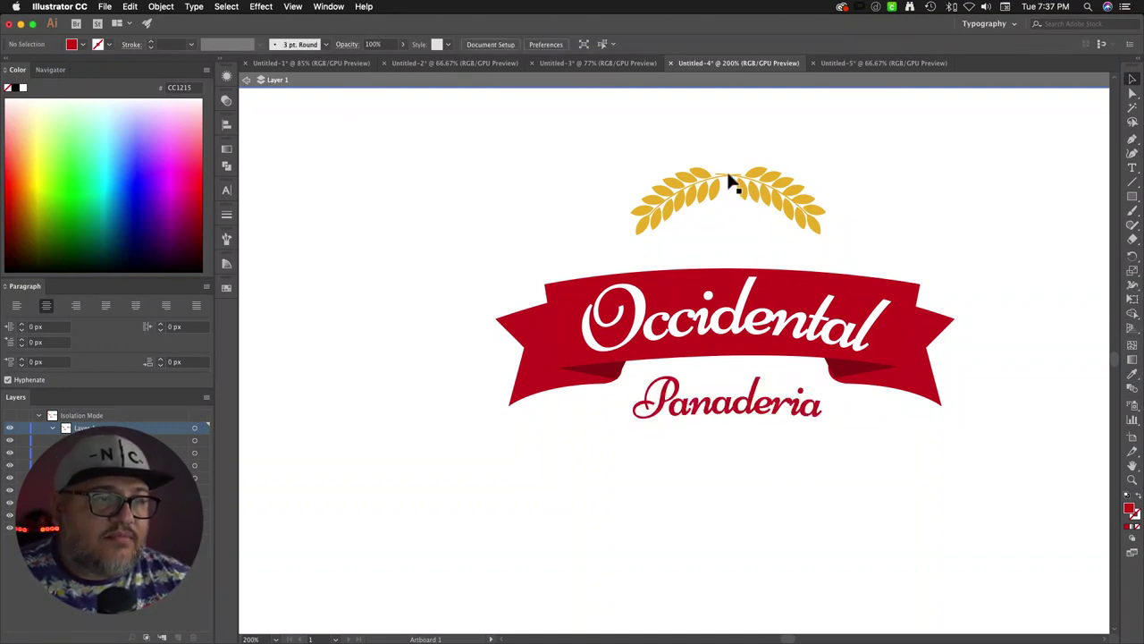
# Step: Move the arched wheat laurel down closer to the top edge of the Occidental banner
pyautogui.moveTo(731, 181); pyautogui.dragTo(733, 199)
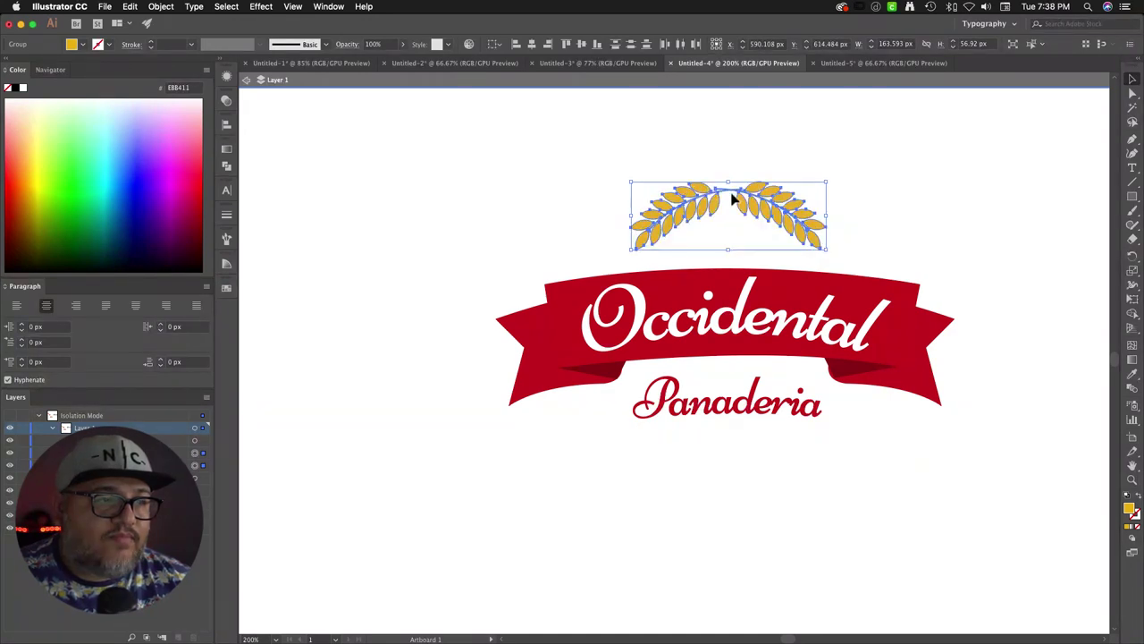
pyautogui.click(860, 226)
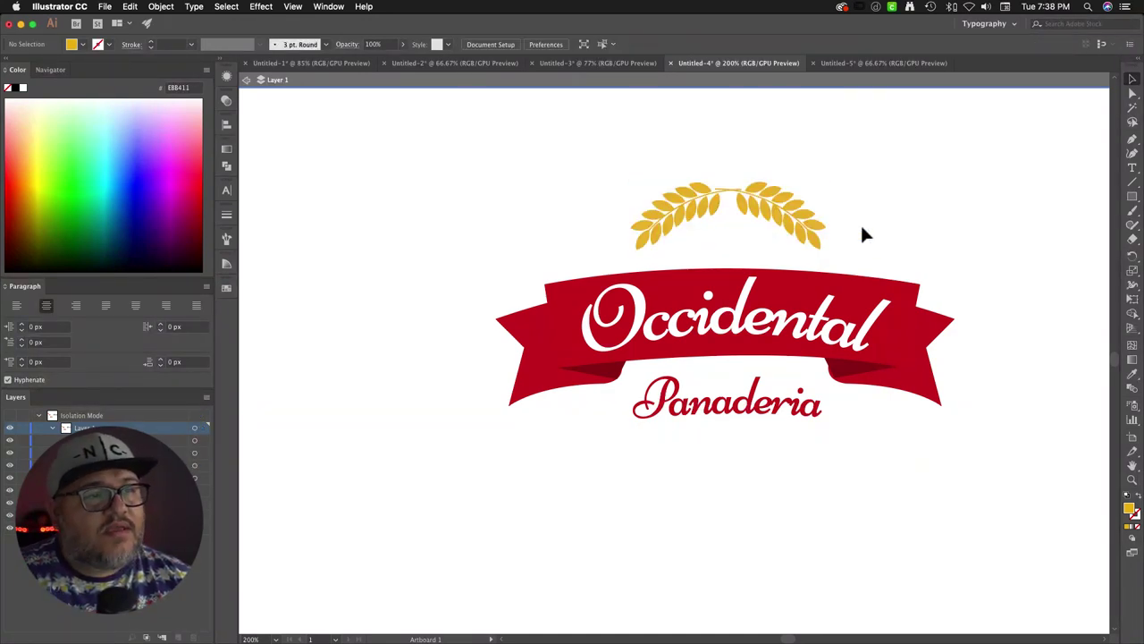
pyautogui.click(736, 413)
pyautogui.click(730, 476)
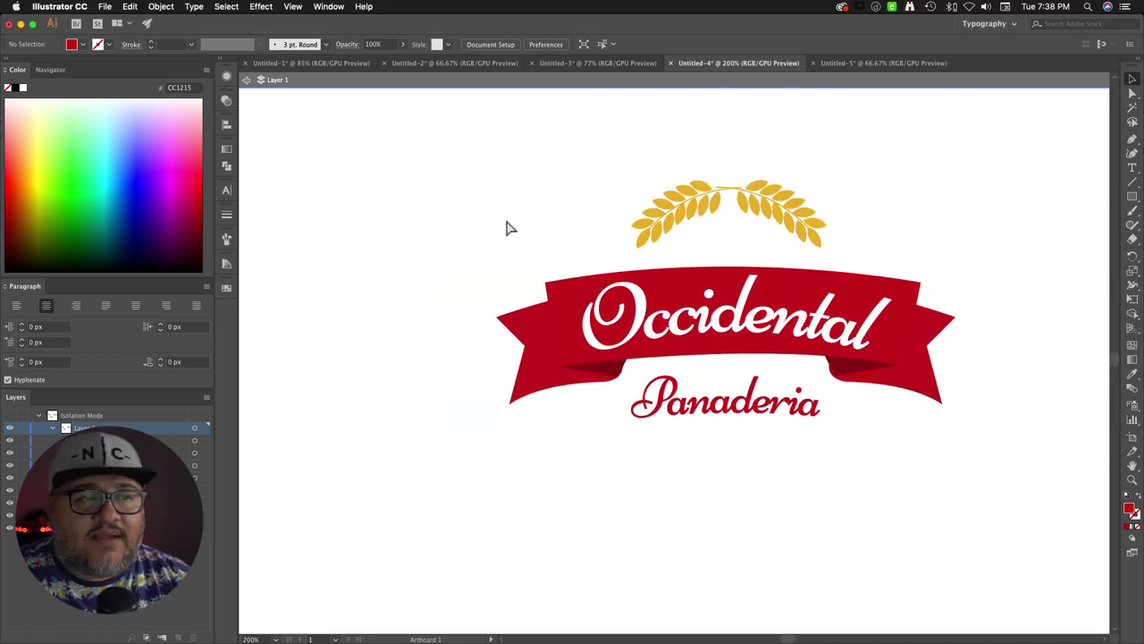
# Step: Examine the redesigned logo at a small size on the whole artboard and up close
pyautogui.press('super+minus')
pyautogui.press('super+minus')
pyautogui.press('super+minus')
pyautogui.press('super+minus')
pyautogui.press('super+minus')
pyautogui.press('super+minus')
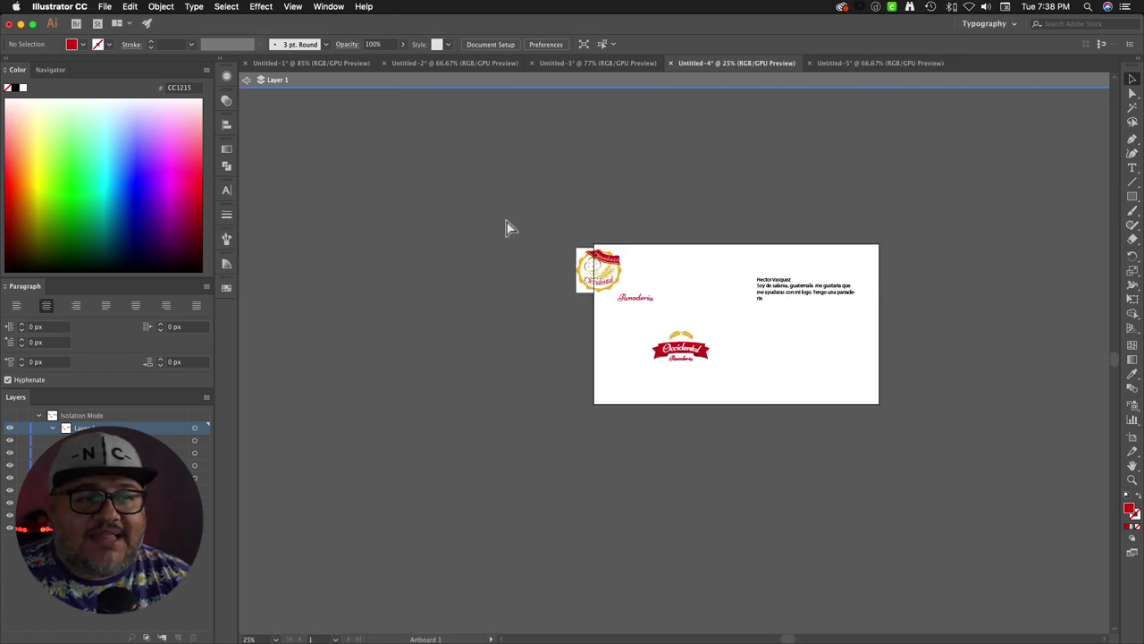
pyautogui.press('super+plus')
pyautogui.press('super+plus')
pyautogui.press('super+plus')
pyautogui.press('super+plus')
pyautogui.press('super+plus')
pyautogui.press('super+plus')
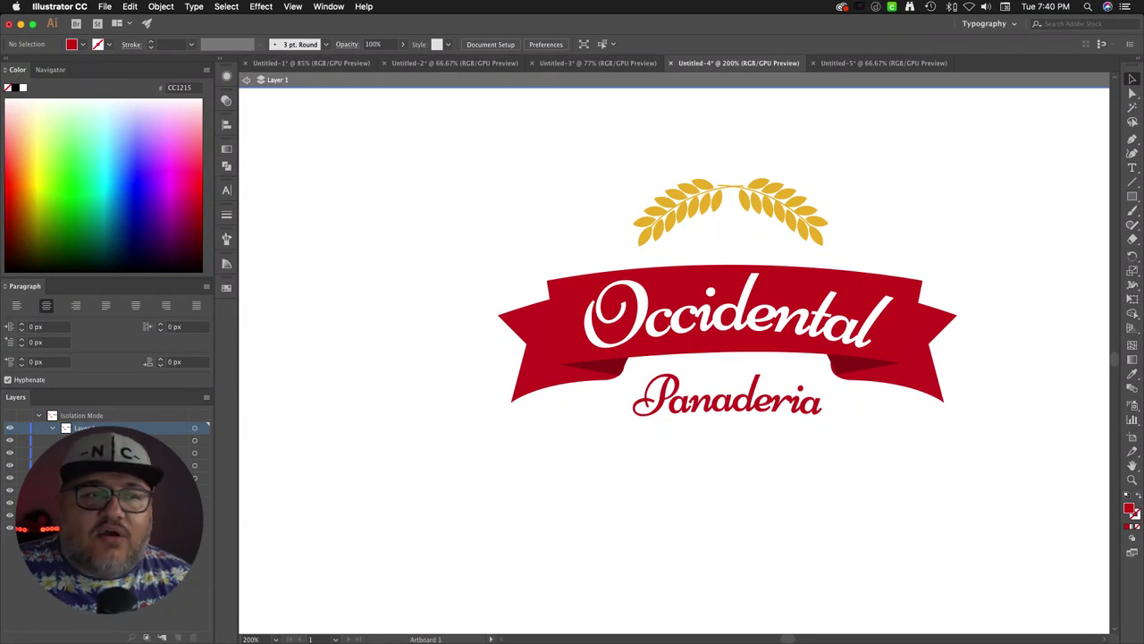
# Step: Rotate the wheat laurel 180 degrees so its branches curve upward above the banner
pyautogui.moveTo(633, 157); pyautogui.dragTo(860, 234)
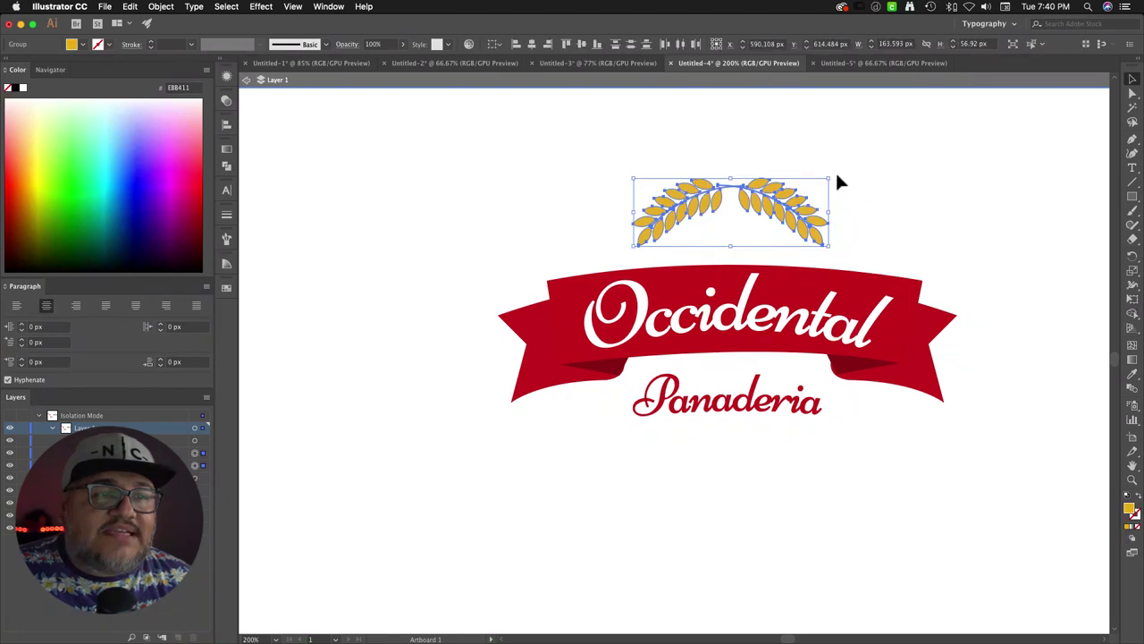
pyautogui.press('a')
pyautogui.moveTo(676, 267); pyautogui.dragTo(662, 260)
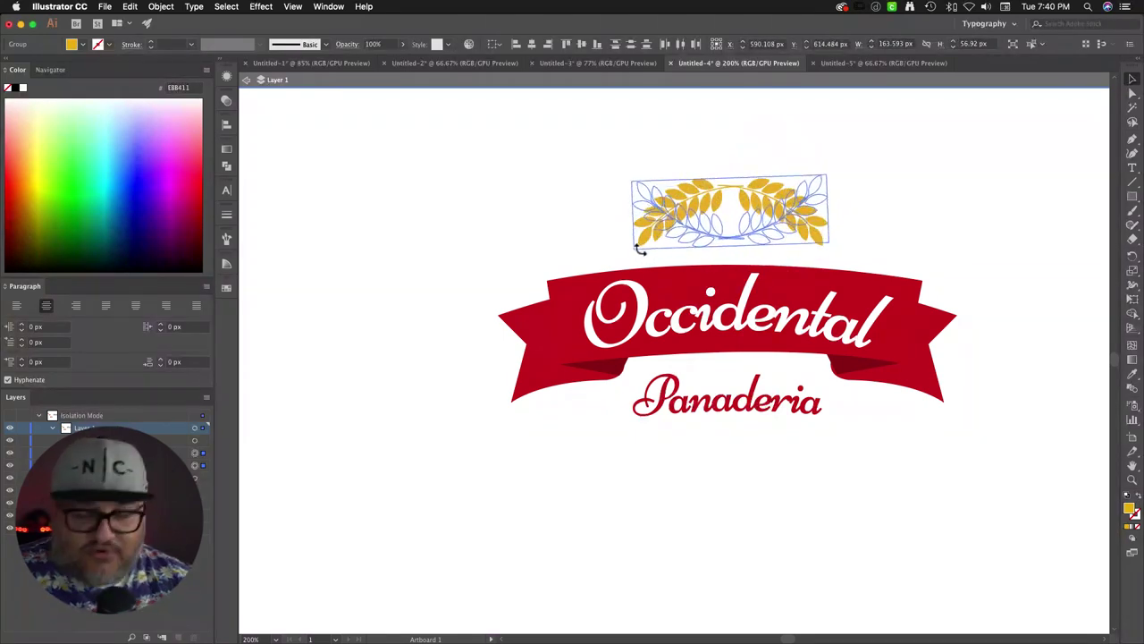
pyautogui.click(894, 205)
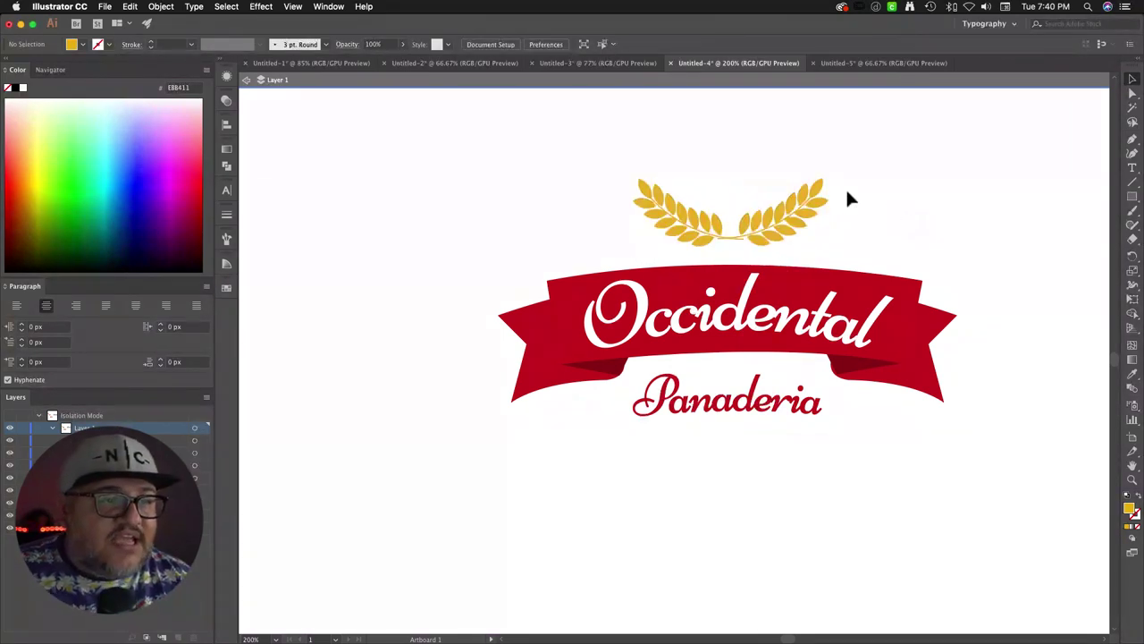
# Step: Try scaling the wheat laurel down above the banner and undo the scaling
pyautogui.moveTo(607, 154); pyautogui.dragTo(793, 227)
pyautogui.click(844, 222)
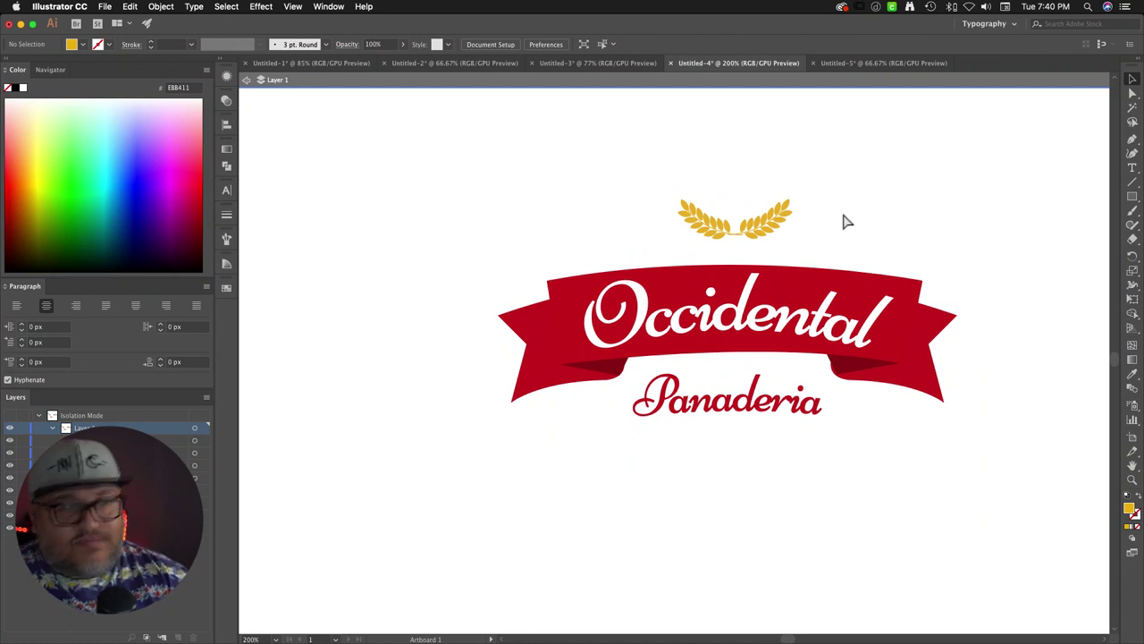
pyautogui.hotkey('ctrl', 'z')
pyautogui.click(881, 231)
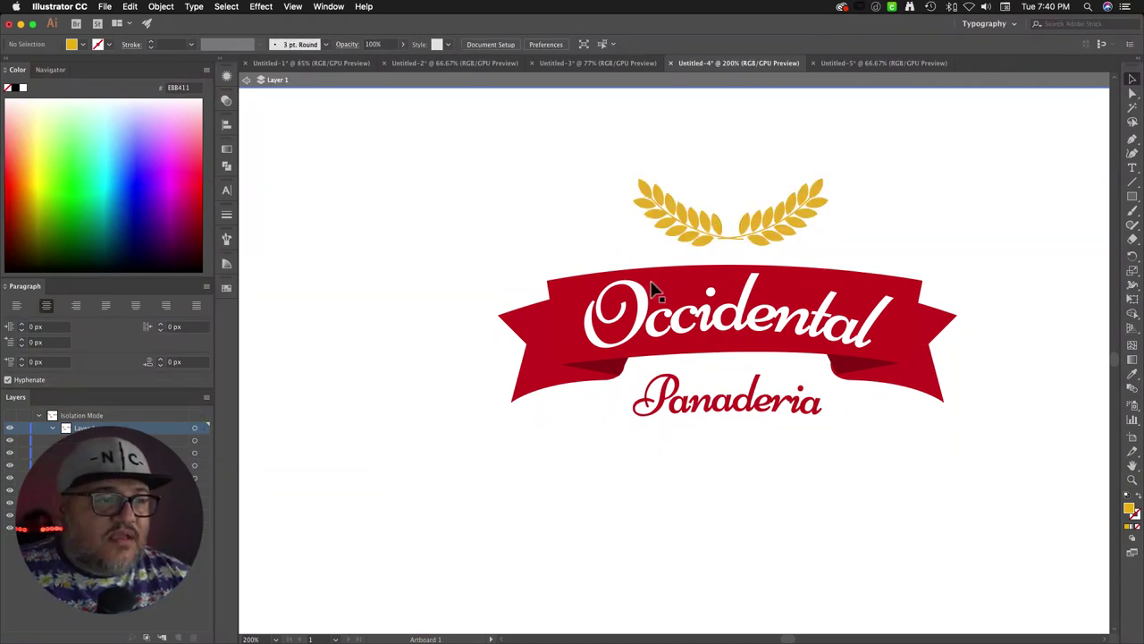
# Step: Move the Panaderia lettering slightly down from the banner and scale it down proportionally around its centre
pyautogui.click(715, 413)
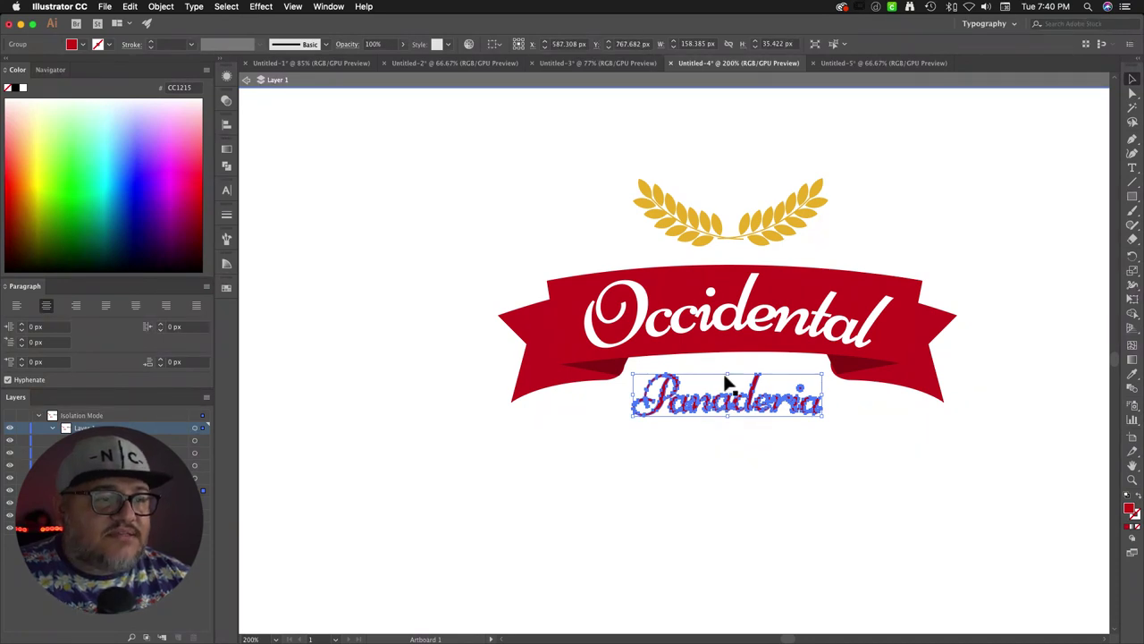
pyautogui.moveTo(733, 398); pyautogui.dragTo(733, 414)
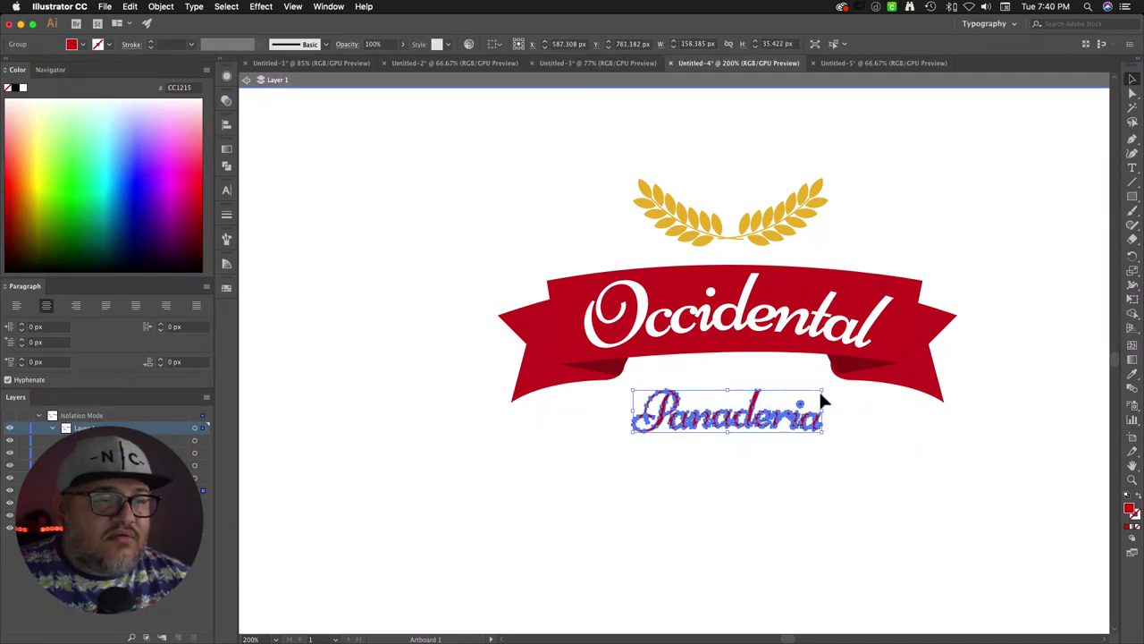
pyautogui.moveTo(820, 390); pyautogui.dragTo(771, 413)
pyautogui.click(833, 442)
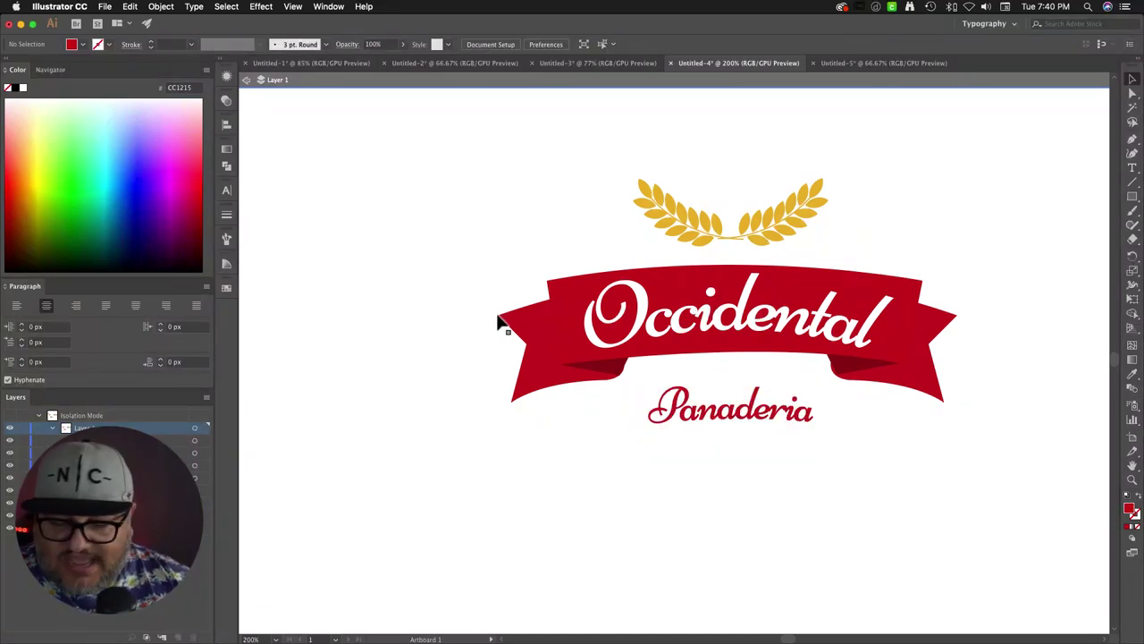
# Step: Exit isolation mode and move the original round logo image down and outward, away from the spare Panaderia lettering
pyautogui.press('super+minus')
pyautogui.press('super+minus')
pyautogui.press('super+minus')
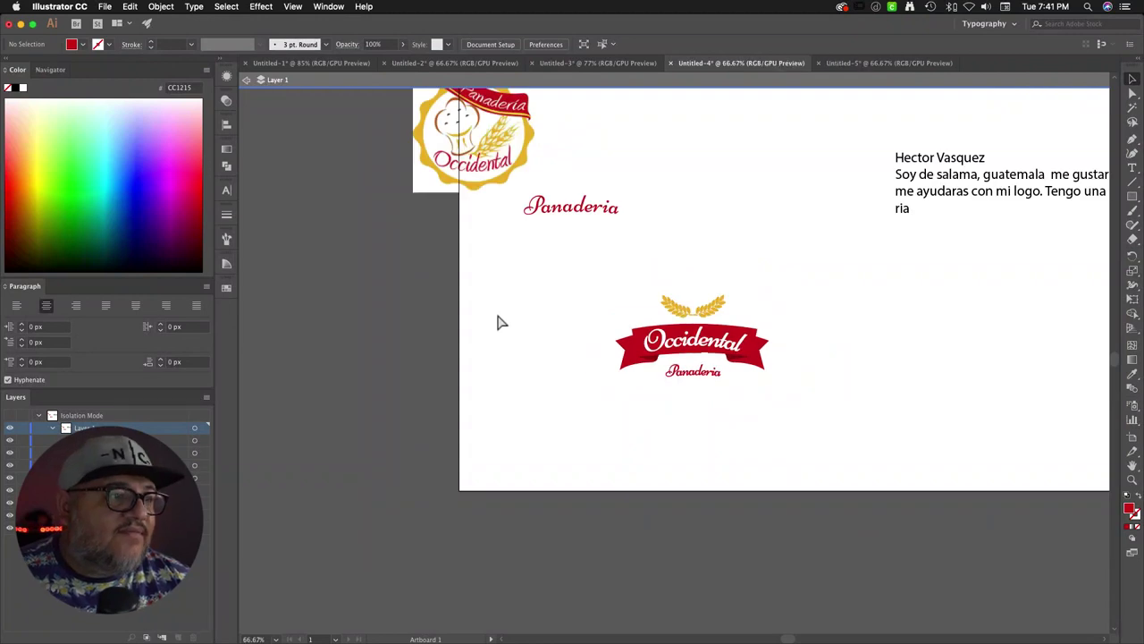
pyautogui.click(528, 136)
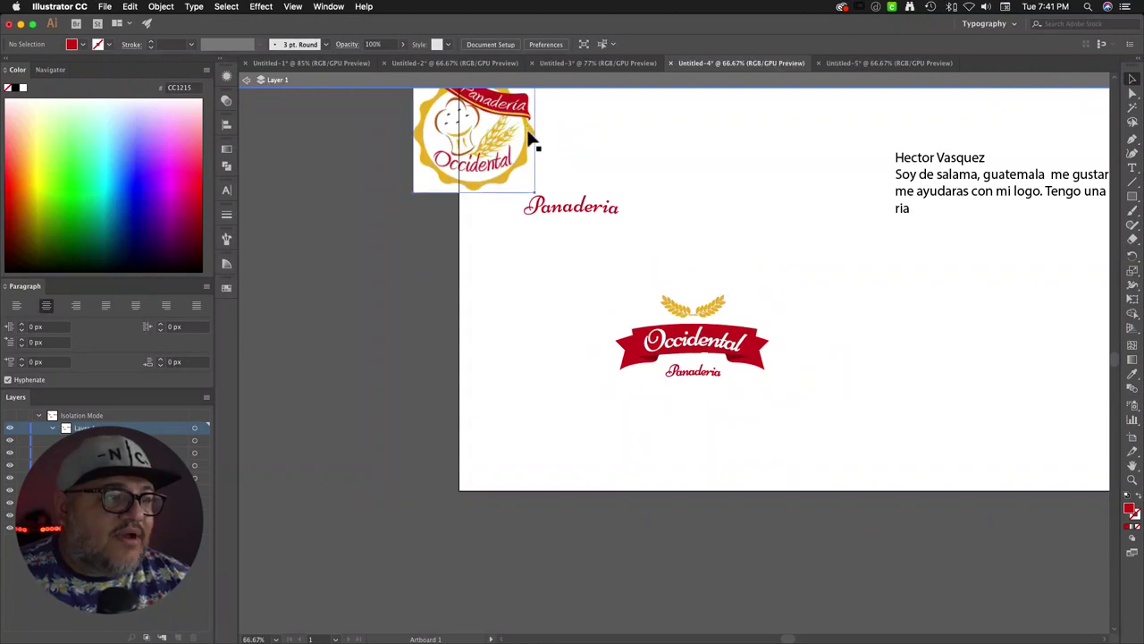
pyautogui.click(245, 80)
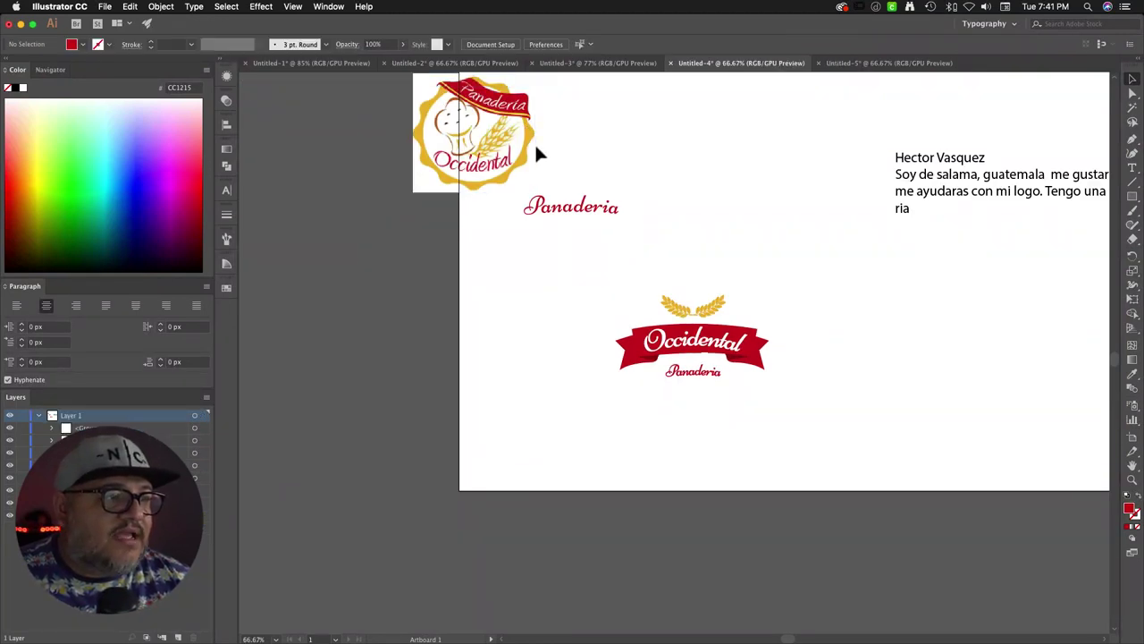
pyautogui.click(535, 142)
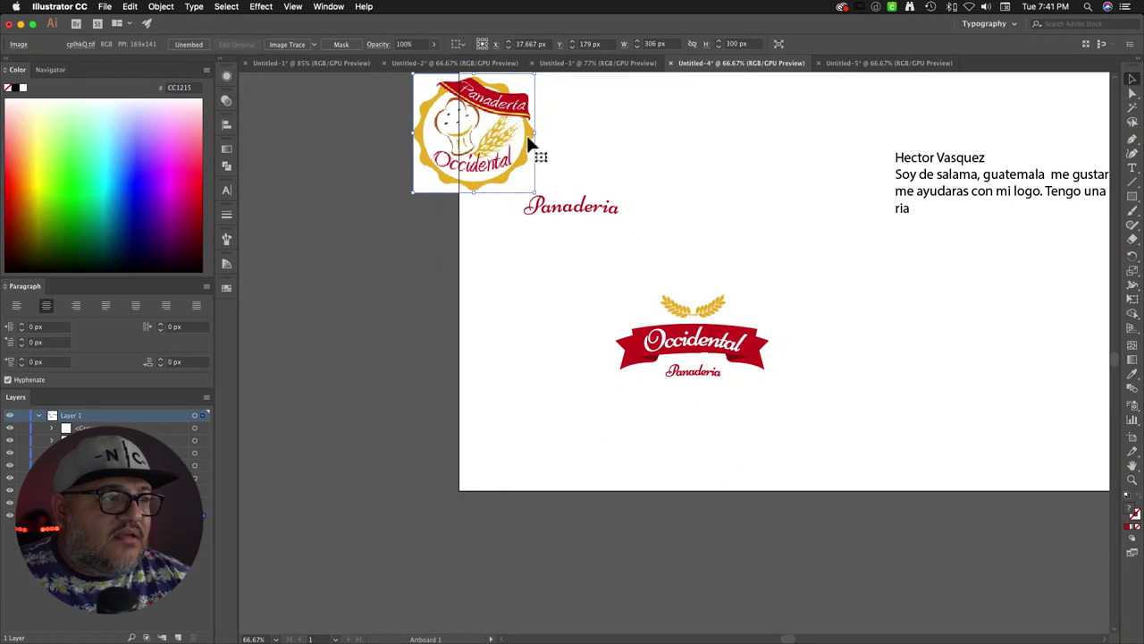
pyautogui.moveTo(654, 190); pyautogui.dragTo(650, 231)
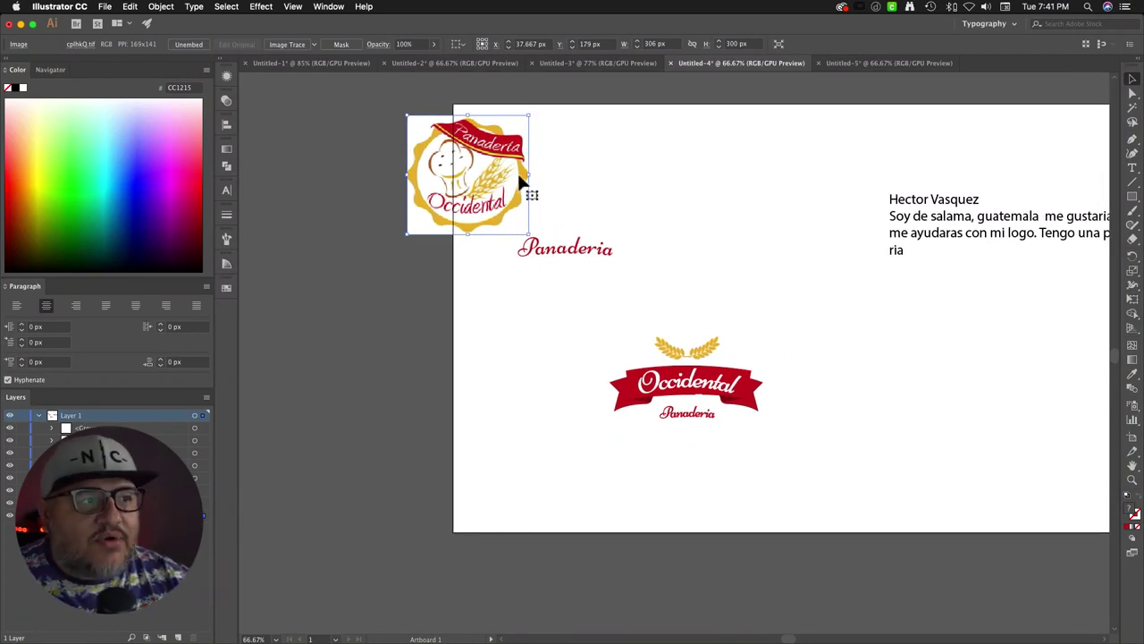
pyautogui.moveTo(522, 181); pyautogui.dragTo(489, 216)
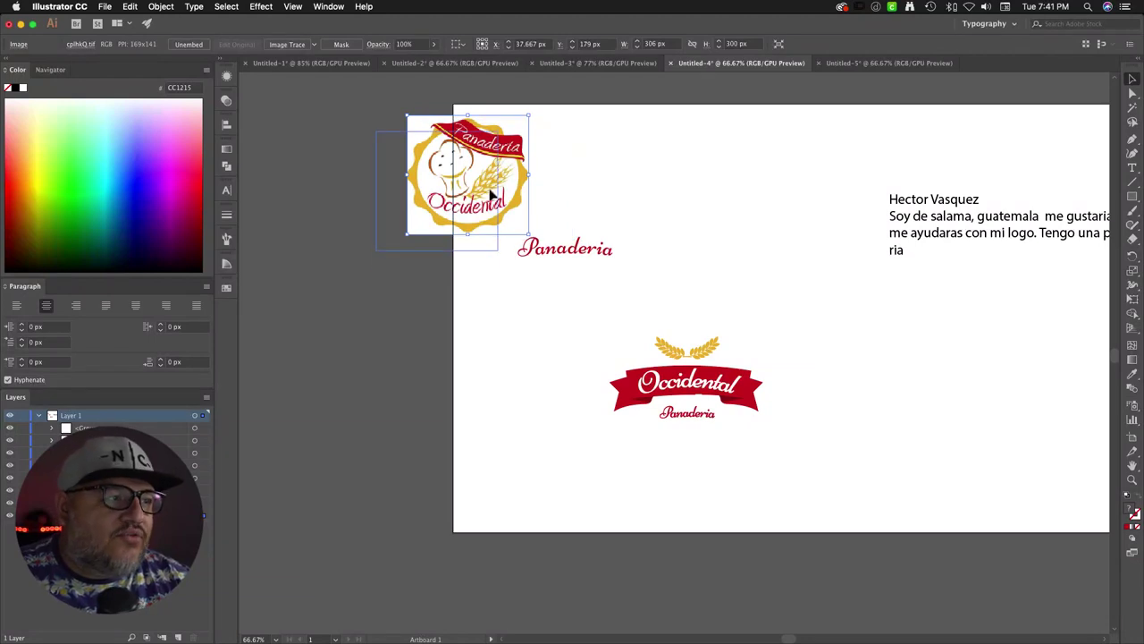
pyautogui.click(599, 178)
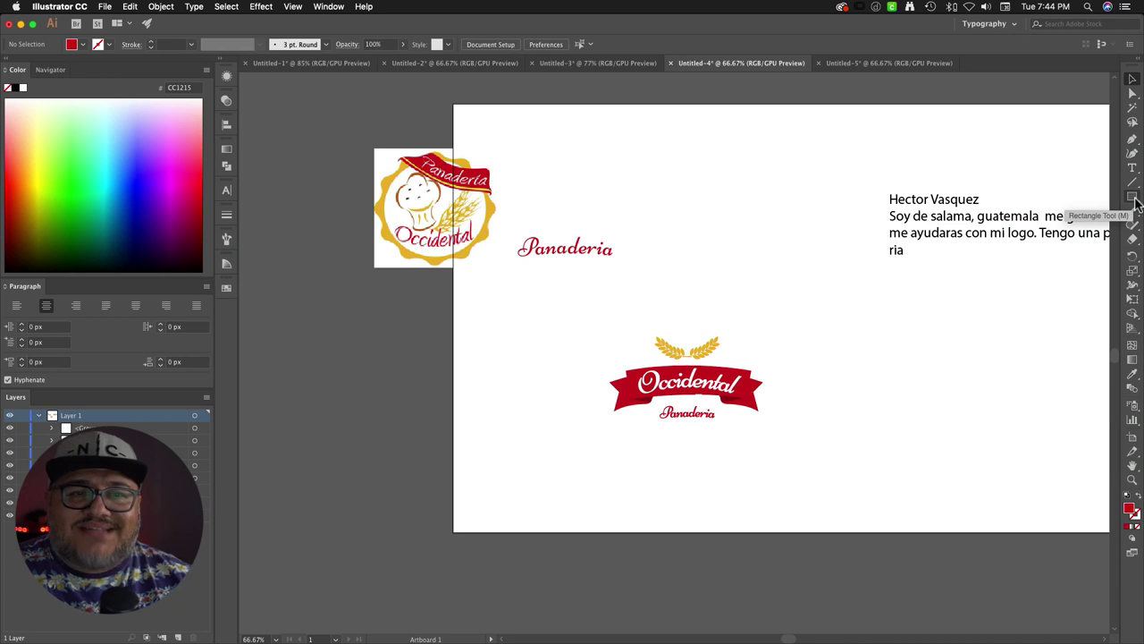
# Step: Create a red 12-point star with radii of 25 px and 50 px above the logo and enlarge it to about 285 px wide
pyautogui.moveTo(1134, 202); pyautogui.dragTo(1042, 251)
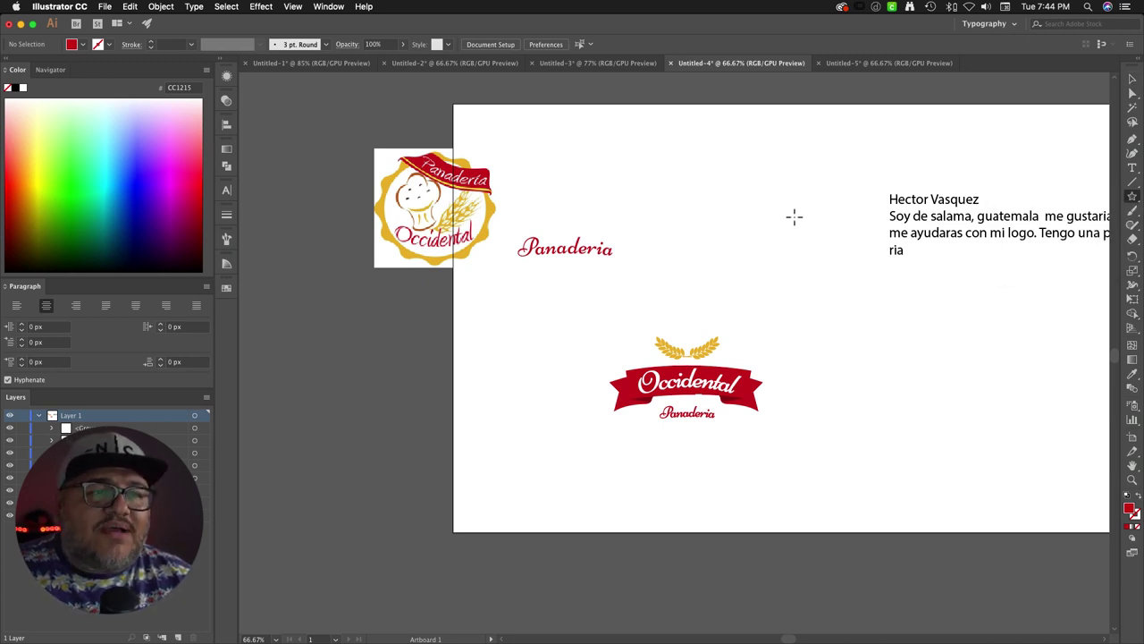
pyautogui.click(704, 195)
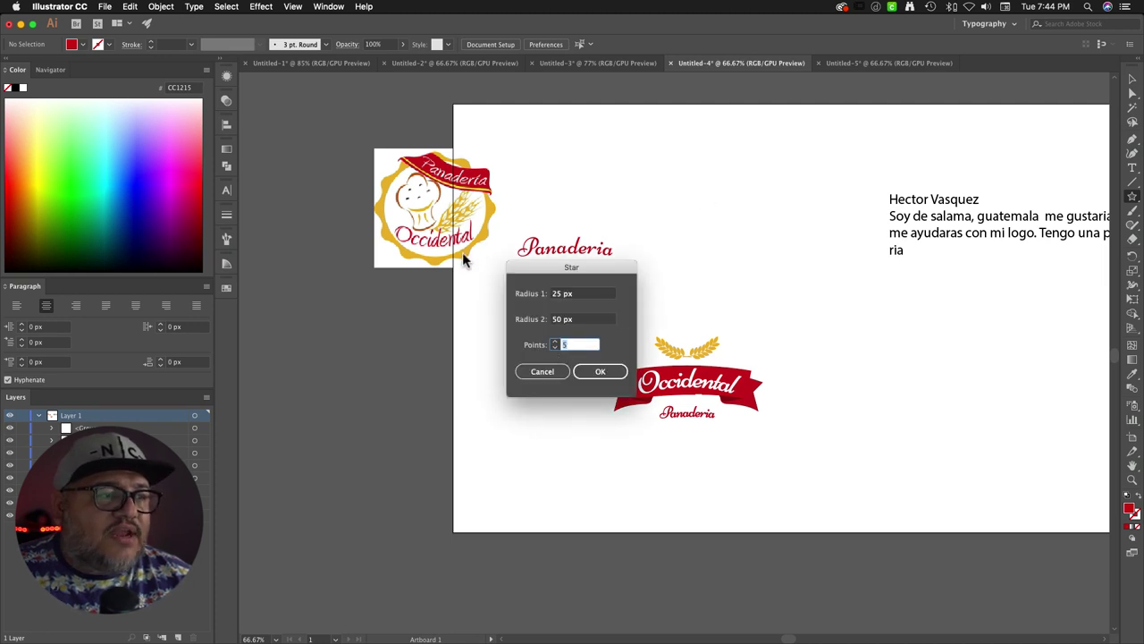
pyautogui.click(553, 341)
pyautogui.click(553, 342)
pyautogui.click(553, 342)
pyautogui.click(554, 342)
pyautogui.click(553, 342)
pyautogui.click(554, 343)
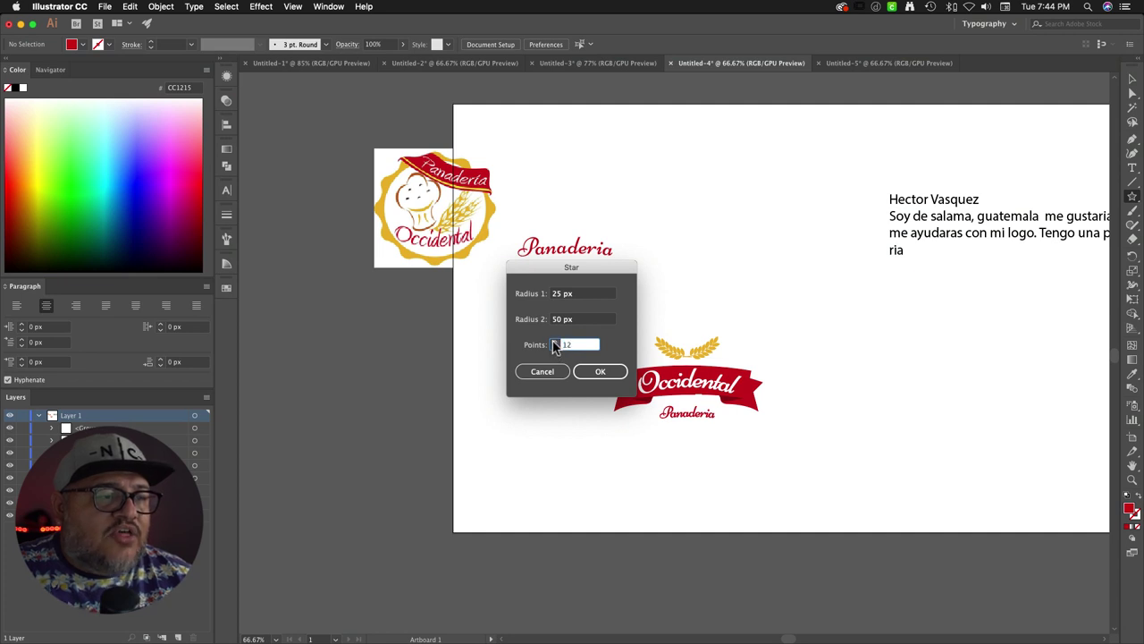
pyautogui.click(598, 370)
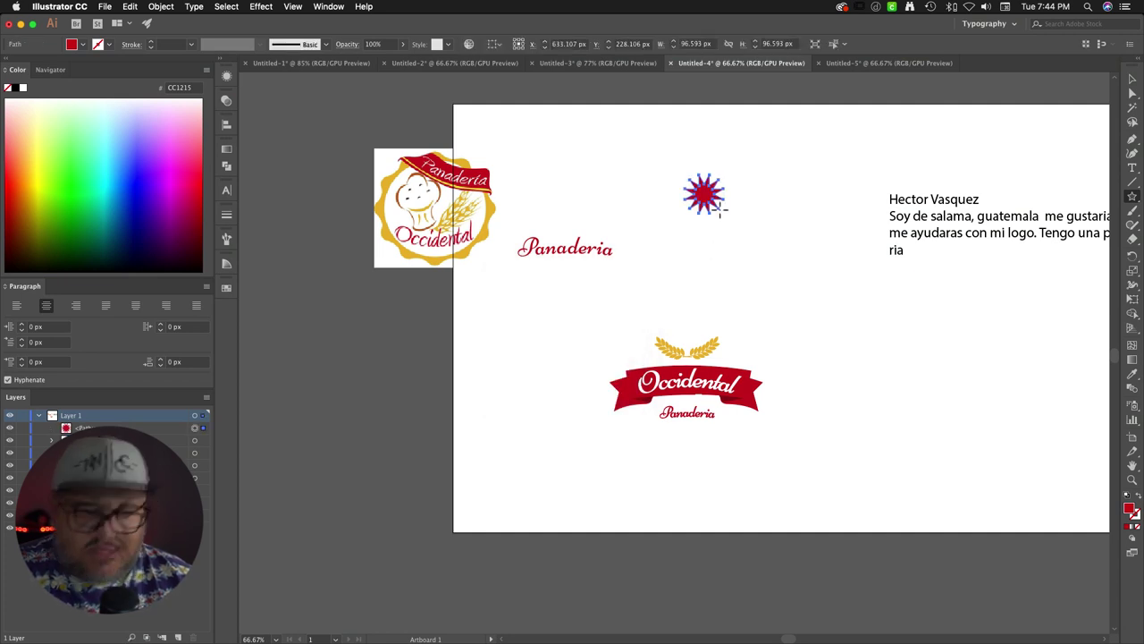
pyautogui.press('v')
pyautogui.moveTo(724, 214); pyautogui.dragTo(820, 289)
pyautogui.rightClick(746, 231)
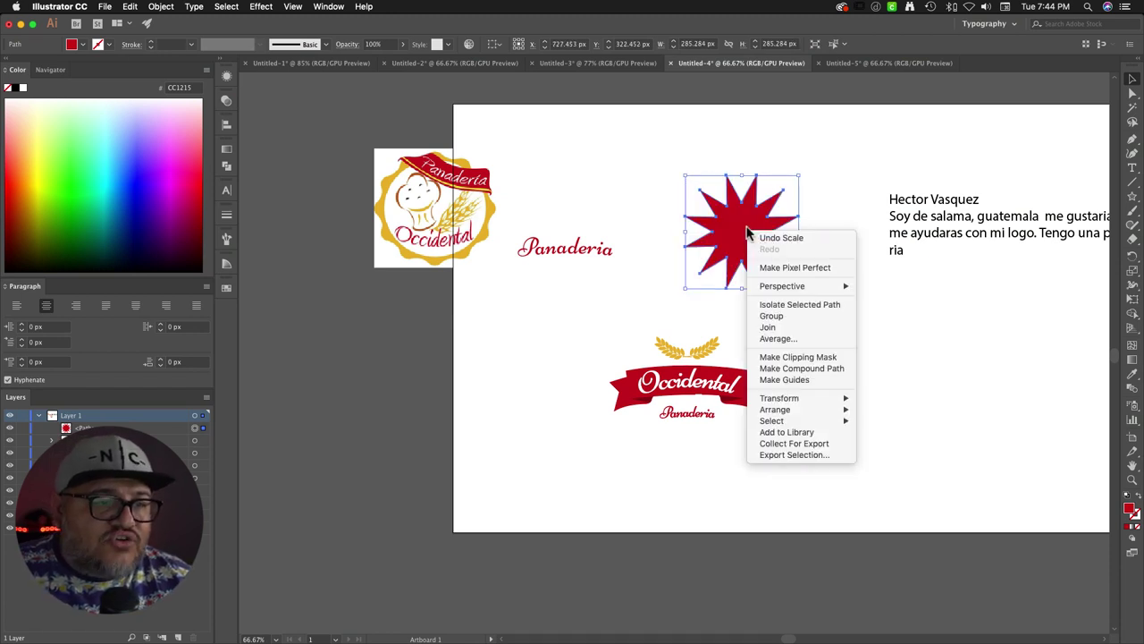
pyautogui.moveTo(801, 414)
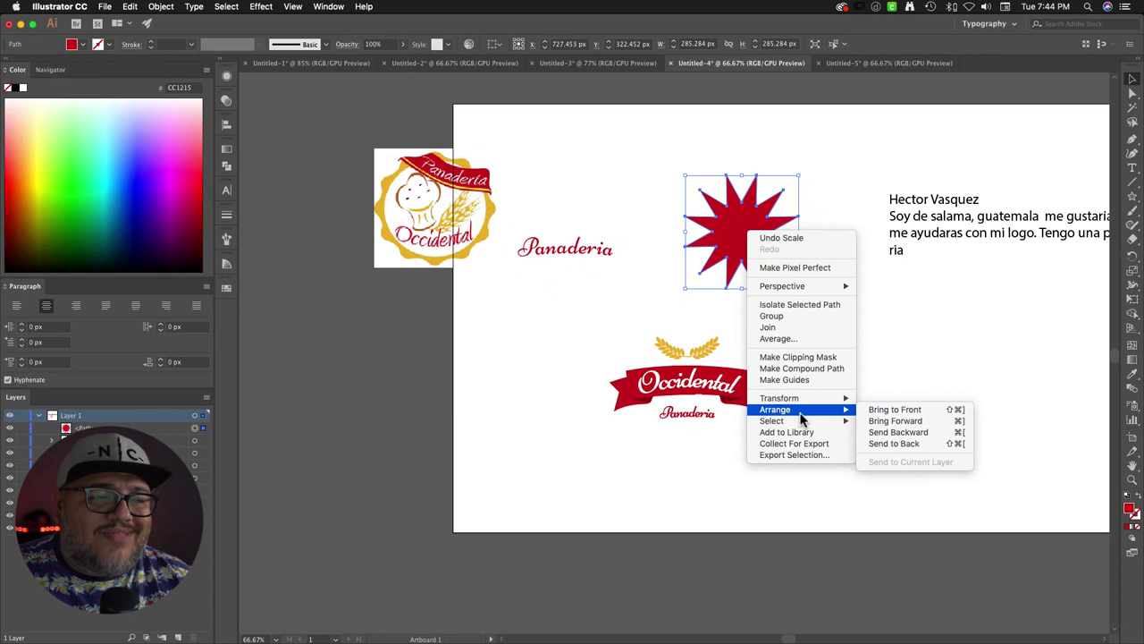
pyautogui.click(256, 11)
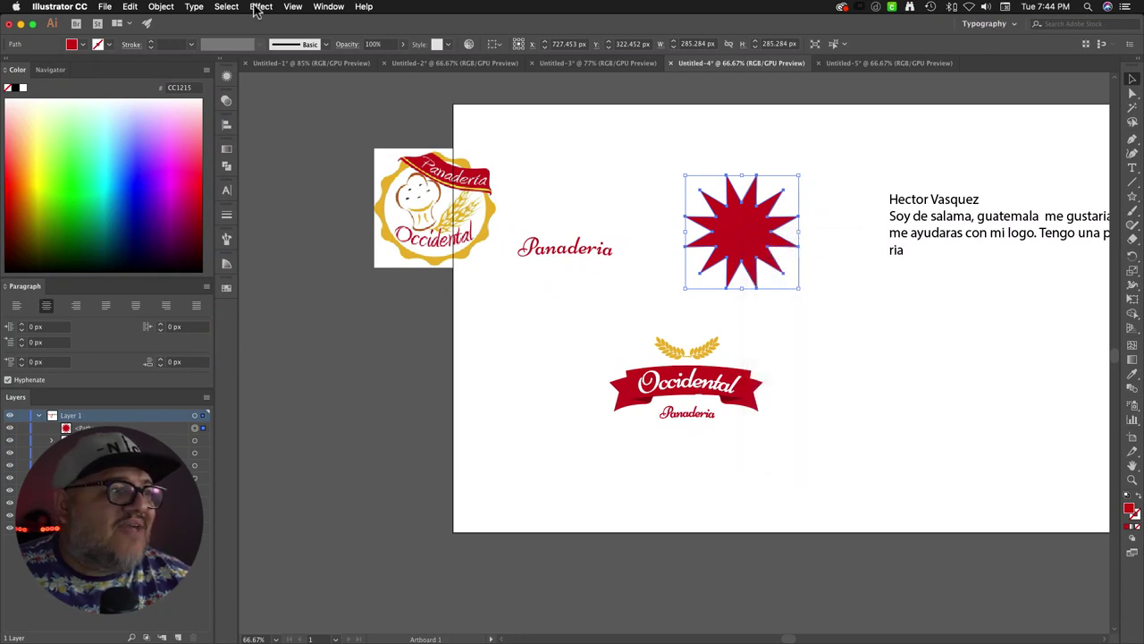
# Step: Try a Zig Zag effect on the red star with size 63 px, 15 ridges per segment and smooth points, and cancel it
pyautogui.click(258, 8)
pyautogui.moveTo(321, 234)
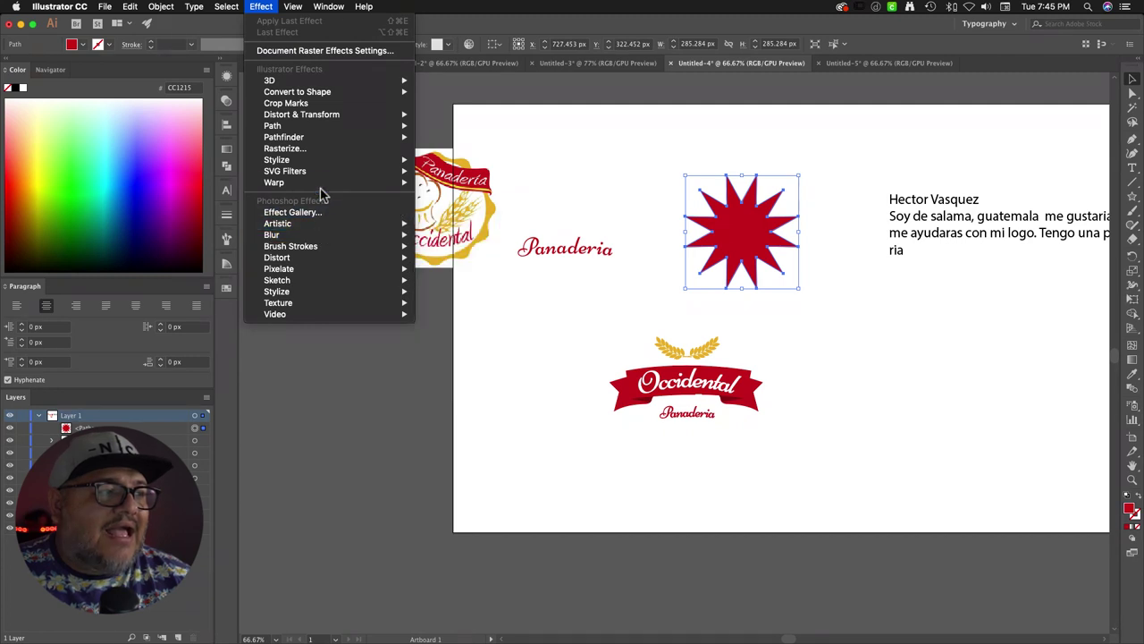
pyautogui.moveTo(320, 163)
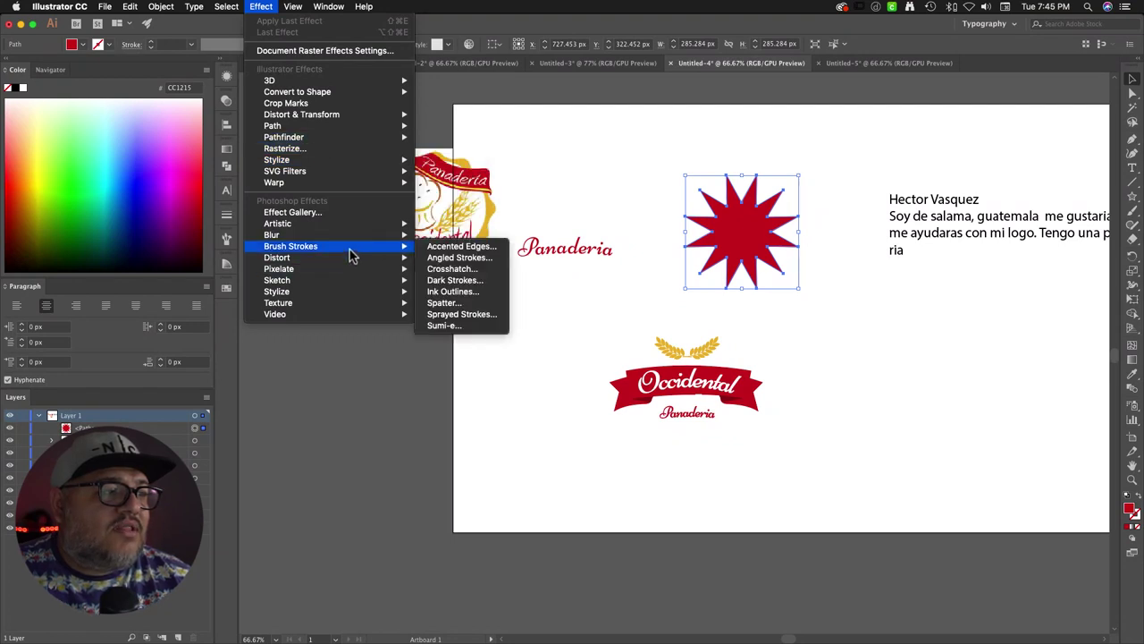
pyautogui.moveTo(348, 260)
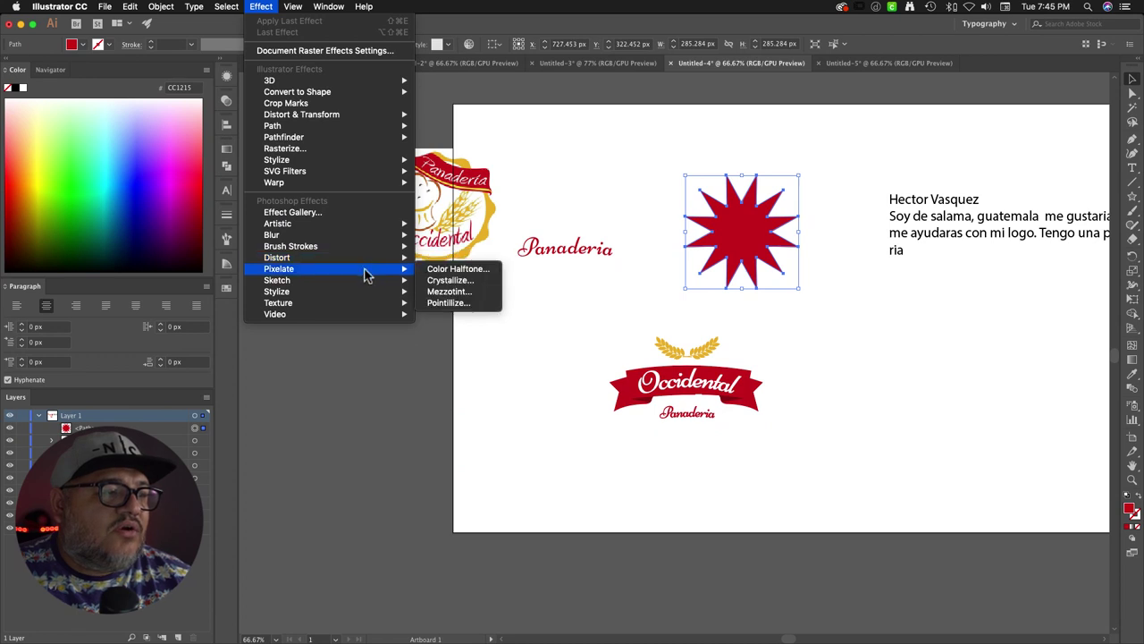
pyautogui.moveTo(366, 283)
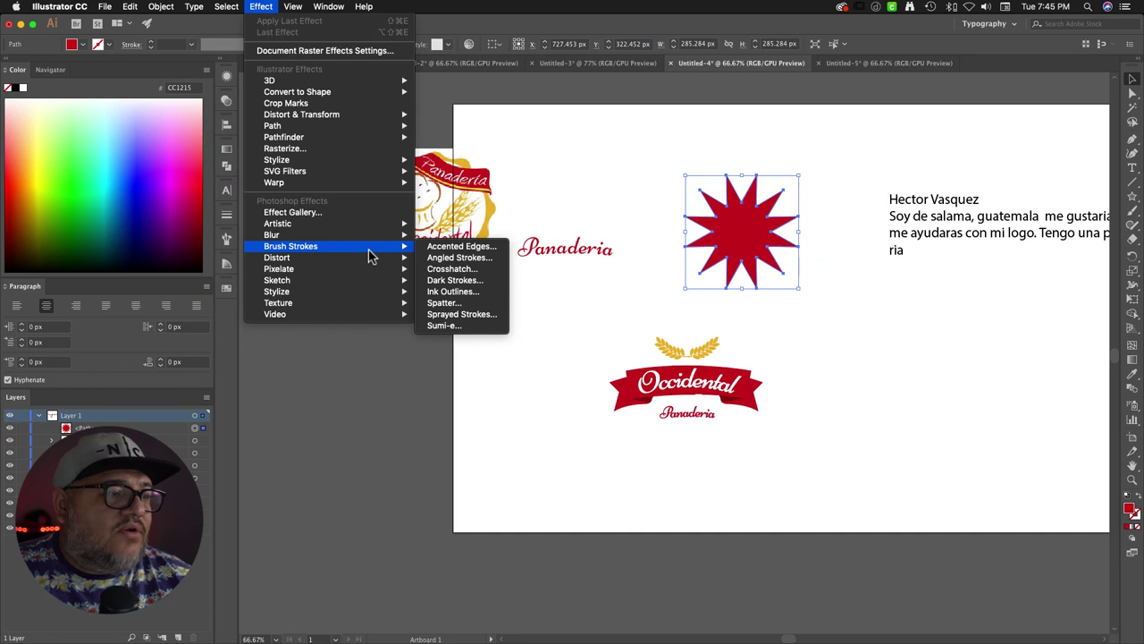
pyautogui.moveTo(370, 230)
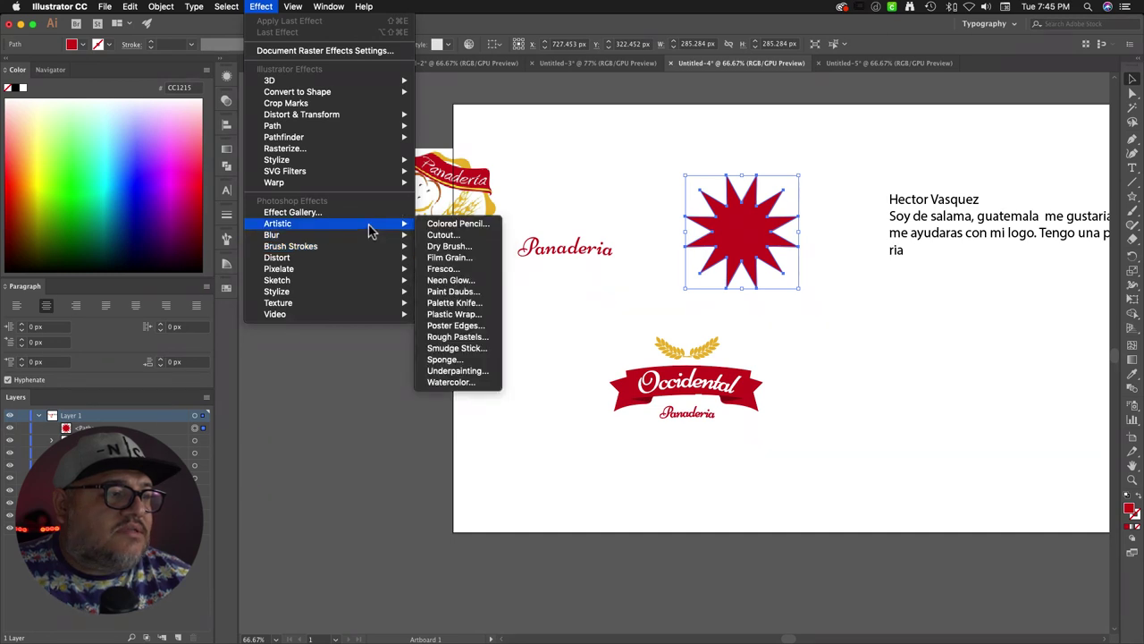
pyautogui.moveTo(355, 187)
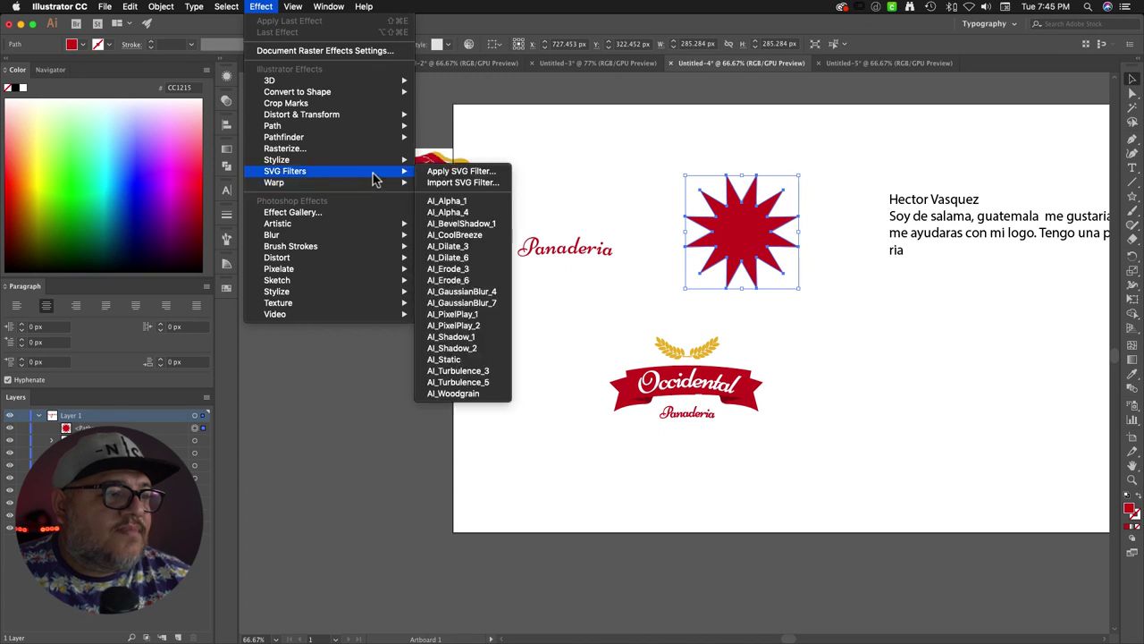
pyautogui.moveTo(373, 165)
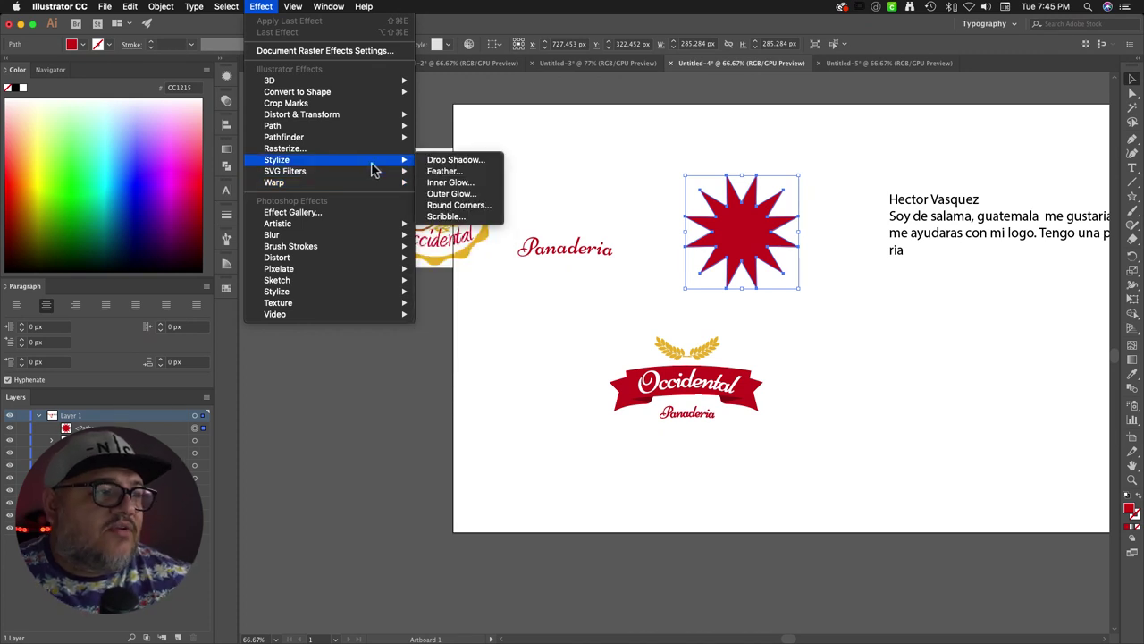
pyautogui.moveTo(393, 143)
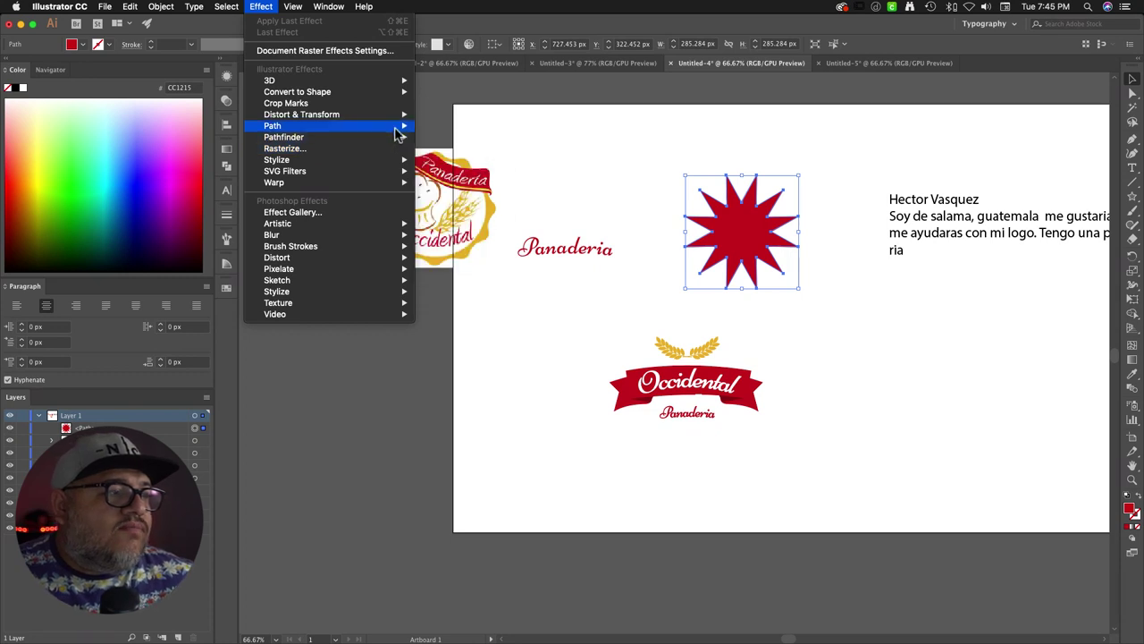
pyautogui.moveTo(403, 120)
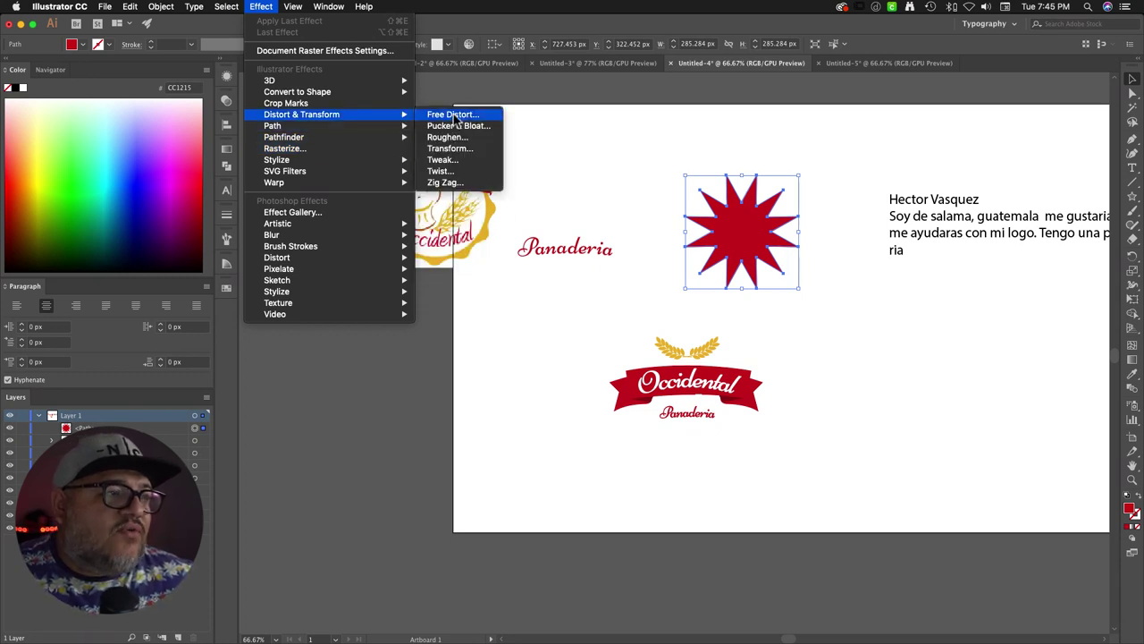
pyautogui.click(471, 184)
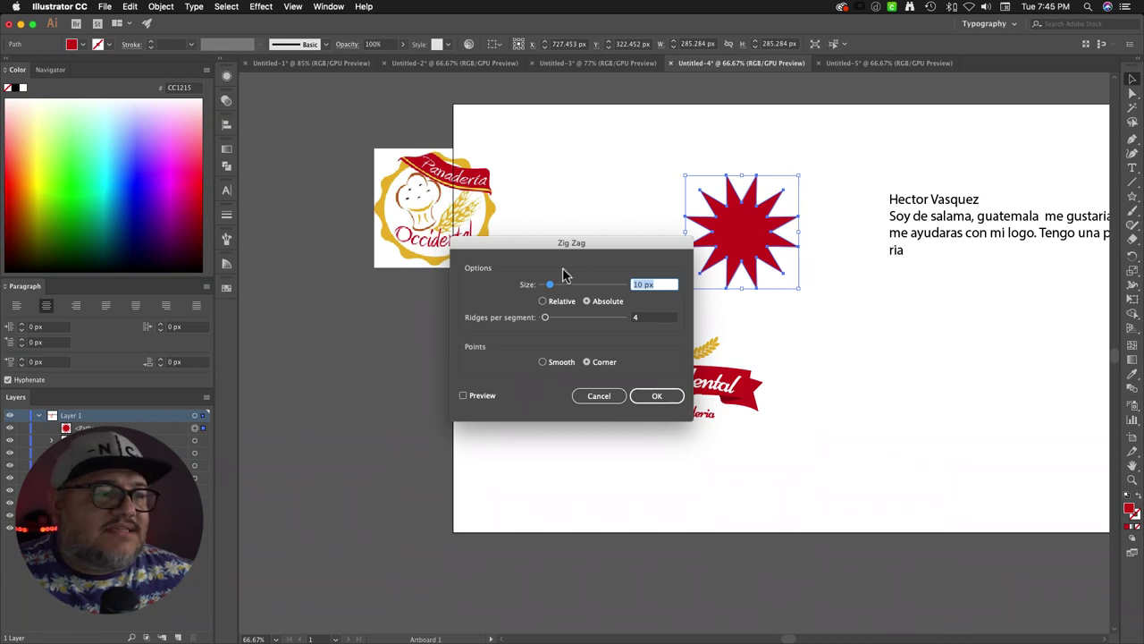
pyautogui.moveTo(582, 250); pyautogui.dragTo(371, 219)
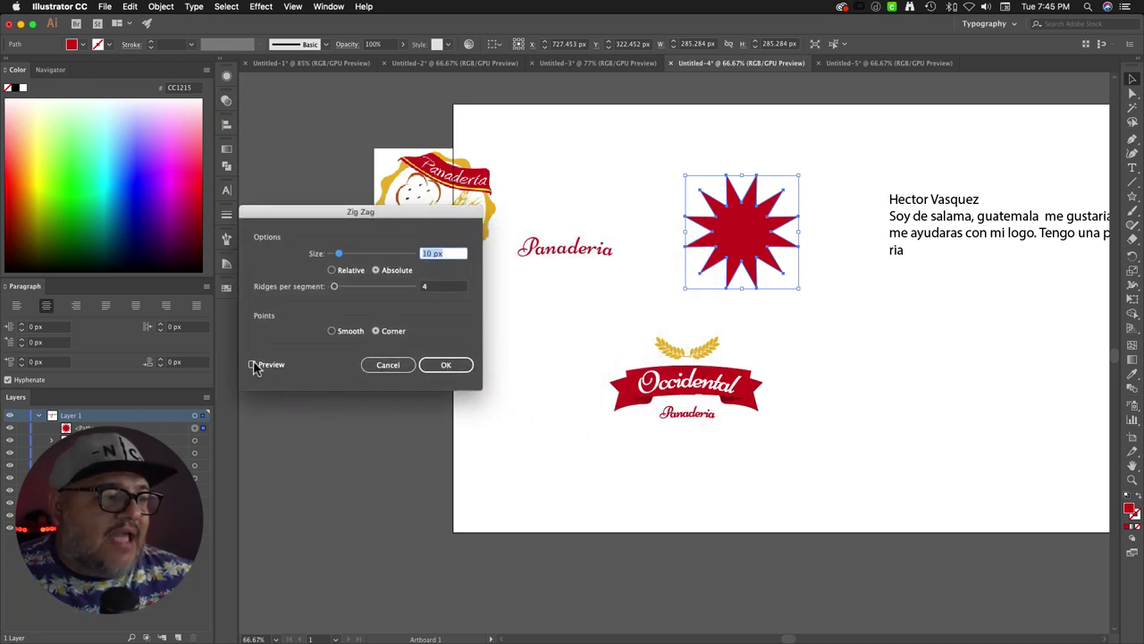
pyautogui.click(253, 365)
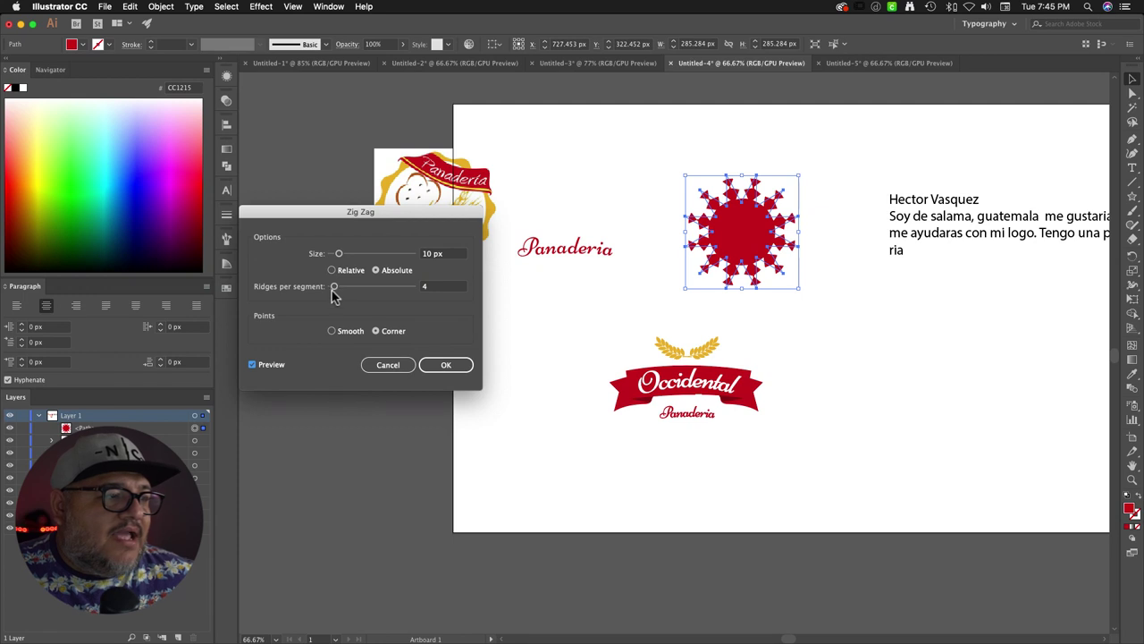
pyautogui.moveTo(340, 255); pyautogui.dragTo(342, 286)
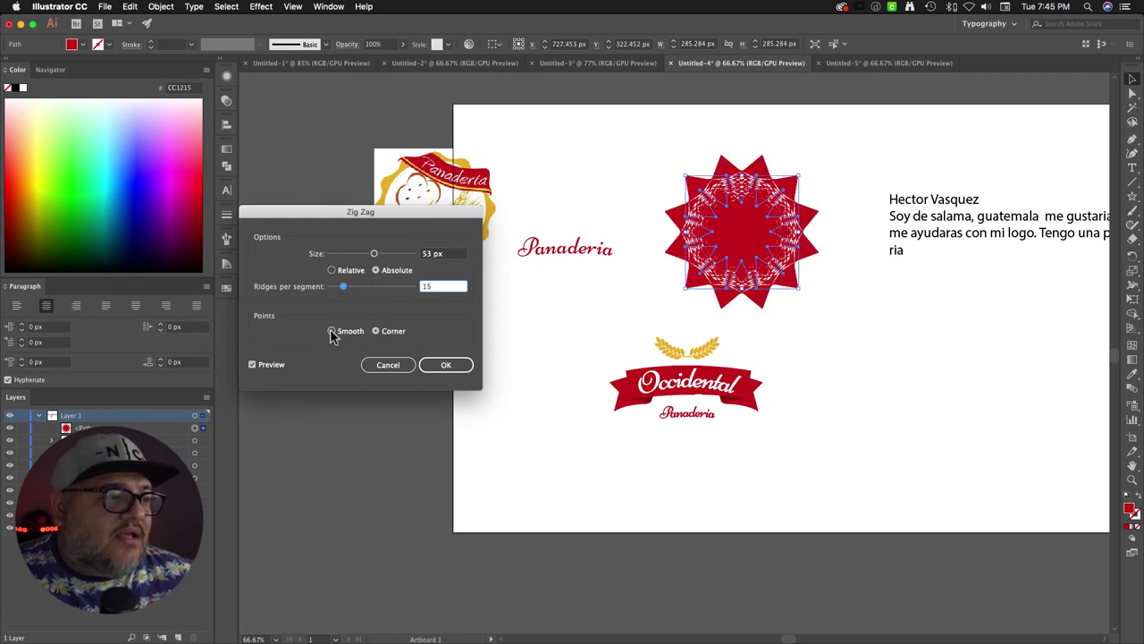
pyautogui.click(332, 331)
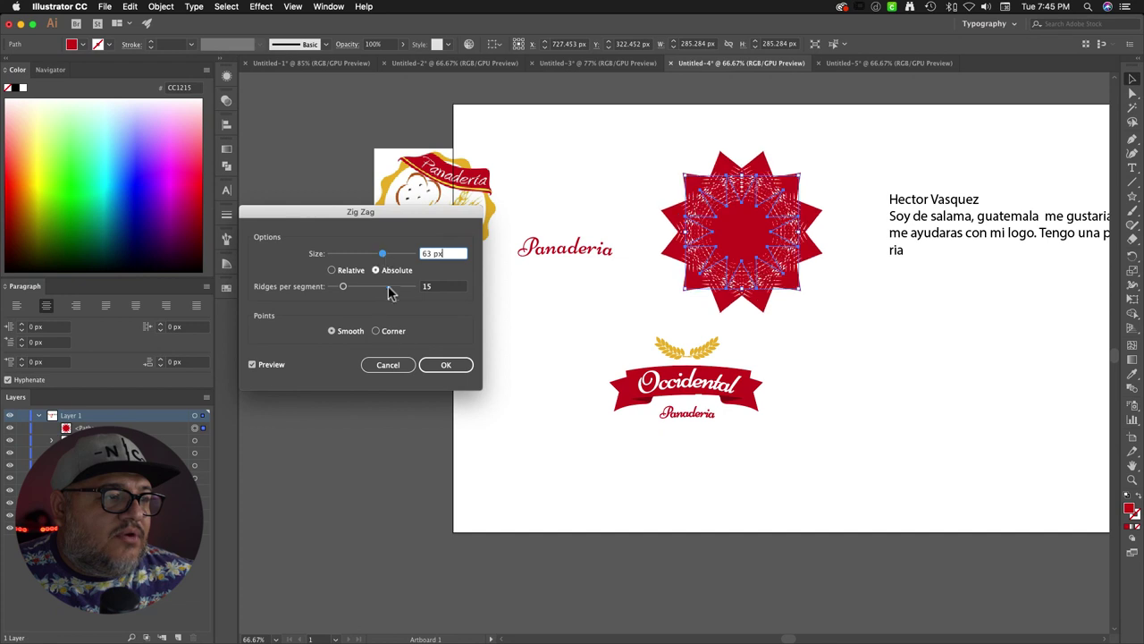
pyautogui.click(388, 364)
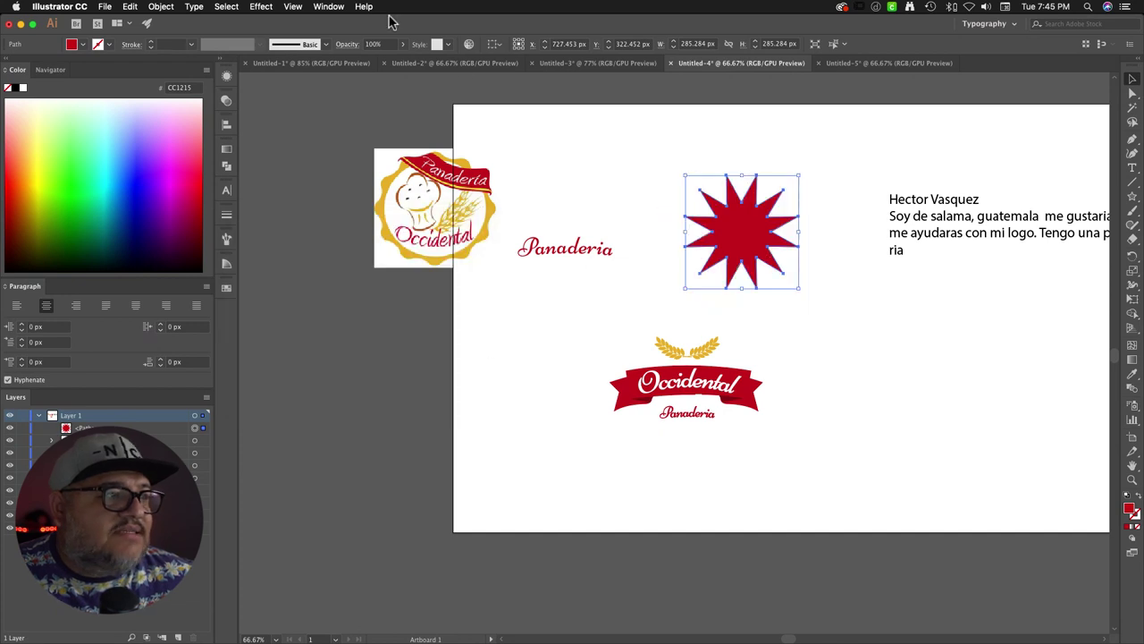
# Step: Preview a Tweak distortion of 10% horizontal and 10% vertical on the red star and cancel it
pyautogui.click(294, 7)
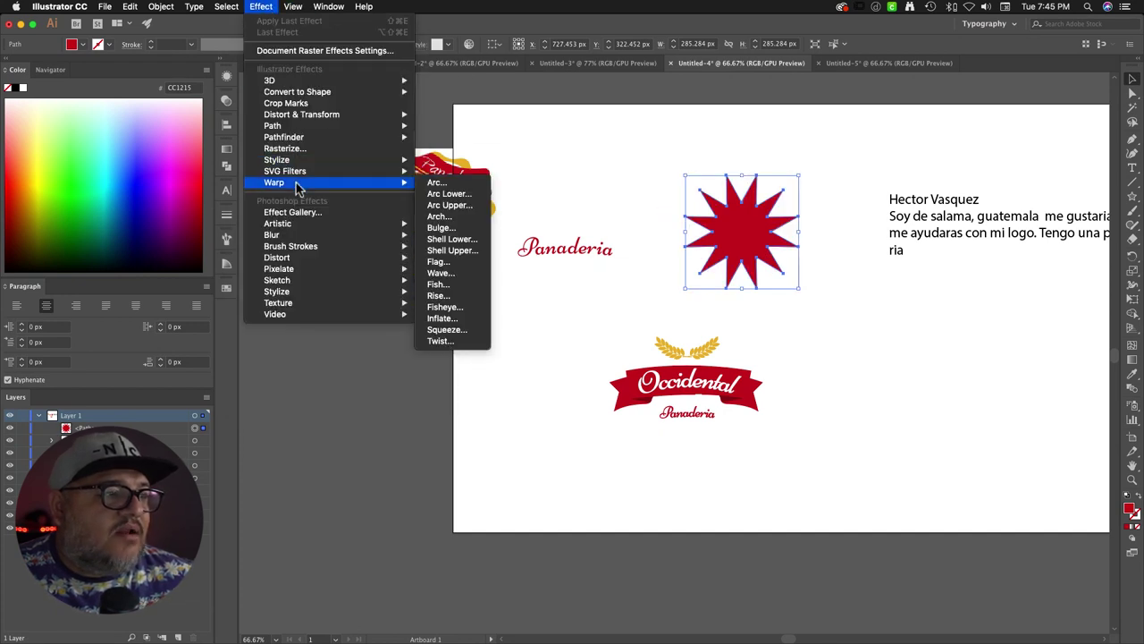
pyautogui.moveTo(313, 116)
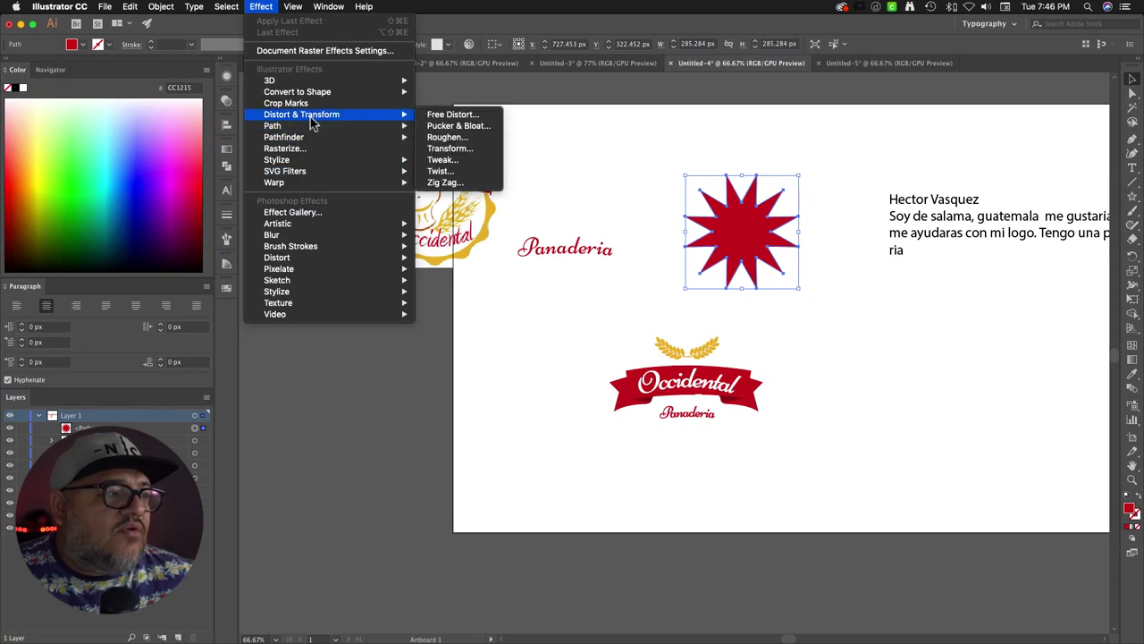
pyautogui.click(466, 160)
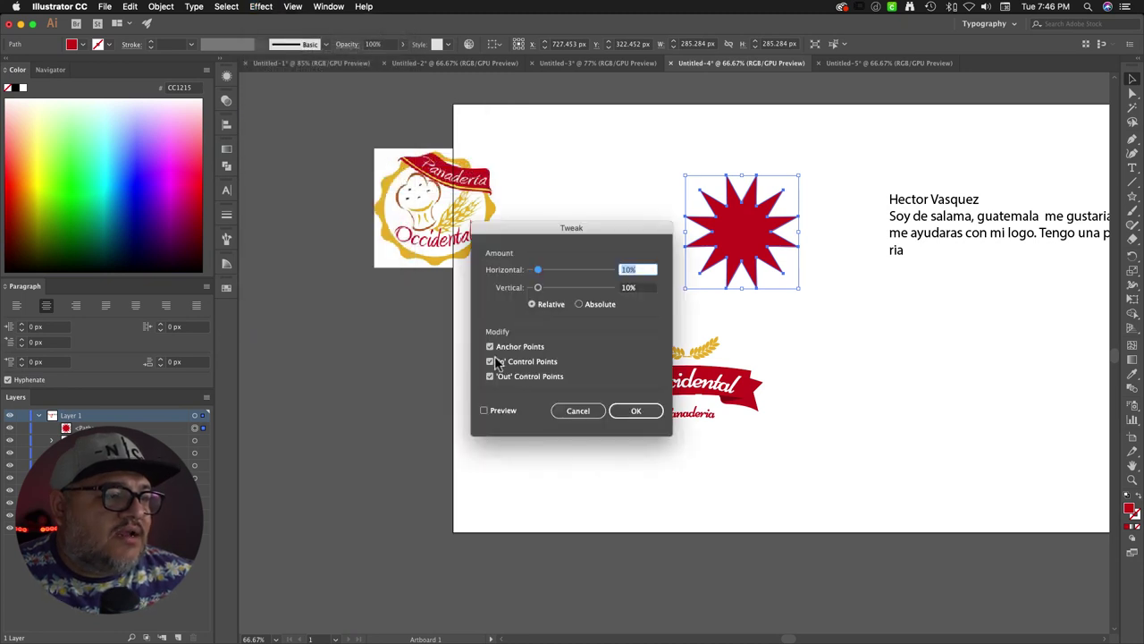
pyautogui.click(484, 410)
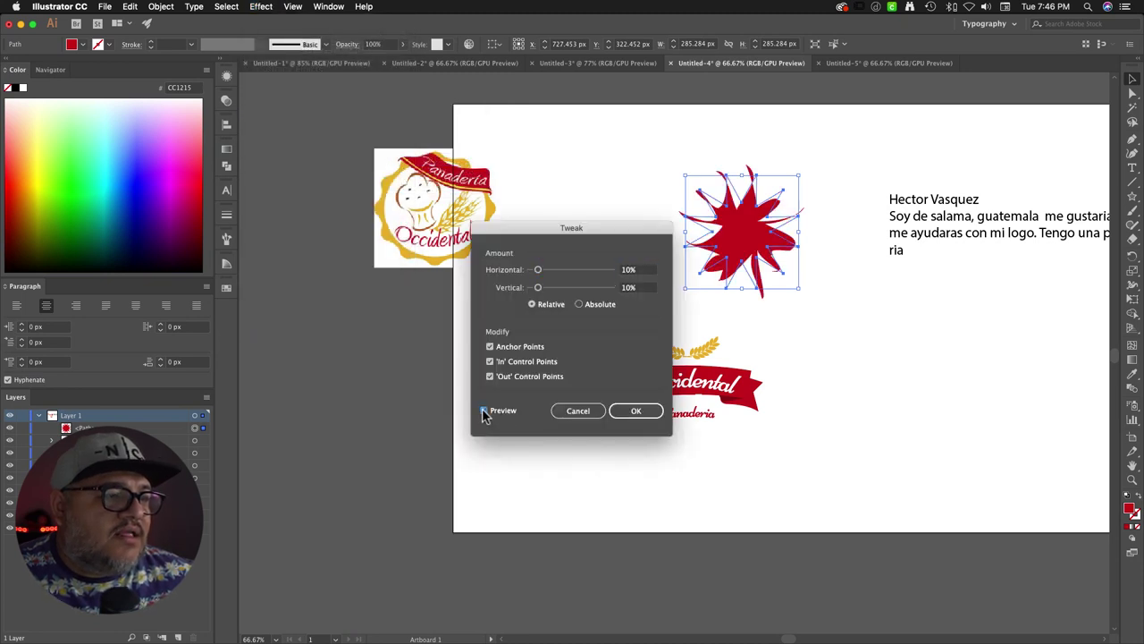
pyautogui.click(585, 416)
# Step: Try a Roughen effect on the red star with size 28%, detail 27 per inch and smooth points, and cancel it
pyautogui.click(262, 7)
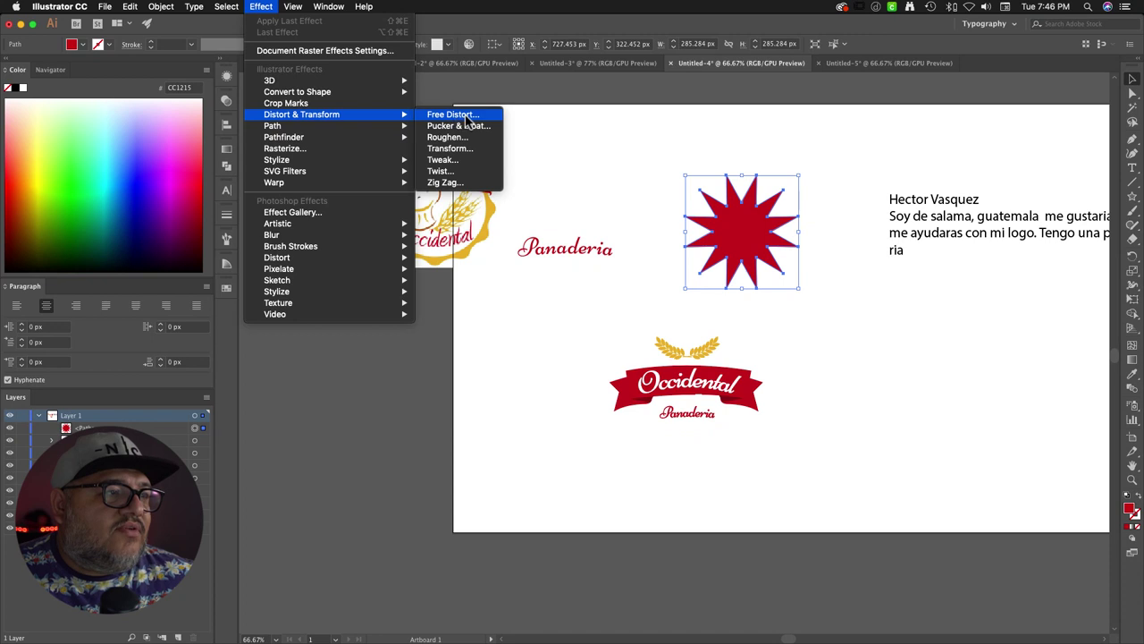
pyautogui.click(470, 138)
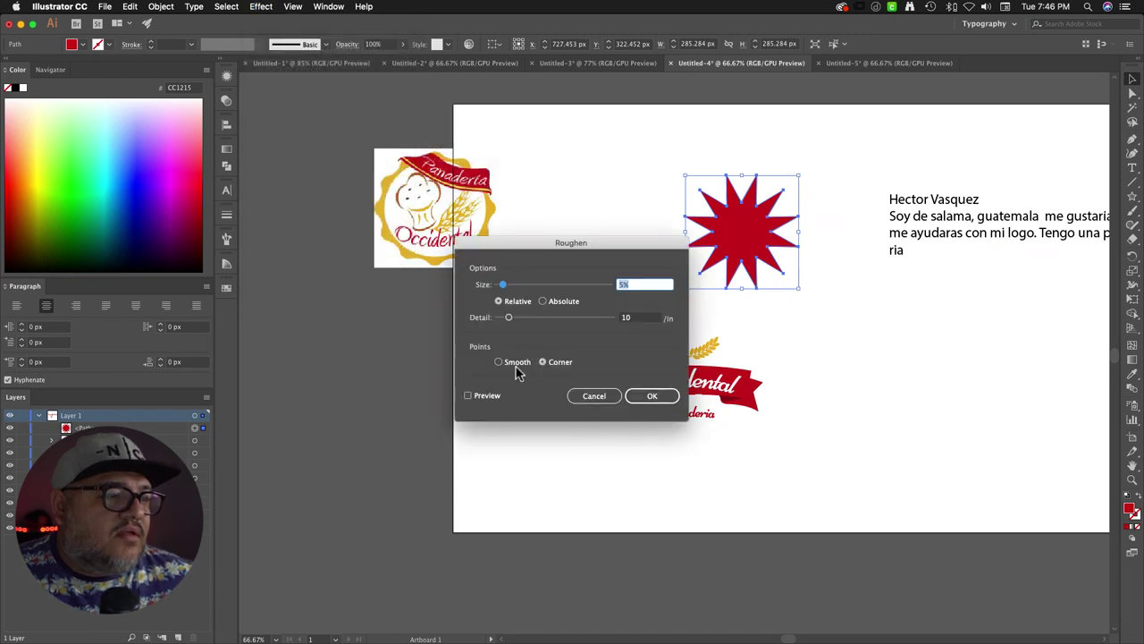
pyautogui.click(468, 395)
pyautogui.click(498, 362)
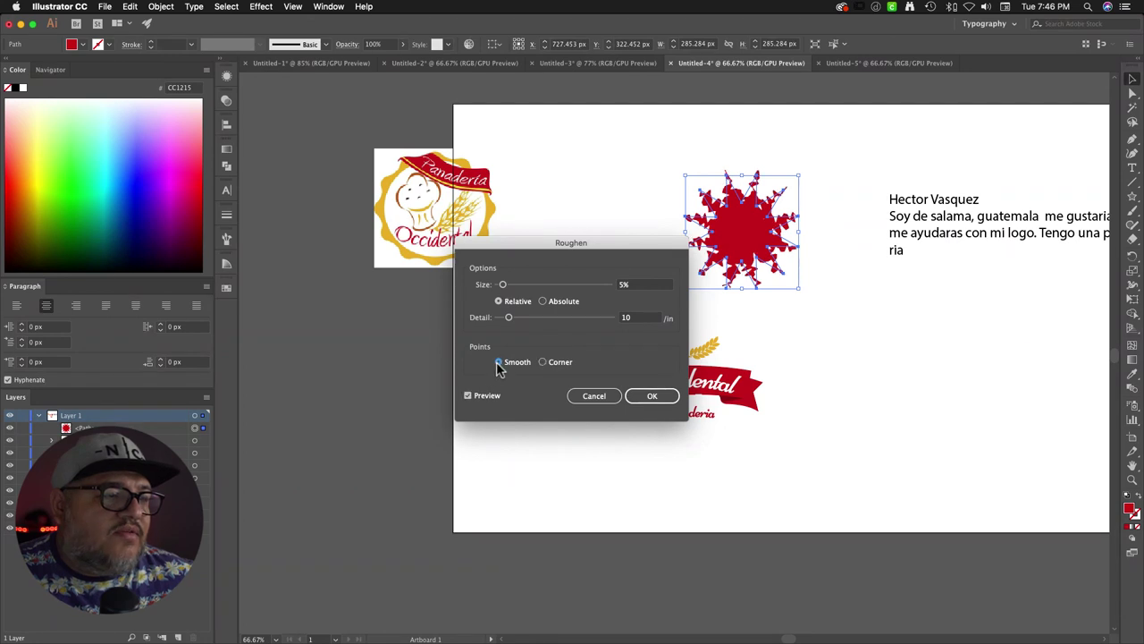
pyautogui.moveTo(503, 286); pyautogui.dragTo(528, 322)
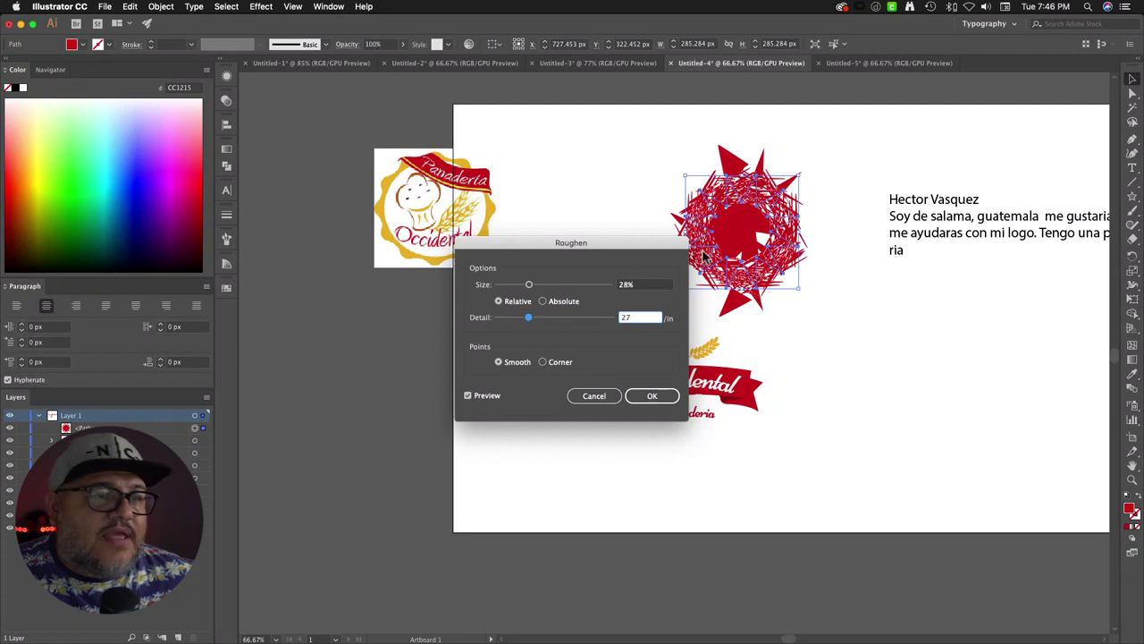
pyautogui.click(604, 399)
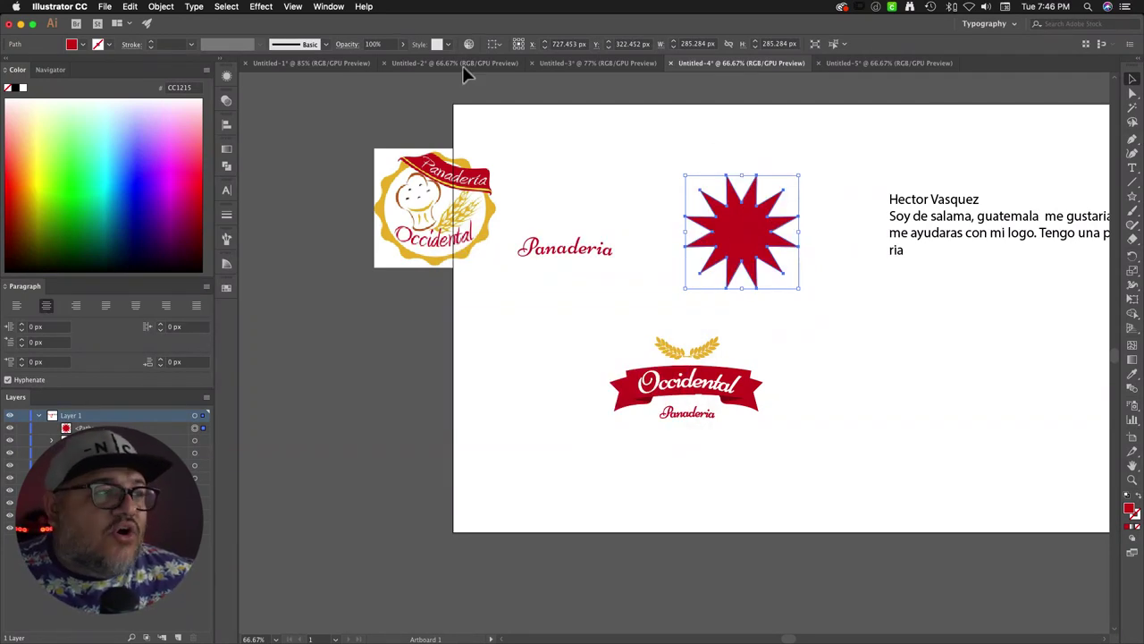
# Step: Try the Round Corners effect on the red star with a 12 px radius and preview on, and cancel it
pyautogui.click(292, 6)
pyautogui.moveTo(268, 7)
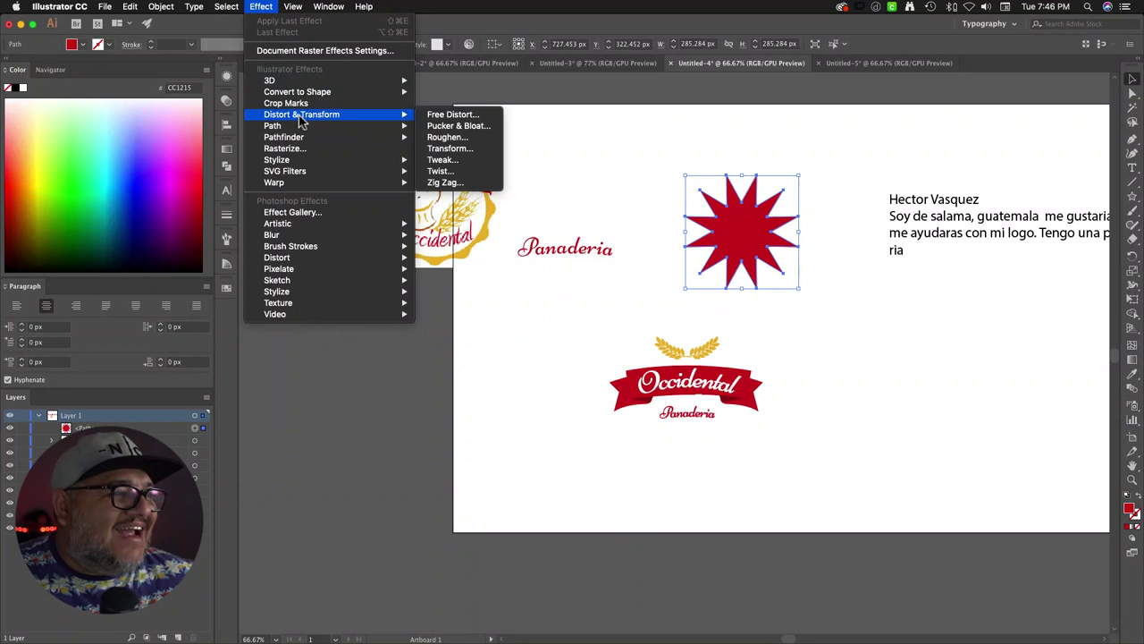
pyautogui.moveTo(300, 139)
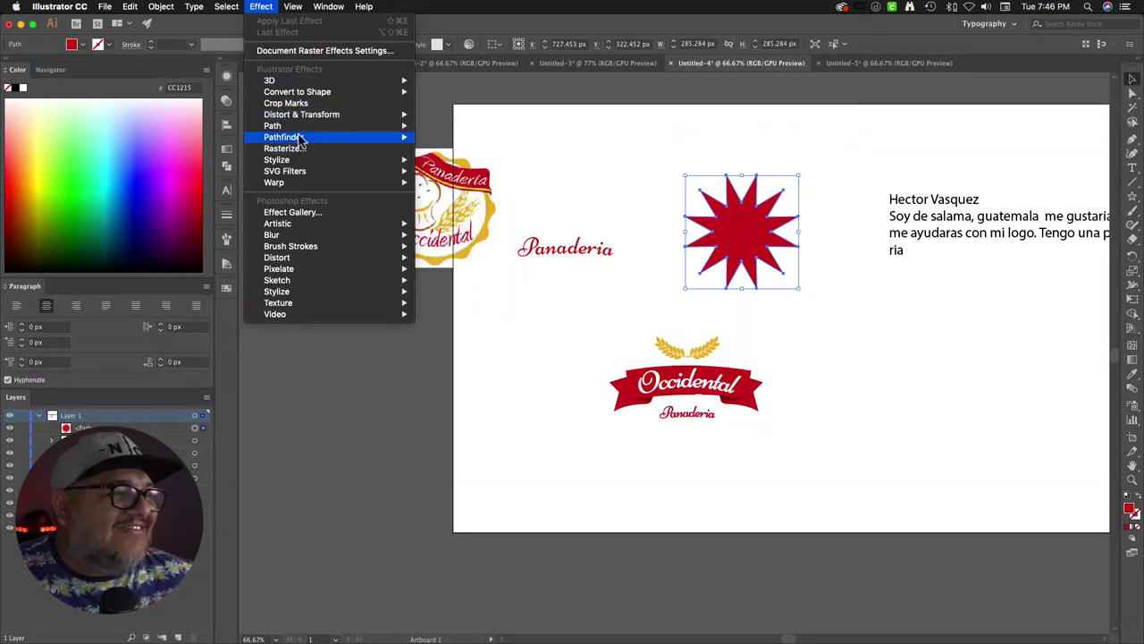
pyautogui.moveTo(307, 115)
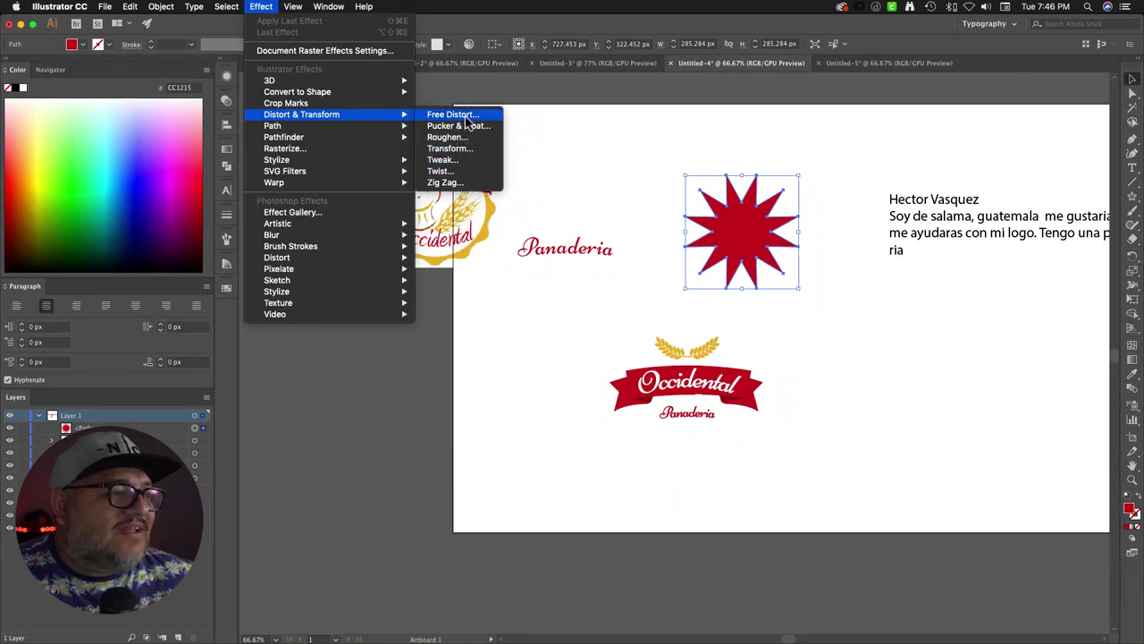
pyautogui.moveTo(375, 140)
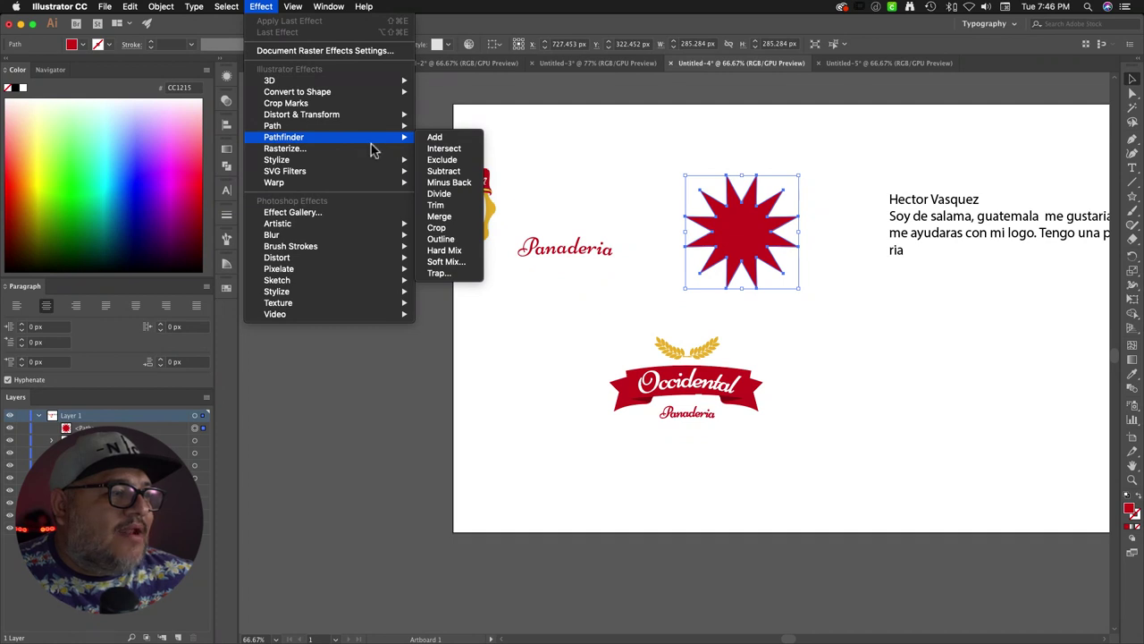
pyautogui.moveTo(367, 168)
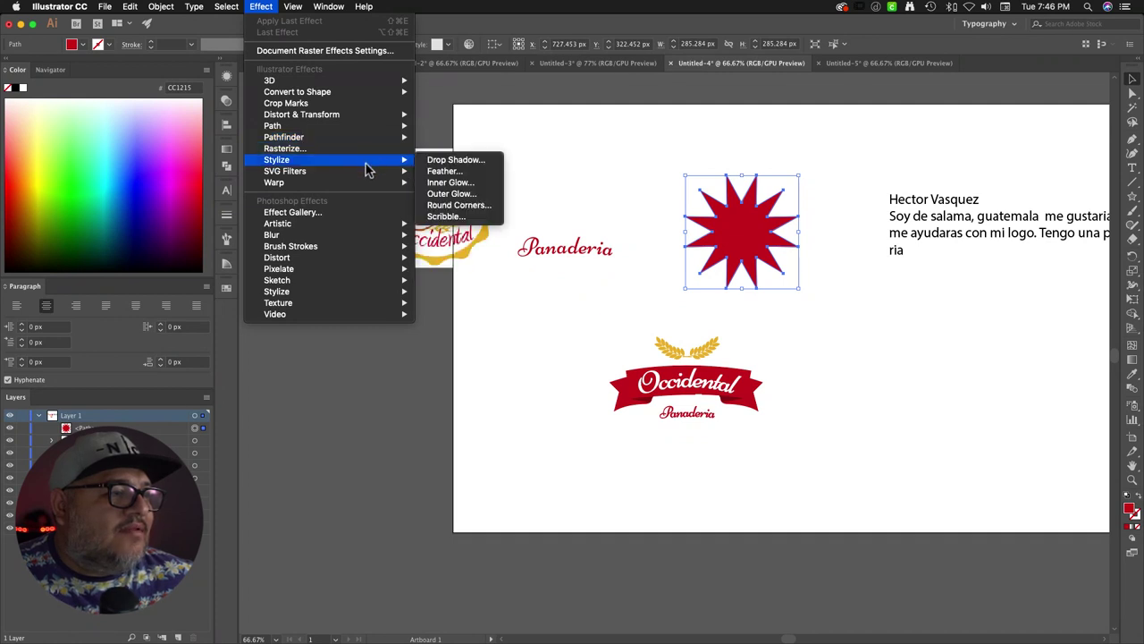
pyautogui.click(445, 205)
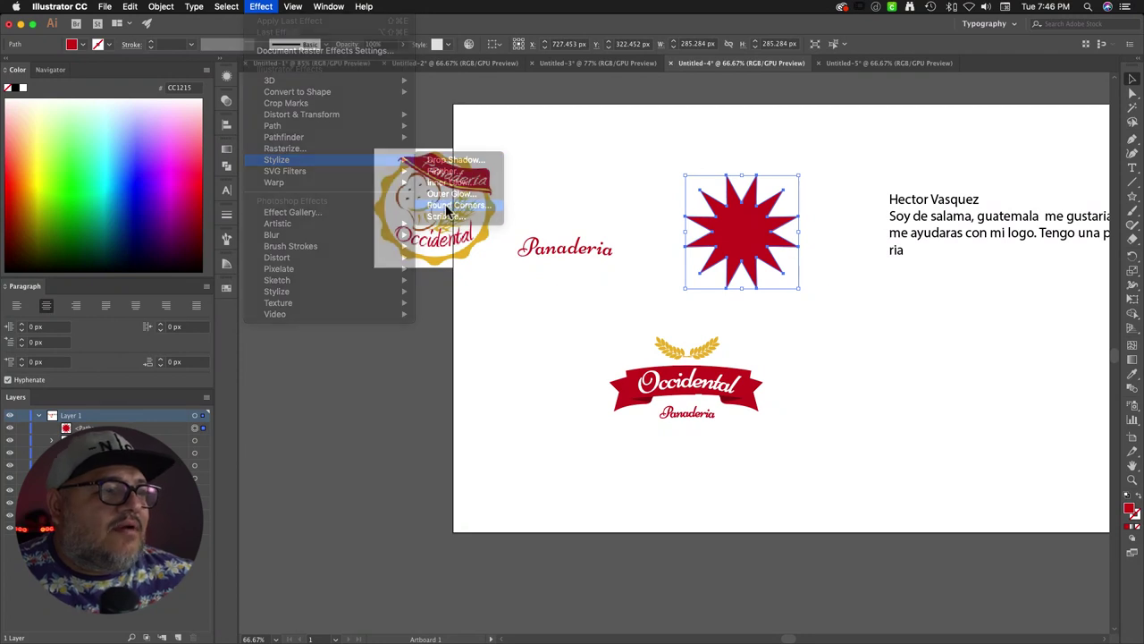
pyautogui.click(496, 346)
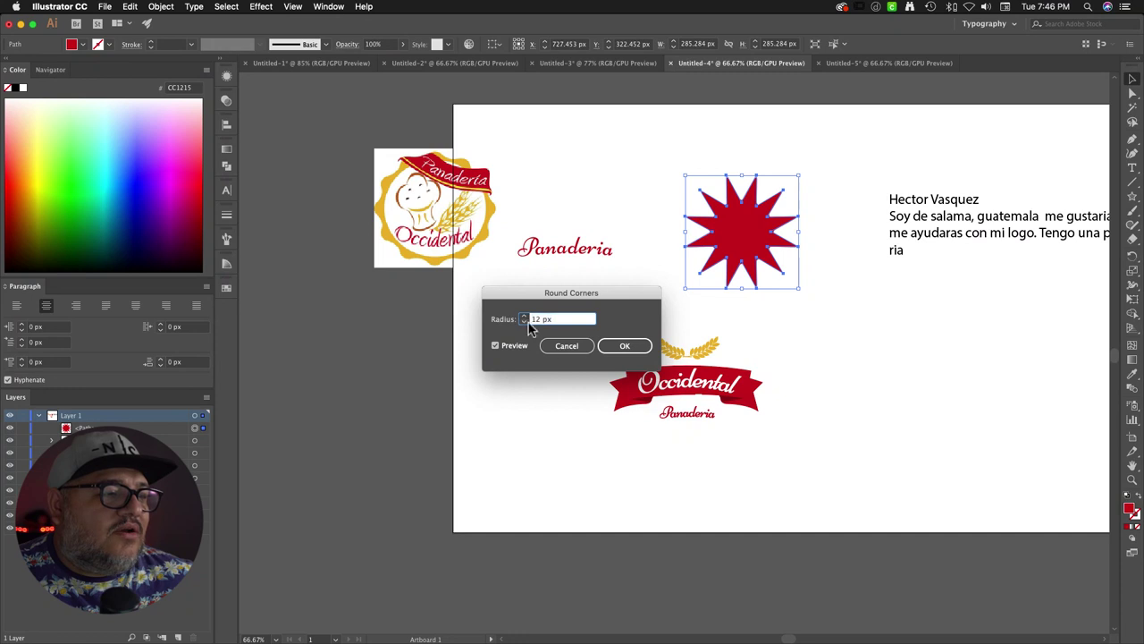
pyautogui.click(567, 346)
pyautogui.click(261, 7)
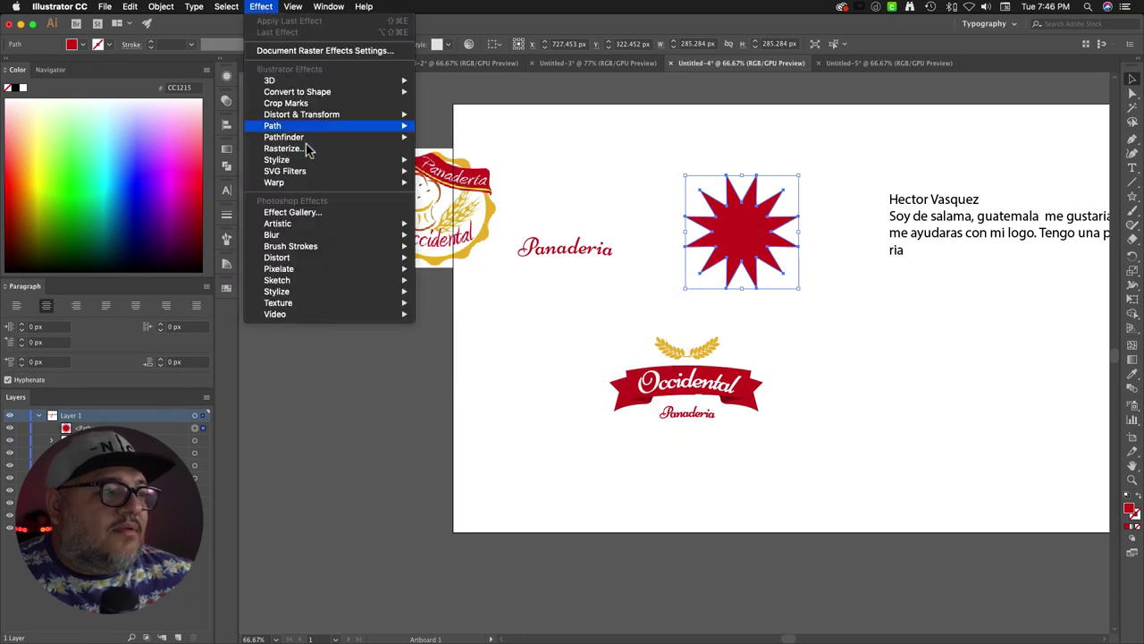
pyautogui.moveTo(308, 185)
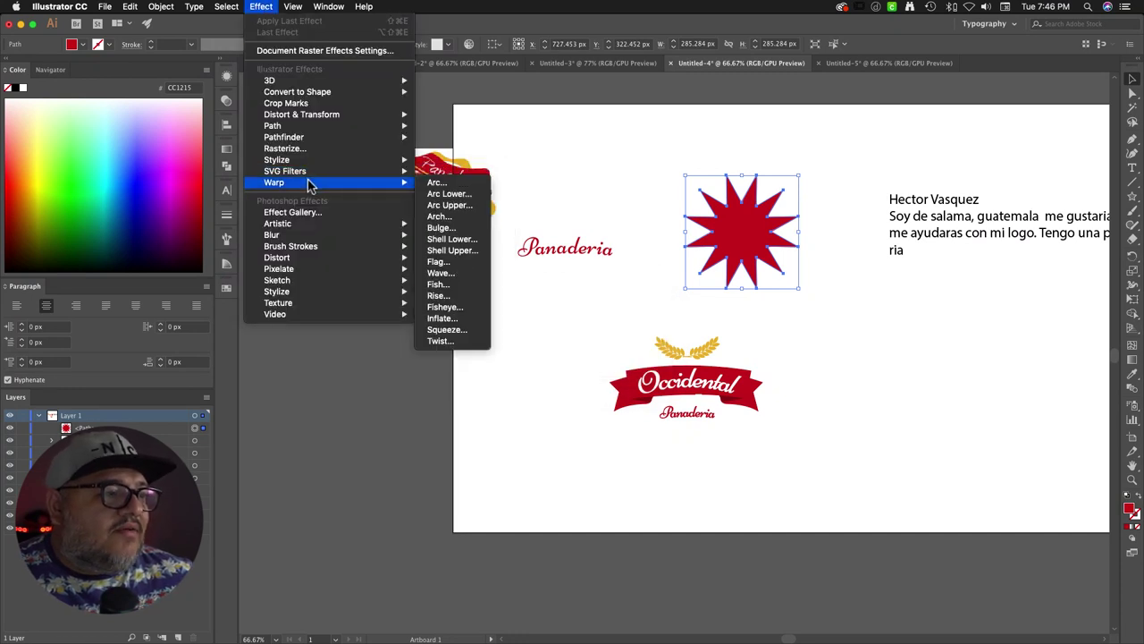
pyautogui.moveTo(309, 163)
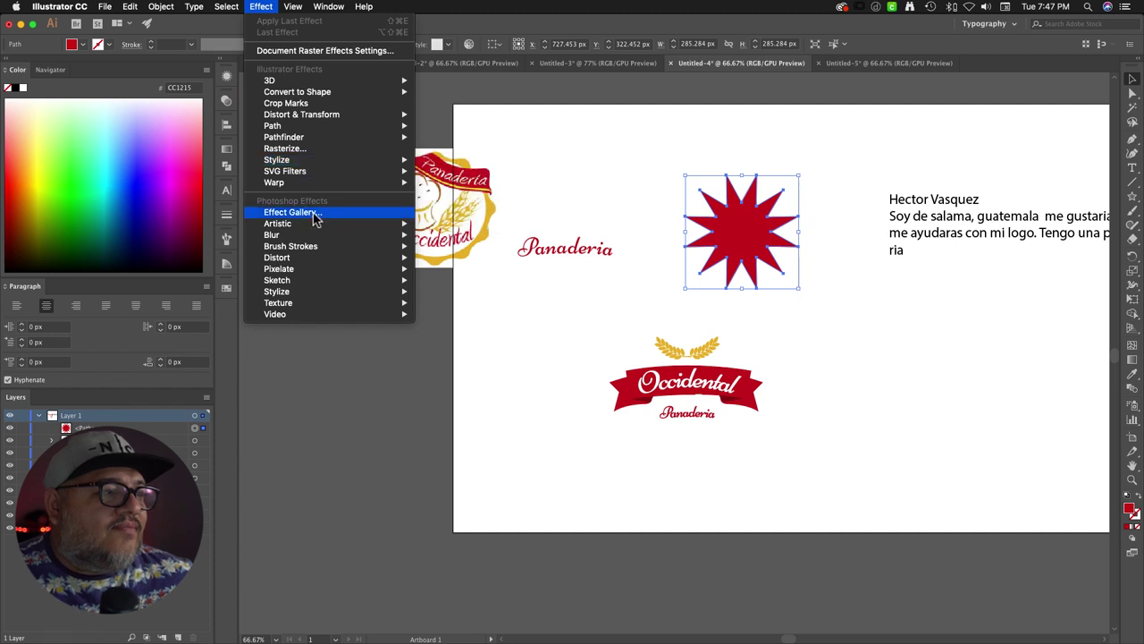
pyautogui.moveTo(312, 223)
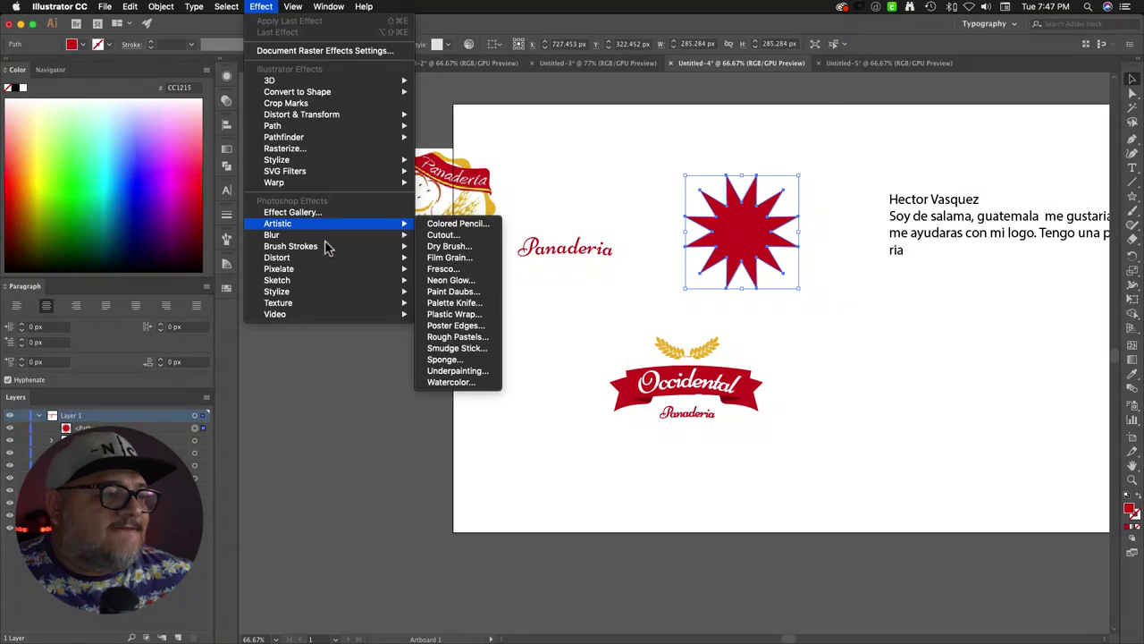
pyautogui.moveTo(341, 265)
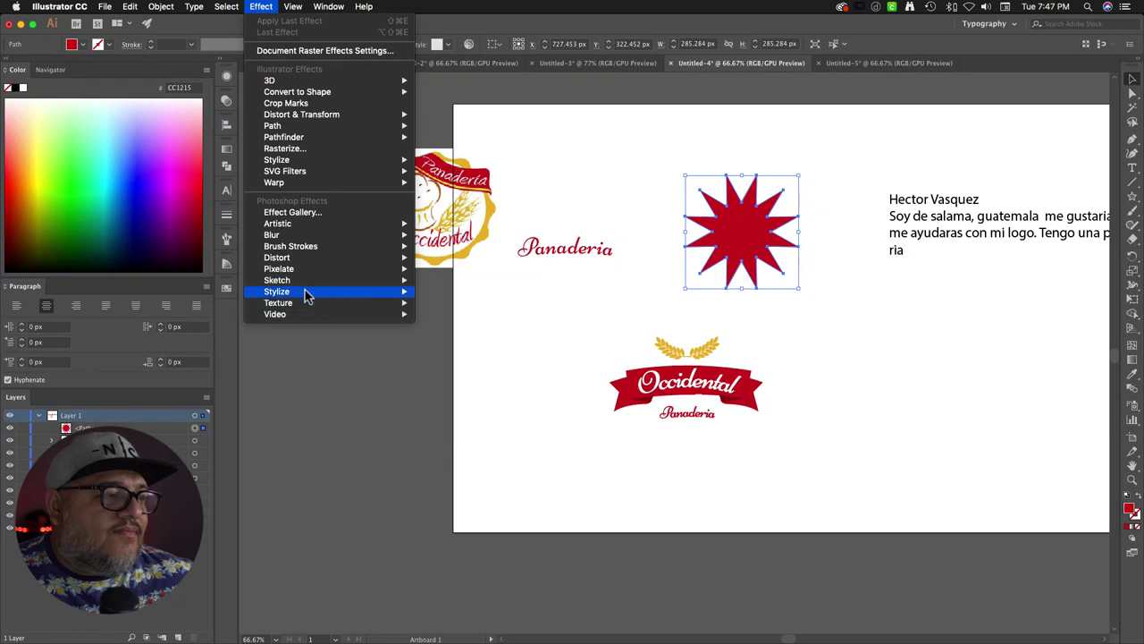
pyautogui.moveTo(306, 295)
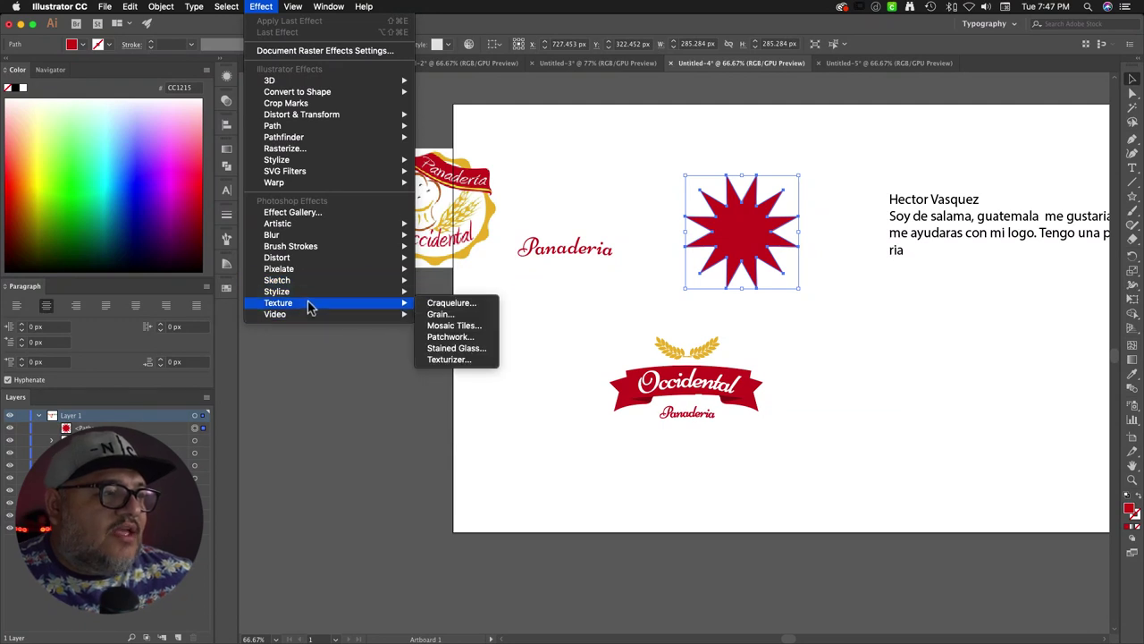
pyautogui.moveTo(294, 7)
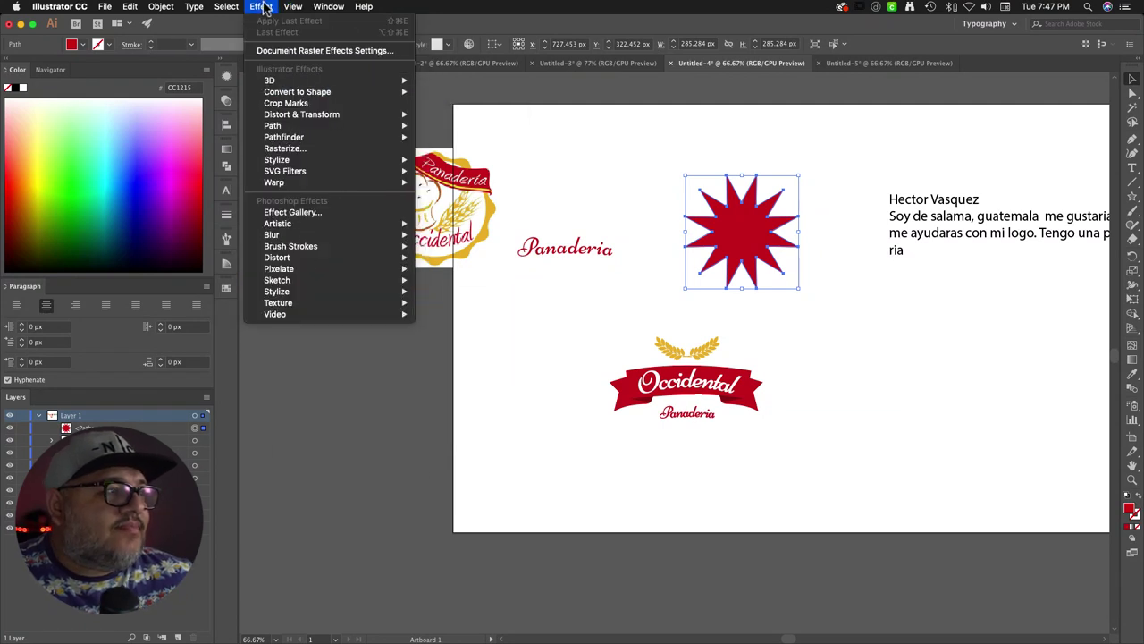
pyautogui.moveTo(230, 13)
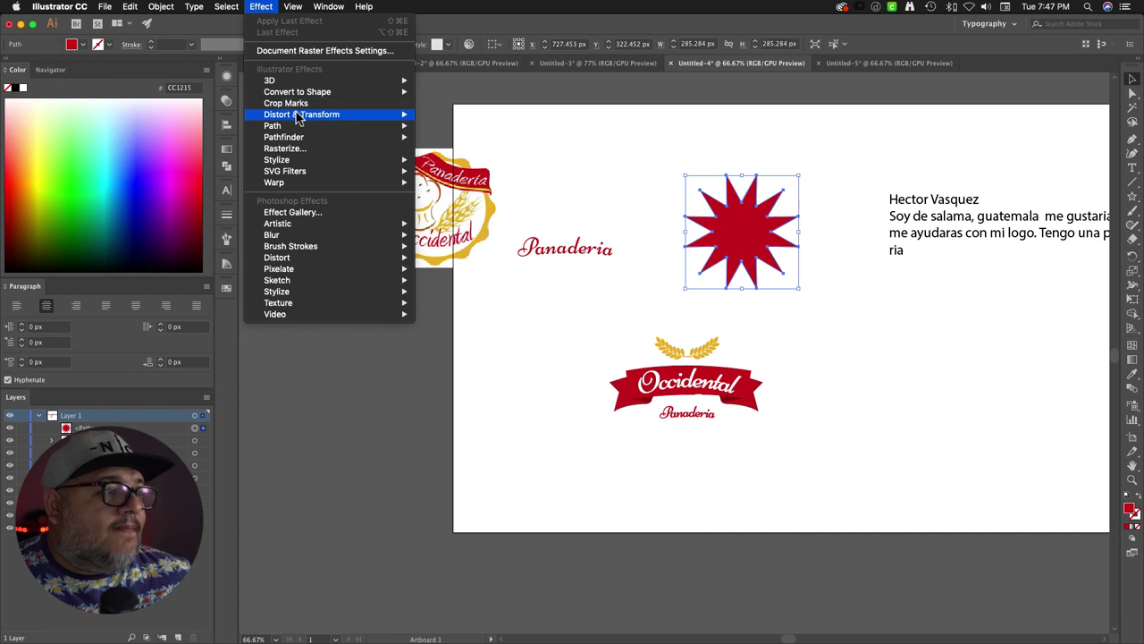
# Step: Preview a Zig Zag effect on the red star with relative size 0%, 13 ridges per segment and smooth points
pyautogui.moveTo(302, 117)
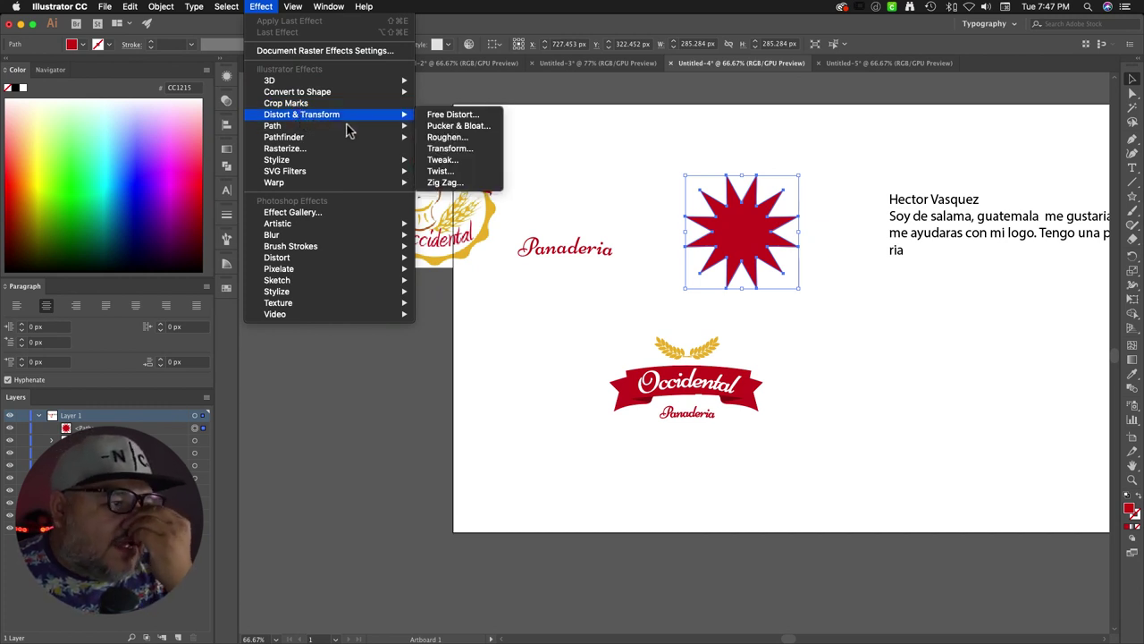
pyautogui.click(446, 182)
pyautogui.click(252, 364)
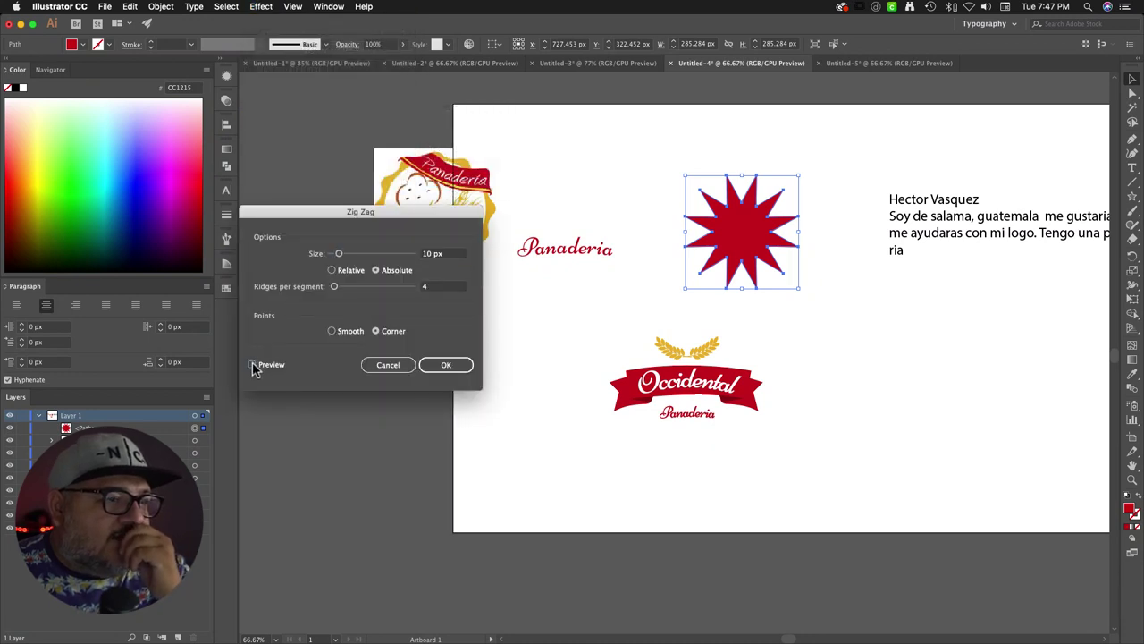
pyautogui.click(332, 271)
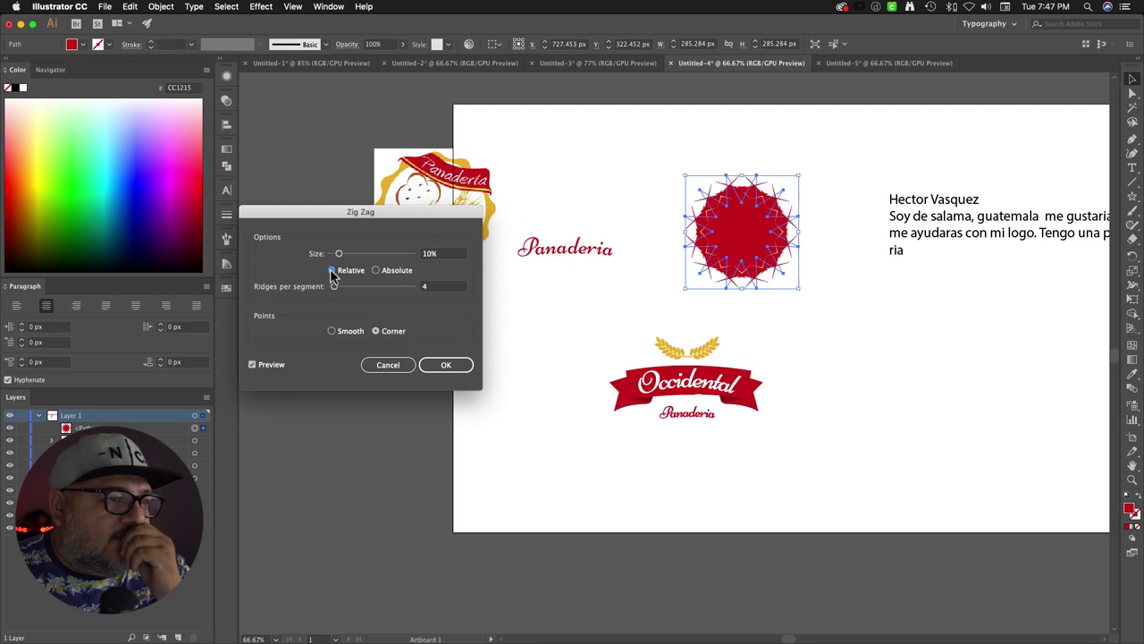
pyautogui.click(332, 331)
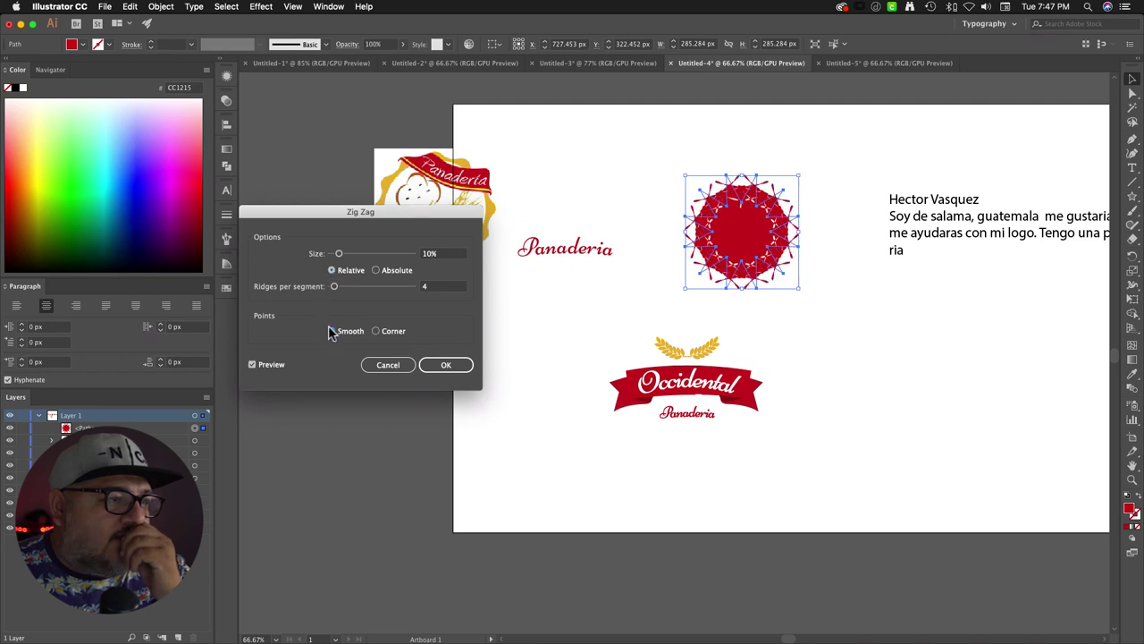
pyautogui.click(332, 254)
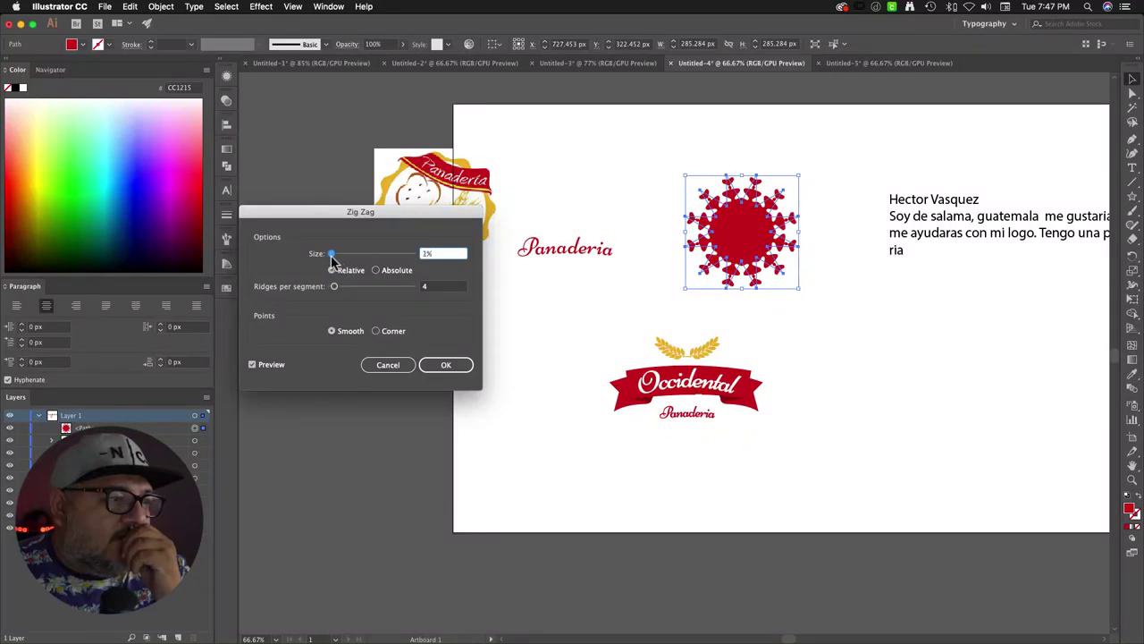
pyautogui.moveTo(333, 258)
pyautogui.mouseDown()
pyautogui.moveTo(336, 287)
pyautogui.moveTo(349, 289)
pyautogui.moveTo(330, 255)
pyautogui.mouseUp()
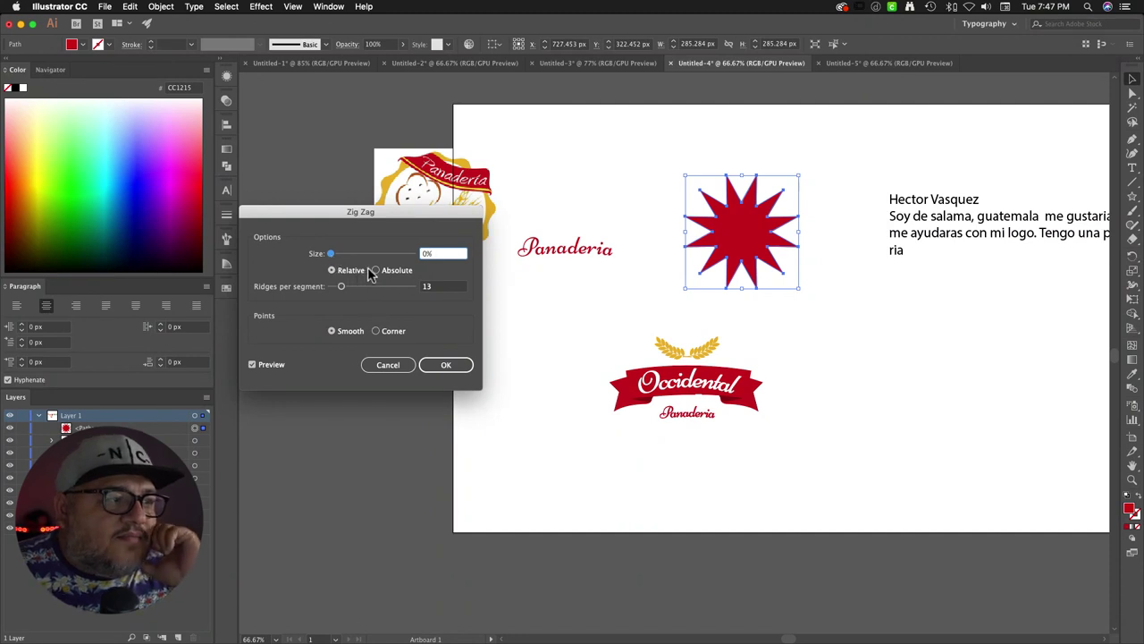
# Step: Try the Zig Zag effect with an absolute size of 6 px, 1 ridge per segment and corner points, and cancel it
pyautogui.click(374, 270)
pyautogui.moveTo(329, 254); pyautogui.dragTo(330, 290)
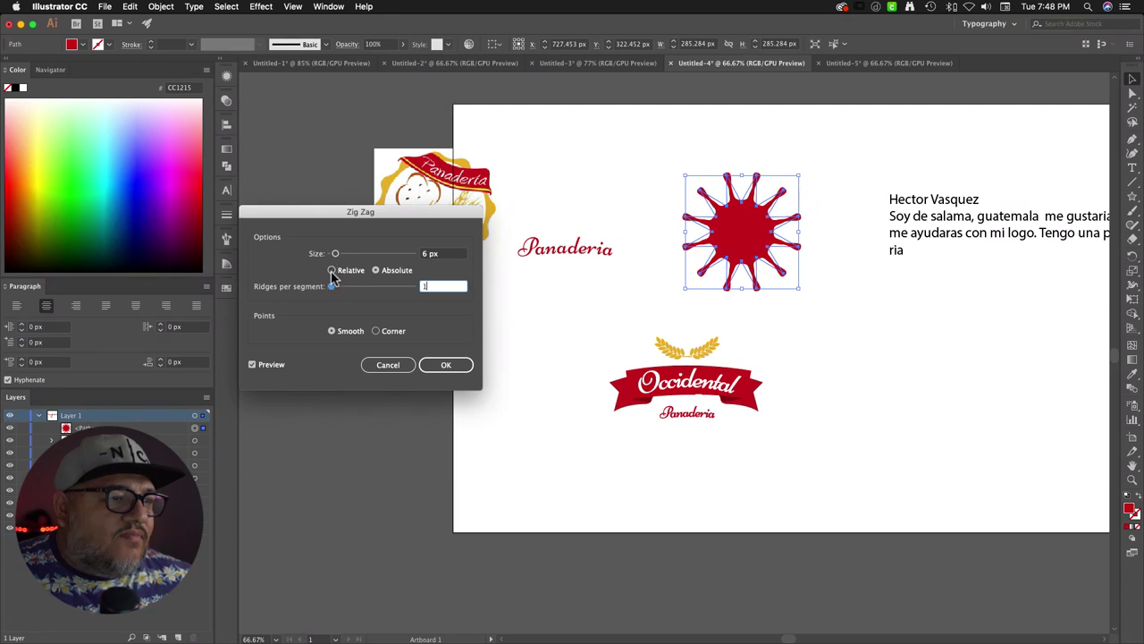
pyautogui.click(332, 270)
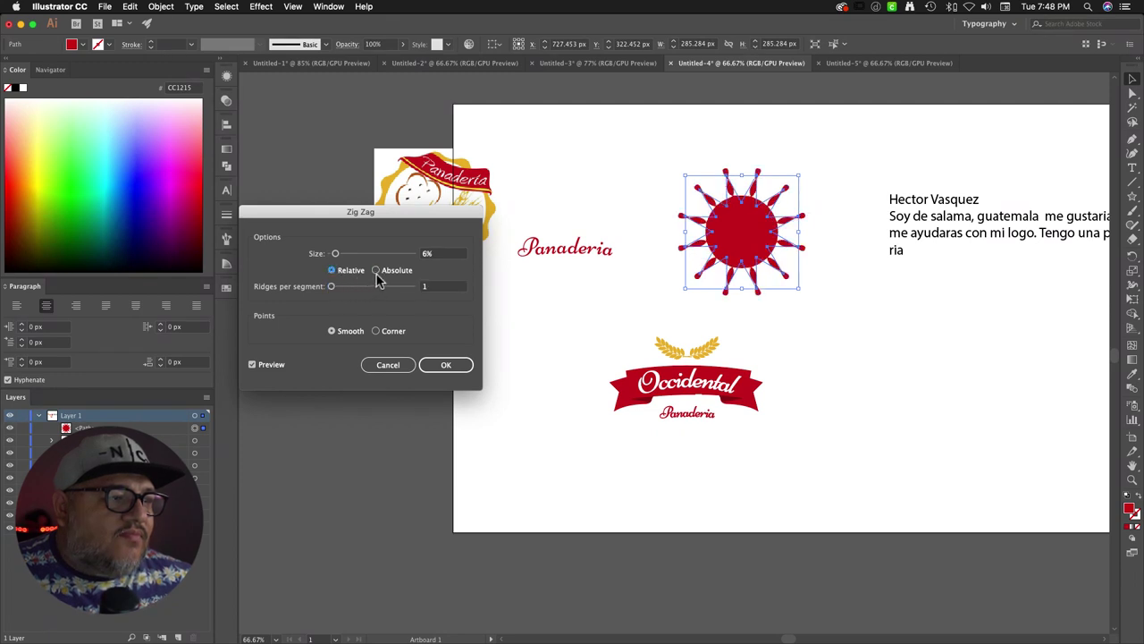
pyautogui.click(376, 270)
pyautogui.click(375, 331)
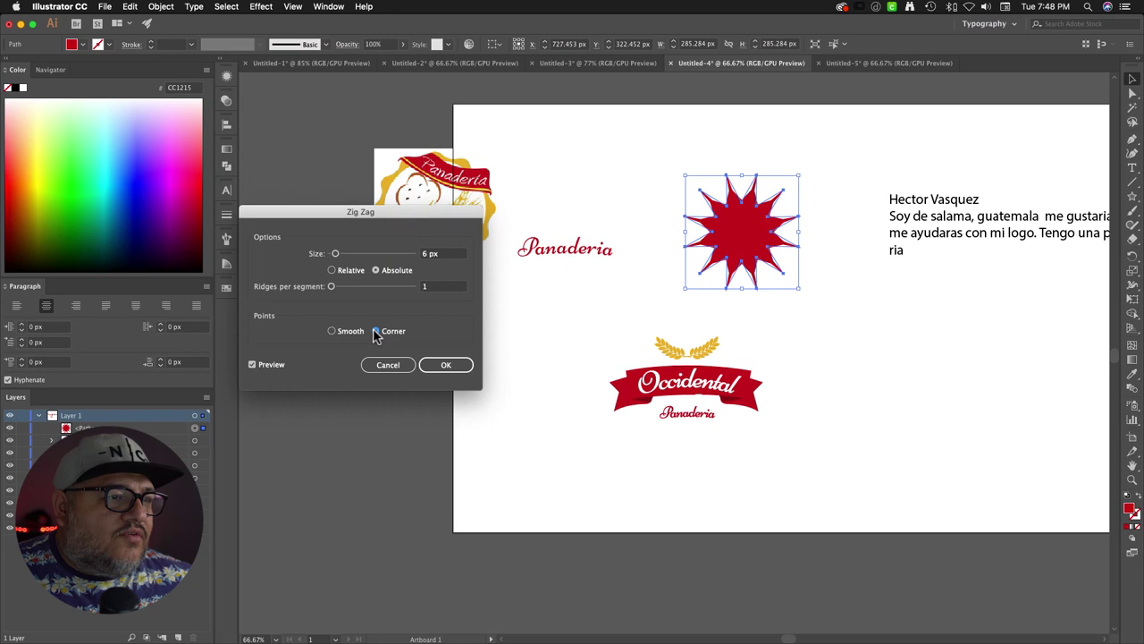
pyautogui.moveTo(331, 286); pyautogui.dragTo(331, 292)
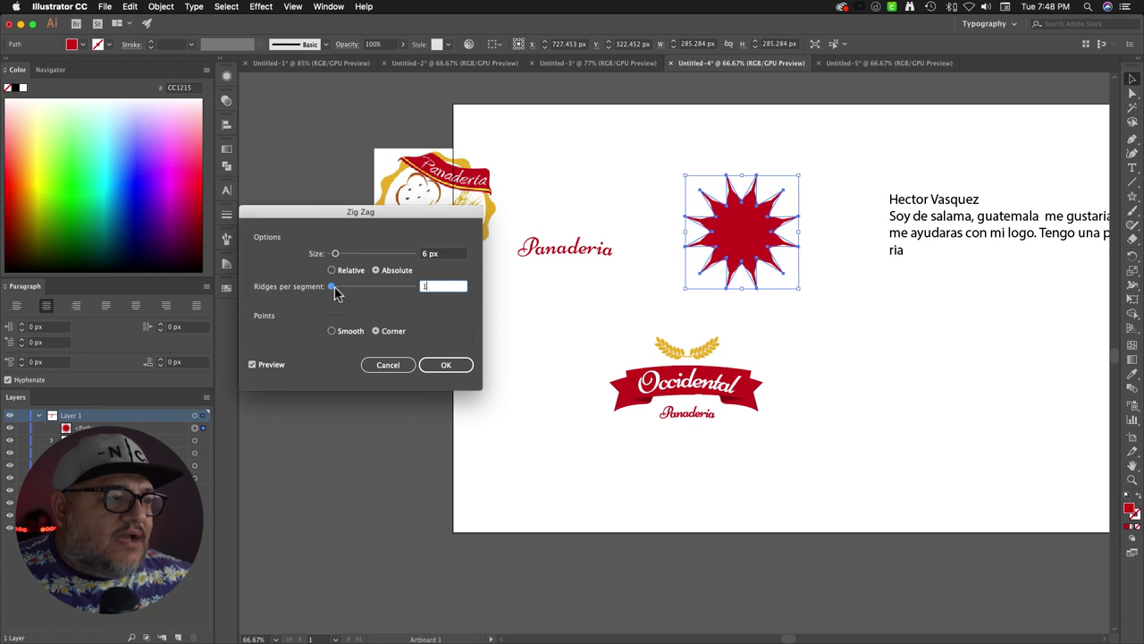
pyautogui.click(385, 364)
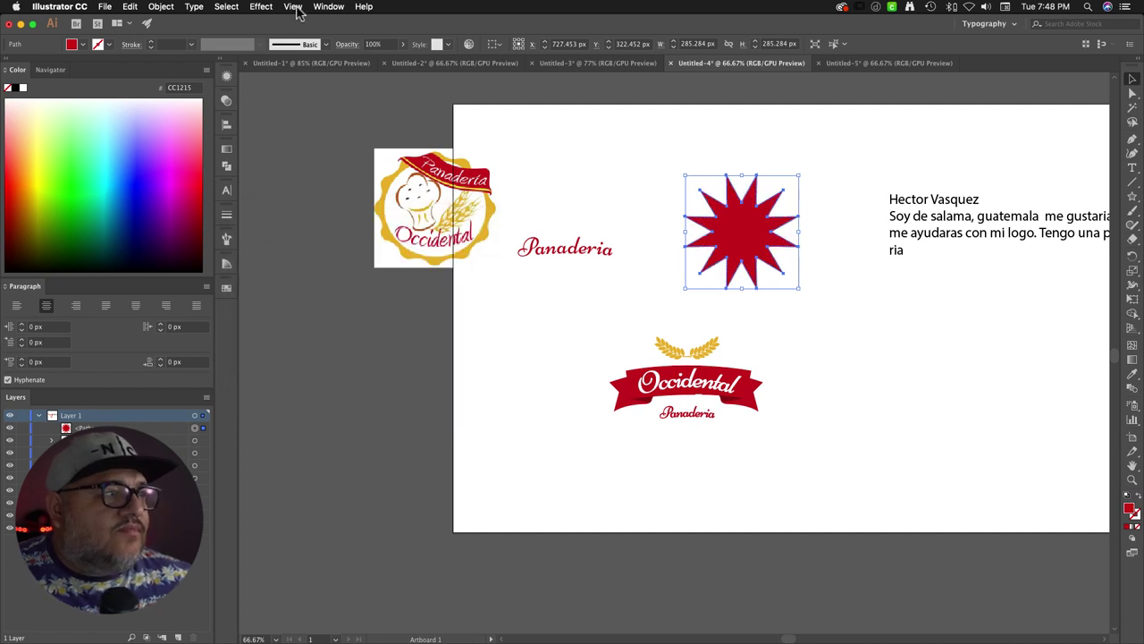
# Step: Open the Free Distort effect for the red star and cancel it without distorting the shape
pyautogui.click(262, 7)
pyautogui.moveTo(303, 188)
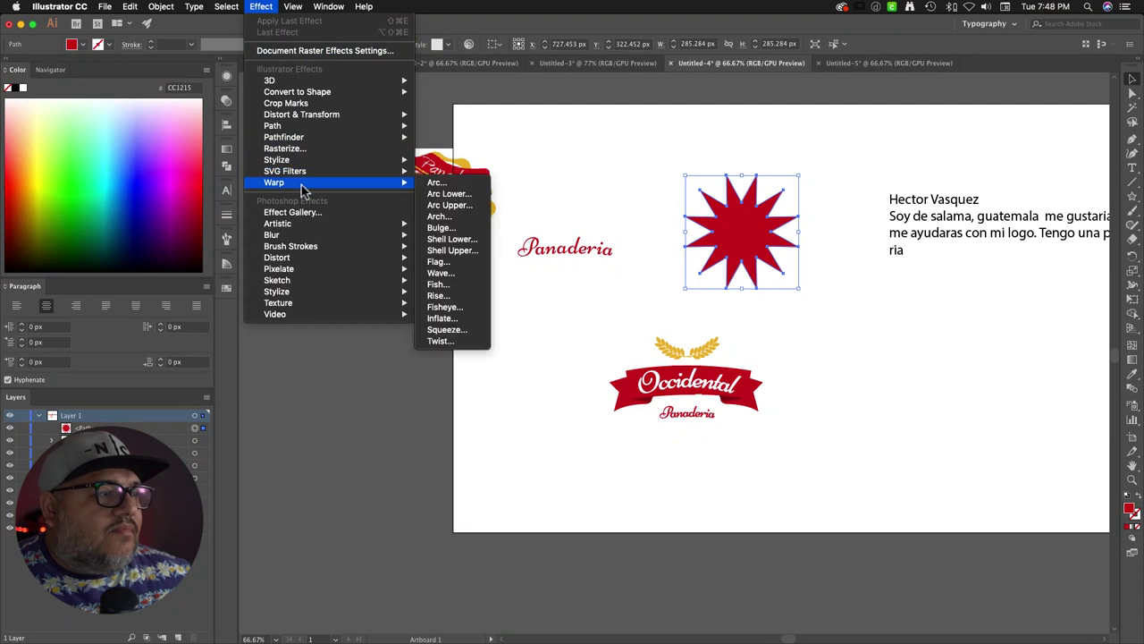
pyautogui.moveTo(302, 163)
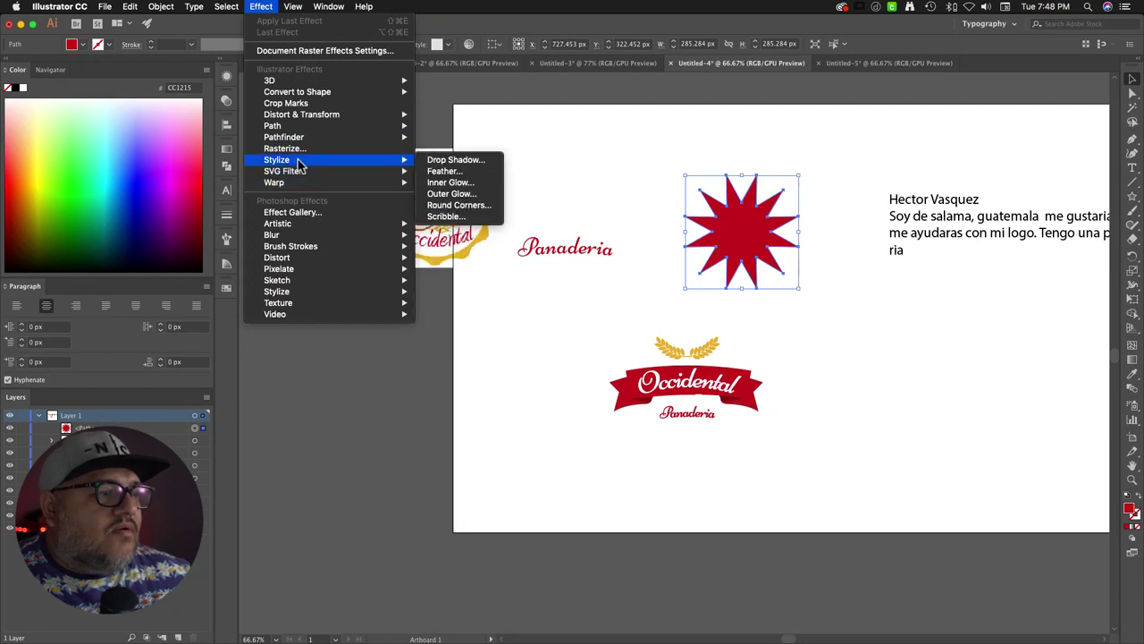
pyautogui.moveTo(300, 139)
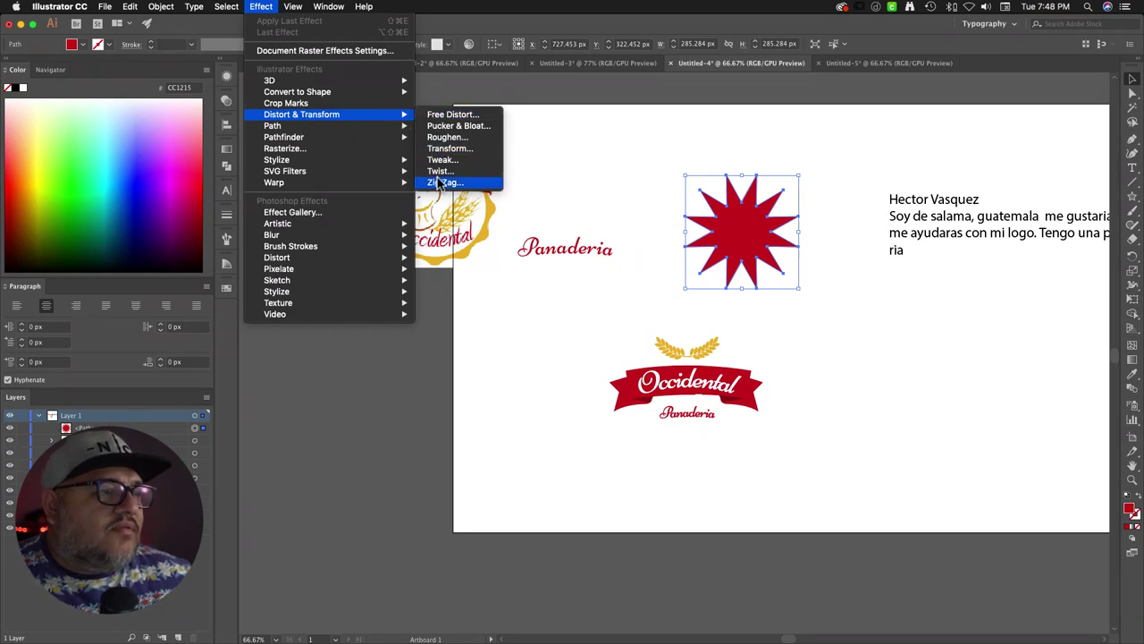
pyautogui.click(461, 116)
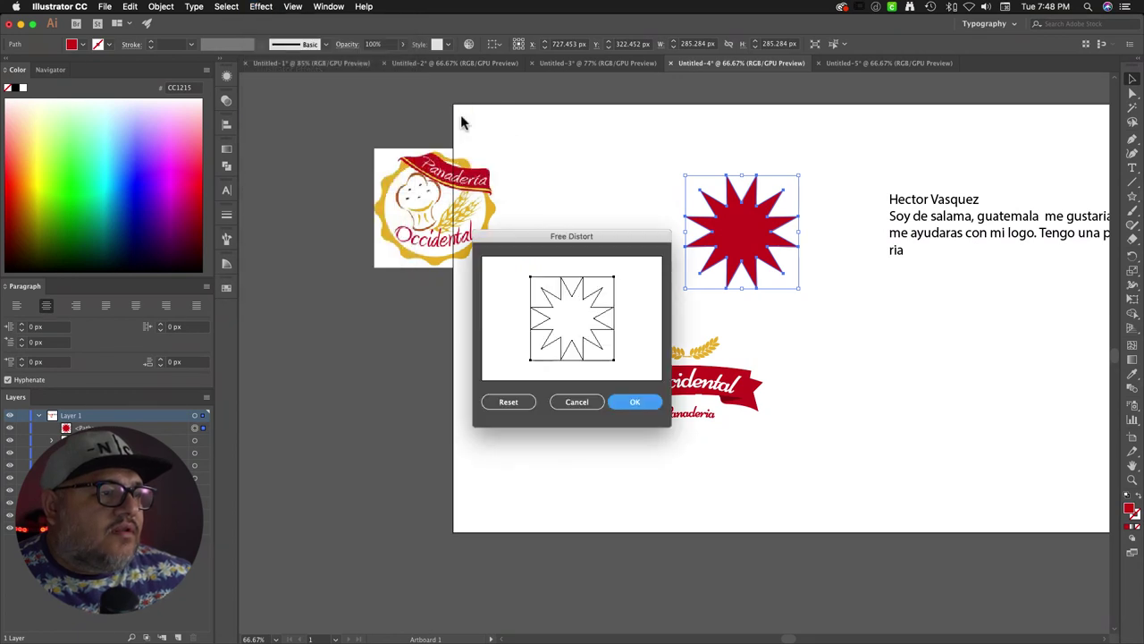
pyautogui.click(574, 403)
pyautogui.rightClick(725, 247)
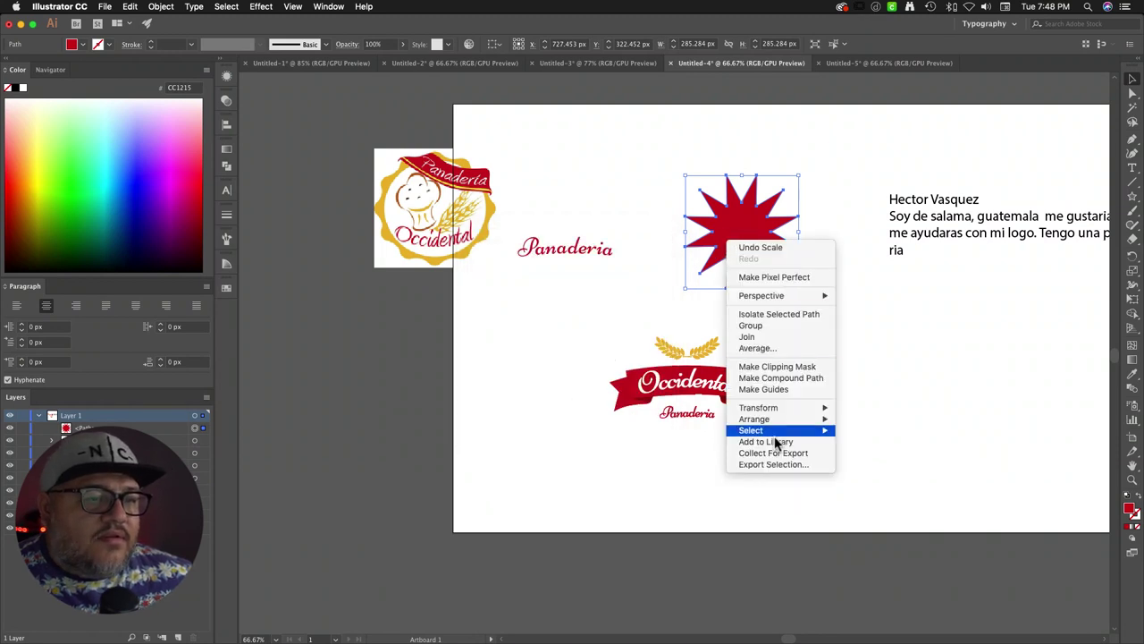
pyautogui.moveTo(783, 421)
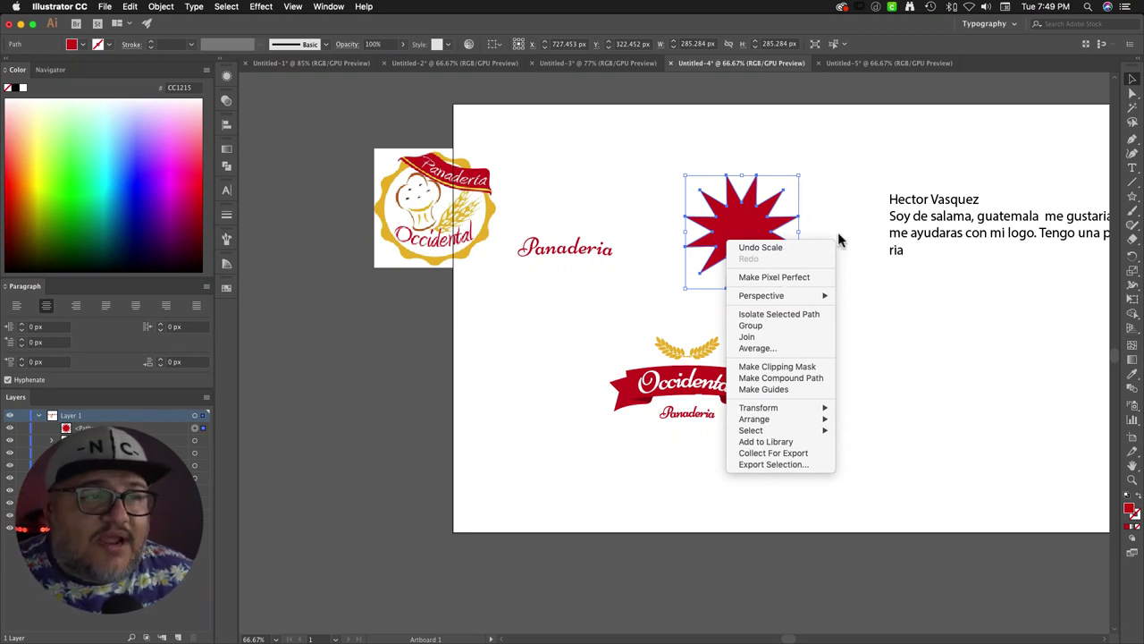
pyautogui.click(760, 248)
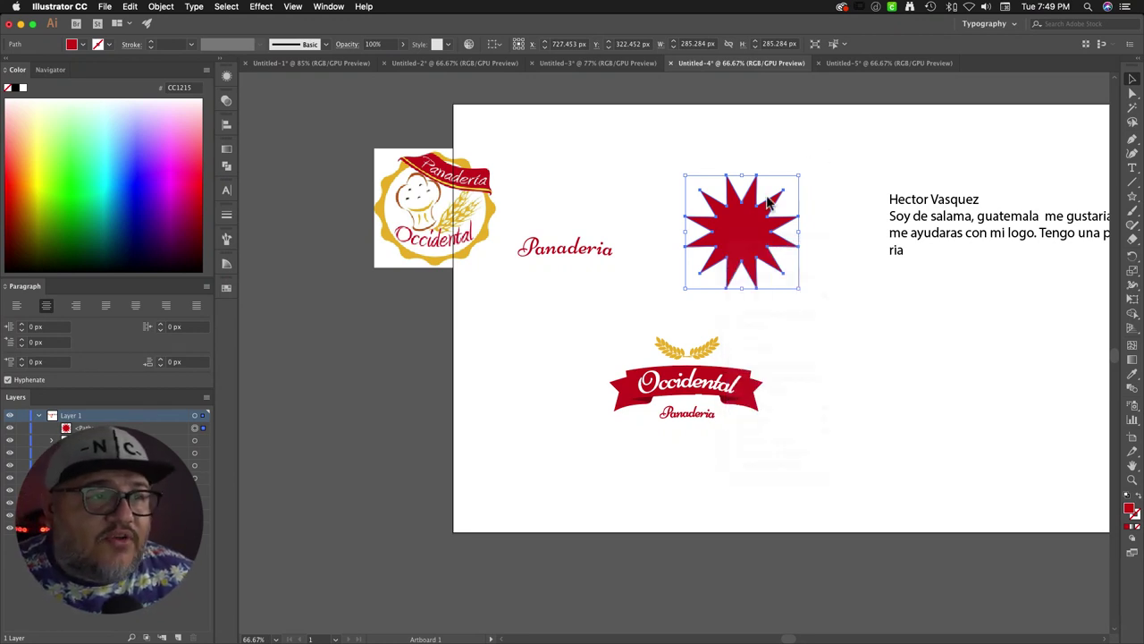
pyautogui.click(293, 7)
pyautogui.moveTo(261, 7)
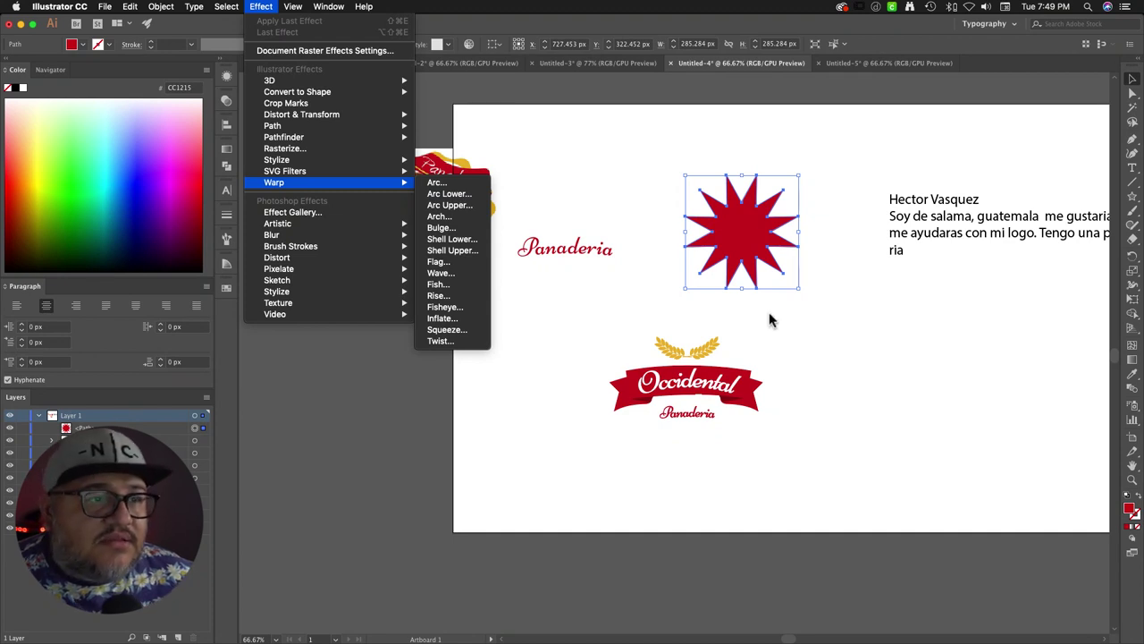
pyautogui.click(669, 164)
# Step: Round all corners of the red star to about 13.58 px with the Direct Selection tool's live corners, and undo the rounding
pyautogui.click(1131, 94)
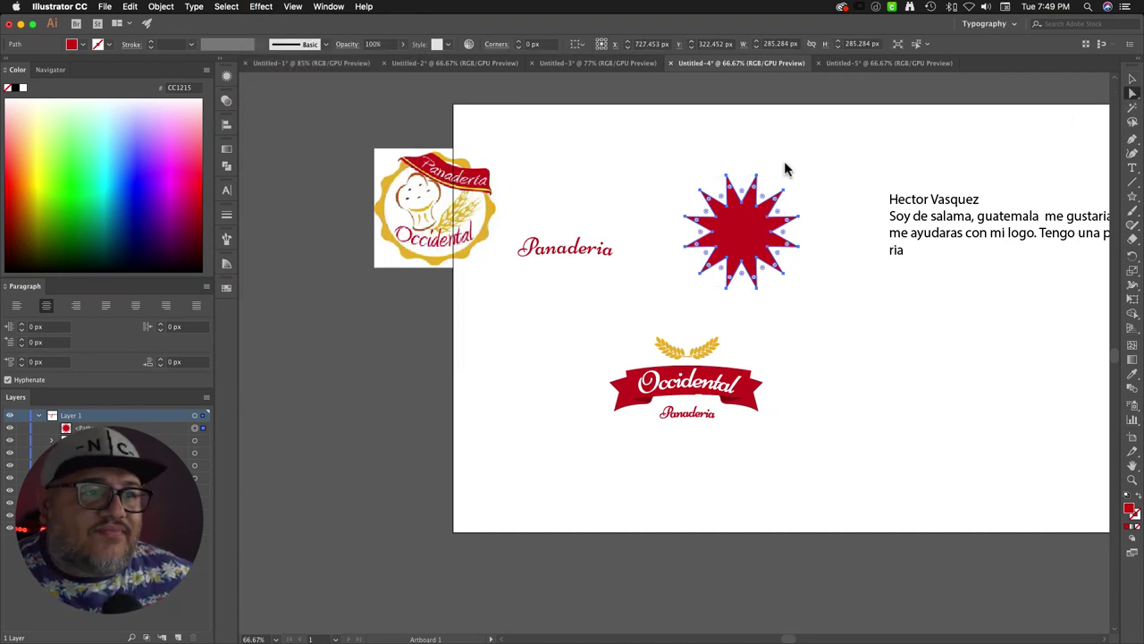
pyautogui.moveTo(731, 196); pyautogui.dragTo(743, 216)
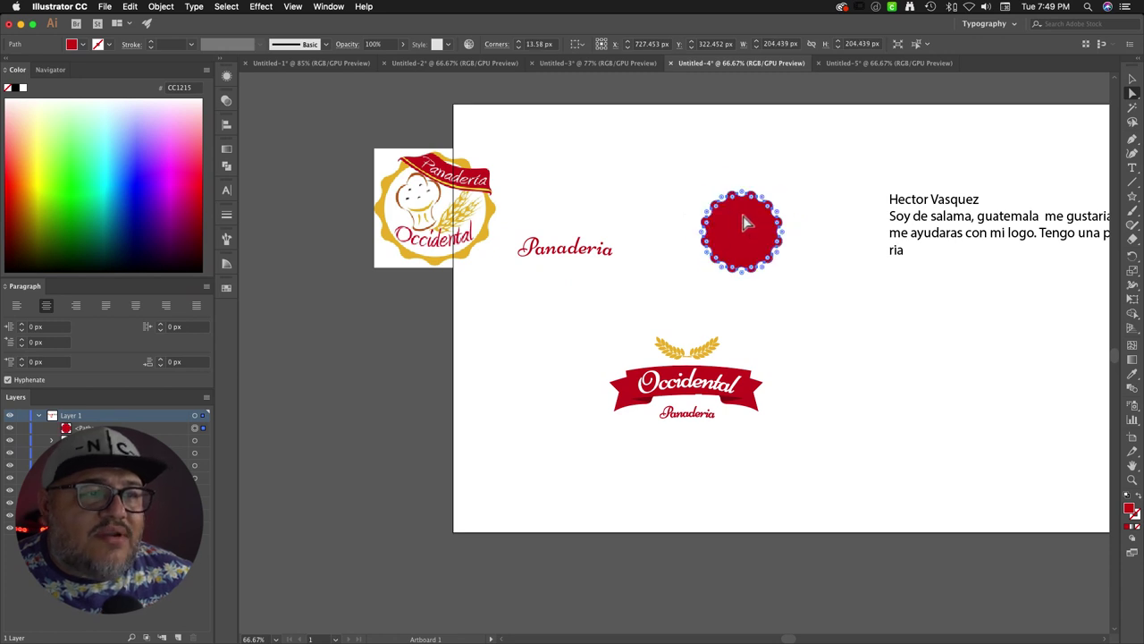
pyautogui.click(763, 156)
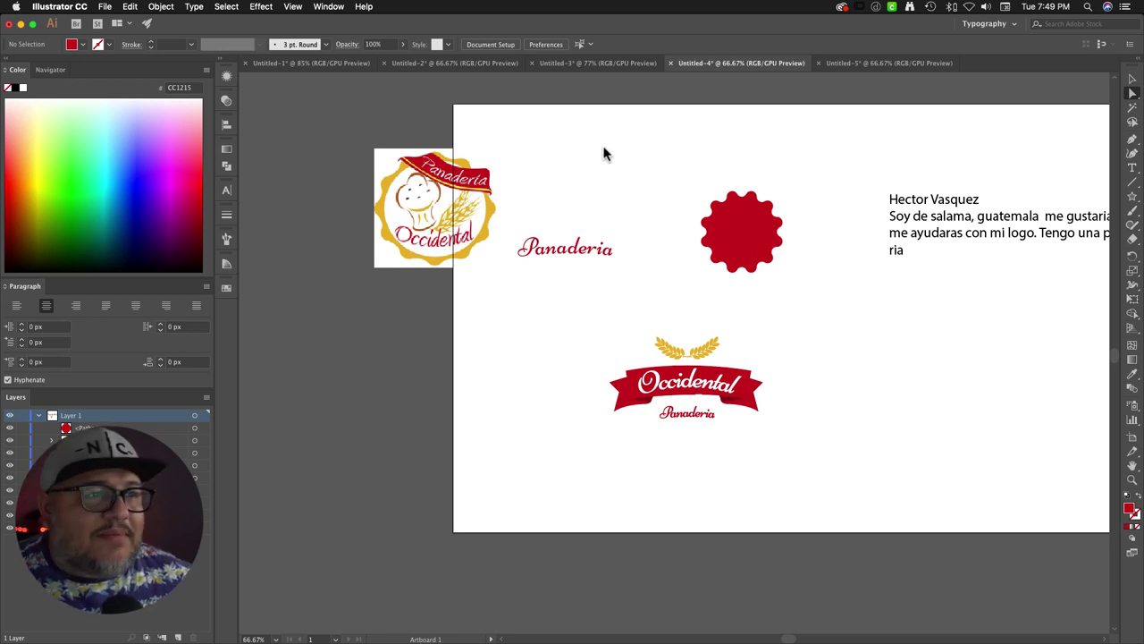
pyautogui.press('super+z')
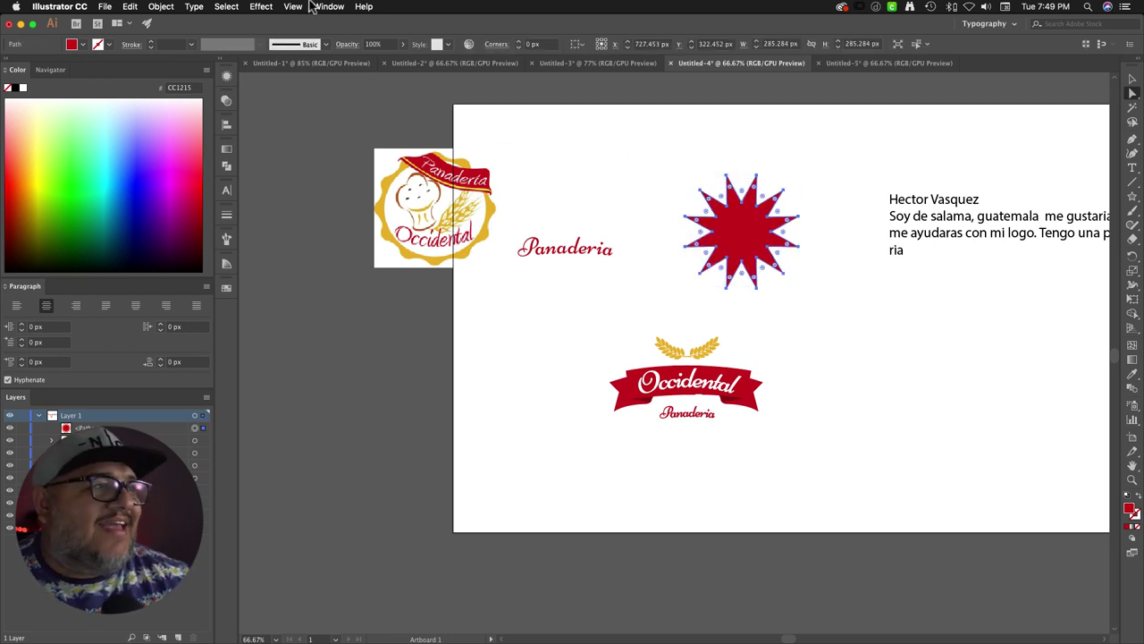
pyautogui.click(272, 8)
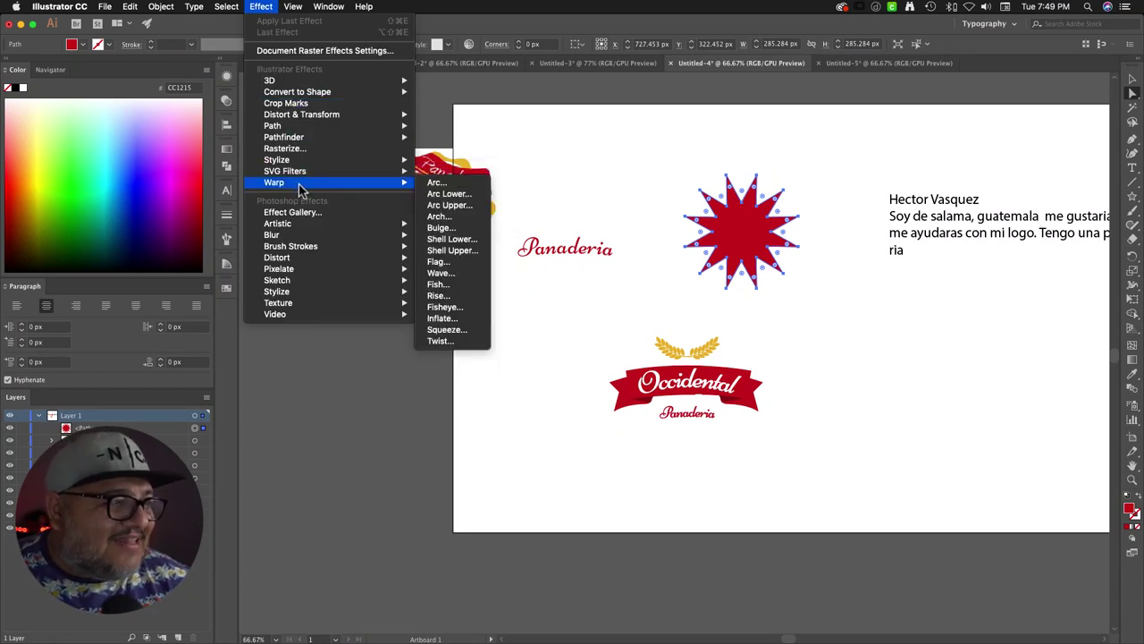
pyautogui.moveTo(293, 164)
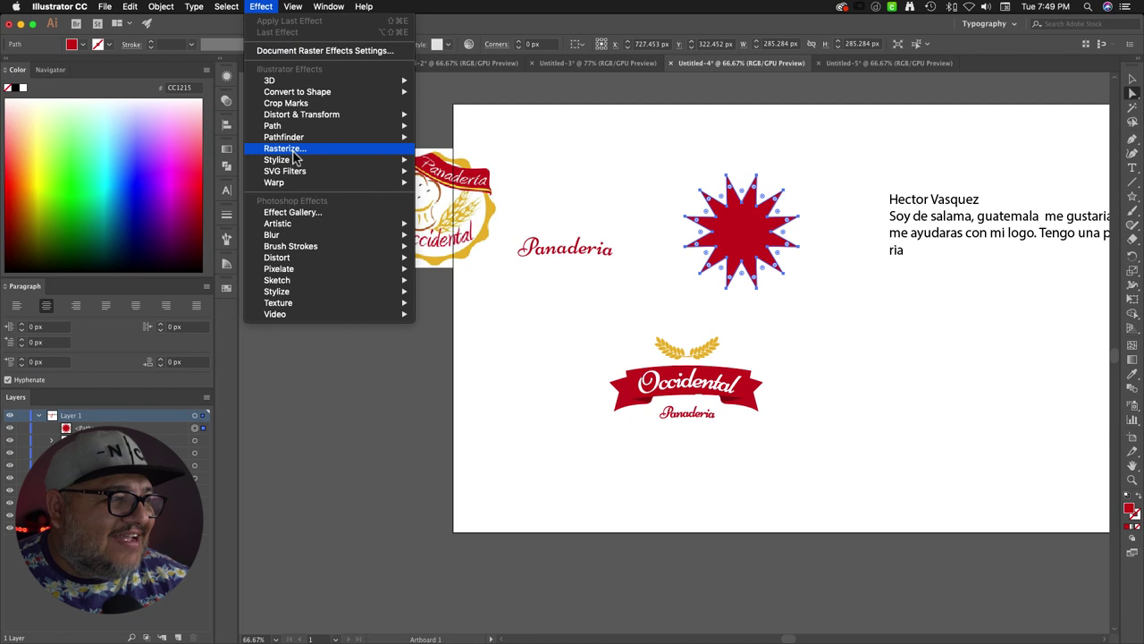
pyautogui.moveTo(295, 141)
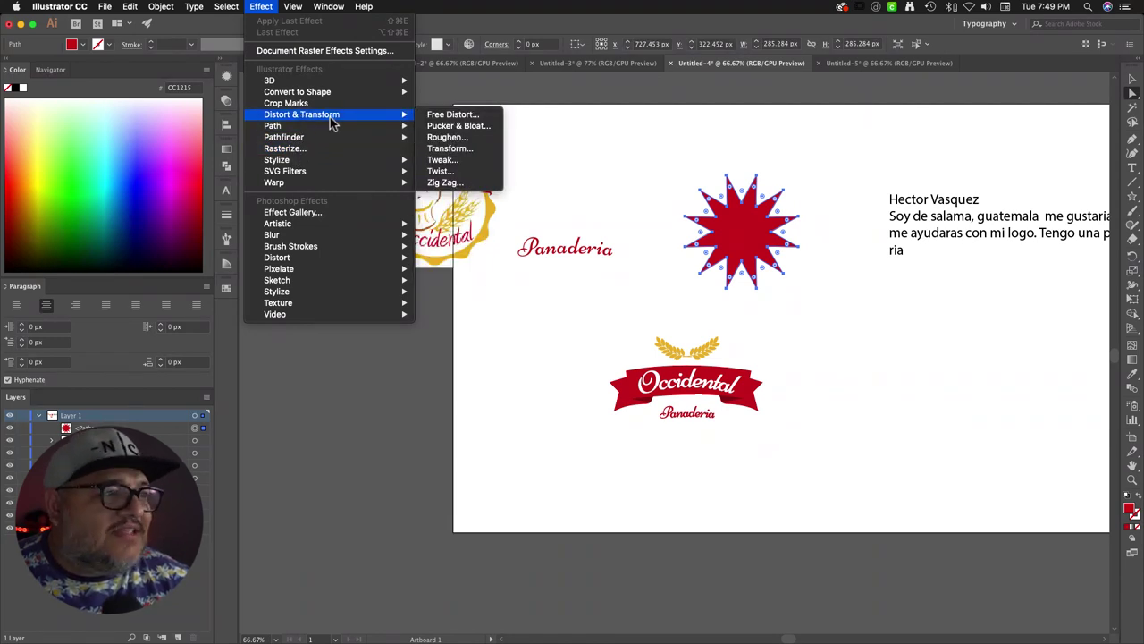
pyautogui.click(469, 156)
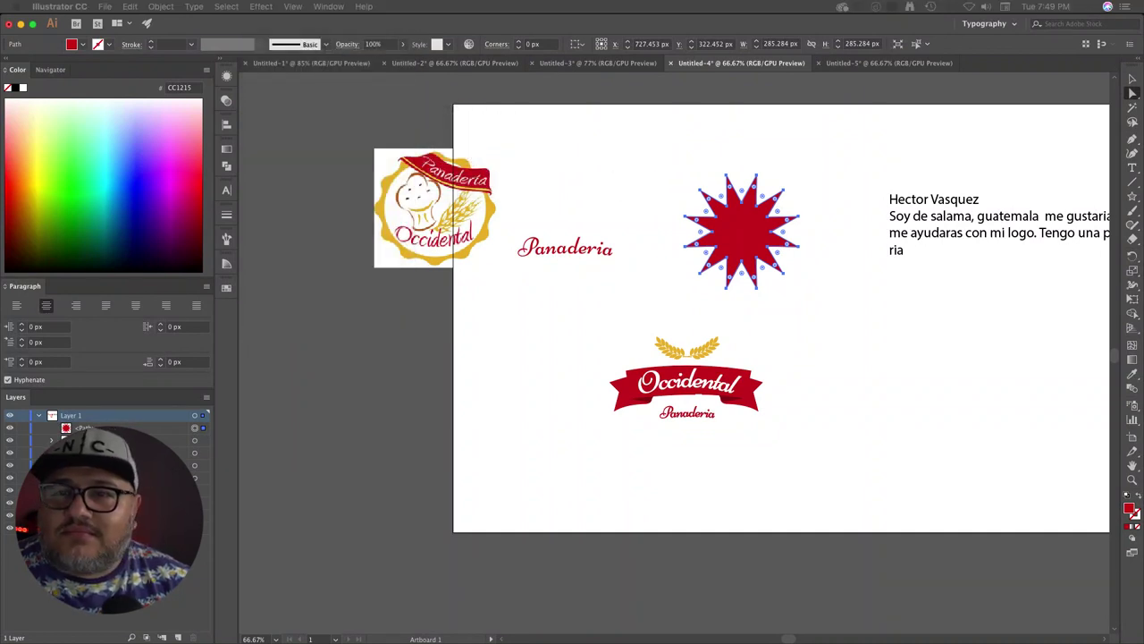
pyautogui.moveTo(731, 217); pyautogui.dragTo(582, 154)
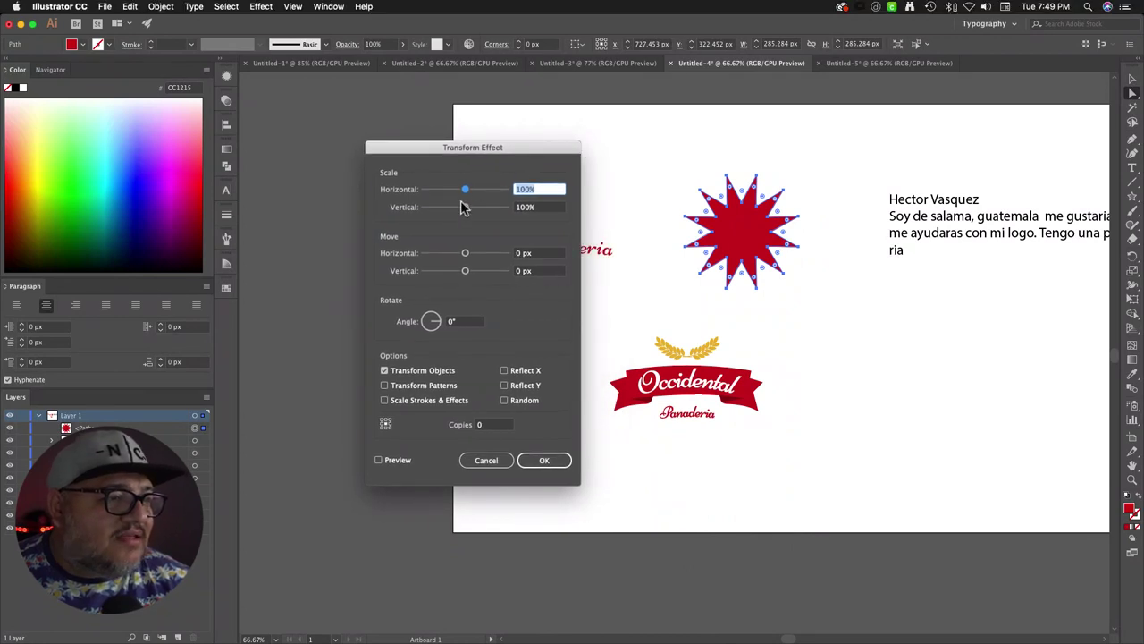
pyautogui.moveTo(462, 189)
pyautogui.mouseDown()
pyautogui.moveTo(451, 198)
pyautogui.moveTo(465, 190)
pyautogui.mouseUp()
pyautogui.click(378, 460)
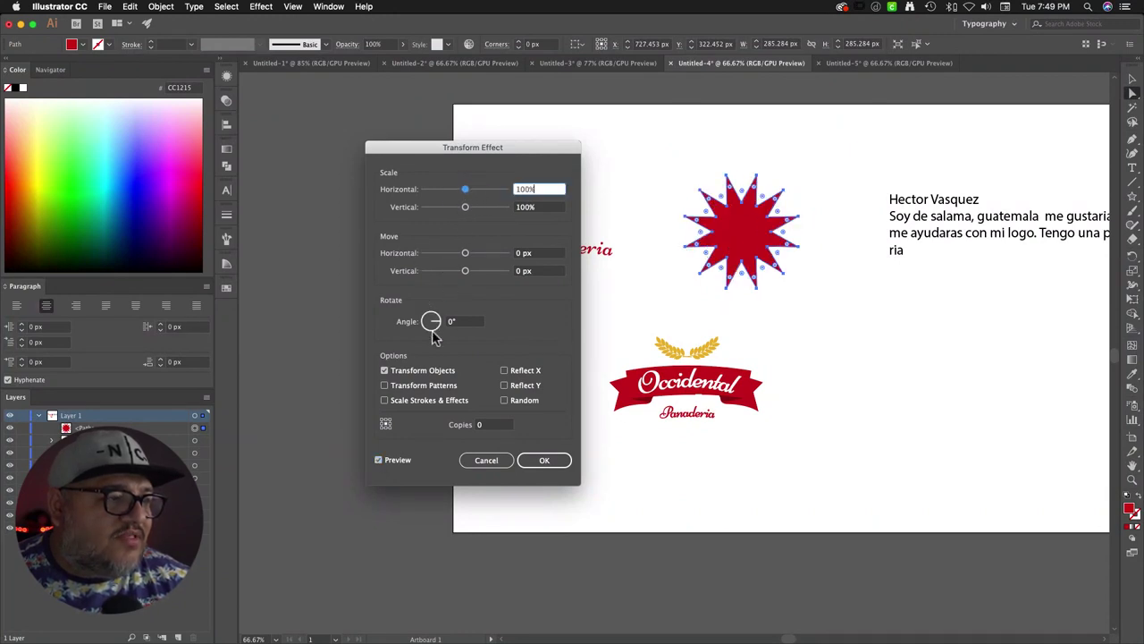
pyautogui.click(484, 460)
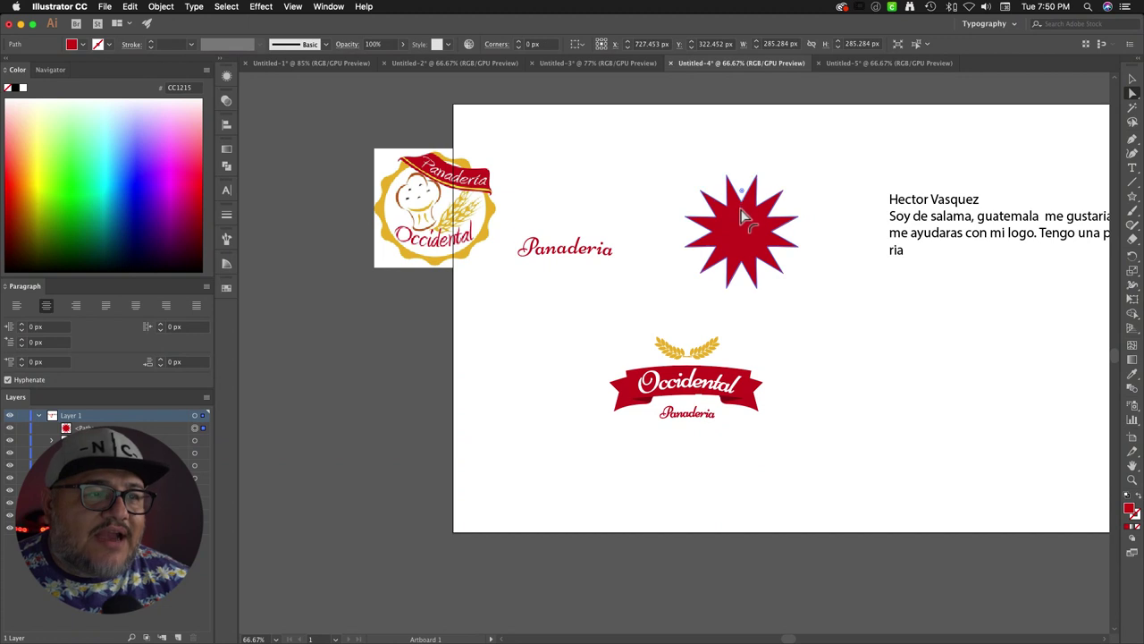
# Step: Round the red star's corners into a scalloped badge and enlarge it to about 329 px wide in the space above the banner
pyautogui.moveTo(741, 204); pyautogui.dragTo(791, 252)
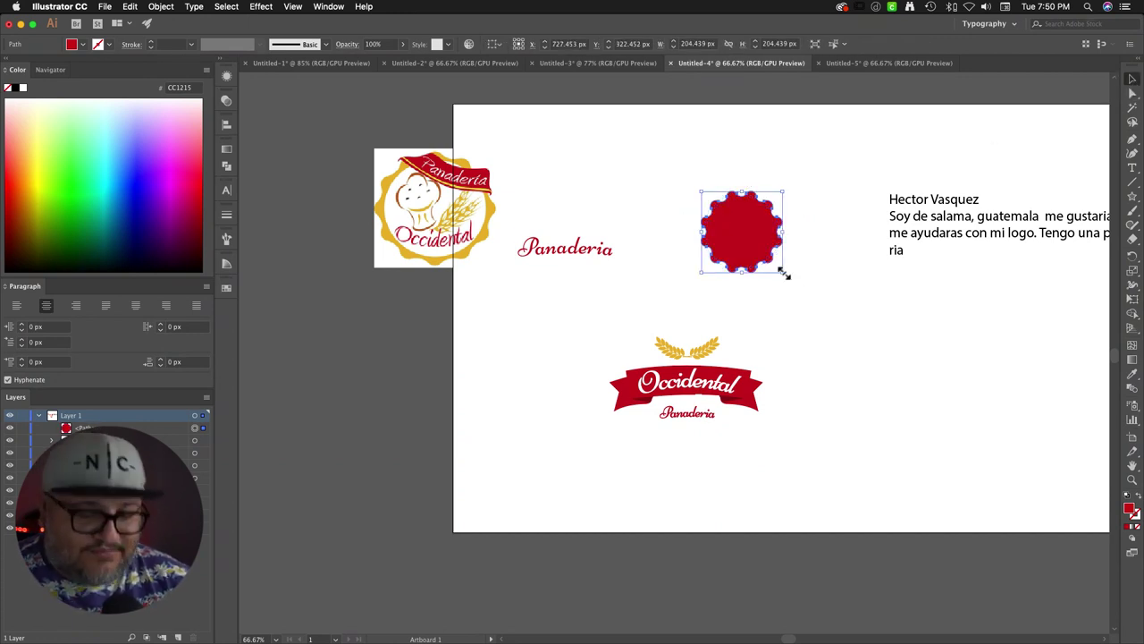
pyautogui.moveTo(783, 275); pyautogui.dragTo(835, 334)
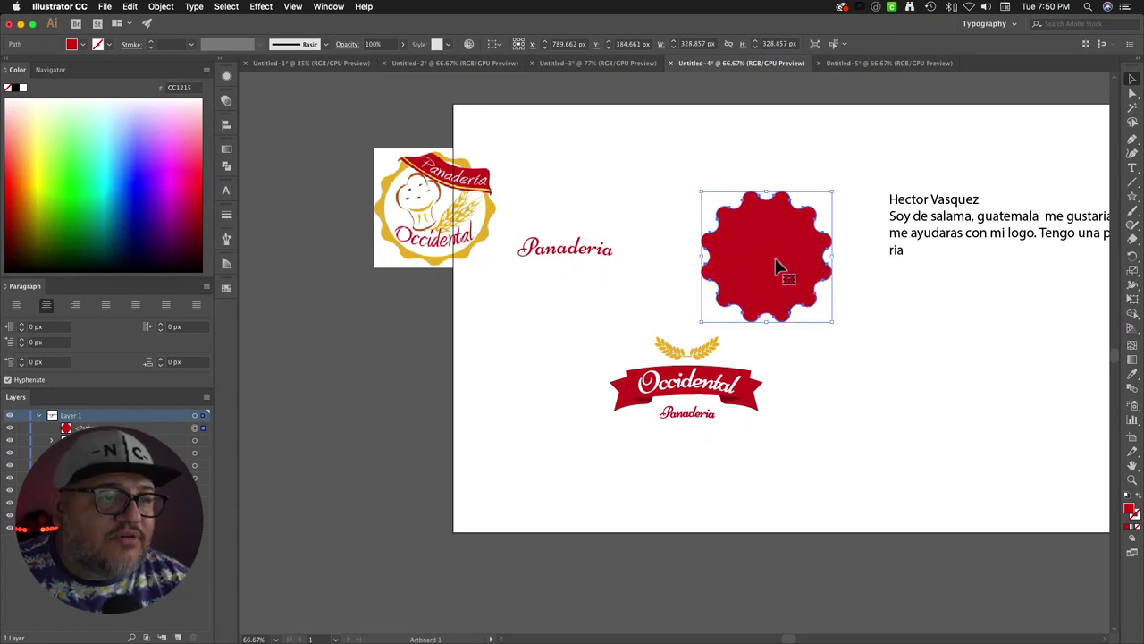
pyautogui.moveTo(781, 265); pyautogui.dragTo(767, 263)
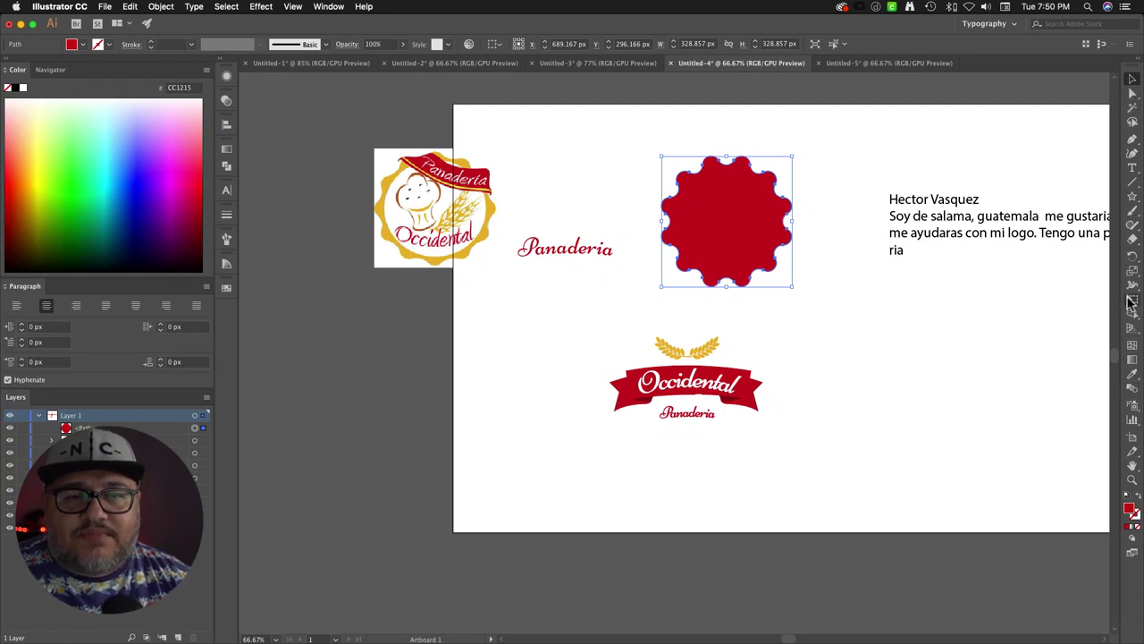
# Step: Draw a circle about 249 px in diameter inside the scalloped badge and fill it with white sampled from the artboard
pyautogui.click(1132, 195)
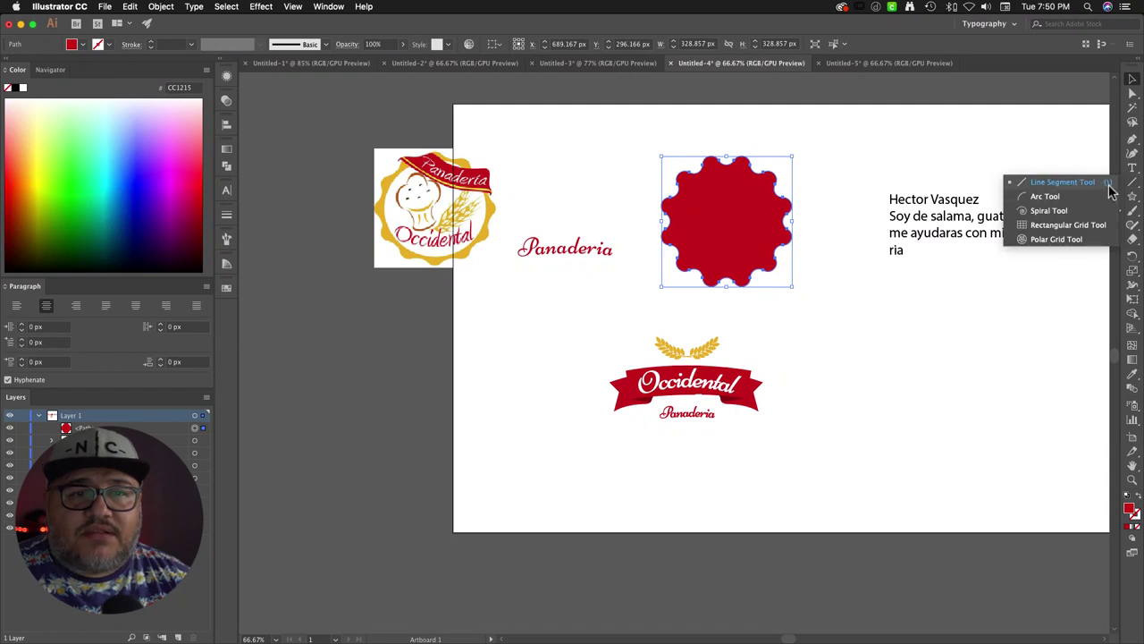
pyautogui.click(1132, 196)
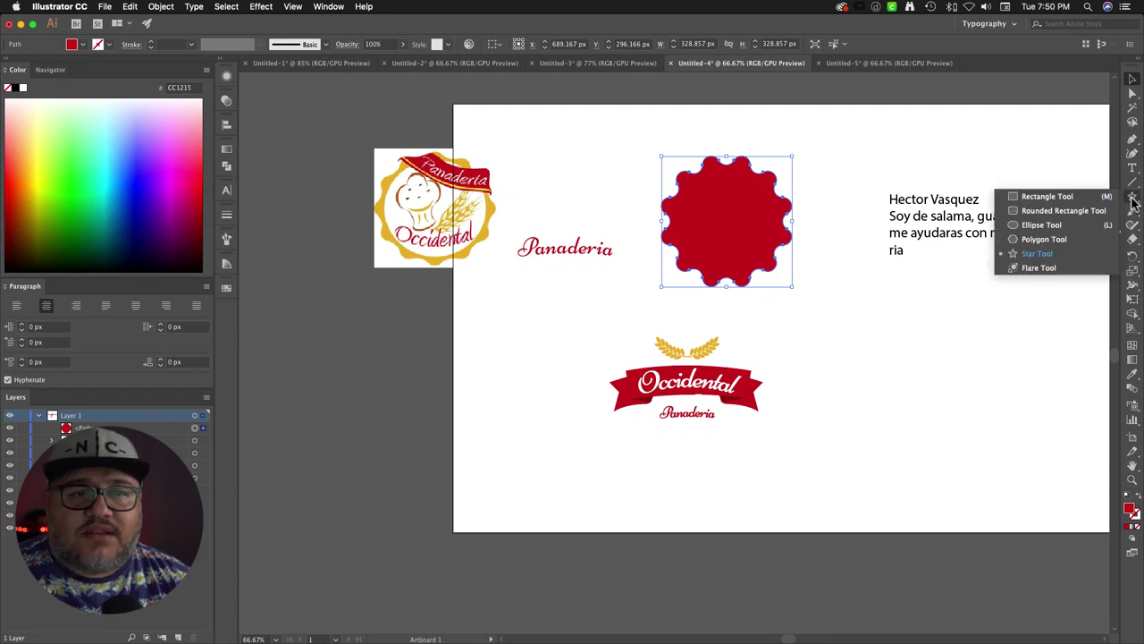
pyautogui.click(1029, 228)
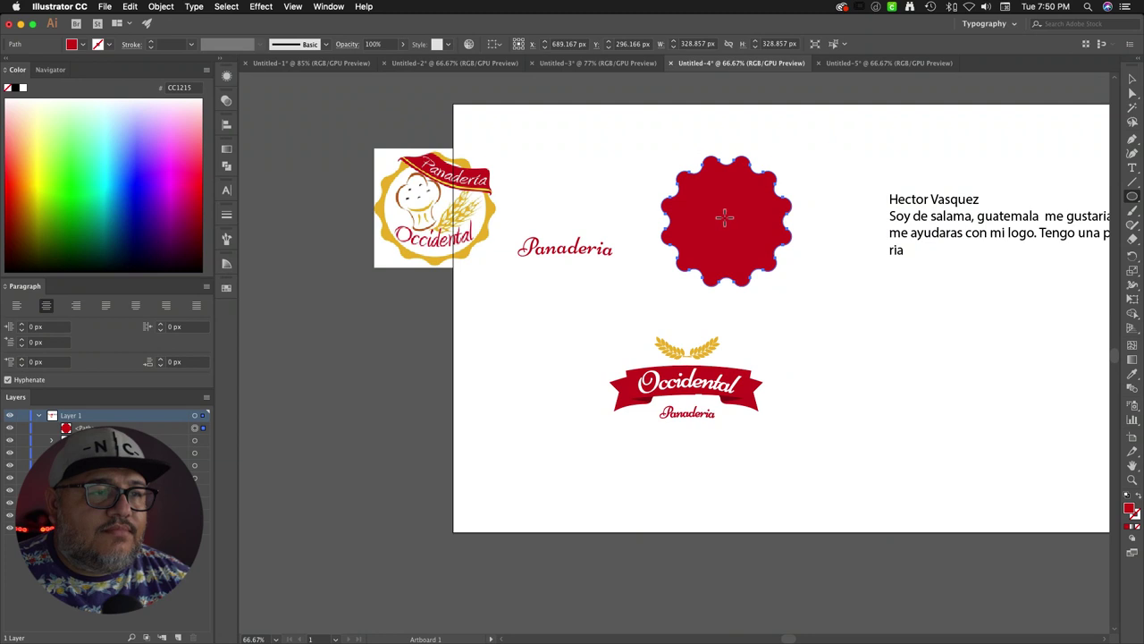
pyautogui.moveTo(726, 214); pyautogui.dragTo(775, 262)
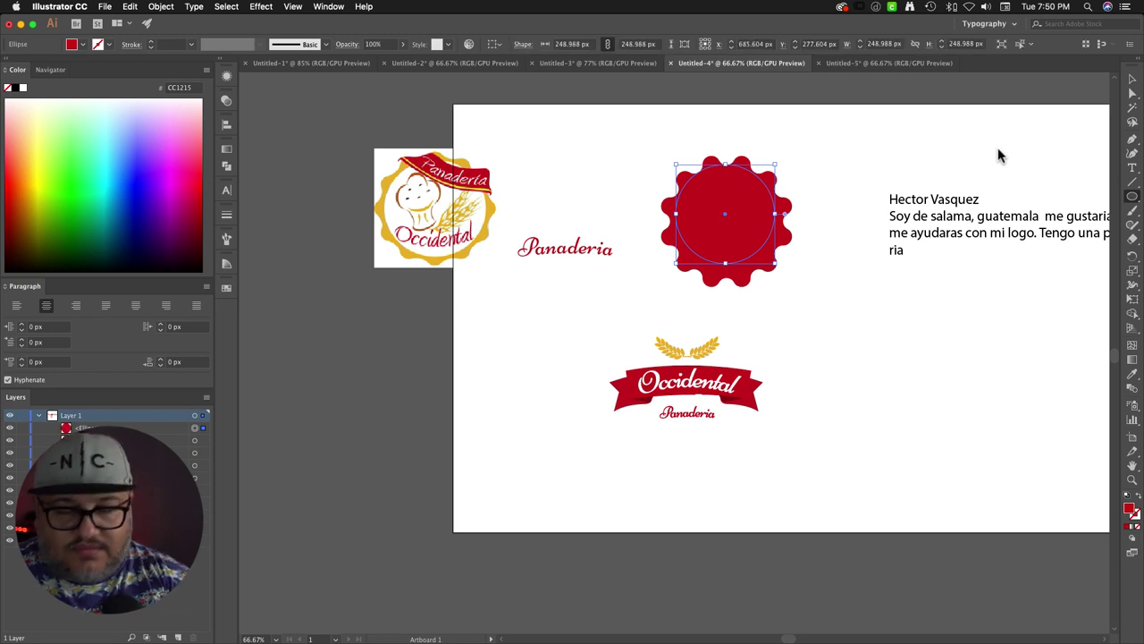
pyautogui.press('i')
pyautogui.click(1022, 136)
pyautogui.press('v')
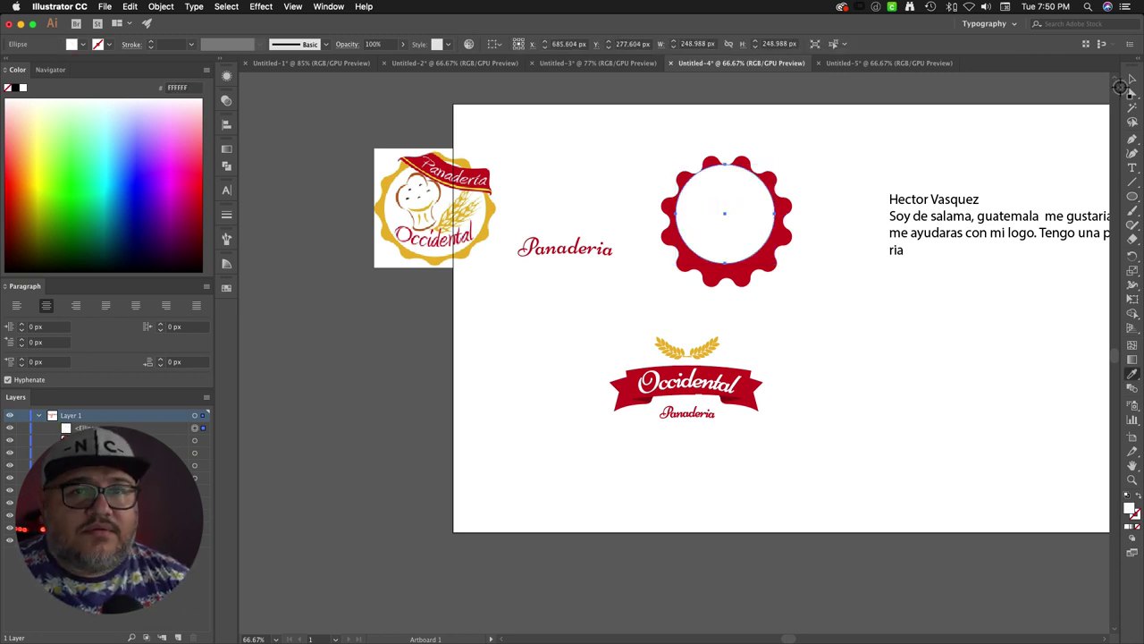
# Step: Centre the white circle and the red badge on each other in both directions, and enlarge the circle slightly to thin the ring
pyautogui.moveTo(728, 215); pyautogui.dragTo(727, 221)
pyautogui.keyDown('shift'); pyautogui.click(672, 187); pyautogui.keyUp('shift')
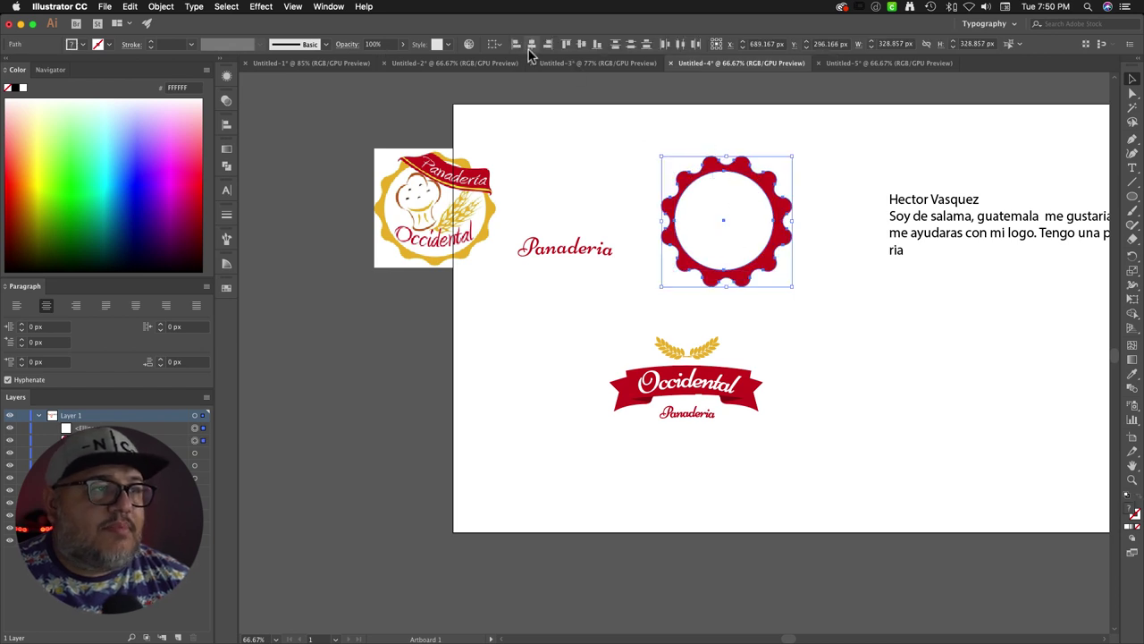
pyautogui.click(582, 44)
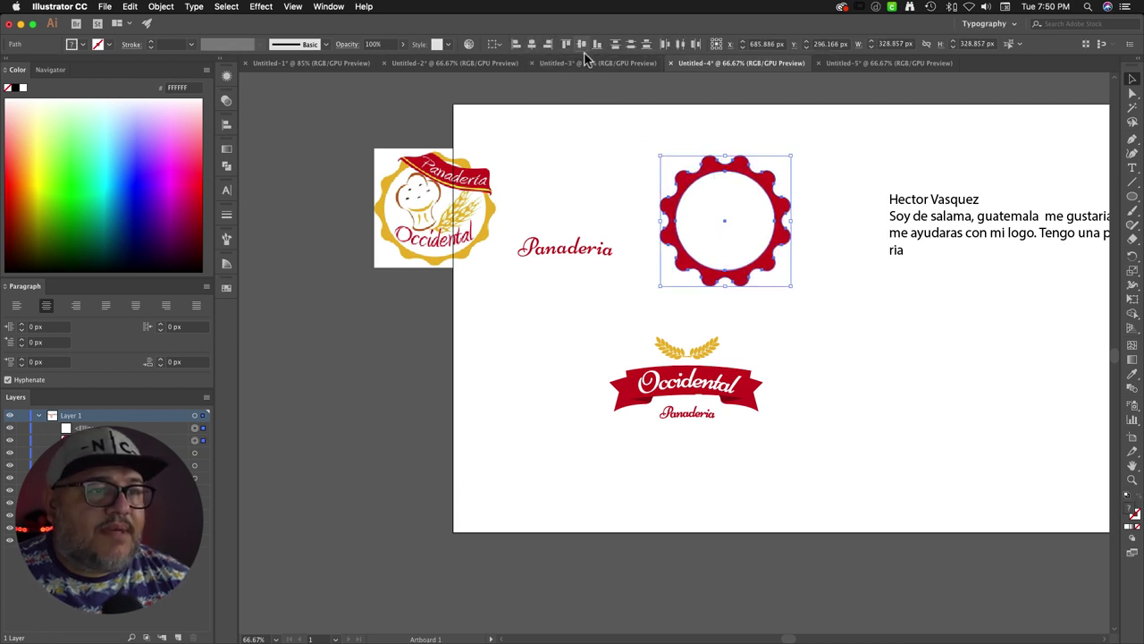
pyautogui.click(626, 120)
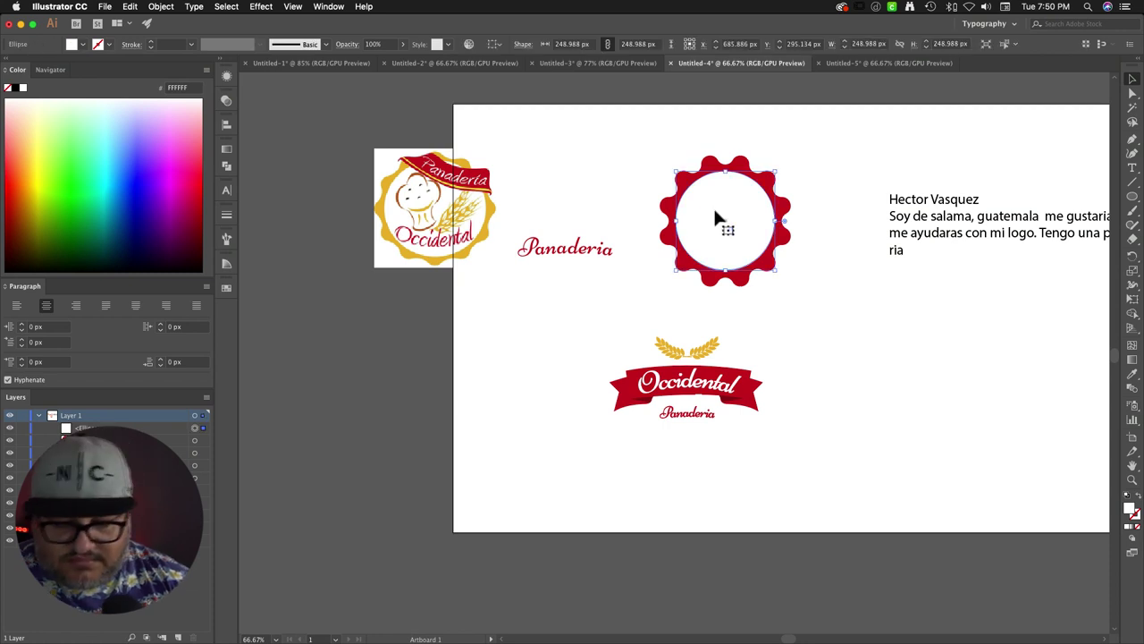
pyautogui.click(776, 266)
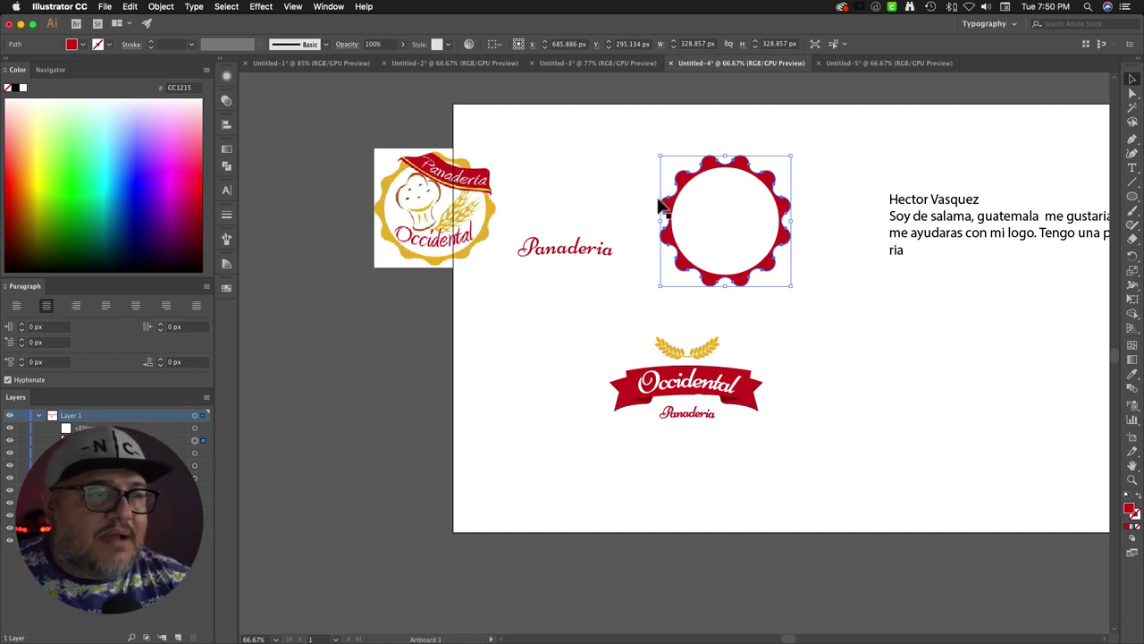
# Step: Subtract the white circle from the red scalloped badge with Pathfinder's Minus Front to leave an open ring
pyautogui.press('super+equal')
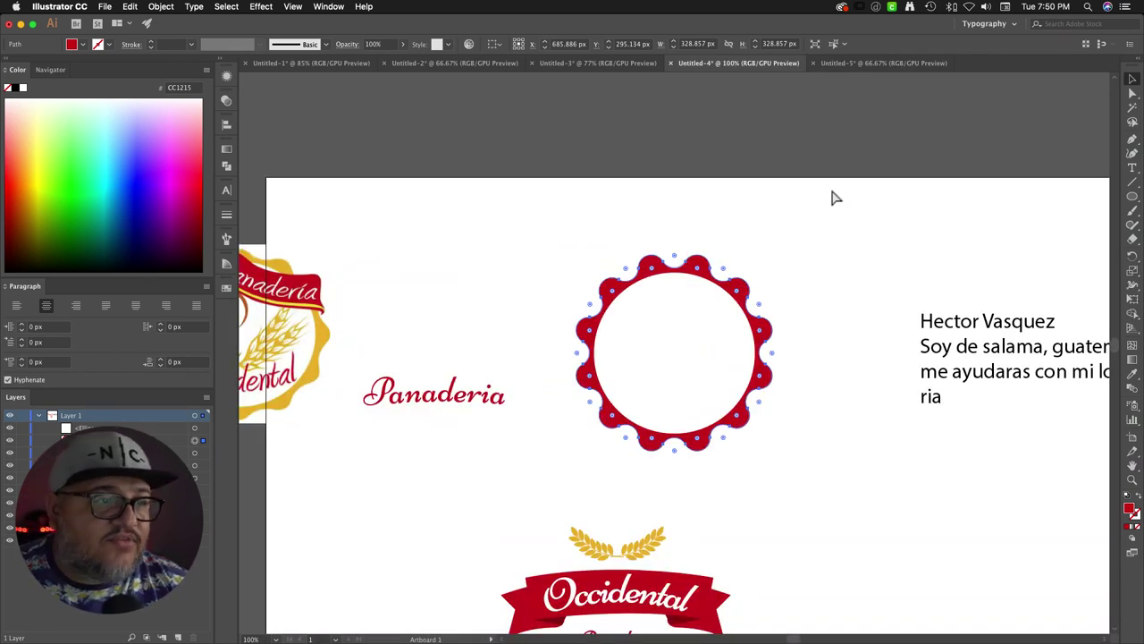
pyautogui.keyDown('shift'); pyautogui.click(724, 327); pyautogui.keyUp('shift')
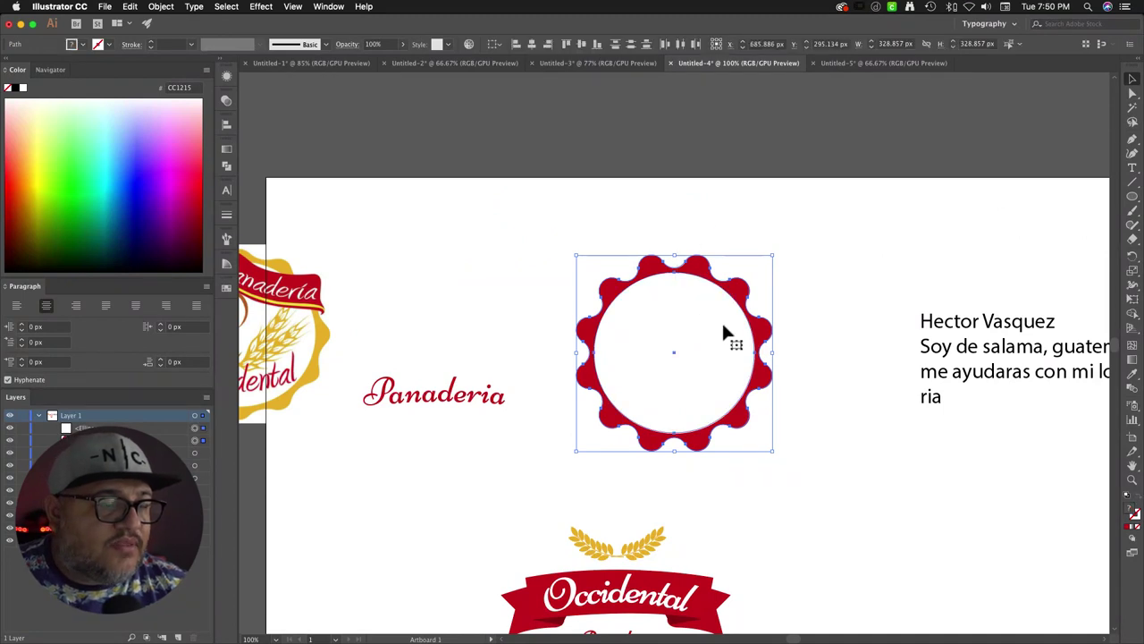
pyautogui.click(131, 7)
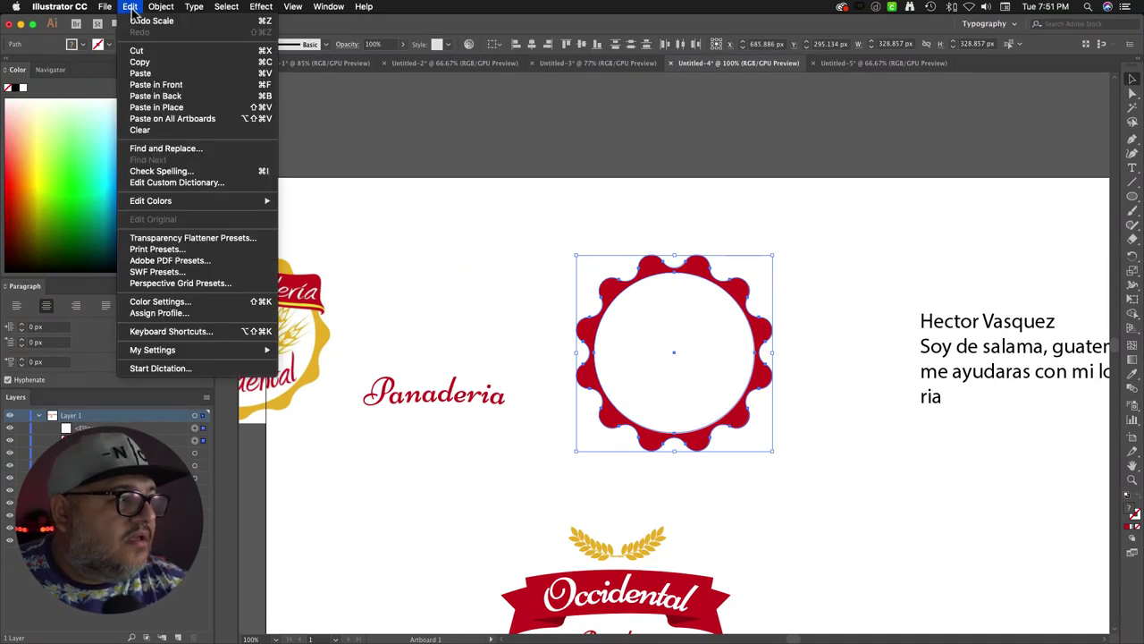
pyautogui.moveTo(157, 11)
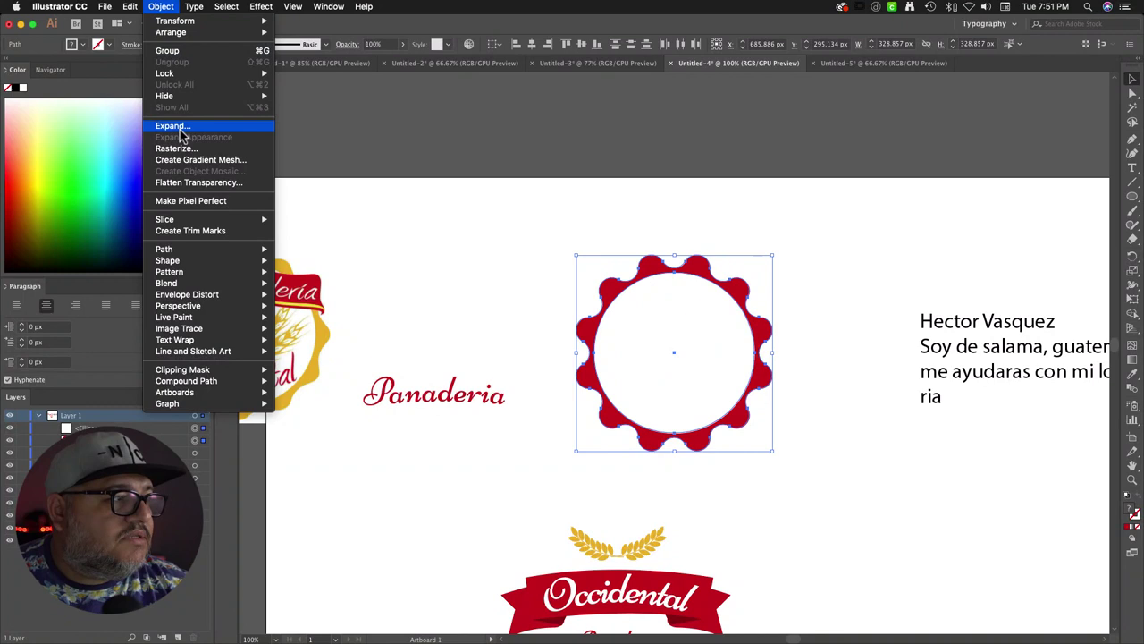
pyautogui.click(447, 256)
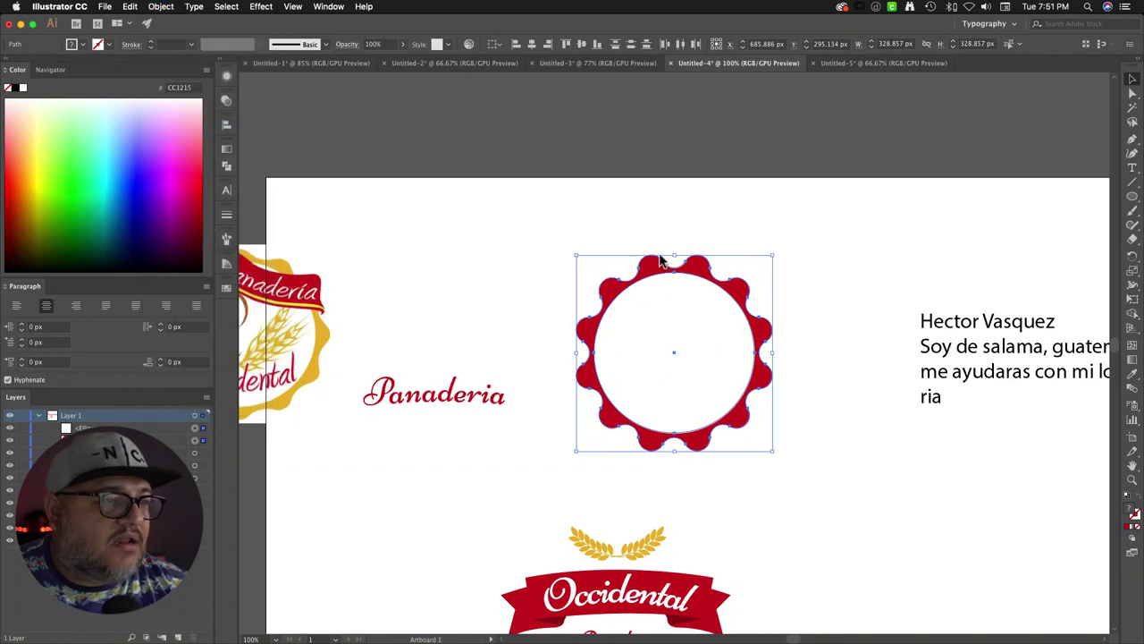
pyautogui.click(228, 170)
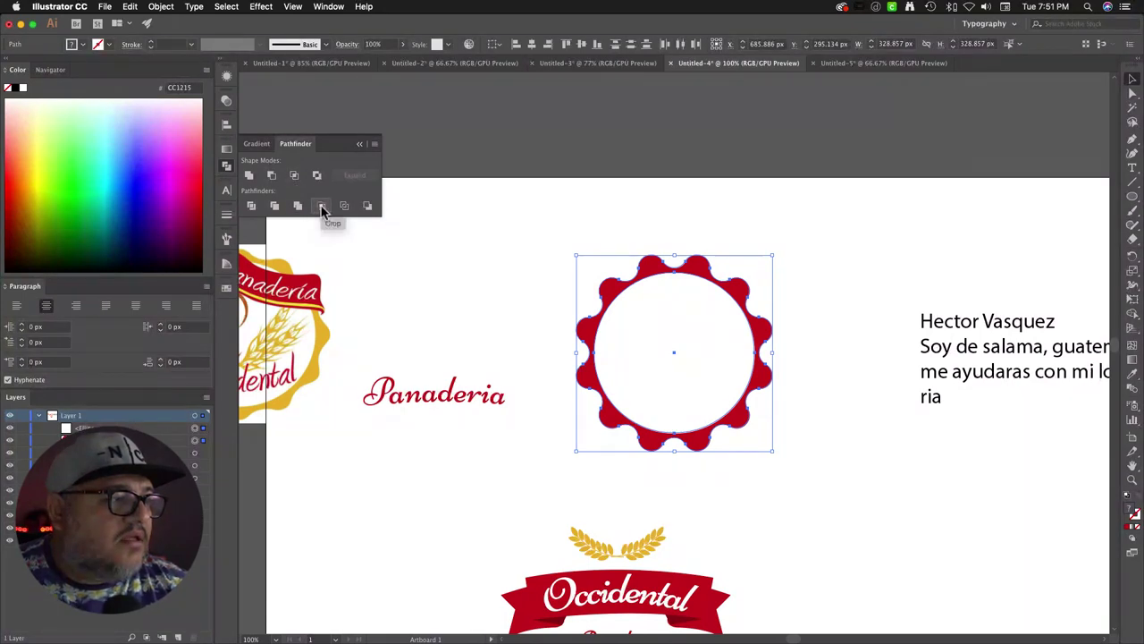
pyautogui.click(273, 178)
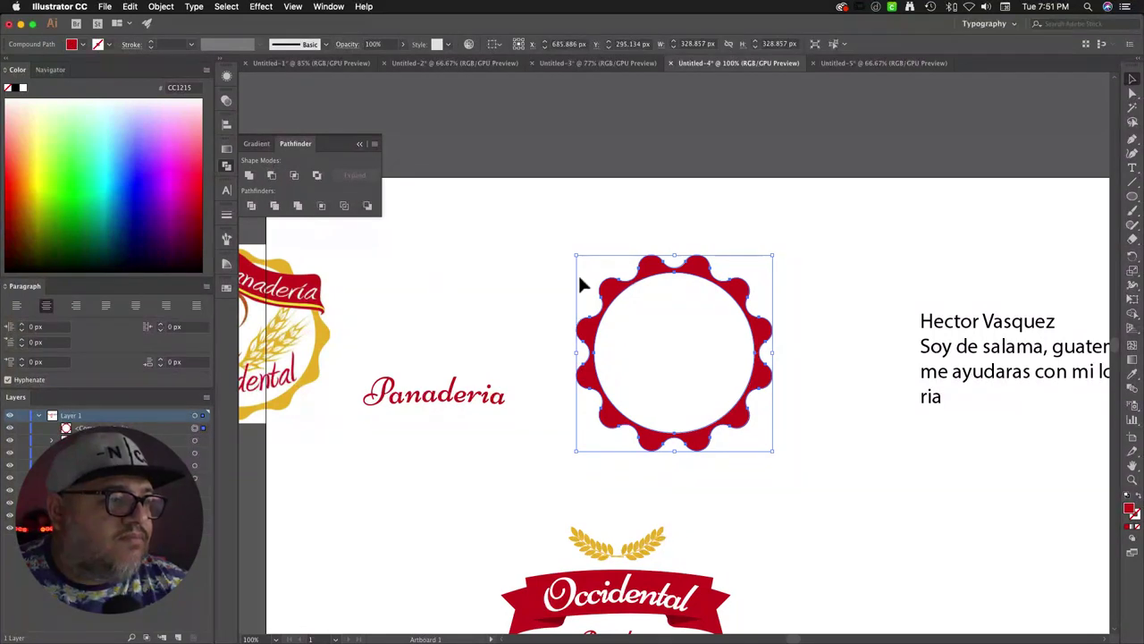
# Step: Recolor the scalloped ring with the gold sampled from the original bakery logo using the Eyedropper
pyautogui.click(610, 240)
pyautogui.click(655, 281)
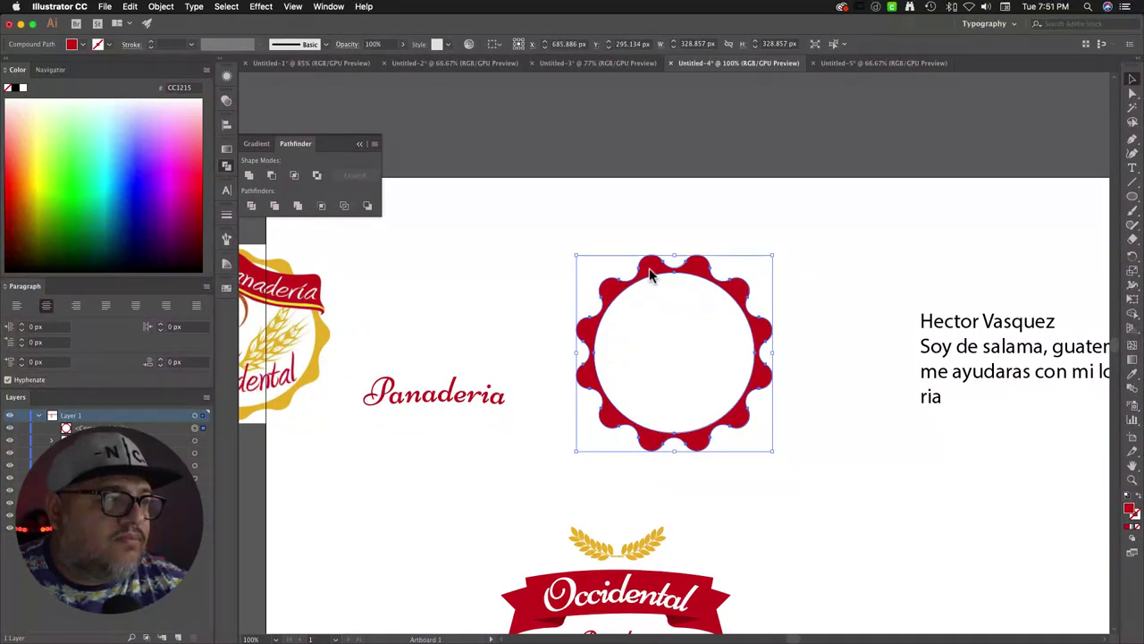
pyautogui.press('i')
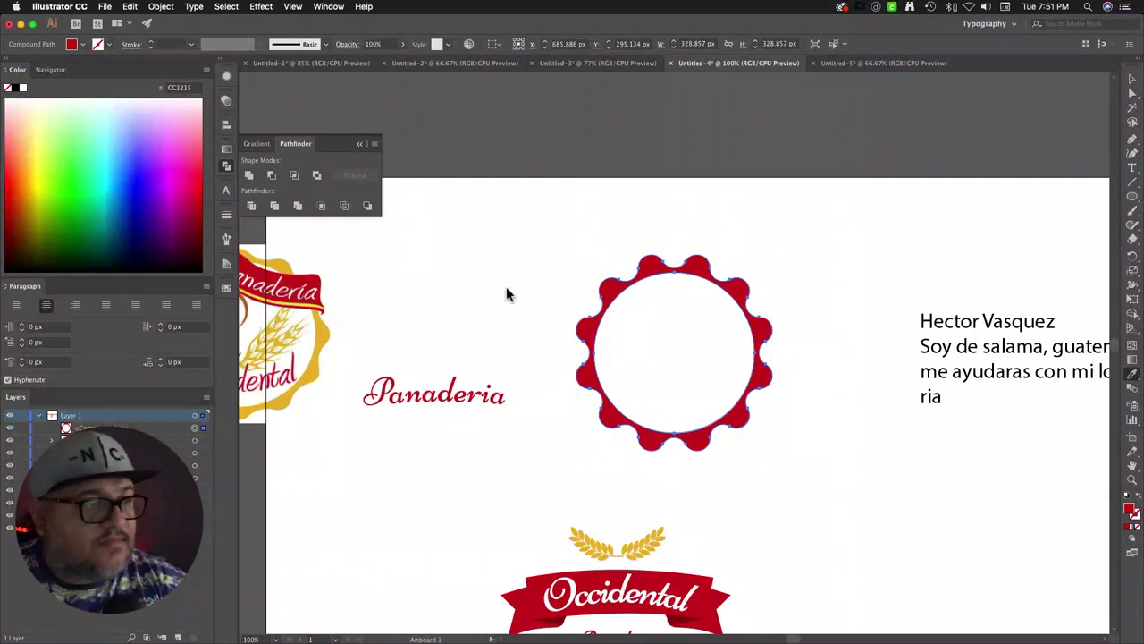
pyautogui.click(288, 268)
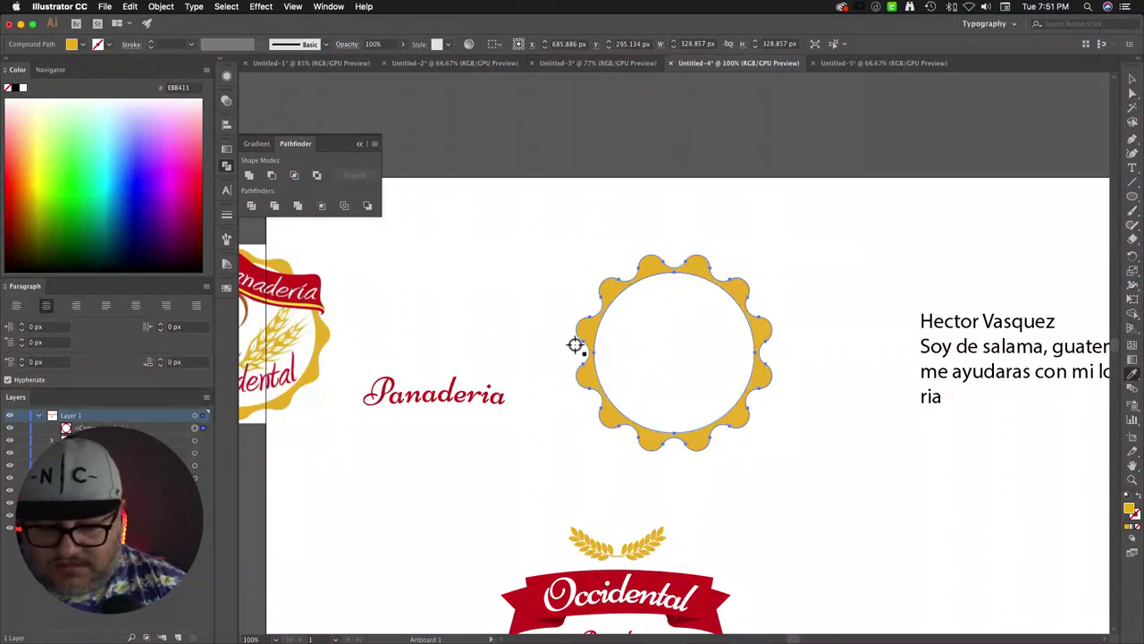
pyautogui.press('v')
pyautogui.click(781, 402)
# Step: Move the gold scalloped ring around the Occidental banner, laurel and lettering, and send it to the back
pyautogui.scroll(-3, 800, 435)
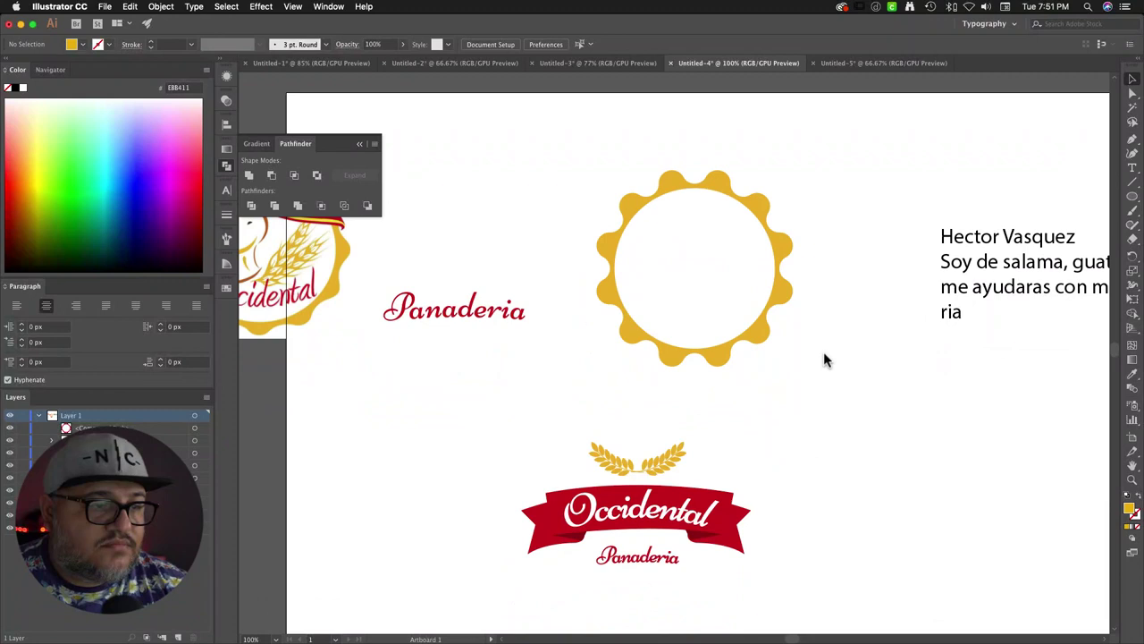
pyautogui.moveTo(793, 310); pyautogui.dragTo(733, 541)
pyautogui.rightClick(755, 459)
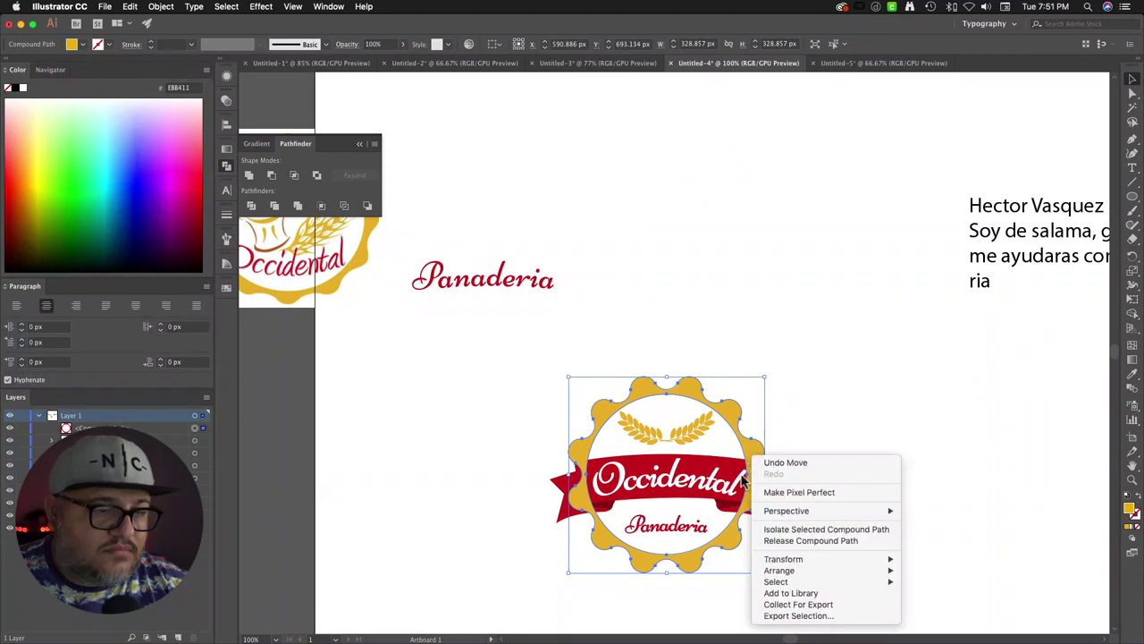
pyautogui.moveTo(774, 572)
pyautogui.click(939, 604)
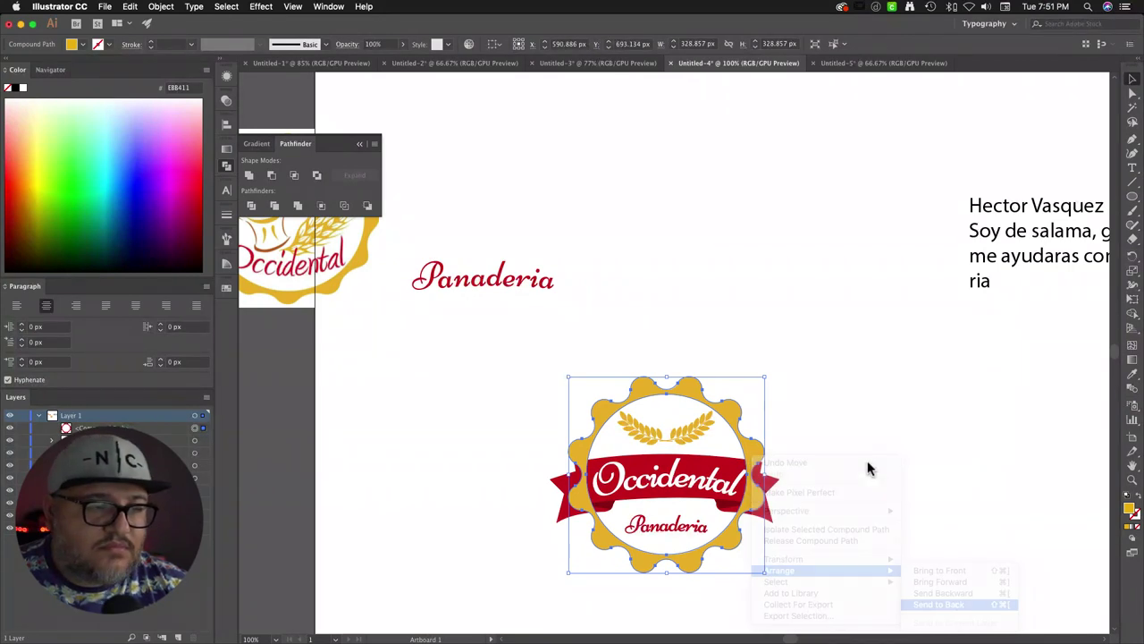
pyautogui.click(809, 443)
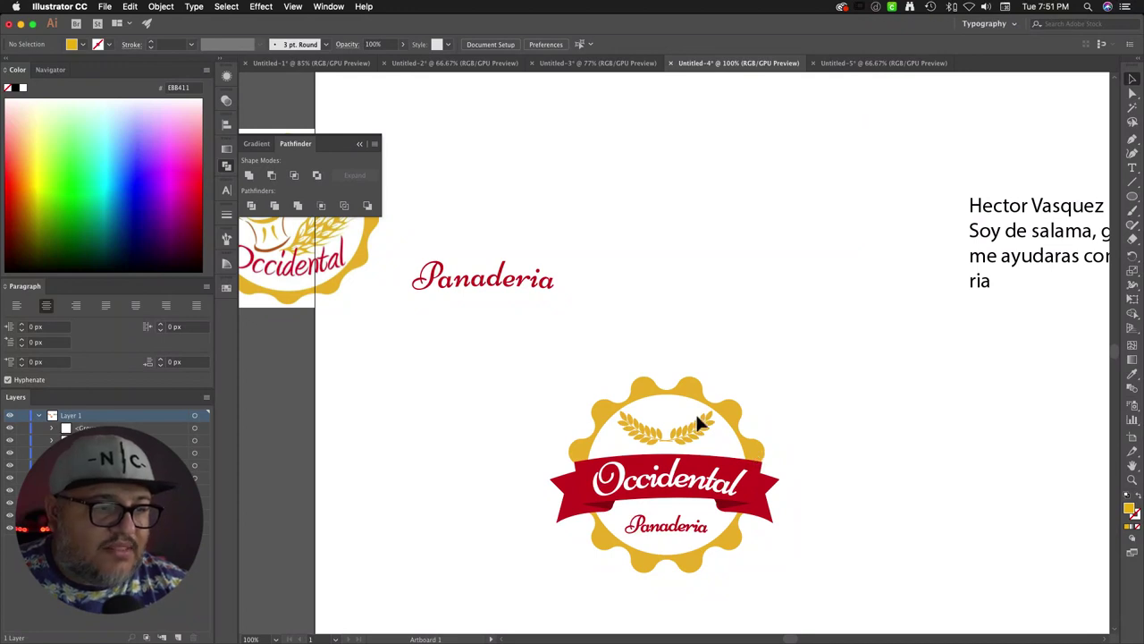
# Step: Scale both wheat branches down together to about 133 px wide, keeping them centred above the banner inside the gold ring
pyautogui.press('super+equal')
pyautogui.press('super+equal')
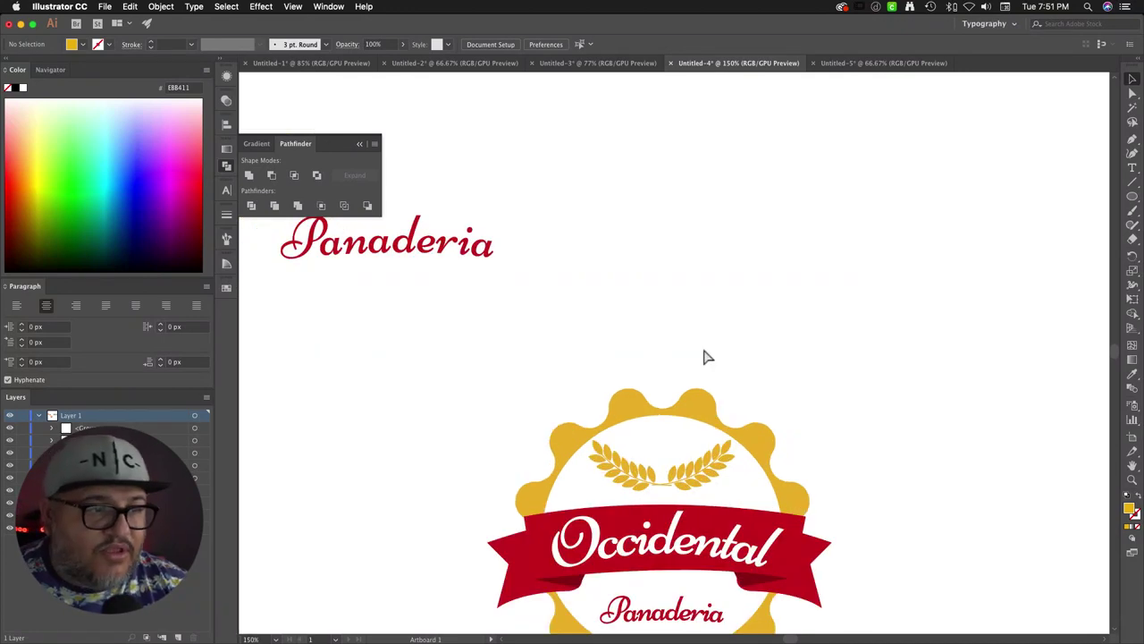
pyautogui.moveTo(706, 358); pyautogui.dragTo(685, 192)
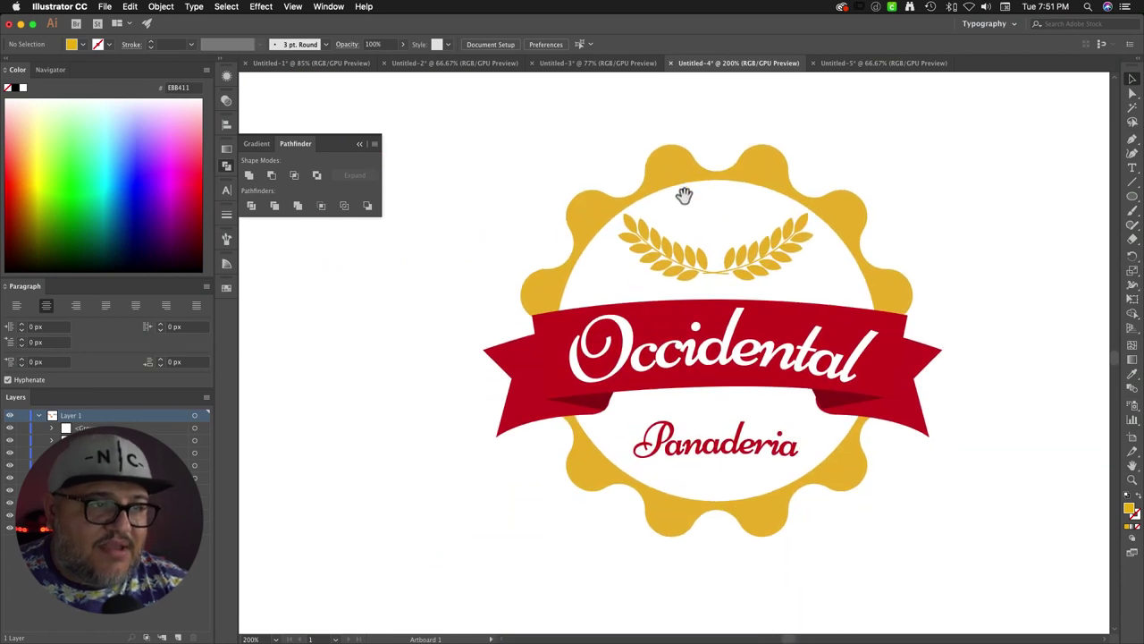
pyautogui.click(669, 267)
pyautogui.keyDown('shift'); pyautogui.click(800, 228); pyautogui.keyUp('shift')
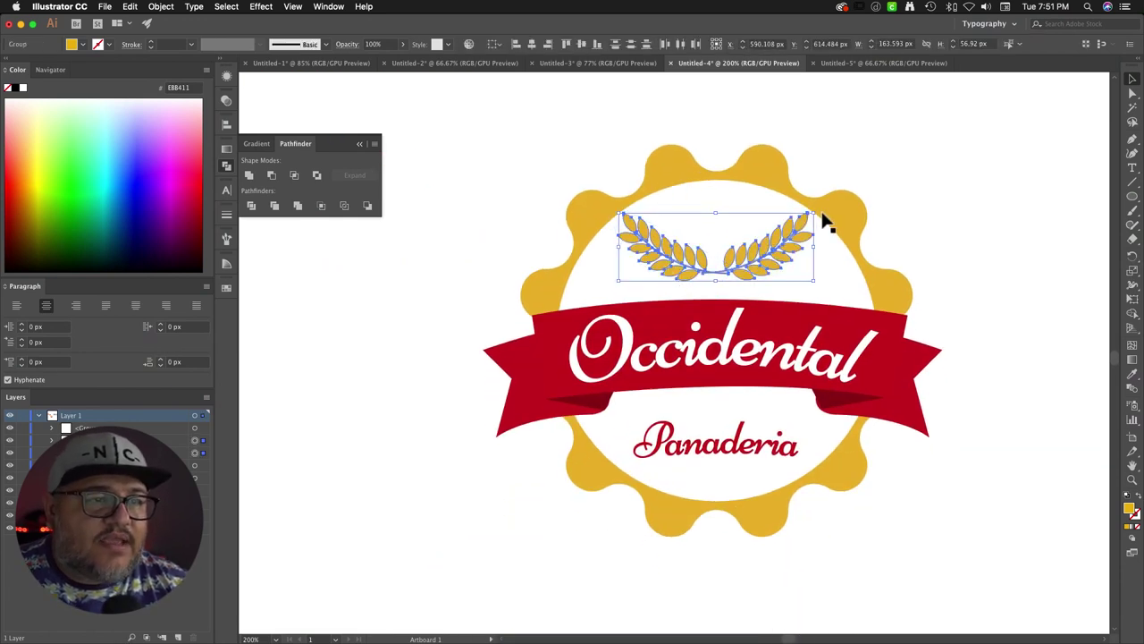
pyautogui.moveTo(813, 215); pyautogui.dragTo(793, 229)
pyautogui.moveTo(731, 252); pyautogui.dragTo(758, 257)
pyautogui.click(870, 184)
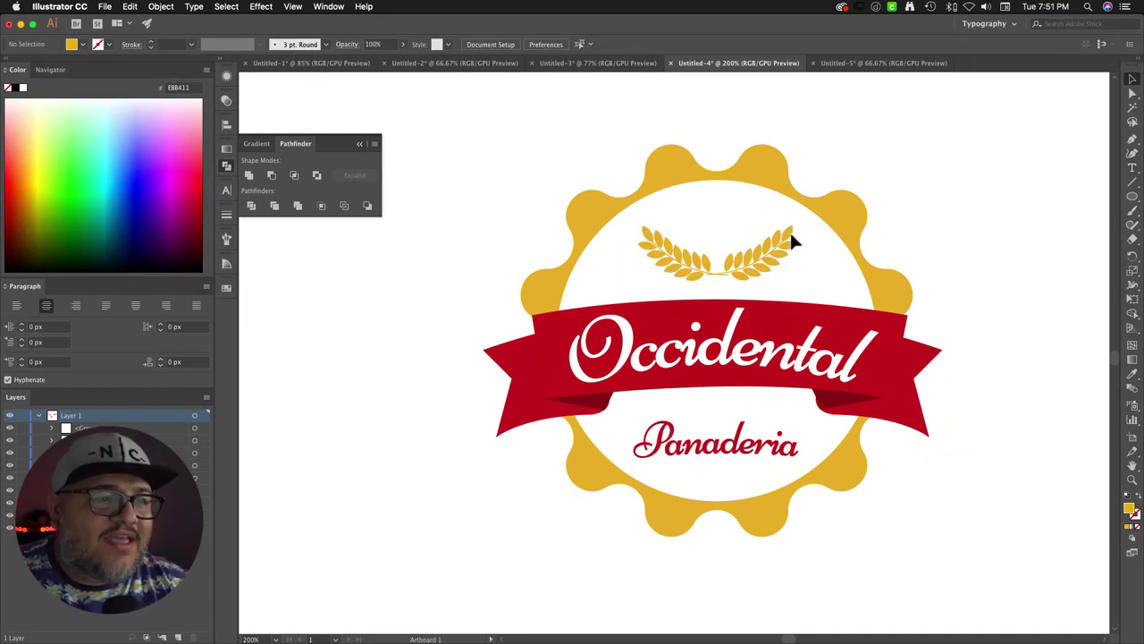
# Step: Try both wheat branches turned upside down above the banner, and rotate them back upright
pyautogui.click(785, 242)
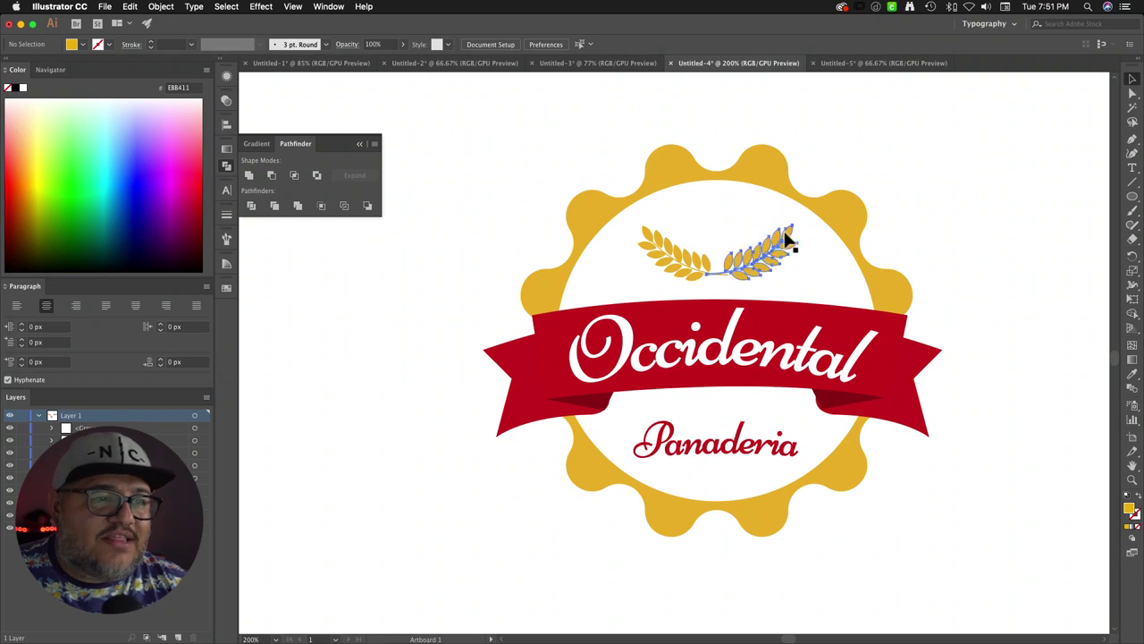
pyautogui.keyDown('shift'); pyautogui.click(672, 242); pyautogui.keyUp('shift')
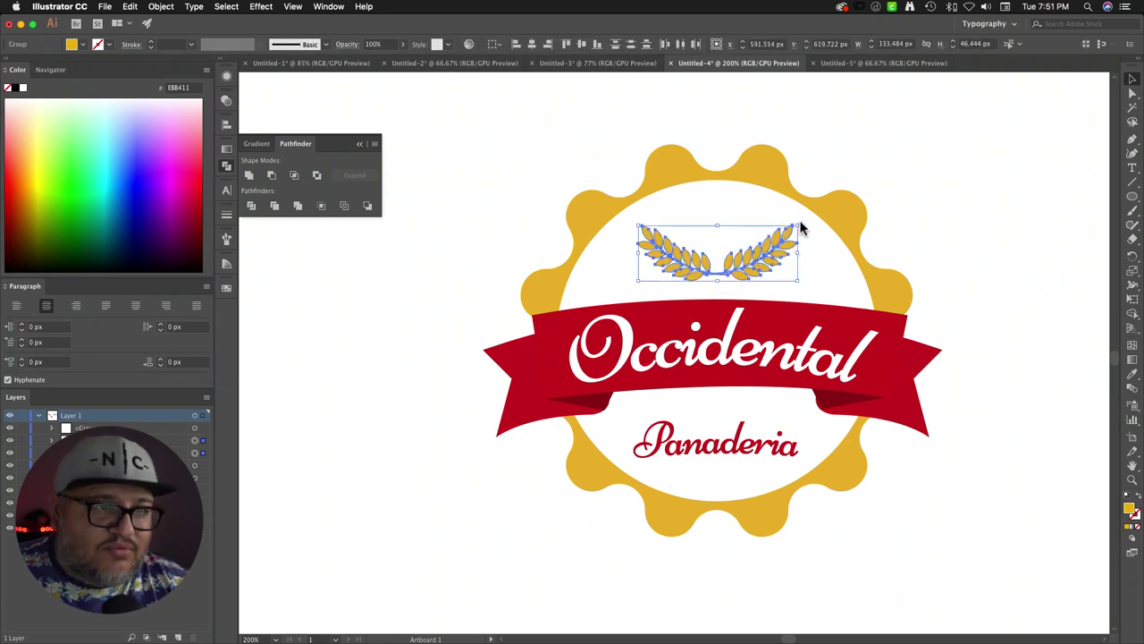
pyautogui.moveTo(800, 216); pyautogui.dragTo(586, 295)
pyautogui.click(850, 133)
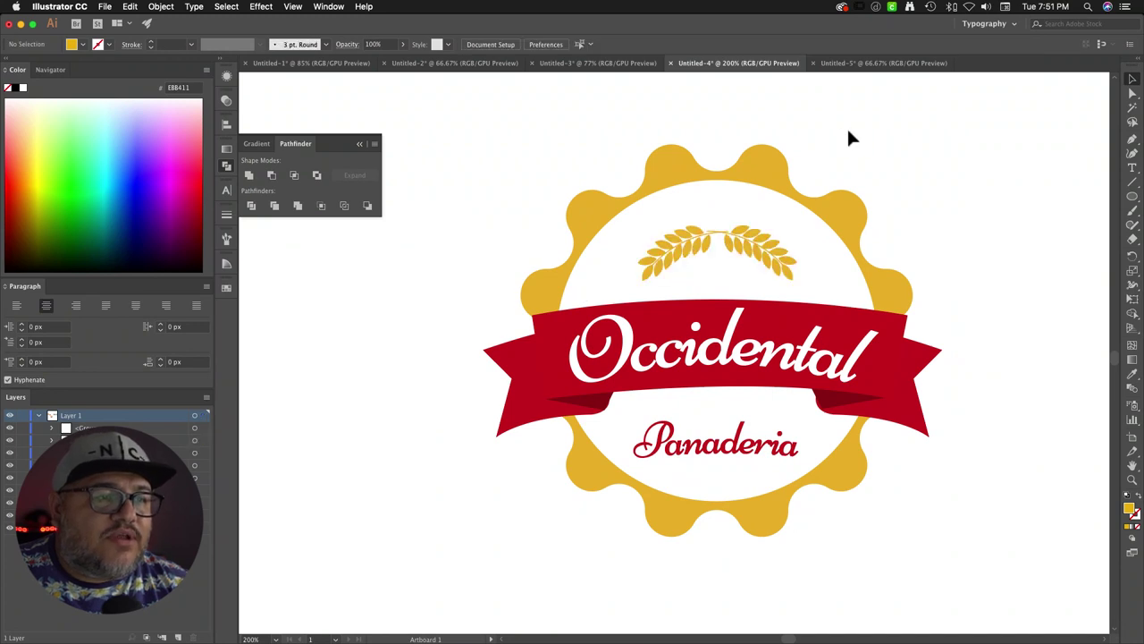
pyautogui.click(756, 244)
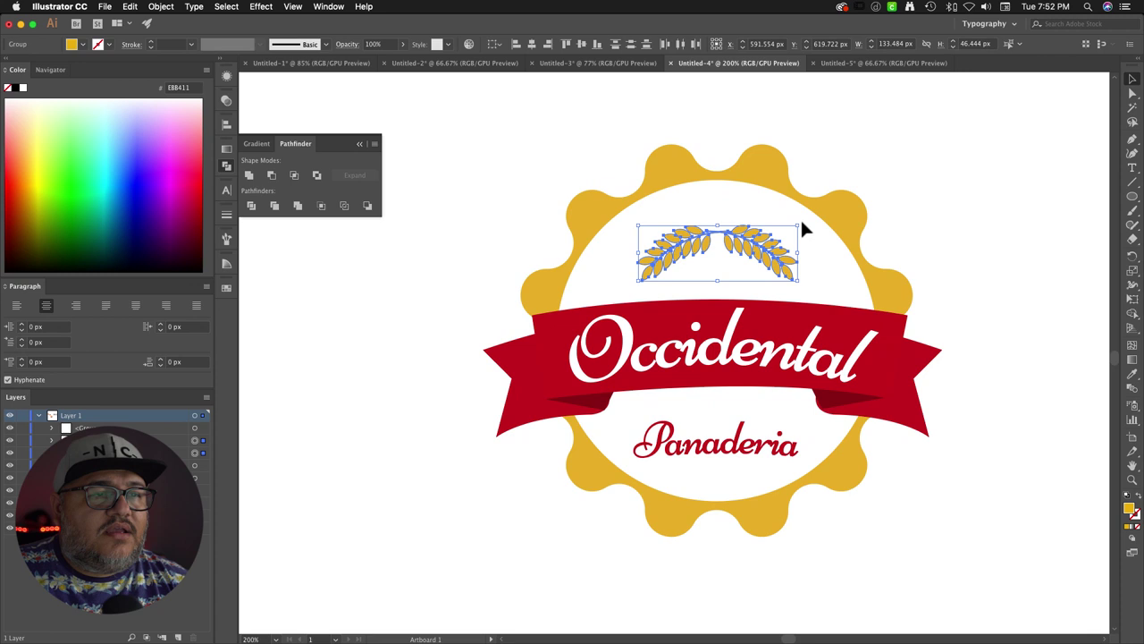
pyautogui.moveTo(801, 229); pyautogui.dragTo(665, 278)
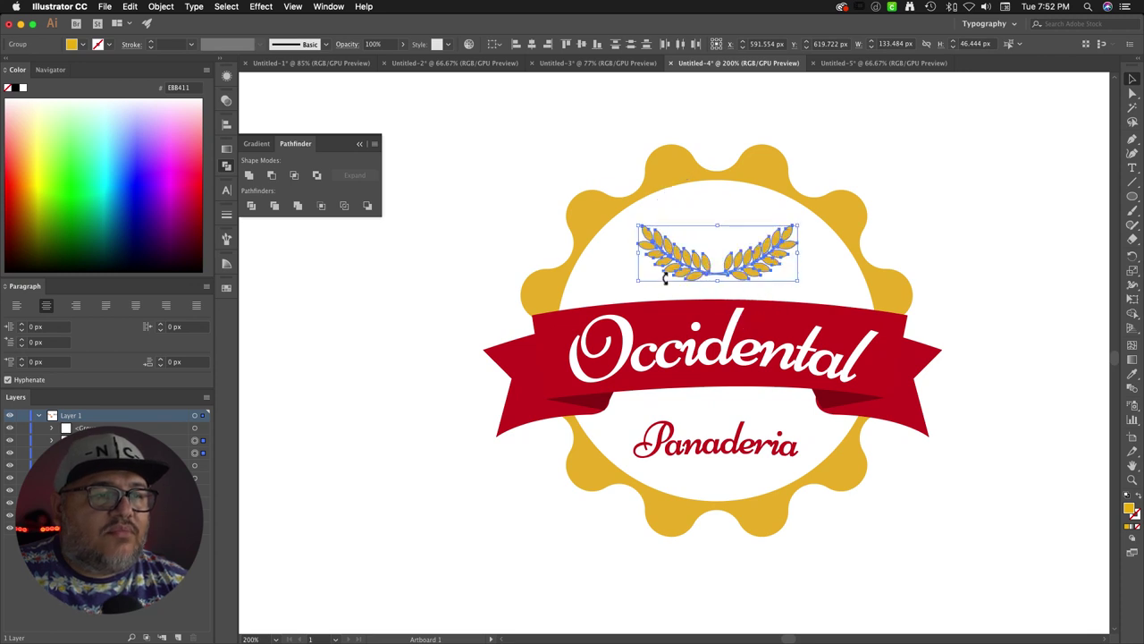
pyautogui.click(852, 192)
# Step: Rotate each wheat branch to a steeper angle so they form a narrower V with crossing stems above the banner
pyautogui.click(774, 250)
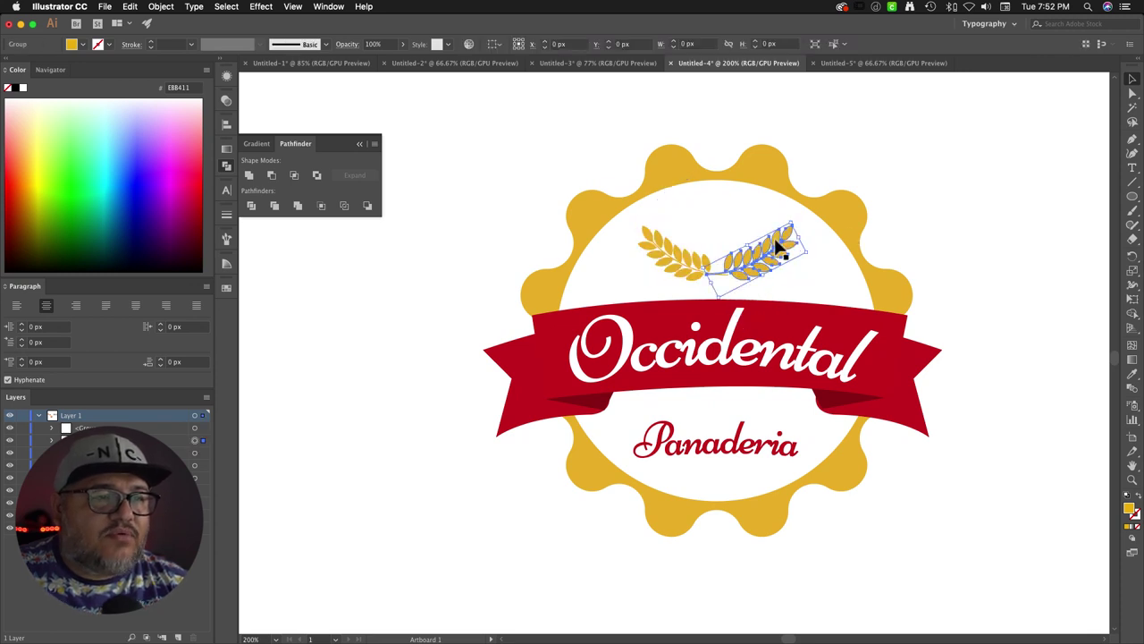
pyautogui.moveTo(796, 221); pyautogui.dragTo(779, 205)
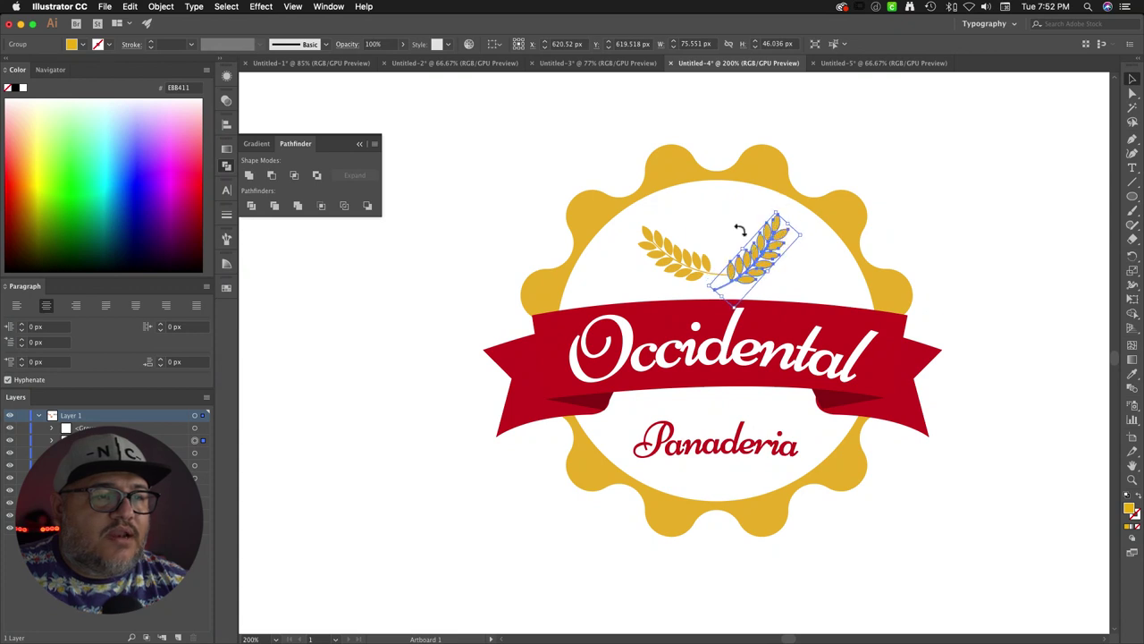
pyautogui.click(657, 223)
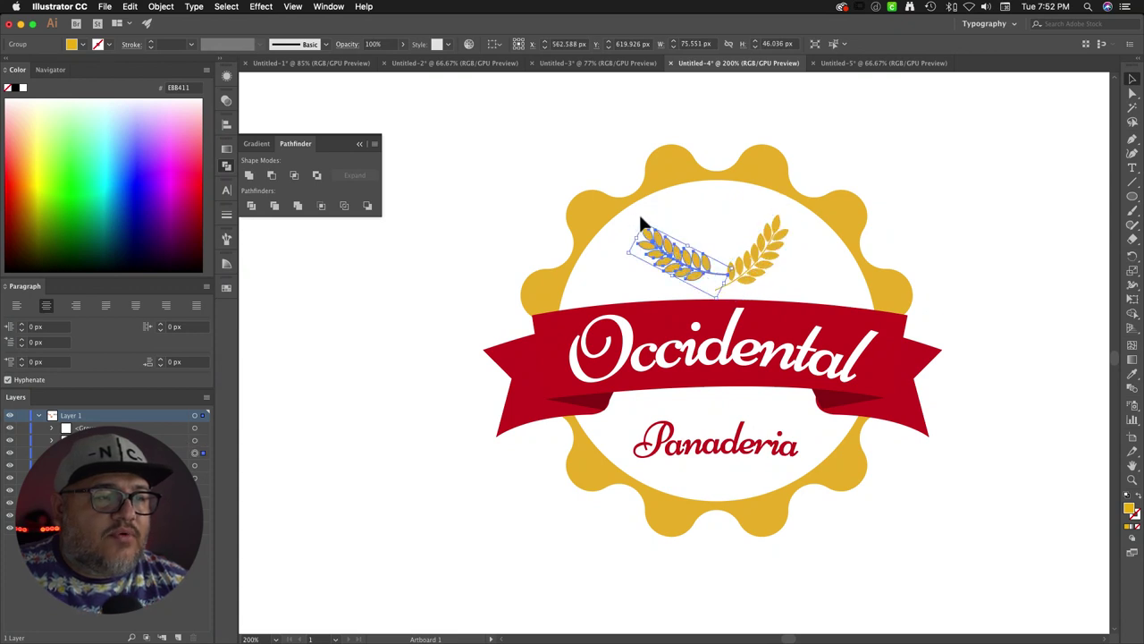
pyautogui.moveTo(642, 224); pyautogui.dragTo(744, 256)
pyautogui.keyDown('shift'); pyautogui.click(756, 237); pyautogui.keyUp('shift')
pyautogui.click(821, 114)
pyautogui.keyDown('shift'); pyautogui.click(728, 255); pyautogui.keyUp('shift')
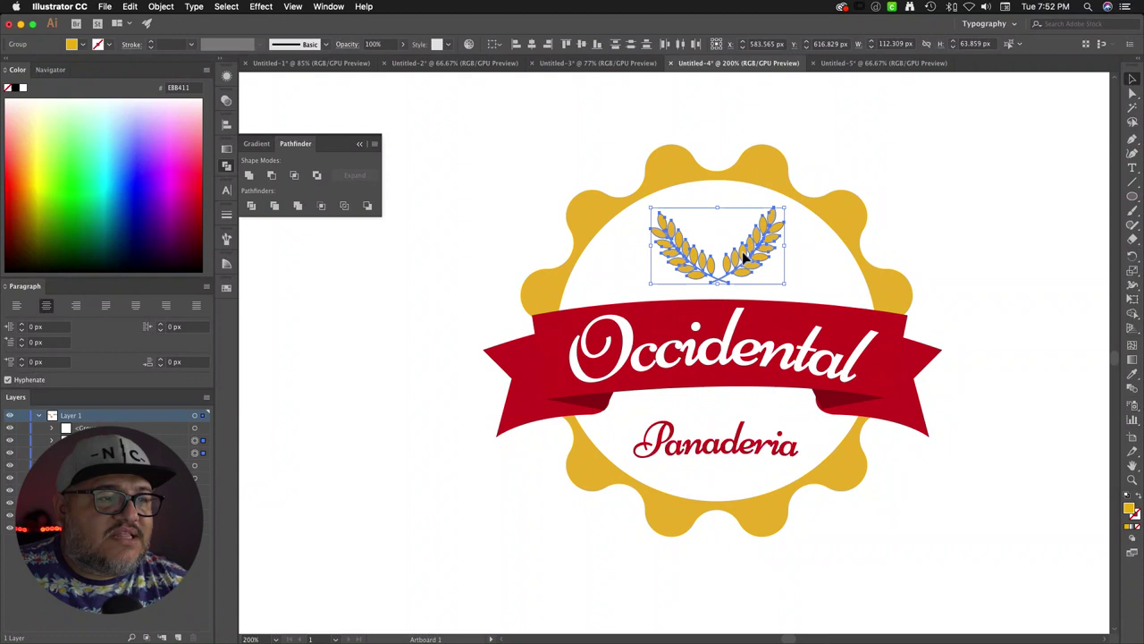
pyautogui.click(831, 118)
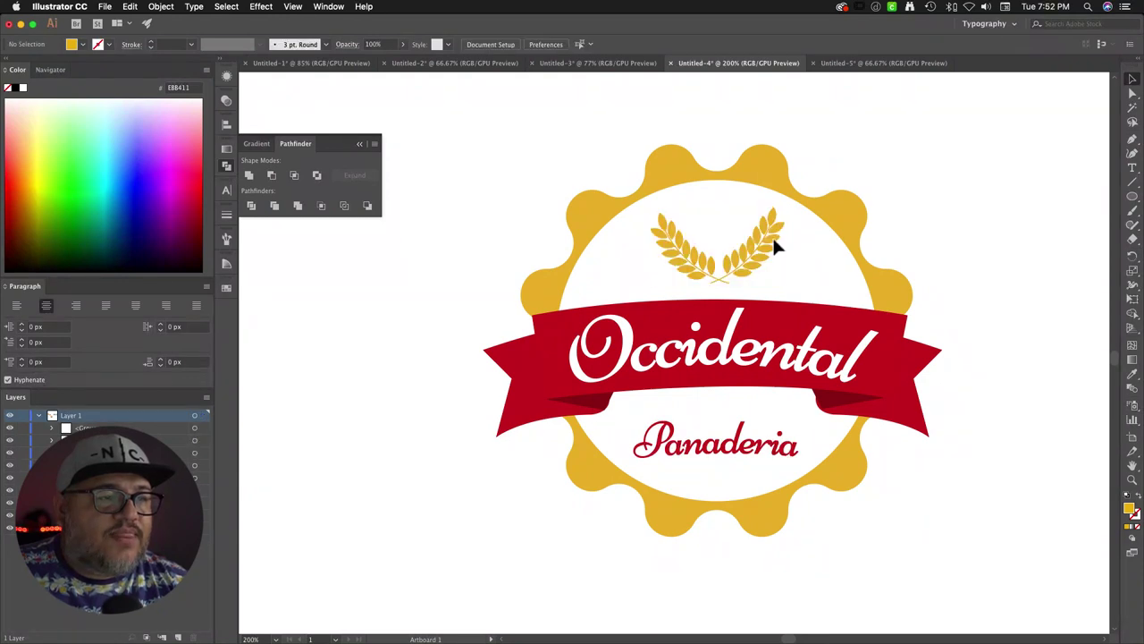
# Step: Align the tops of the two wheat branches and nudge them into a symmetrical laurel about 111 px wide, centred above the banner
pyautogui.click(682, 236)
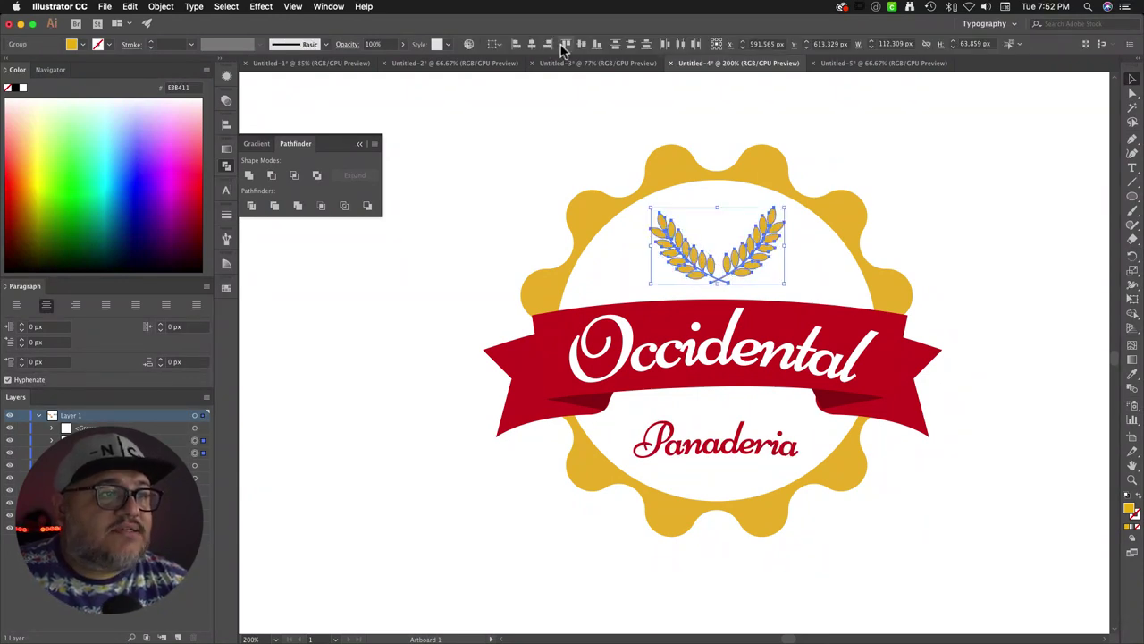
pyautogui.click(562, 46)
pyautogui.click(722, 107)
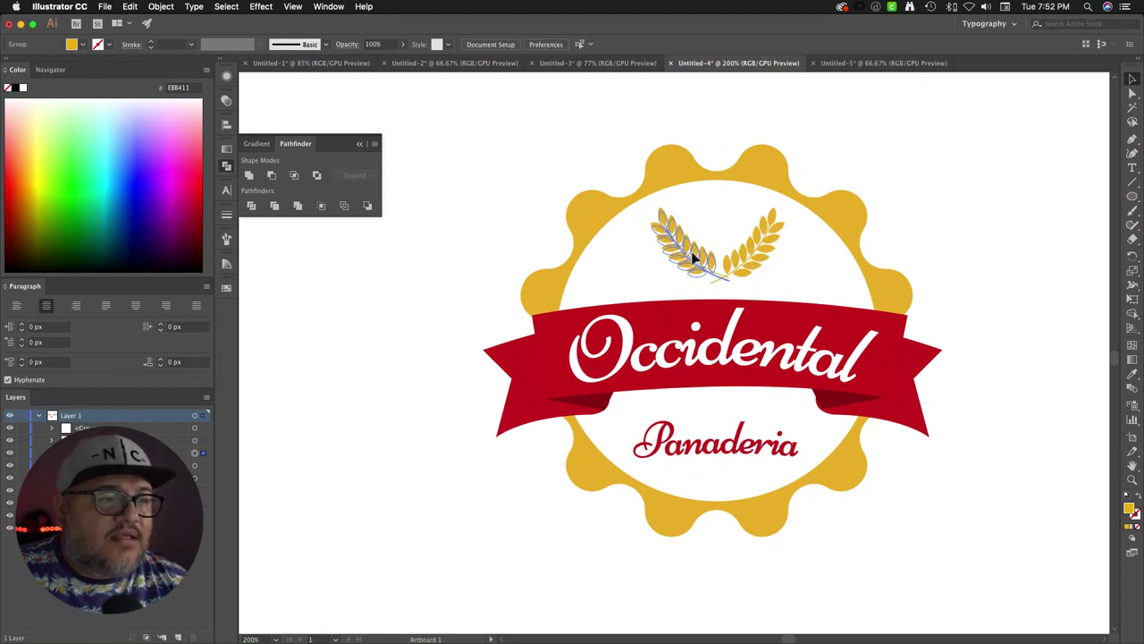
pyautogui.click(702, 258)
pyautogui.keyDown('shift'); pyautogui.click(740, 258); pyautogui.keyUp('shift')
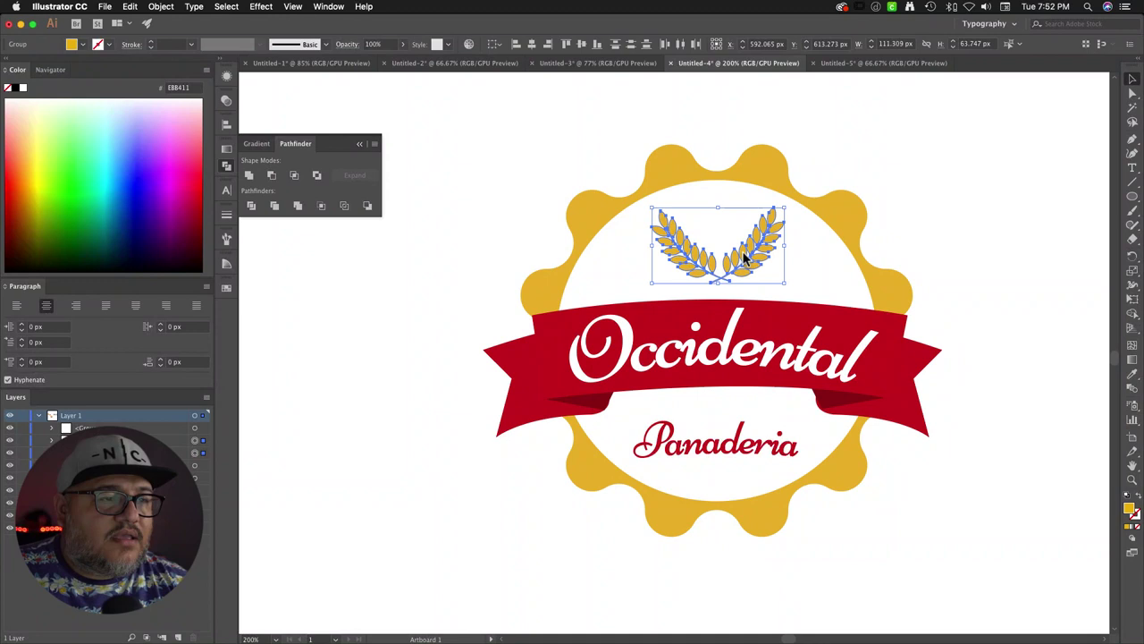
pyautogui.click(824, 148)
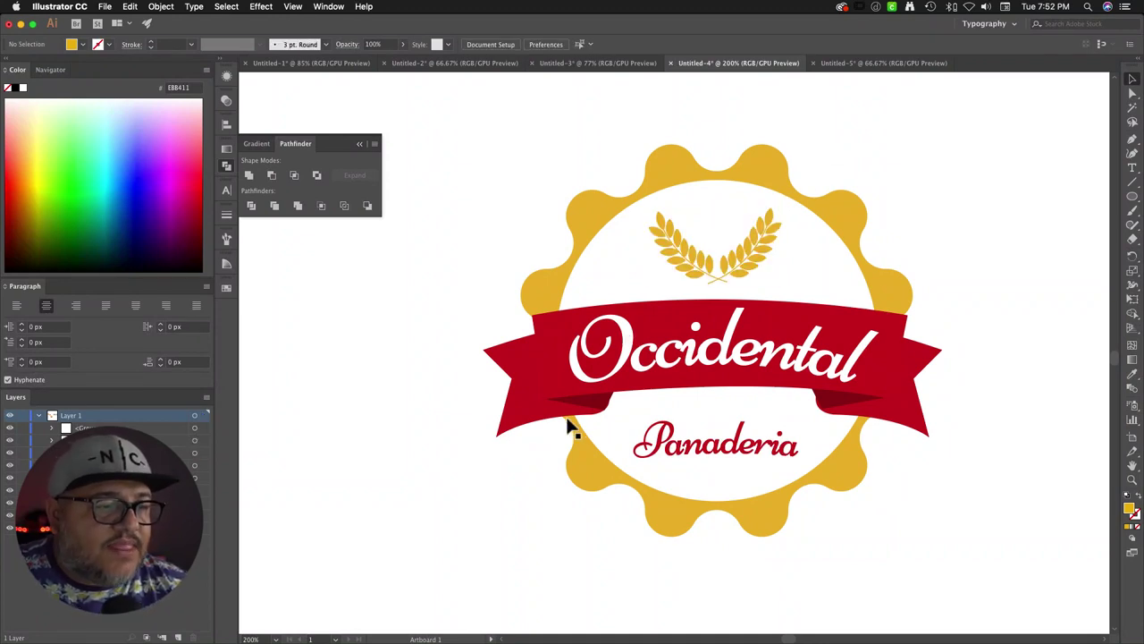
# Step: Put the Pathfinder panel away and examine the new Occidental badge at several zoom levels to judge its legibility
pyautogui.click(706, 454)
pyautogui.click(972, 184)
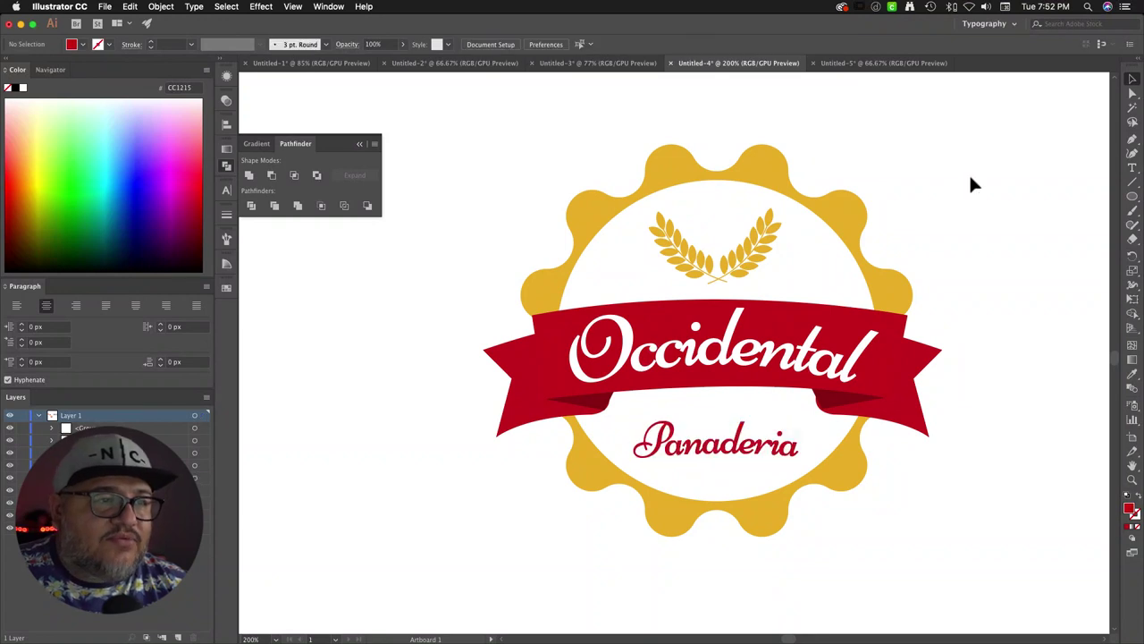
pyautogui.click(360, 144)
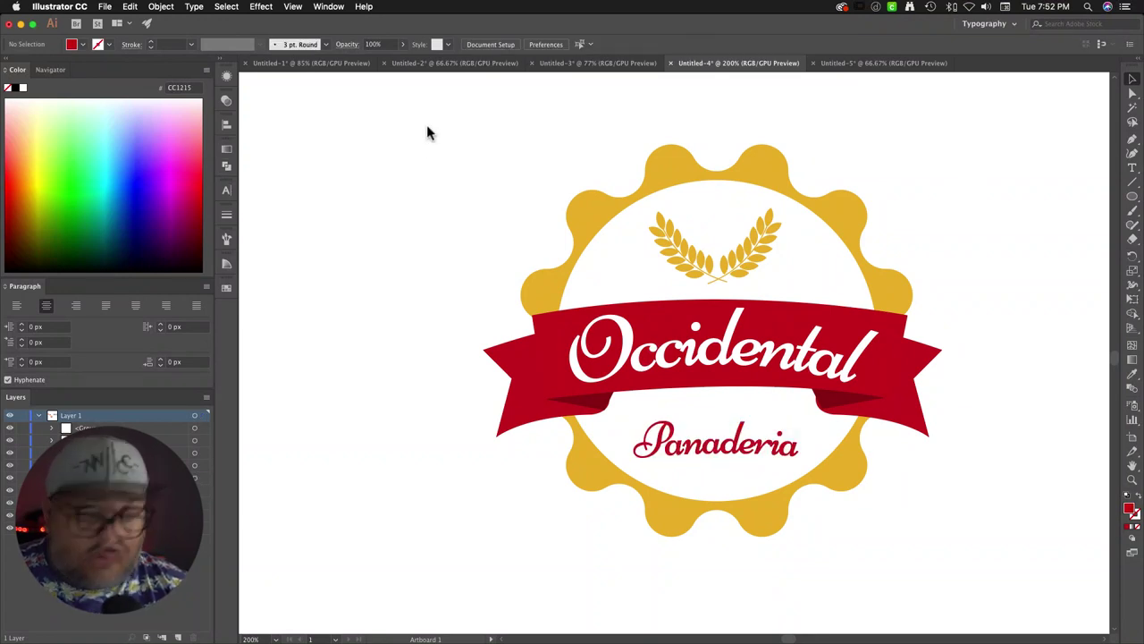
pyautogui.press('super+minus')
pyautogui.press('super+minus')
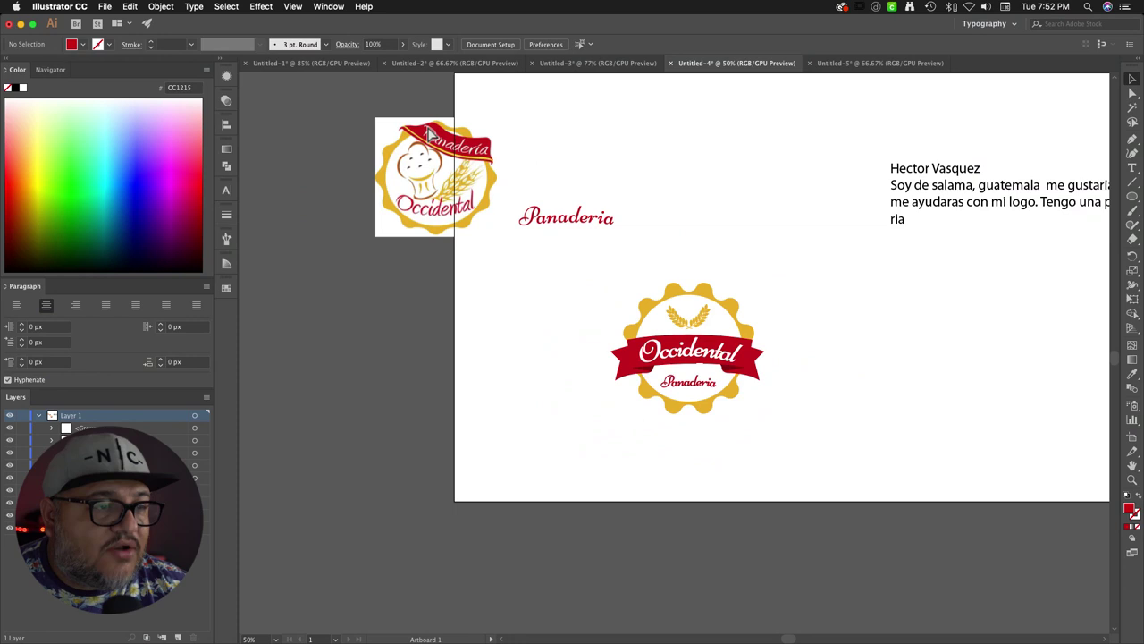
pyautogui.press('super+equal')
pyautogui.press('super+minus')
pyautogui.press('super+equal')
pyautogui.press('super+minus')
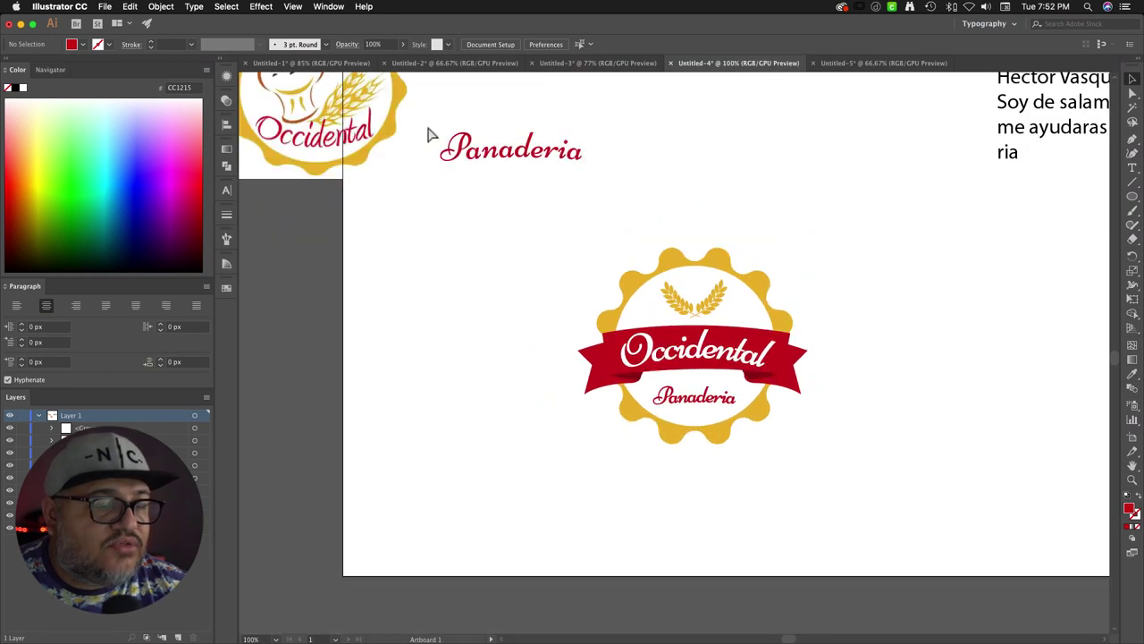
pyautogui.press('super+equal')
pyautogui.press('super+equal')
pyautogui.press('super+minus')
pyautogui.press('super+equal')
pyautogui.press('super+minus')
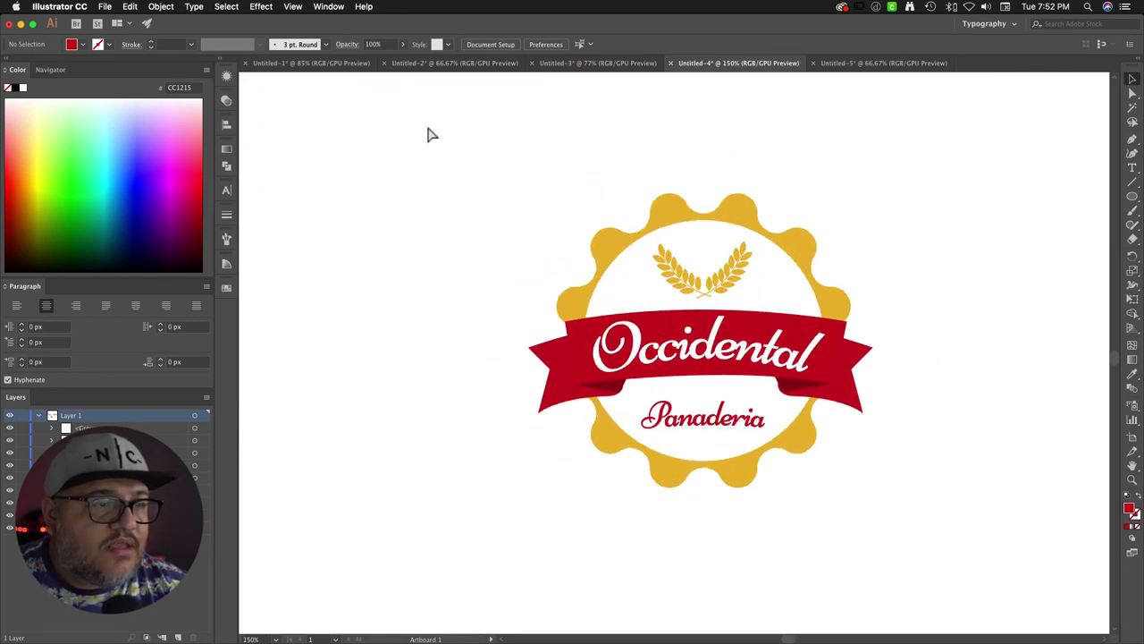
pyautogui.press('super+equal')
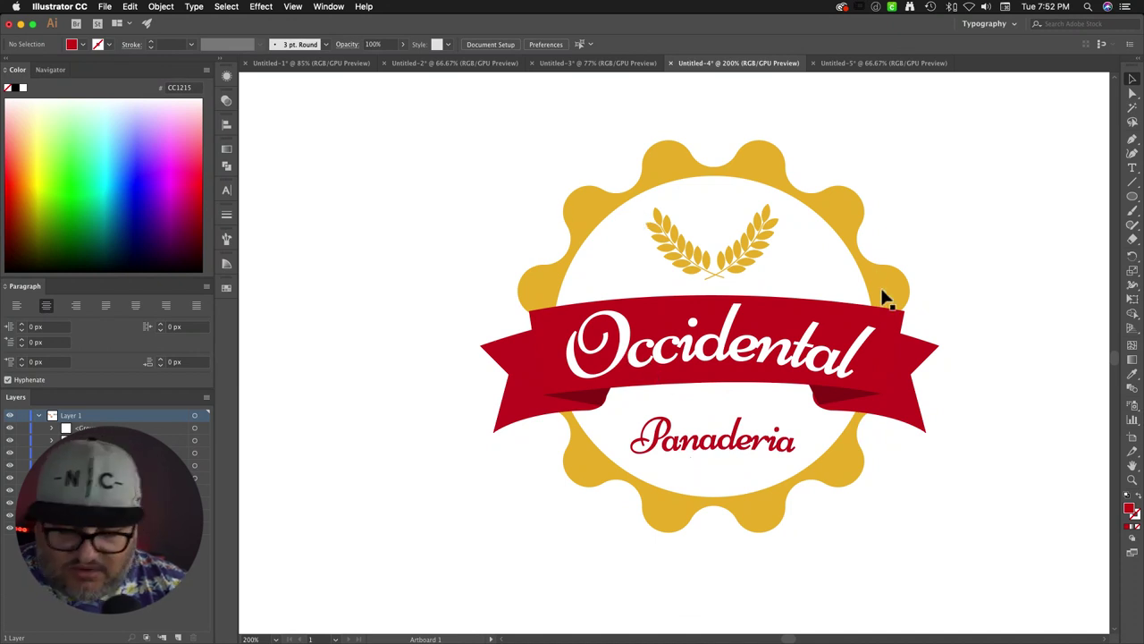
# Step: Move the original bakery logo beside the new badge and enlarge it to roughly the same size for comparison
pyautogui.press('super+minus')
pyautogui.press('super+minus')
pyautogui.press('super+minus')
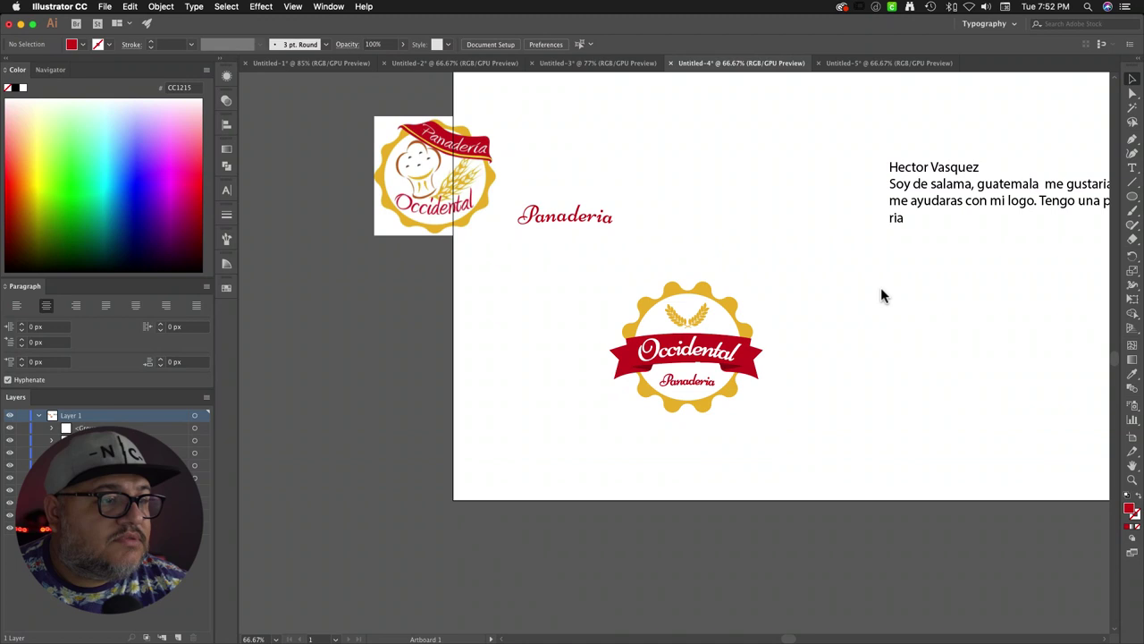
pyautogui.moveTo(459, 150)
pyautogui.mouseDown()
pyautogui.moveTo(487, 255)
pyautogui.moveTo(553, 315)
pyautogui.mouseUp()
pyautogui.click(722, 227)
pyautogui.click(577, 328)
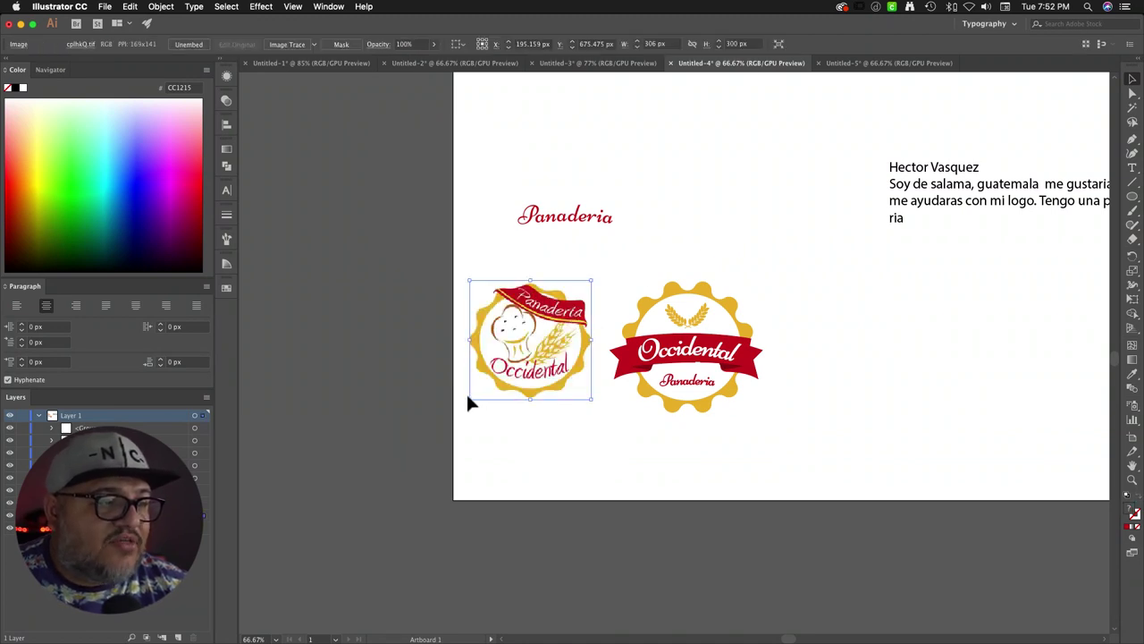
pyautogui.moveTo(468, 401); pyautogui.dragTo(455, 408)
pyautogui.click(652, 257)
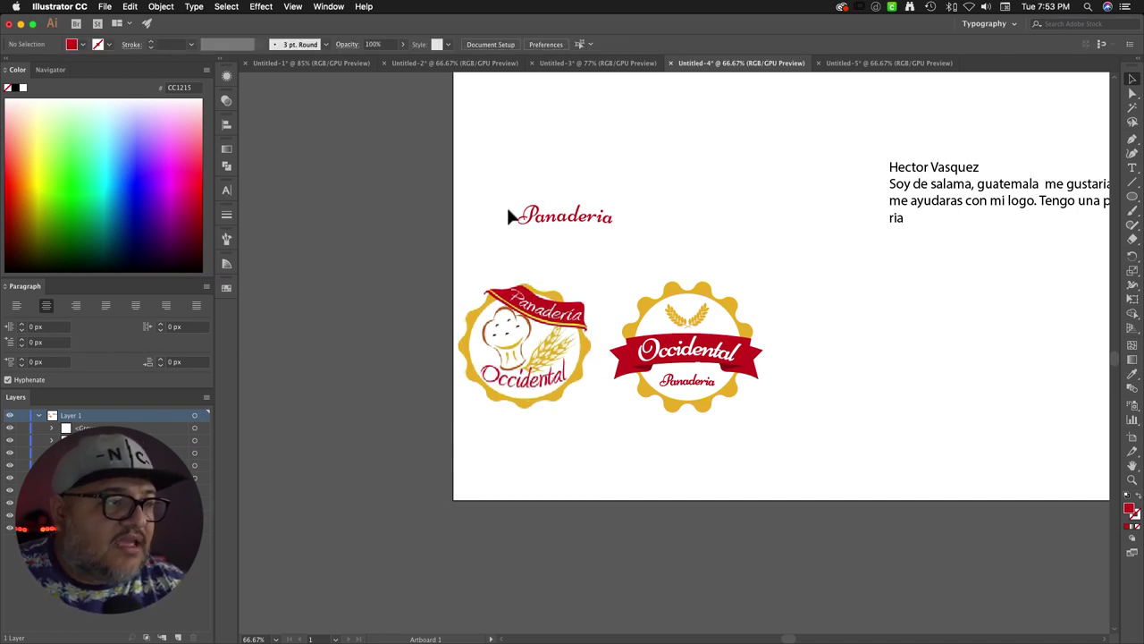
# Step: Delete the spare Panaderia lettering left above the two logos
pyautogui.moveTo(508, 216); pyautogui.dragTo(638, 235)
pyautogui.press('Delete')
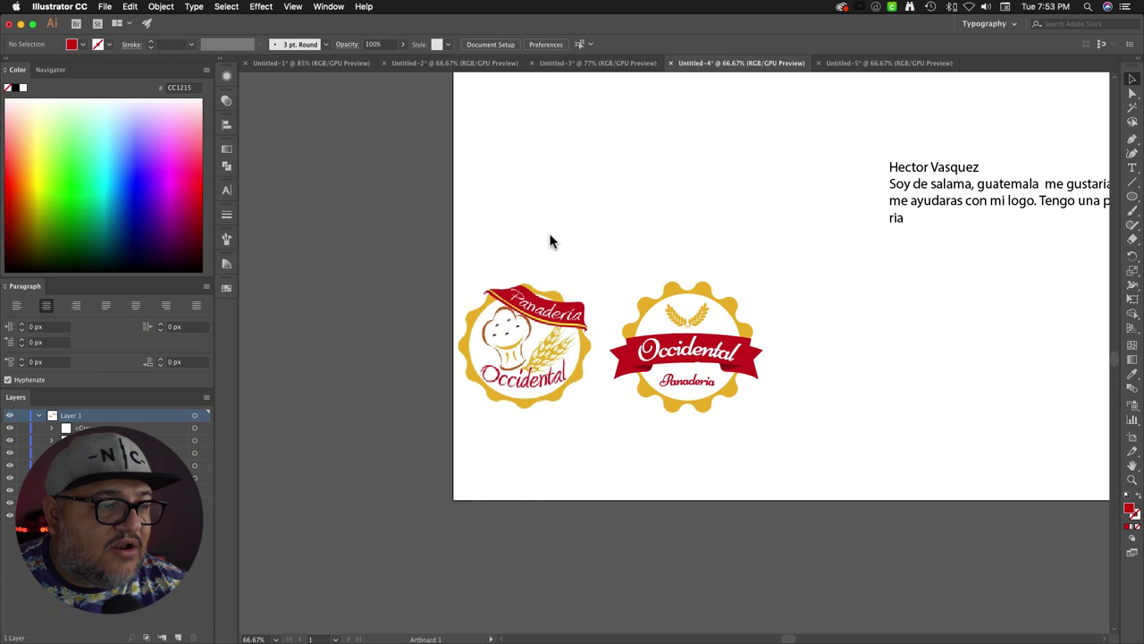
pyautogui.moveTo(461, 255); pyautogui.dragTo(808, 389)
pyautogui.click(808, 390)
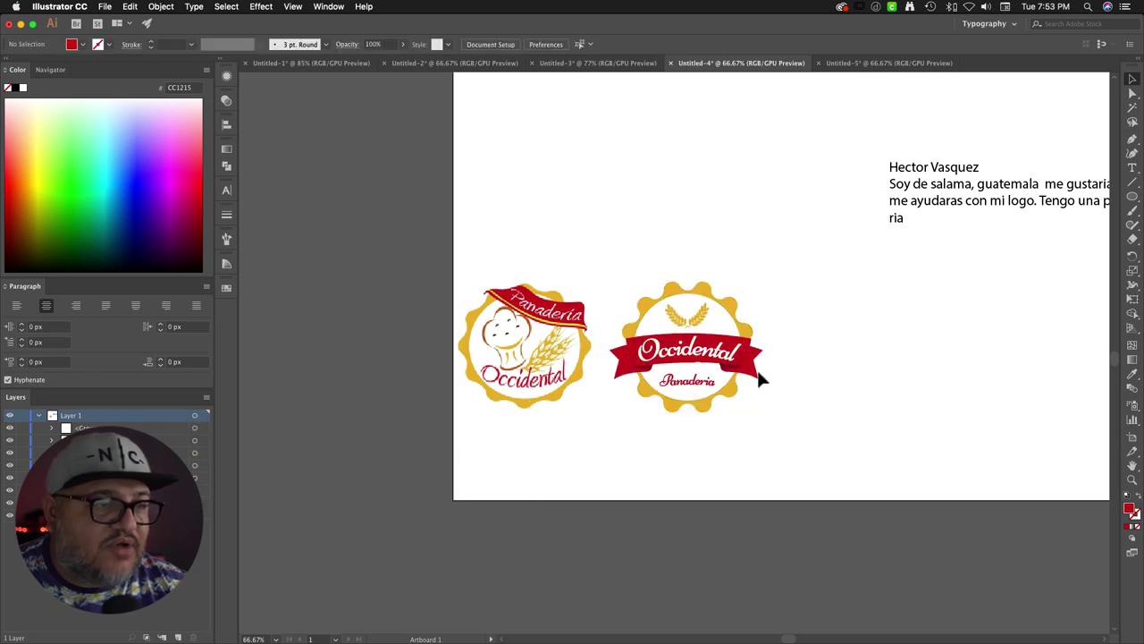
pyautogui.moveTo(635, 281); pyautogui.dragTo(830, 416)
pyautogui.click(830, 417)
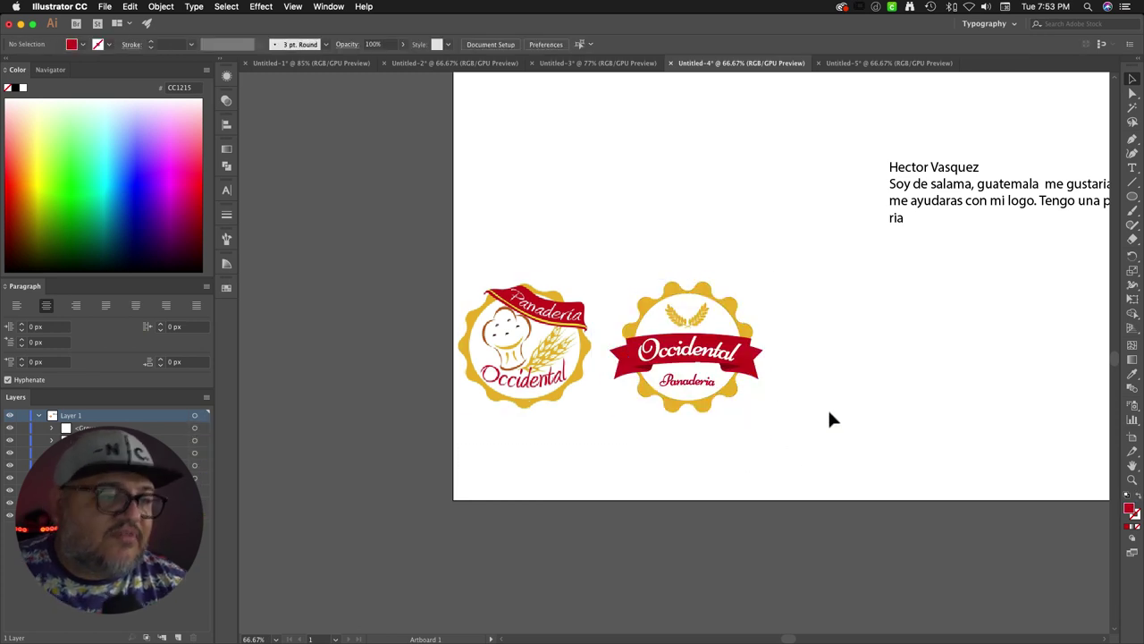
pyautogui.click(556, 314)
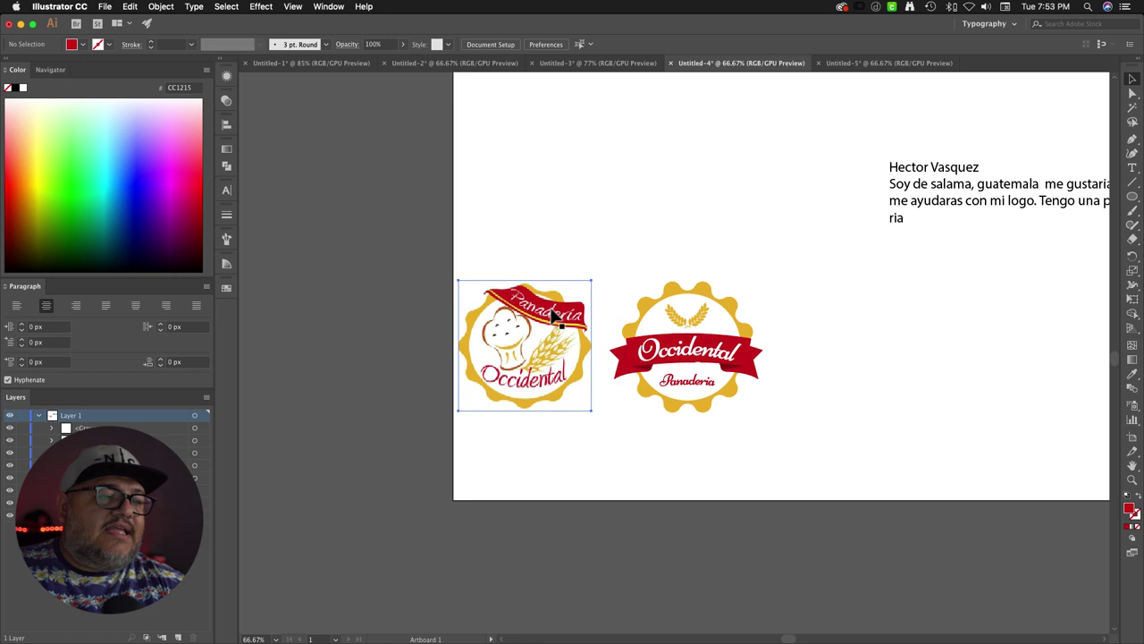
pyautogui.click(741, 263)
# Step: Move the original logo and the new badge together to the upper part of the artboard, beside the client's message
pyautogui.moveTo(457, 247); pyautogui.dragTo(746, 420)
pyautogui.moveTo(740, 370); pyautogui.dragTo(806, 230)
pyautogui.click(903, 366)
pyautogui.moveTo(902, 366); pyautogui.dragTo(818, 393)
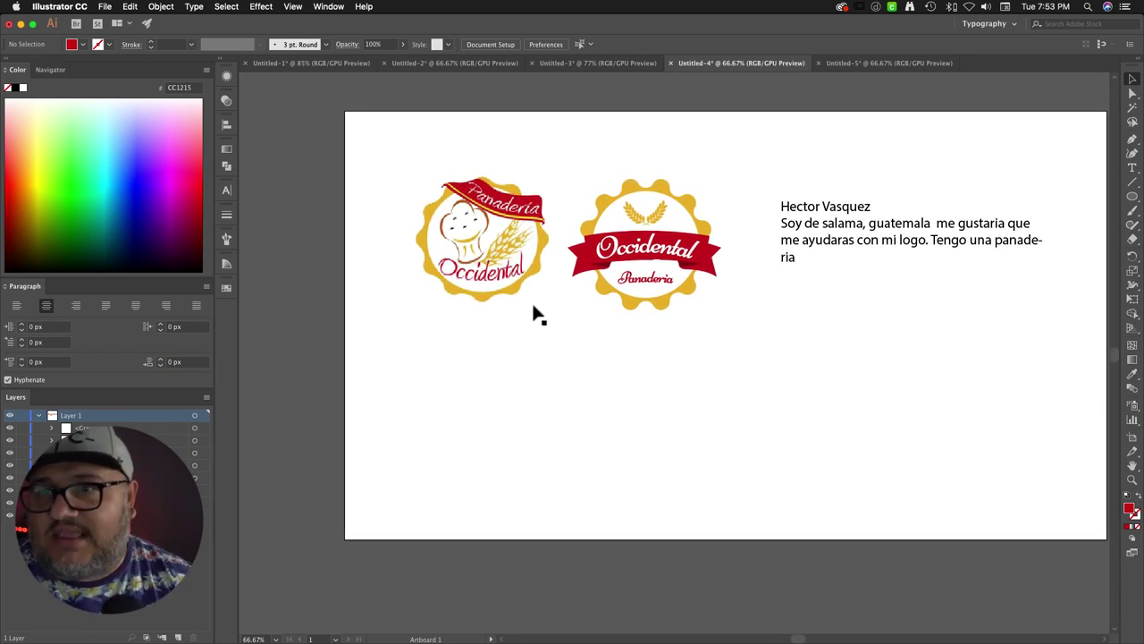
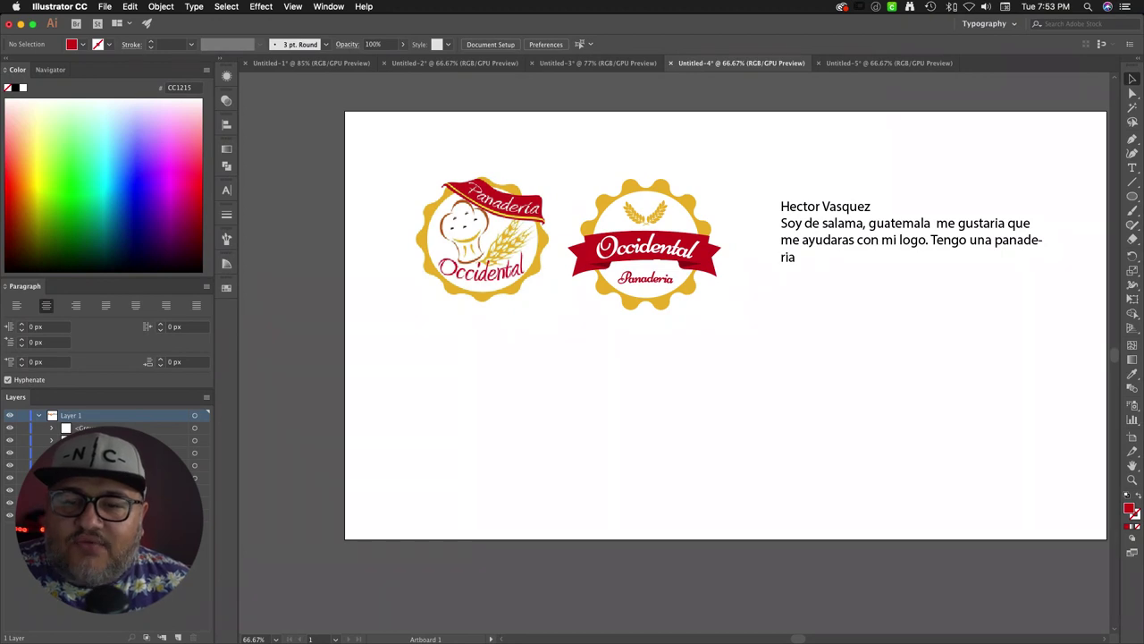
# Step: Switch to the Untitled-2 document to view the Papi Food logo and its message, with nothing selected
pyautogui.click(587, 65)
pyautogui.click(472, 64)
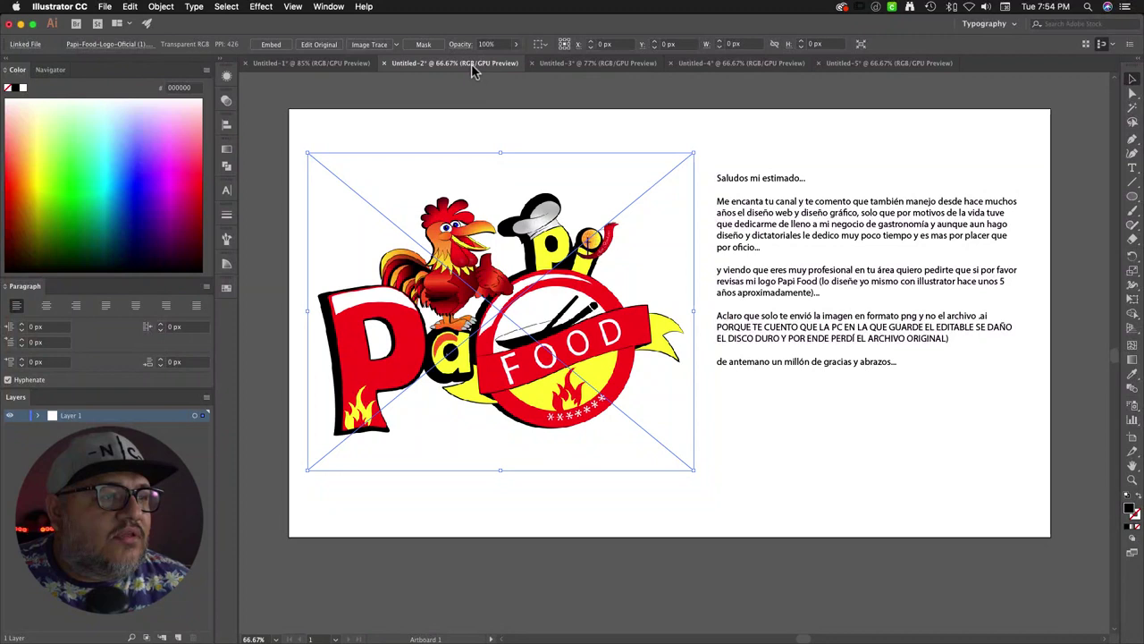
pyautogui.click(507, 113)
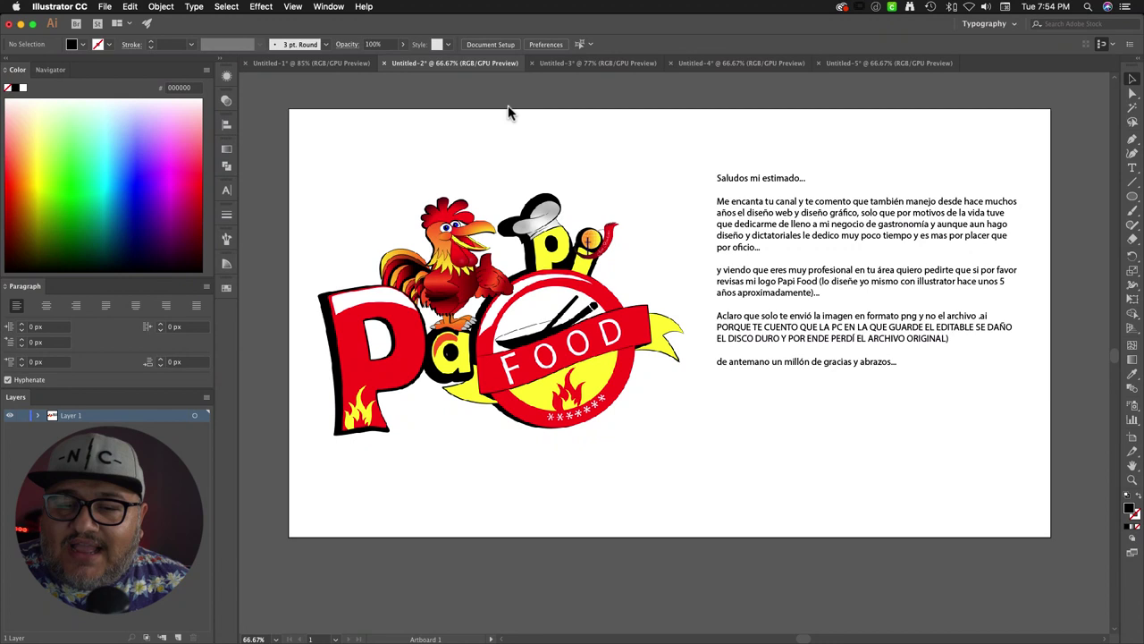
# Step: Return to the Untitled-4 document and scale the new badge down to about 138 px wide as a small-size test
pyautogui.click(737, 64)
pyautogui.moveTo(585, 169); pyautogui.dragTo(706, 313)
pyautogui.moveTo(722, 179); pyautogui.dragTo(675, 319)
pyautogui.click(640, 293)
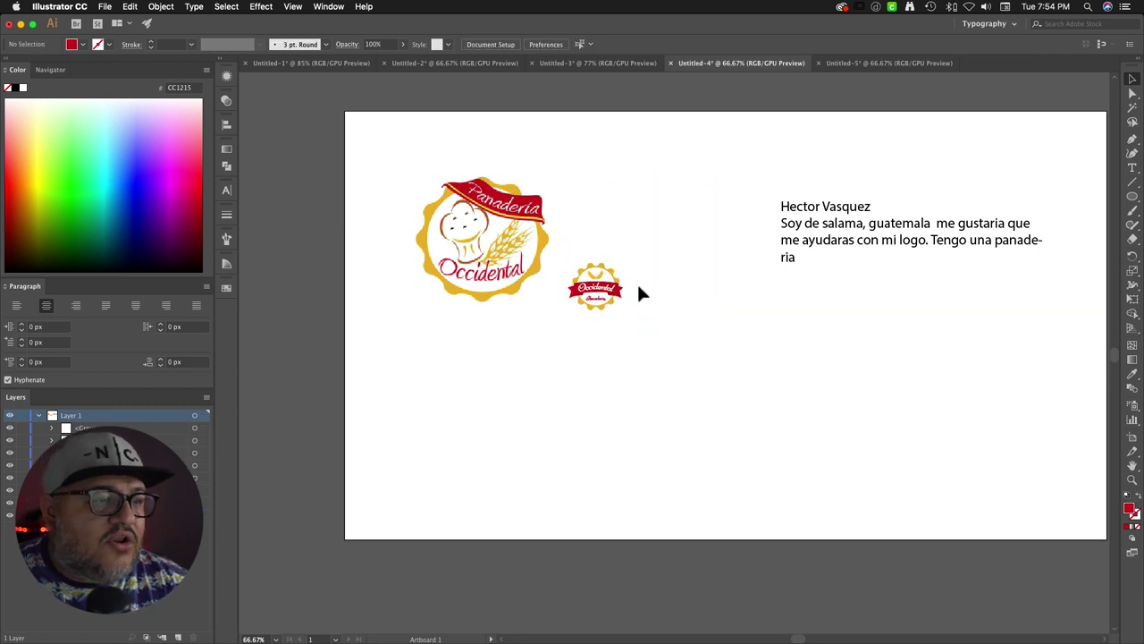
# Step: Enlarge the new badge to about 373 px wide and move it slightly lower beside the original logo
pyautogui.click(619, 273)
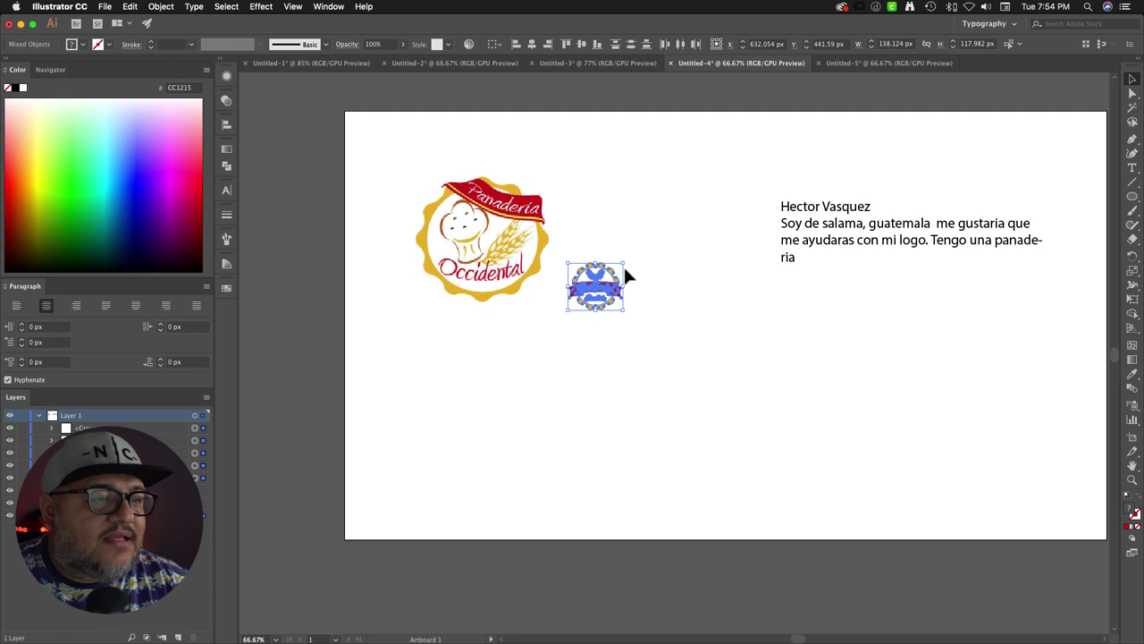
pyautogui.moveTo(624, 261); pyautogui.dragTo(724, 175)
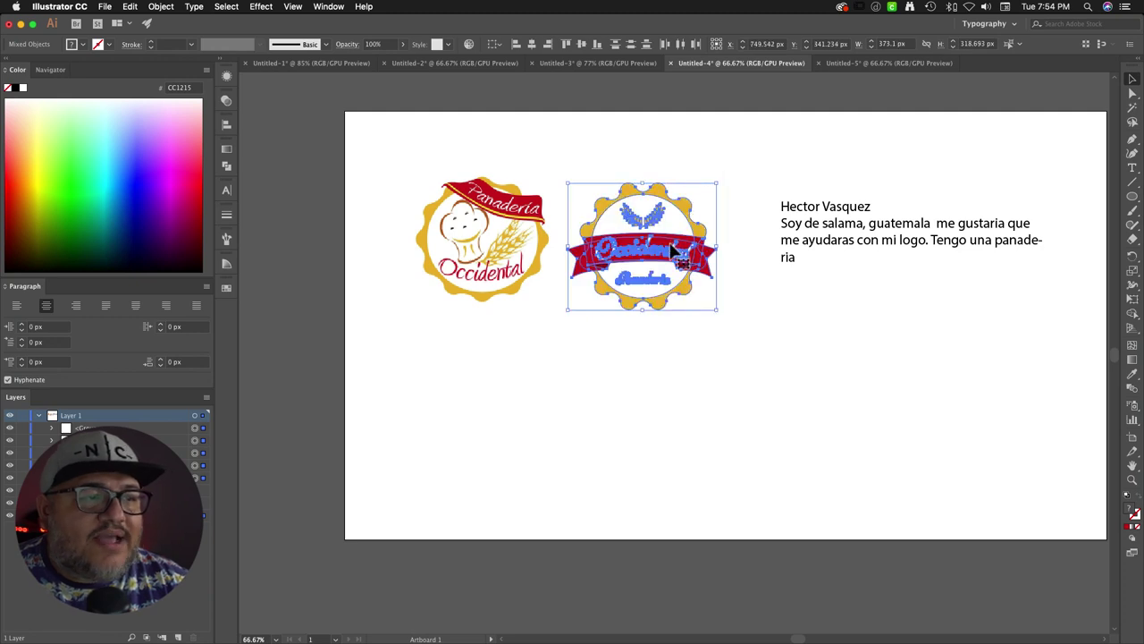
pyautogui.moveTo(722, 298); pyautogui.dragTo(725, 324)
pyautogui.click(733, 340)
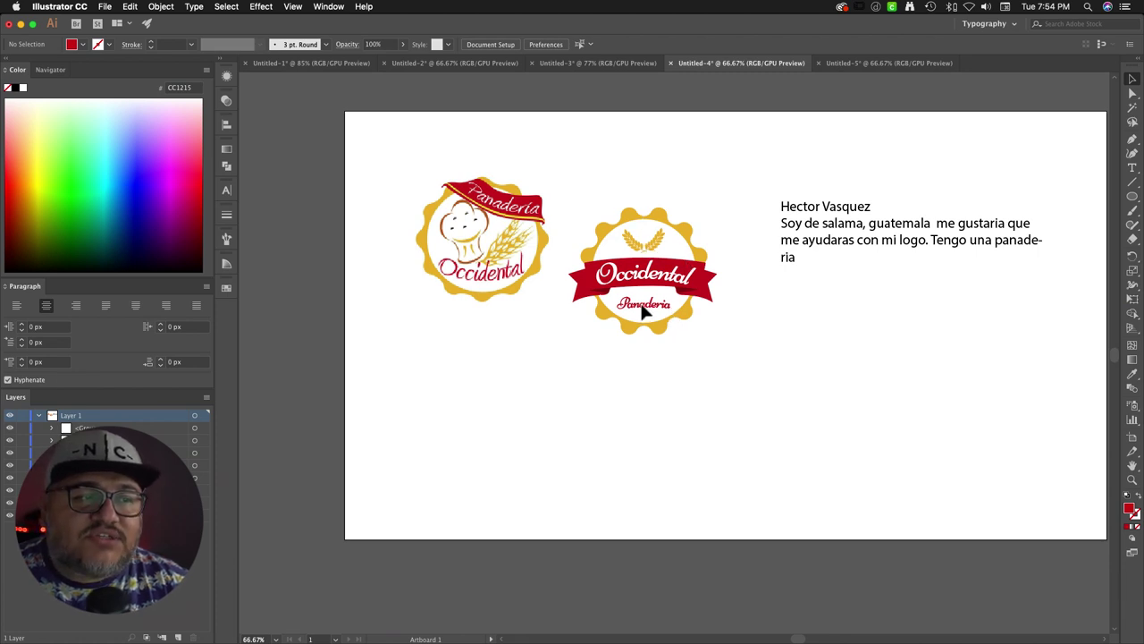
# Step: Move the "Panaderia" text and the wheat laurel out of the new badge to the space below the original logo
pyautogui.moveTo(644, 307); pyautogui.dragTo(440, 347)
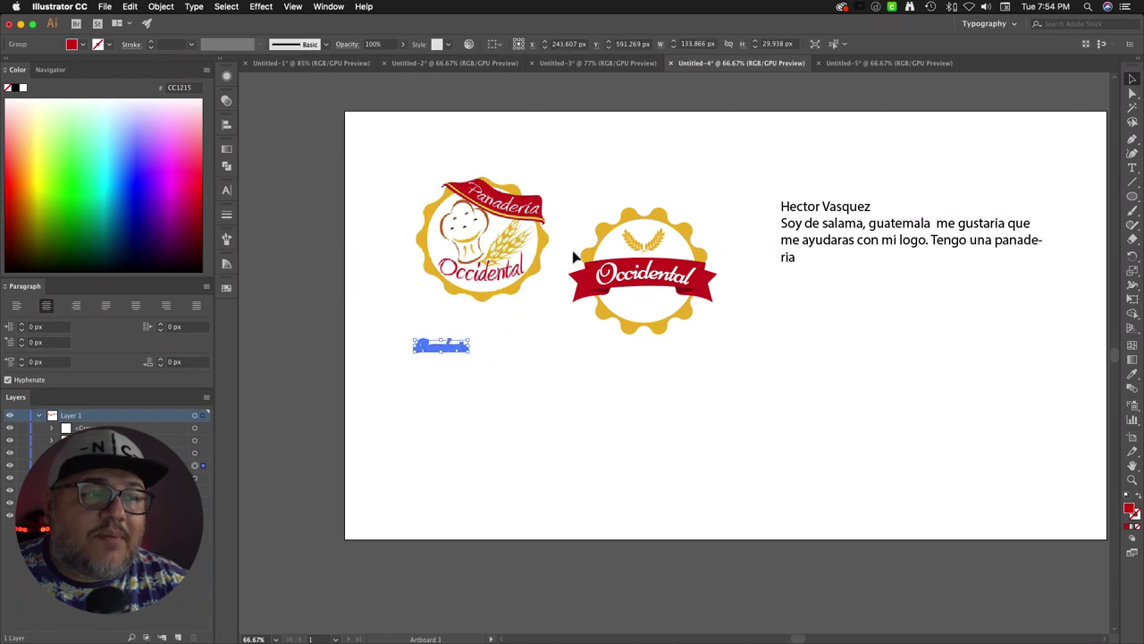
pyautogui.click(627, 246)
pyautogui.moveTo(657, 241); pyautogui.dragTo(460, 362)
pyautogui.click(536, 340)
# Step: Scale the simplified badge down to about 67 px wide, and smaller still, as a legibility test
pyautogui.moveTo(618, 188); pyautogui.dragTo(597, 310)
pyautogui.click(630, 334)
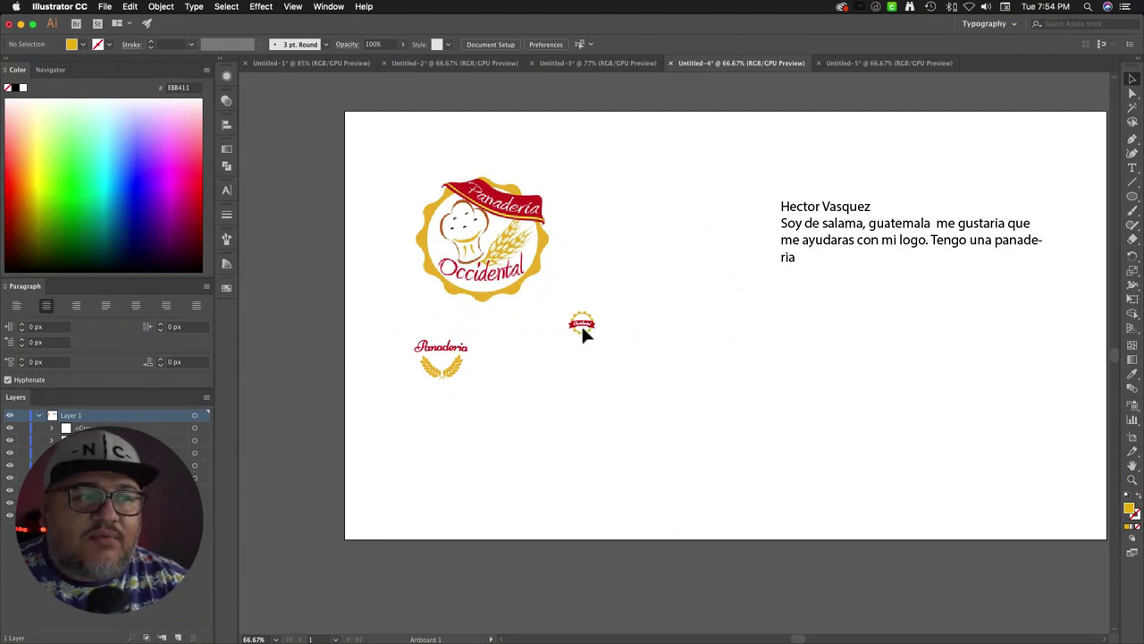
pyautogui.click(589, 330)
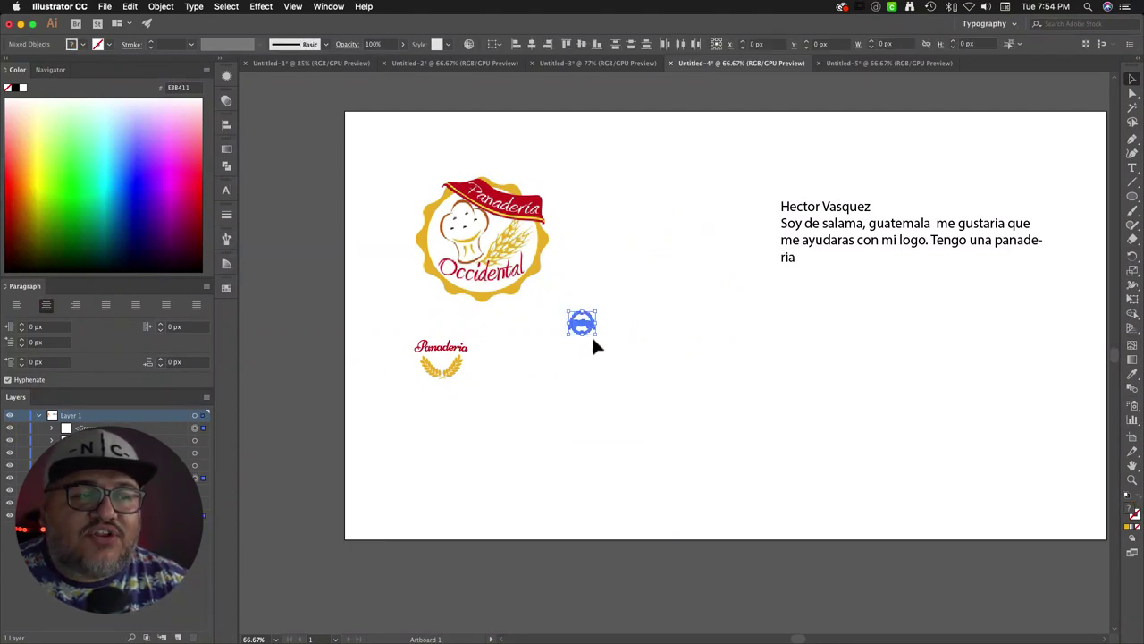
pyautogui.moveTo(592, 335); pyautogui.dragTo(601, 340)
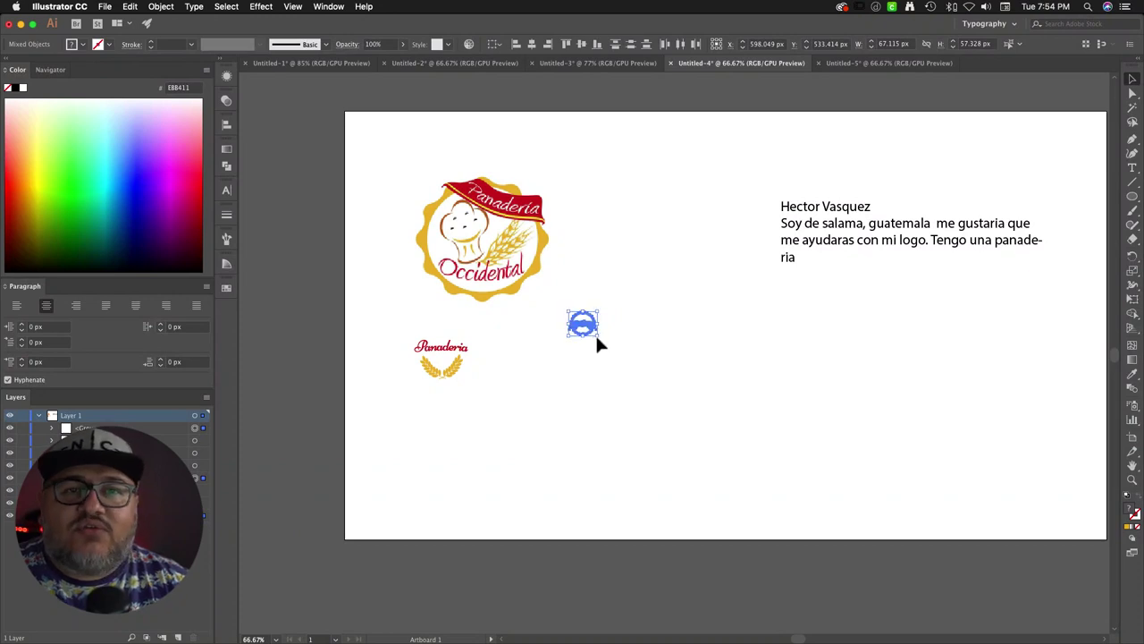
pyautogui.click(631, 333)
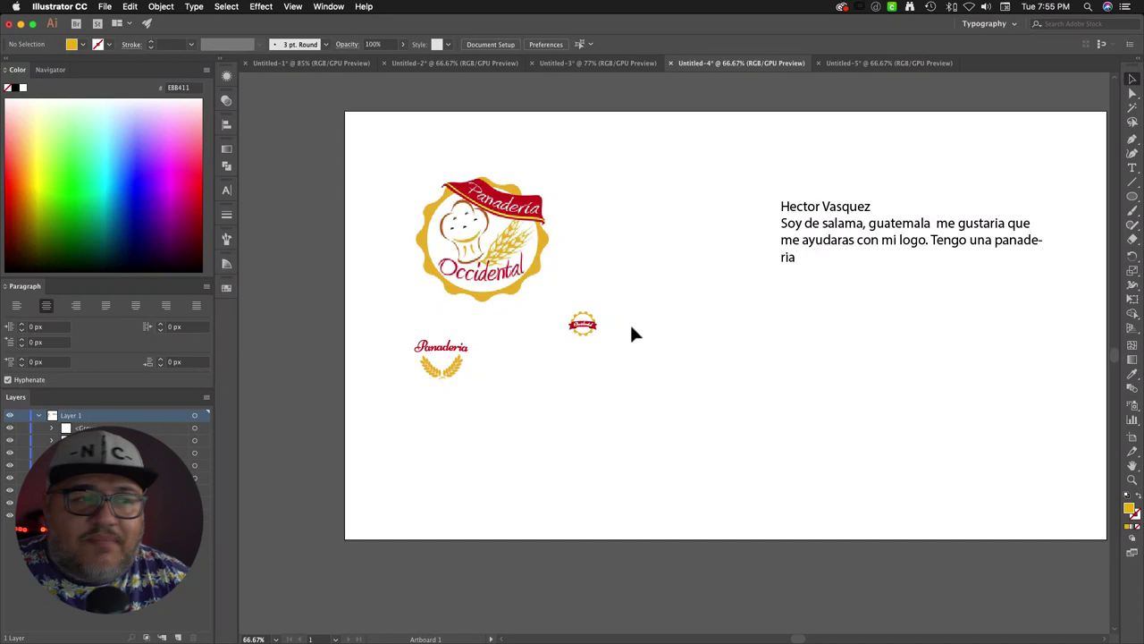
pyautogui.moveTo(559, 302); pyautogui.dragTo(584, 326)
pyautogui.click(605, 348)
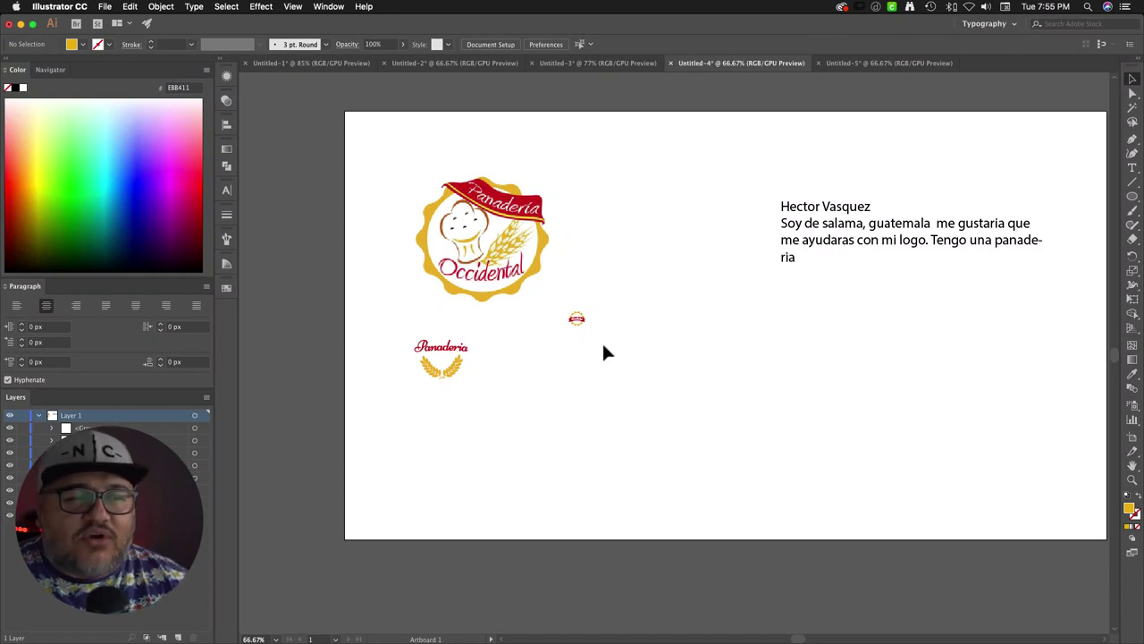
# Step: Enlarge the simplified badge to about 466 px wide
pyautogui.moveTo(564, 307); pyautogui.dragTo(778, 474)
pyautogui.click(801, 450)
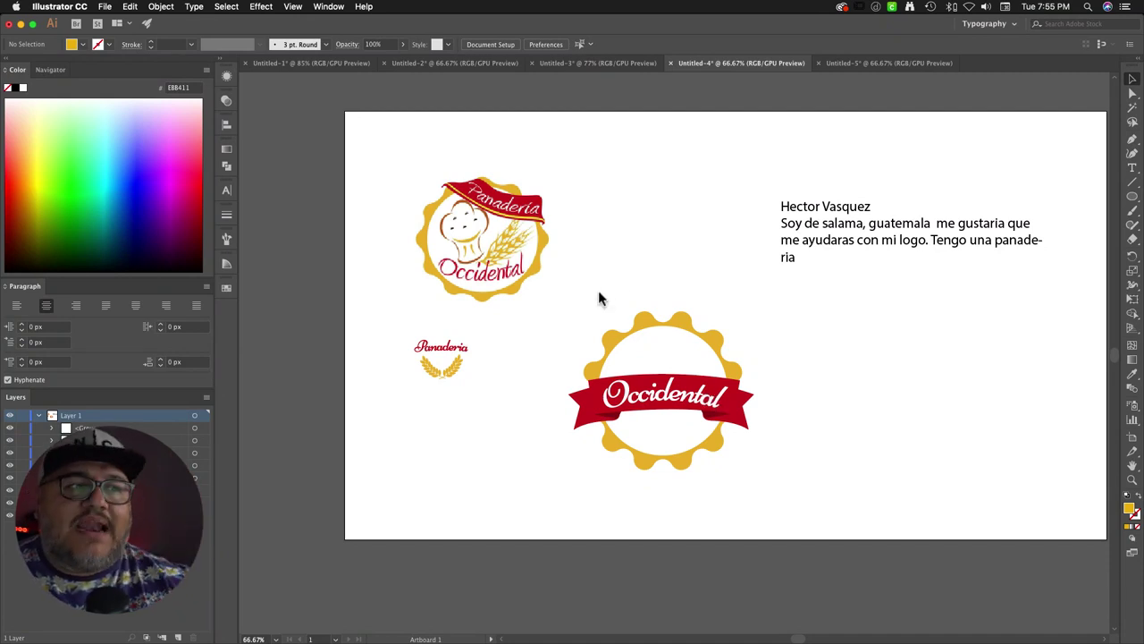
pyautogui.moveTo(586, 312); pyautogui.dragTo(774, 475)
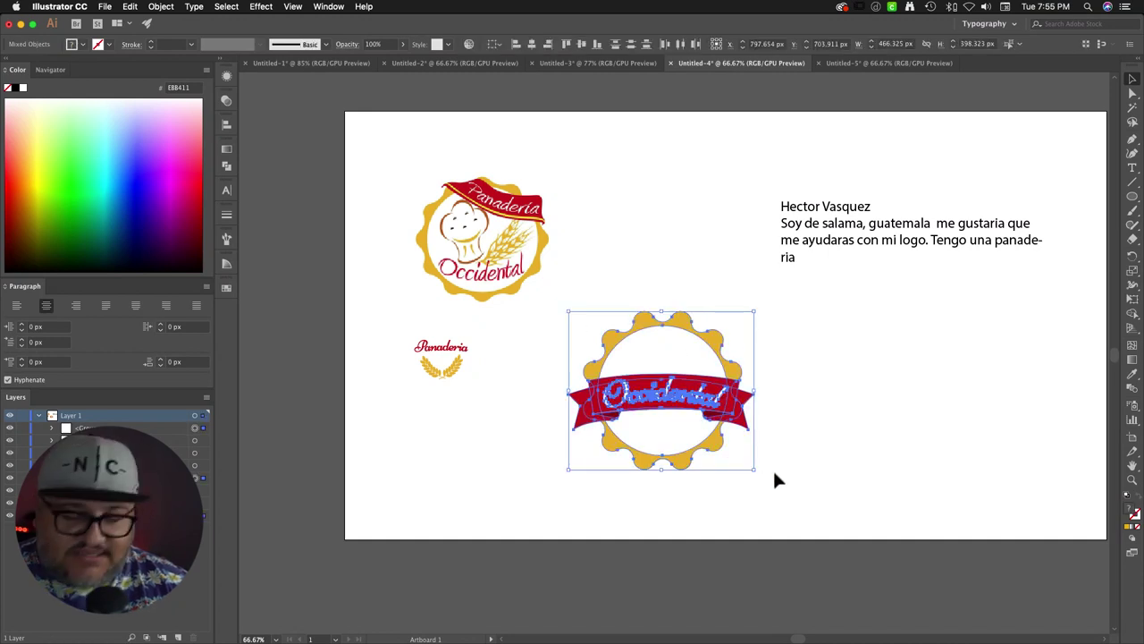
# Step: Undo the badge resizing and the removal of the wheat laurel and "Panaderia" text, leaving nothing selected
pyautogui.press('super+z')
pyautogui.press('super+z')
pyautogui.press('super+z')
pyautogui.press('super+z')
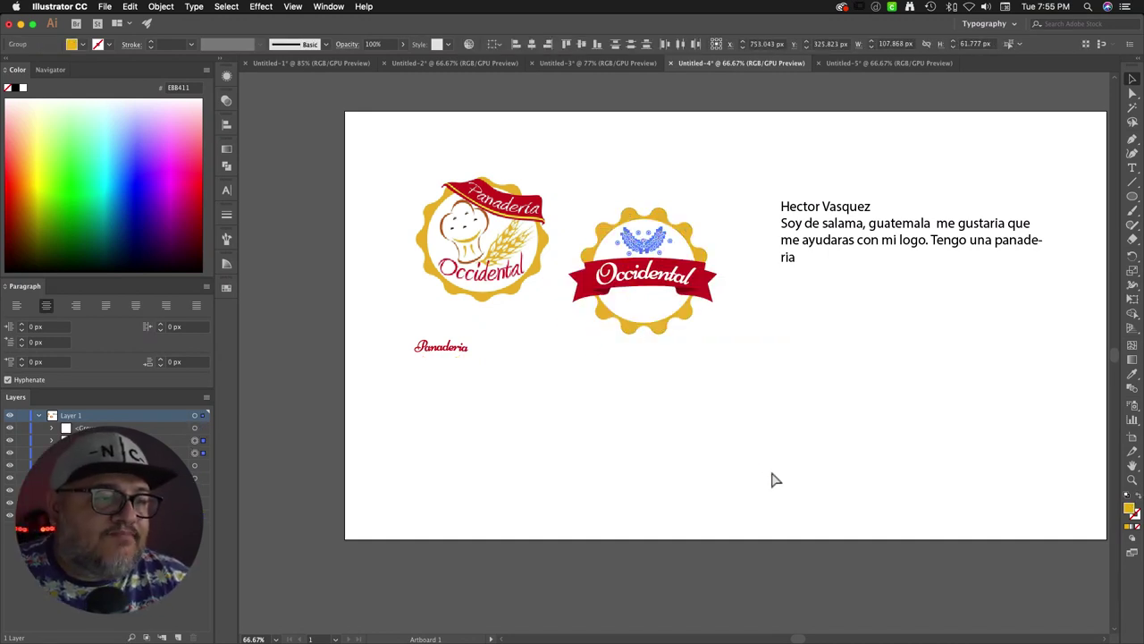
pyautogui.click(776, 479)
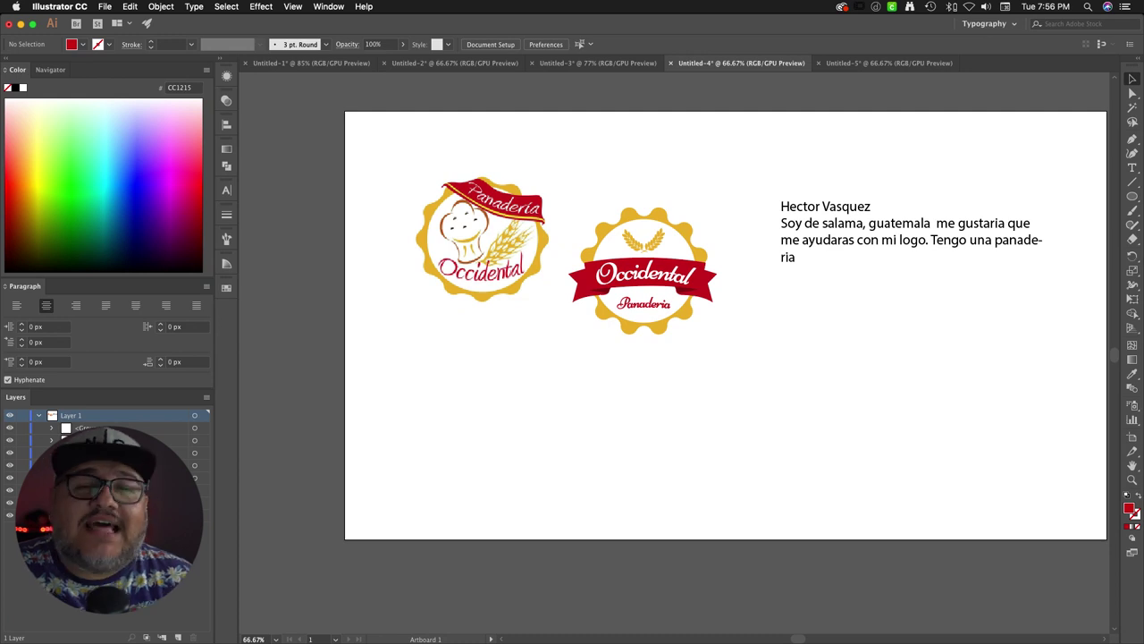
# Step: Switch to the Untitled-2 document to view the Papi Food logo and its message, with nothing selected
pyautogui.click(614, 62)
pyautogui.click(453, 63)
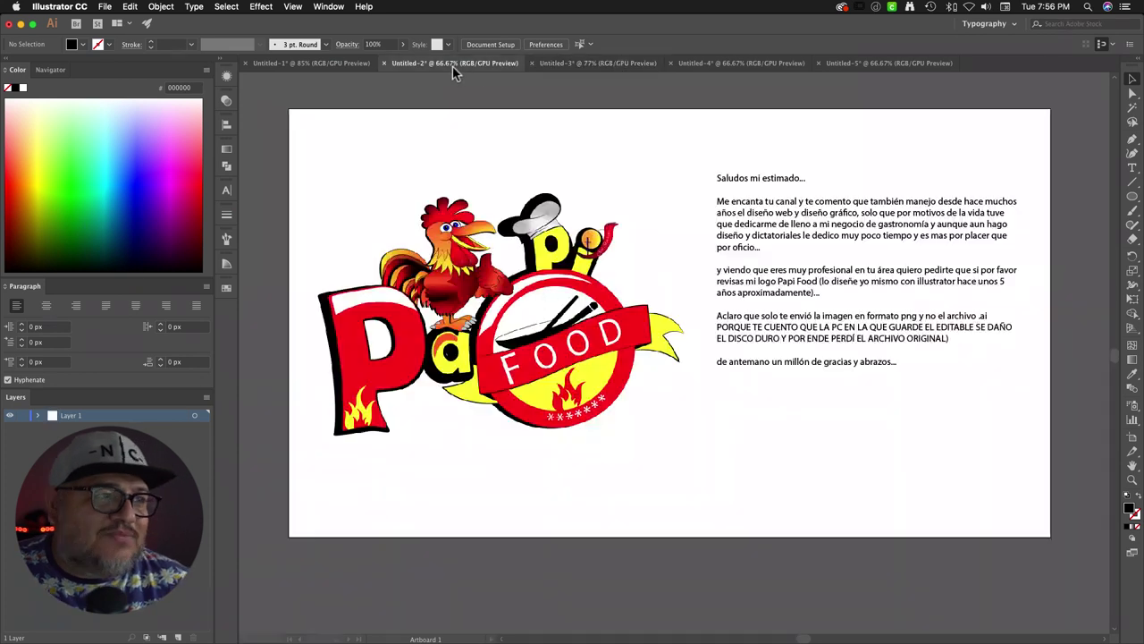
pyautogui.click(537, 174)
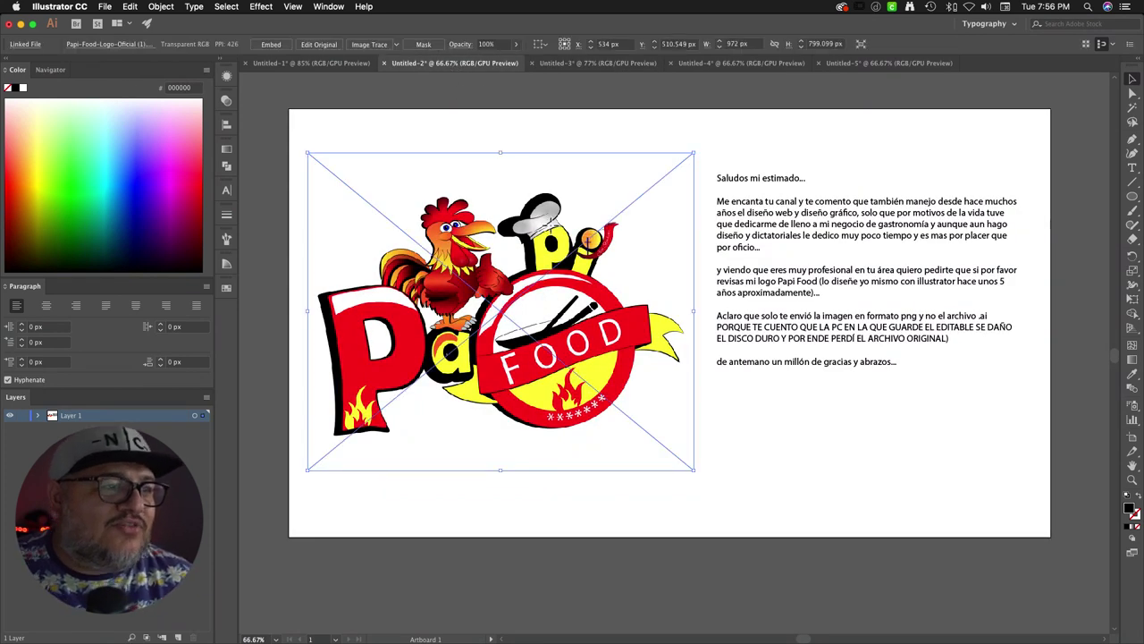
pyautogui.click(561, 144)
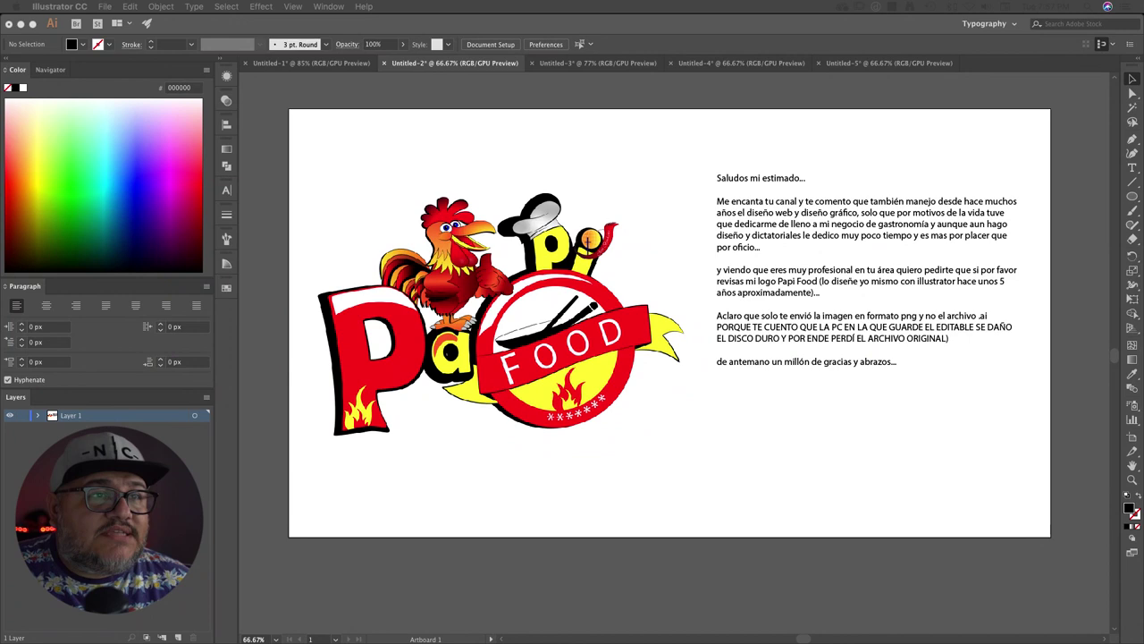
# Step: Switch to the Untitled-5 document and look across its artboards, from the engineering logo to the logo-type reference sheets
pyautogui.click(836, 65)
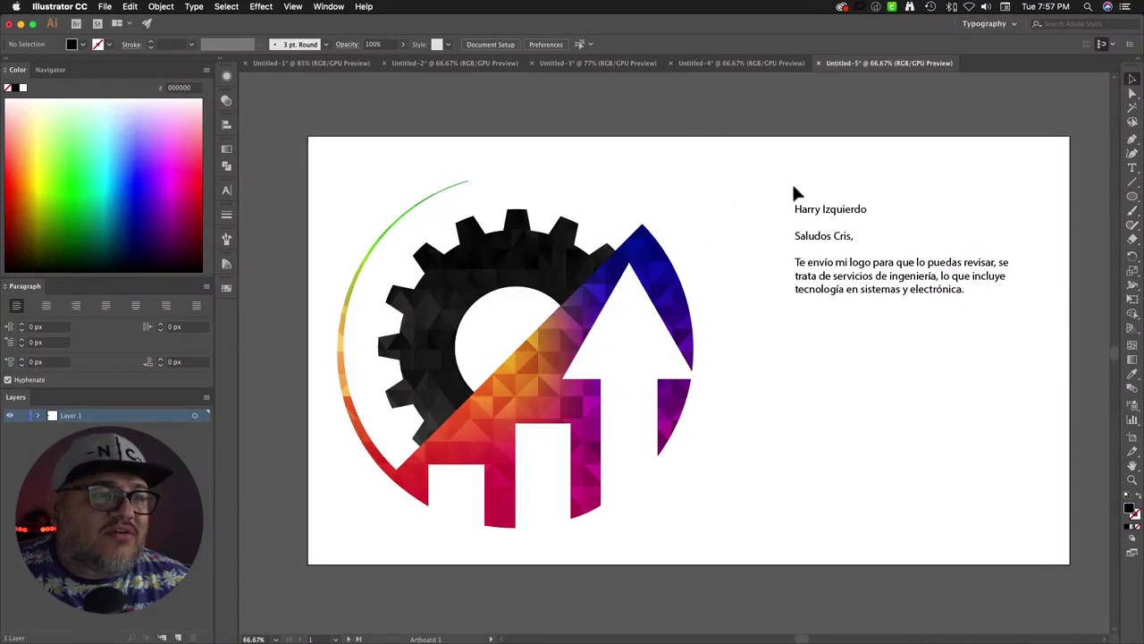
pyautogui.hscroll(10, 665, 230)
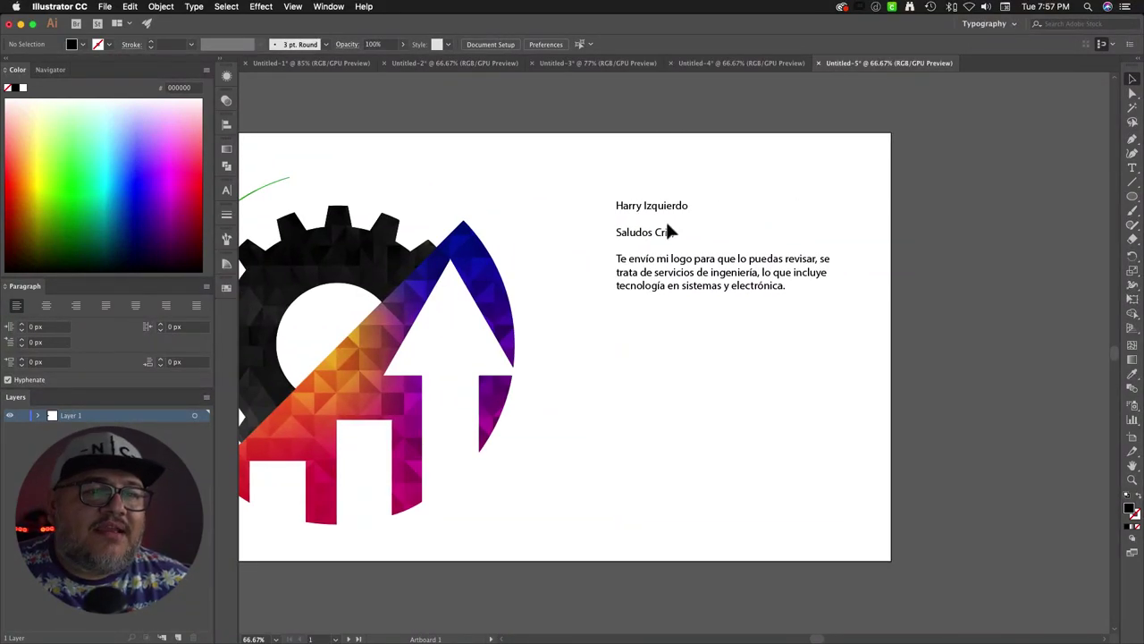
pyautogui.hscroll(9, 670, 232)
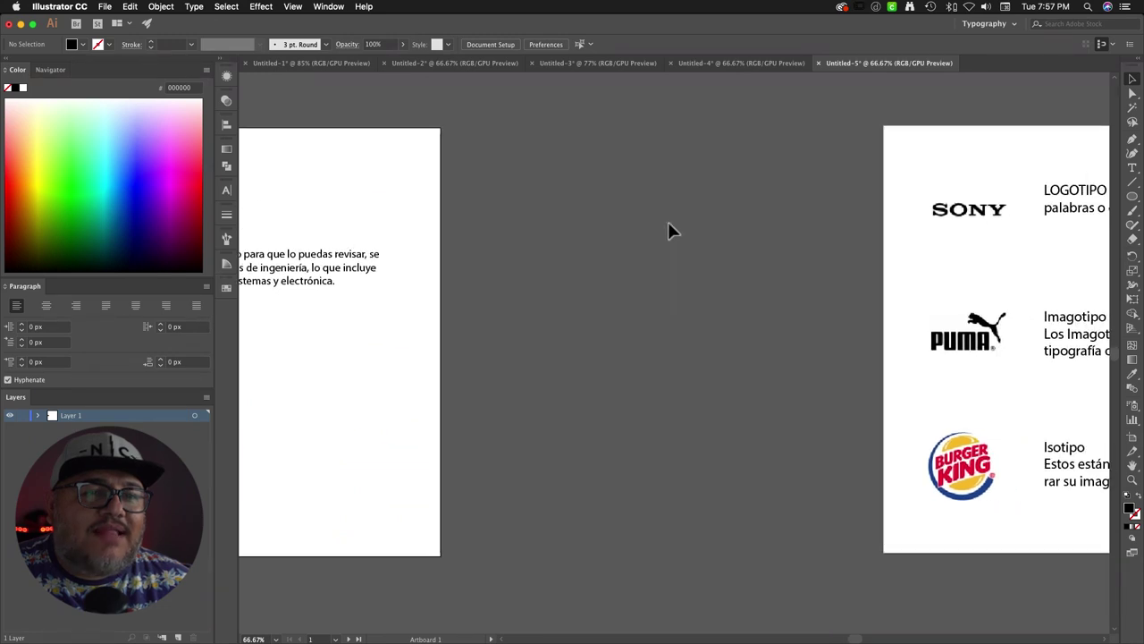
pyautogui.hscroll(13, 672, 231)
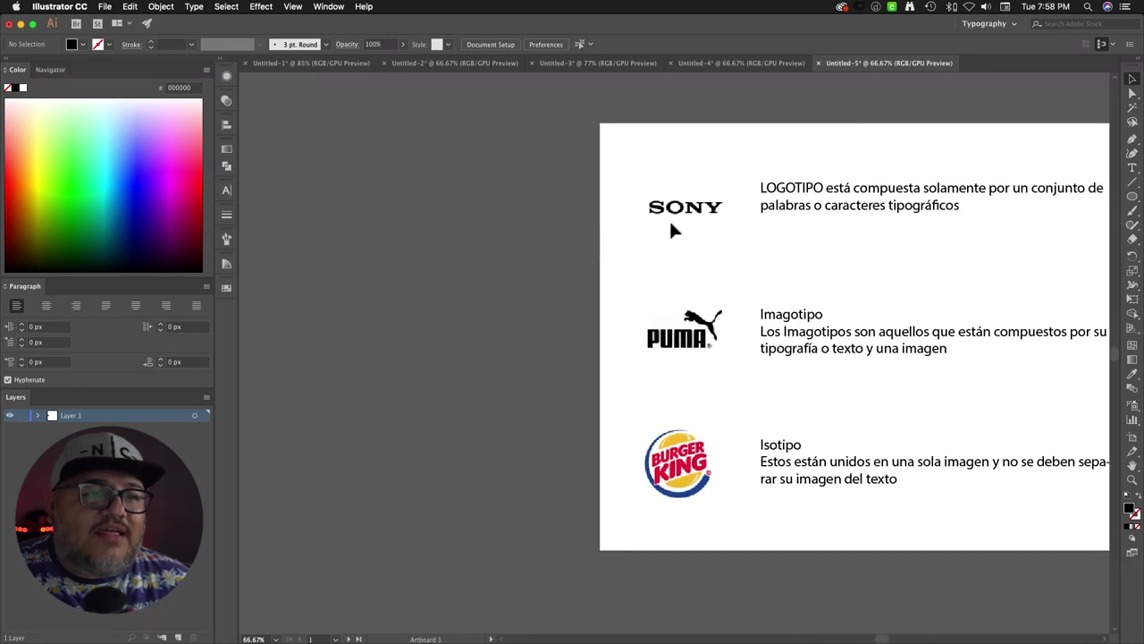
pyautogui.hscroll(16, 672, 232)
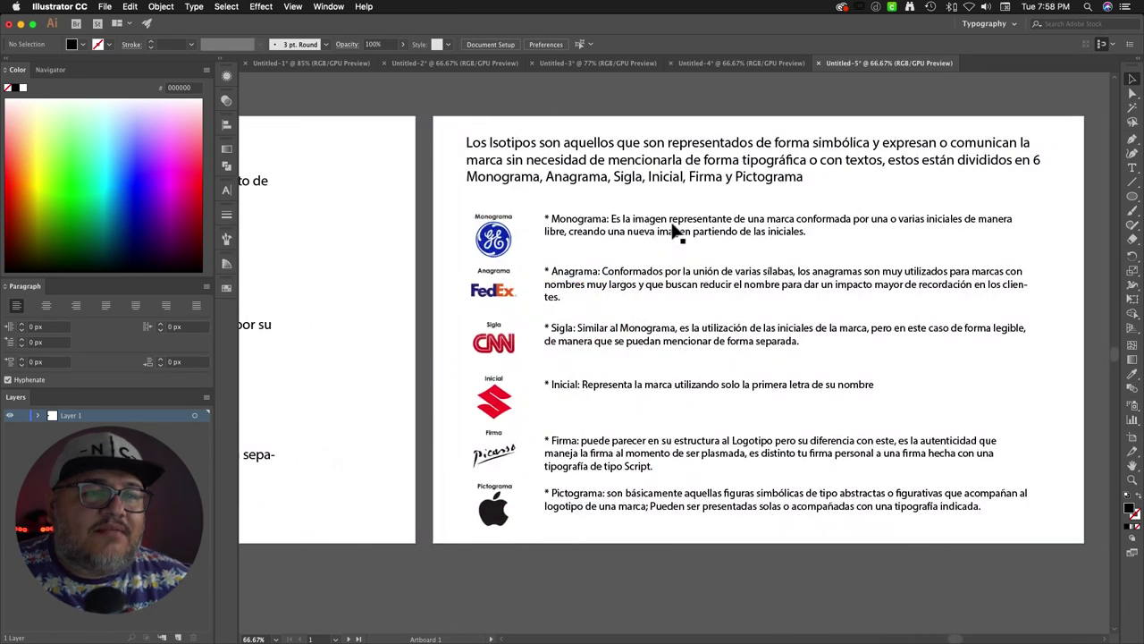
pyautogui.hscroll(13, 675, 230)
# Step: Examine the Logotipo, Imagotipo and Isotipo definitions with their Sony, Puma and Burger King examples
pyautogui.hscroll(-14, 677, 230)
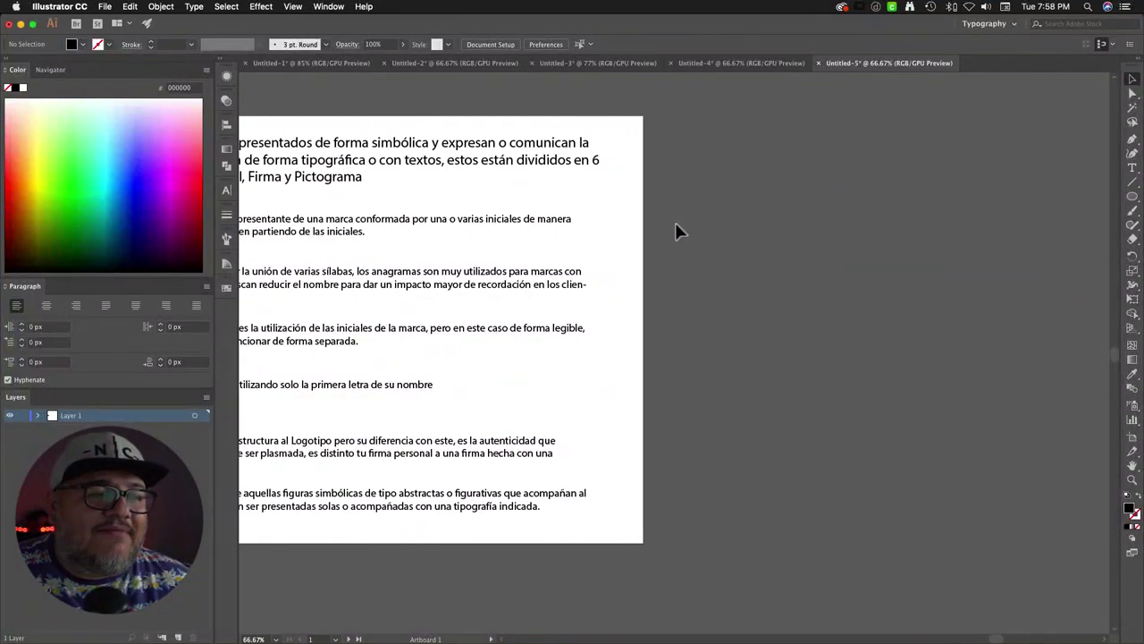
pyautogui.hscroll(-17, 677, 231)
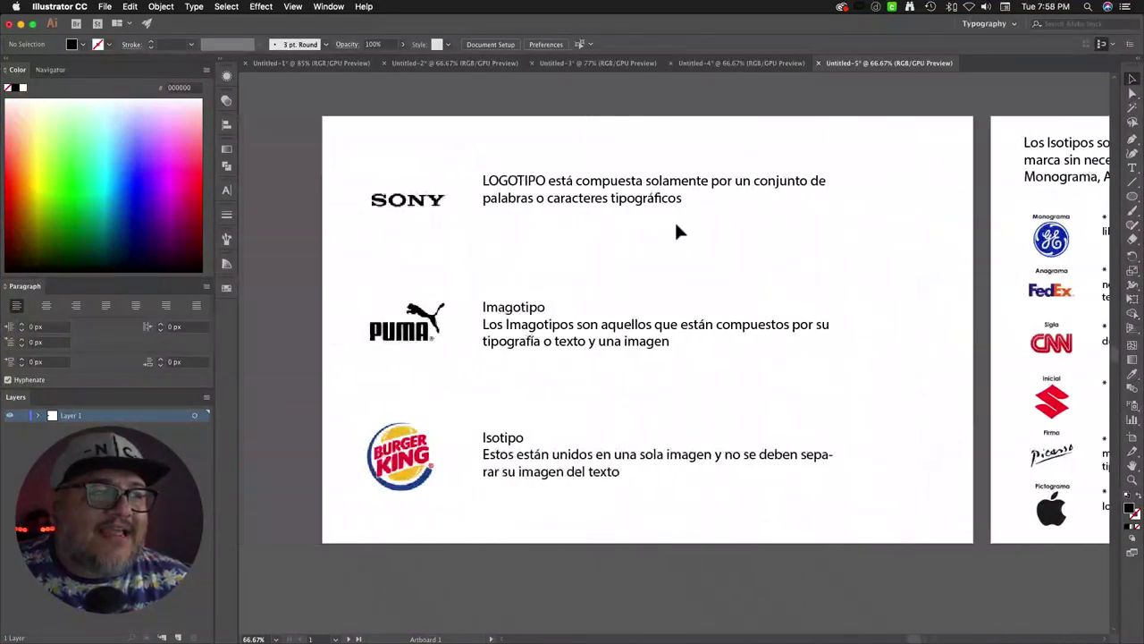
pyautogui.hscroll(-1, 677, 232)
pyautogui.hscroll(1, 676, 231)
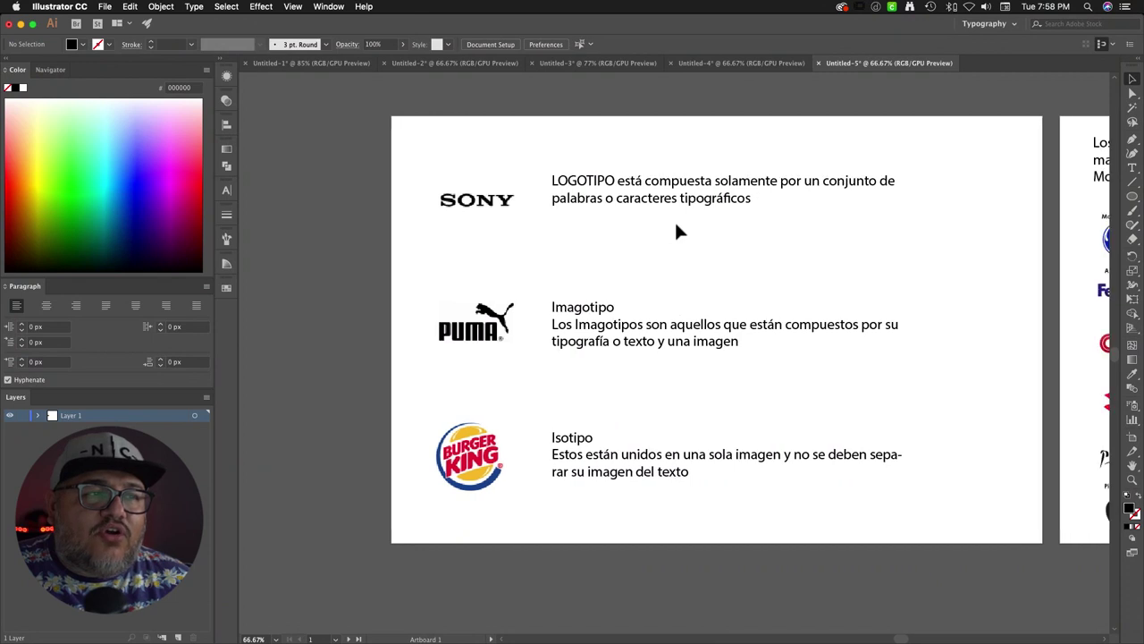
pyautogui.hscroll(1, 748, 198)
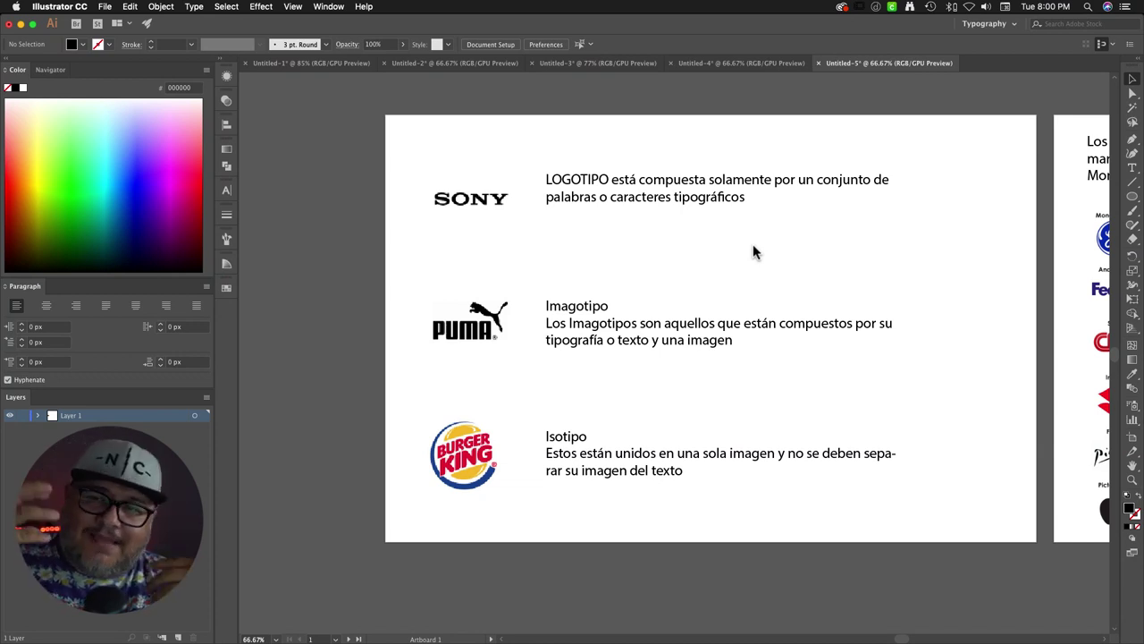
pyautogui.hscroll(5, 753, 223)
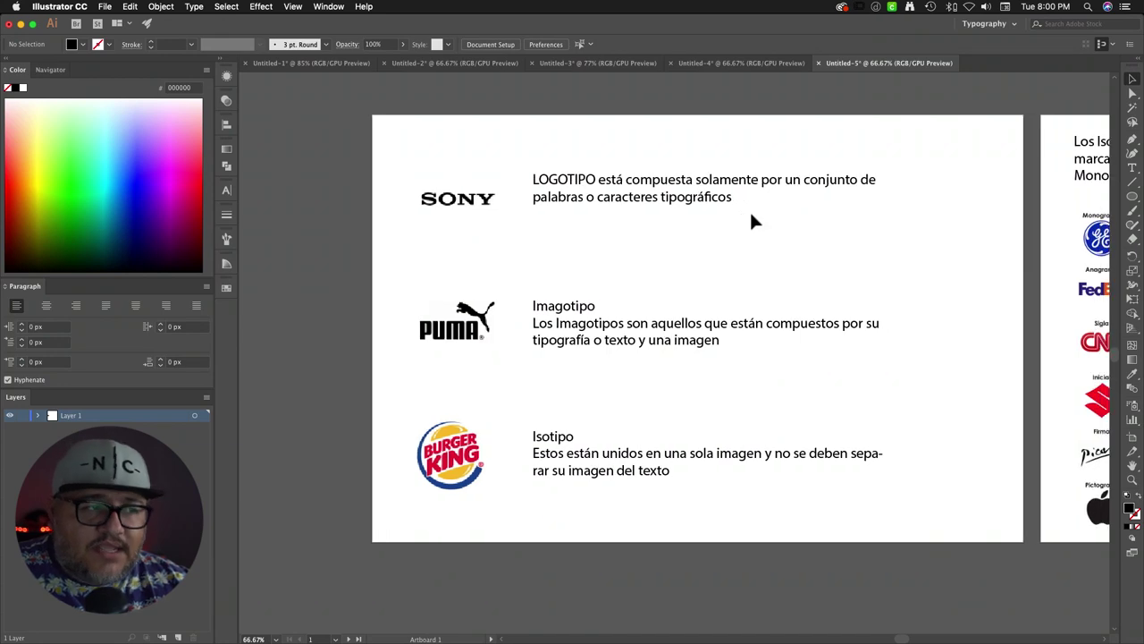
pyautogui.hscroll(5, 752, 221)
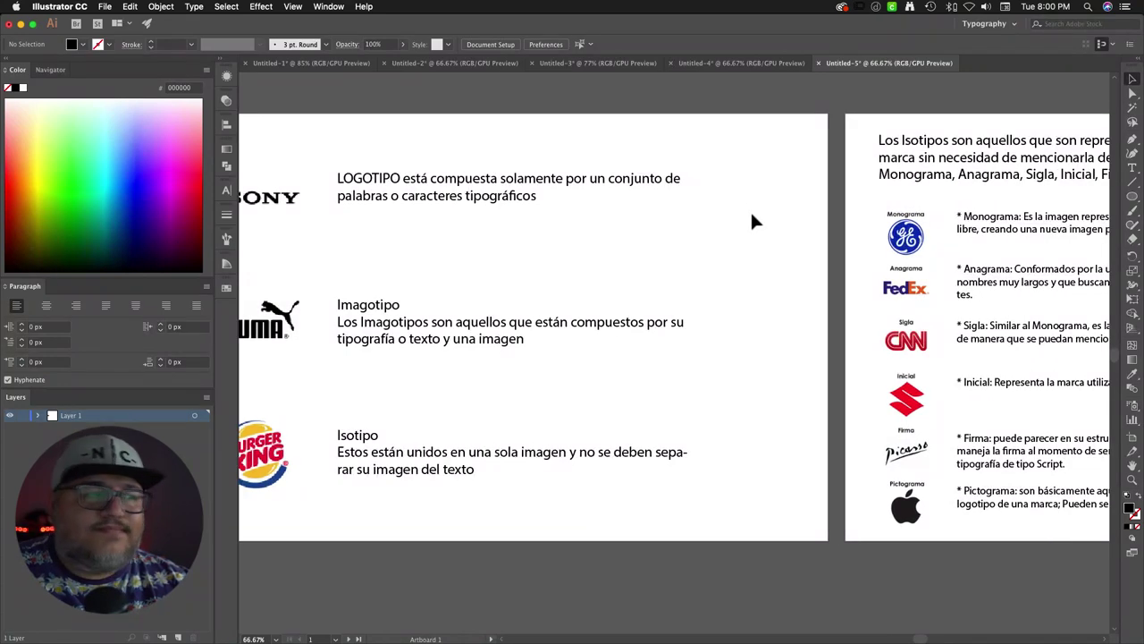
pyautogui.hscroll(8, 751, 220)
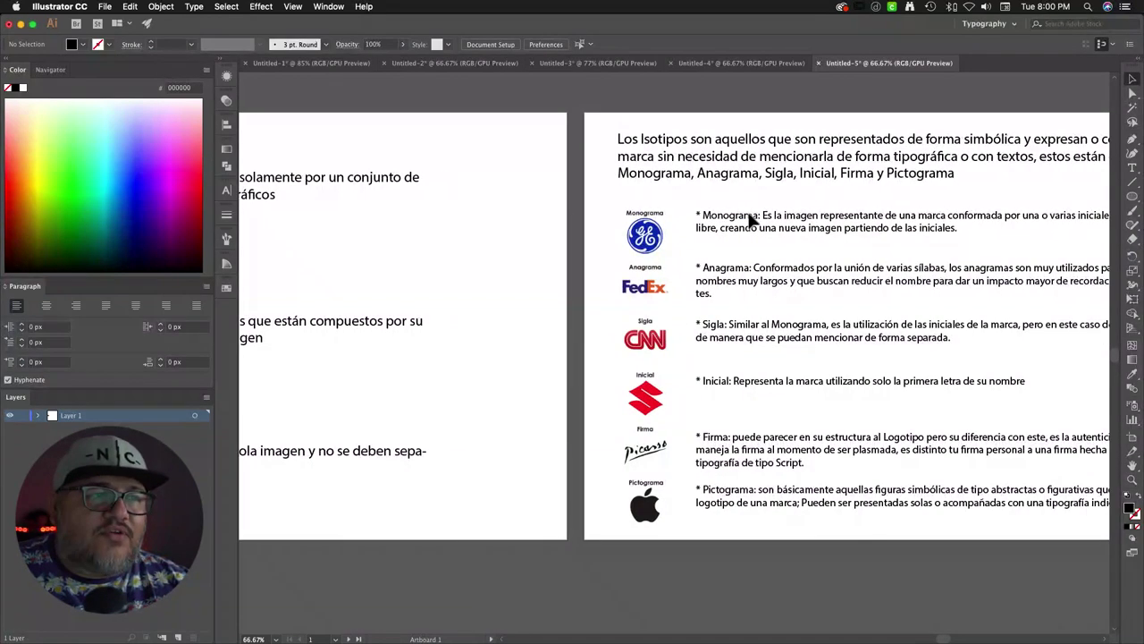
pyautogui.hscroll(-1, 751, 219)
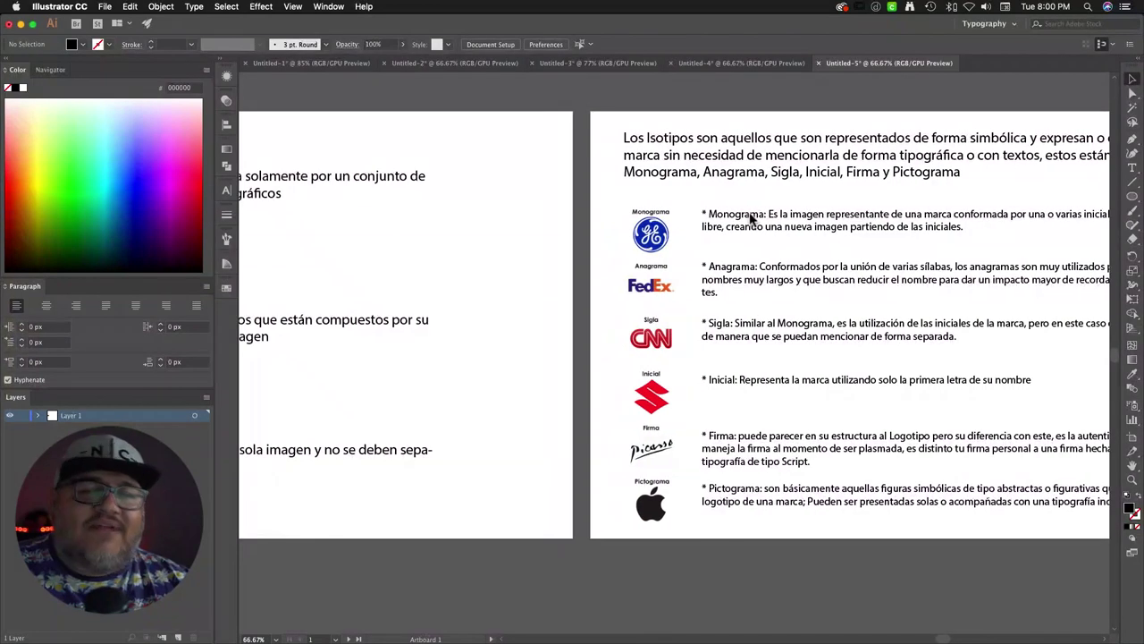
pyautogui.hscroll(-8, 751, 219)
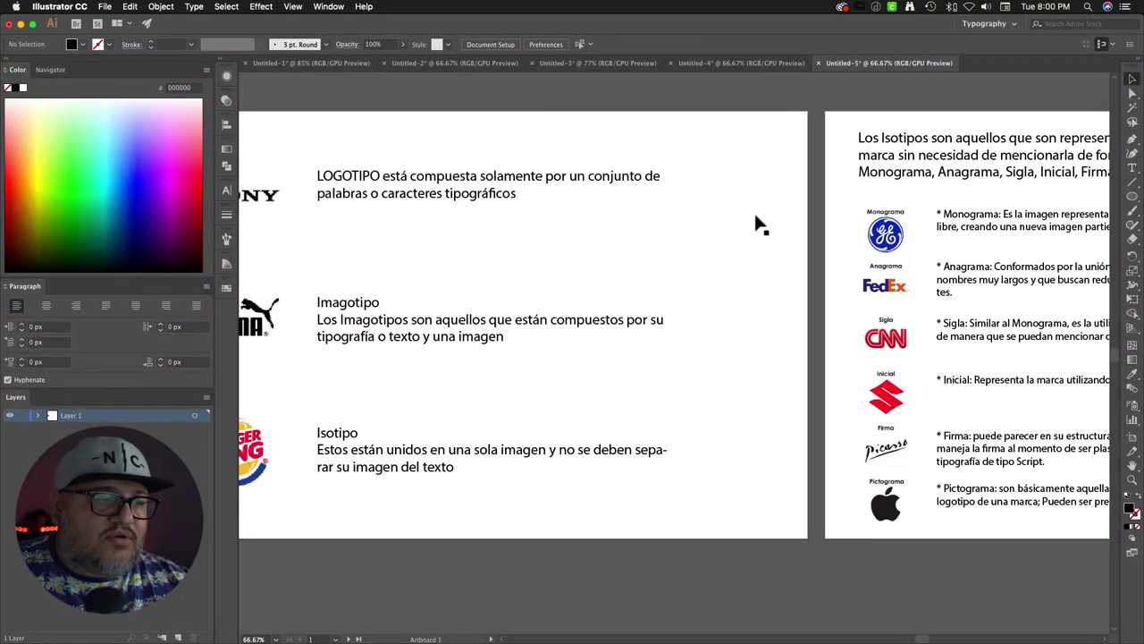
pyautogui.hscroll(-3, 755, 222)
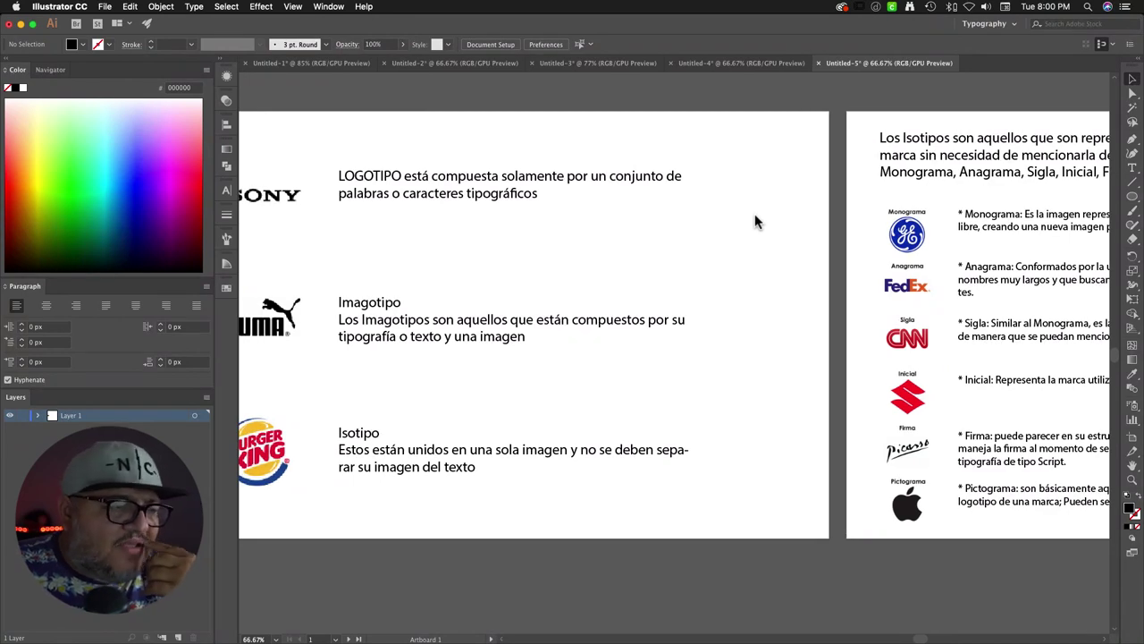
# Step: Examine the reference artboard on the six isotipo categories, from Monograma to Pictograma
pyautogui.hscroll(1, 754, 221)
pyautogui.hscroll(5, 755, 222)
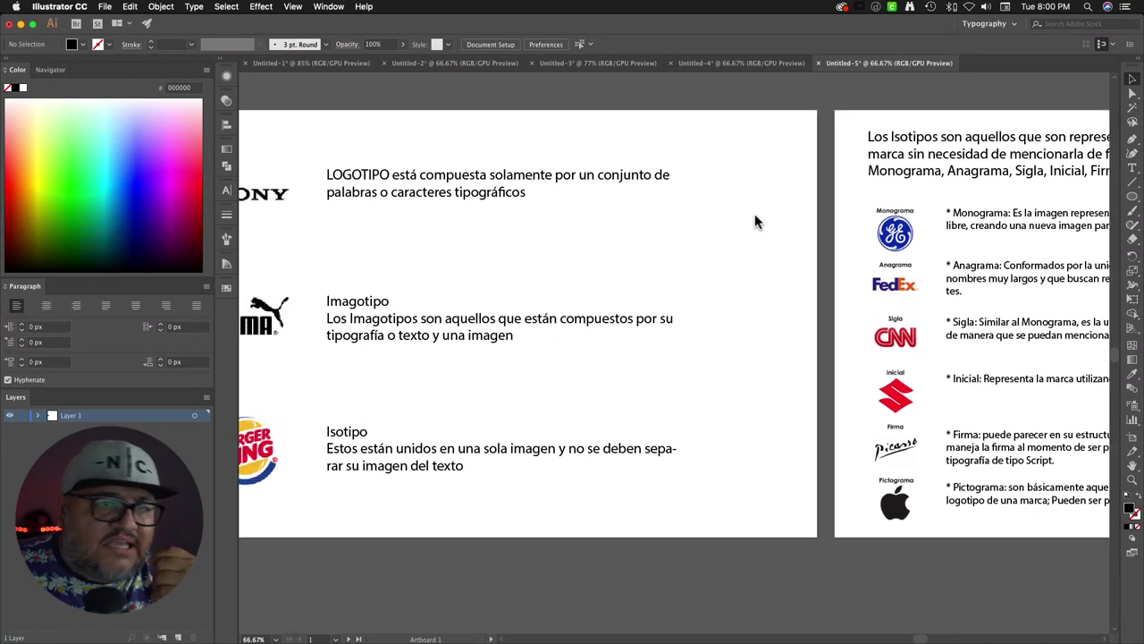
pyautogui.hscroll(4, 755, 222)
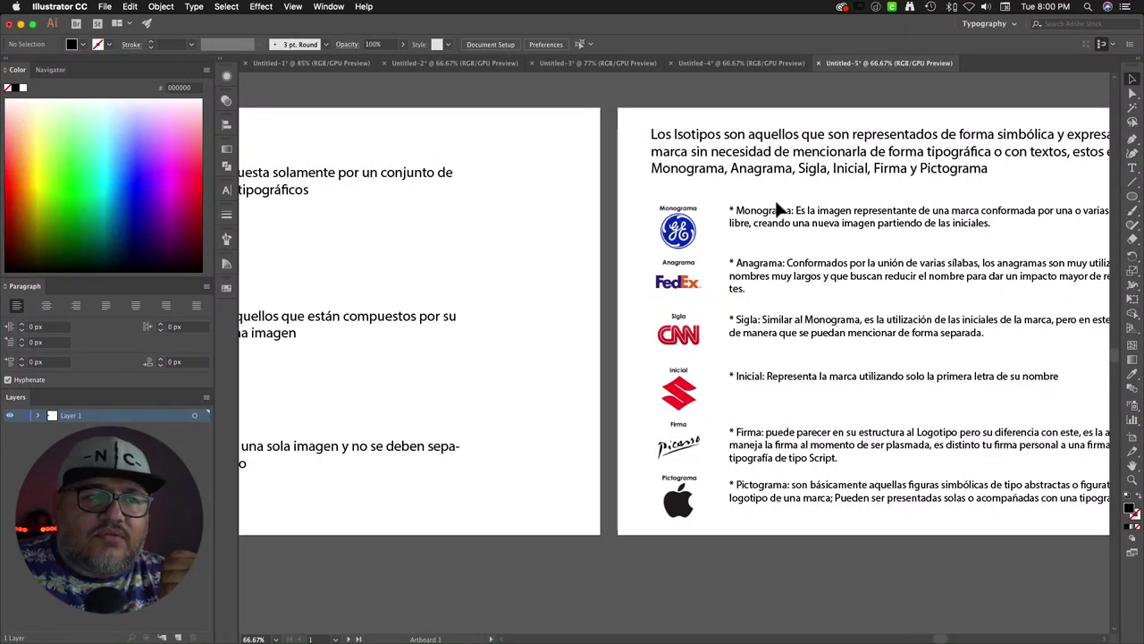
pyautogui.hscroll(1, 774, 211)
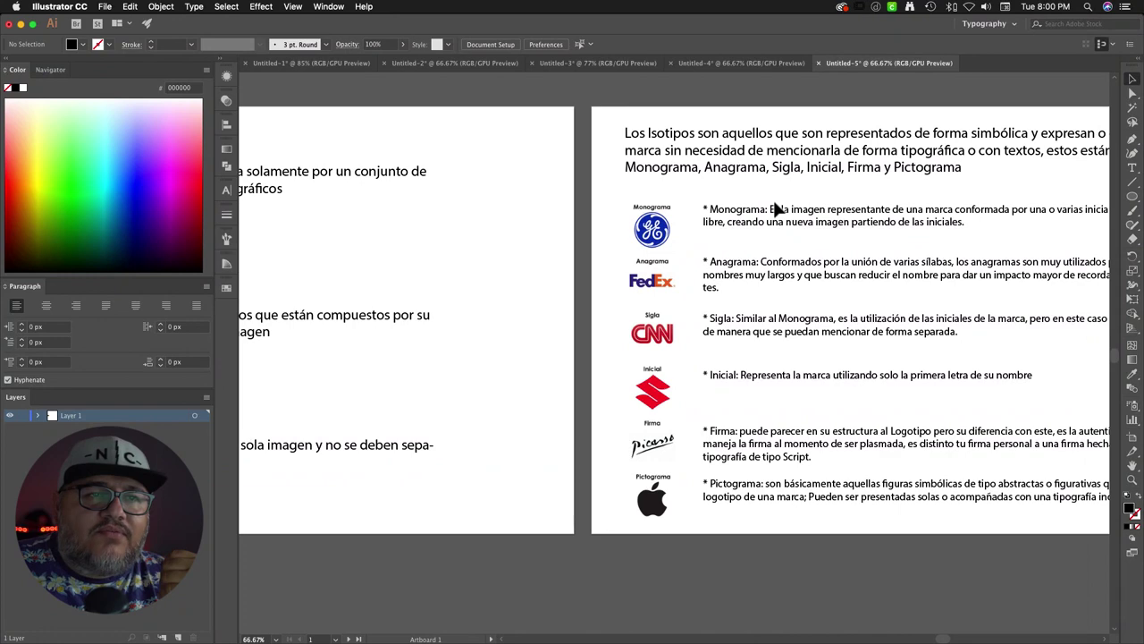
pyautogui.hscroll(3, 776, 208)
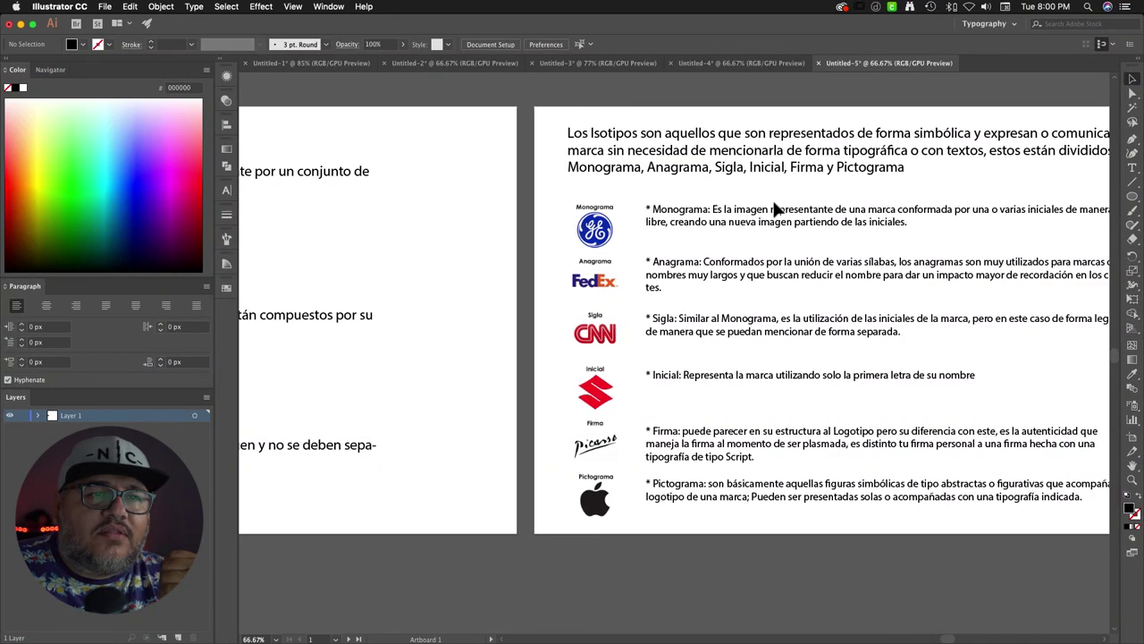
pyautogui.hscroll(2, 776, 208)
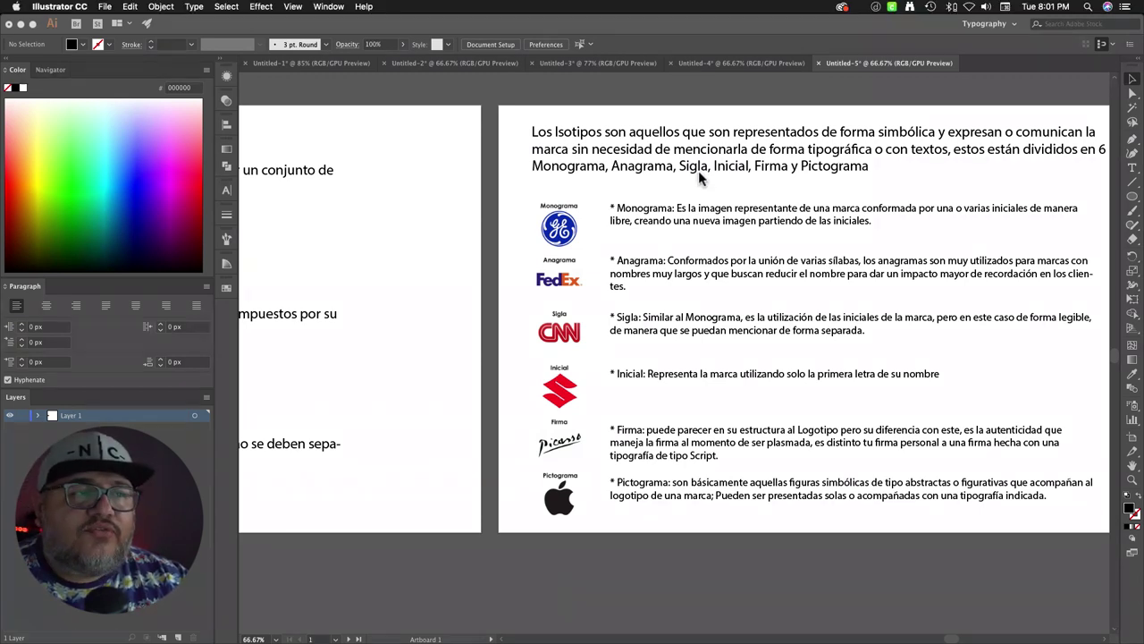
pyautogui.hscroll(2, 705, 174)
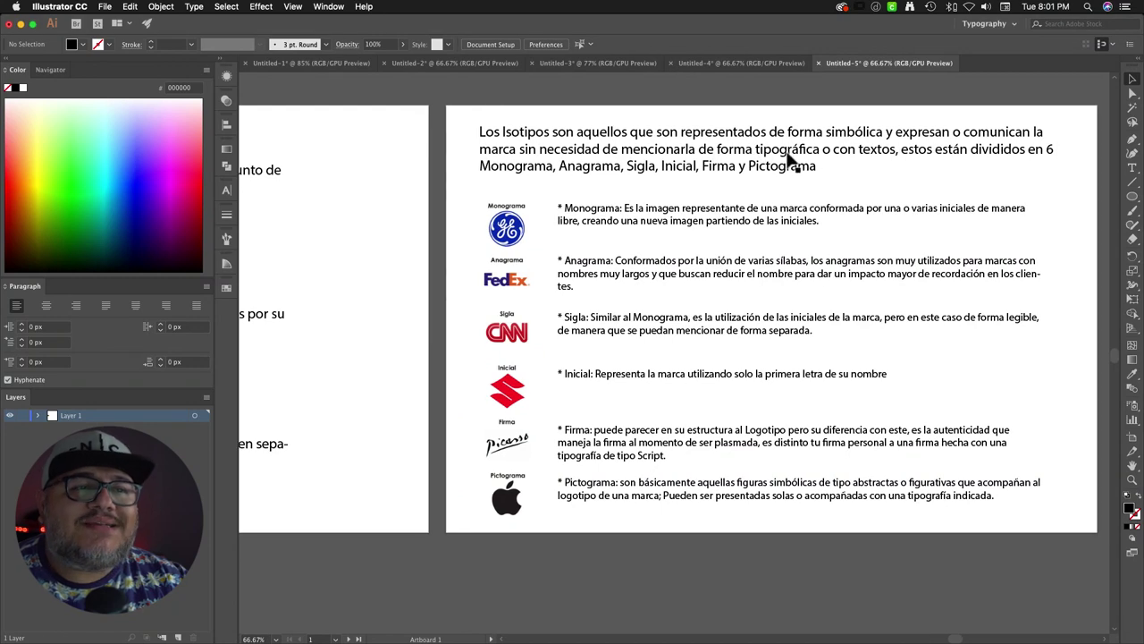
pyautogui.hscroll(1, 876, 169)
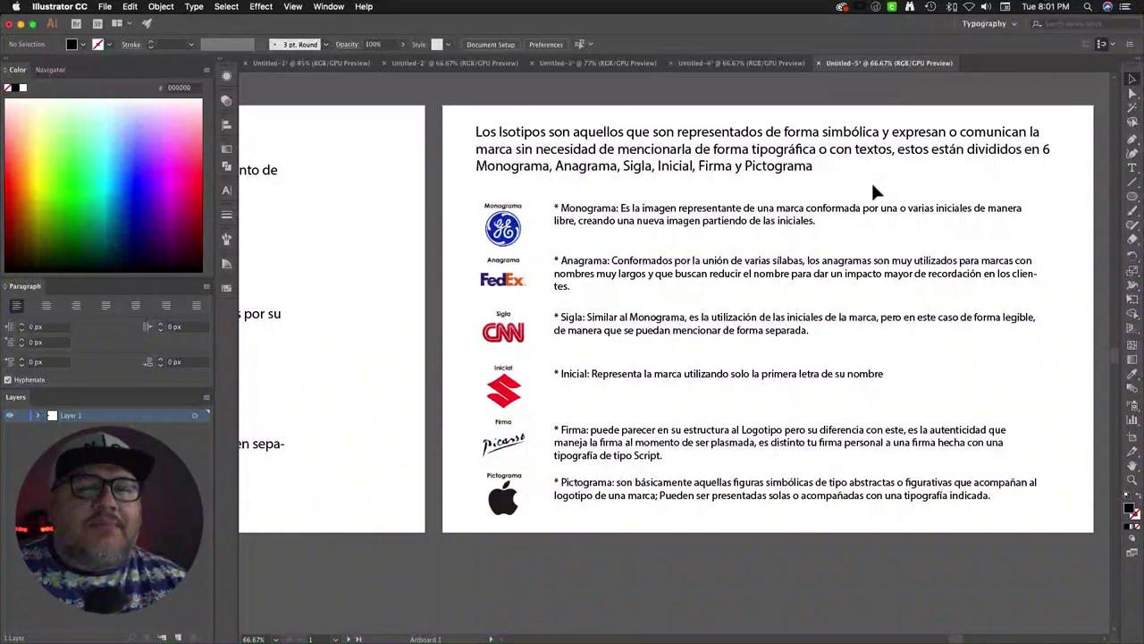
# Step: Examine the Monograma, Anagrama and Sigla entries with their GE, FedEx and CNN examples at 100% magnification
pyautogui.click(872, 185)
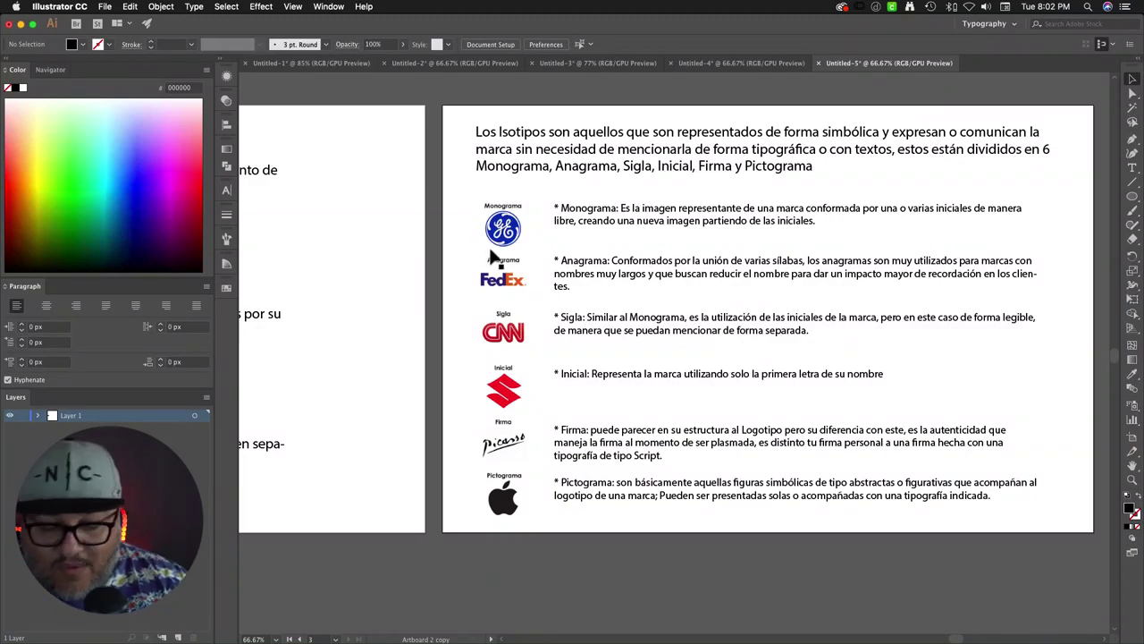
pyautogui.press('z')
pyautogui.moveTo(503, 237); pyautogui.dragTo(608, 245)
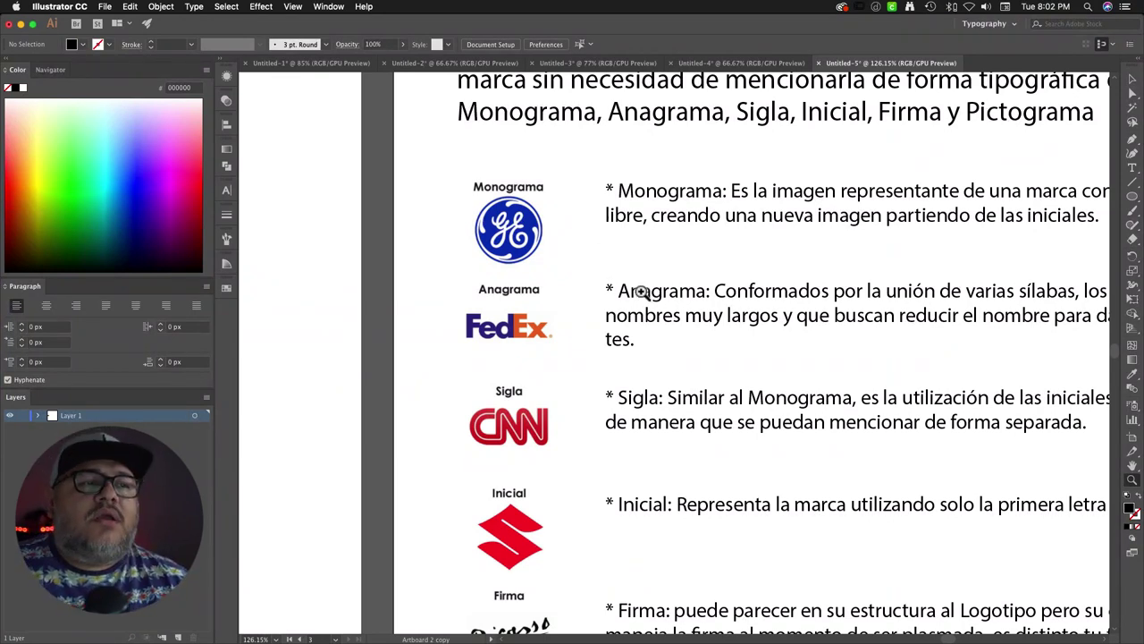
pyautogui.moveTo(758, 326)
pyautogui.mouseDown()
pyautogui.moveTo(689, 294)
pyautogui.moveTo(761, 320)
pyautogui.moveTo(618, 326)
pyautogui.mouseUp()
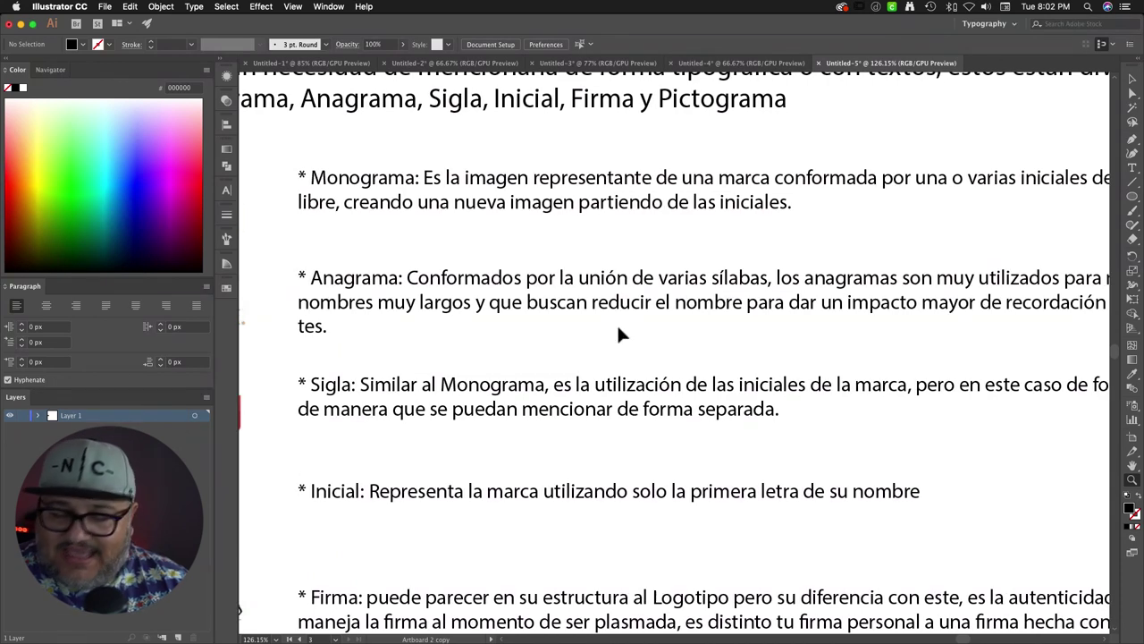
pyautogui.press('super+1')
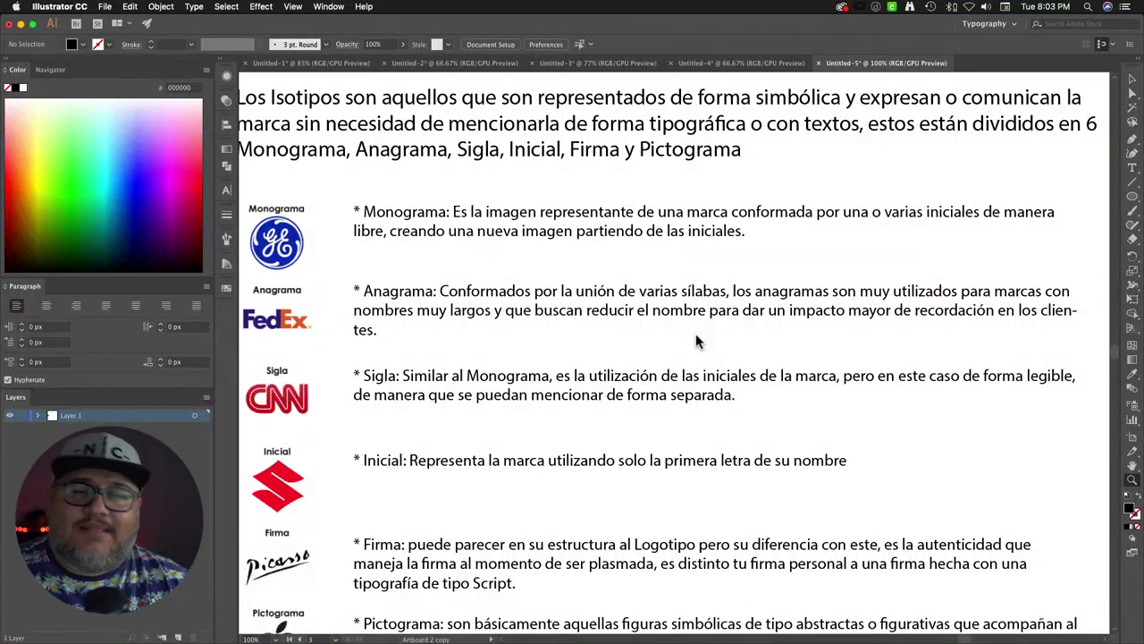
pyautogui.press('z')
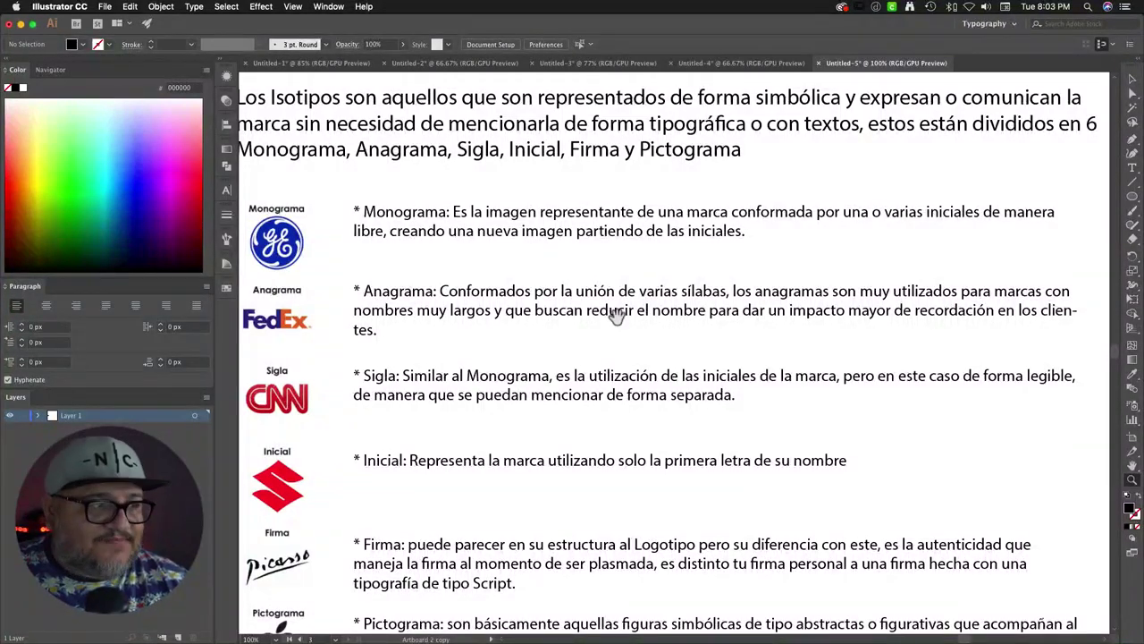
pyautogui.moveTo(617, 317); pyautogui.dragTo(716, 285)
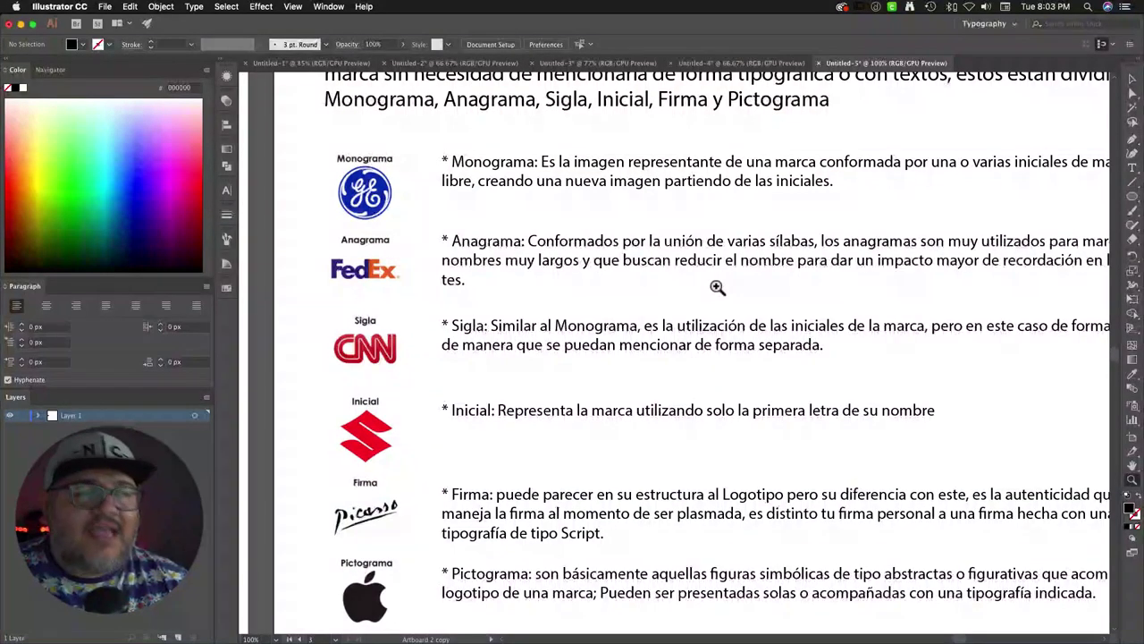
pyautogui.scroll(-1, 703, 291)
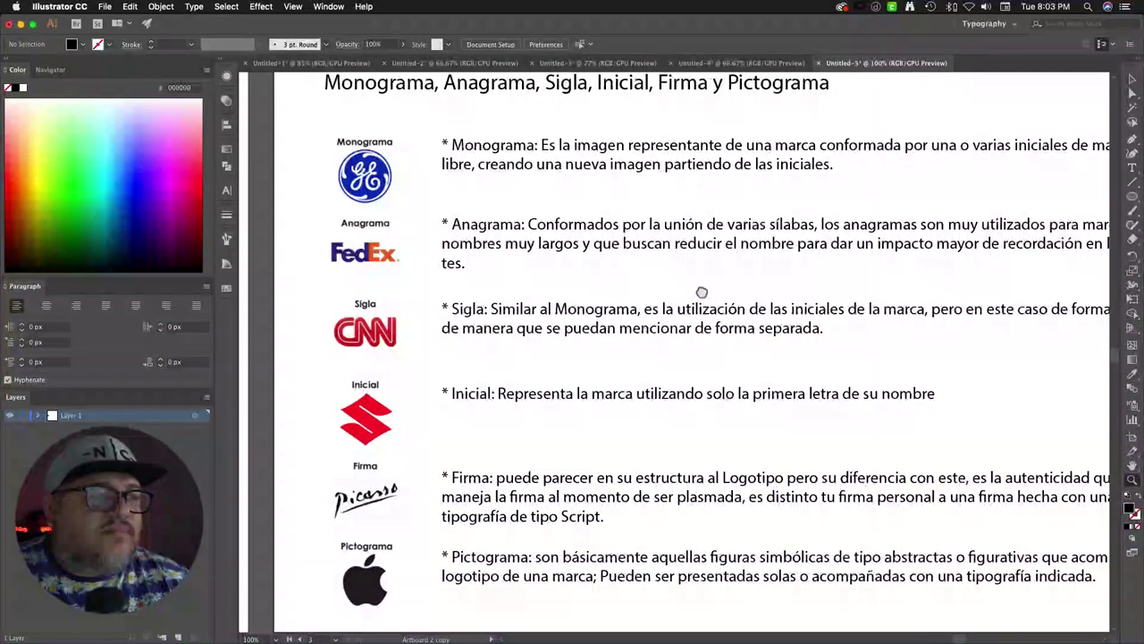
pyautogui.scroll(-1, 702, 291)
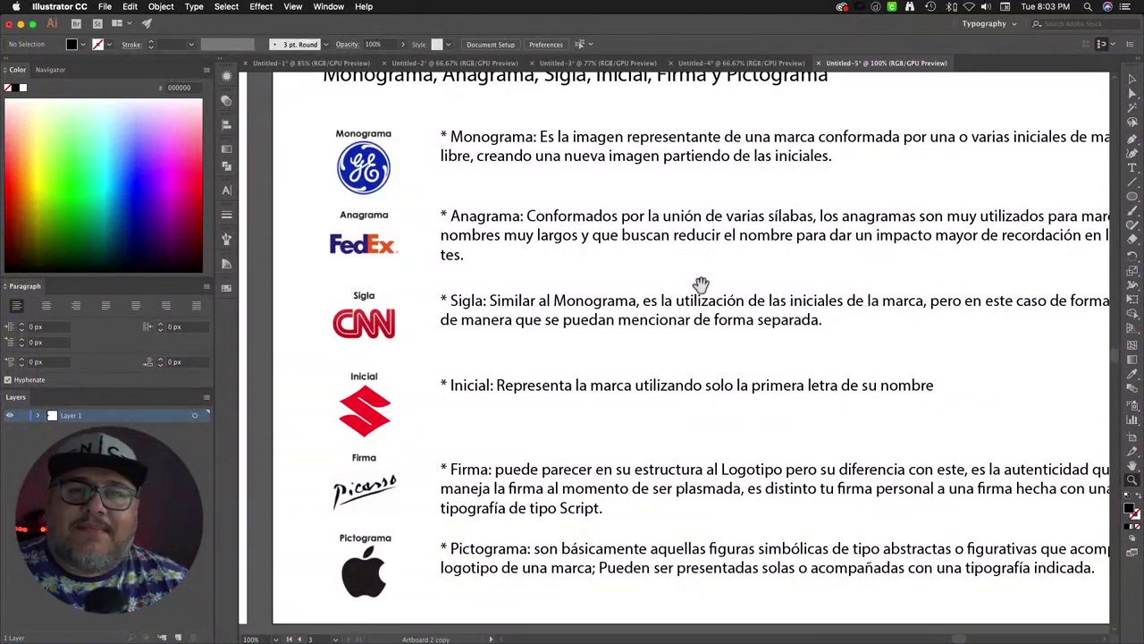
pyautogui.scroll(-1, 704, 277)
pyautogui.scroll(4, 702, 275)
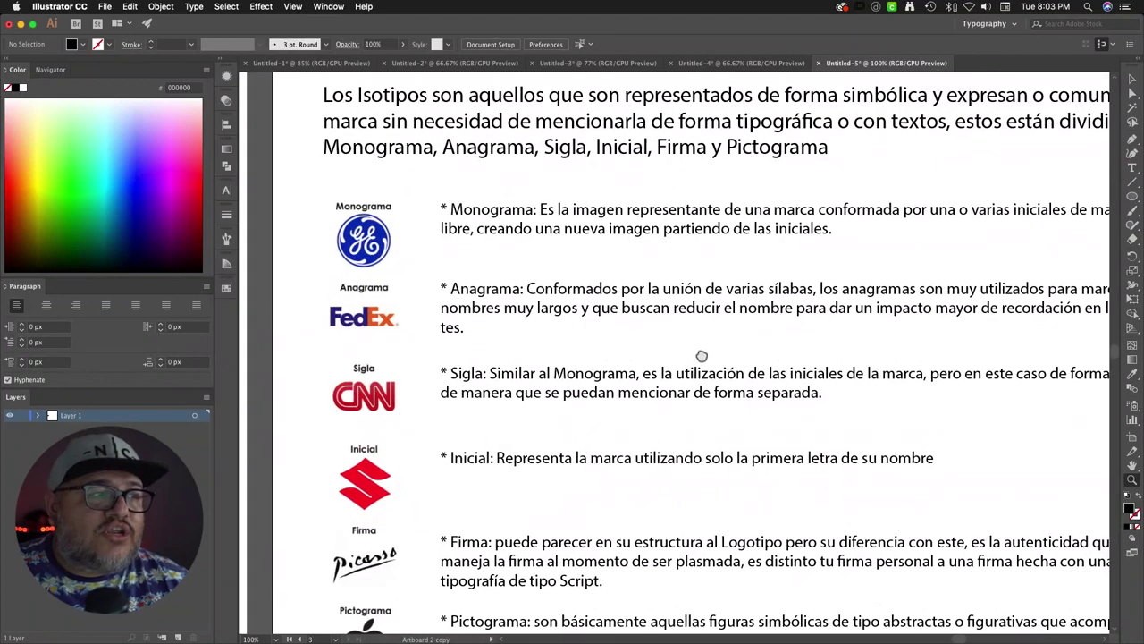
pyautogui.scroll(-3, 705, 313)
pyautogui.scroll(-2, 704, 313)
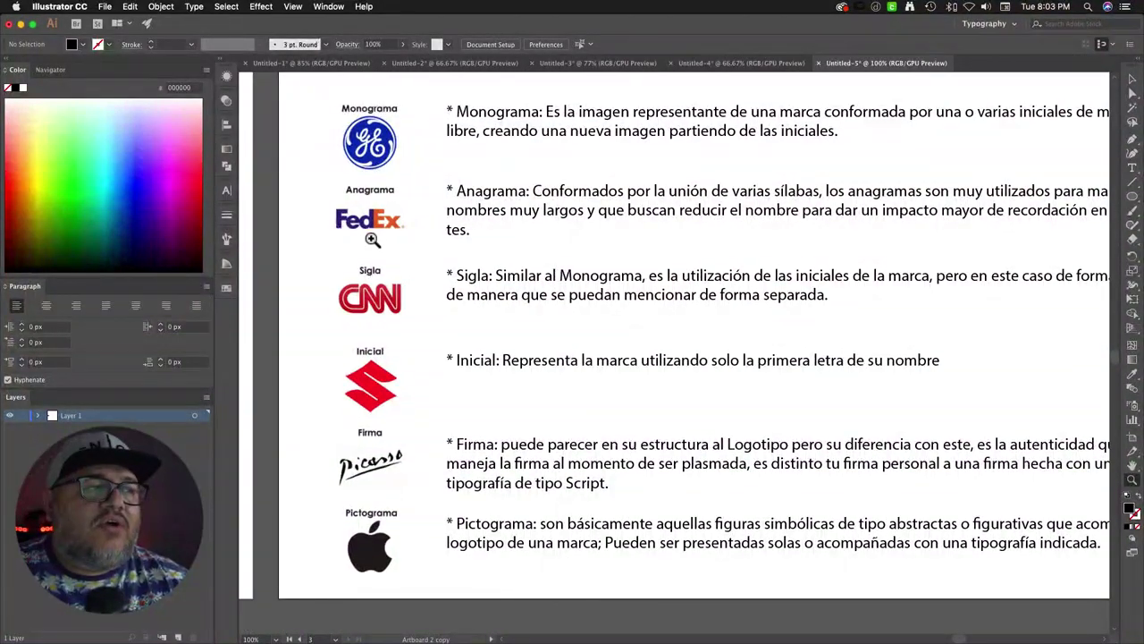
pyautogui.scroll(-1, 389, 243)
pyautogui.hscroll(5, 483, 286)
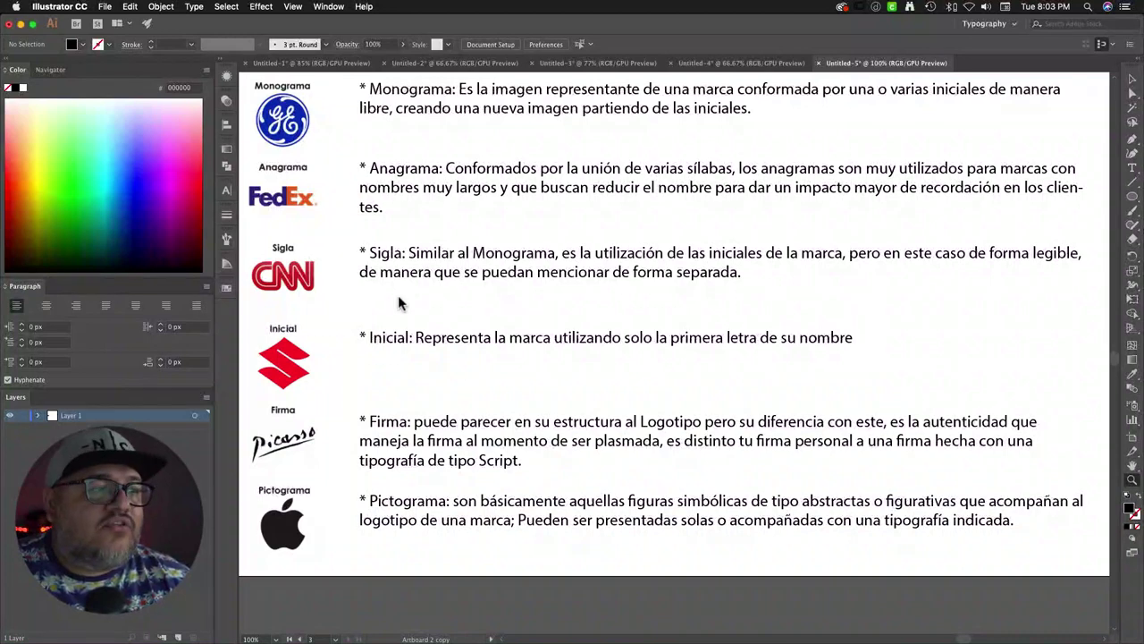
# Step: Check the Burger King Isotipo definition on the neighbouring artboard against the isotipo category sheet
pyautogui.hscroll(-15, 774, 289)
pyautogui.hscroll(-10, 818, 298)
pyautogui.scroll(-6, 818, 297)
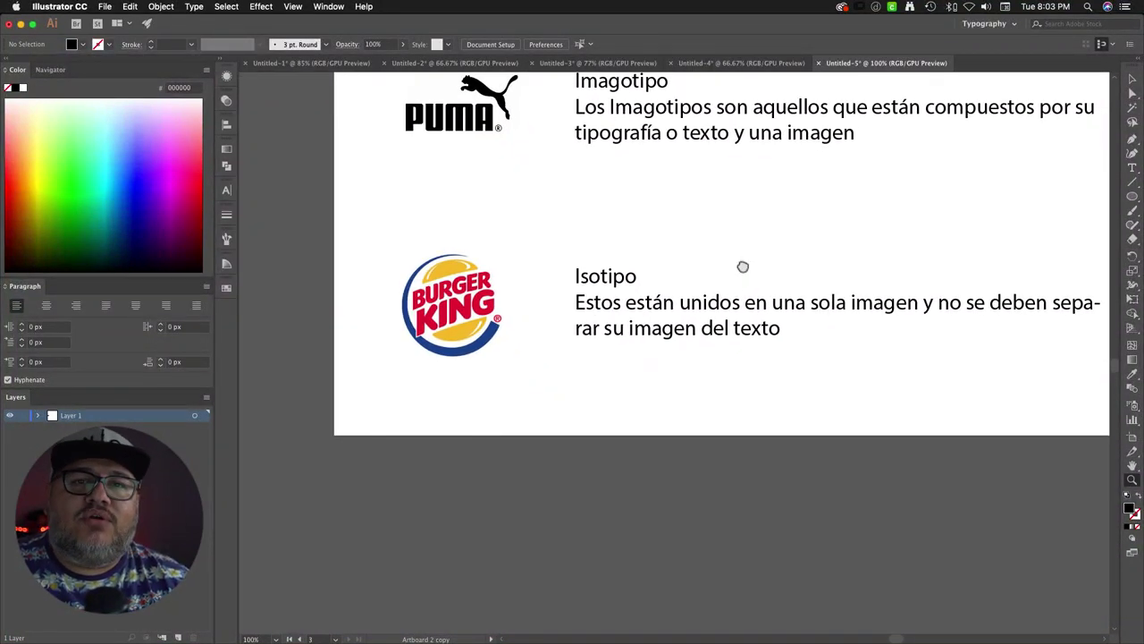
pyautogui.scroll(1, 741, 265)
pyautogui.hscroll(1, 741, 265)
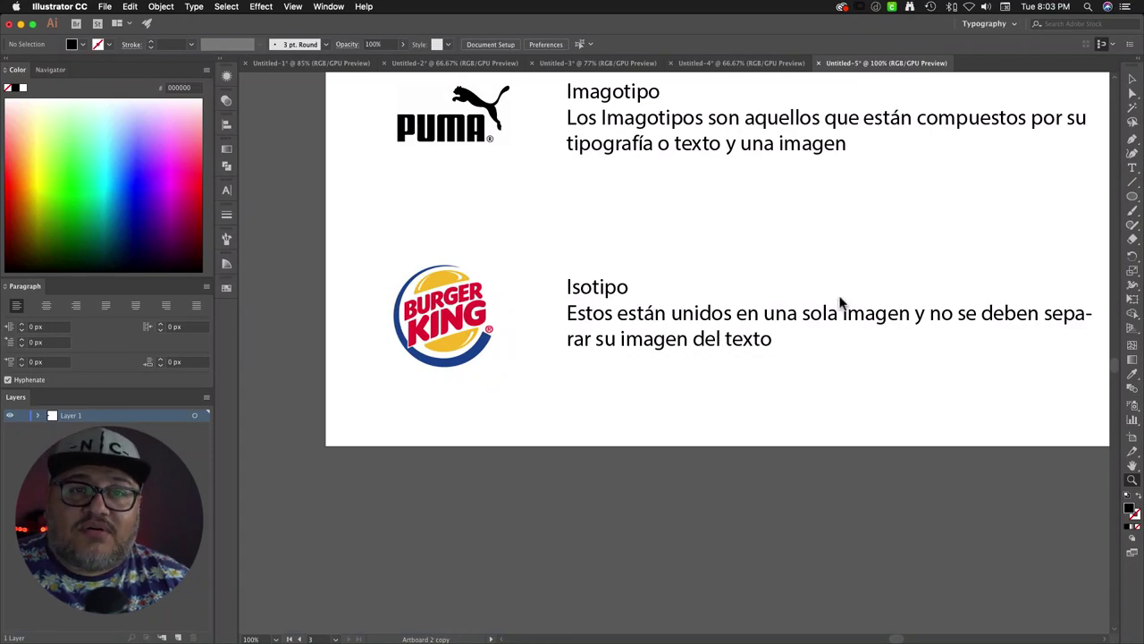
pyautogui.hscroll(15, 811, 317)
pyautogui.scroll(3, 811, 317)
pyautogui.hscroll(10, 687, 361)
pyautogui.scroll(1, 687, 361)
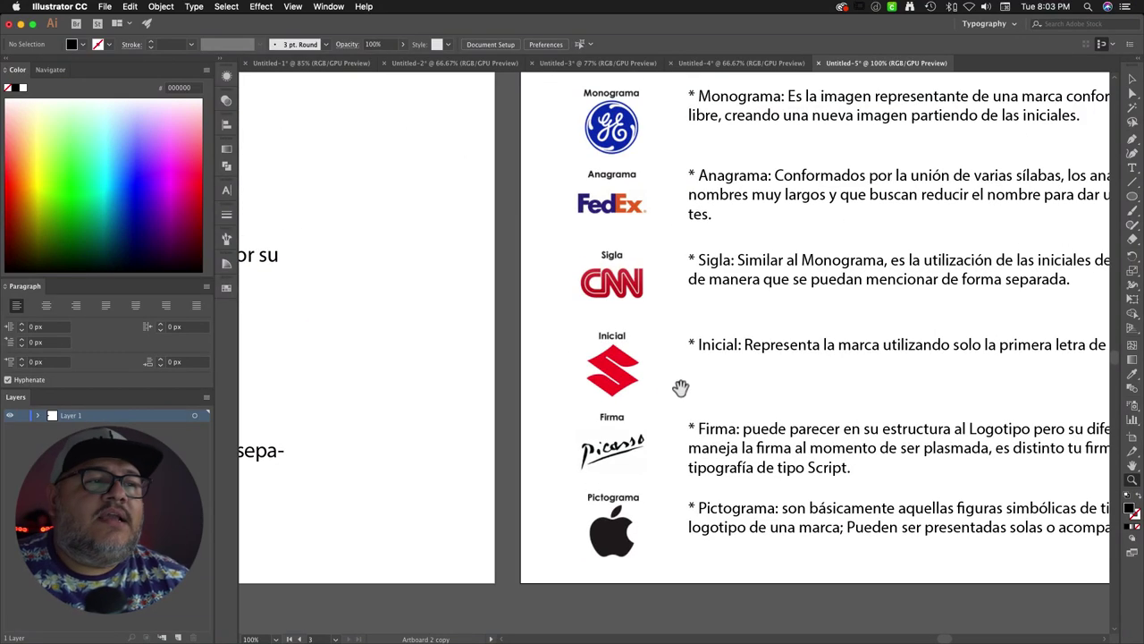
# Step: Examine the isotipo category sheet around the Inicial entry and its red S-shaped example
pyautogui.scroll(-2, 680, 386)
pyautogui.hscroll(6, 625, 347)
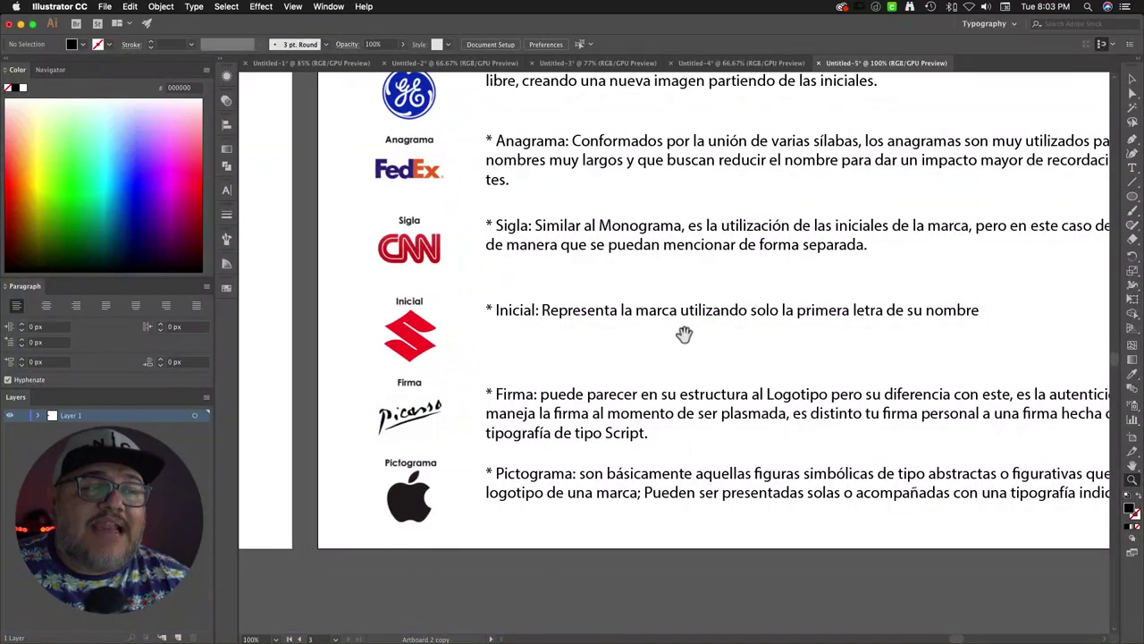
pyautogui.scroll(4, 625, 347)
pyautogui.scroll(-1, 653, 369)
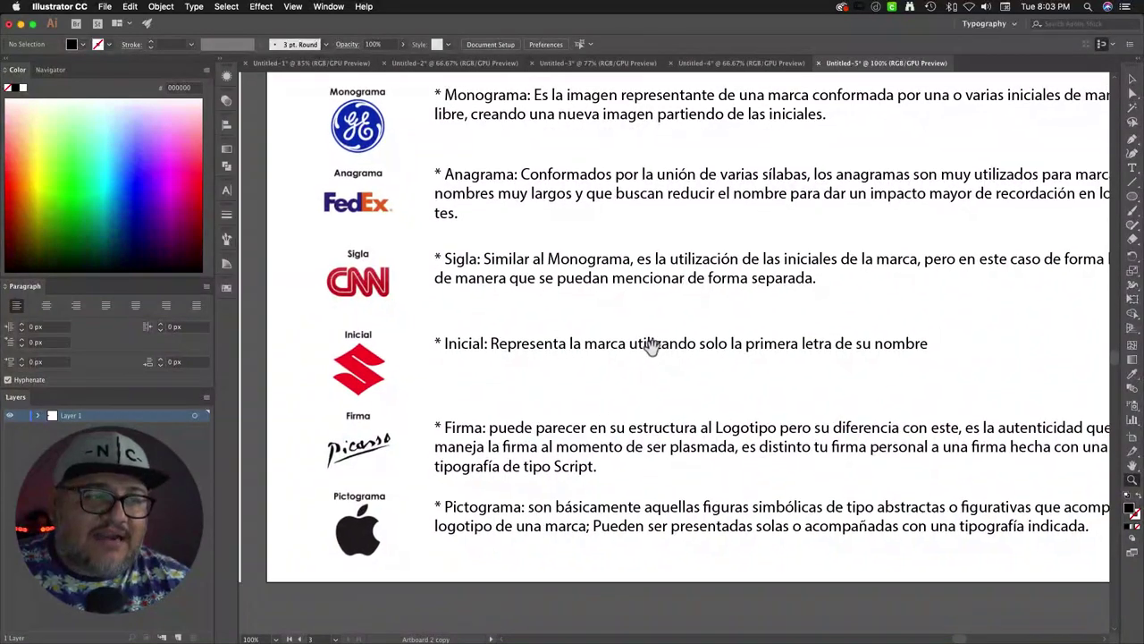
pyautogui.hscroll(6, 684, 335)
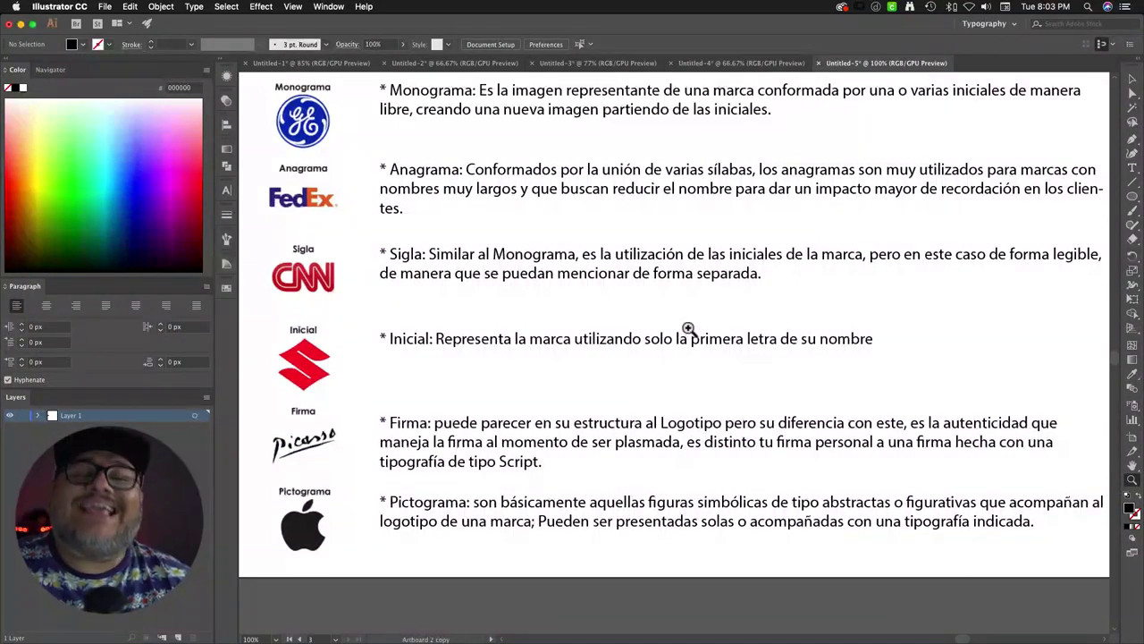
pyautogui.hscroll(4, 727, 327)
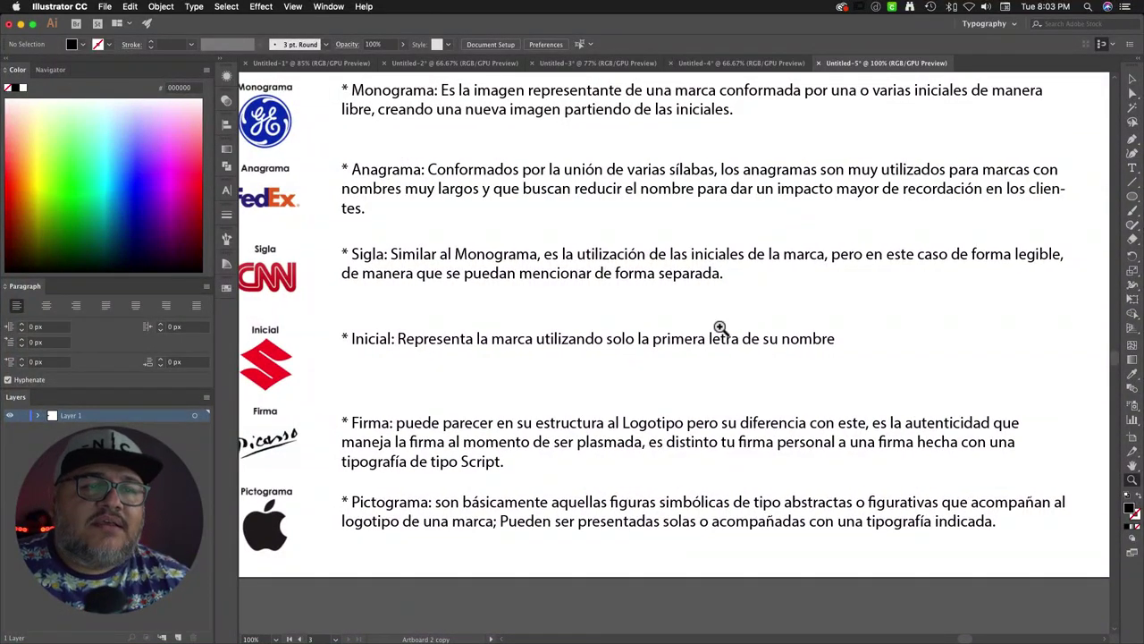
pyautogui.hscroll(-2, 666, 325)
pyautogui.scroll(-1, 666, 325)
pyautogui.hscroll(-2, 612, 323)
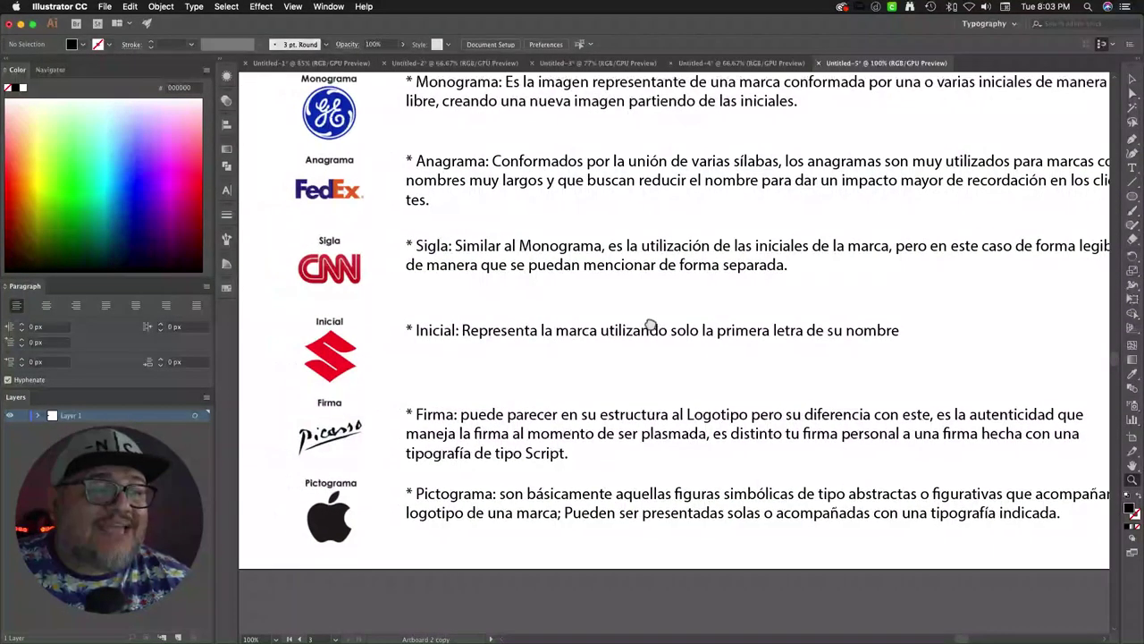
pyautogui.hscroll(-2, 640, 321)
pyautogui.hscroll(-2, 637, 319)
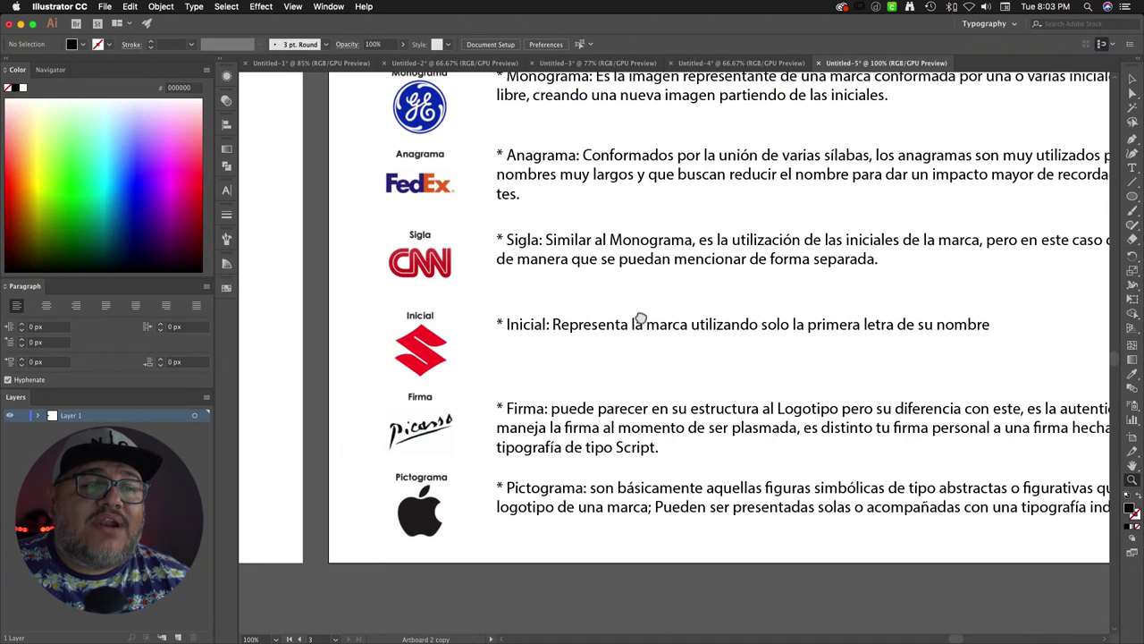
pyautogui.hscroll(-2, 641, 315)
pyautogui.hscroll(-3, 643, 313)
pyautogui.scroll(-1, 643, 313)
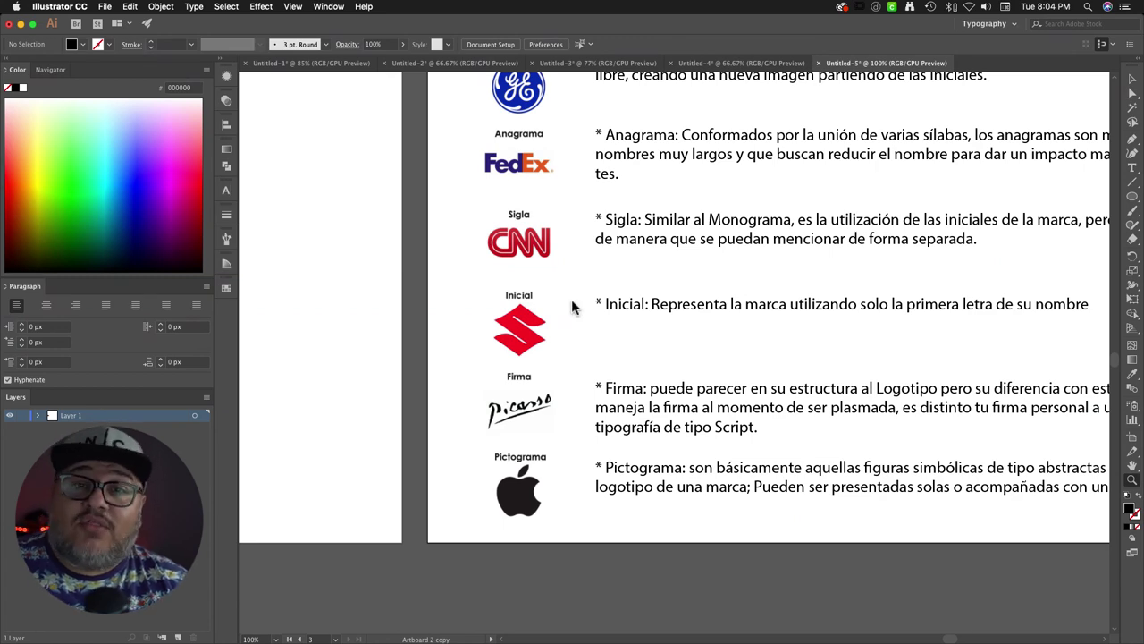
# Step: Examine the Firma and Pictograma entries with their Picasso and Apple examples, and recheck the sheet's introduction
pyautogui.moveTo(756, 309); pyautogui.dragTo(690, 283)
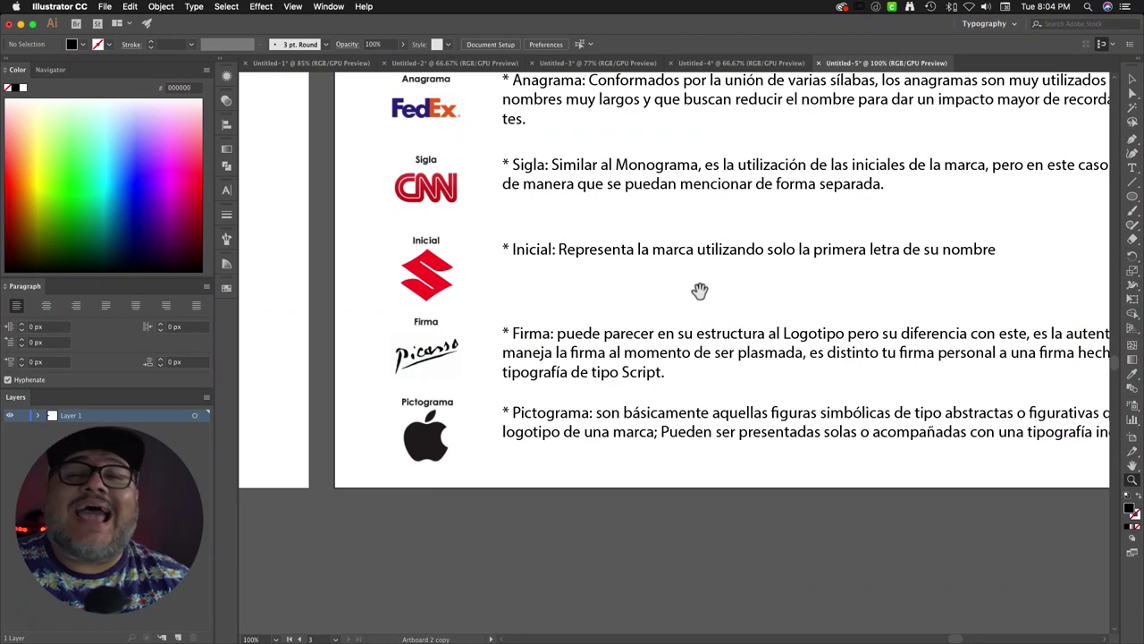
pyautogui.hscroll(2, 734, 295)
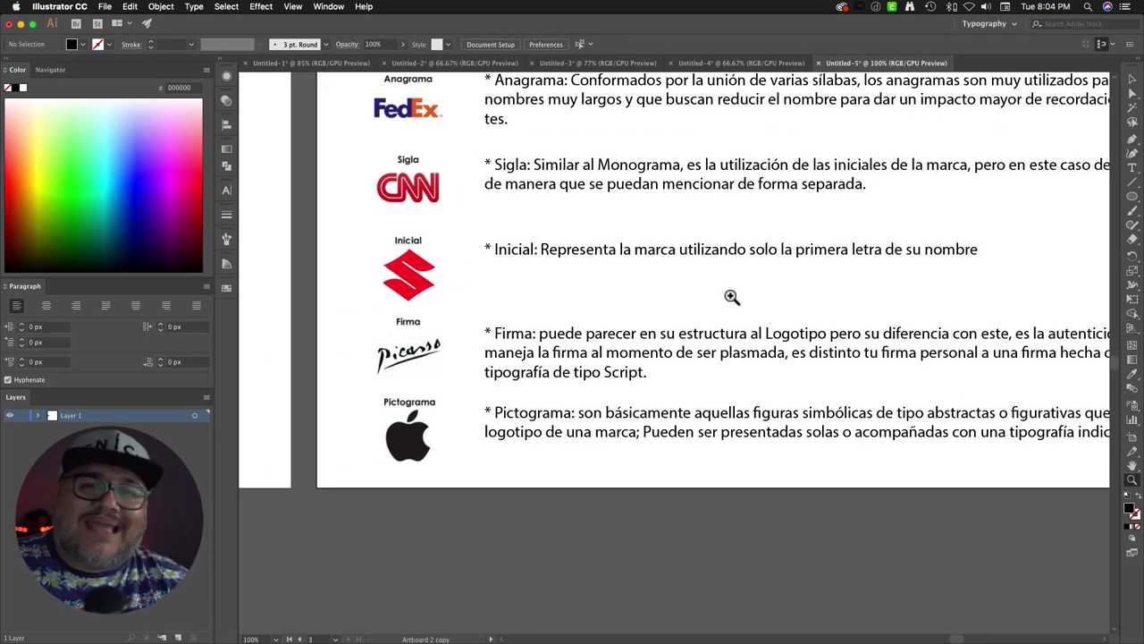
pyautogui.moveTo(618, 296); pyautogui.dragTo(624, 287)
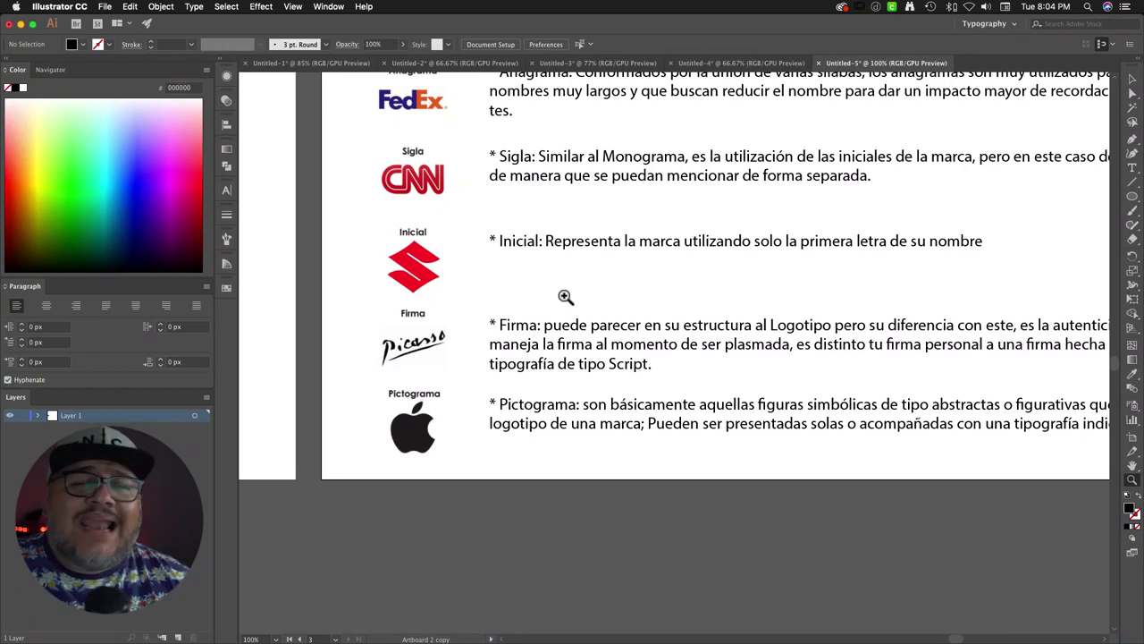
pyautogui.moveTo(659, 281); pyautogui.dragTo(616, 280)
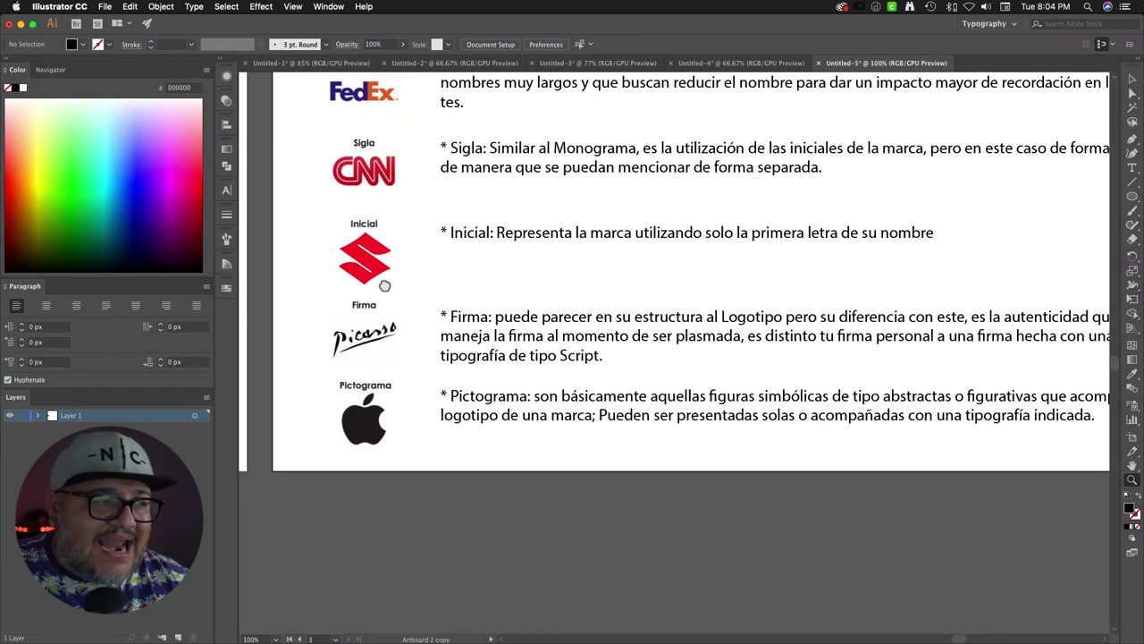
pyautogui.moveTo(540, 292); pyautogui.dragTo(527, 271)
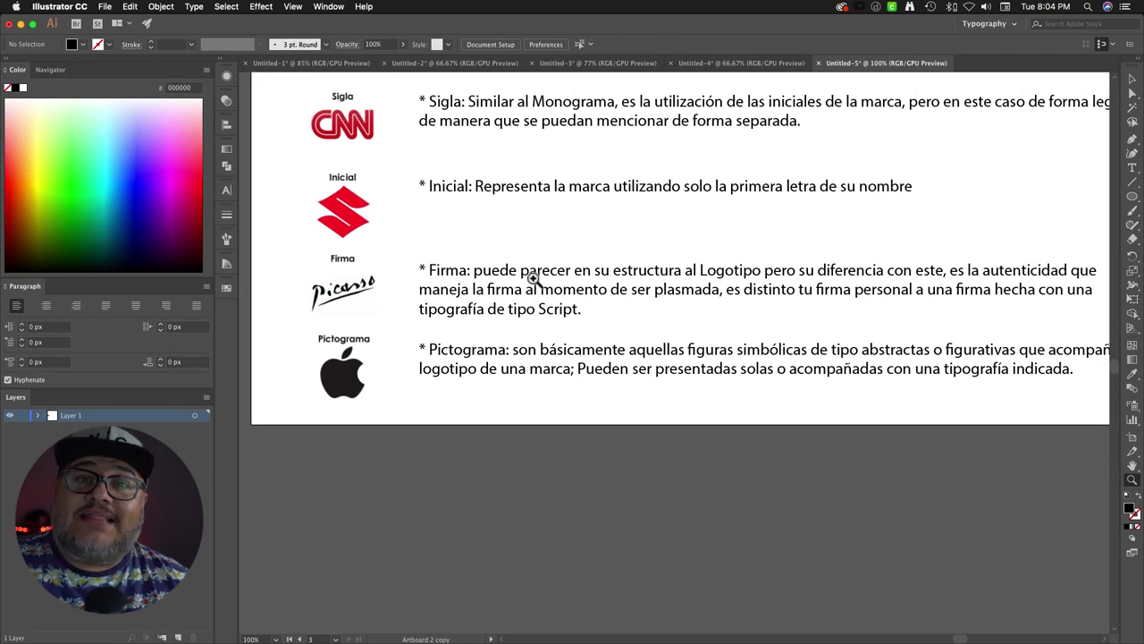
pyautogui.hscroll(1, 680, 290)
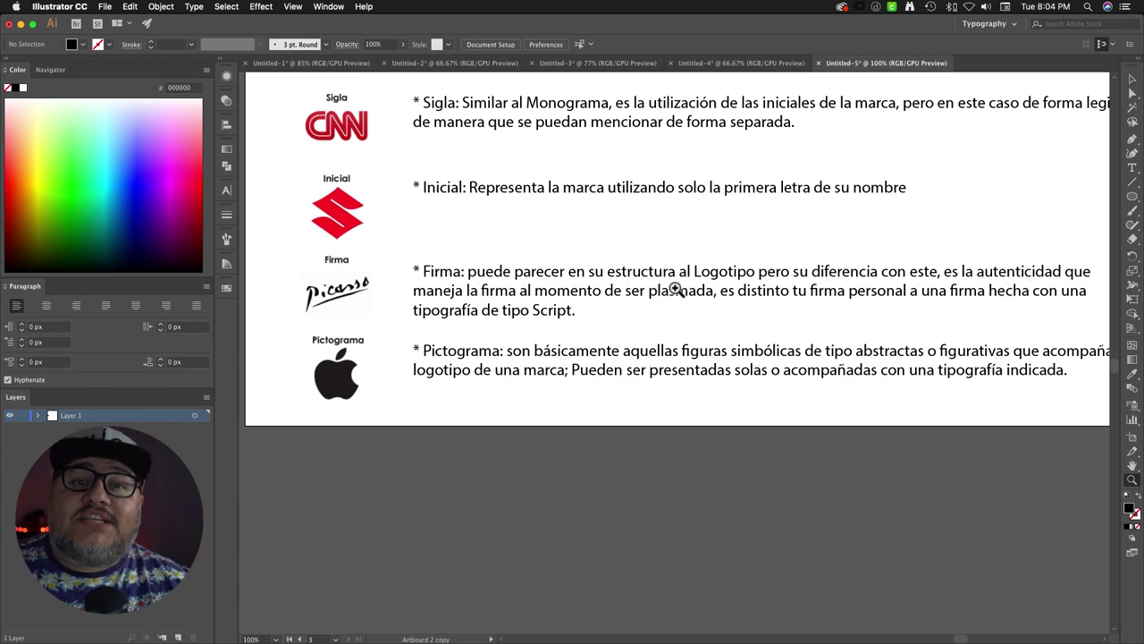
pyautogui.scroll(10, 677, 290)
pyautogui.scroll(-2, 721, 253)
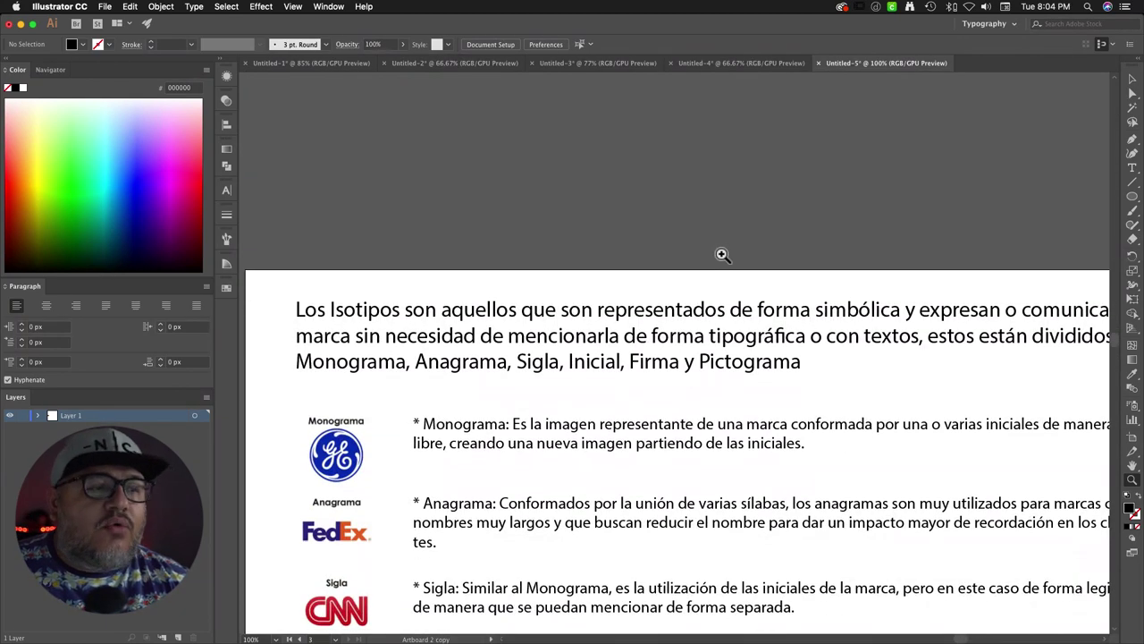
pyautogui.scroll(-10, 710, 306)
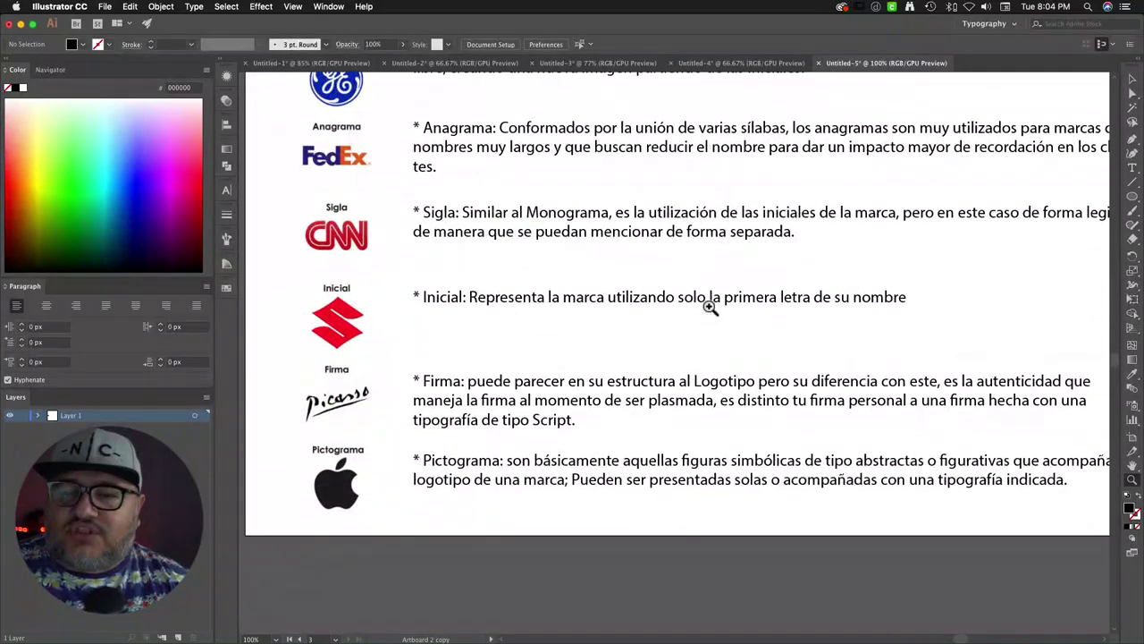
pyautogui.scroll(-2, 709, 307)
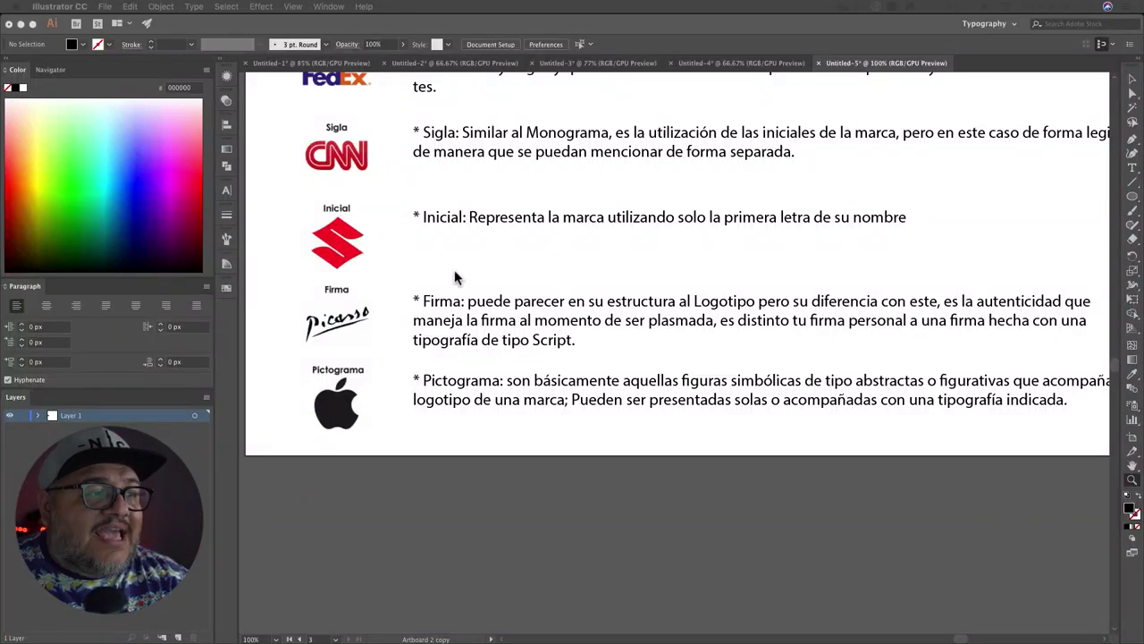
# Step: Review the Imagotipo and Isotipo definitions with the Puma and Burger King logos, and return towards the isotipo category sheet
pyautogui.click(489, 283)
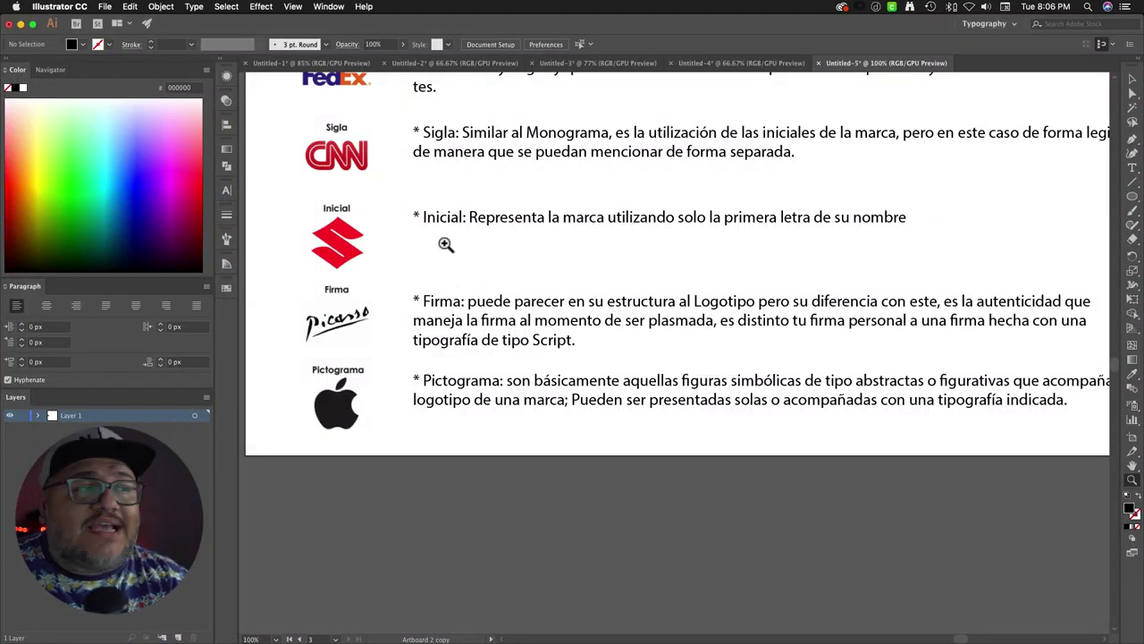
pyautogui.moveTo(445, 250); pyautogui.dragTo(578, 271)
pyautogui.hscroll(-10, 578, 271)
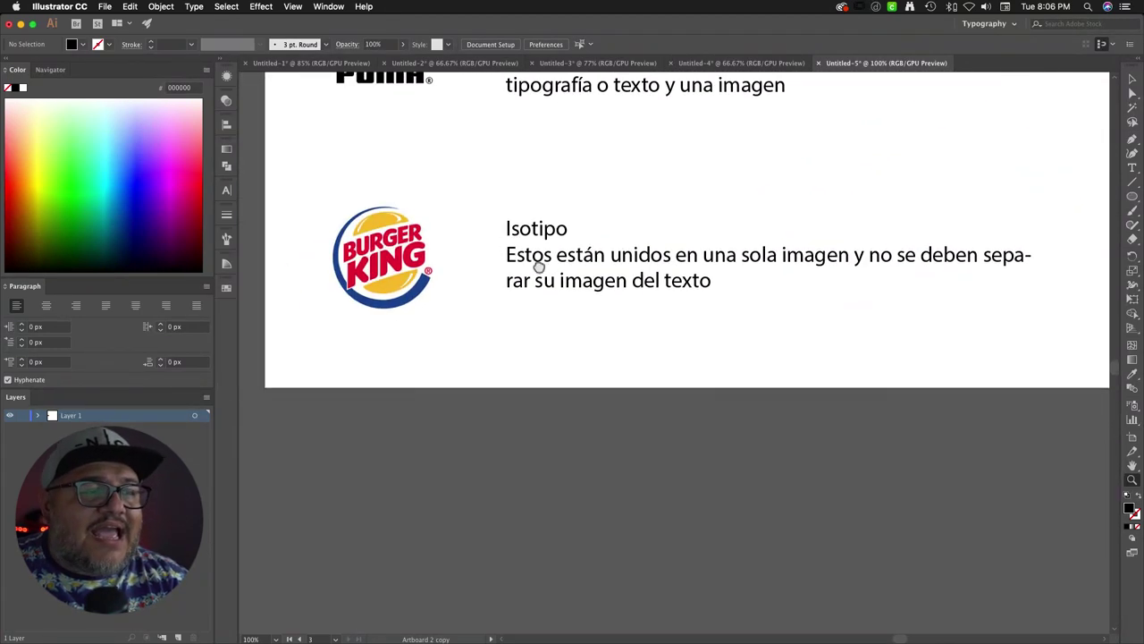
pyautogui.hscroll(2, 536, 320)
pyautogui.scroll(1, 537, 320)
pyautogui.hscroll(2, 572, 281)
pyautogui.scroll(1, 572, 282)
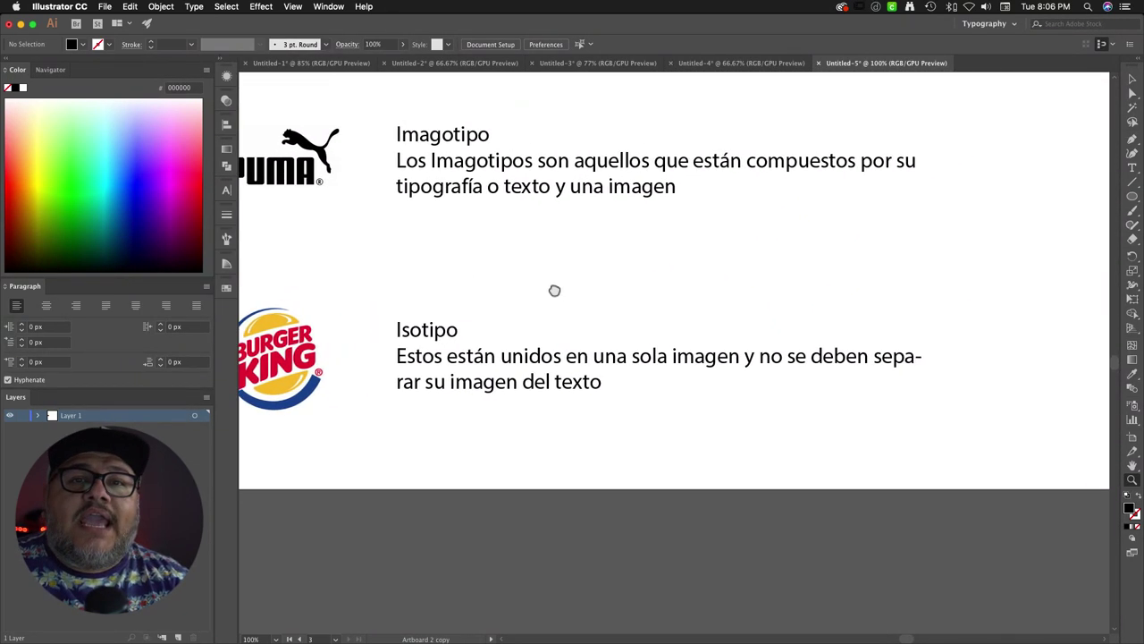
pyautogui.moveTo(552, 290); pyautogui.dragTo(566, 287)
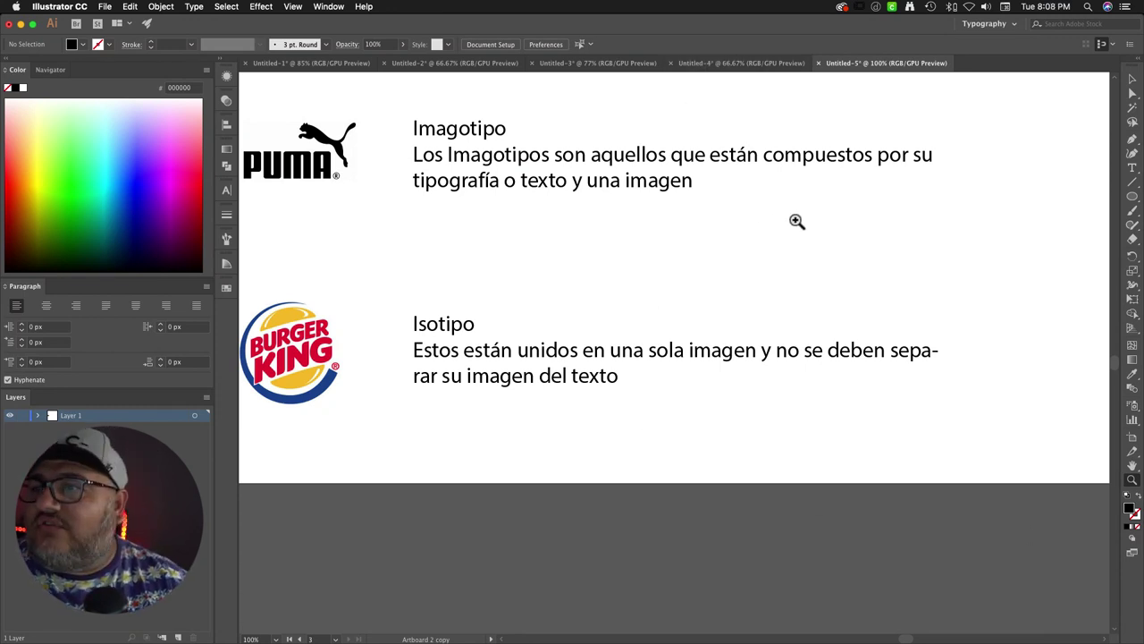
pyautogui.hscroll(5, 777, 209)
pyautogui.scroll(3, 777, 209)
pyautogui.hscroll(10, 710, 320)
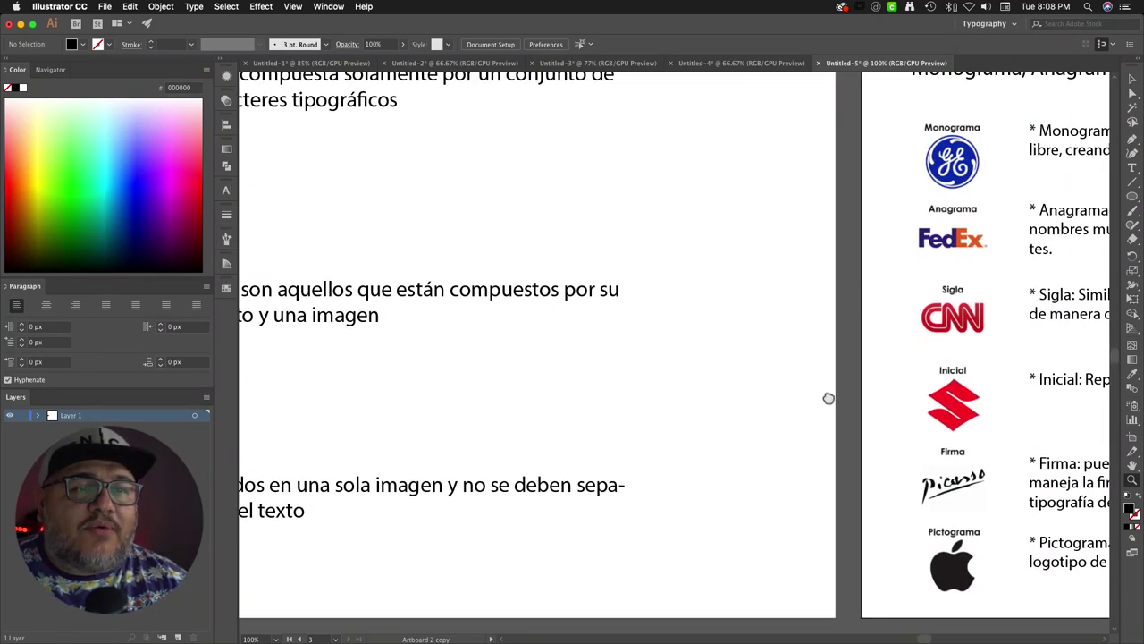
# Step: Review the isotipo category sheet from its introduction to the Sigla, Inicial, Firma and Pictograma definitions
pyautogui.scroll(-5, 828, 396)
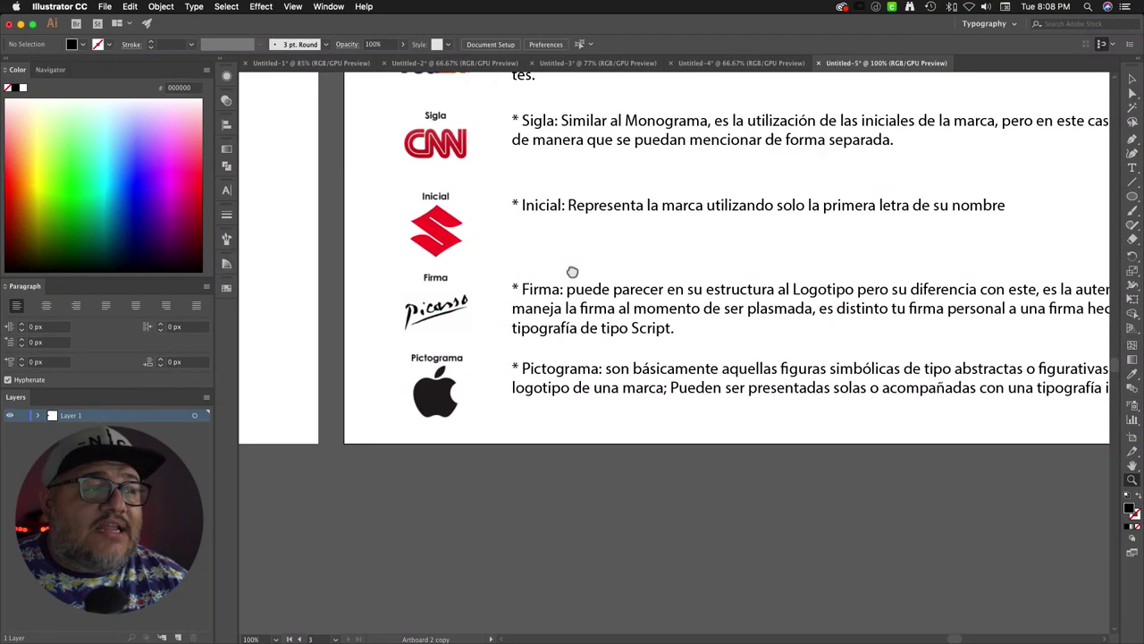
pyautogui.scroll(7, 536, 277)
pyautogui.scroll(3, 604, 467)
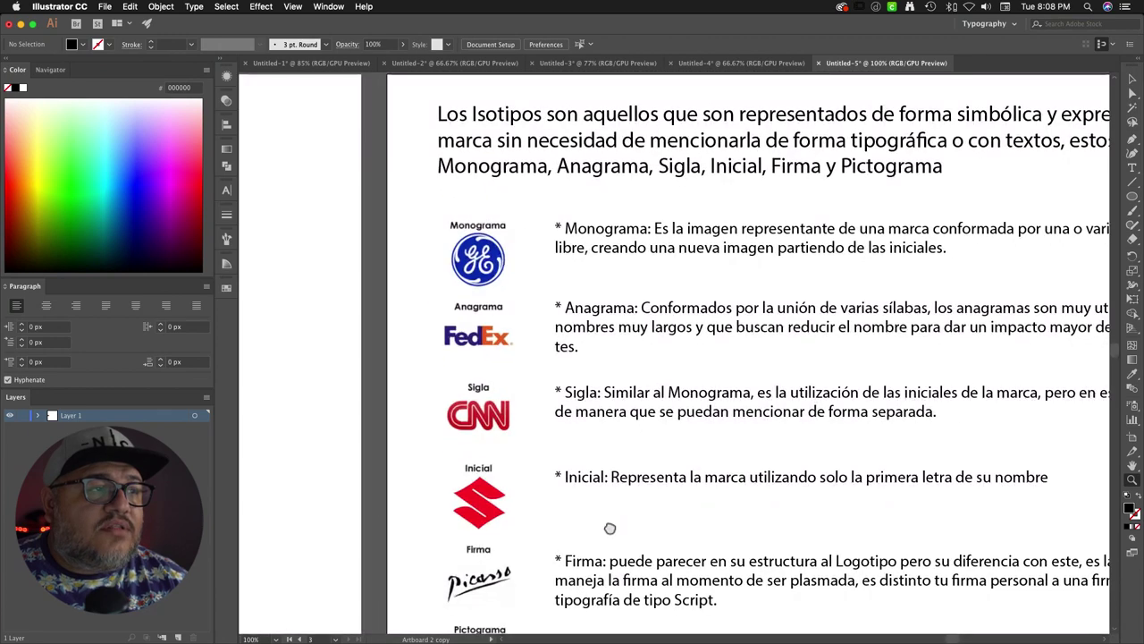
pyautogui.scroll(-2, 575, 598)
pyautogui.scroll(-4, 582, 375)
pyautogui.hscroll(2, 582, 376)
pyautogui.scroll(-3, 582, 376)
pyautogui.hscroll(2, 581, 376)
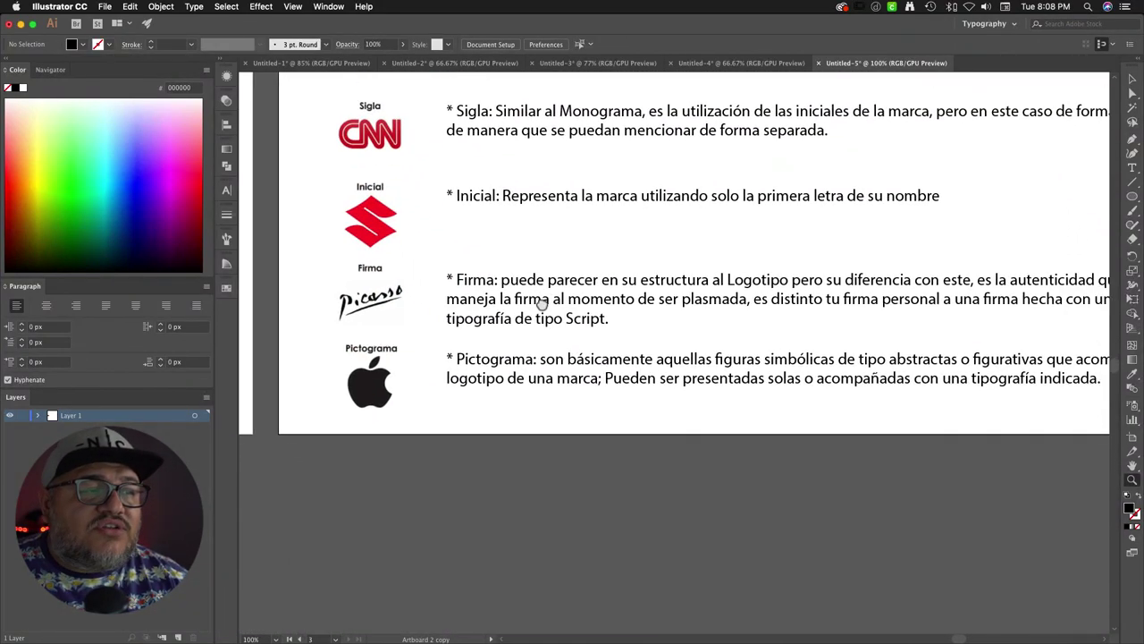
pyautogui.scroll(1, 625, 394)
pyautogui.hscroll(2, 608, 345)
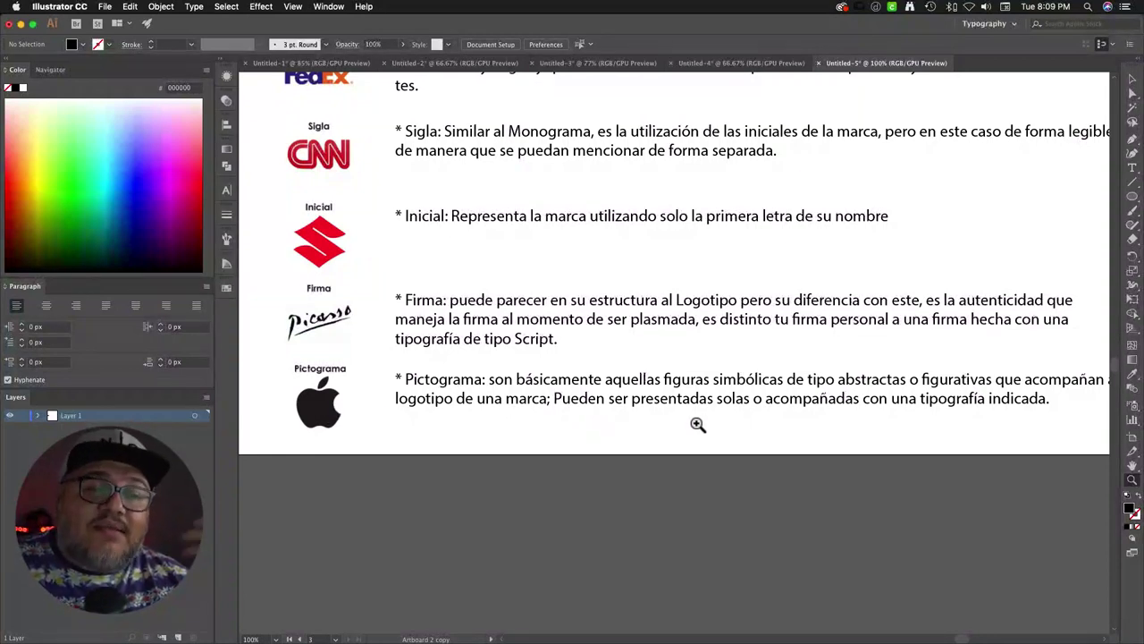
pyautogui.hscroll(2, 698, 425)
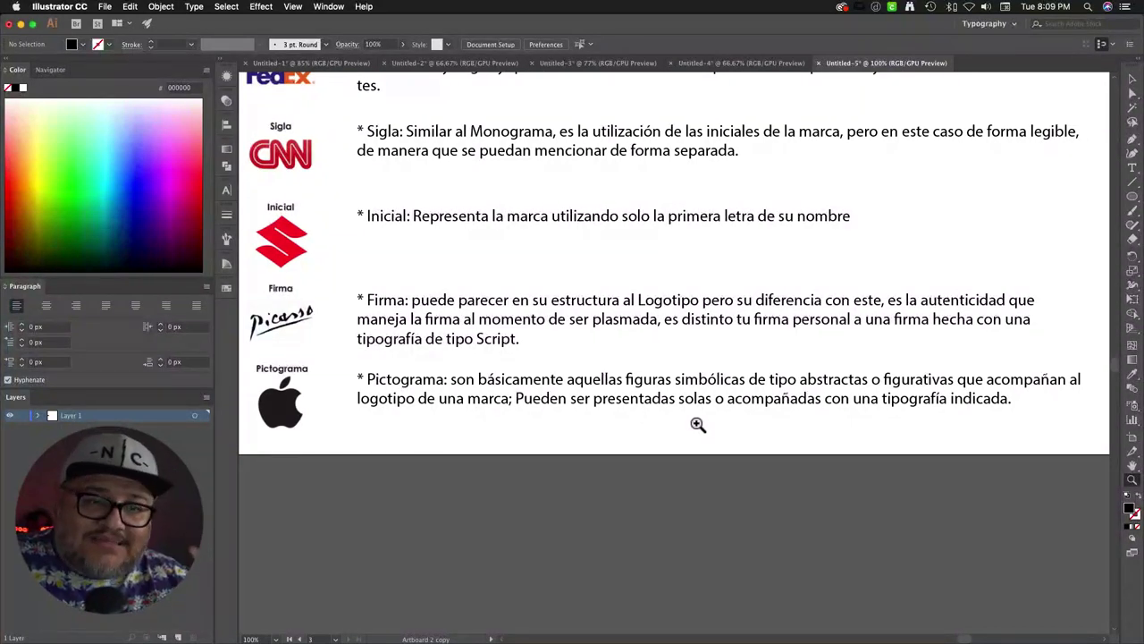
# Step: Move the tiny logo image from beneath the Pictograma text to the gap between the Inicial and Firma entries
pyautogui.press('v')
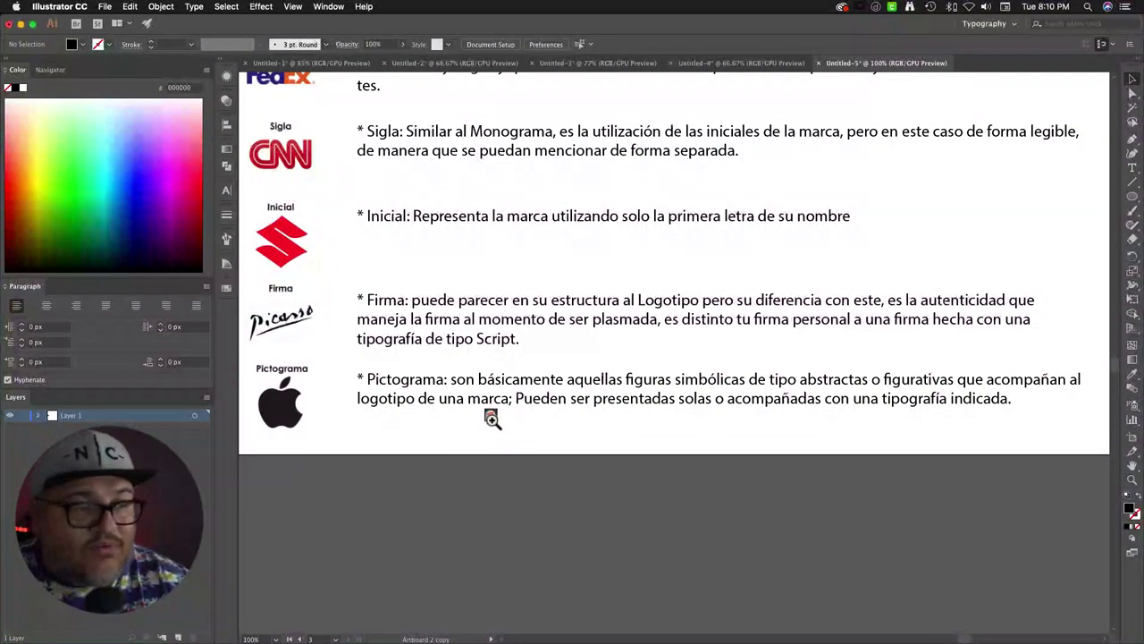
pyautogui.click(849, 259)
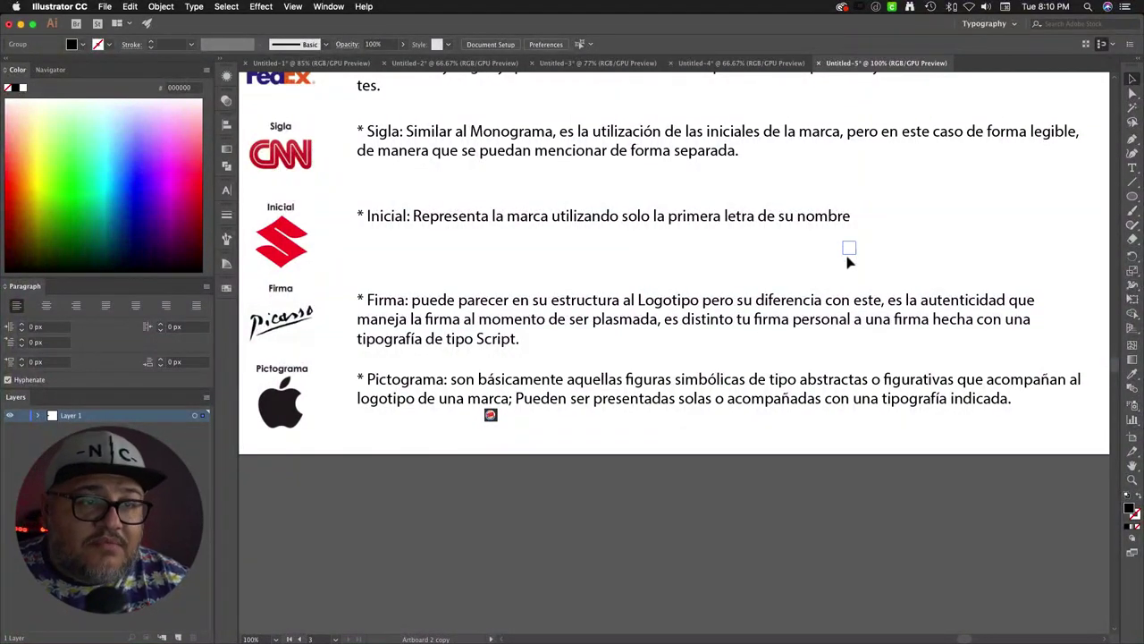
pyautogui.click(901, 252)
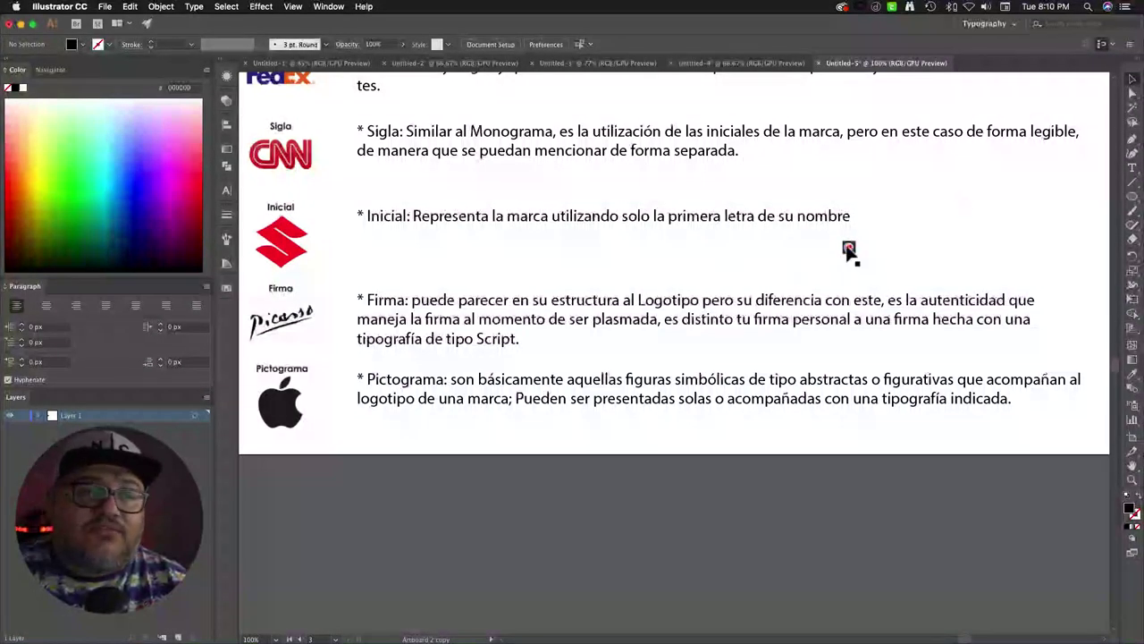
pyautogui.click(755, 267)
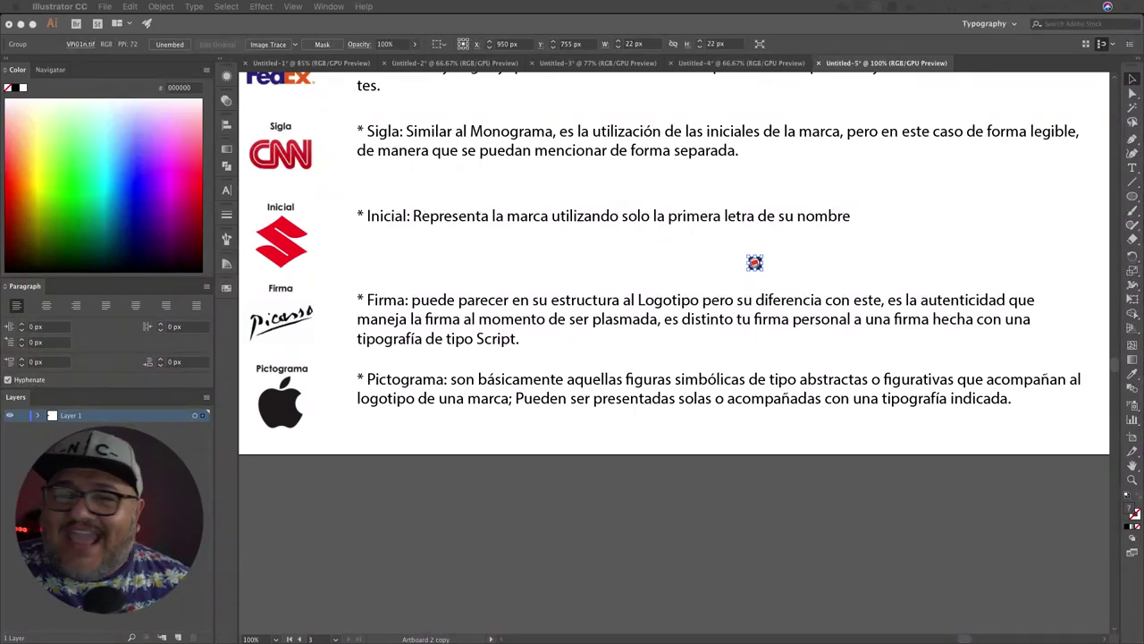
# Step: Go back through the Untitled-4 and Untitled-3 documents to the Papi Food logo in Untitled-2
pyautogui.scroll(1, 673, 210)
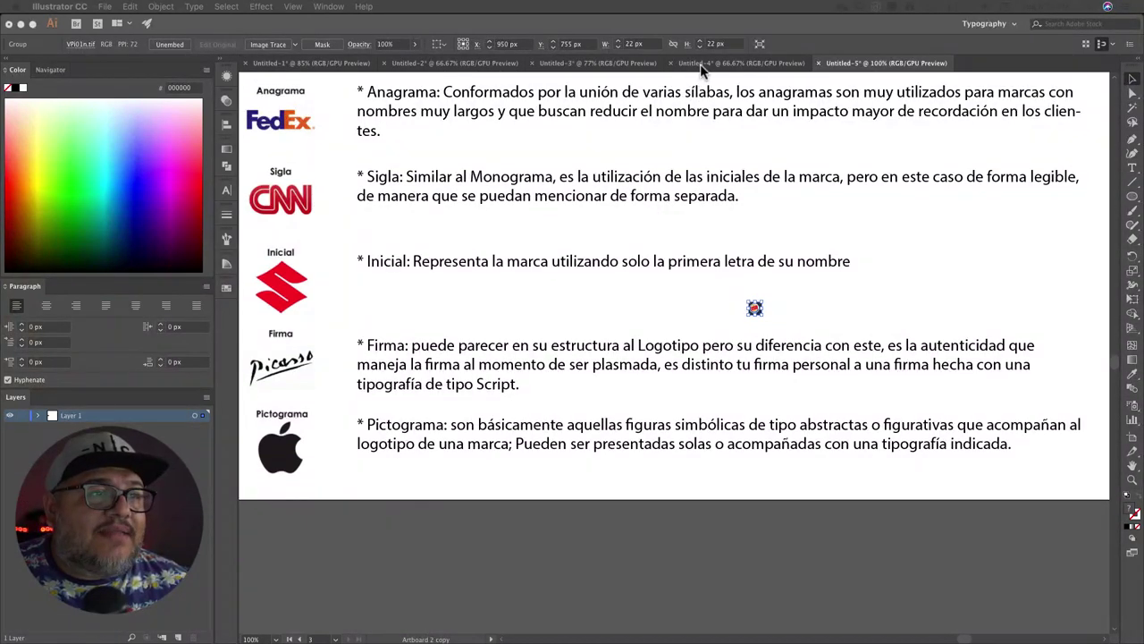
pyautogui.click(687, 62)
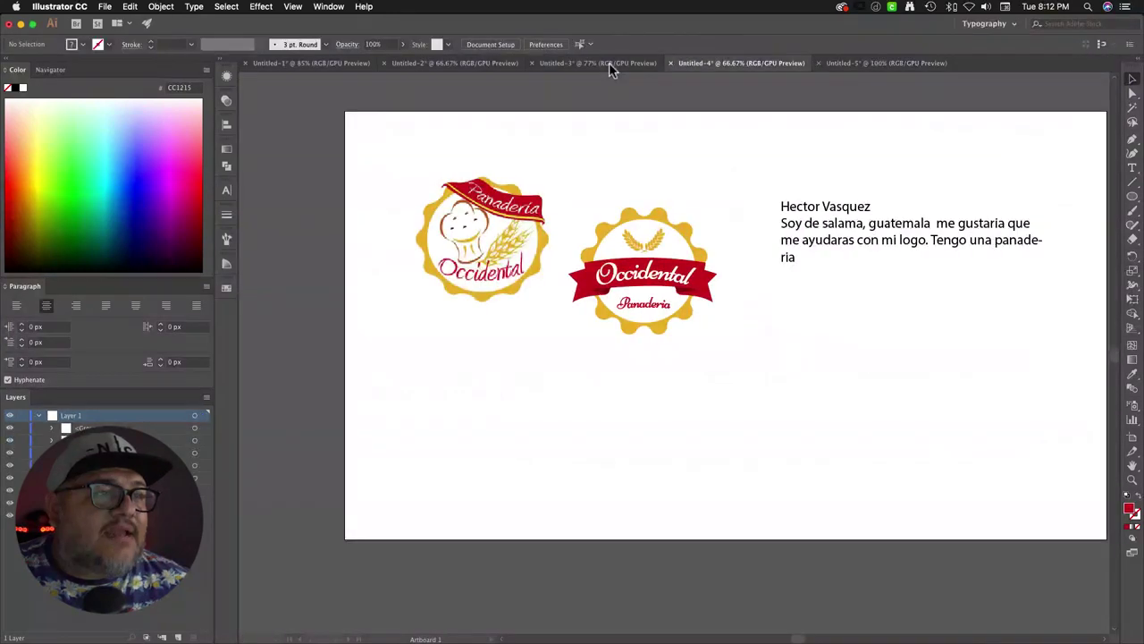
pyautogui.click(609, 63)
pyautogui.click(475, 62)
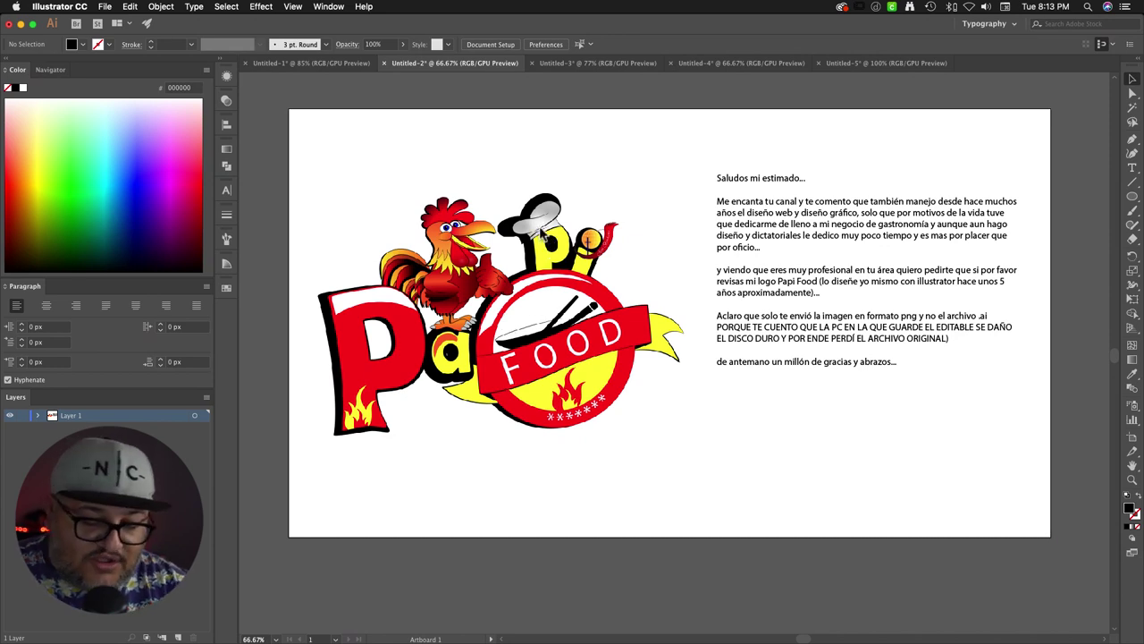
# Step: Examine the Papi Food logo up close, including the globe, cross and ribbon, the FOOD badge and the rooster
pyautogui.press('z')
pyautogui.moveTo(582, 242); pyautogui.dragTo(777, 299)
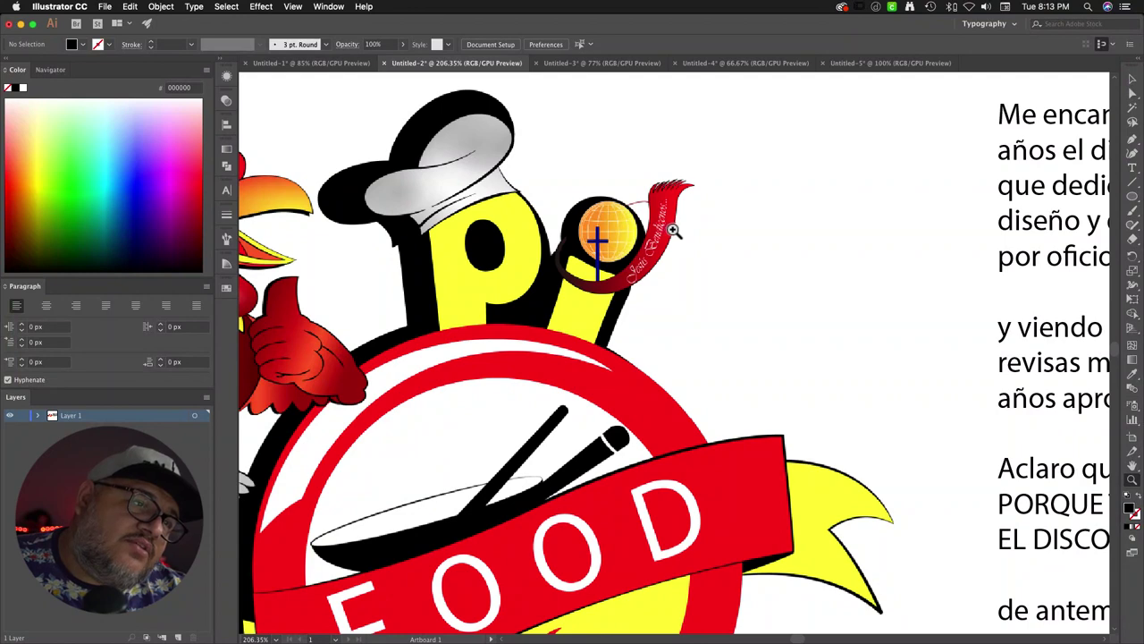
pyautogui.moveTo(740, 238); pyautogui.dragTo(625, 291)
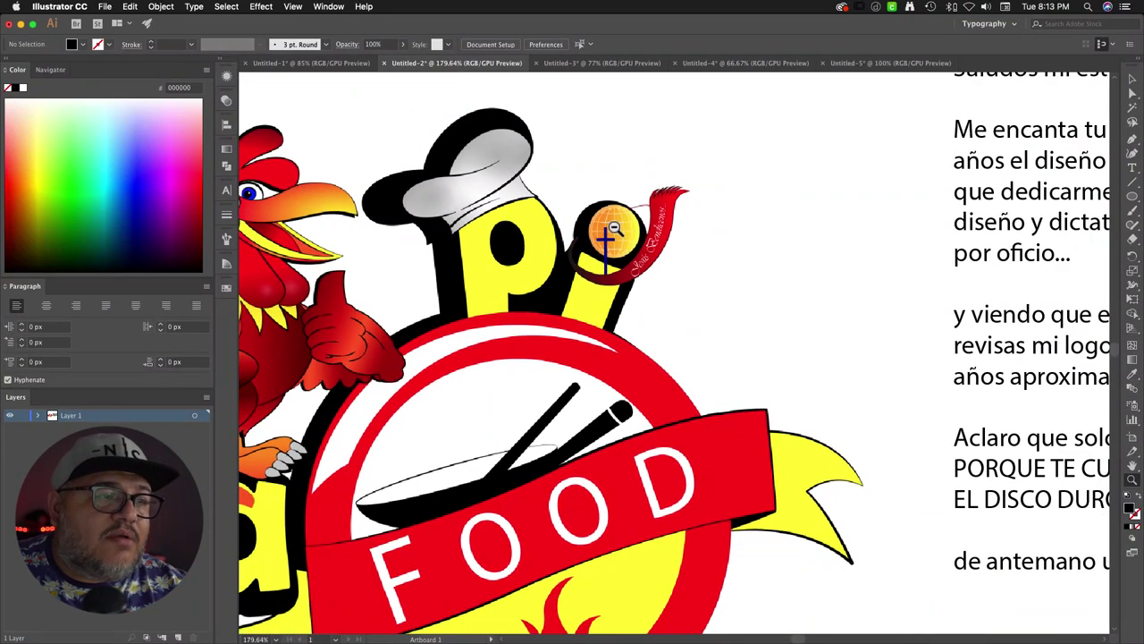
pyautogui.moveTo(585, 322); pyautogui.dragTo(715, 256)
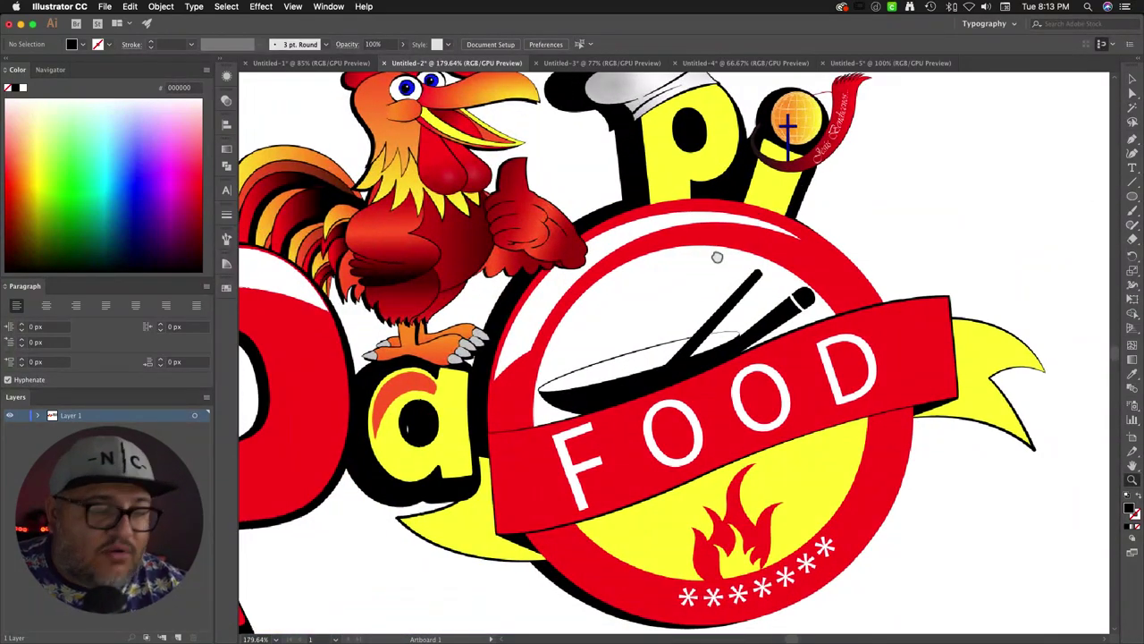
pyautogui.press('super+1')
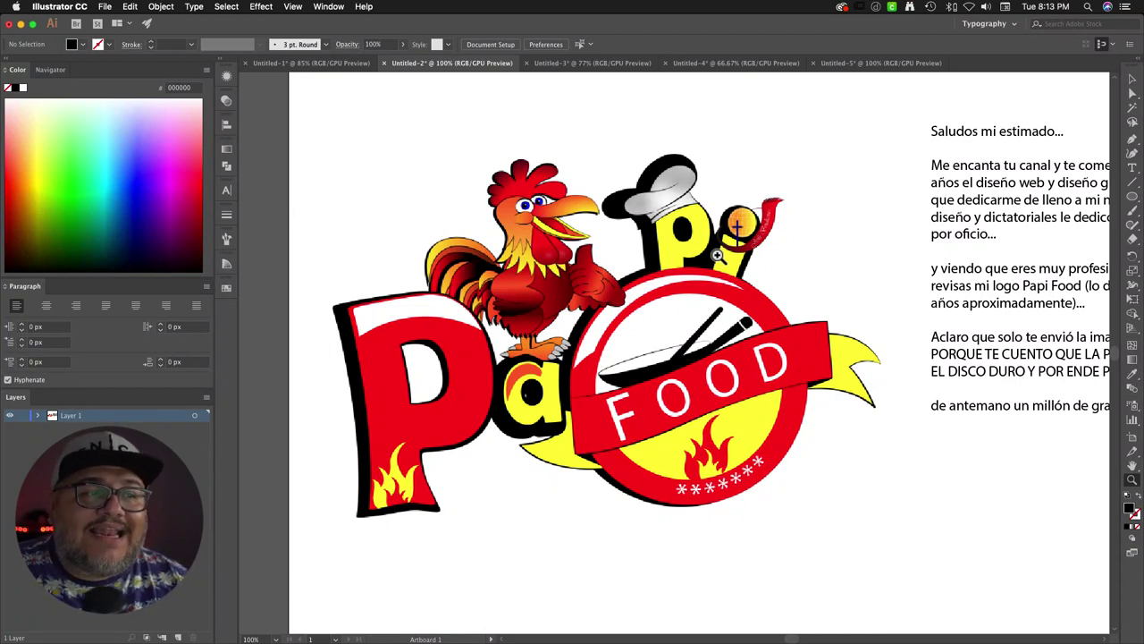
pyautogui.scroll(-2, 717, 254)
pyautogui.hscroll(2, 717, 255)
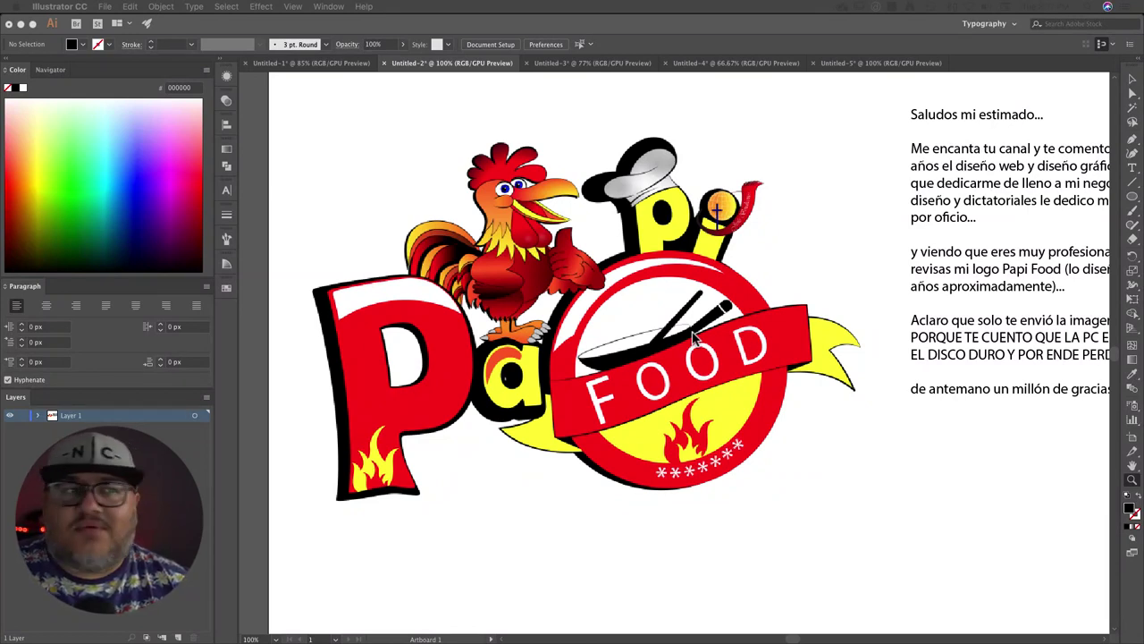
pyautogui.moveTo(332, 170); pyautogui.dragTo(664, 393)
pyautogui.scroll(-10, 665, 385)
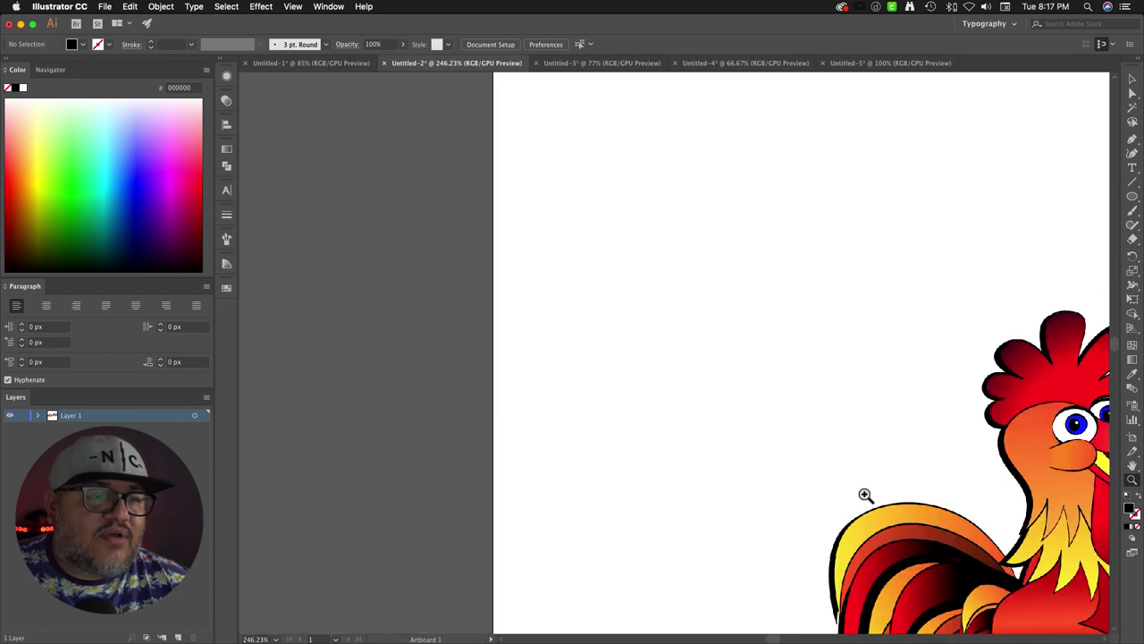
pyautogui.moveTo(947, 503); pyautogui.dragTo(590, 253)
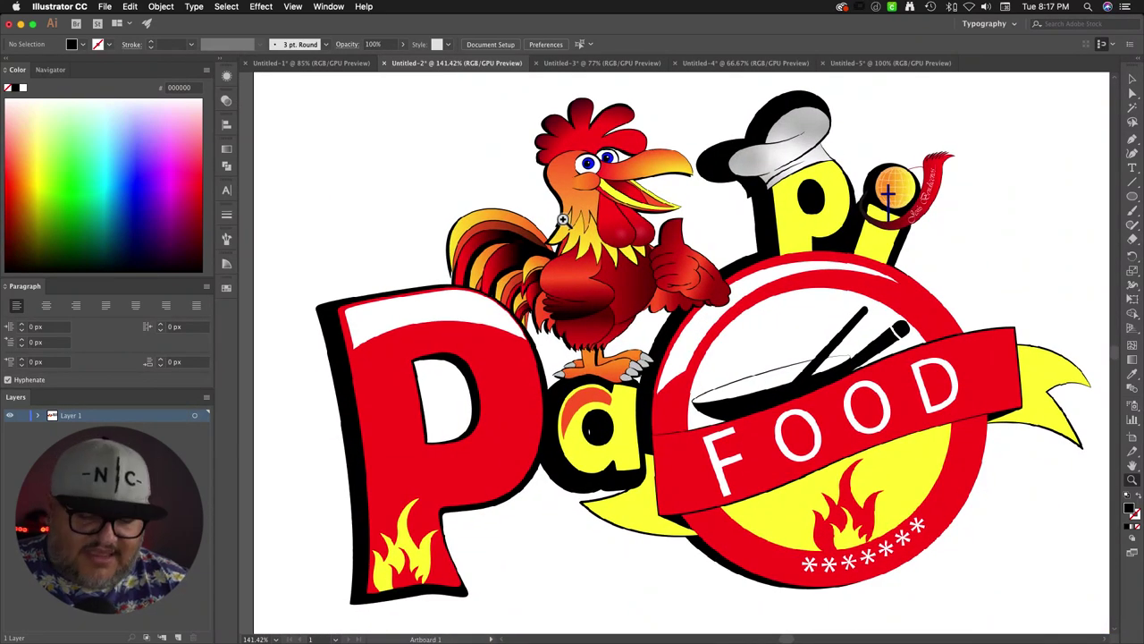
# Step: Move the Papi Food logo image off the artboard to its left and place a duplicate back beside the letter
pyautogui.click(595, 257)
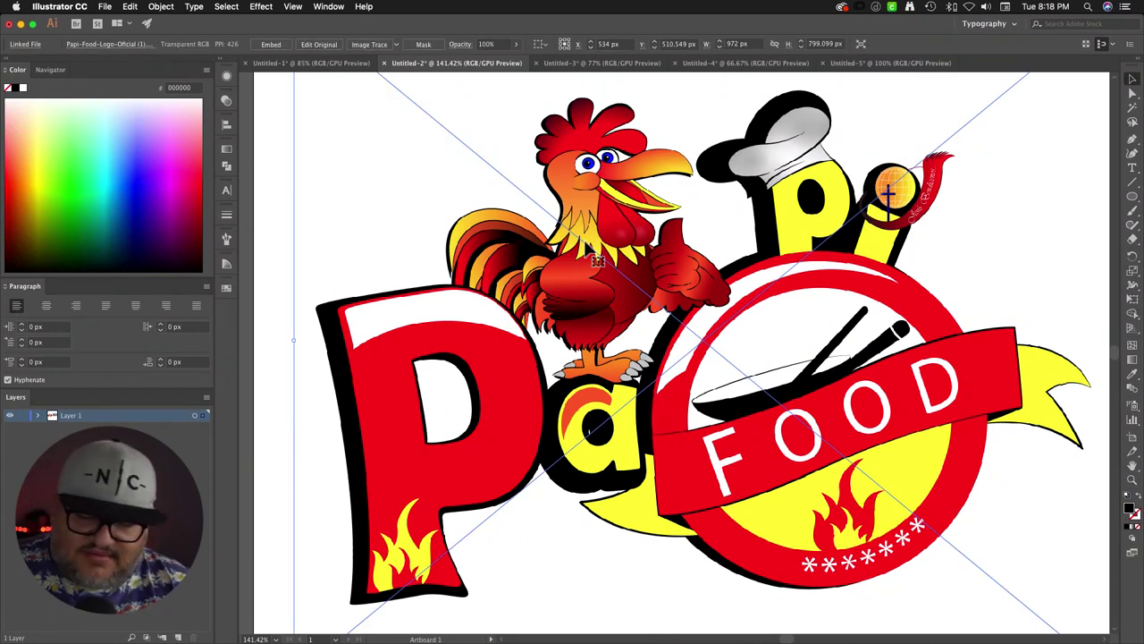
pyautogui.press('super+minus')
pyautogui.press('super+minus')
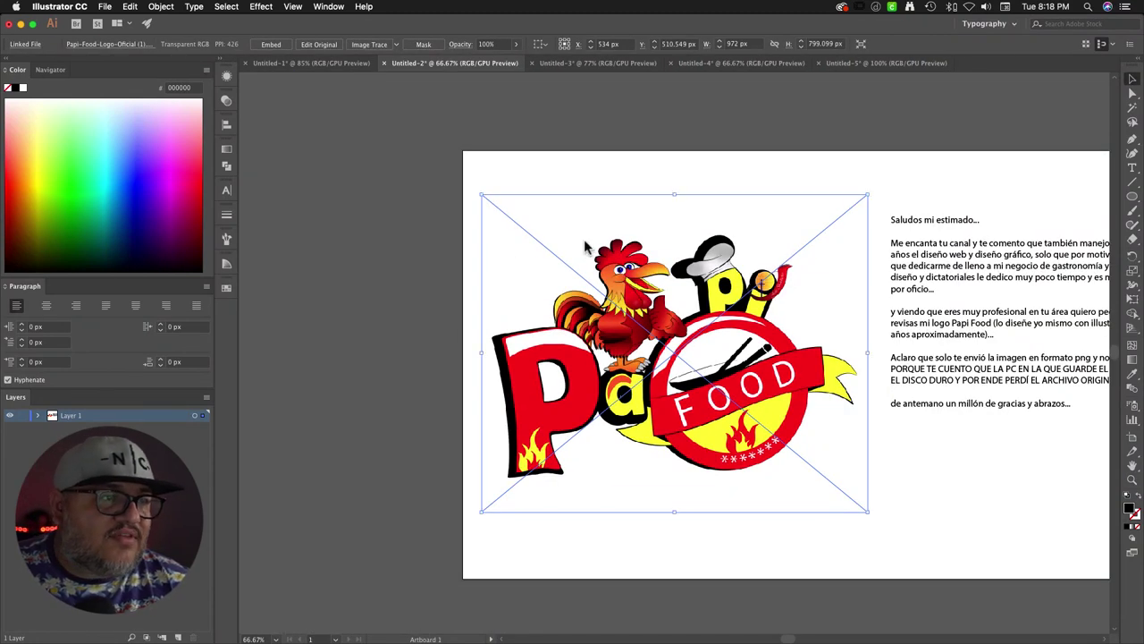
pyautogui.moveTo(634, 308); pyautogui.dragTo(375, 307)
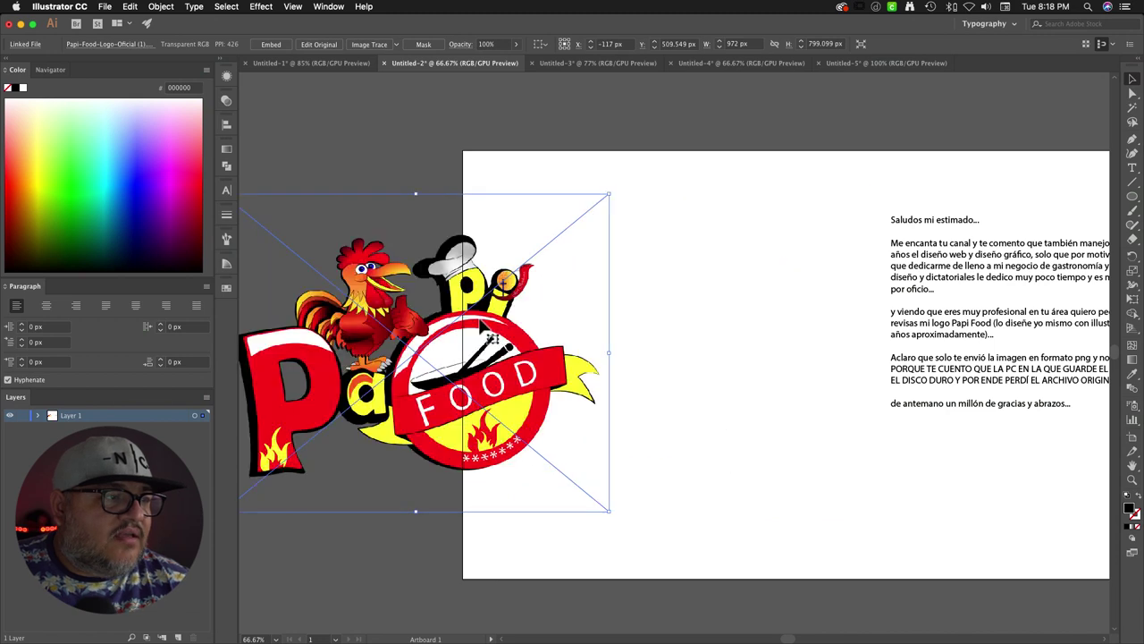
pyautogui.moveTo(483, 329); pyautogui.dragTo(372, 331)
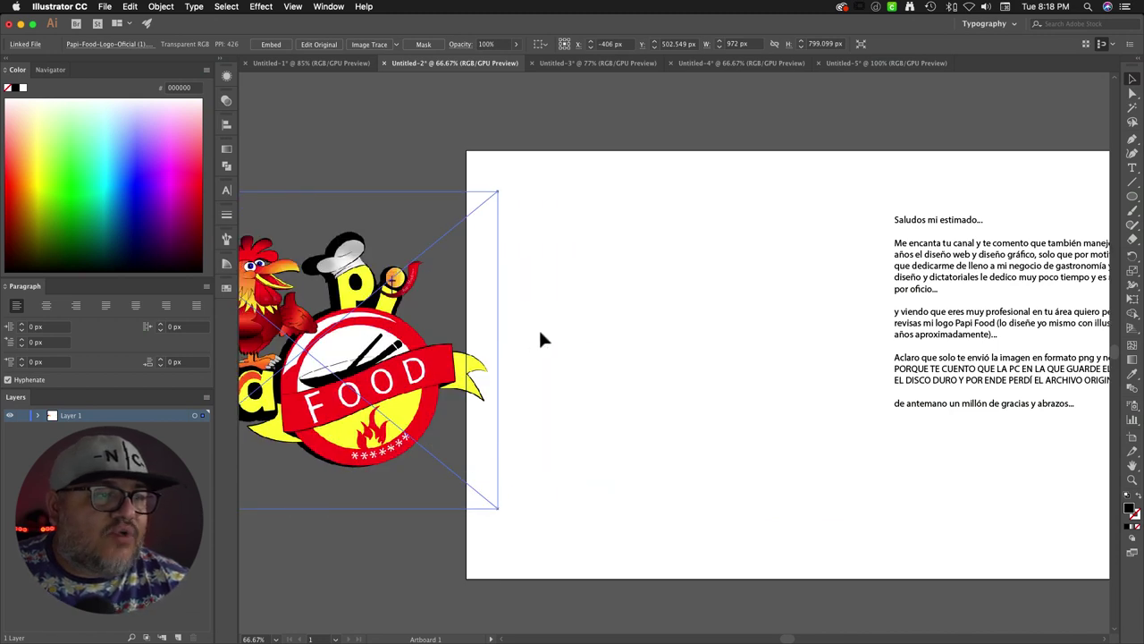
pyautogui.moveTo(540, 338); pyautogui.dragTo(649, 332)
pyautogui.moveTo(542, 366); pyautogui.dragTo(498, 356)
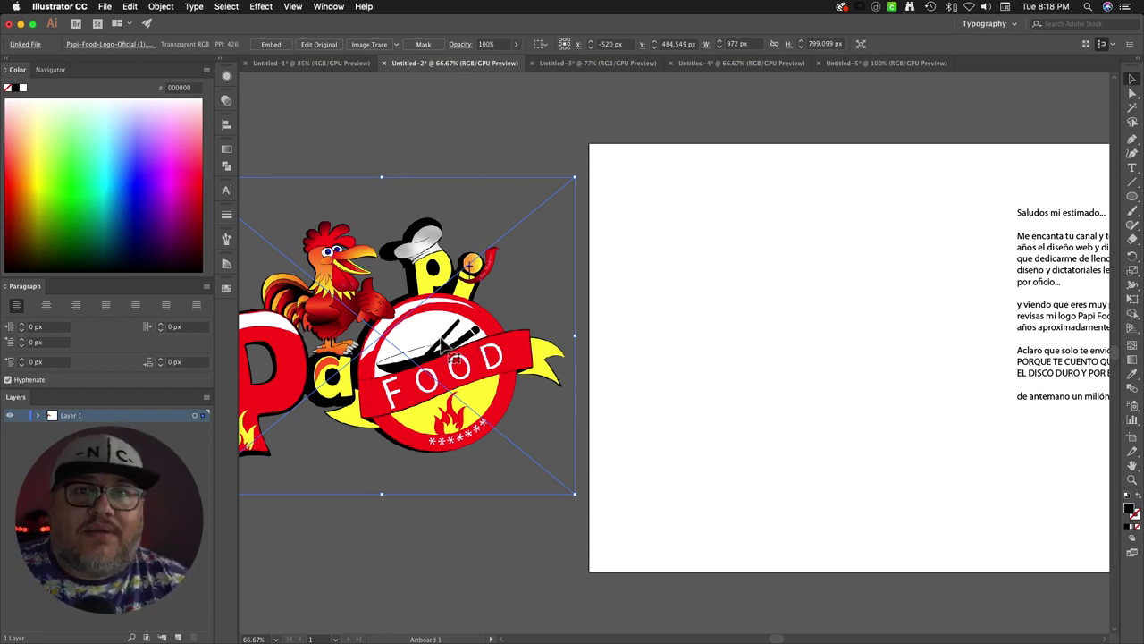
pyautogui.moveTo(420, 344); pyautogui.dragTo(850, 352)
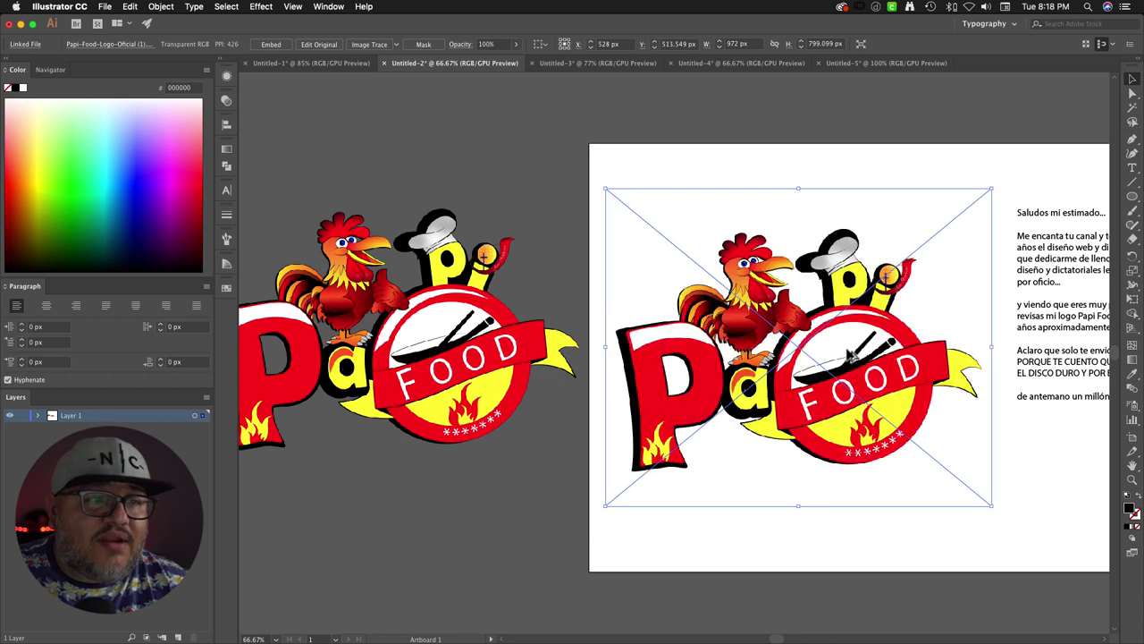
pyautogui.click(689, 152)
# Step: Draw a black ellipse about 270 px wide and 115 px high below the FOOD badge of the artboard's logo copy
pyautogui.press('super+equal')
pyautogui.press('super+equal')
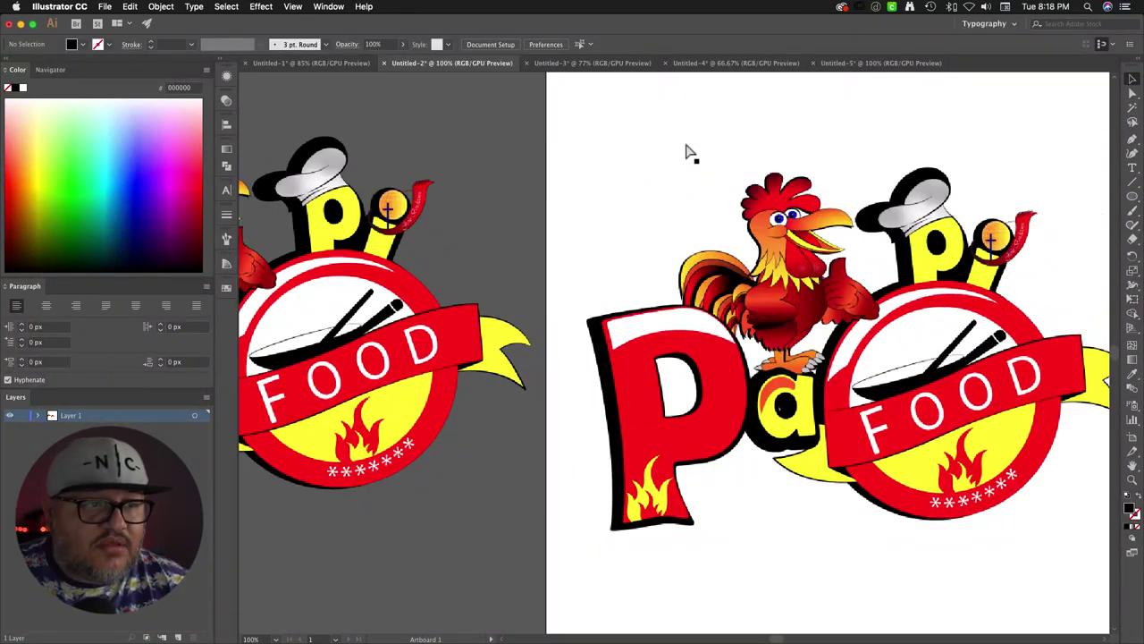
pyautogui.moveTo(924, 258); pyautogui.dragTo(658, 267)
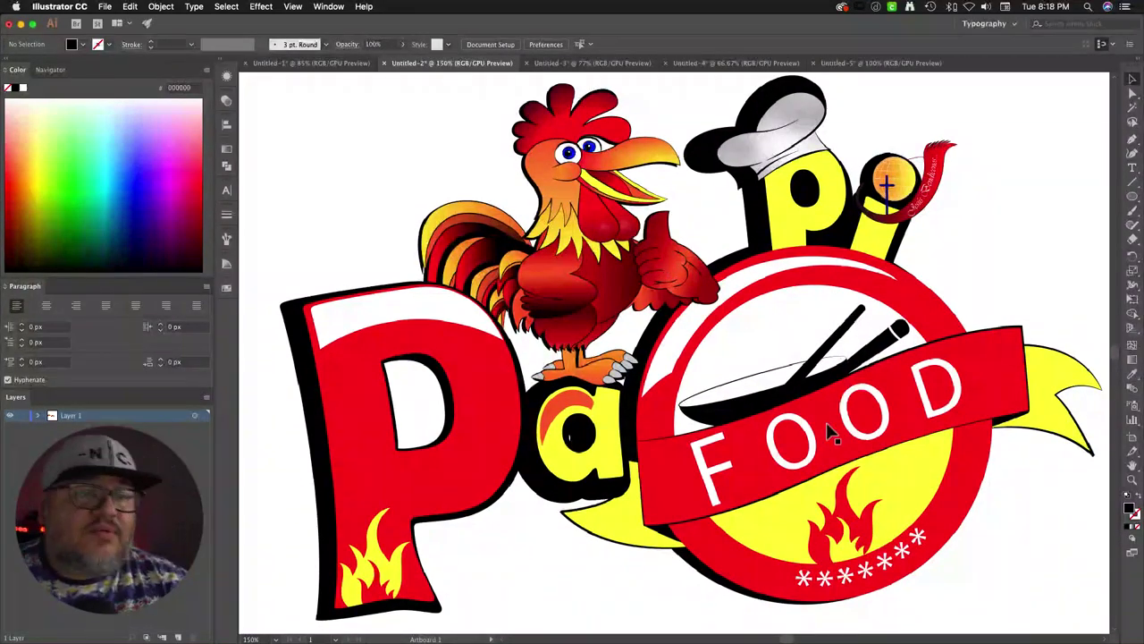
pyautogui.scroll(-5, 802, 267)
pyautogui.scroll(1, 802, 266)
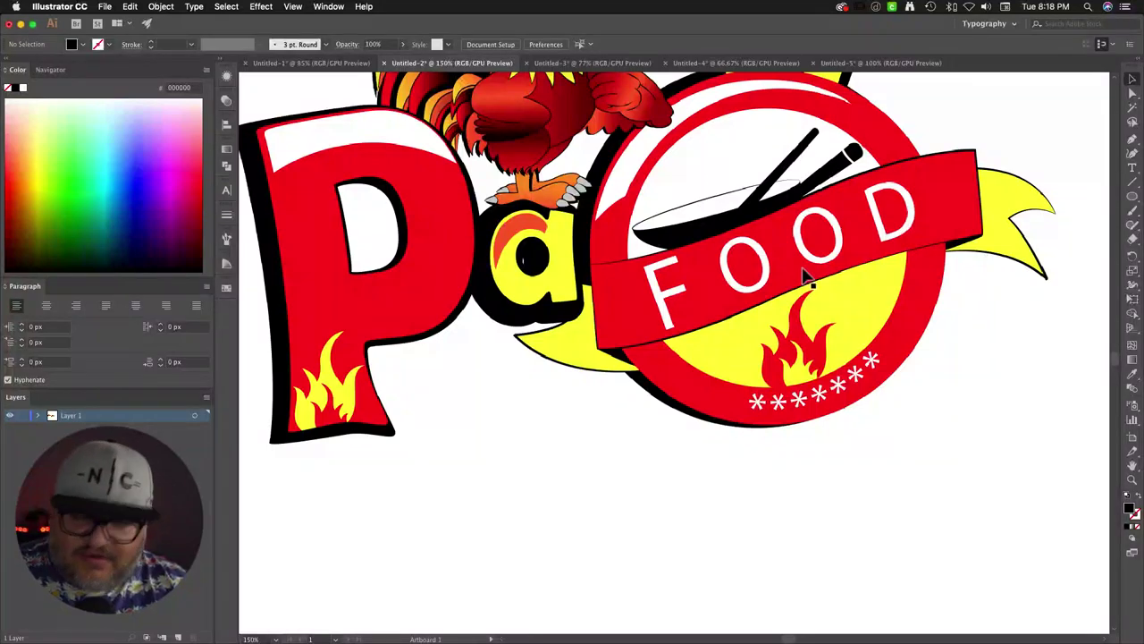
pyautogui.press('super+minus')
pyautogui.scroll(-2, 777, 284)
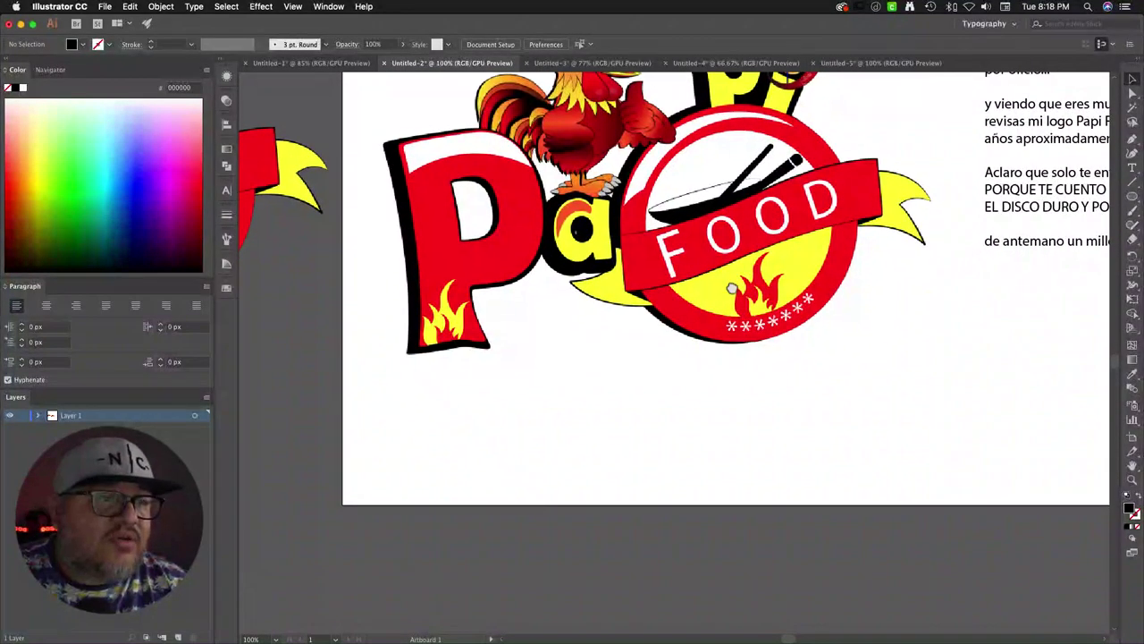
pyautogui.click(1132, 140)
pyautogui.click(1132, 196)
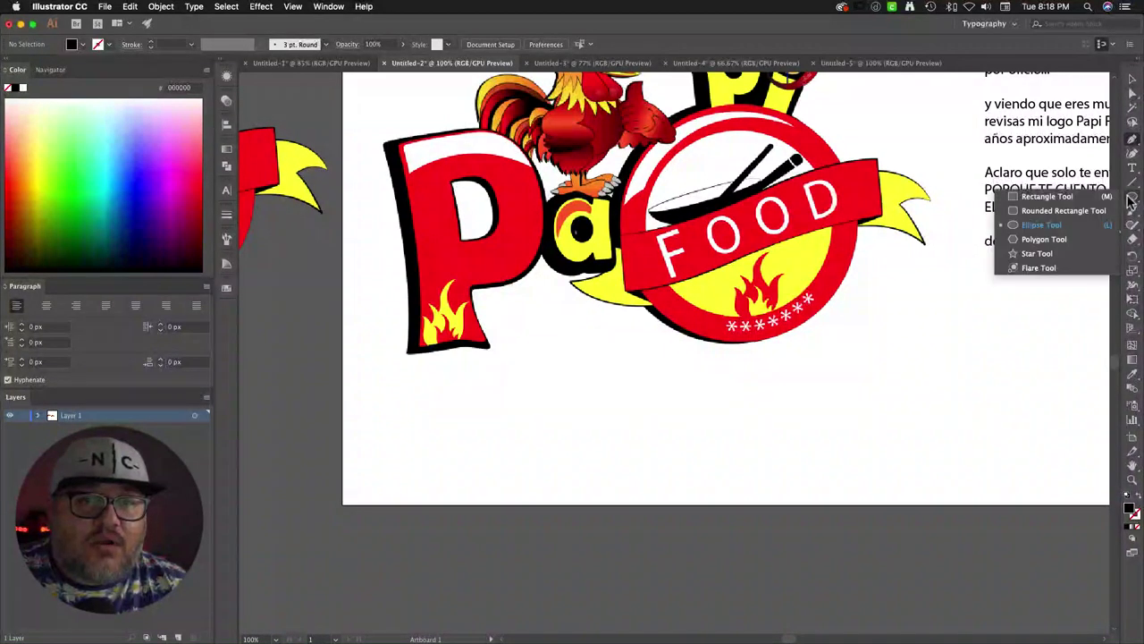
pyautogui.click(1028, 224)
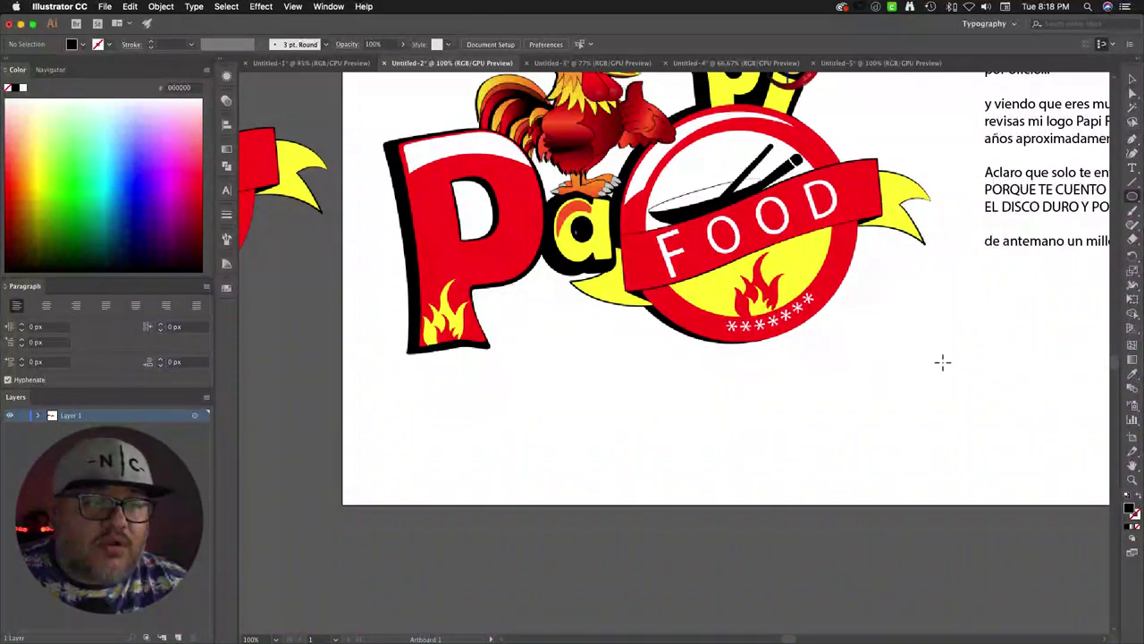
pyautogui.moveTo(826, 356); pyautogui.dragTo(988, 383)
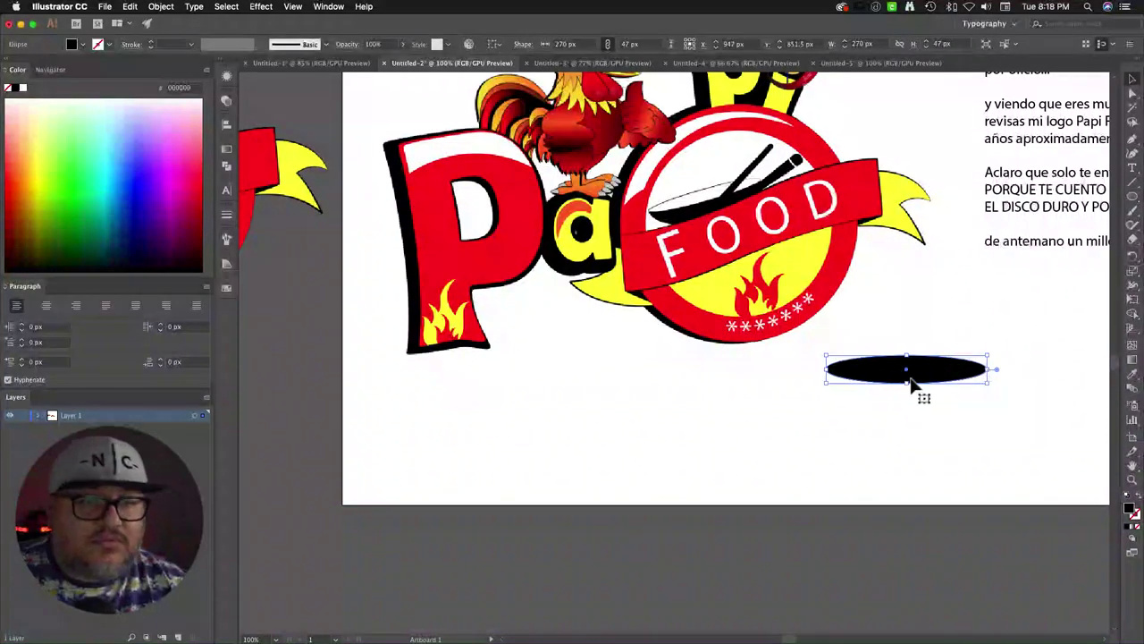
pyautogui.moveTo(906, 384)
pyautogui.mouseDown()
pyautogui.moveTo(906, 434)
pyautogui.moveTo(906, 382)
pyautogui.mouseUp()
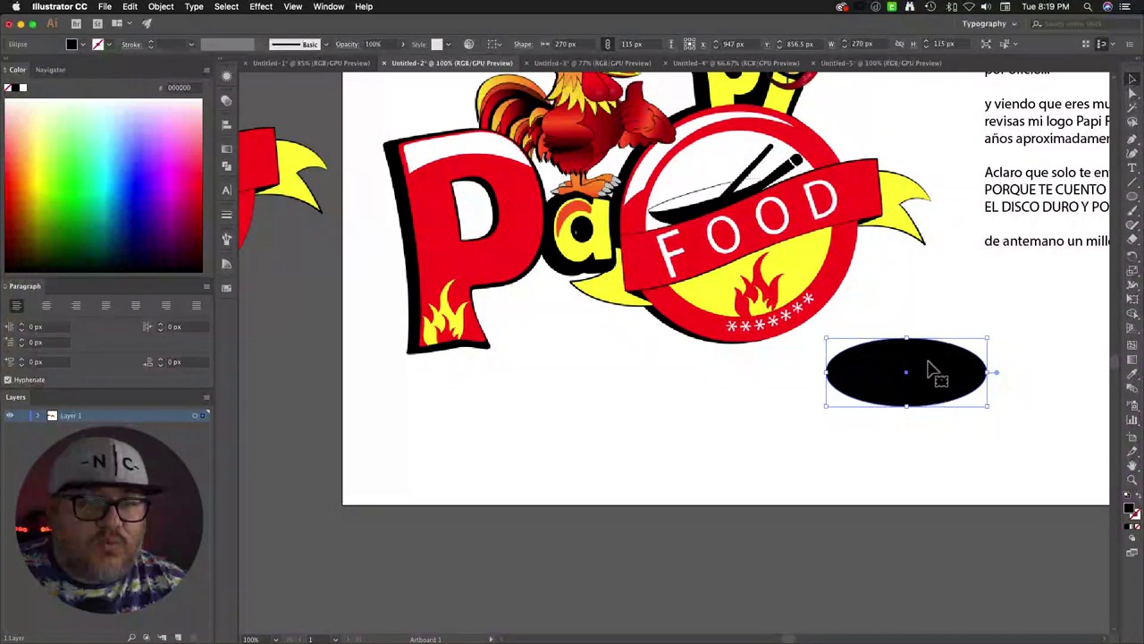
# Step: Fill the ellipse with the red sampled from the FOOD ribbon using the Eyedropper
pyautogui.press('i')
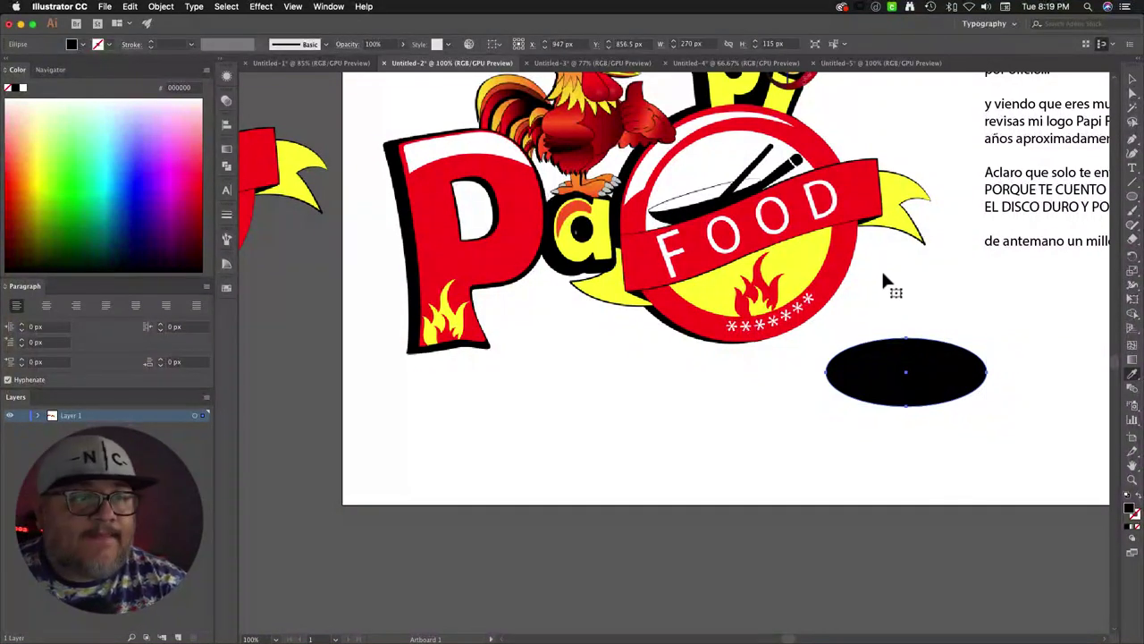
pyautogui.click(863, 208)
pyautogui.press('v')
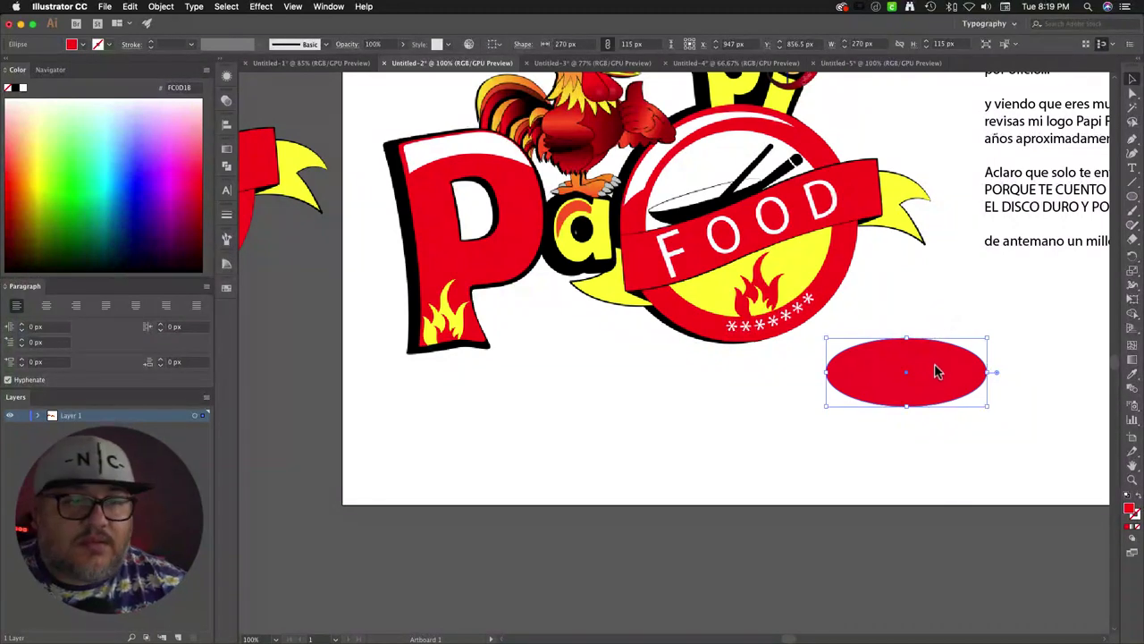
# Step: Send the red ellipse behind the narrow black ellipse
pyautogui.rightClick(935, 370)
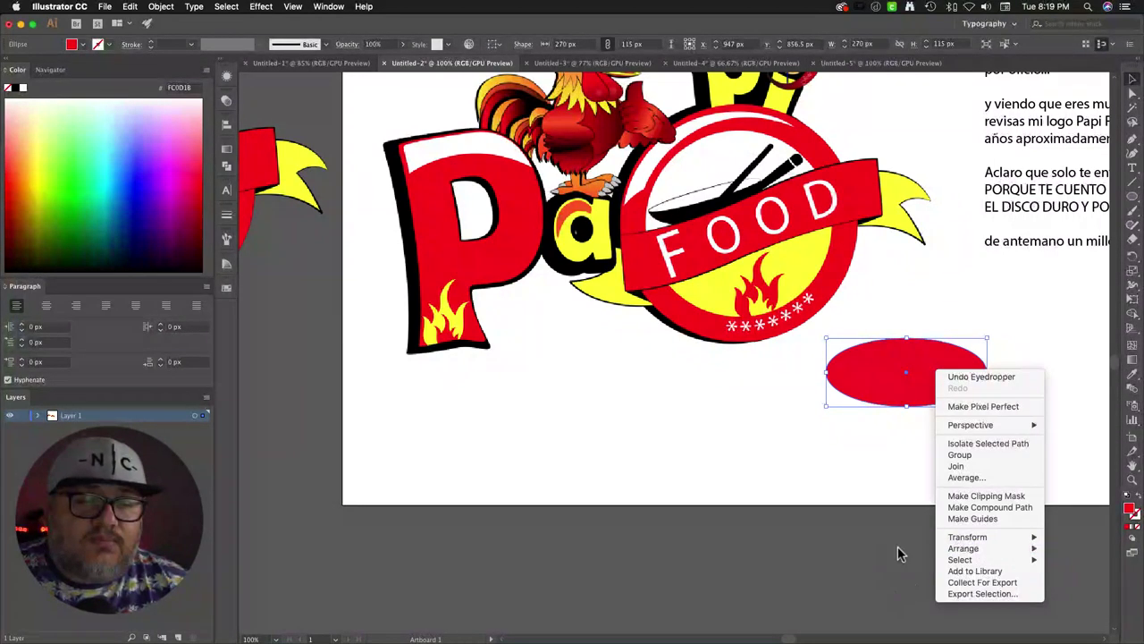
pyautogui.moveTo(970, 549)
pyautogui.click(894, 581)
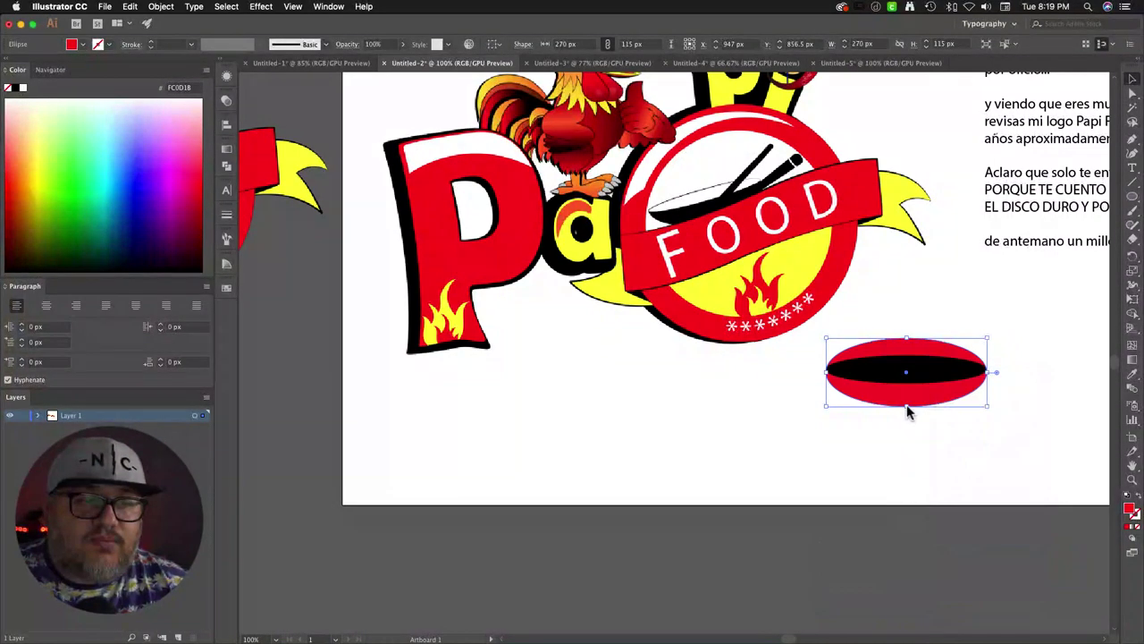
# Step: Scale the artboard's logo copy down to roughly half its size and place it well clear of the ellipses
pyautogui.click(939, 452)
pyautogui.moveTo(915, 327); pyautogui.dragTo(923, 428)
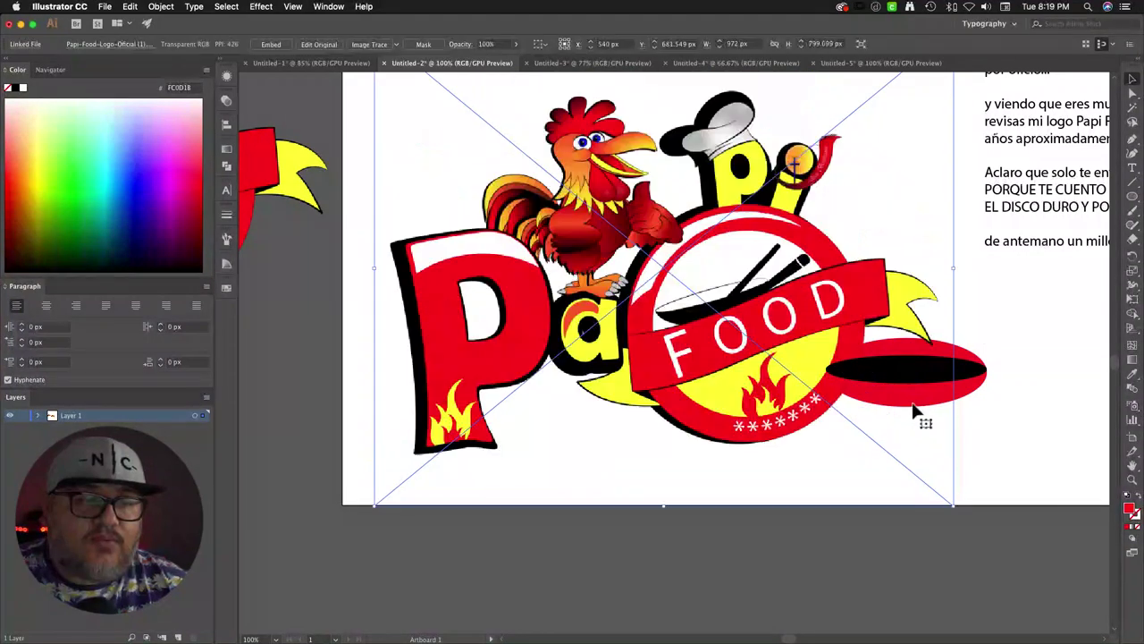
pyautogui.moveTo(701, 238); pyautogui.dragTo(702, 239)
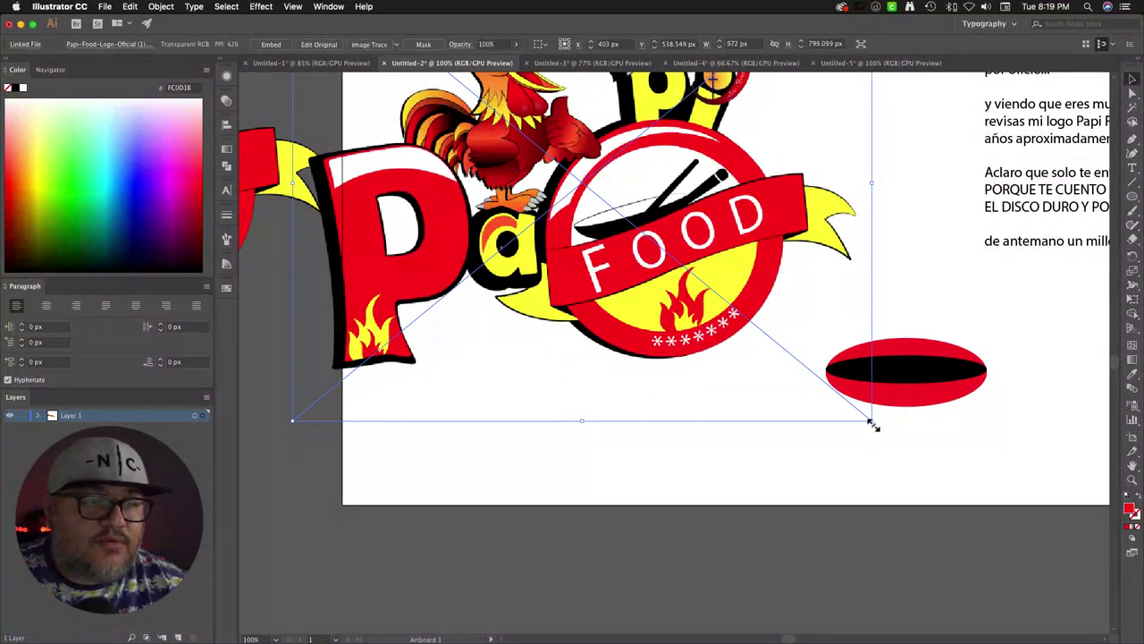
pyautogui.moveTo(873, 427); pyautogui.dragTo(614, 205)
pyautogui.moveTo(526, 118); pyautogui.dragTo(615, 295)
# Step: Remove the red area above the black ellipse with the Shape Builder to form a bowl
pyautogui.click(901, 363)
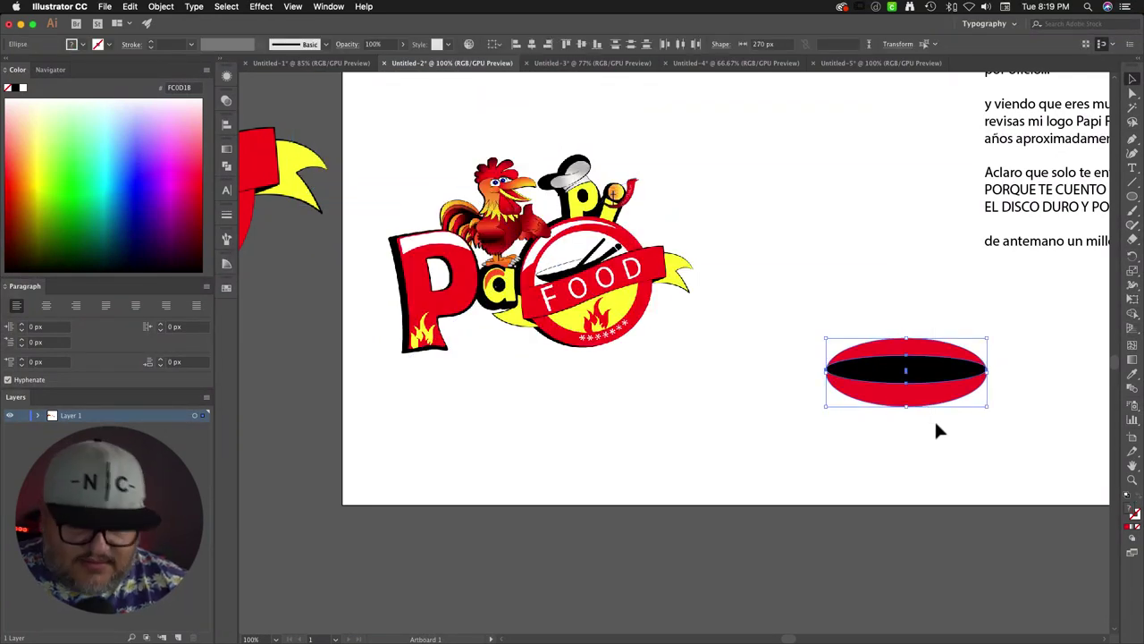
pyautogui.hotkey('shift', 'm')
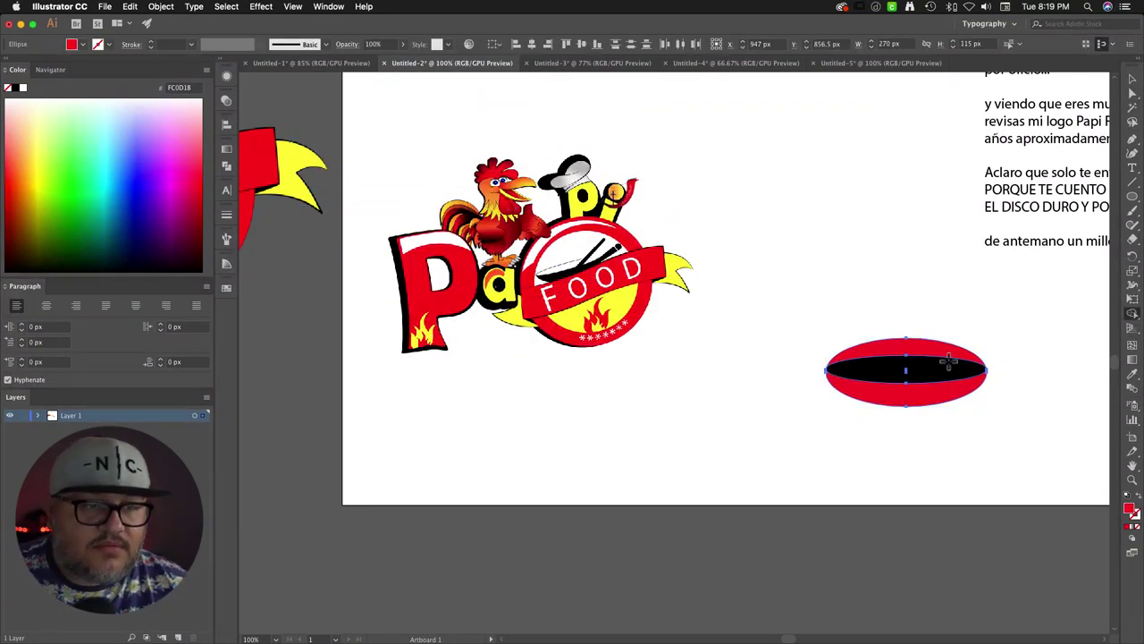
pyautogui.keyDown('alt'); pyautogui.click(908, 345); pyautogui.keyUp('alt')
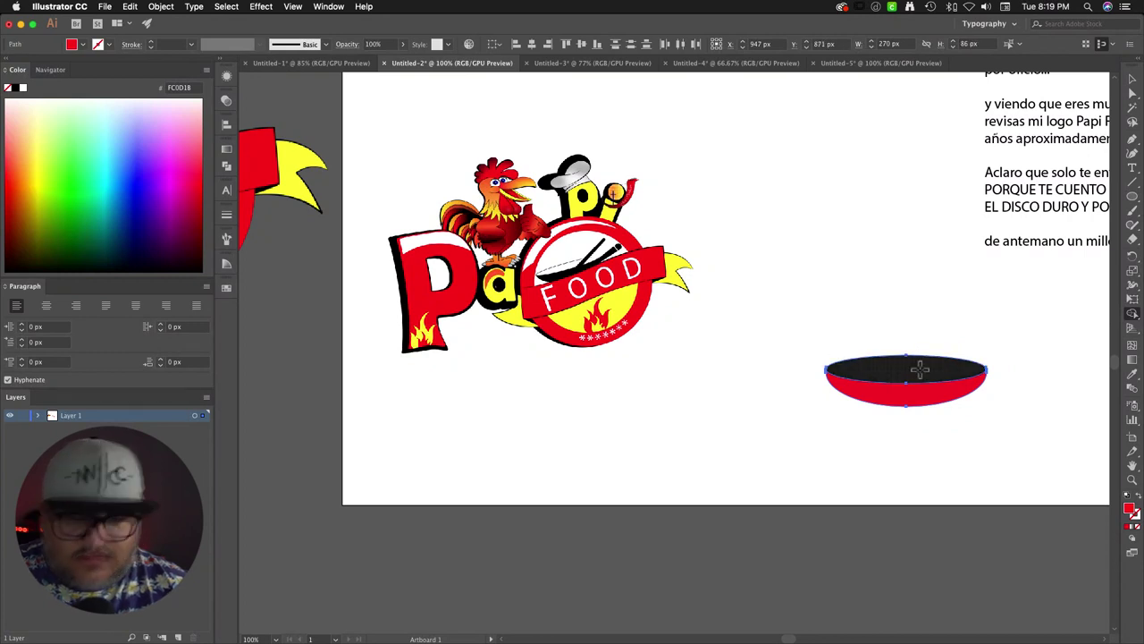
pyautogui.press('v')
pyautogui.click(1014, 340)
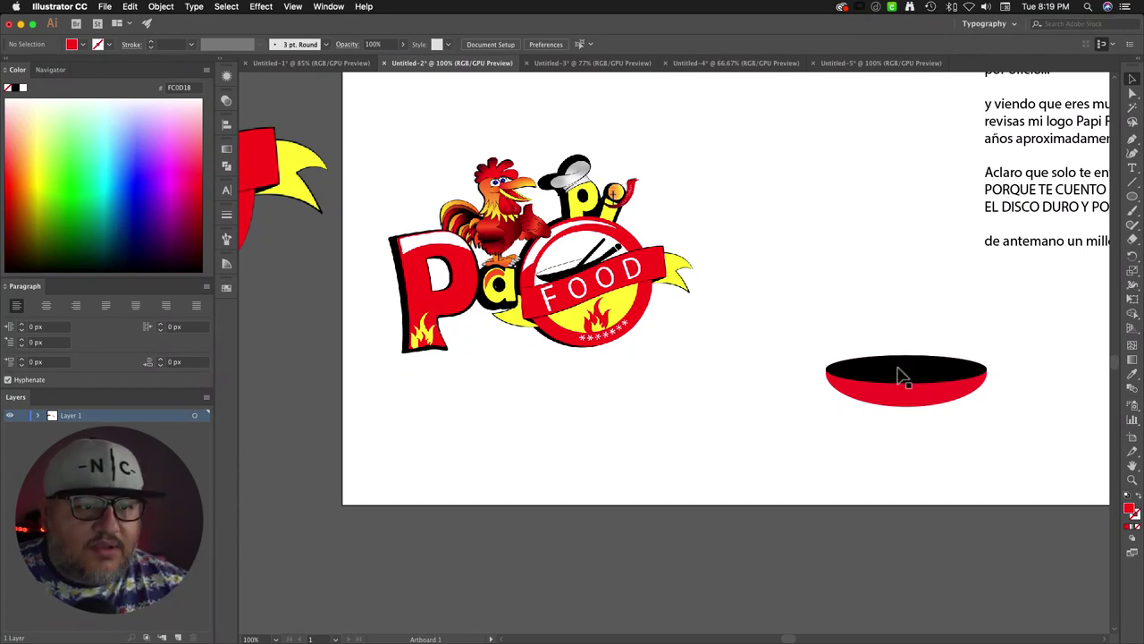
# Step: Draw a red ellipse over the bowl's lower part and resize it to about 266 px wide and 74 px high
pyautogui.click(1131, 195)
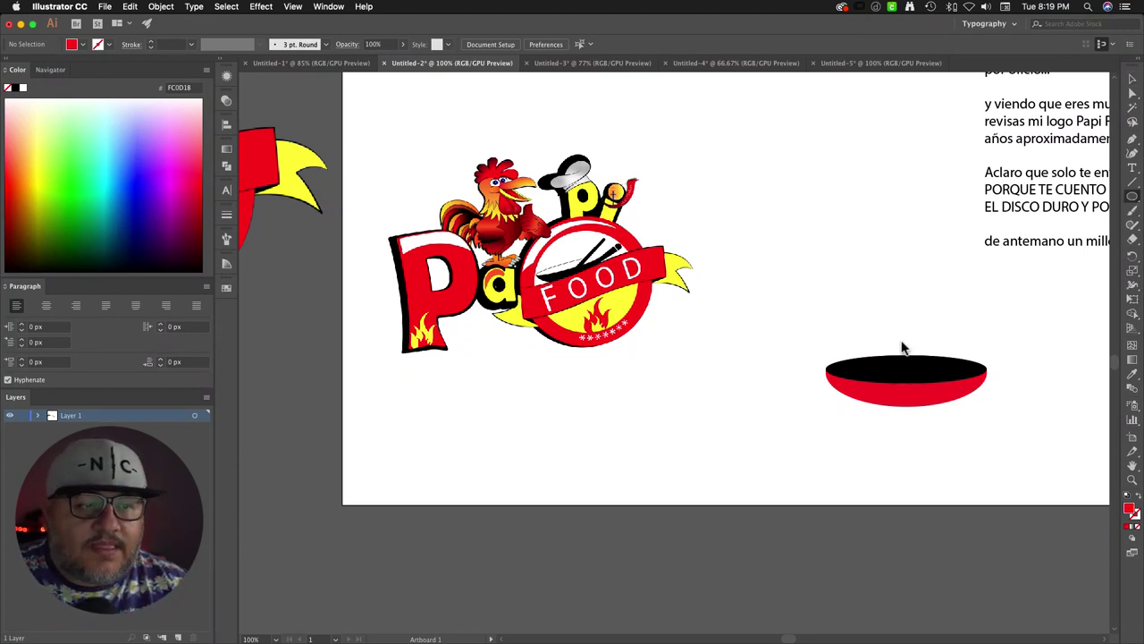
pyautogui.moveTo(833, 369); pyautogui.dragTo(979, 404)
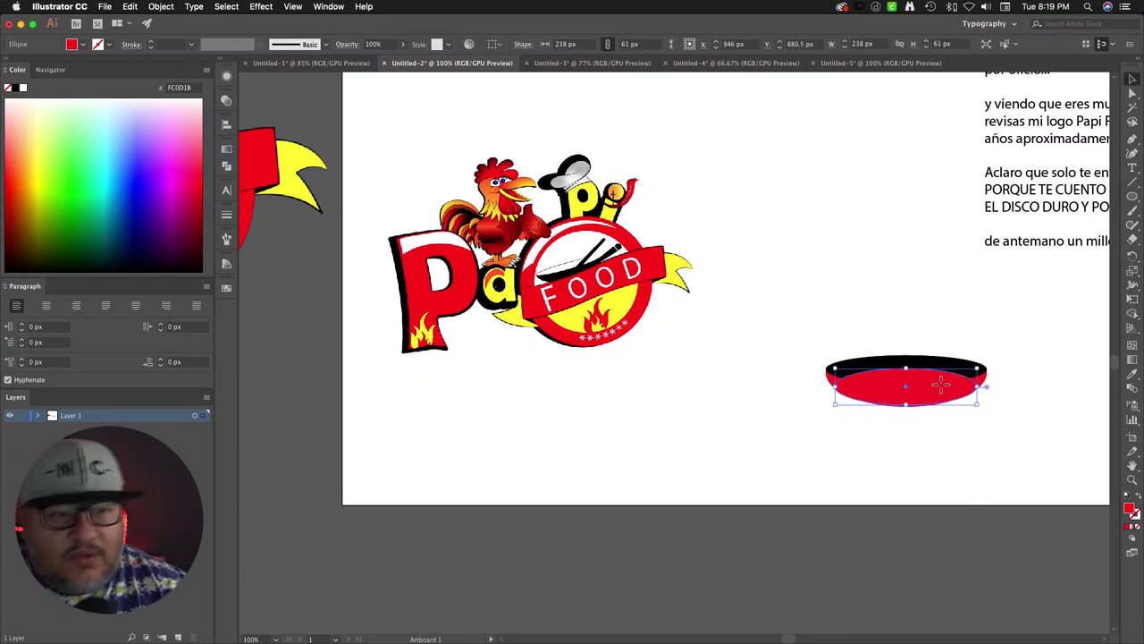
pyautogui.moveTo(906, 371); pyautogui.dragTo(827, 382)
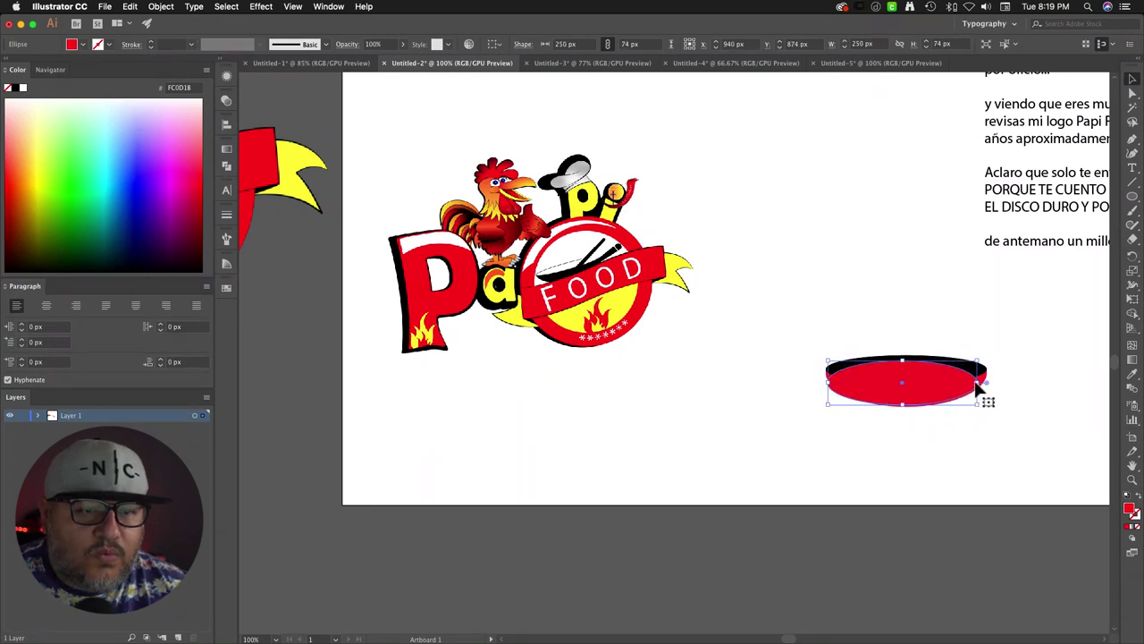
pyautogui.moveTo(987, 383); pyautogui.dragTo(990, 384)
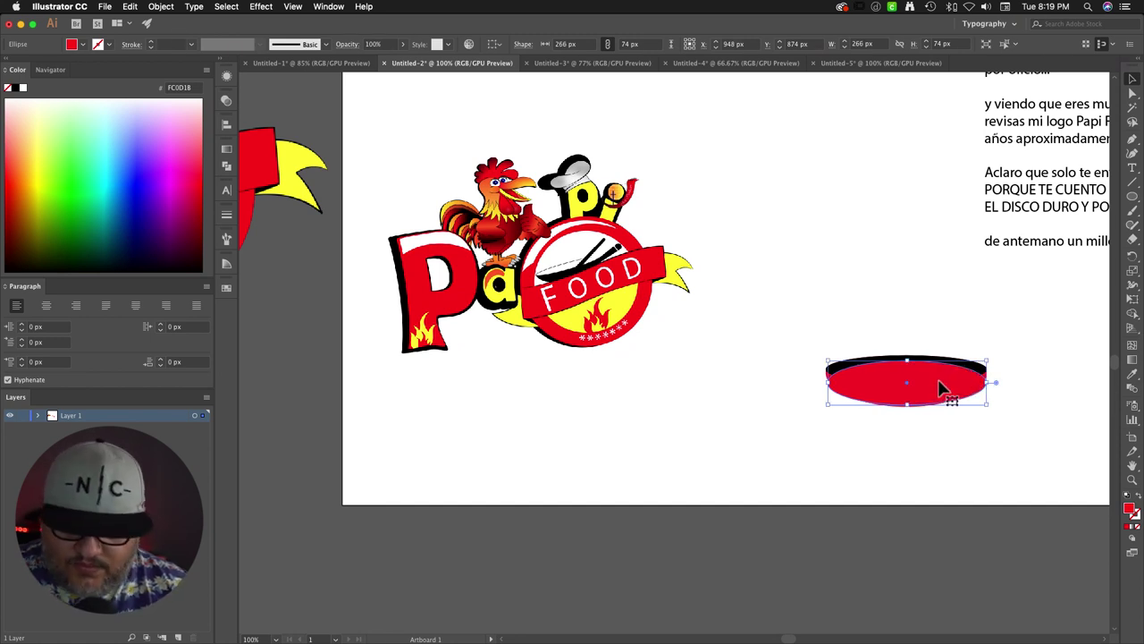
# Step: Trim the new ellipse to the bowl's outline with the Shape Builder, splitting off the part over the black opening
pyautogui.press('super+equal')
pyautogui.press('super+equal')
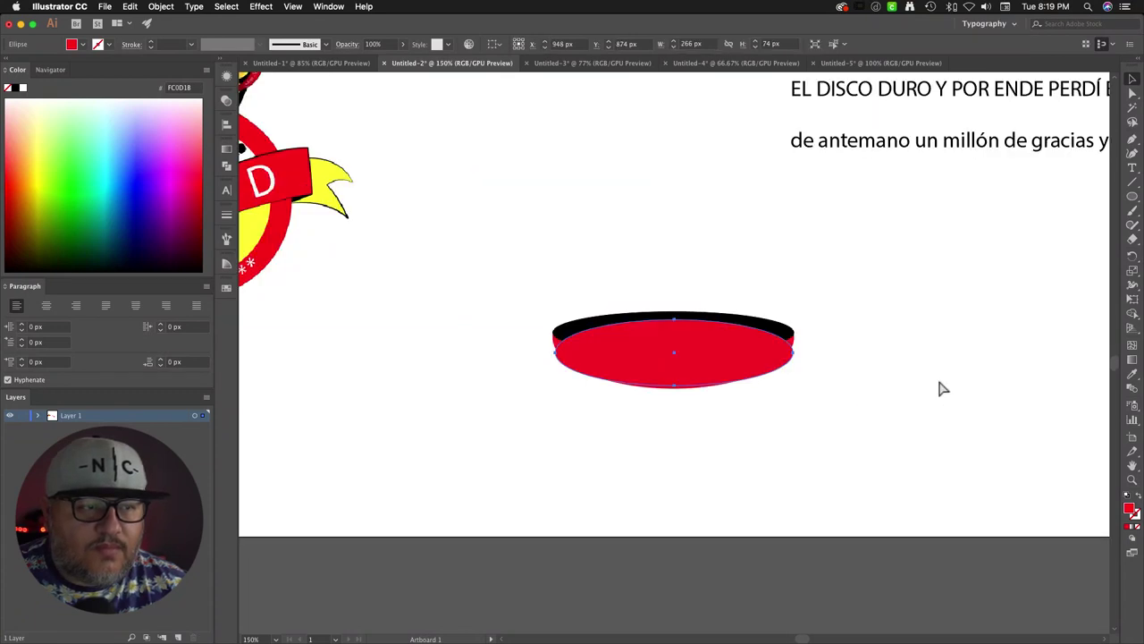
pyautogui.click(641, 353)
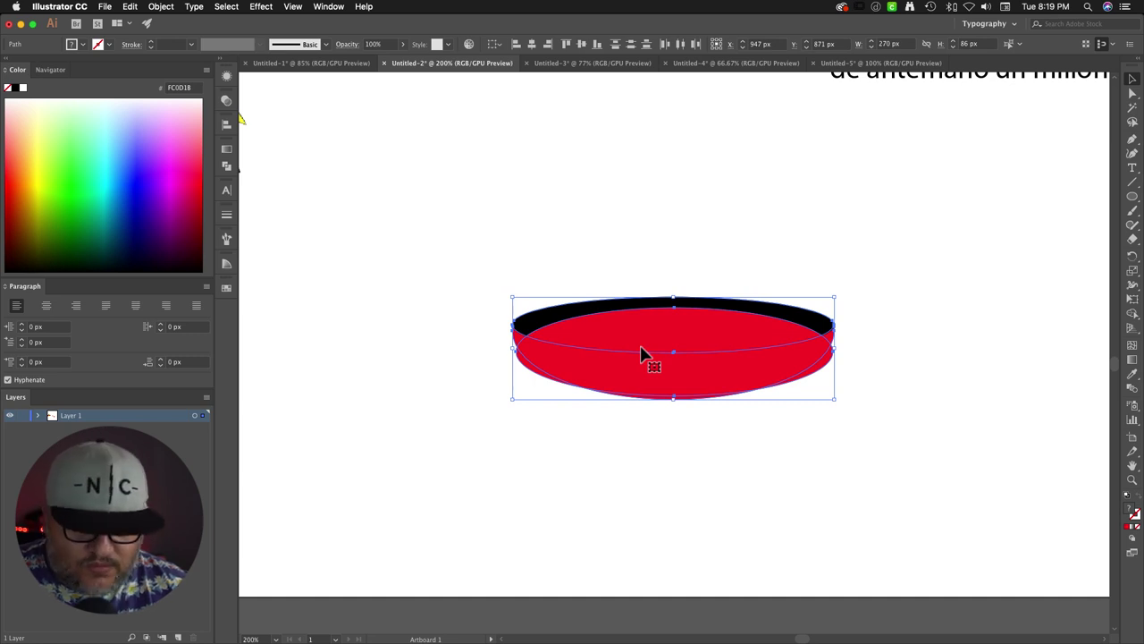
pyautogui.hotkey('shift', 'm')
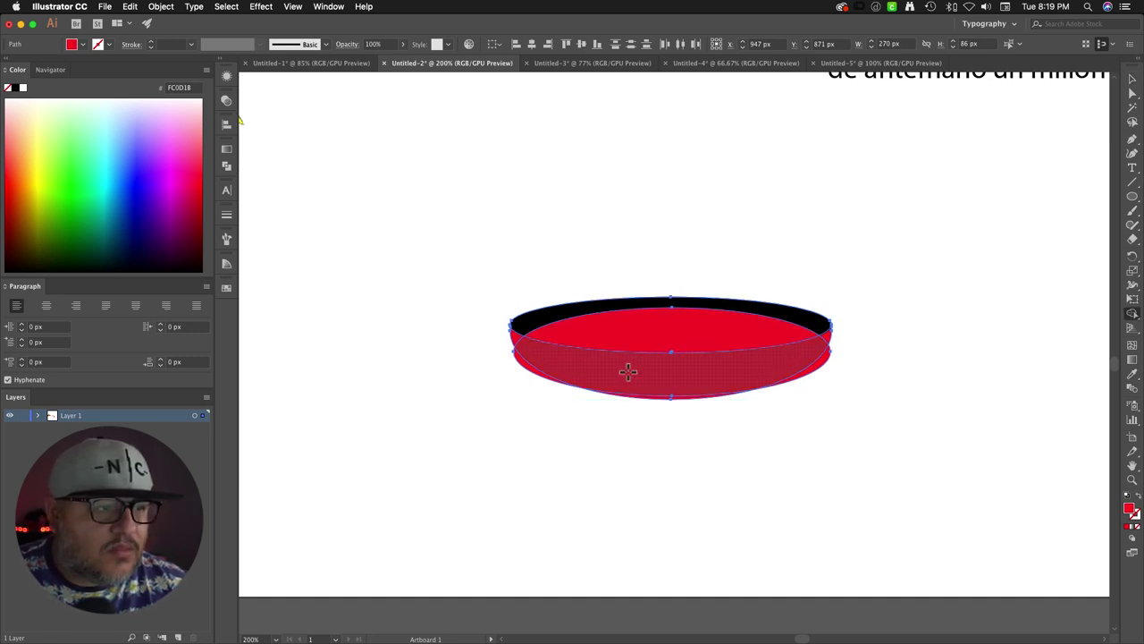
pyautogui.scroll(-1, 516, 374)
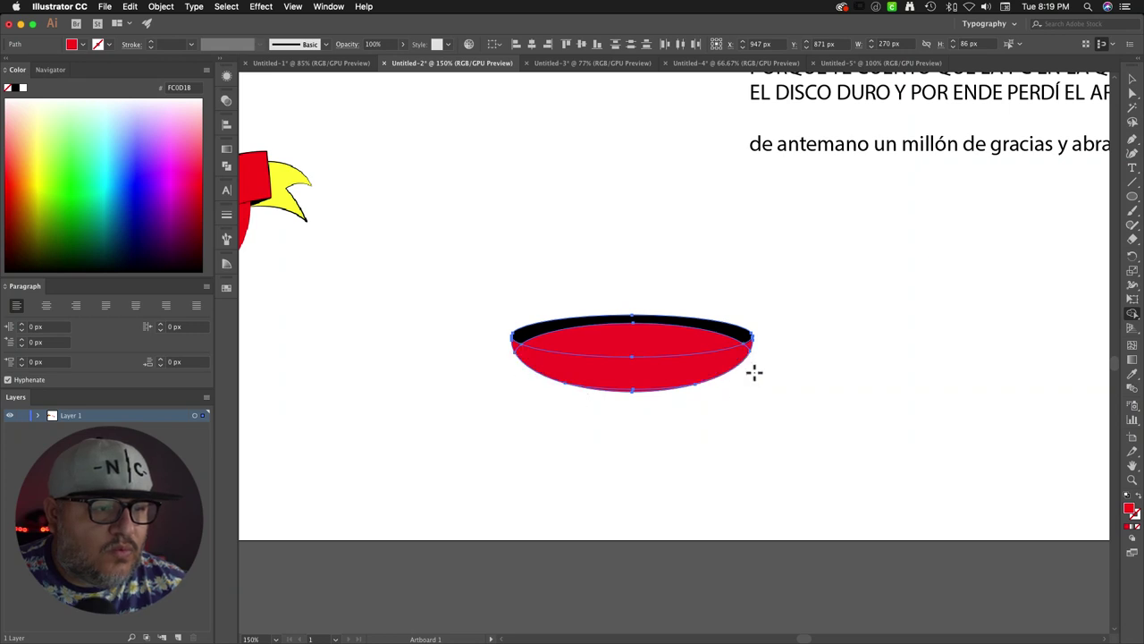
pyautogui.moveTo(749, 343)
pyautogui.mouseDown()
pyautogui.moveTo(696, 376)
pyautogui.moveTo(647, 378)
pyautogui.moveTo(512, 347)
pyautogui.mouseUp()
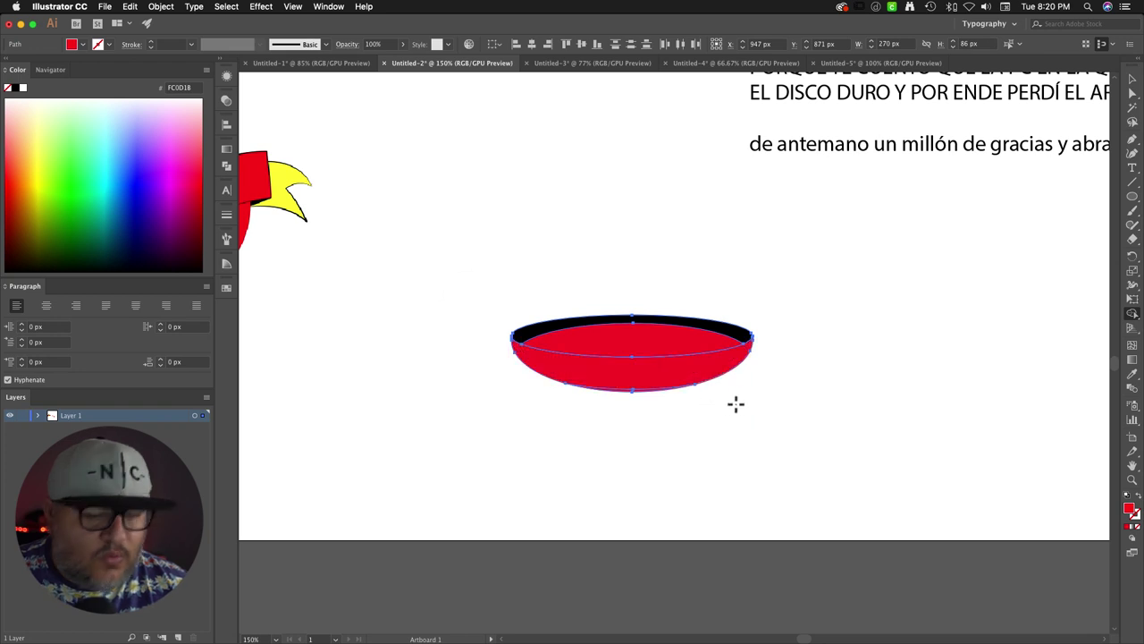
# Step: Fill the red shape inside the bowl's black opening with white sampled from the artboard using the Eyedropper
pyautogui.press('v')
pyautogui.click(691, 351)
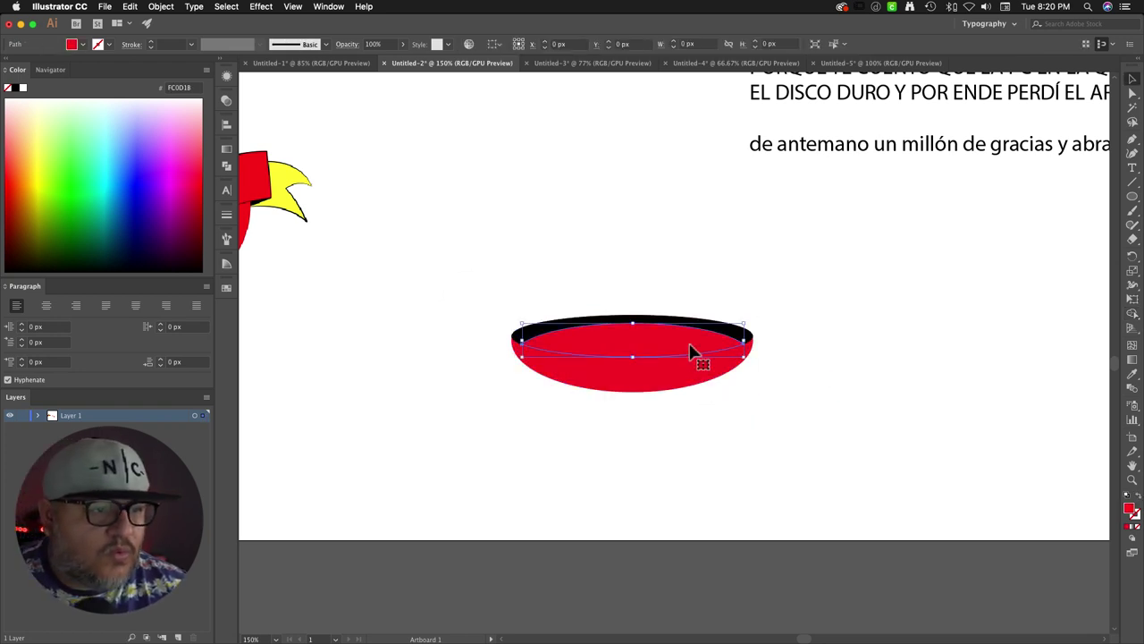
pyautogui.press('i')
pyautogui.click(779, 312)
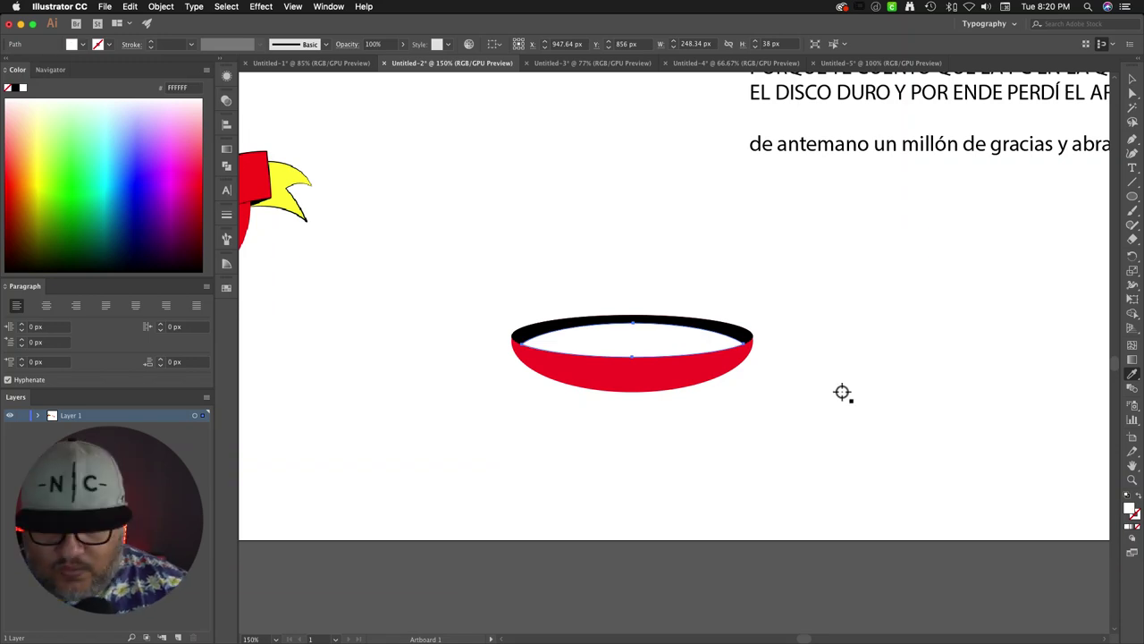
pyautogui.press('v')
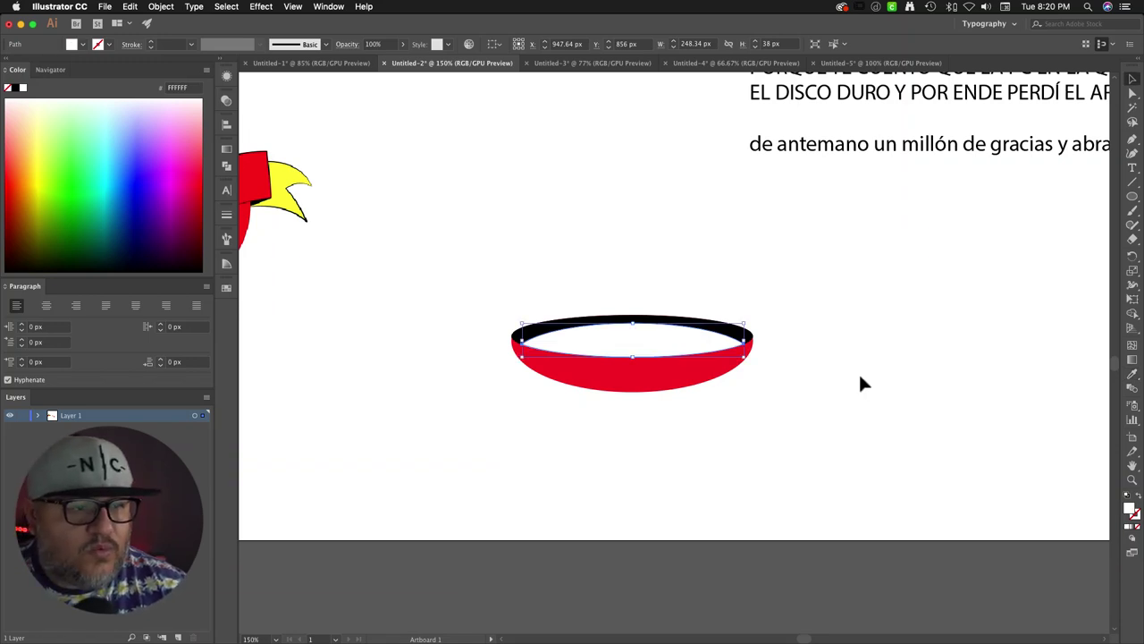
pyautogui.click(849, 374)
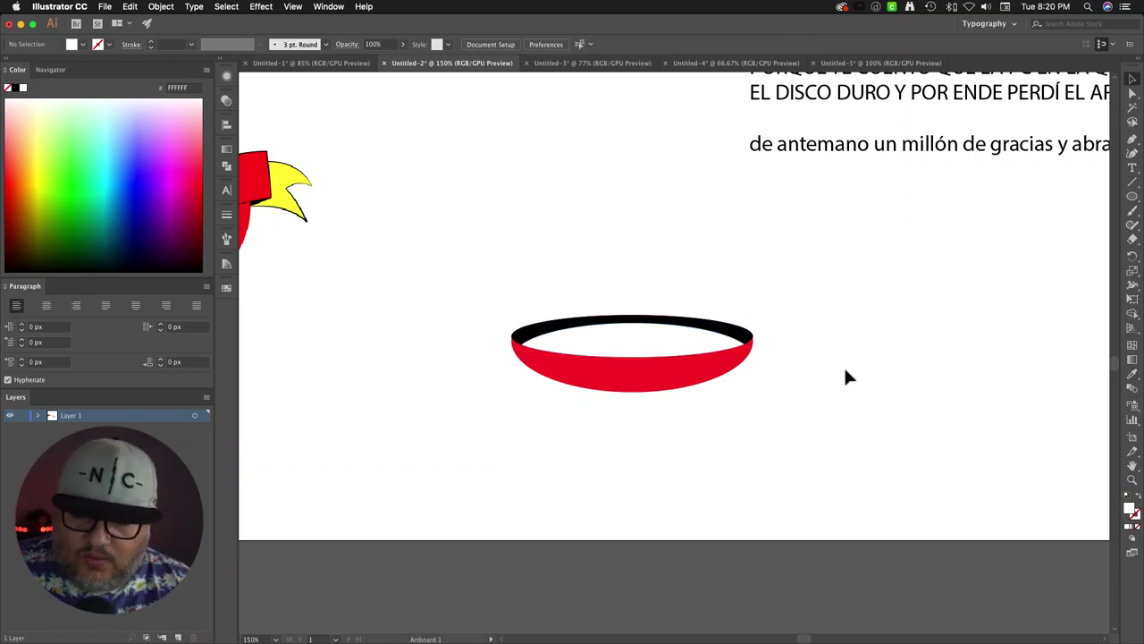
# Step: Draw a circle about 294 px in diameter between the logo and the bowl, with no fill and a red F40B16 stroke
pyautogui.press('super+0')
pyautogui.press('super+1')
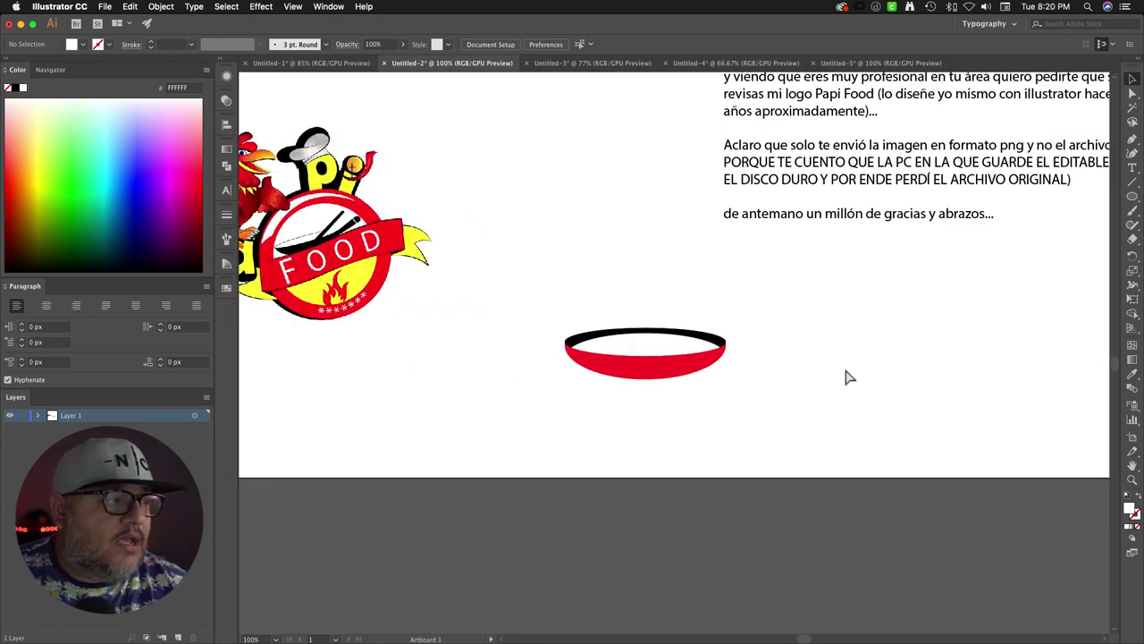
pyautogui.moveTo(539, 364); pyautogui.dragTo(682, 363)
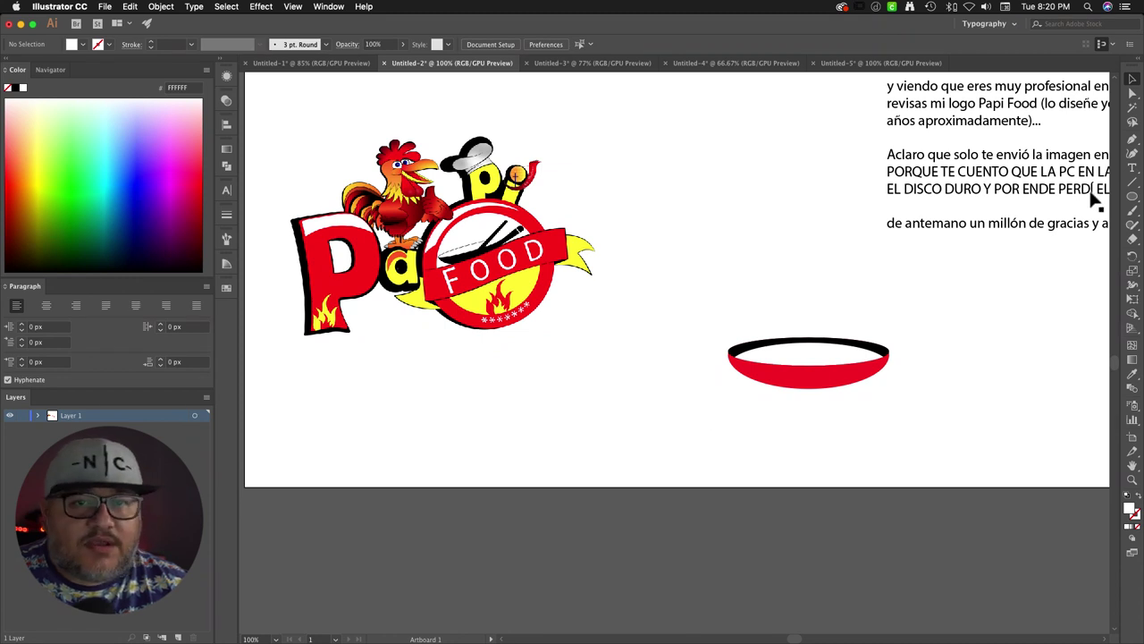
pyautogui.click(1132, 196)
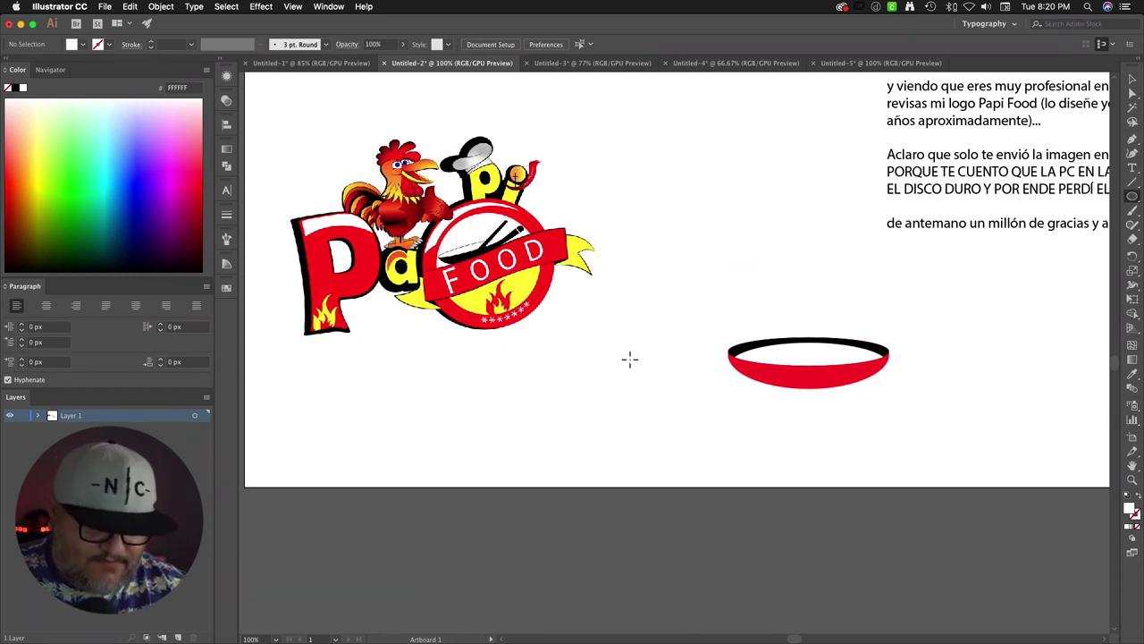
pyautogui.moveTo(601, 357); pyautogui.dragTo(688, 429)
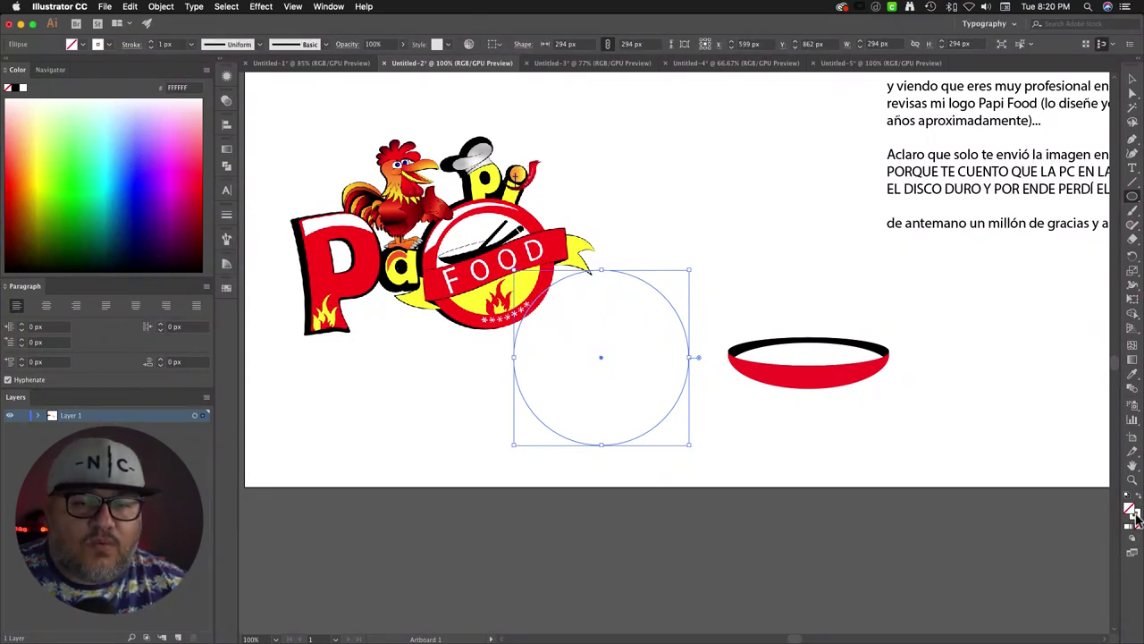
pyautogui.doubleClick(1131, 507)
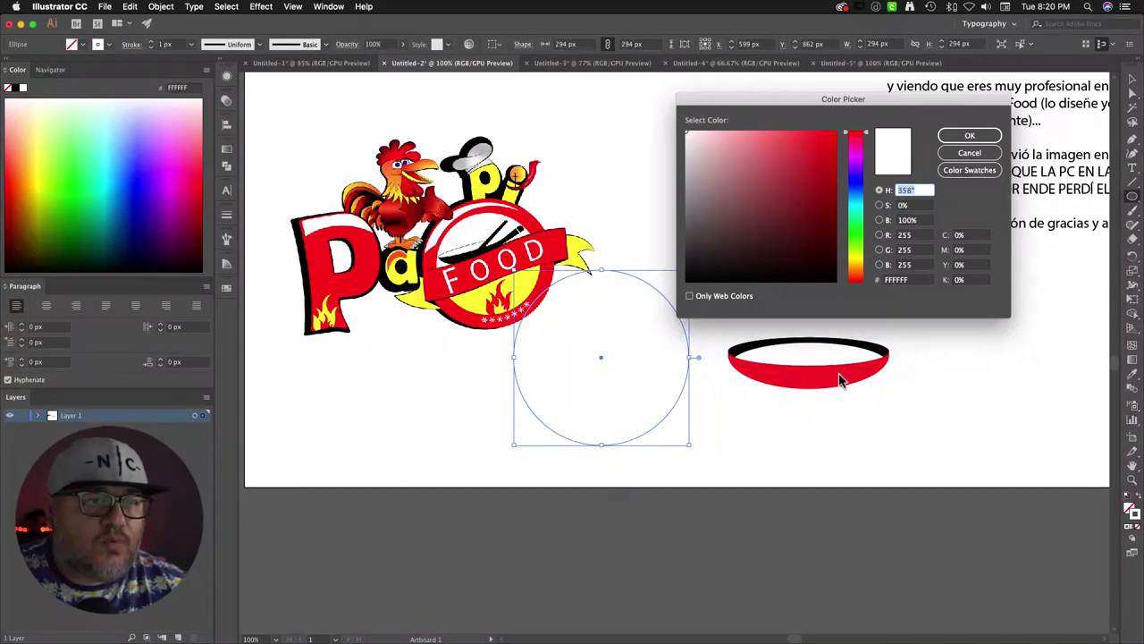
pyautogui.click(830, 136)
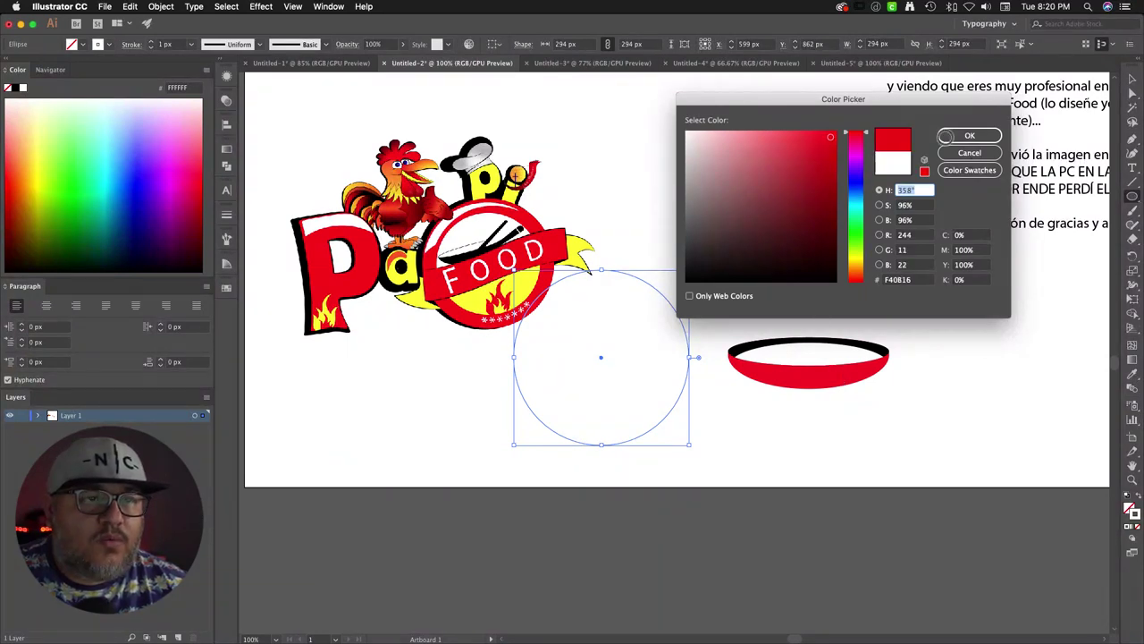
pyautogui.click(970, 135)
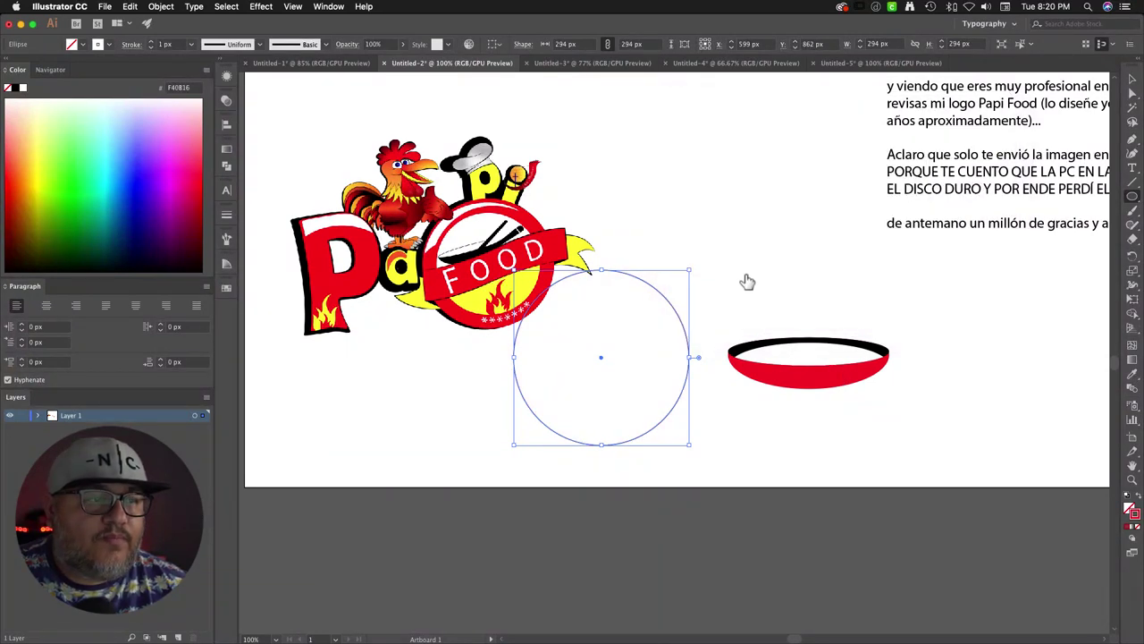
# Step: Set the circle's stroke weight to 35 px
pyautogui.click(150, 41)
pyautogui.click(150, 41)
pyautogui.click(151, 42)
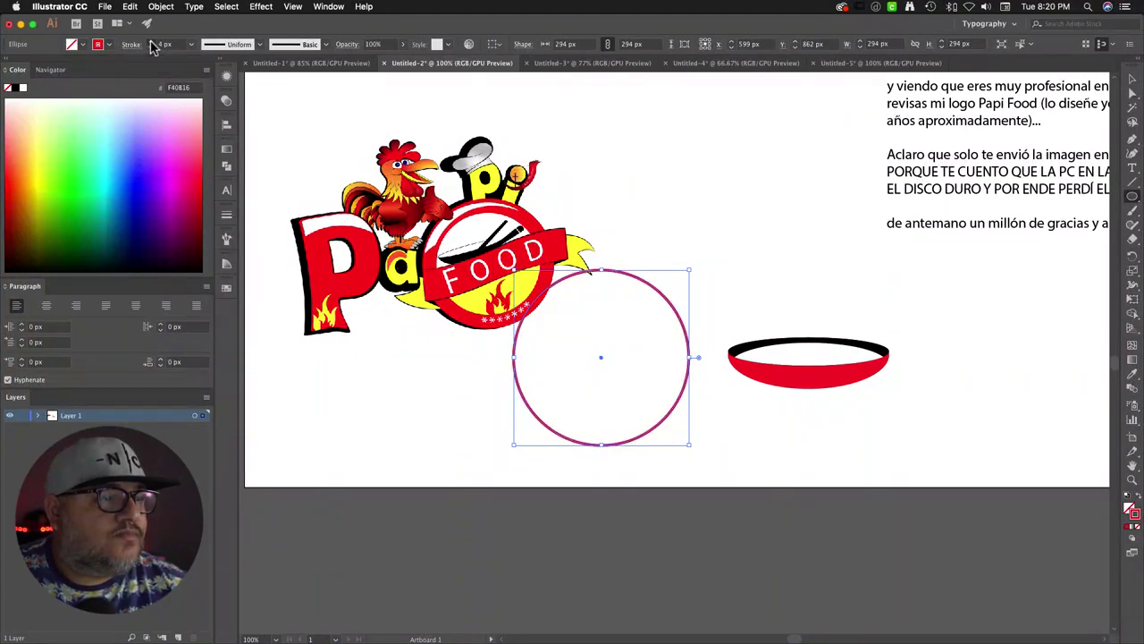
pyautogui.click(150, 41)
pyautogui.click(151, 41)
pyautogui.click(150, 41)
pyautogui.click(150, 41)
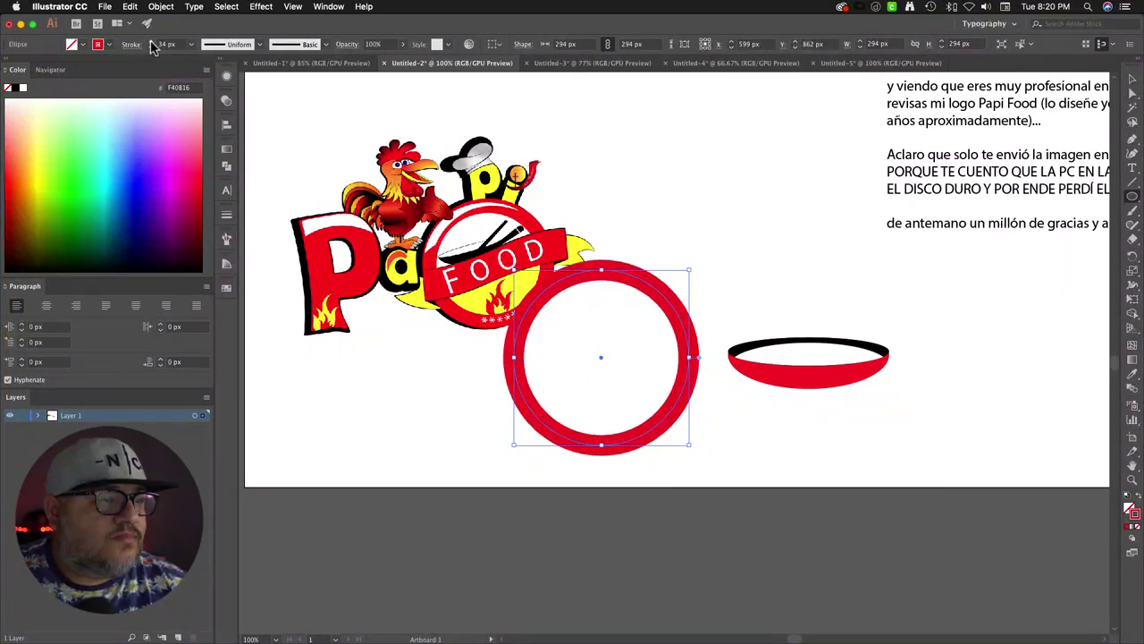
pyautogui.click(150, 41)
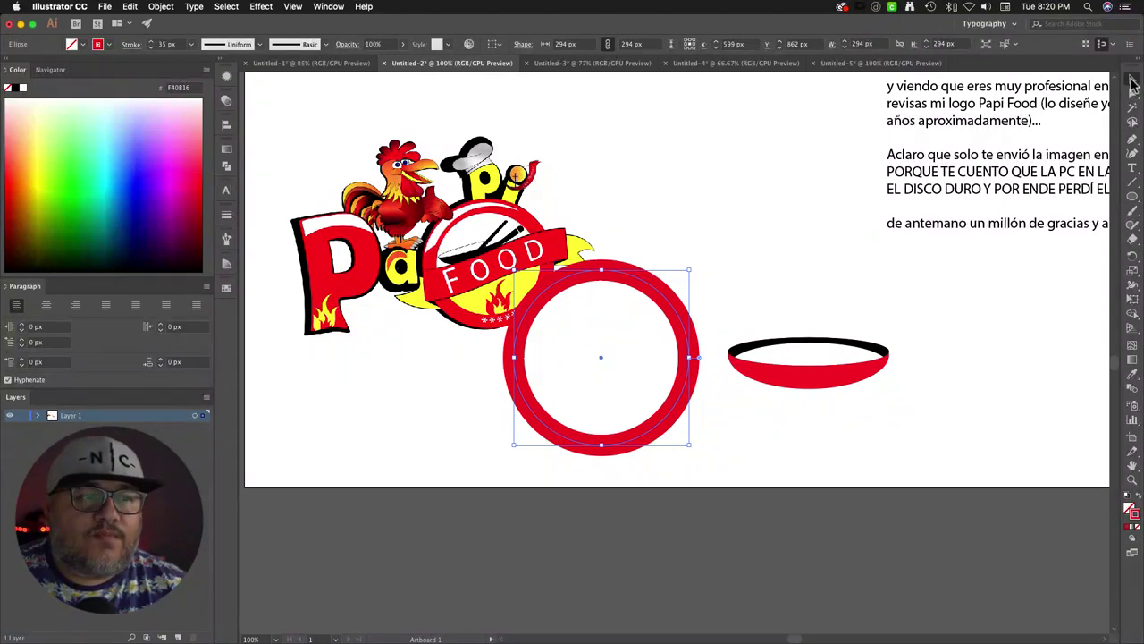
# Step: Move the red ring up beside the logo copy, clear of its FOOD badge
pyautogui.click(1134, 82)
pyautogui.click(690, 240)
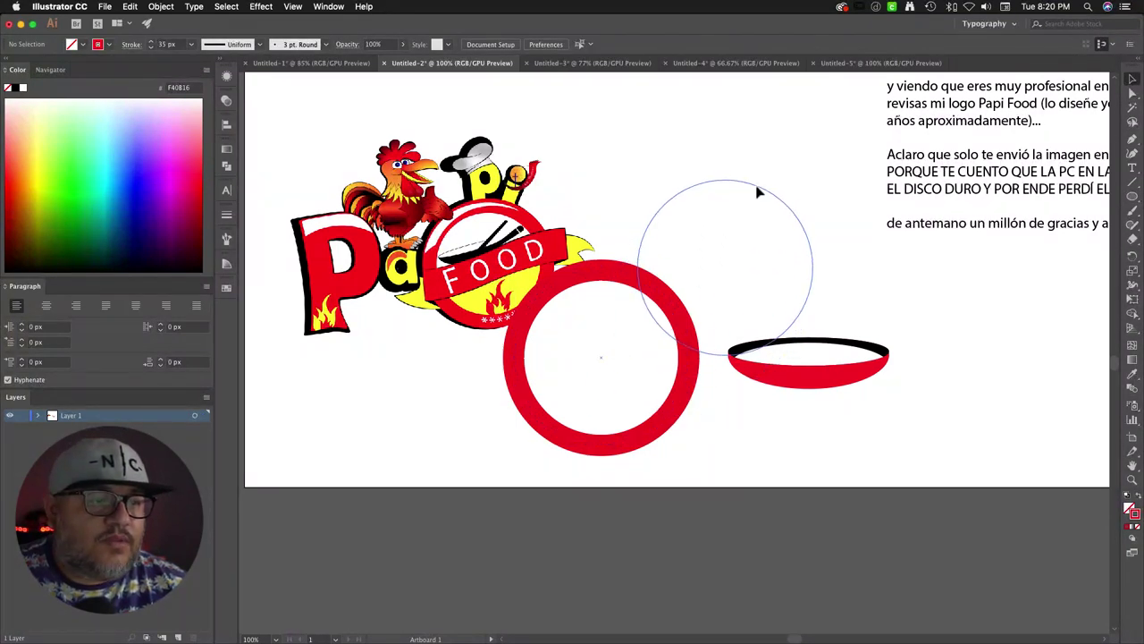
pyautogui.moveTo(758, 192); pyautogui.dragTo(760, 192)
# Step: Scale the bowl down to fit inside the red ring, place it at the centre and select both
pyautogui.click(840, 295)
pyautogui.click(861, 377)
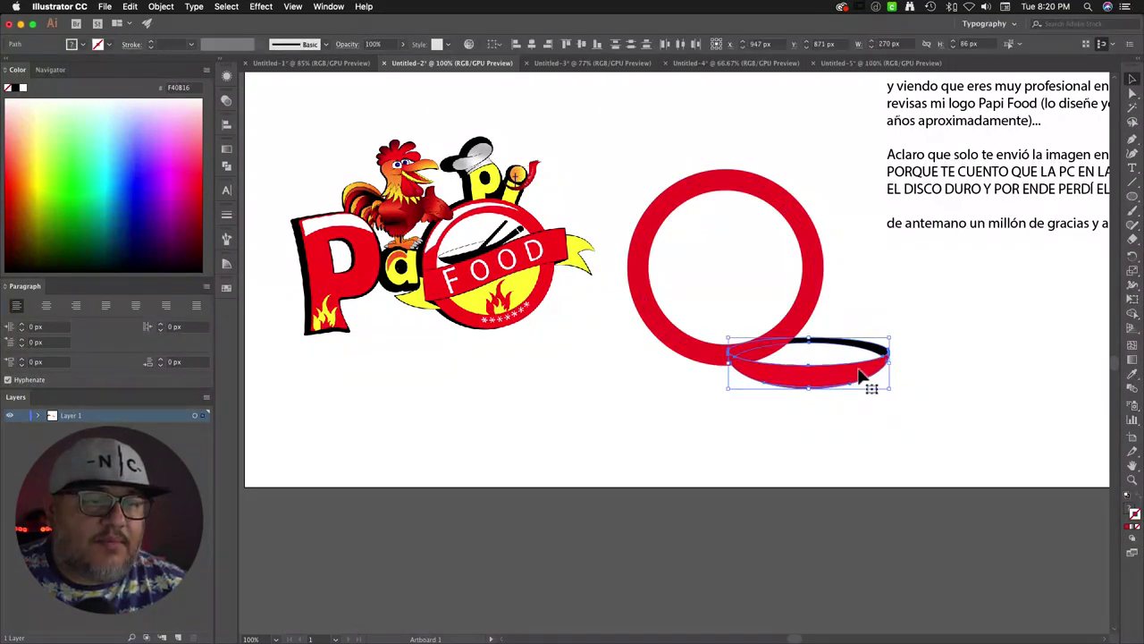
pyautogui.moveTo(861, 377); pyautogui.dragTo(908, 404)
pyautogui.moveTo(934, 367); pyautogui.dragTo(736, 286)
pyautogui.click(886, 381)
pyautogui.click(845, 411)
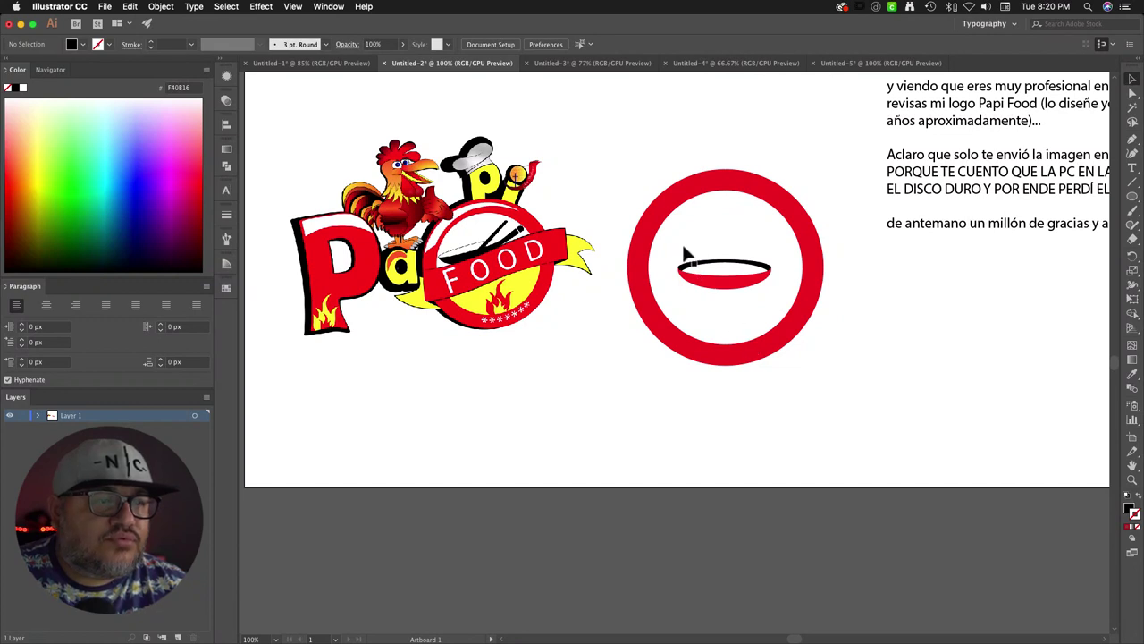
pyautogui.moveTo(682, 244); pyautogui.dragTo(757, 283)
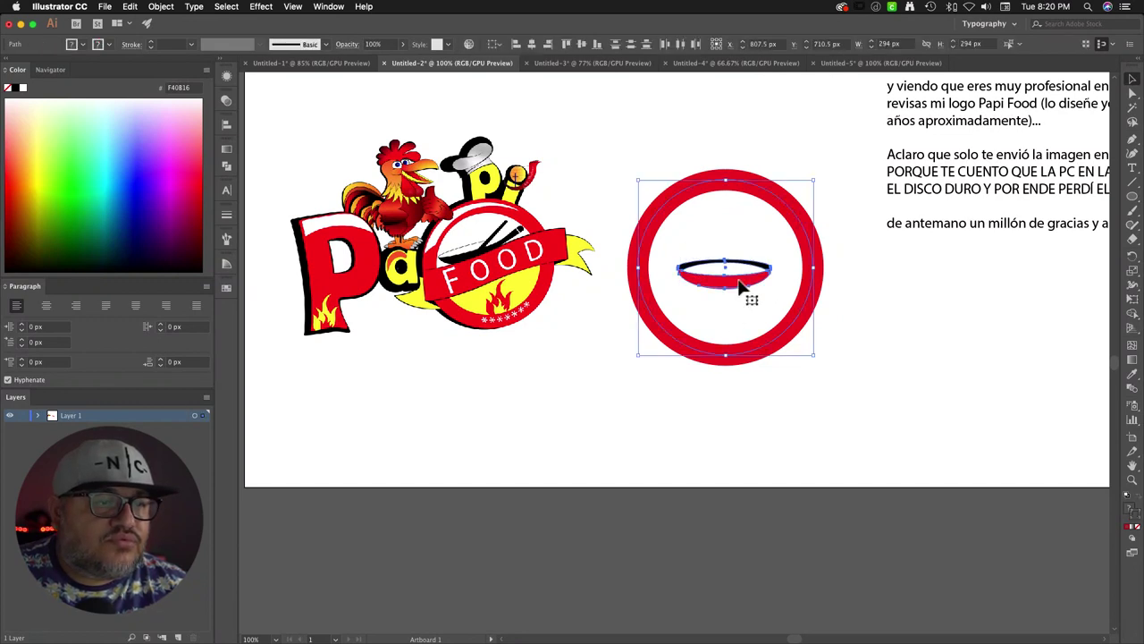
# Step: Expand the red ring's fill and stroke into a filled shape
pyautogui.click(760, 419)
pyautogui.click(725, 191)
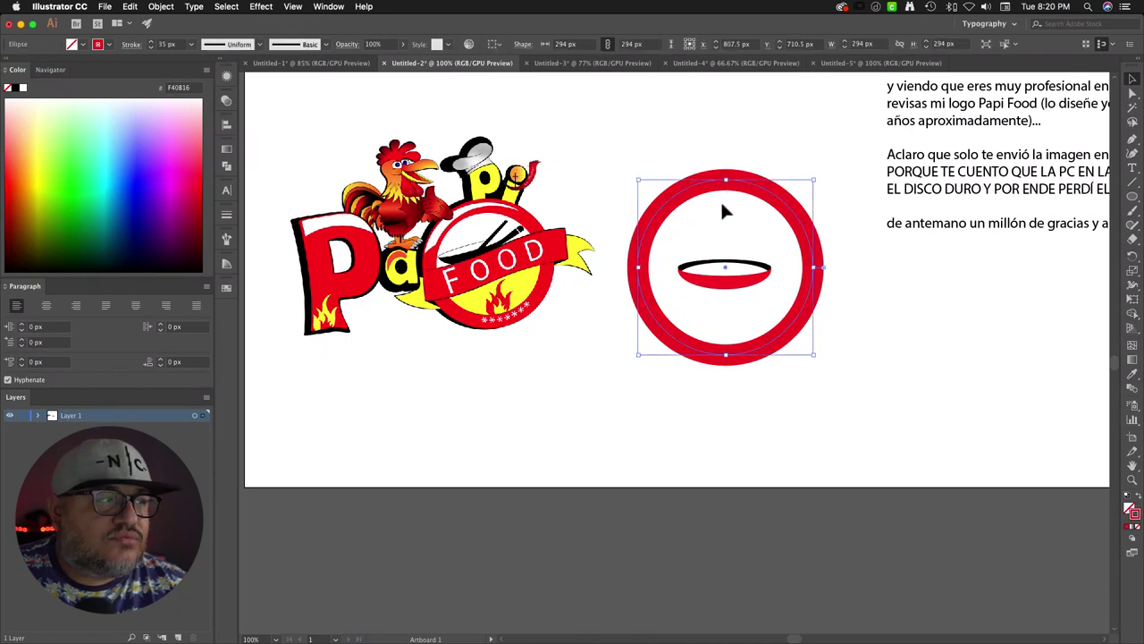
pyautogui.click(161, 7)
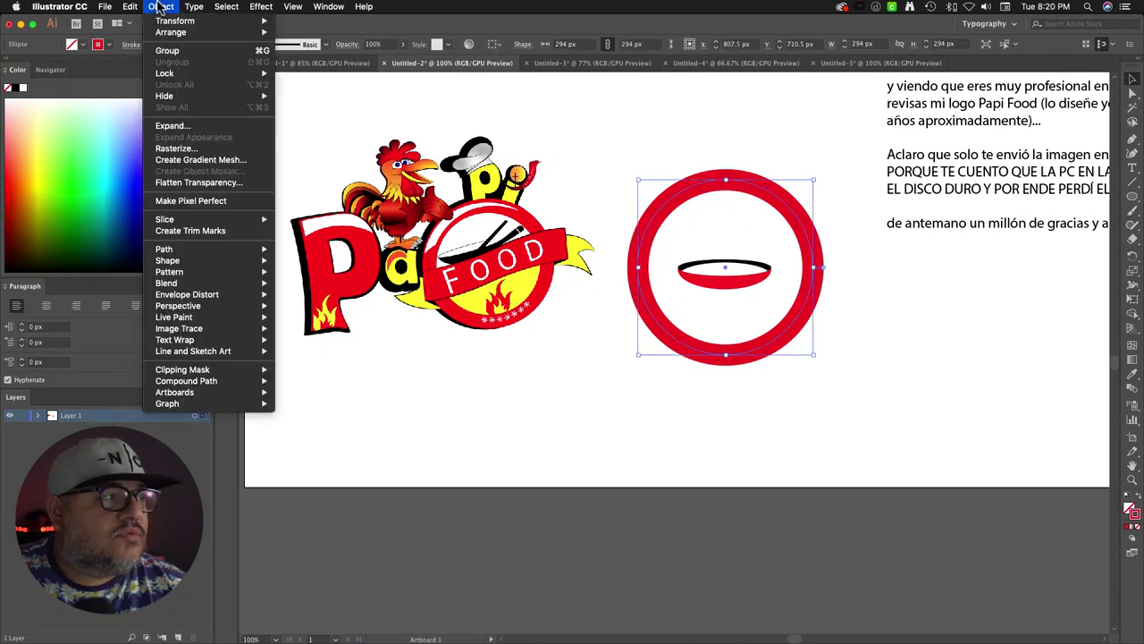
pyautogui.click(192, 125)
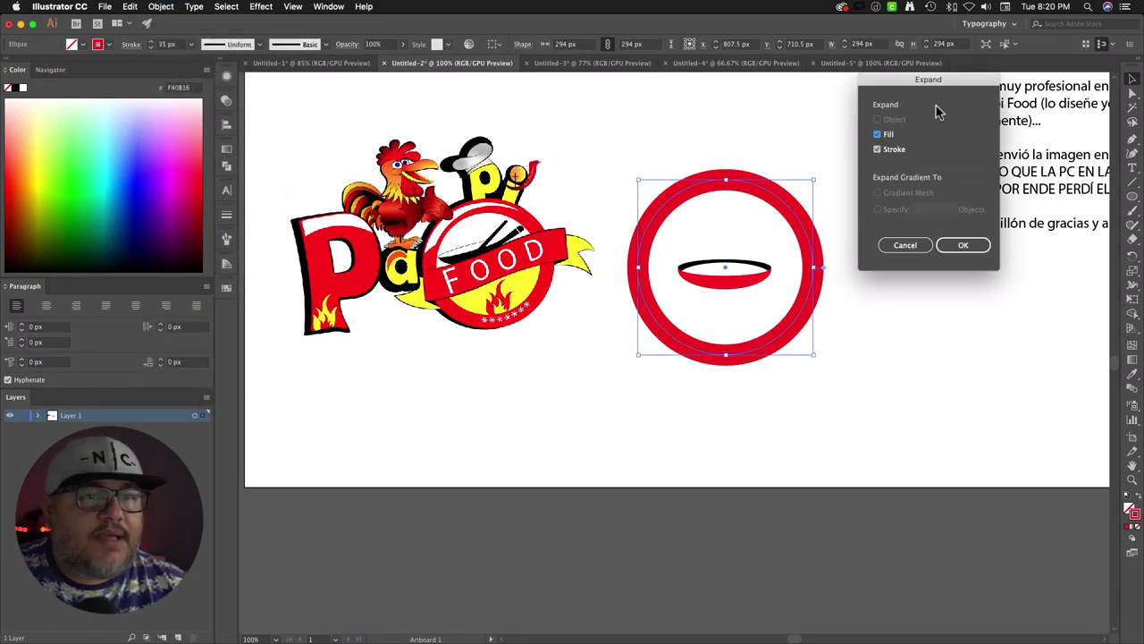
pyautogui.click(947, 245)
pyautogui.click(735, 247)
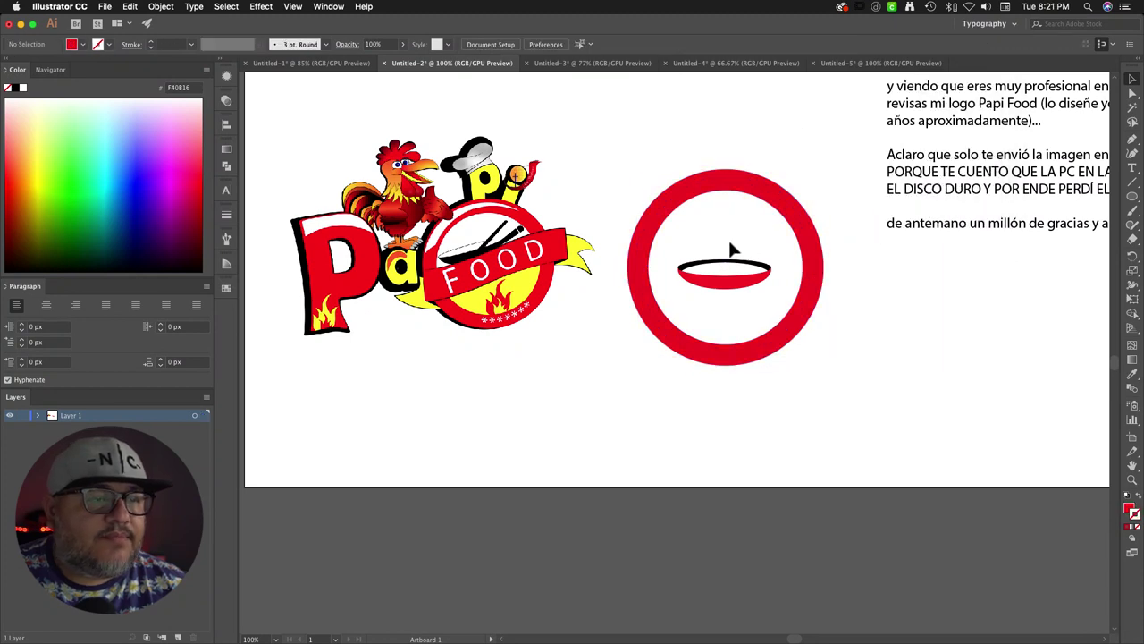
pyautogui.click(769, 283)
pyautogui.click(865, 340)
# Step: Draw a straight handle line from the bowl's right rim sloping up past the ring, about 124 px wide and 29 px high
pyautogui.press('super+equal')
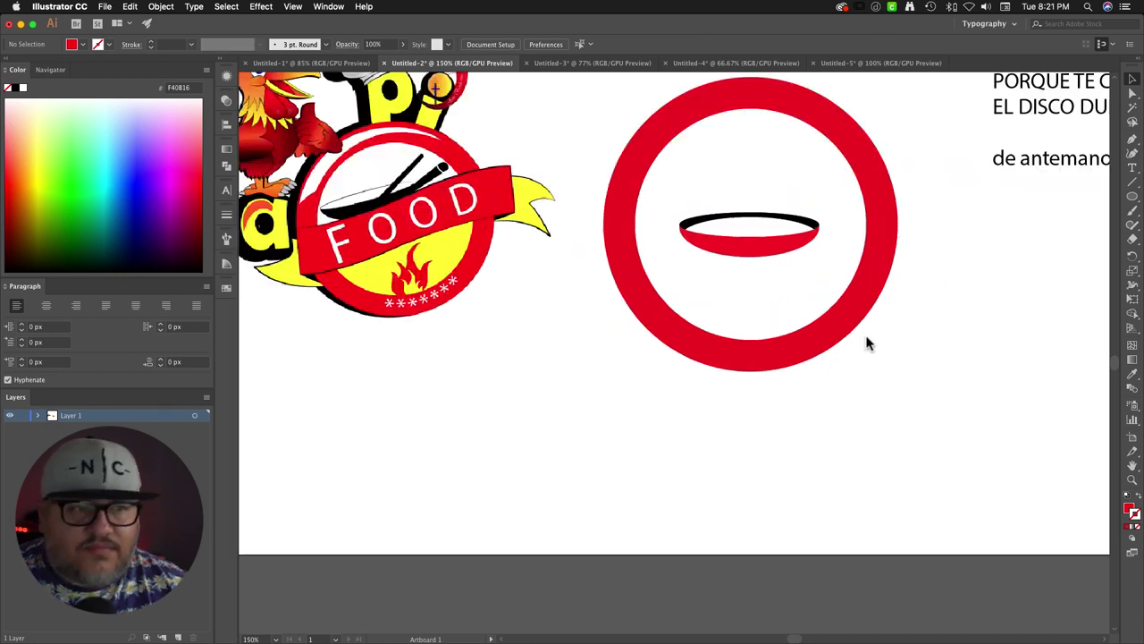
pyautogui.moveTo(817, 235); pyautogui.dragTo(736, 327)
pyautogui.click(732, 317)
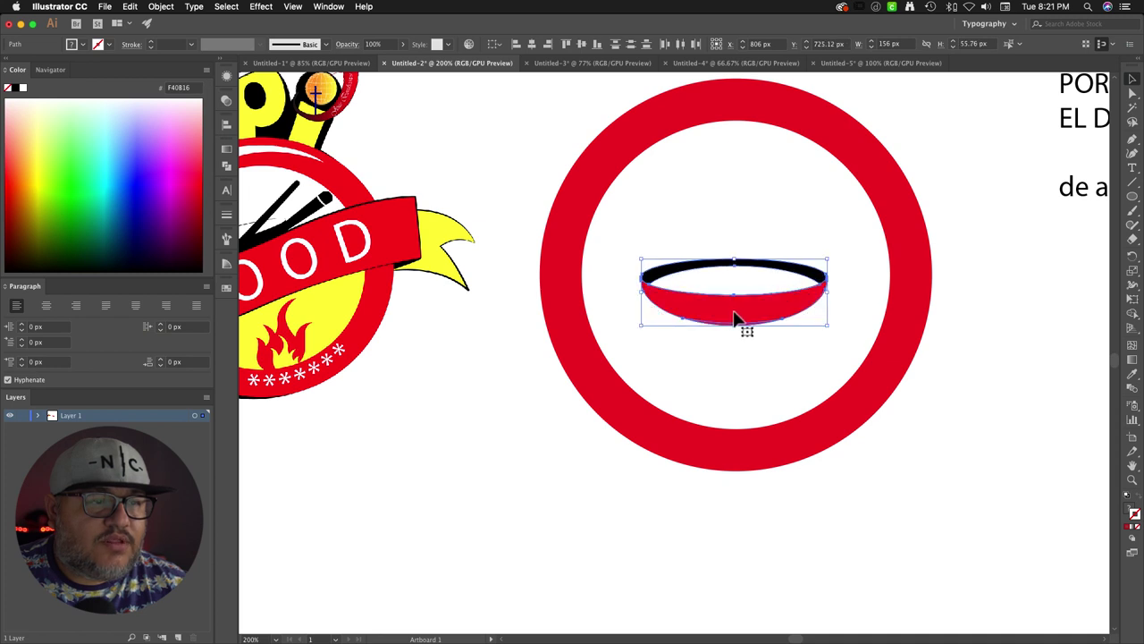
pyautogui.click(977, 403)
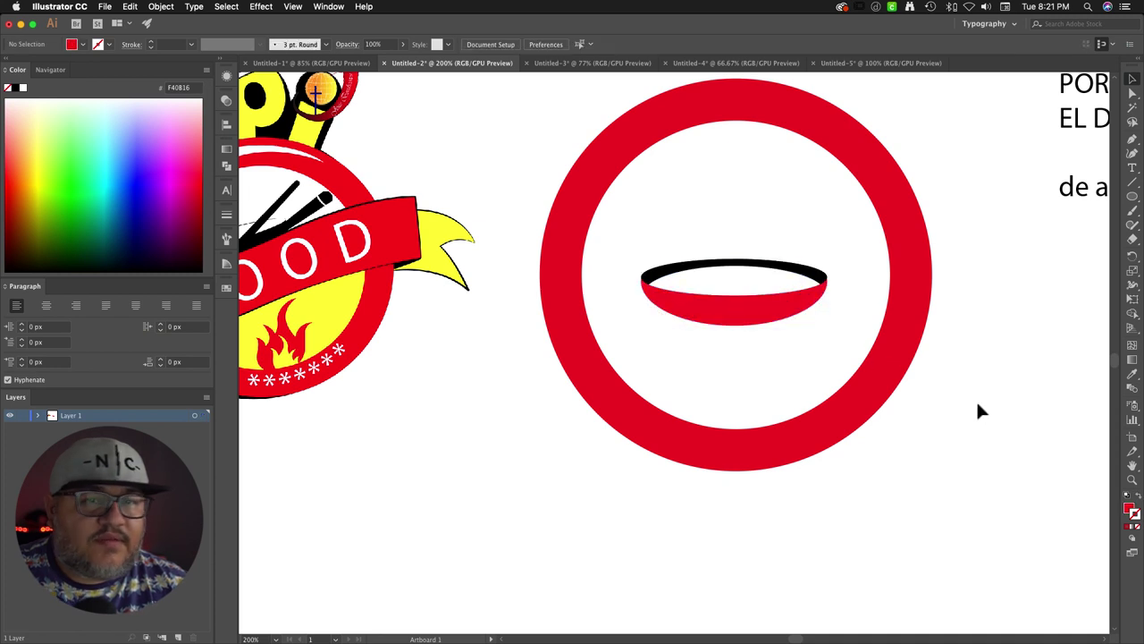
pyautogui.click(1132, 140)
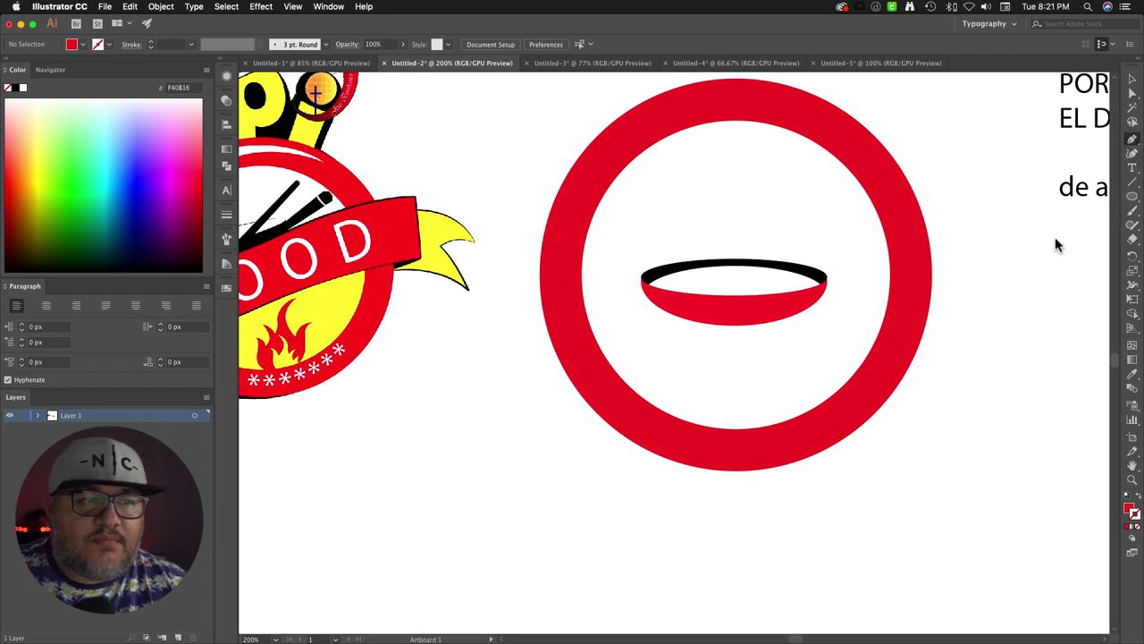
pyautogui.click(812, 296)
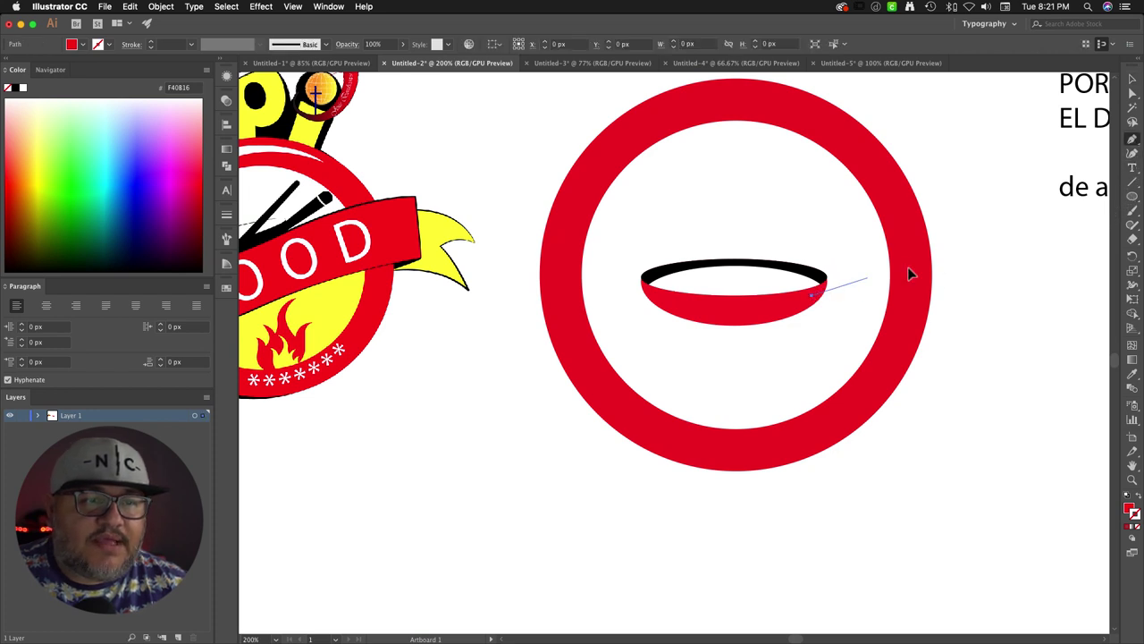
pyautogui.click(958, 262)
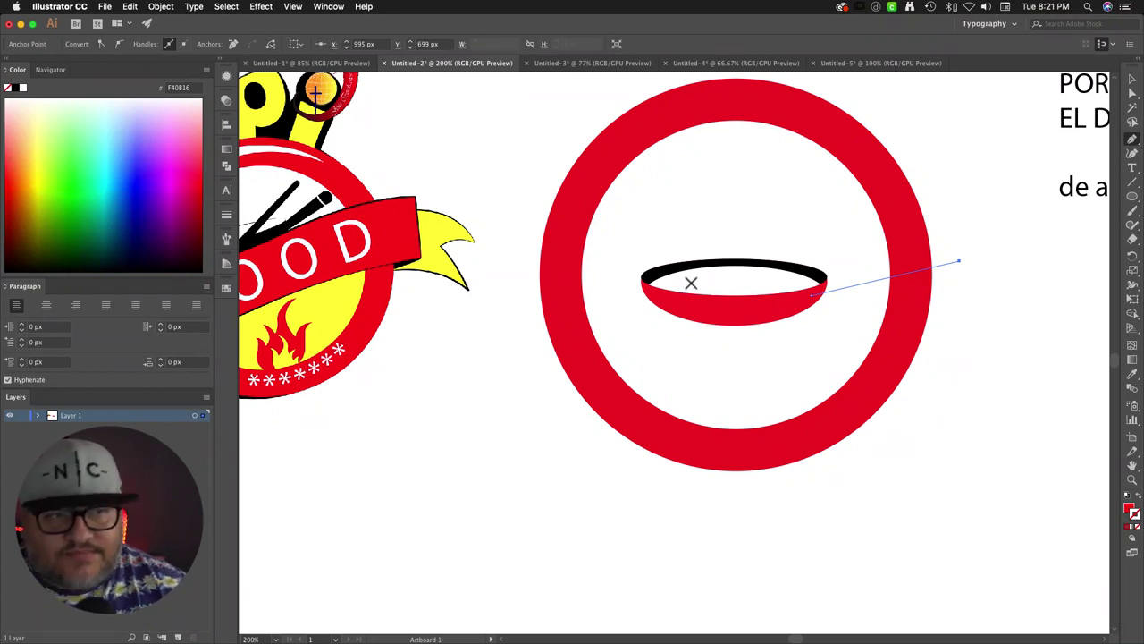
pyautogui.press('v')
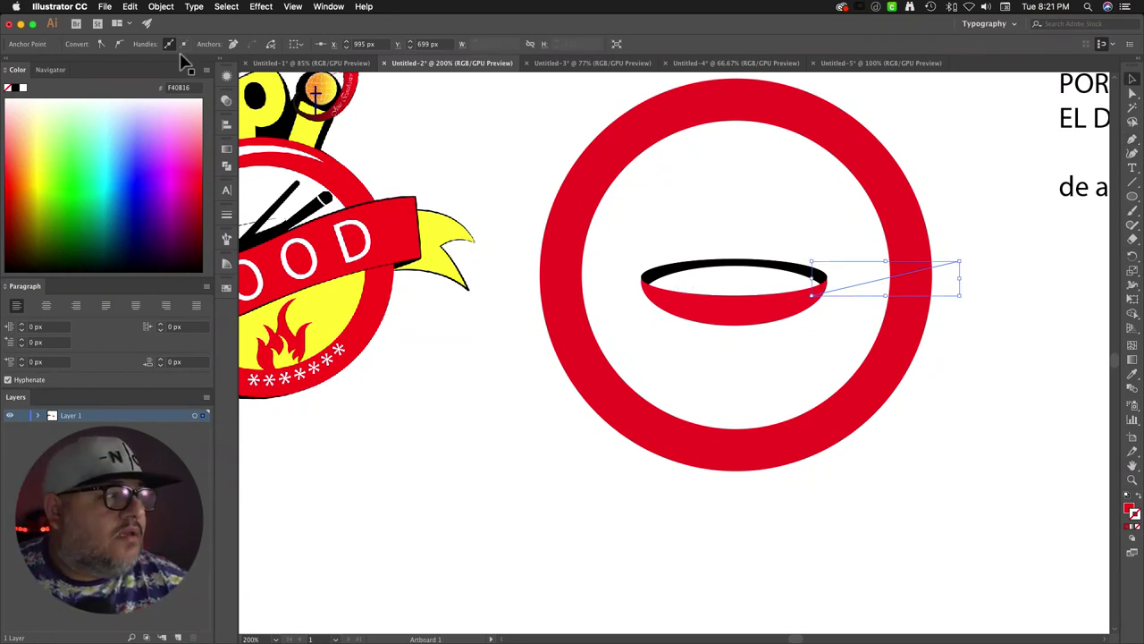
pyautogui.click(869, 283)
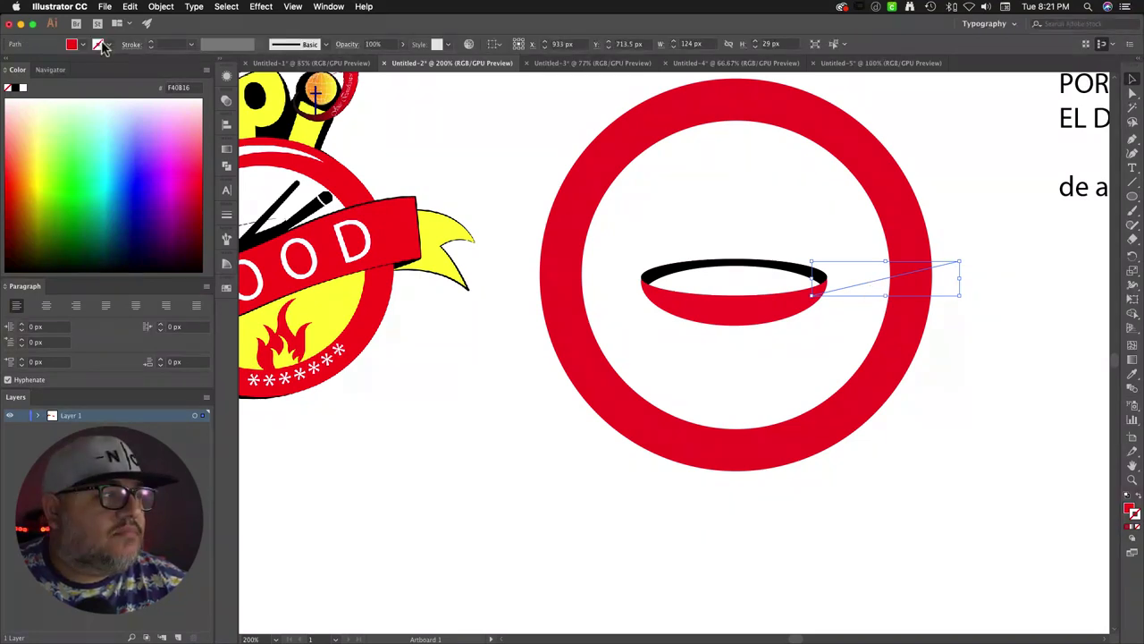
# Step: Swap the handle line's red fill to its stroke and set the stroke weight to 8 px
pyautogui.click(1137, 506)
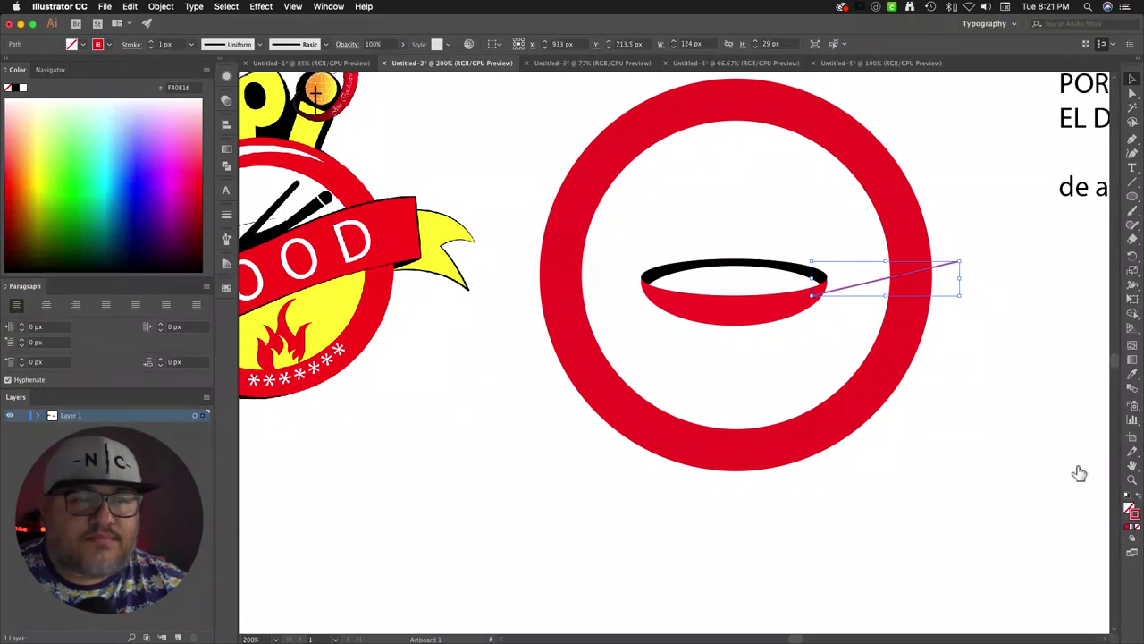
pyautogui.click(151, 42)
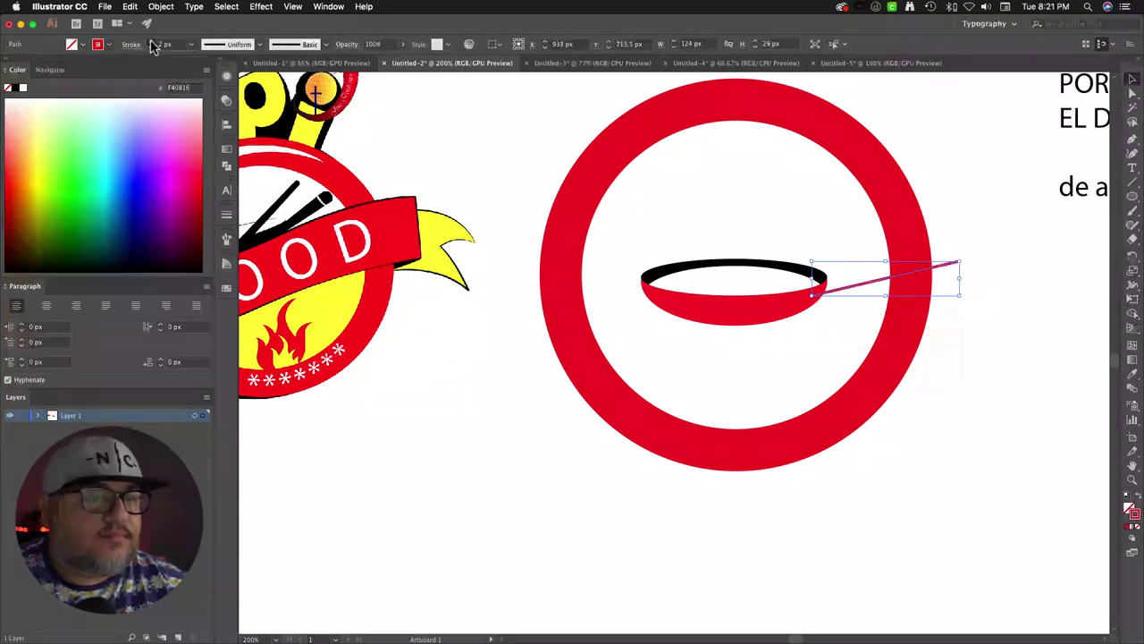
pyautogui.click(151, 42)
pyautogui.click(151, 42)
pyautogui.click(151, 42)
pyautogui.click(151, 42)
pyautogui.click(151, 42)
pyautogui.click(151, 42)
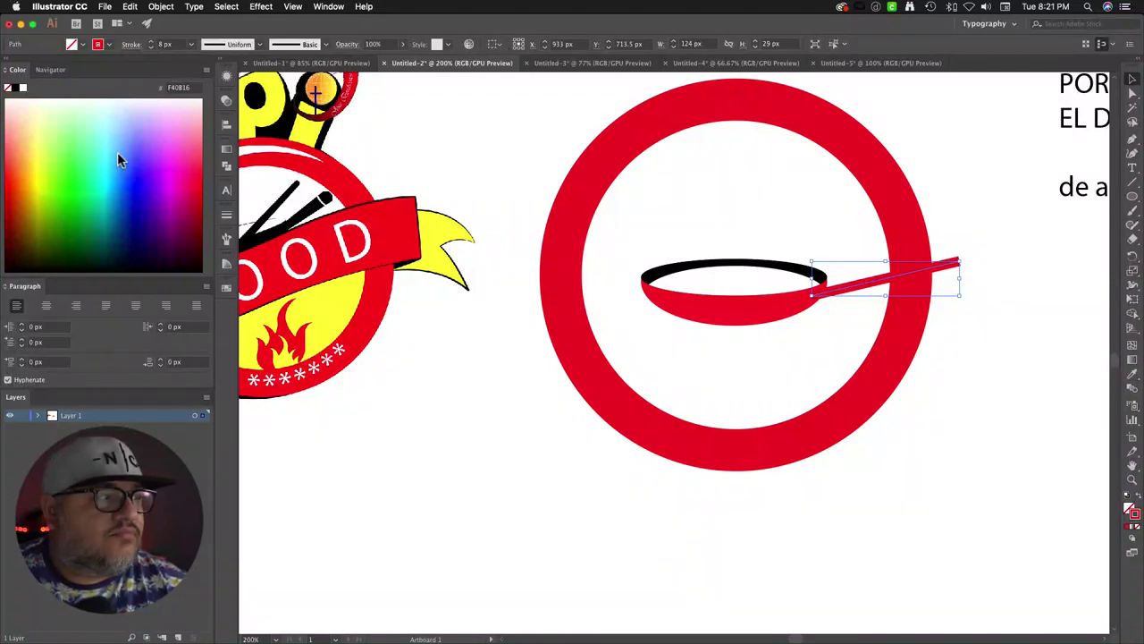
# Step: Give the handle line's stroke round caps
pyautogui.click(227, 216)
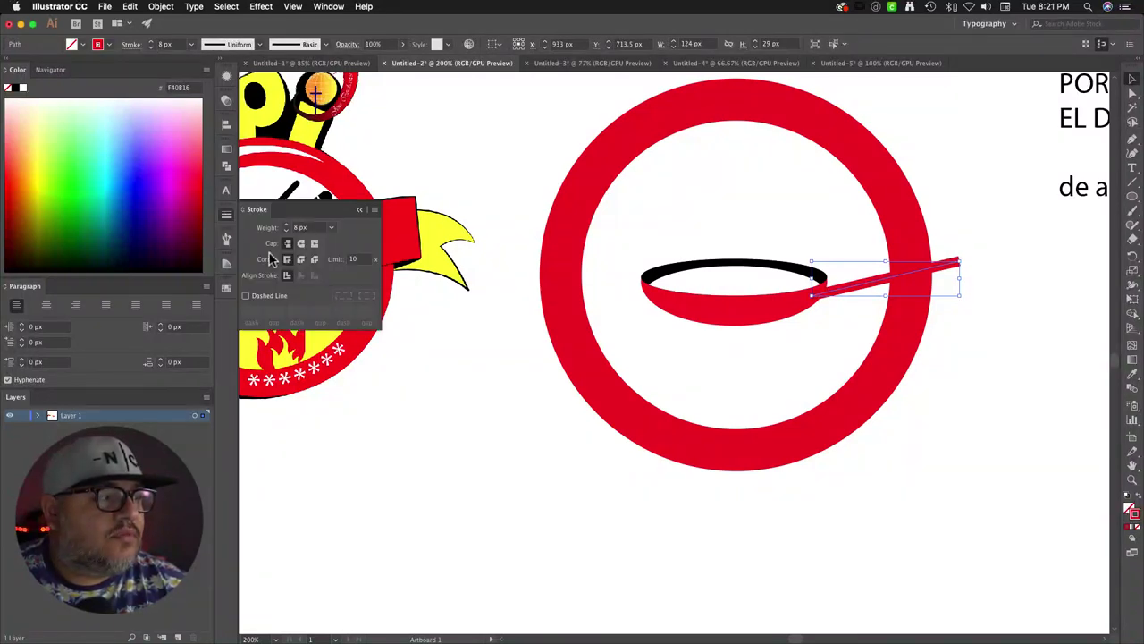
pyautogui.click(300, 243)
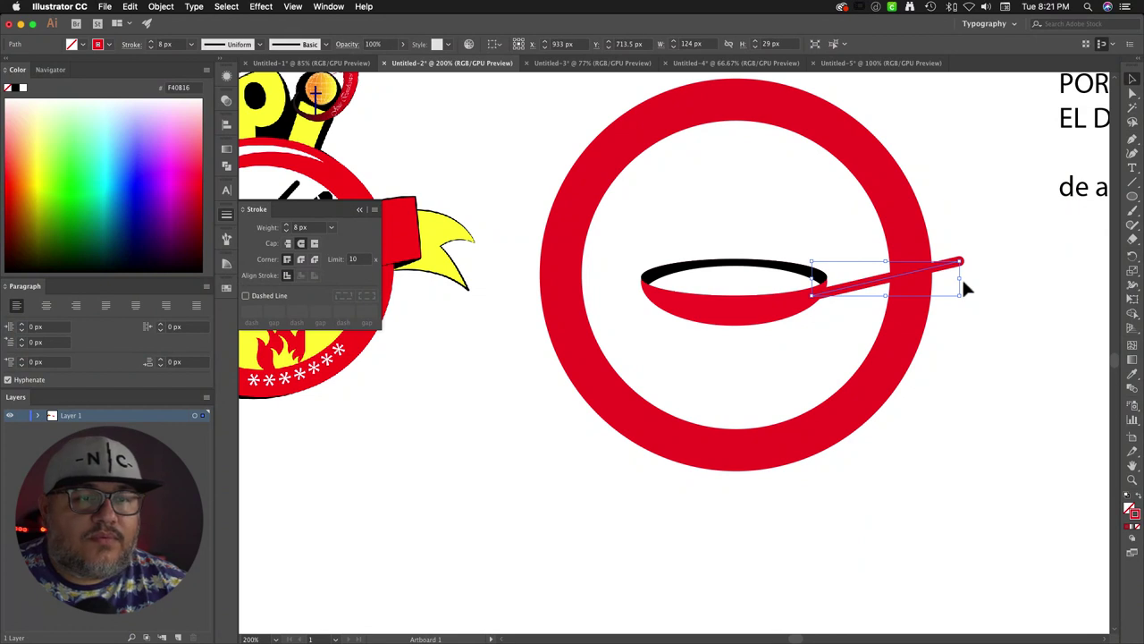
pyautogui.click(970, 365)
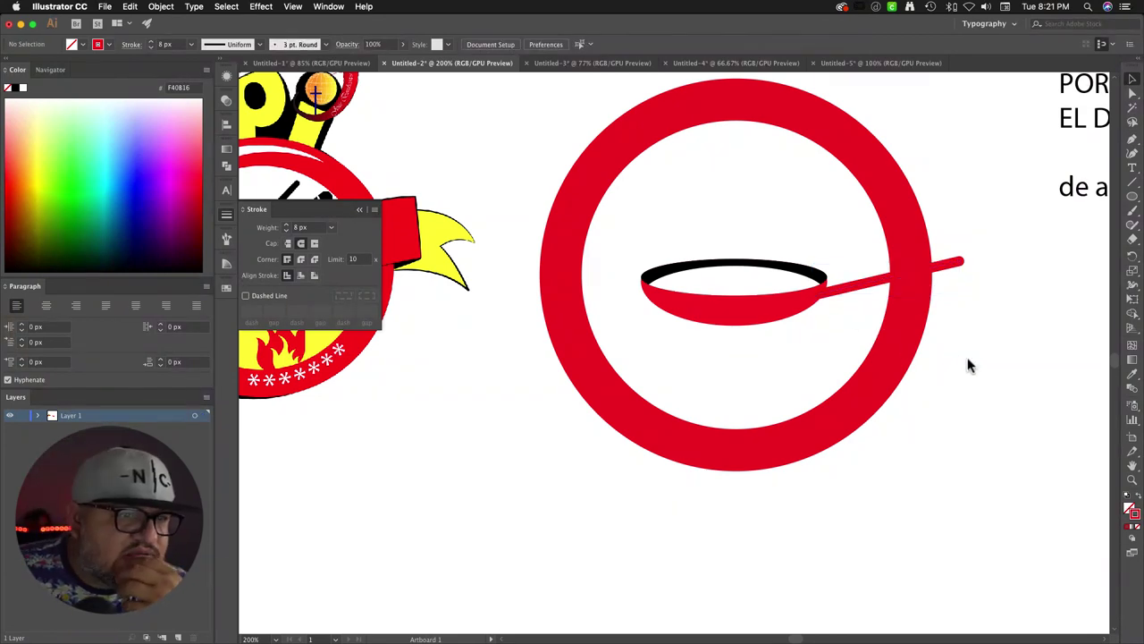
# Step: Expand the handle line's fill and stroke into a filled shape
pyautogui.click(876, 295)
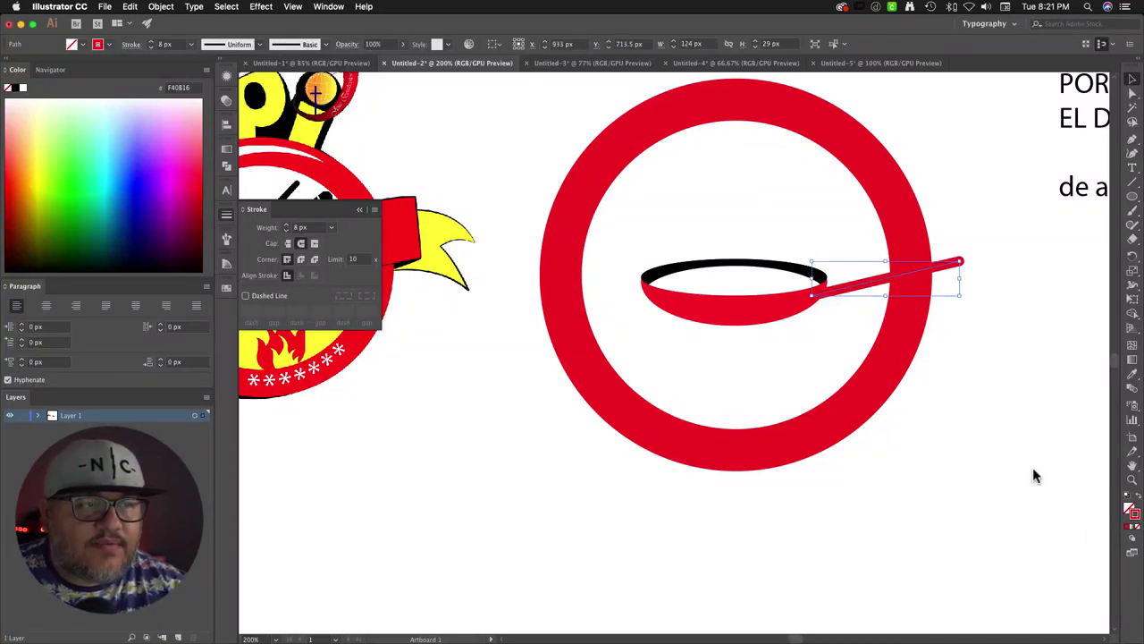
pyautogui.click(130, 6)
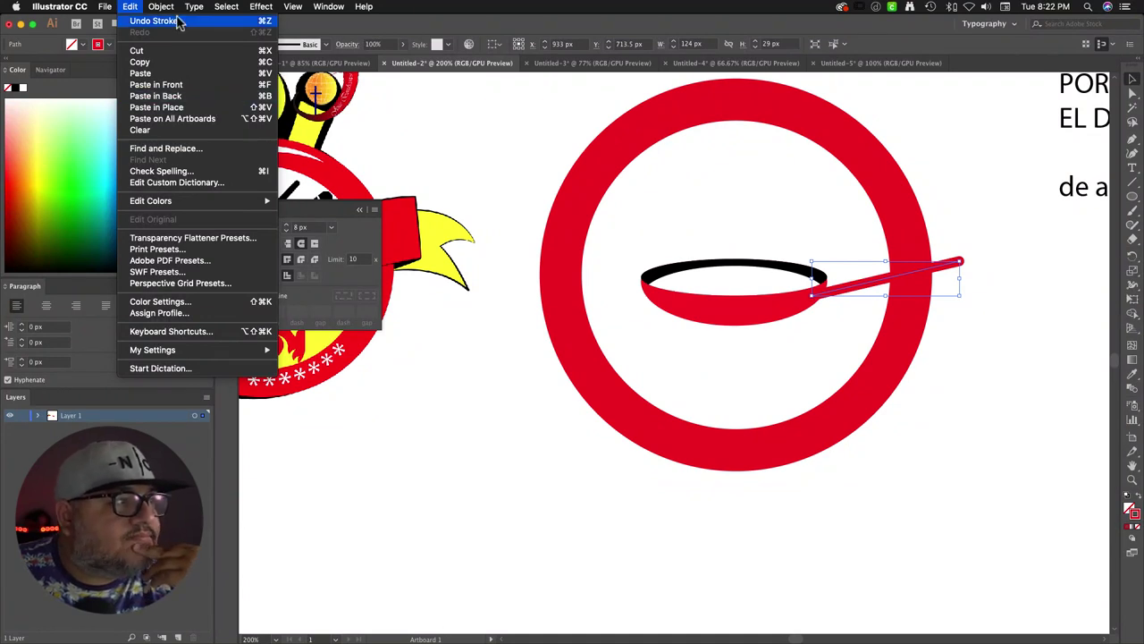
pyautogui.moveTo(160, 6)
pyautogui.click(172, 125)
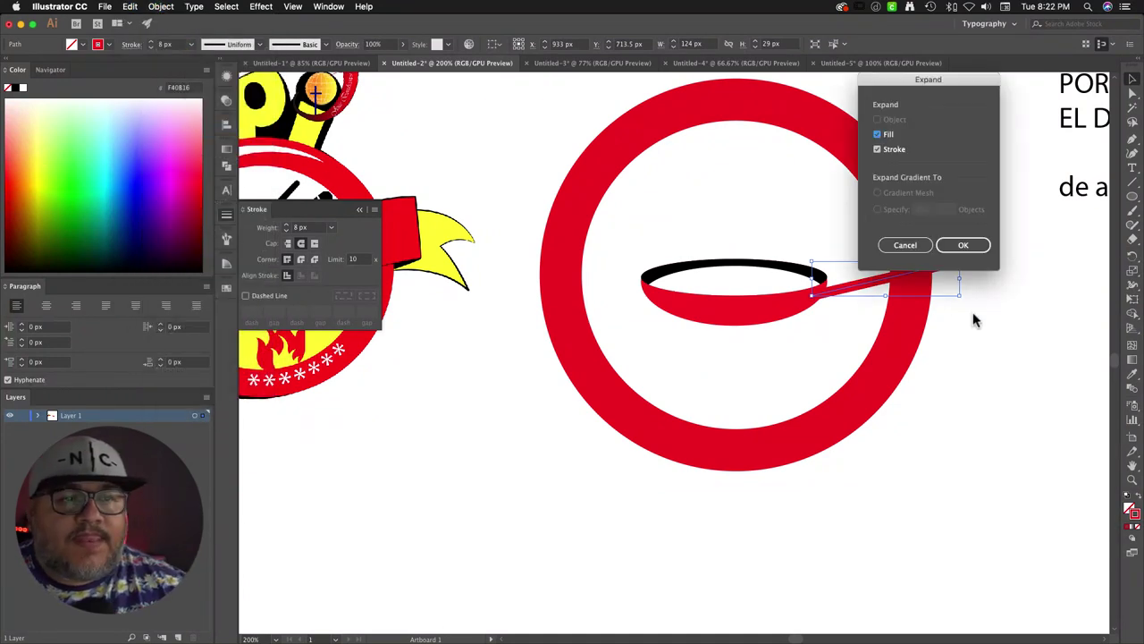
pyautogui.click(965, 247)
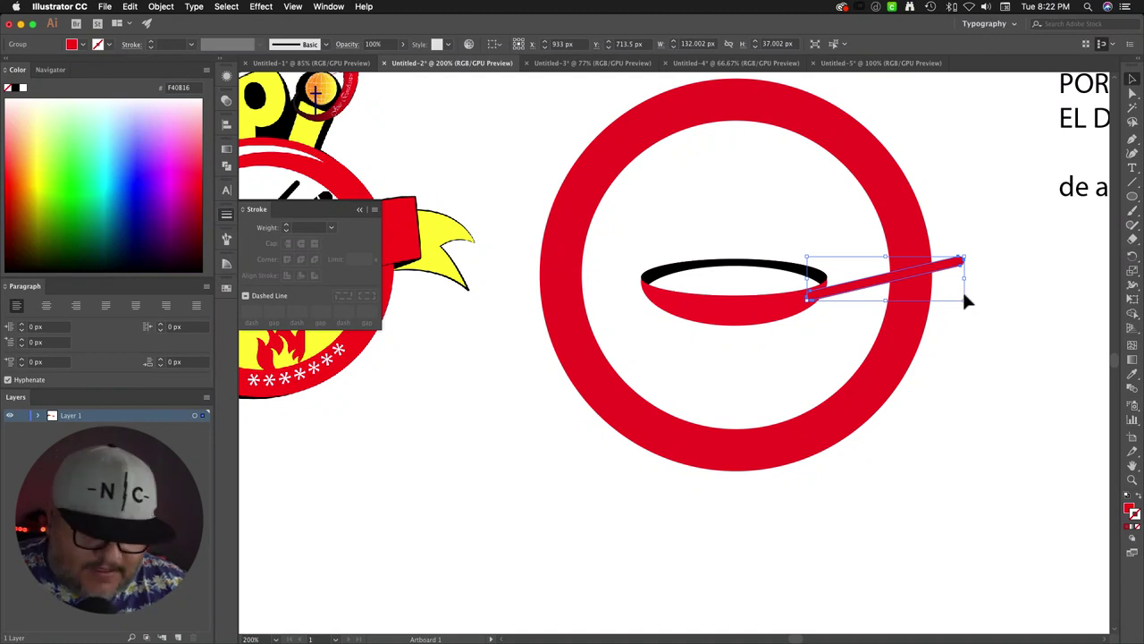
# Step: Reshape the handle by moving anchor points at its outer end so it widens away from the bowl
pyautogui.press('a')
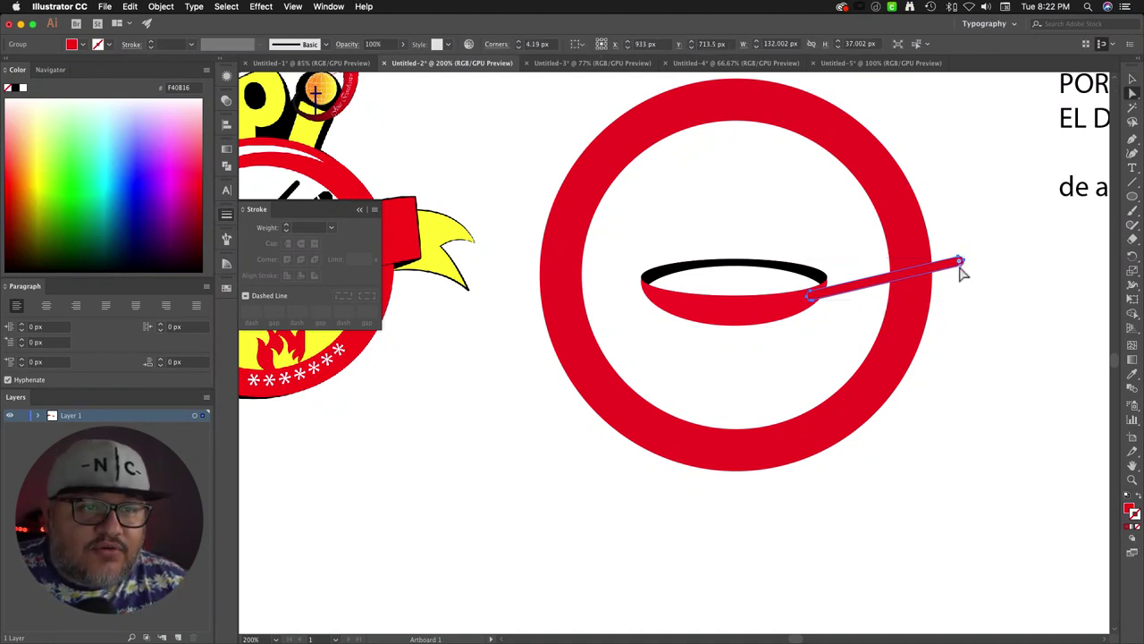
pyautogui.click(961, 270)
pyautogui.moveTo(962, 272); pyautogui.dragTo(965, 260)
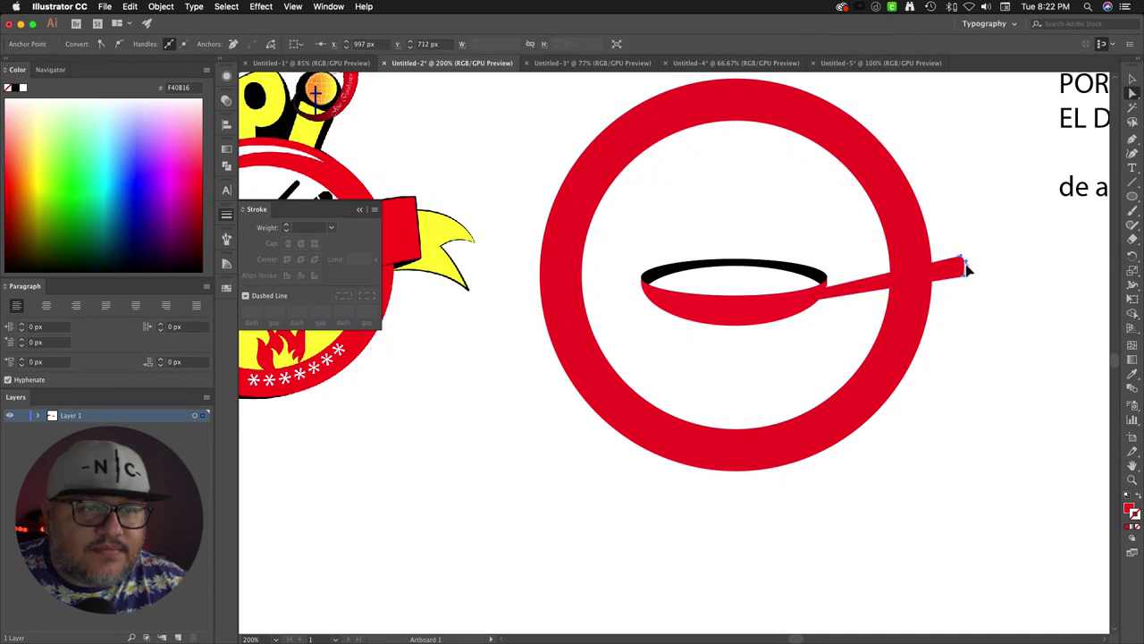
pyautogui.click(982, 282)
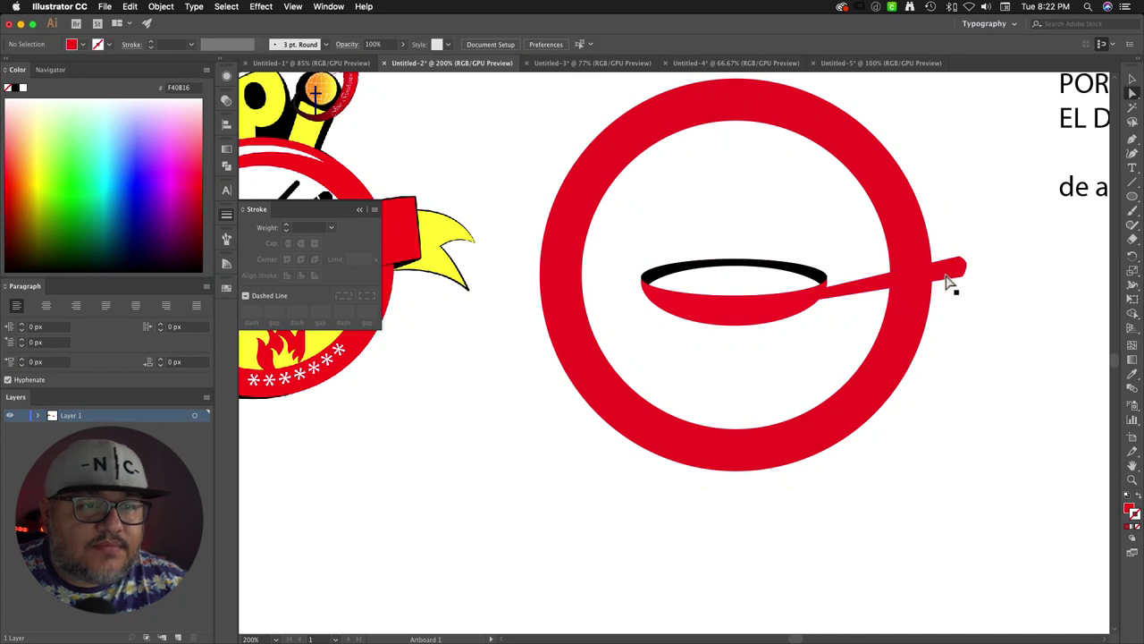
pyautogui.click(964, 276)
pyautogui.moveTo(969, 272); pyautogui.dragTo(967, 270)
pyautogui.click(986, 291)
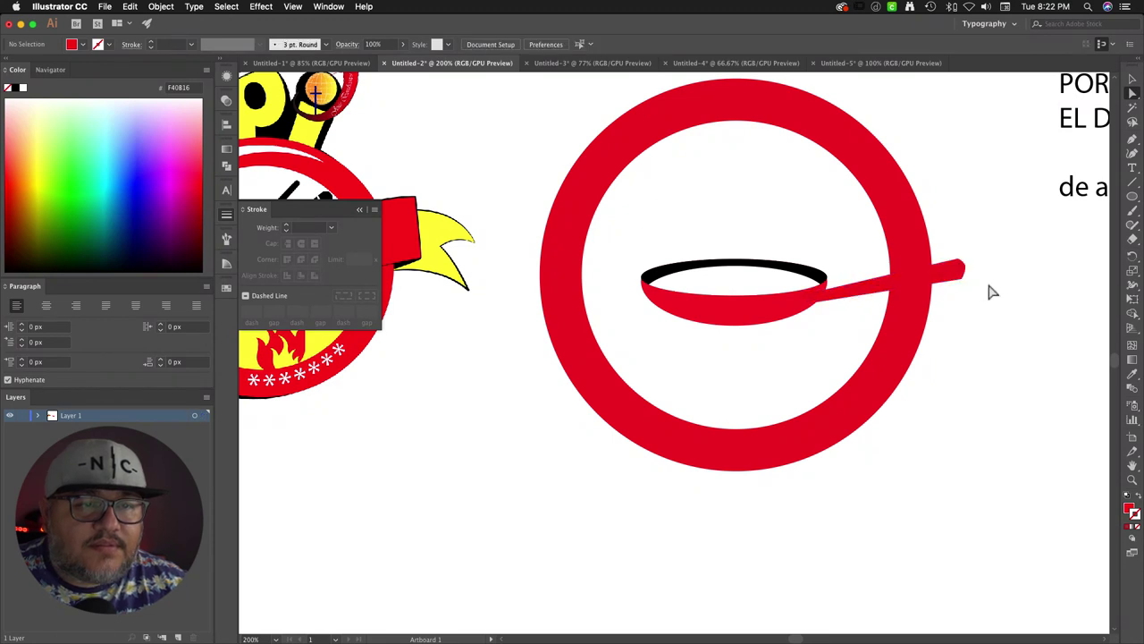
pyautogui.click(835, 304)
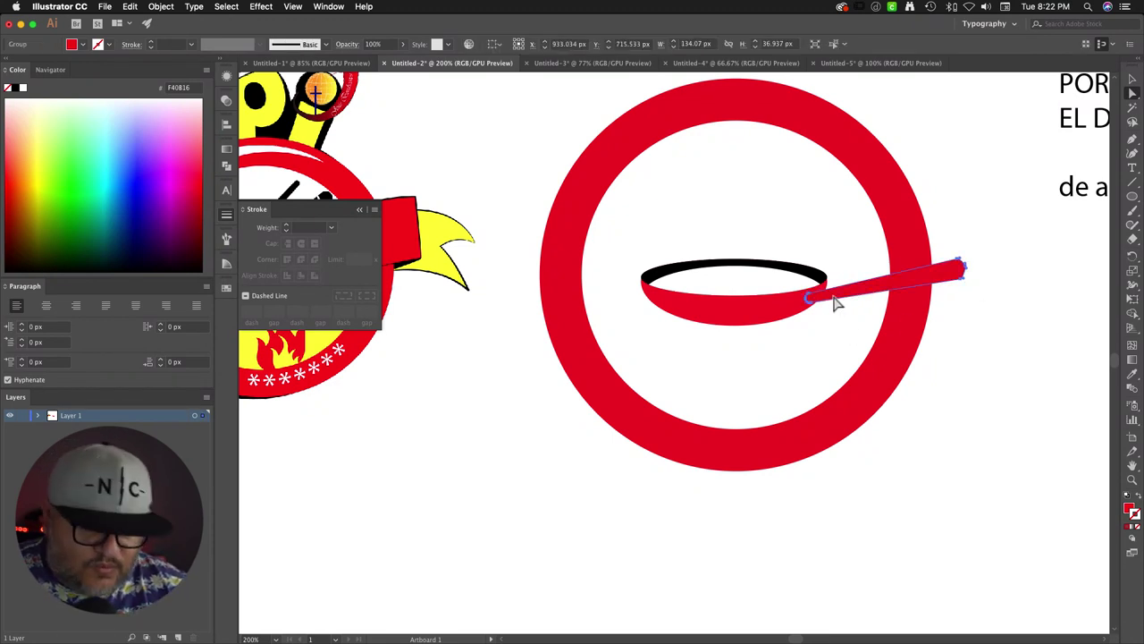
pyautogui.press('i')
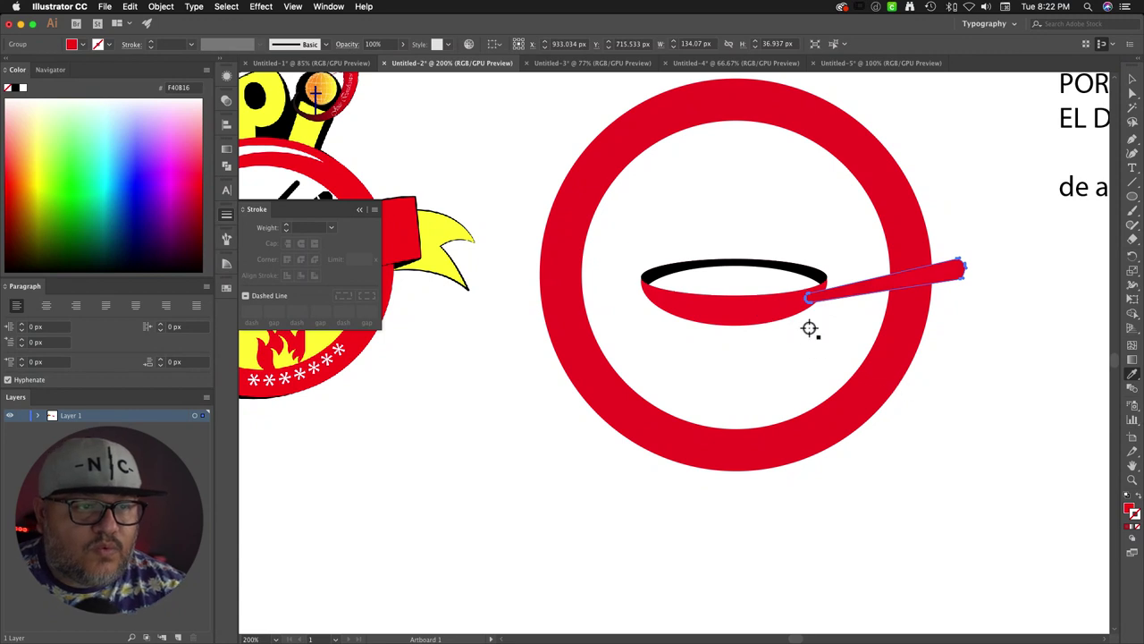
pyautogui.press('v')
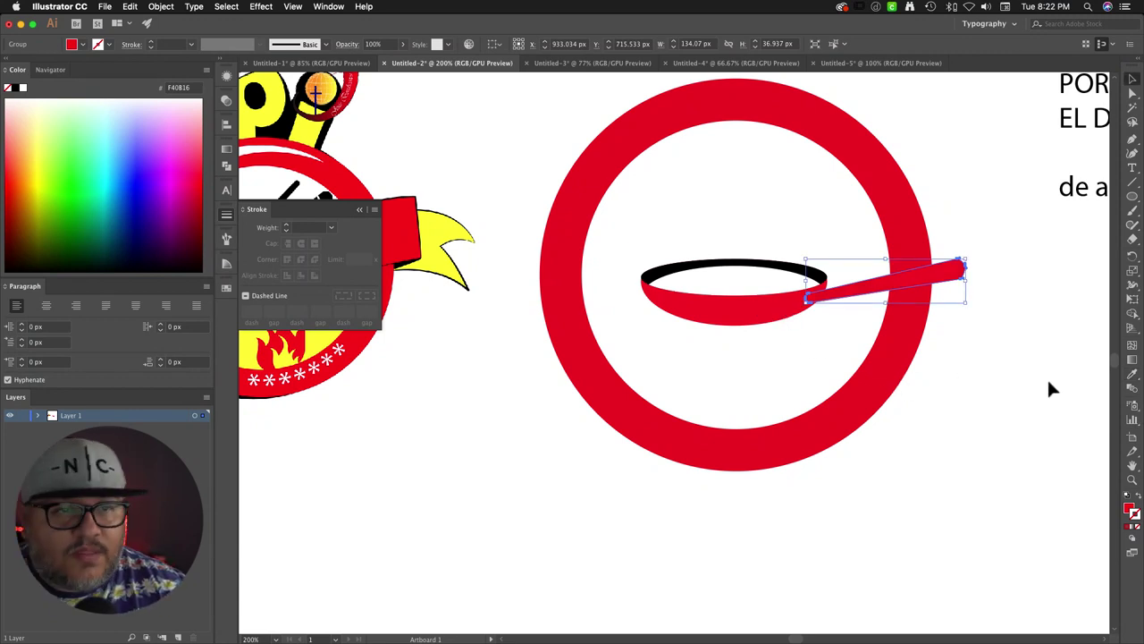
pyautogui.click(978, 366)
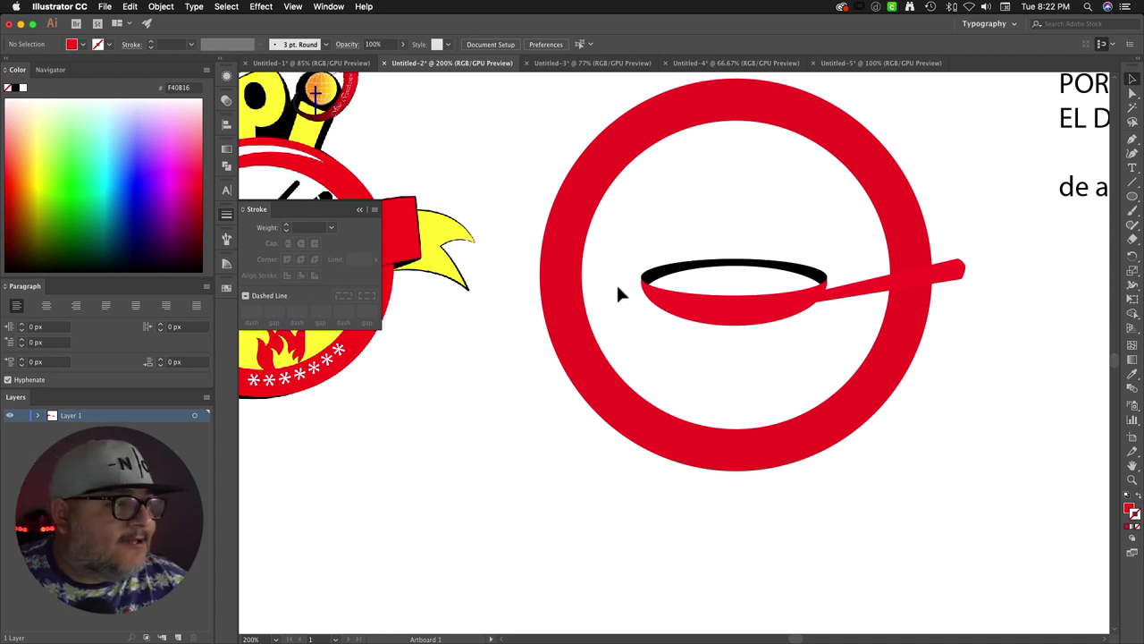
pyautogui.moveTo(383, 257); pyautogui.dragTo(435, 251)
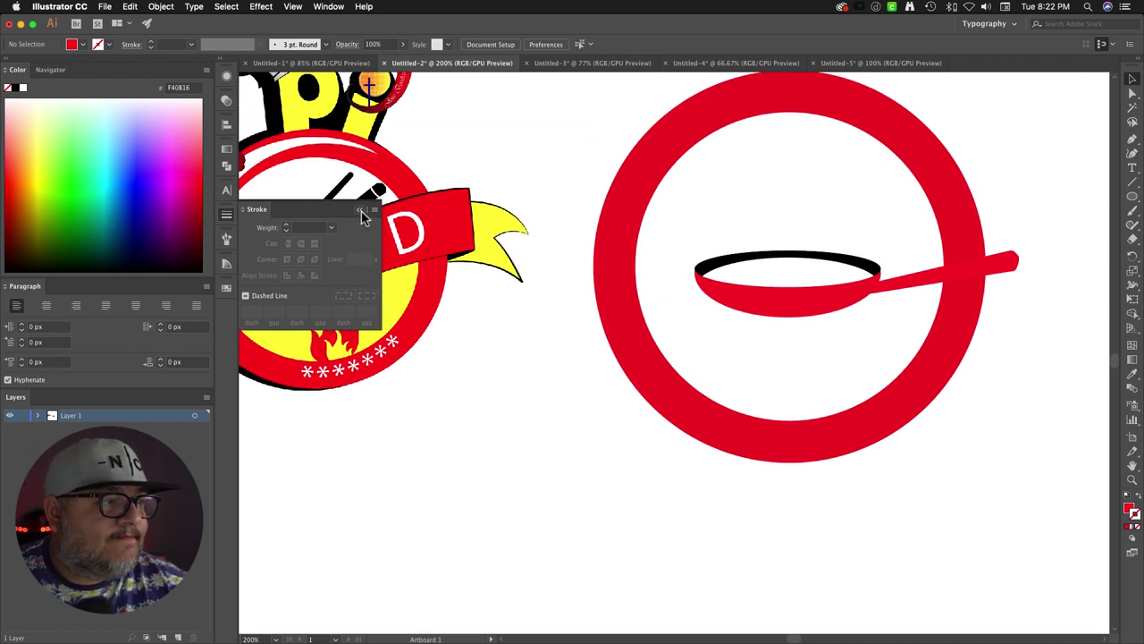
pyautogui.click(362, 211)
pyautogui.moveTo(459, 352)
pyautogui.mouseDown()
pyautogui.moveTo(546, 342)
pyautogui.moveTo(524, 347)
pyautogui.moveTo(483, 308)
pyautogui.mouseUp()
pyautogui.click(479, 357)
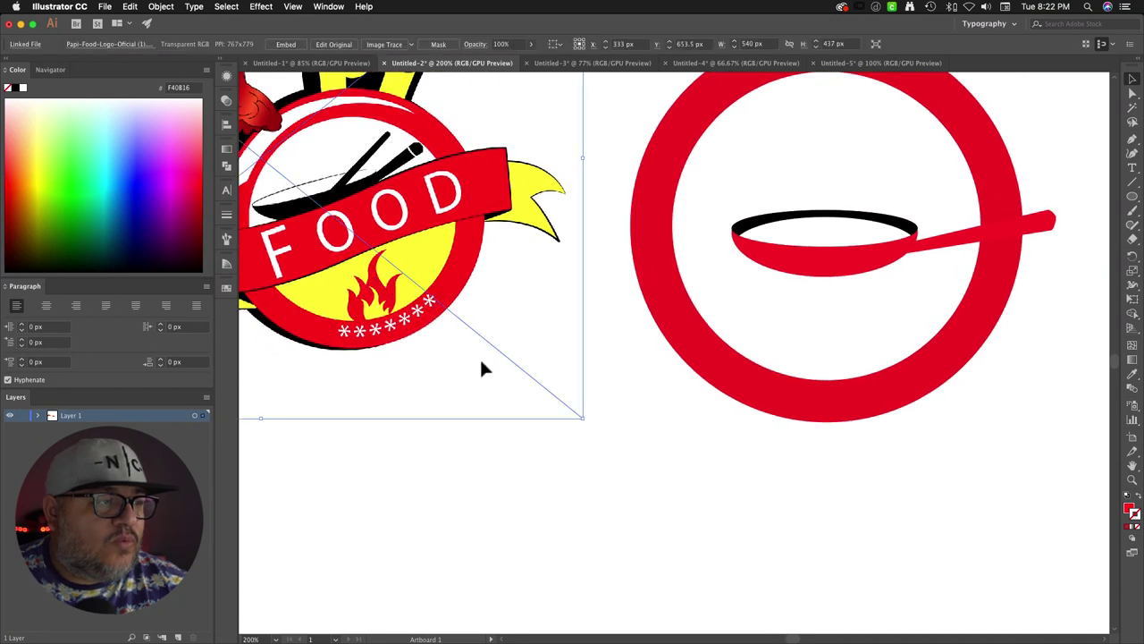
pyautogui.click(657, 486)
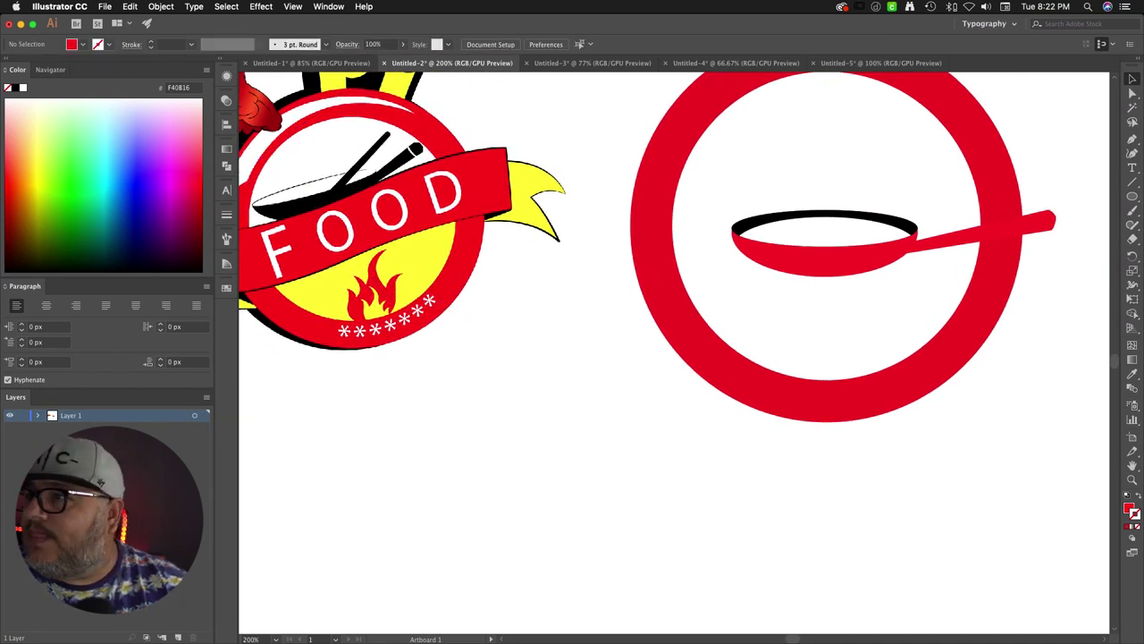
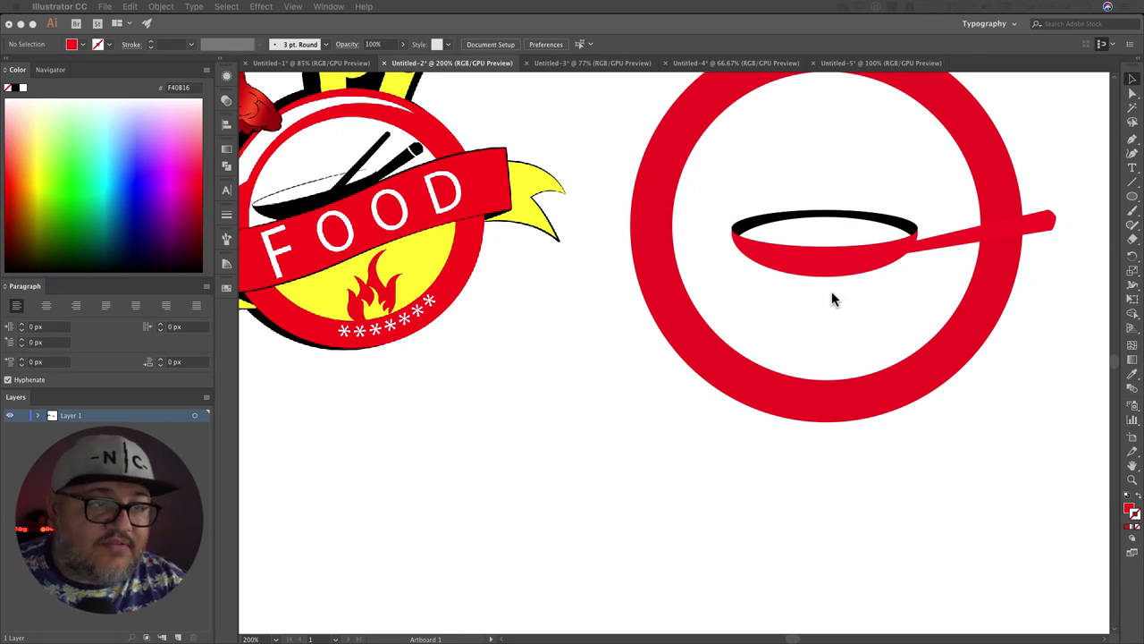
pyautogui.scroll(-3, 796, 313)
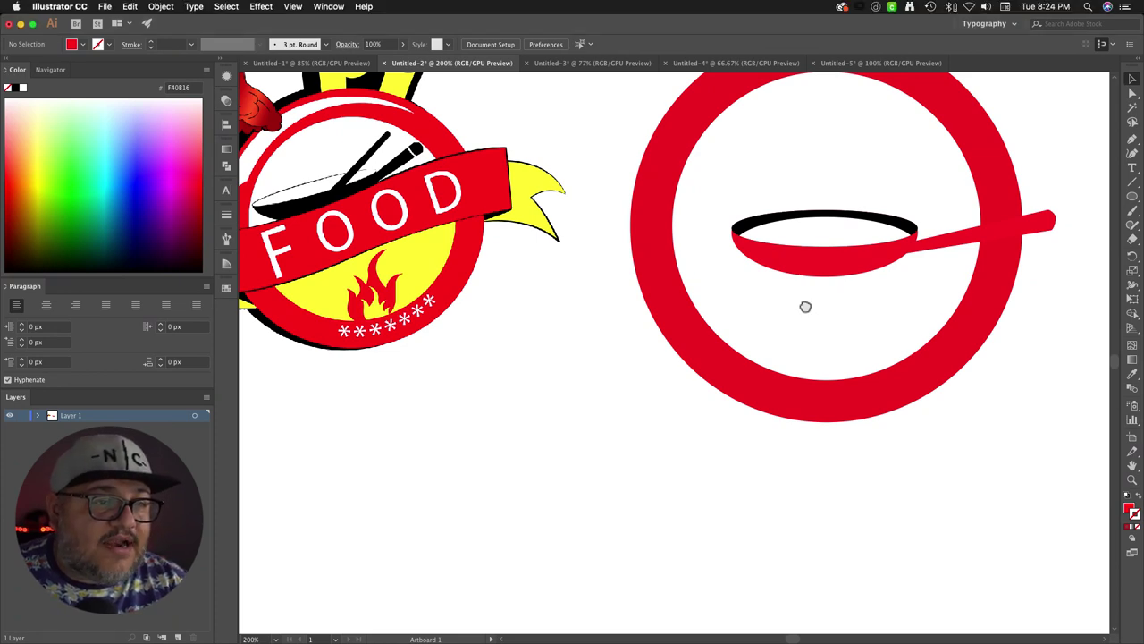
# Step: Place the flame image below the frying pan inside the red ring and send it to the back
pyautogui.scroll(3, 759, 380)
pyautogui.hscroll(2, 827, 364)
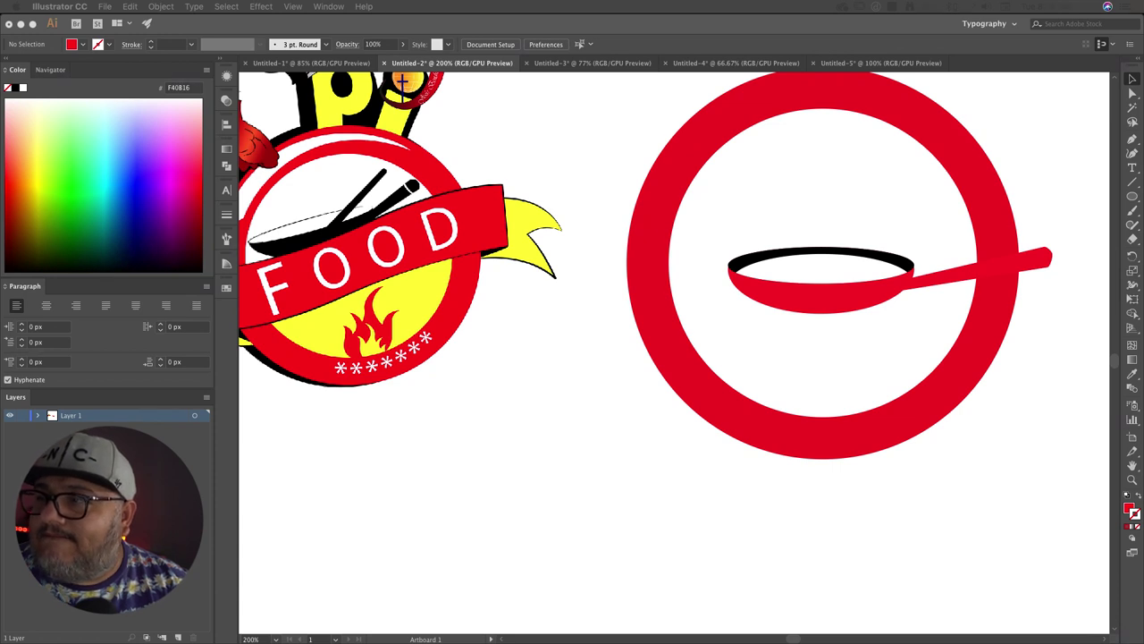
pyautogui.moveTo(899, 447); pyautogui.dragTo(854, 397)
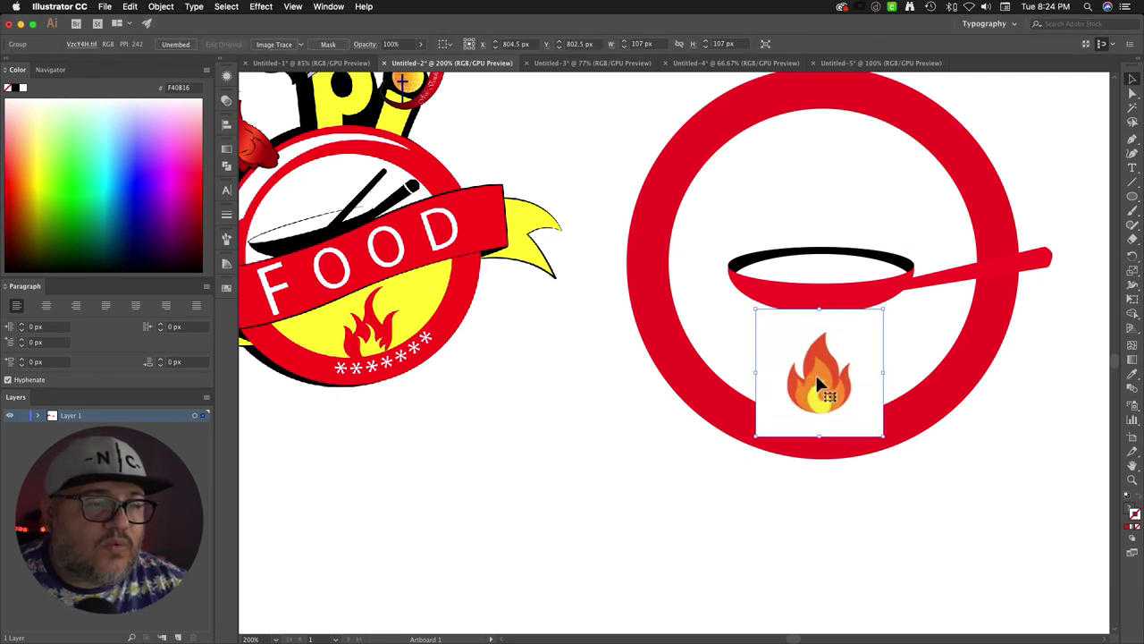
pyautogui.rightClick(818, 382)
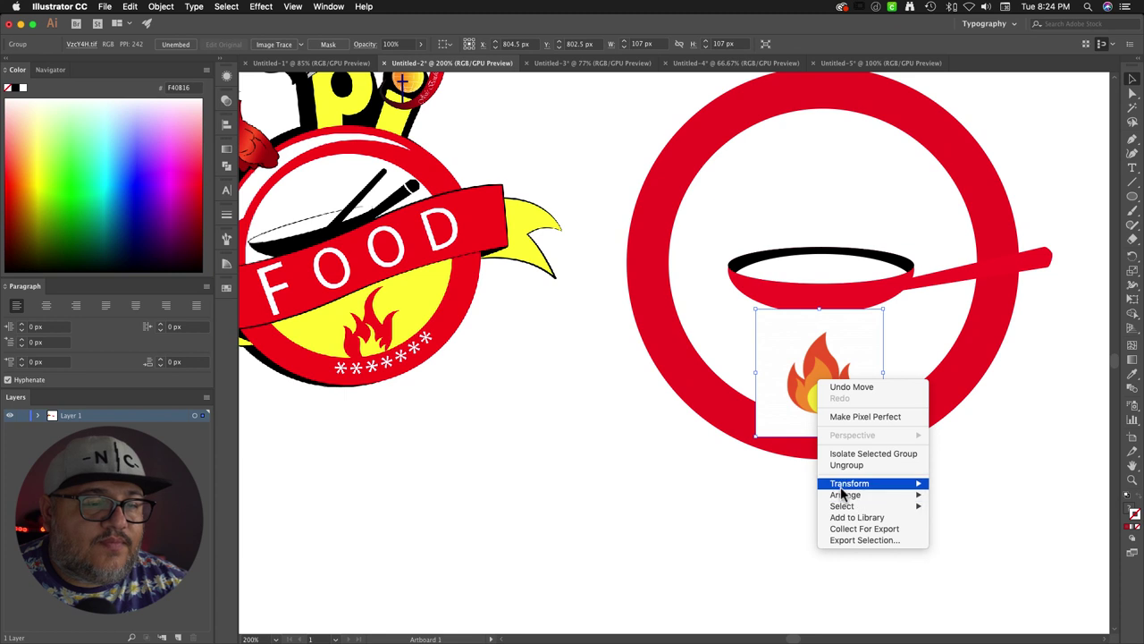
pyautogui.moveTo(856, 500)
pyautogui.click(966, 528)
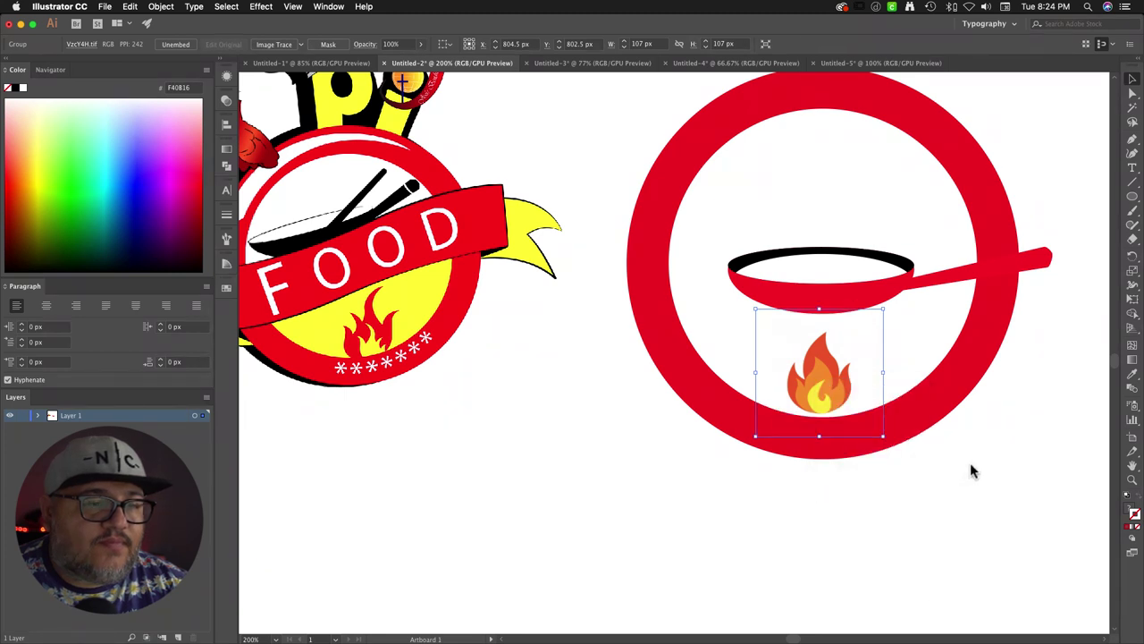
# Step: Enlarge the flame image to about 128 px square, centred under the pan, and lower the whole pan onto the flame
pyautogui.moveTo(884, 309); pyautogui.dragTo(908, 284)
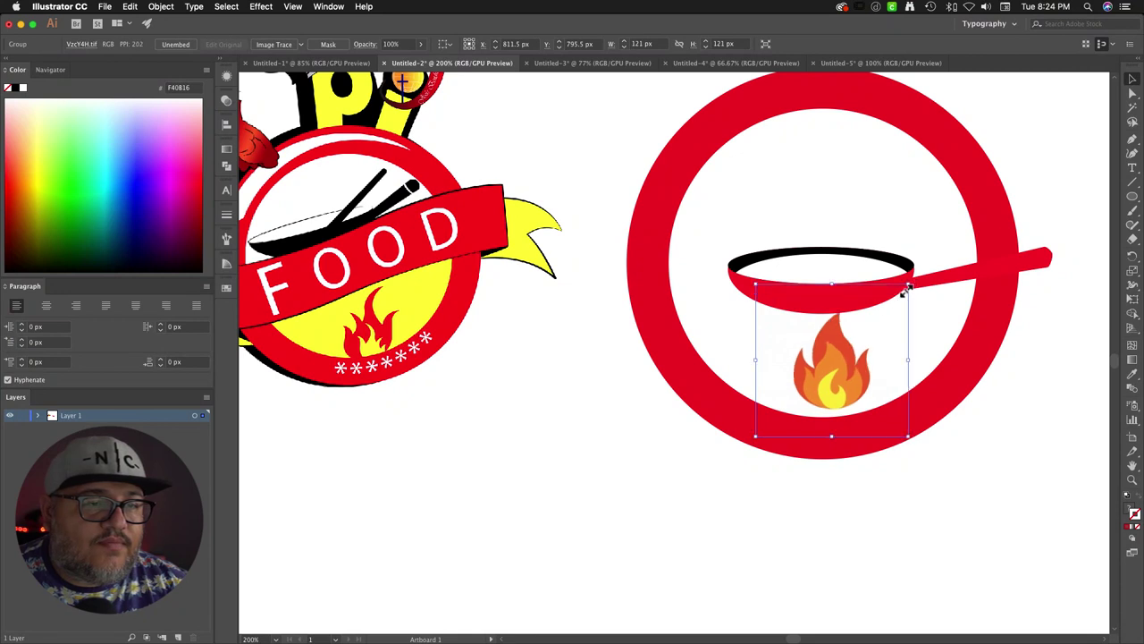
pyautogui.moveTo(828, 360); pyautogui.dragTo(817, 371)
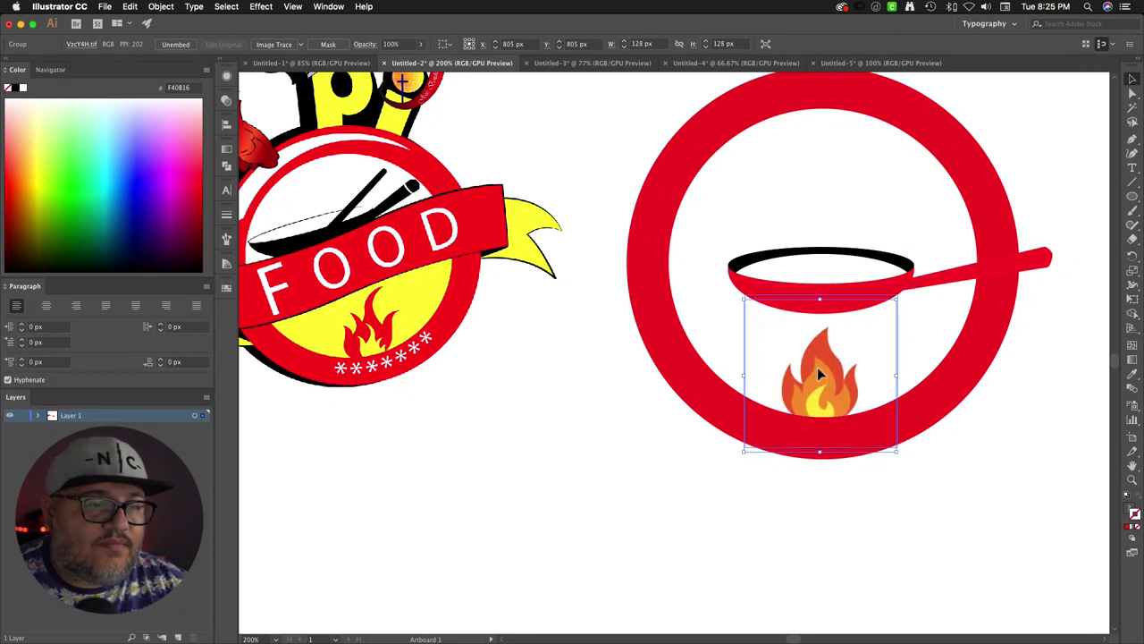
pyautogui.click(965, 333)
pyautogui.moveTo(810, 206); pyautogui.dragTo(943, 312)
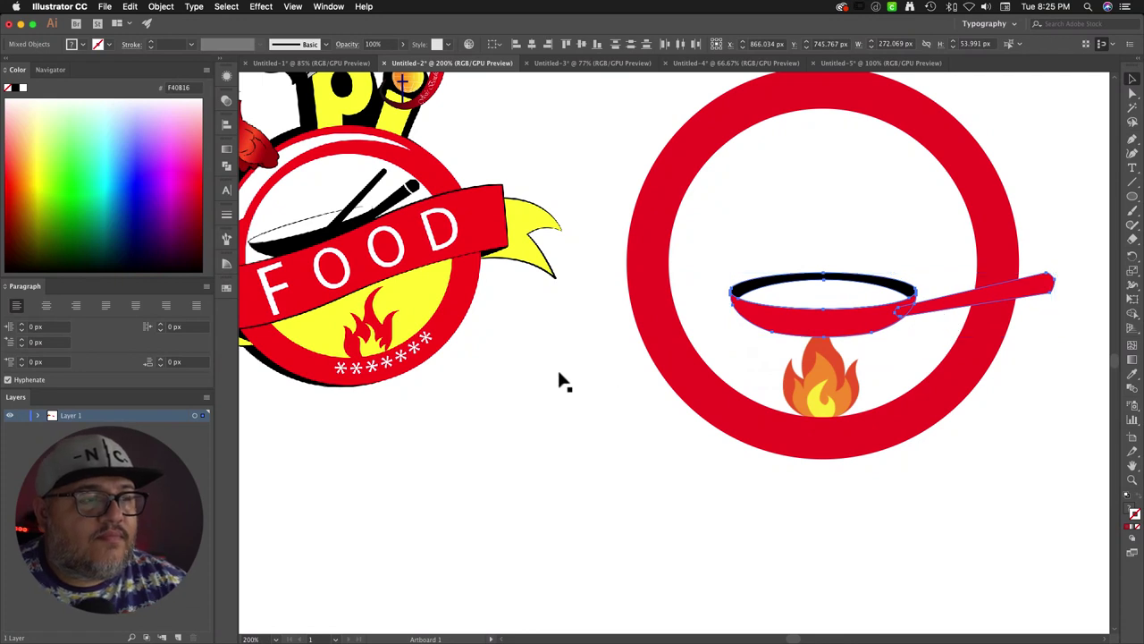
pyautogui.scroll(2, 606, 399)
pyautogui.hscroll(2, 605, 399)
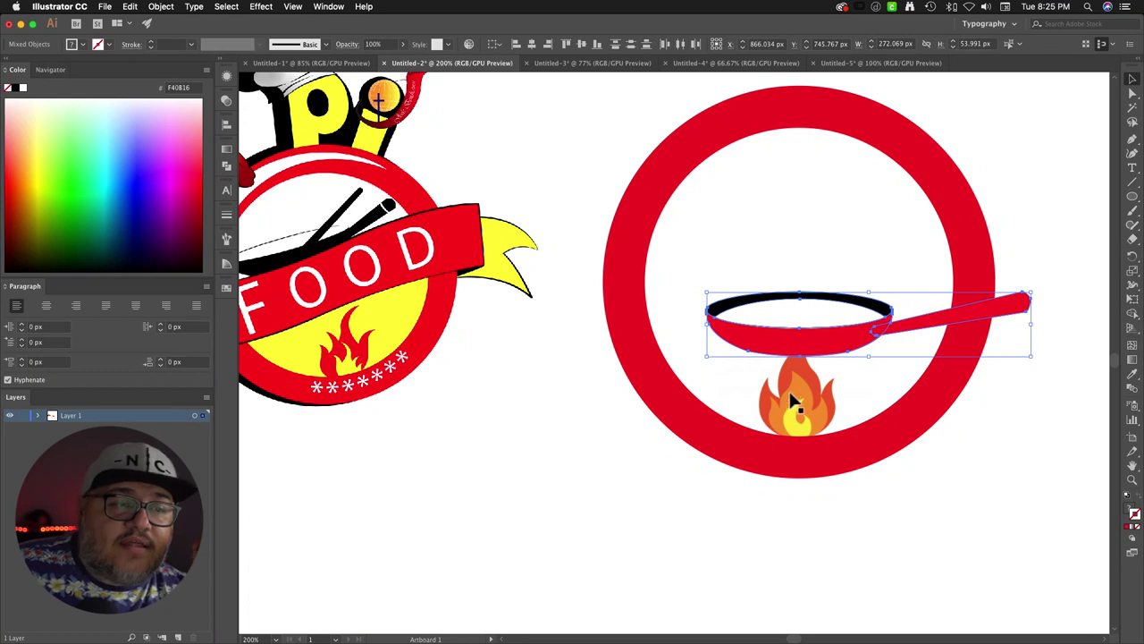
# Step: Move the flame image out of the ring to below the original logo, and try moving the handle off the pan
pyautogui.moveTo(792, 397); pyautogui.dragTo(510, 487)
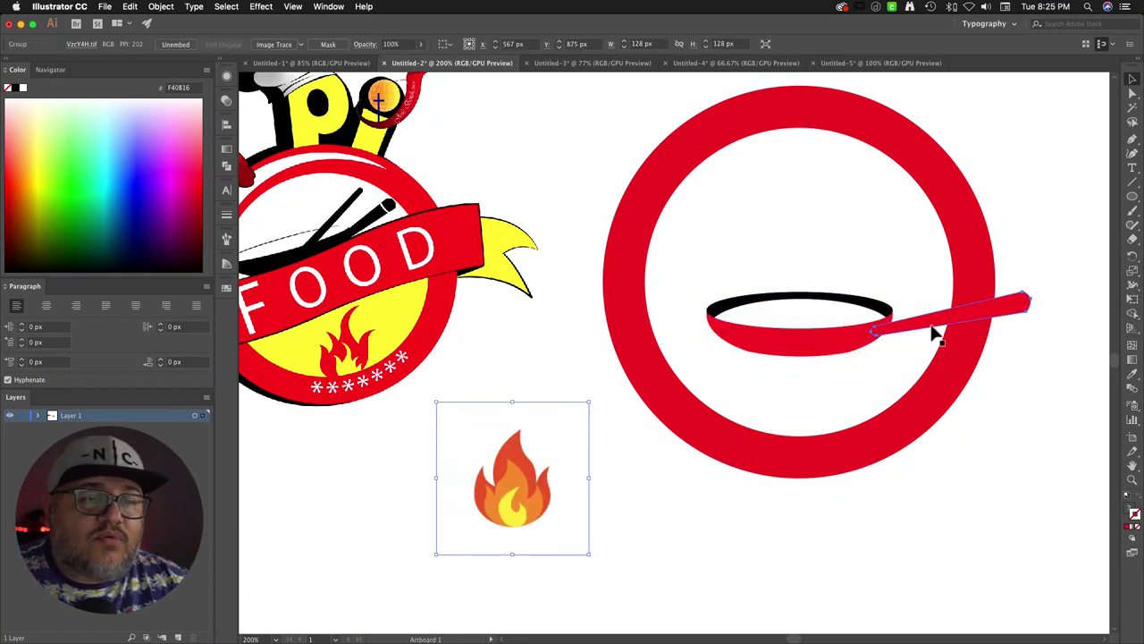
pyautogui.moveTo(935, 327); pyautogui.dragTo(957, 480)
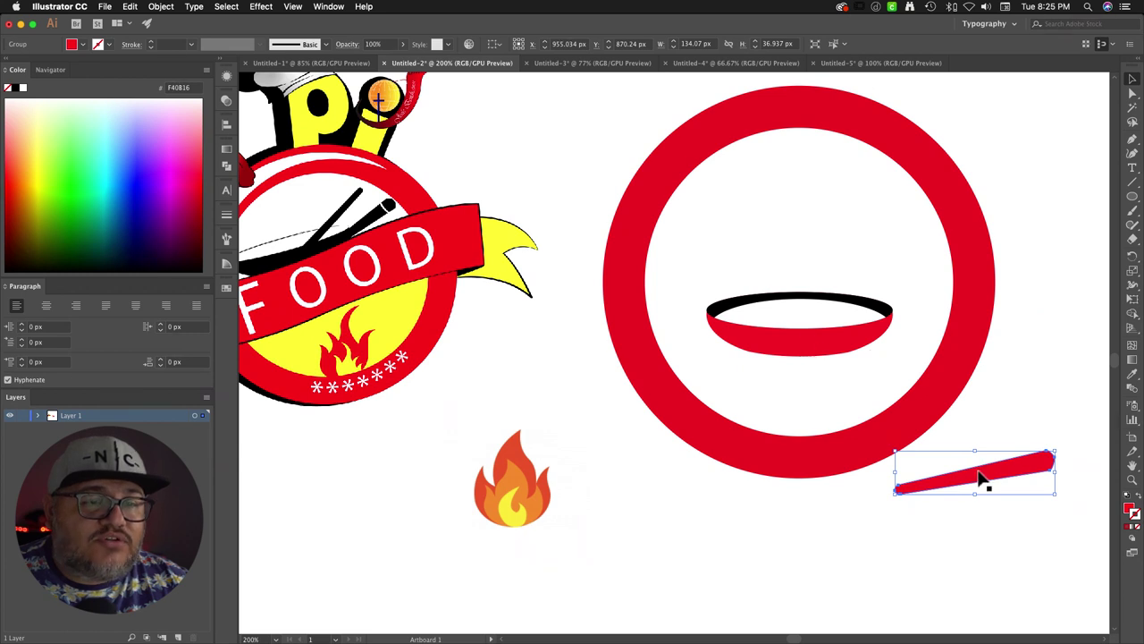
pyautogui.press('super+z')
pyautogui.click(1025, 458)
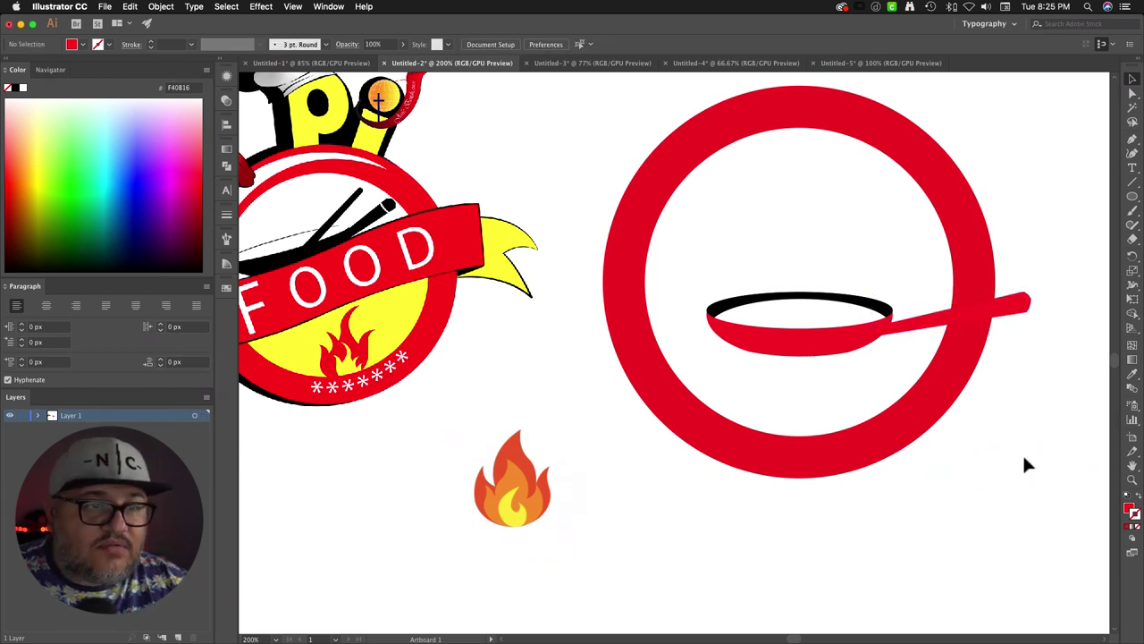
pyautogui.click(815, 350)
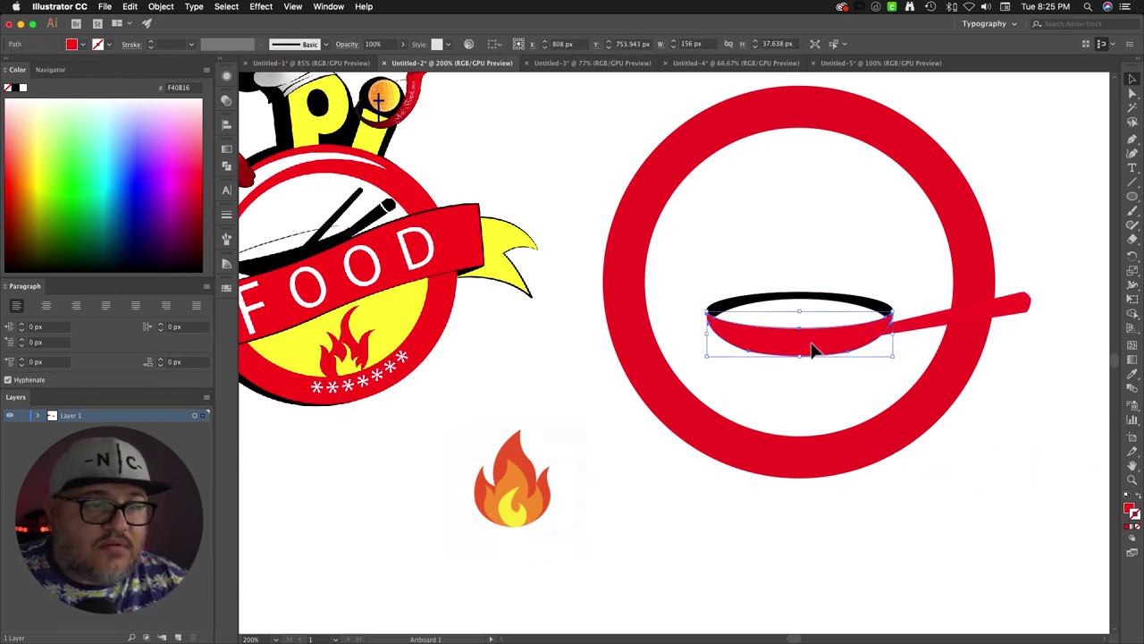
pyautogui.click(1029, 404)
pyautogui.click(798, 314)
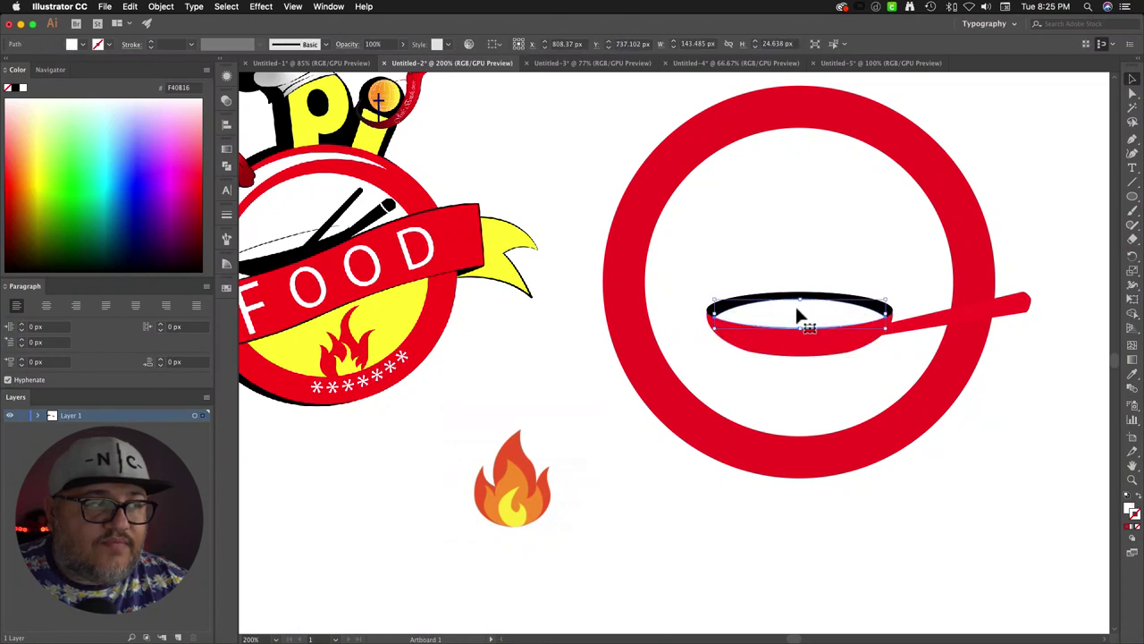
pyautogui.moveTo(772, 232); pyautogui.dragTo(868, 286)
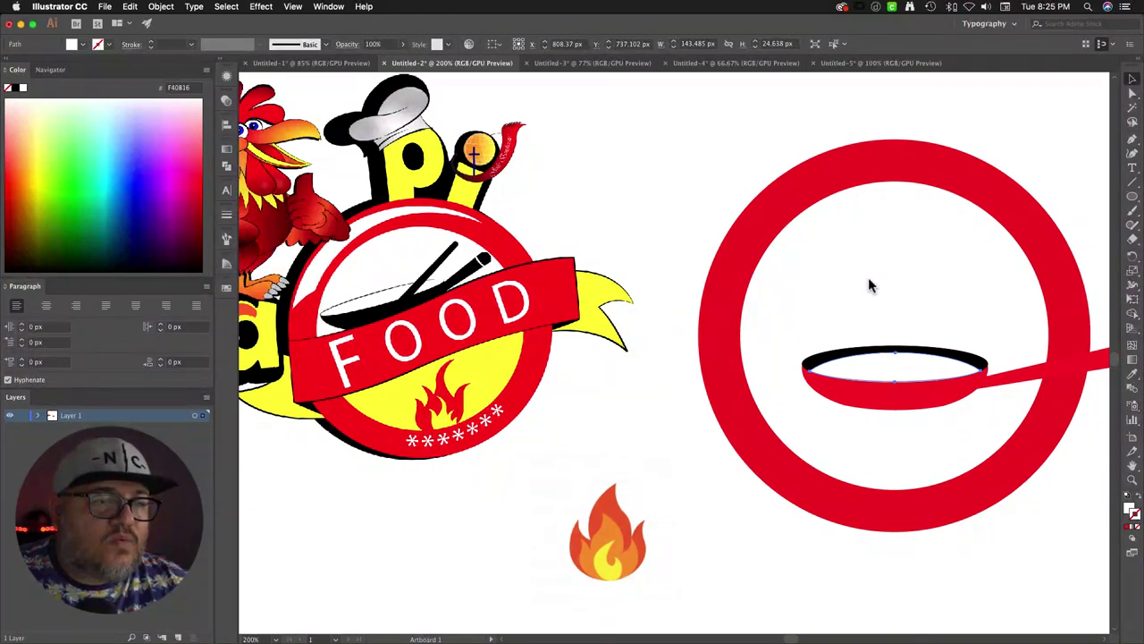
pyautogui.press('v')
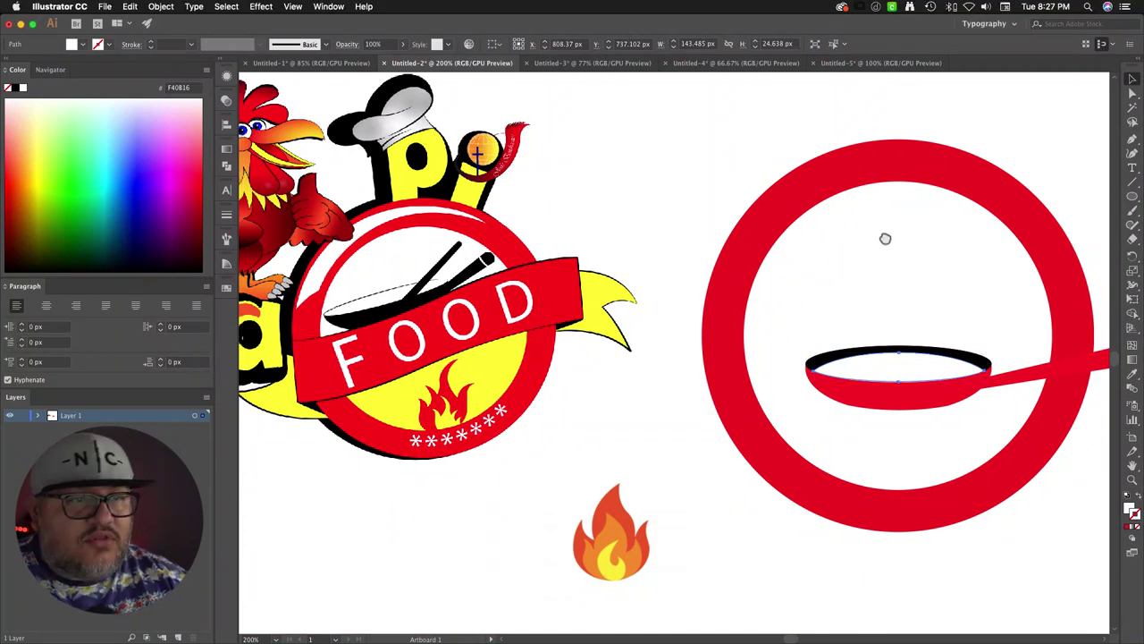
pyautogui.moveTo(889, 238); pyautogui.dragTo(751, 237)
pyautogui.click(970, 462)
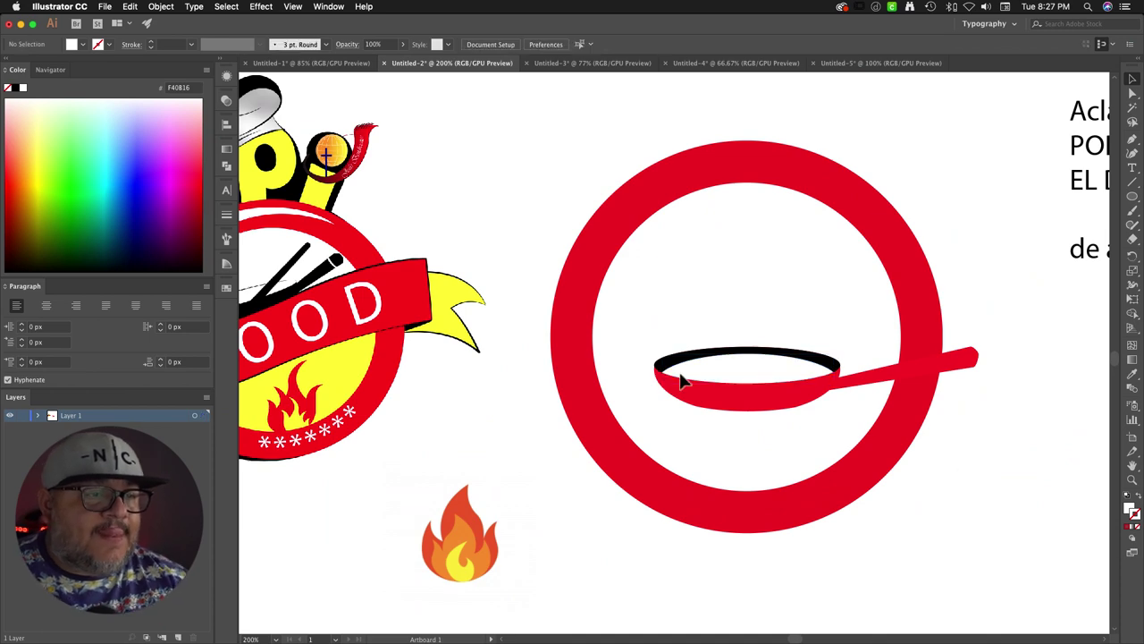
pyautogui.moveTo(641, 332); pyautogui.dragTo(855, 330)
pyautogui.moveTo(845, 331); pyautogui.dragTo(762, 292)
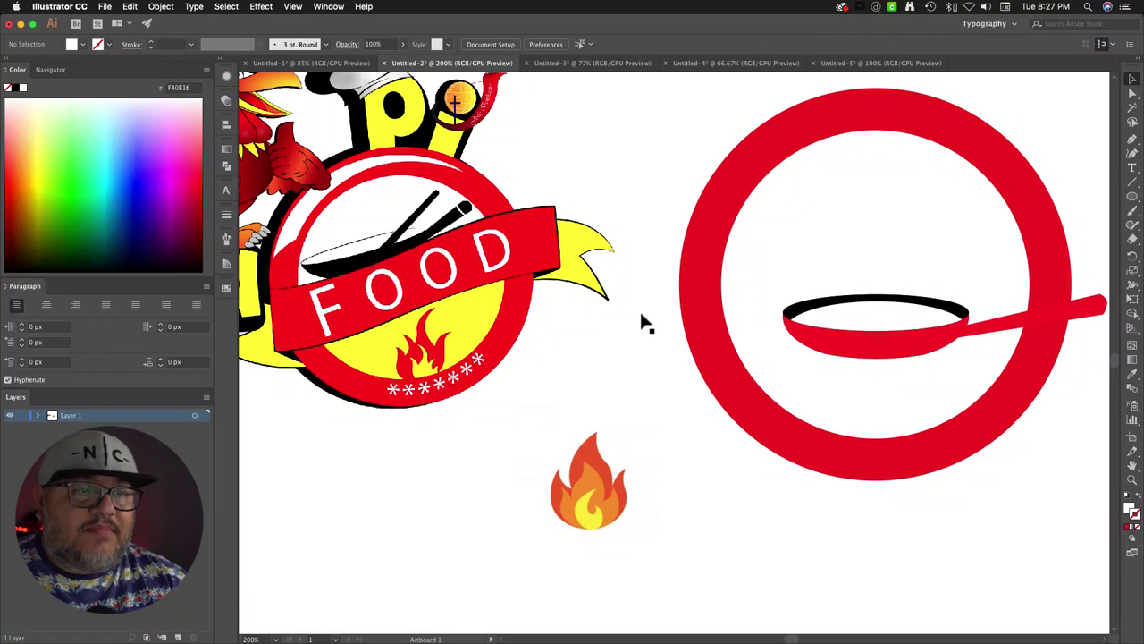
# Step: Draw a rectangle about 428 by 43 px across the lower part of the ring and fill it with the original logo's yellow
pyautogui.moveTo(1131, 196); pyautogui.dragTo(1044, 204)
pyautogui.moveTo(568, 380); pyautogui.dragTo(1078, 430)
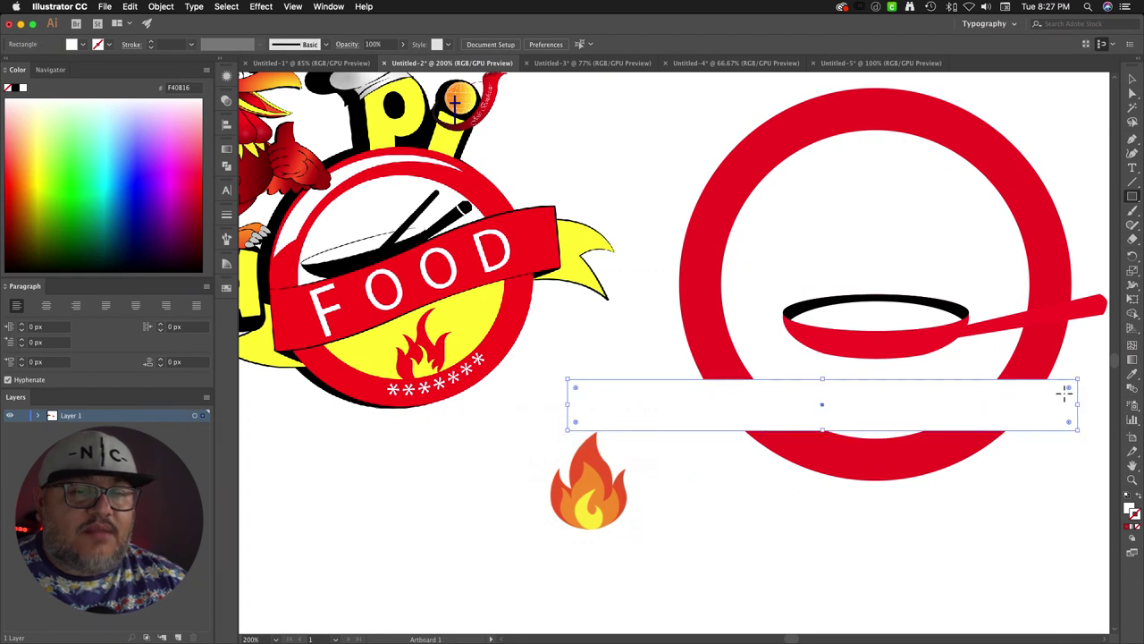
pyautogui.press('i')
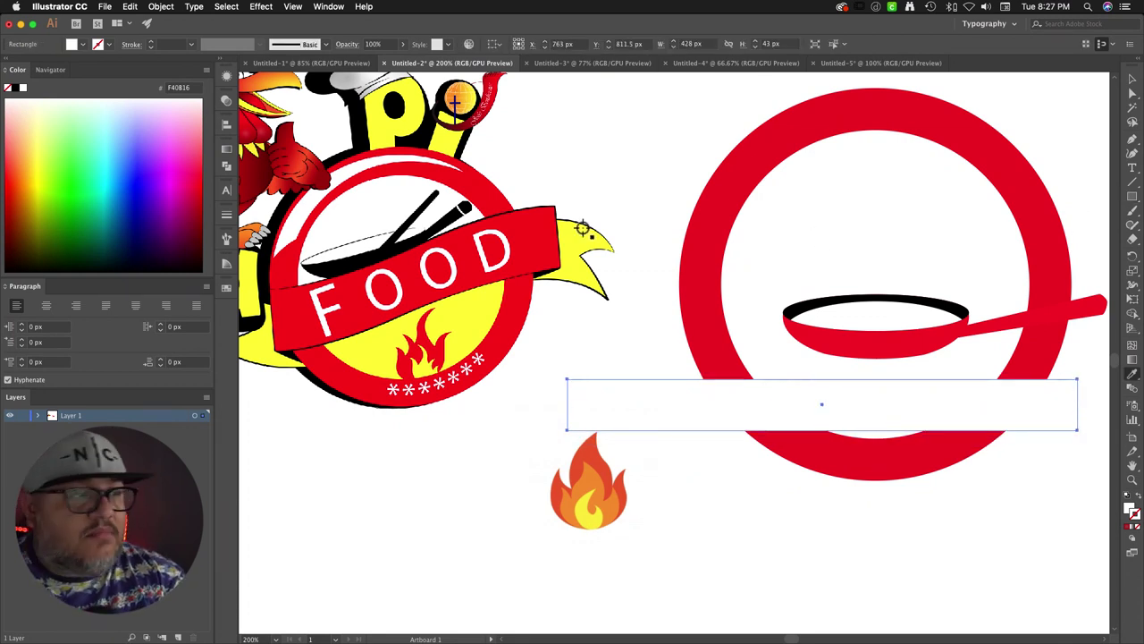
pyautogui.click(482, 312)
pyautogui.click(1132, 79)
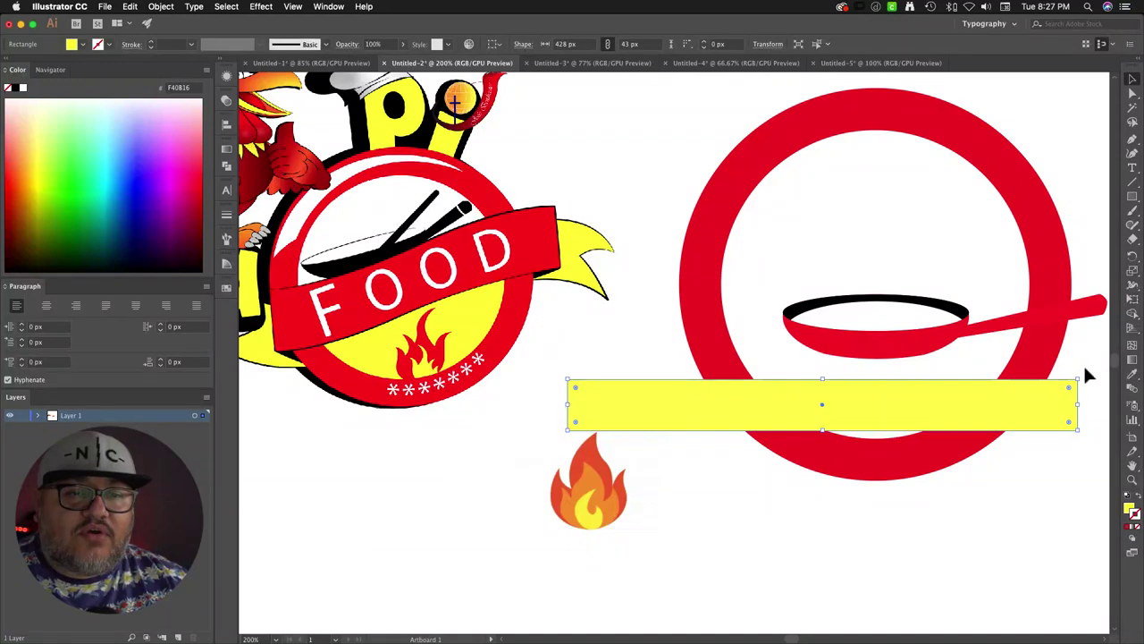
# Step: Rotate the yellow band into a rising diagonal and shorten it to about 300 px so it spans the ring
pyautogui.moveTo(1082, 381); pyautogui.dragTo(987, 209)
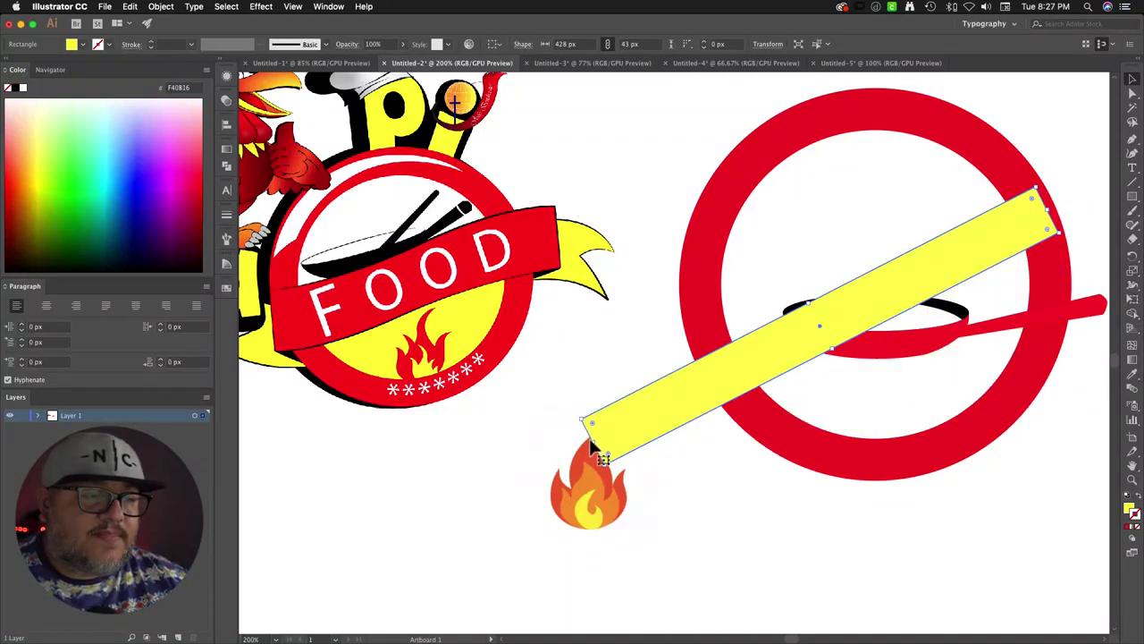
pyautogui.moveTo(590, 442); pyautogui.dragTo(740, 393)
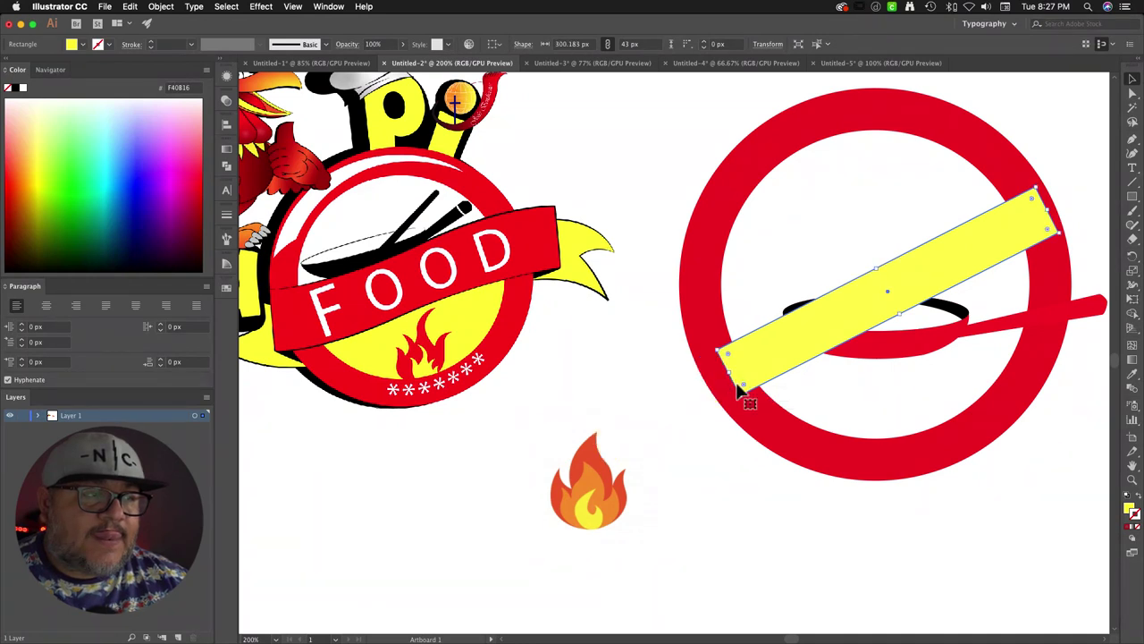
pyautogui.moveTo(926, 306); pyautogui.dragTo(918, 281)
# Step: Send the diagonal yellow band to the back, behind the pan and the ring
pyautogui.rightClick(918, 282)
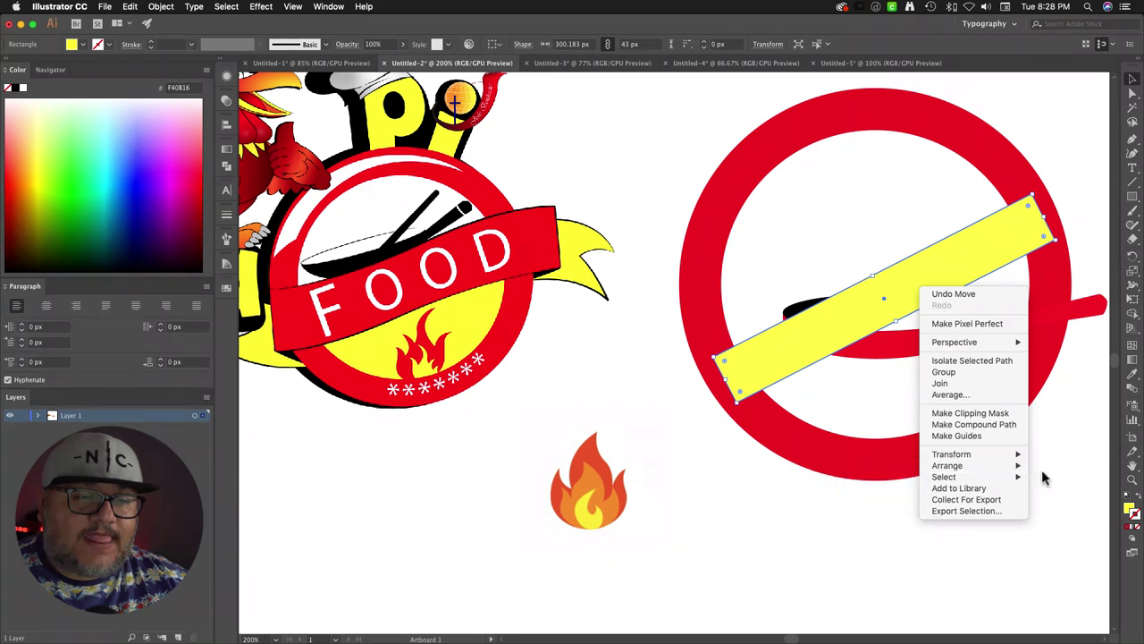
pyautogui.moveTo(952, 467)
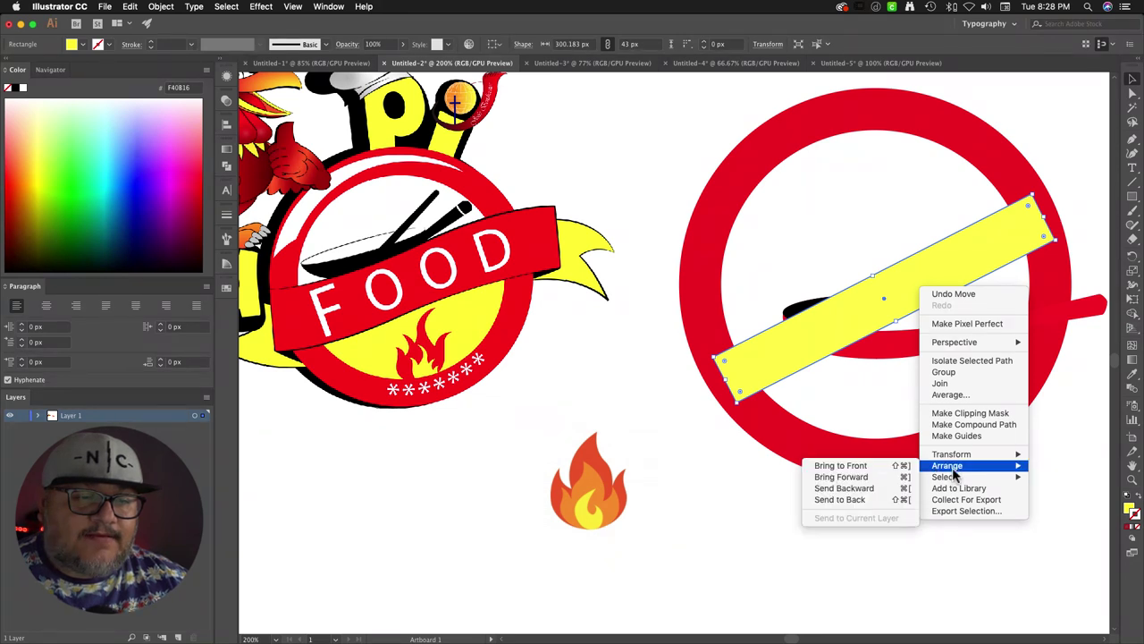
pyautogui.click(863, 499)
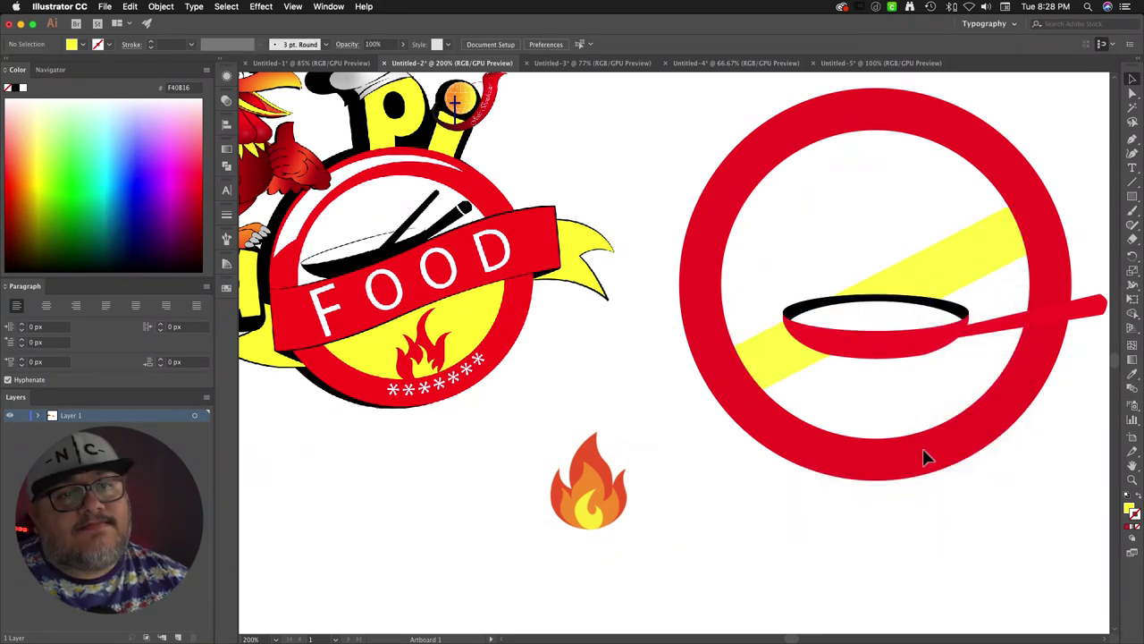
# Step: Recolour the diagonal band with the red sampled from the ring
pyautogui.click(960, 267)
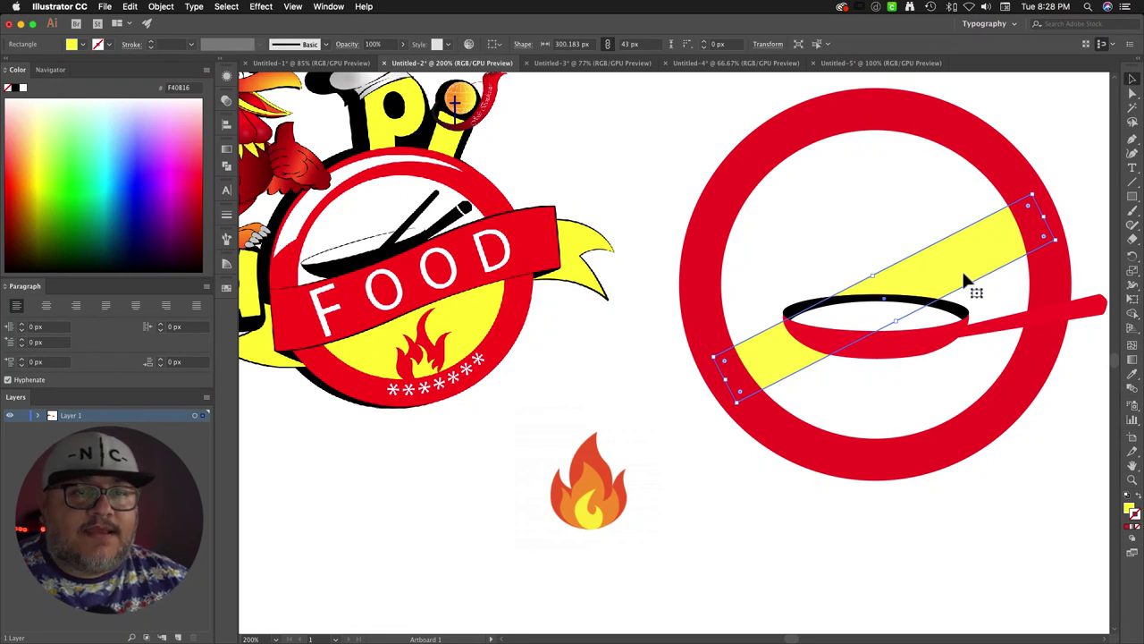
pyautogui.press('i')
pyautogui.click(976, 154)
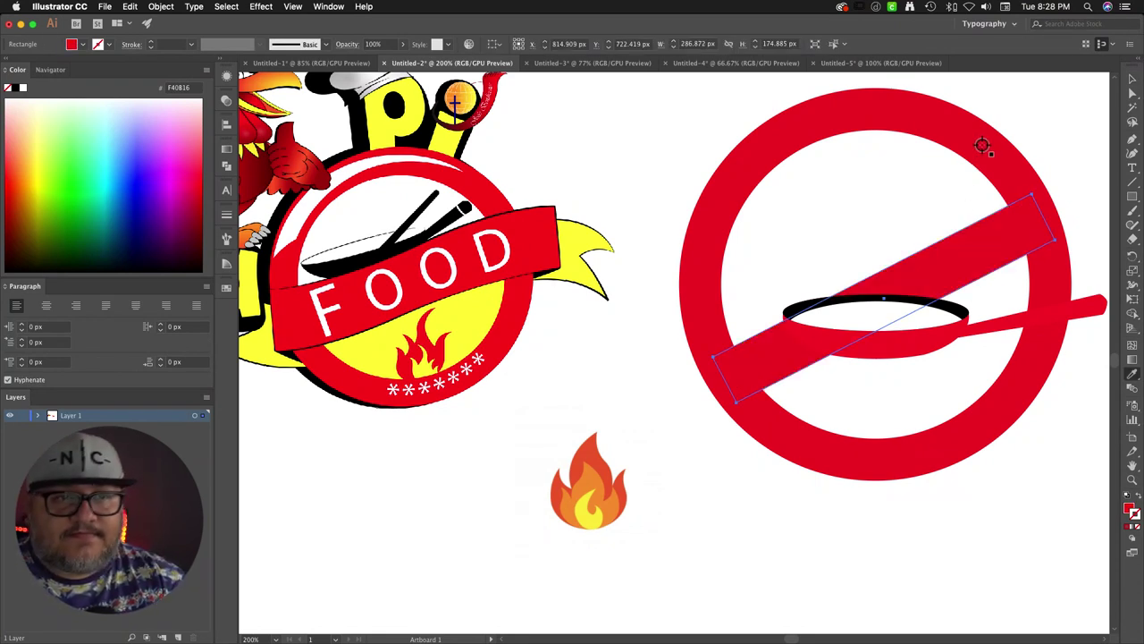
pyautogui.press('v')
pyautogui.click(1029, 509)
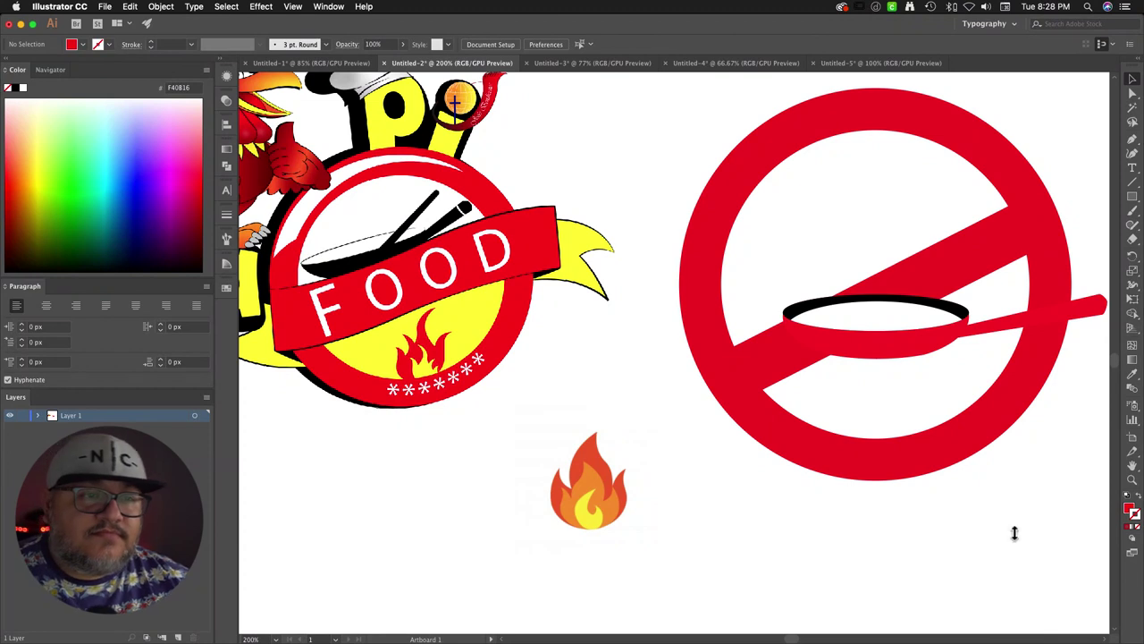
# Step: Shift the red diagonal band slightly up within the ring
pyautogui.click(960, 240)
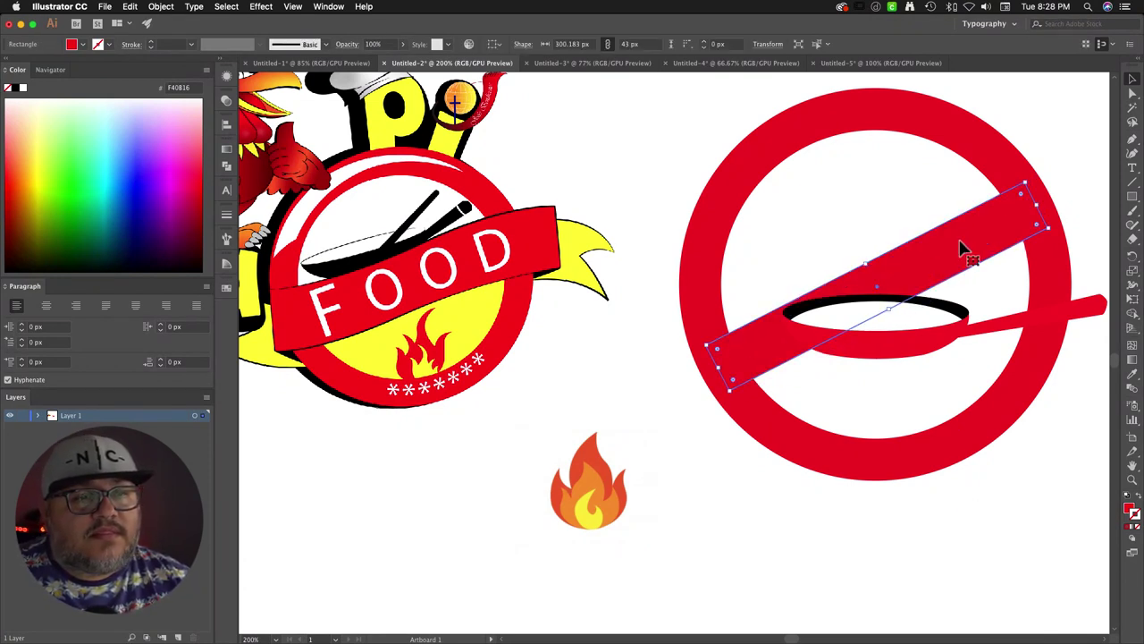
pyautogui.click(1004, 471)
pyautogui.hscroll(2, 1007, 483)
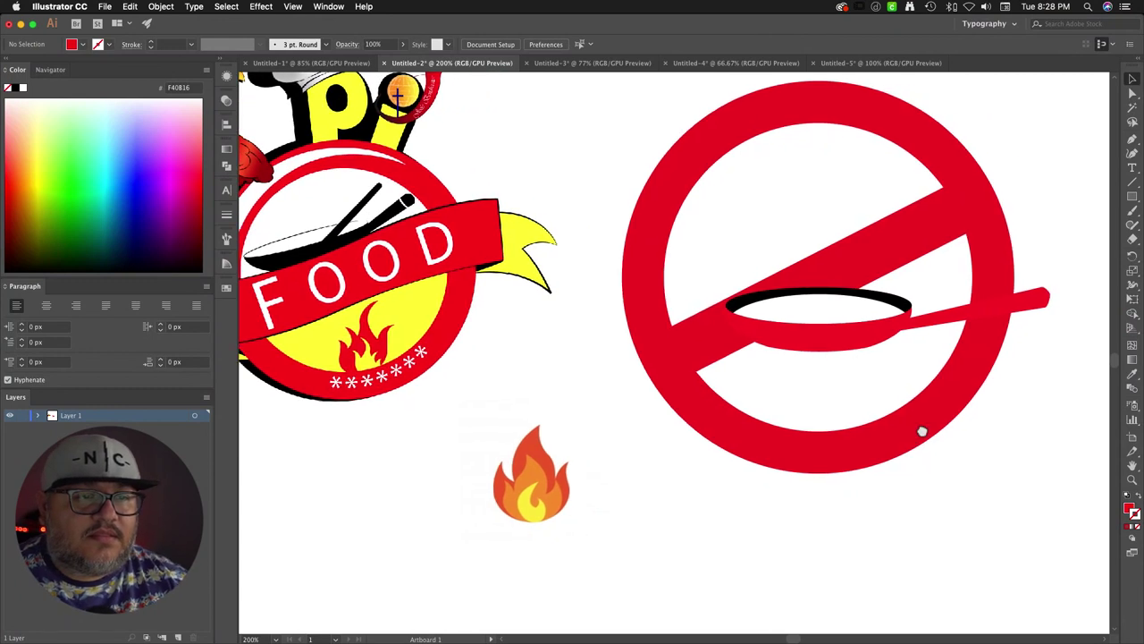
# Step: Group the frying pan's parts, tilt the group to follow the diagonal band, and position it just below the band
pyautogui.click(915, 329)
pyautogui.press('super+g')
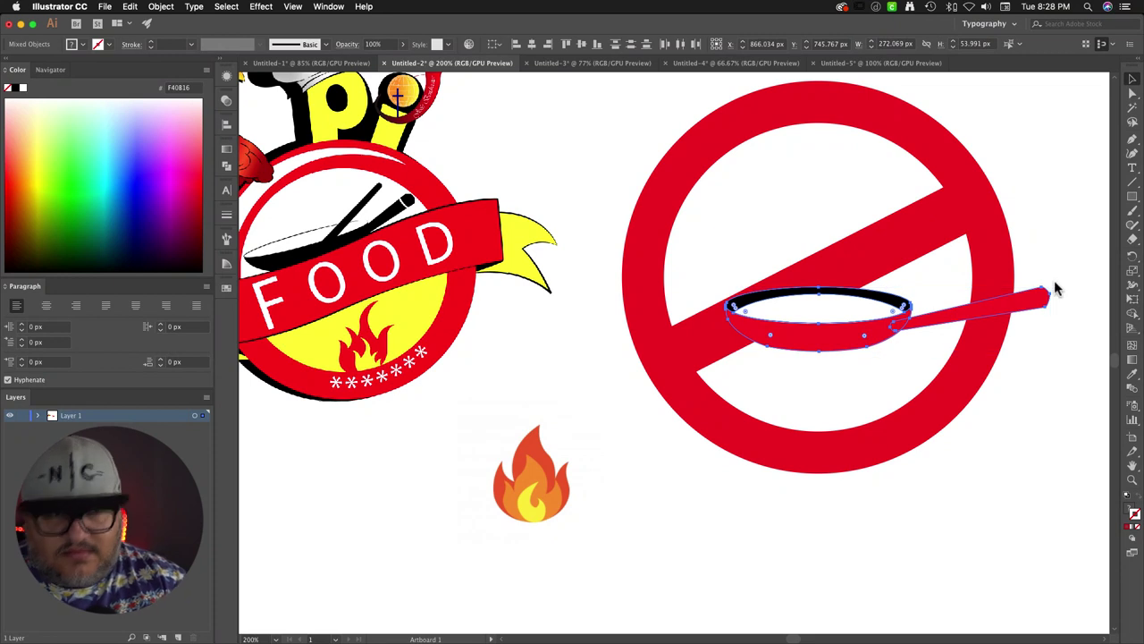
pyautogui.moveTo(1055, 281); pyautogui.dragTo(1040, 221)
pyautogui.moveTo(885, 348)
pyautogui.mouseDown()
pyautogui.moveTo(876, 379)
pyautogui.moveTo(894, 366)
pyautogui.mouseUp()
pyautogui.click(993, 443)
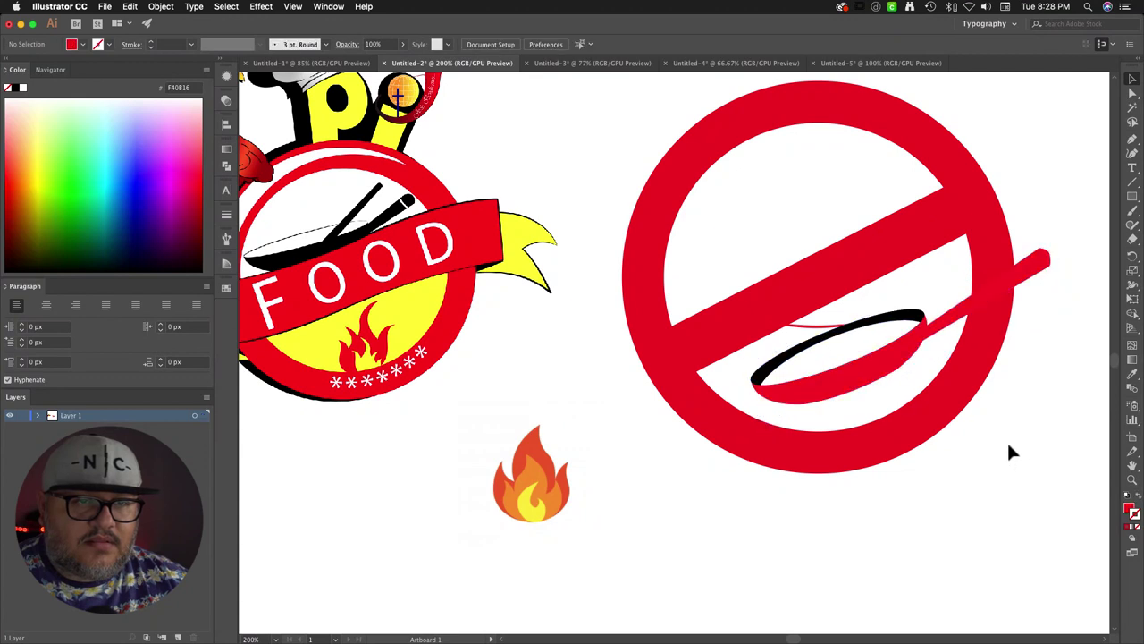
# Step: Delete the leftover thin red curve above the tilted pan and select the pan group
pyautogui.click(810, 332)
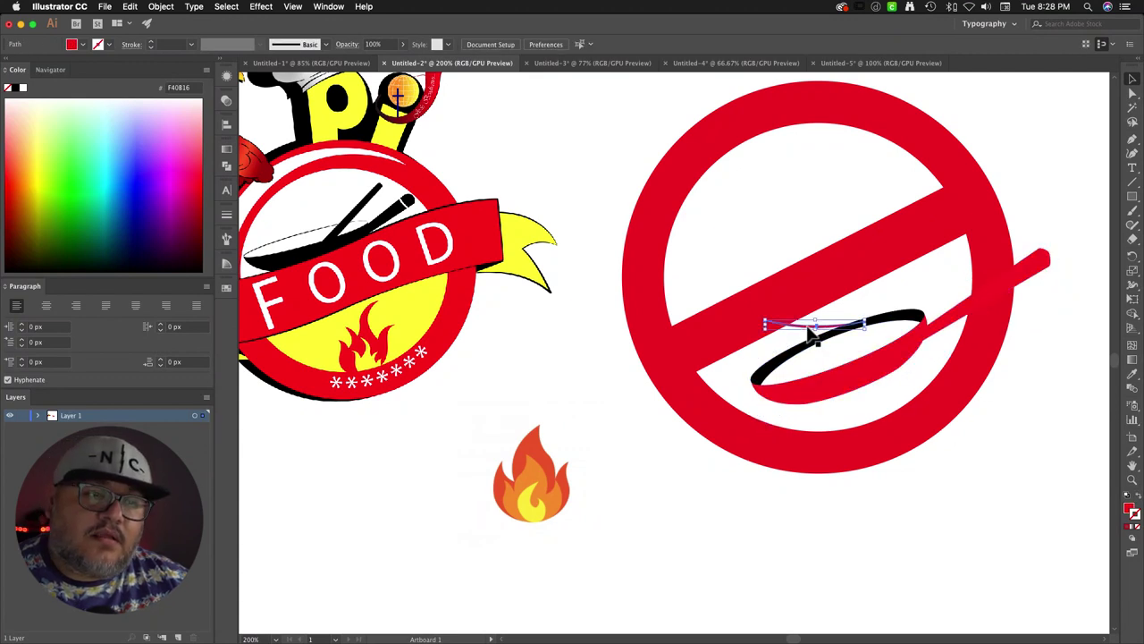
pyautogui.click(807, 327)
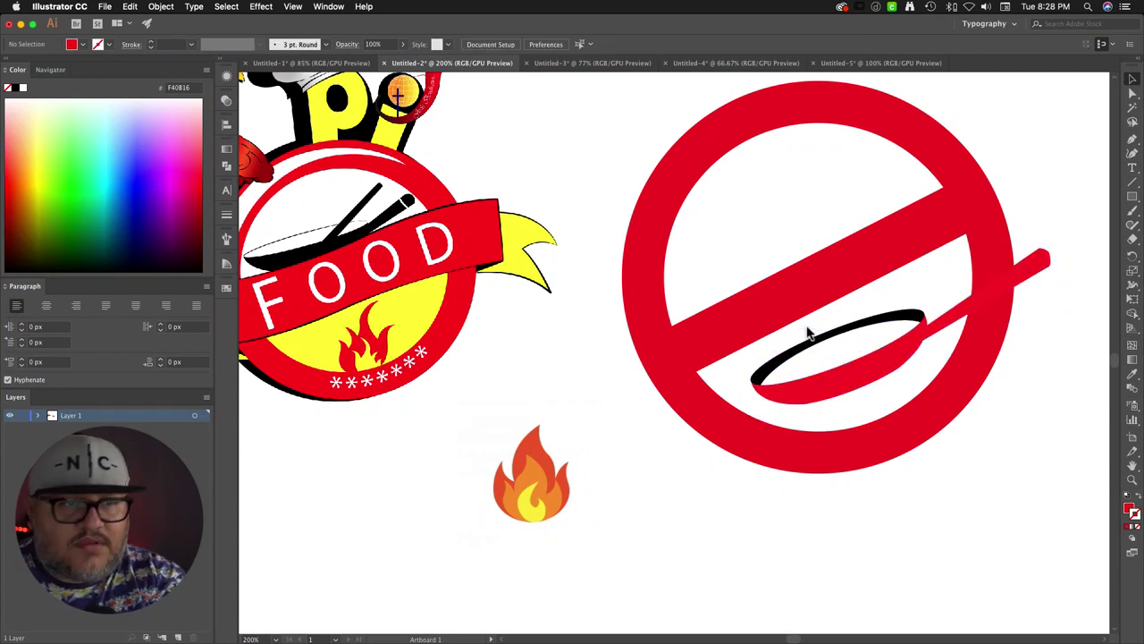
pyautogui.click(964, 315)
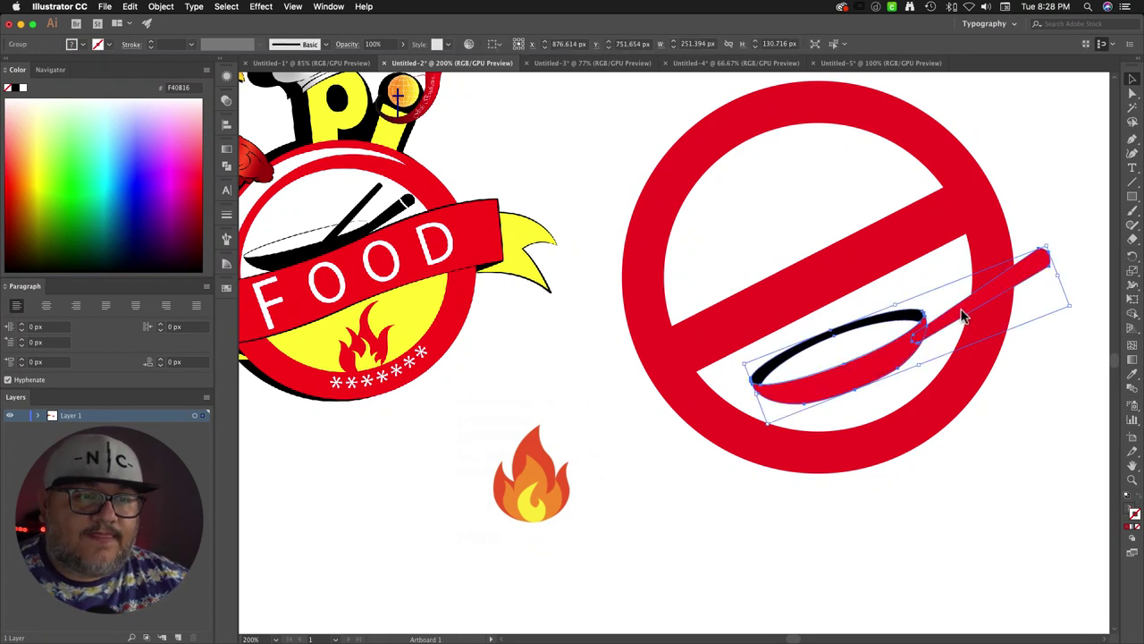
# Step: Nudge the frying pan group slightly up and to the right, towards the ring's outer edge
pyautogui.click(888, 401)
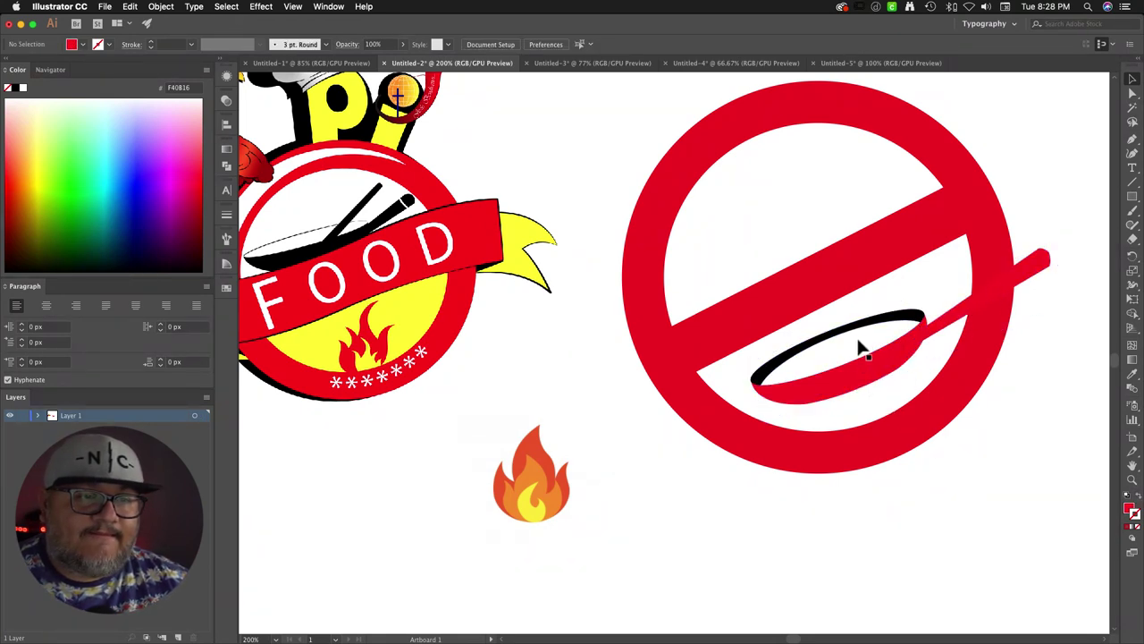
pyautogui.moveTo(850, 379); pyautogui.dragTo(864, 375)
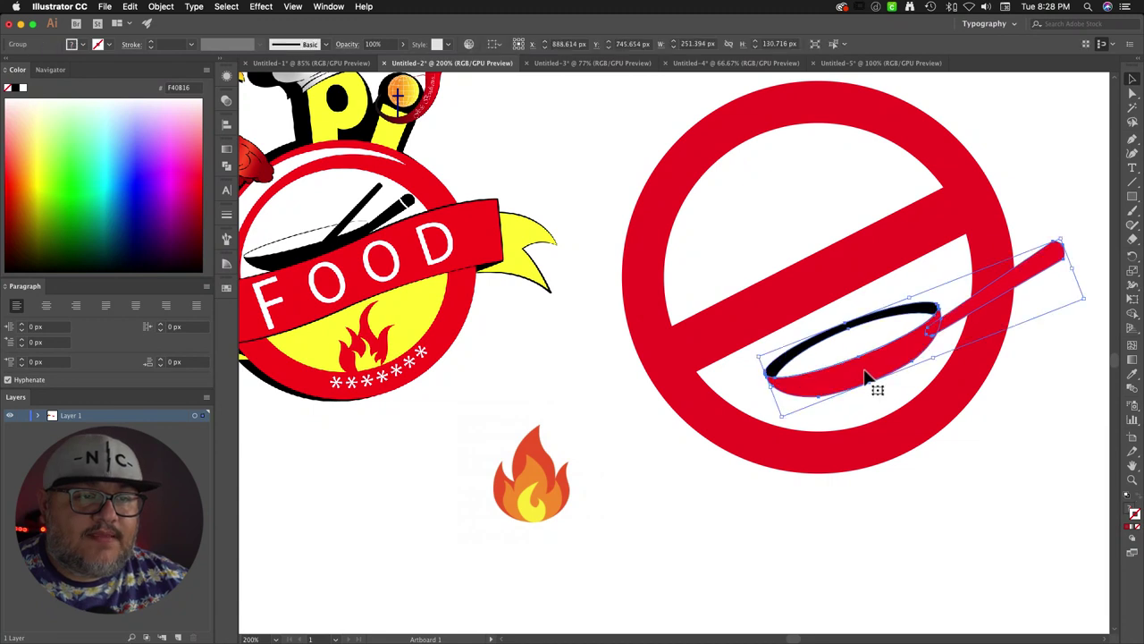
pyautogui.moveTo(1061, 239); pyautogui.dragTo(965, 313)
pyautogui.moveTo(867, 386); pyautogui.dragTo(849, 361)
pyautogui.press('super+z')
pyautogui.press('super+z')
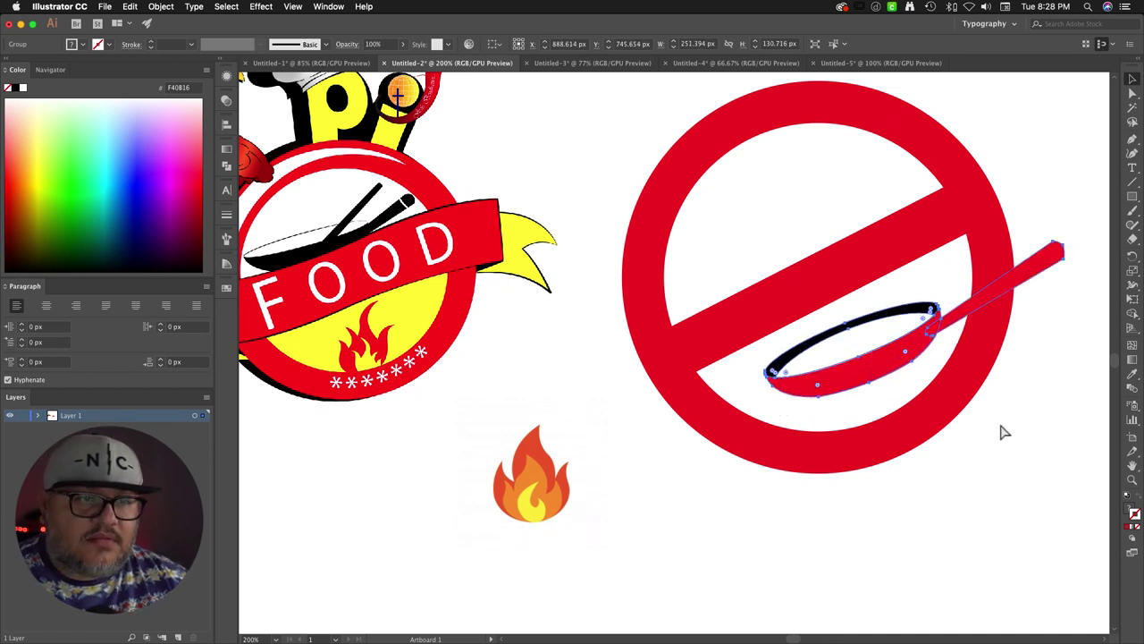
# Step: Move the frying pan group straight down out of the ring into the empty area below it
pyautogui.hscroll(2, 1002, 432)
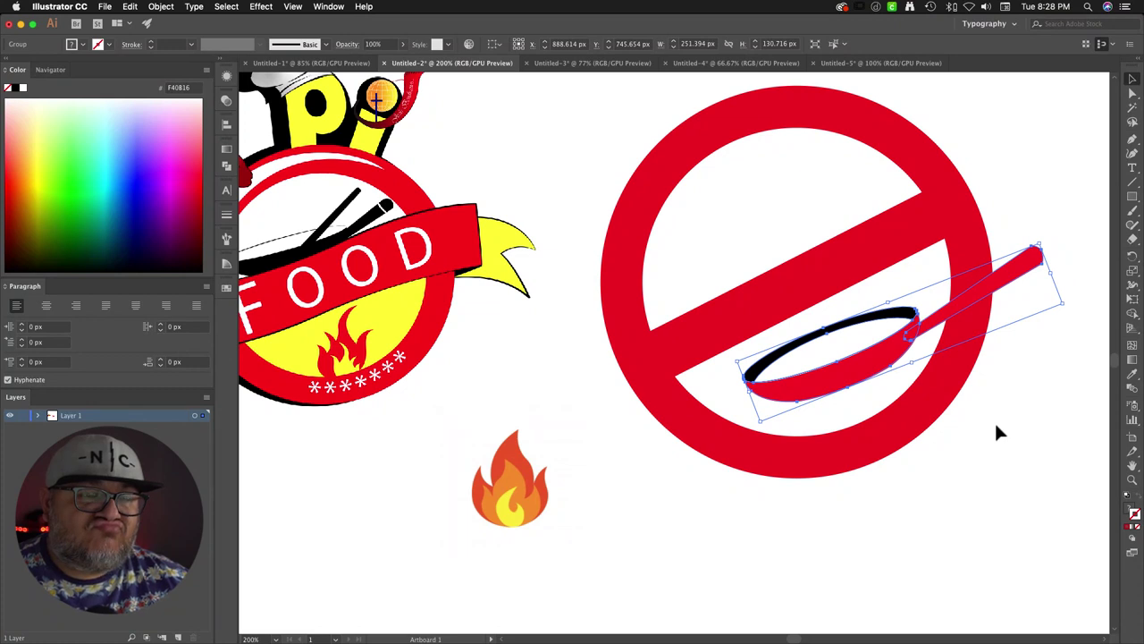
pyautogui.hscroll(-1, 862, 290)
pyautogui.hscroll(4, 863, 291)
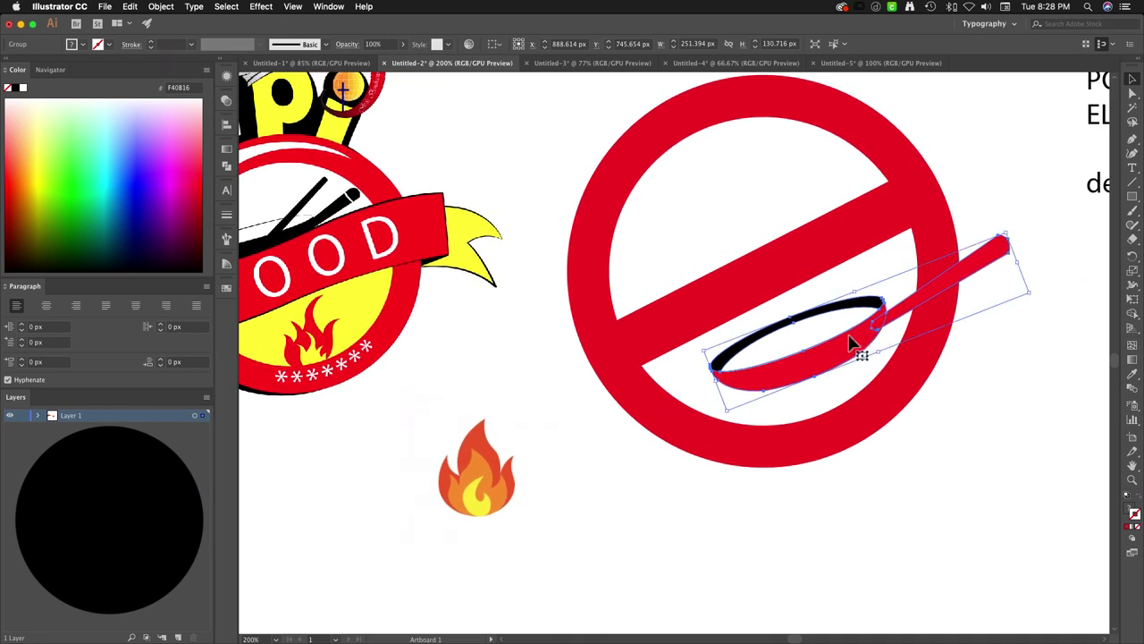
pyautogui.moveTo(856, 340); pyautogui.dragTo(851, 583)
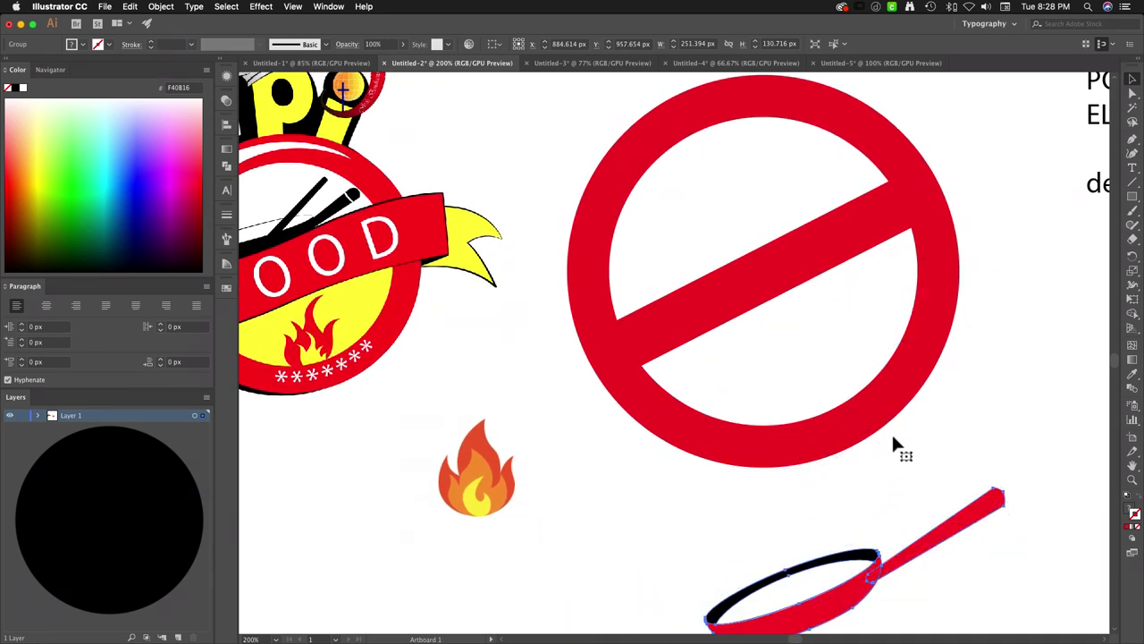
# Step: Select the red ring together with its diagonal band and shift both slightly down
pyautogui.scroll(-5, 894, 447)
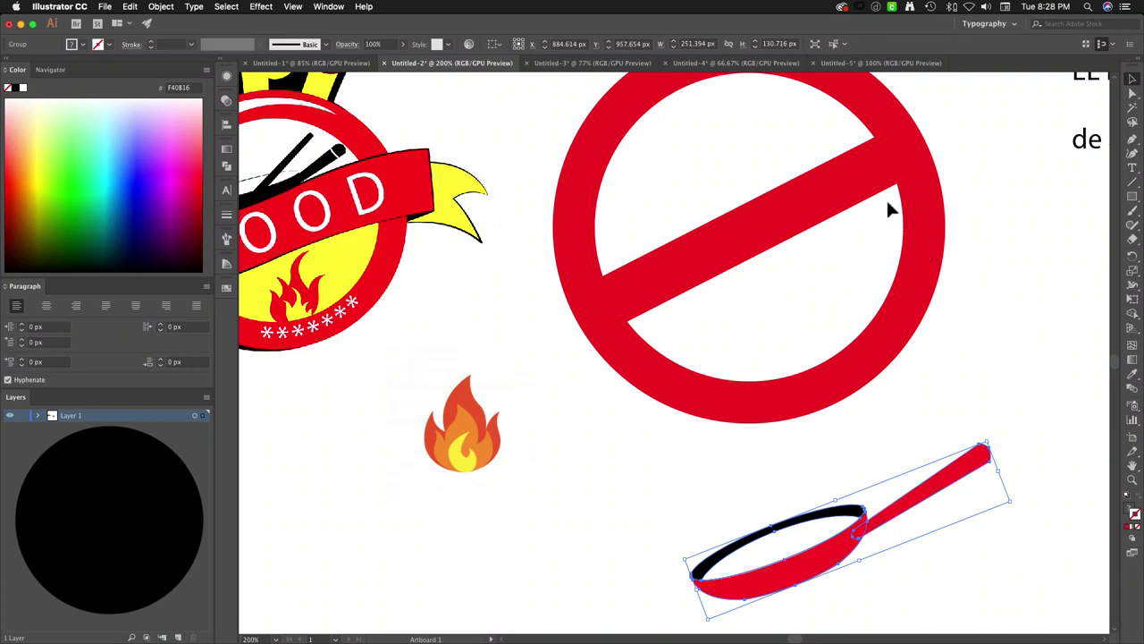
pyautogui.moveTo(546, 130); pyautogui.dragTo(948, 318)
pyautogui.moveTo(925, 225); pyautogui.dragTo(924, 262)
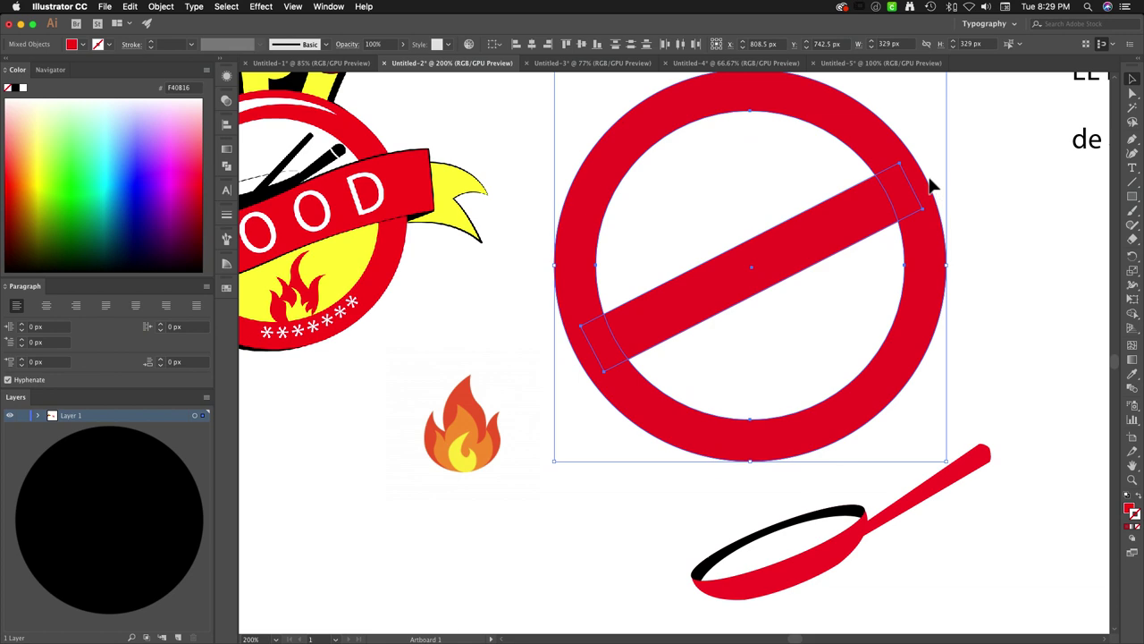
# Step: Rotate the ring and band together clockwise to a much flatter band slope, and move them slightly up above the pan
pyautogui.press('super+shift+b')
pyautogui.press('super+minus')
pyautogui.hscroll(-5, 945, 174)
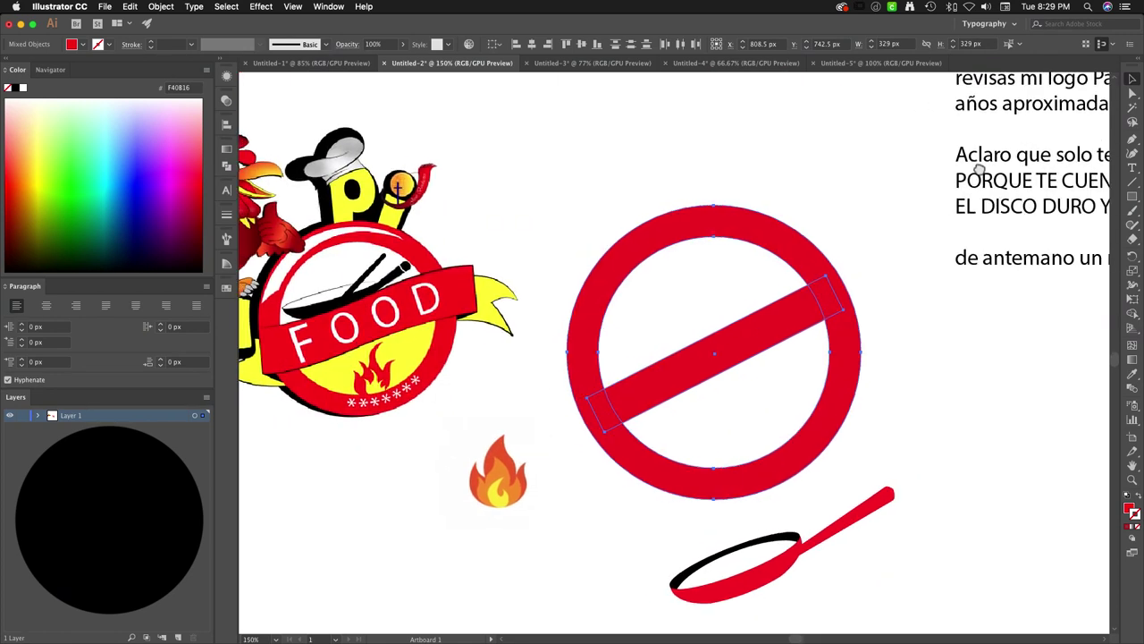
pyautogui.press('super+shift+b')
pyautogui.moveTo(922, 170); pyautogui.dragTo(971, 227)
pyautogui.moveTo(848, 313); pyautogui.dragTo(861, 265)
pyautogui.click(937, 114)
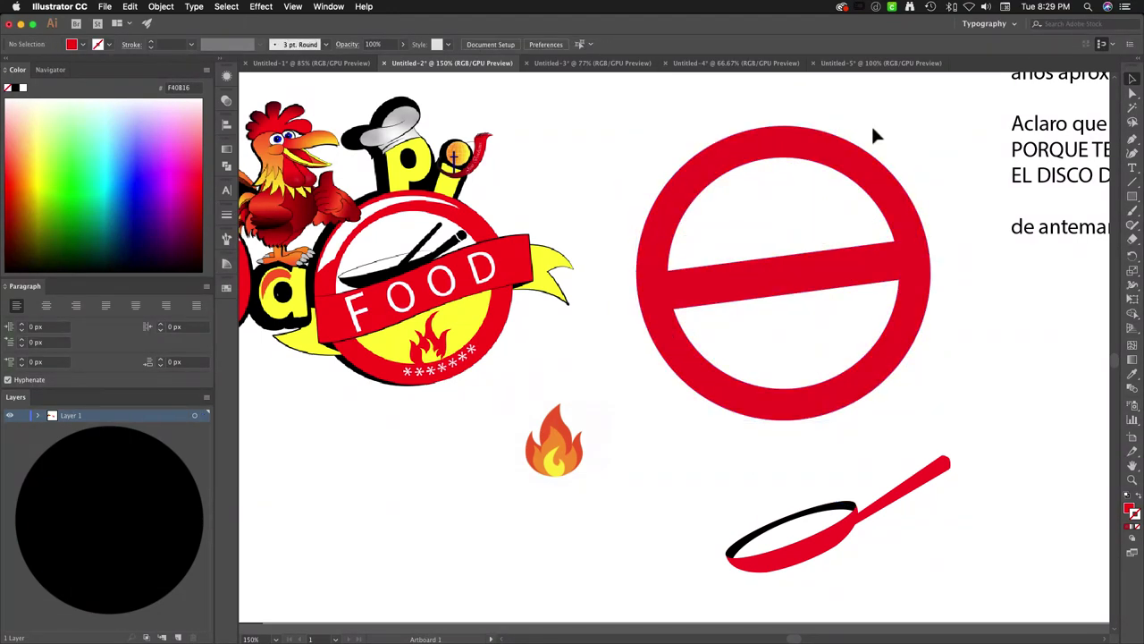
# Step: Rotate the ring and band slightly counter-clockwise to make the band a little steeper
pyautogui.moveTo(741, 170); pyautogui.dragTo(816, 260)
pyautogui.moveTo(939, 134); pyautogui.dragTo(920, 98)
pyautogui.click(983, 298)
pyautogui.moveTo(700, 322); pyautogui.dragTo(775, 313)
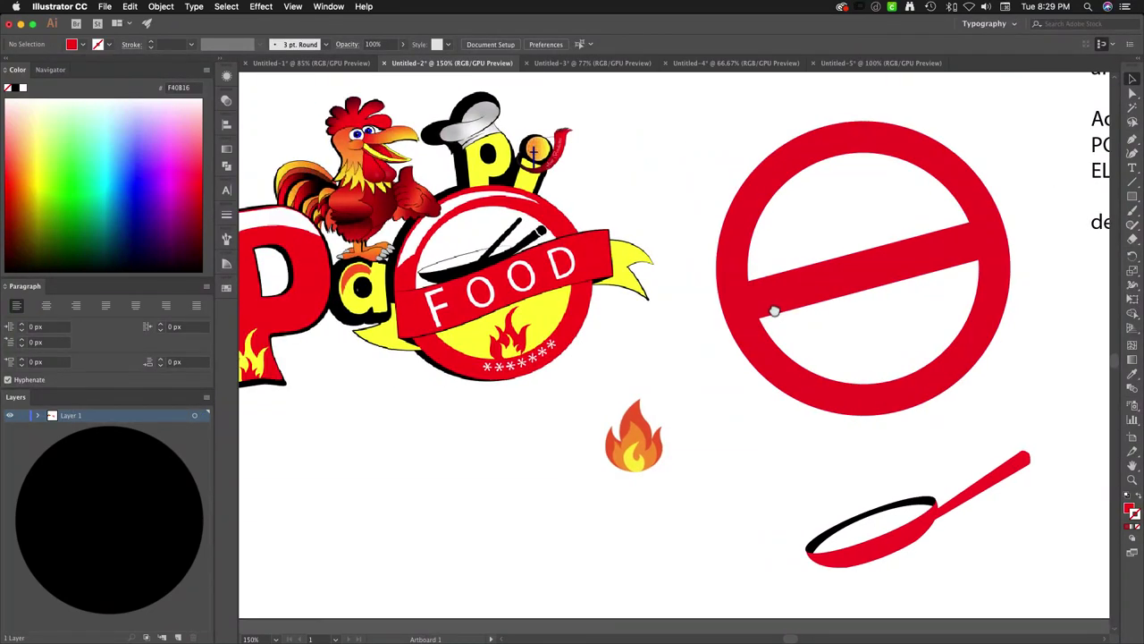
pyautogui.click(352, 153)
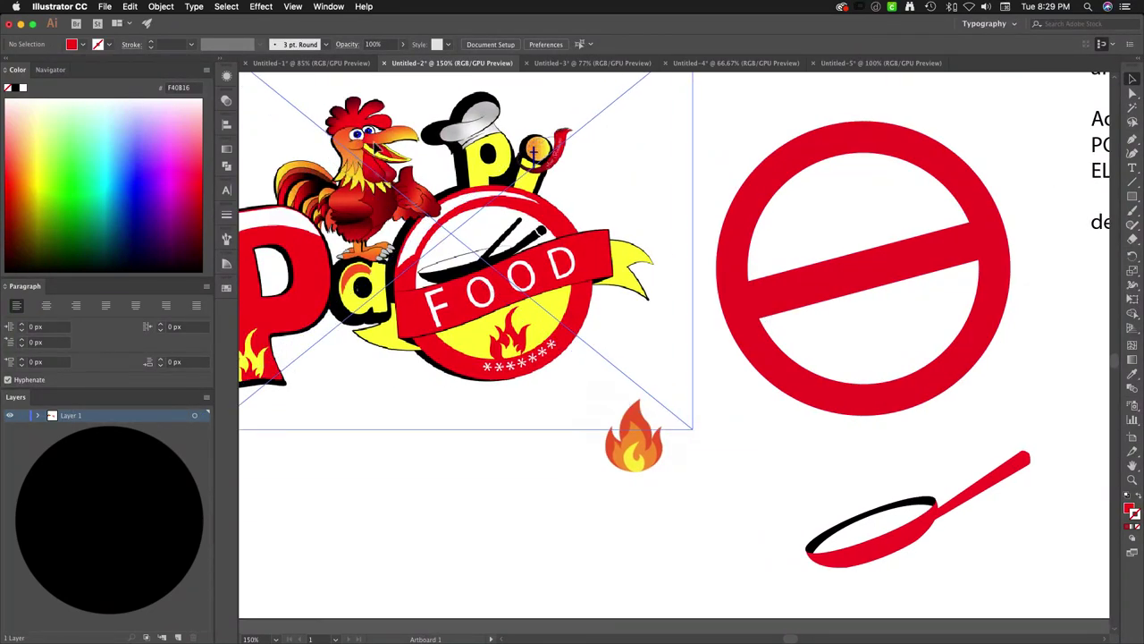
# Step: Move the placed logo image slightly down and to the left, to about X 305 px, Y 683.5 px
pyautogui.moveTo(689, 479); pyautogui.dragTo(638, 457)
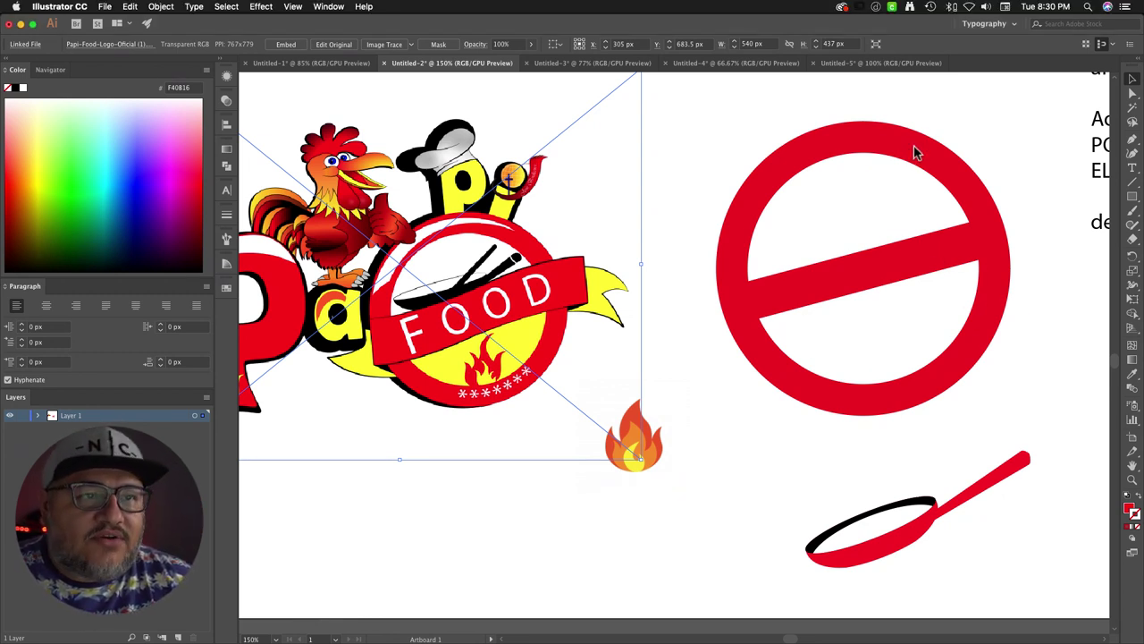
pyautogui.moveTo(895, 107); pyautogui.dragTo(993, 378)
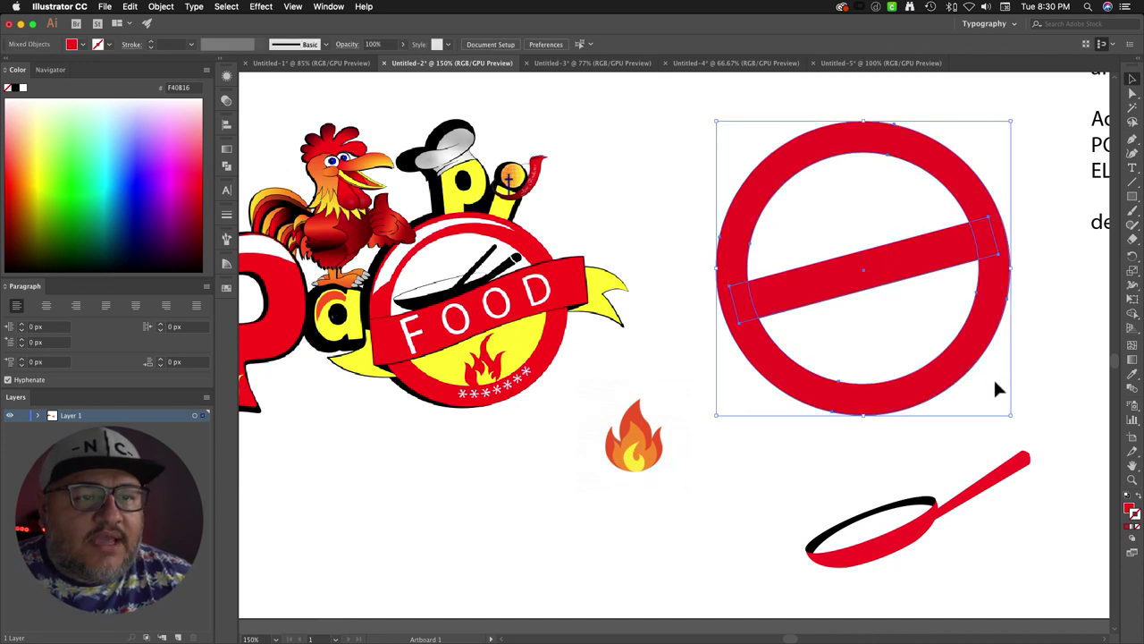
pyautogui.hscroll(2, 993, 378)
pyautogui.click(613, 156)
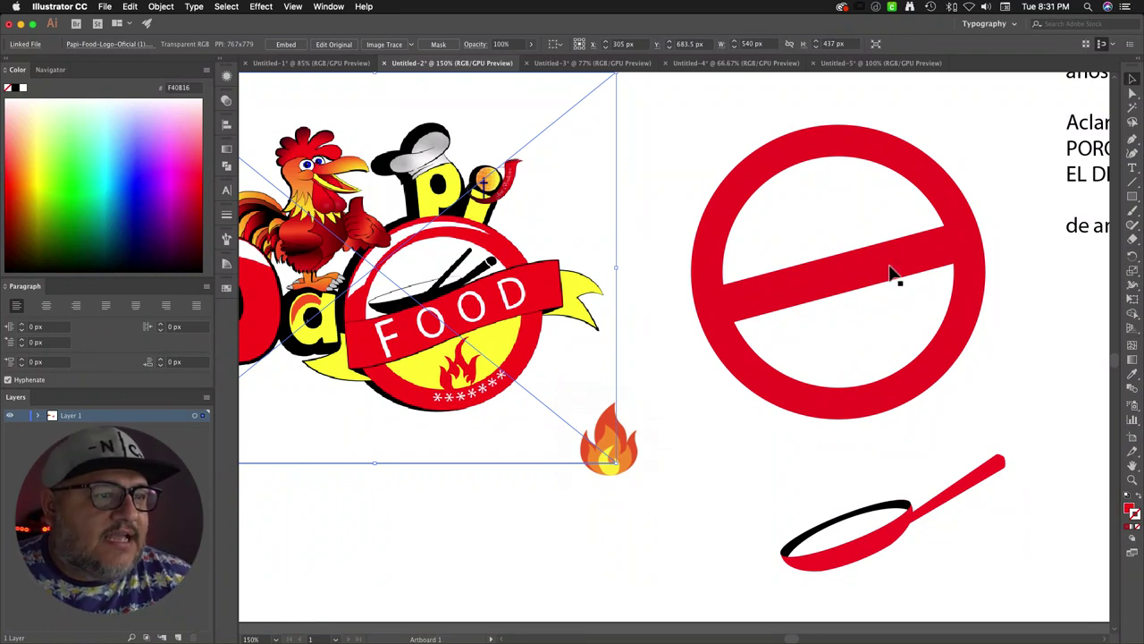
# Step: Start a Pen path on the rooster's head outline, just above the front eye
pyautogui.scroll(-2, 894, 263)
pyautogui.hscroll(-2, 894, 264)
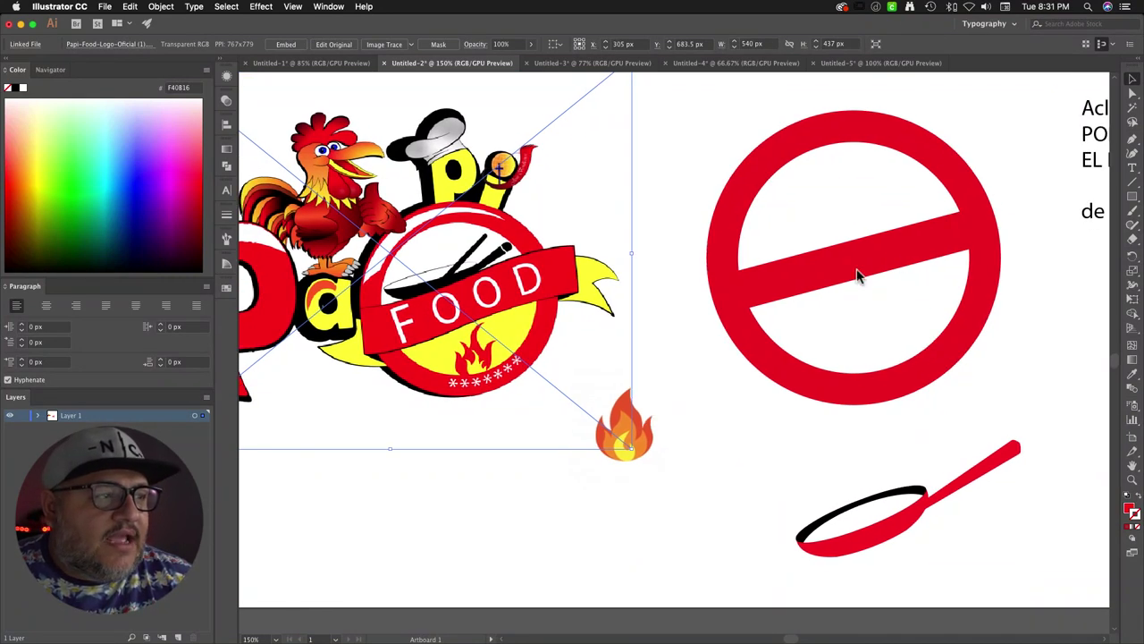
pyautogui.hscroll(-3, 554, 253)
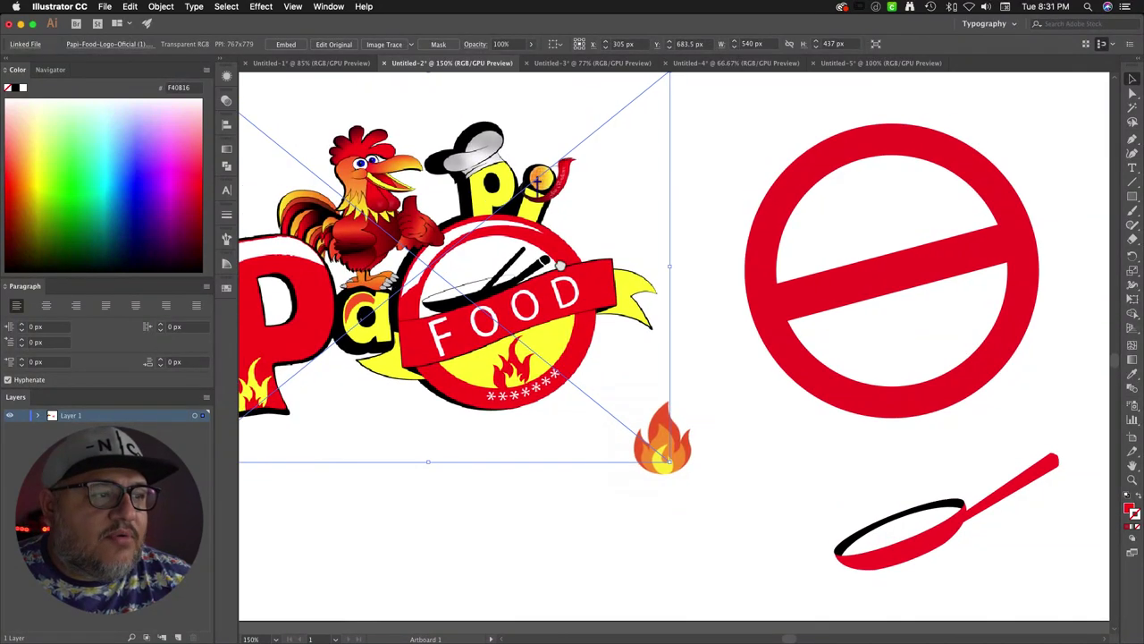
pyautogui.scroll(3, 566, 315)
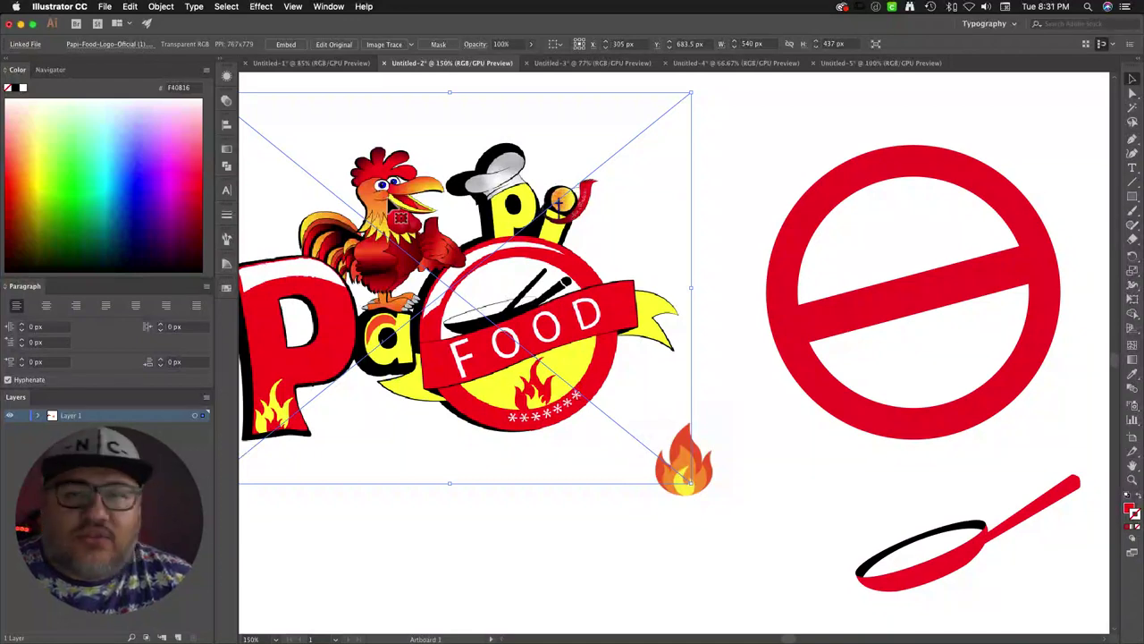
pyautogui.hscroll(-5, 399, 217)
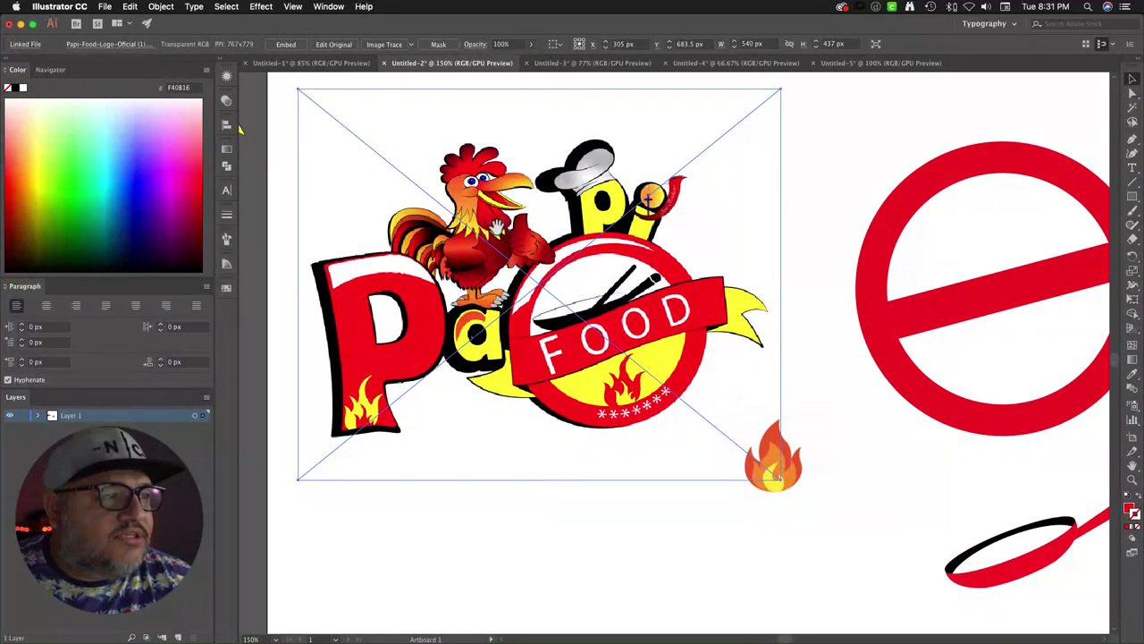
pyautogui.hscroll(2, 492, 234)
pyautogui.hscroll(2, 472, 238)
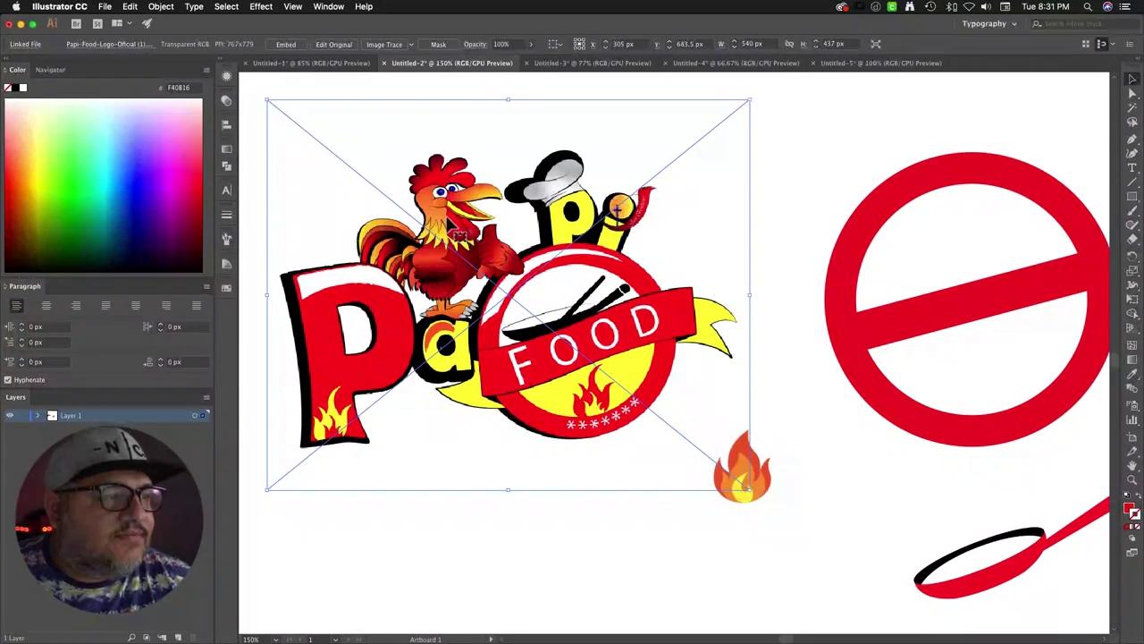
pyautogui.scroll(5, 459, 234)
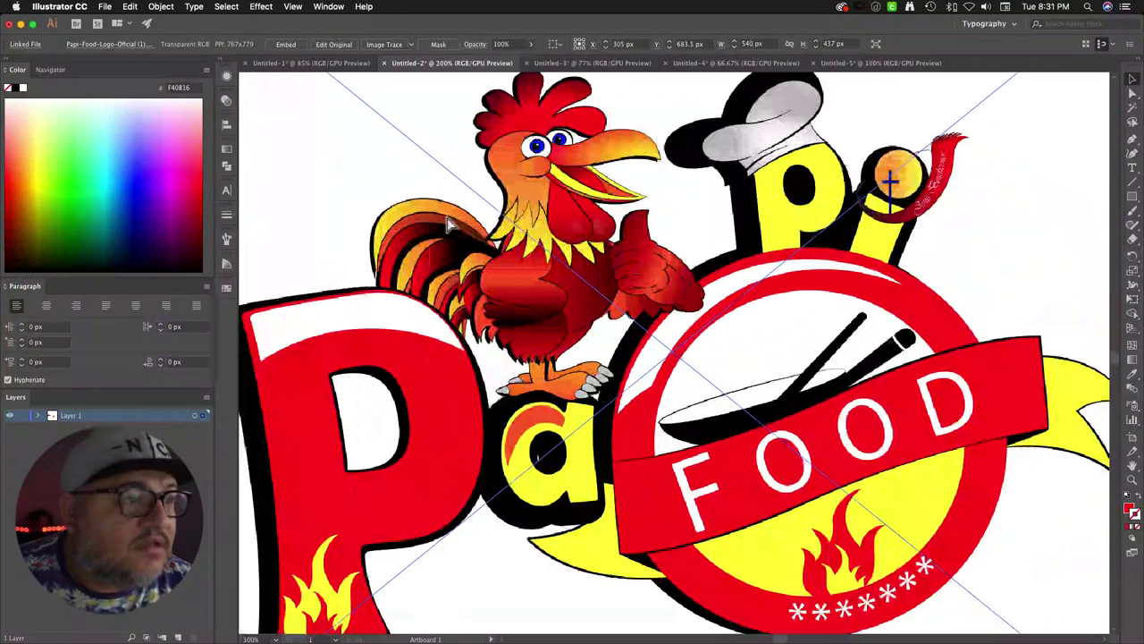
pyautogui.scroll(-2, 472, 192)
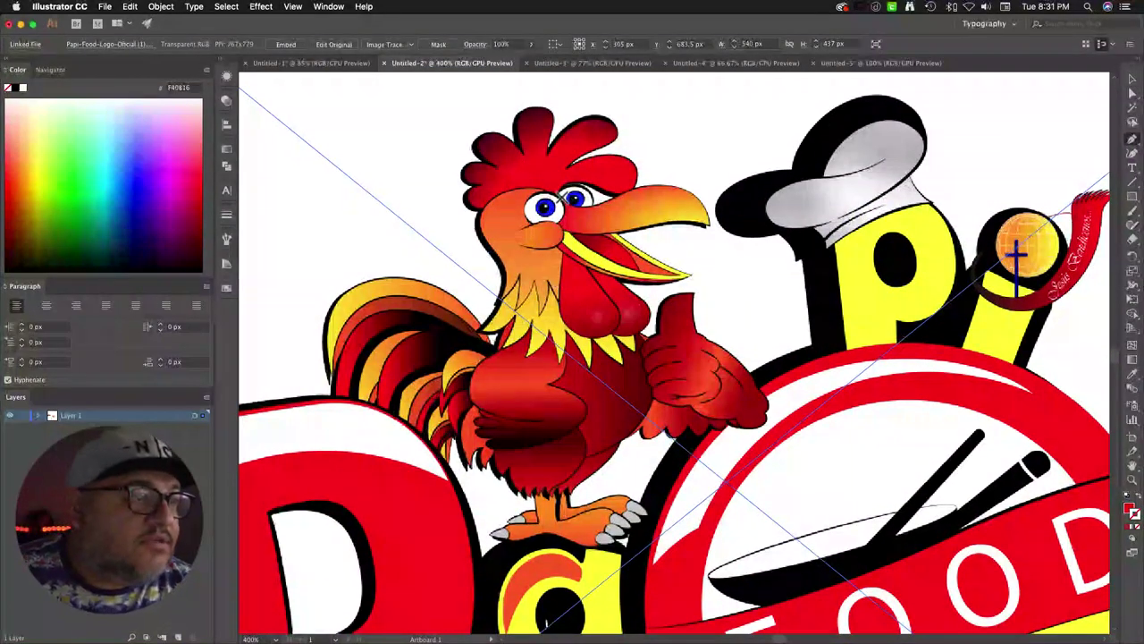
pyautogui.press('p')
pyautogui.click(545, 192)
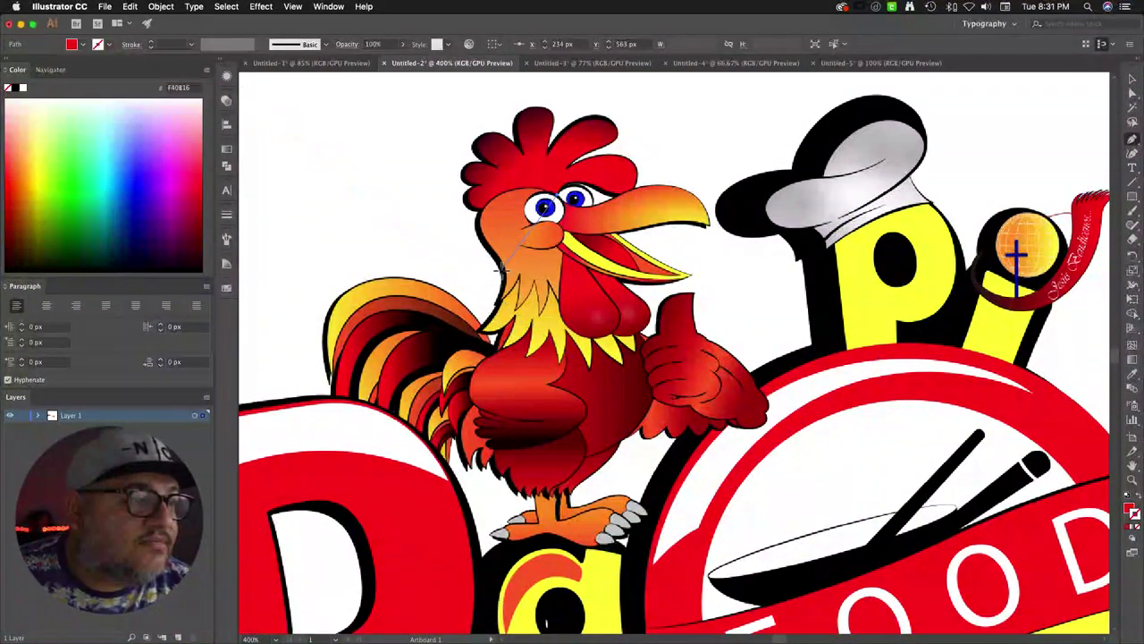
pyautogui.moveTo(501, 269); pyautogui.dragTo(563, 383)
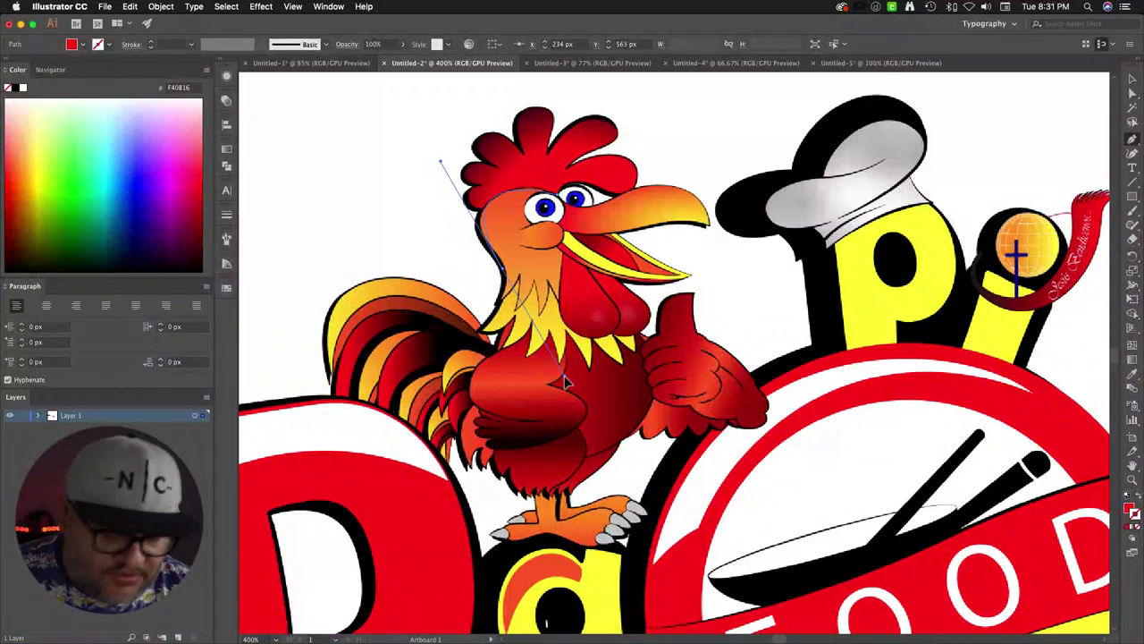
pyautogui.click(497, 265)
pyautogui.moveTo(502, 261); pyautogui.dragTo(506, 284)
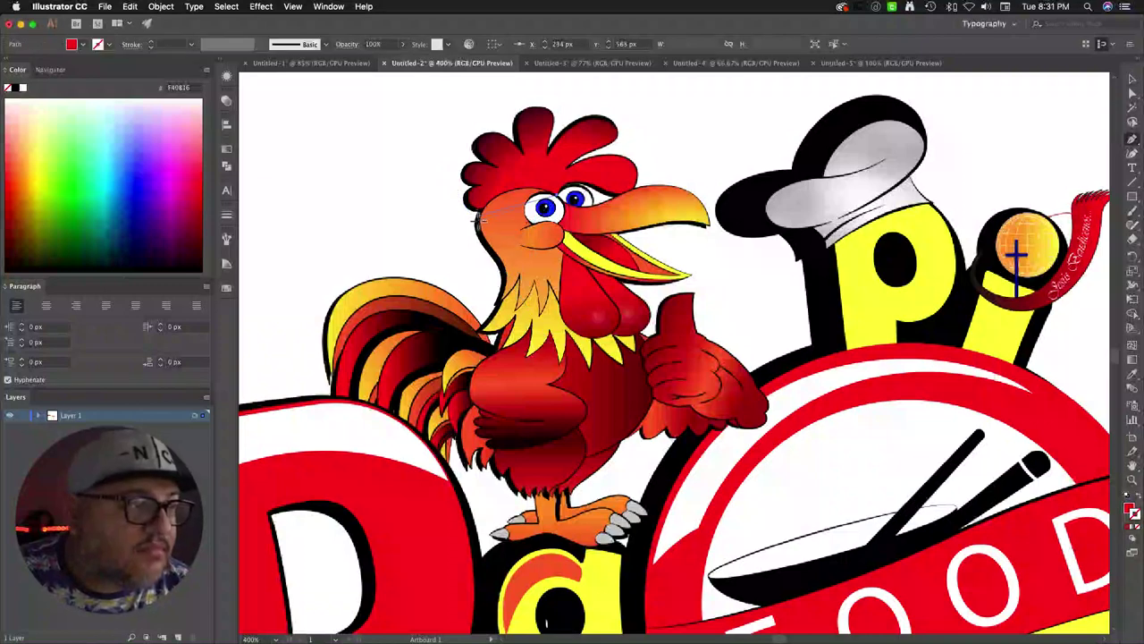
# Step: Trace the back of the rooster's head and neck with curved segments down to the first neck feather
pyautogui.moveTo(479, 225); pyautogui.dragTo(472, 270)
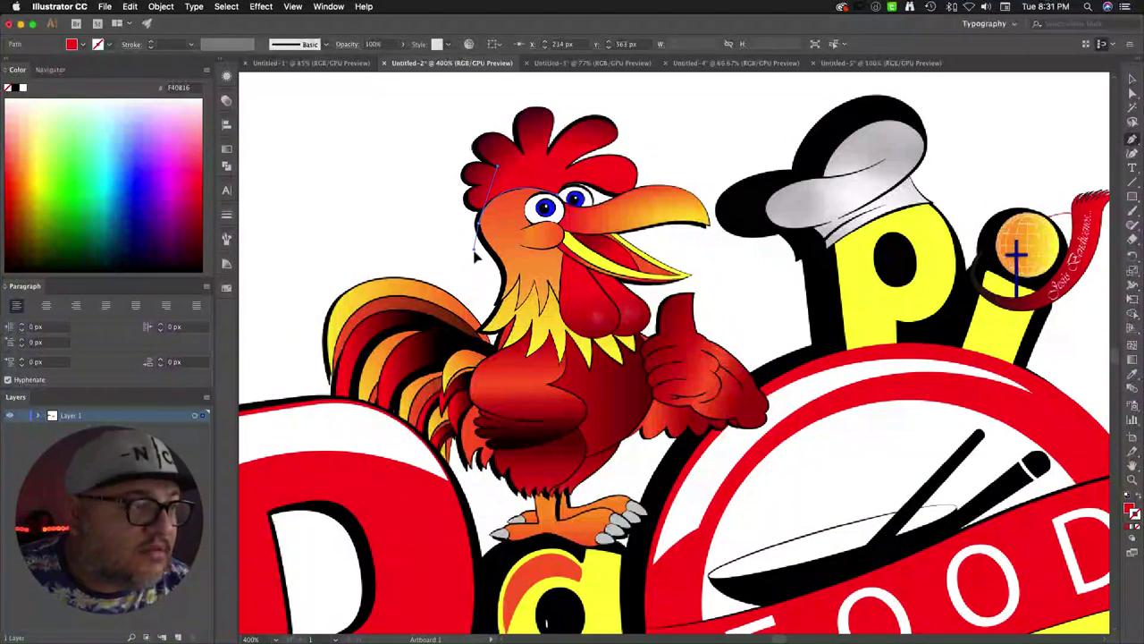
pyautogui.click(479, 225)
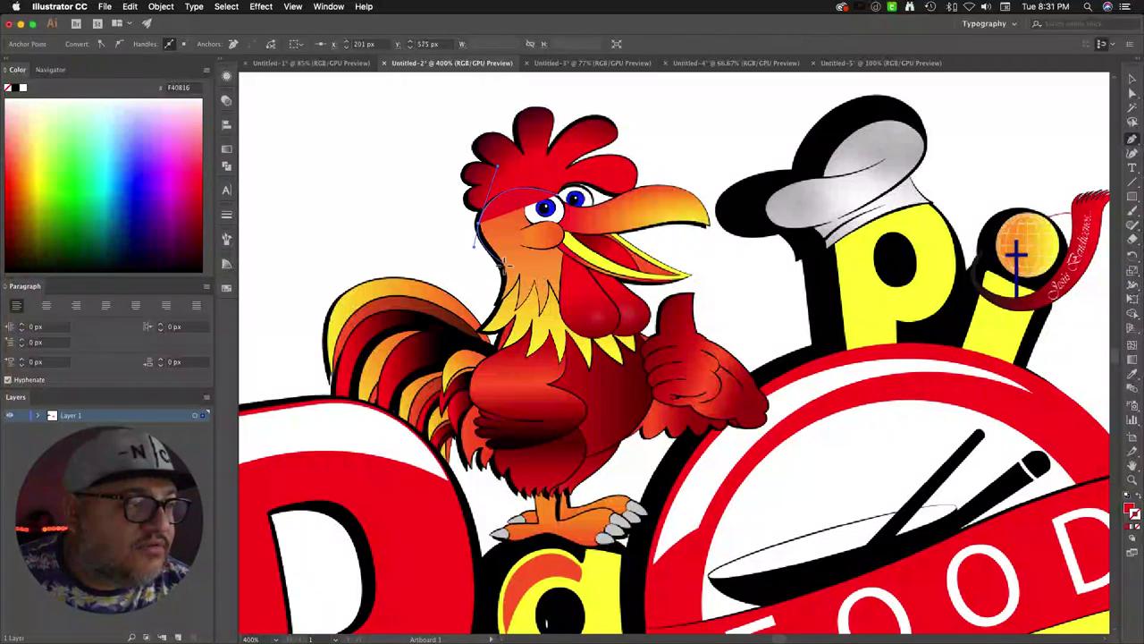
pyautogui.click(506, 284)
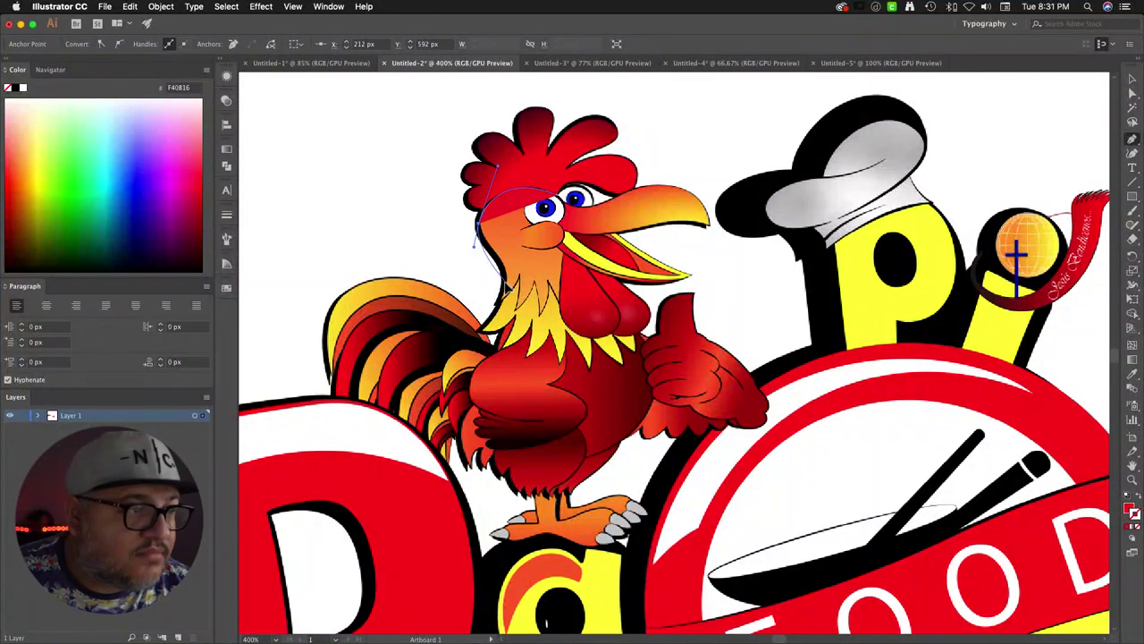
pyautogui.press('cmd+z')
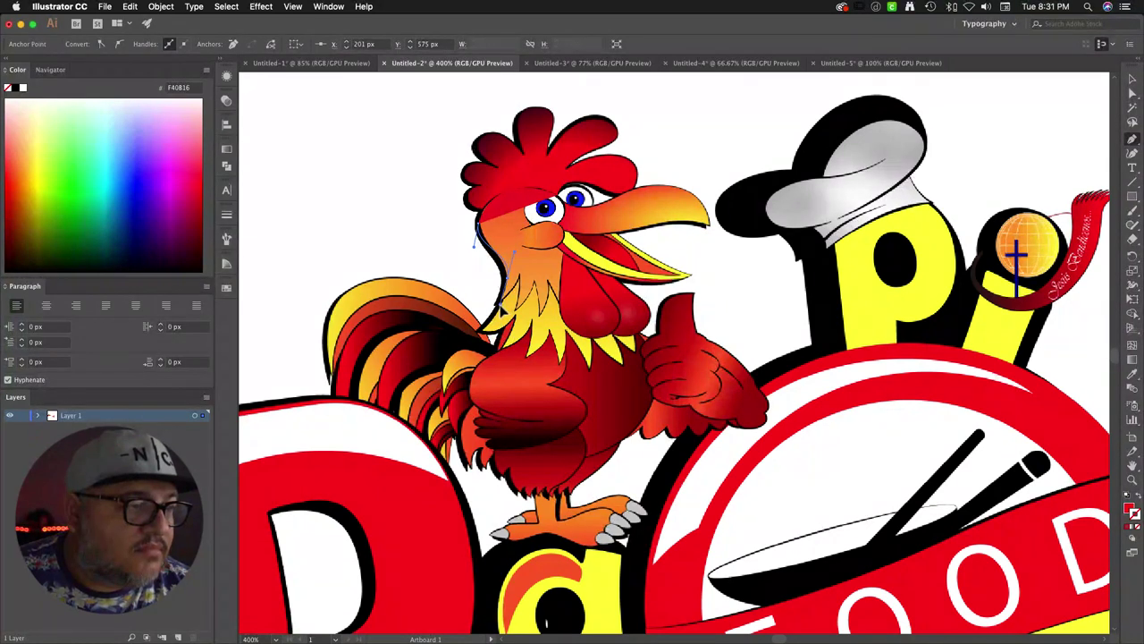
pyautogui.moveTo(504, 312)
pyautogui.mouseDown()
pyautogui.moveTo(524, 266)
pyautogui.moveTo(520, 311)
pyautogui.mouseUp()
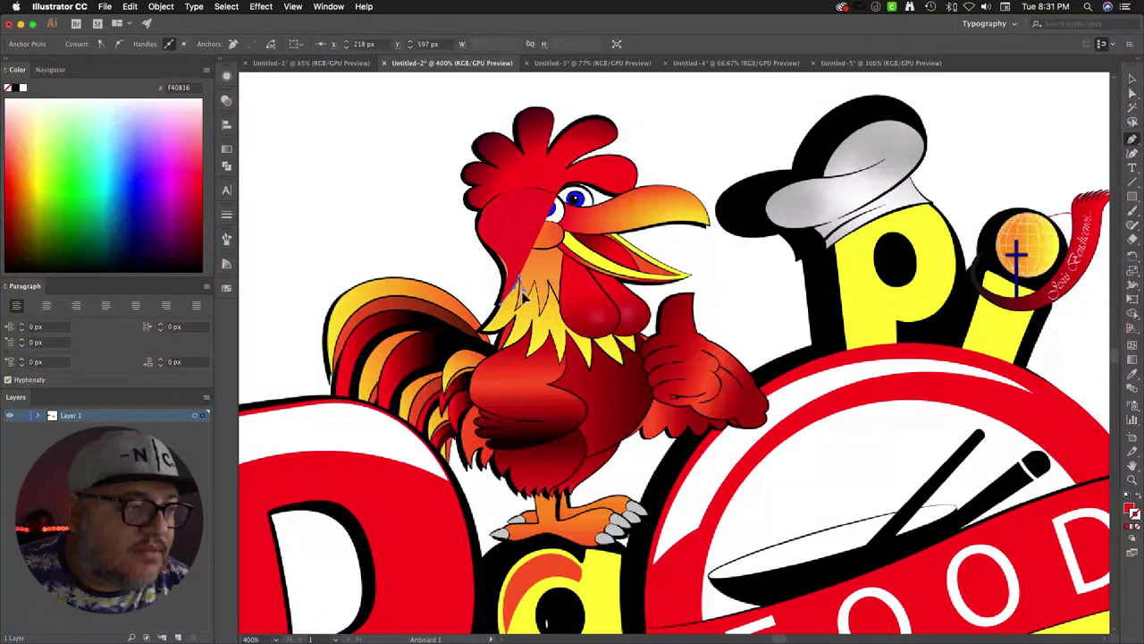
# Step: Trace the jagged feather edge across the base of the neck and continue up its front to below the beak
pyautogui.moveTo(513, 311); pyautogui.dragTo(534, 282)
pyautogui.click(535, 281)
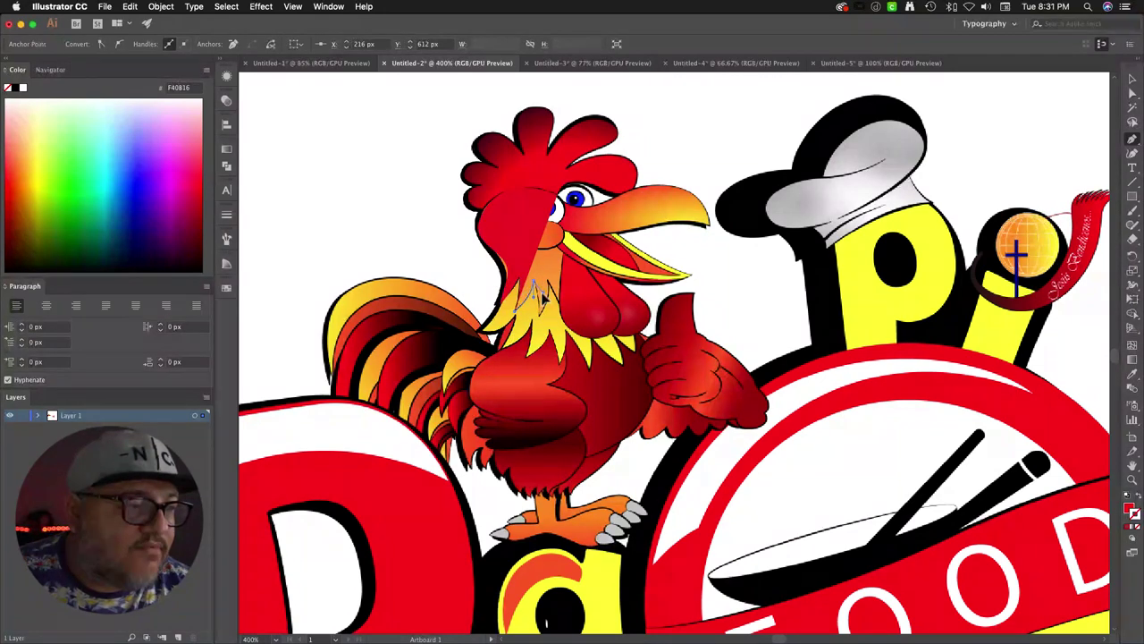
pyautogui.click(542, 286)
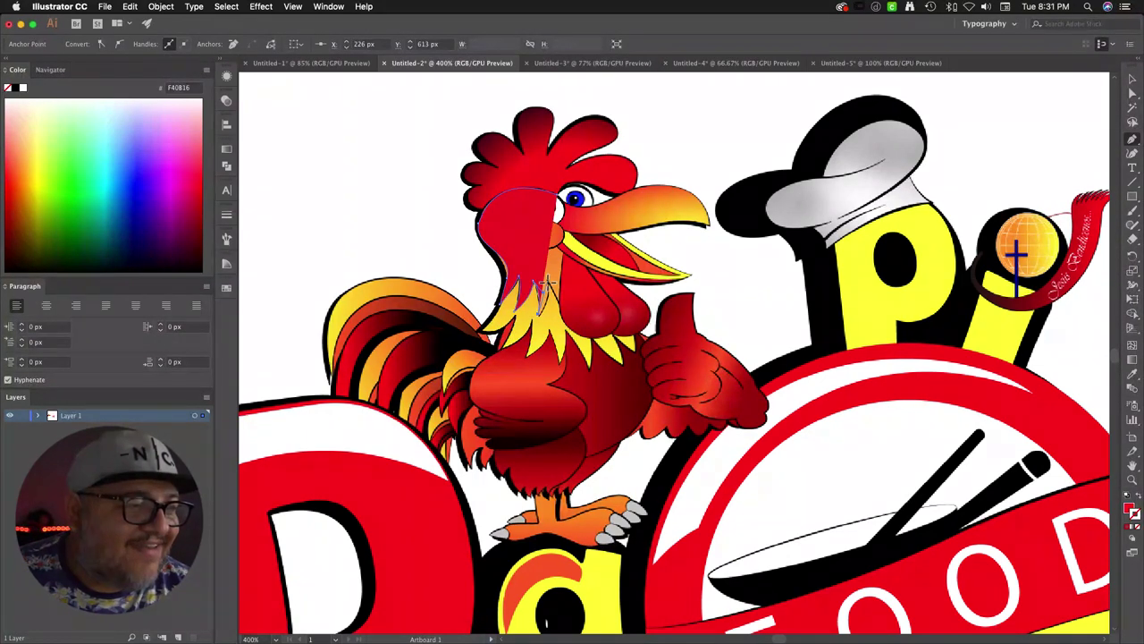
pyautogui.click(545, 281)
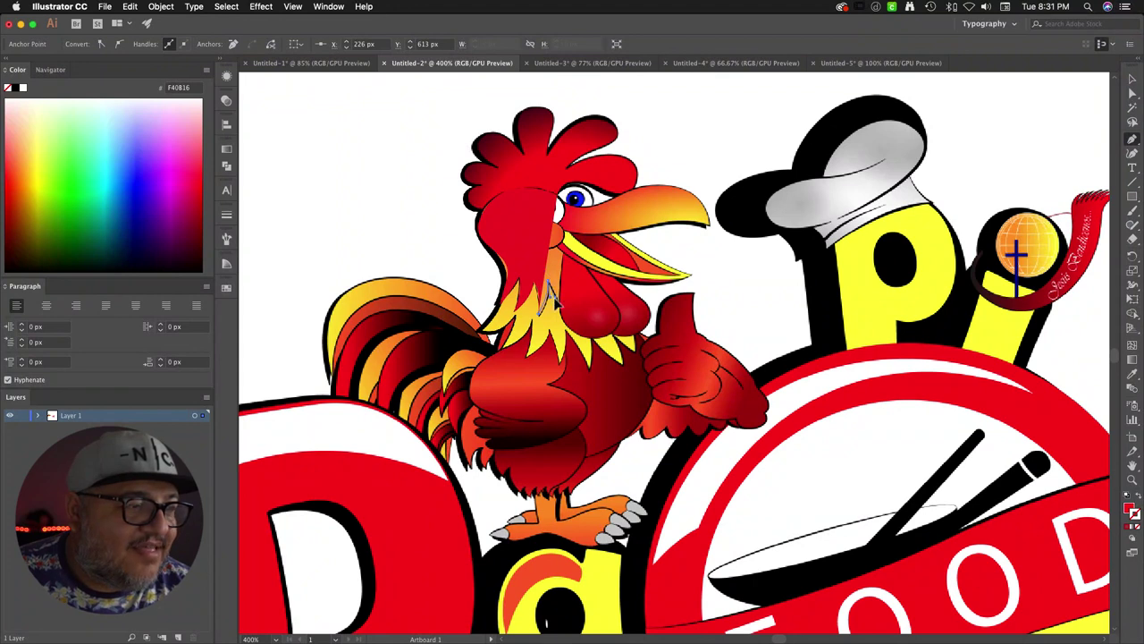
pyautogui.click(558, 298)
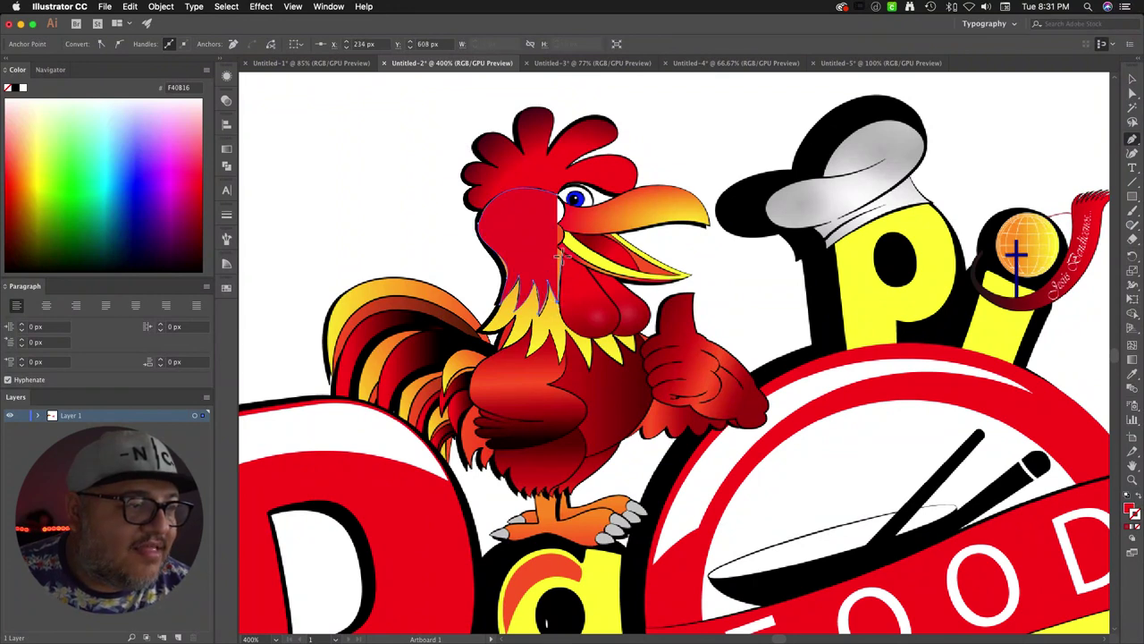
pyautogui.click(562, 256)
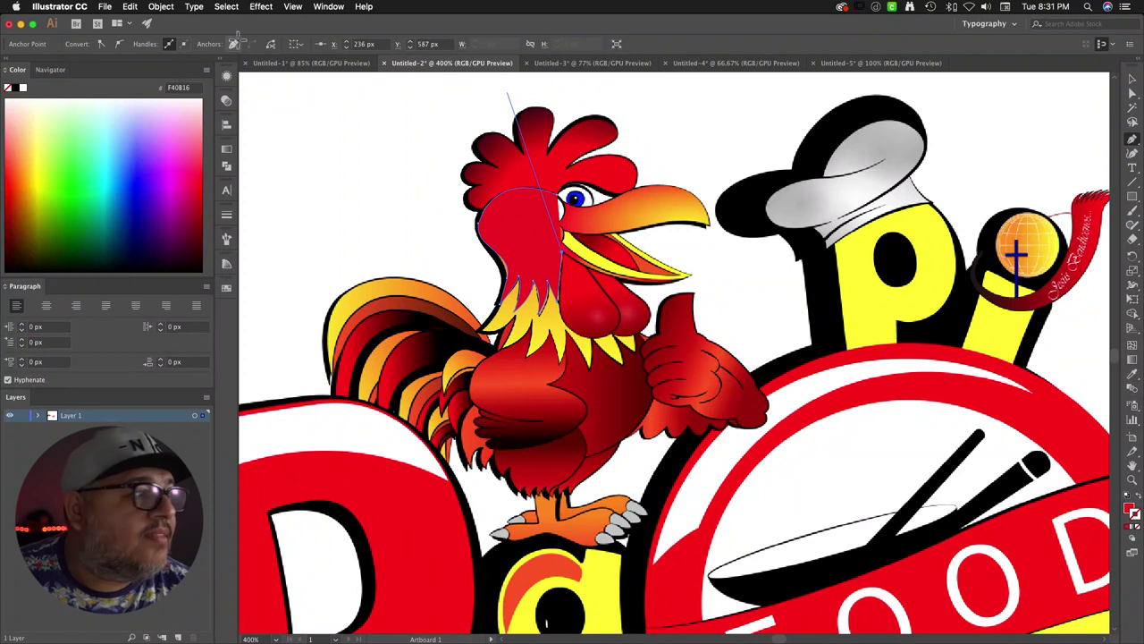
# Step: Lower the opacity of the traced head shape to 46% so the artwork beneath can be followed
pyautogui.click(227, 102)
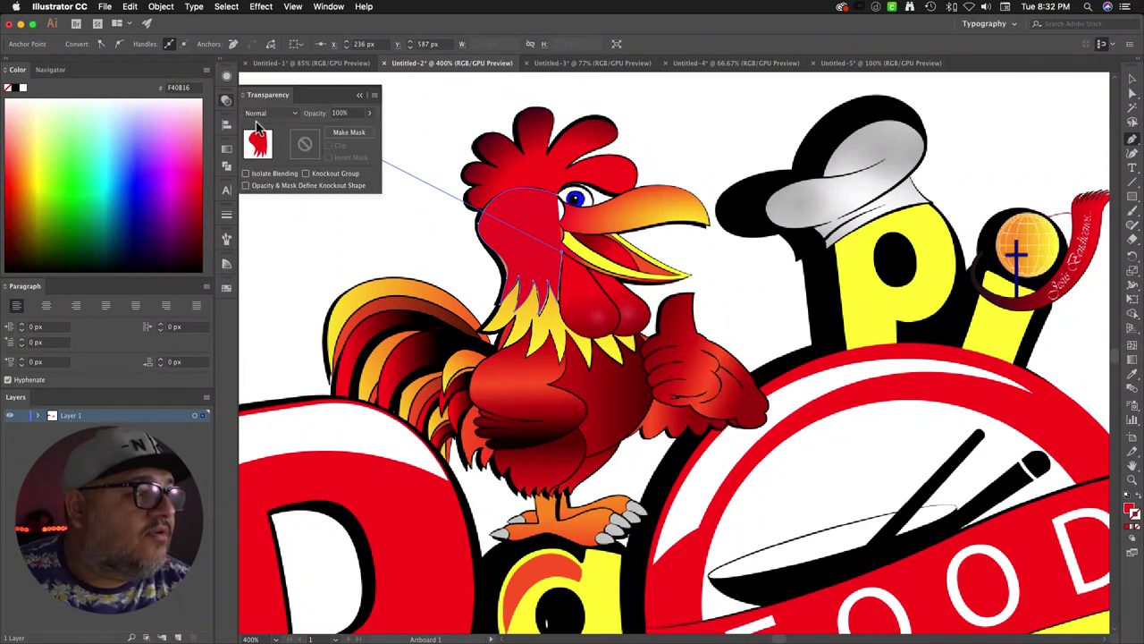
pyautogui.click(369, 114)
pyautogui.click(345, 127)
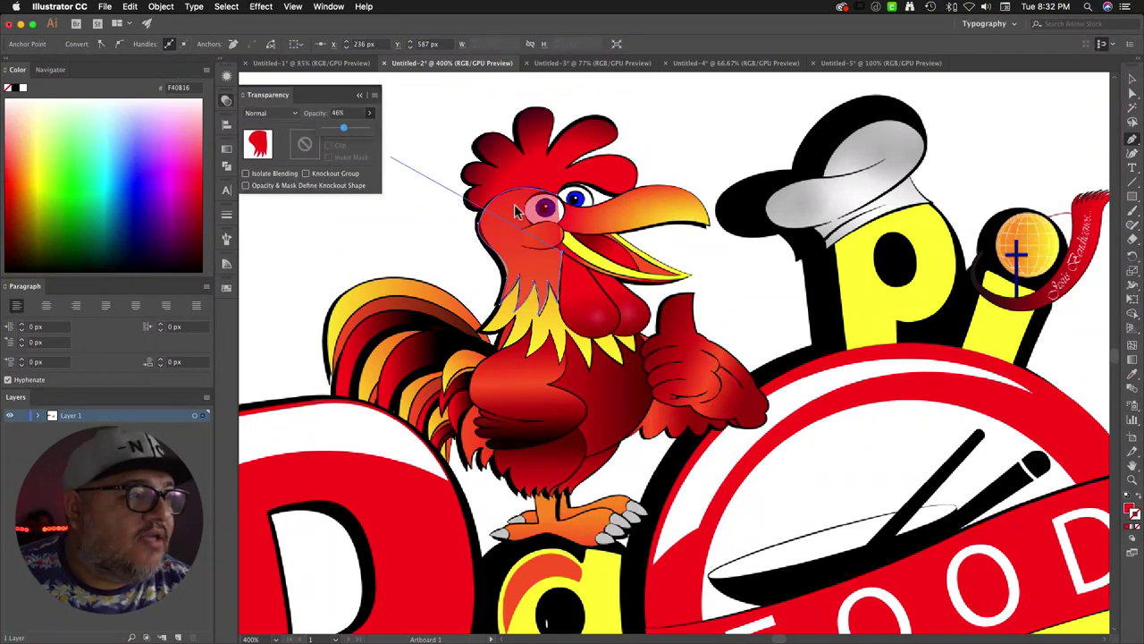
# Step: Trace around the cheek below the eye and close the head path at its starting point above the eye
pyautogui.click(558, 251)
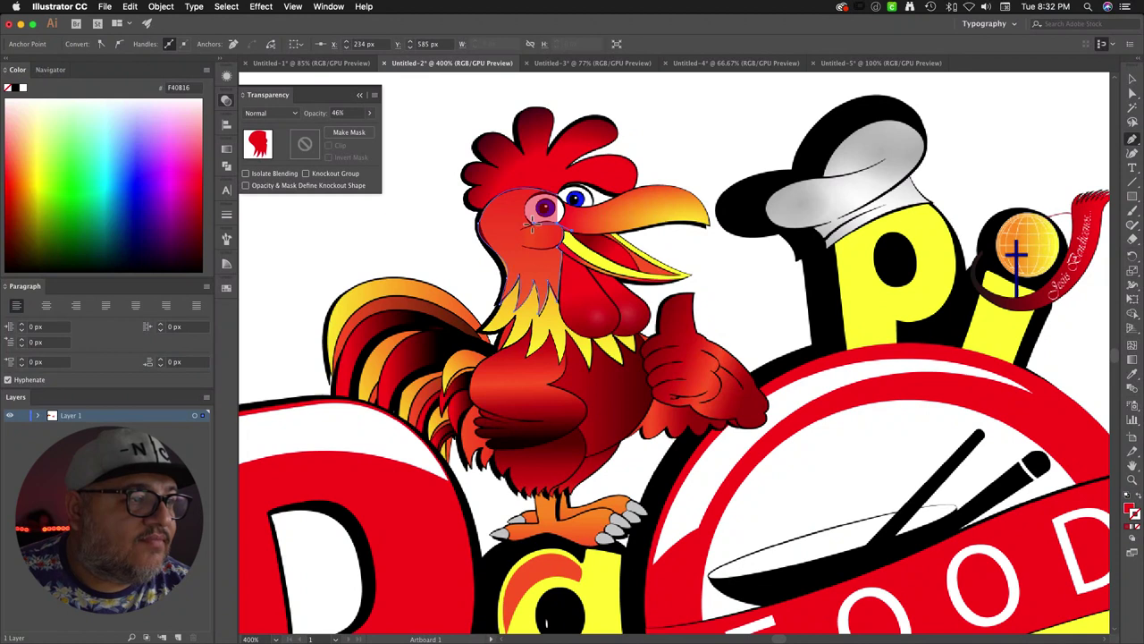
pyautogui.click(526, 235)
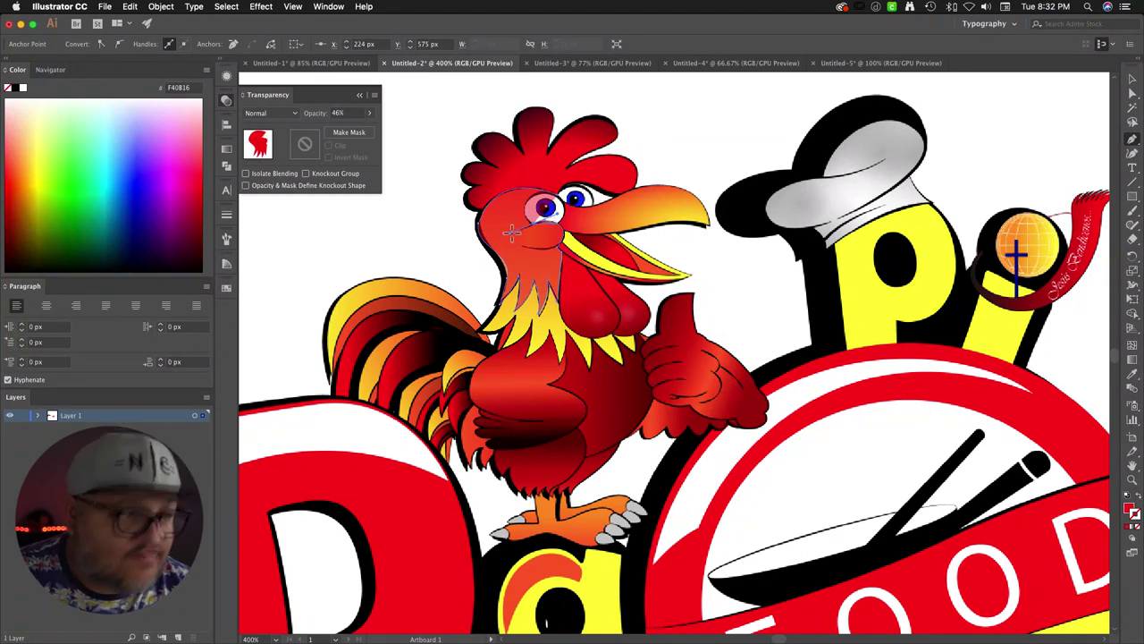
pyautogui.click(556, 228)
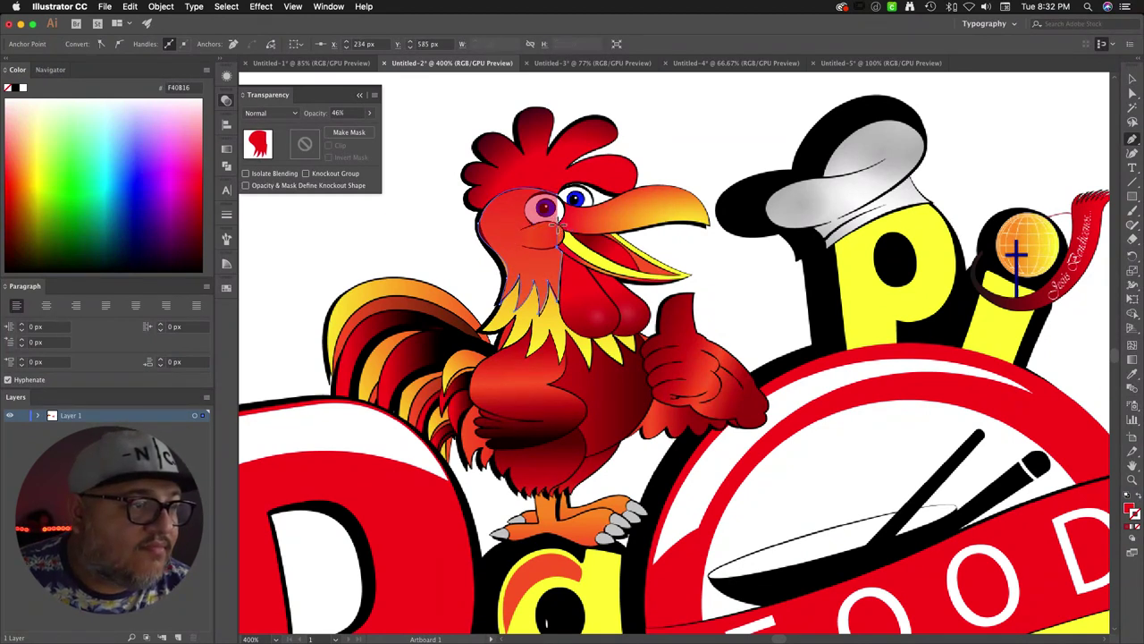
pyautogui.click(526, 224)
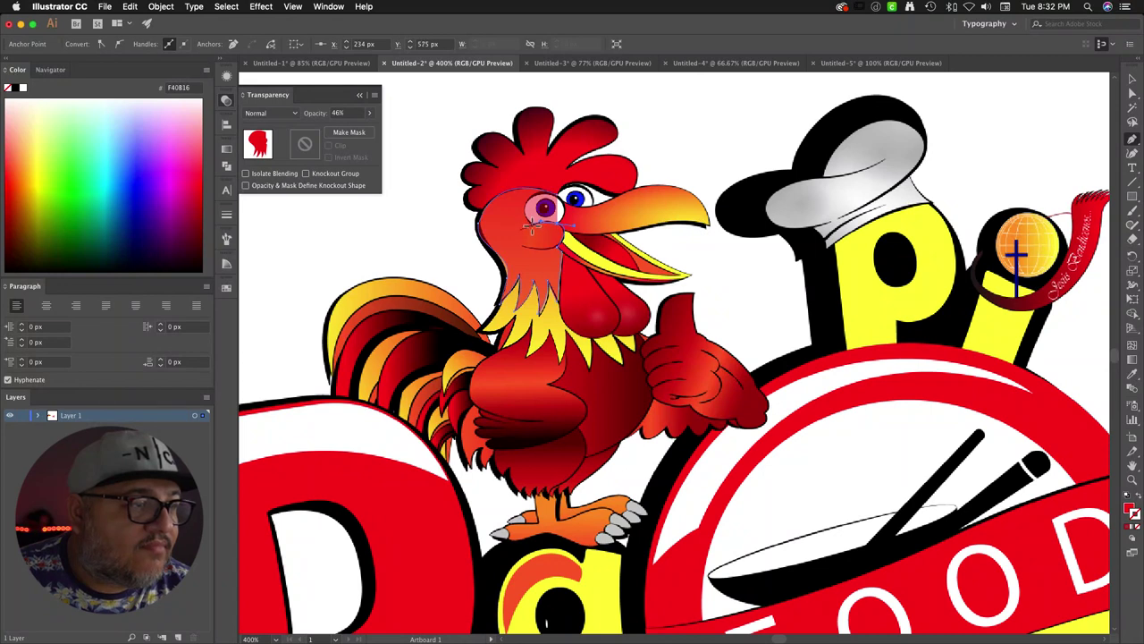
pyautogui.click(544, 192)
pyautogui.moveTo(559, 199); pyautogui.dragTo(597, 204)
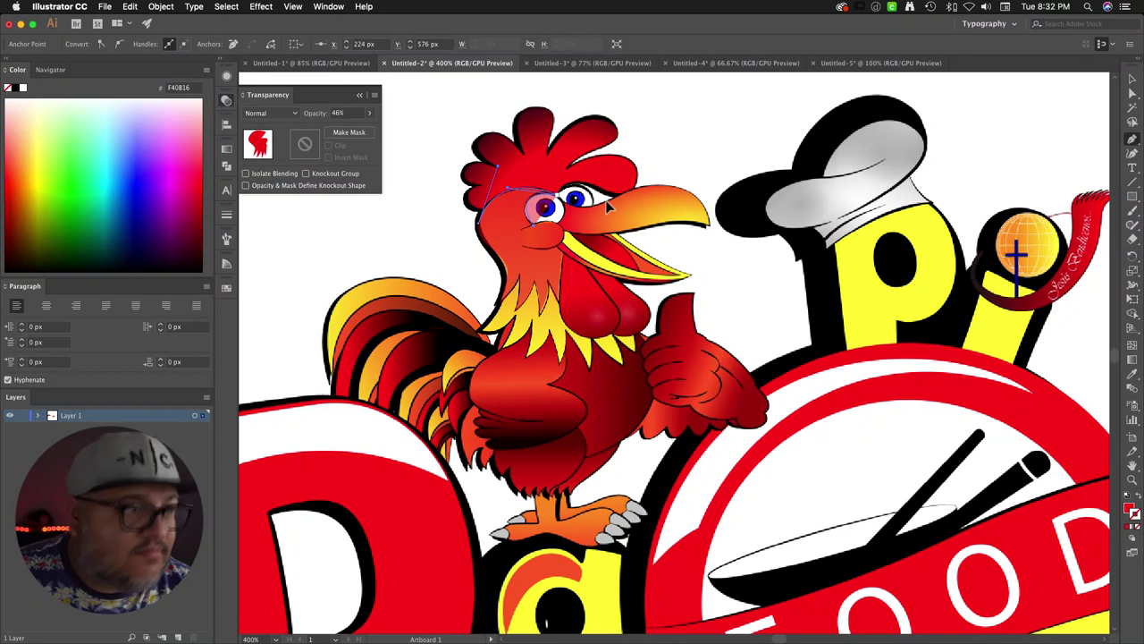
pyautogui.click(549, 202)
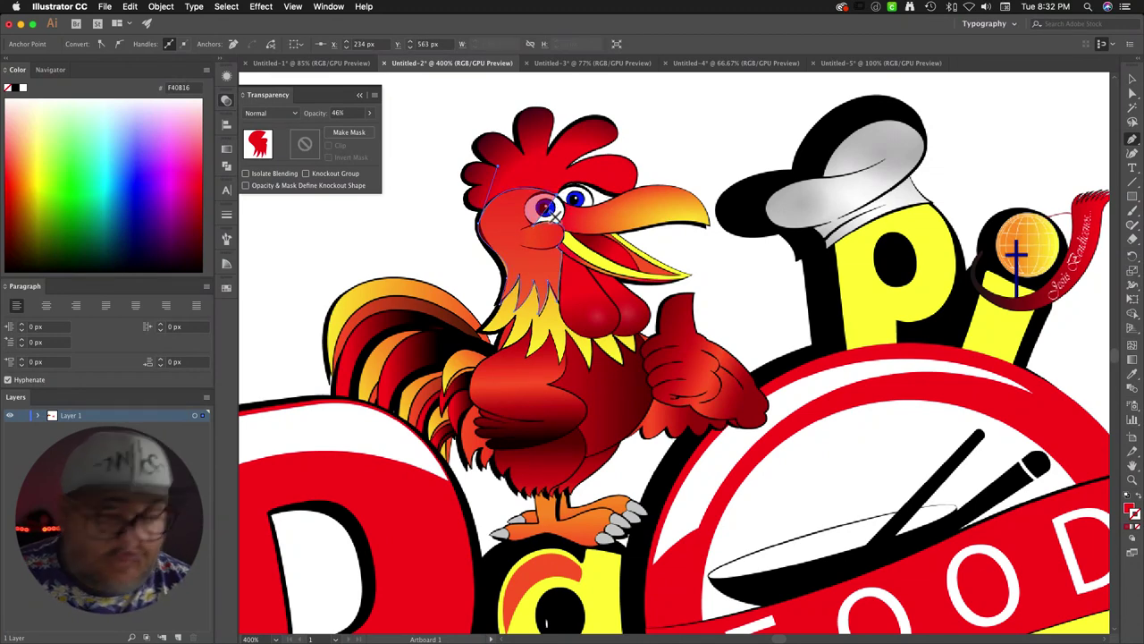
pyautogui.click(564, 224)
# Step: Move the traced head shape to the blank area left of the rooster and set its opacity to 100%
pyautogui.hscroll(-5, 563, 212)
pyautogui.scroll(1, 564, 212)
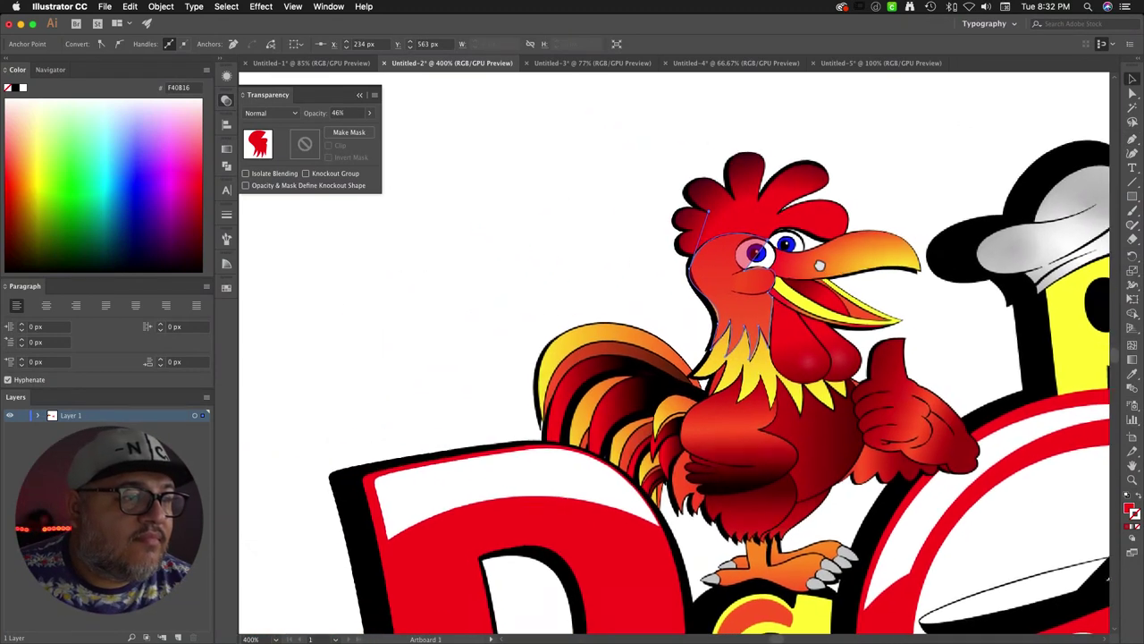
pyautogui.moveTo(615, 222); pyautogui.dragTo(515, 185)
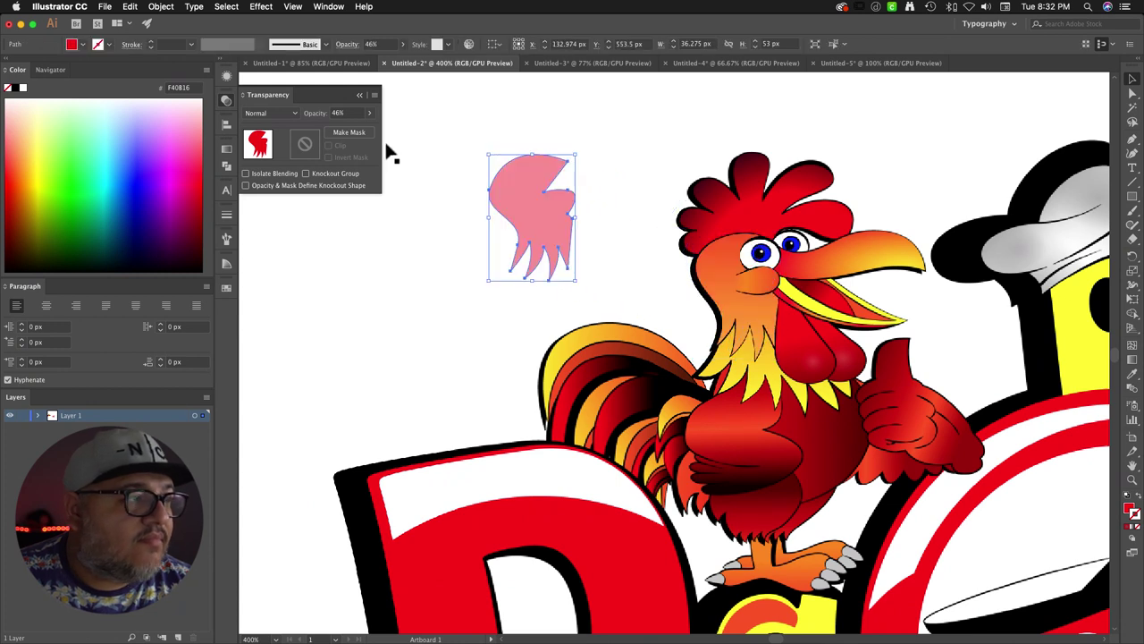
pyautogui.click(369, 113)
pyautogui.moveTo(394, 128); pyautogui.dragTo(397, 129)
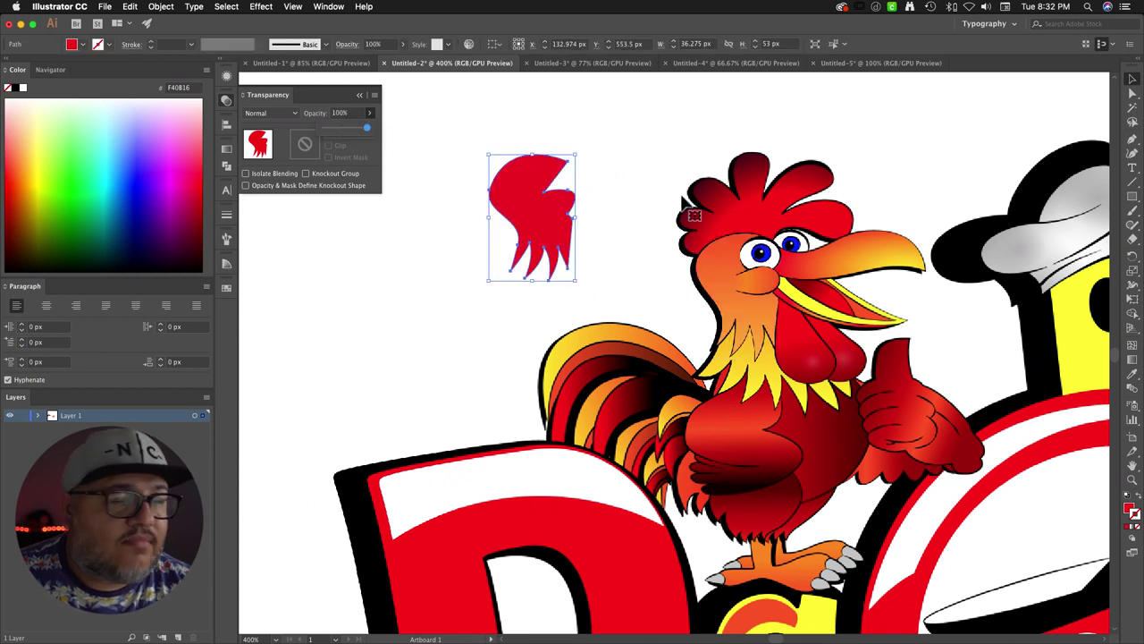
pyautogui.hscroll(2, 793, 228)
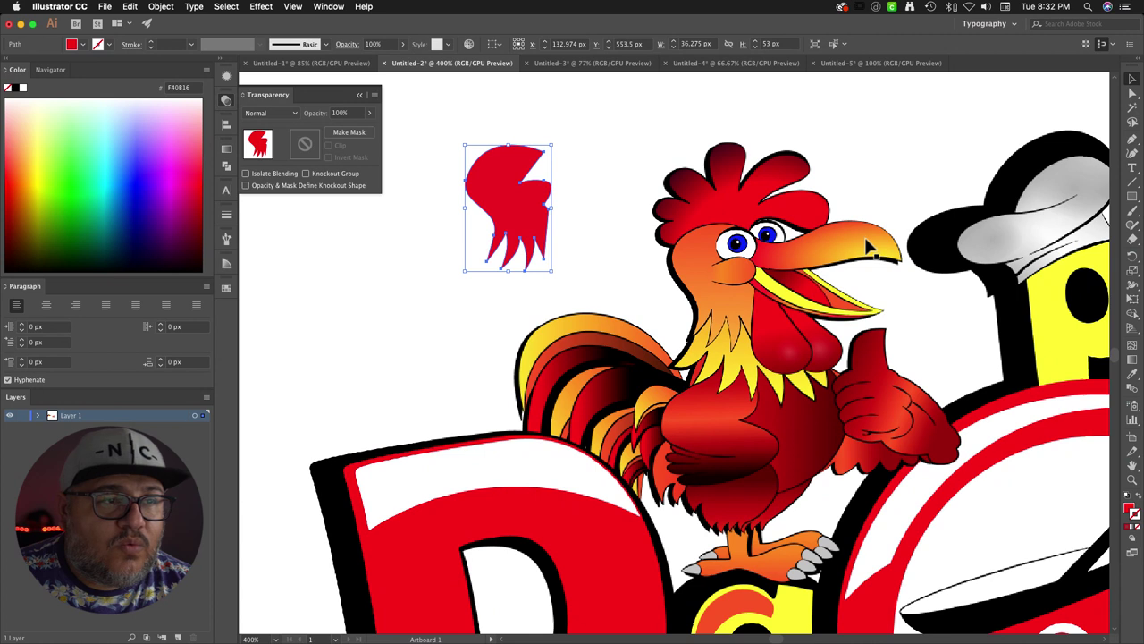
# Step: Trace the rooster's upper beak with the Pen tool and close the path at its starting point below the eye
pyautogui.click(1134, 140)
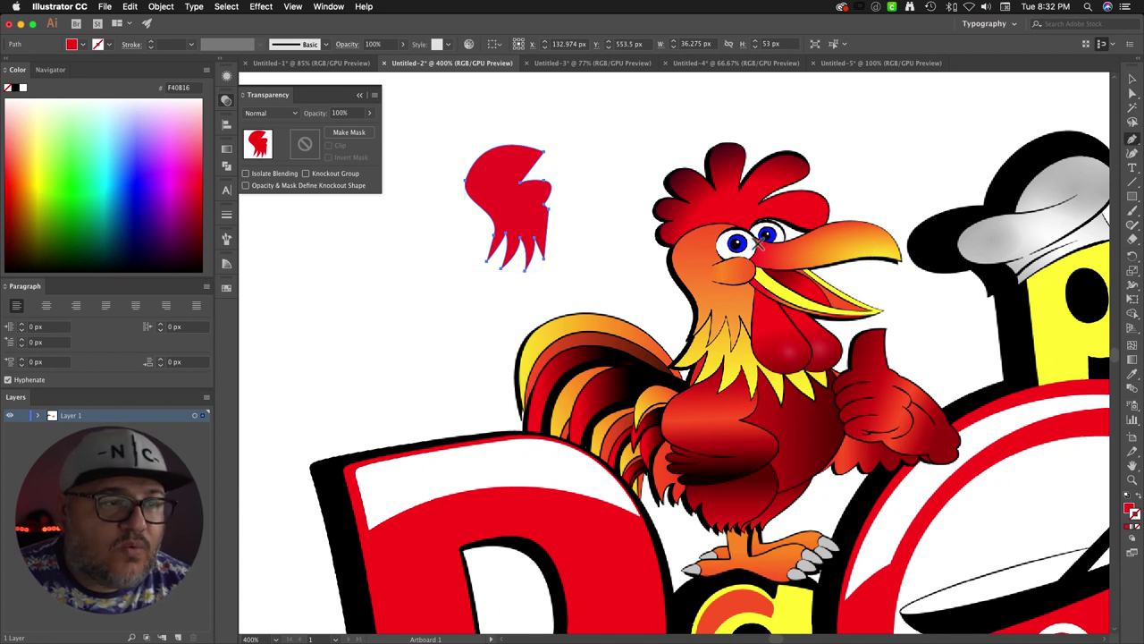
pyautogui.click(747, 259)
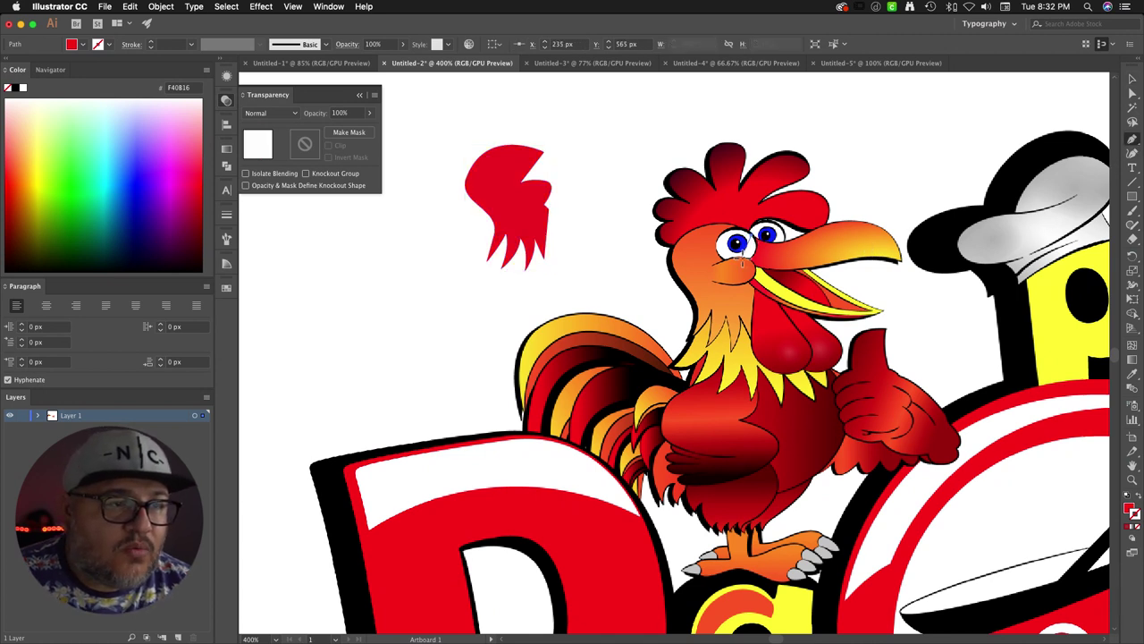
pyautogui.click(750, 261)
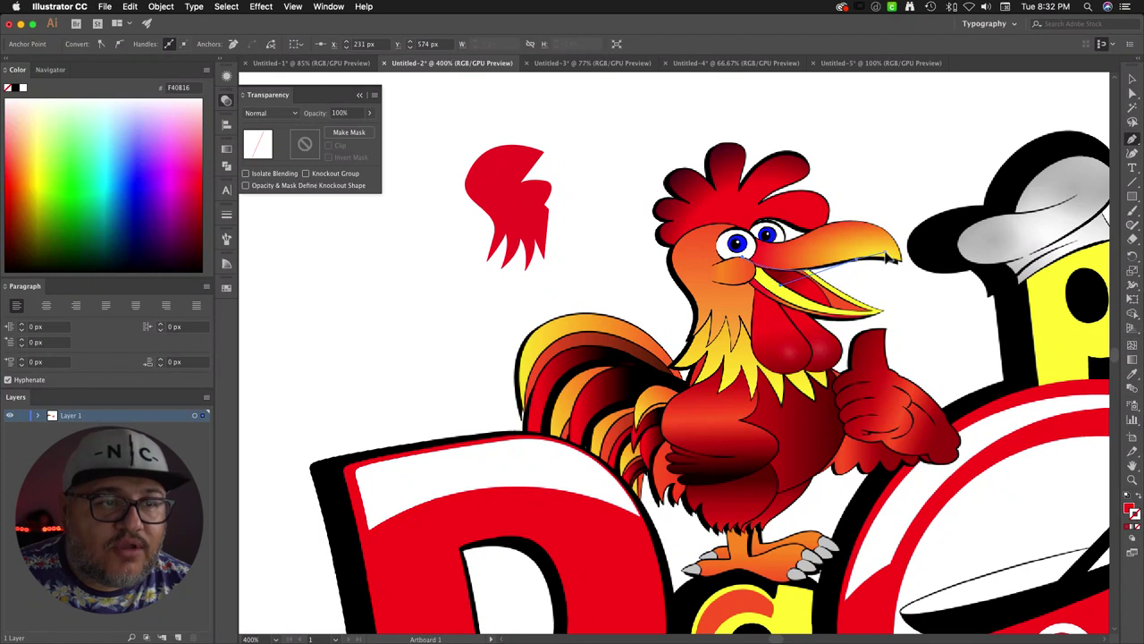
pyautogui.click(885, 251)
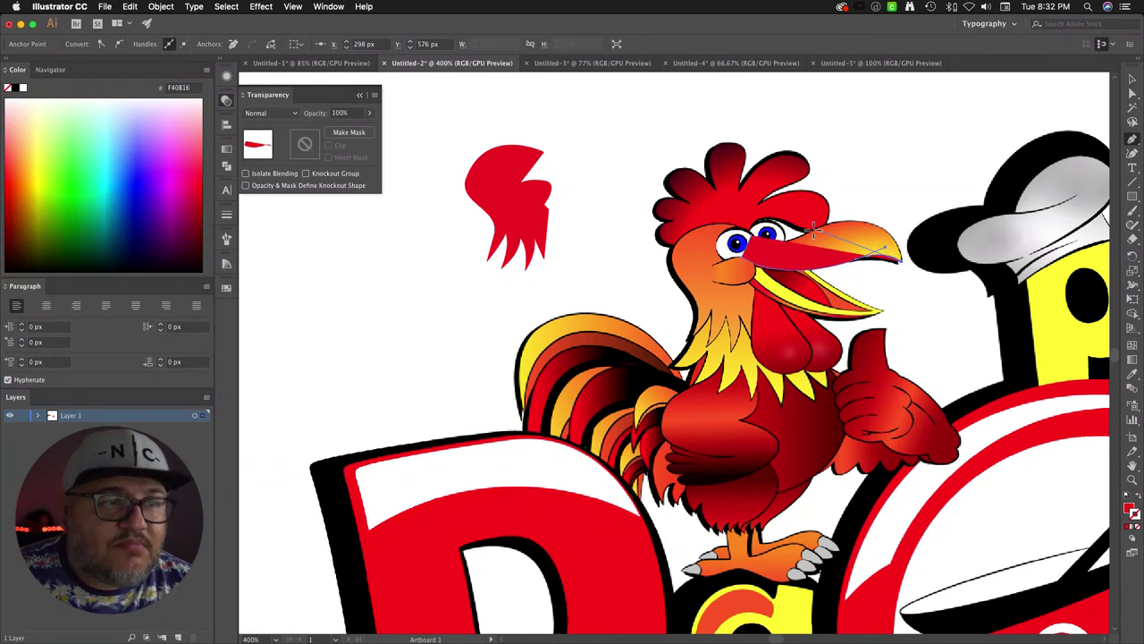
pyautogui.moveTo(815, 231); pyautogui.dragTo(740, 259)
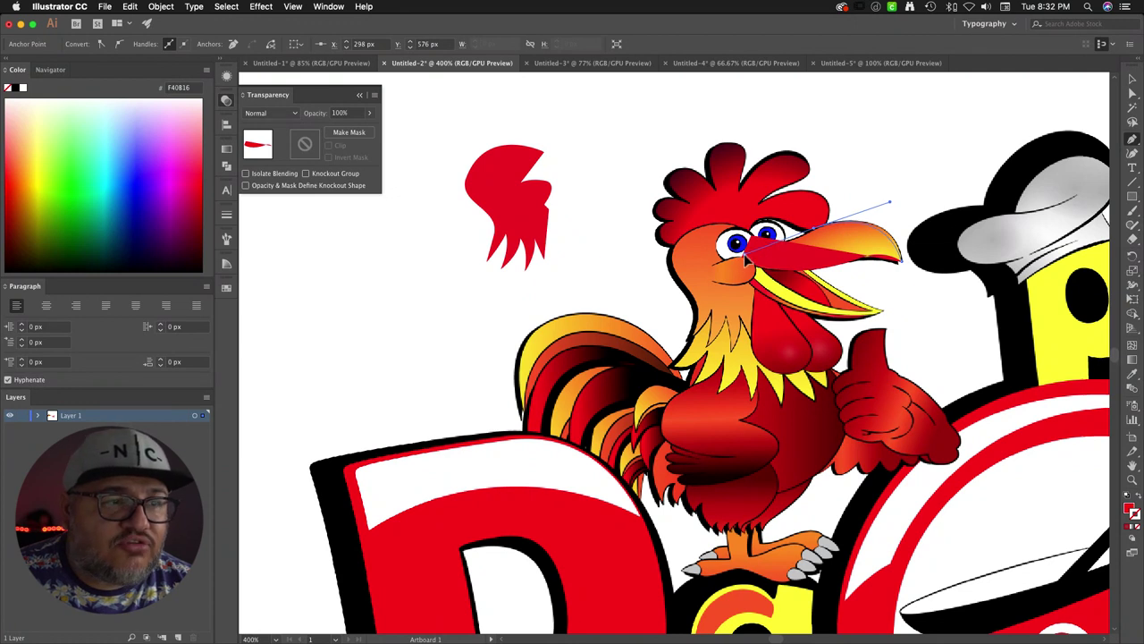
pyautogui.click(769, 243)
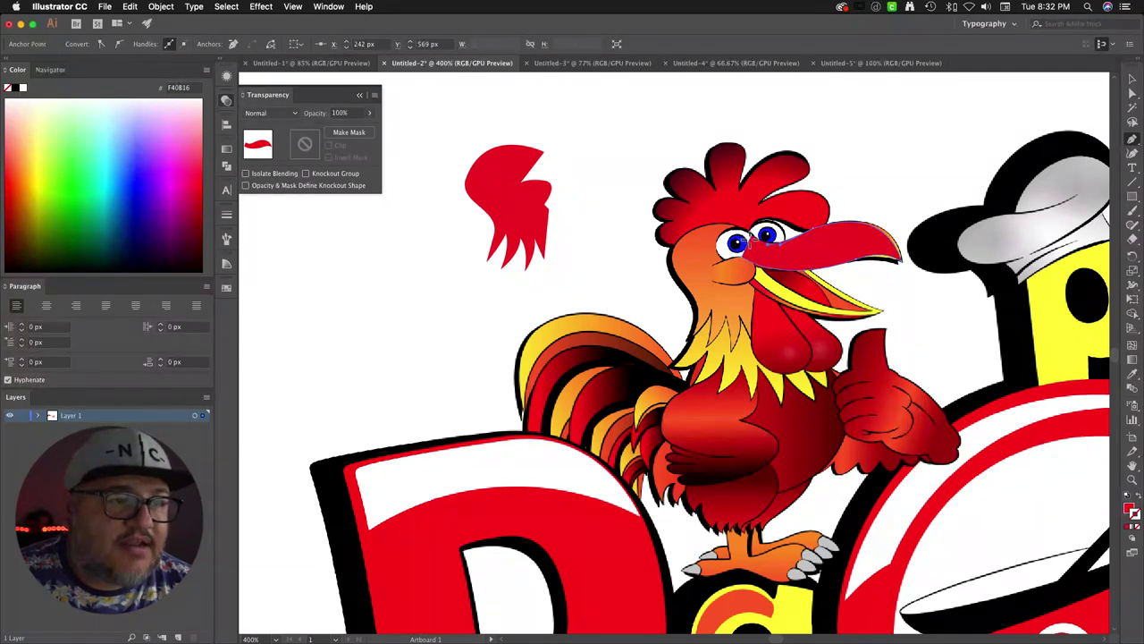
# Step: Move the traced upper beak off the rooster's beak and fill it with the orange sampled from the original beak
pyautogui.press('v')
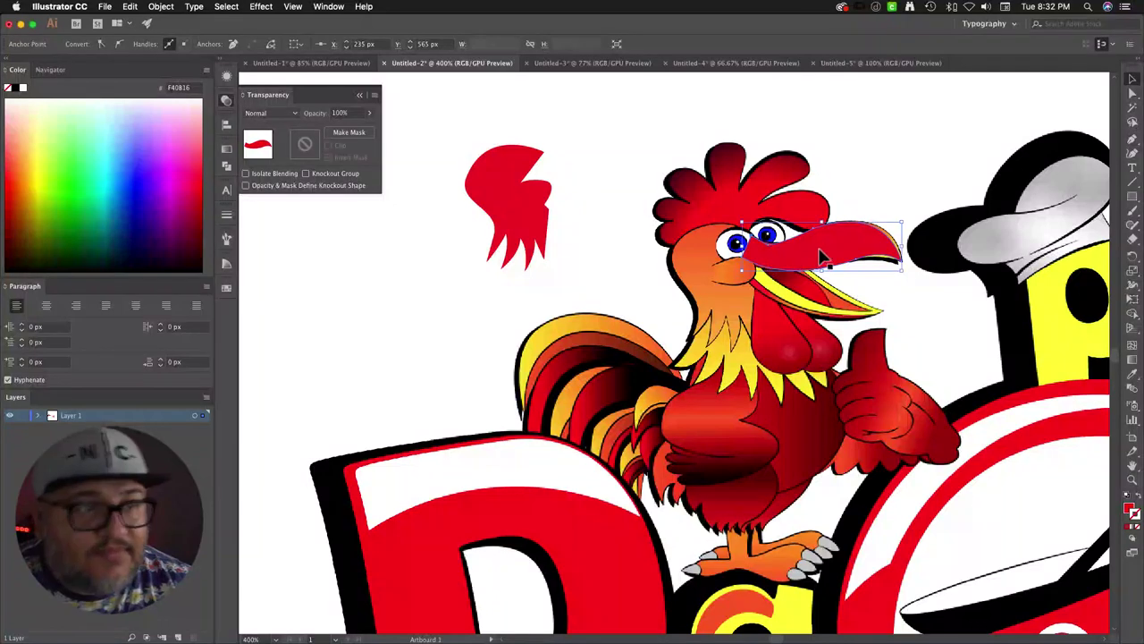
pyautogui.moveTo(833, 257); pyautogui.dragTo(672, 308)
pyautogui.press('i')
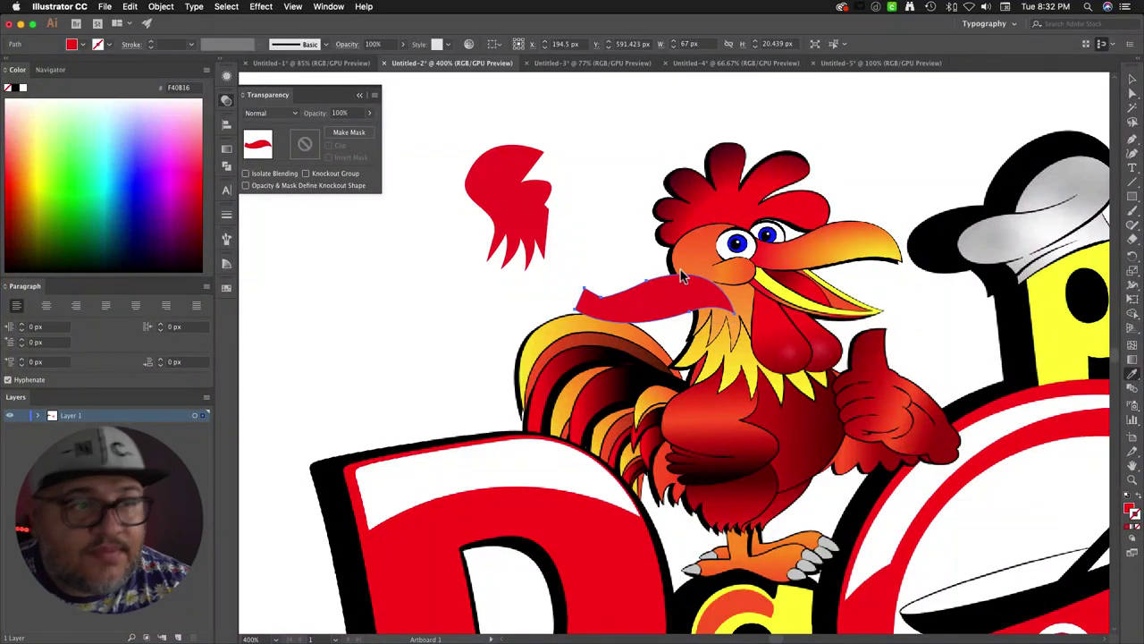
pyautogui.click(841, 241)
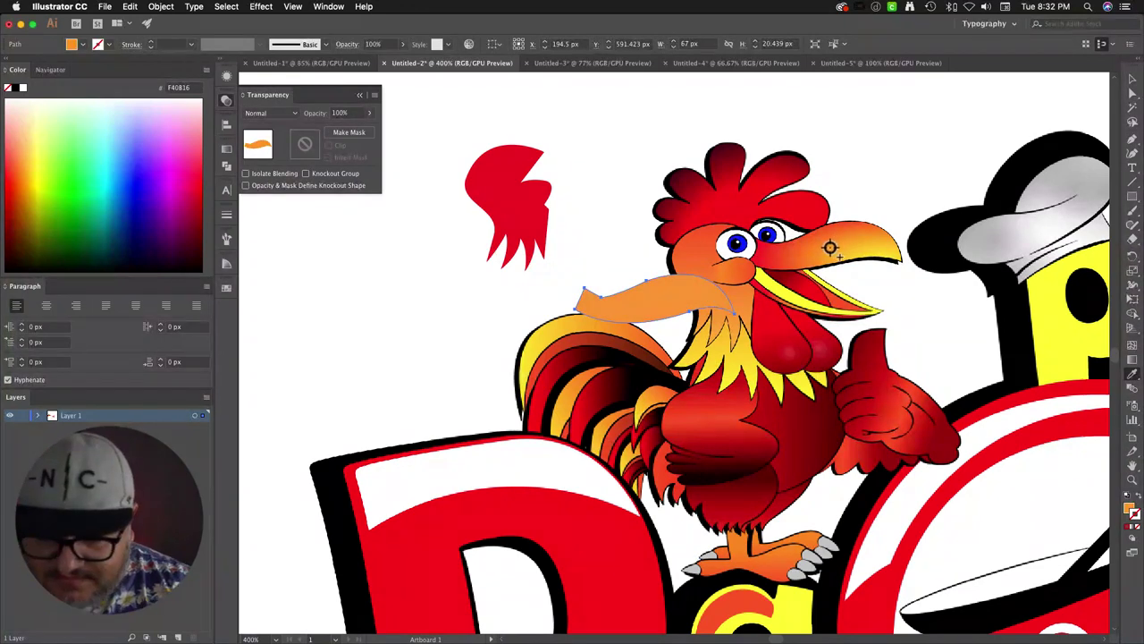
pyautogui.press('v')
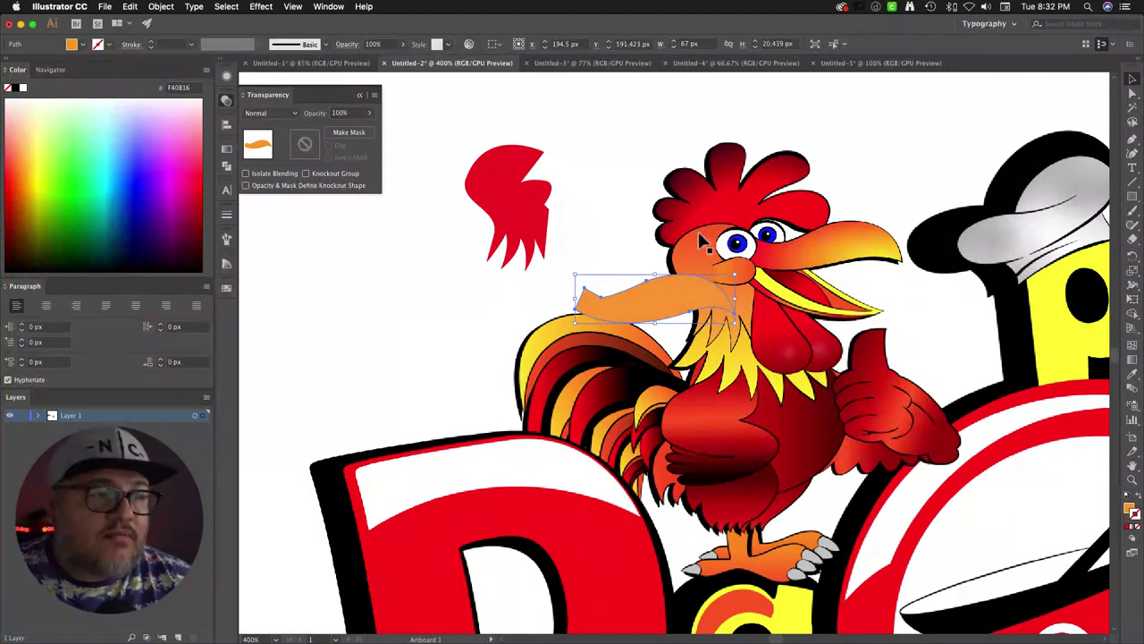
# Step: Place the orange beak against the red head shape and bring the head to the front
pyautogui.moveTo(664, 298); pyautogui.dragTo(603, 183)
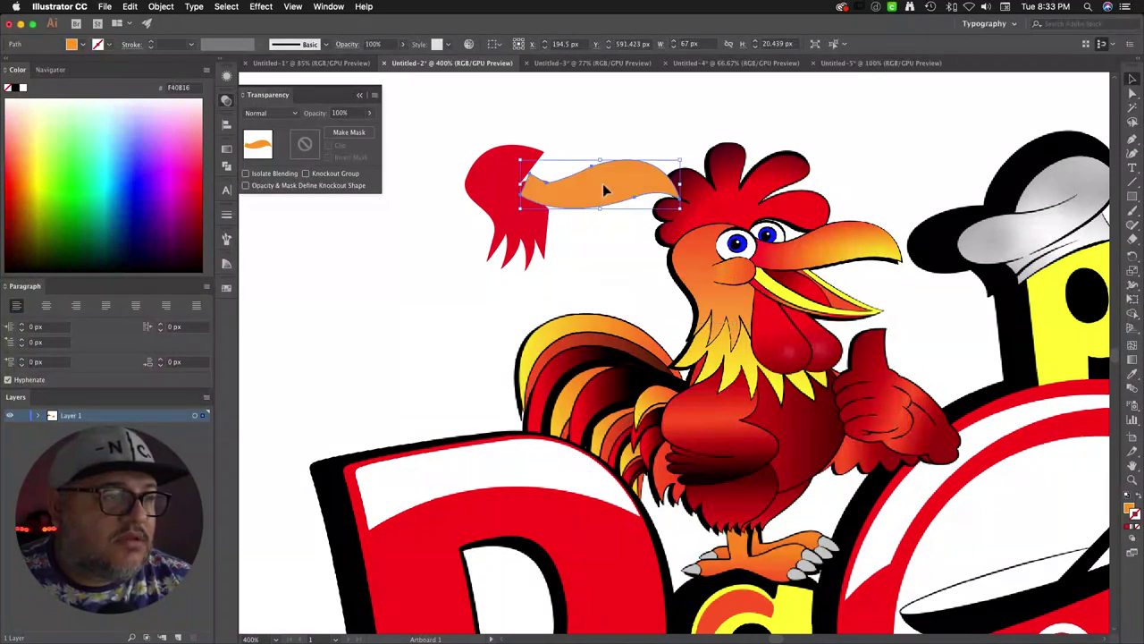
pyautogui.click(487, 176)
pyautogui.rightClick(485, 181)
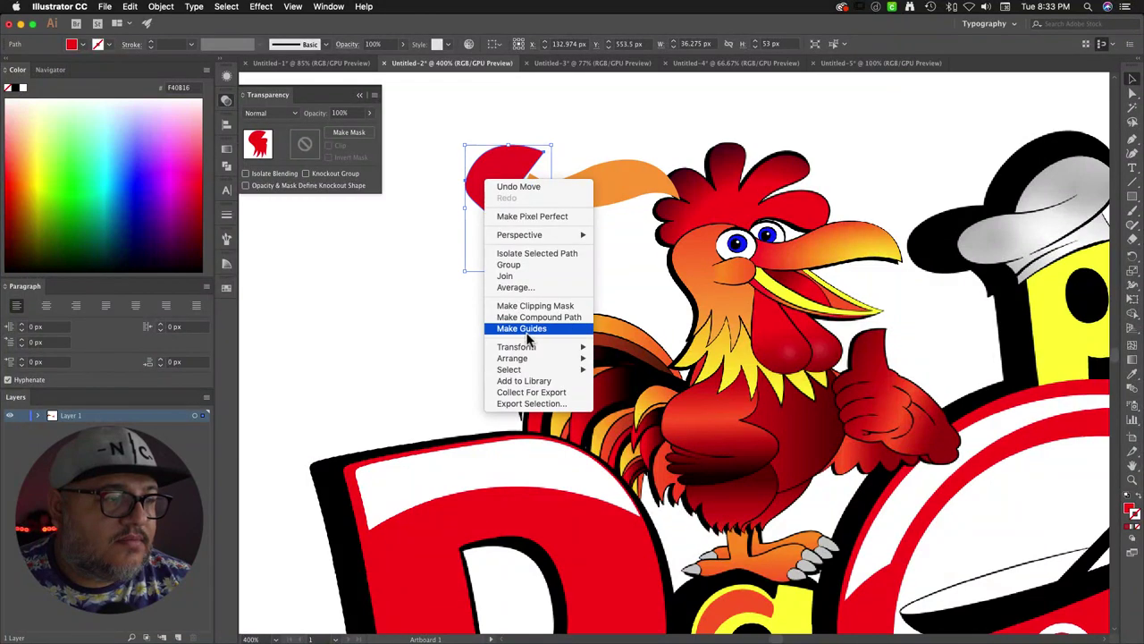
pyautogui.moveTo(514, 357)
pyautogui.click(613, 355)
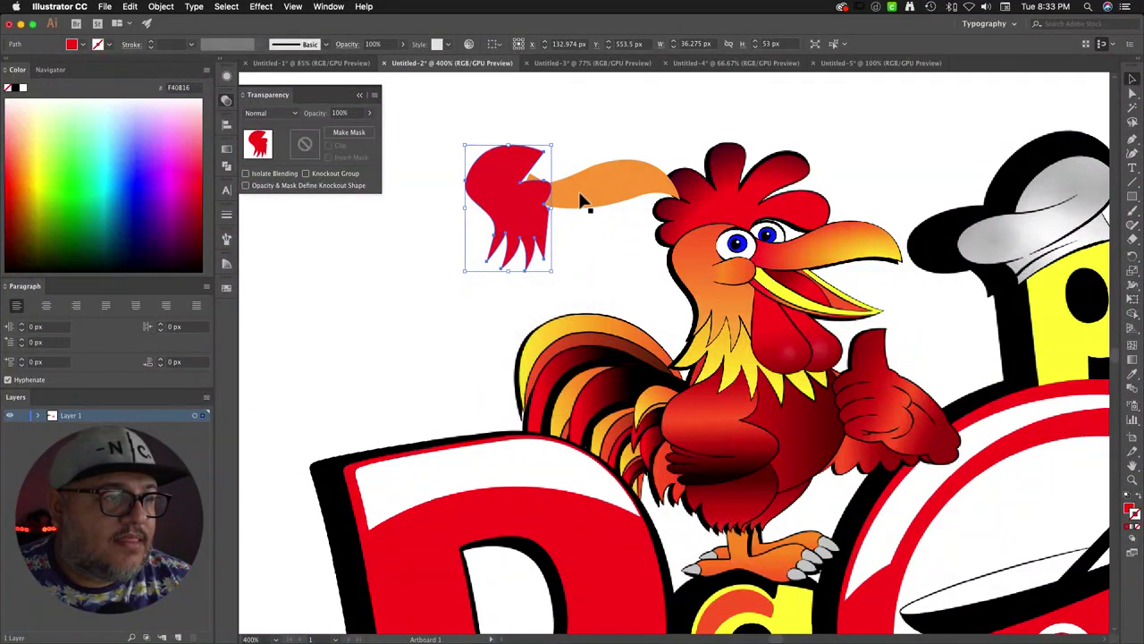
# Step: Adjust the orange beak's position so its base sits against the notch in the red head shape
pyautogui.click(571, 192)
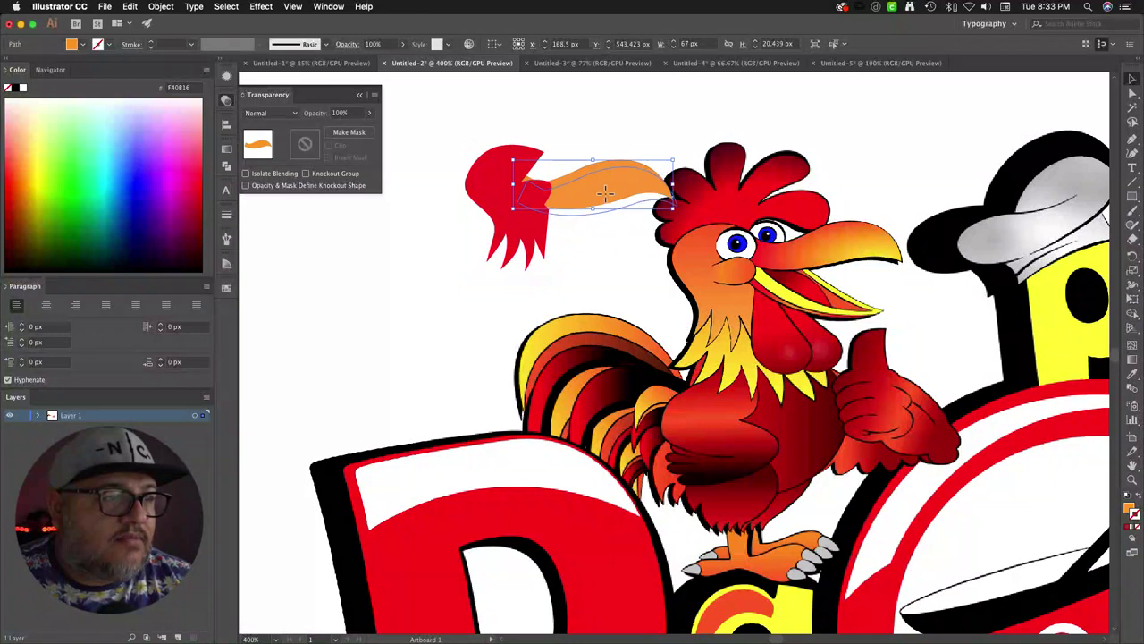
pyautogui.moveTo(605, 192); pyautogui.dragTo(600, 196)
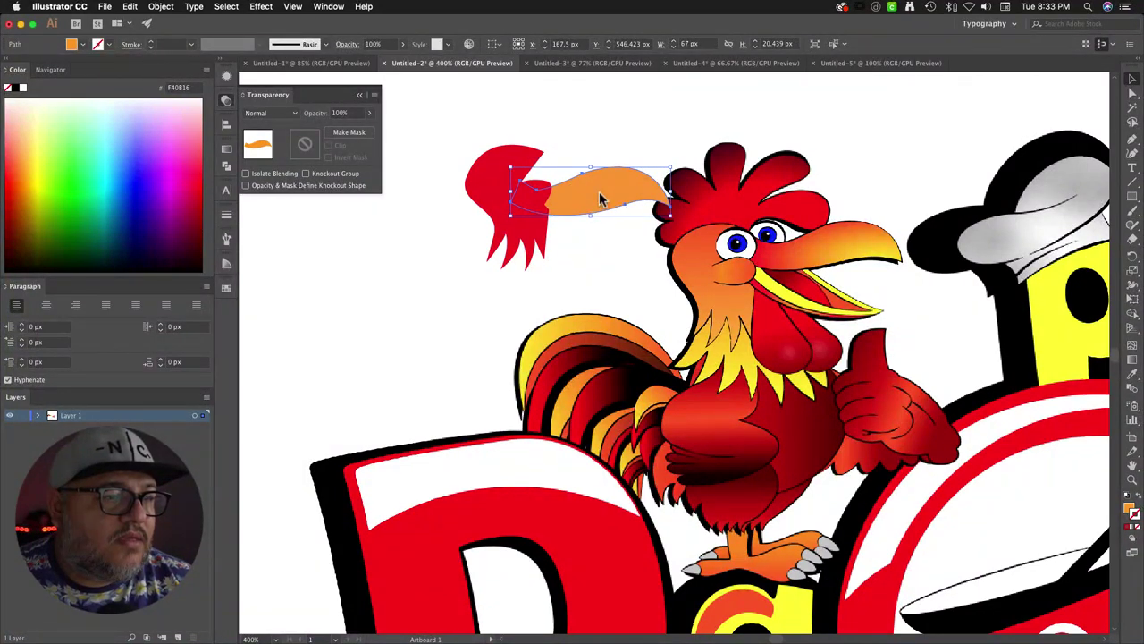
pyautogui.moveTo(598, 191); pyautogui.dragTo(607, 182)
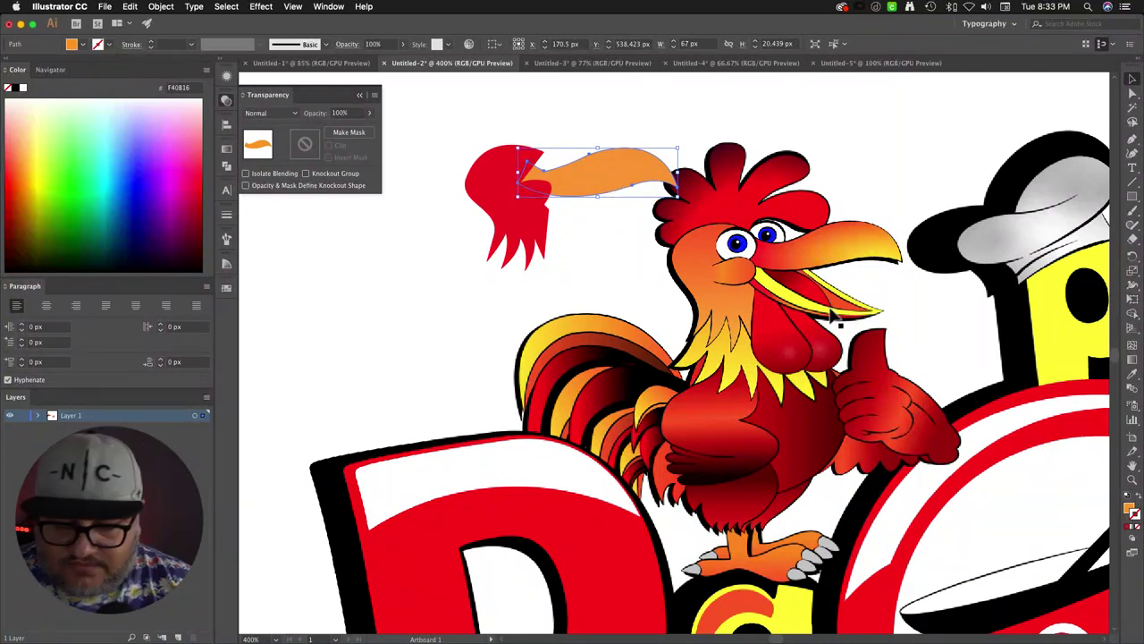
# Step: Trace the rooster's lower beak with the Pen tool as a closed shape, from beneath the upper beak around its tip
pyautogui.press('p')
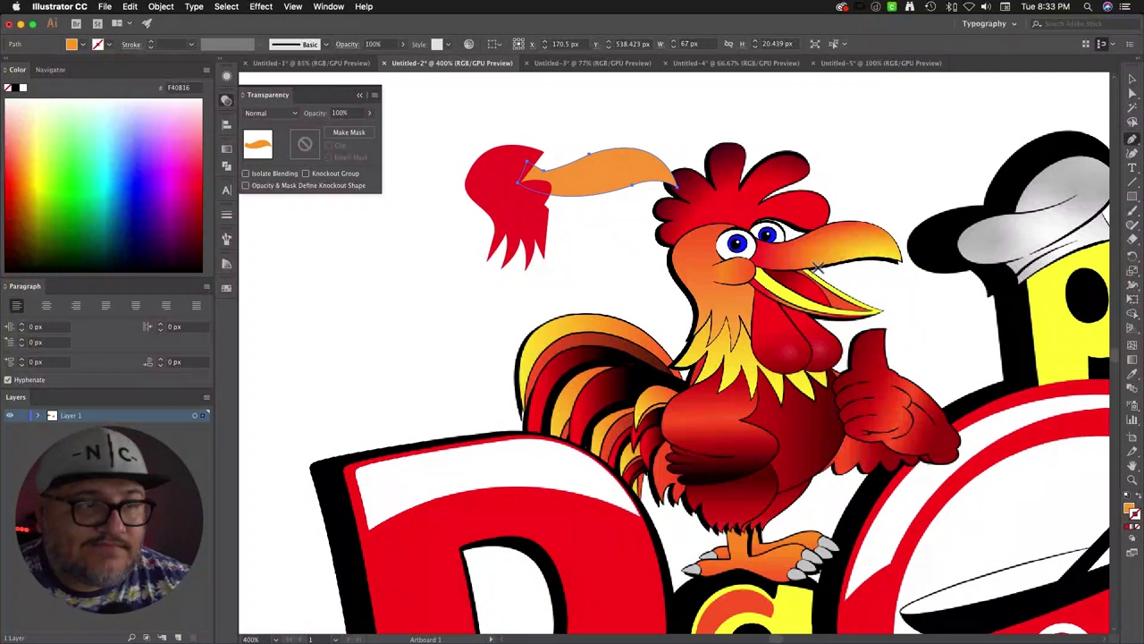
pyautogui.click(805, 266)
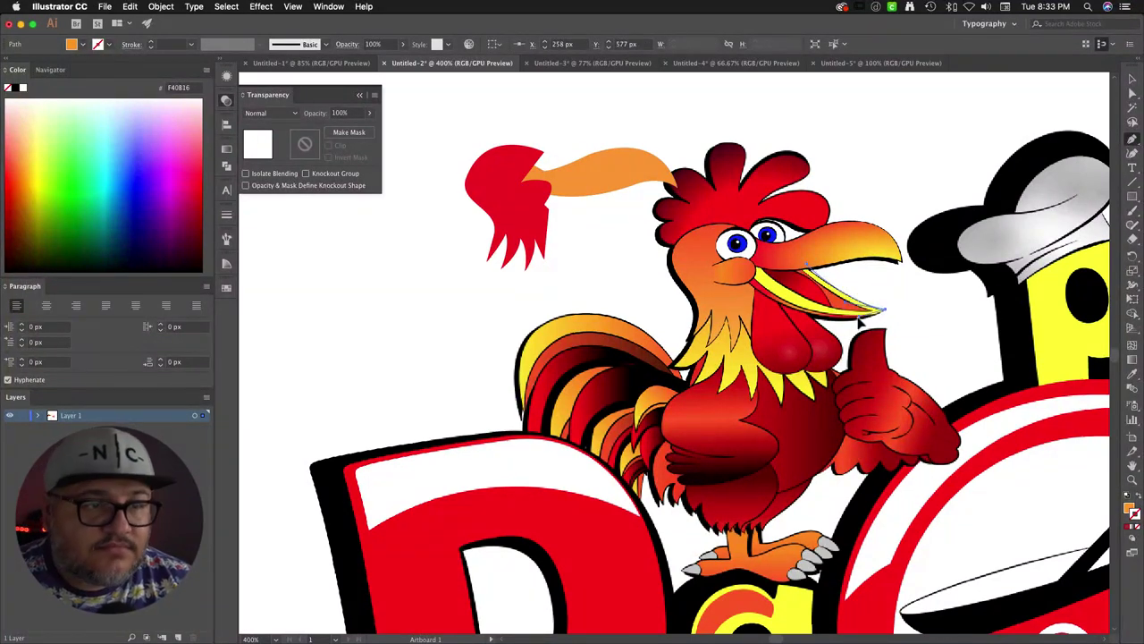
pyautogui.click(881, 311)
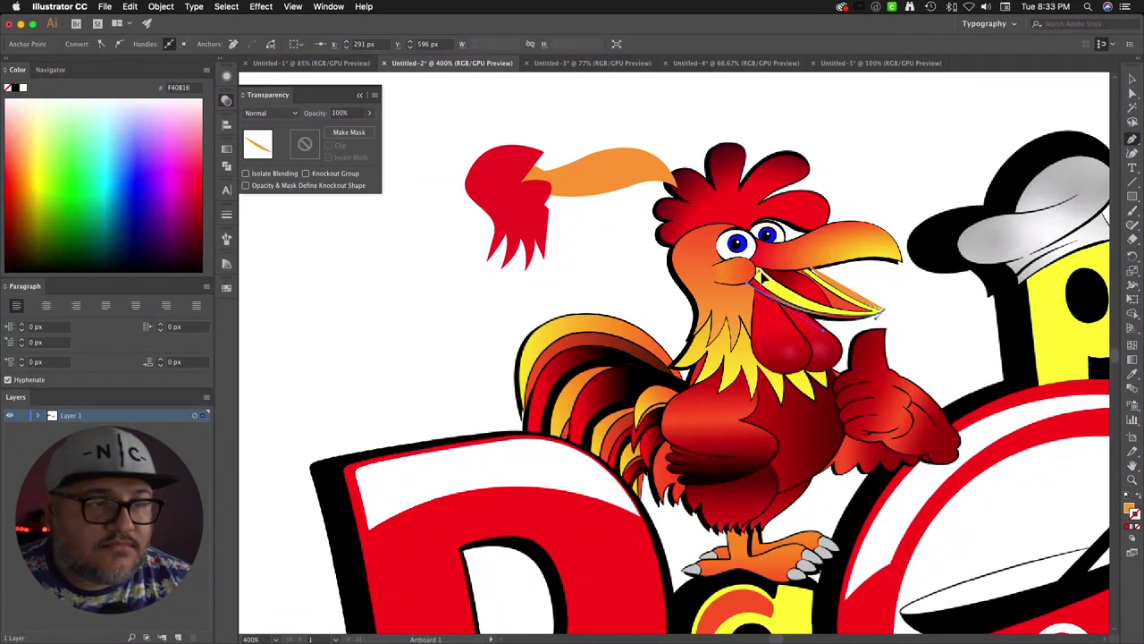
pyautogui.moveTo(749, 273); pyautogui.dragTo(804, 258)
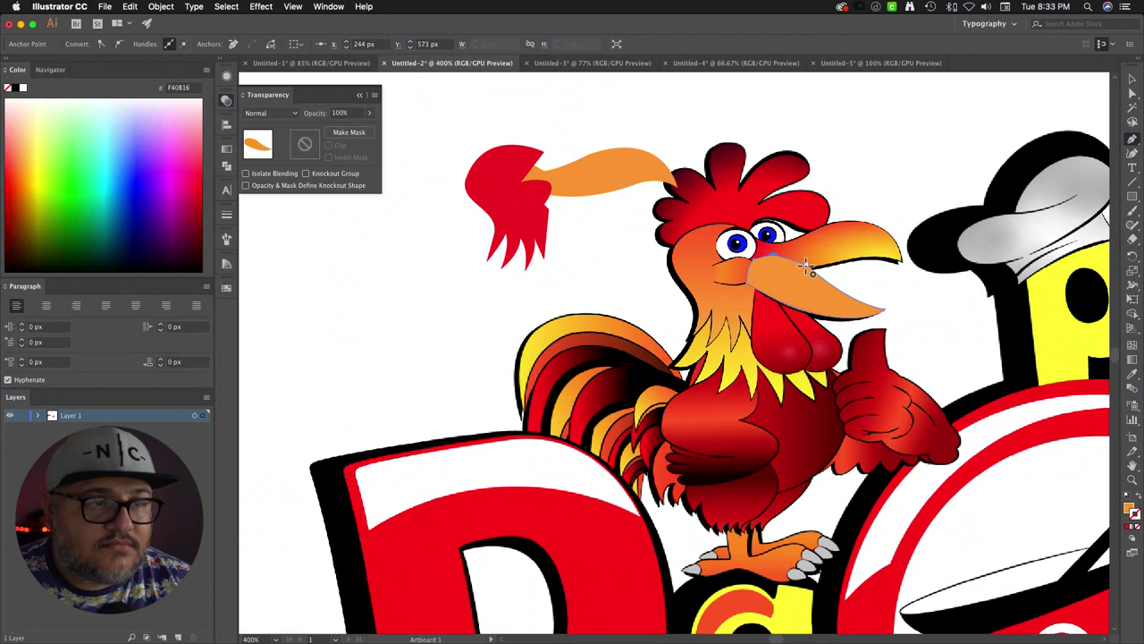
# Step: Move the traced lower beak beneath the orange one and fill it with the yellow sampled from the original lower beak
pyautogui.press('v')
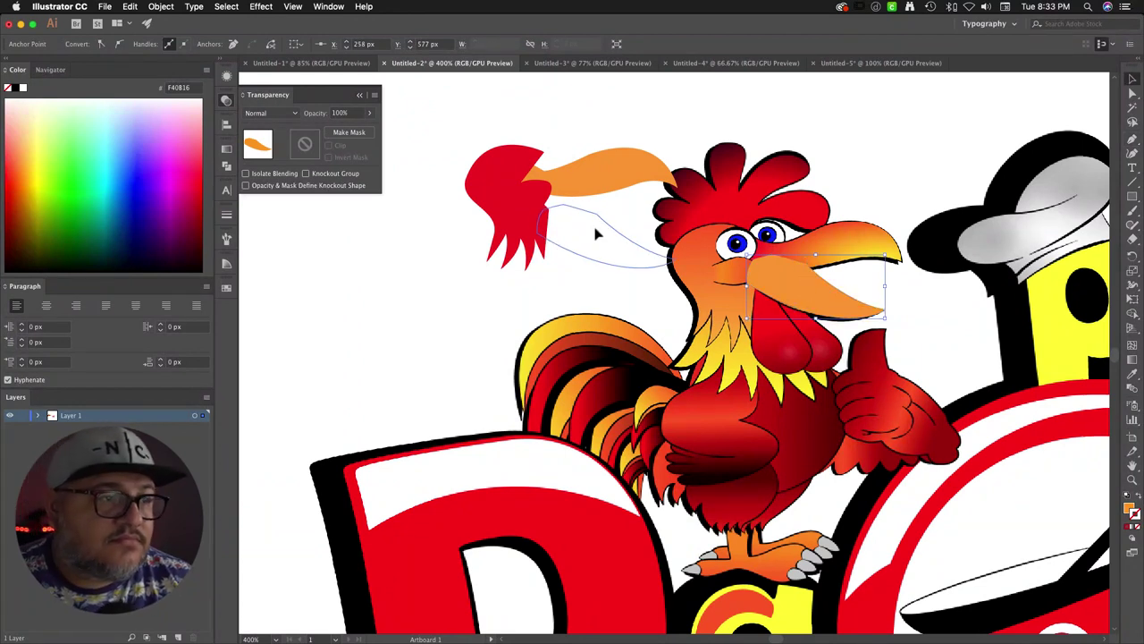
pyautogui.click(580, 215)
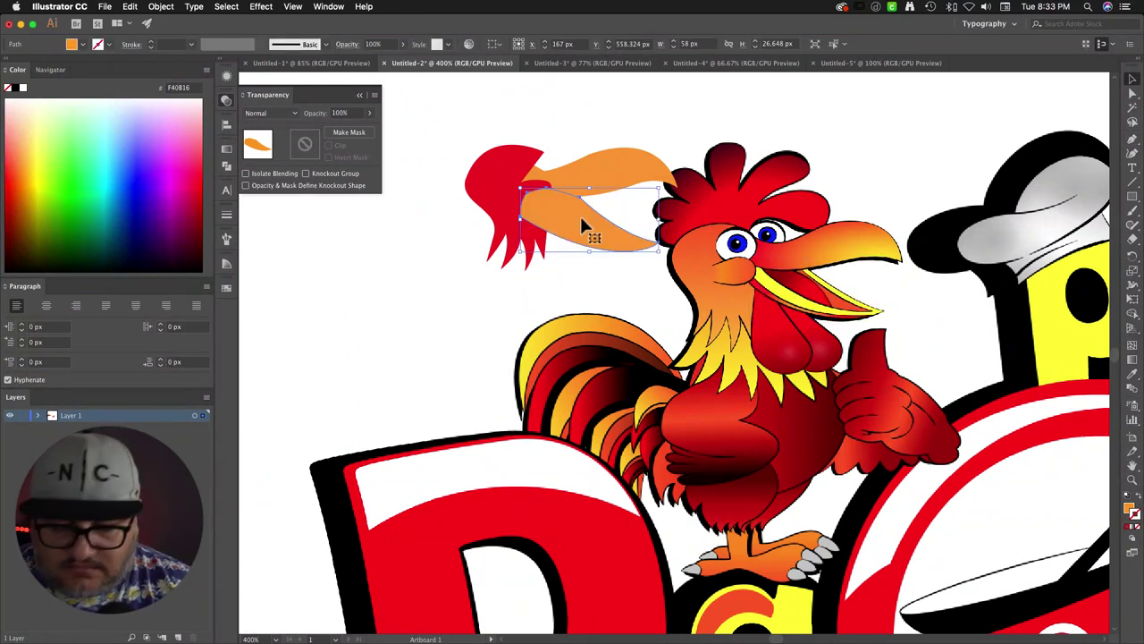
pyautogui.press('i')
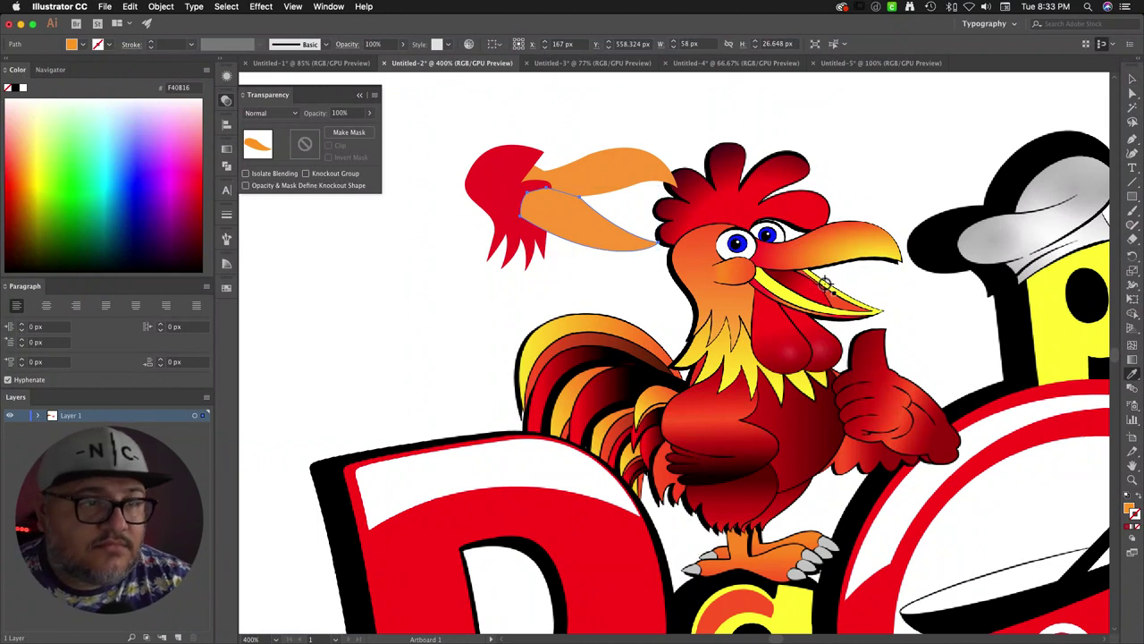
pyautogui.click(823, 286)
pyautogui.press('v')
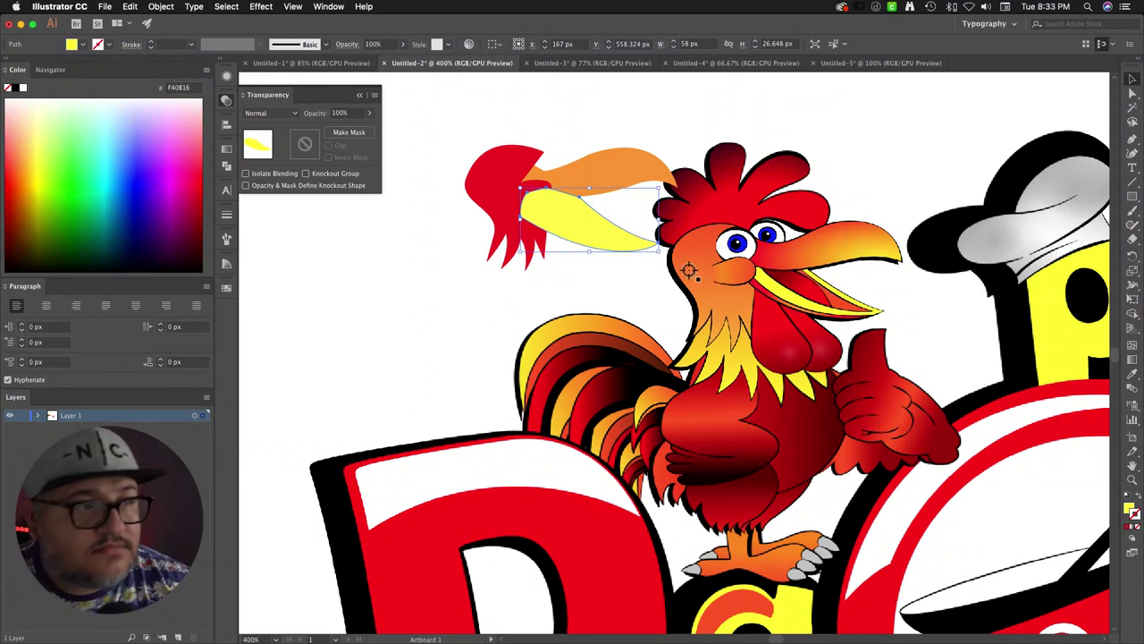
# Step: Send the yellow lower beak to the back, behind the red head and orange upper beak
pyautogui.rightClick(594, 236)
pyautogui.moveTo(637, 416)
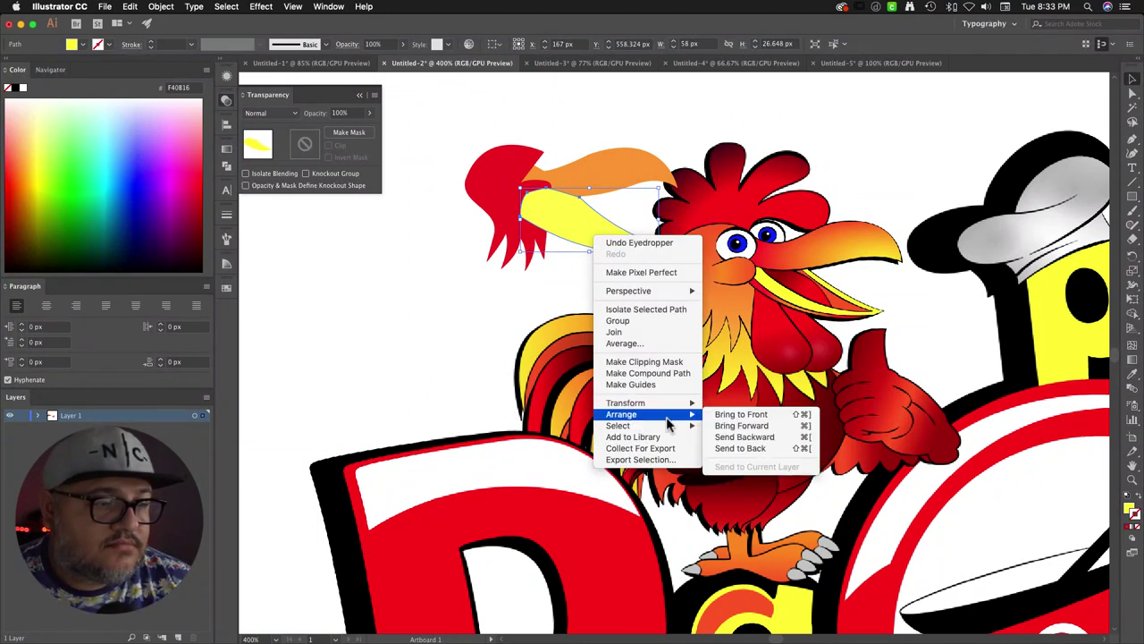
pyautogui.click(759, 450)
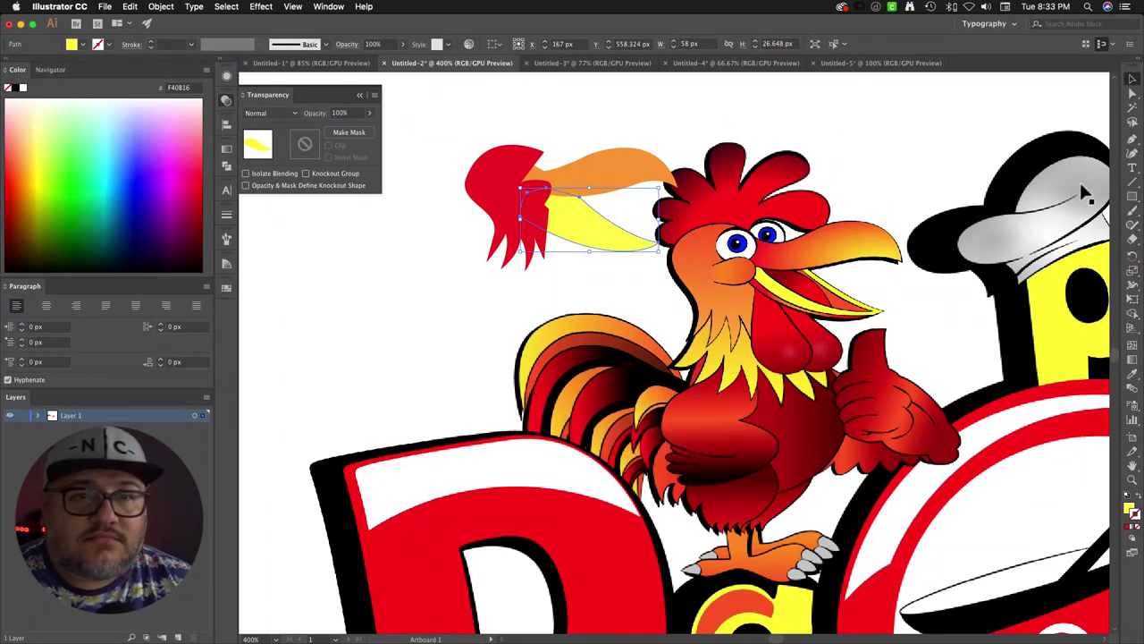
# Step: Draw an ellipse about 19 by 15 px over the rooster's near eye
pyautogui.click(1132, 195)
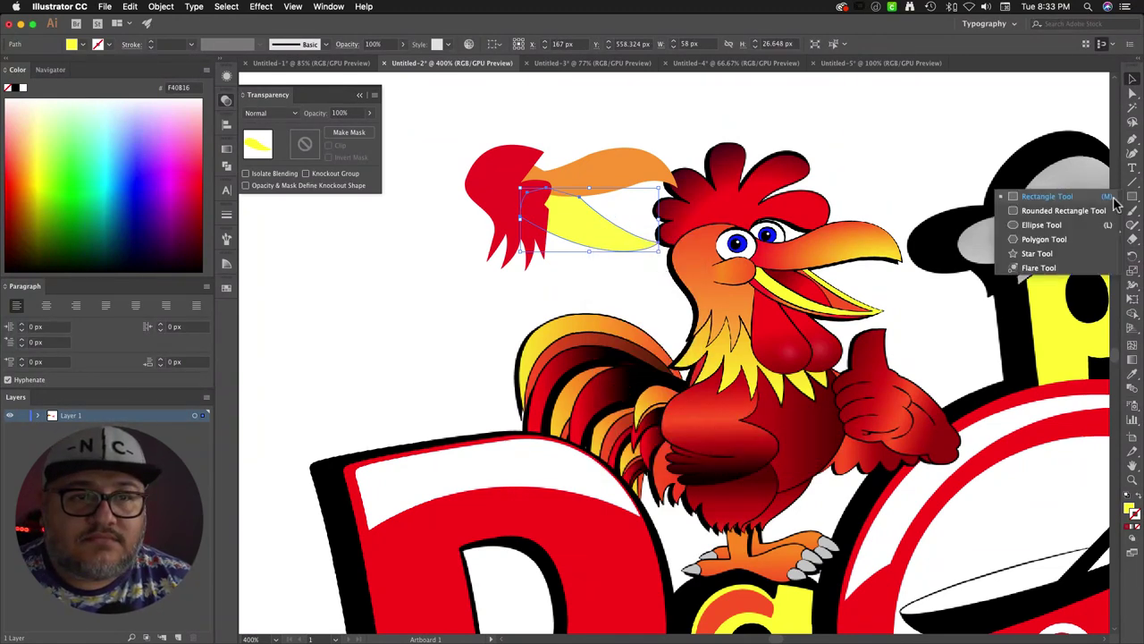
pyautogui.click(1046, 224)
pyautogui.moveTo(735, 243)
pyautogui.mouseDown()
pyautogui.moveTo(758, 261)
pyautogui.moveTo(757, 245)
pyautogui.moveTo(714, 246)
pyautogui.moveTo(739, 253)
pyautogui.mouseUp()
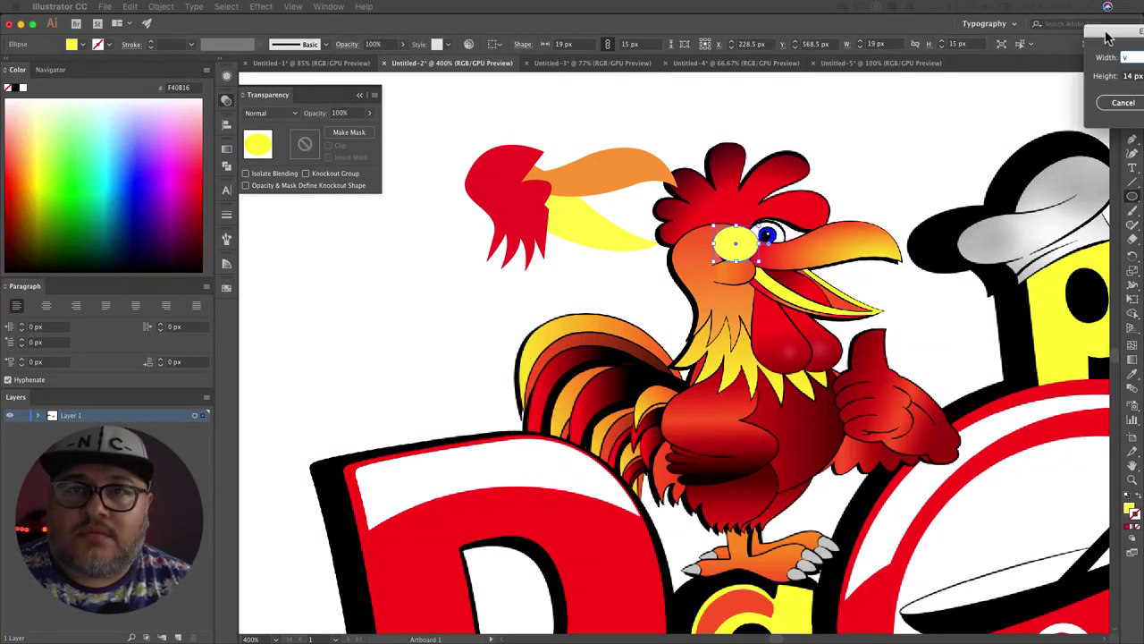
pyautogui.click(753, 265)
pyautogui.click(948, 170)
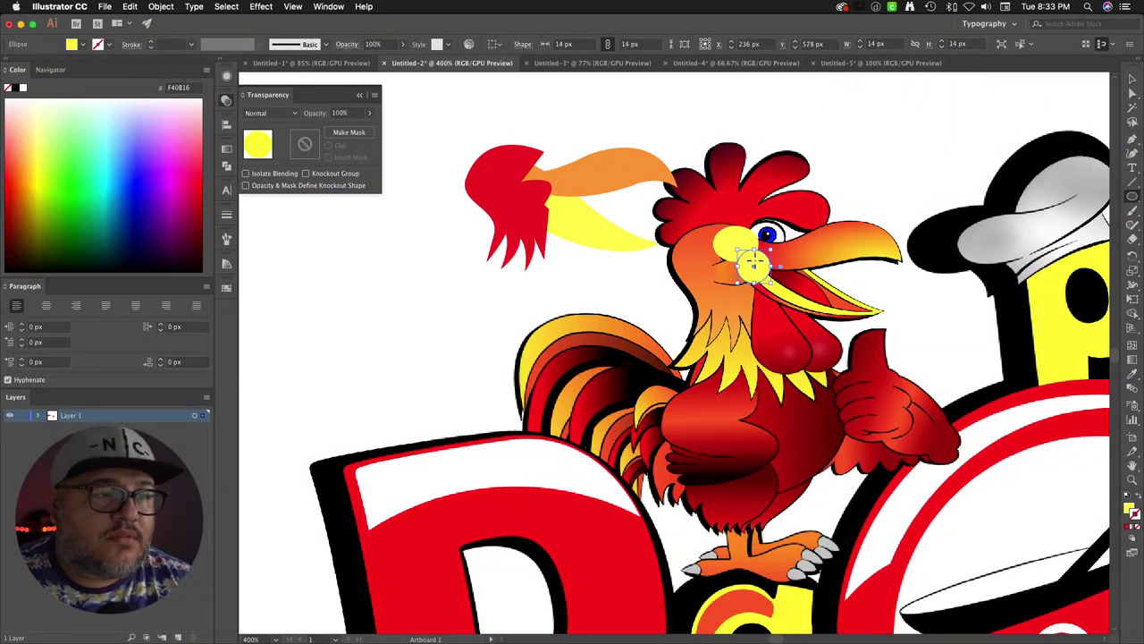
pyautogui.press('v')
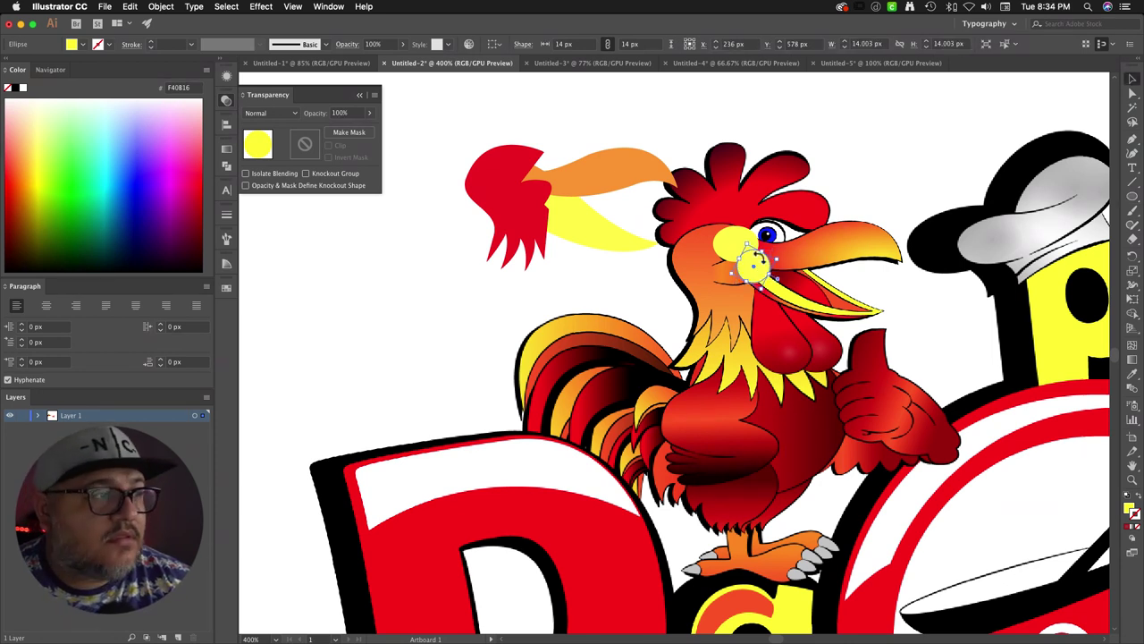
pyautogui.press('super+z')
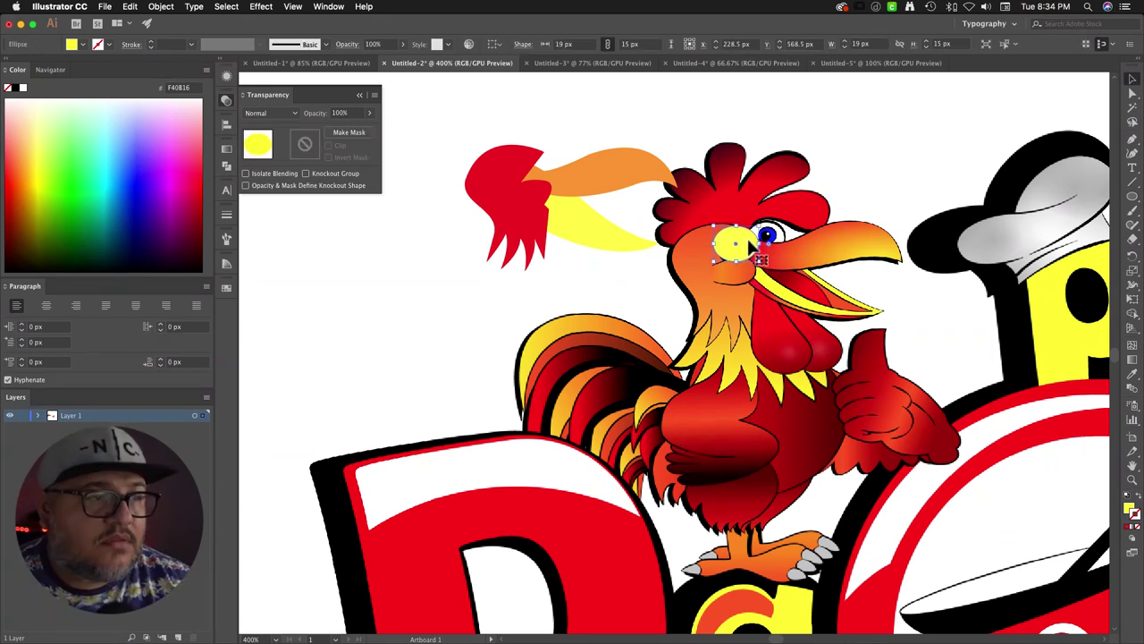
# Step: Move the eye ellipse onto the red head shape beside the beak and fill it with white
pyautogui.moveTo(582, 161); pyautogui.dragTo(547, 170)
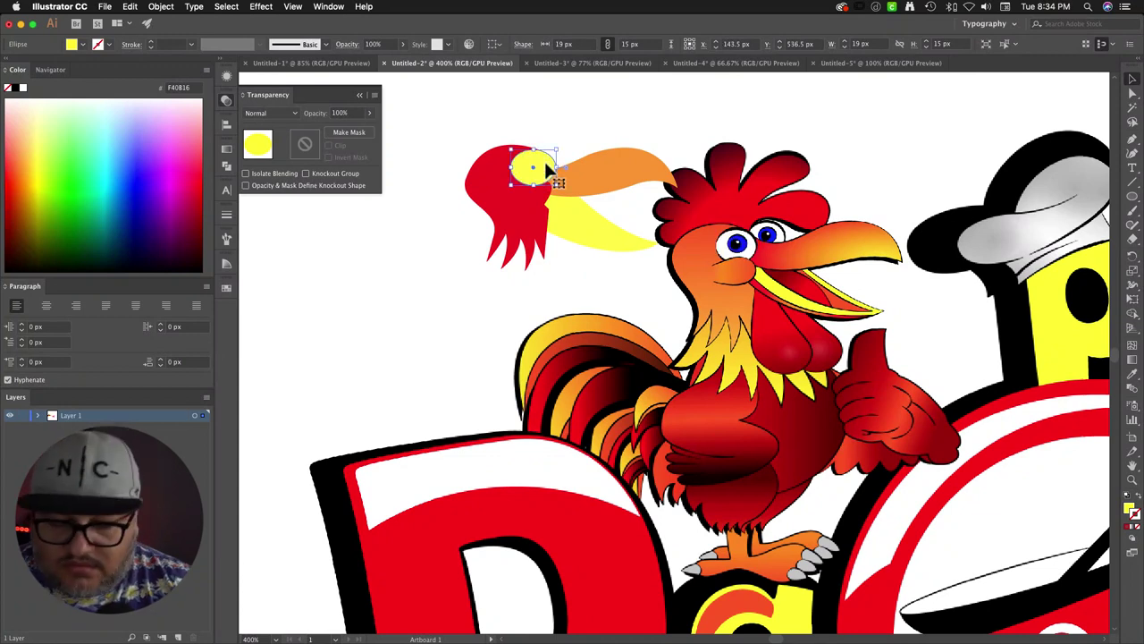
pyautogui.press('i')
pyautogui.click(579, 121)
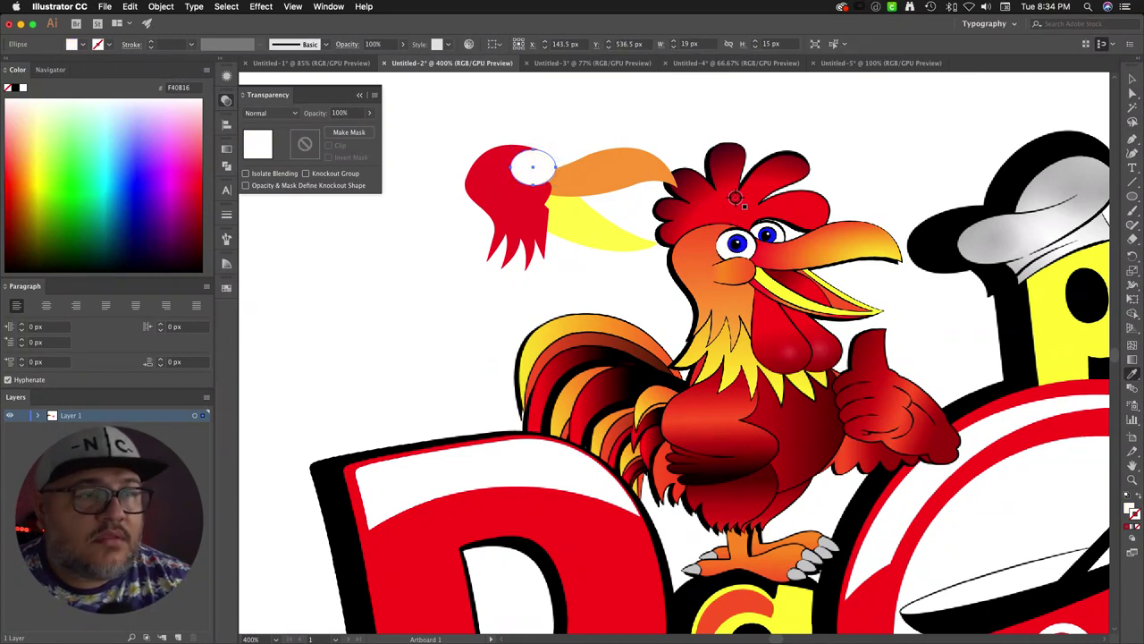
# Step: Create a smaller concentric copy of the white eye ellipse, about 9 by 7 px, for the iris
pyautogui.click(1131, 80)
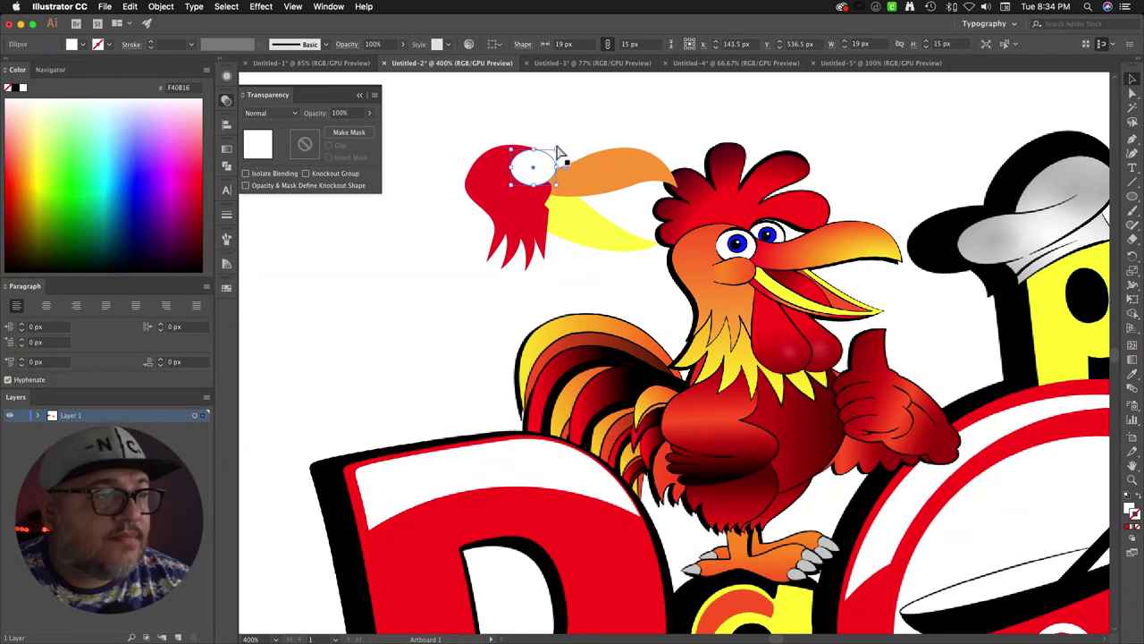
pyautogui.moveTo(558, 148); pyautogui.dragTo(545, 161)
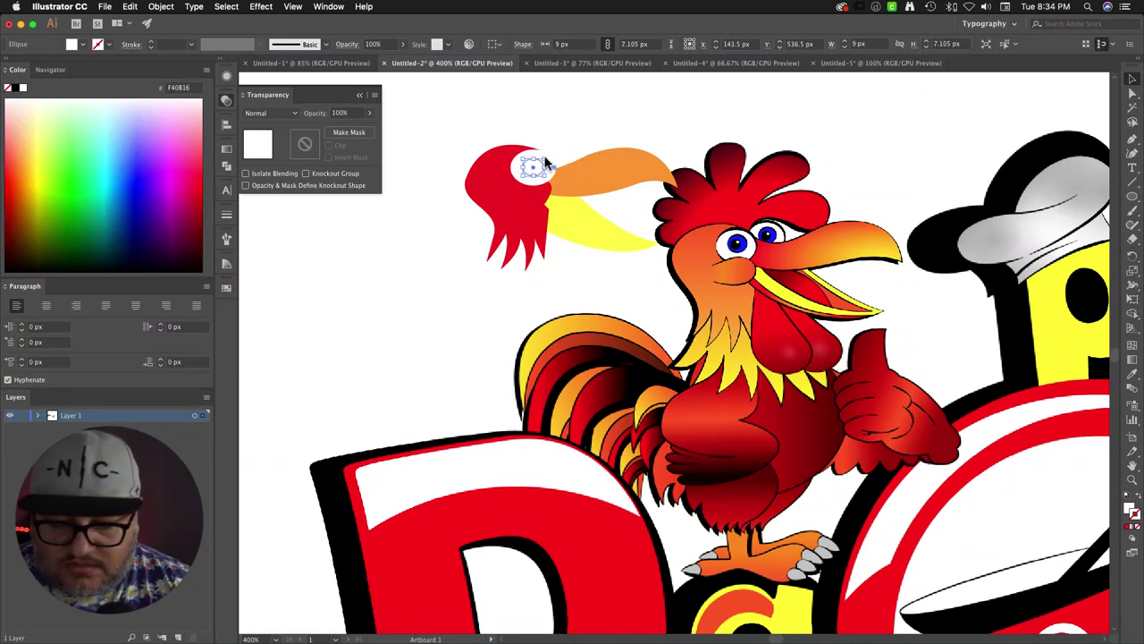
# Step: Fill the iris ellipse with the blue sampled from the original rooster's eye
pyautogui.click(737, 243)
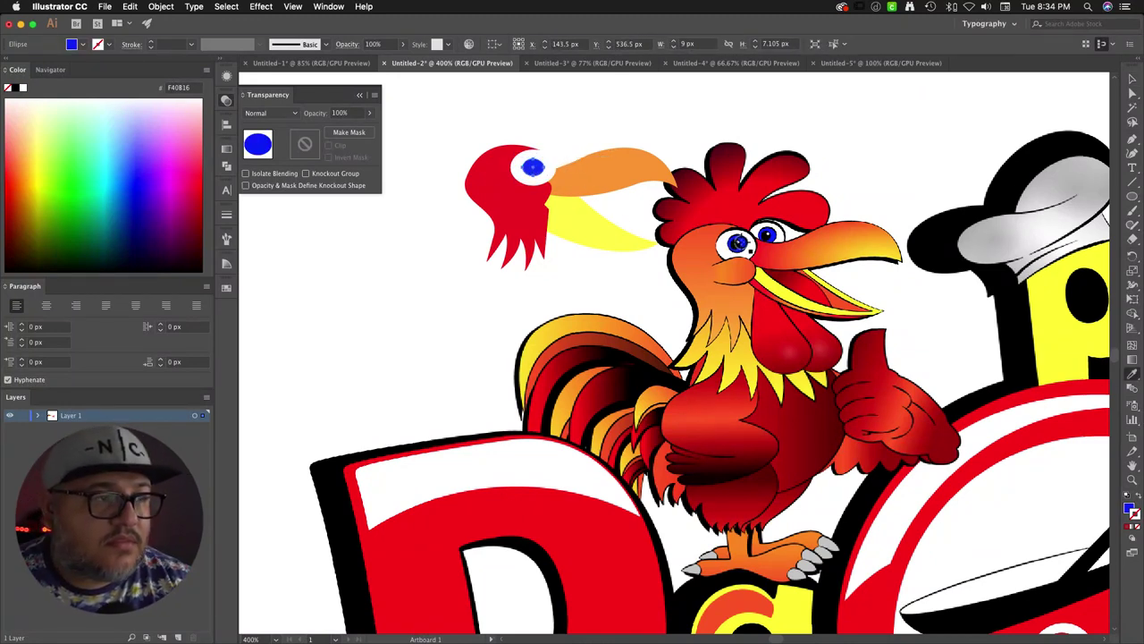
pyautogui.press('super+equal')
pyautogui.press('super+equal')
pyautogui.press('super+equal')
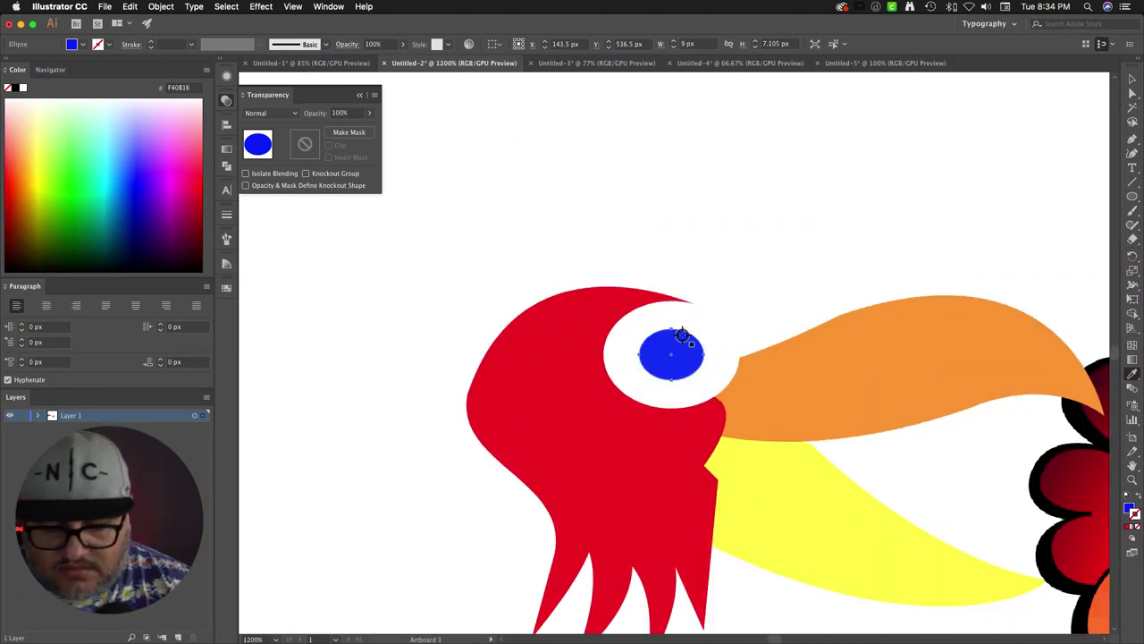
# Step: Create a smaller concentric copy of the blue iris, about 3 by 2.4 px, and fill it with black sampled from the original pupil
pyautogui.press('v')
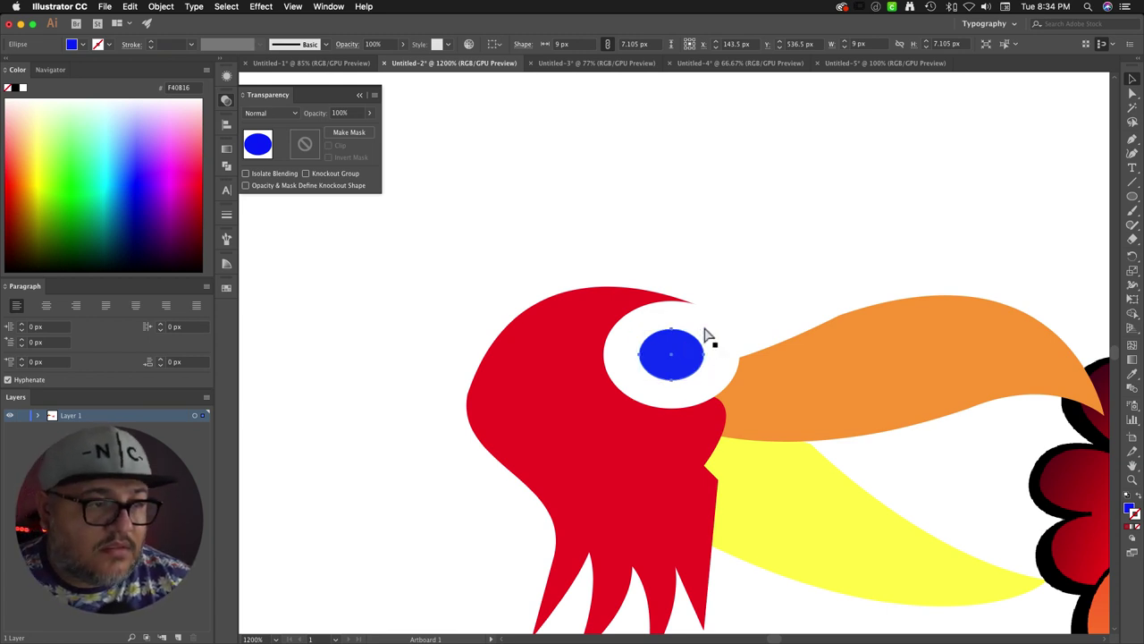
pyautogui.moveTo(706, 330); pyautogui.dragTo(686, 348)
pyautogui.moveTo(817, 378); pyautogui.dragTo(573, 307)
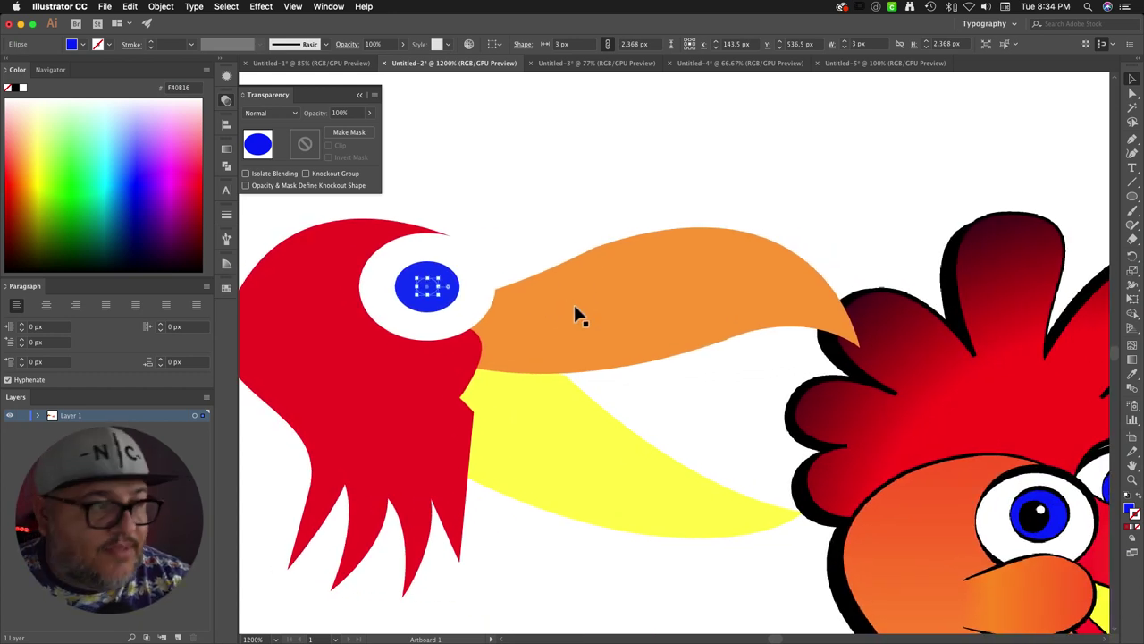
pyautogui.press('i')
pyautogui.click(1033, 514)
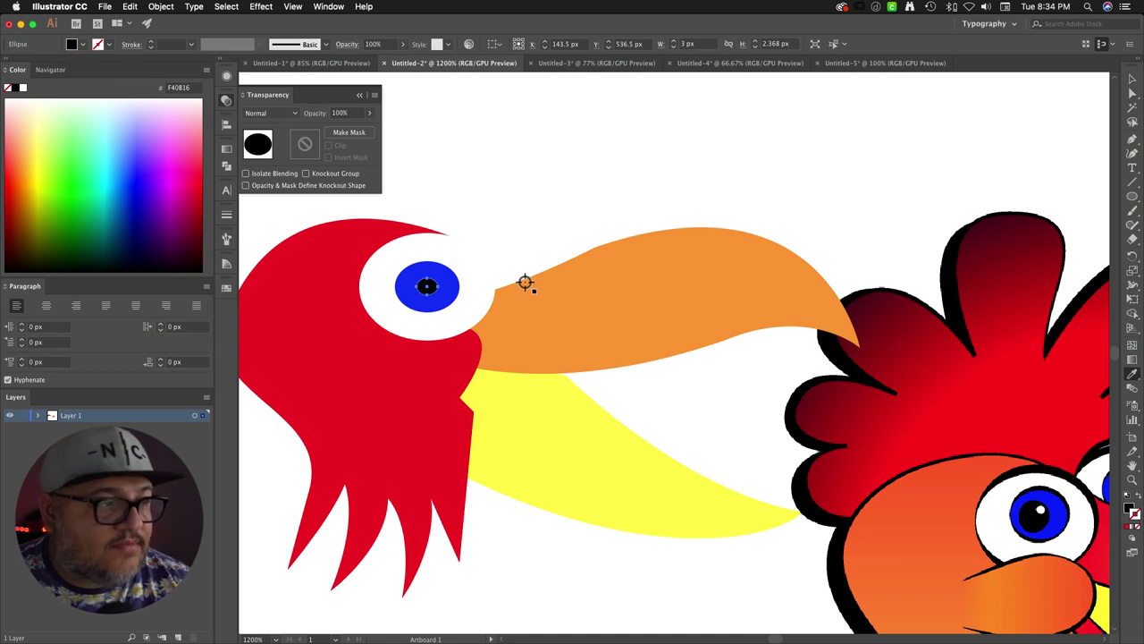
# Step: Create a smaller concentric copy of the black pupil, about 1.3 by 1 px, and fill it with white for the highlight
pyautogui.hscroll(-3, 512, 285)
pyautogui.scroll(-1, 511, 285)
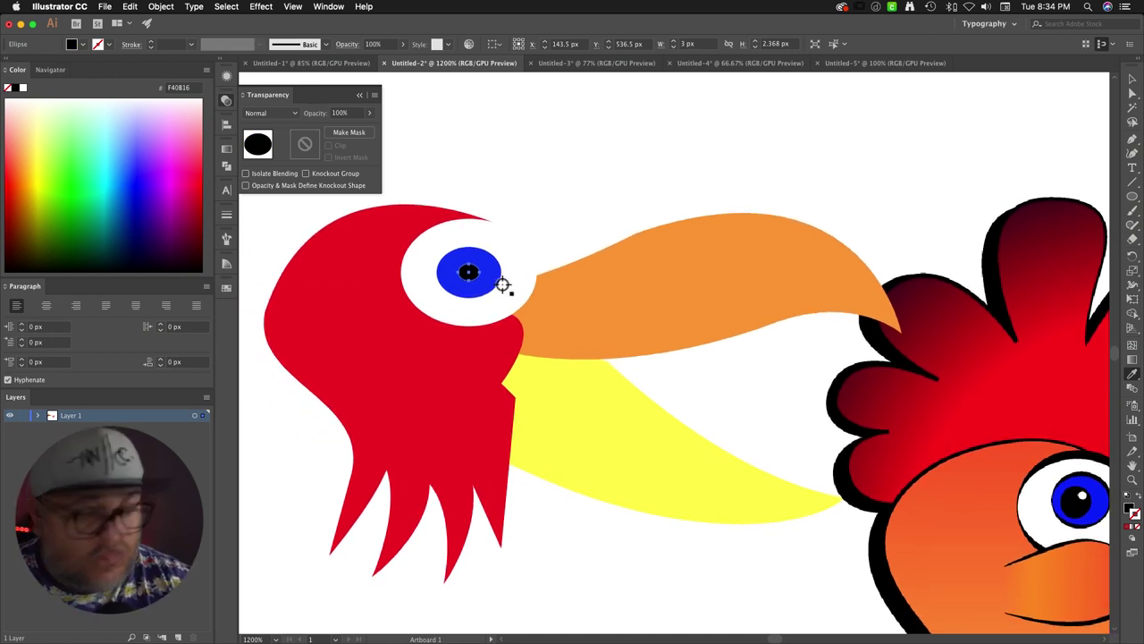
pyautogui.press('a')
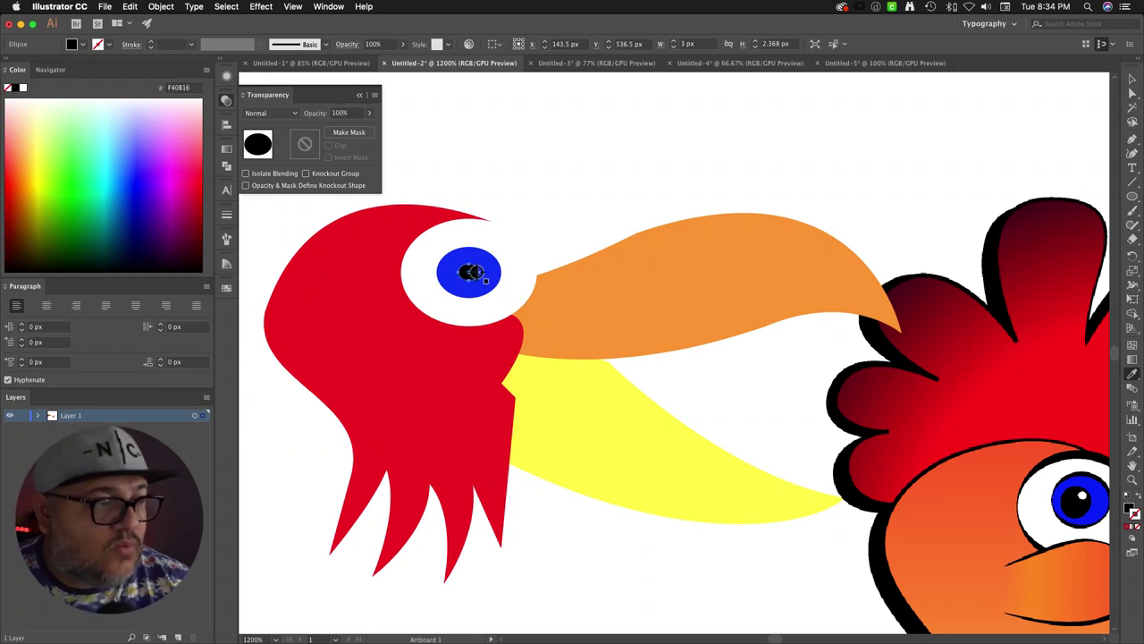
pyautogui.click(1131, 80)
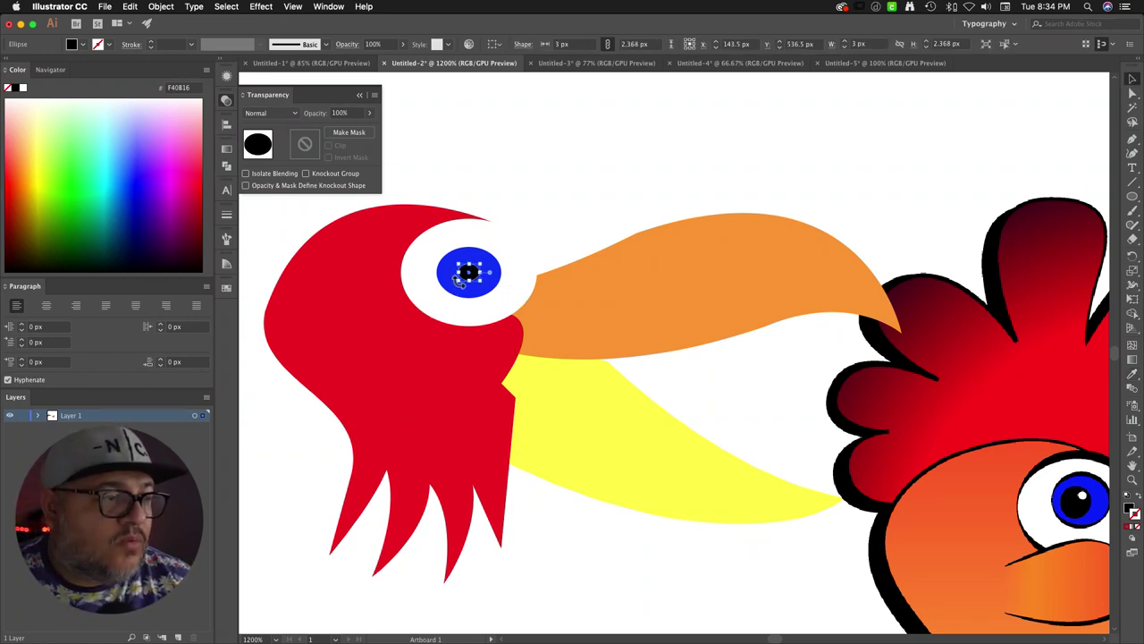
pyautogui.moveTo(456, 283); pyautogui.dragTo(463, 279)
pyautogui.press('i')
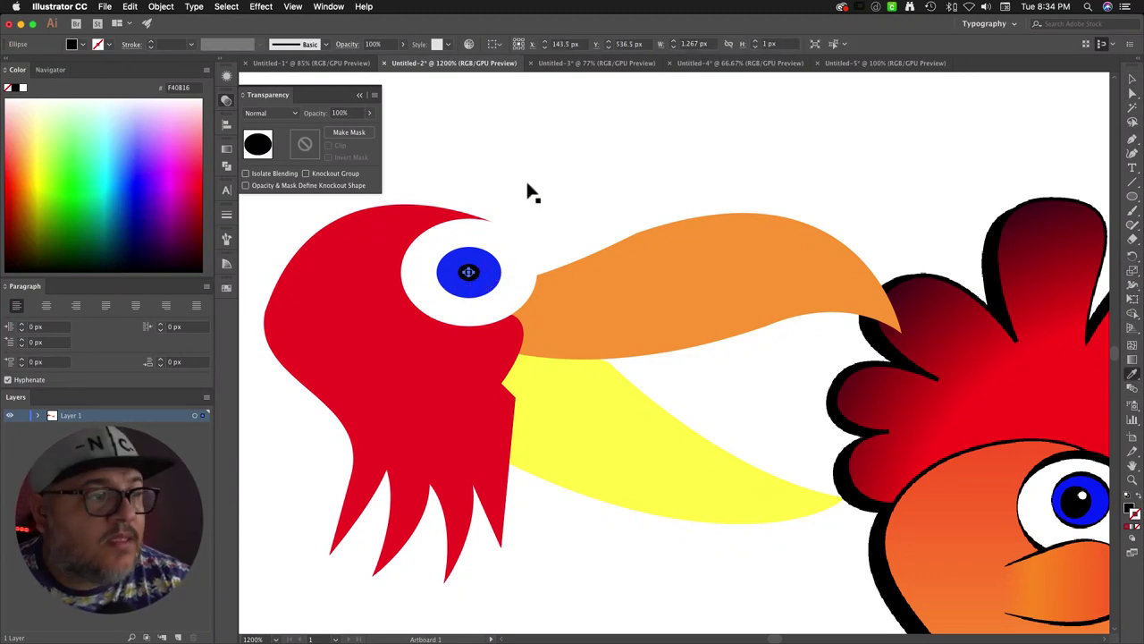
pyautogui.click(536, 185)
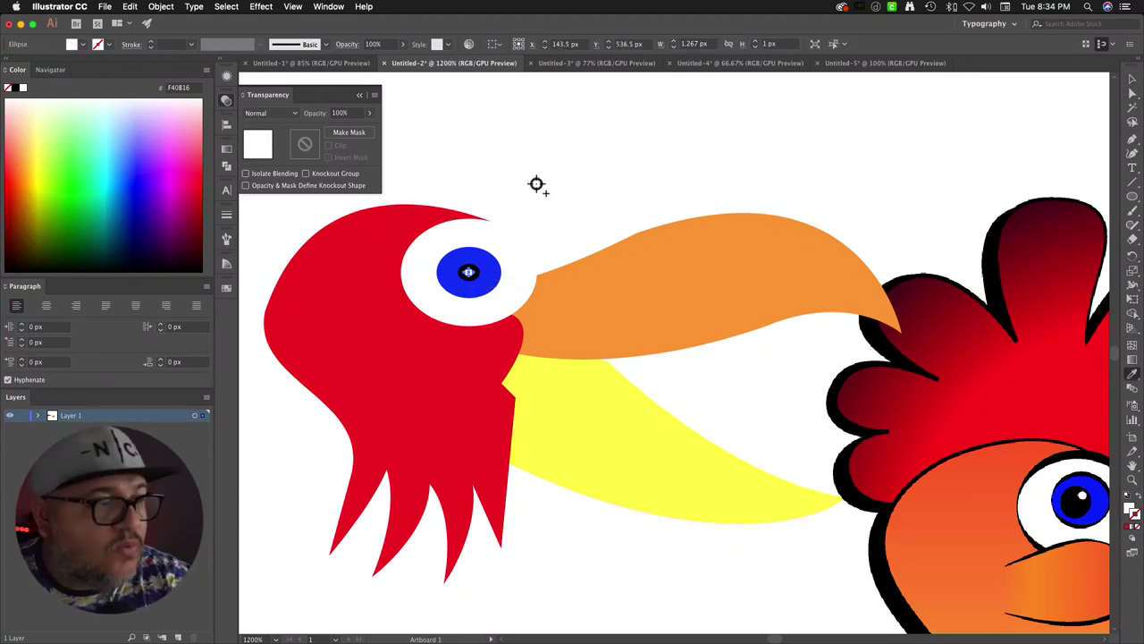
pyautogui.press('v')
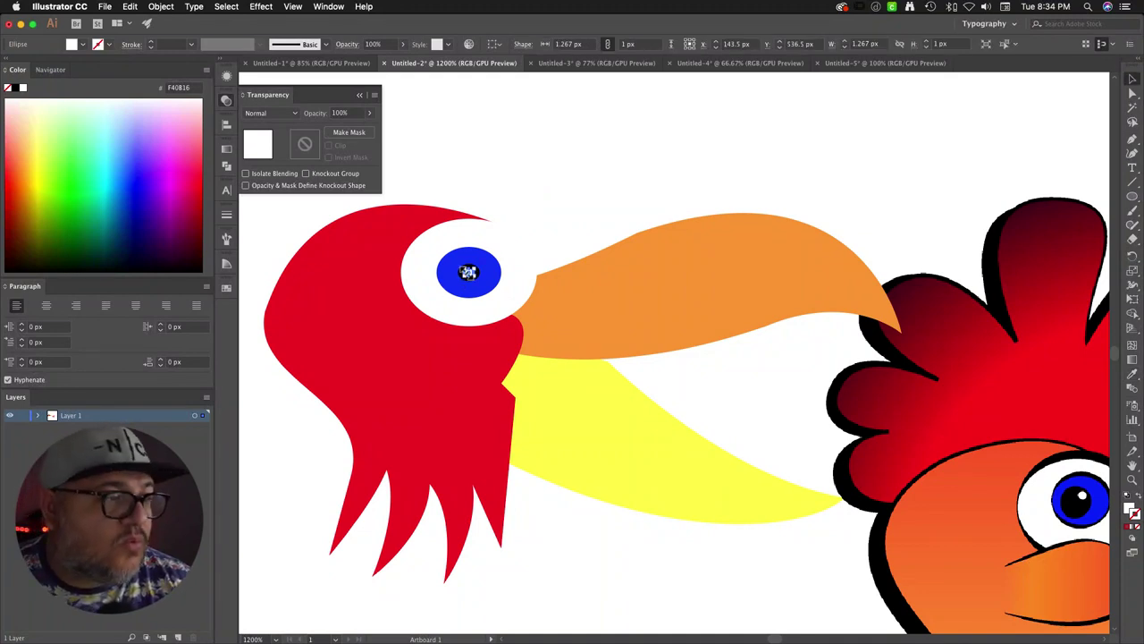
# Step: Try to move the white highlight from the pupil's centre toward its upper edge
pyautogui.click(472, 269)
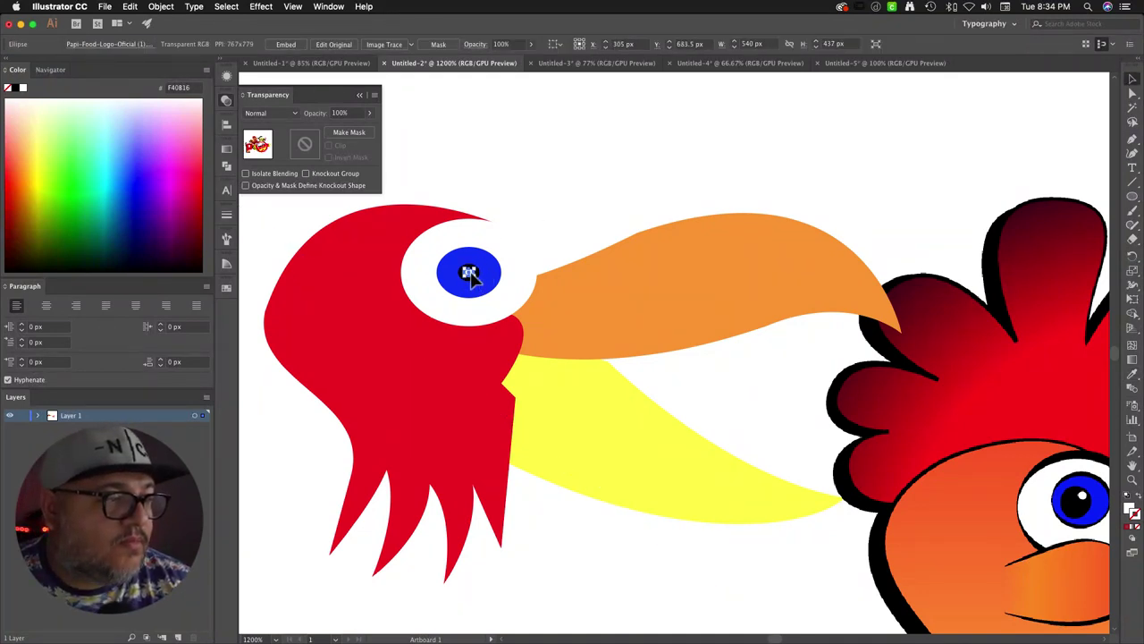
pyautogui.press('super+equal')
pyautogui.press('super+equal')
pyautogui.press('super+equal')
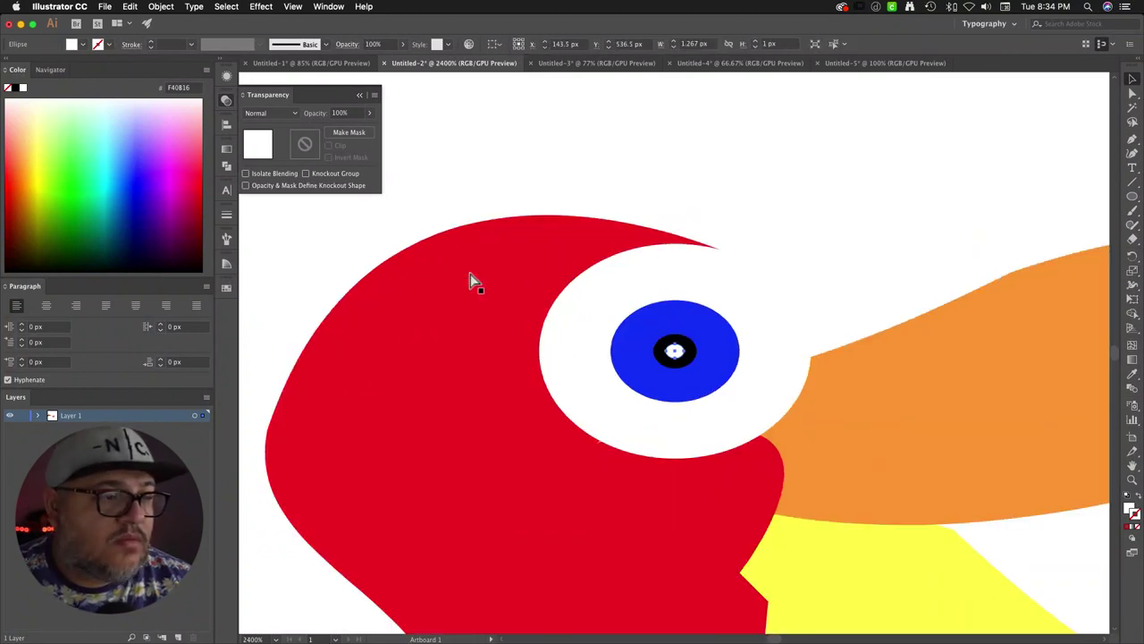
pyautogui.moveTo(676, 345)
pyautogui.mouseDown()
pyautogui.moveTo(680, 357)
pyautogui.moveTo(663, 361)
pyautogui.moveTo(668, 343)
pyautogui.moveTo(663, 351)
pyautogui.mouseUp()
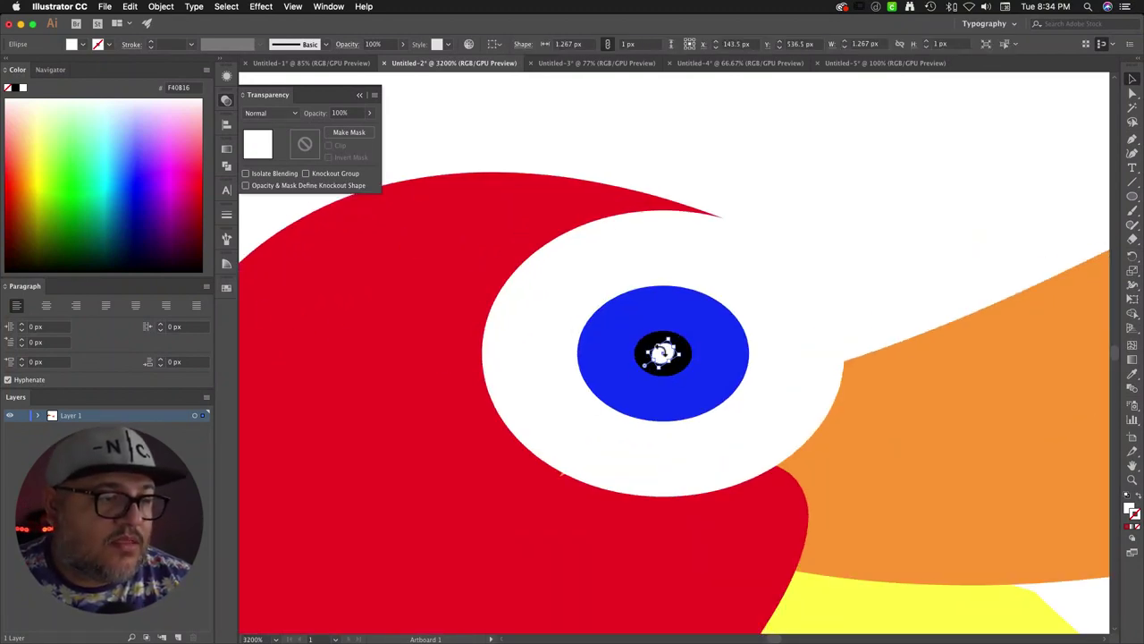
pyautogui.press('super+z')
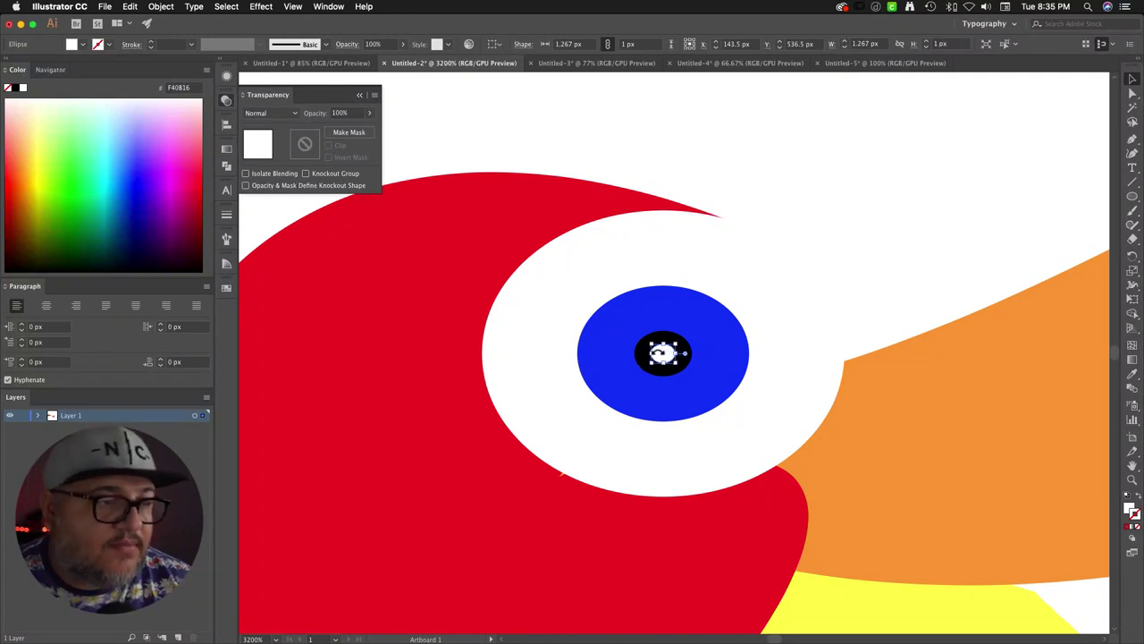
pyautogui.scroll(2, 658, 365)
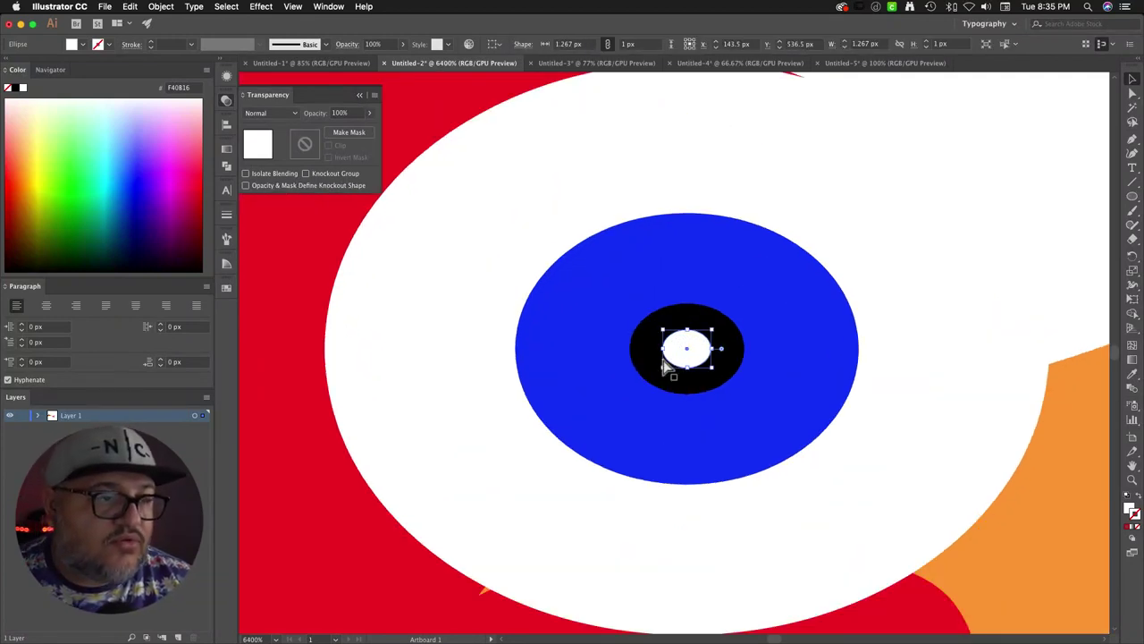
pyautogui.moveTo(710, 344); pyautogui.dragTo(709, 340)
# Step: Turn off Snap to Pixel and move the white highlight to the upper-right part of the black pupil
pyautogui.click(294, 6)
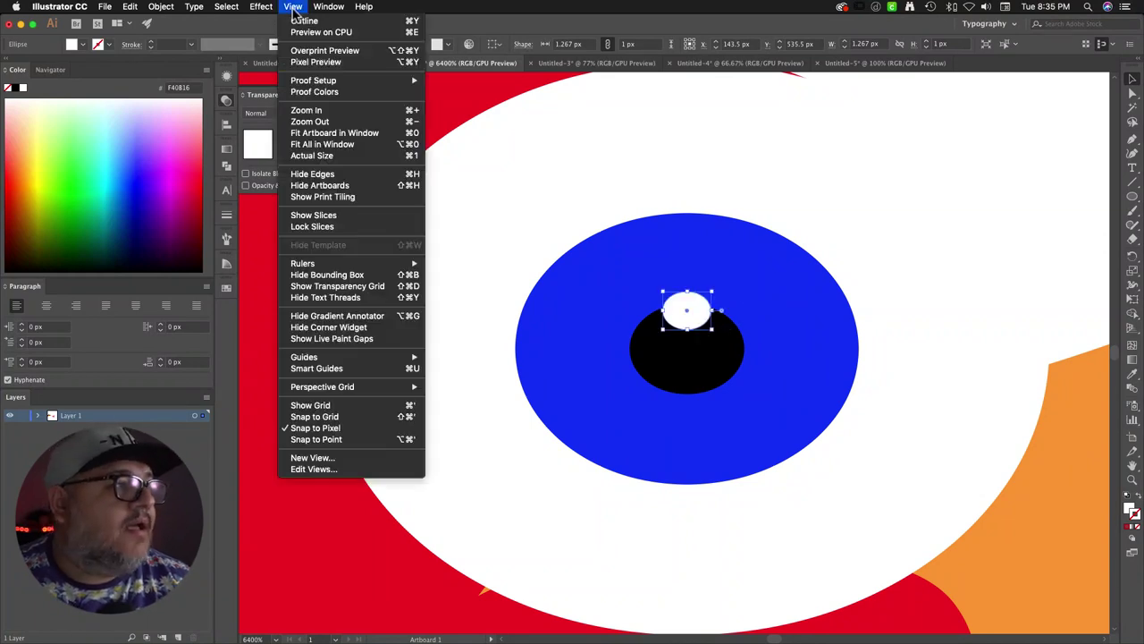
pyautogui.moveTo(258, 9)
pyautogui.moveTo(293, 7)
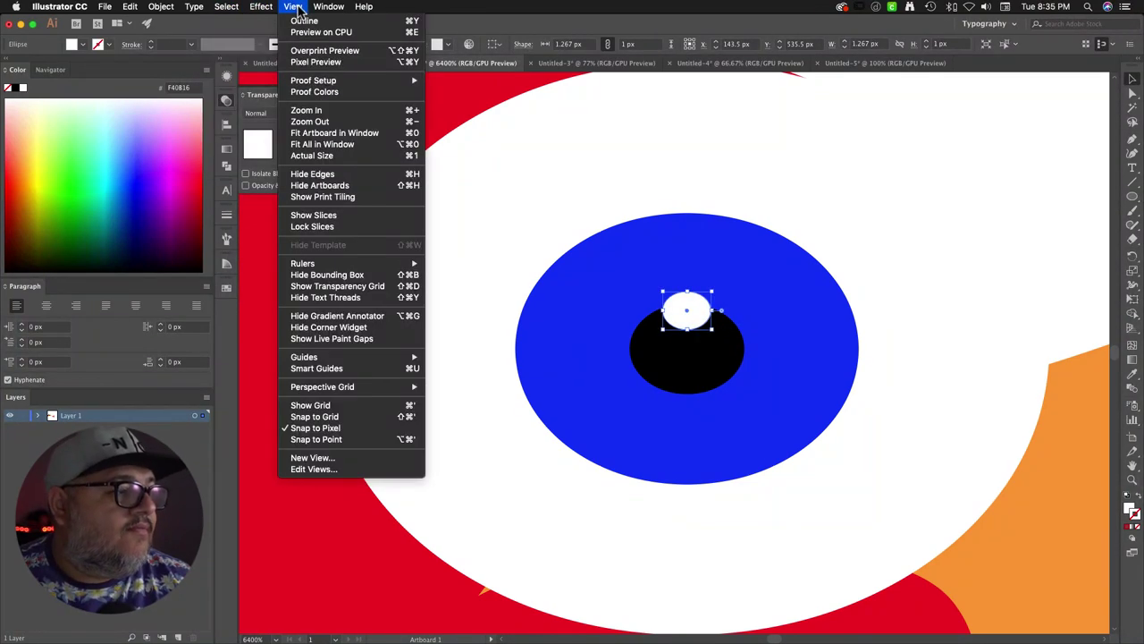
pyautogui.click(315, 439)
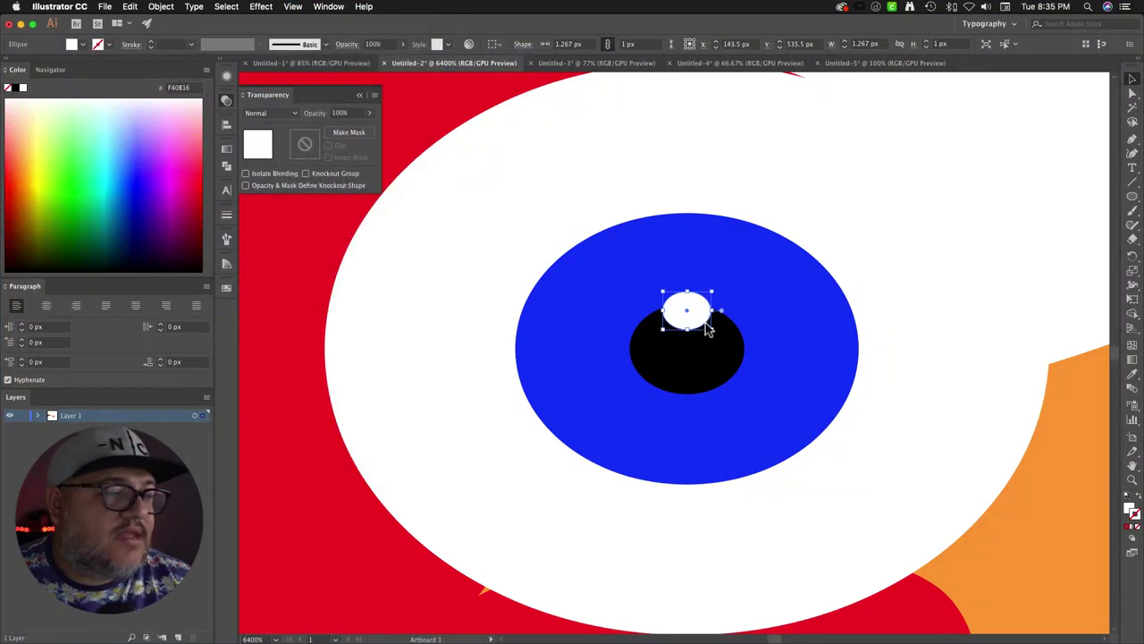
pyautogui.moveTo(699, 316); pyautogui.dragTo(722, 332)
pyautogui.click(951, 172)
# Step: Move the placed reference logo slightly right and down, away from the traced beak
pyautogui.press('super+minus')
pyautogui.press('super+minus')
pyautogui.press('super+minus')
pyautogui.press('super+minus')
pyautogui.press('super+minus')
pyautogui.press('super+minus')
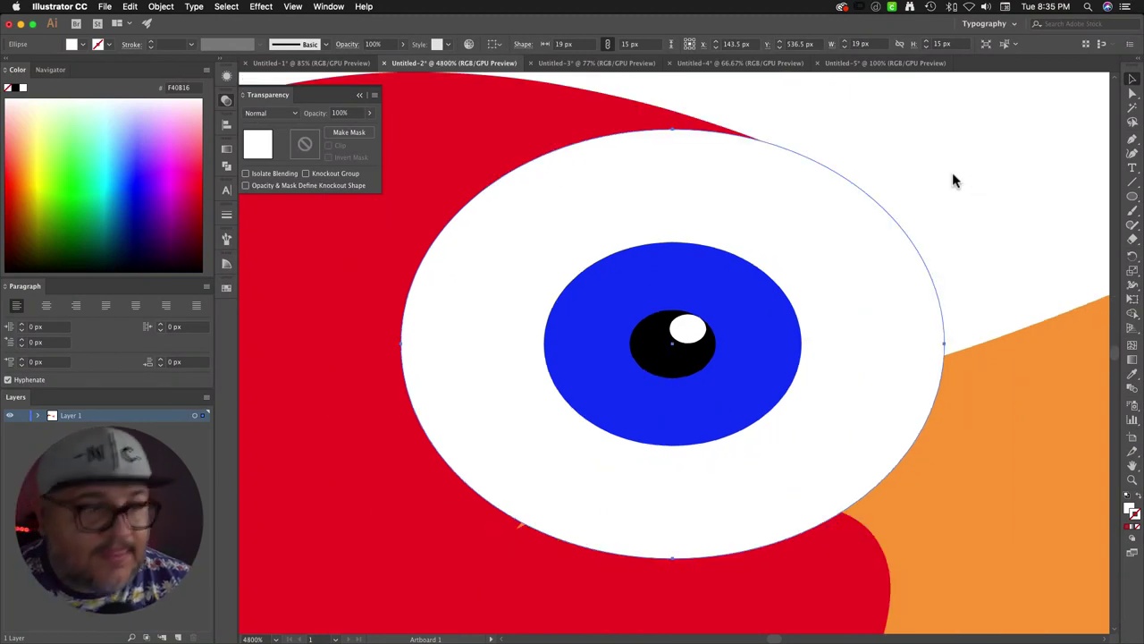
pyautogui.press('super+minus')
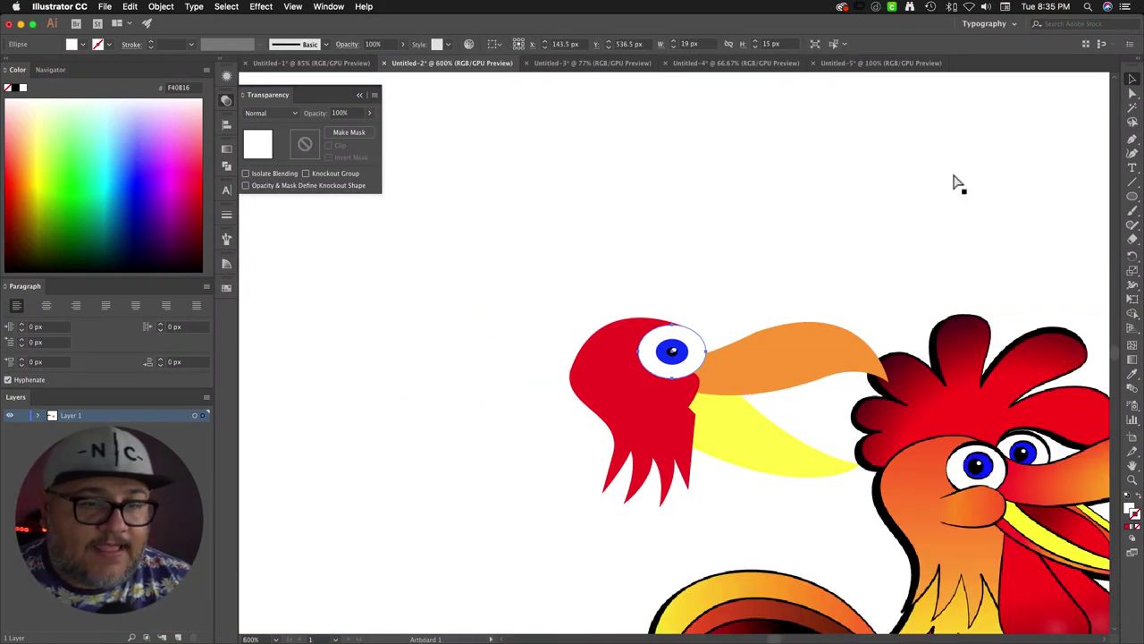
pyautogui.click(708, 320)
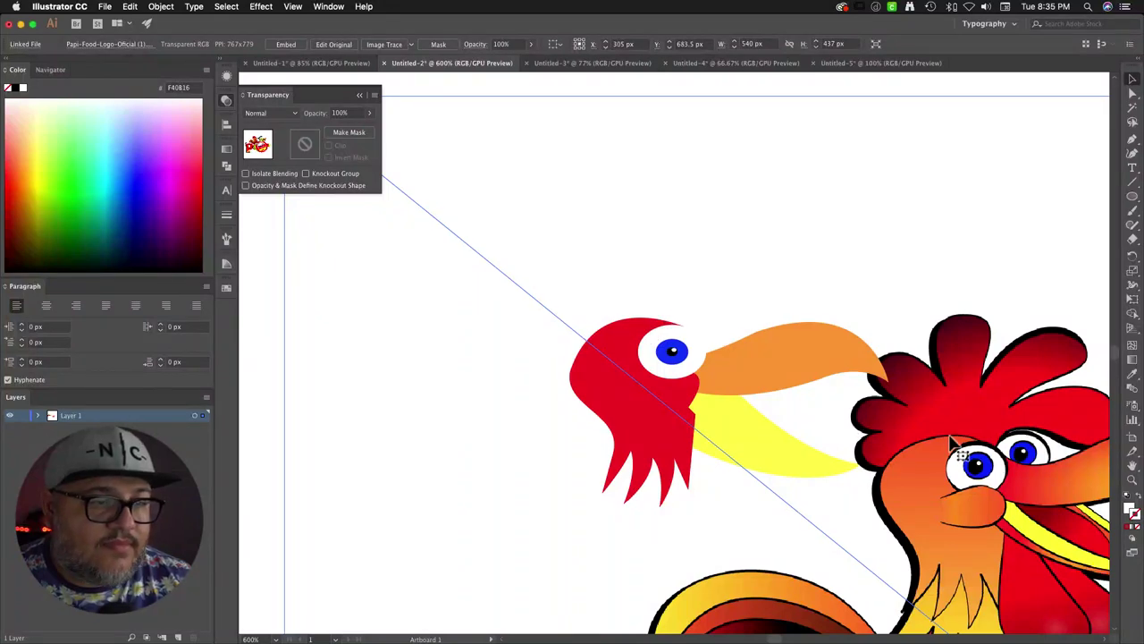
pyautogui.moveTo(668, 322); pyautogui.dragTo(696, 342)
# Step: Duplicate the complete eye slightly up and to the right for the far eye, and send the copy to the back
pyautogui.click(688, 348)
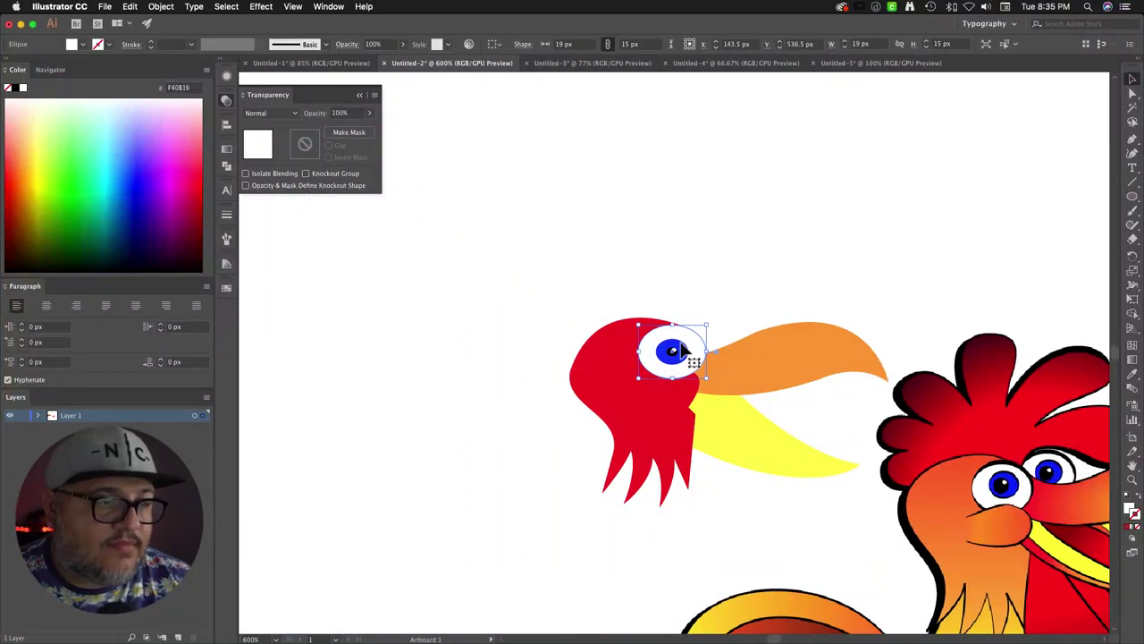
pyautogui.keyDown('shift'); pyautogui.click(677, 356); pyautogui.keyUp('shift')
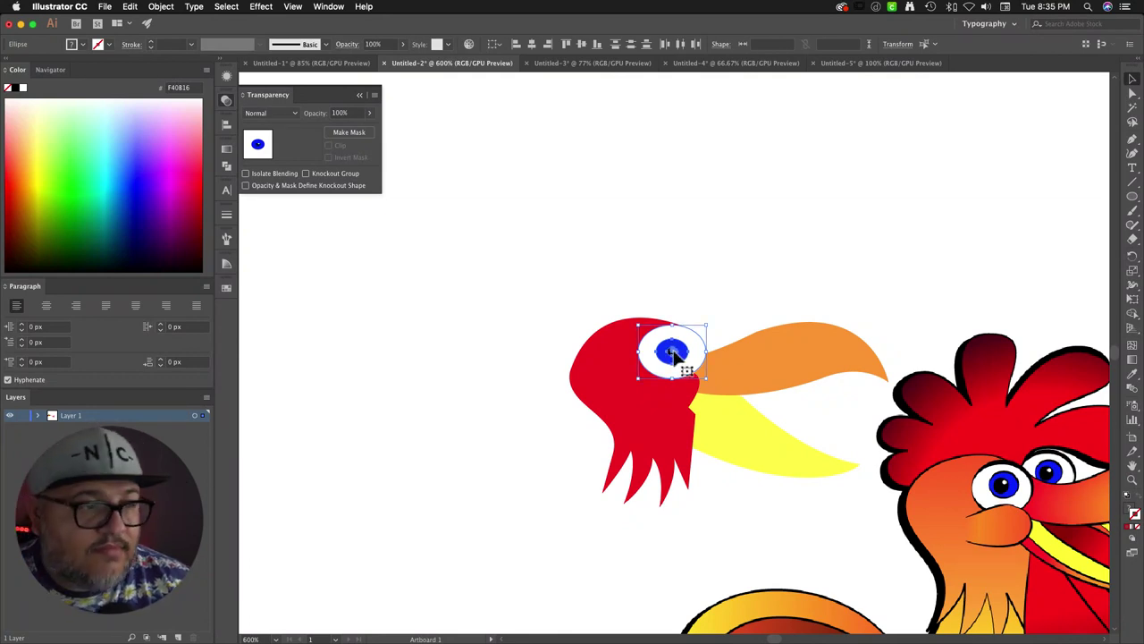
pyautogui.moveTo(676, 352); pyautogui.dragTo(712, 338)
pyautogui.rightClick(712, 339)
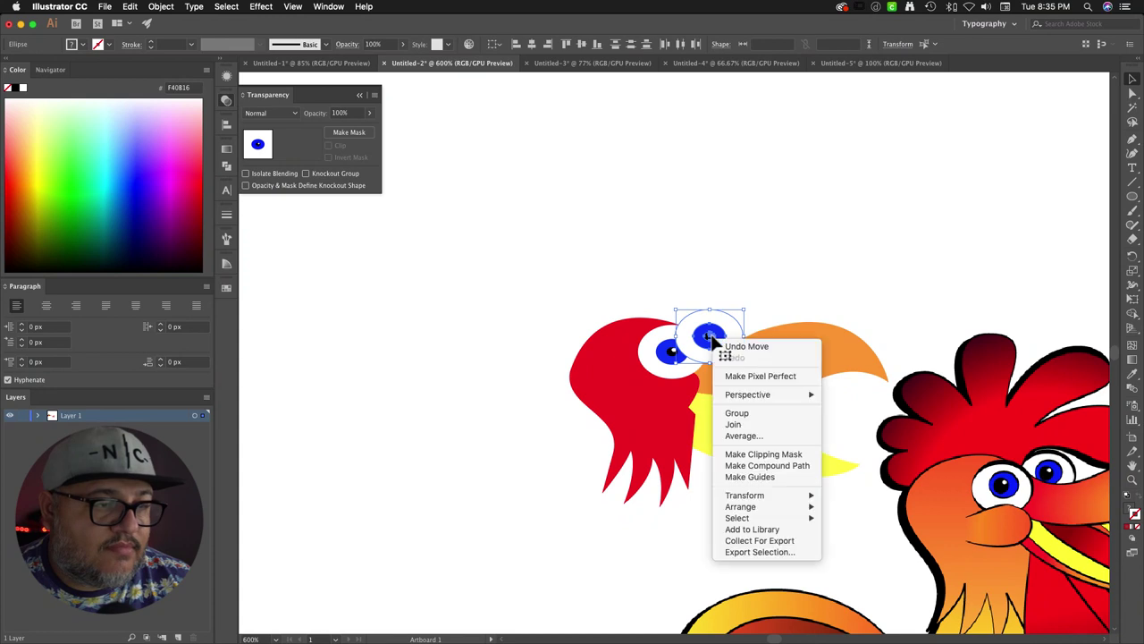
pyautogui.moveTo(756, 506)
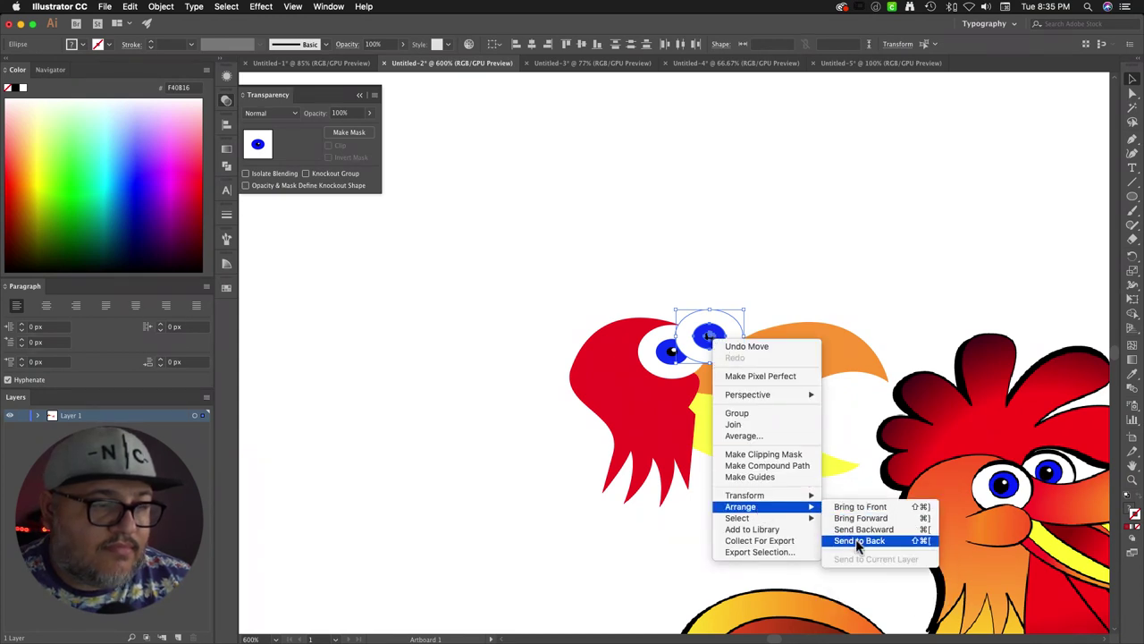
pyautogui.click(859, 540)
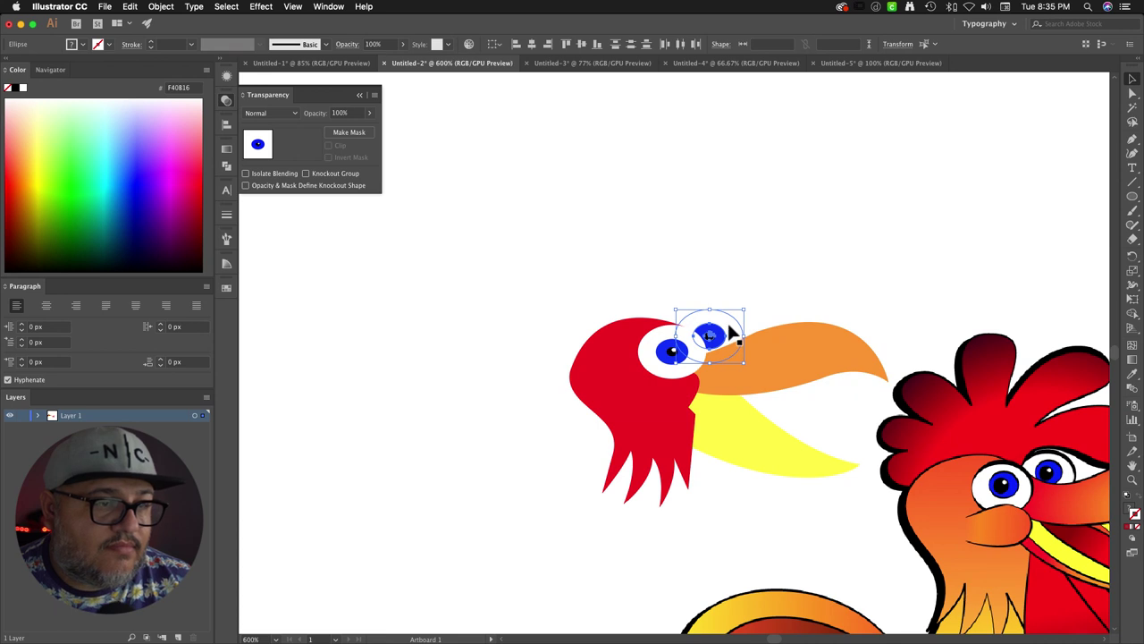
pyautogui.click(761, 271)
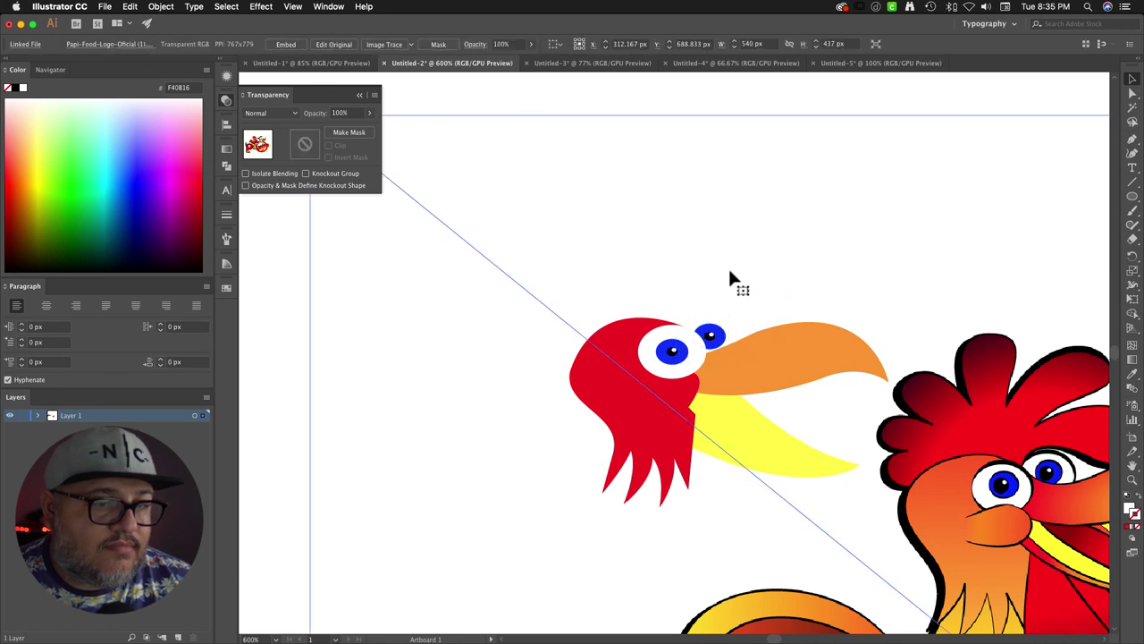
# Step: Give the near eye's white ellipse a 1 px black stroke (000000)
pyautogui.click(657, 343)
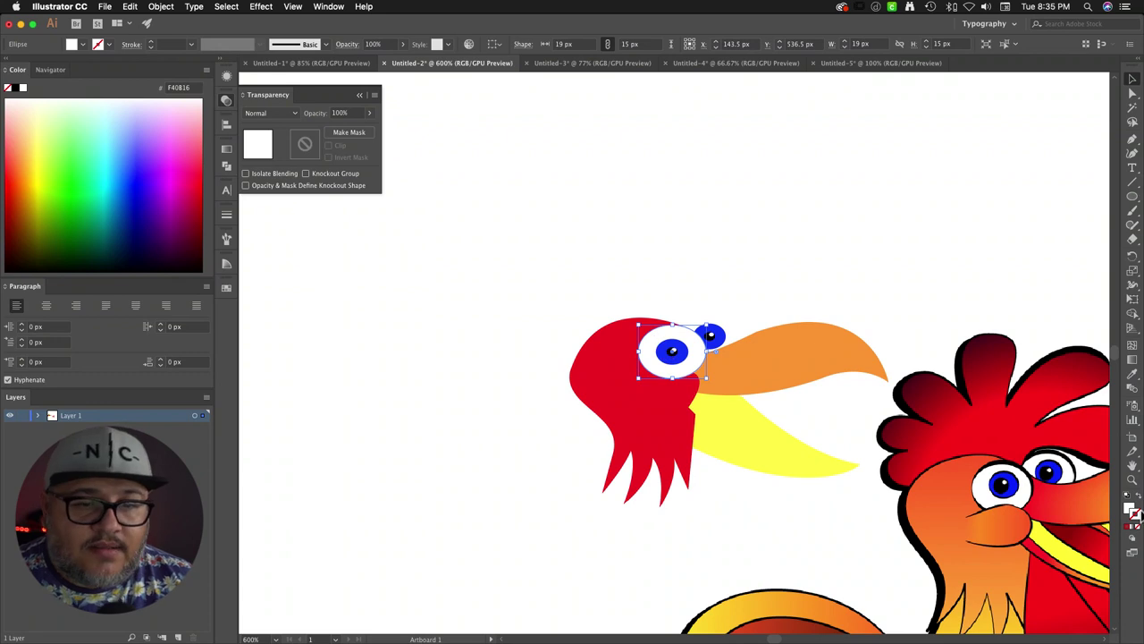
pyautogui.doubleClick(1131, 513)
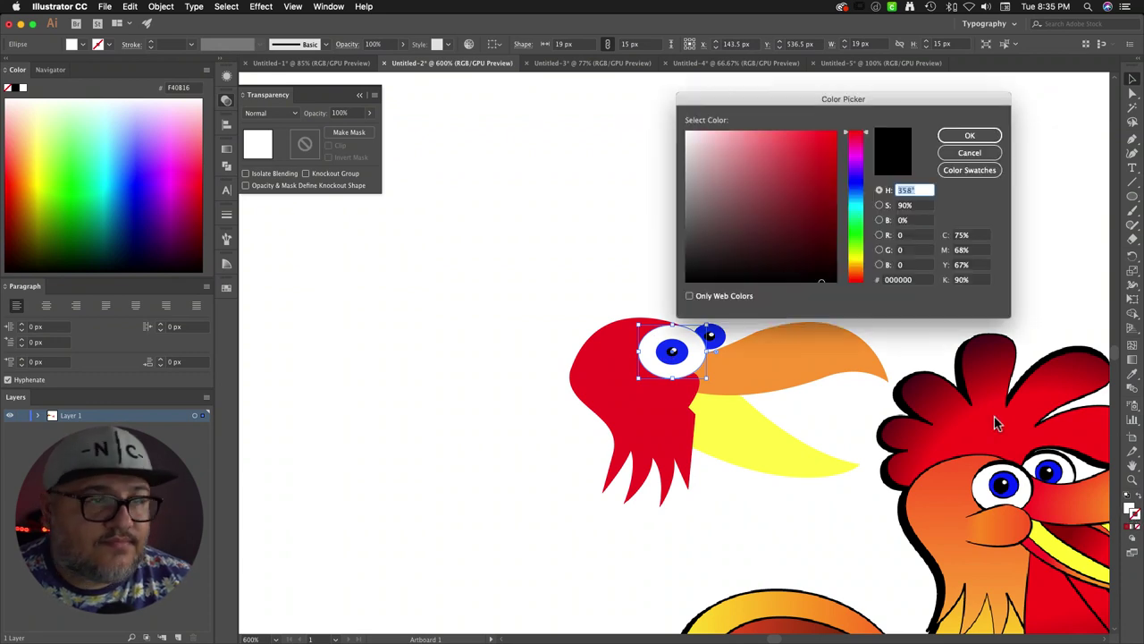
pyautogui.click(969, 136)
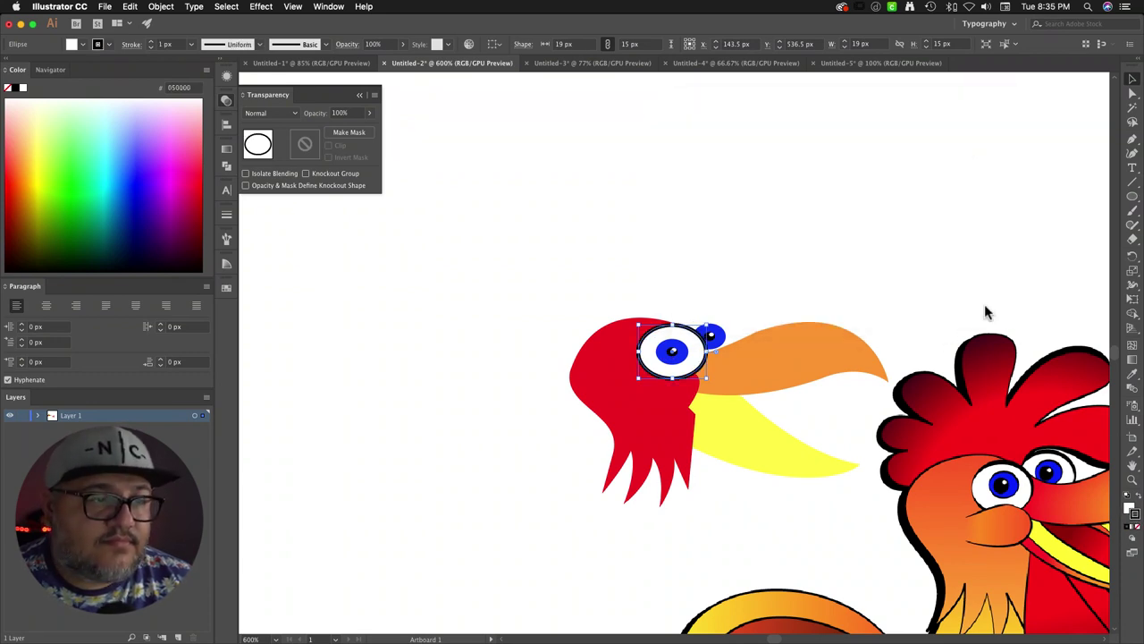
# Step: Move the placed reference logo down, clear of the traced rooster head and beak
pyautogui.click(733, 330)
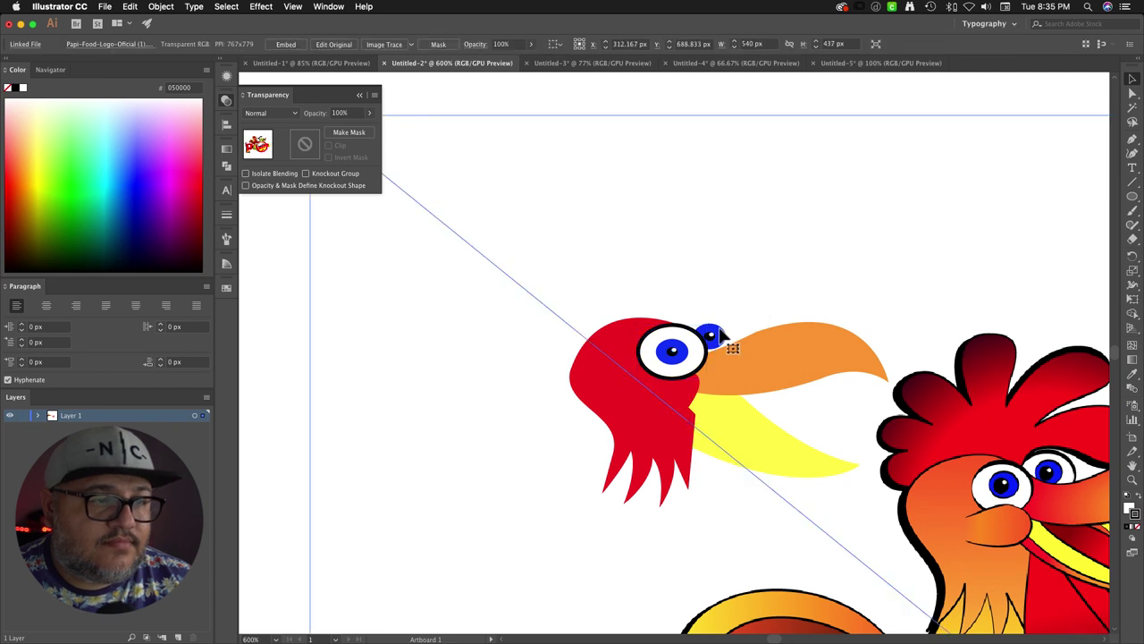
pyautogui.press('l')
pyautogui.click(710, 336)
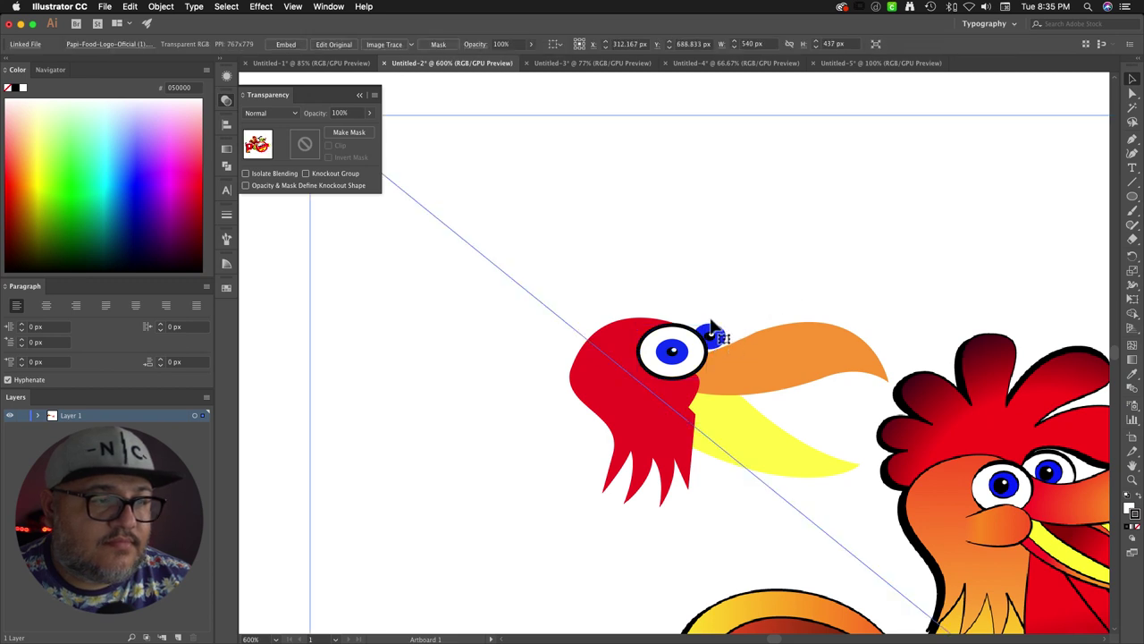
pyautogui.moveTo(506, 145); pyautogui.dragTo(547, 544)
# Step: Give the far eye's white ellipse a 1 px black stroke (000000)
pyautogui.click(708, 322)
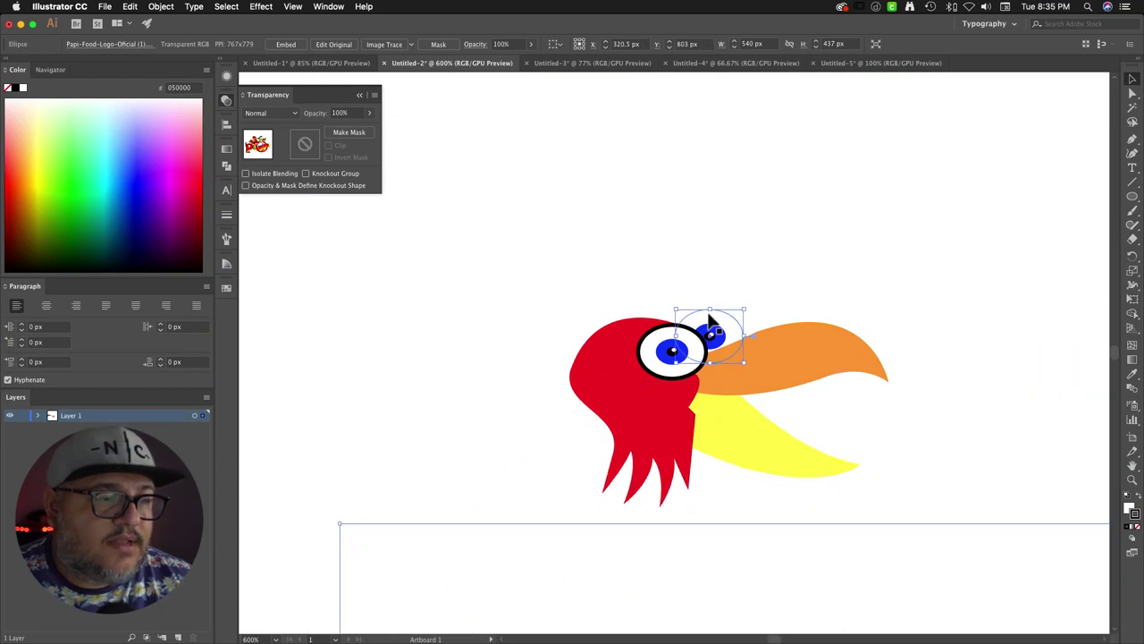
pyautogui.doubleClick(1134, 514)
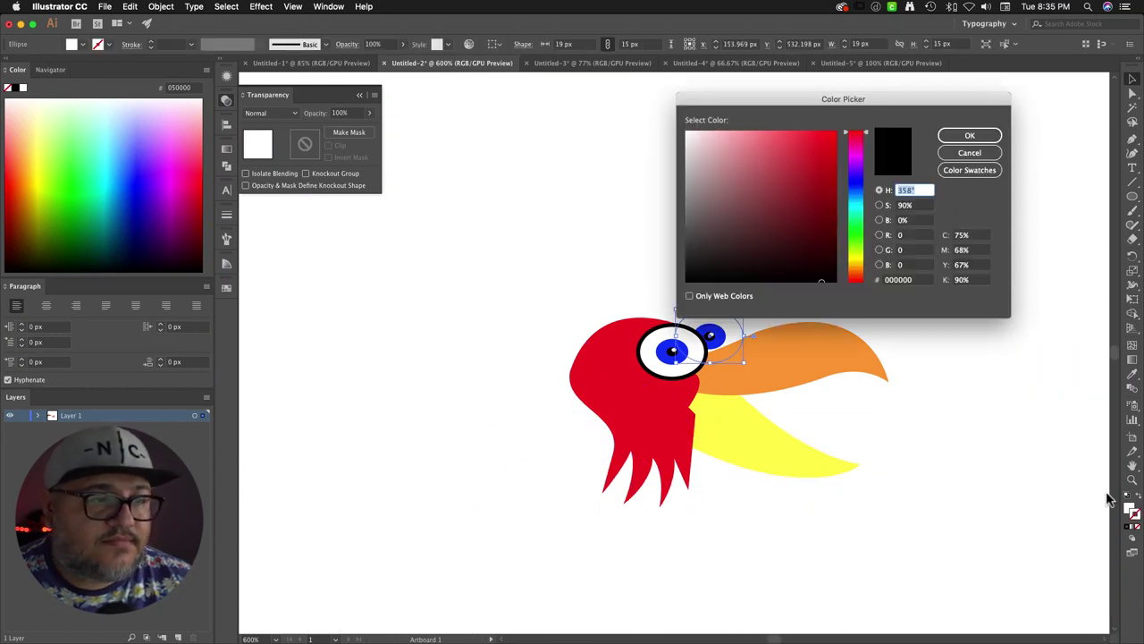
pyautogui.click(969, 136)
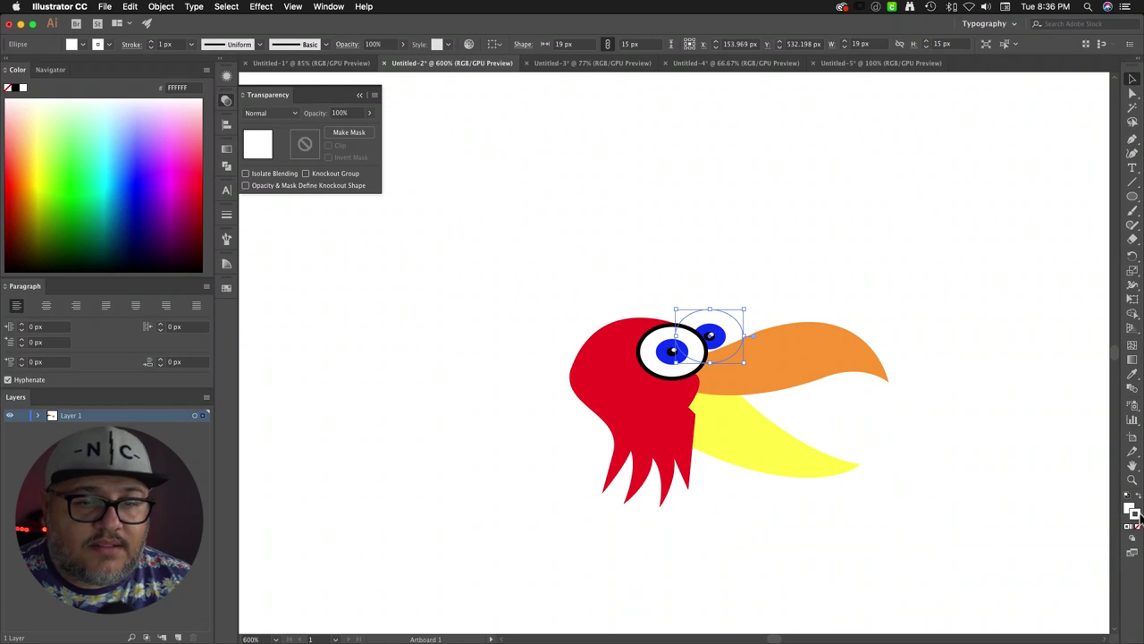
pyautogui.doubleClick(1134, 515)
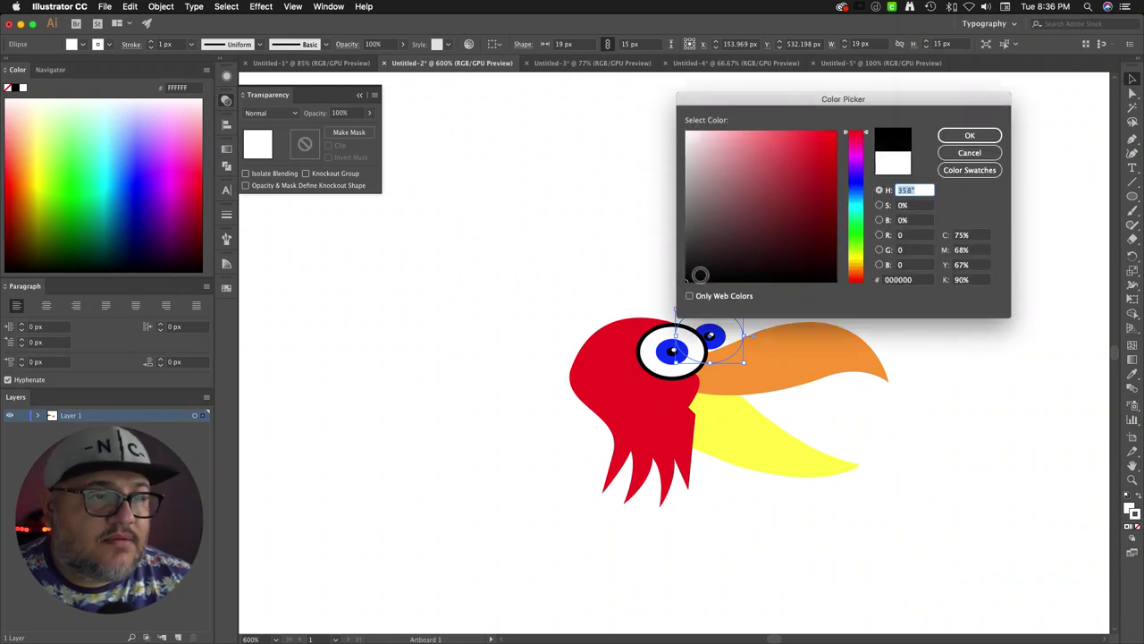
pyautogui.click(968, 136)
pyautogui.click(645, 236)
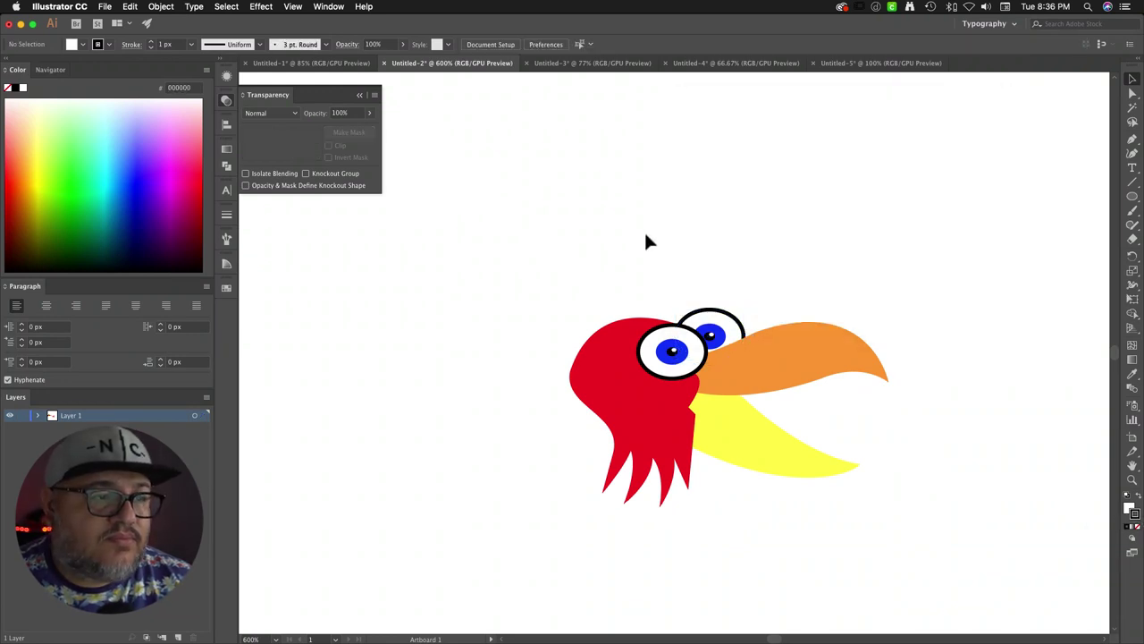
# Step: Give the orange upper beak a 1 px near-black stroke (020000)
pyautogui.click(792, 376)
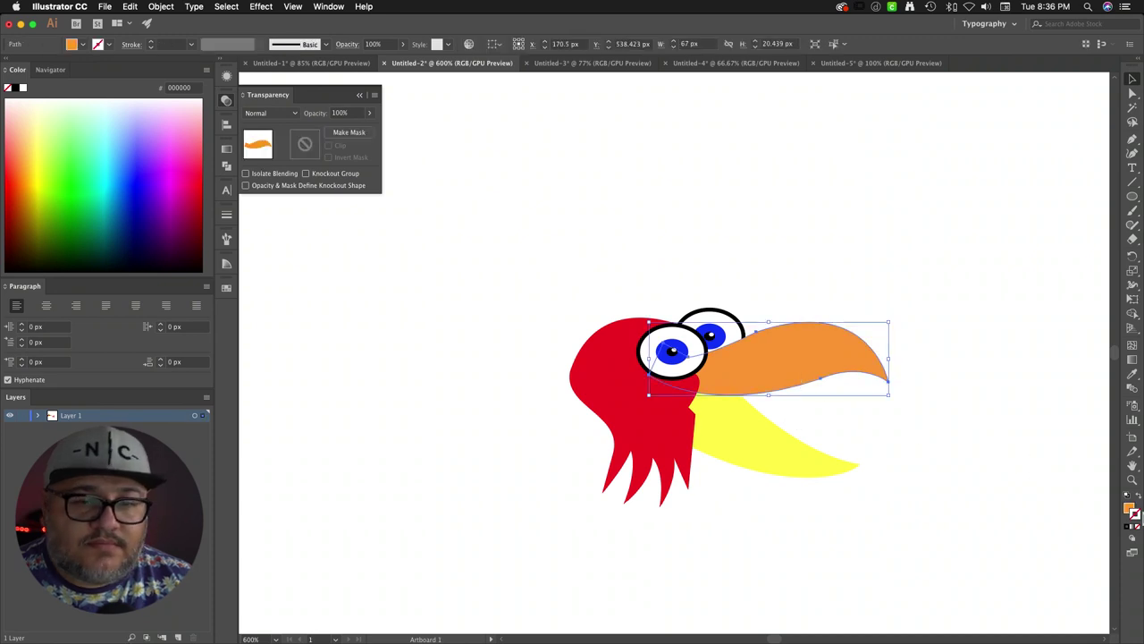
pyautogui.doubleClick(1133, 517)
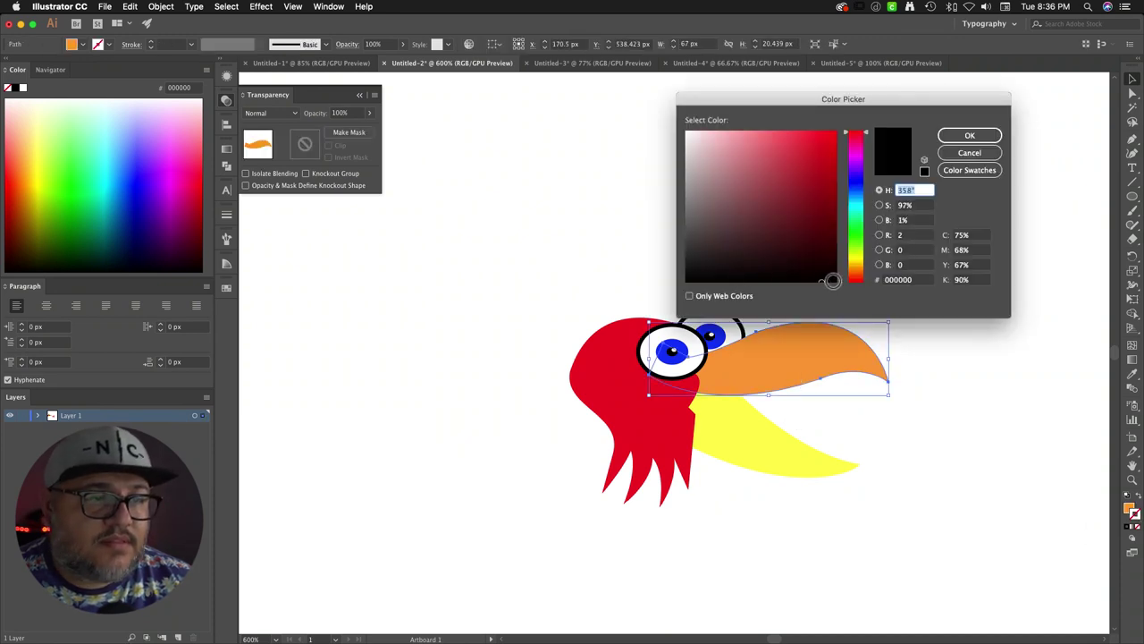
pyautogui.click(969, 136)
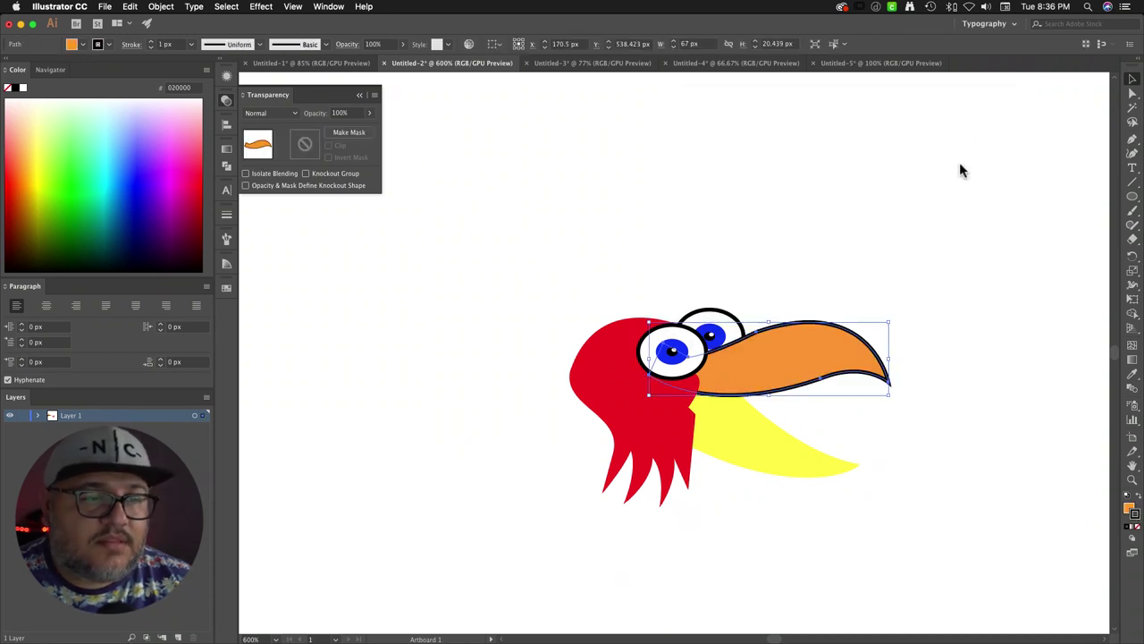
pyautogui.click(937, 270)
# Step: Outline the yellow lower beak with a near-black stroke (070001)
pyautogui.click(751, 418)
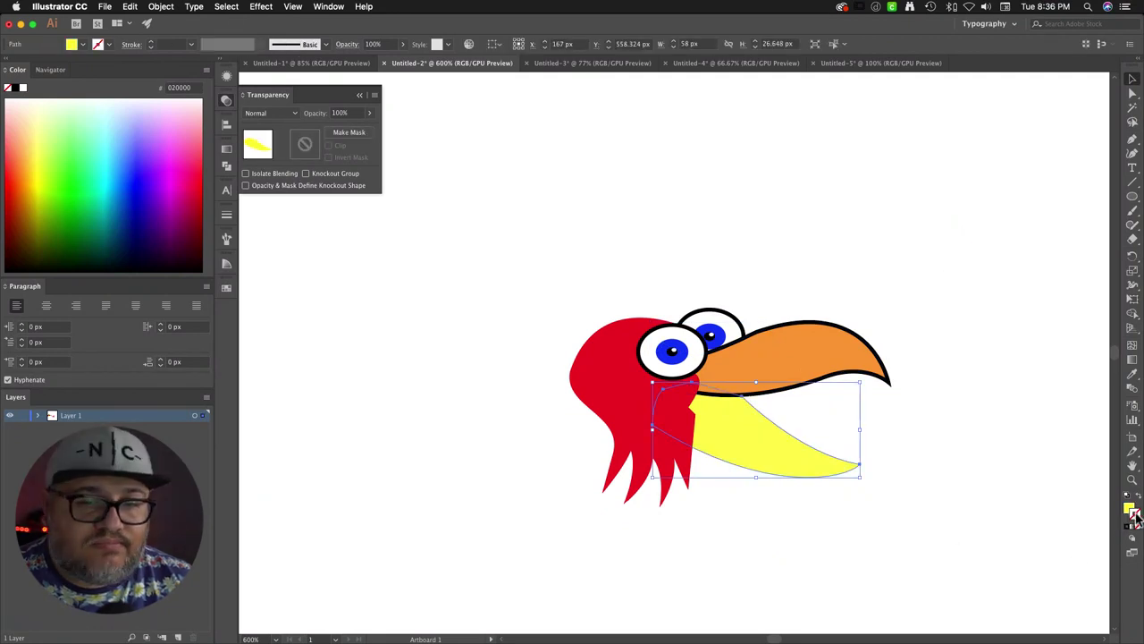
pyautogui.doubleClick(1133, 515)
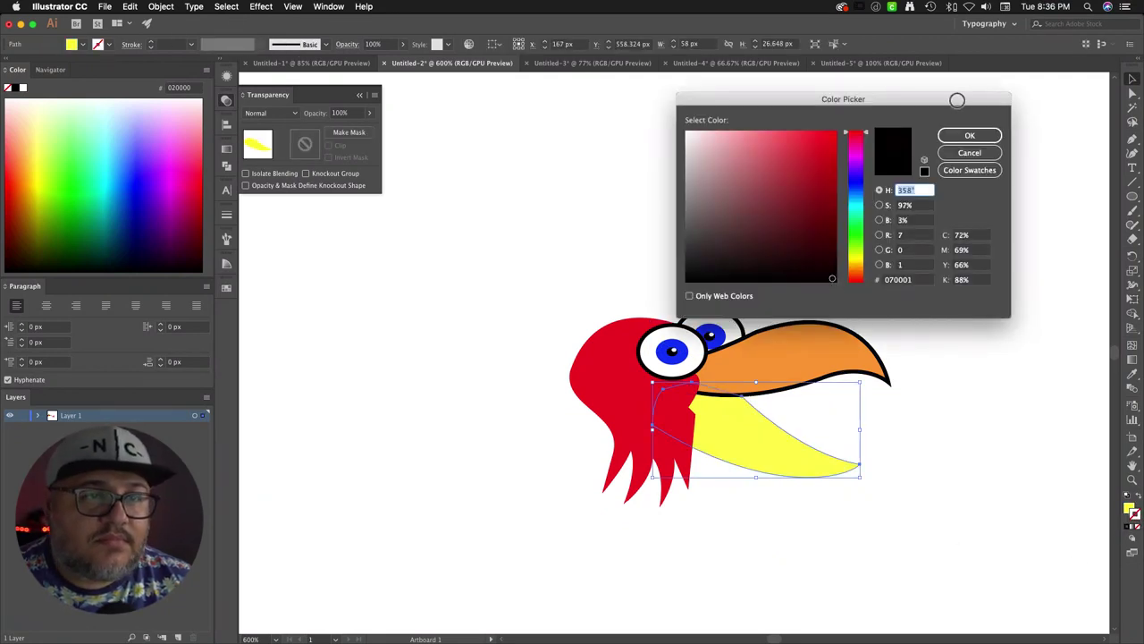
pyautogui.click(962, 135)
pyautogui.click(725, 118)
# Step: Give the red head shape a 1 px near-black stroke (020000)
pyautogui.click(626, 344)
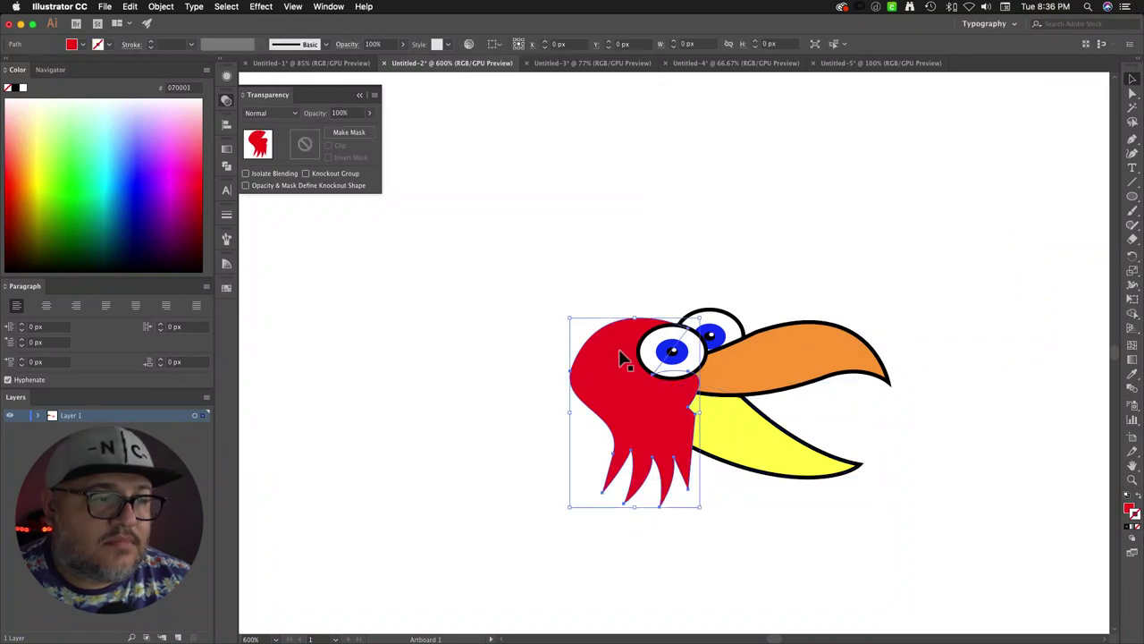
pyautogui.doubleClick(1131, 513)
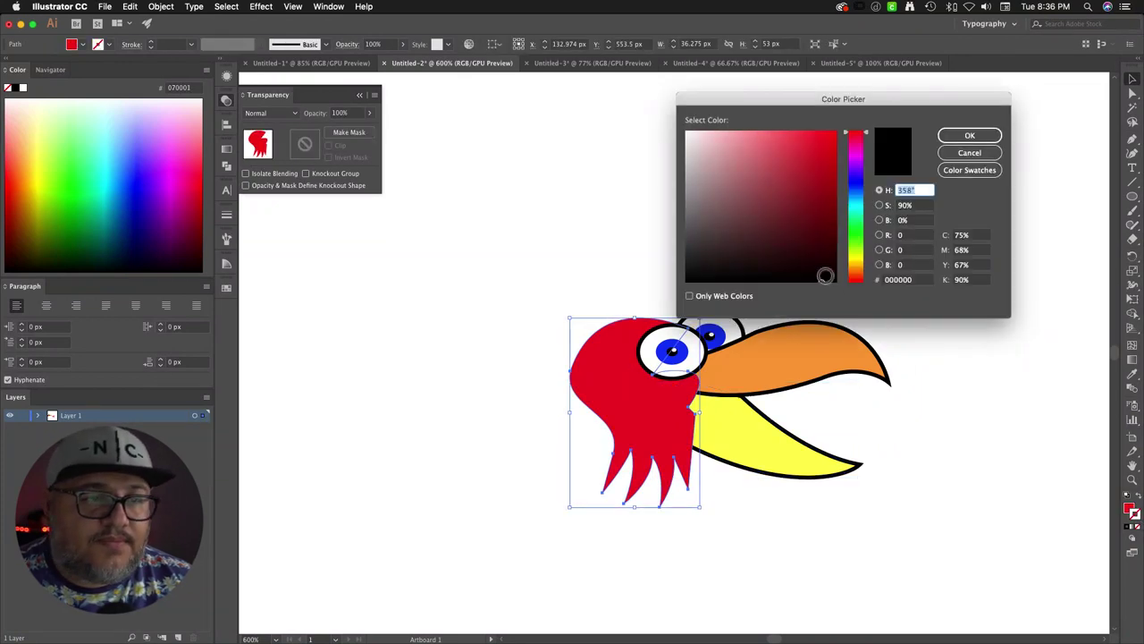
pyautogui.click(832, 281)
pyautogui.click(947, 136)
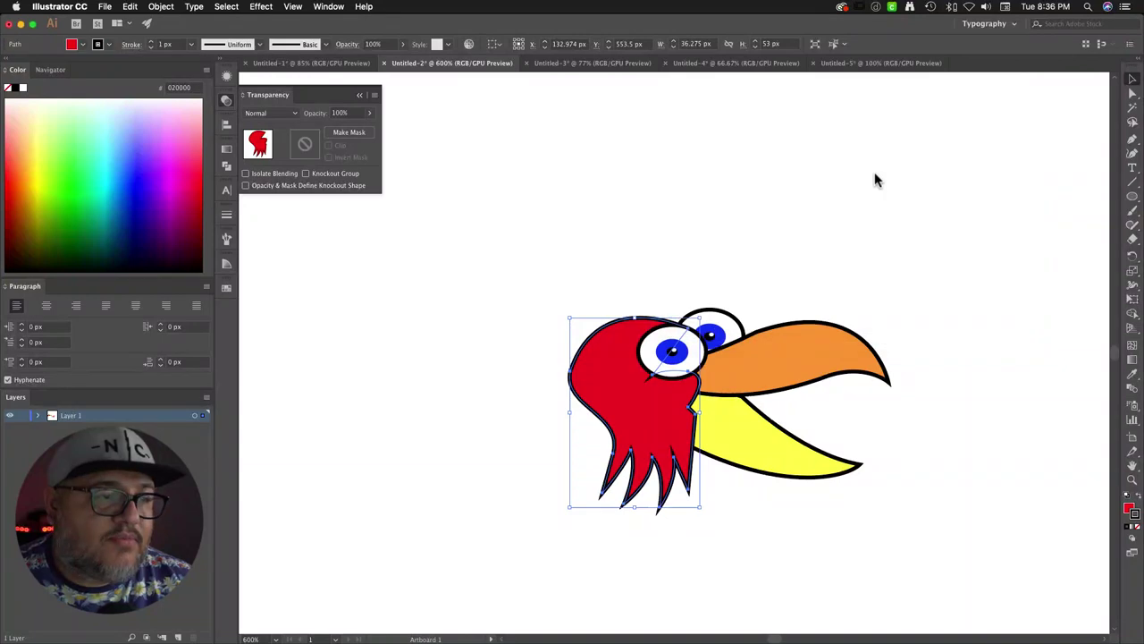
pyautogui.click(875, 183)
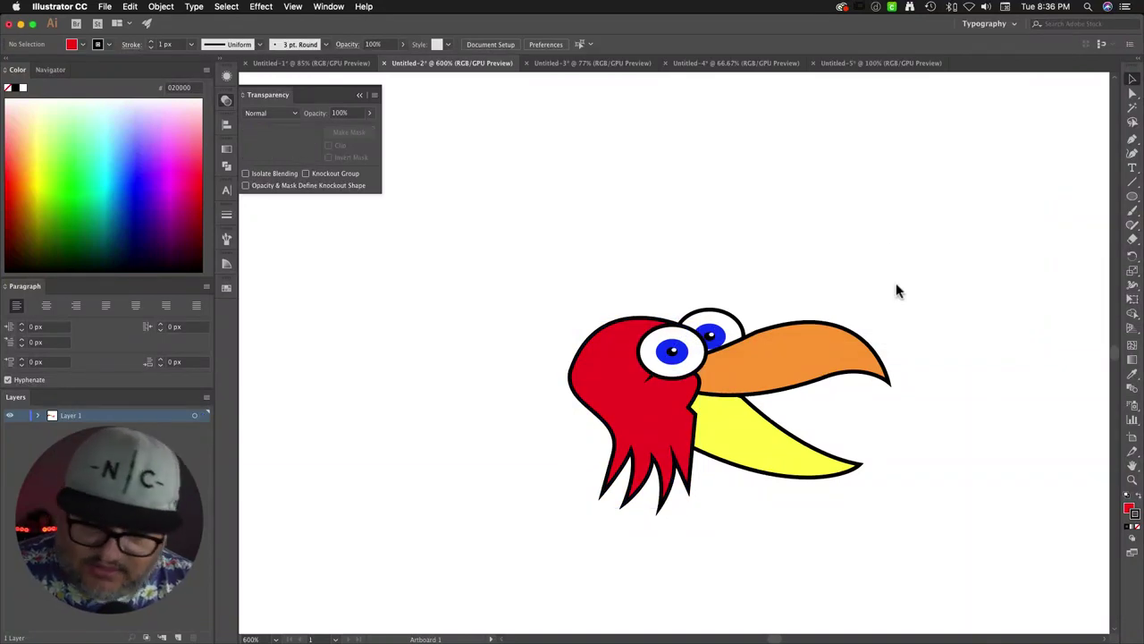
# Step: Move the placed reference logo up and to the right, so its rooster sits beside the traced head
pyautogui.press('super+minus')
pyautogui.press('super+minus')
pyautogui.press('super+minus')
pyautogui.moveTo(800, 417); pyautogui.dragTo(910, 275)
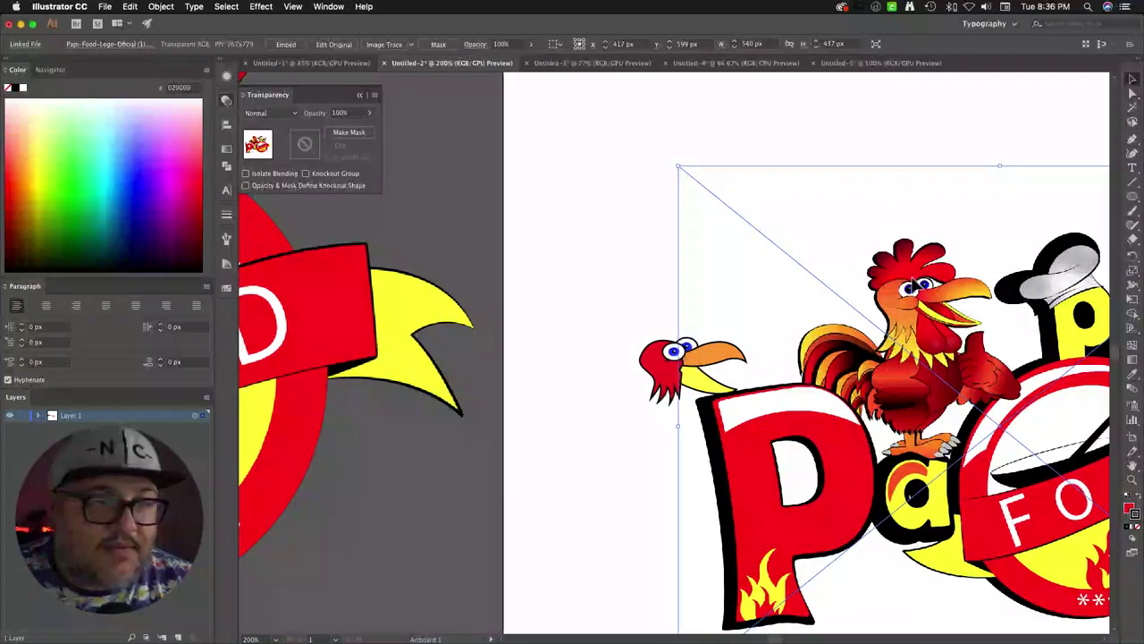
# Step: Start a Pen tool outline of the reference rooster's comb, tracing the three rear lobes from the back of the head
pyautogui.press('super+equal')
pyautogui.press('super+equal')
pyautogui.press('super+equal')
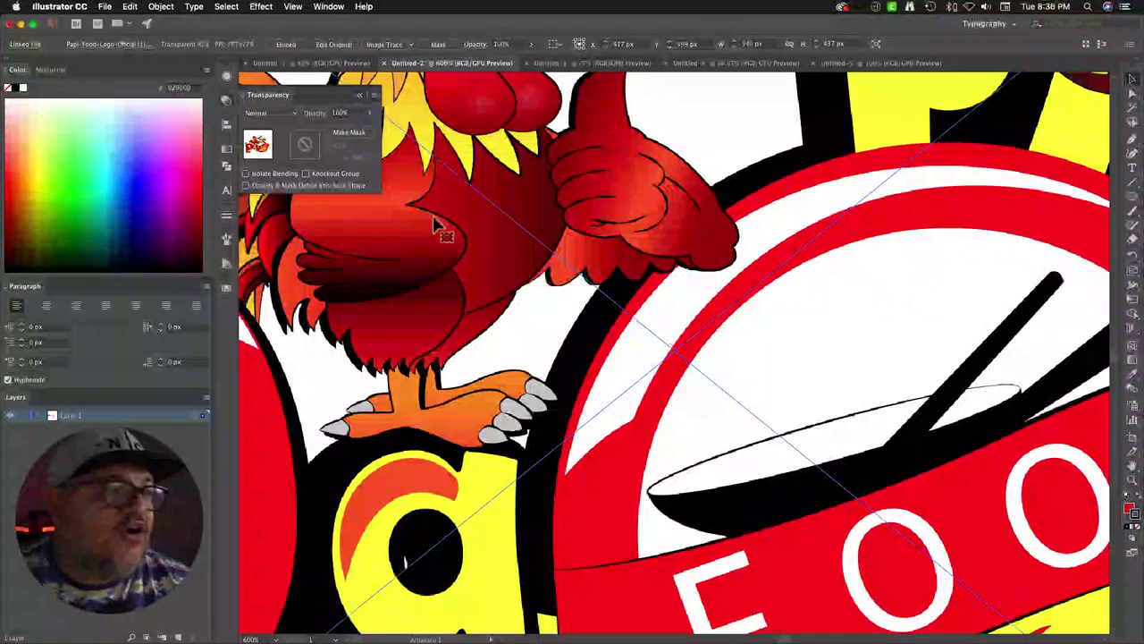
pyautogui.click(361, 95)
pyautogui.scroll(10, 473, 217)
pyautogui.hscroll(-5, 474, 217)
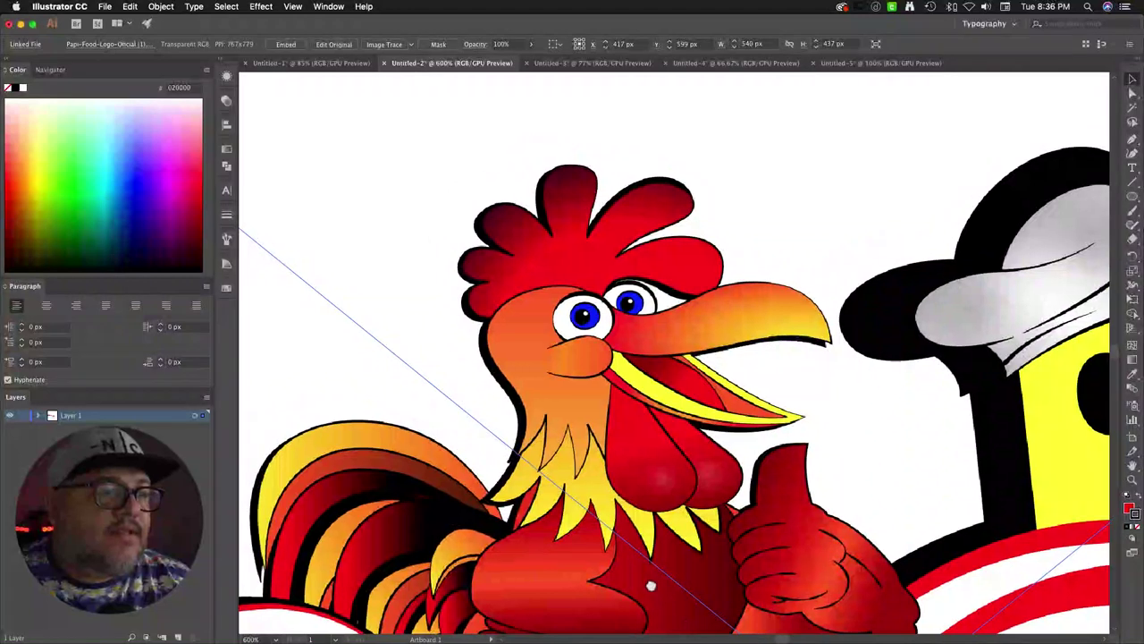
pyautogui.press('p')
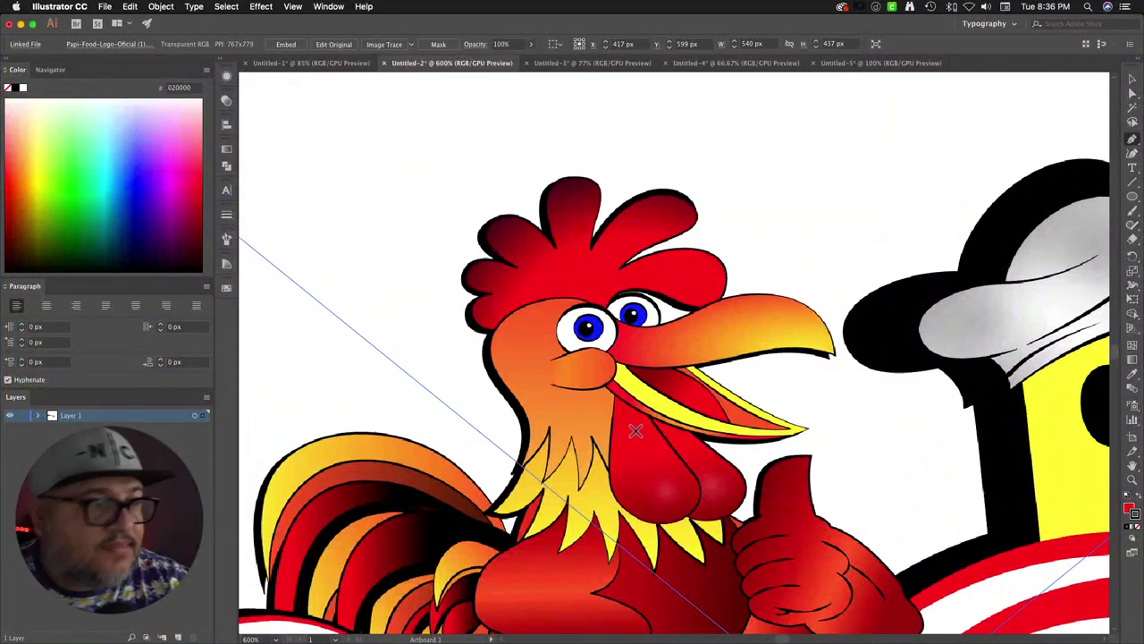
pyautogui.click(470, 309)
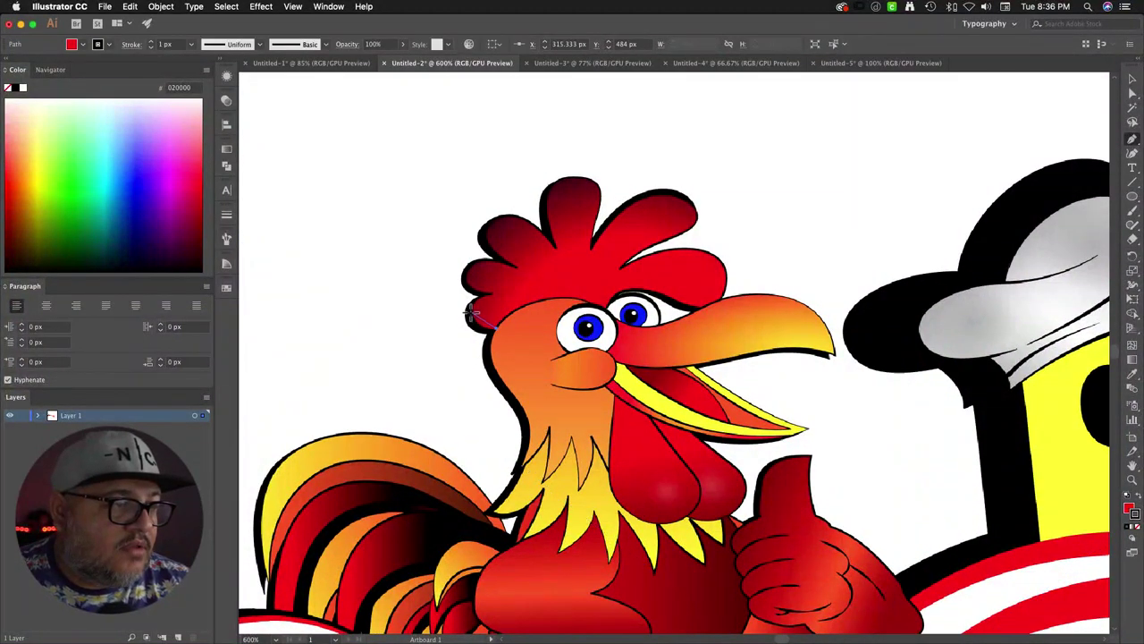
pyautogui.click(491, 296)
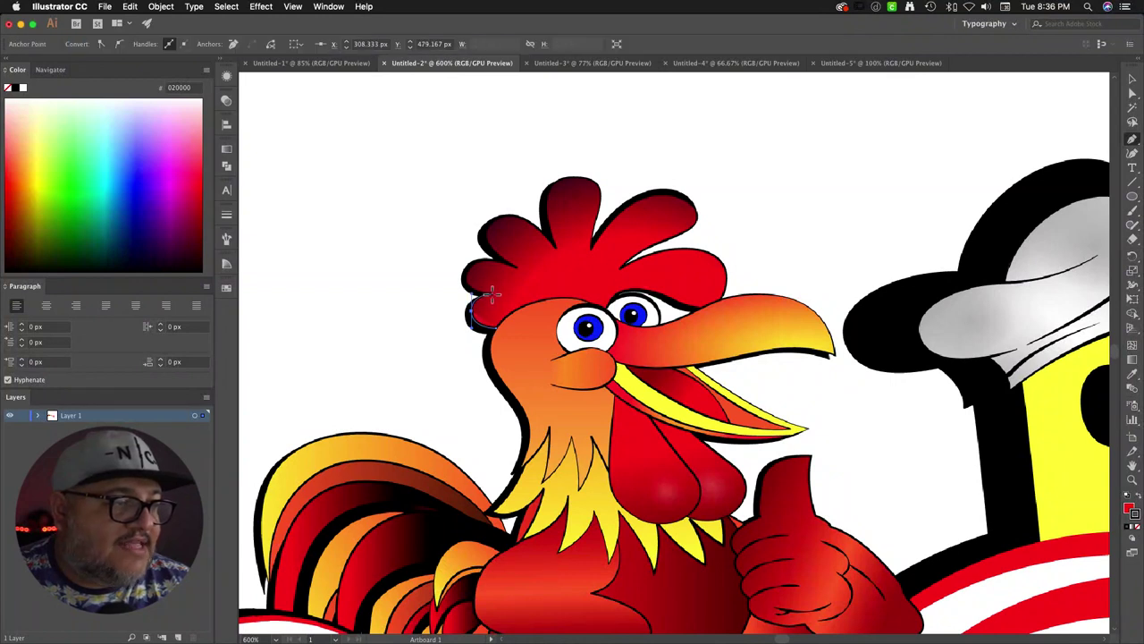
pyautogui.moveTo(491, 296); pyautogui.dragTo(509, 197)
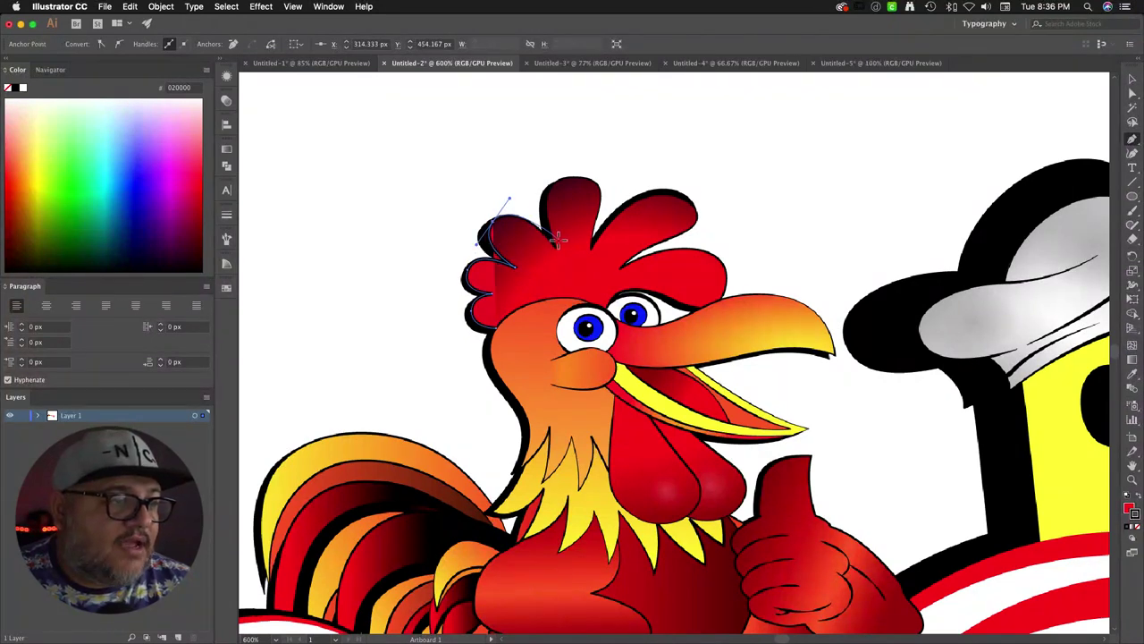
pyautogui.click(556, 248)
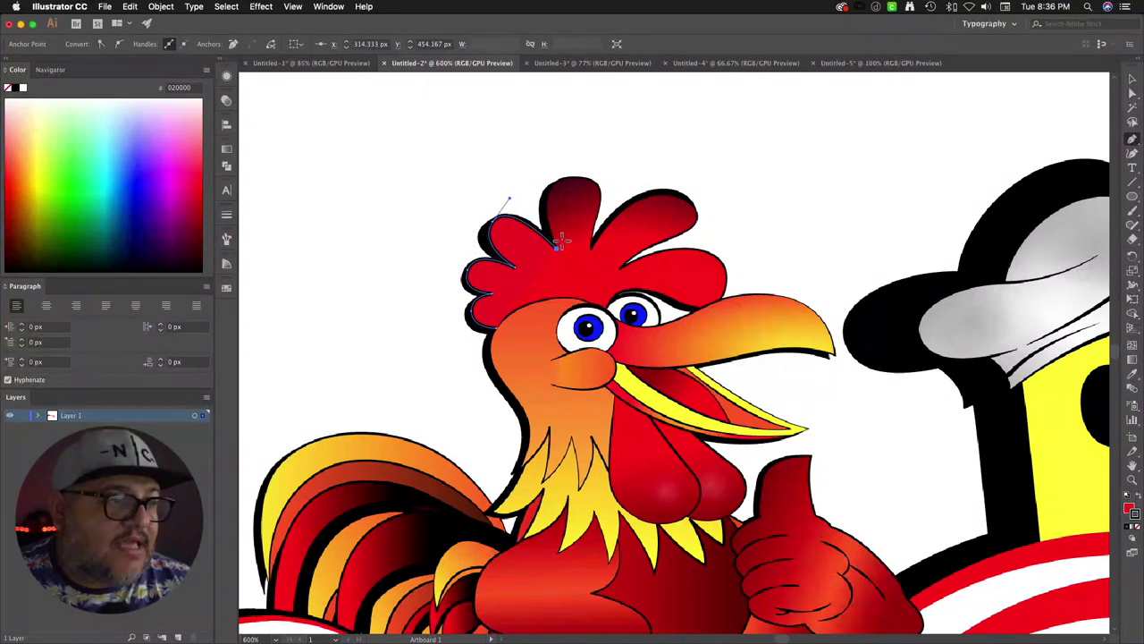
# Step: Continue the comb outline around the tall middle lobe and the two front lobes to the front edge above the beak
pyautogui.moveTo(575, 180); pyautogui.dragTo(623, 185)
pyautogui.press('super+shift+a')
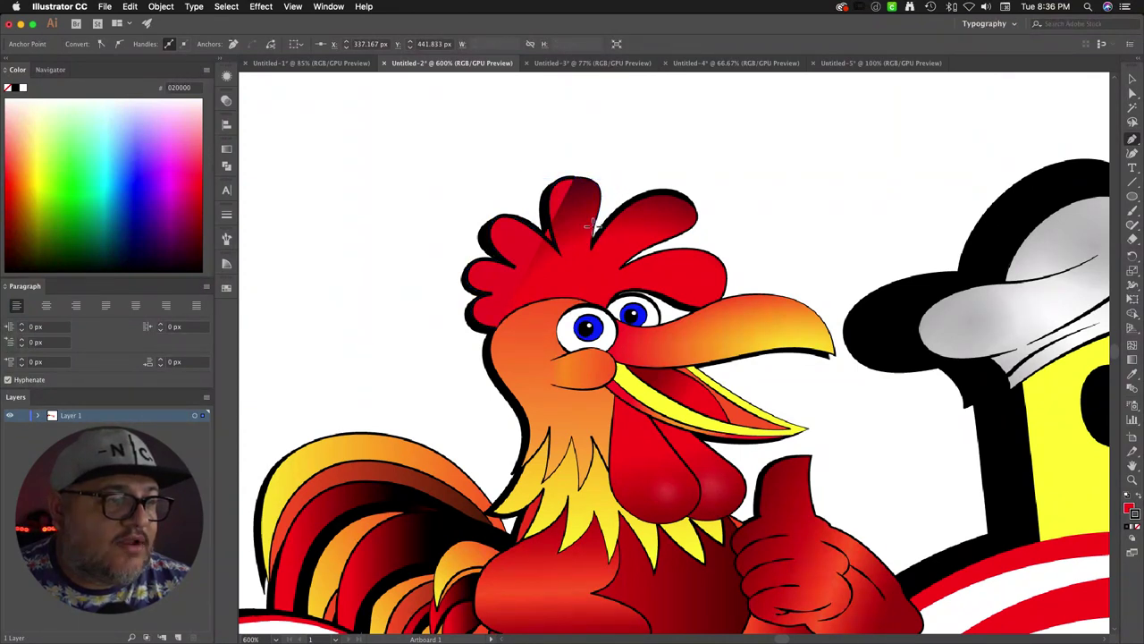
pyautogui.keyDown('super'); pyautogui.click(597, 254); pyautogui.keyUp('super')
pyautogui.click(591, 253)
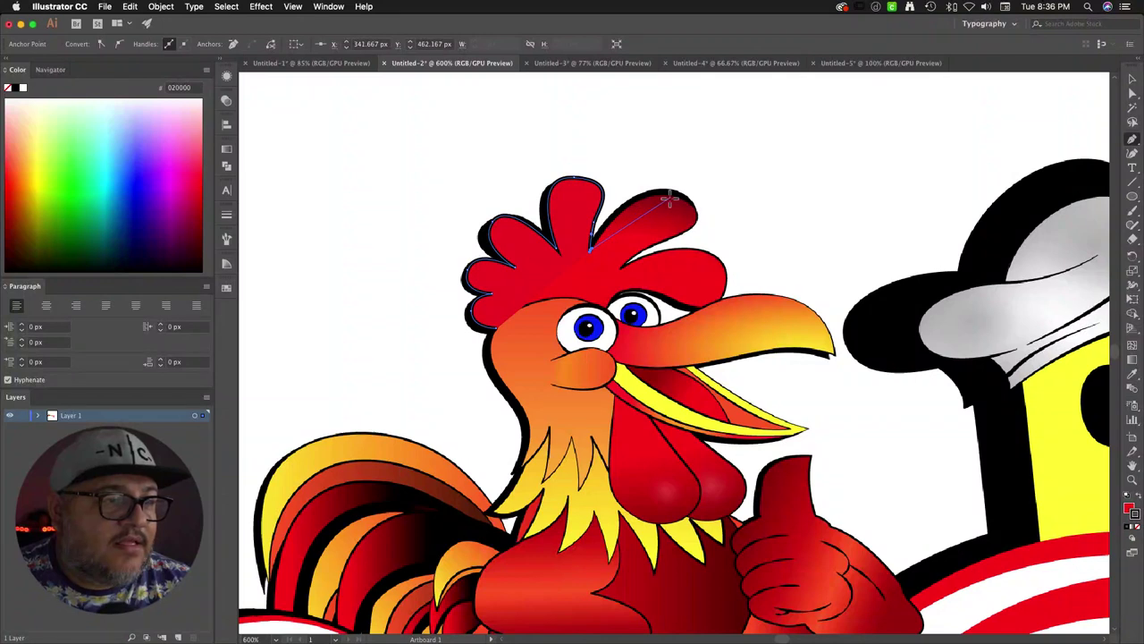
pyautogui.moveTo(697, 209); pyautogui.dragTo(716, 228)
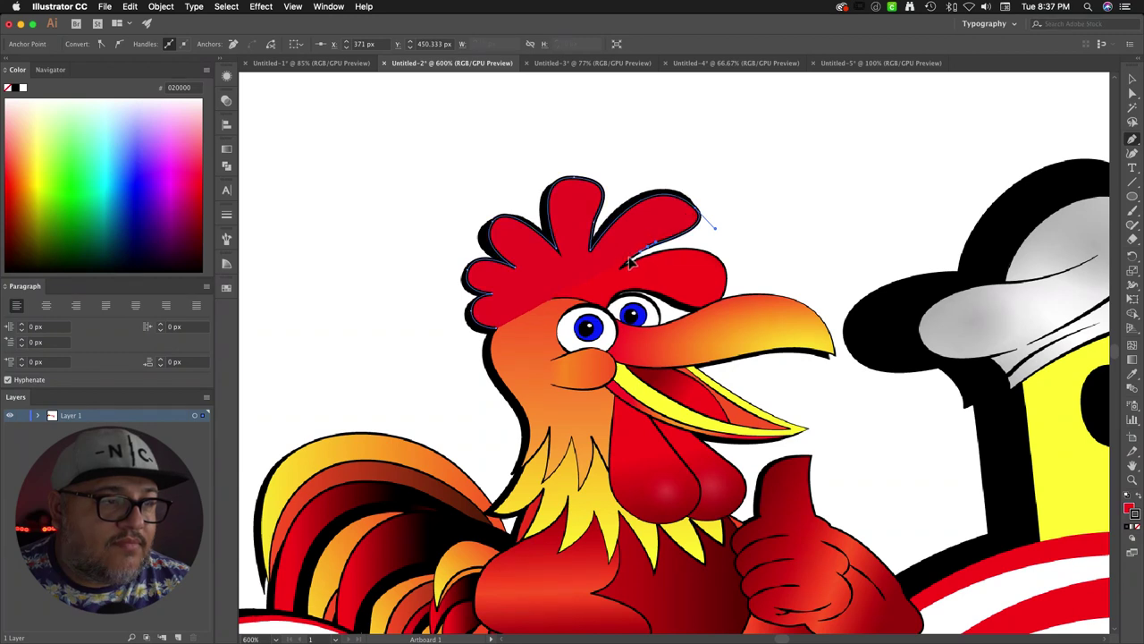
pyautogui.moveTo(620, 267); pyautogui.dragTo(725, 313)
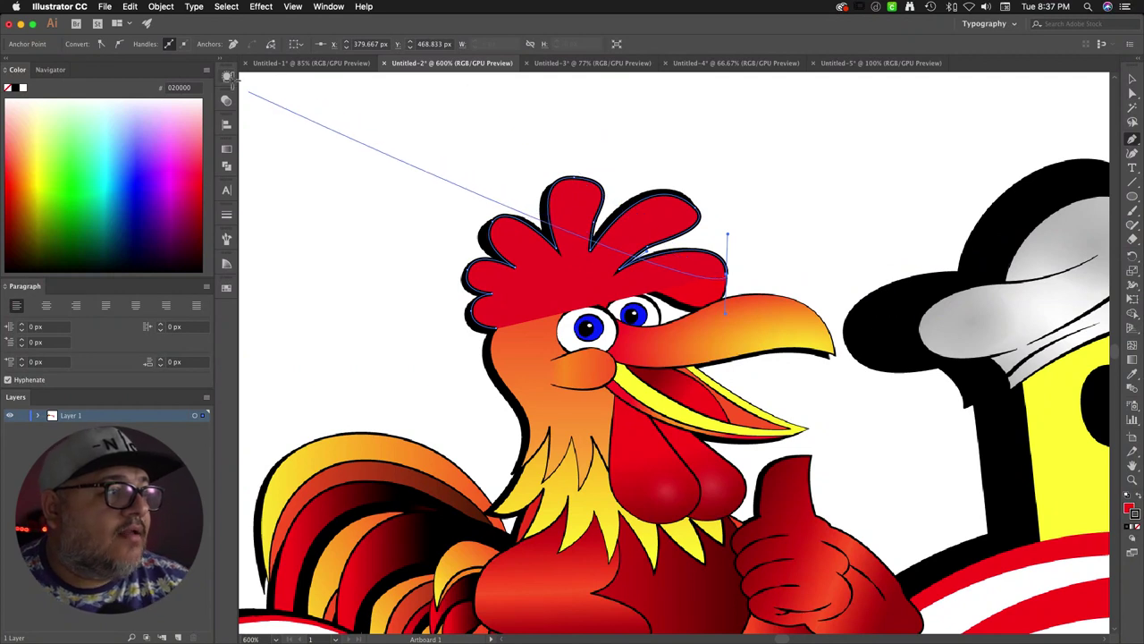
# Step: Lower the comb path's opacity to 46% so the reference shows through
pyautogui.click(227, 78)
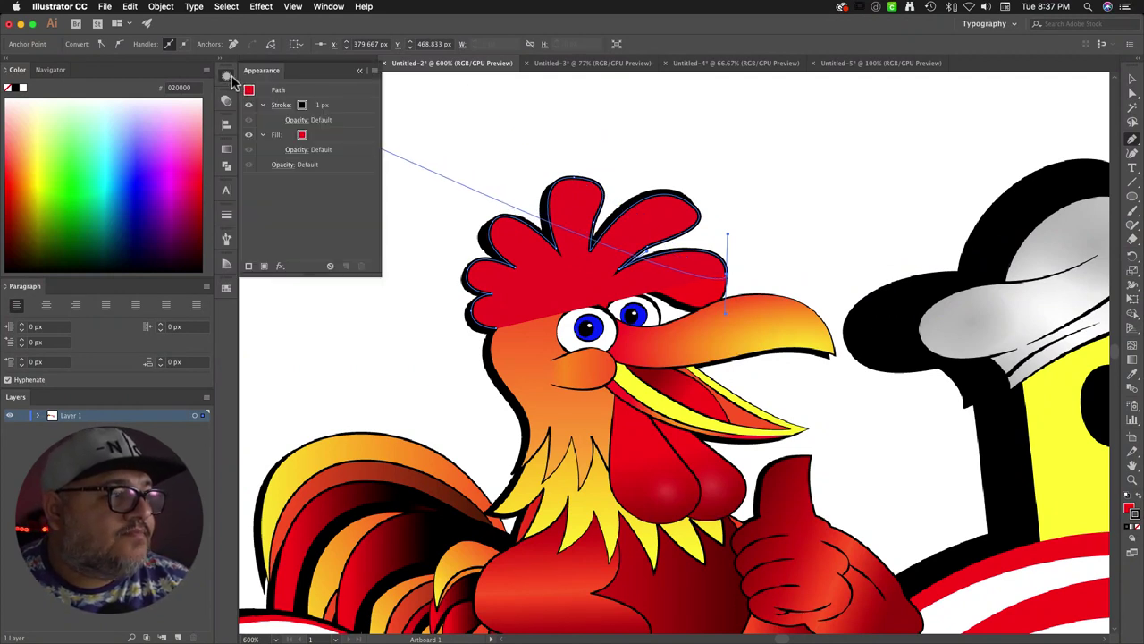
pyautogui.click(228, 78)
pyautogui.click(226, 102)
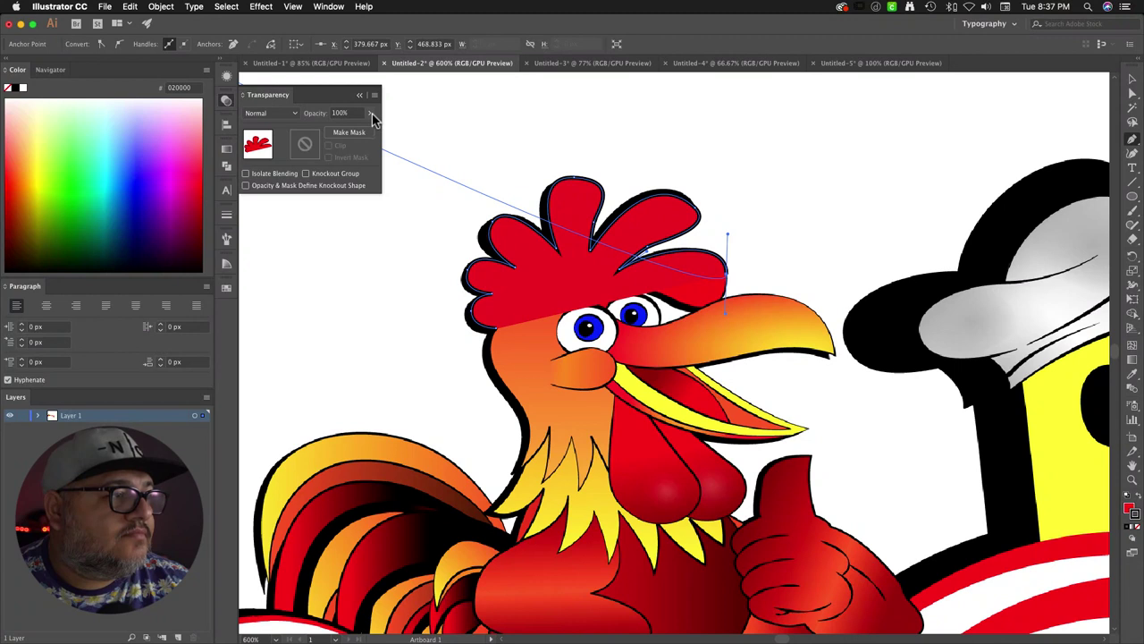
pyautogui.click(369, 113)
pyautogui.click(344, 127)
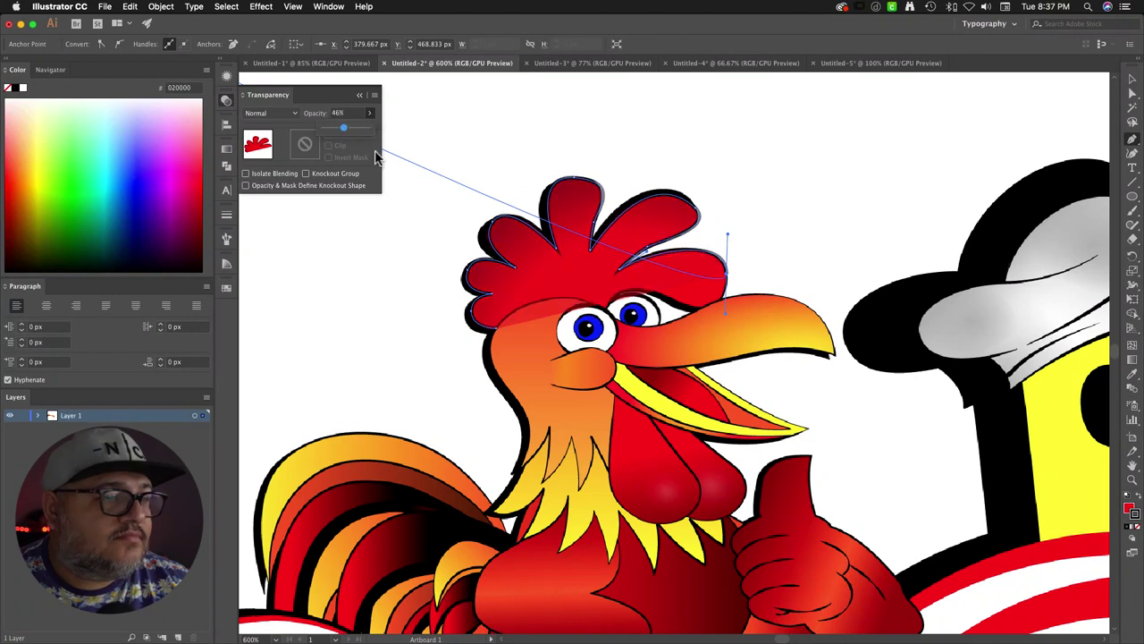
# Step: Trace the comb's lower edge above the eyes and across the forehead, and close the path at its starting point
pyautogui.click(670, 295)
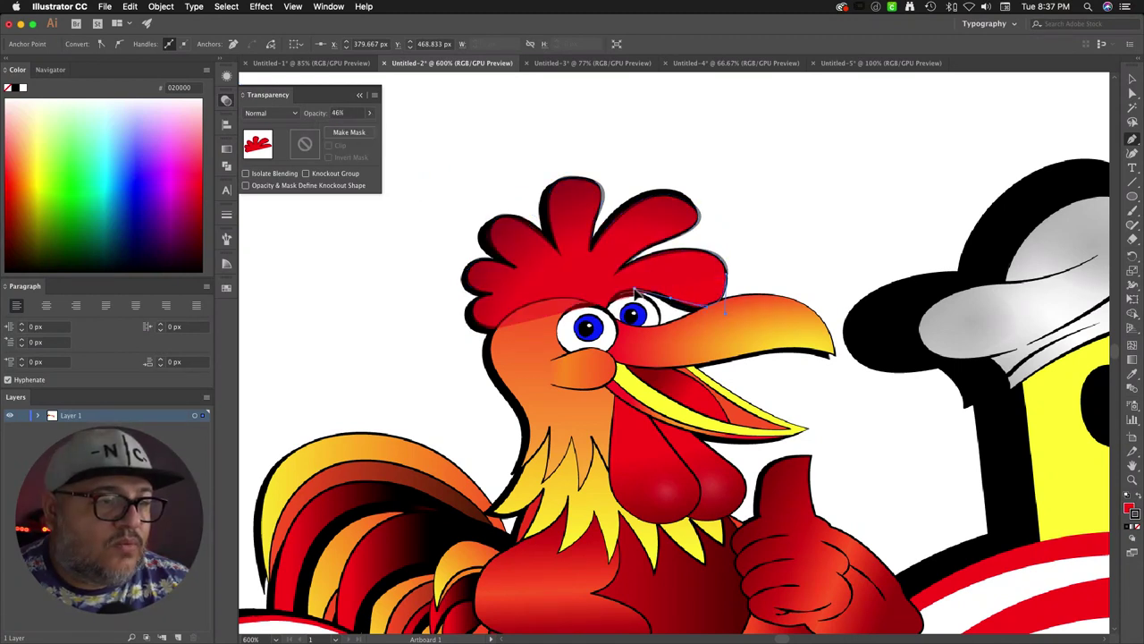
pyautogui.click(607, 304)
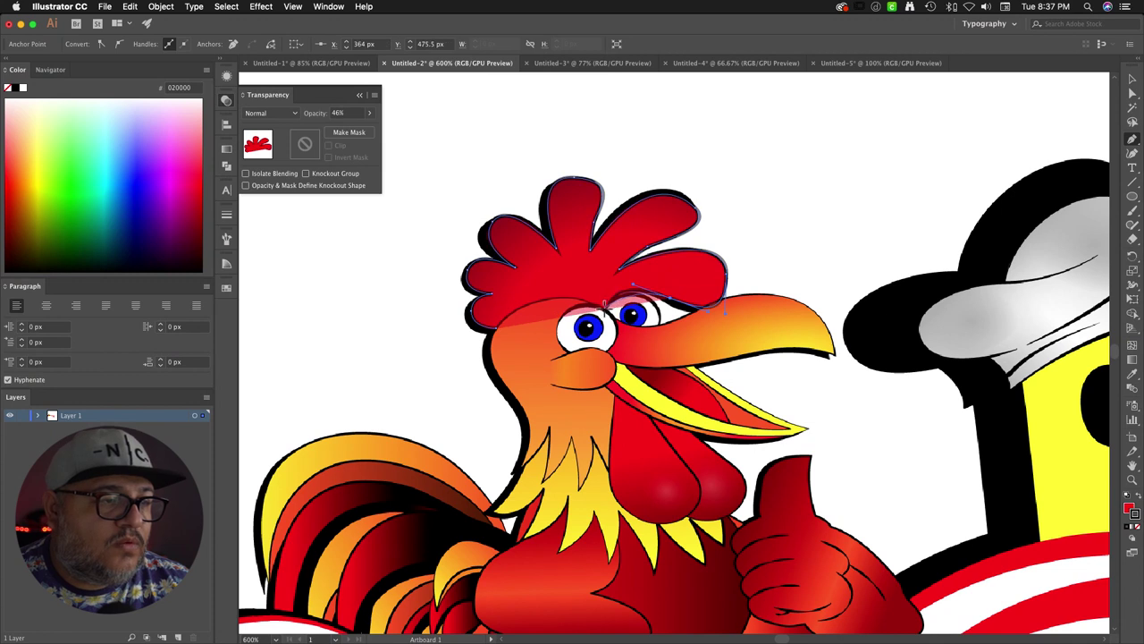
pyautogui.moveTo(607, 306); pyautogui.dragTo(593, 335)
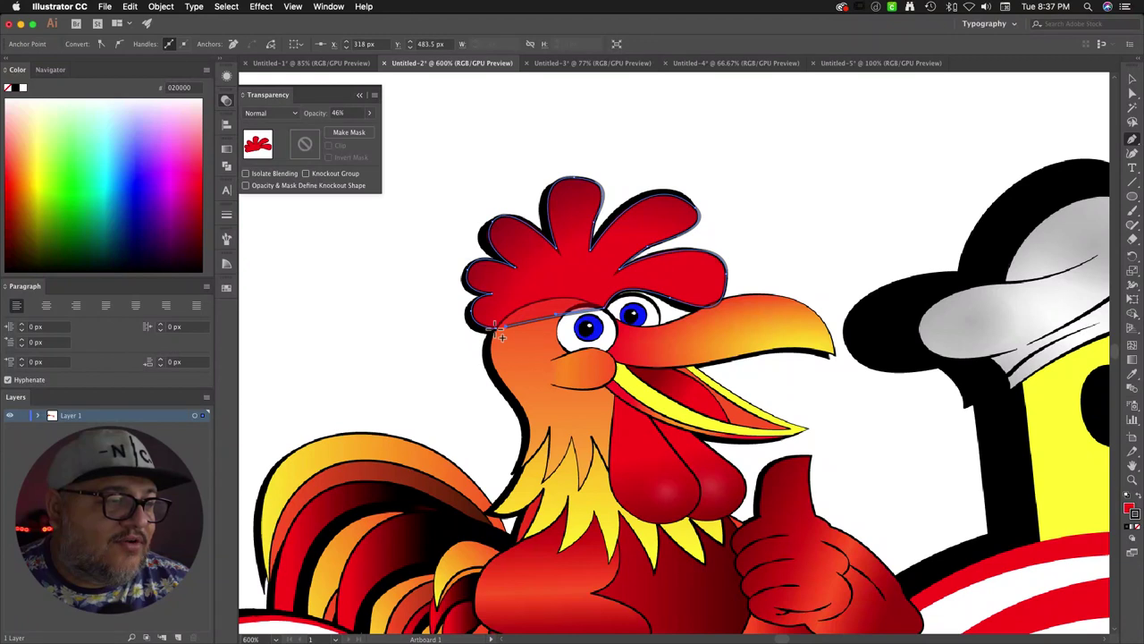
pyautogui.moveTo(497, 329); pyautogui.dragTo(519, 332)
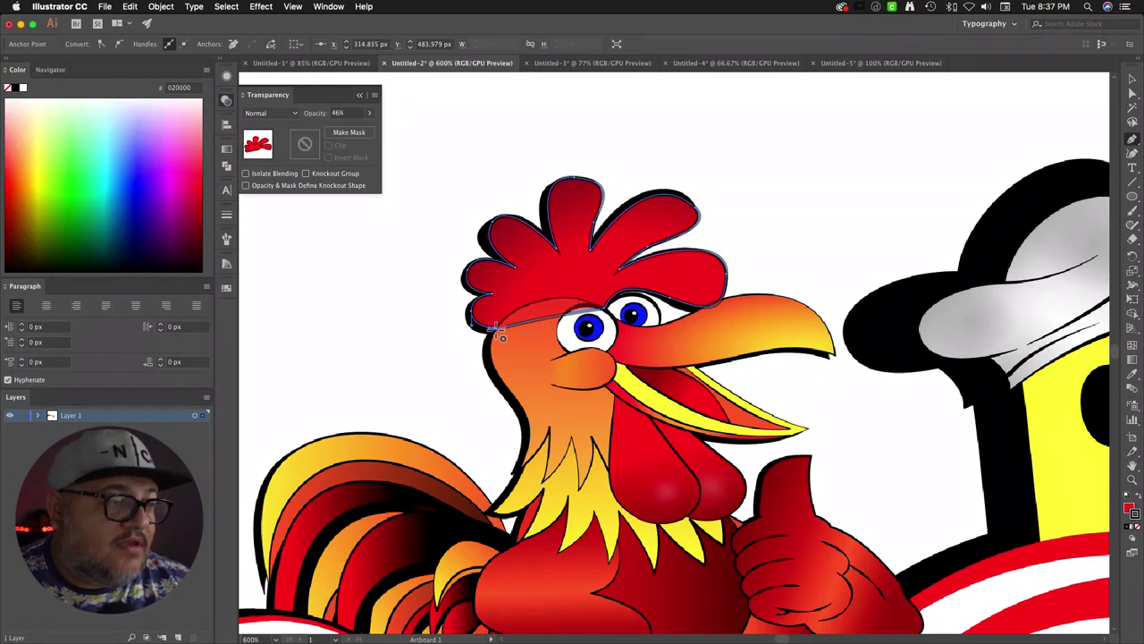
pyautogui.click(494, 328)
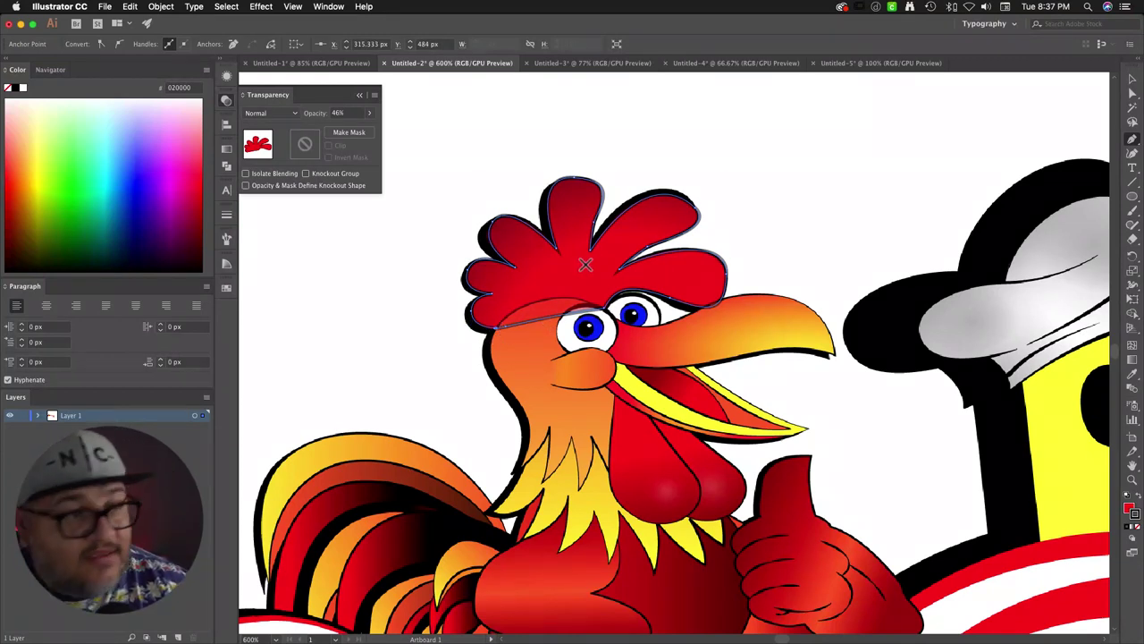
pyautogui.press('v')
pyautogui.press('super+minus')
pyautogui.press('super+minus')
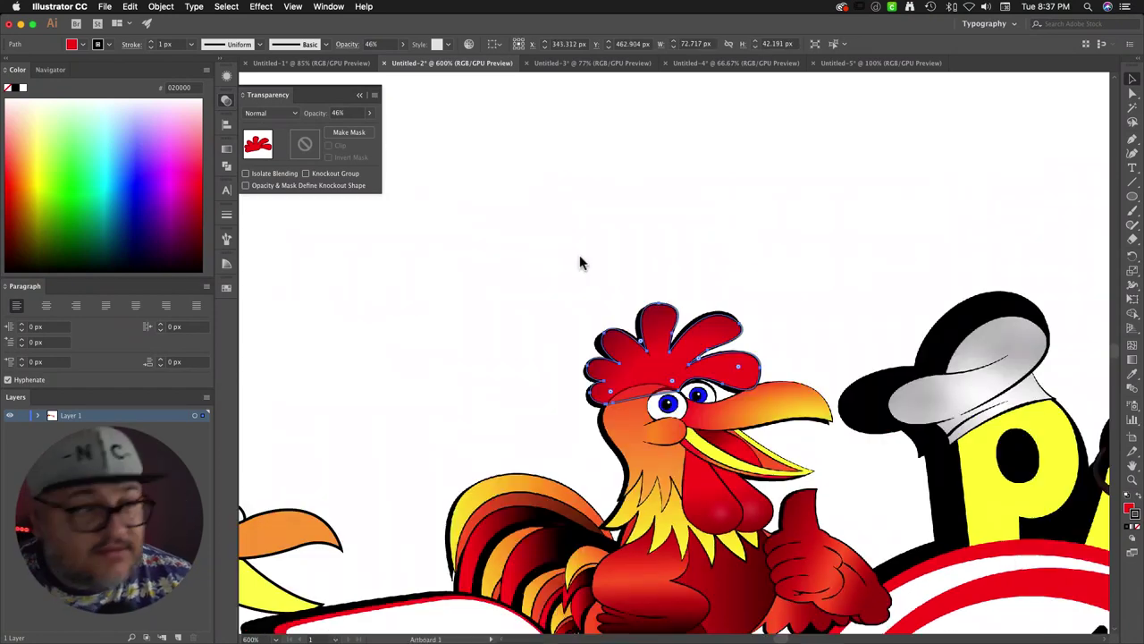
# Step: Move the traced comb from the reference onto the redrawn rooster head and restore its opacity to 100%
pyautogui.press('super+minus')
pyautogui.press('super+equal')
pyautogui.press('super+equal')
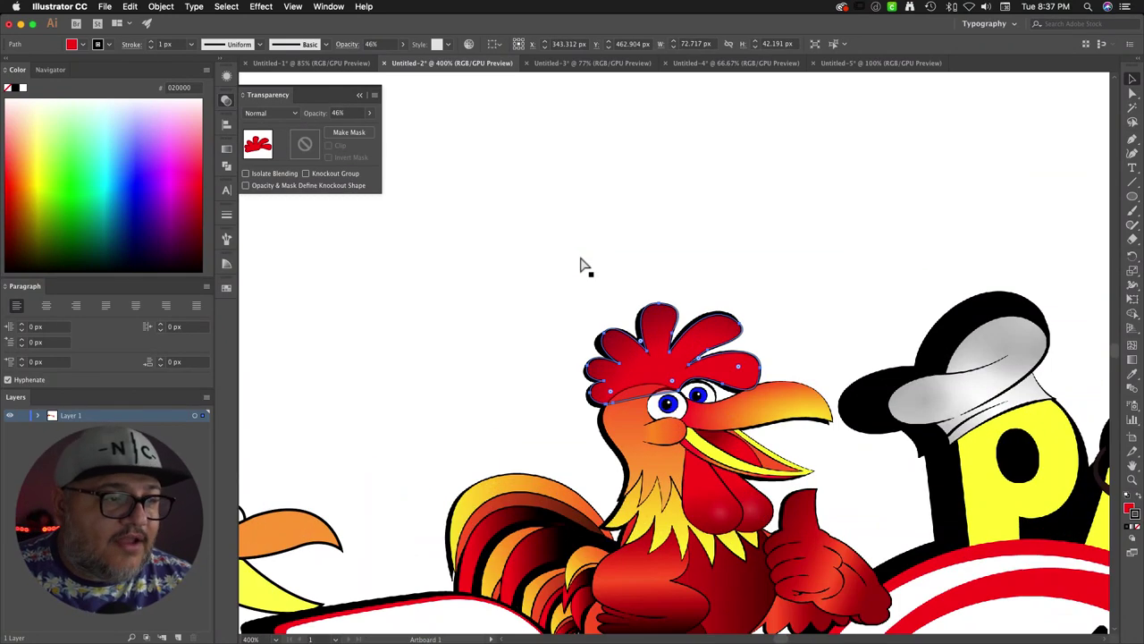
pyautogui.moveTo(581, 266); pyautogui.dragTo(781, 199)
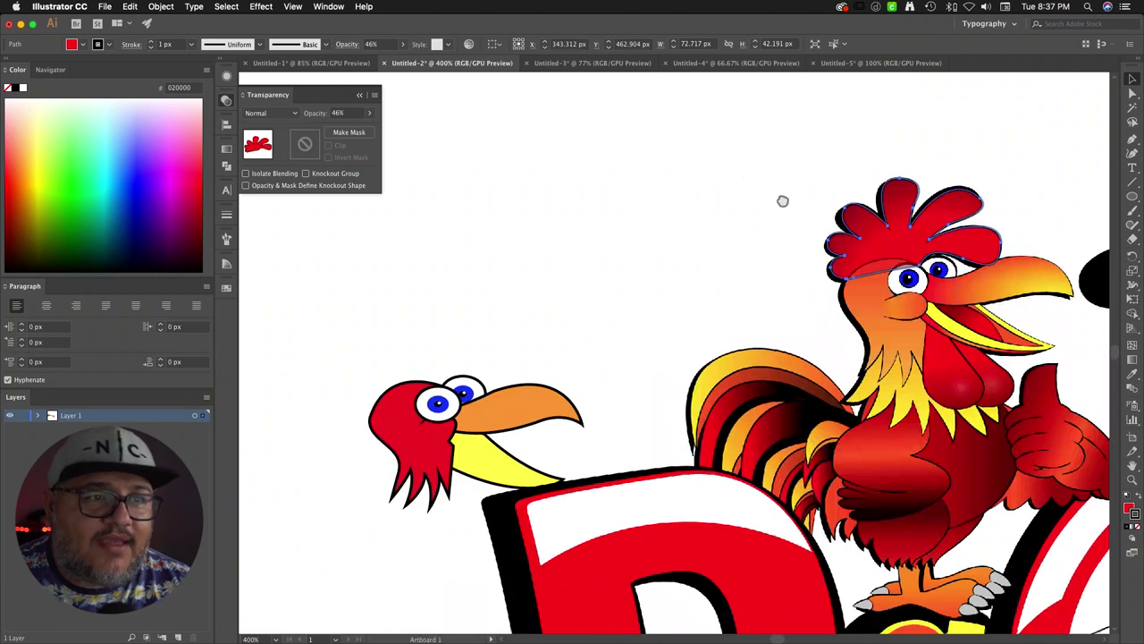
pyautogui.moveTo(883, 254); pyautogui.dragTo(412, 374)
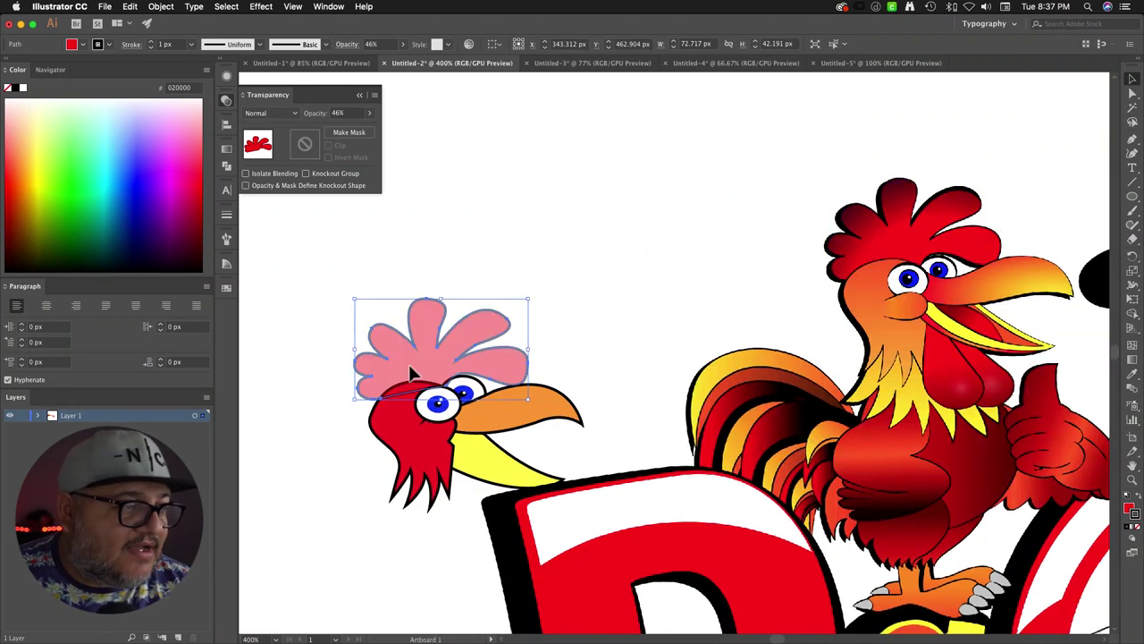
pyautogui.click(366, 114)
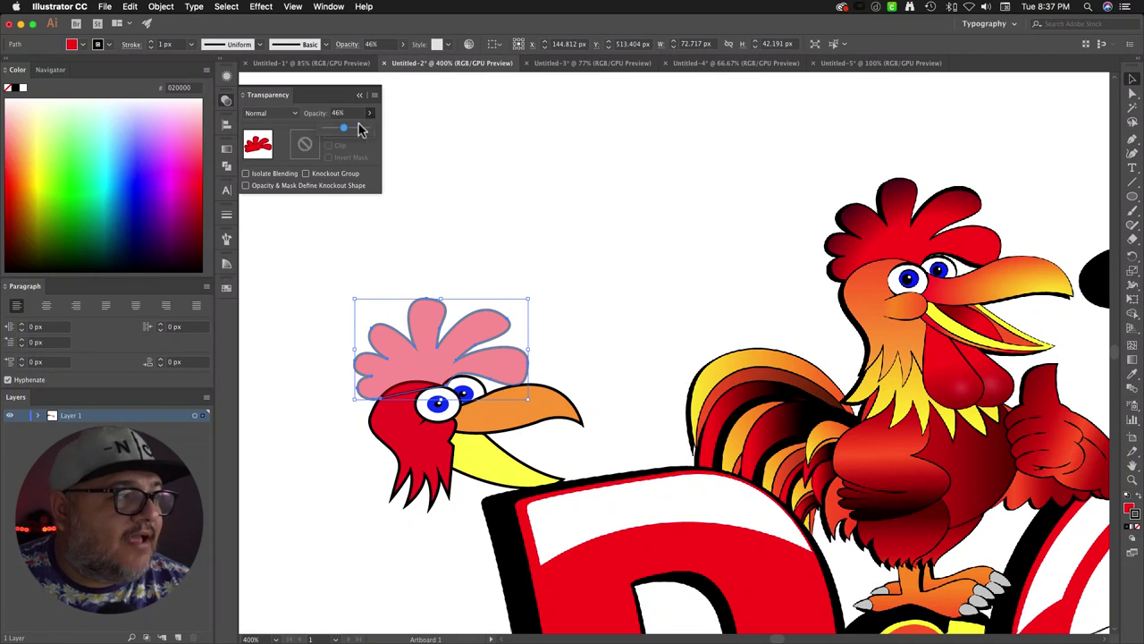
pyautogui.moveTo(345, 128); pyautogui.dragTo(401, 135)
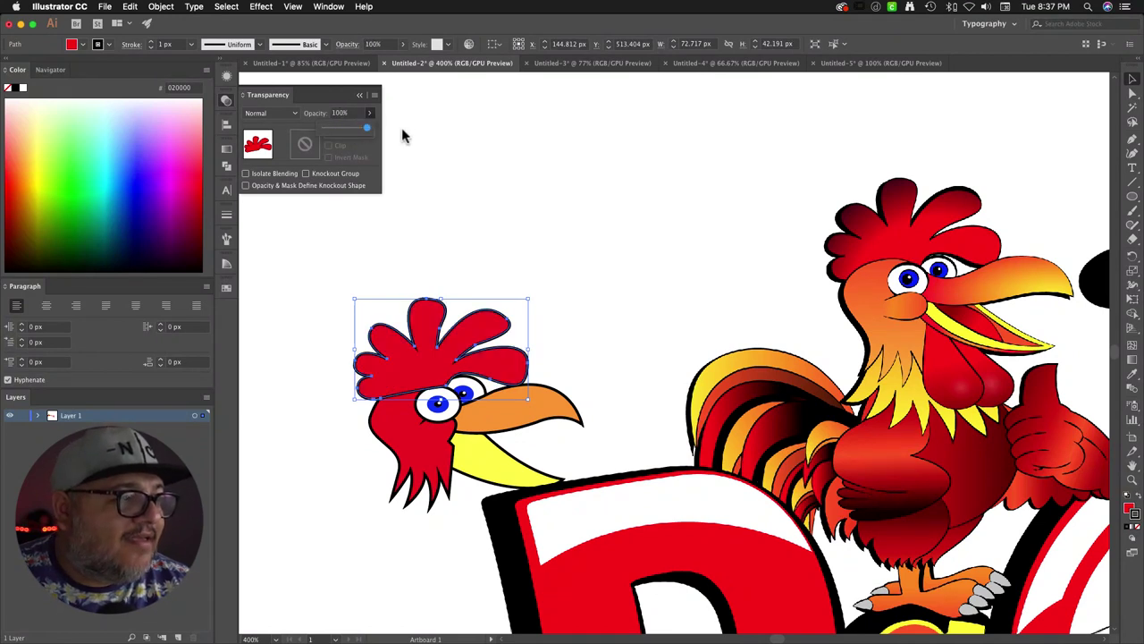
# Step: Send the comb to the back so it sits behind the redrawn head and eyes
pyautogui.rightClick(384, 361)
pyautogui.moveTo(445, 539)
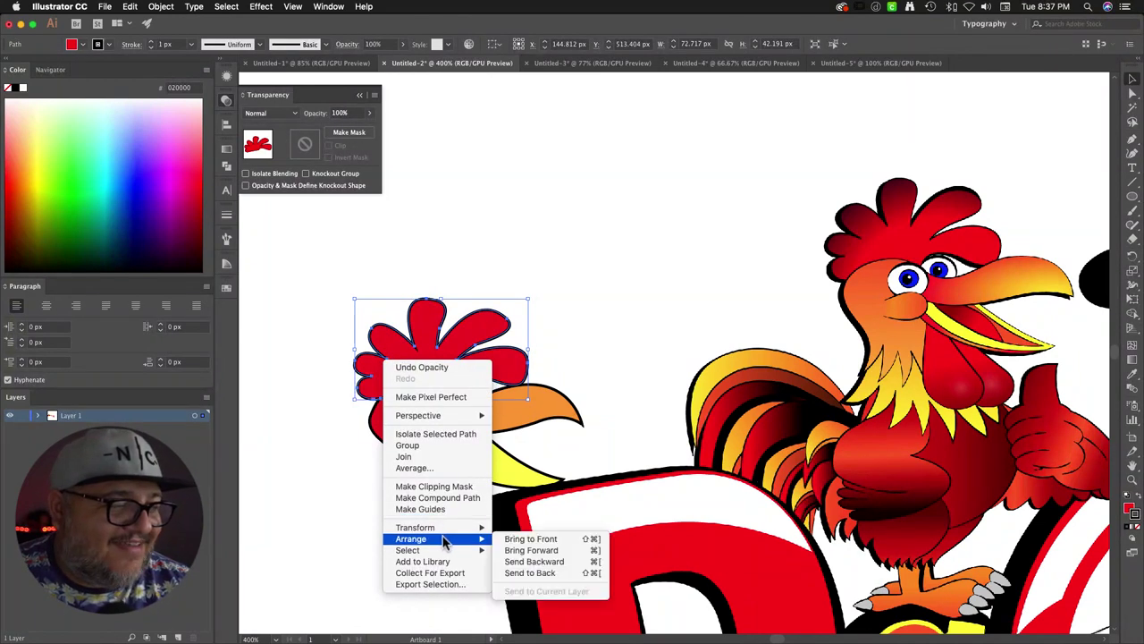
pyautogui.click(550, 573)
pyautogui.click(602, 293)
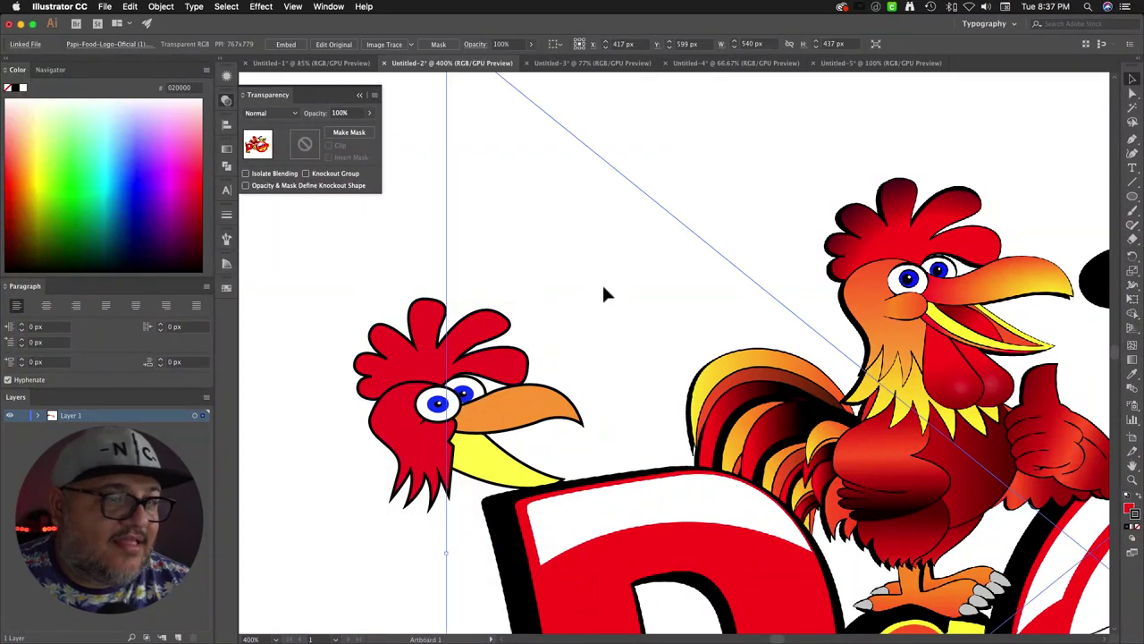
# Step: Try applying a linear gradient to the comb and undo it
pyautogui.click(419, 359)
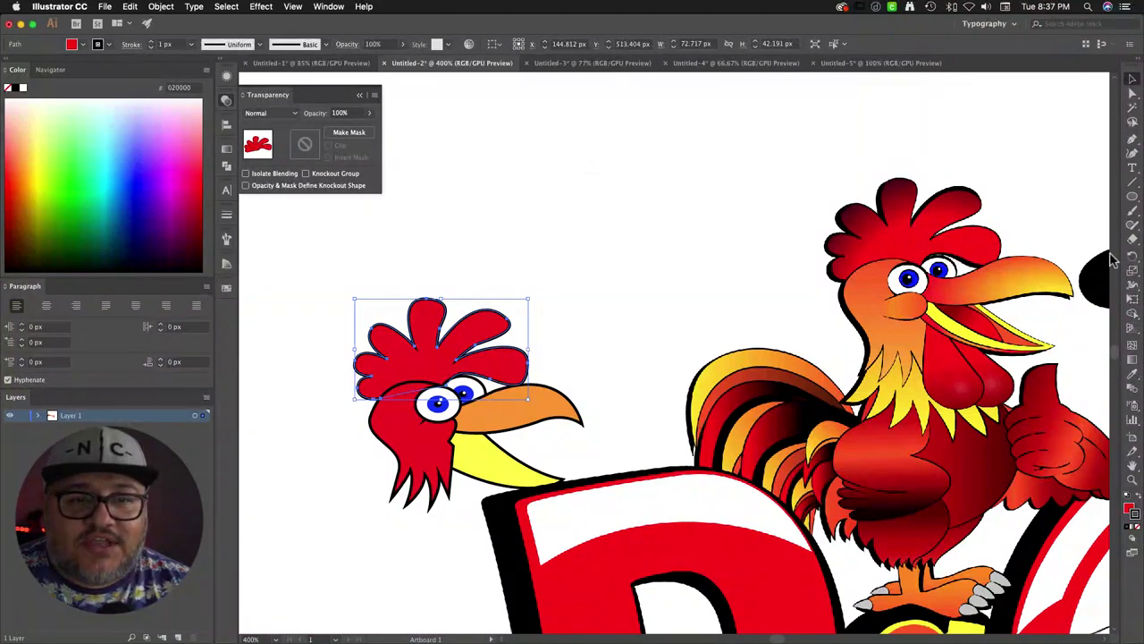
pyautogui.click(1126, 356)
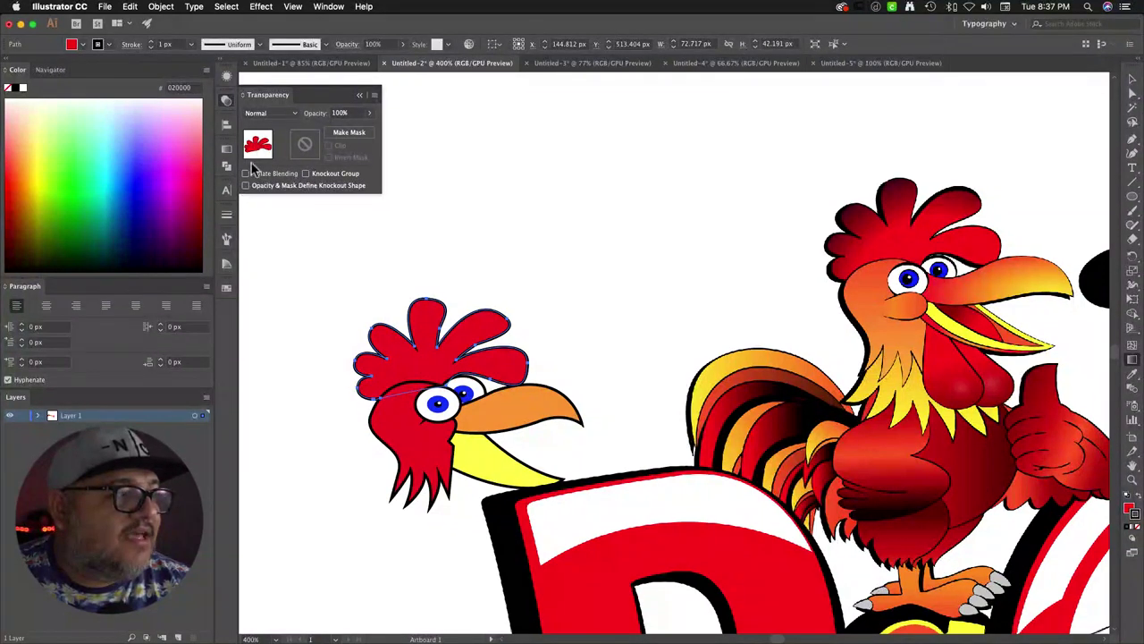
pyautogui.click(226, 149)
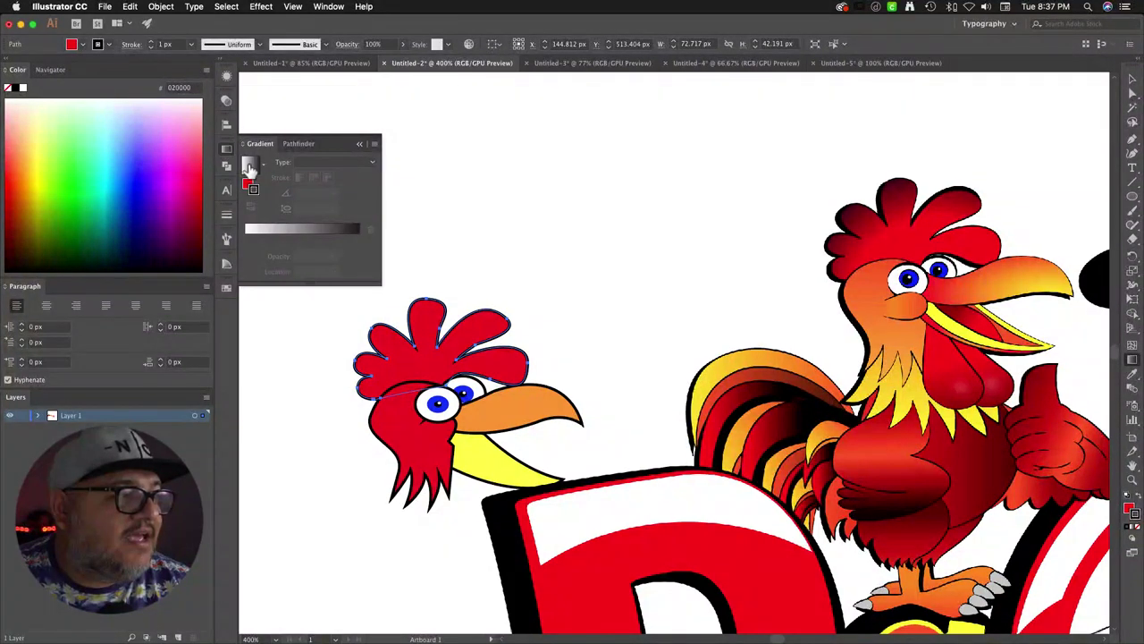
pyautogui.click(250, 168)
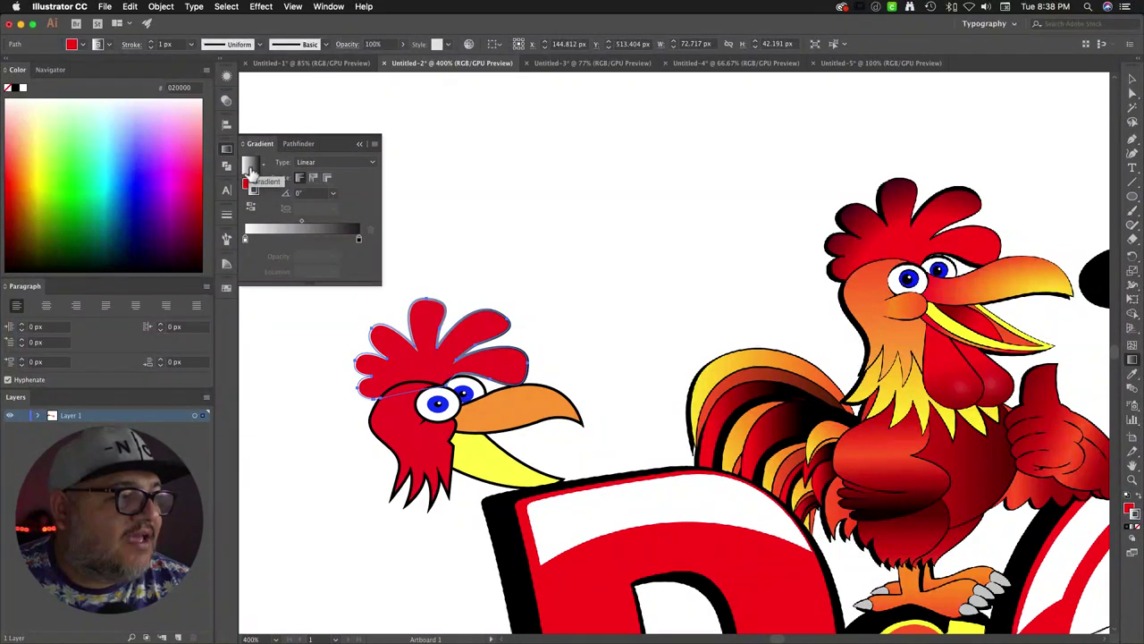
pyautogui.press('super+z')
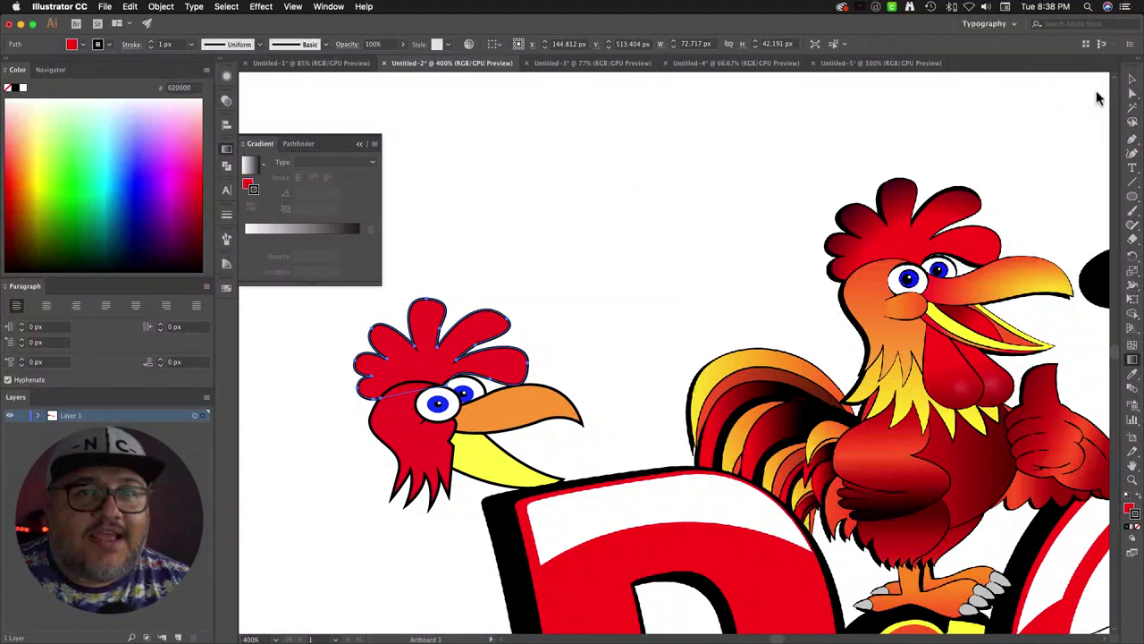
# Step: Sample the comb's red from the reference rooster with the Eyedropper and set the comb's stroke to near-black #020000
pyautogui.click(1132, 82)
pyautogui.click(424, 321)
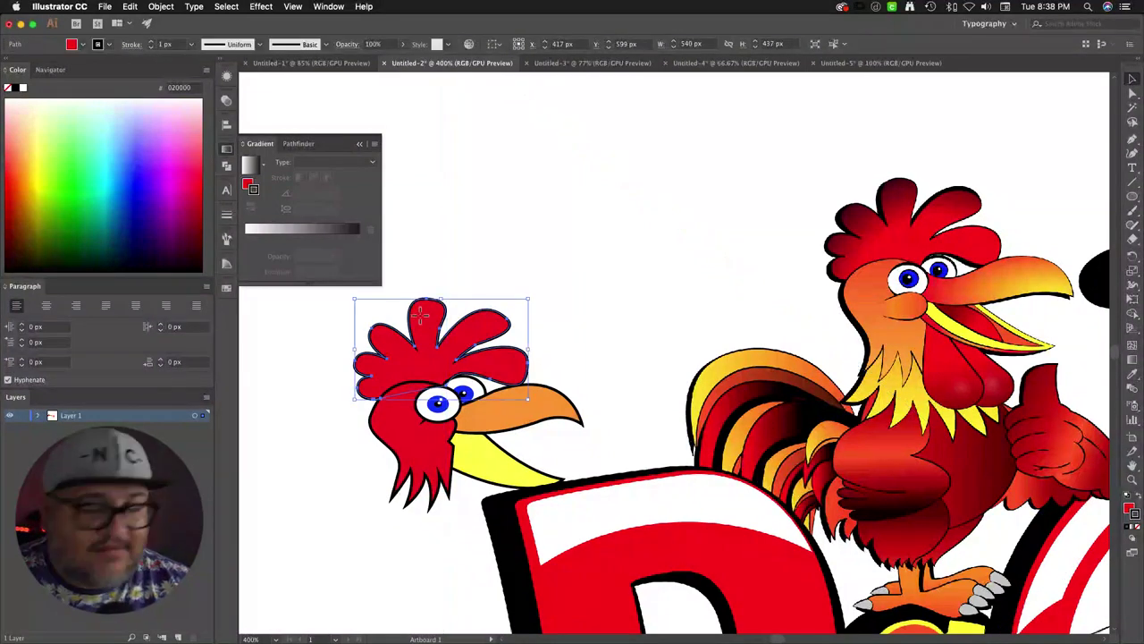
pyautogui.press('i')
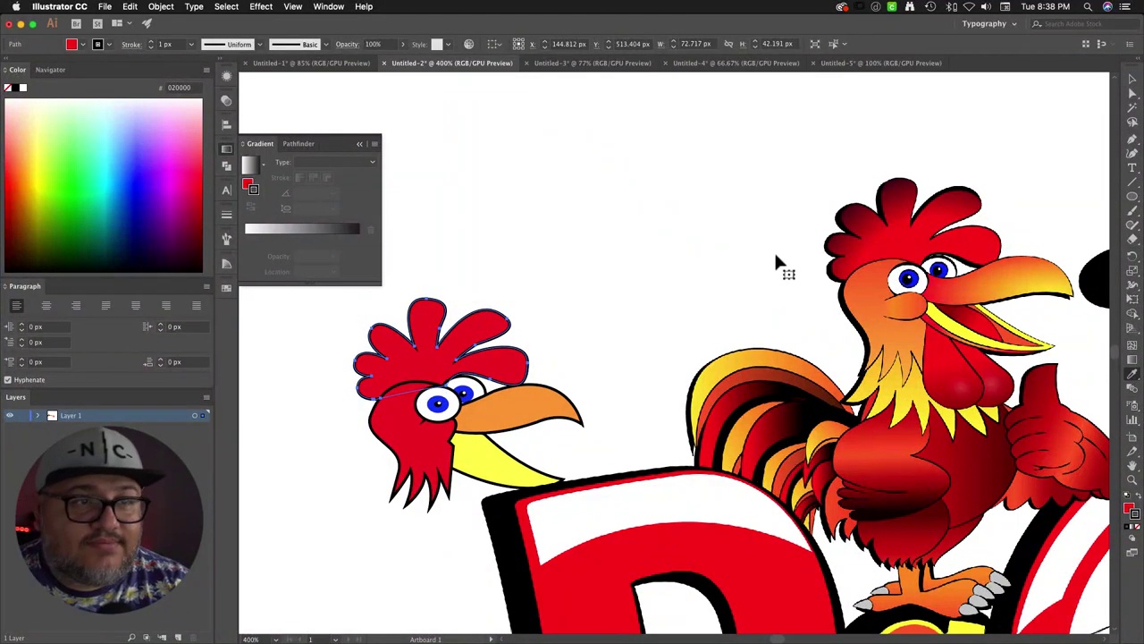
pyautogui.click(872, 231)
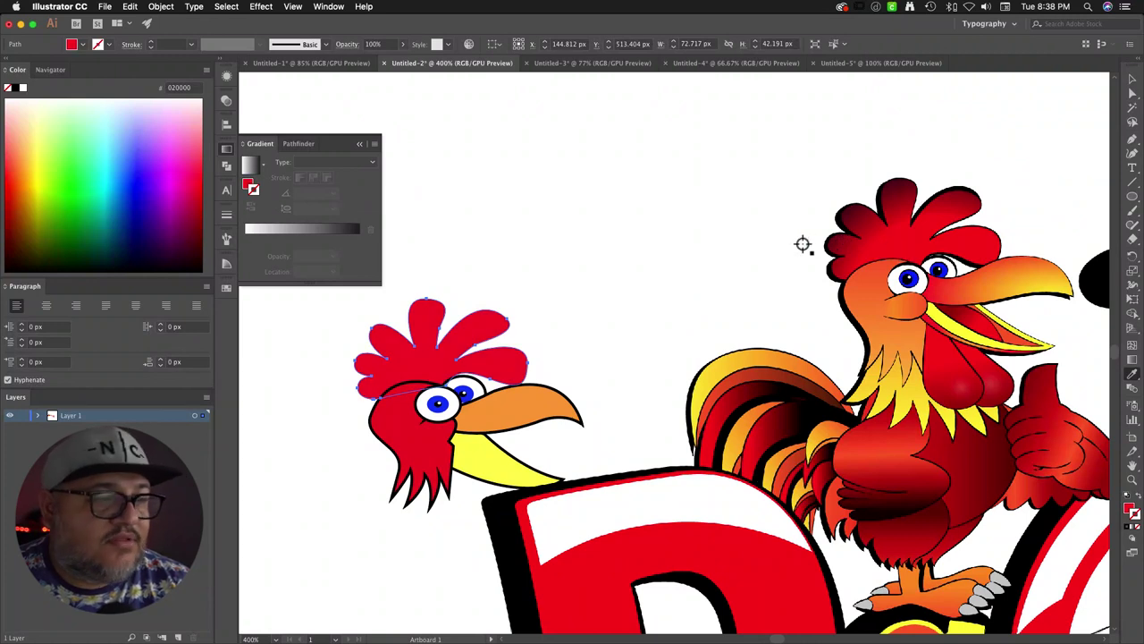
pyautogui.doubleClick(1130, 508)
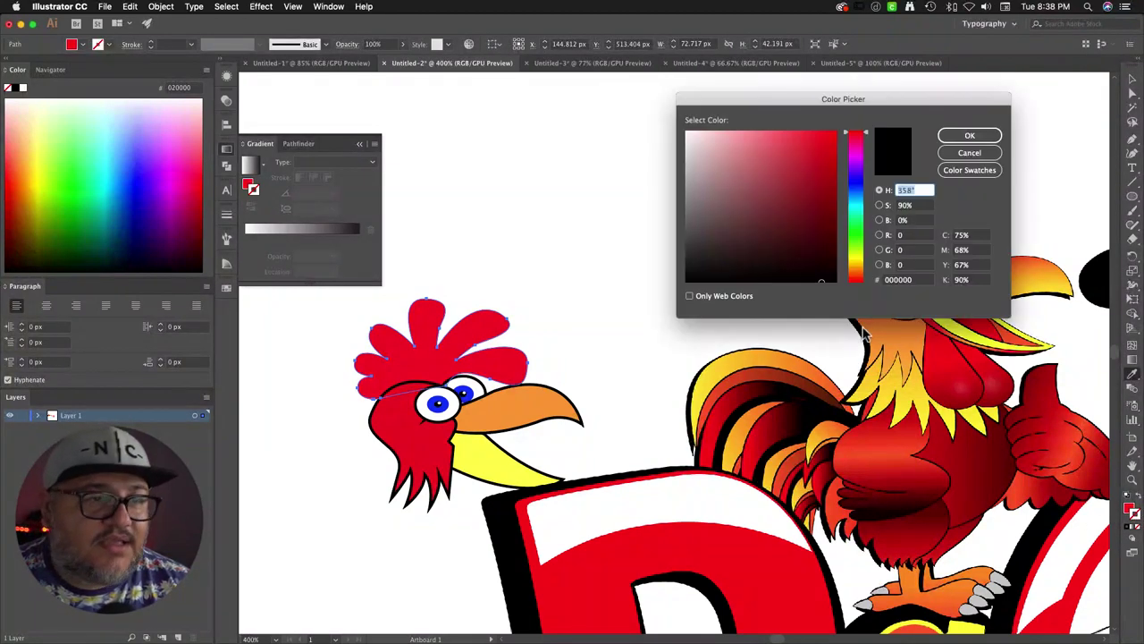
pyautogui.click(830, 282)
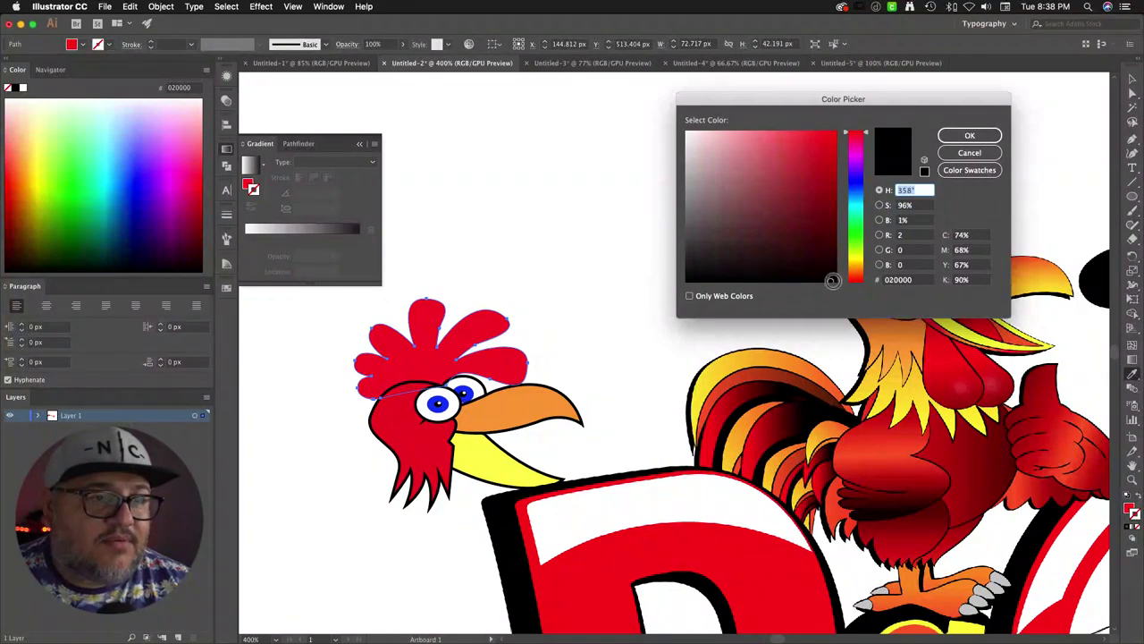
pyautogui.click(968, 137)
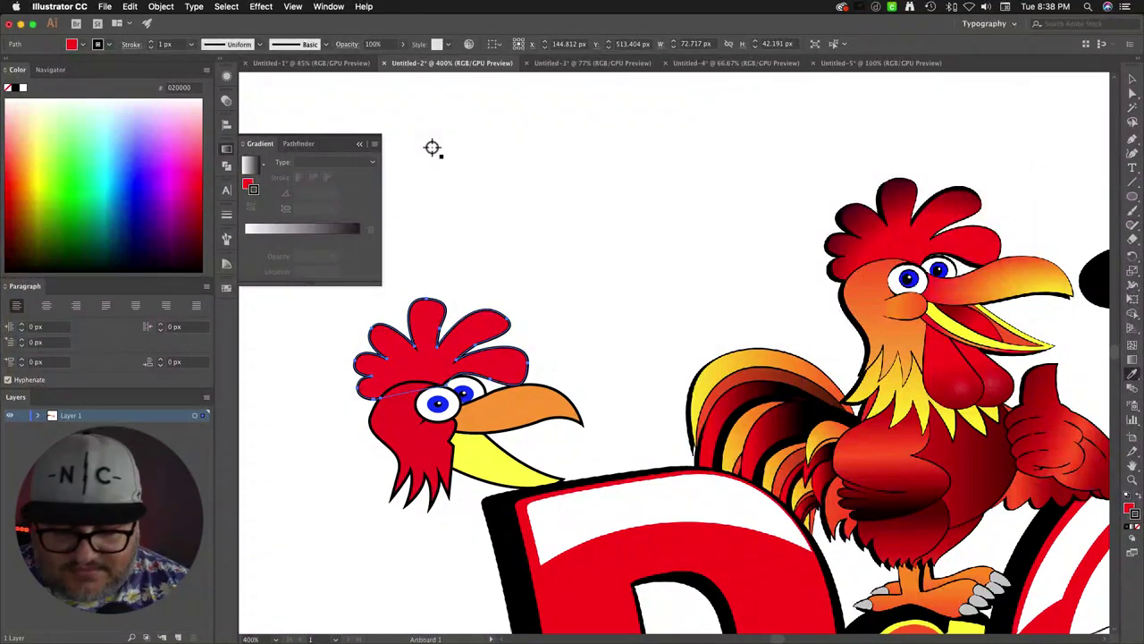
pyautogui.press('v')
pyautogui.click(506, 146)
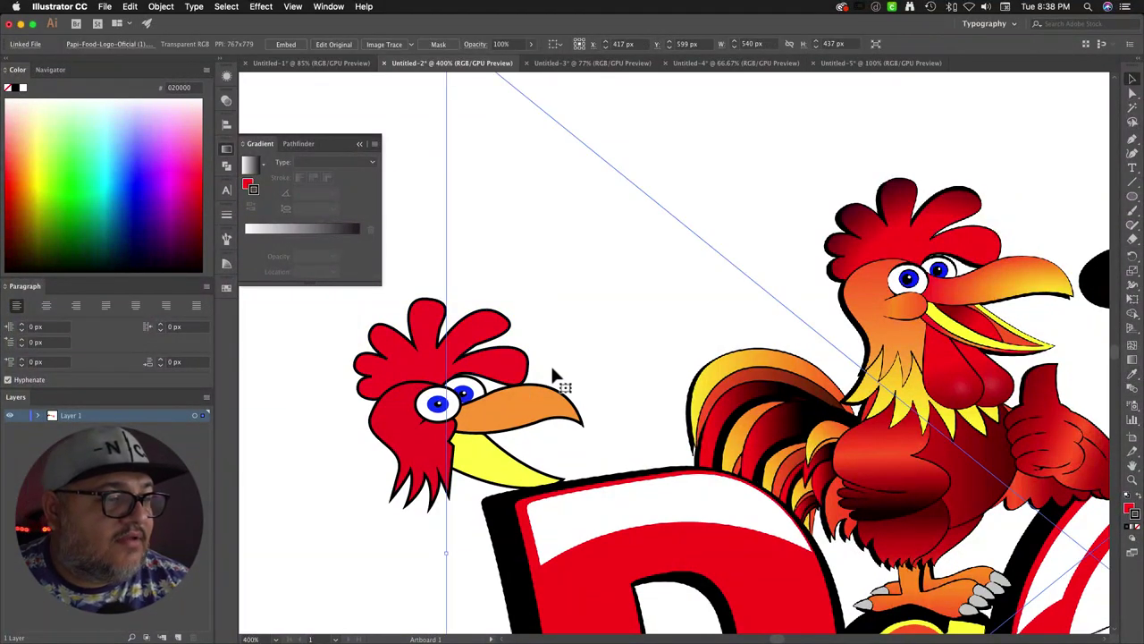
pyautogui.click(305, 350)
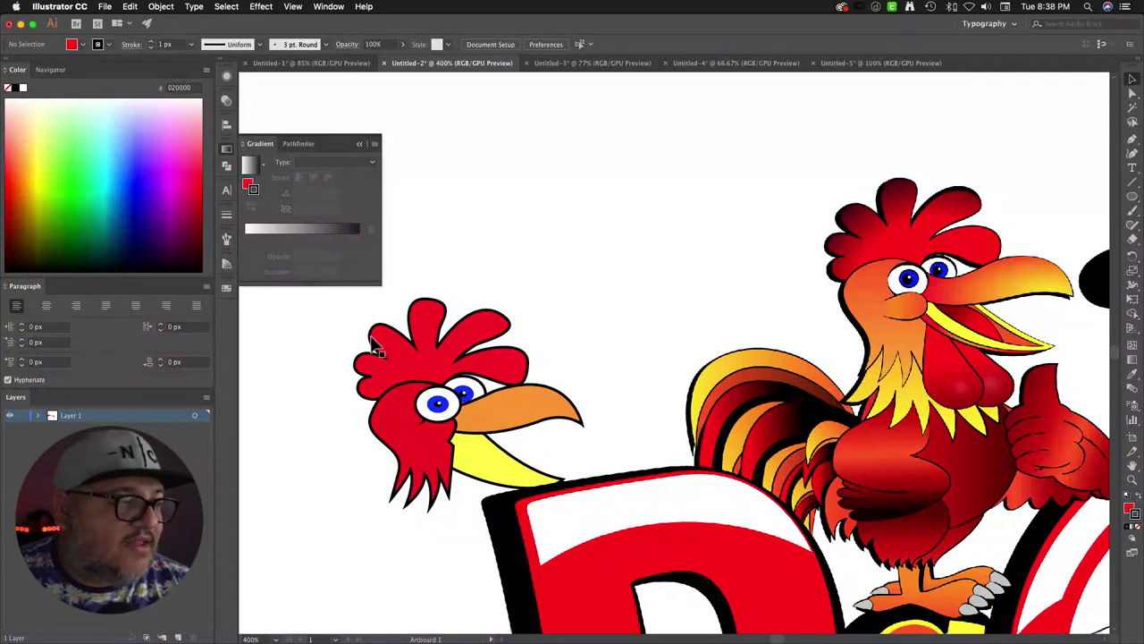
pyautogui.moveTo(339, 322); pyautogui.dragTo(478, 463)
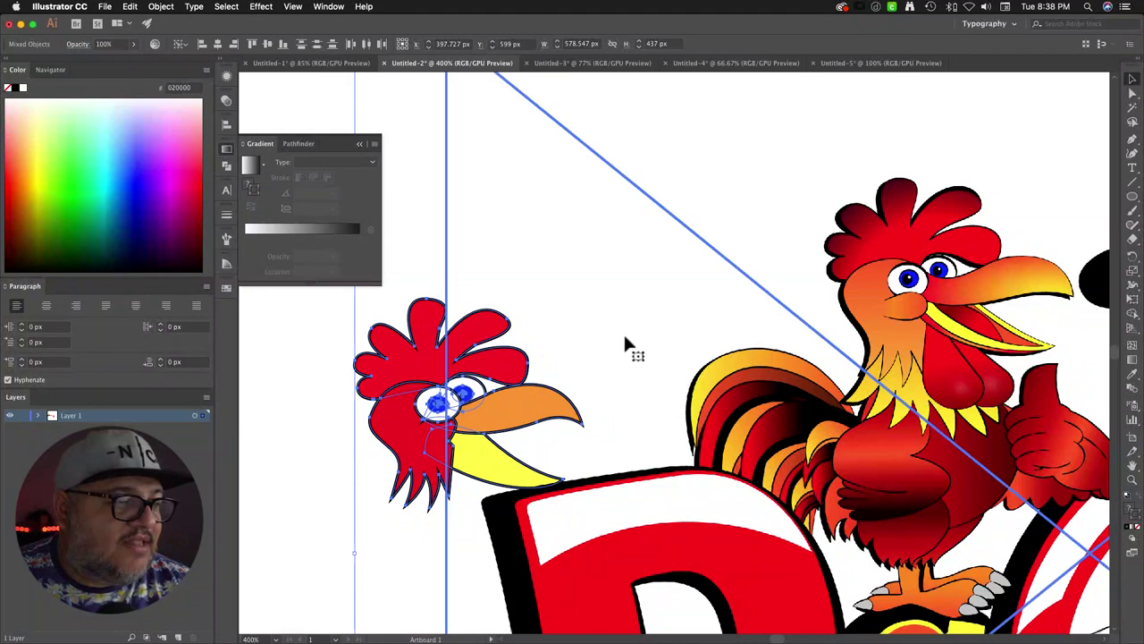
pyautogui.click(305, 344)
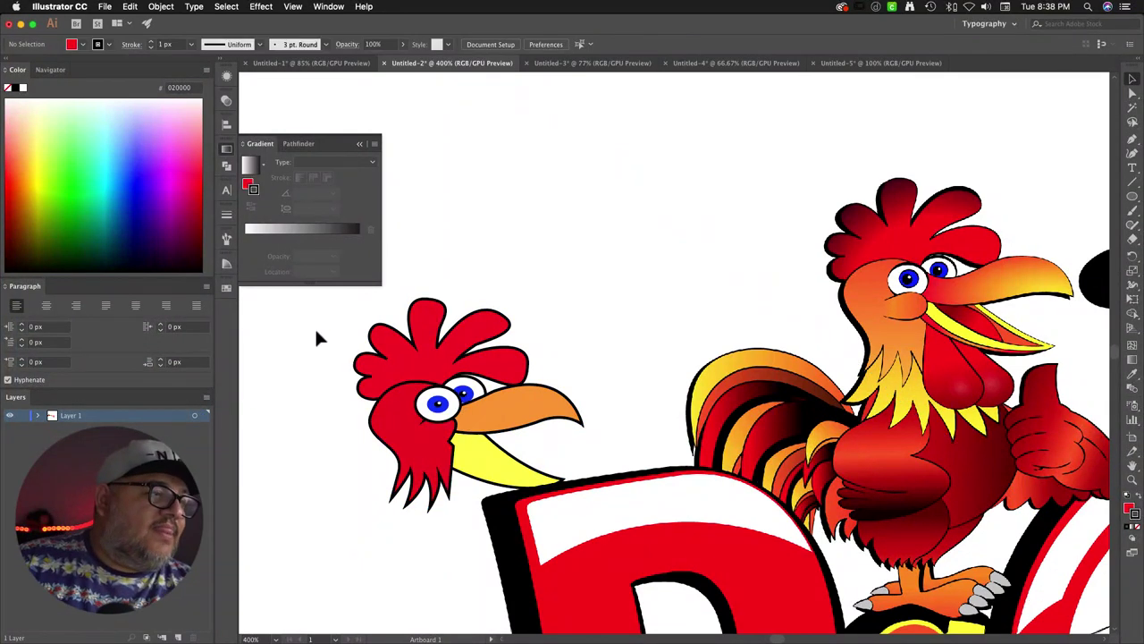
pyautogui.click(358, 145)
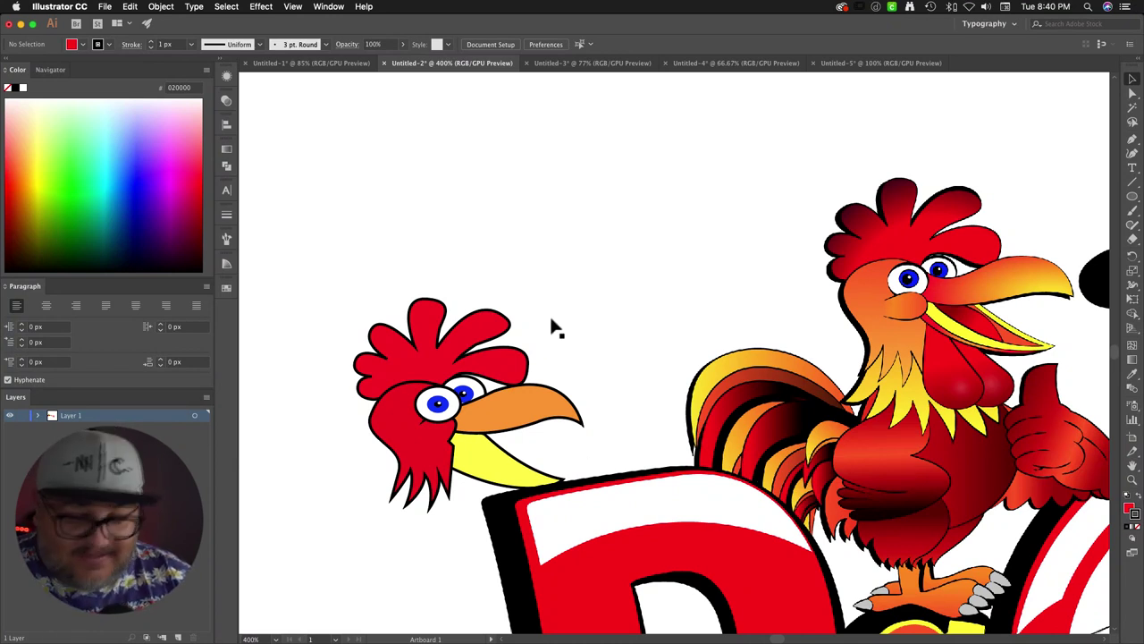
pyautogui.click(396, 345)
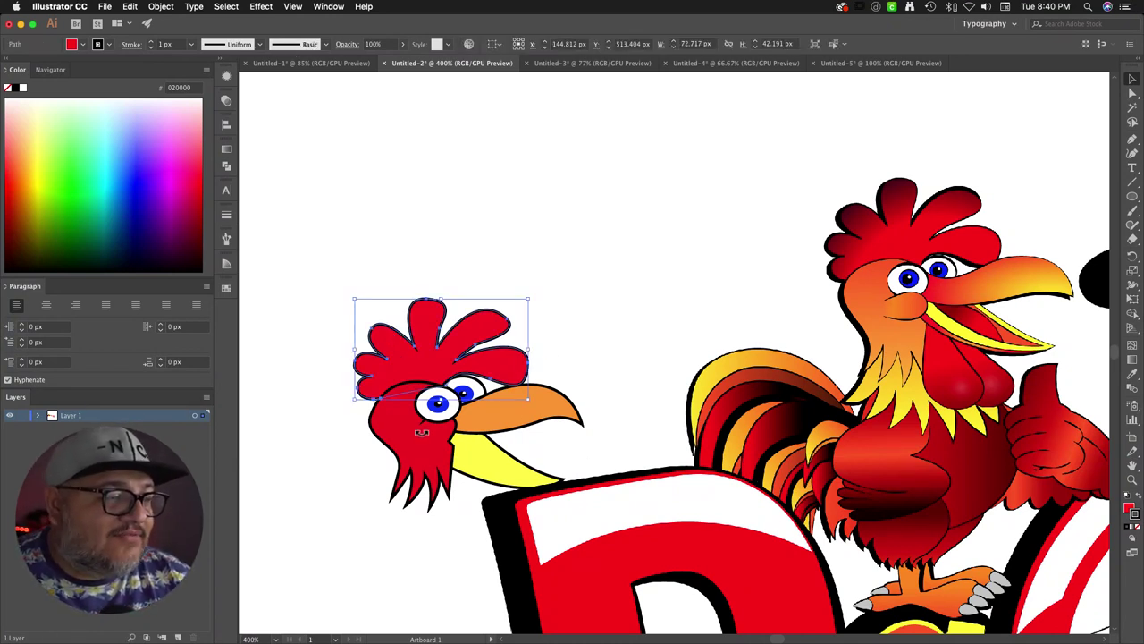
pyautogui.keyDown('shift'); pyautogui.click(423, 431); pyautogui.keyUp('shift')
pyautogui.click(608, 339)
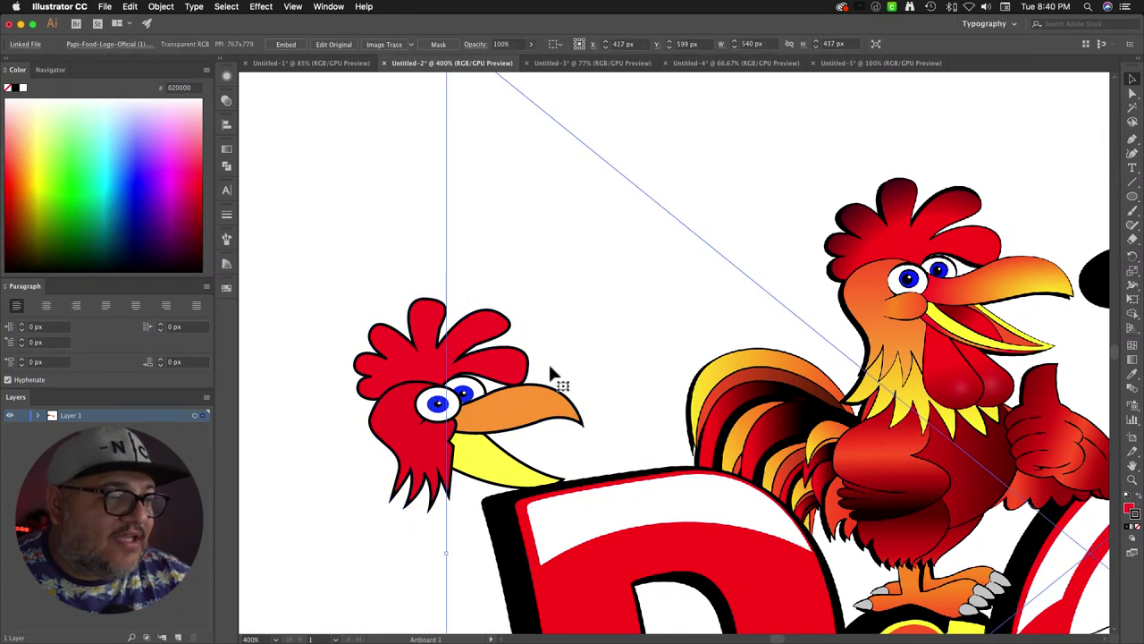
# Step: Give the near eye's blue iris a black #000000 stroke
pyautogui.click(471, 399)
pyautogui.click(438, 407)
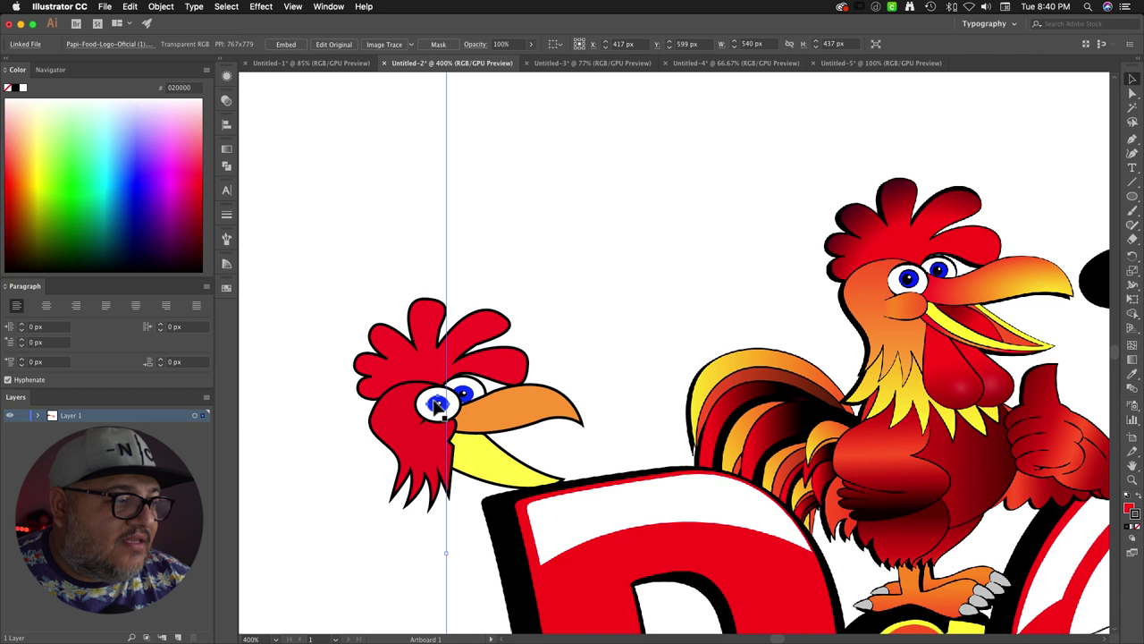
pyautogui.doubleClick(1130, 508)
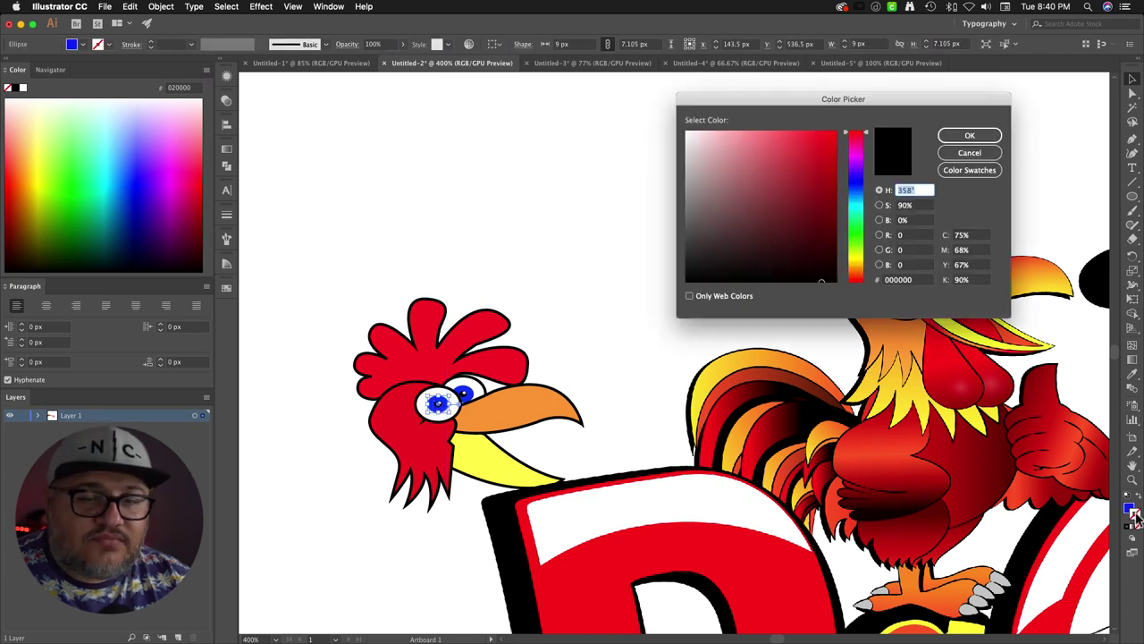
pyautogui.click(970, 136)
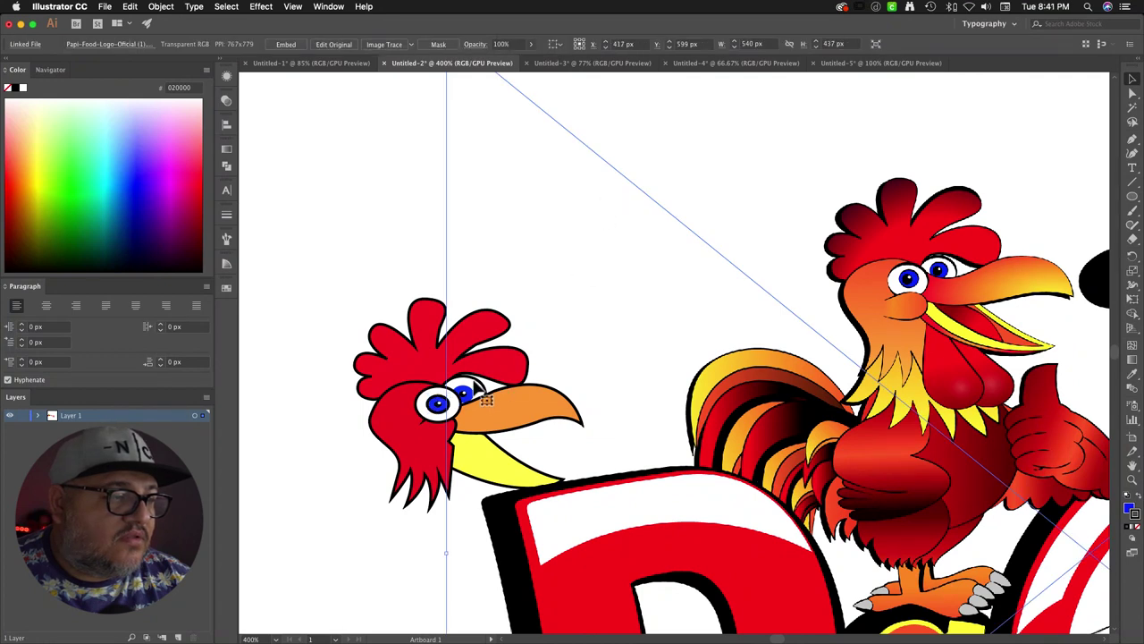
# Step: Shift the reference logo image right, away from the redrawn head, and give the far eye's blue iris a black #000000 stroke
pyautogui.click(689, 391)
pyautogui.moveTo(689, 391); pyautogui.dragTo(774, 390)
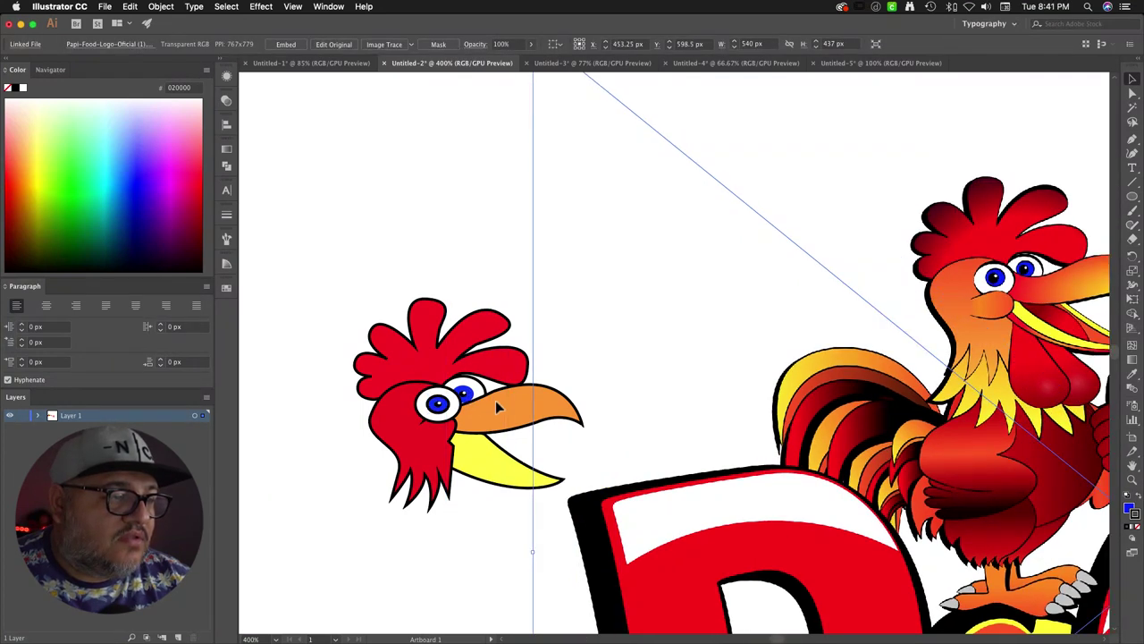
pyautogui.click(473, 398)
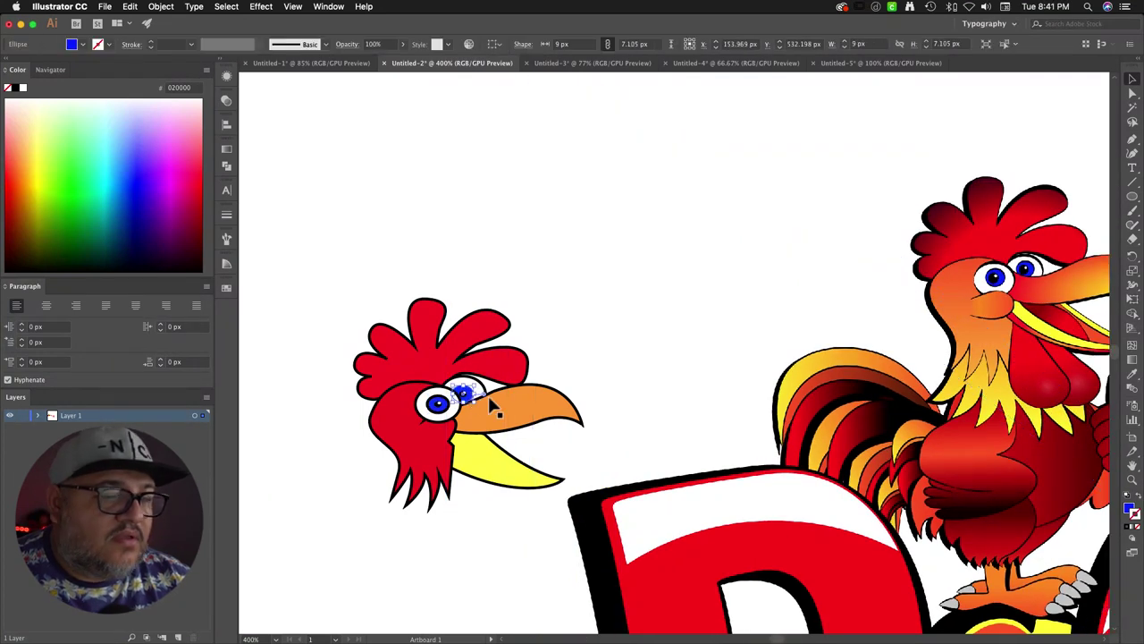
pyautogui.doubleClick(1133, 521)
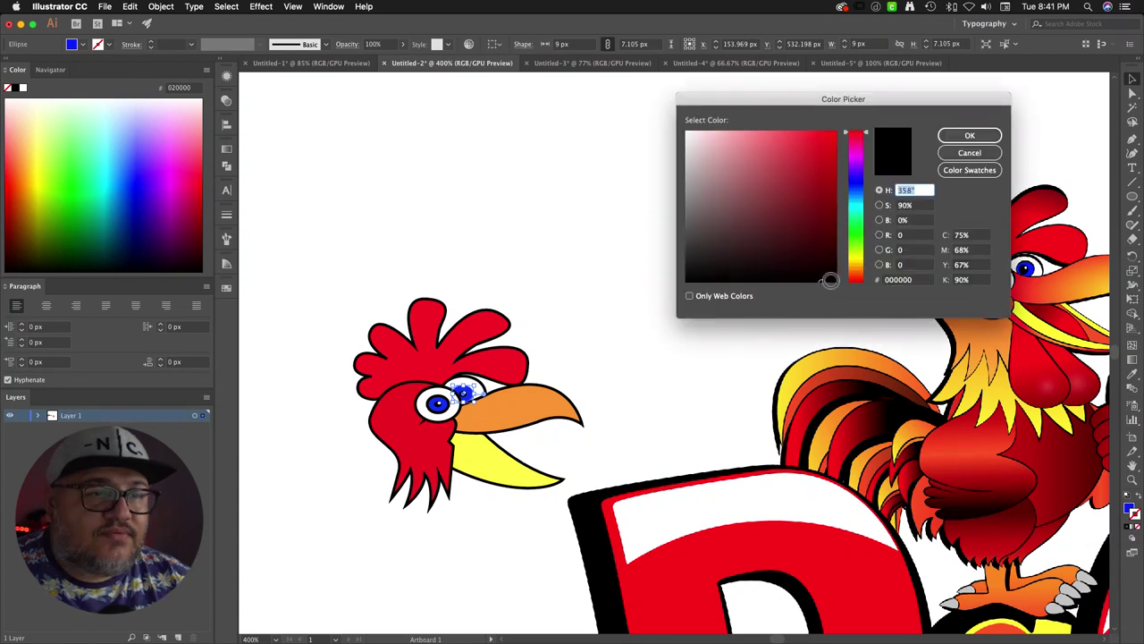
pyautogui.click(968, 135)
pyautogui.click(553, 96)
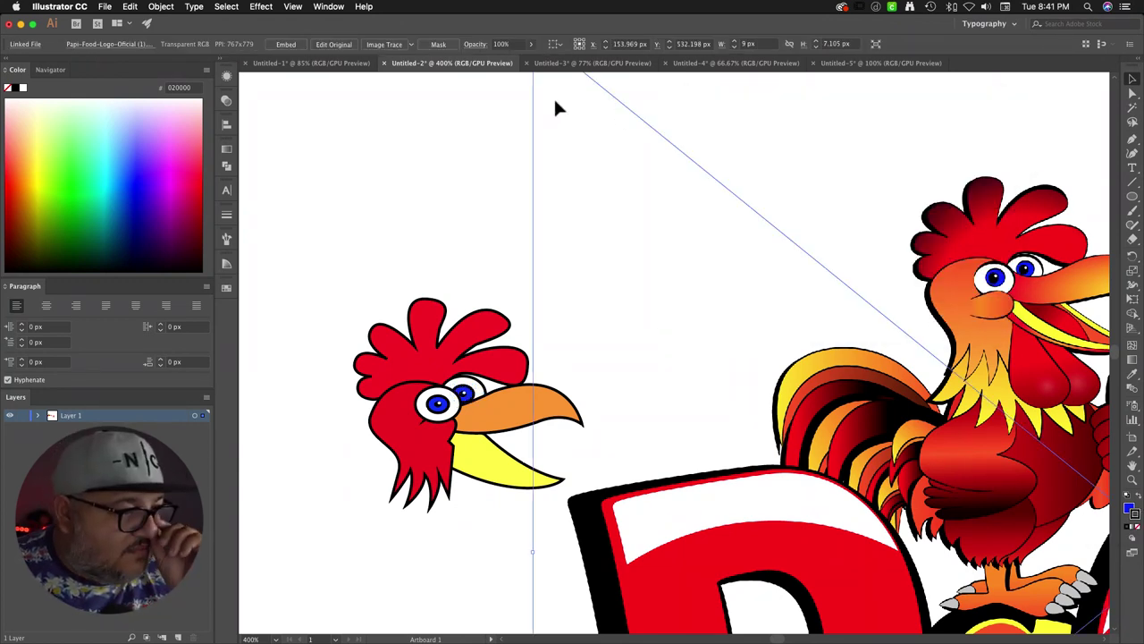
# Step: Move the whole redrawn rooster head up and to the left, farther from the reference logo
pyautogui.moveTo(345, 257); pyautogui.dragTo(473, 483)
pyautogui.moveTo(473, 439); pyautogui.dragTo(403, 384)
pyautogui.click(459, 193)
pyautogui.moveTo(679, 365); pyautogui.dragTo(646, 330)
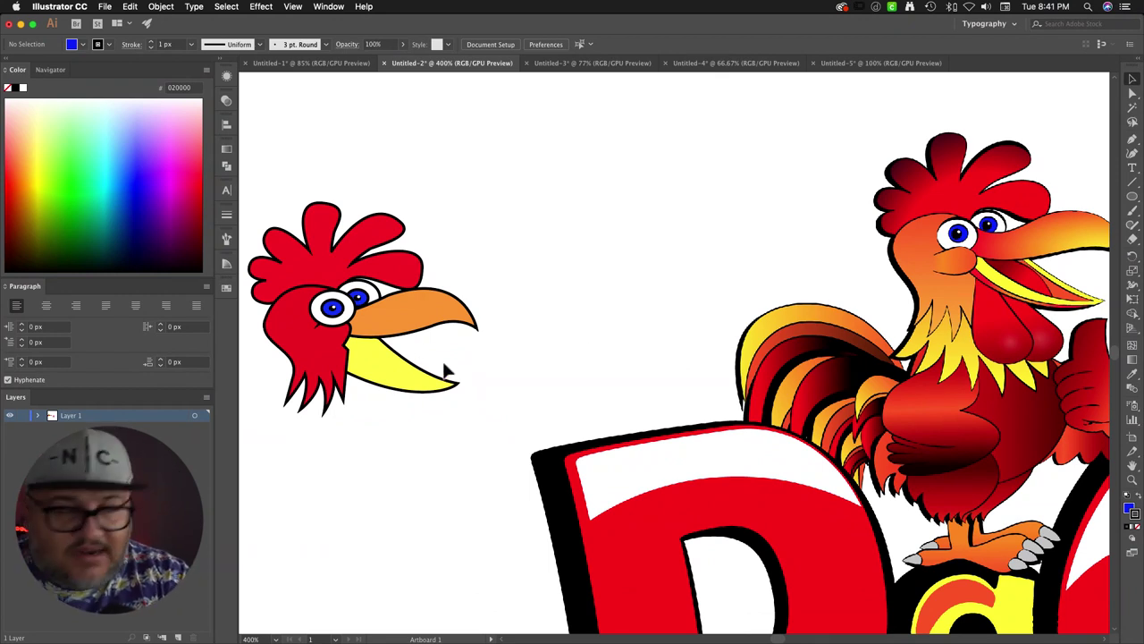
# Step: Draw an angled mouth line about 34.5 by 20 px inside the yellow lower beak with the Pen tool and remove its fill
pyautogui.press('p')
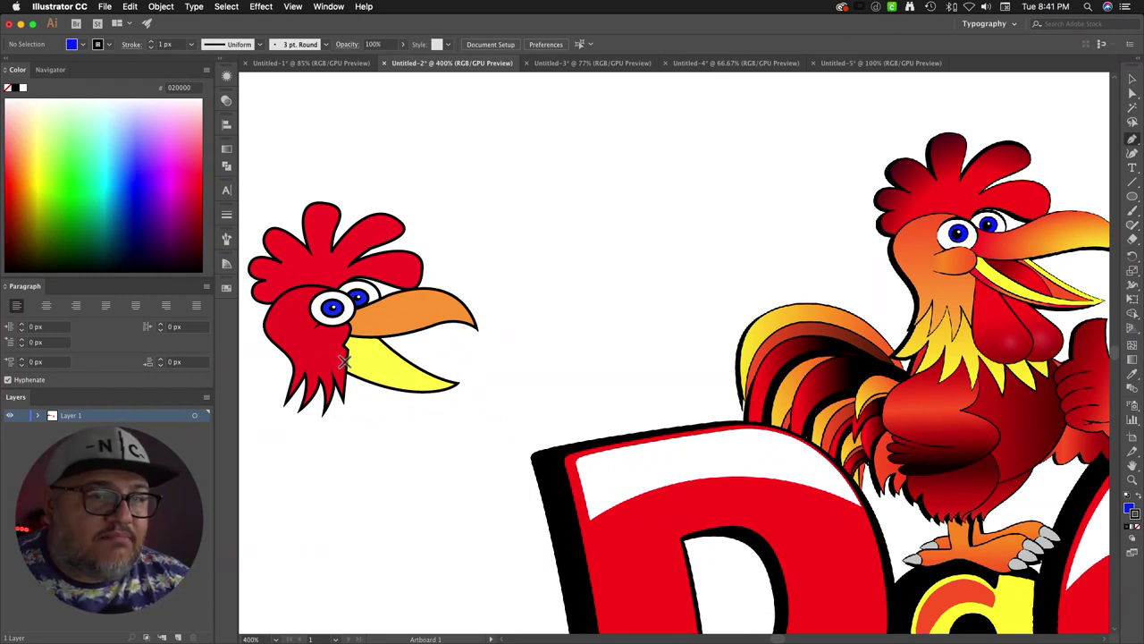
pyautogui.click(343, 362)
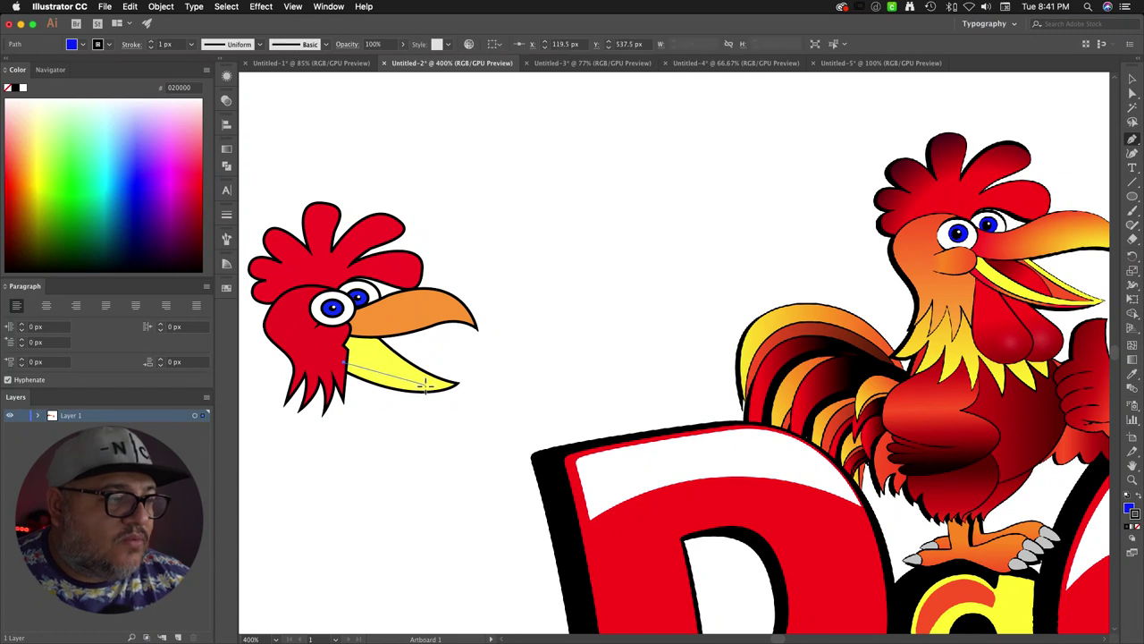
pyautogui.moveTo(460, 384); pyautogui.dragTo(471, 390)
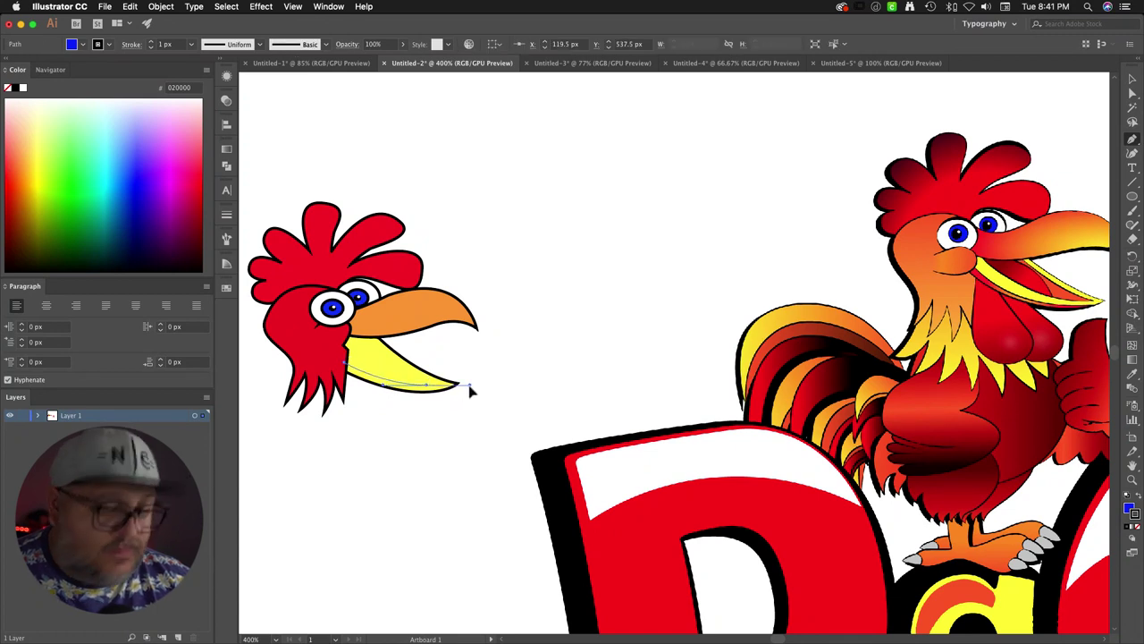
pyautogui.click(366, 347)
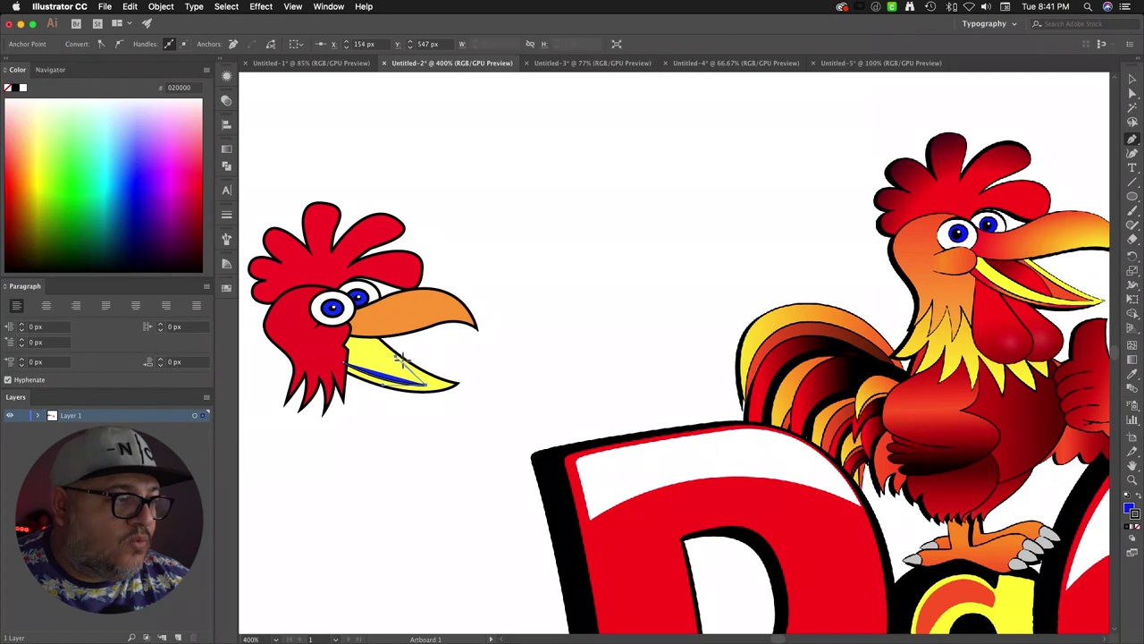
pyautogui.click(419, 381)
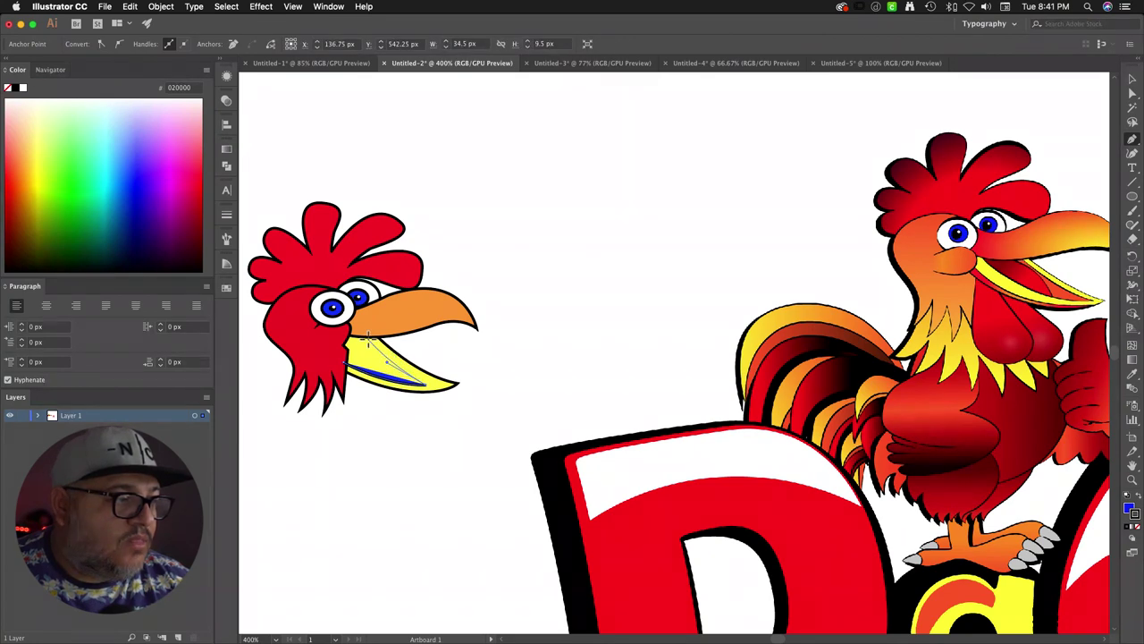
pyautogui.click(367, 337)
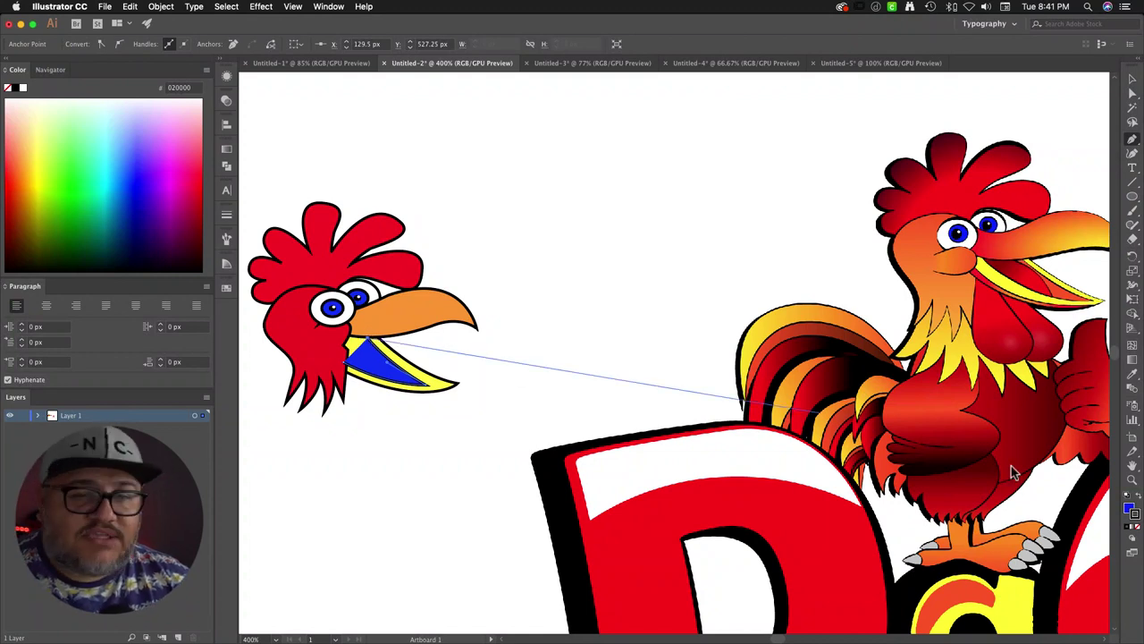
pyautogui.click(1135, 529)
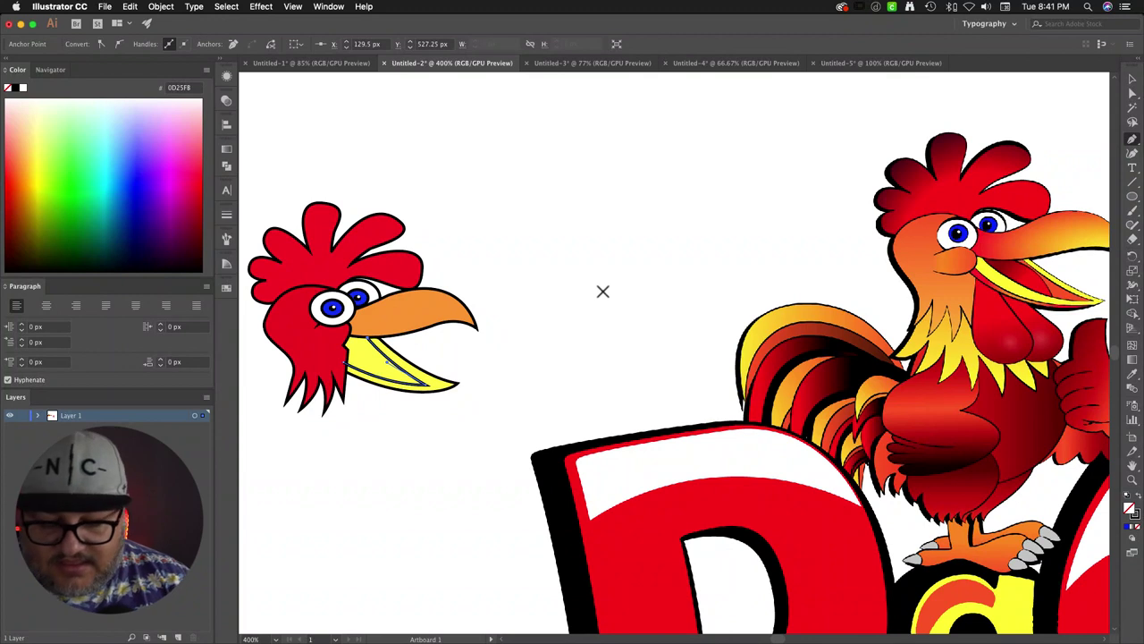
pyautogui.press('v')
pyautogui.click(613, 261)
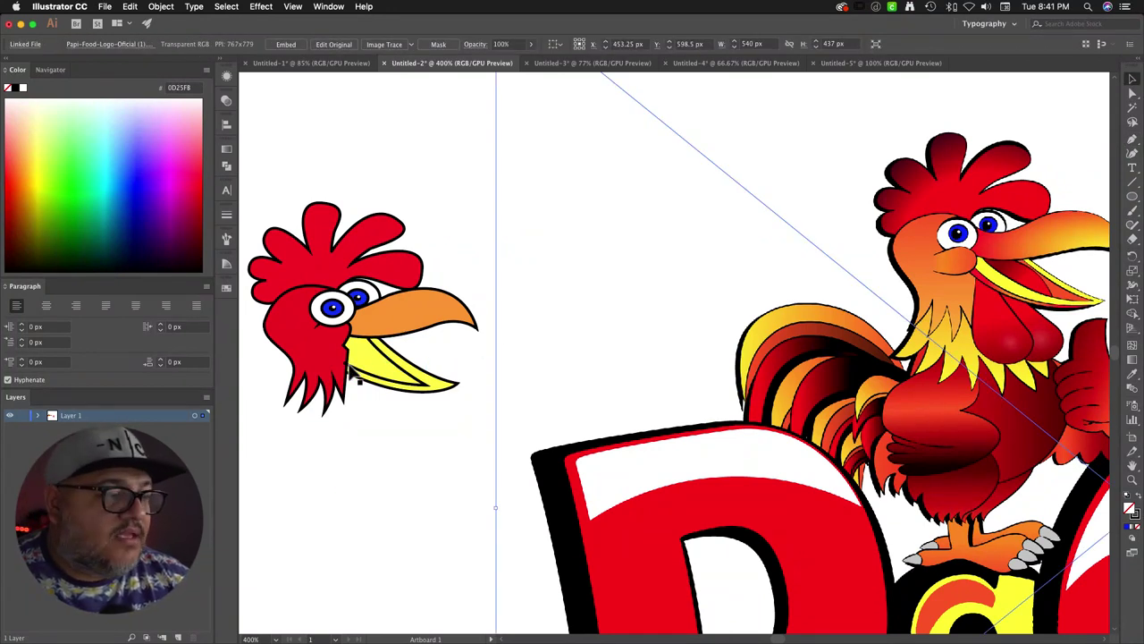
pyautogui.click(358, 379)
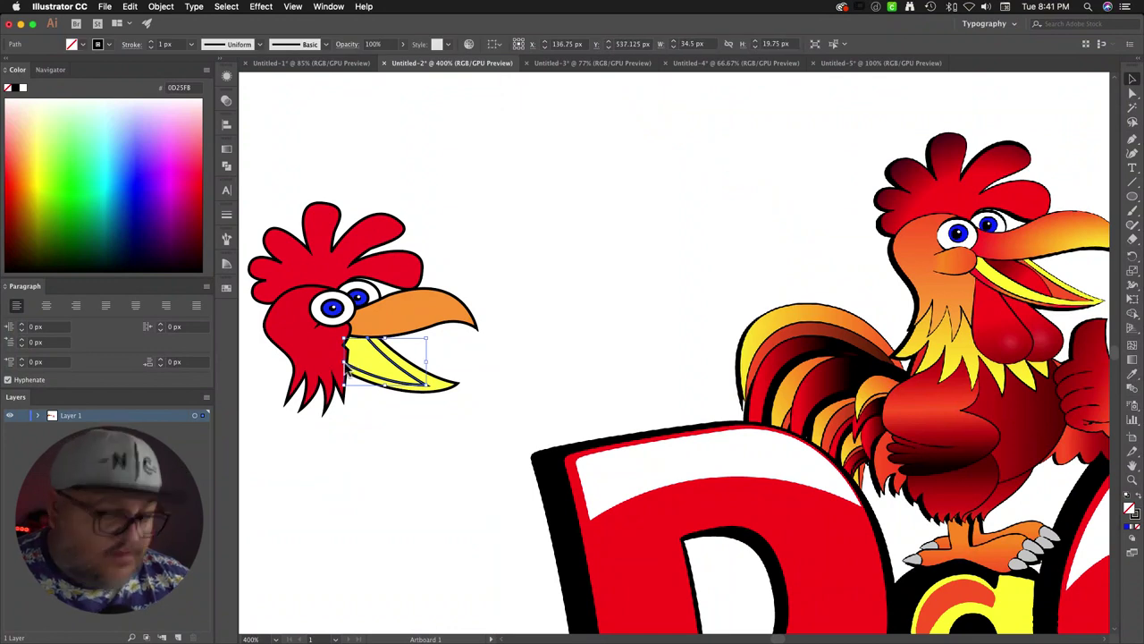
pyautogui.press('a')
pyautogui.click(344, 365)
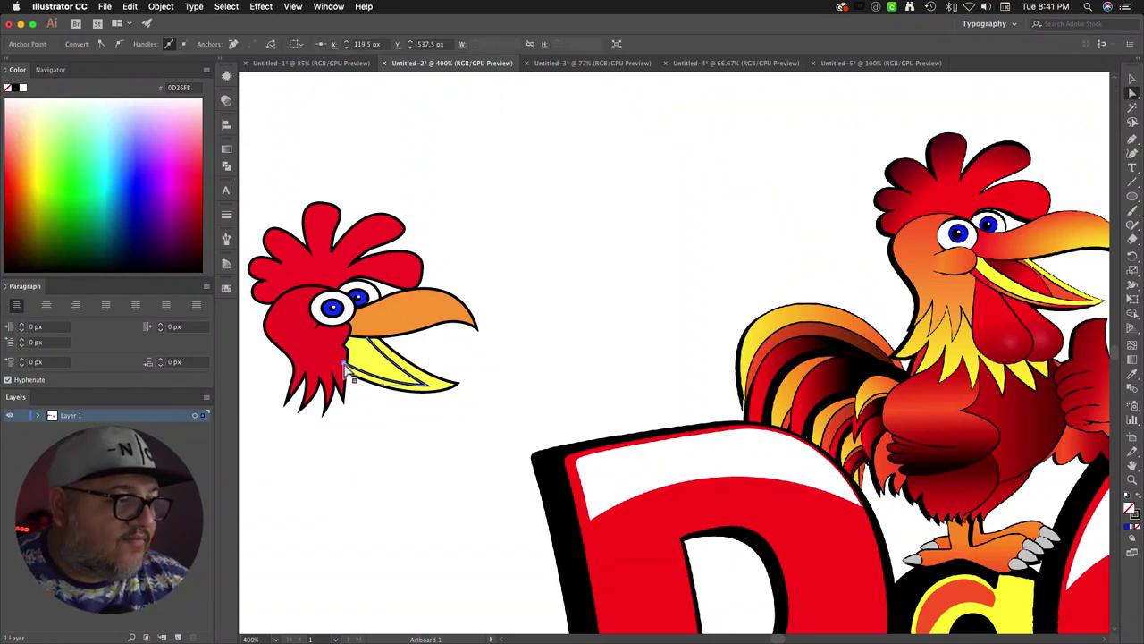
pyautogui.click(517, 340)
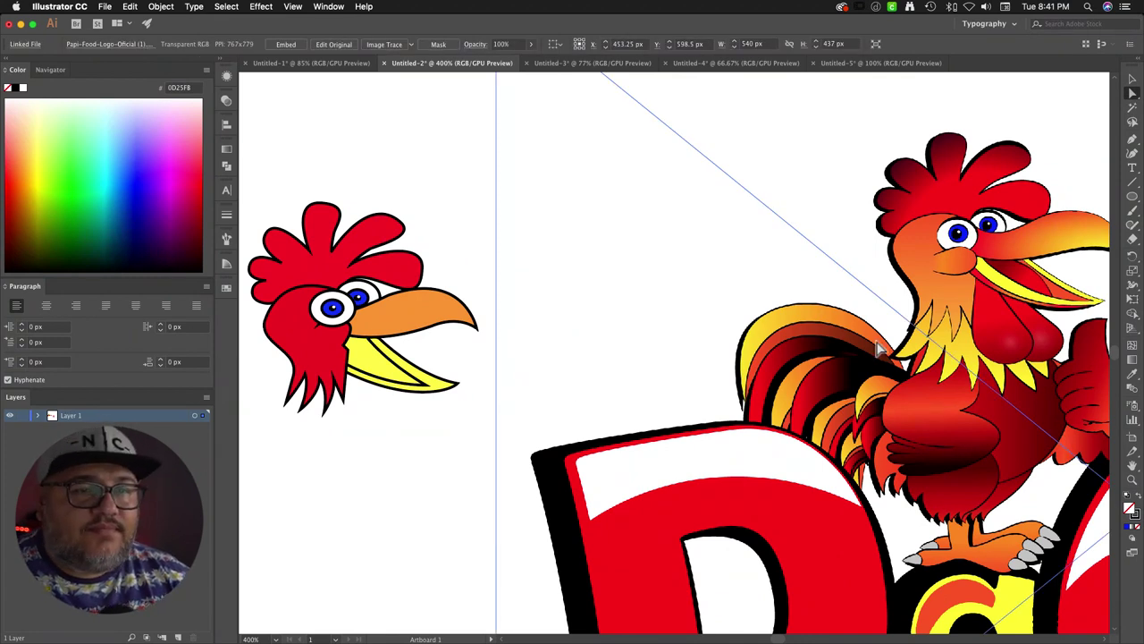
# Step: Draw the tongue's curved upper edge from the mouth corner down toward the mouth line's tip with the Pen tool
pyautogui.click(1132, 140)
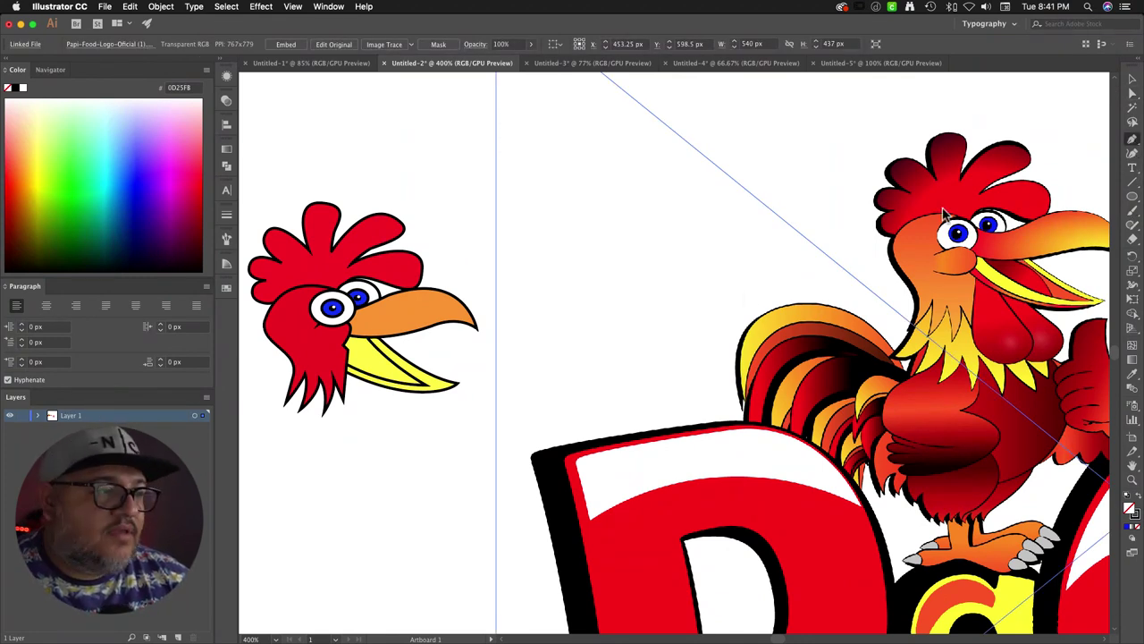
pyautogui.click(343, 349)
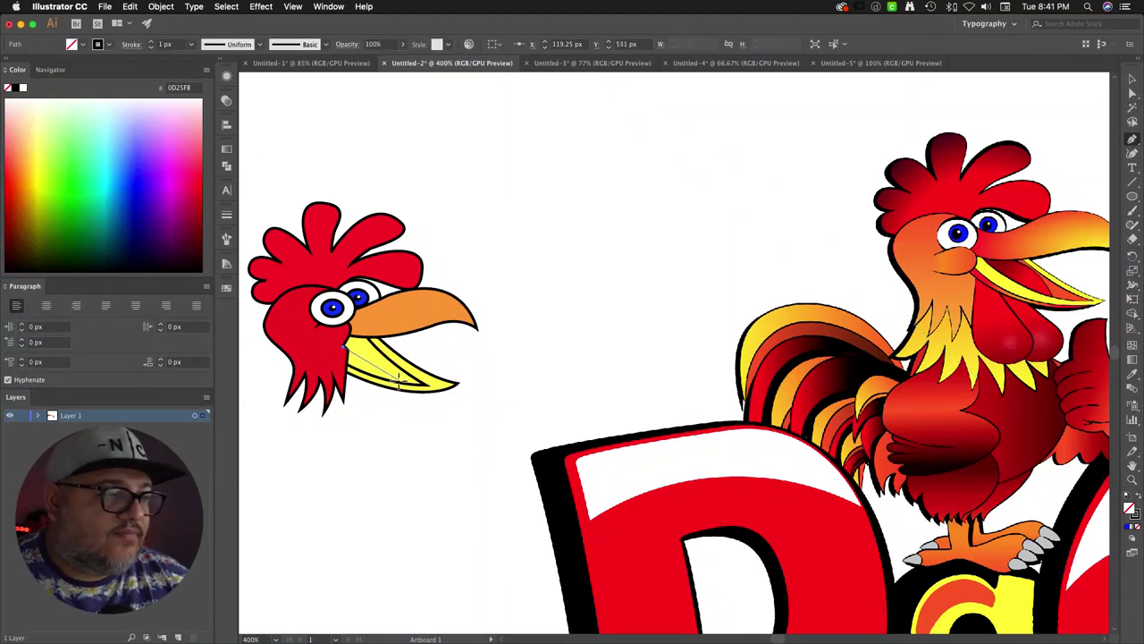
pyautogui.press('super+equal')
pyautogui.press('super+equal')
pyautogui.press('super+equal')
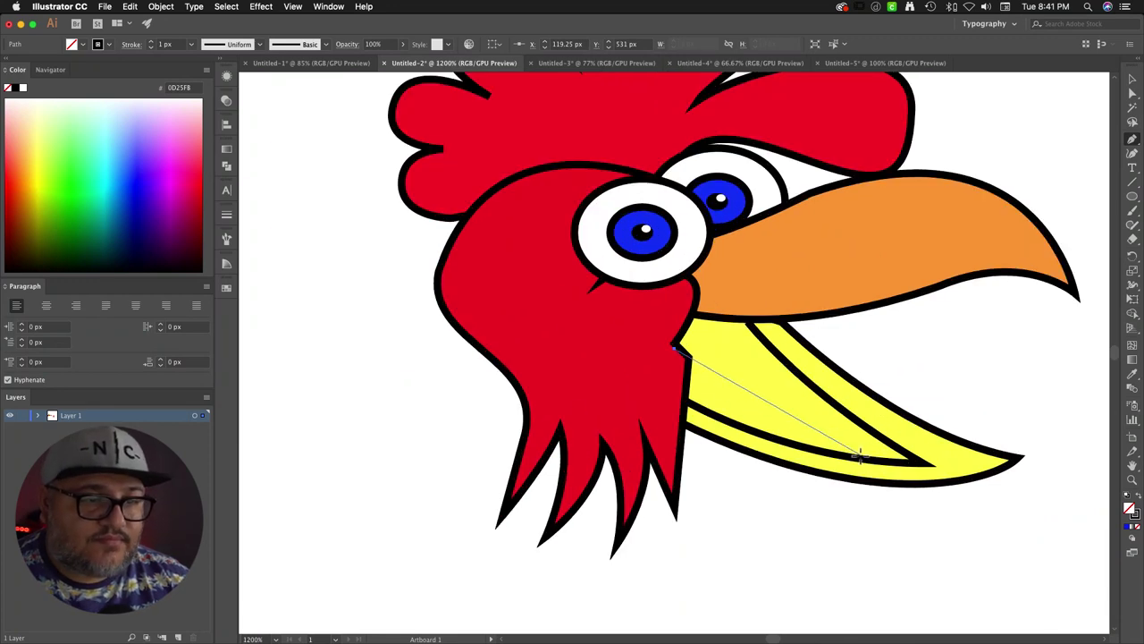
pyautogui.moveTo(866, 458)
pyautogui.mouseDown()
pyautogui.moveTo(955, 560)
pyautogui.moveTo(844, 460)
pyautogui.mouseUp()
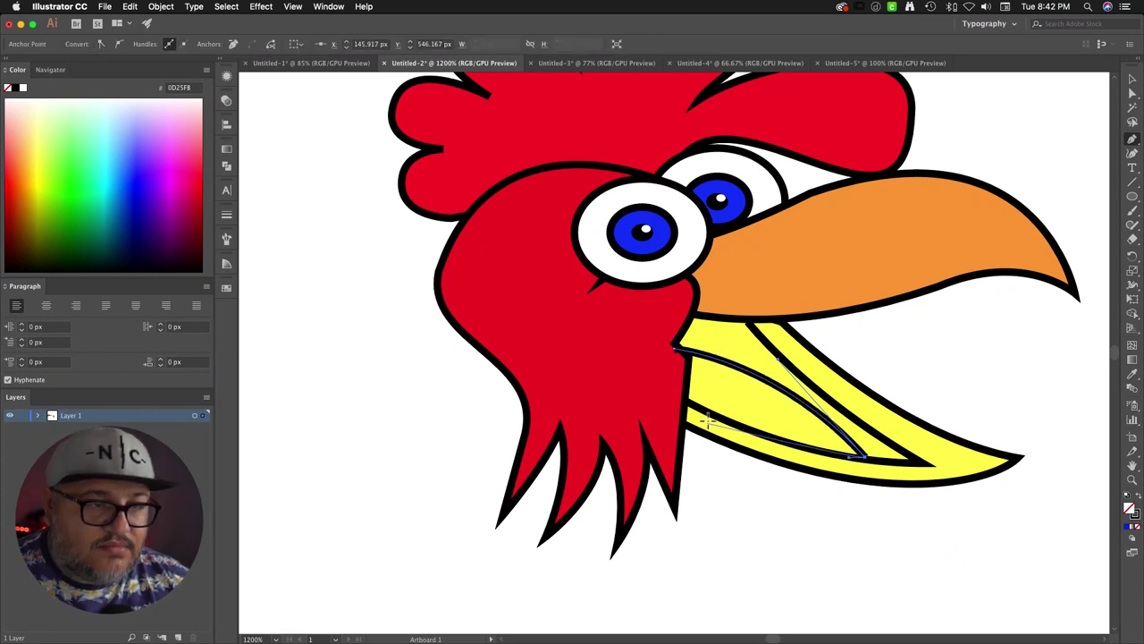
pyautogui.click(682, 402)
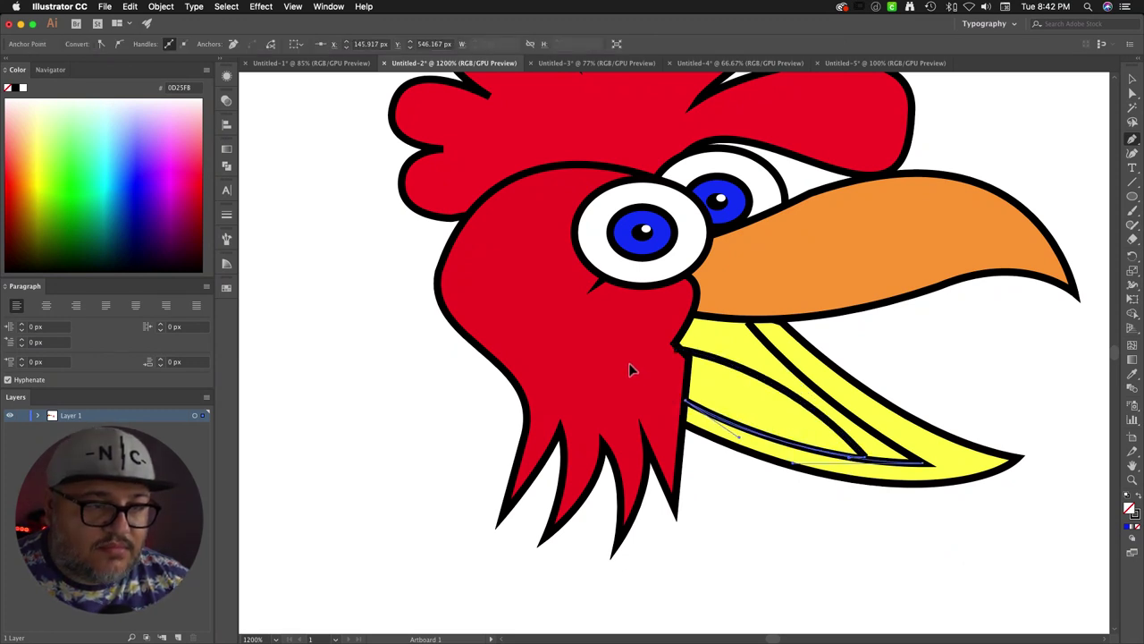
pyautogui.moveTo(650, 373); pyautogui.dragTo(623, 372)
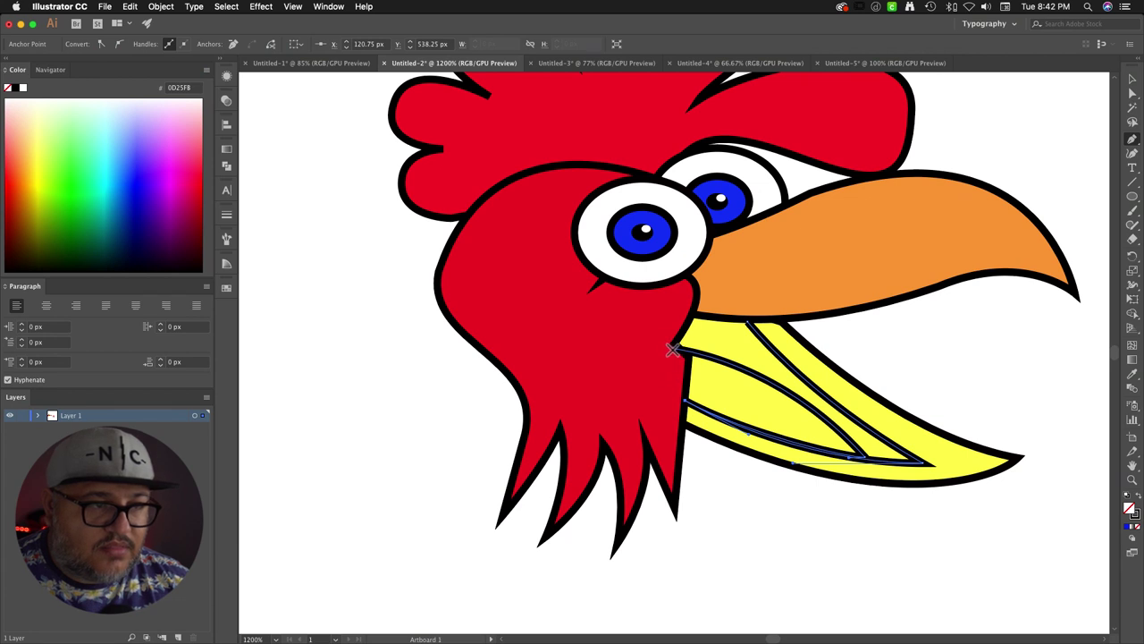
pyautogui.click(676, 348)
pyautogui.moveTo(682, 401); pyautogui.dragTo(692, 409)
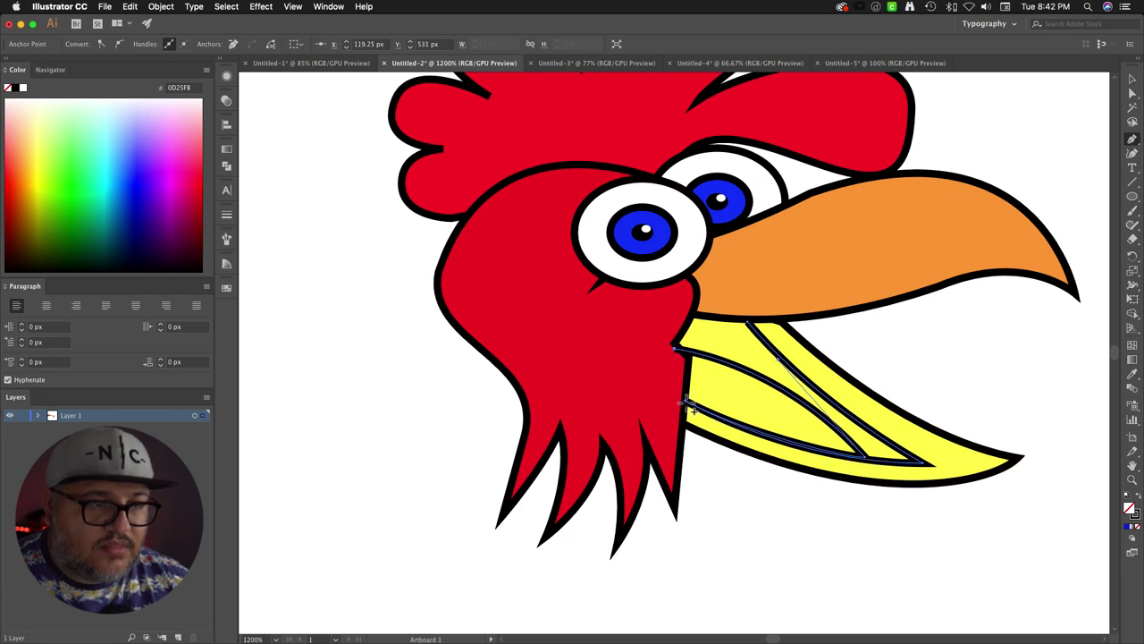
pyautogui.click(683, 399)
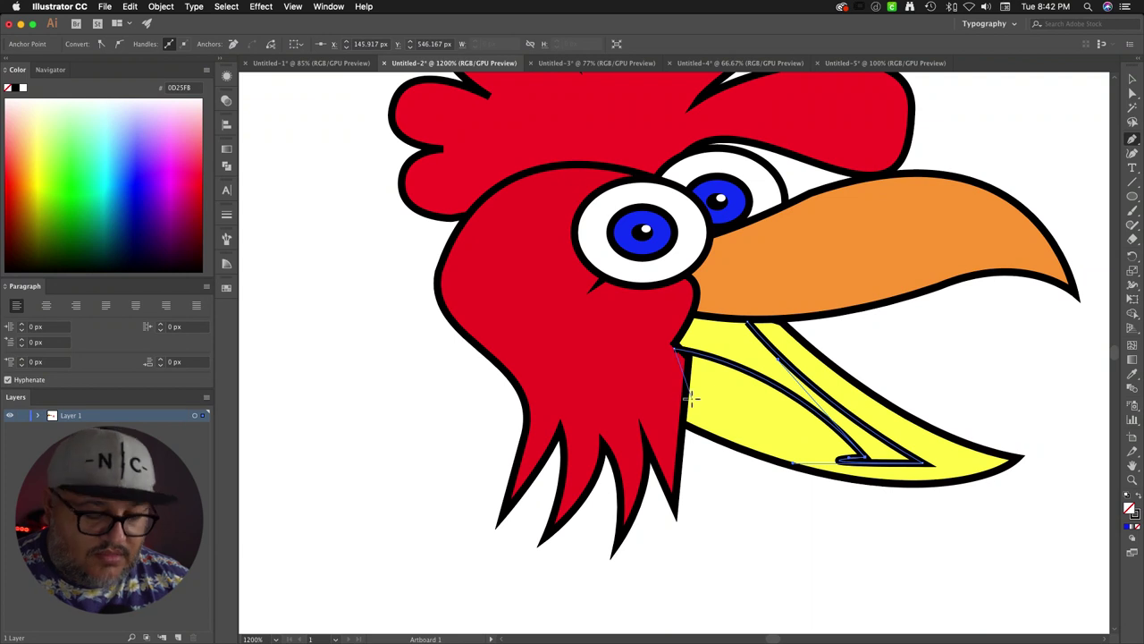
pyautogui.click(678, 401)
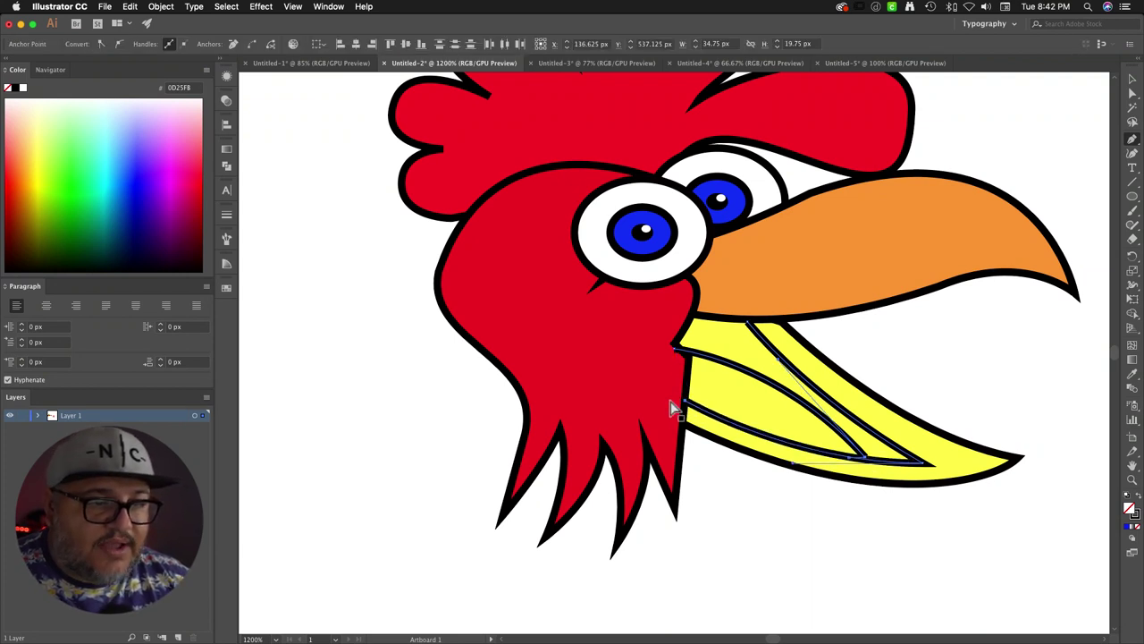
# Step: Curve the tongue's lower edge back to the cheek and close the shape at the mouth corner, about 27 by 15 px
pyautogui.click(874, 471)
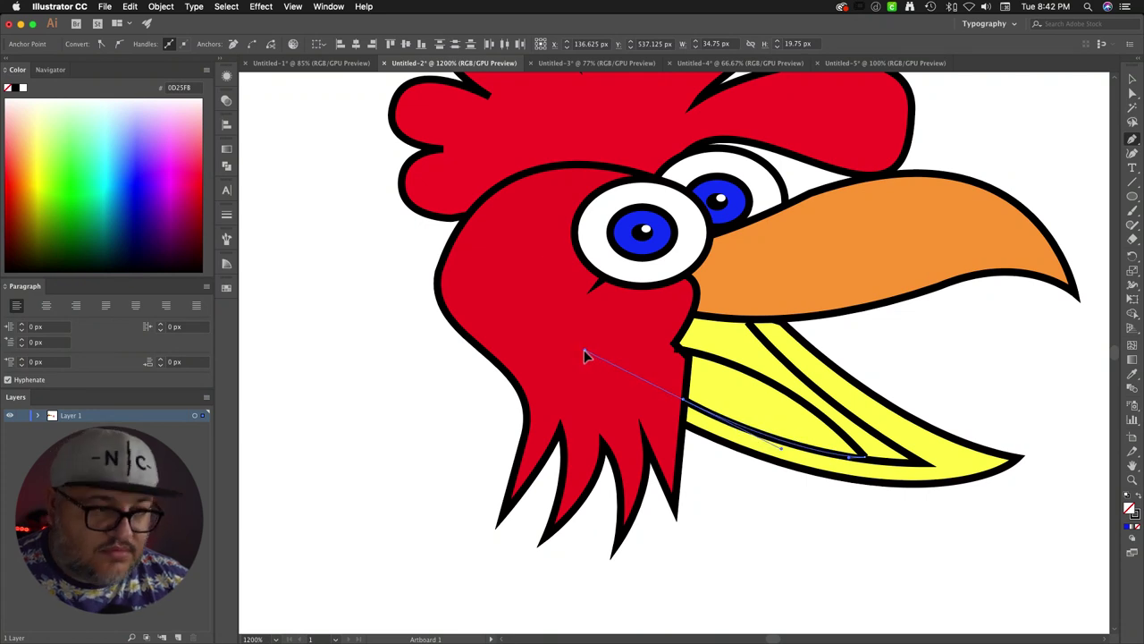
pyautogui.click(681, 356)
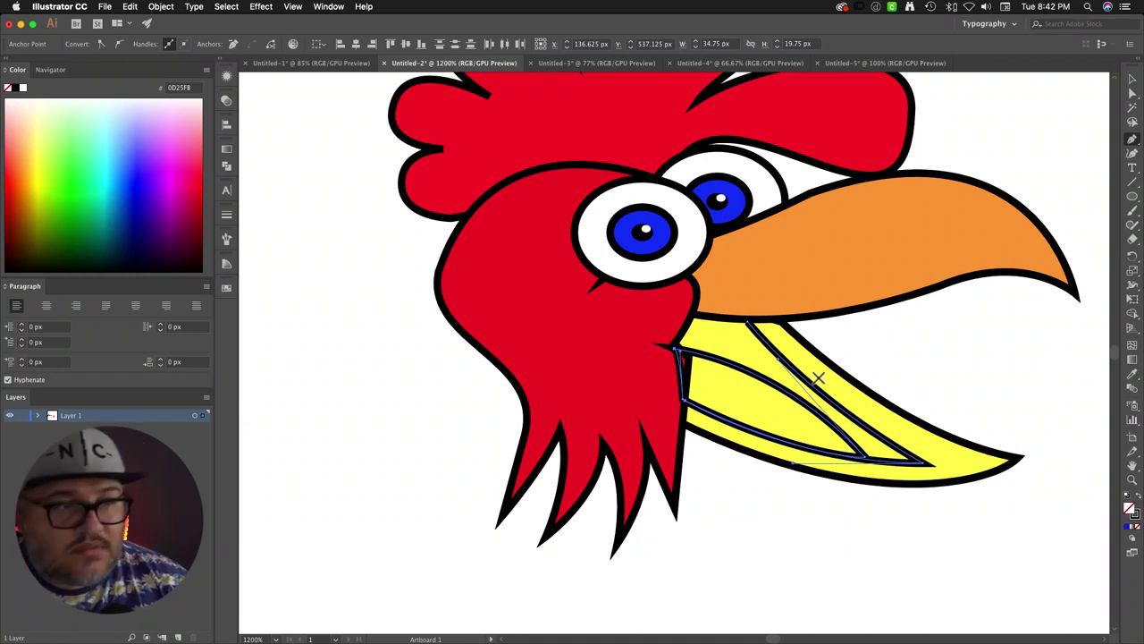
pyautogui.press('v')
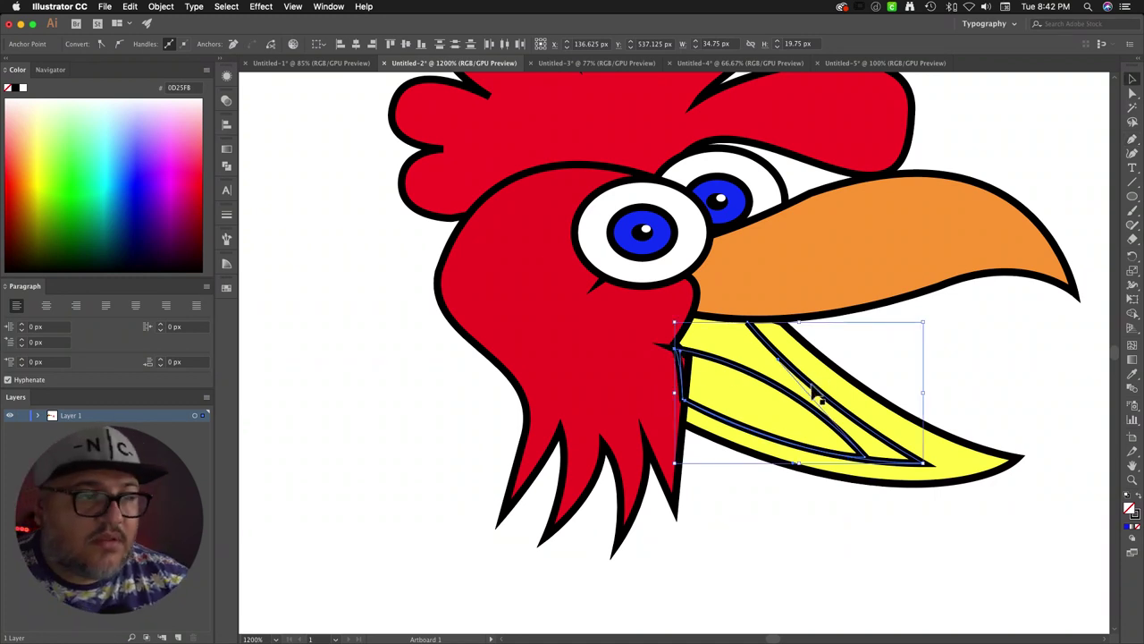
# Step: Expand Layer 1's contents and bring the red head shape forward over the mouth line in the stacking order
pyautogui.click(38, 416)
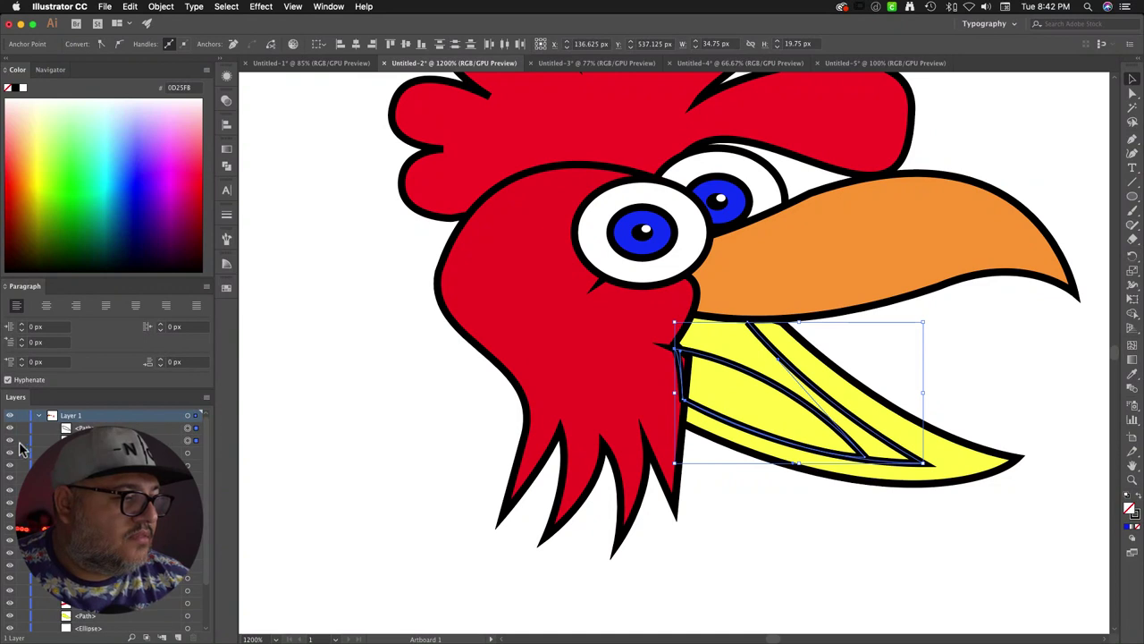
pyautogui.press('super+z')
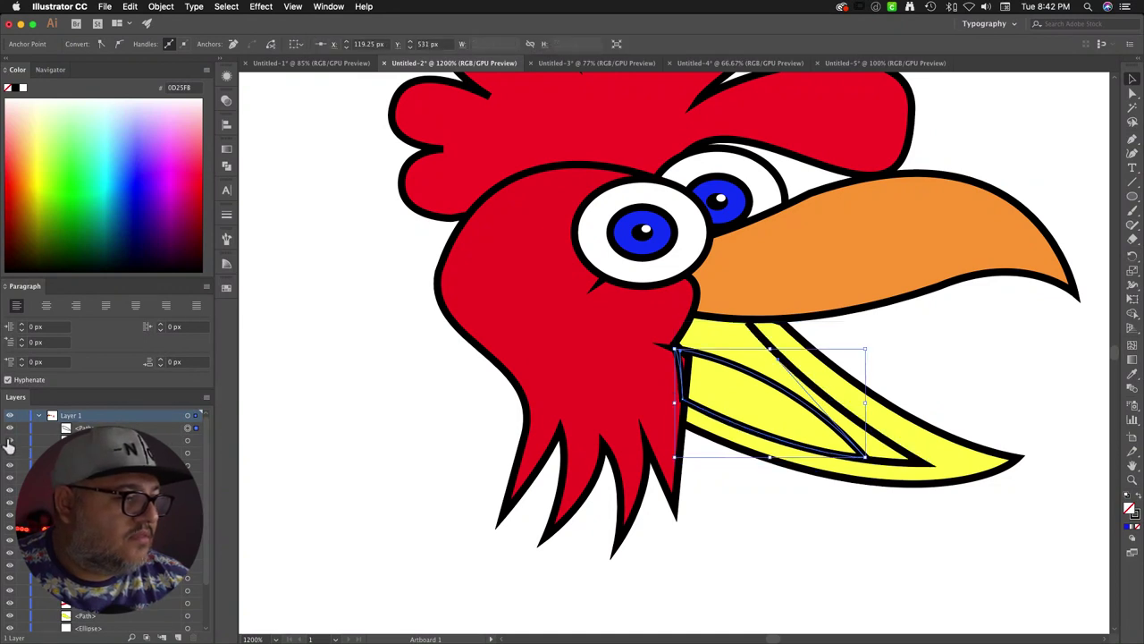
pyautogui.click(9, 431)
pyautogui.click(9, 431)
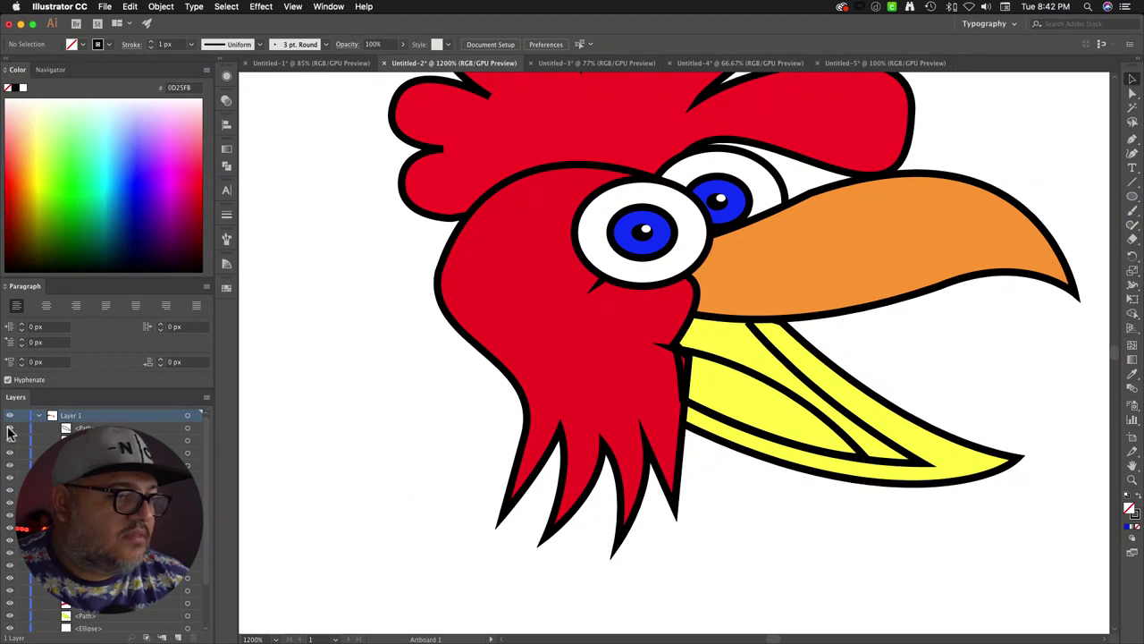
pyautogui.click(663, 485)
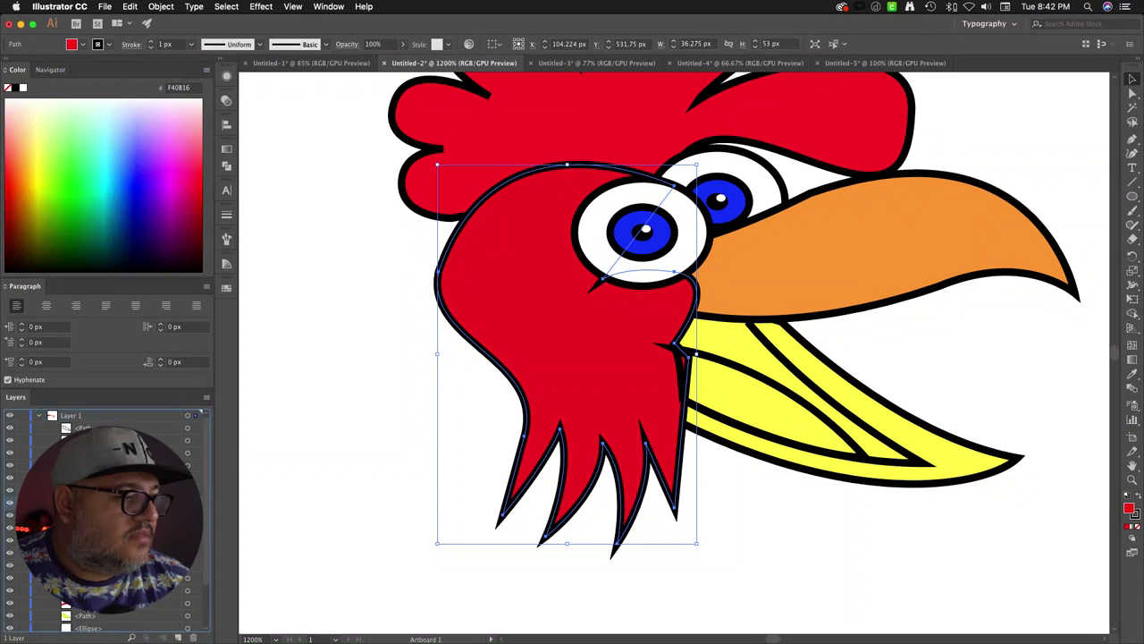
pyautogui.press('super+bracketright')
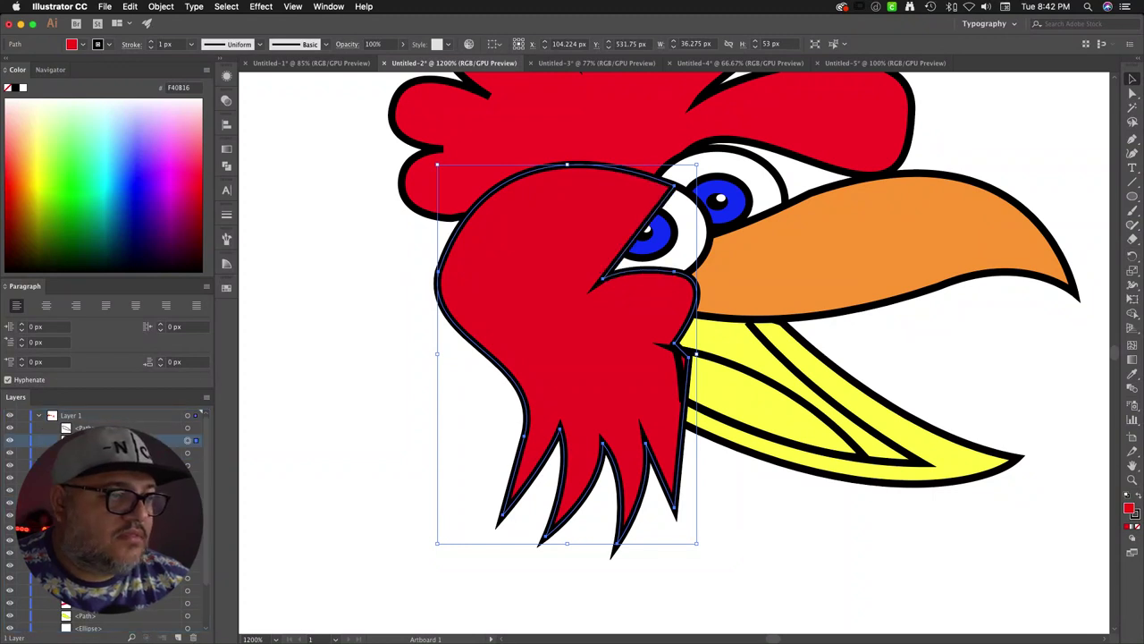
pyautogui.press('super+z')
# Step: Select the near eye's white, blue iris and pupil parts together and bring them to the front of the red head
pyautogui.click(667, 236)
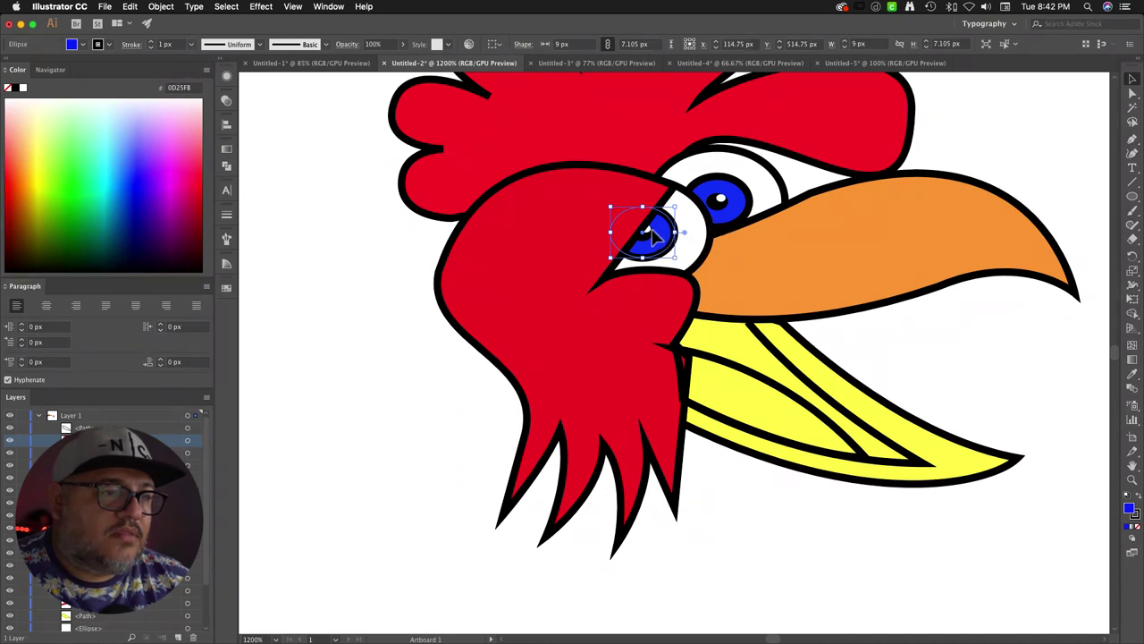
pyautogui.click(649, 235)
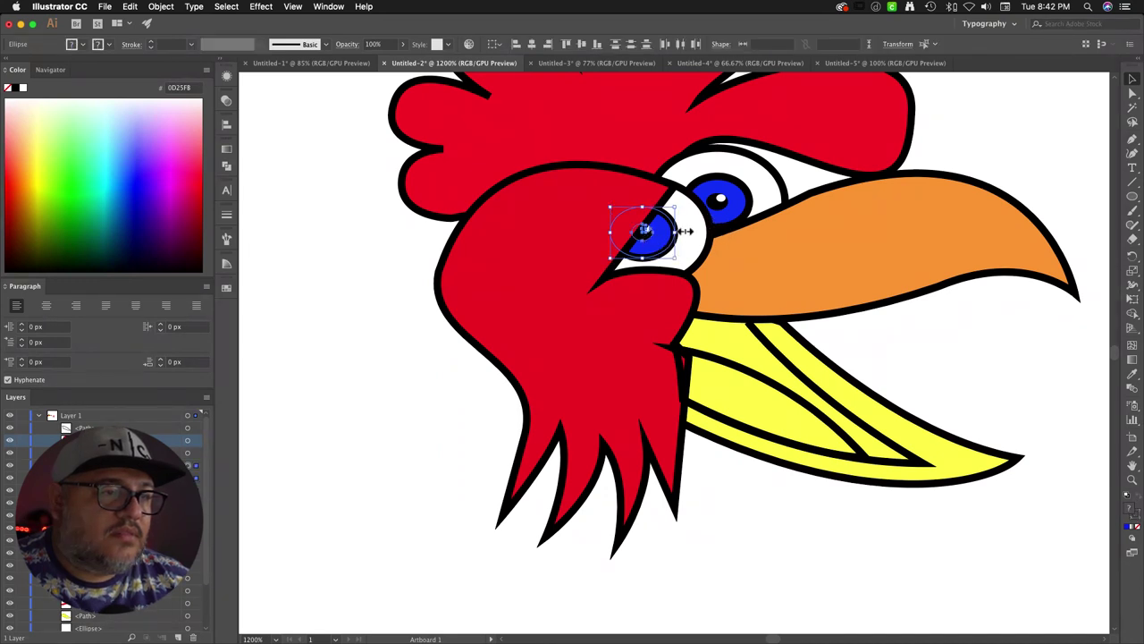
pyautogui.keyDown('shift'); pyautogui.click(706, 229); pyautogui.keyUp('shift')
pyautogui.rightClick(698, 229)
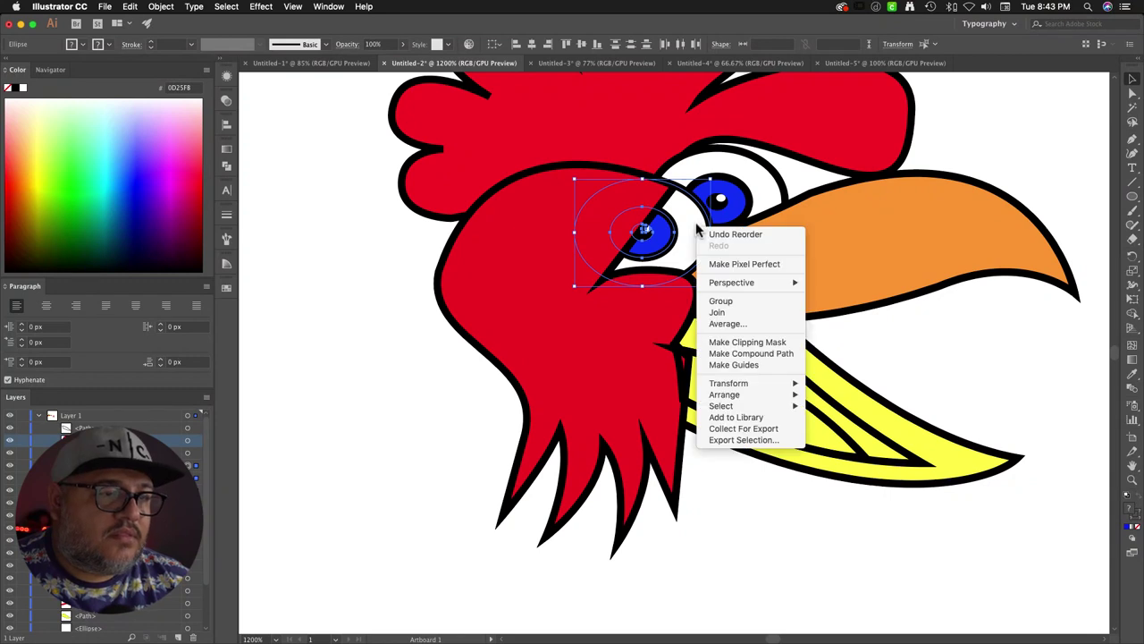
pyautogui.moveTo(742, 394)
pyautogui.click(827, 394)
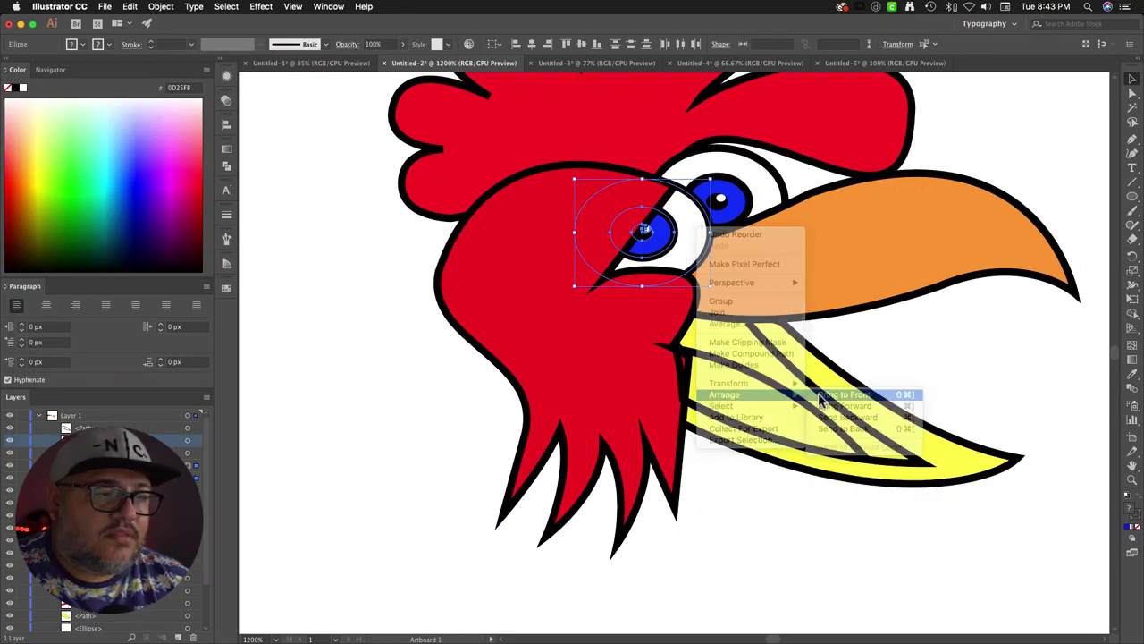
pyautogui.click(957, 358)
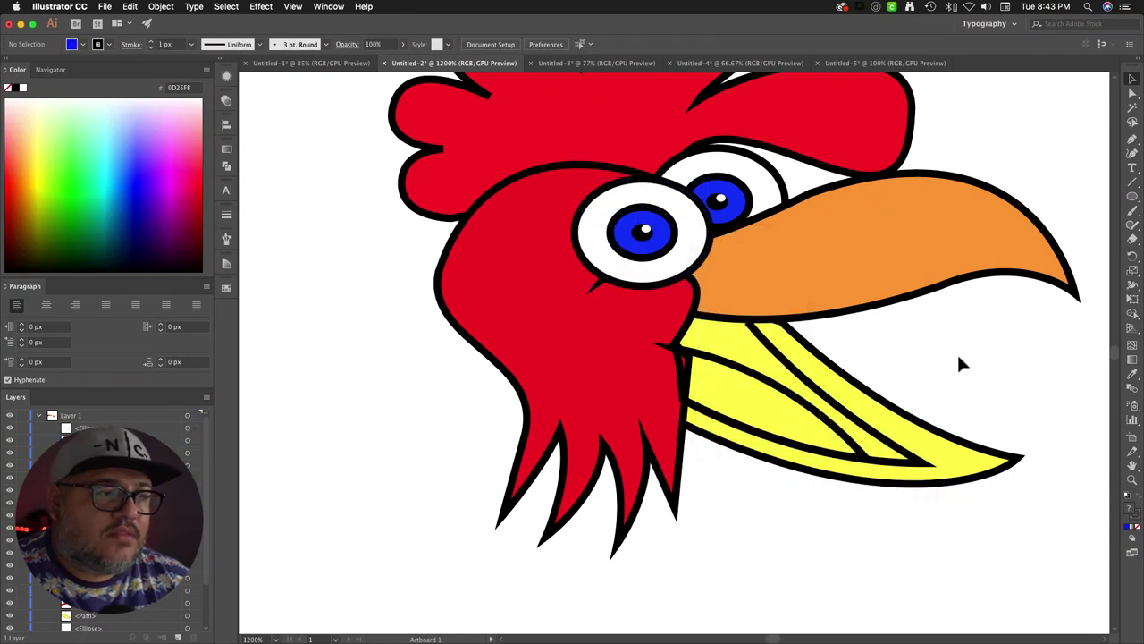
# Step: Fill the tongue with the dark red (960408) sampled from the mouth of the reference rooster
pyautogui.click(706, 362)
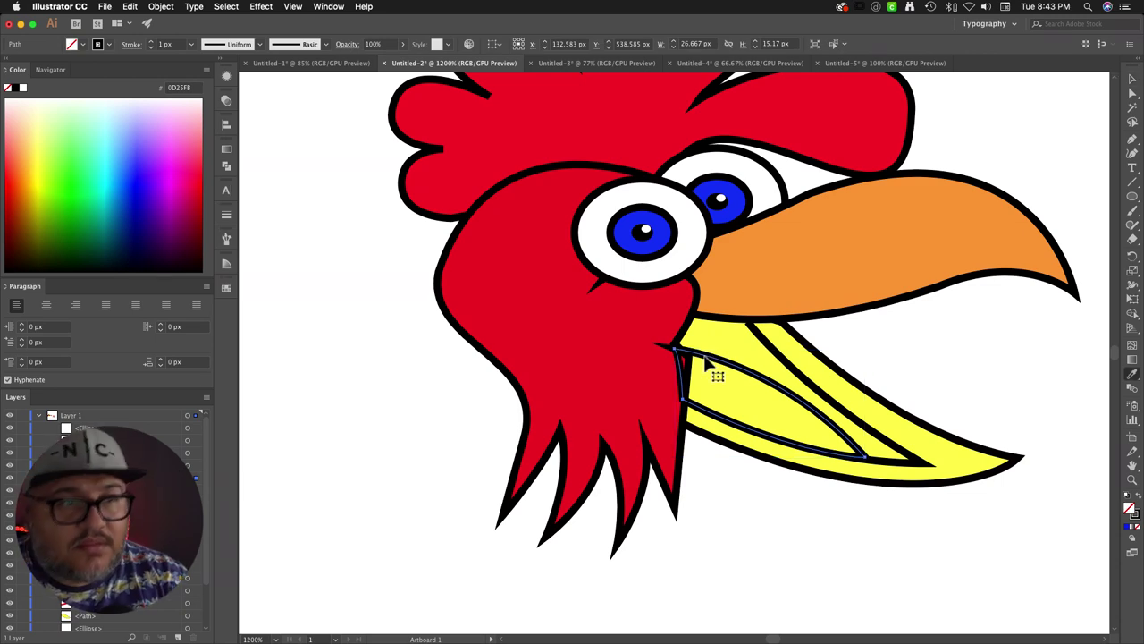
pyautogui.moveTo(876, 349); pyautogui.dragTo(500, 370)
pyautogui.scroll(-10, 617, 379)
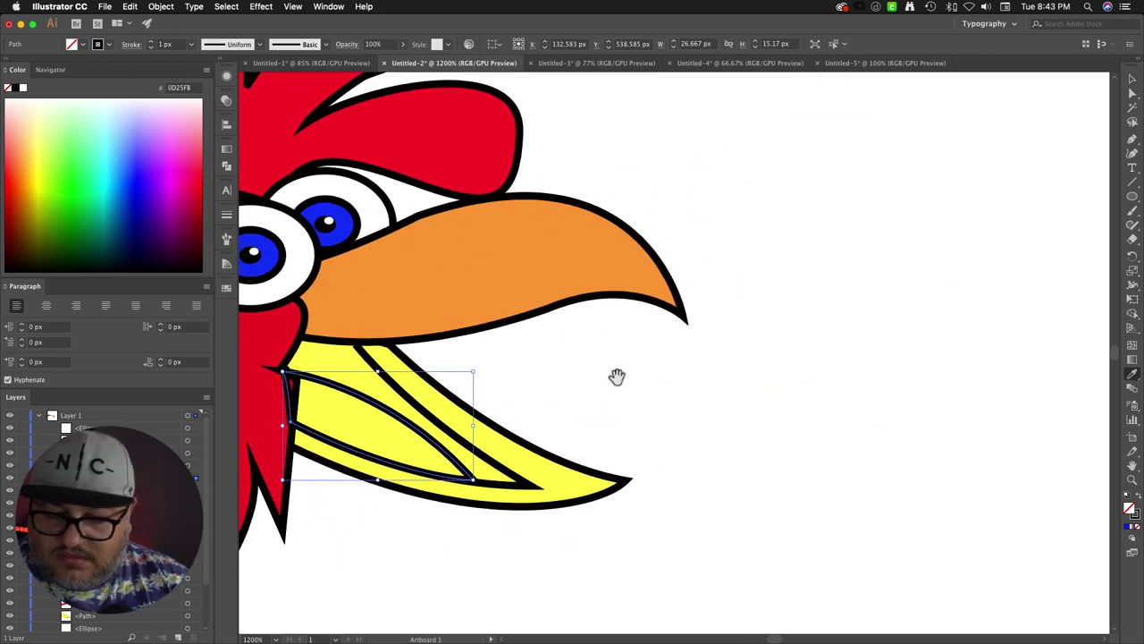
pyautogui.press('i')
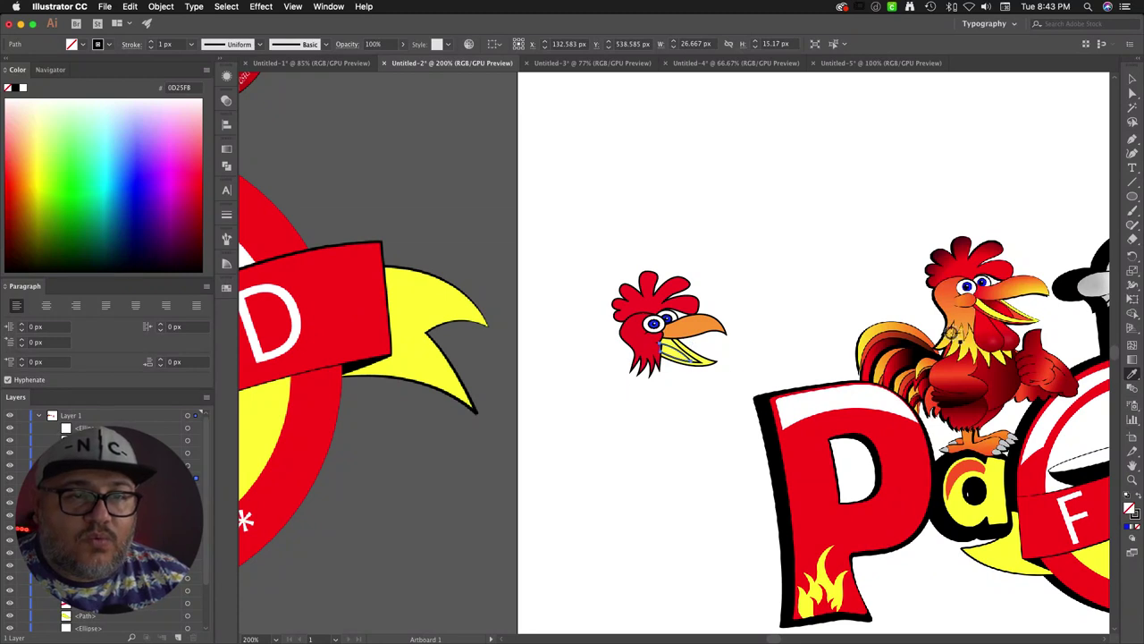
pyautogui.click(990, 313)
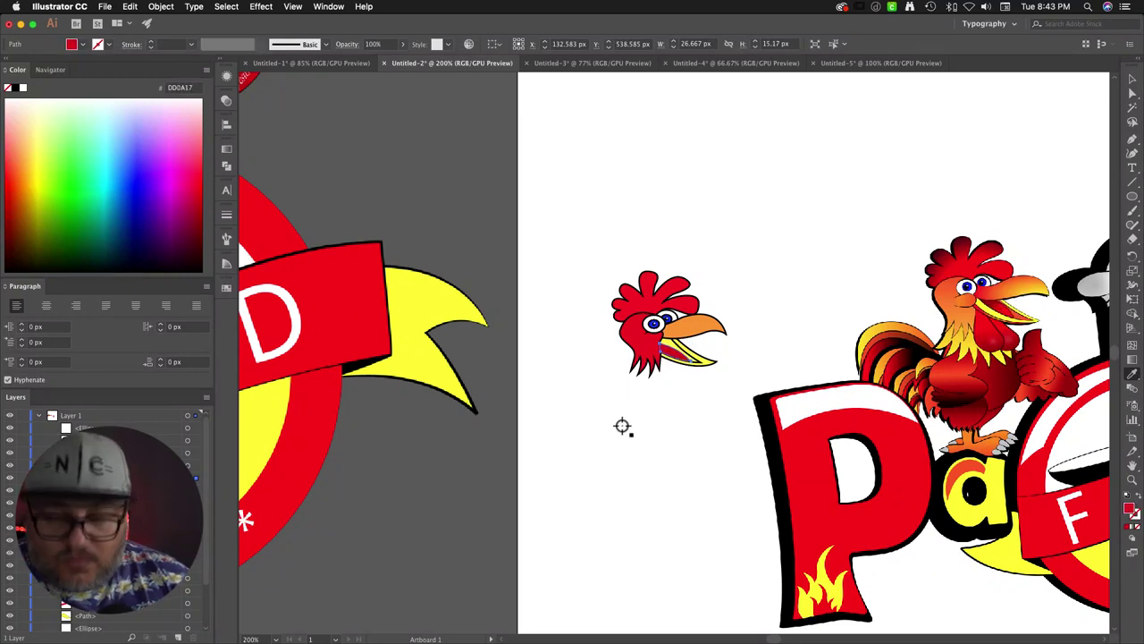
pyautogui.click(987, 306)
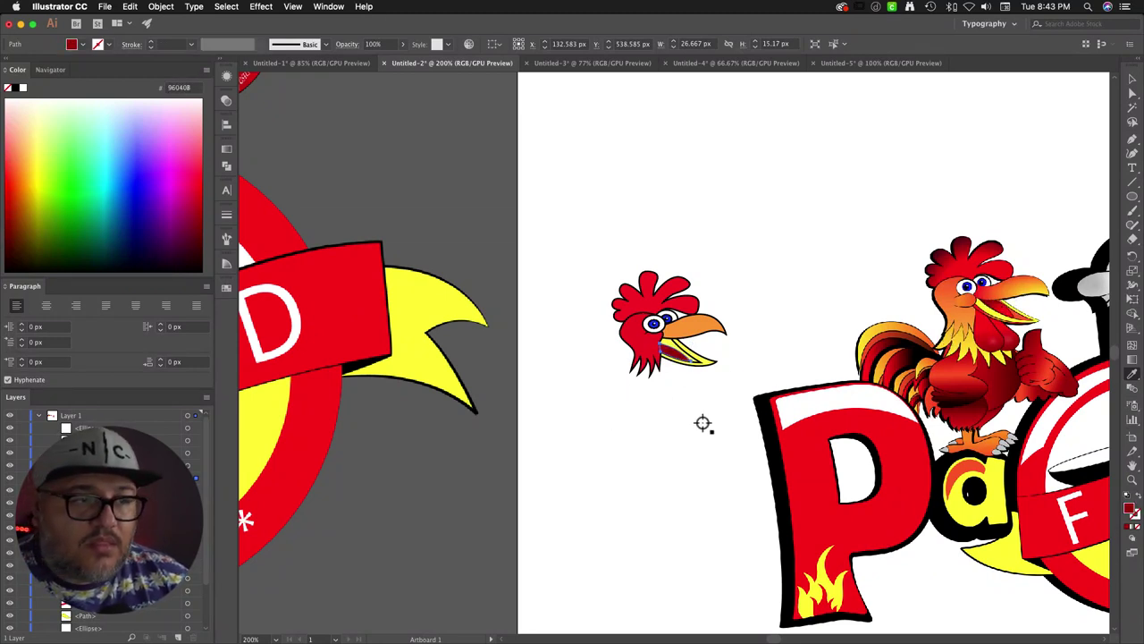
pyautogui.press('v')
pyautogui.click(637, 405)
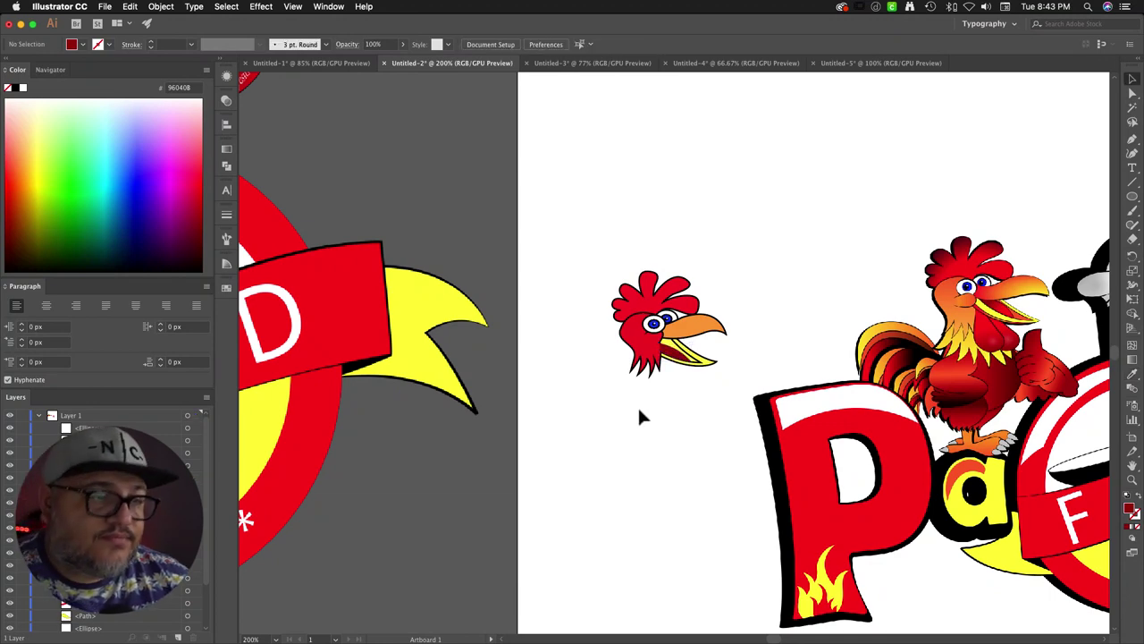
# Step: Move the dark red tongue behind the red head shape in Layer 1's stacking order
pyautogui.scroll(10, 639, 415)
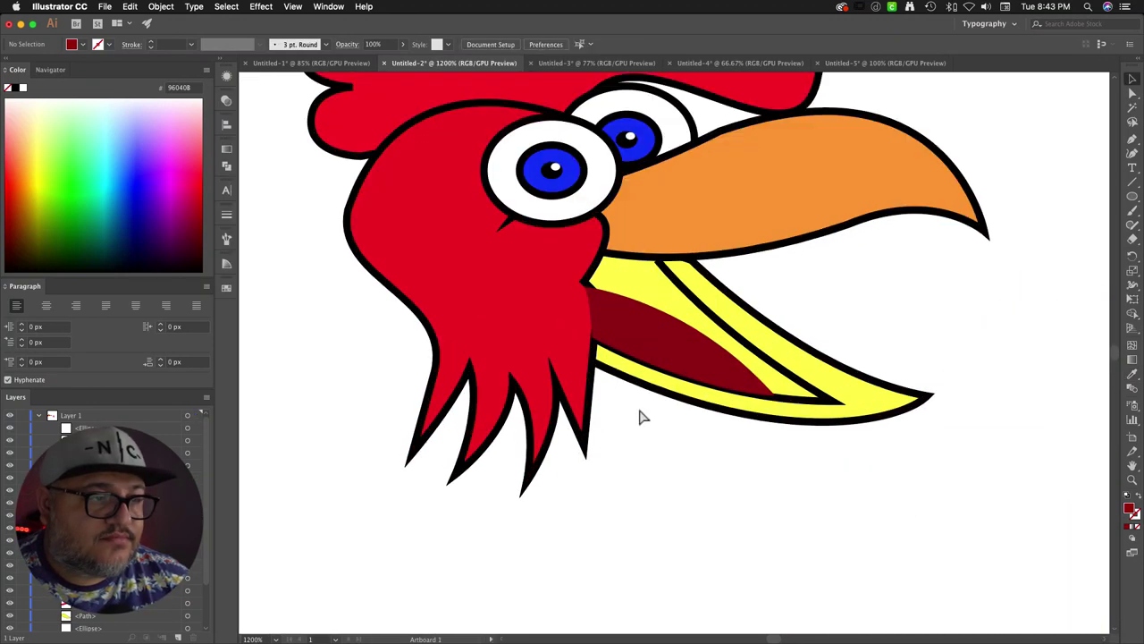
pyautogui.click(593, 306)
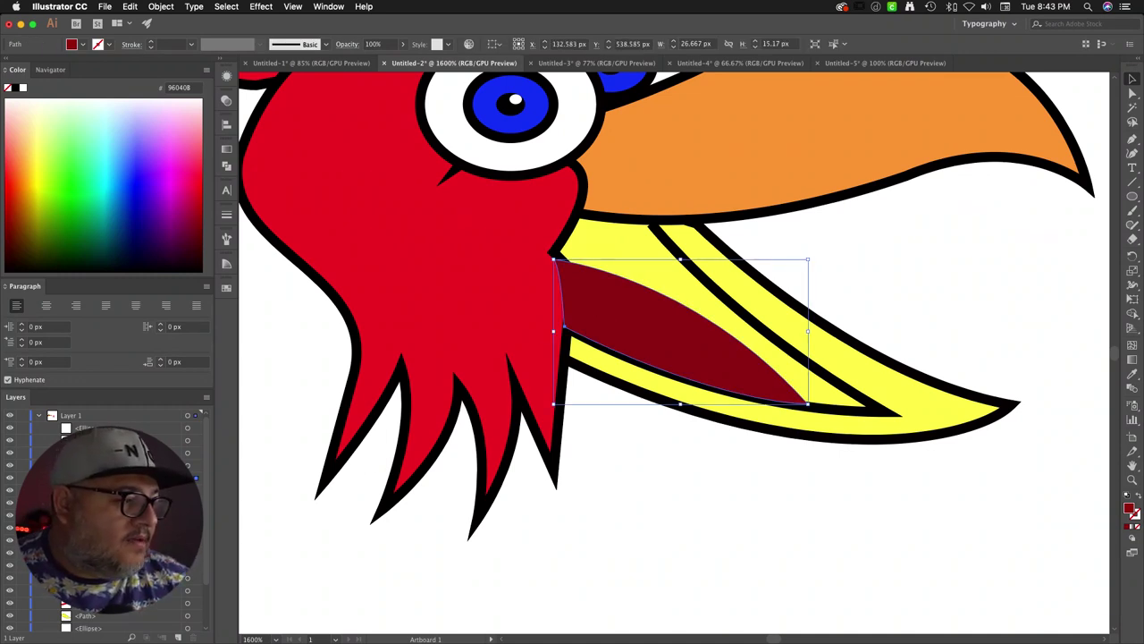
pyautogui.click(108, 478)
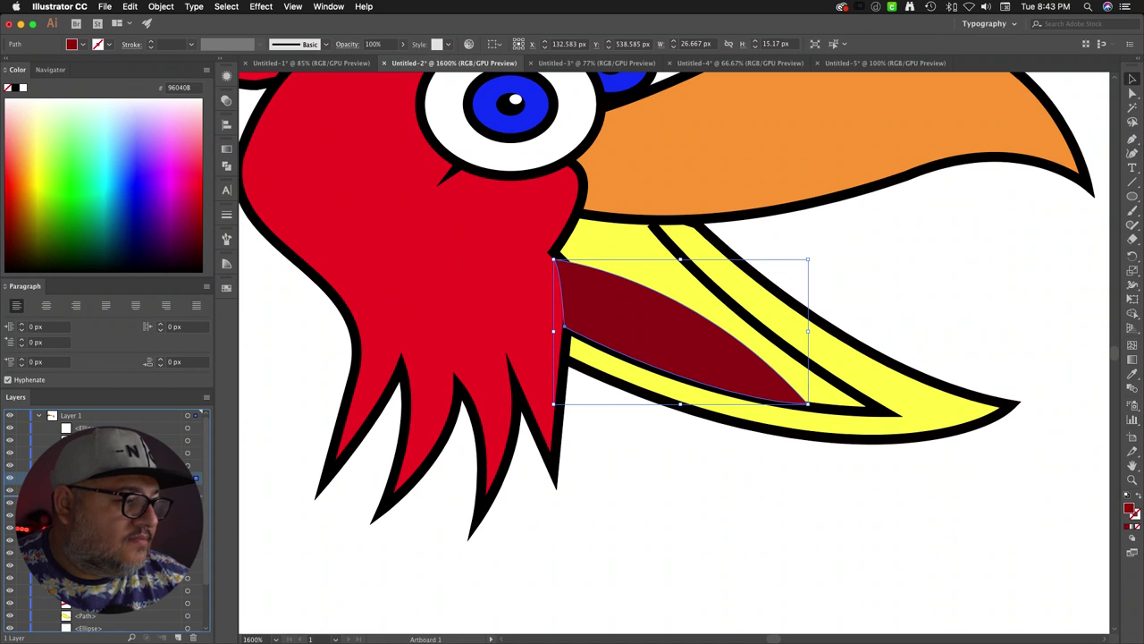
pyautogui.press('super+bracketleft')
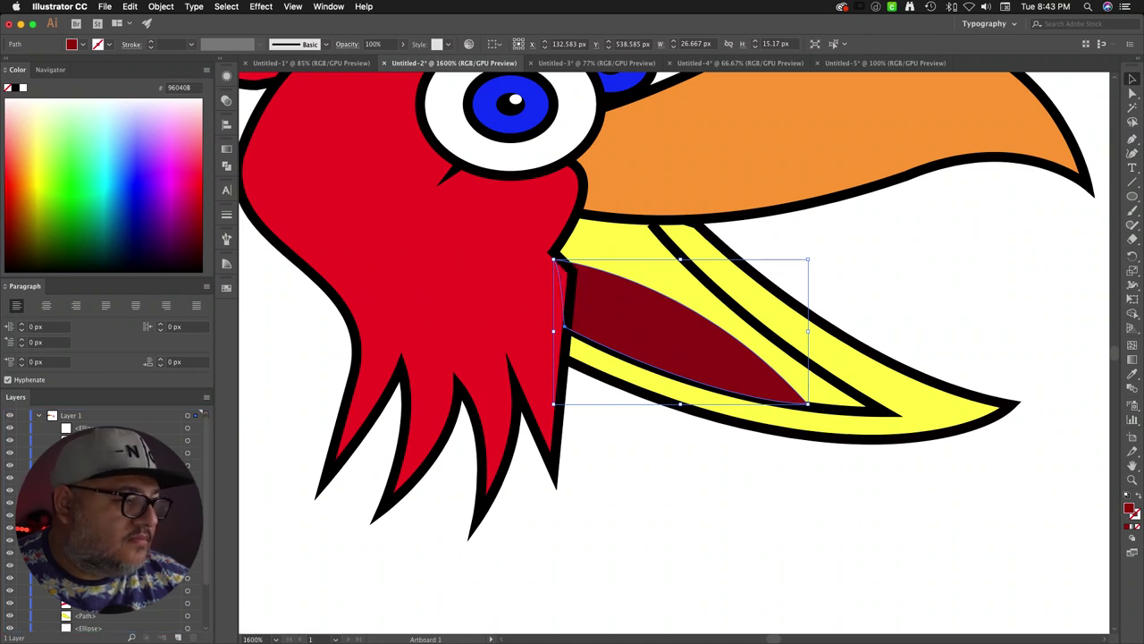
pyautogui.click(107, 490)
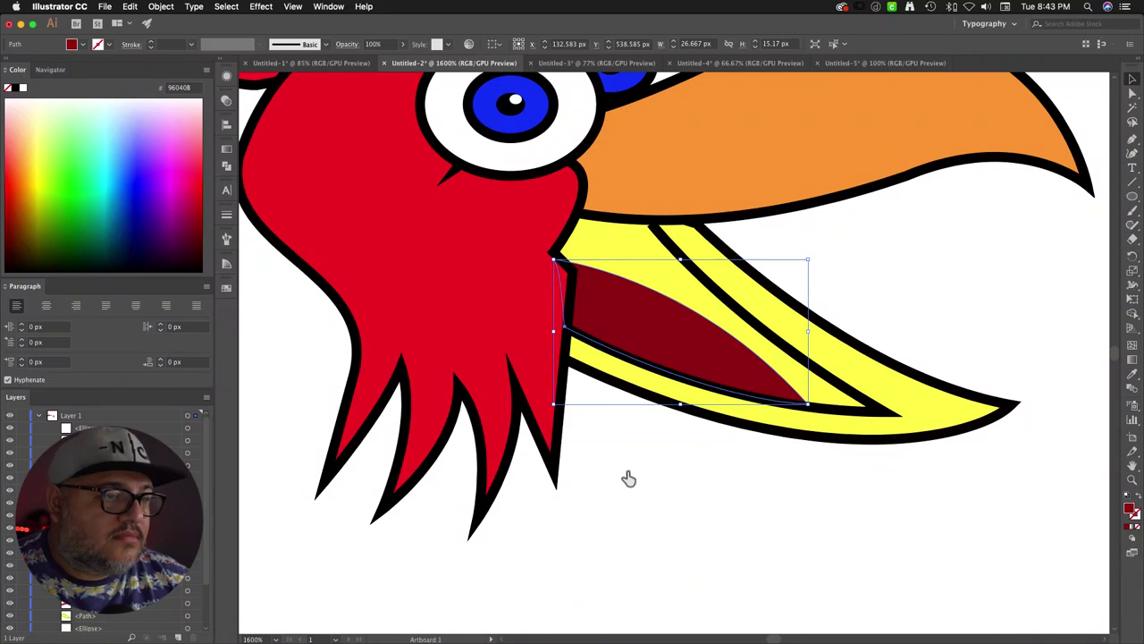
# Step: Give the tongue a black outline and deselect it
pyautogui.doubleClick(1132, 512)
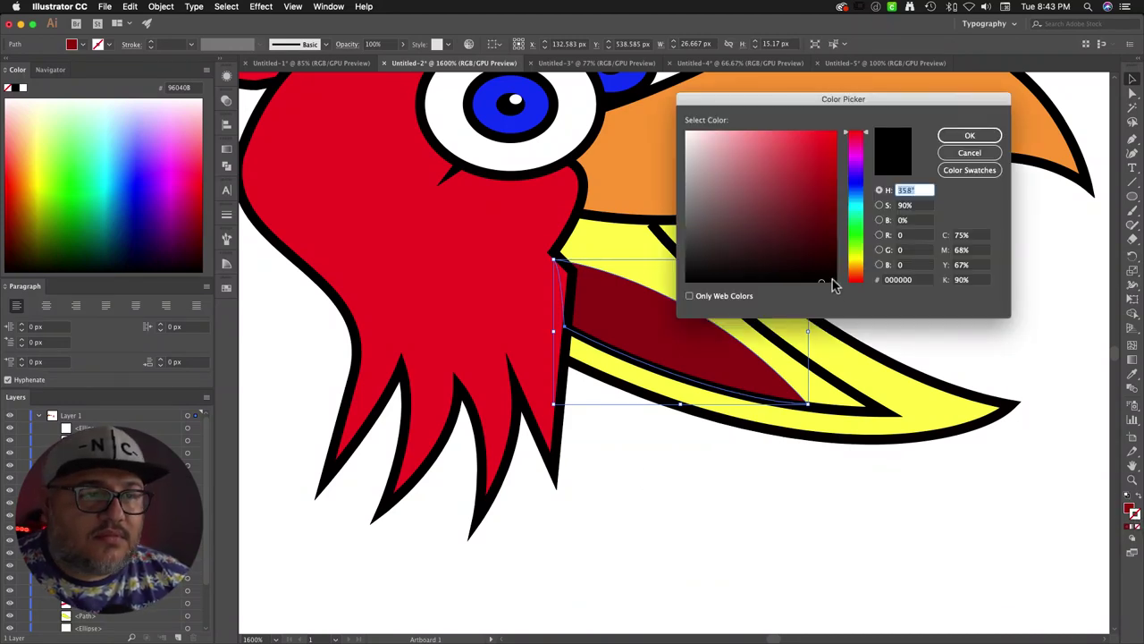
pyautogui.click(964, 138)
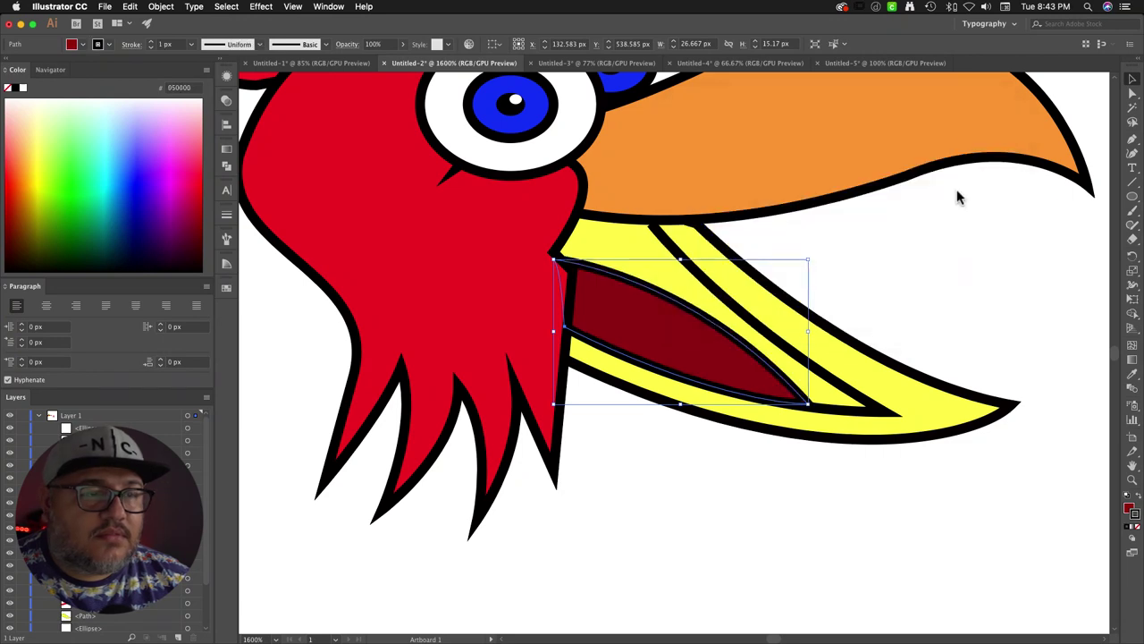
pyautogui.click(962, 294)
# Step: Trace the reference rooster's near wattle below the beak with the Pen tool as a closed teardrop, about 26 by 36.5 px
pyautogui.press('super+minus')
pyautogui.press('super+minus')
pyautogui.press('super+minus')
pyautogui.press('super+minus')
pyautogui.press('super+minus')
pyautogui.press('super+minus')
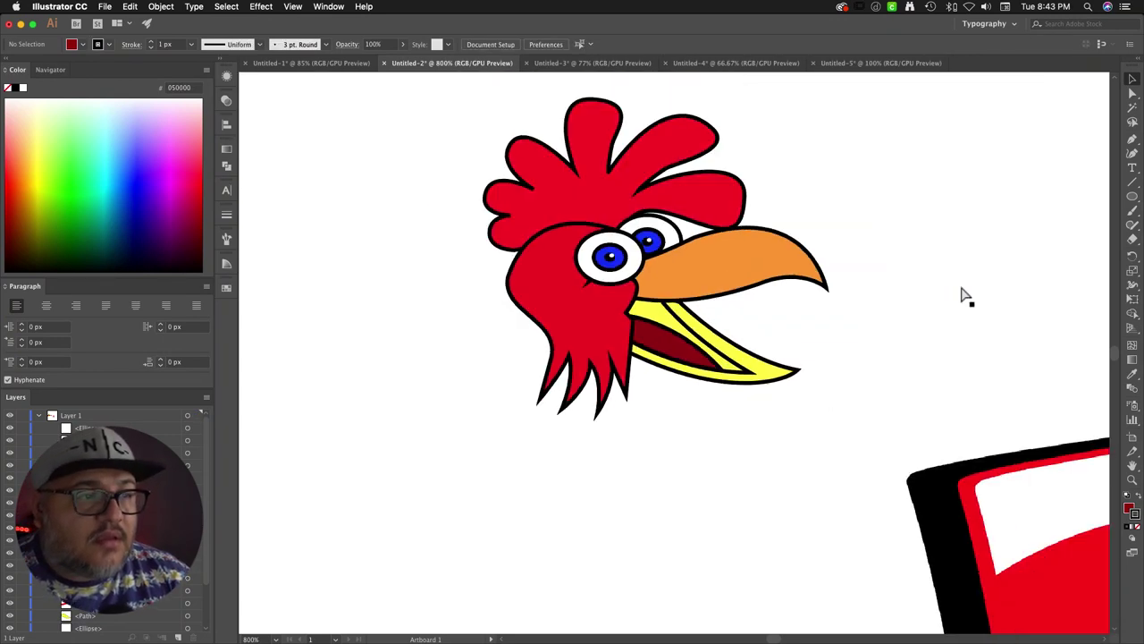
pyautogui.press('super+plus')
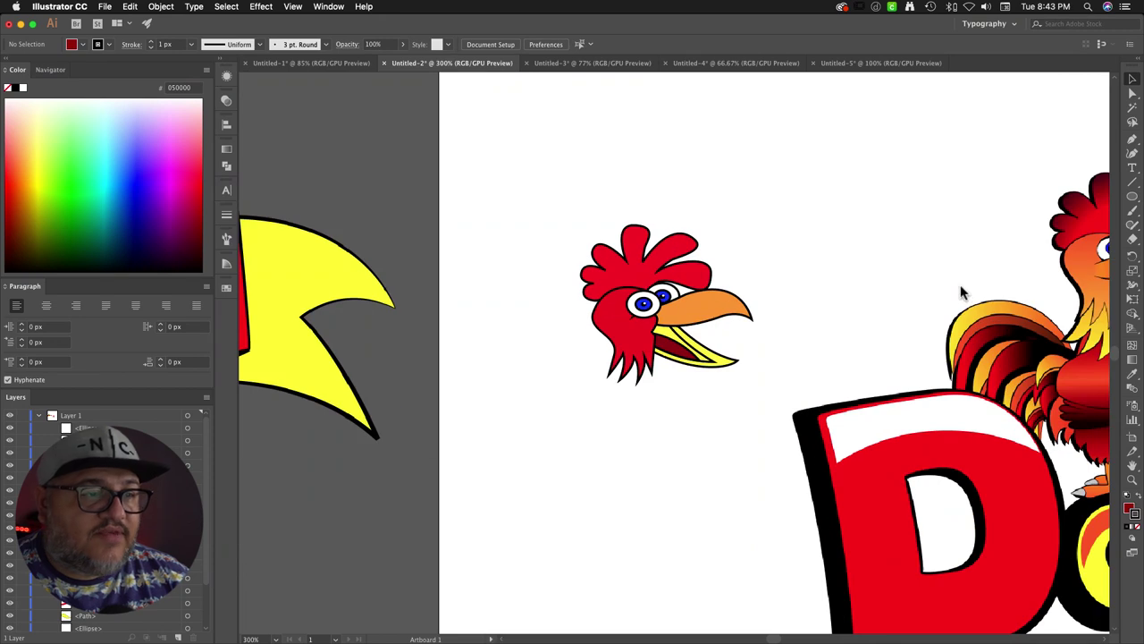
pyautogui.press('super+minus')
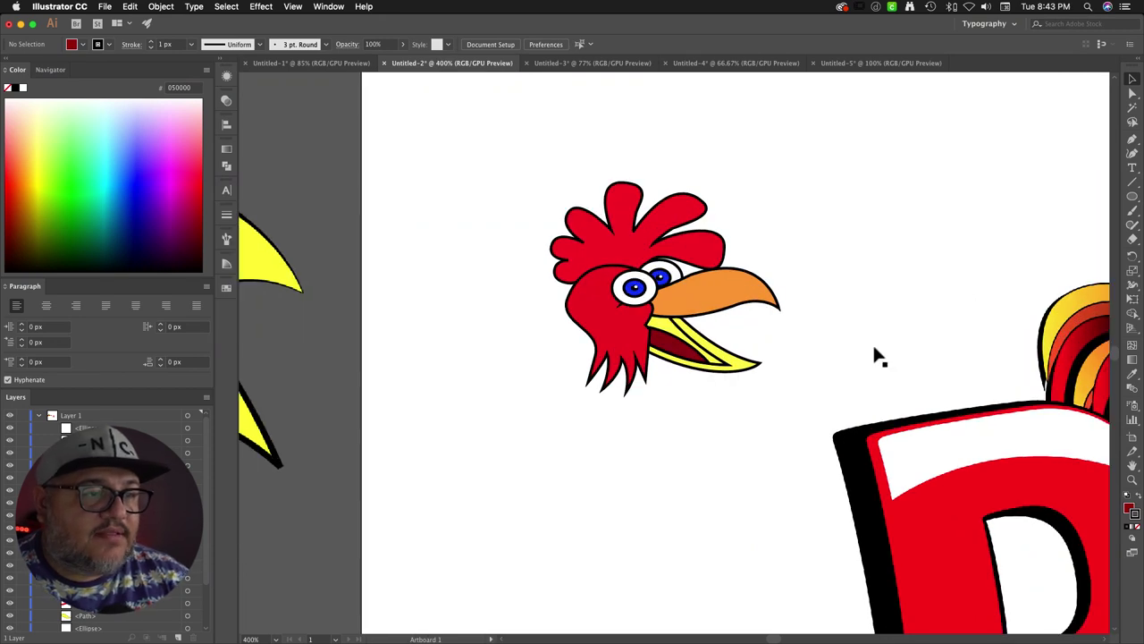
pyautogui.press('super+plus')
pyautogui.press('super+plus')
pyautogui.moveTo(707, 319); pyautogui.dragTo(621, 271)
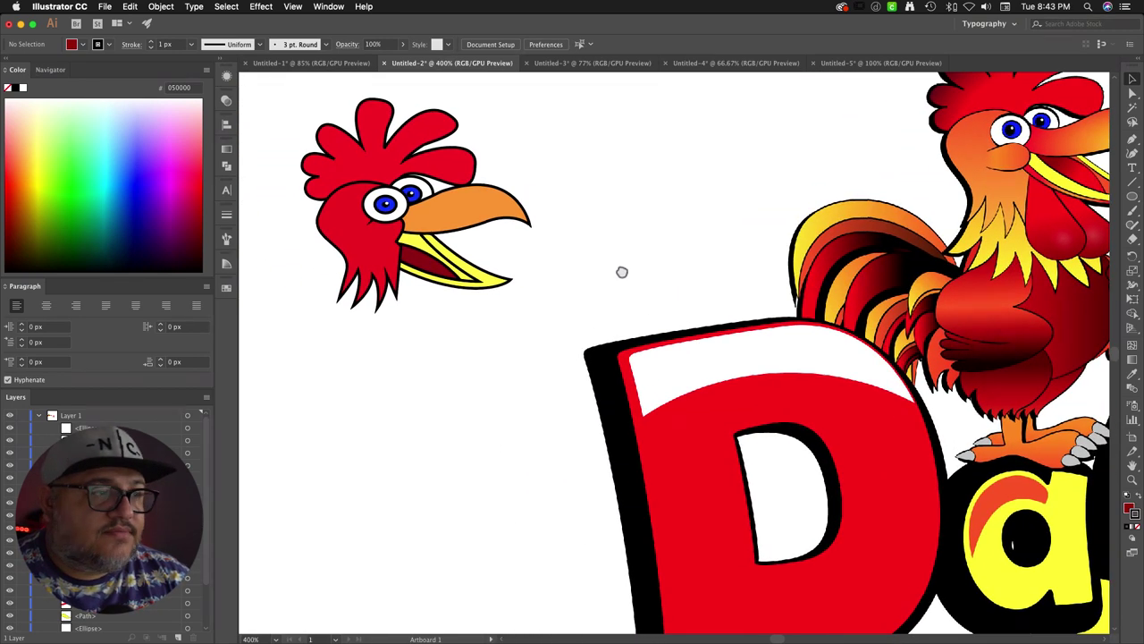
pyautogui.click(1131, 141)
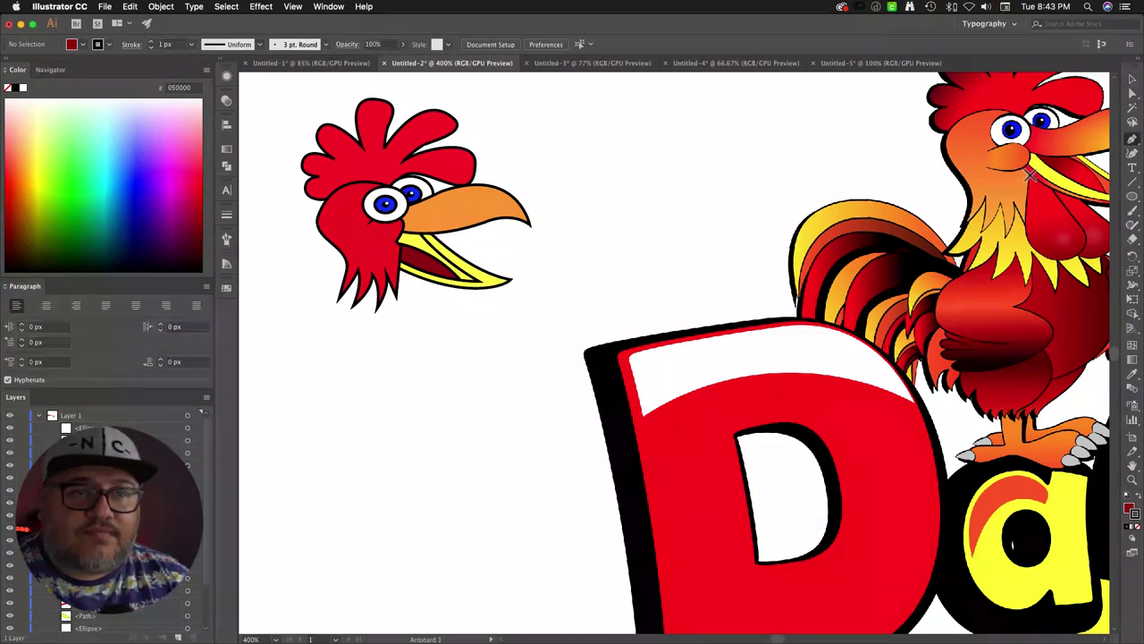
pyautogui.moveTo(1029, 176); pyautogui.dragTo(897, 261)
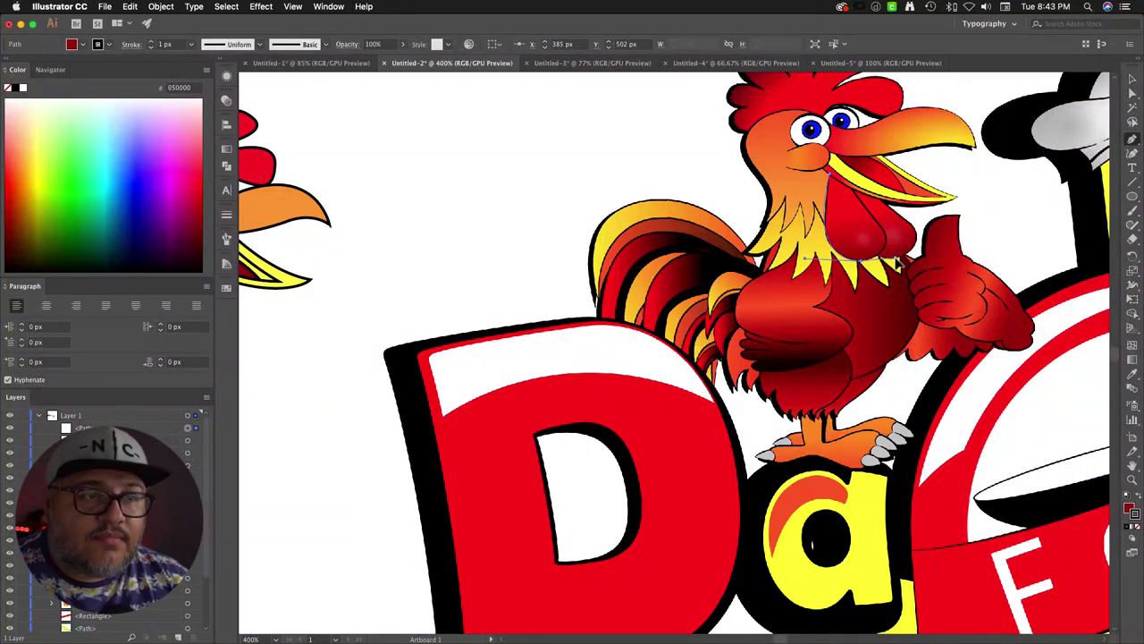
pyautogui.click(874, 219)
pyautogui.moveTo(874, 217); pyautogui.dragTo(864, 206)
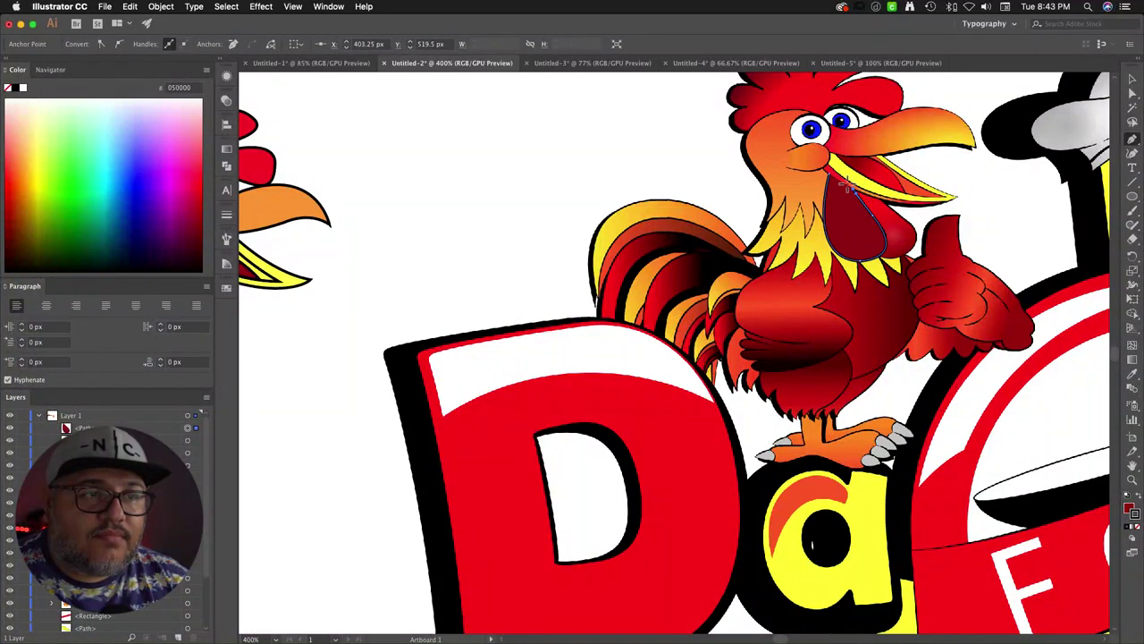
pyautogui.click(828, 174)
pyautogui.click(857, 276)
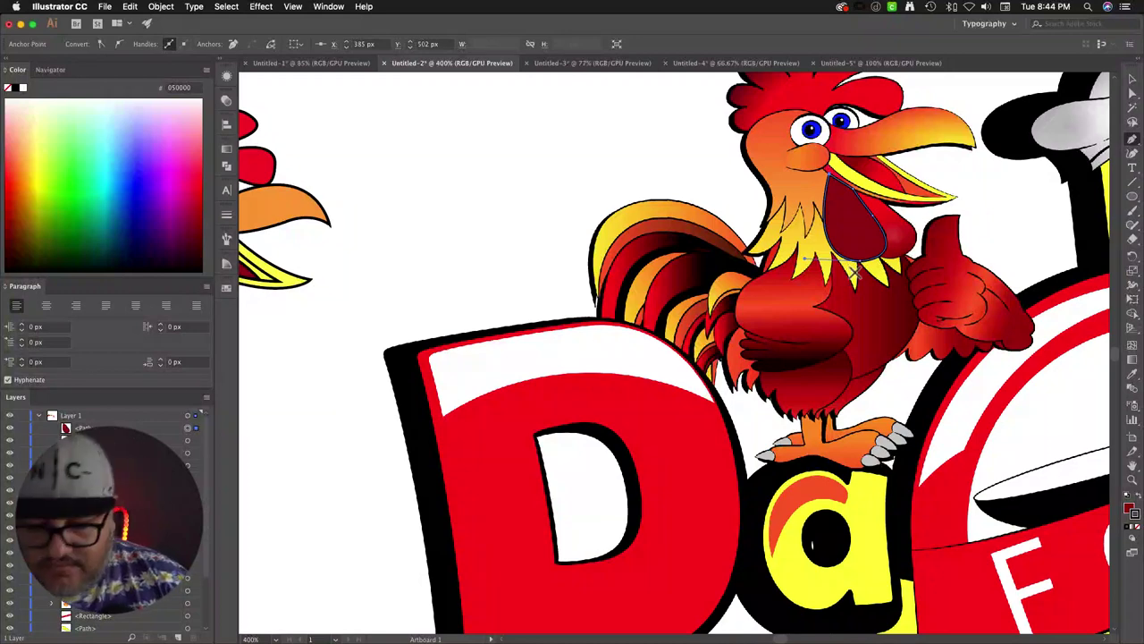
# Step: Move the traced wattle onto the redrawn rooster, hanging just below the mouth corner
pyautogui.press('v')
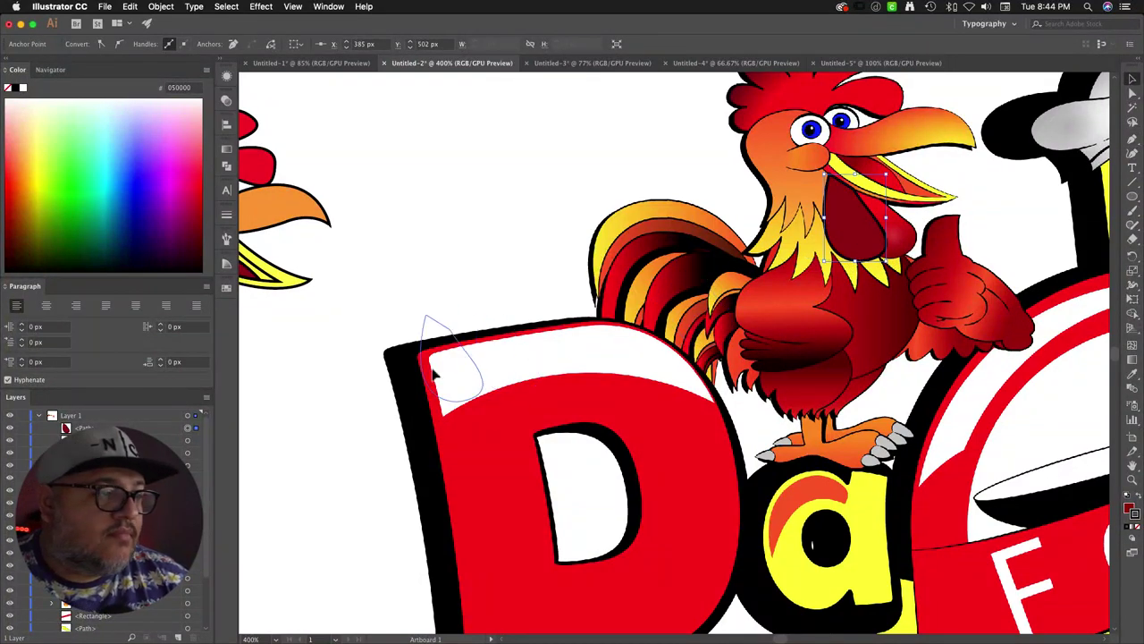
pyautogui.moveTo(435, 374); pyautogui.dragTo(563, 293)
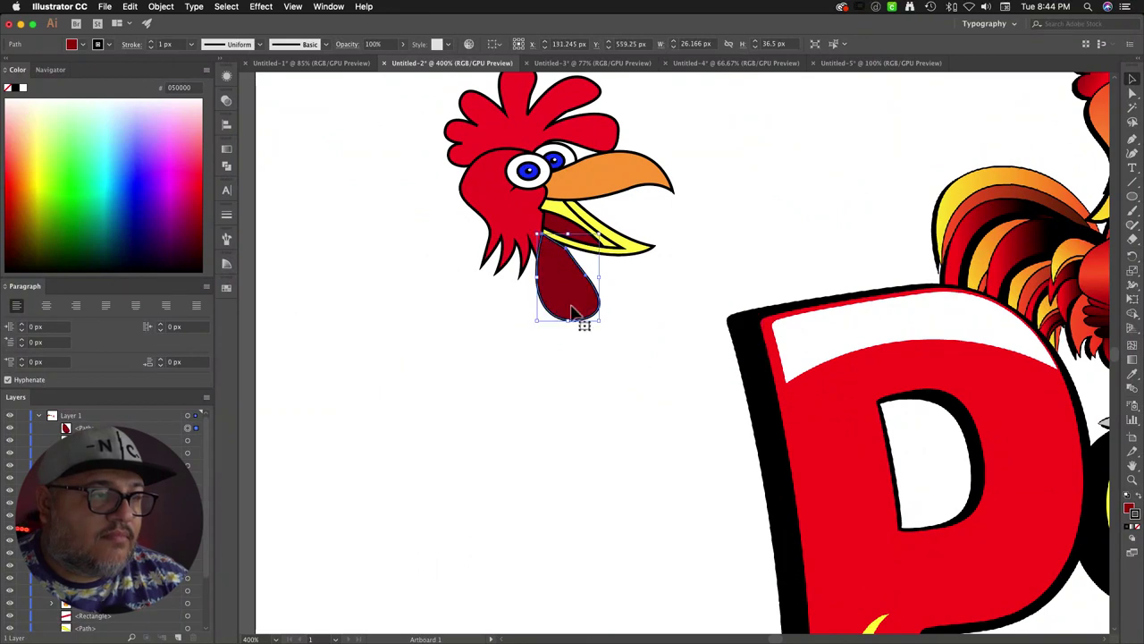
pyautogui.hscroll(5, 677, 366)
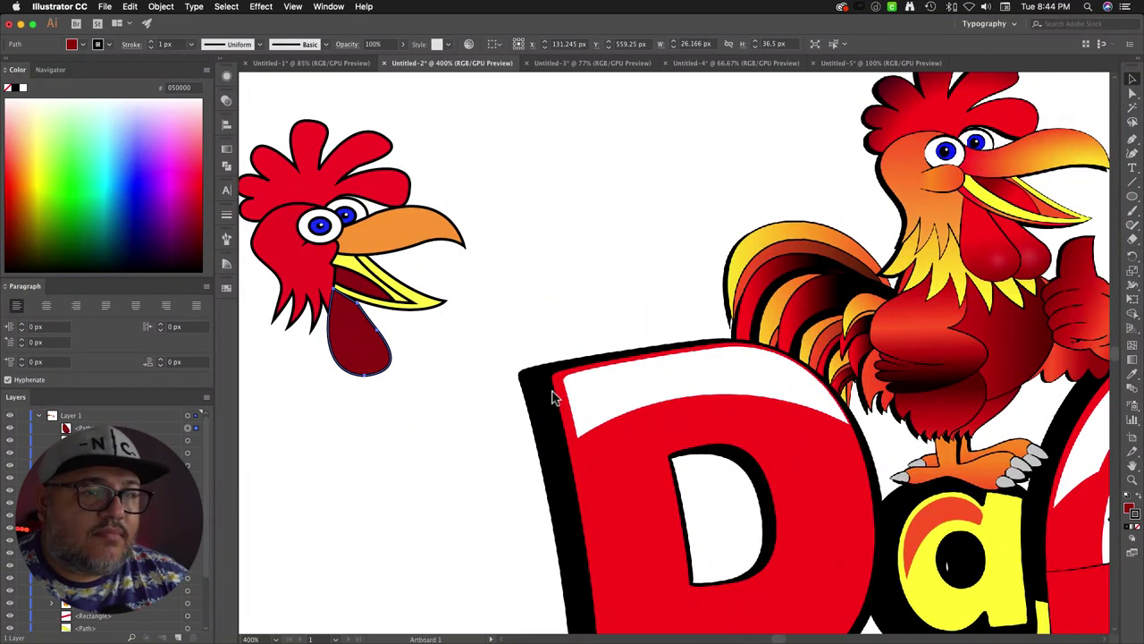
# Step: Fill the wattle with the bright red sampled from the reference rooster's wattle and give it a black outline
pyautogui.press('i')
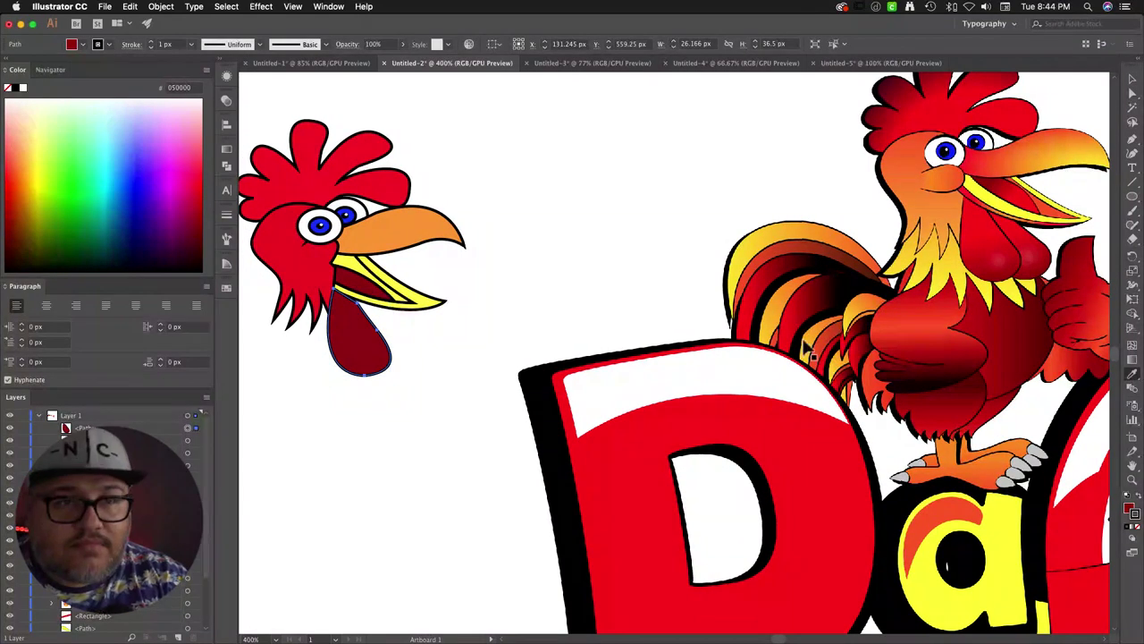
pyautogui.click(987, 238)
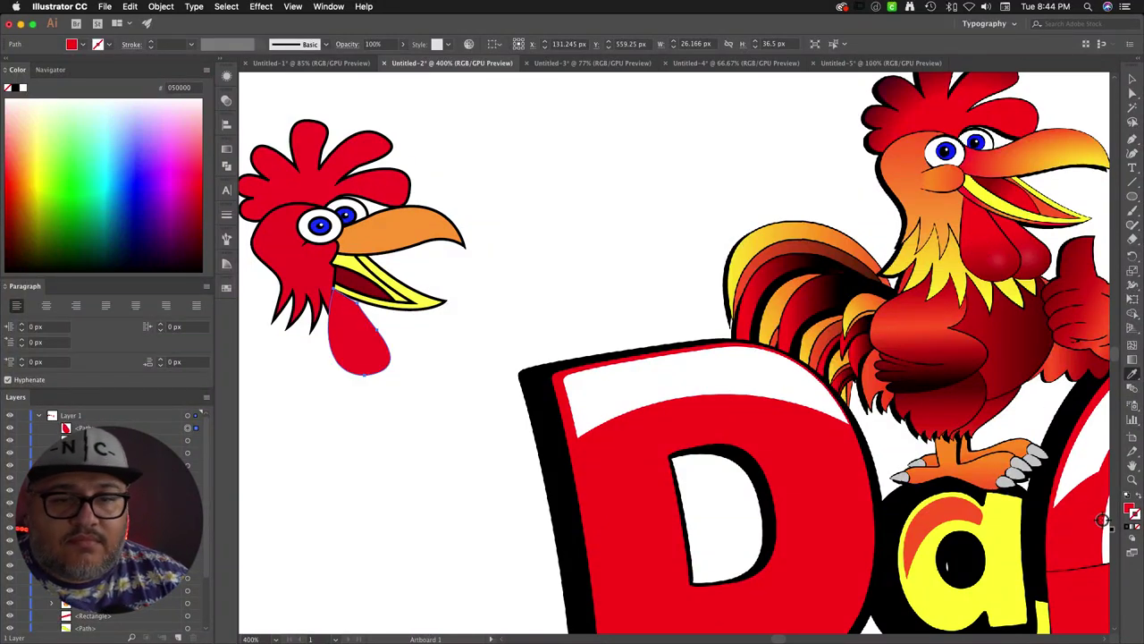
pyautogui.doubleClick(1132, 513)
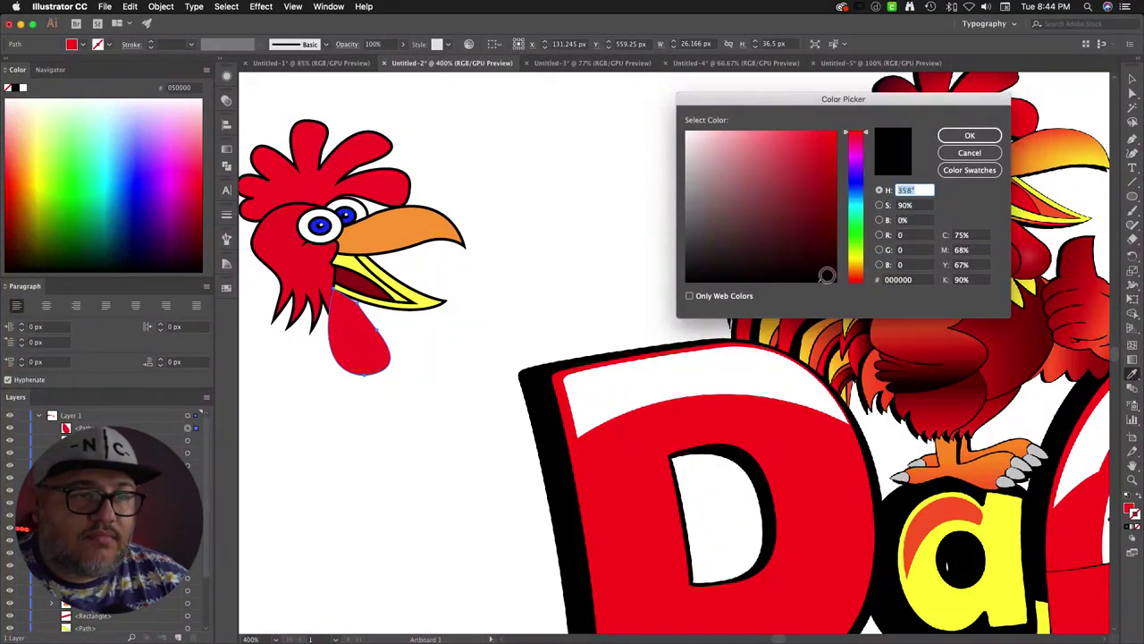
pyautogui.click(990, 134)
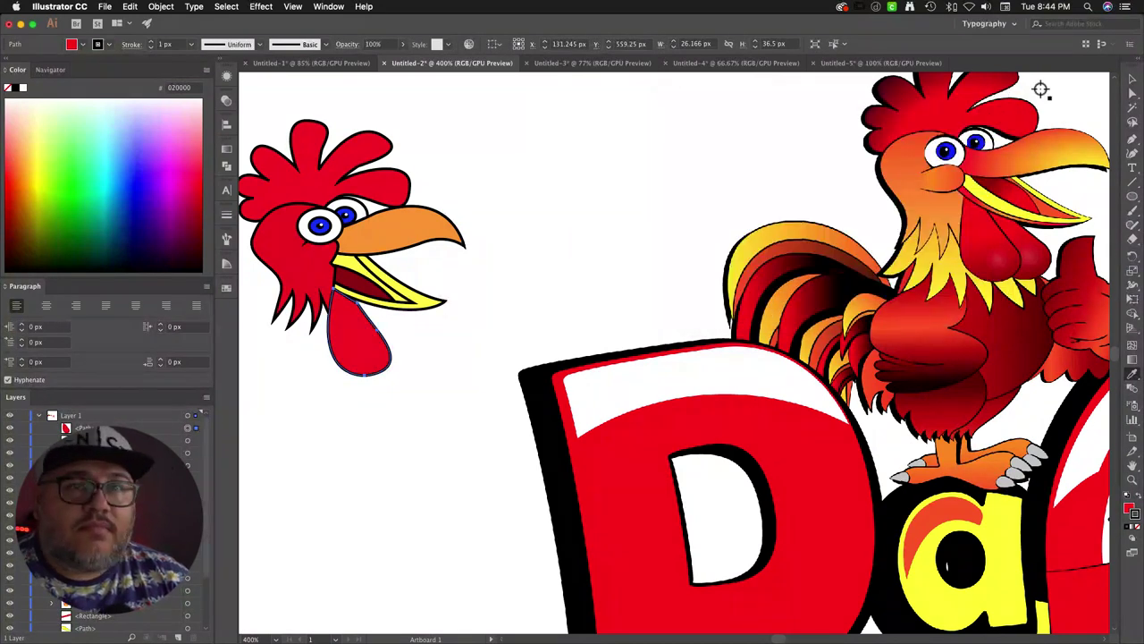
# Step: Duplicate the wattle toward the beak tip, rotate the copy slightly counterclockwise and place it under the lower beak
pyautogui.click(1131, 79)
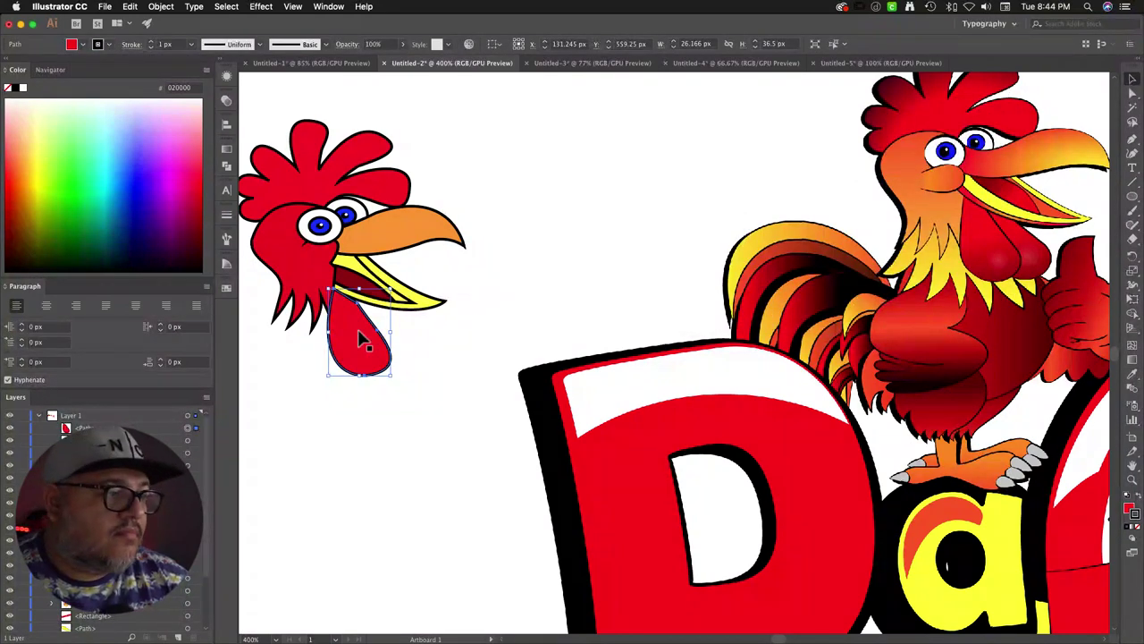
pyautogui.moveTo(364, 337); pyautogui.dragTo(385, 346)
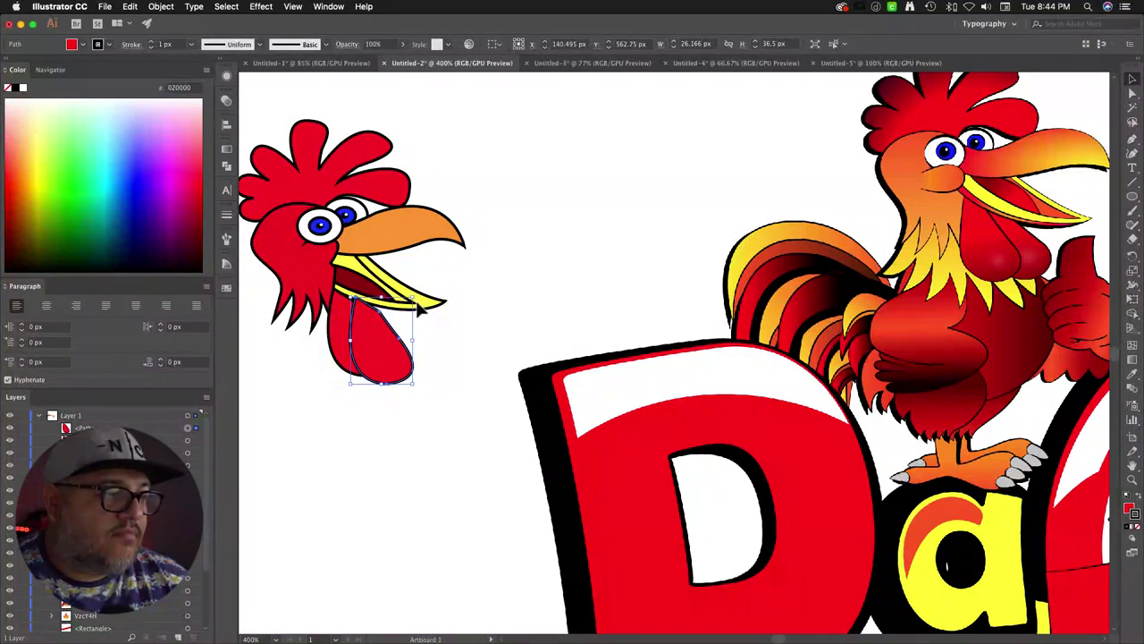
pyautogui.moveTo(420, 307); pyautogui.dragTo(417, 289)
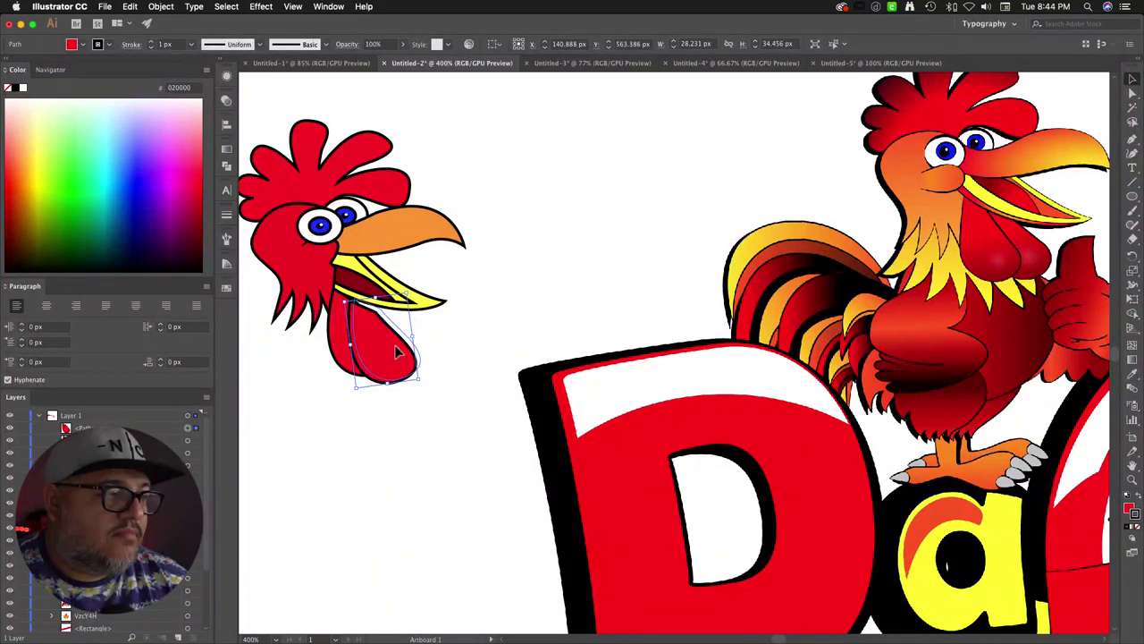
pyautogui.moveTo(398, 352); pyautogui.dragTo(405, 347)
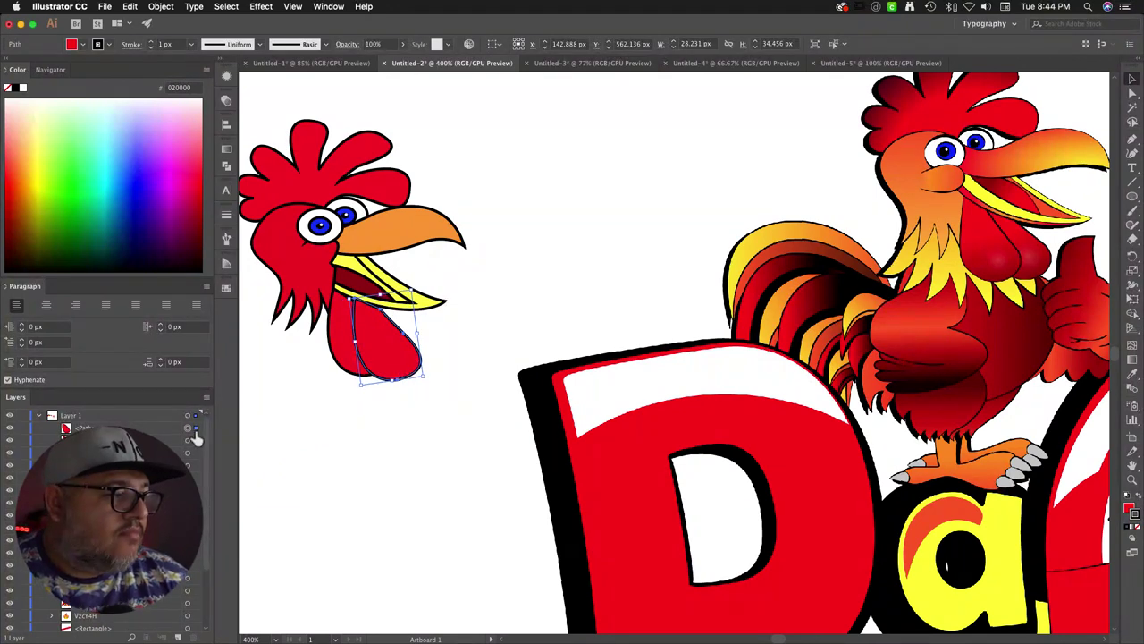
# Step: Move the rotated wattle copy behind the first wattle in the stacking order and deselect it
pyautogui.click(145, 431)
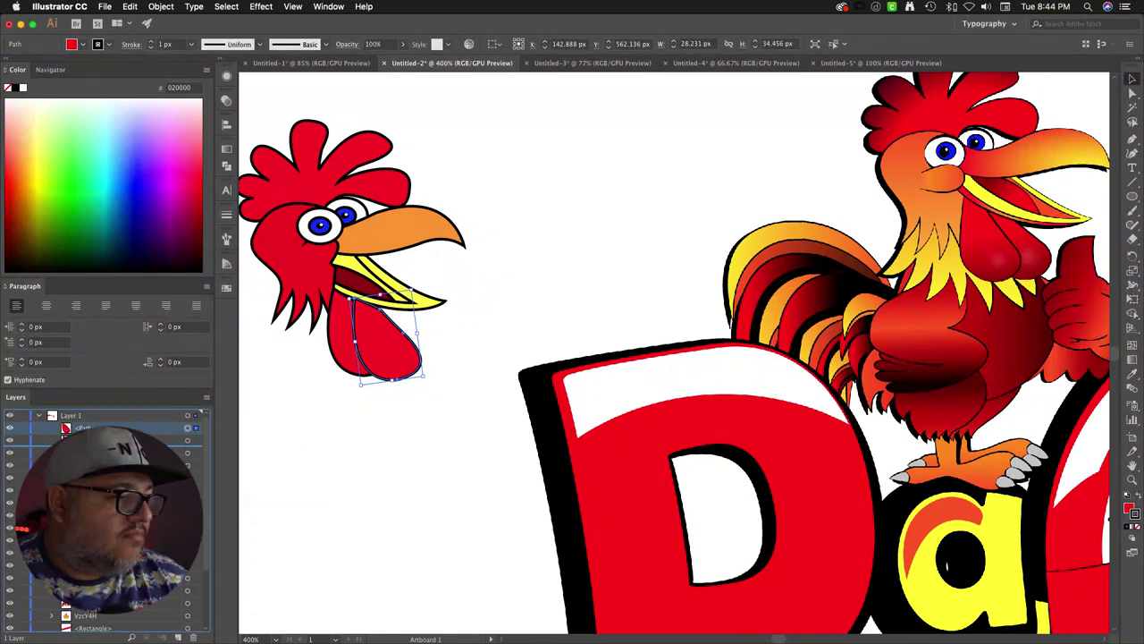
pyautogui.click(145, 440)
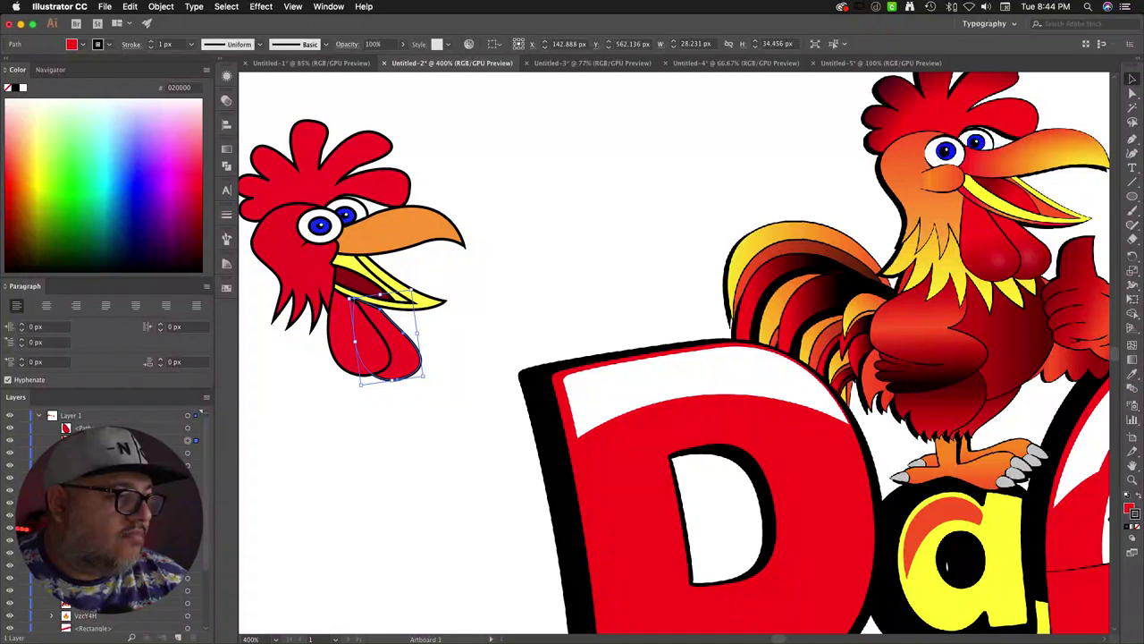
pyautogui.click(305, 493)
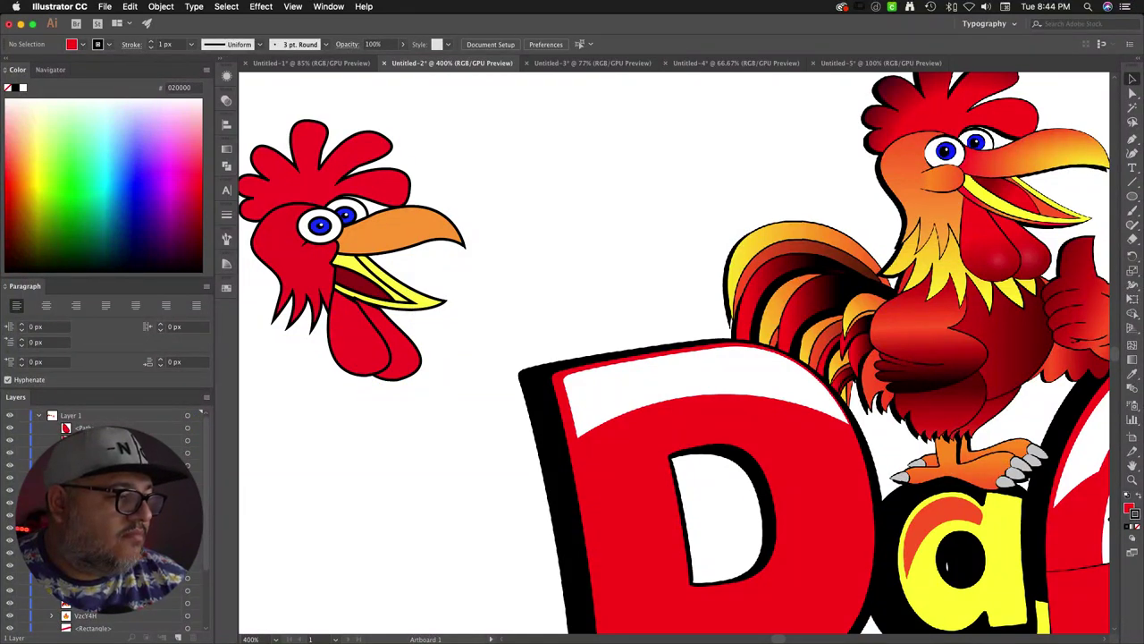
# Step: Lower both wattles in the layer stacking order and send the rotated wattle copy to the back
pyautogui.click(134, 429)
pyautogui.keyDown('shift'); pyautogui.click(134, 440); pyautogui.keyUp('shift')
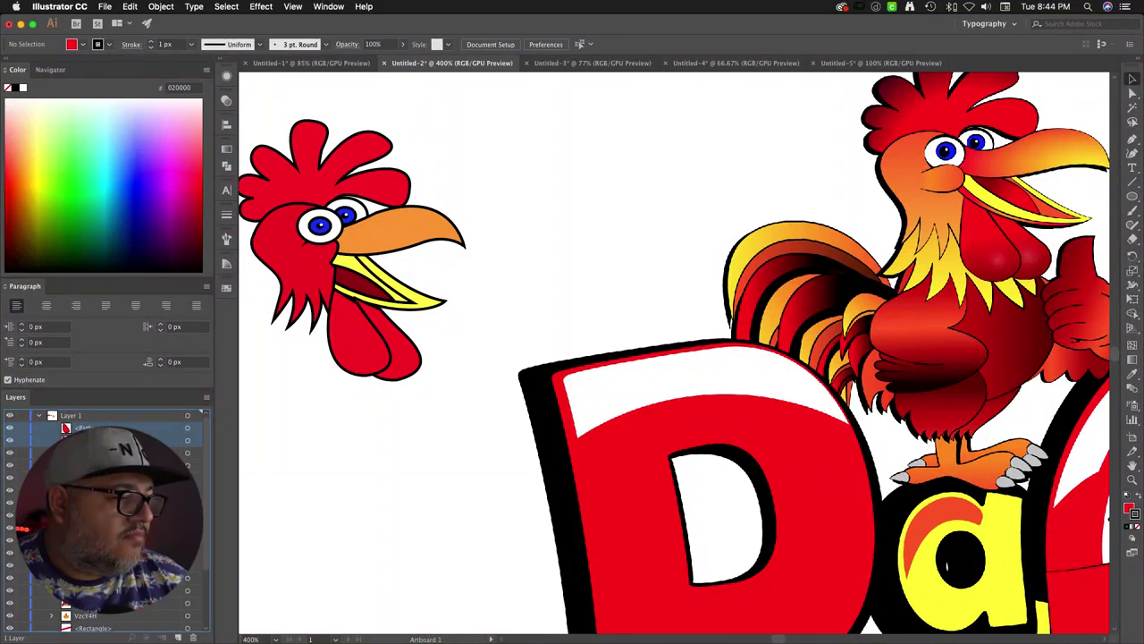
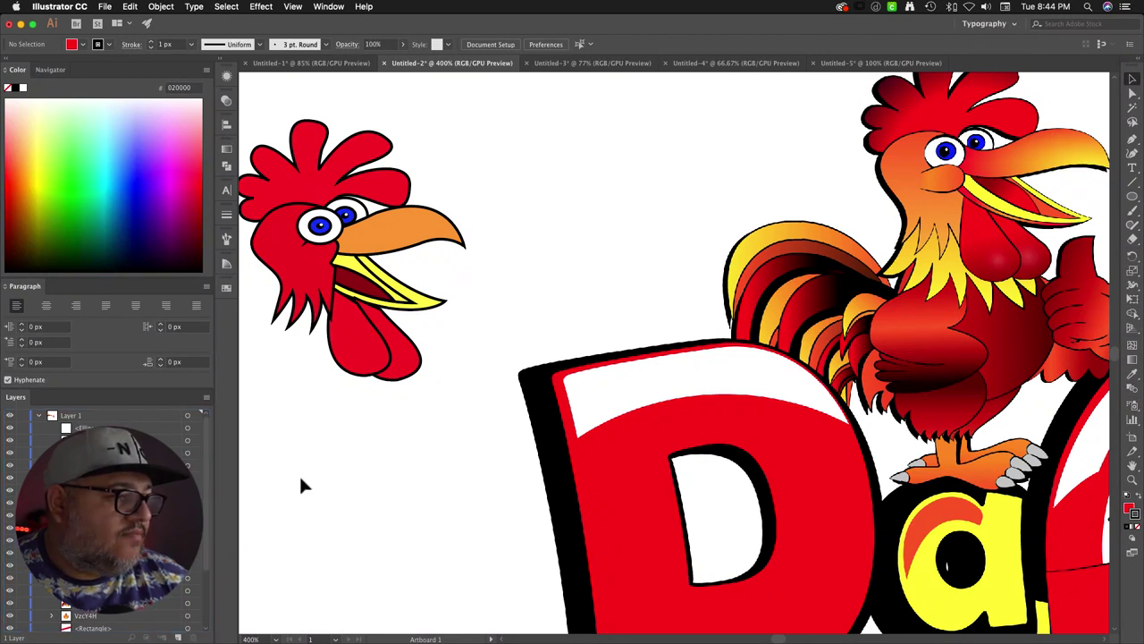
pyautogui.click(357, 347)
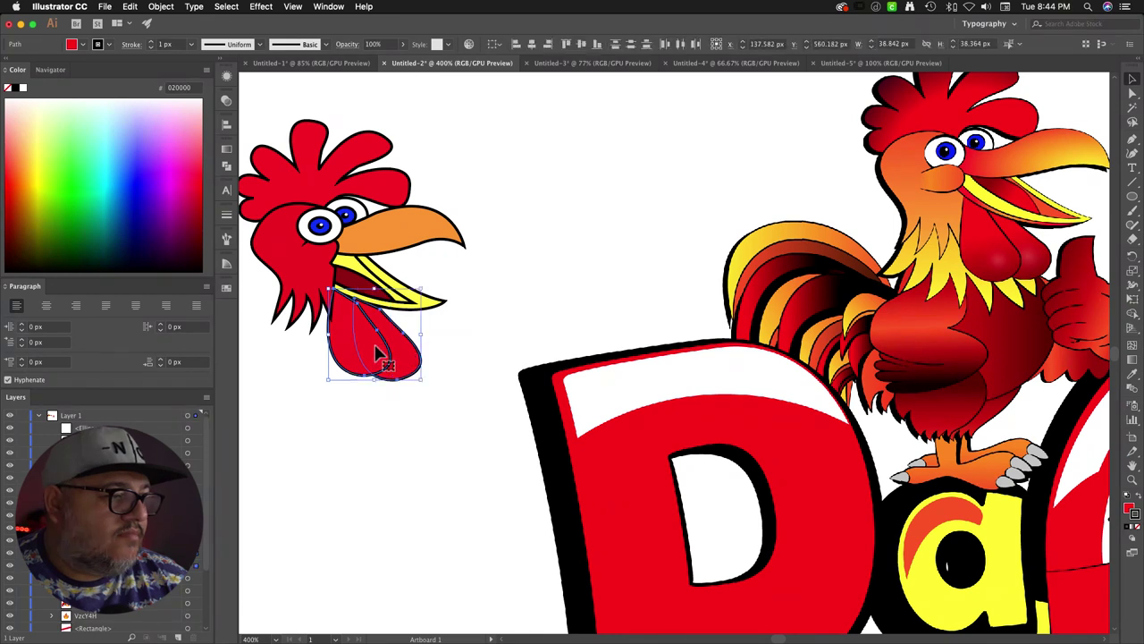
pyautogui.rightClick(376, 350)
pyautogui.moveTo(429, 516)
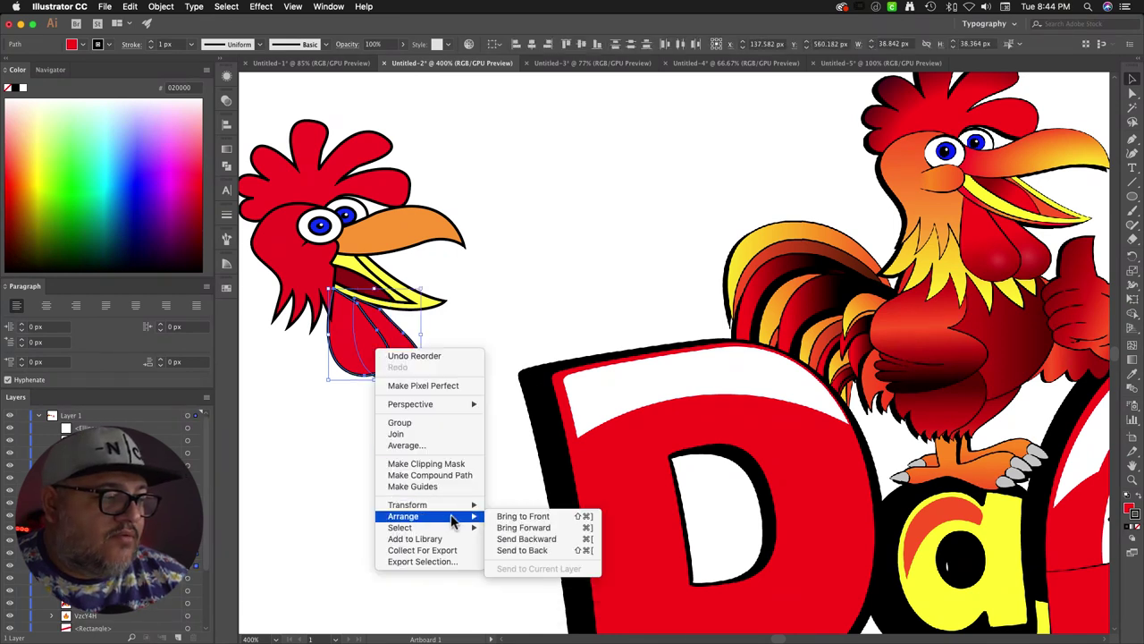
pyautogui.click(526, 551)
pyautogui.click(353, 419)
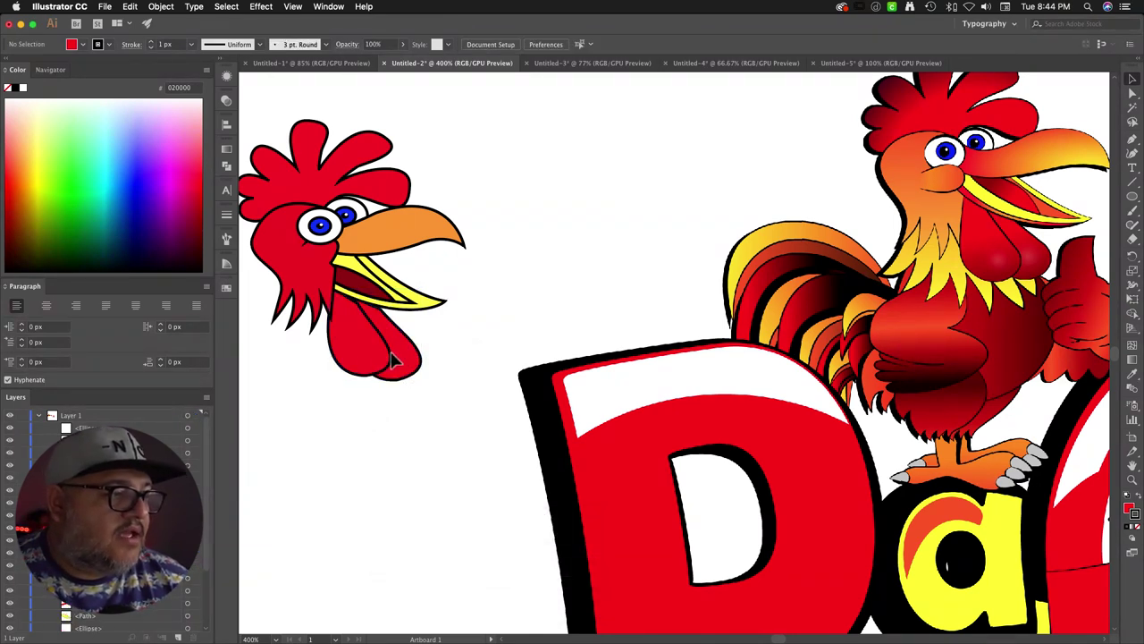
# Step: Move the front wattle's upper inner anchor point up under the lower beak so its top corner is hidden
pyautogui.click(366, 332)
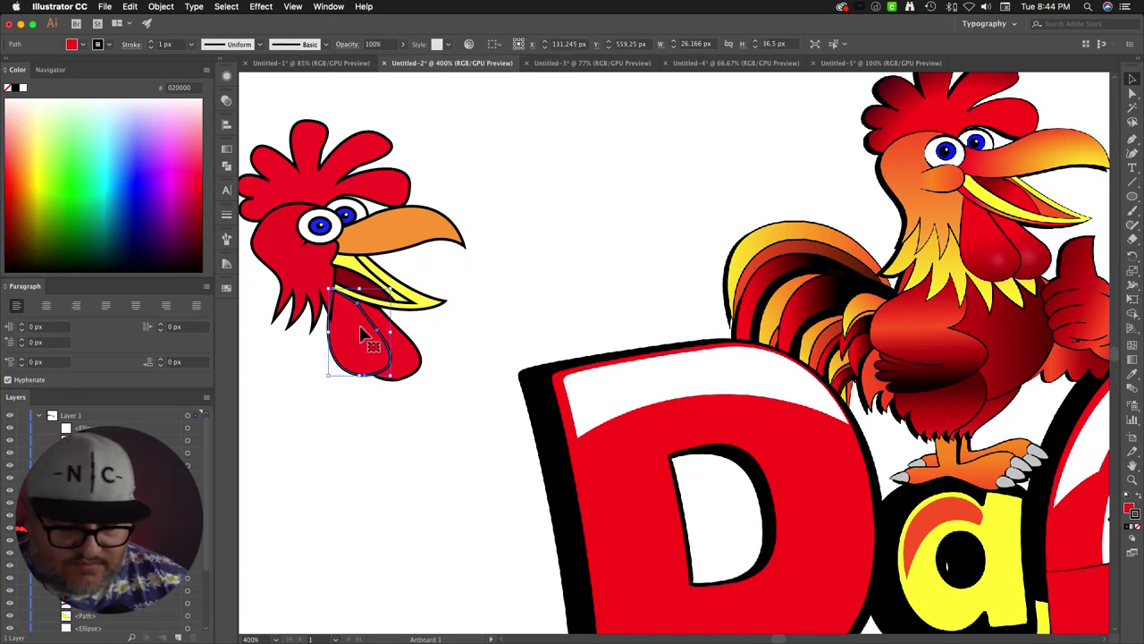
pyautogui.press('super+equal')
pyautogui.press('super+equal')
pyautogui.press('super+equal')
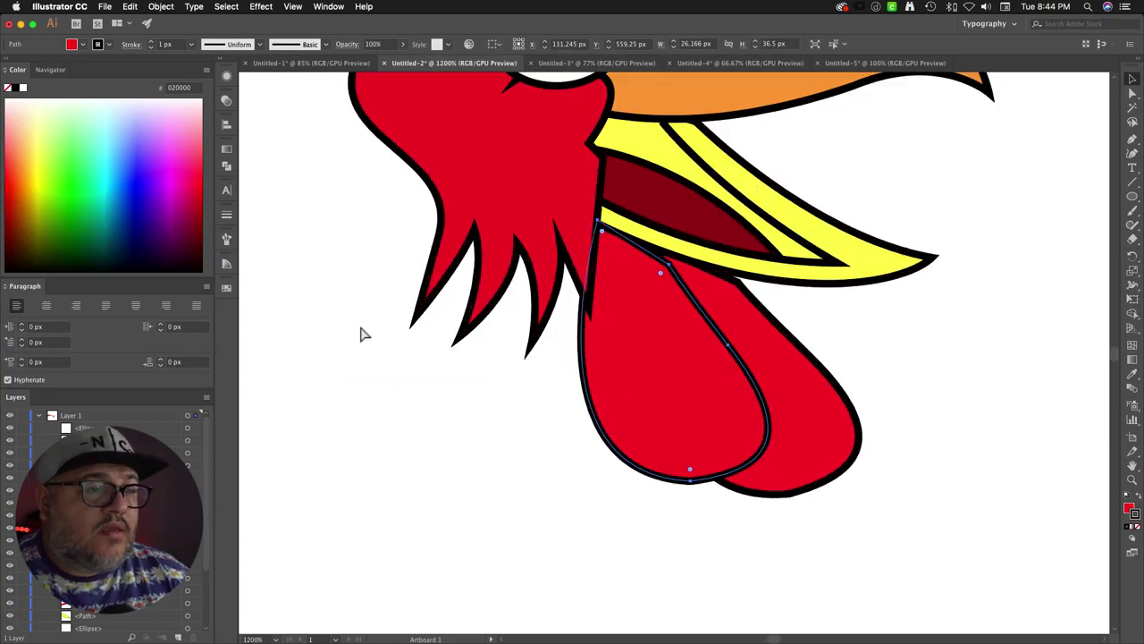
pyautogui.press('super+equal')
pyautogui.press('a')
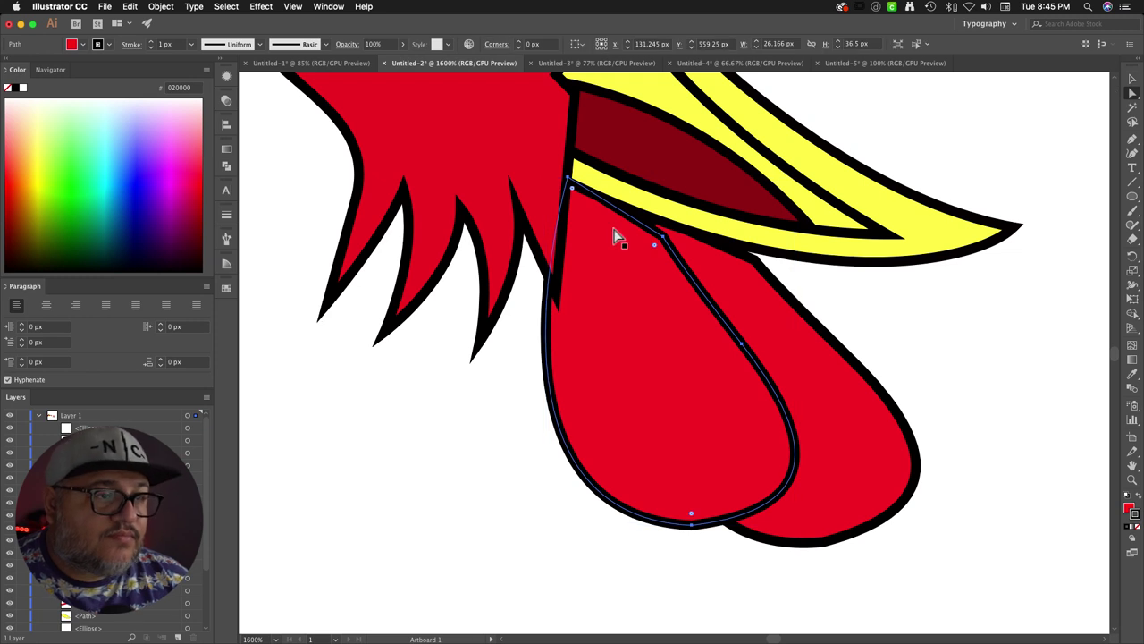
pyautogui.moveTo(657, 243); pyautogui.dragTo(668, 228)
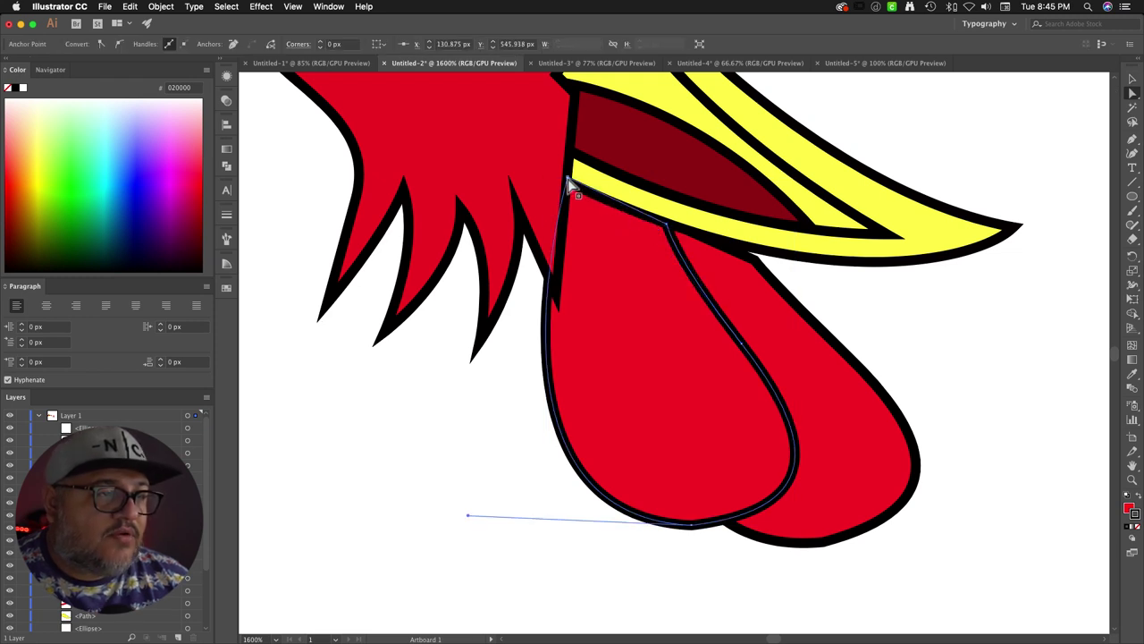
pyautogui.click(932, 332)
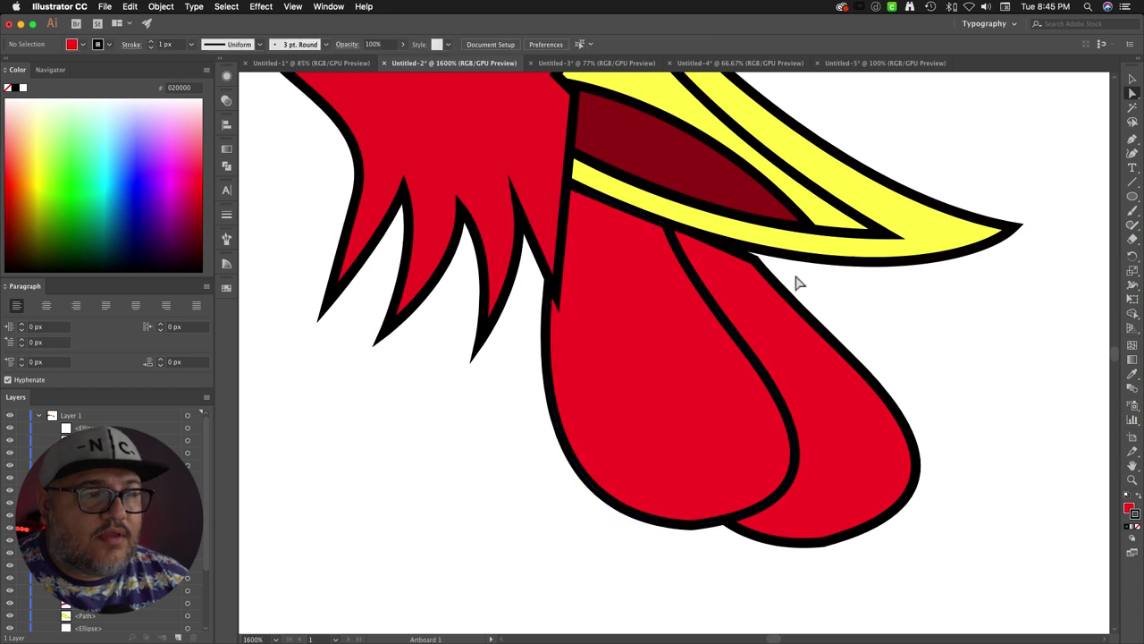
# Step: Shift the rear wattle's top corner anchor point slightly up and outward, tucking it behind the lower beak's edge
pyautogui.click(754, 262)
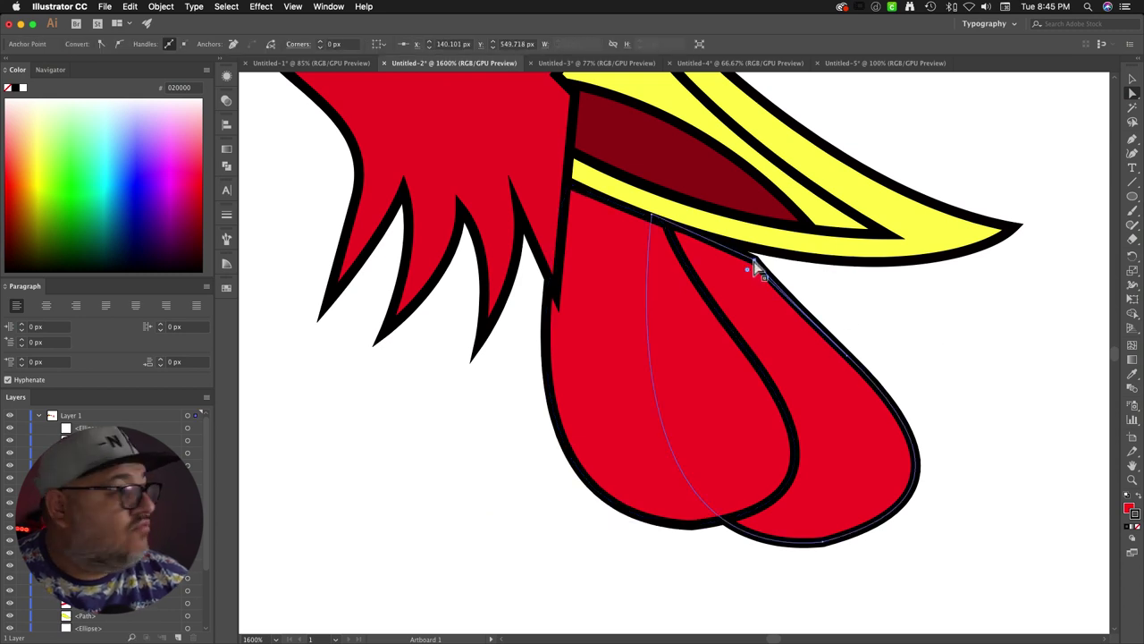
pyautogui.moveTo(754, 261); pyautogui.dragTo(766, 256)
pyautogui.click(871, 319)
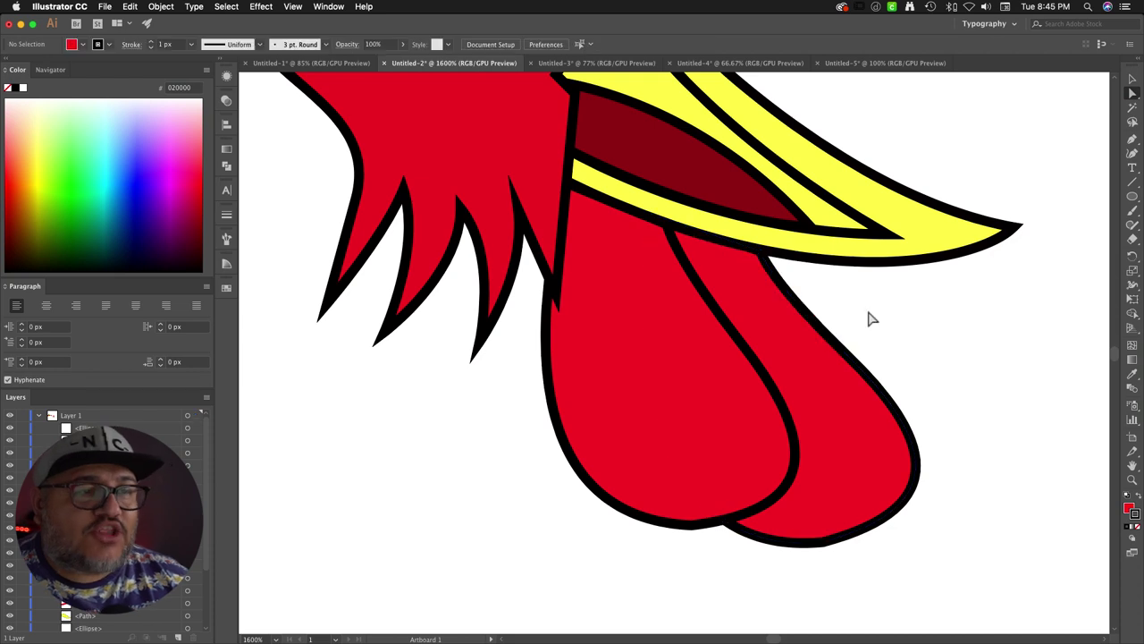
# Step: Draw three pointed feather tips with the Pen tool below the neck's jagged edge, starting from the back of the neck
pyautogui.press('super+minus')
pyautogui.press('super+minus')
pyautogui.press('super+minus')
pyautogui.press('super+minus')
pyautogui.press('super+minus')
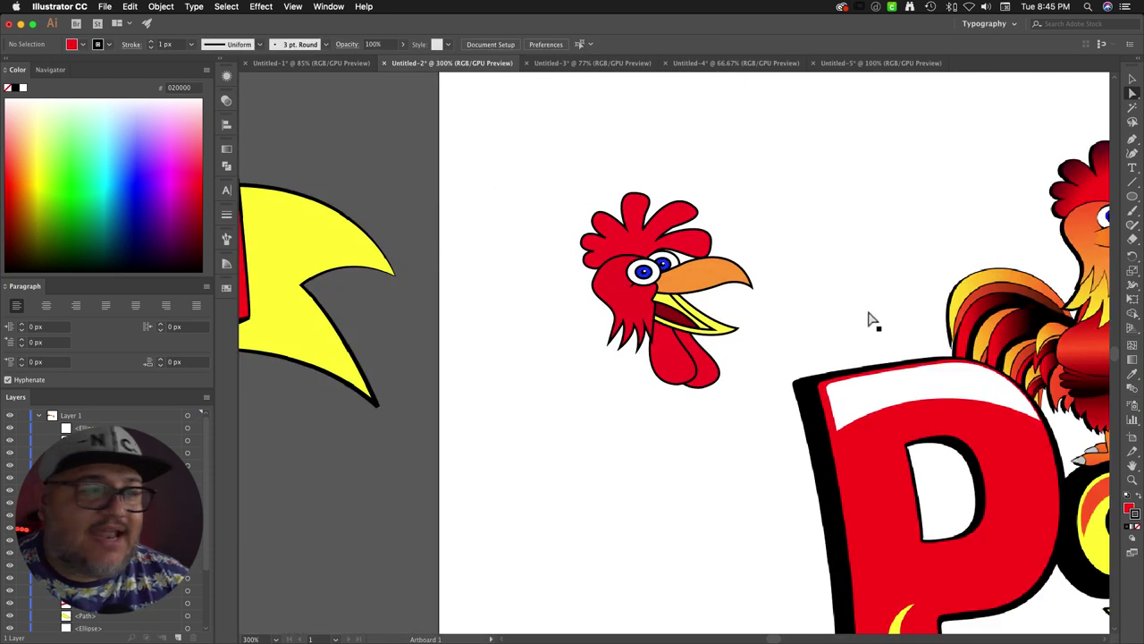
pyautogui.moveTo(638, 360); pyautogui.dragTo(531, 331)
pyautogui.press('p')
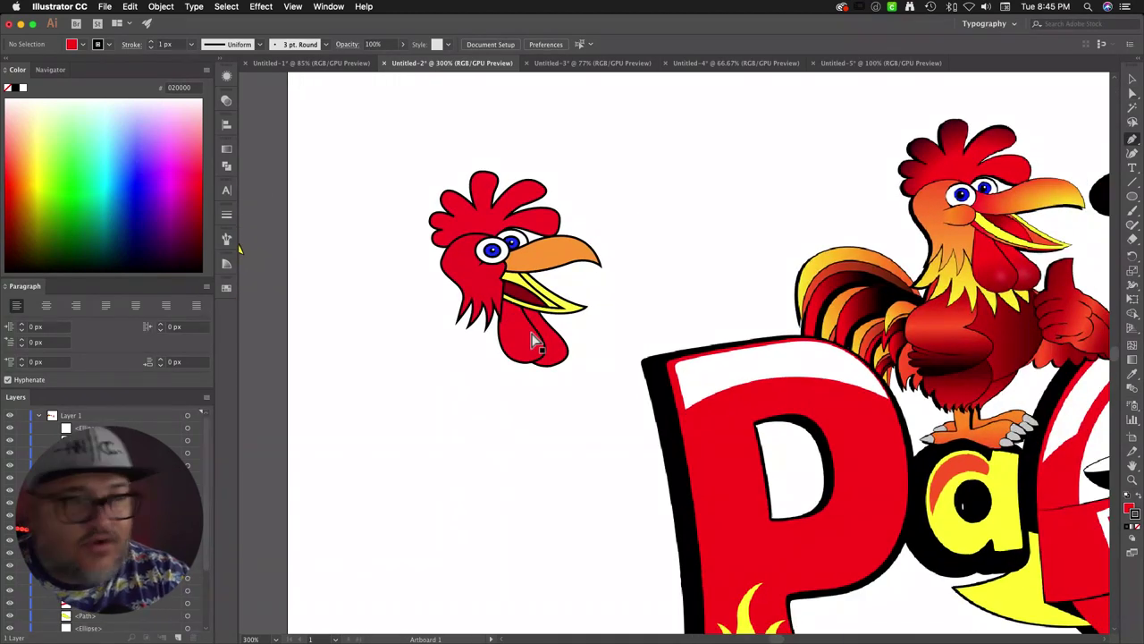
pyautogui.click(459, 305)
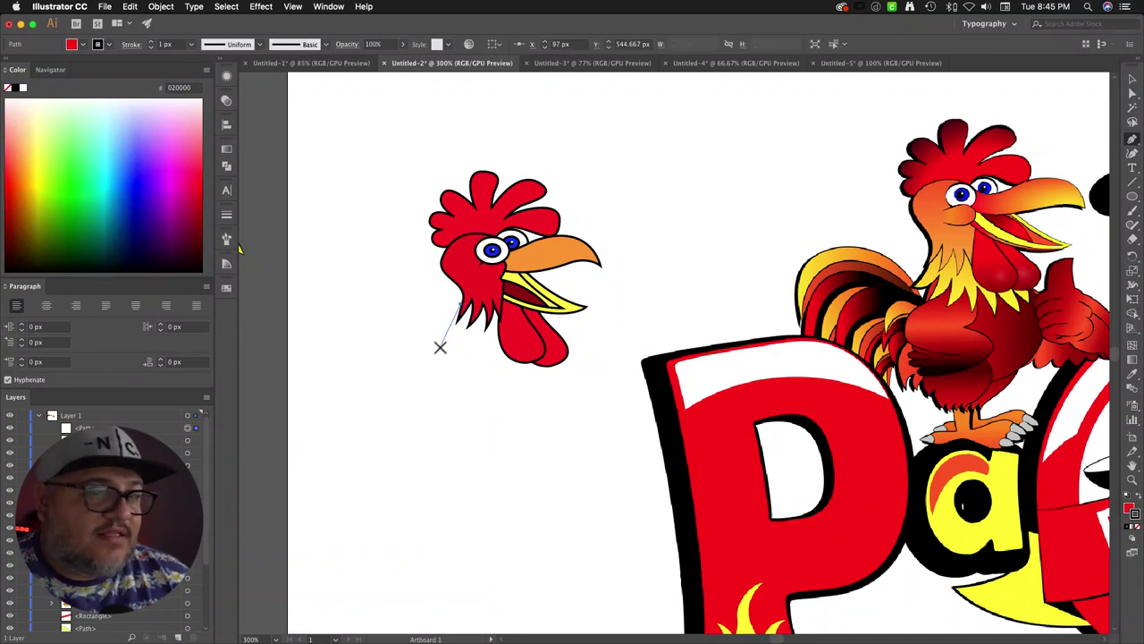
pyautogui.moveTo(452, 346); pyautogui.dragTo(442, 371)
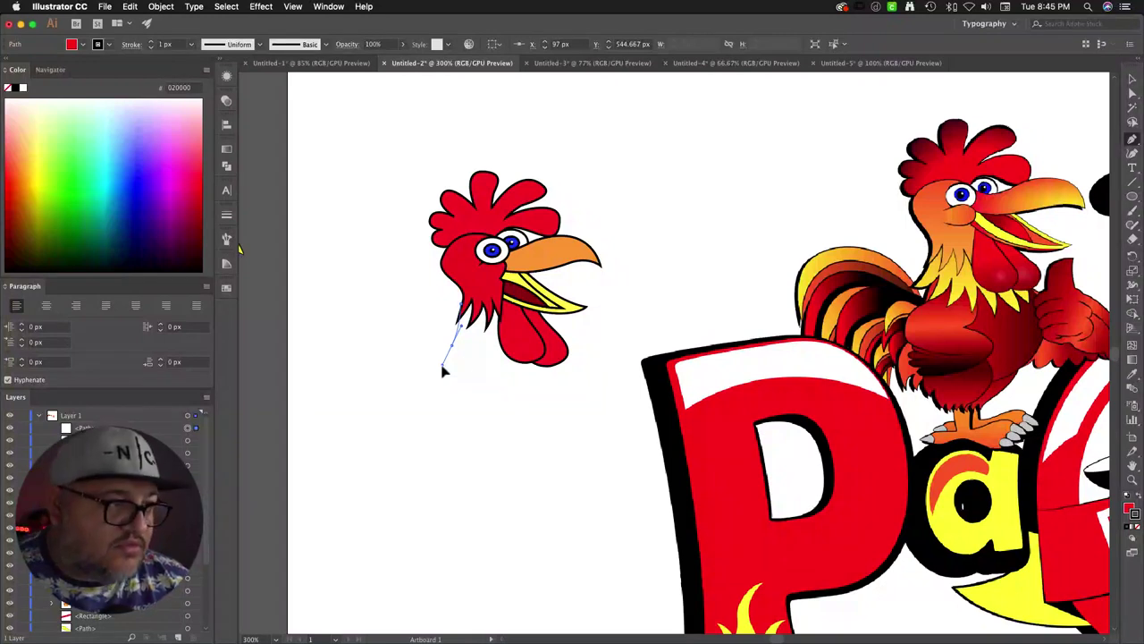
pyautogui.click(465, 349)
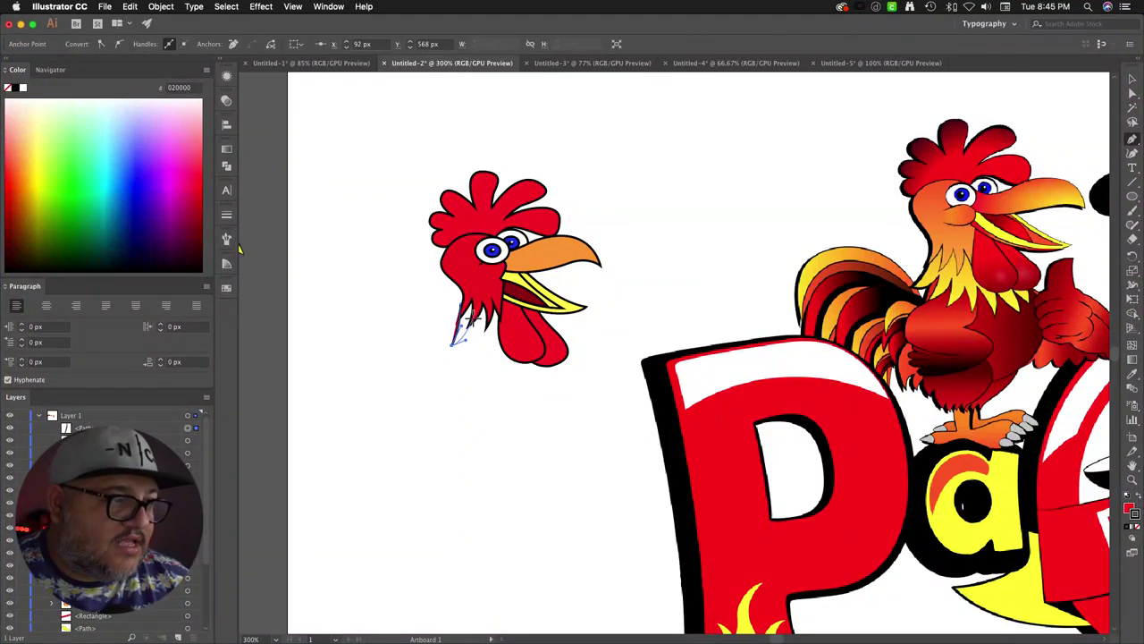
pyautogui.click(458, 305)
pyautogui.moveTo(471, 339); pyautogui.dragTo(468, 350)
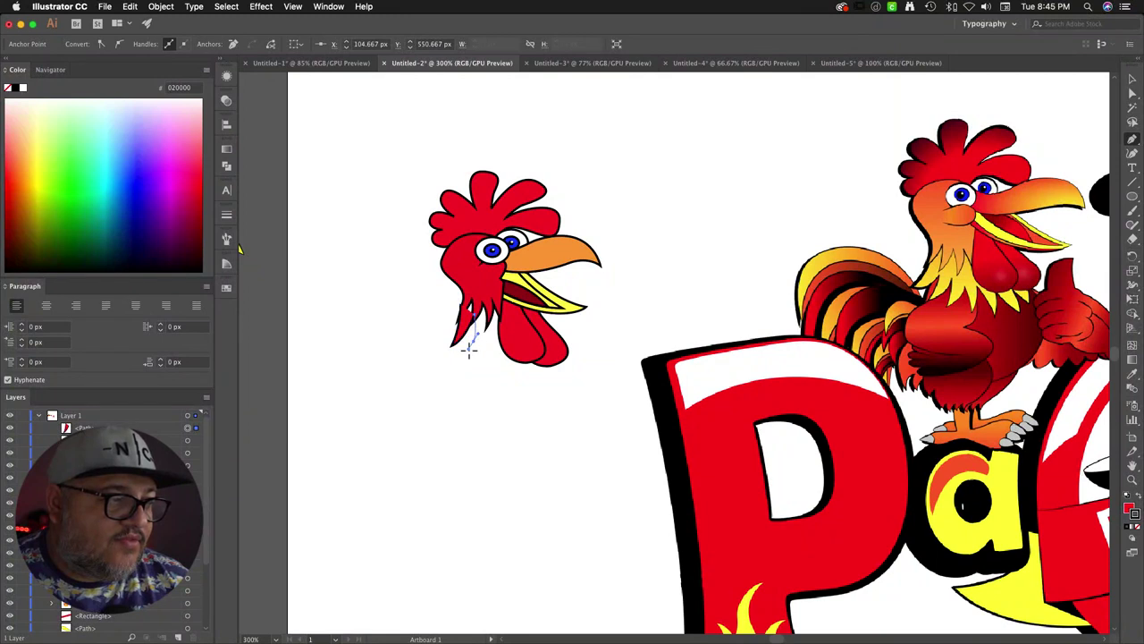
pyautogui.click(485, 331)
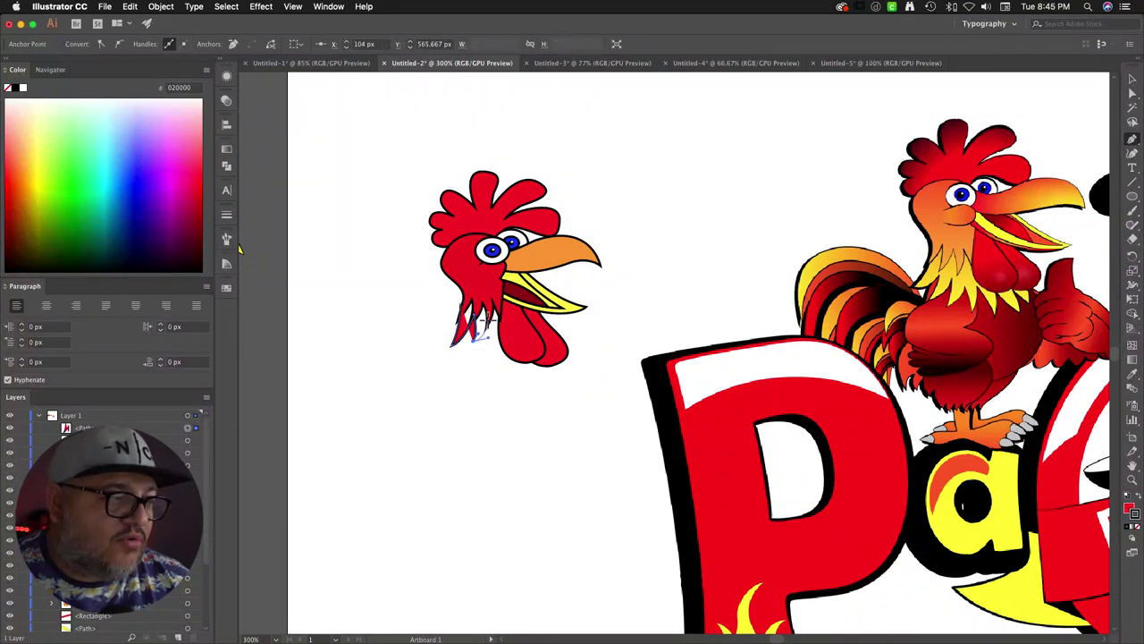
pyautogui.click(486, 331)
pyautogui.moveTo(487, 353); pyautogui.dragTo(482, 364)
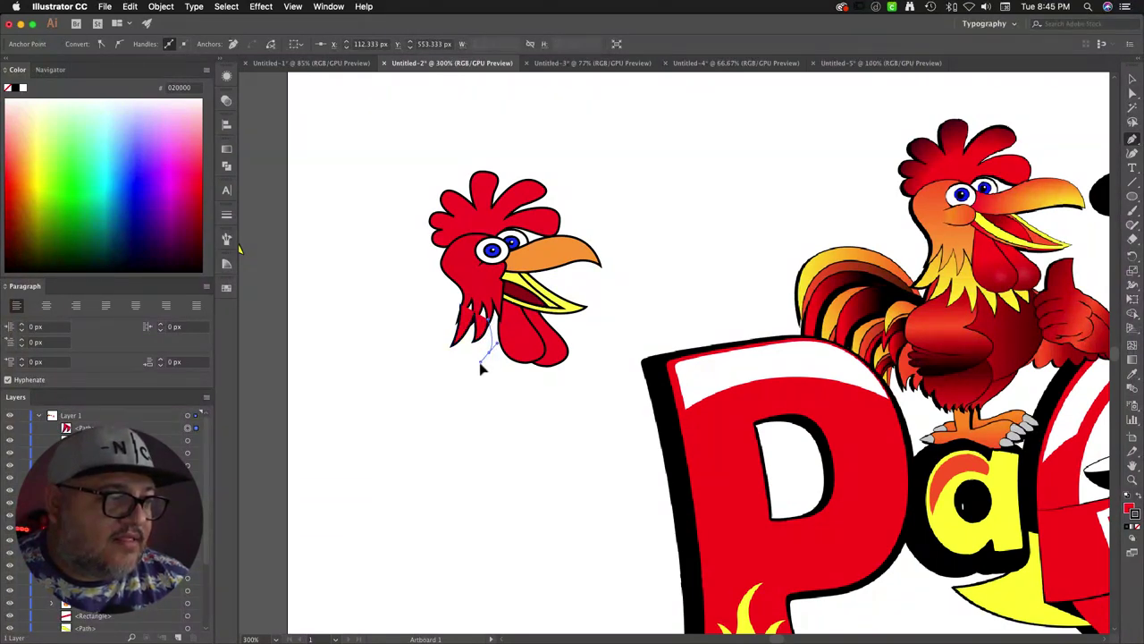
pyautogui.click(505, 333)
# Step: Close the feather outline by continuing it up the front of the neck and across the lower head to its starting point
pyautogui.click(497, 304)
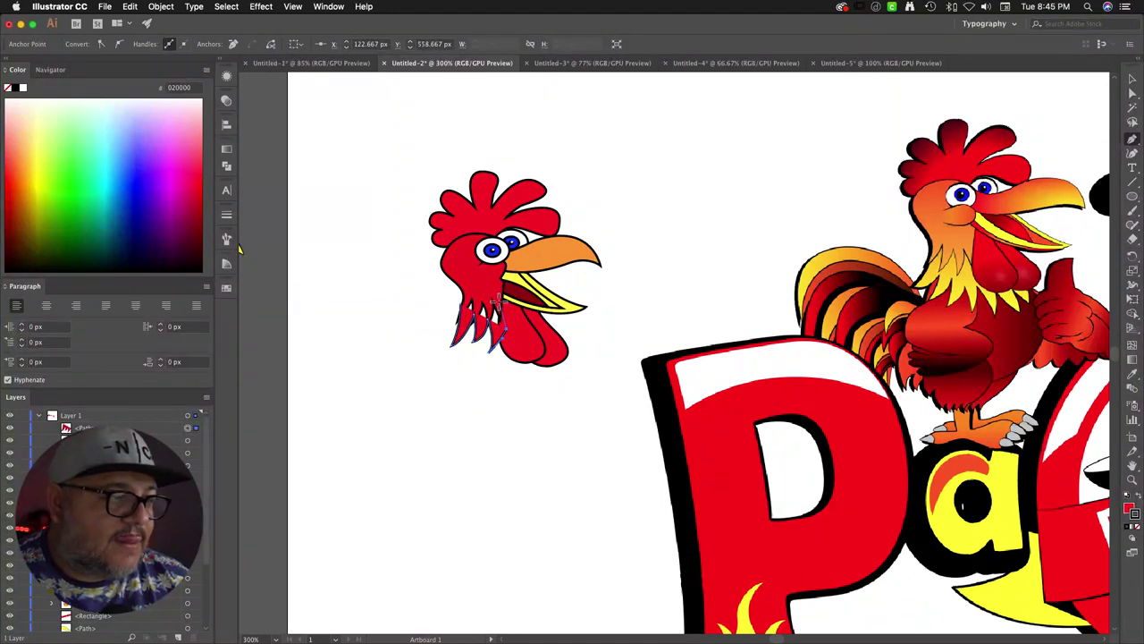
pyautogui.click(490, 288)
pyautogui.click(469, 292)
pyautogui.click(467, 311)
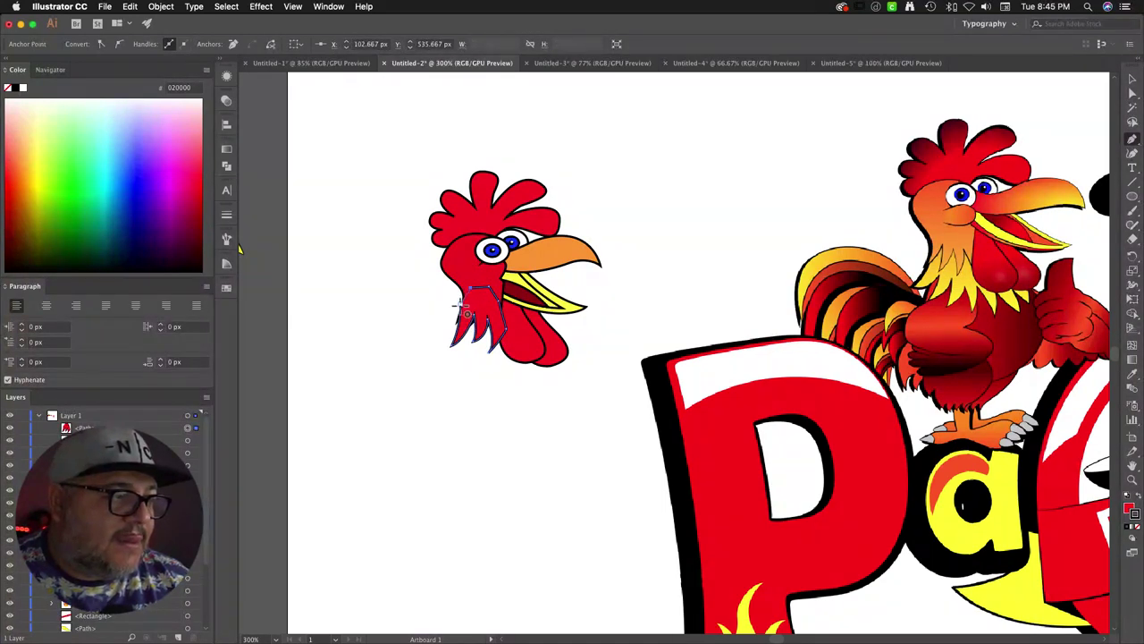
pyautogui.click(453, 340)
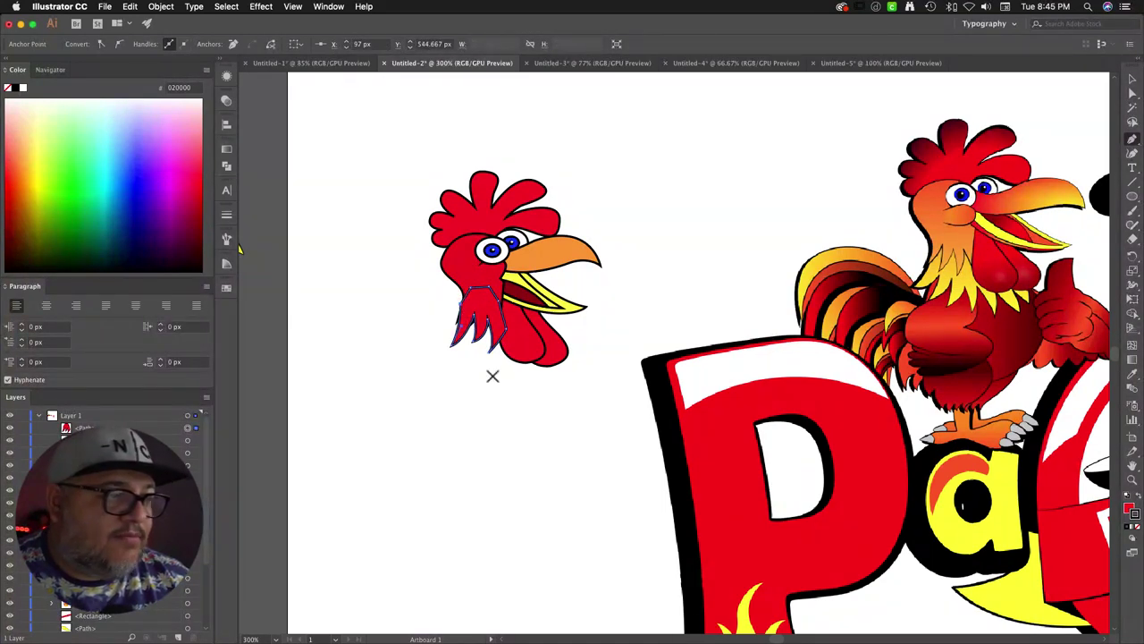
# Step: Fill the feather shape with the yellow sampled from the reference rooster's neck feathers and place it behind the head and wattles
pyautogui.click(960, 288)
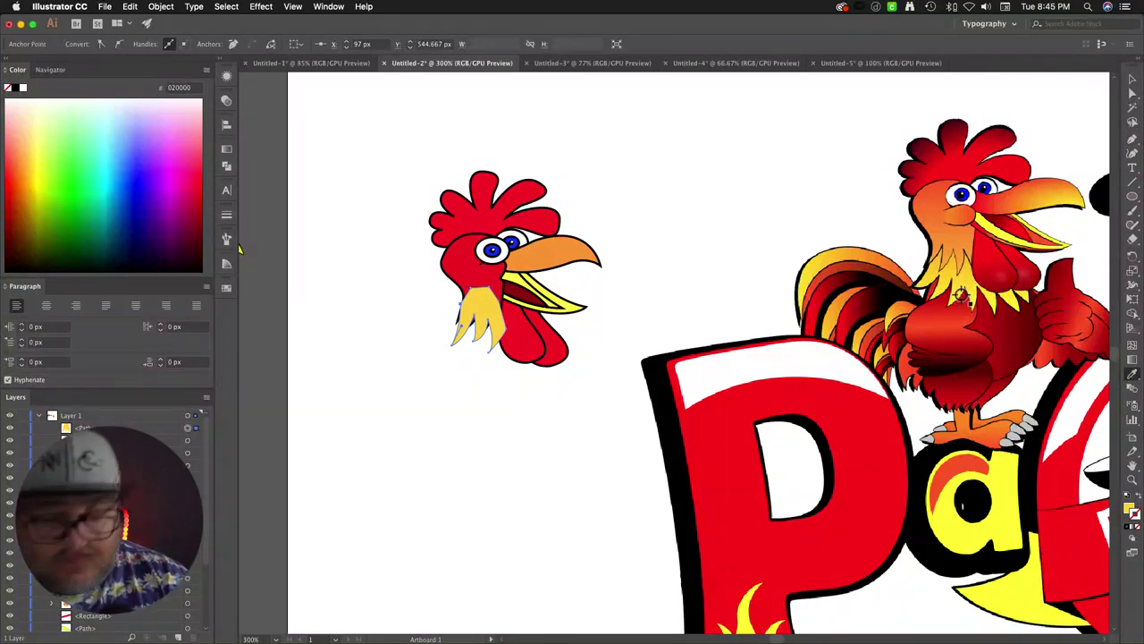
pyautogui.press('v')
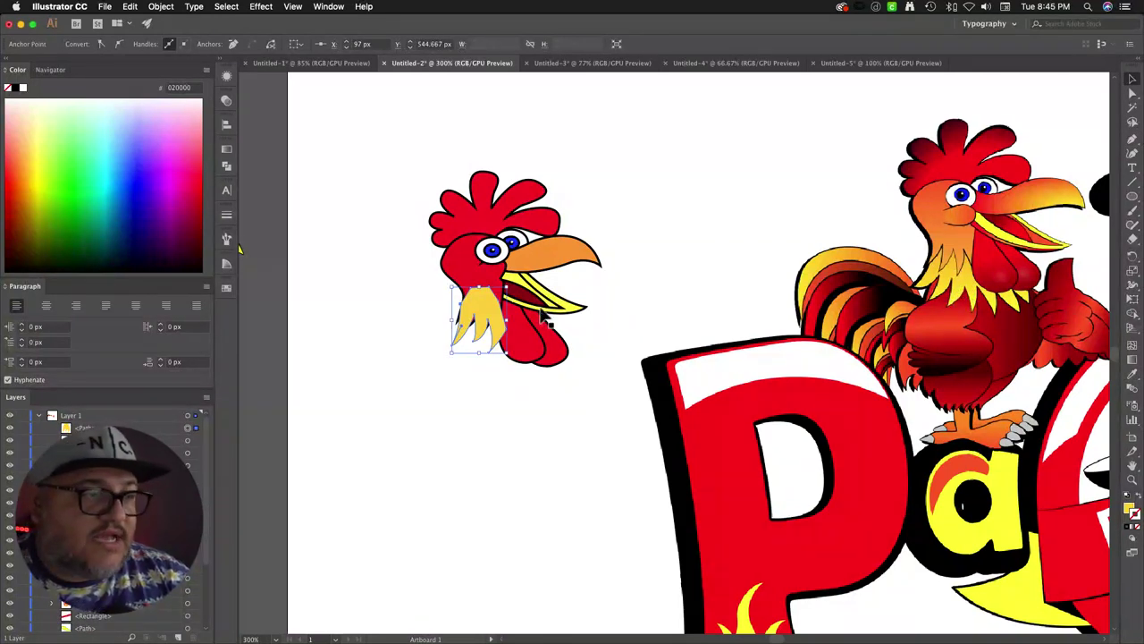
pyautogui.rightClick(479, 310)
pyautogui.moveTo(536, 487)
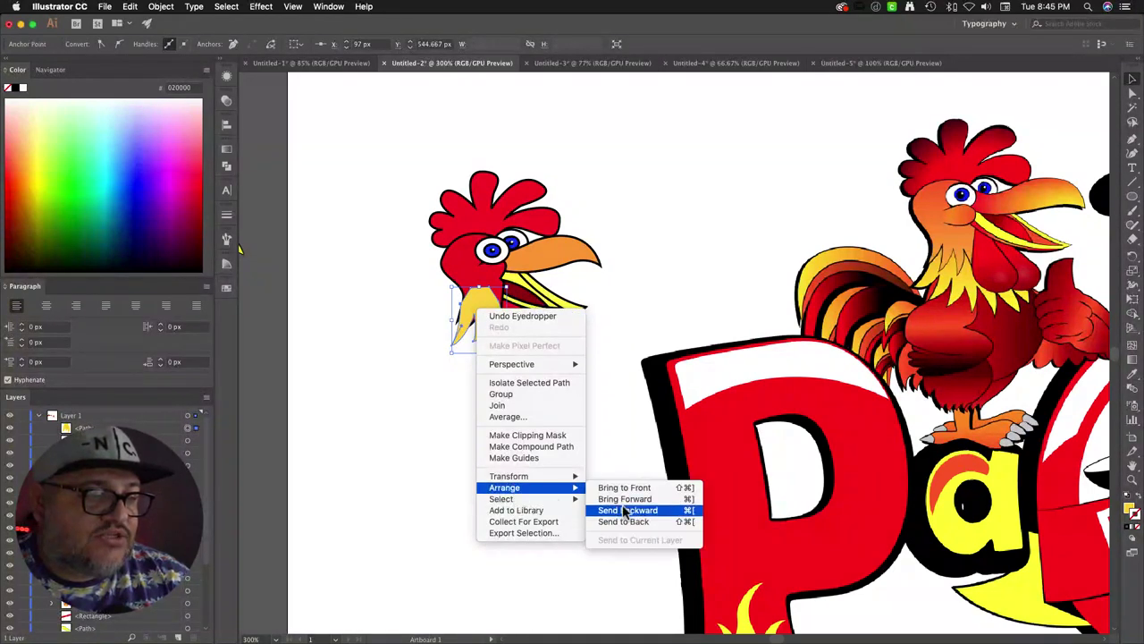
pyautogui.click(626, 511)
# Step: Give the yellow feather shape a black outline and deselect it
pyautogui.doubleClick(1134, 519)
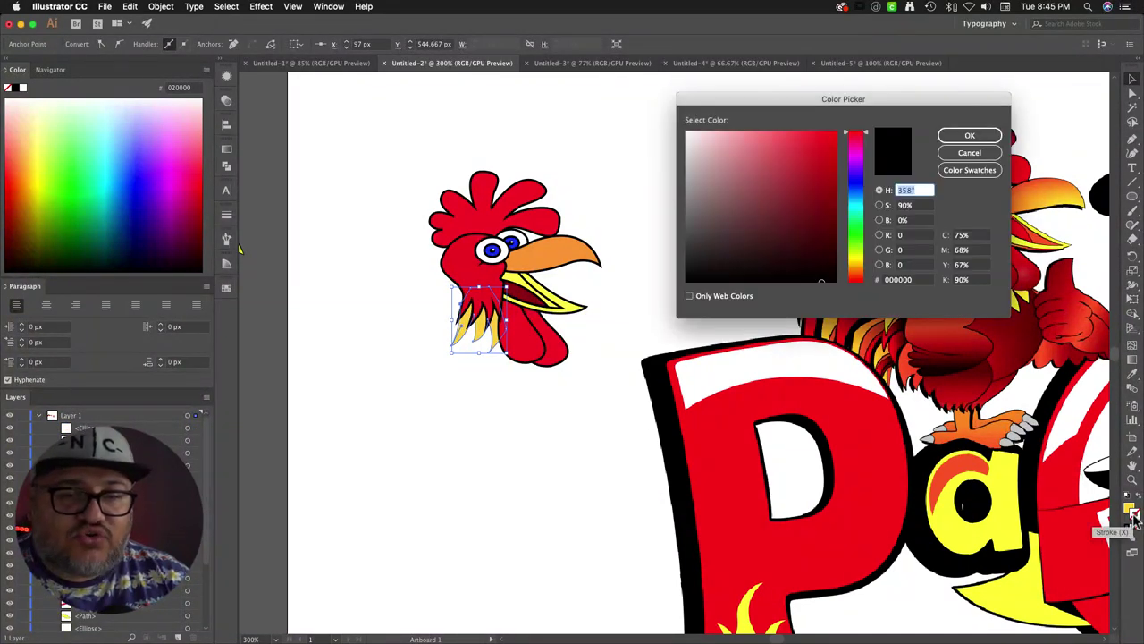
pyautogui.click(832, 281)
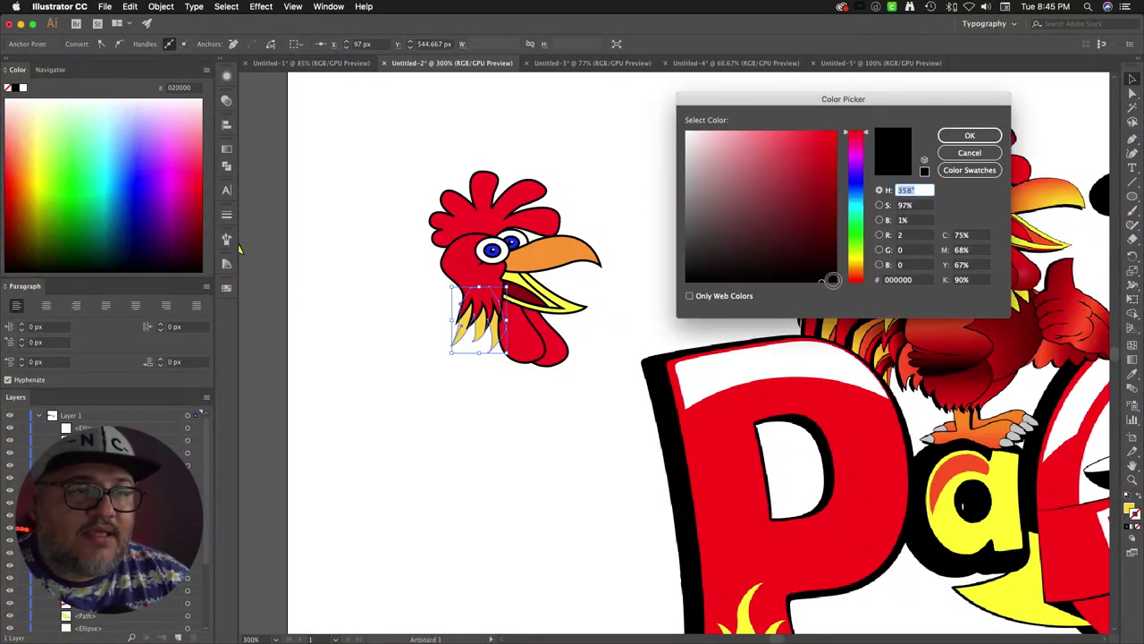
pyautogui.click(974, 134)
pyautogui.click(636, 188)
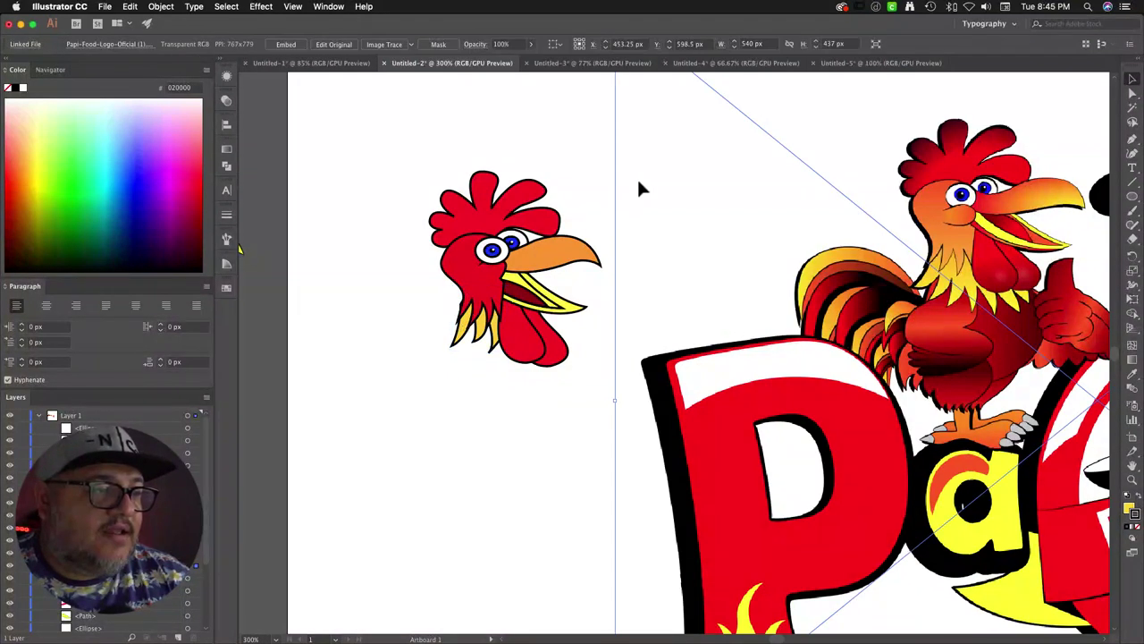
# Step: Nudge the yellow feather shape's anchor point at the back of the neck inward so it hides behind the neck's edge
pyautogui.press('super+equal')
pyautogui.press('super+equal')
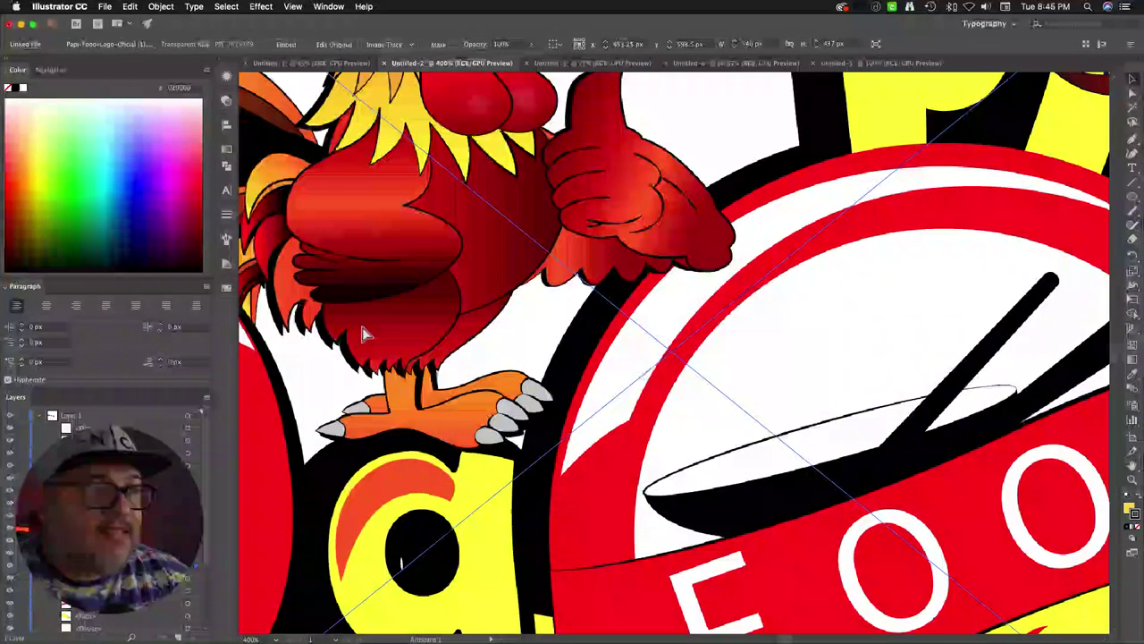
pyautogui.hscroll(-20, 286, 320)
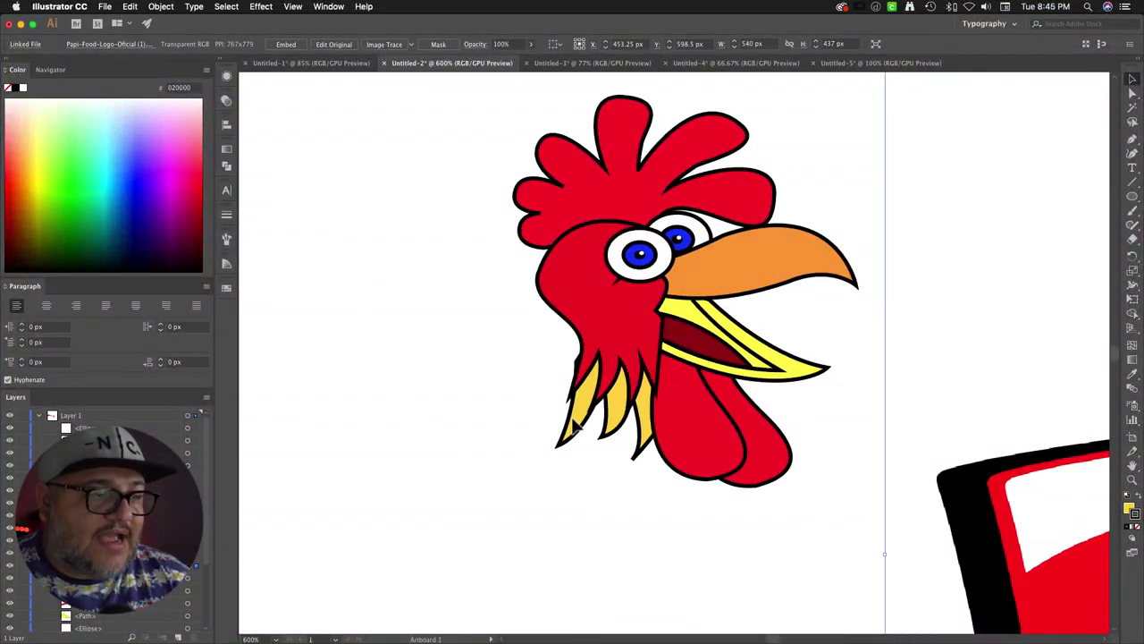
pyautogui.click(576, 427)
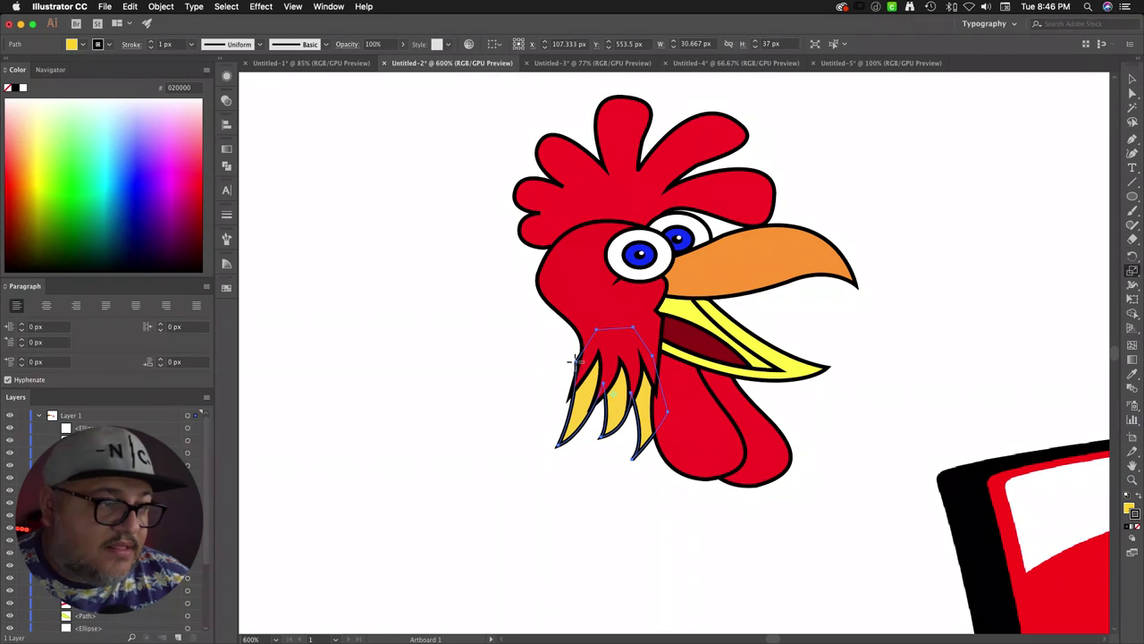
pyautogui.press('a')
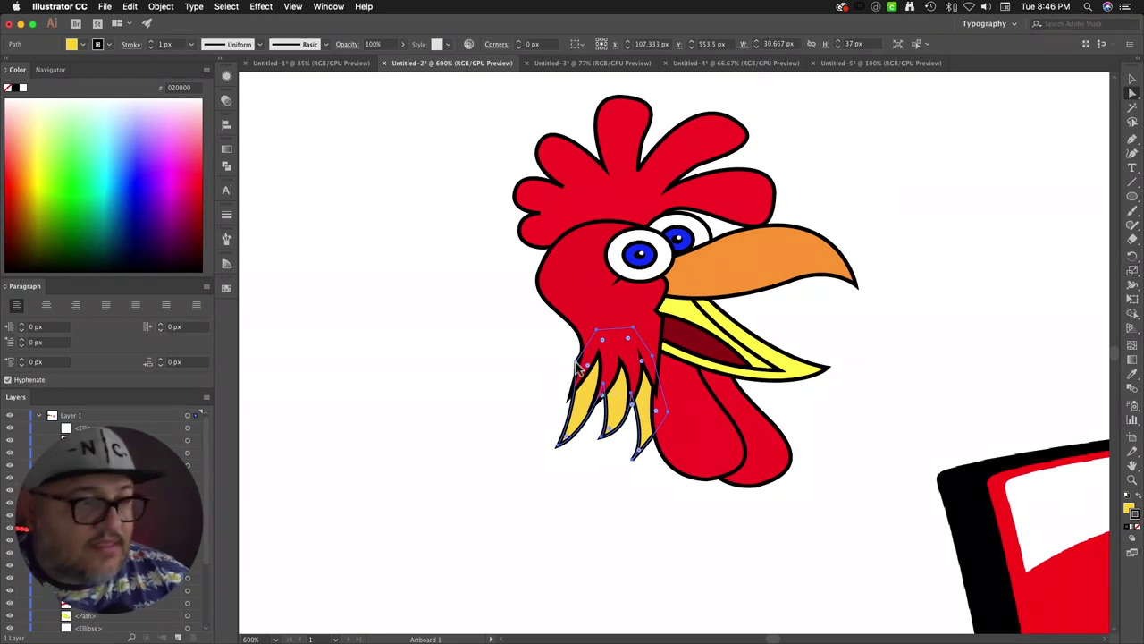
pyautogui.click(579, 364)
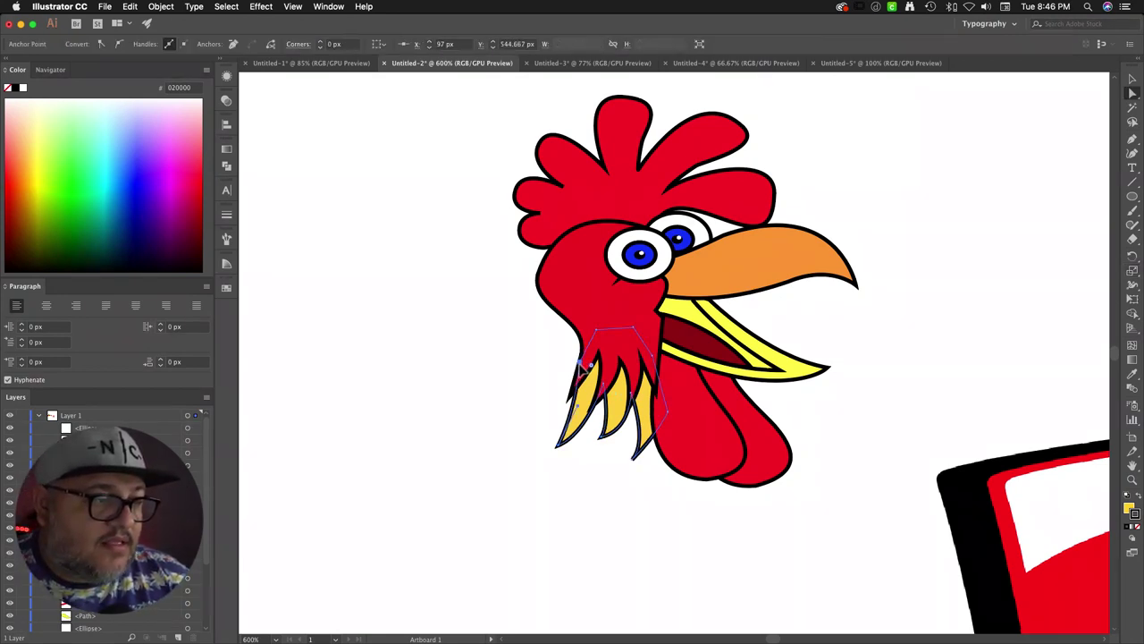
pyautogui.click(605, 498)
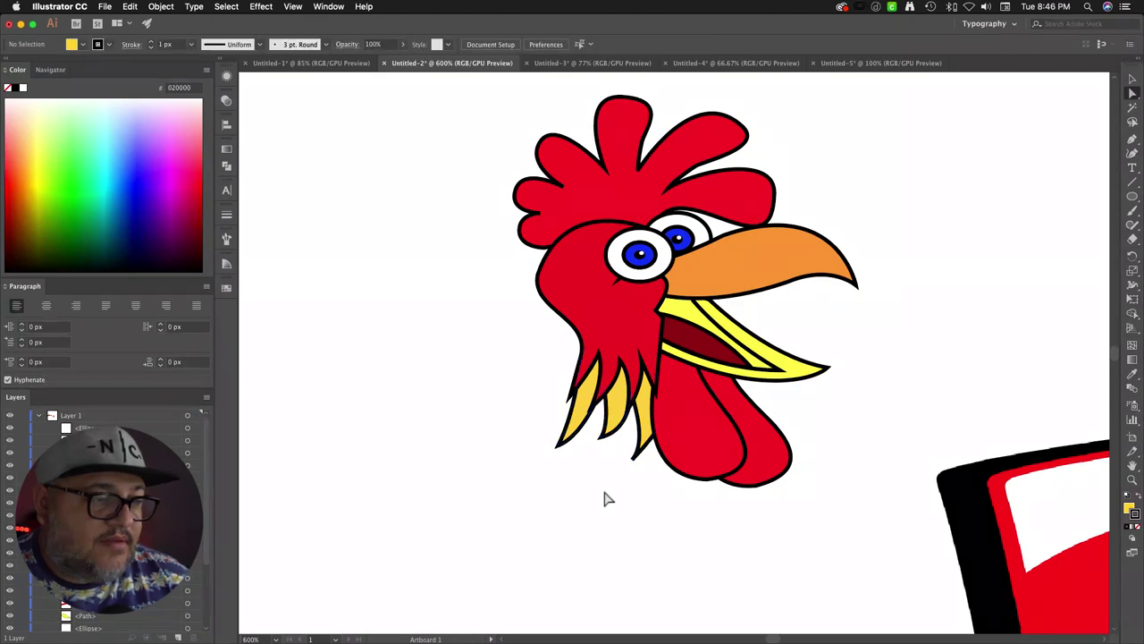
# Step: Group all the rooster head parts and move the group into the upper half of the red prohibition circle
pyautogui.click(635, 463)
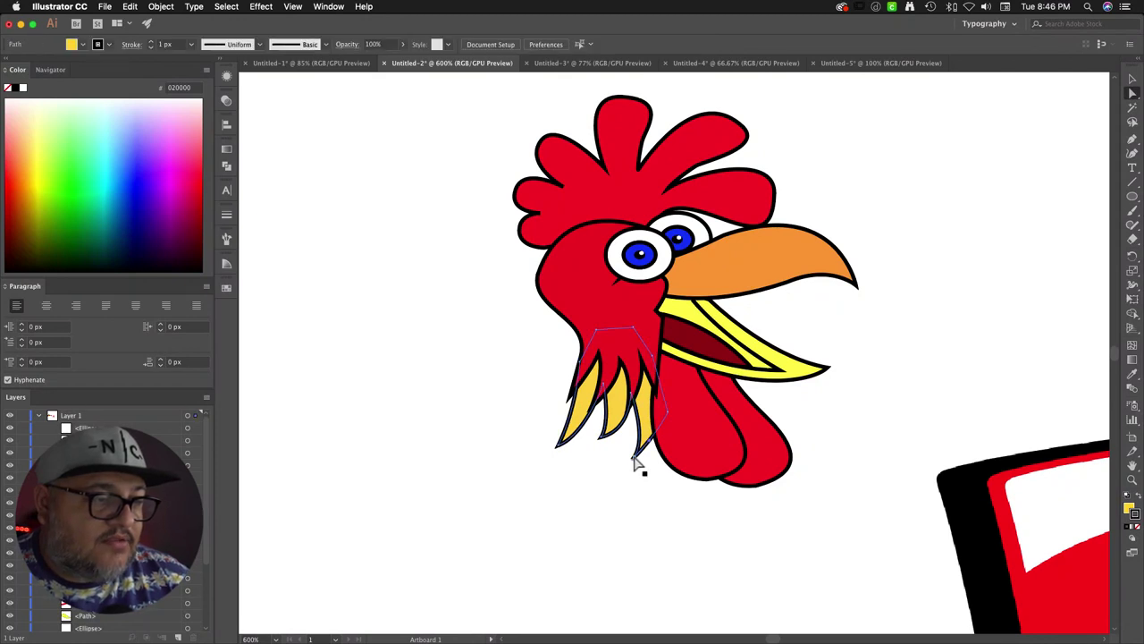
pyautogui.click(401, 484)
pyautogui.press('super+minus')
pyautogui.press('super+minus')
pyautogui.press('super+minus')
pyautogui.press('super+minus')
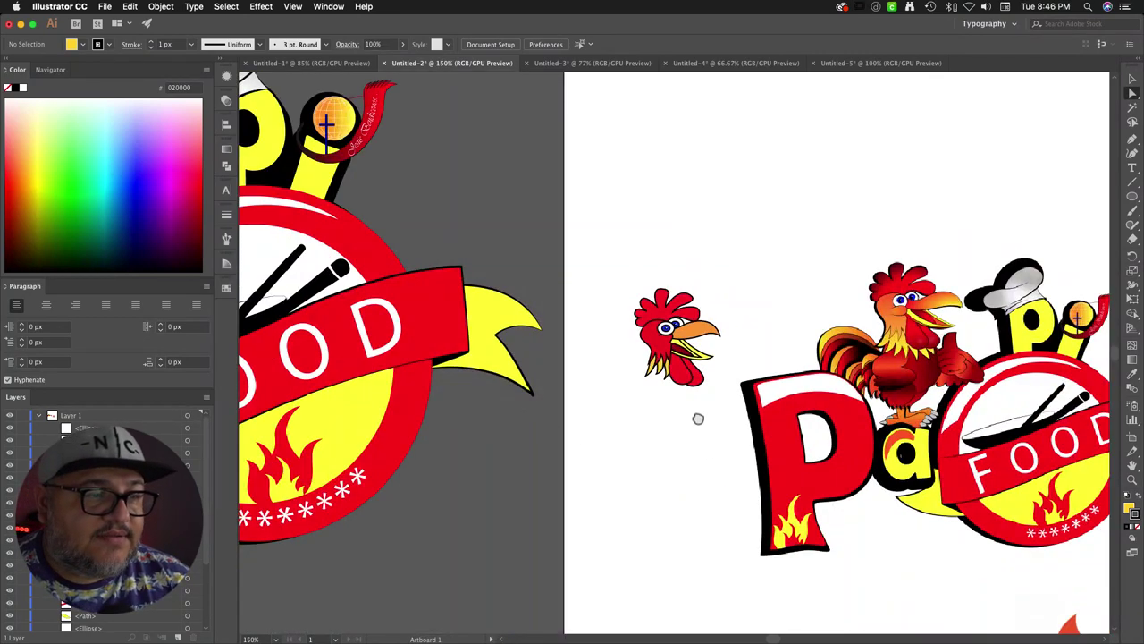
pyautogui.moveTo(697, 417); pyautogui.dragTo(502, 386)
pyautogui.moveTo(403, 231); pyautogui.dragTo(997, 411)
pyautogui.click(490, 336)
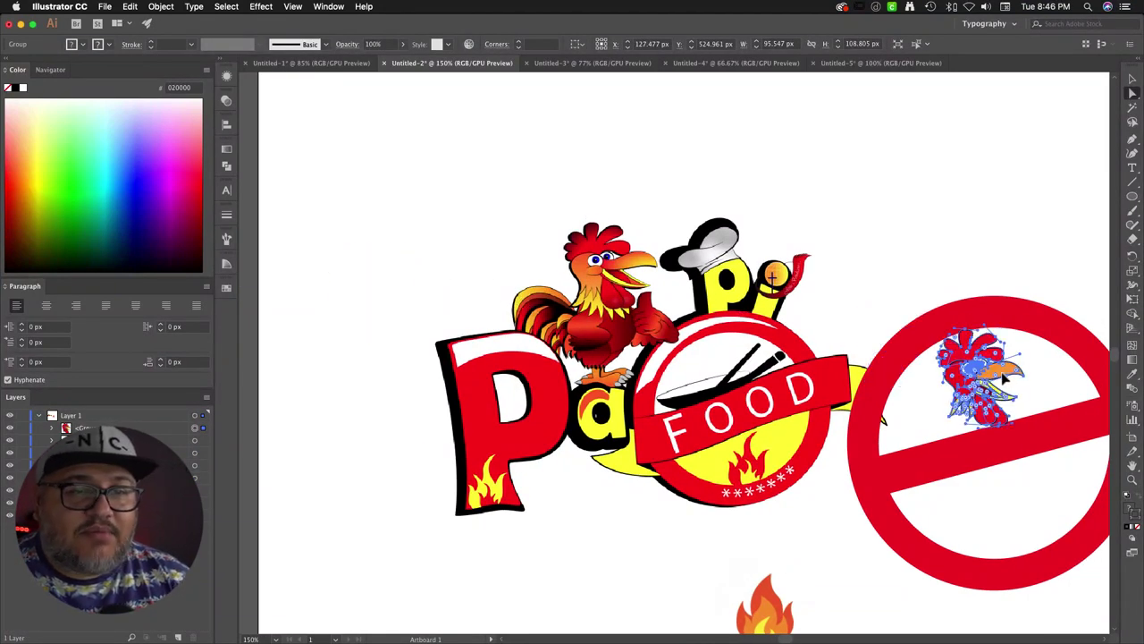
# Step: Try enlarging the rooster head group to about 240 px wide over the prohibition circle to check its outlines
pyautogui.scroll(-2, 807, 396)
pyautogui.moveTo(766, 328); pyautogui.dragTo(507, 317)
pyautogui.hscroll(2, 674, 327)
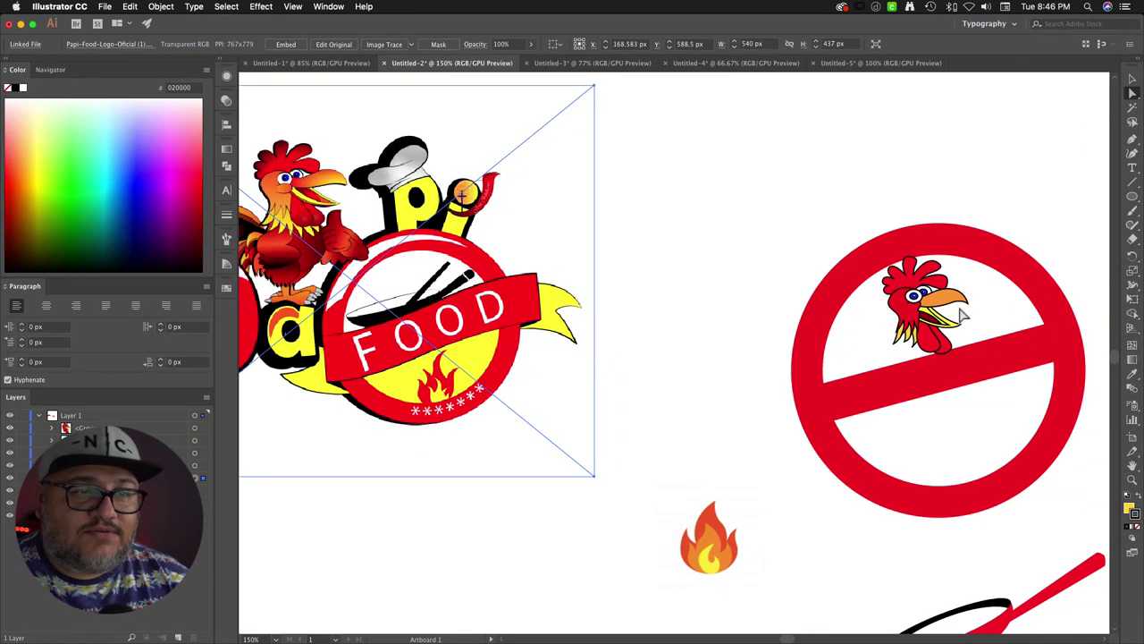
pyautogui.click(930, 308)
pyautogui.click(948, 301)
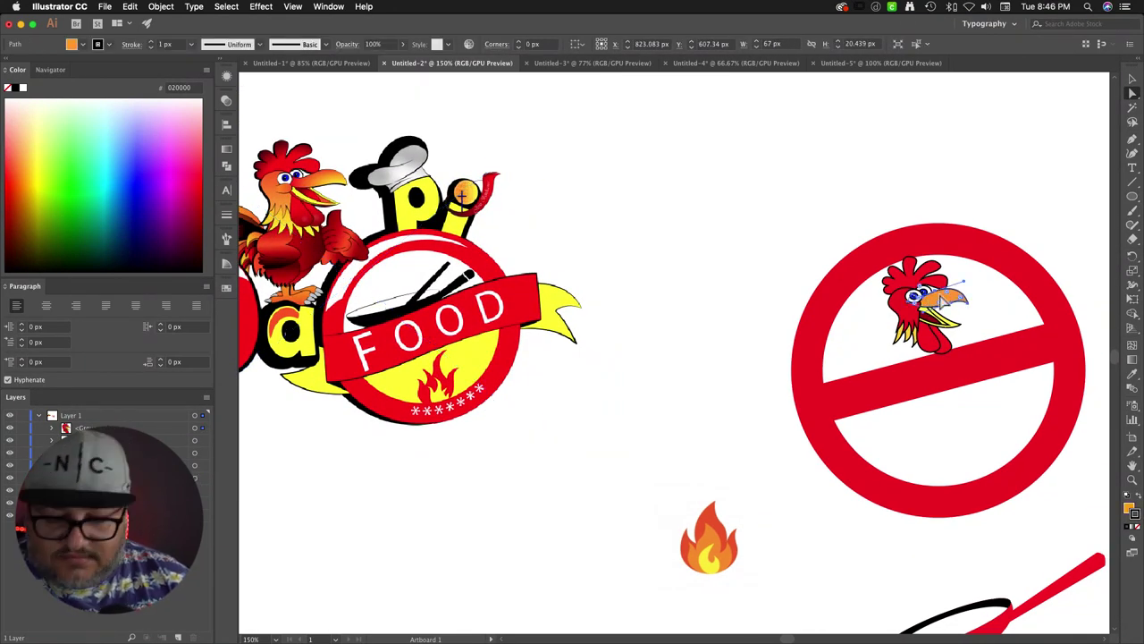
pyautogui.press('v')
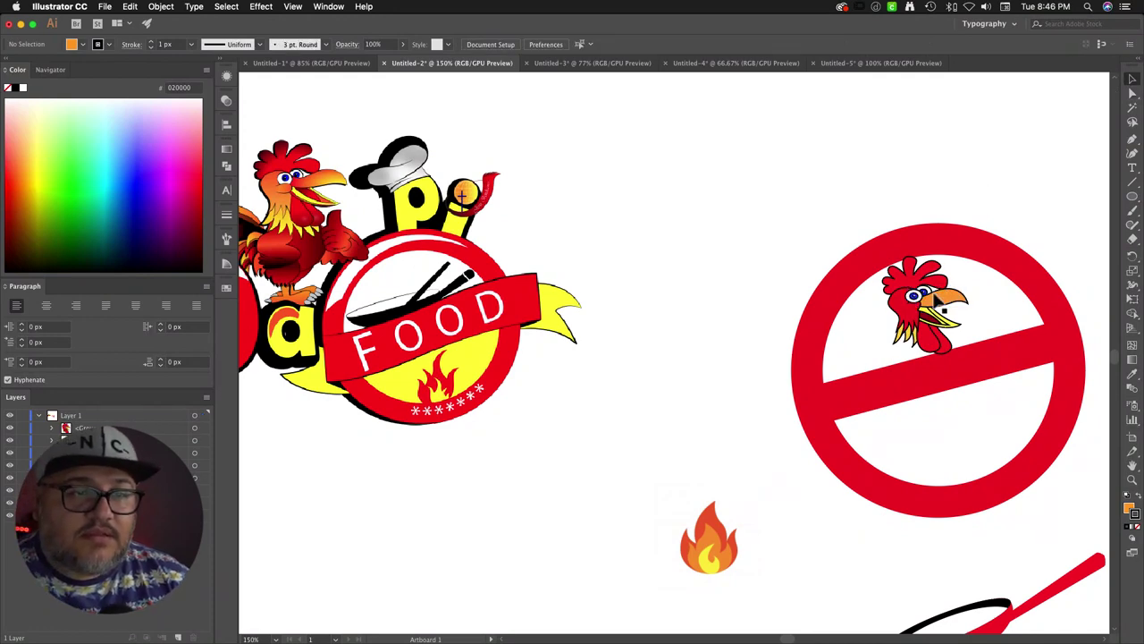
pyautogui.click(938, 307)
pyautogui.moveTo(971, 258); pyautogui.dragTo(1083, 150)
pyautogui.moveTo(976, 256); pyautogui.dragTo(944, 286)
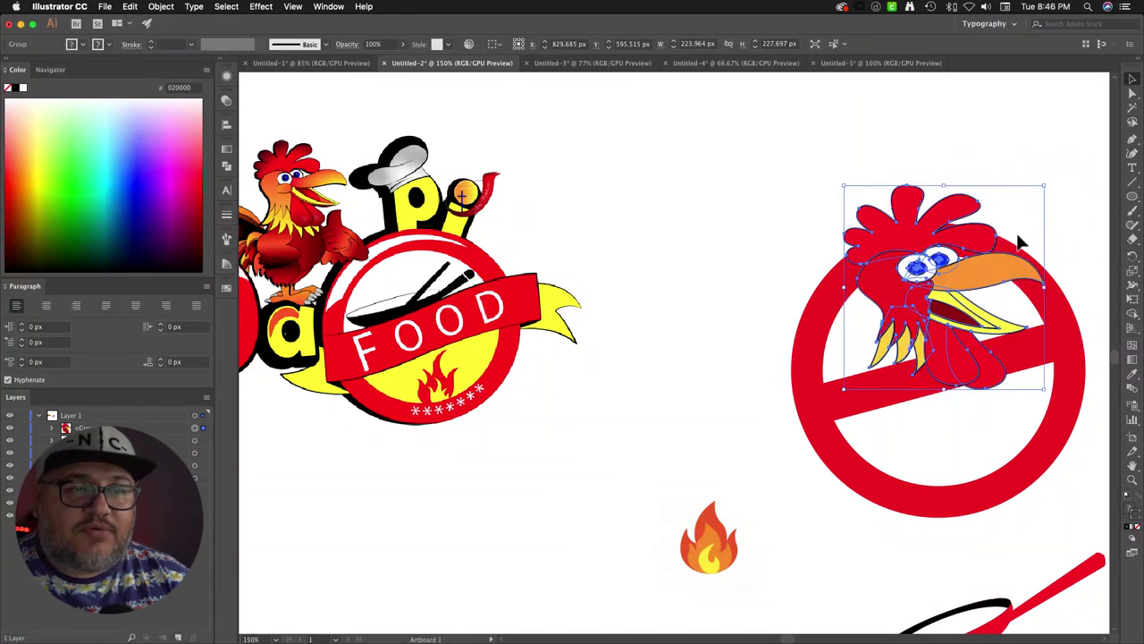
pyautogui.moveTo(1045, 187); pyautogui.dragTo(1058, 166)
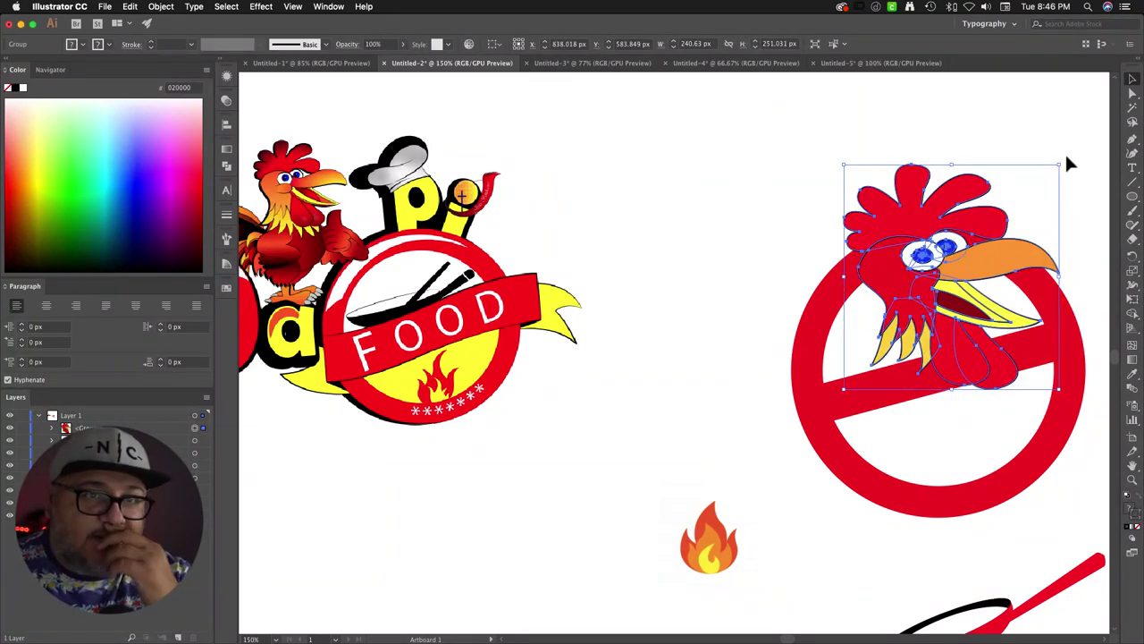
pyautogui.click(1069, 163)
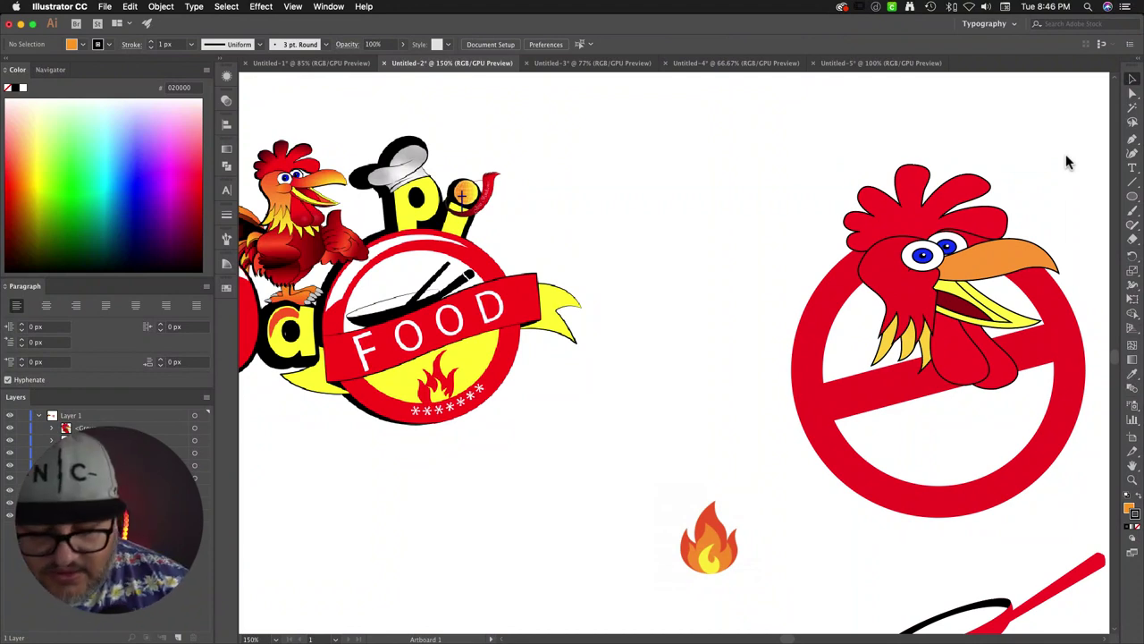
# Step: Undo the enlargement of the rooster head group
pyautogui.press('super+z')
pyautogui.press('super+z')
pyautogui.press('super+z')
pyautogui.press('super+z')
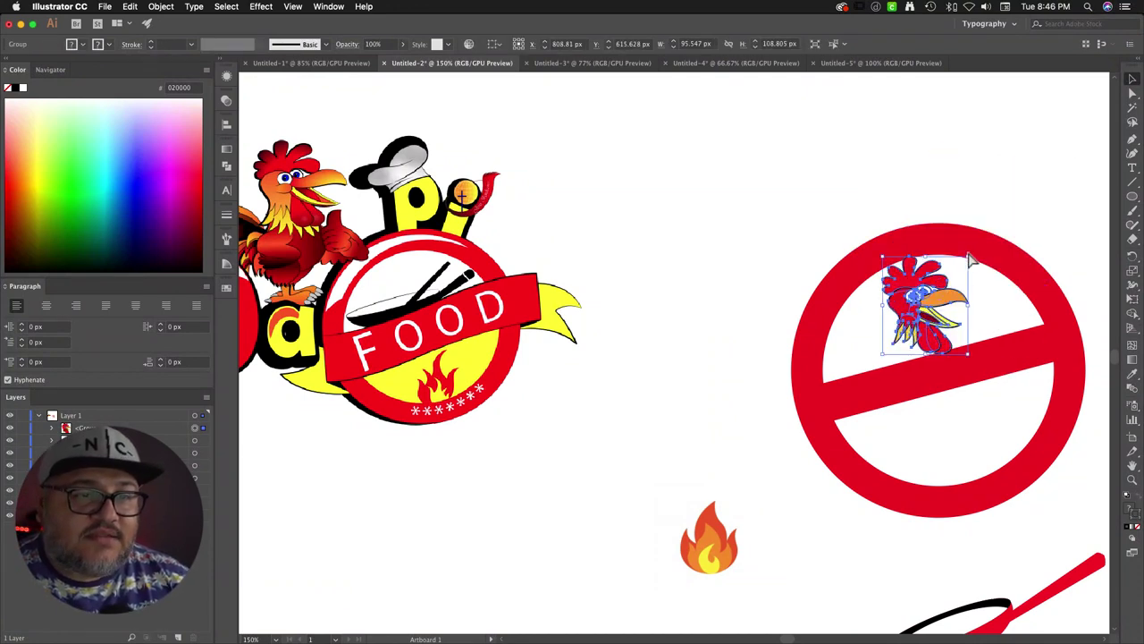
# Step: Move the rooster head to the blank area beside the prohibition circle and expand its fills and strokes
pyautogui.moveTo(949, 304); pyautogui.dragTo(774, 199)
pyautogui.click(860, 187)
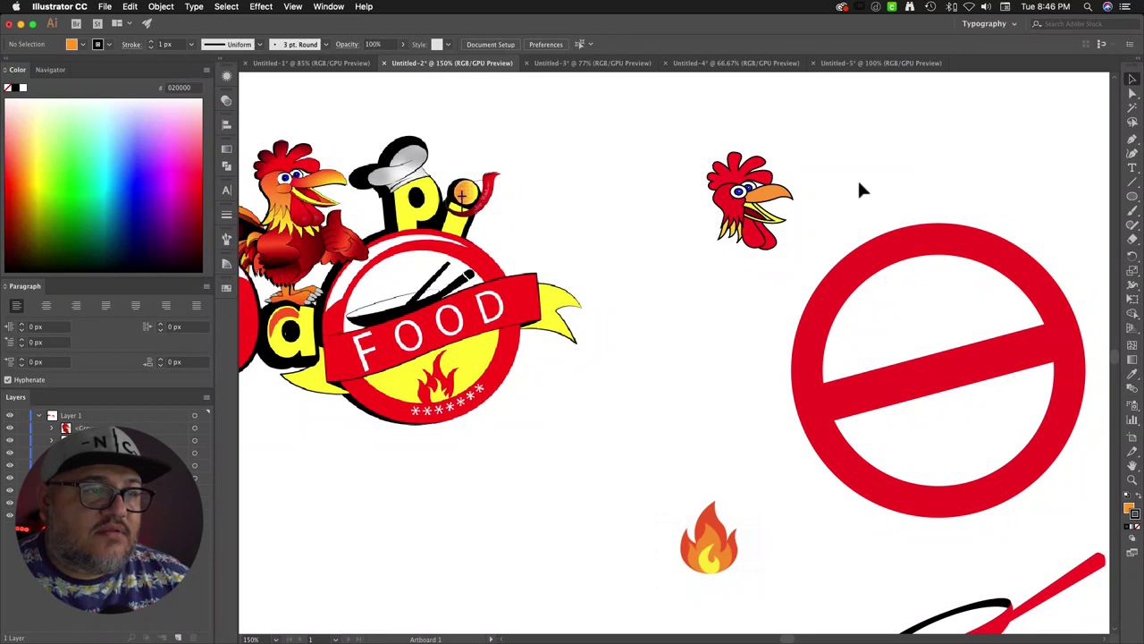
pyautogui.moveTo(689, 156); pyautogui.dragTo(789, 254)
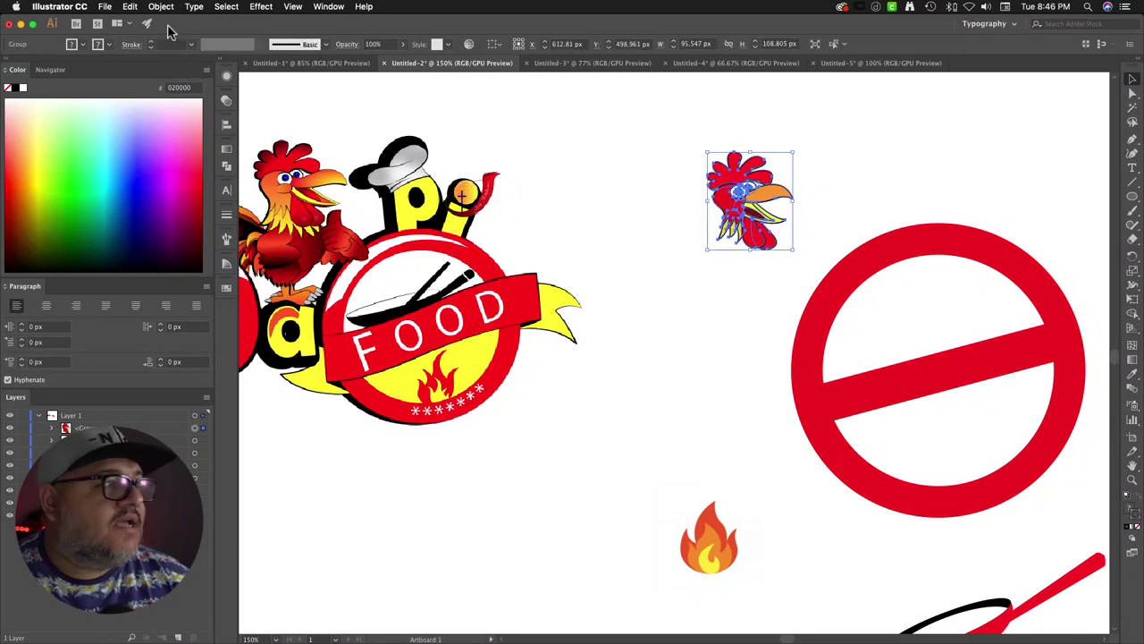
pyautogui.click(107, 7)
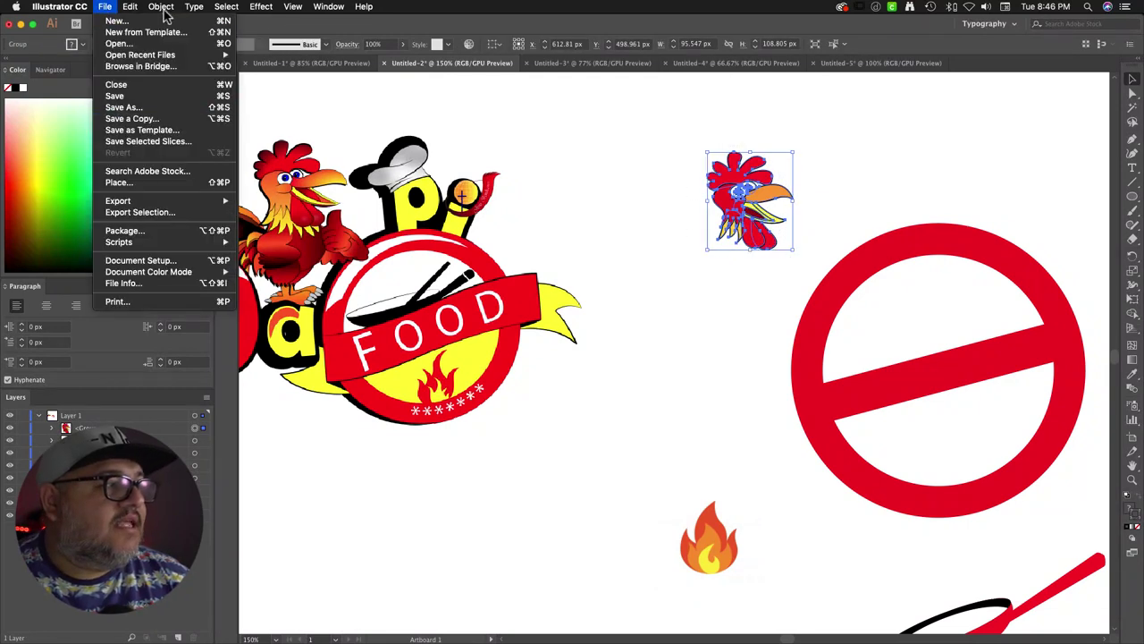
pyautogui.moveTo(166, 11)
pyautogui.click(174, 125)
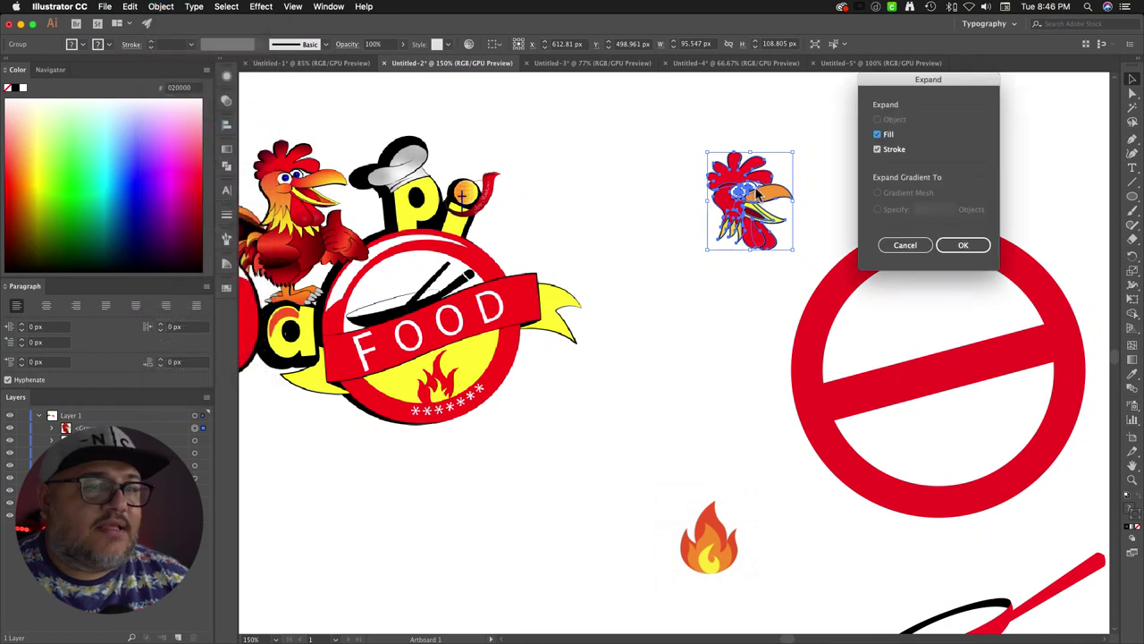
pyautogui.click(983, 248)
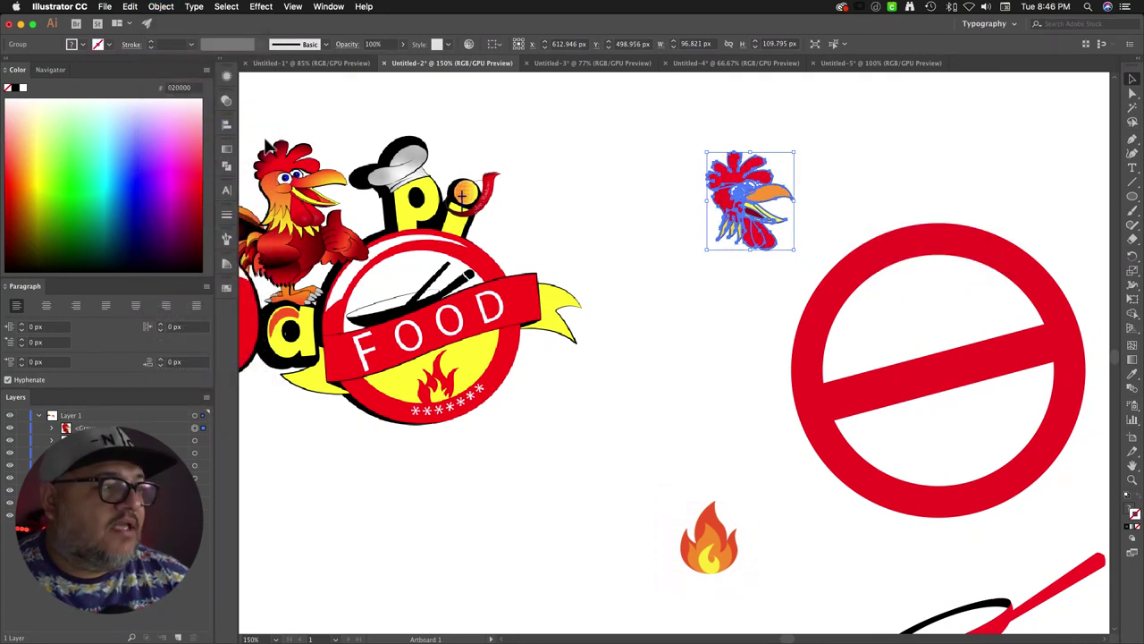
# Step: Combine the expanded rooster head shapes with the Pathfinder Merge operation, keeping their colors
pyautogui.click(227, 170)
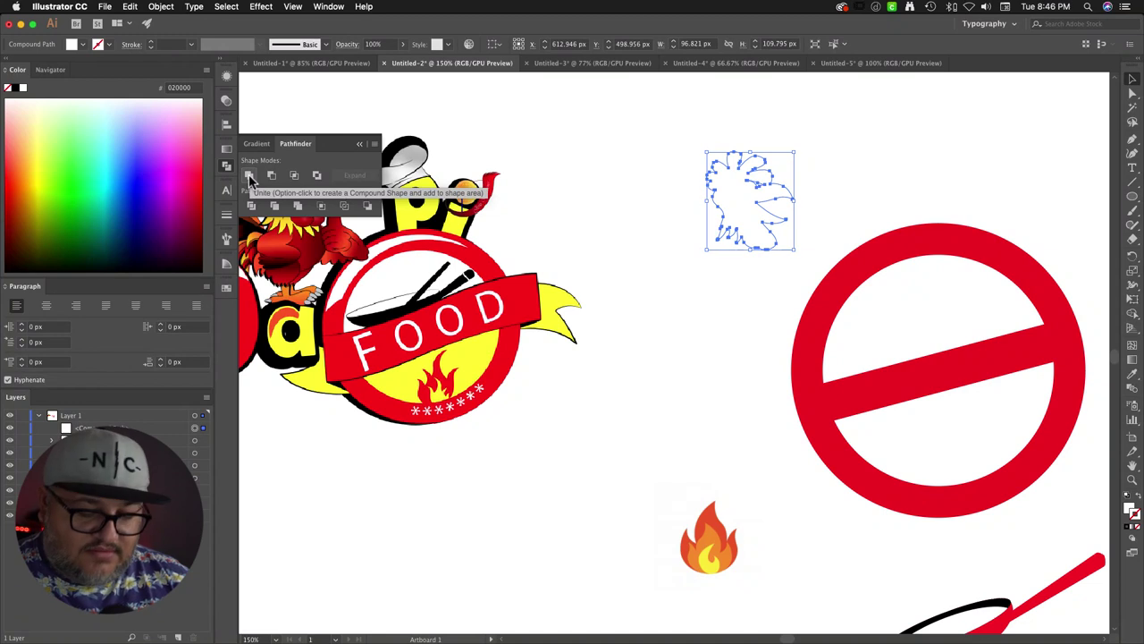
pyautogui.click(250, 176)
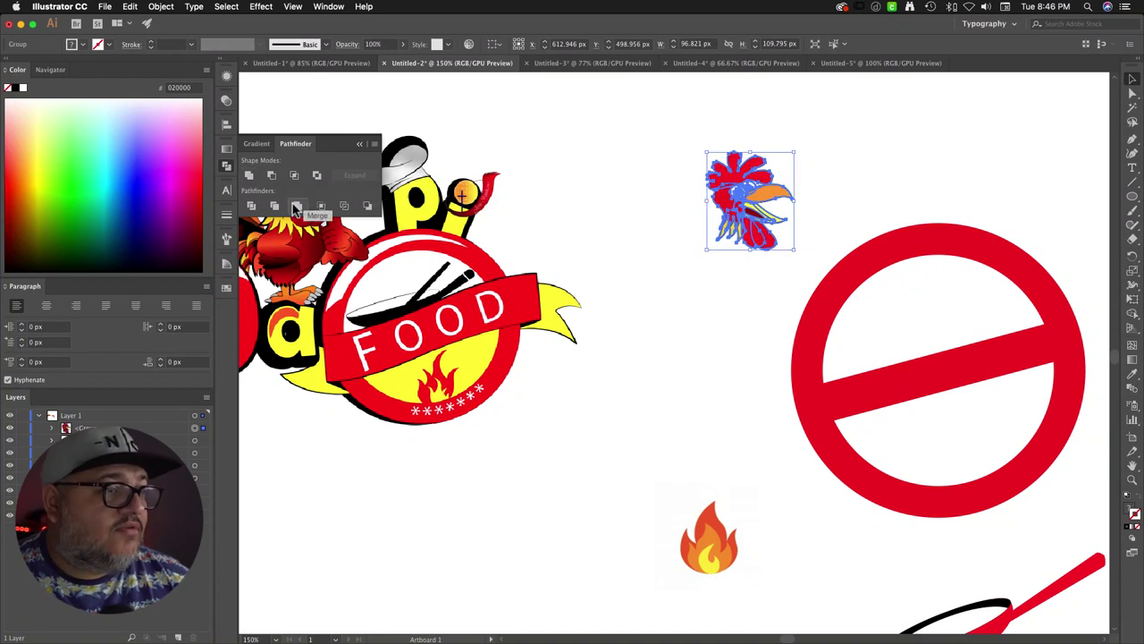
pyautogui.click(676, 318)
pyautogui.click(776, 254)
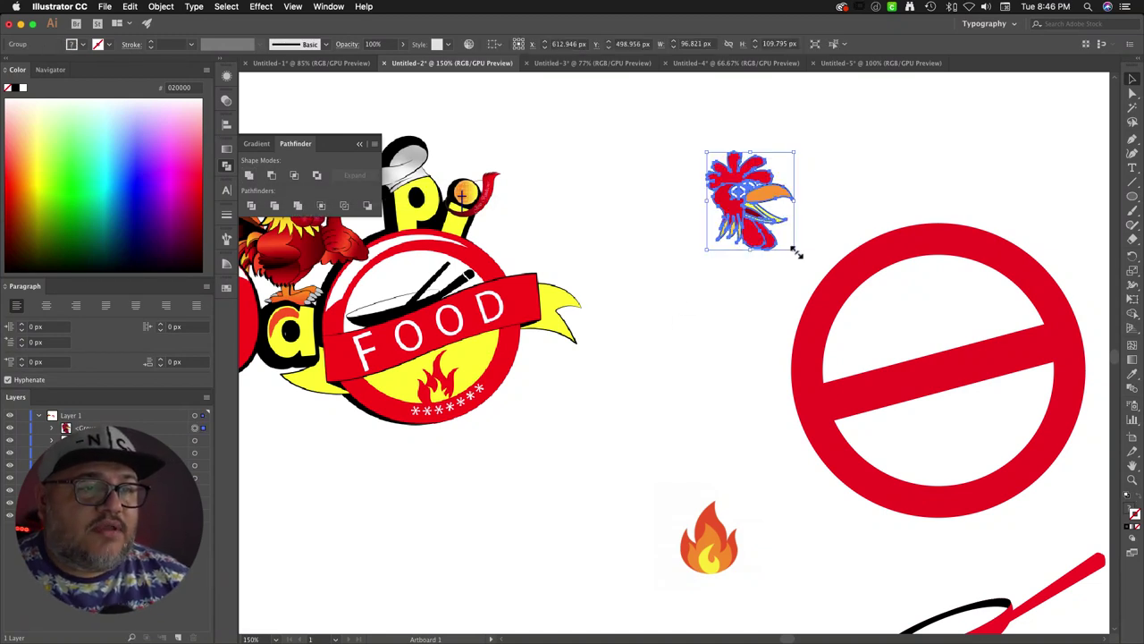
# Step: Enlarge the merged rooster head to about 269 px wide and place it over the prohibition circle
pyautogui.moveTo(796, 249); pyautogui.dragTo(958, 426)
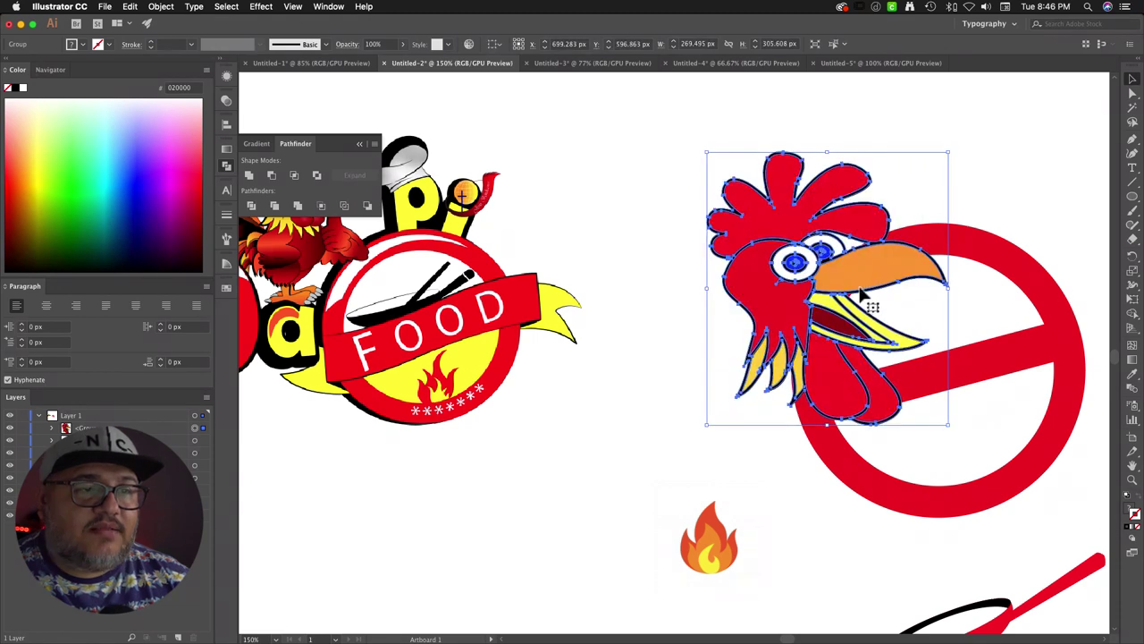
pyautogui.moveTo(857, 282); pyautogui.dragTo(974, 270)
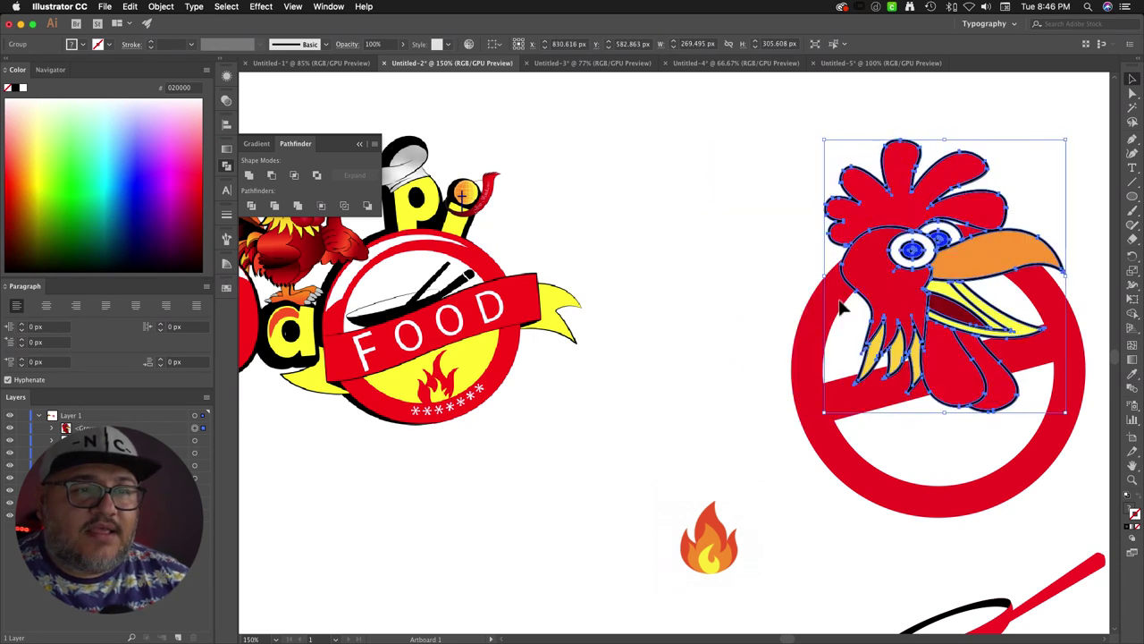
pyautogui.click(784, 301)
pyautogui.moveTo(784, 301); pyautogui.dragTo(572, 273)
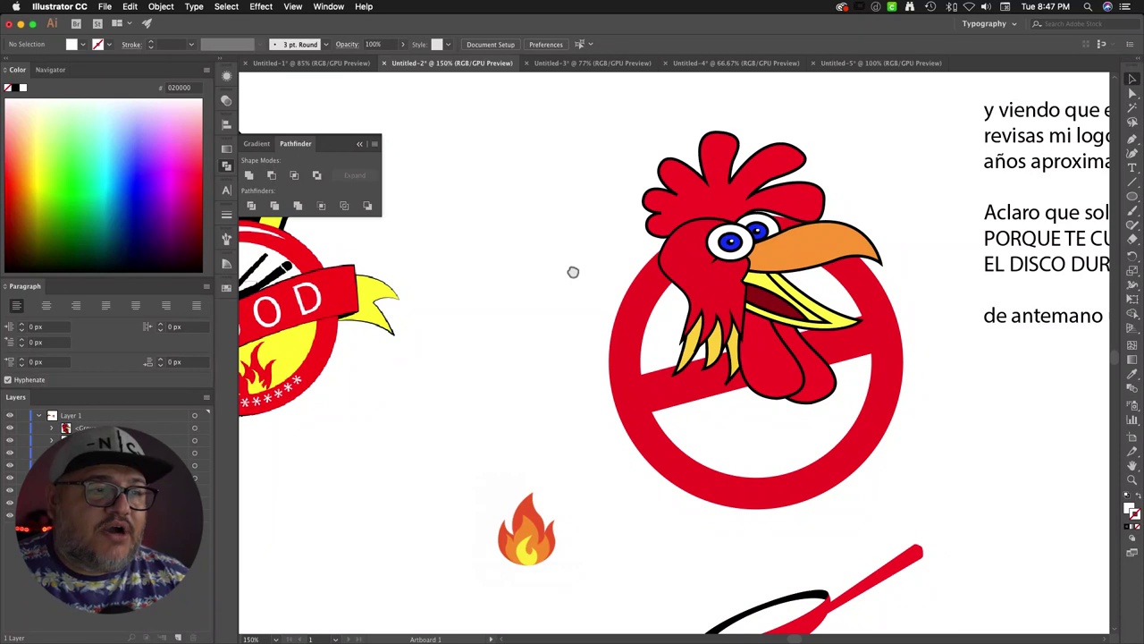
pyautogui.click(779, 308)
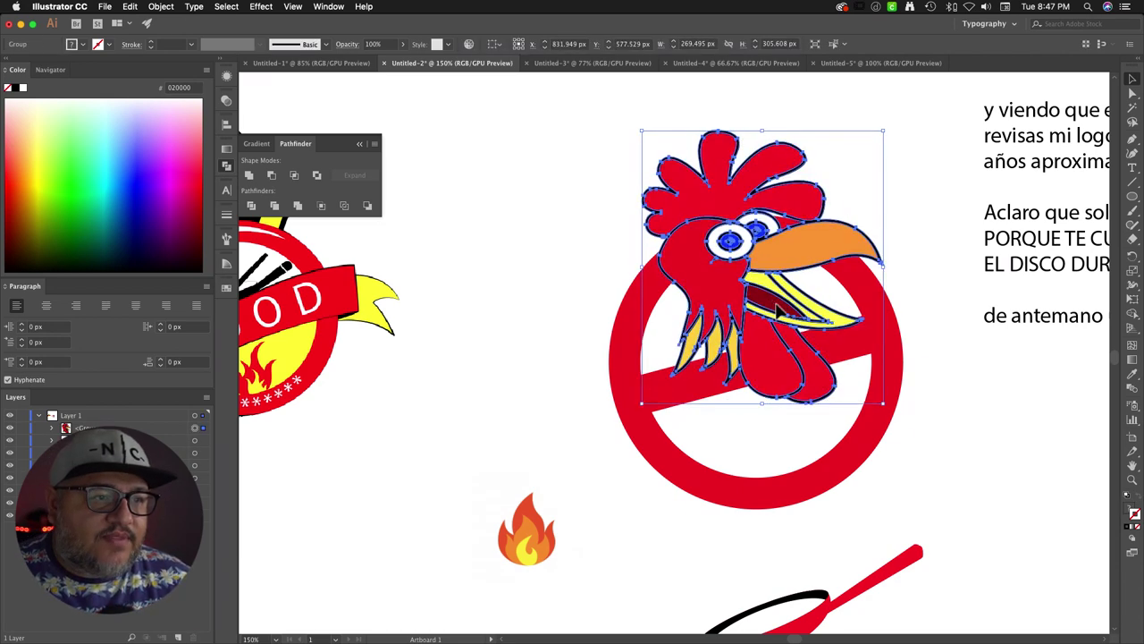
pyautogui.click(974, 368)
# Step: Delete the red frying pan and the flame image lying below the prohibition circle
pyautogui.scroll(-3, 871, 429)
pyautogui.hscroll(4, 872, 429)
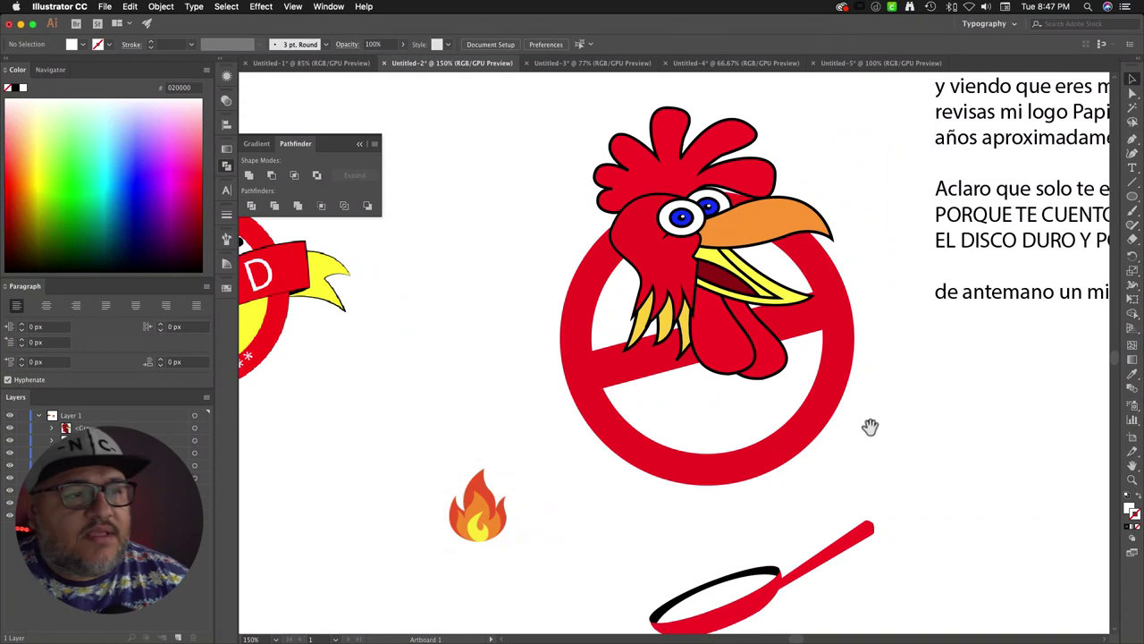
pyautogui.click(741, 537)
pyautogui.press('Delete')
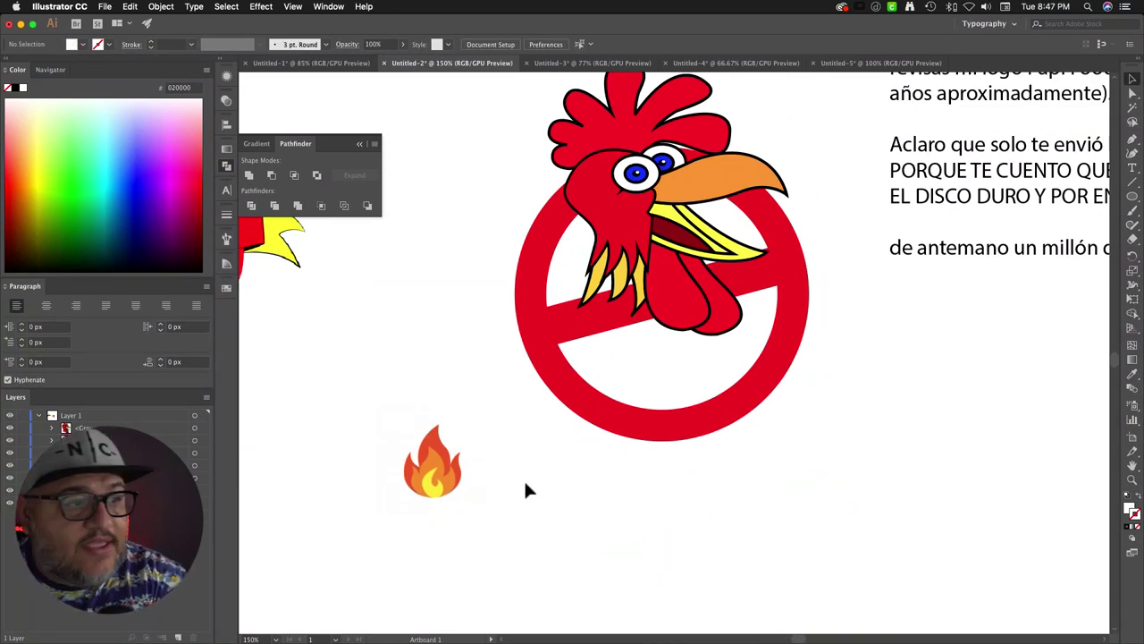
pyautogui.moveTo(433, 460); pyautogui.dragTo(535, 547)
pyautogui.press('Delete')
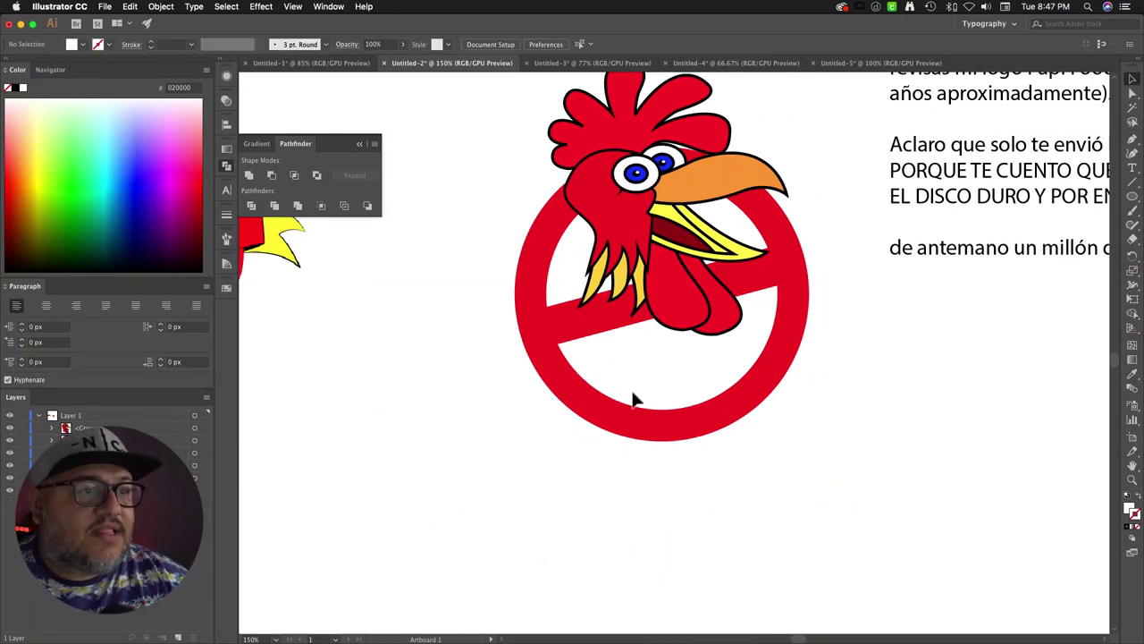
# Step: Try moving the diagonal red bar out of the circle and undo the move
pyautogui.moveTo(633, 400); pyautogui.dragTo(672, 440)
pyautogui.scroll(3, 682, 431)
pyautogui.hscroll(-5, 682, 431)
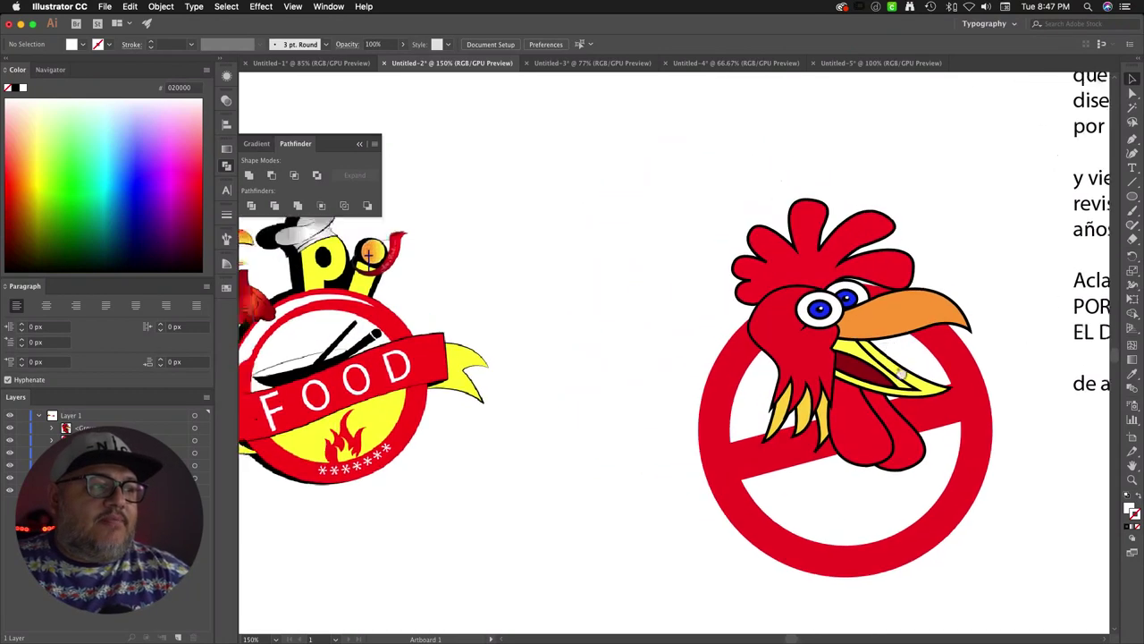
pyautogui.moveTo(992, 415); pyautogui.dragTo(857, 306)
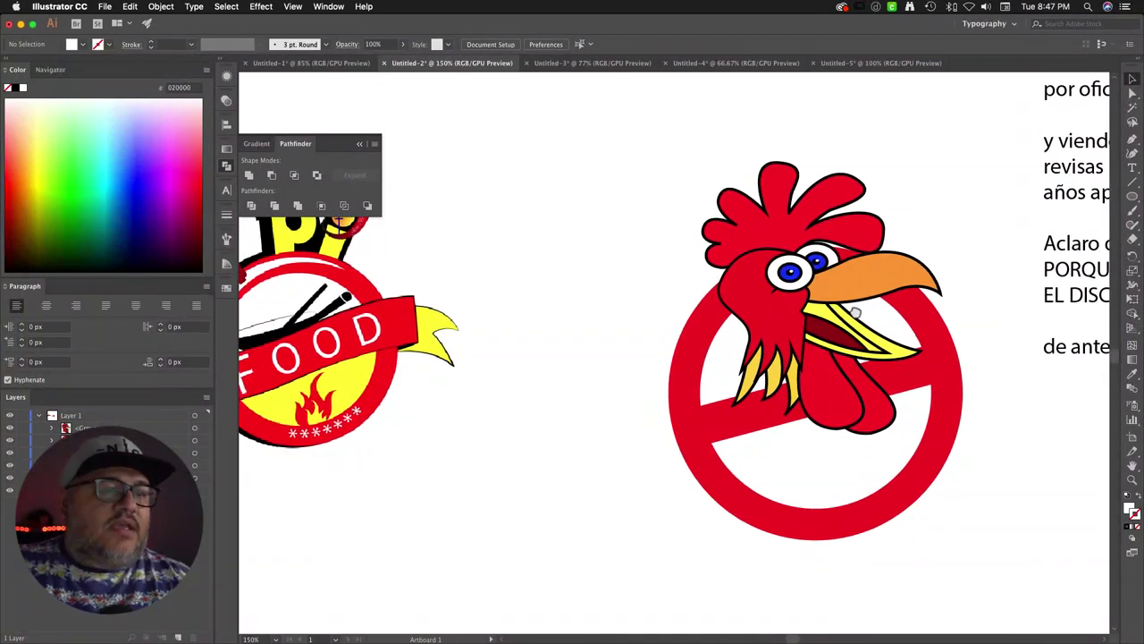
pyautogui.click(729, 437)
pyautogui.moveTo(730, 437); pyautogui.dragTo(555, 605)
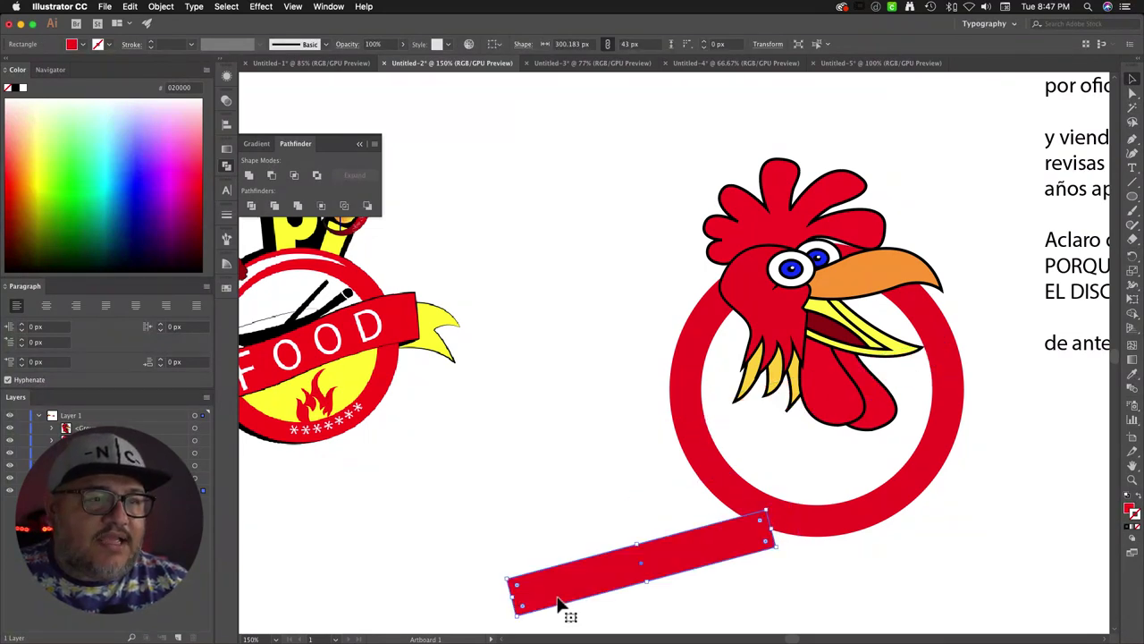
pyautogui.press('super+z')
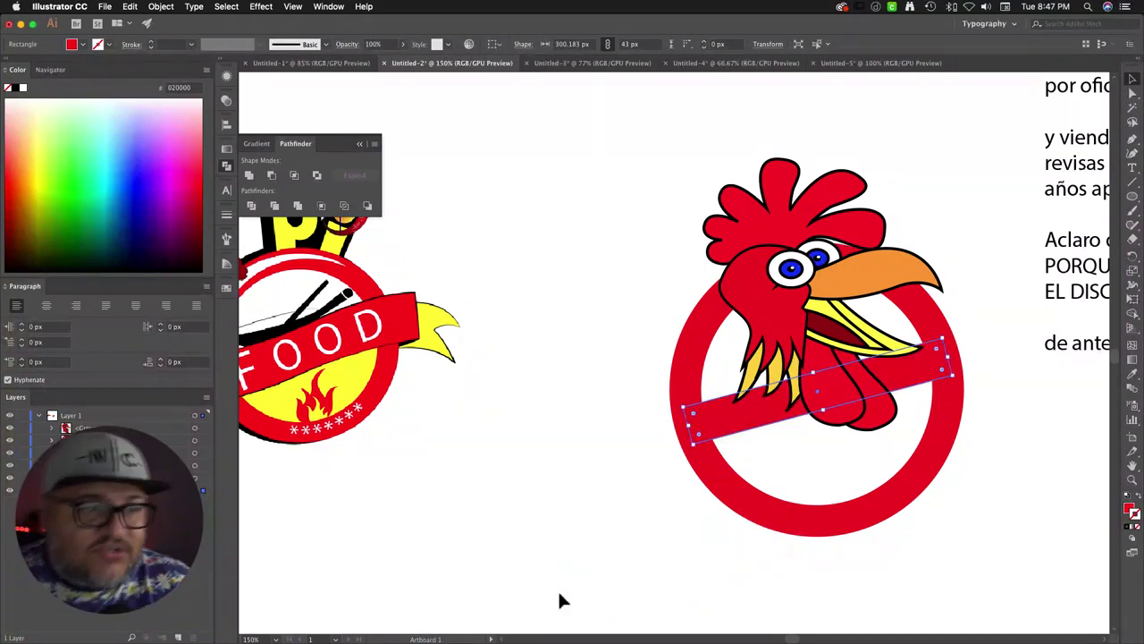
# Step: Shift the rooster head slightly downward on the prohibition circle and deselect it
pyautogui.click(800, 349)
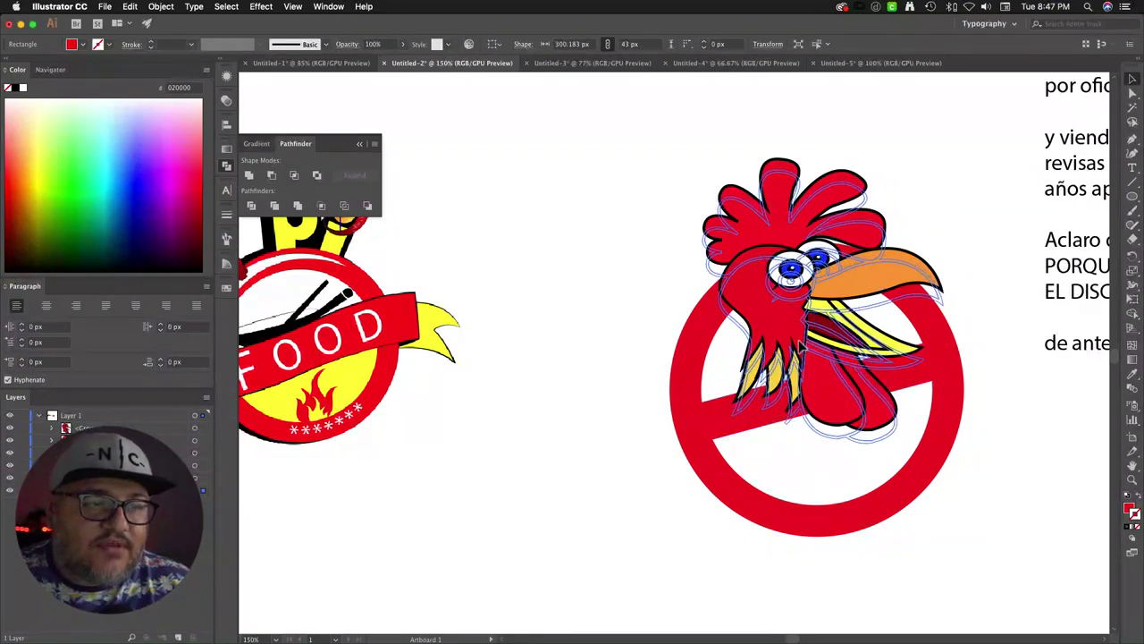
pyautogui.press('super+shift+bracketright')
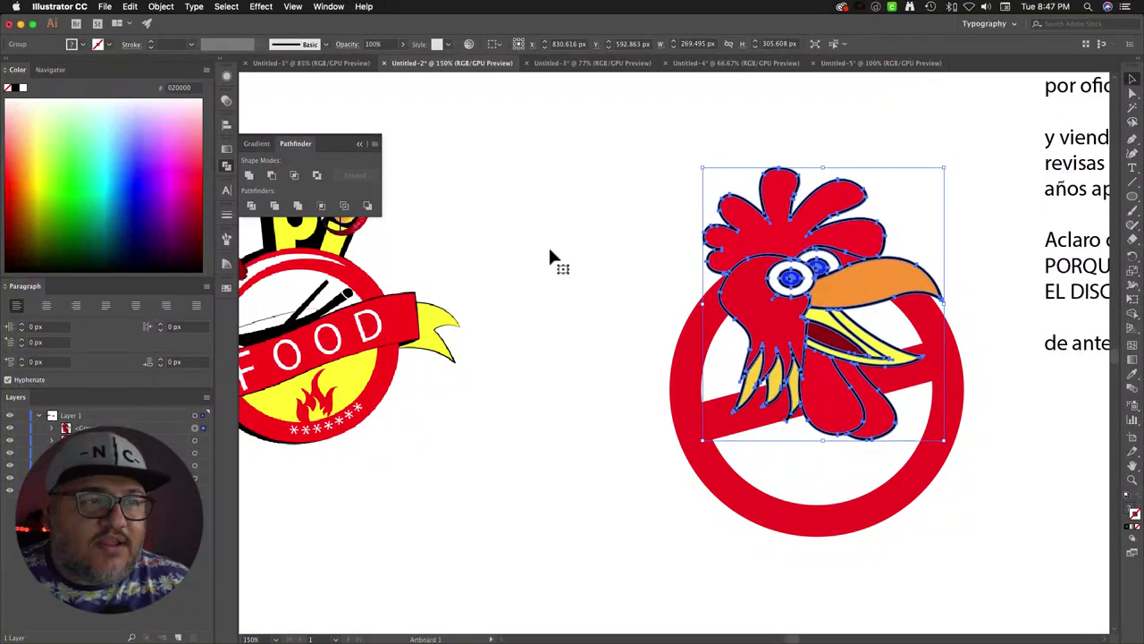
pyautogui.click(579, 332)
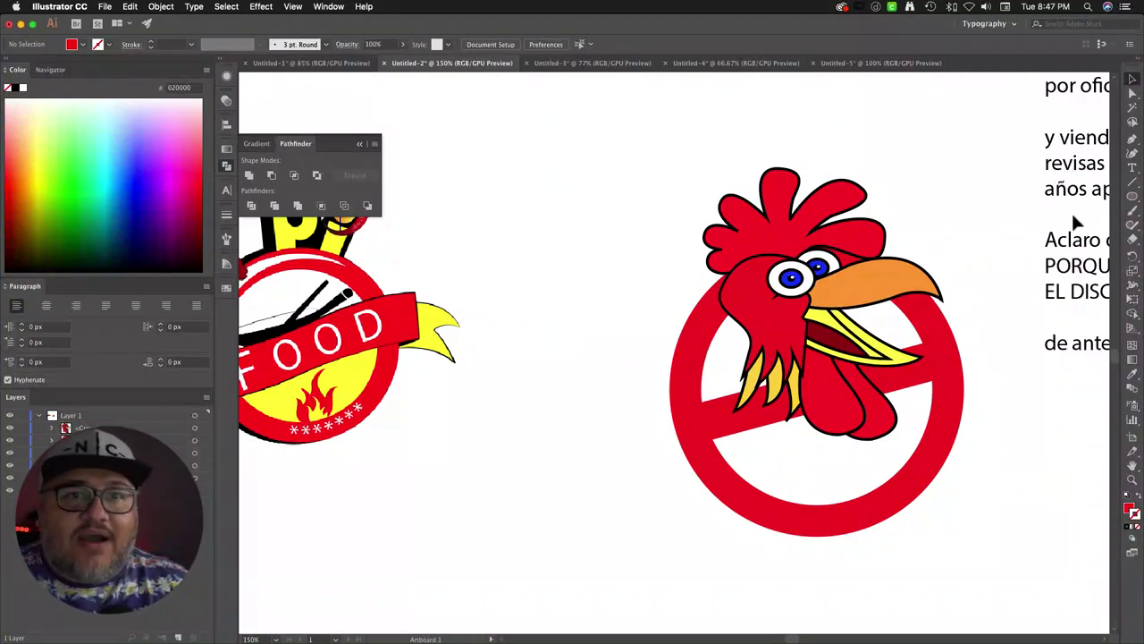
# Step: Add the text PAPI on the blank area below the original logo and enlarge it to about 117 pt
pyautogui.click(1132, 169)
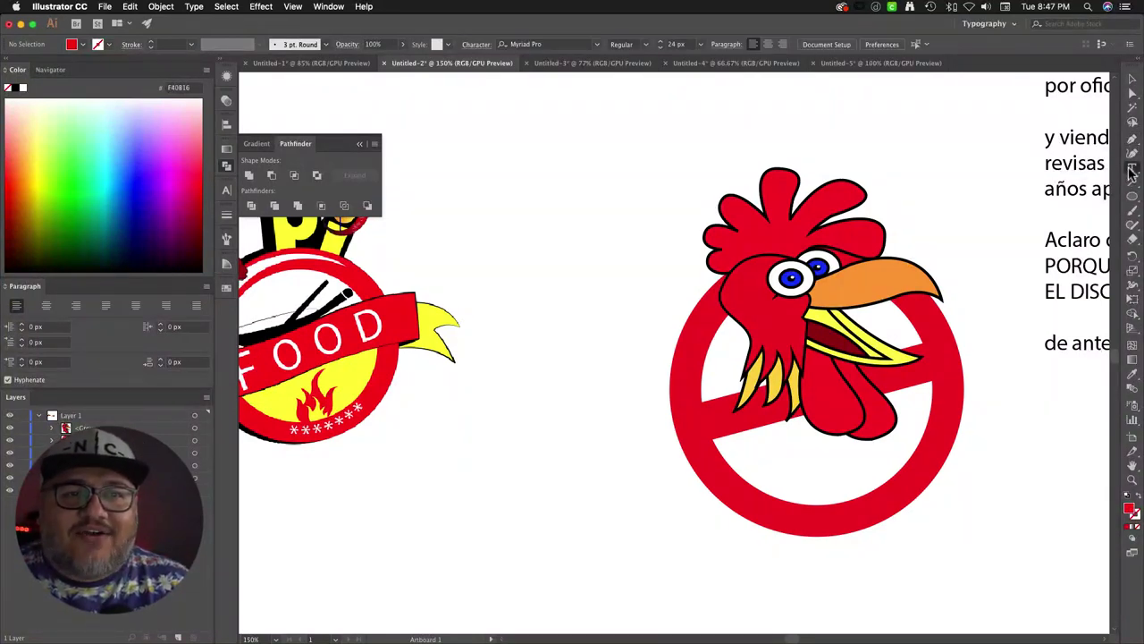
pyautogui.moveTo(618, 449); pyautogui.dragTo(729, 250)
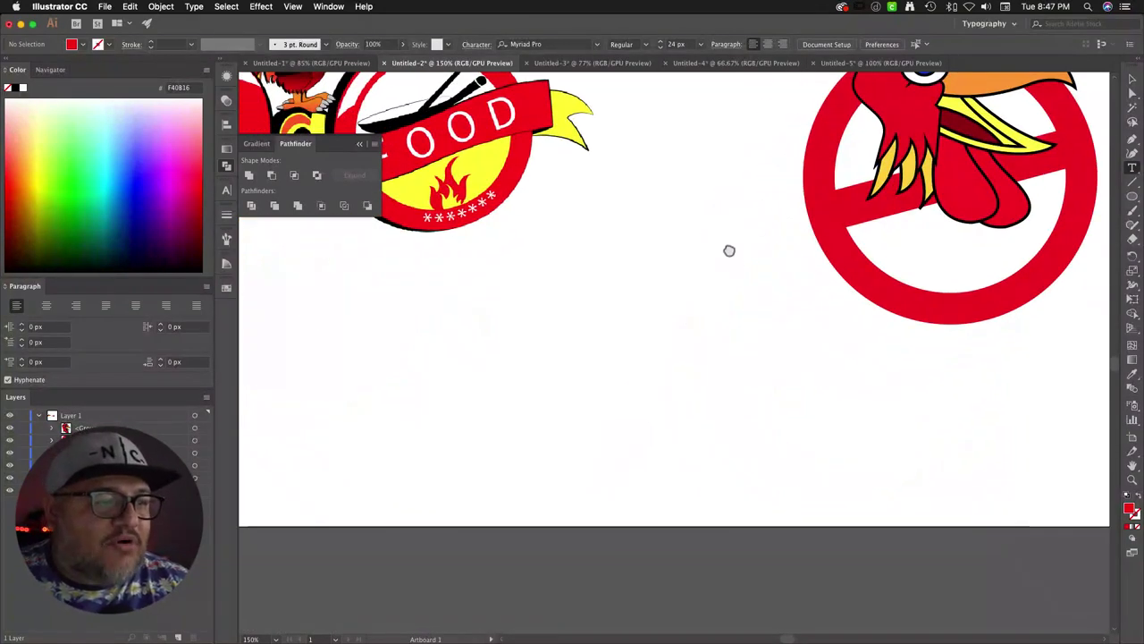
pyautogui.click(477, 382)
pyautogui.click(358, 144)
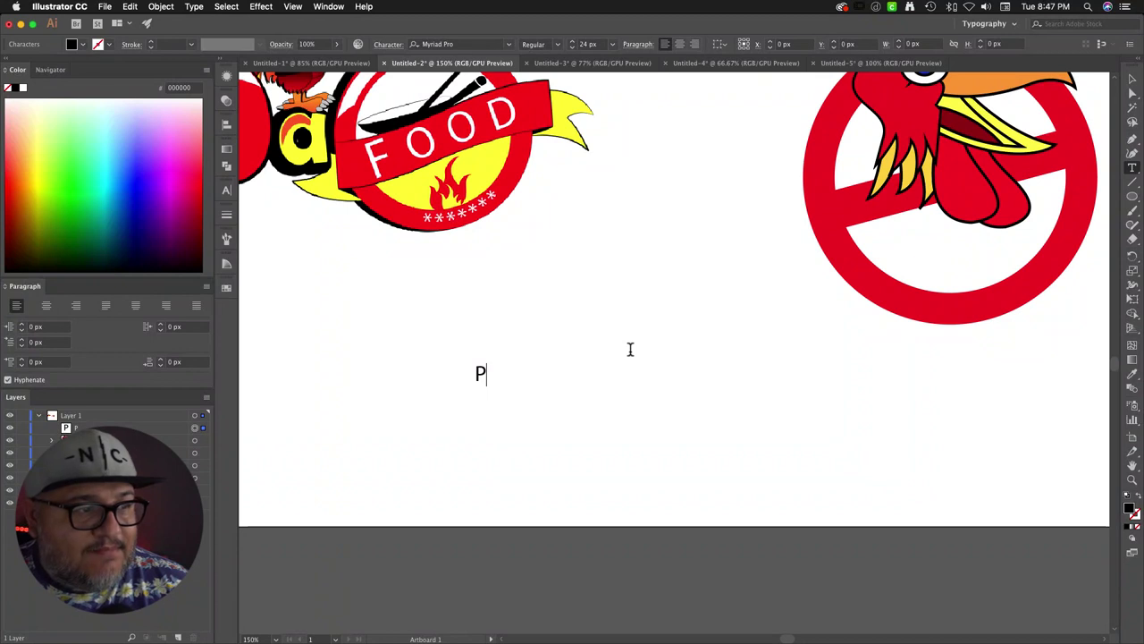
pyautogui.write('PI')
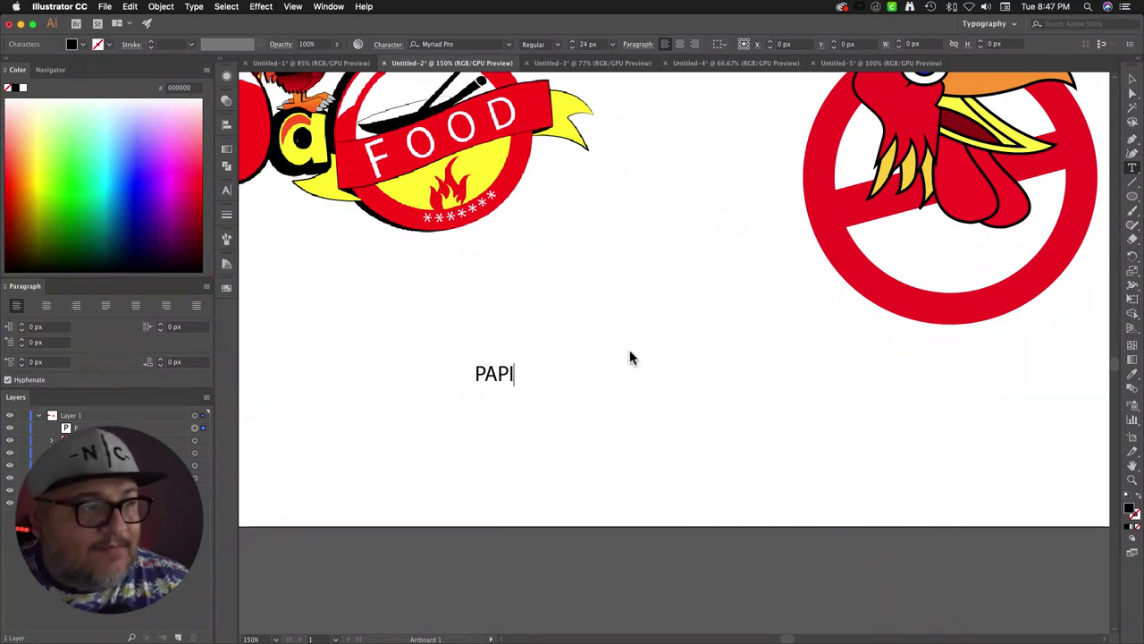
pyautogui.scroll(-1, 952, 148)
pyautogui.scroll(-2, 983, 179)
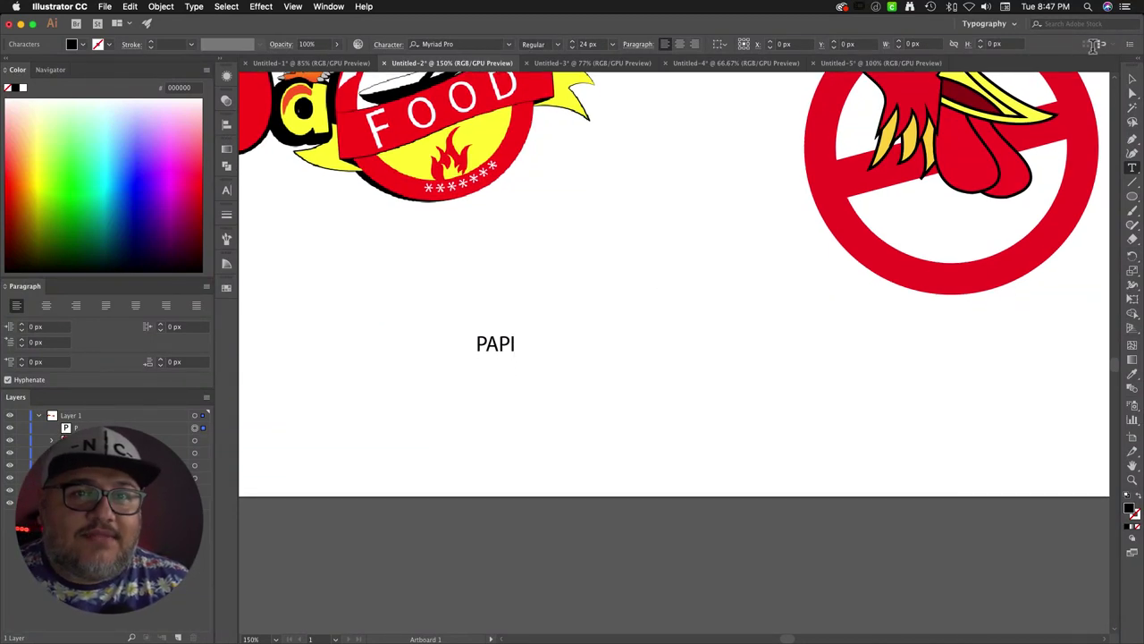
pyautogui.click(1132, 79)
pyautogui.moveTo(516, 361); pyautogui.dragTo(723, 452)
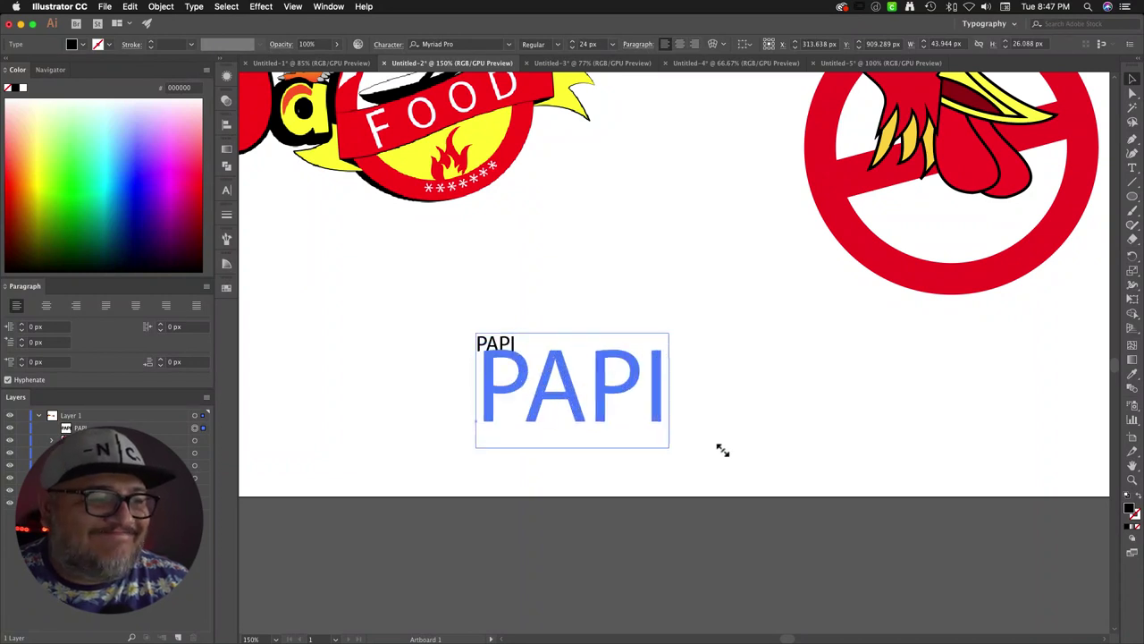
# Step: Browse through the installed fonts on the PAPI text and set it in Shaka Pow
pyautogui.doubleClick(624, 407)
pyautogui.click(474, 45)
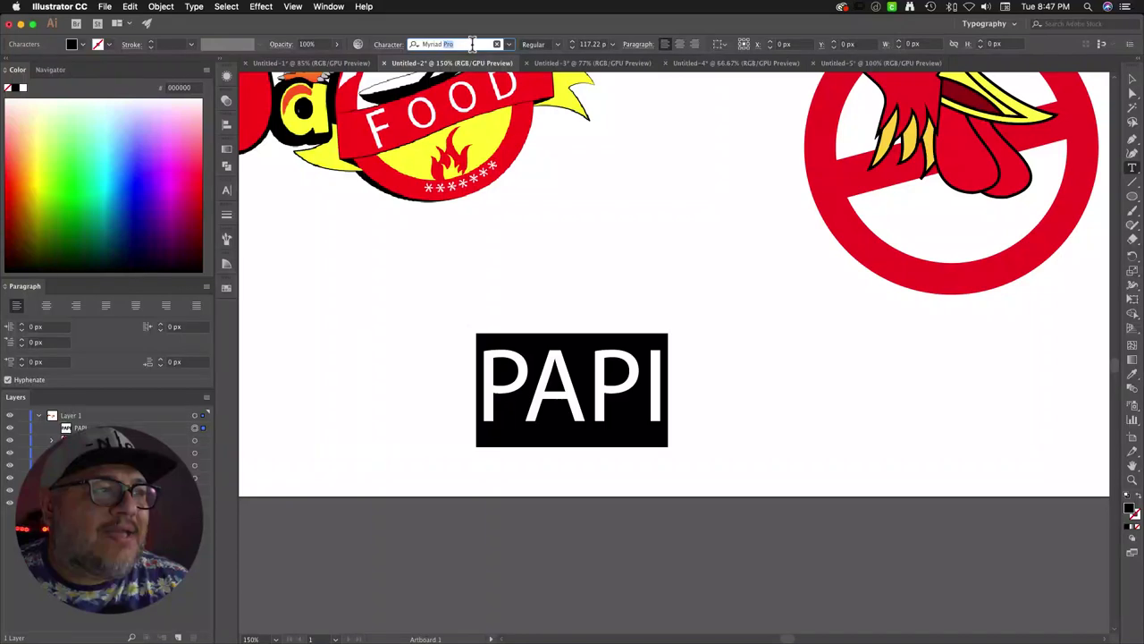
pyautogui.press('Down')
pyautogui.press('Down')
pyautogui.press('Down')
pyautogui.press('Down')
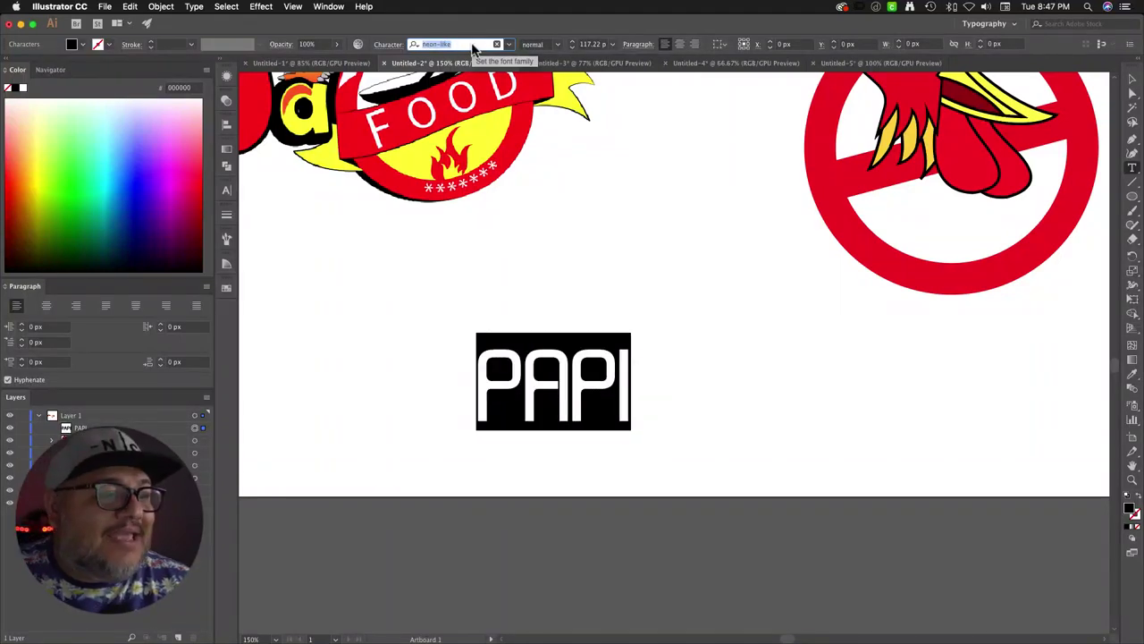
pyautogui.press('Down')
pyautogui.press('Down')
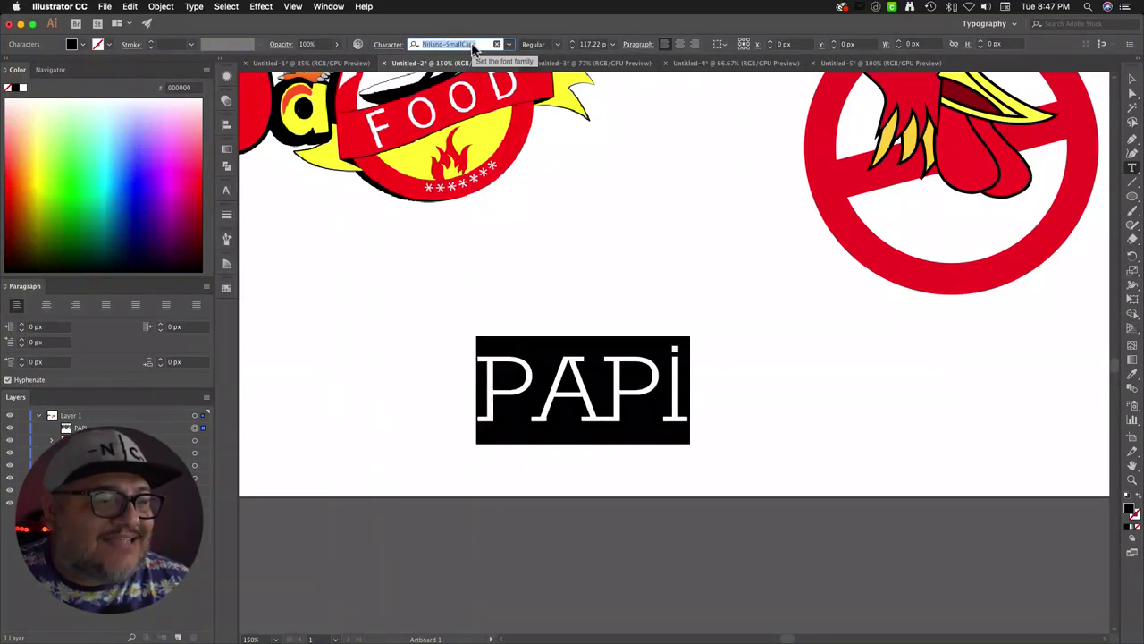
pyautogui.press('Down')
pyautogui.press('Down')
pyautogui.press('Down')
pyautogui.press('Down')
pyautogui.press('Down')
pyautogui.press('Down')
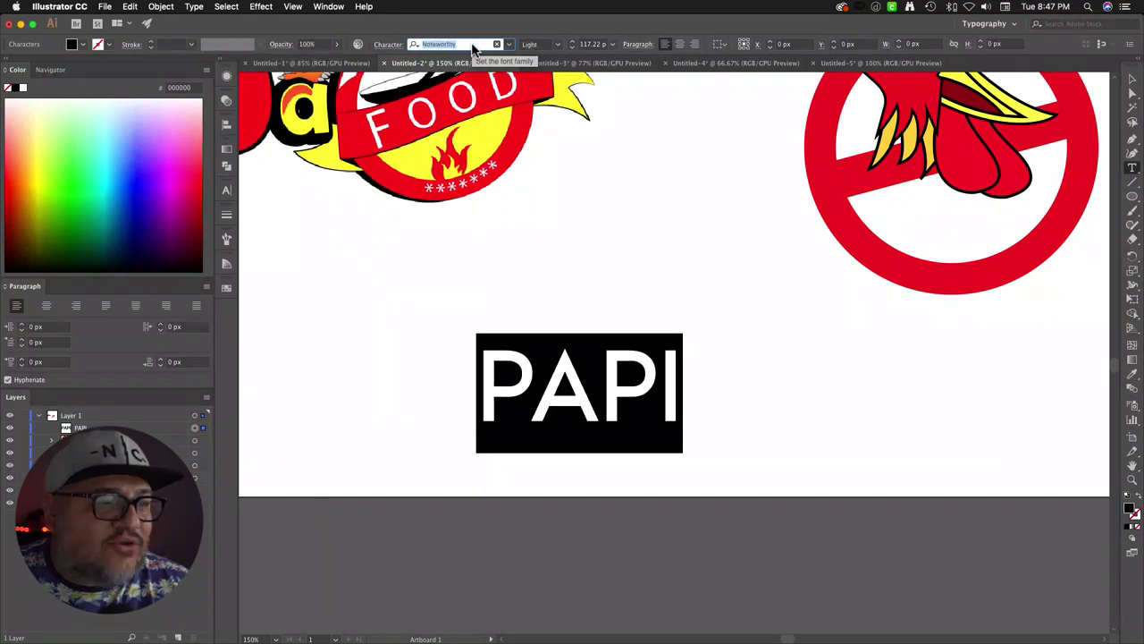
pyautogui.press('Down')
pyautogui.press('Down')
pyautogui.press('Down')
pyautogui.press('Down')
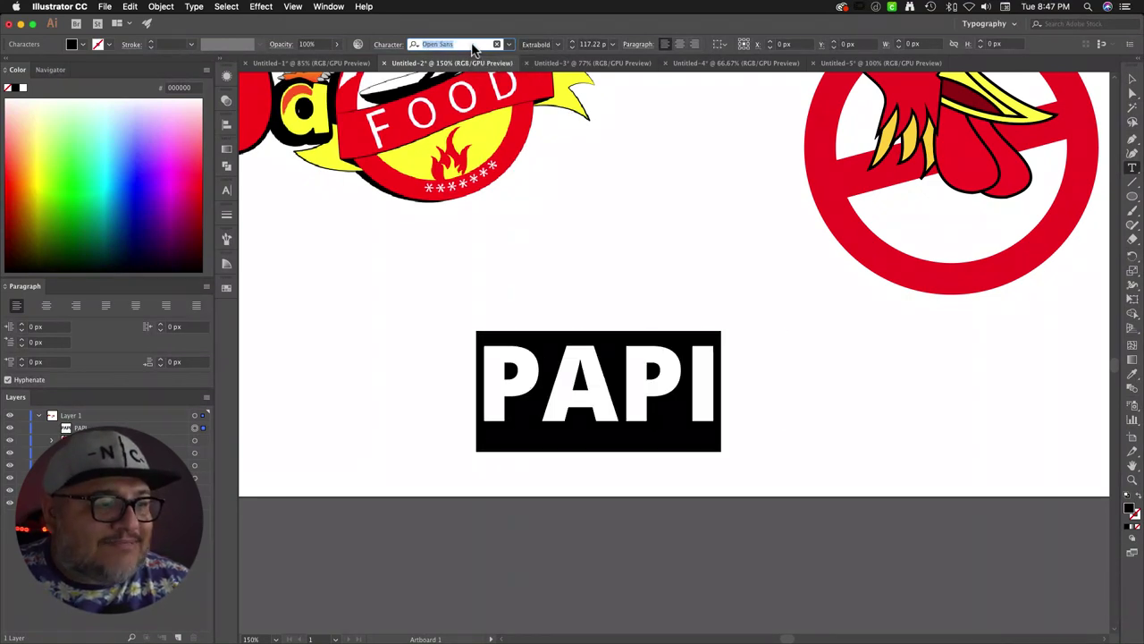
pyautogui.press('Down')
pyautogui.press('Down')
pyautogui.press('Down')
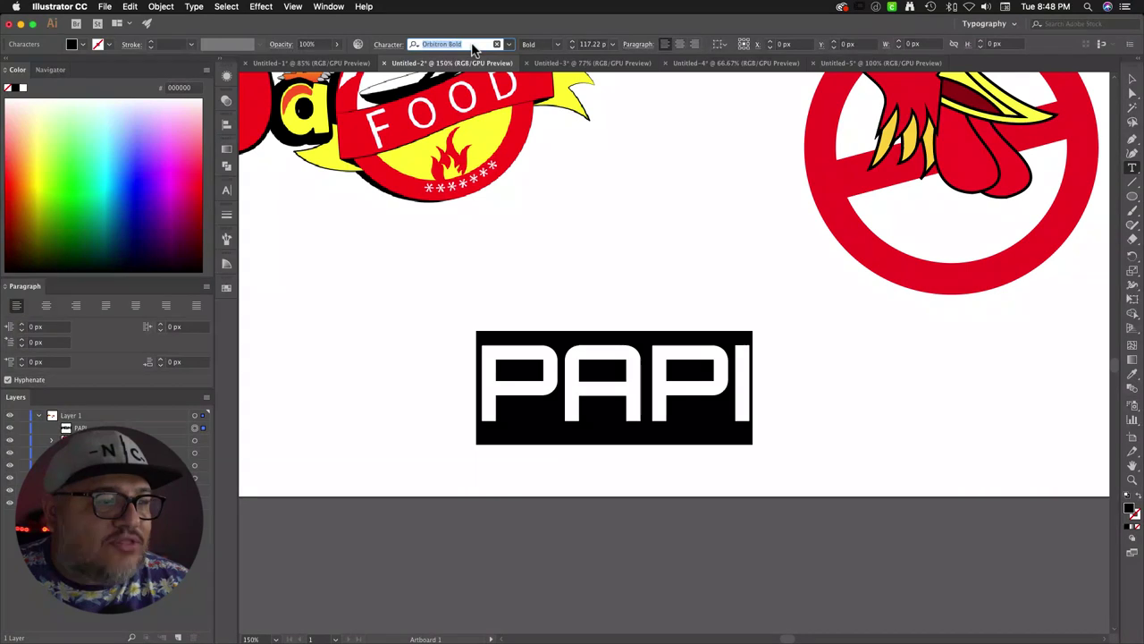
pyautogui.press('Down')
pyautogui.press('Down')
pyautogui.press('Down')
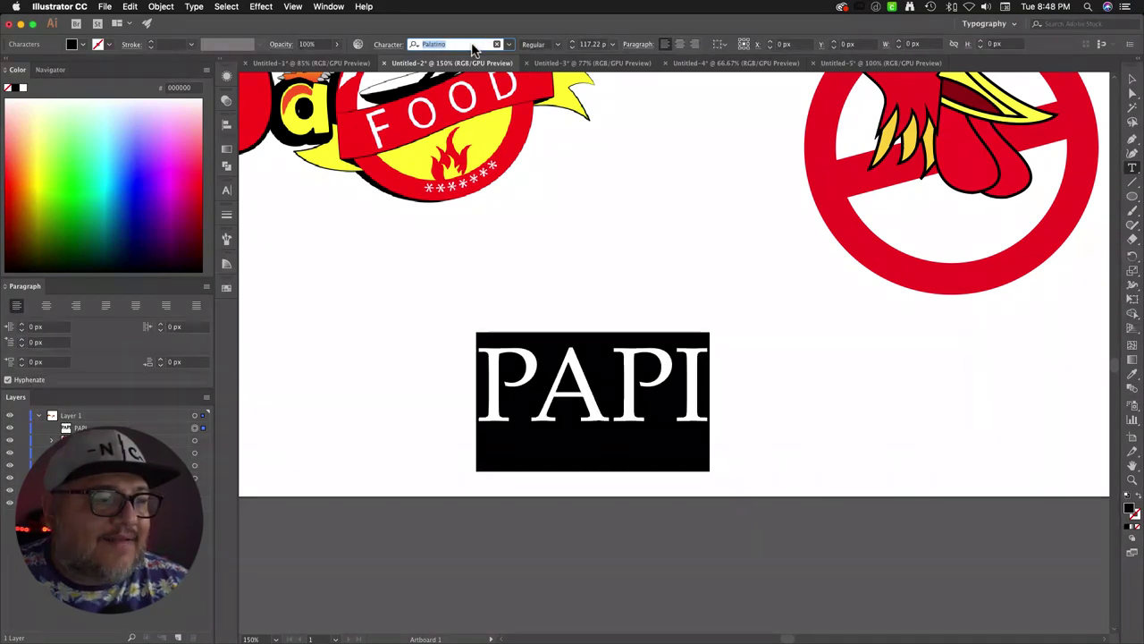
pyautogui.press('Down')
pyautogui.press('Down')
pyautogui.press('Down')
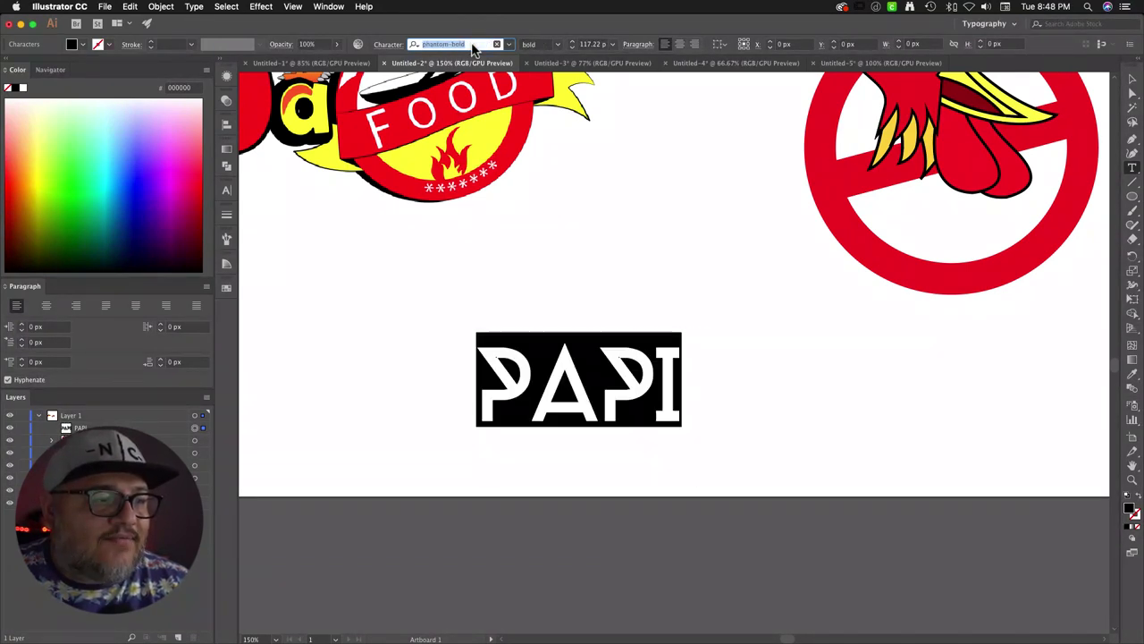
pyautogui.press('Down')
pyautogui.press('Down')
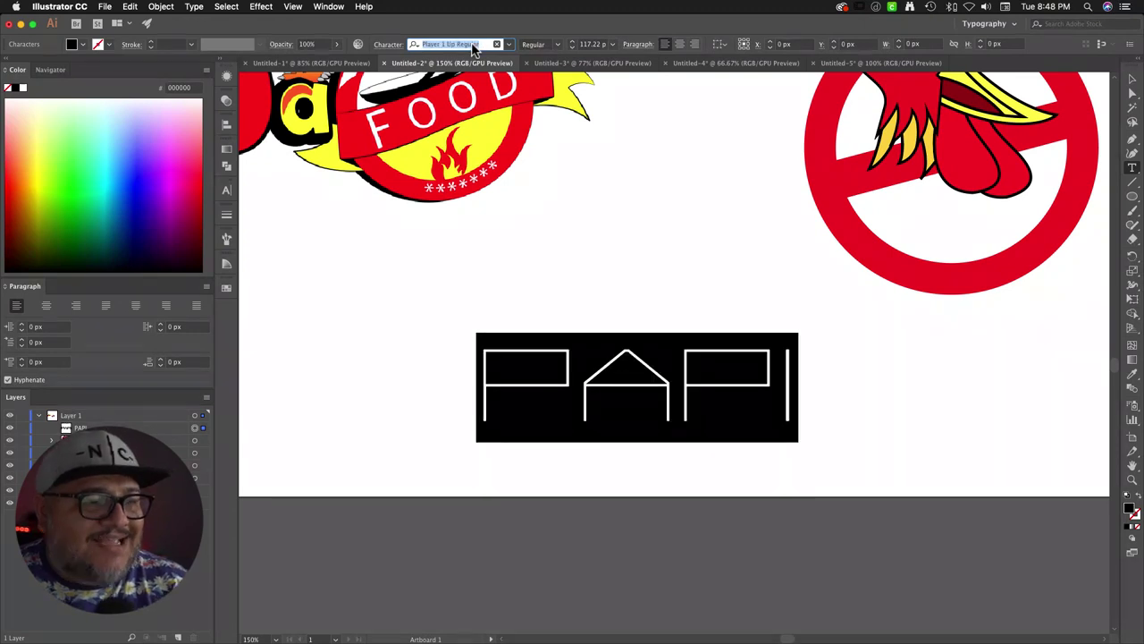
pyautogui.press('Down')
pyautogui.press('Down')
pyautogui.press('Down')
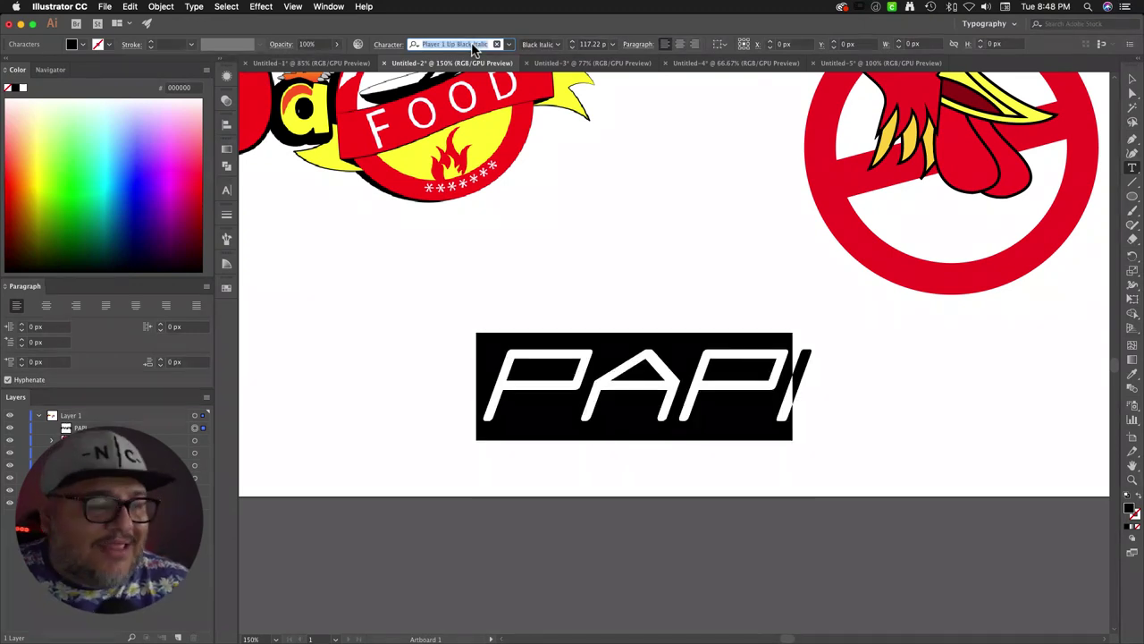
pyautogui.press('Down')
pyautogui.press('Down')
pyautogui.press('Down')
pyautogui.press('Down')
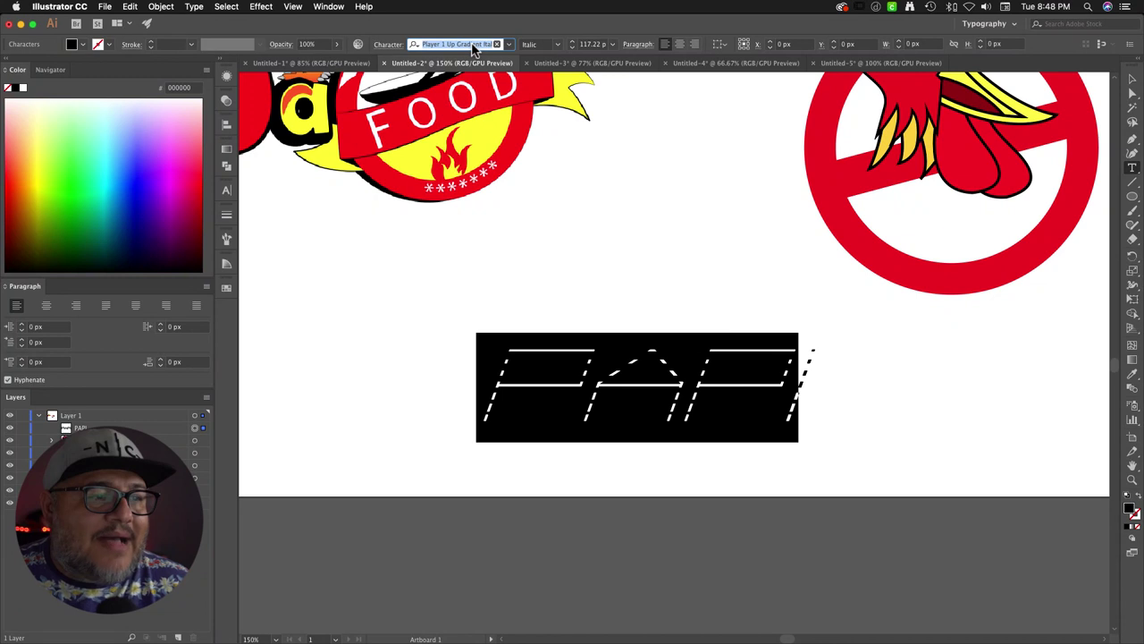
pyautogui.press('Down')
pyautogui.press('Down')
pyautogui.press('Down')
pyautogui.press('Down')
pyautogui.press('Down')
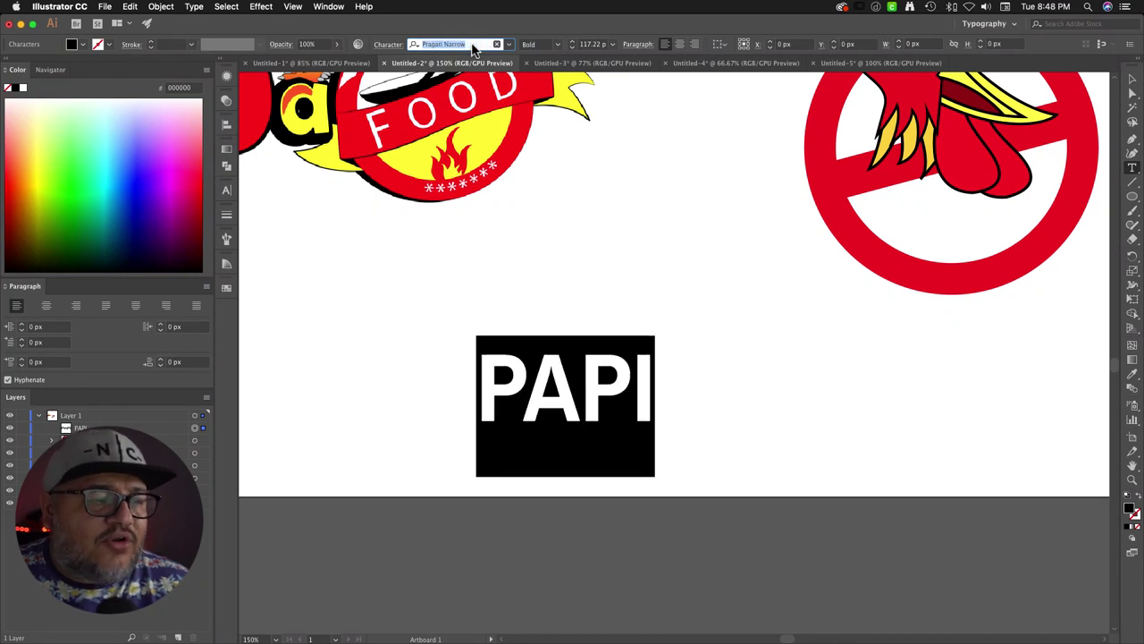
pyautogui.press('Down')
pyautogui.press('Down')
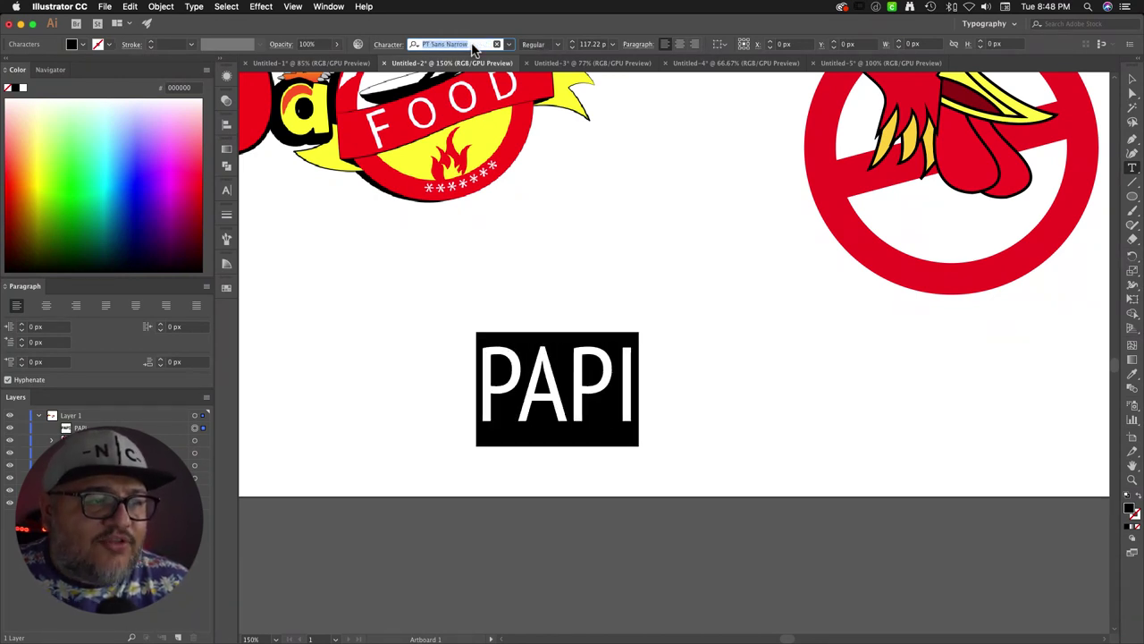
pyautogui.press('Down')
pyautogui.press('Down')
pyautogui.press('Down')
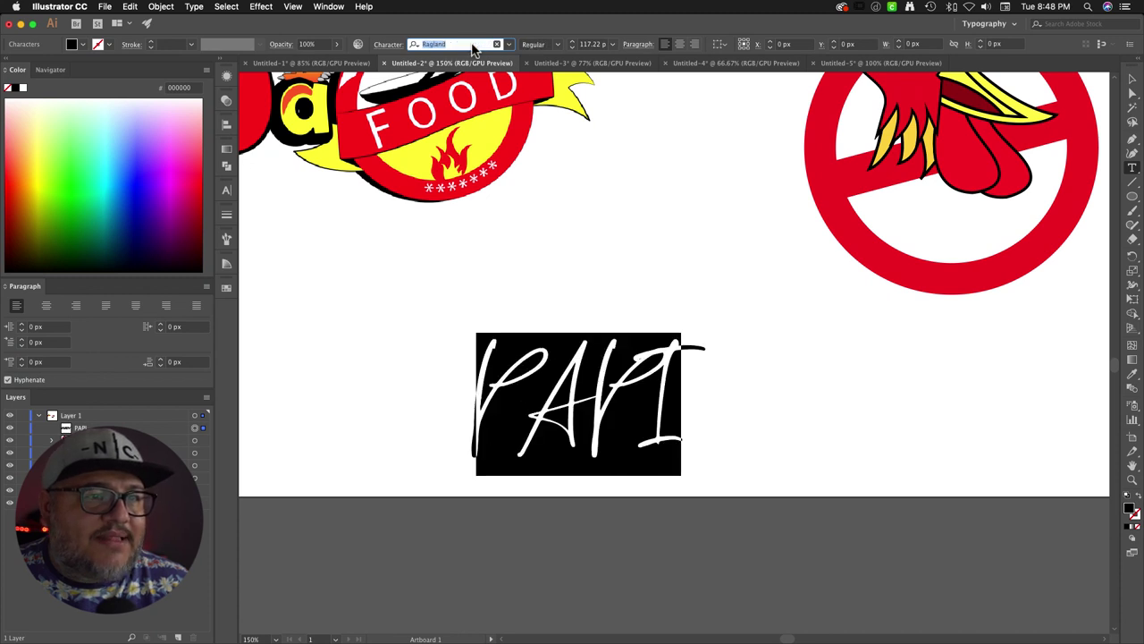
pyautogui.press('Down')
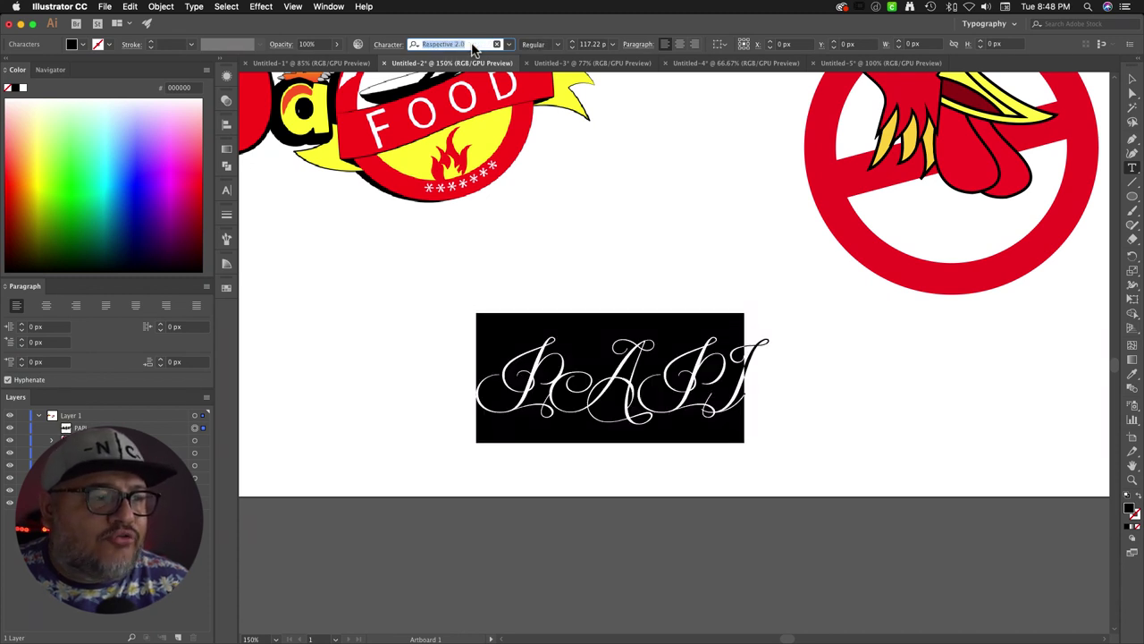
pyautogui.press('Down')
pyautogui.press('Down')
pyautogui.press('Down')
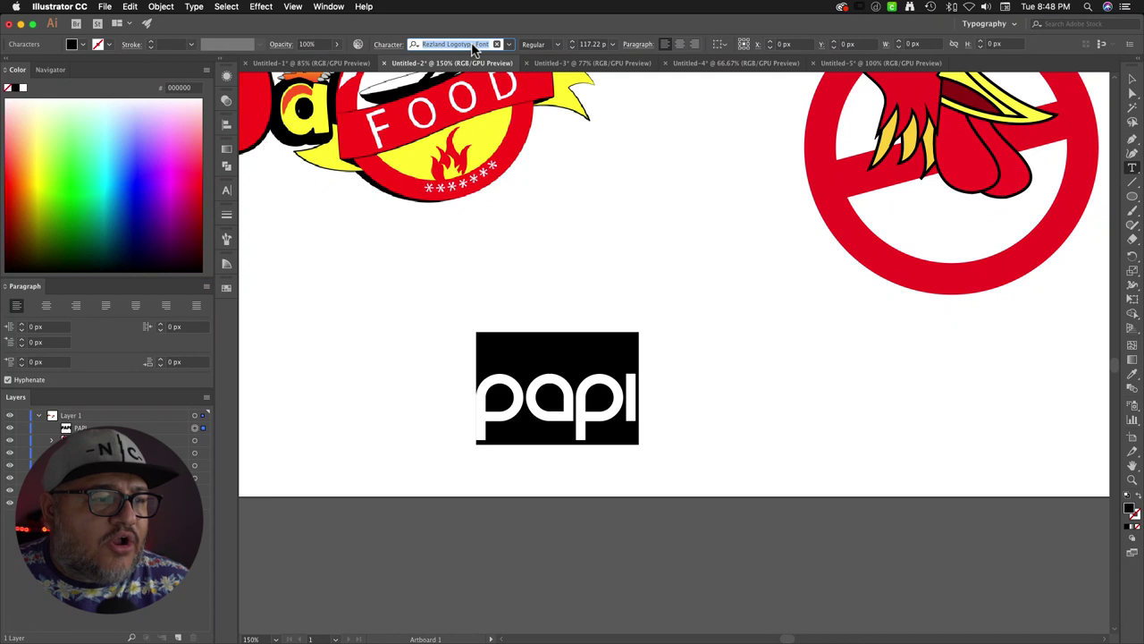
pyautogui.press('Down')
pyautogui.press('Down')
pyautogui.press('Down')
pyautogui.press('Down')
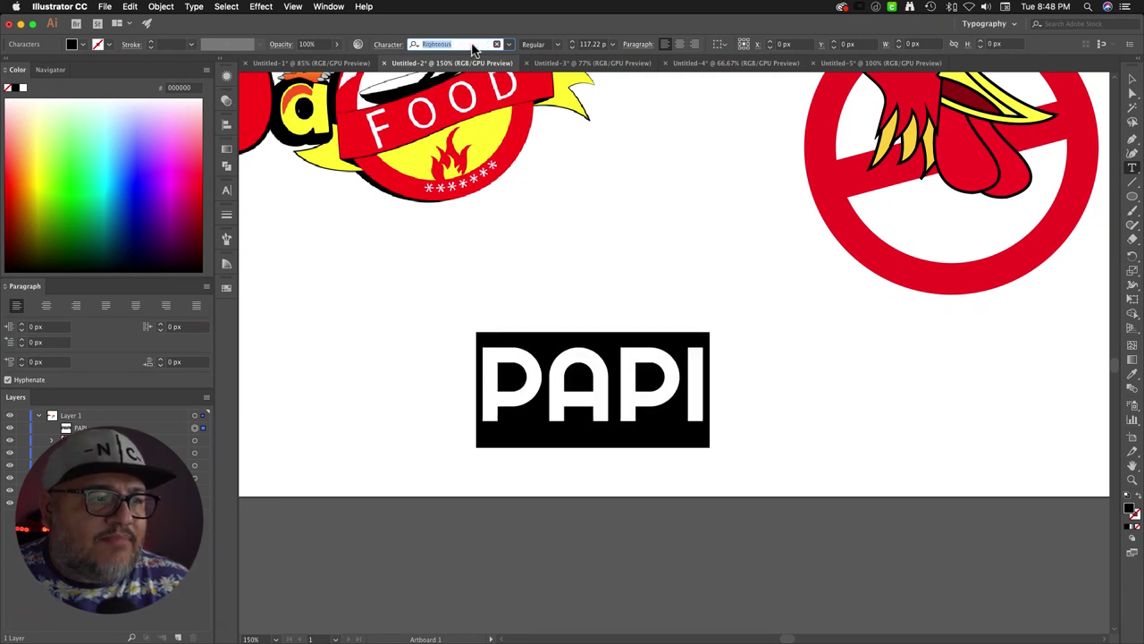
pyautogui.press('Down')
pyautogui.press('Down')
pyautogui.press('Down')
pyautogui.press('Down')
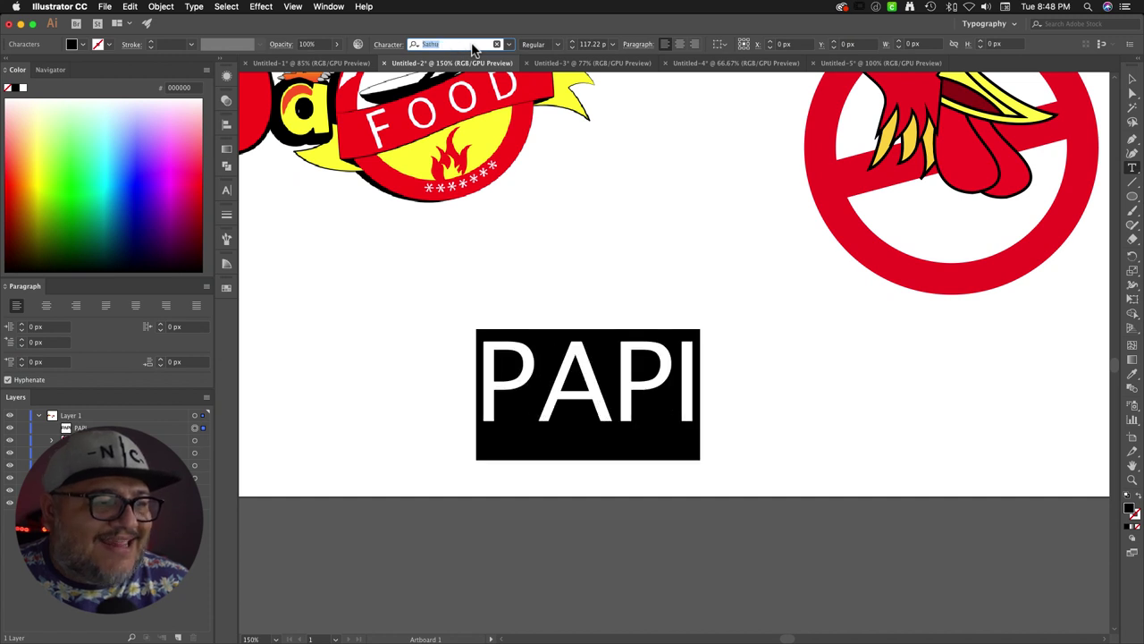
pyautogui.press('Down')
pyautogui.press('Down')
pyautogui.press('Down')
pyautogui.press('Down')
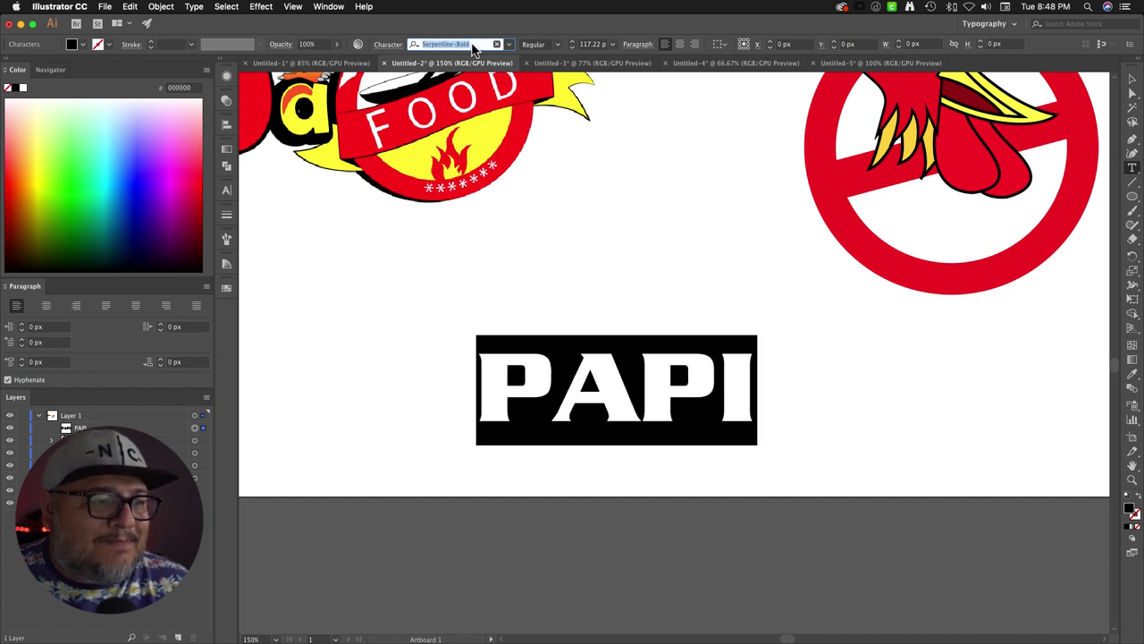
pyautogui.press('Down')
pyautogui.press('Down')
pyautogui.press('Down')
pyautogui.press('Down')
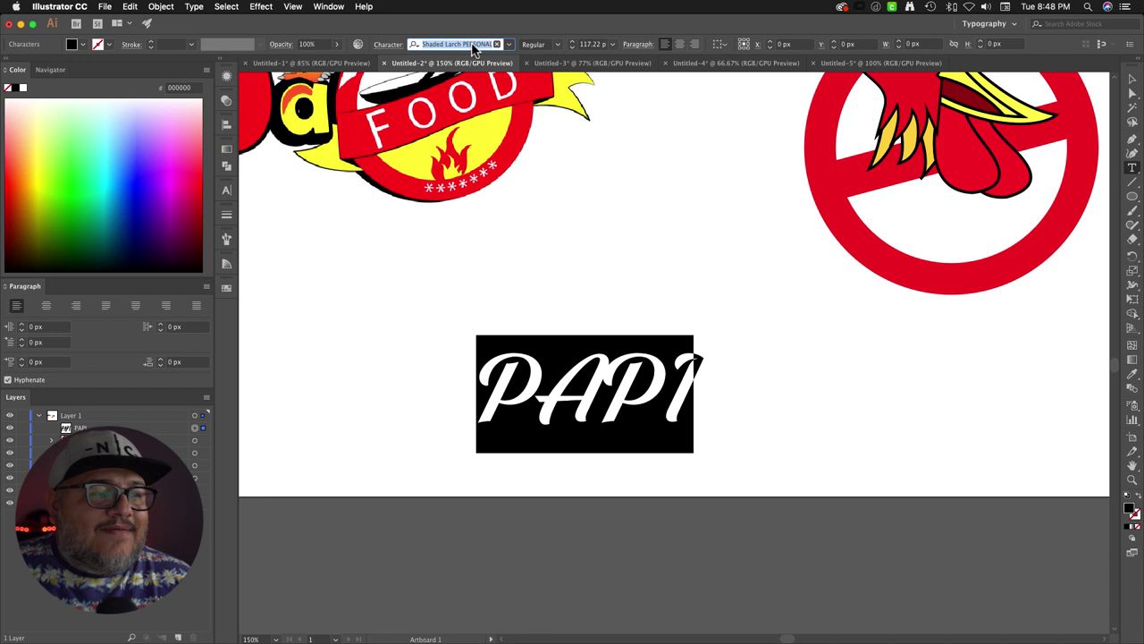
pyautogui.press('Down')
pyautogui.press('Down')
pyautogui.press('Down')
pyautogui.press('Down')
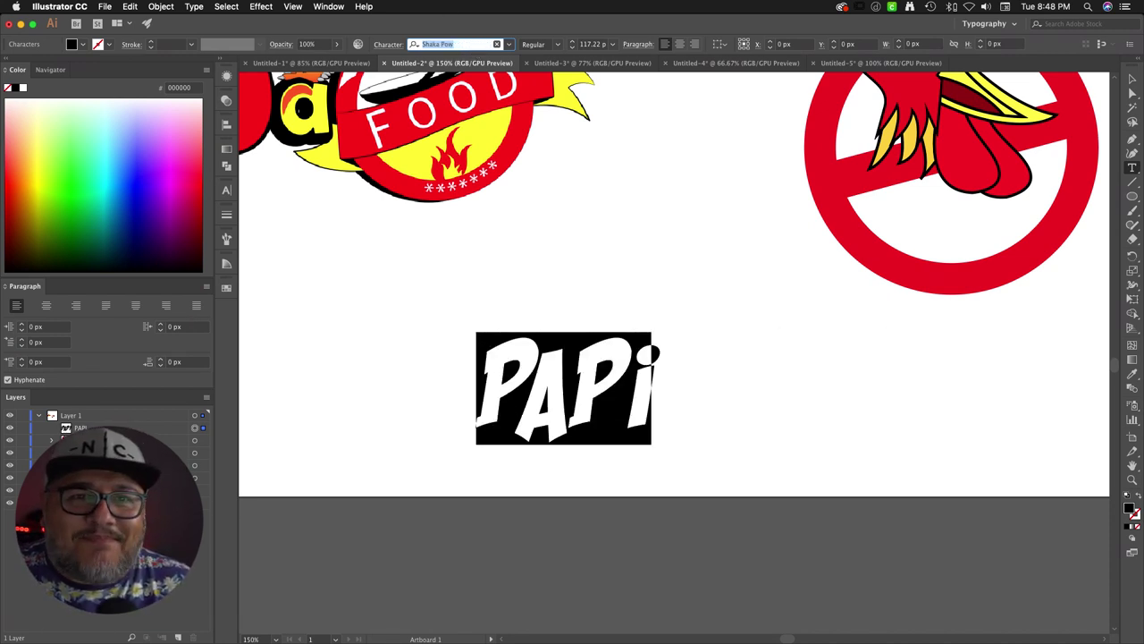
# Step: Enlarge the PAPI text to about 180 pt and place it over the lower part of the prohibition circle
pyautogui.press('Escape')
pyautogui.moveTo(640, 391); pyautogui.dragTo(910, 388)
pyautogui.moveTo(928, 438); pyautogui.dragTo(1035, 500)
pyautogui.hscroll(5, 1008, 454)
pyautogui.moveTo(800, 429); pyautogui.dragTo(873, 278)
pyautogui.scroll(2, 901, 349)
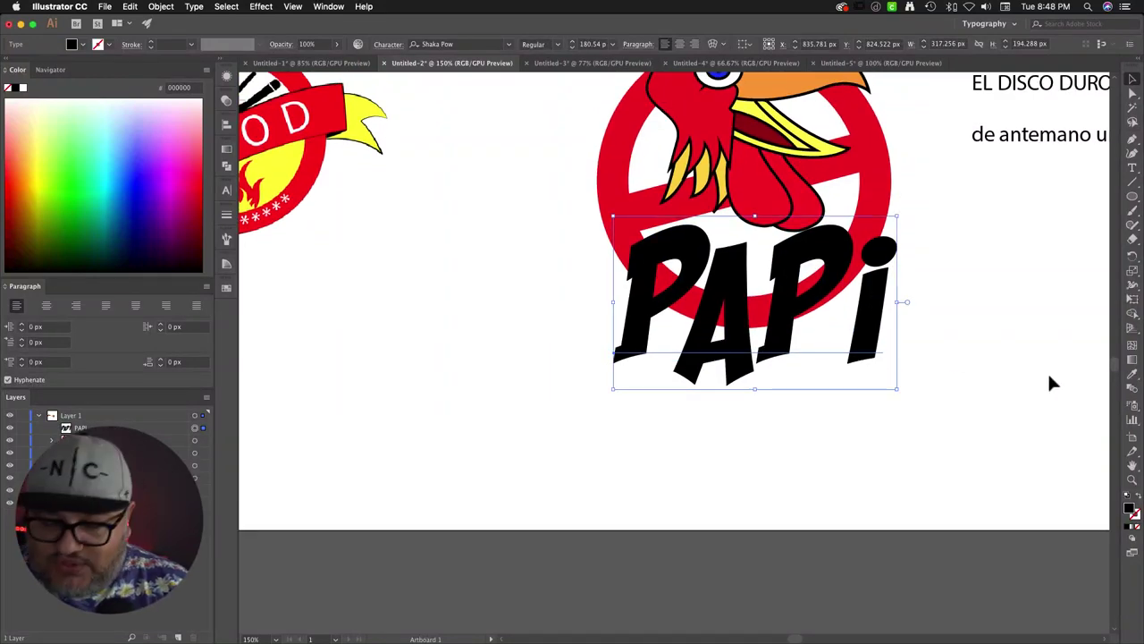
# Step: Fill the PAPI text with white sampled from the artboard background
pyautogui.click(1023, 349)
pyautogui.click(988, 288)
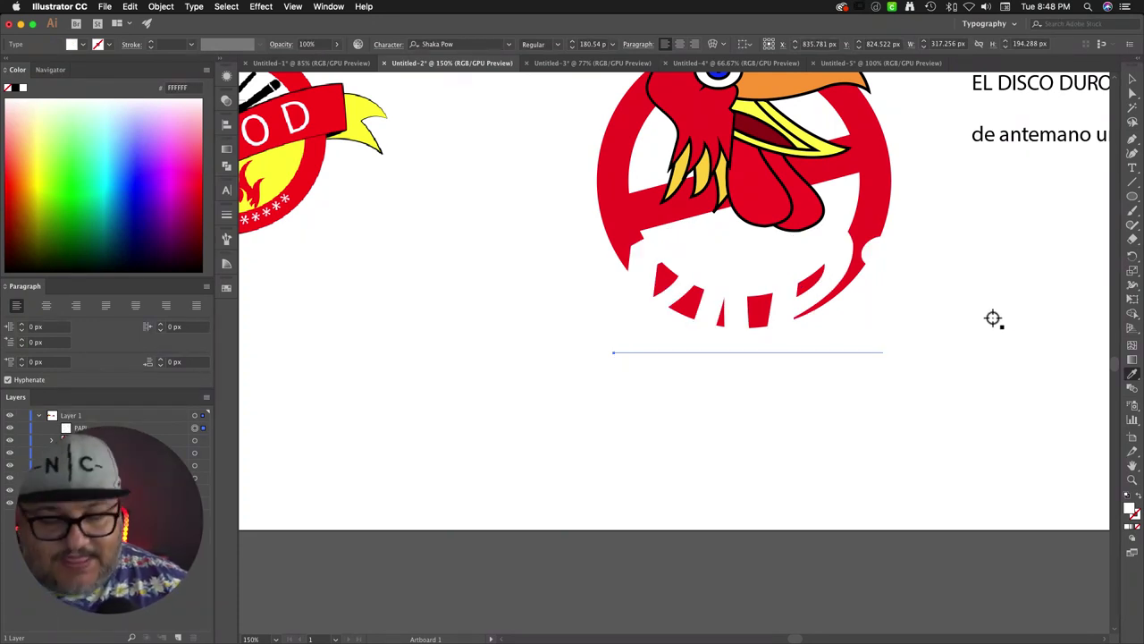
pyautogui.click(881, 309)
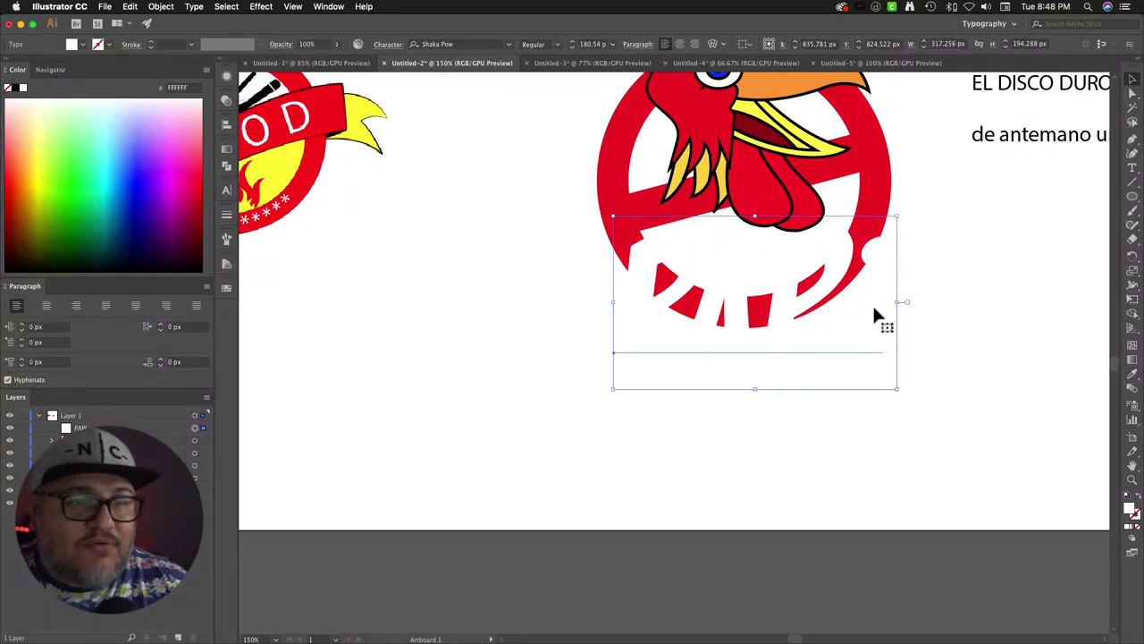
# Step: Give the PAPI text a red FC0B17 outline with a stroke weight of 9 px
pyautogui.doubleClick(1133, 511)
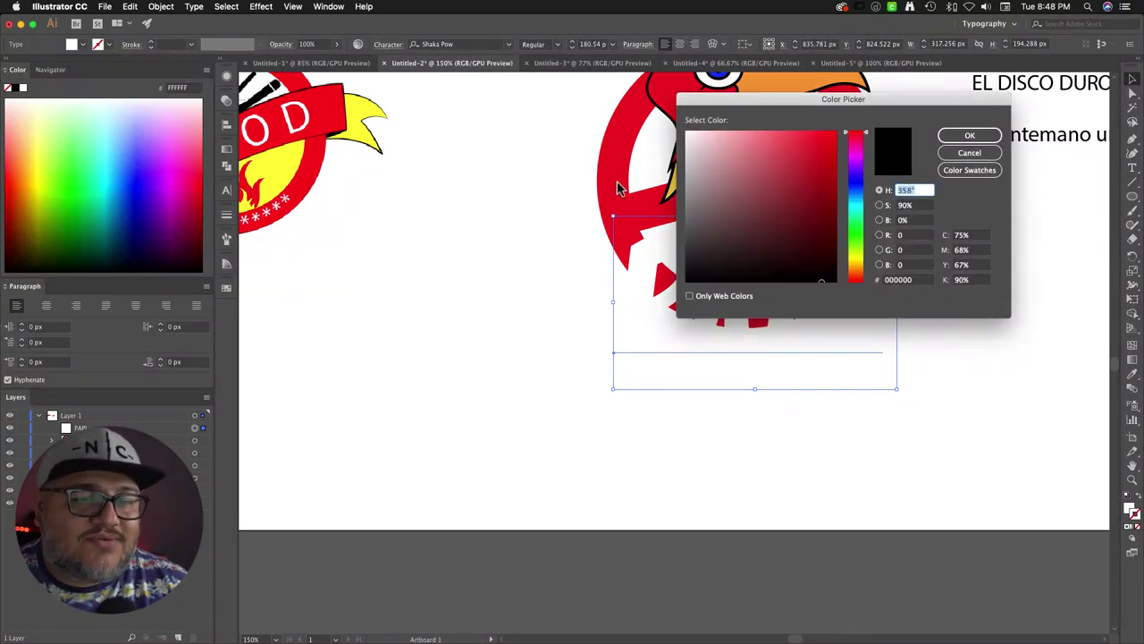
pyautogui.click(834, 133)
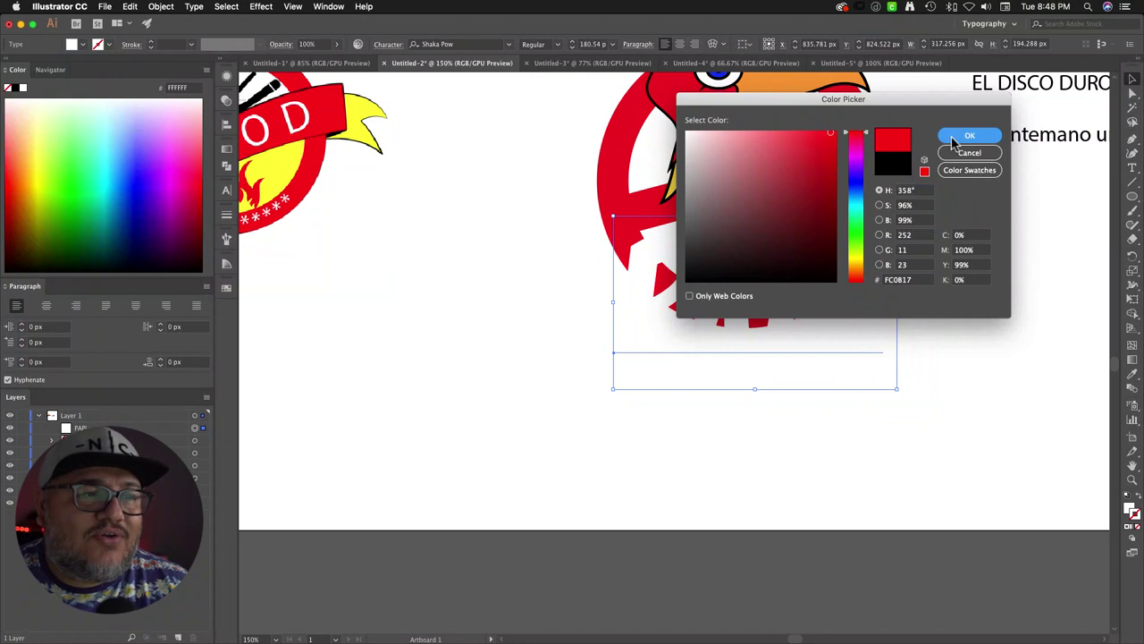
pyautogui.click(948, 136)
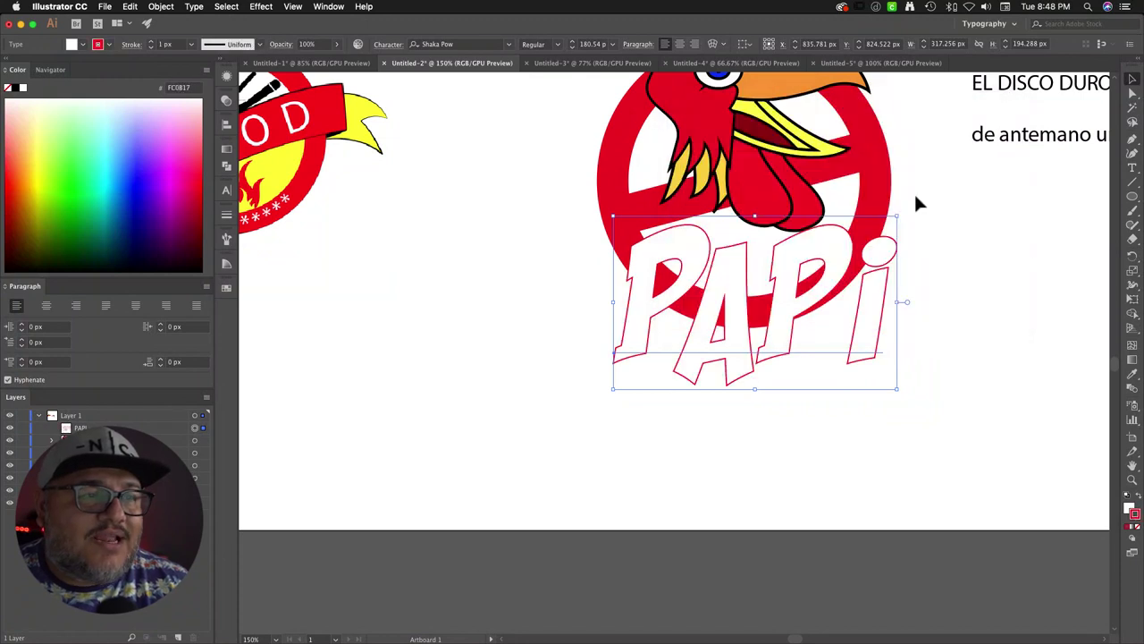
pyautogui.click(151, 42)
pyautogui.click(151, 42)
pyautogui.click(151, 42)
pyautogui.click(152, 43)
pyautogui.click(151, 42)
pyautogui.click(151, 42)
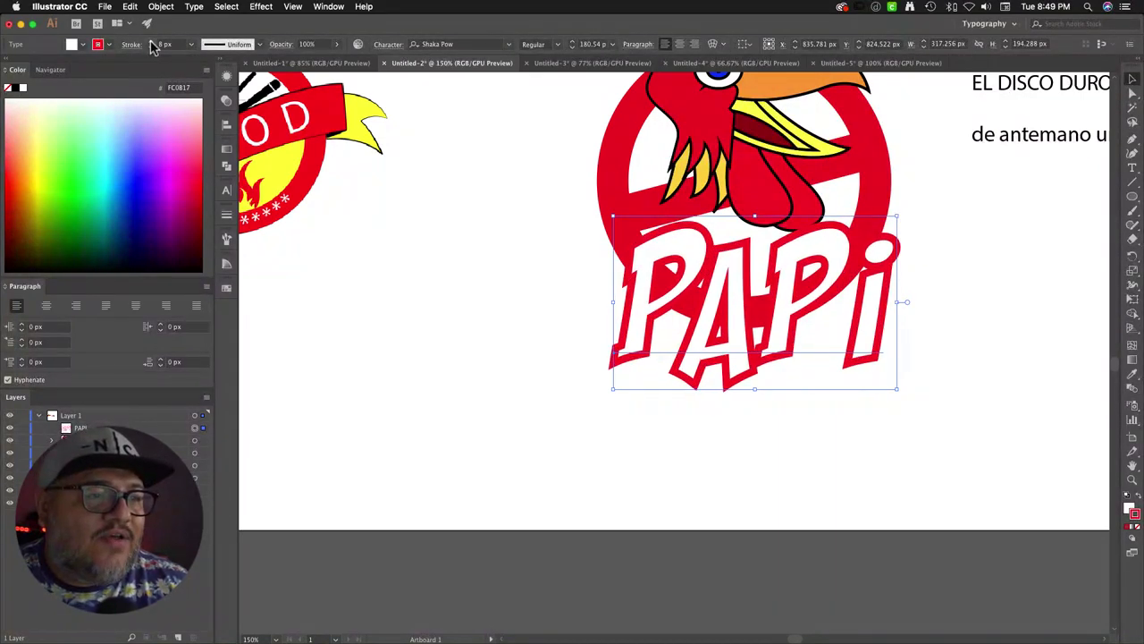
pyautogui.click(151, 42)
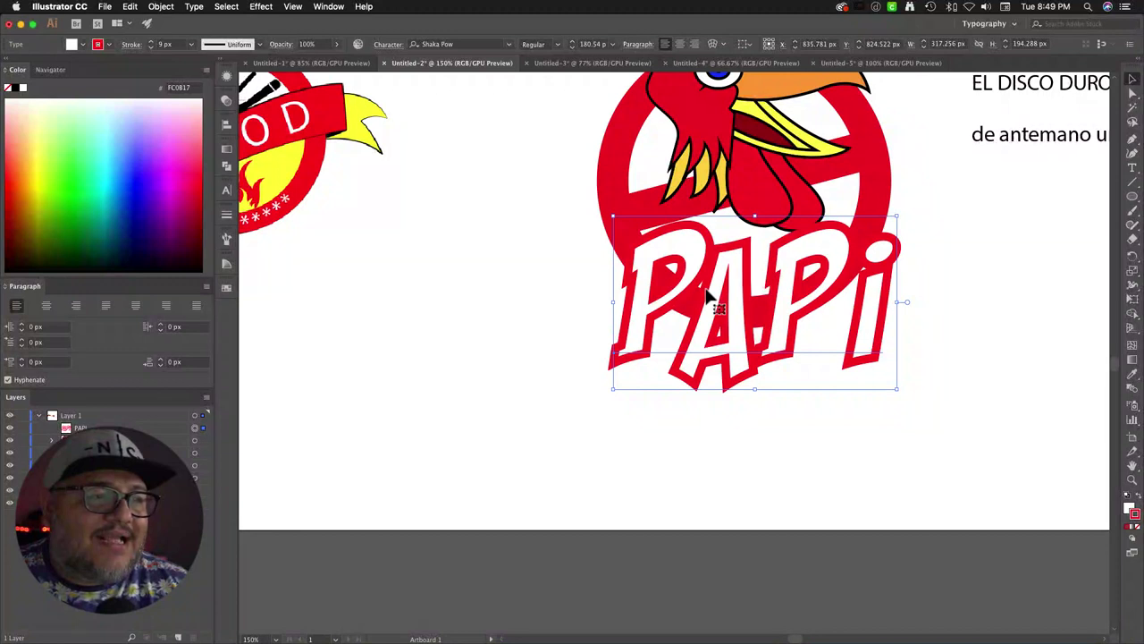
pyautogui.click(161, 6)
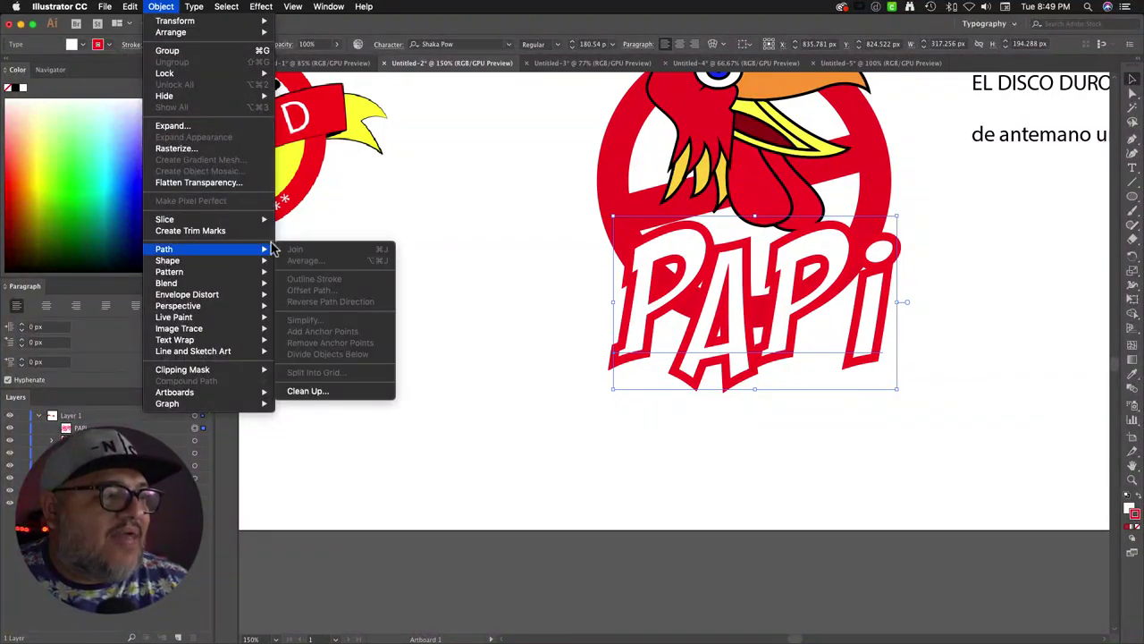
pyautogui.click(644, 313)
pyautogui.moveTo(640, 309); pyautogui.dragTo(393, 389)
pyautogui.press('super+z')
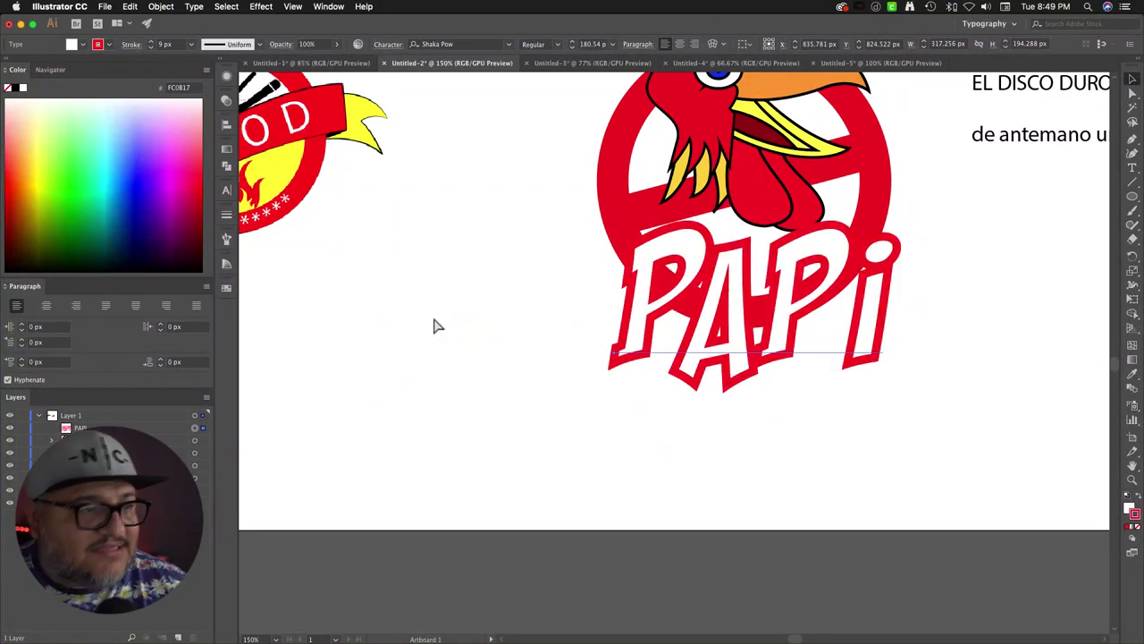
# Step: Undo the red outline on the PAPI text and move the text off the prohibition circle, below and to its left
pyautogui.press('super+z')
pyautogui.press('super+z')
pyautogui.press('super+z')
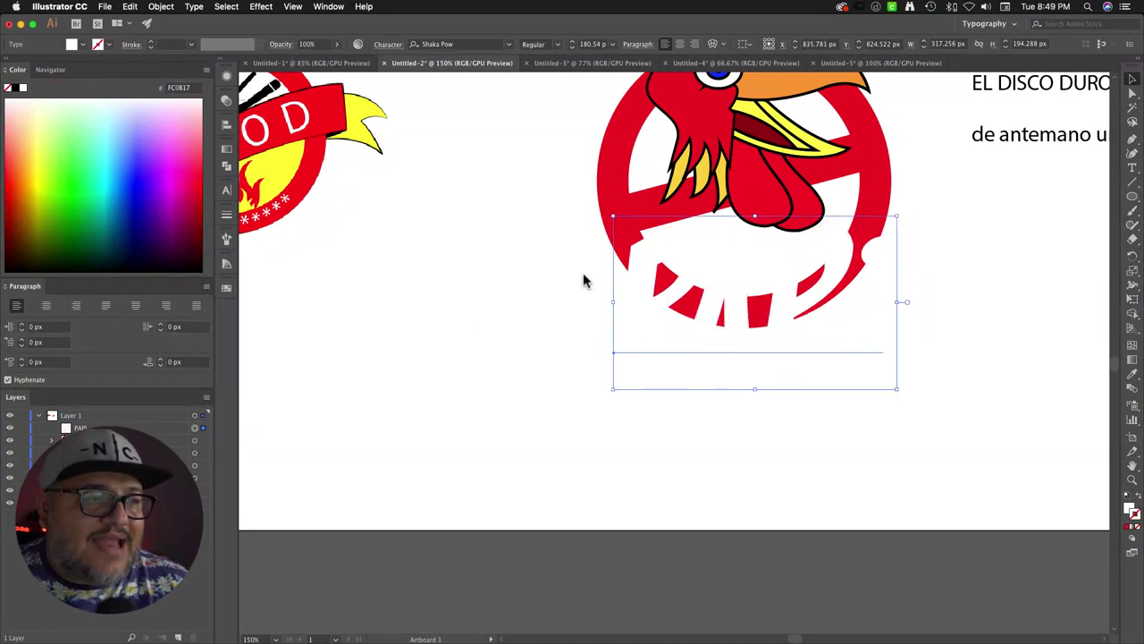
pyautogui.moveTo(644, 268); pyautogui.dragTo(375, 348)
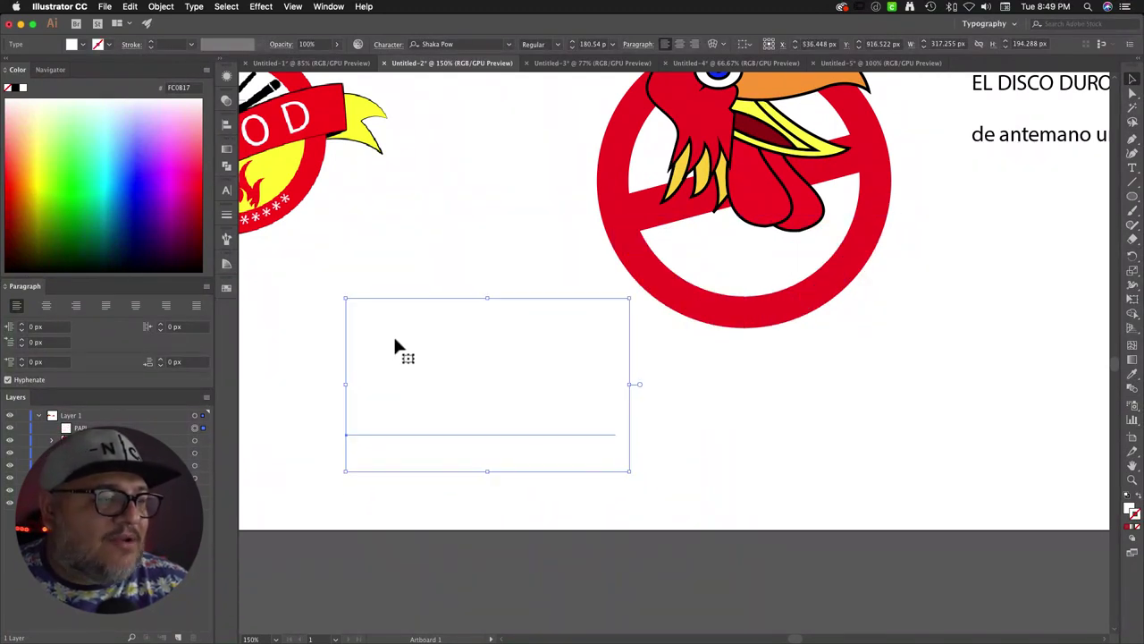
# Step: Expand the PAPI text's object and fill into vector paths
pyautogui.click(130, 7)
pyautogui.moveTo(178, 9)
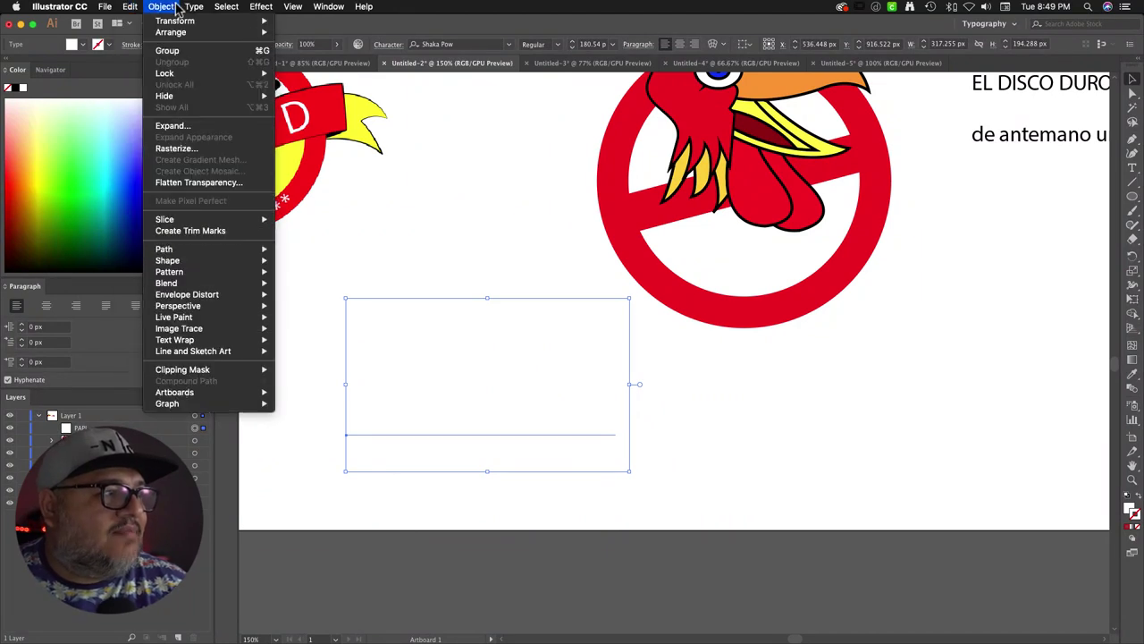
pyautogui.click(193, 127)
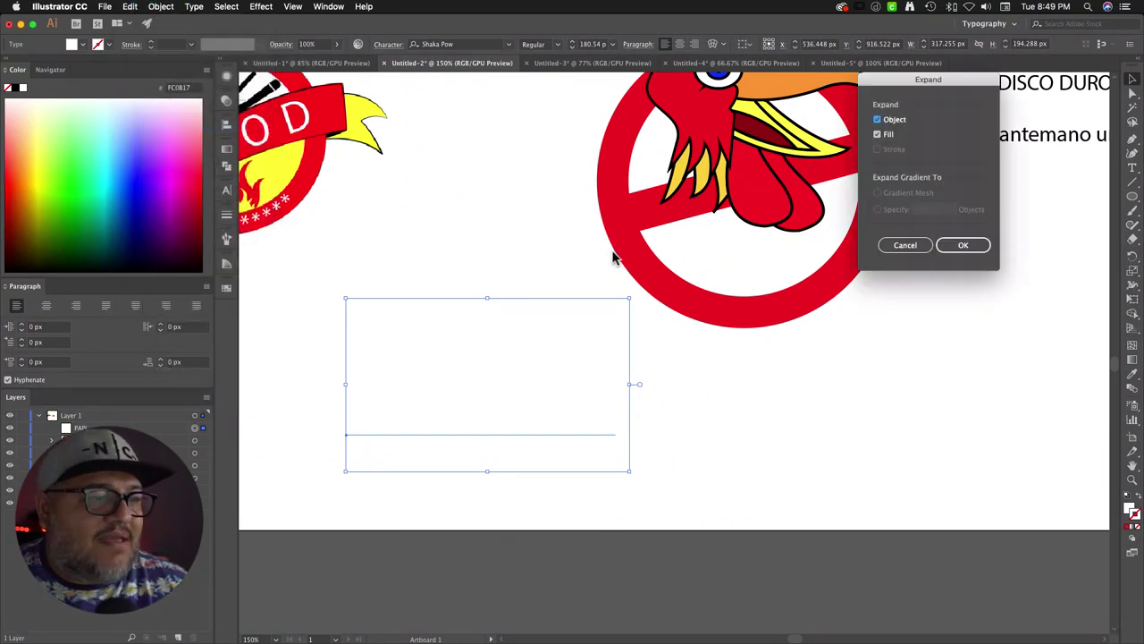
pyautogui.click(954, 245)
# Step: Offset the PAPI letter paths by 10 px with miter joins and a miter limit of 4
pyautogui.click(130, 7)
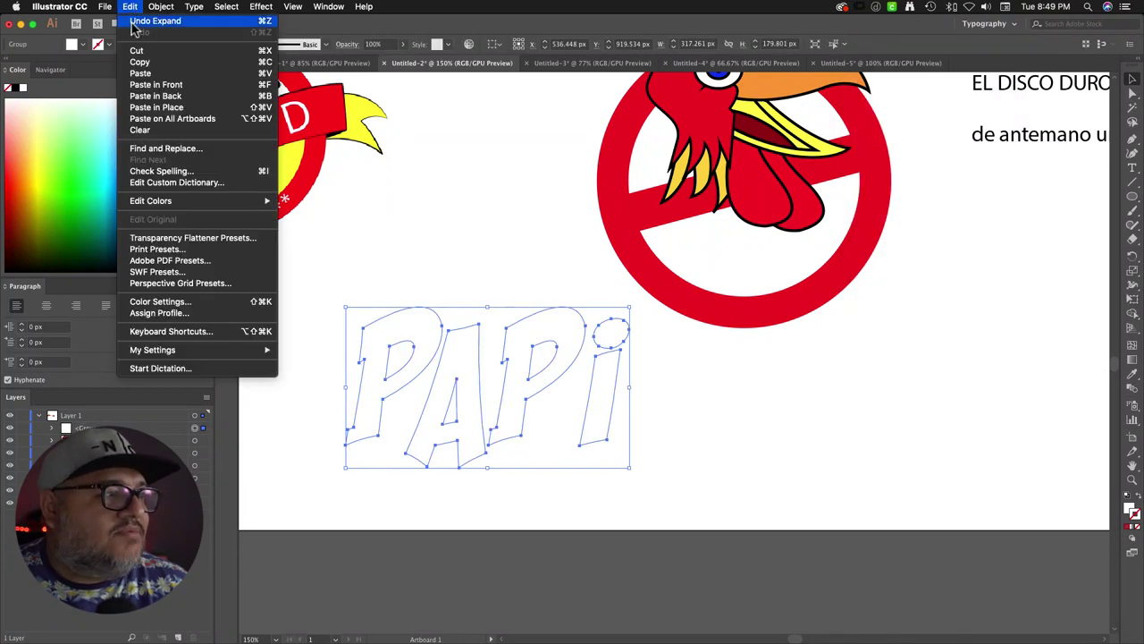
pyautogui.moveTo(167, 6)
pyautogui.moveTo(192, 249)
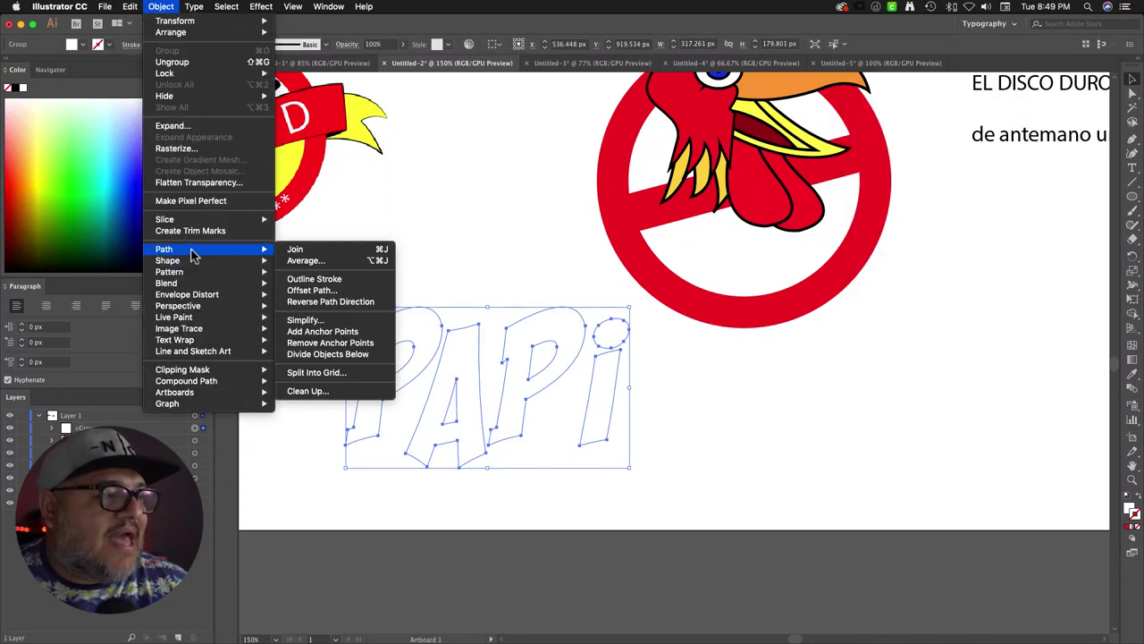
pyautogui.click(333, 292)
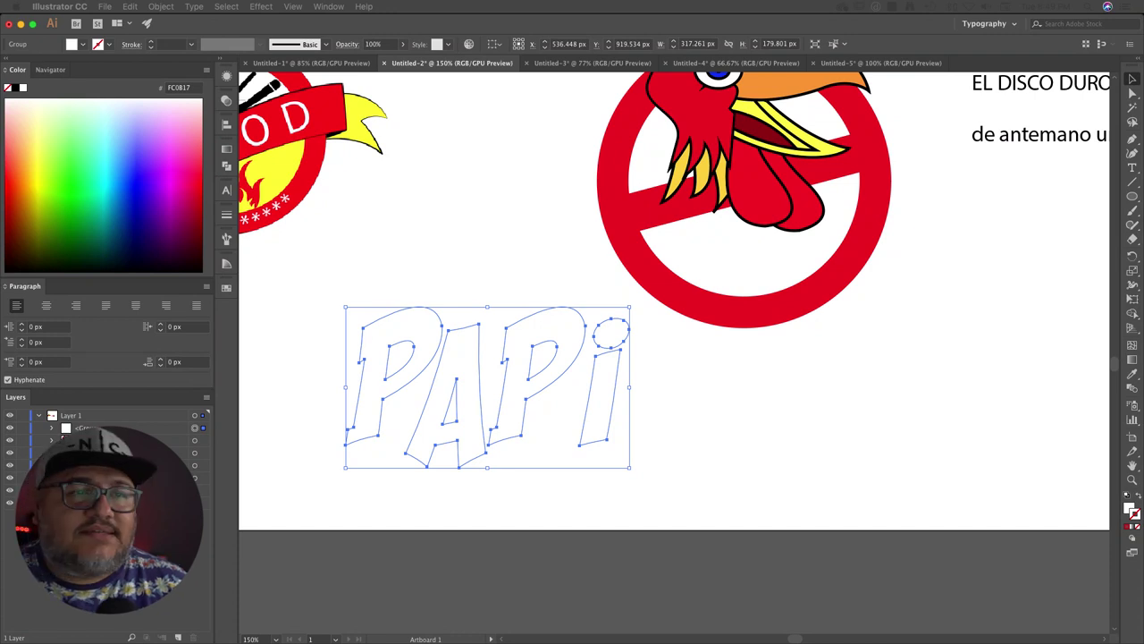
pyautogui.moveTo(988, 228); pyautogui.dragTo(910, 284)
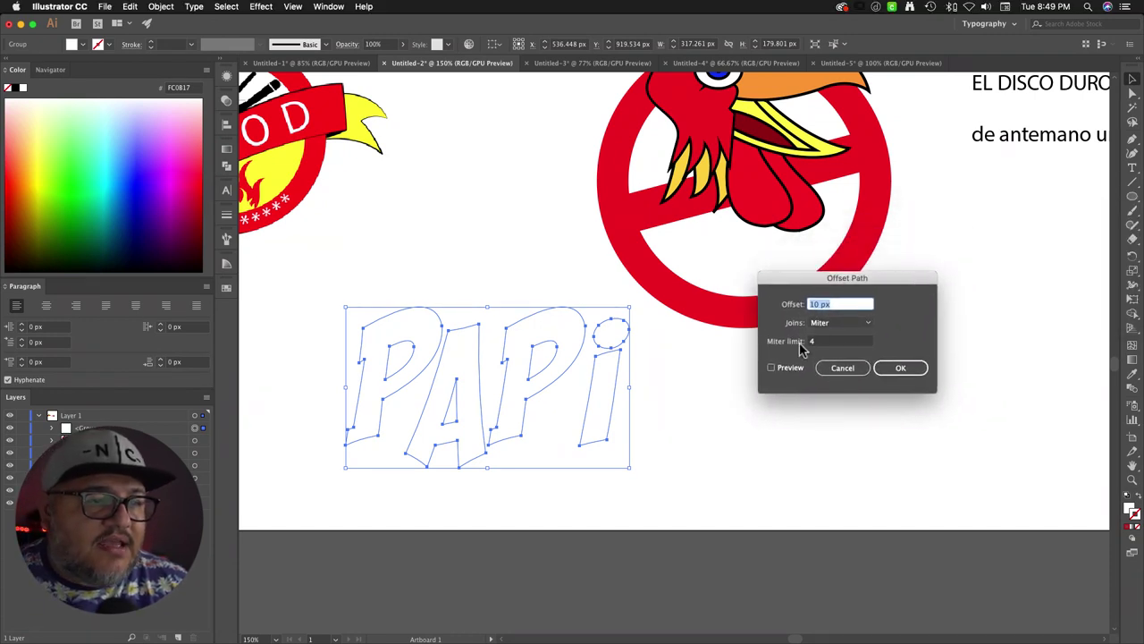
pyautogui.click(771, 369)
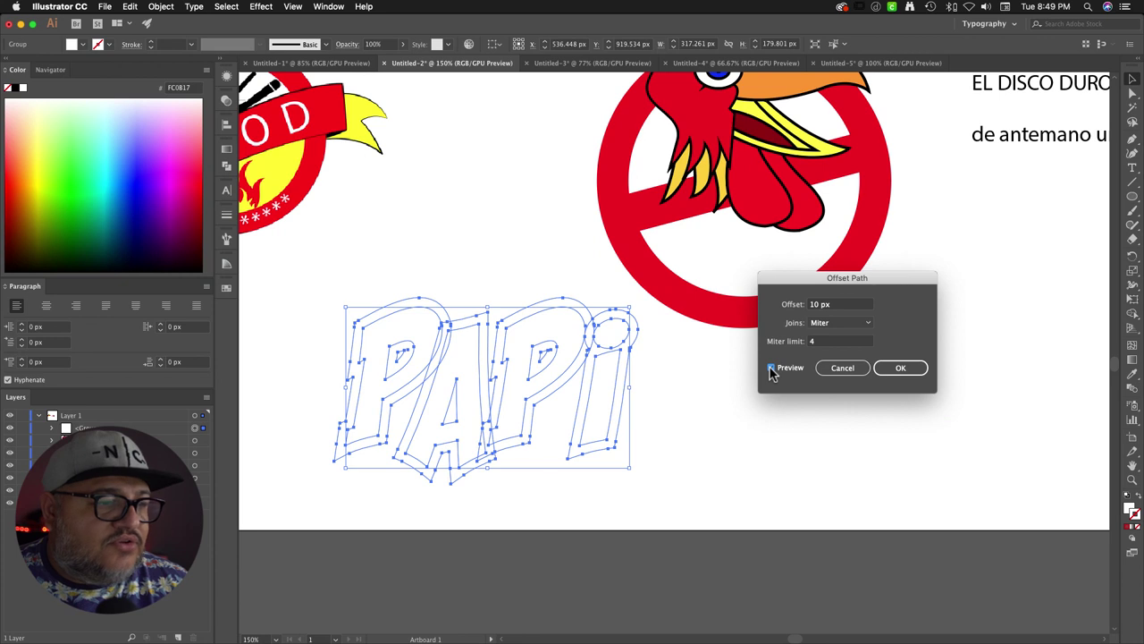
pyautogui.click(896, 369)
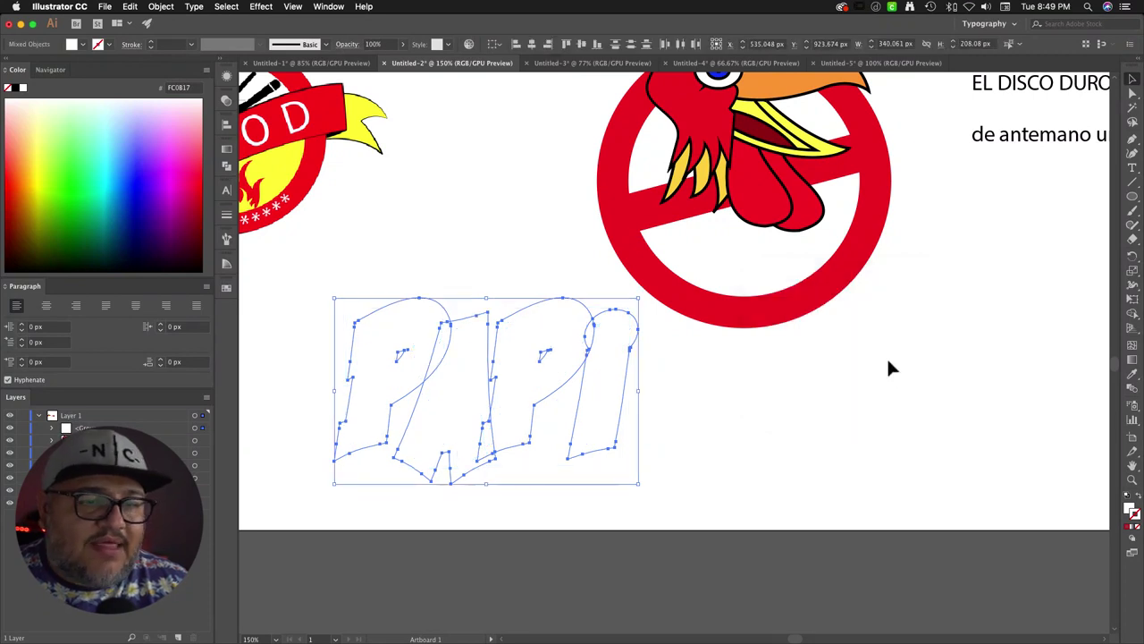
# Step: Fill the offset paths red FF000D, and replace that with orange FD9C26 sampled from the rooster's beak
pyautogui.doubleClick(1129, 508)
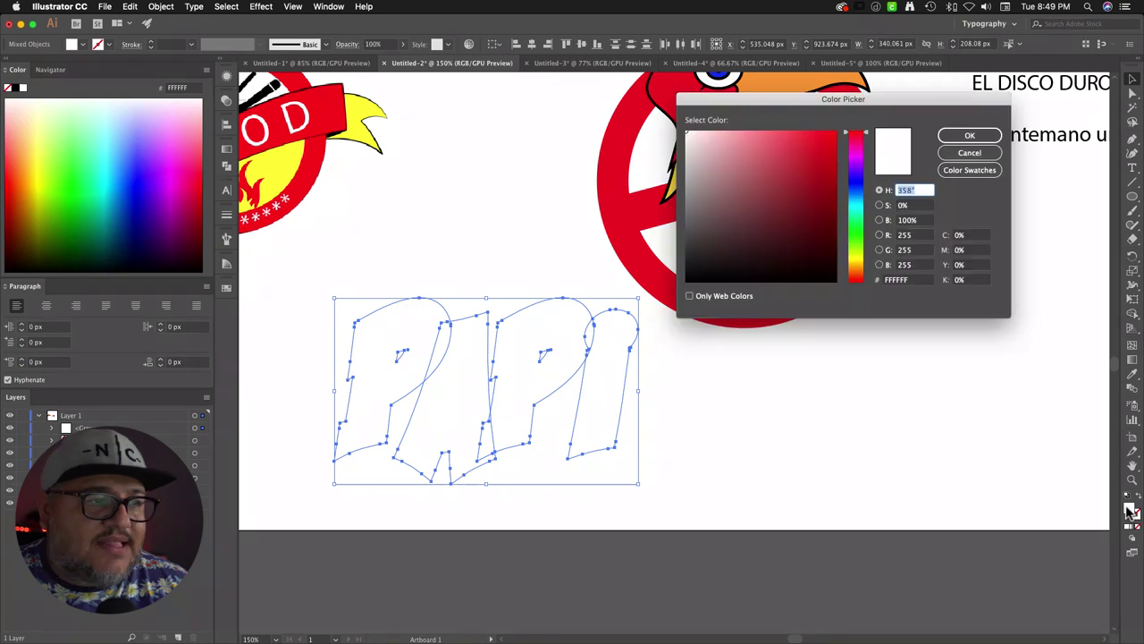
pyautogui.click(837, 132)
pyautogui.click(969, 135)
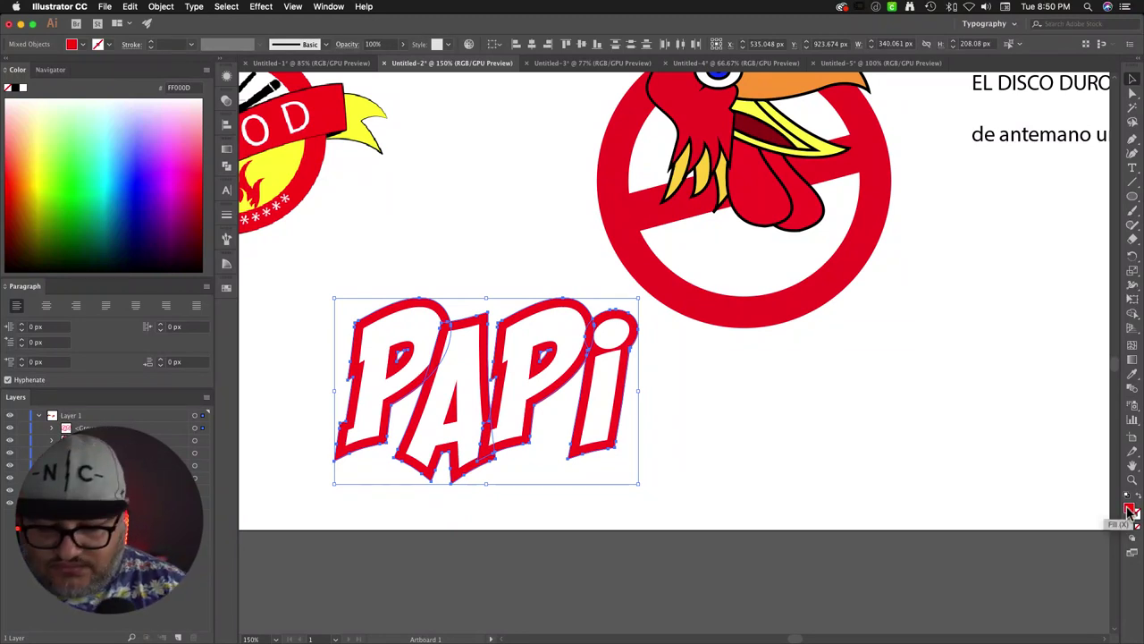
pyautogui.press('i')
pyautogui.click(787, 85)
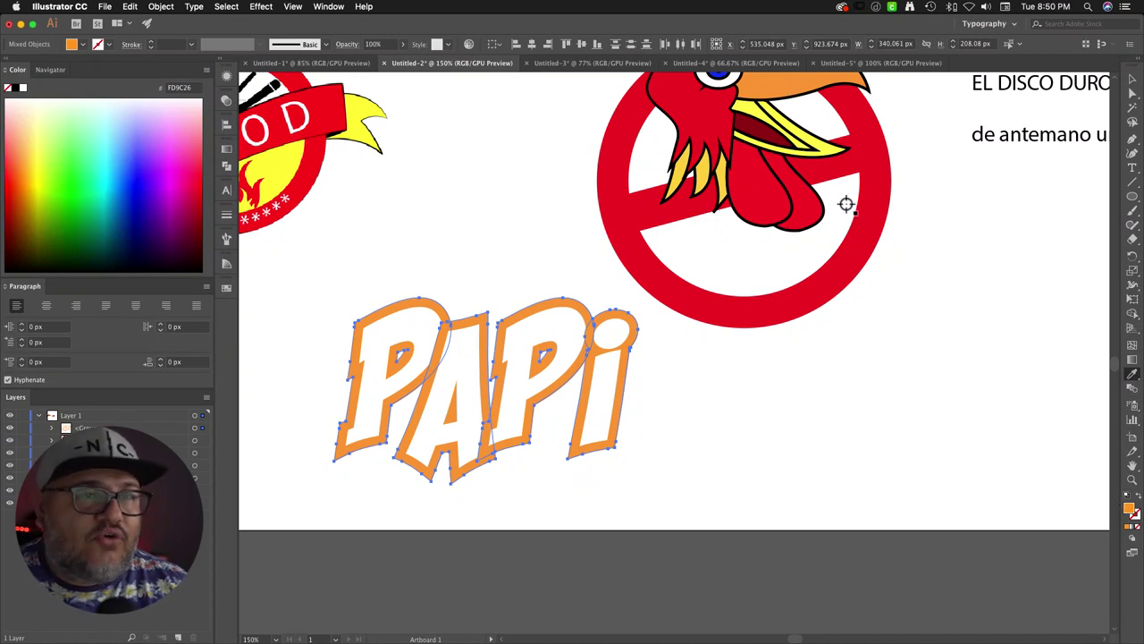
pyautogui.click(1132, 79)
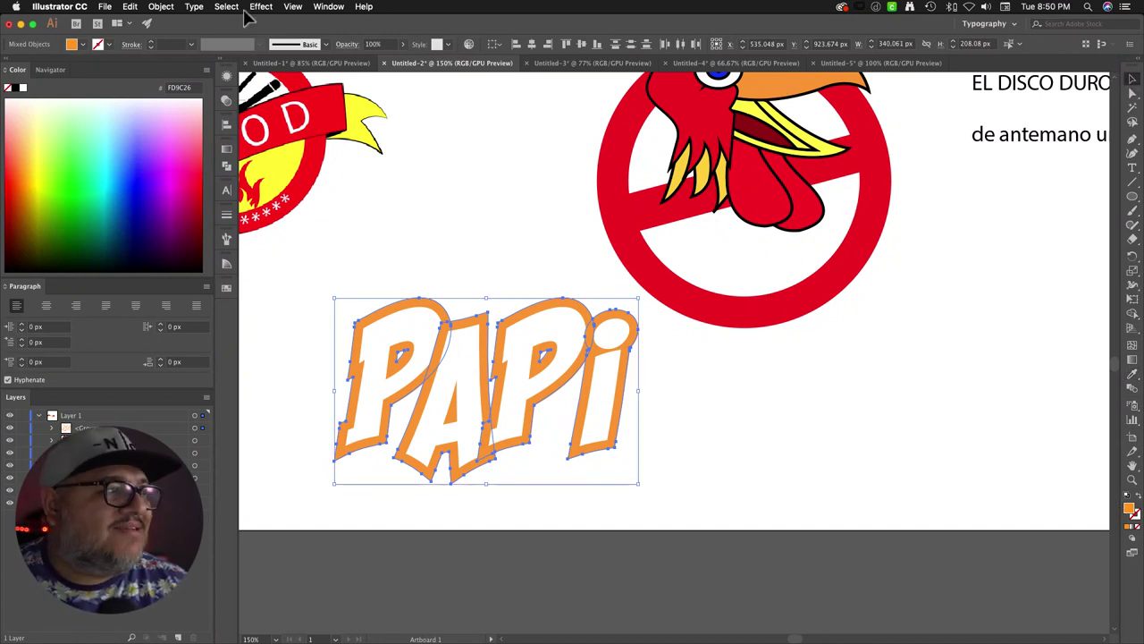
# Step: Offset the orange paths by another 10 px with miter joins to form an outer border
pyautogui.click(161, 6)
pyautogui.moveTo(207, 250)
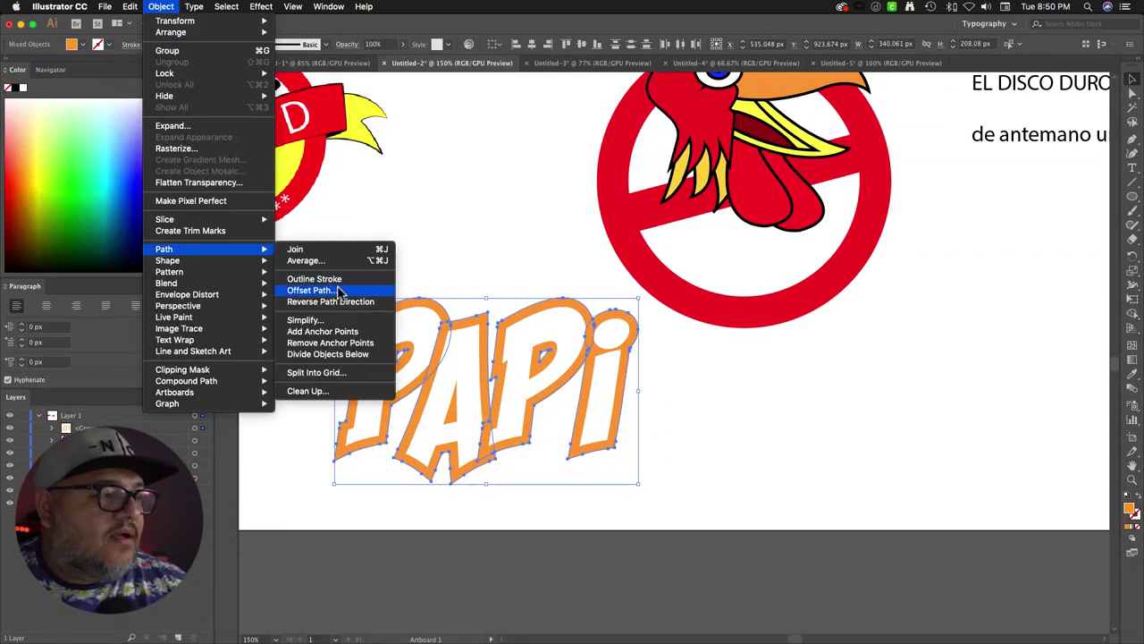
pyautogui.click(334, 291)
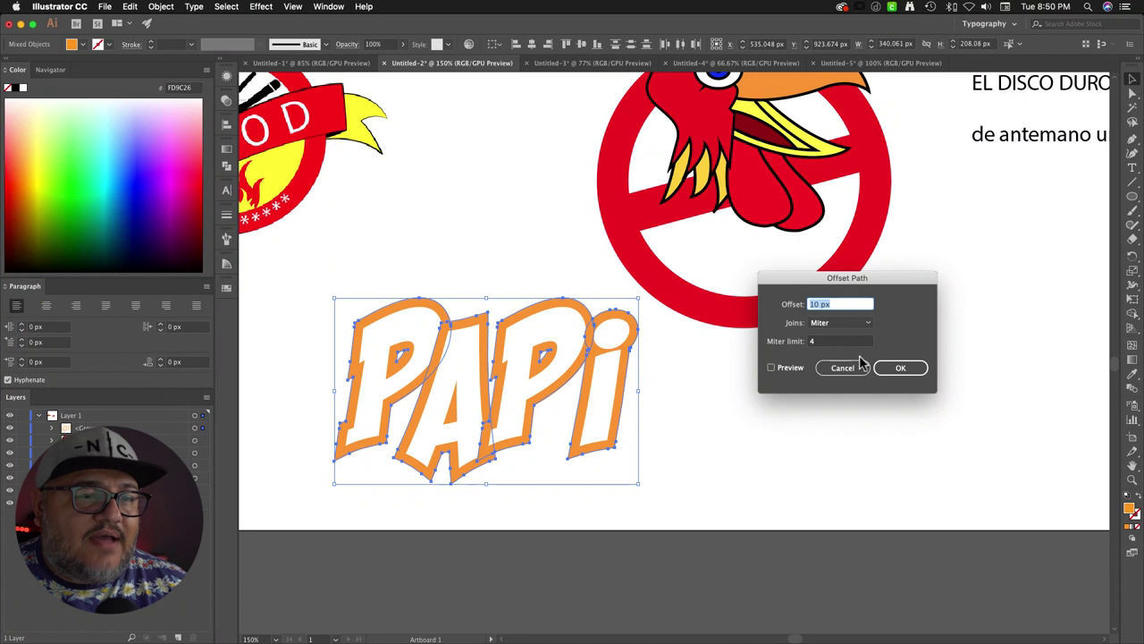
pyautogui.click(899, 368)
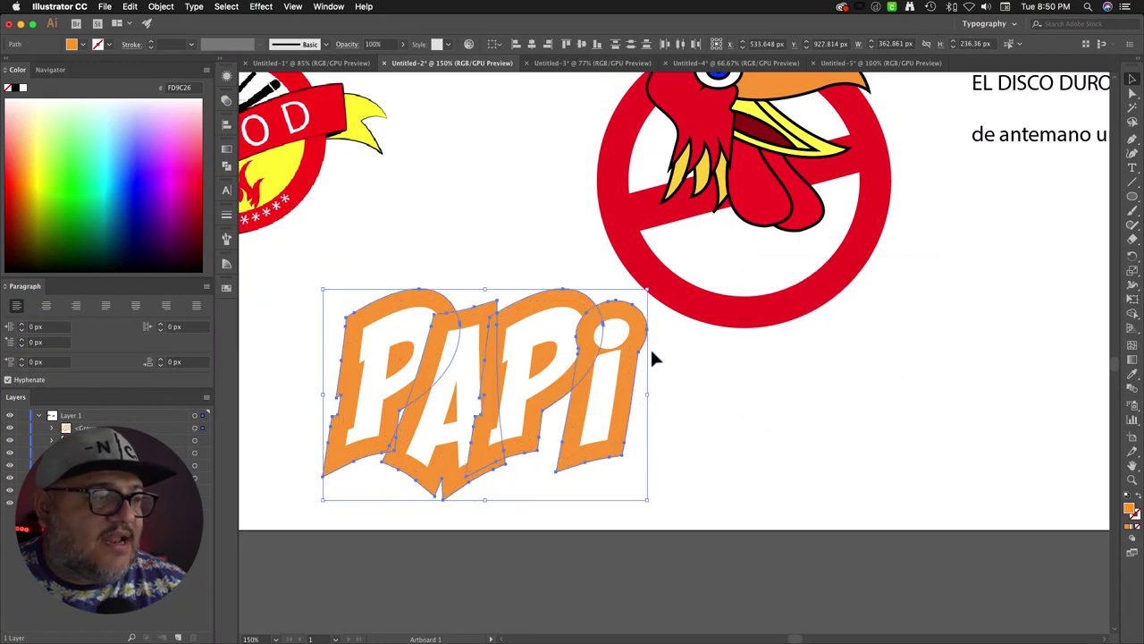
# Step: Ungroup the PAPI lettering and its offset paths
pyautogui.click(817, 379)
pyautogui.click(640, 320)
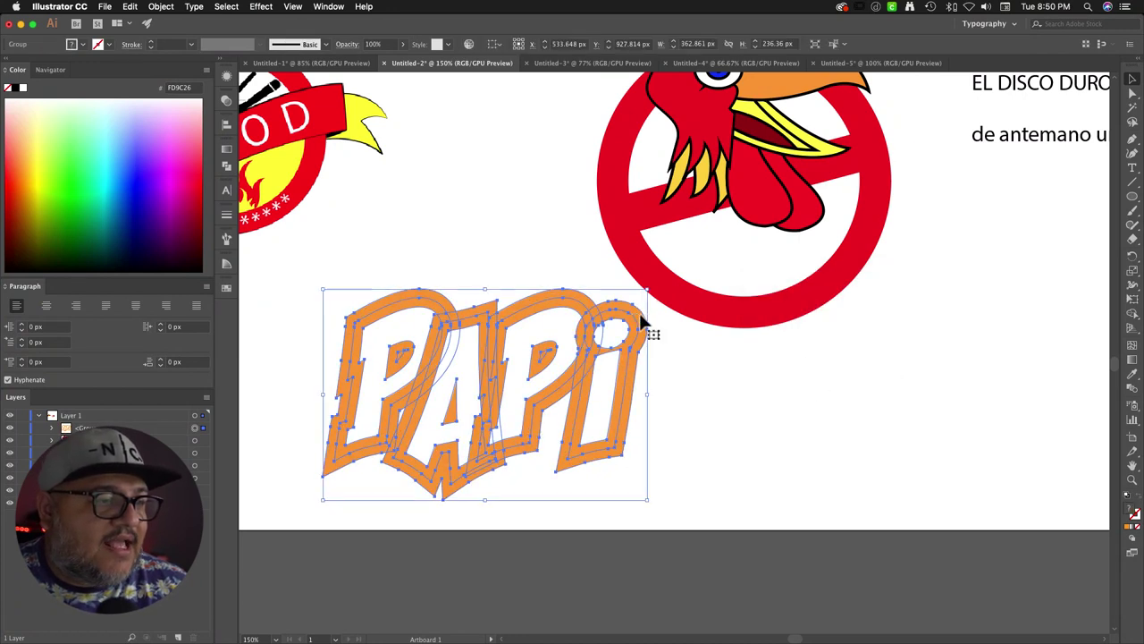
pyautogui.rightClick(642, 323)
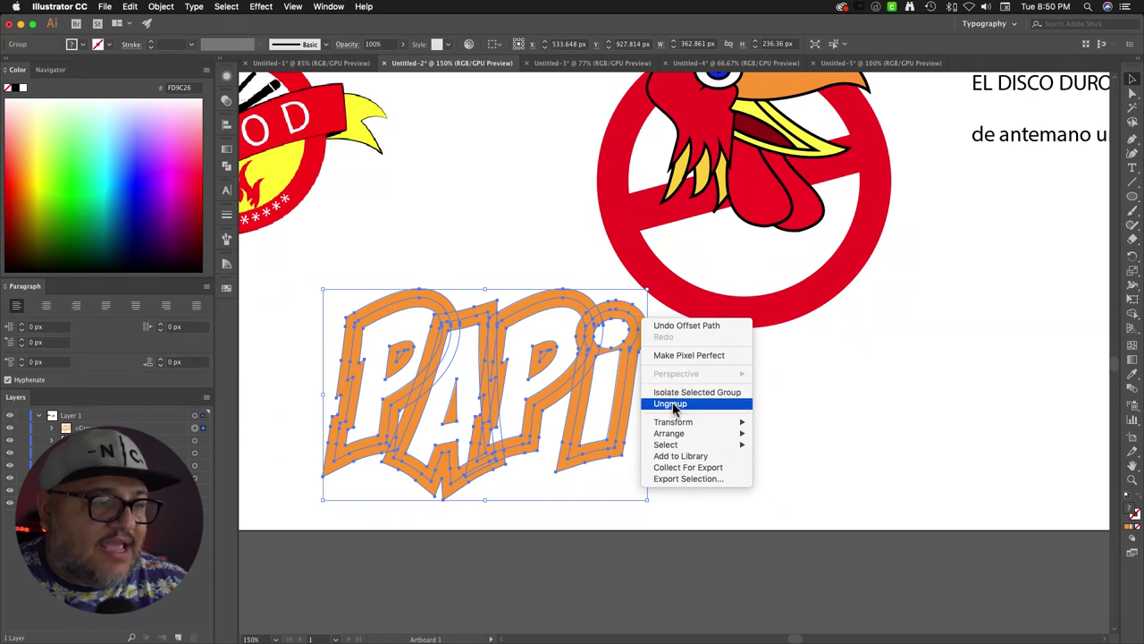
pyautogui.click(662, 404)
pyautogui.click(805, 397)
# Step: Fill the outermost offset shapes of all four PAPI letters with black 000000
pyautogui.click(636, 311)
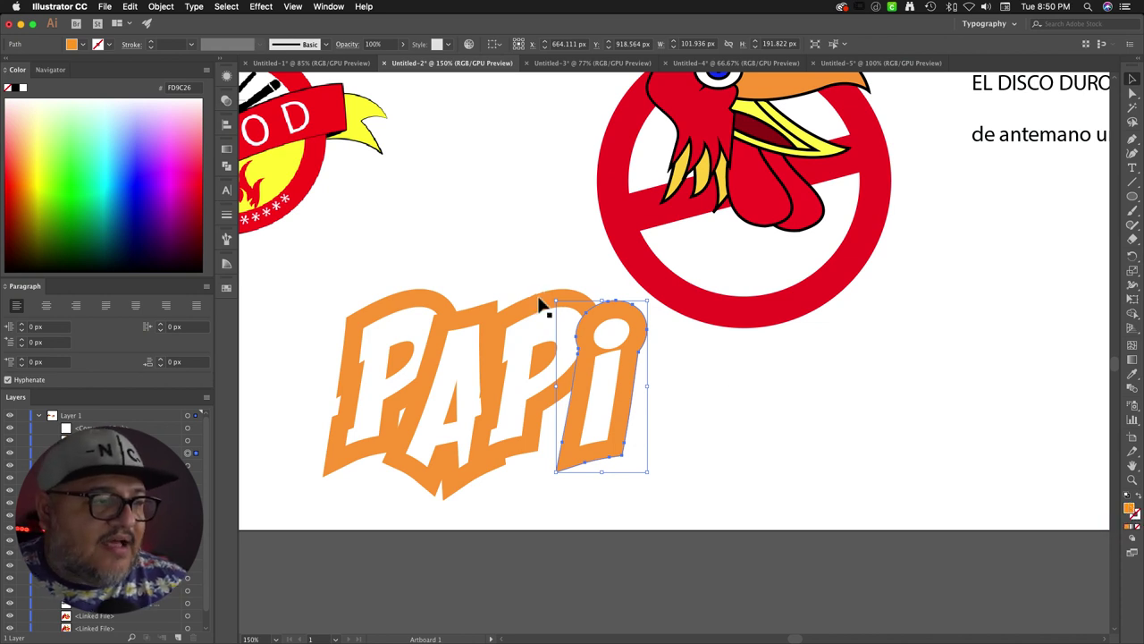
pyautogui.keyDown('shift'); pyautogui.click(462, 307); pyautogui.keyUp('shift')
pyautogui.keyDown('shift'); pyautogui.click(448, 318); pyautogui.keyUp('shift')
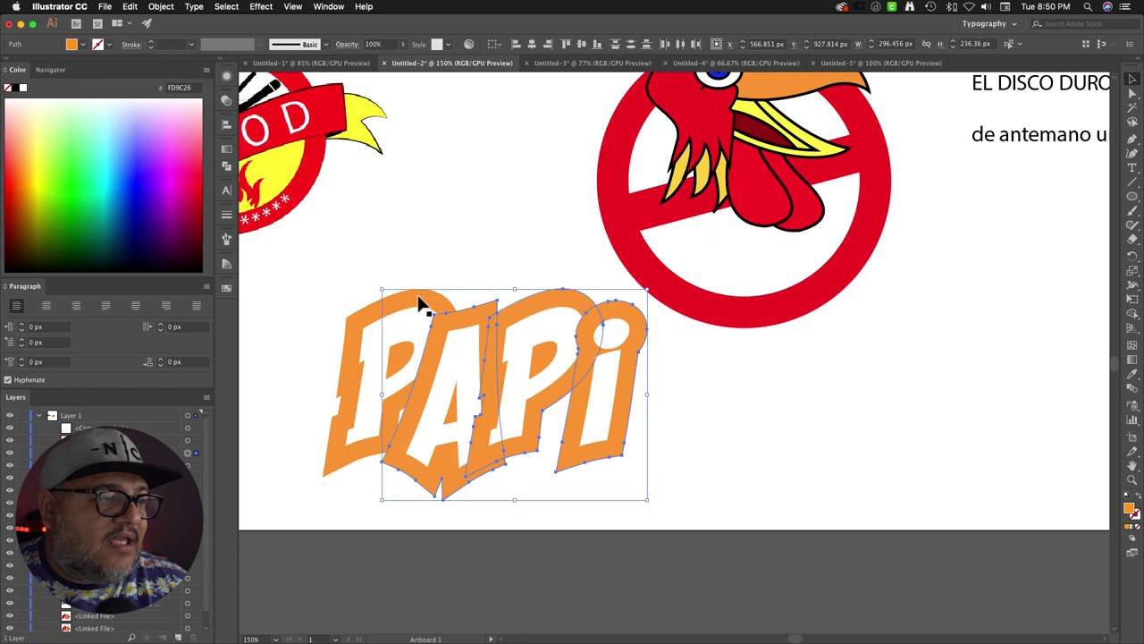
pyautogui.keyDown('shift'); pyautogui.click(351, 323); pyautogui.keyUp('shift')
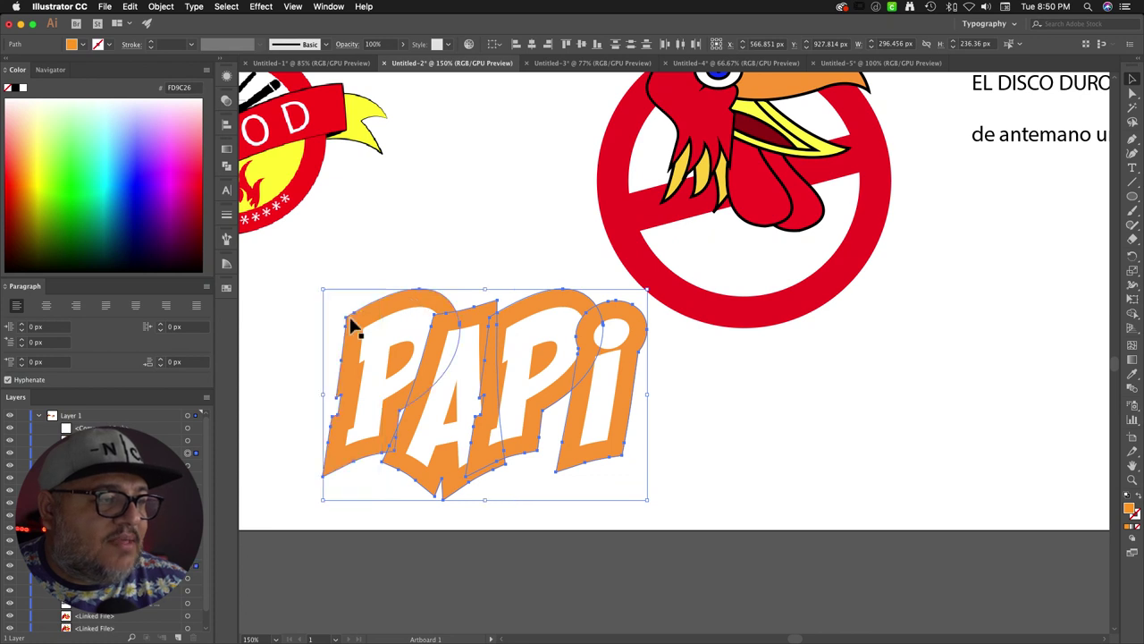
pyautogui.doubleClick(1131, 512)
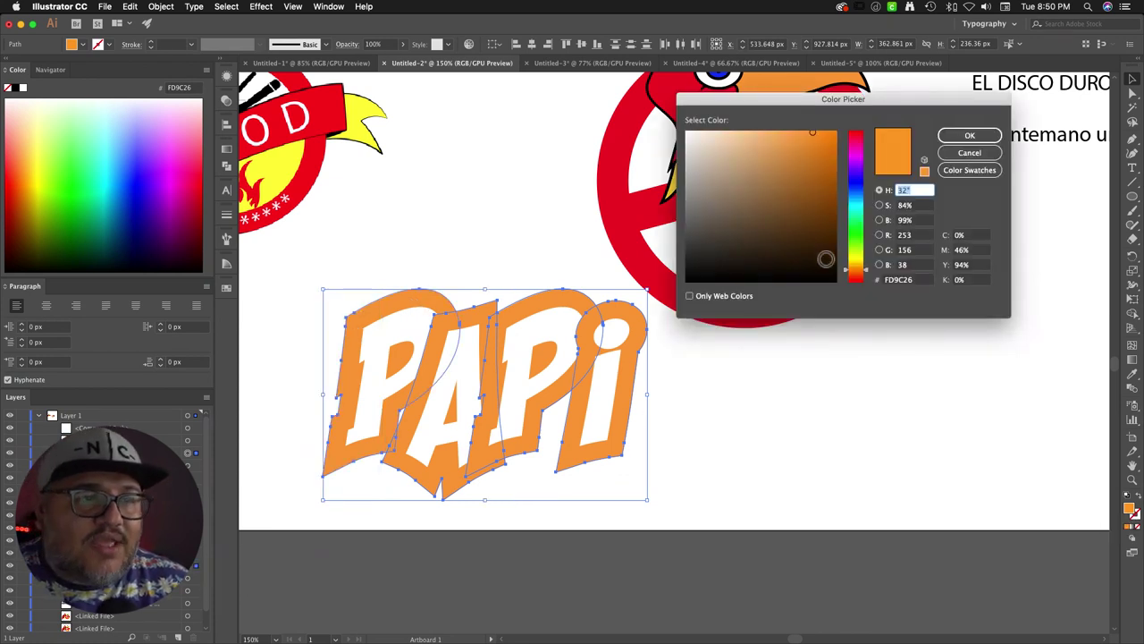
pyautogui.click(832, 281)
pyautogui.click(969, 136)
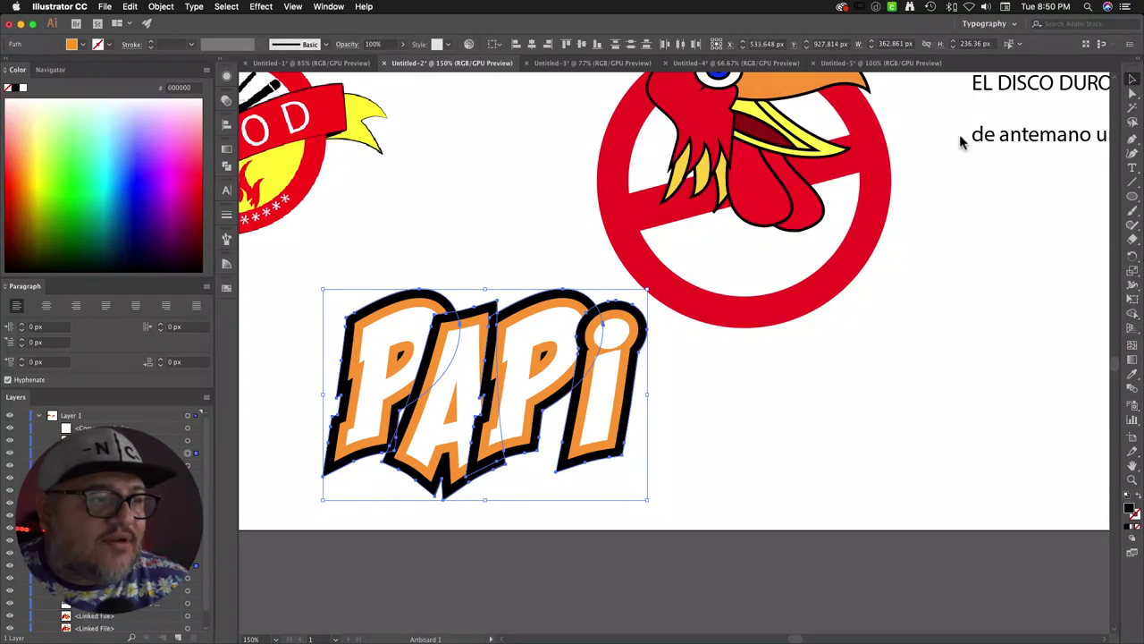
pyautogui.click(924, 413)
# Step: Try a red fill sampled from the prohibition circle on the inner letter faces, and restore their white fill
pyautogui.click(539, 329)
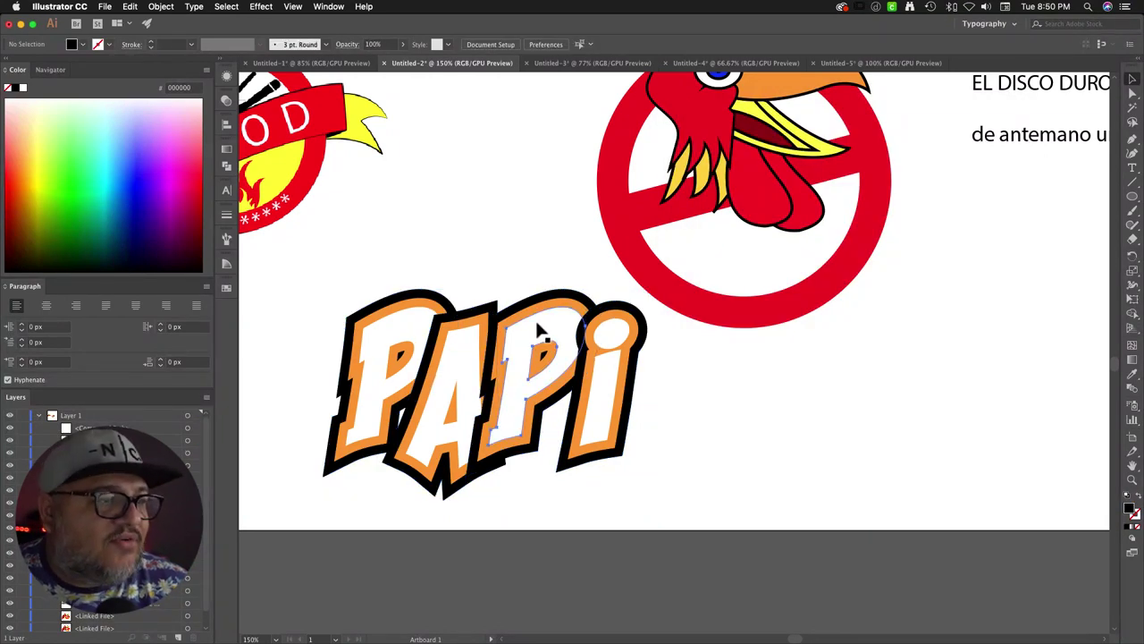
pyautogui.keyDown('shift'); pyautogui.click(605, 375); pyautogui.keyUp('shift')
pyautogui.keyDown('shift'); pyautogui.click(613, 336); pyautogui.keyUp('shift')
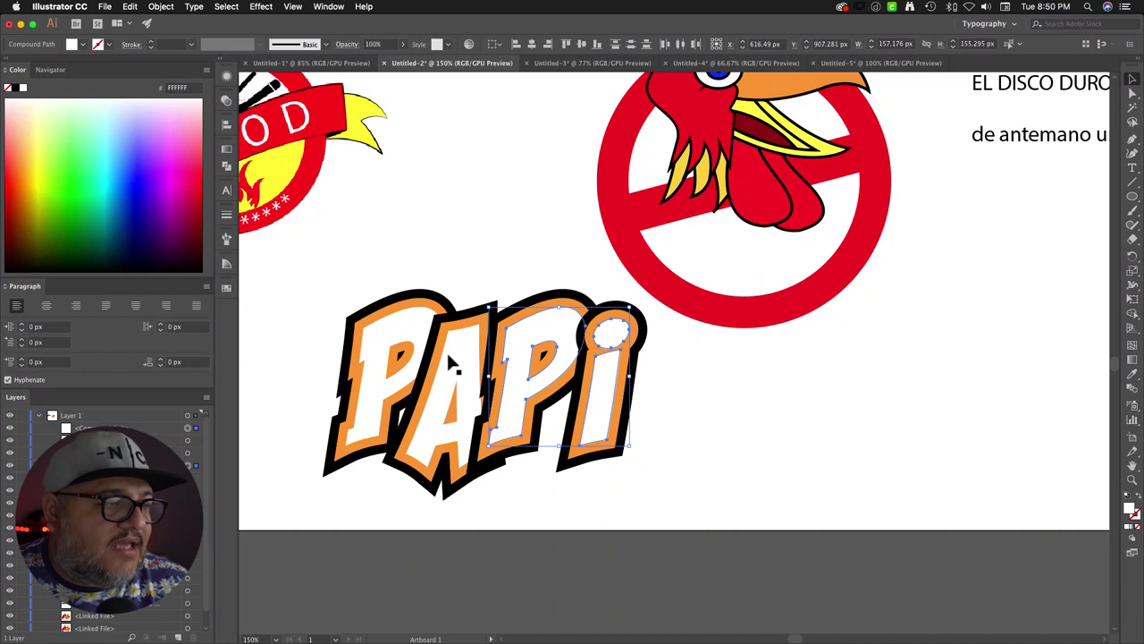
pyautogui.keyDown('shift'); pyautogui.click(447, 358); pyautogui.keyUp('shift')
pyautogui.keyDown('shift'); pyautogui.click(389, 335); pyautogui.keyUp('shift')
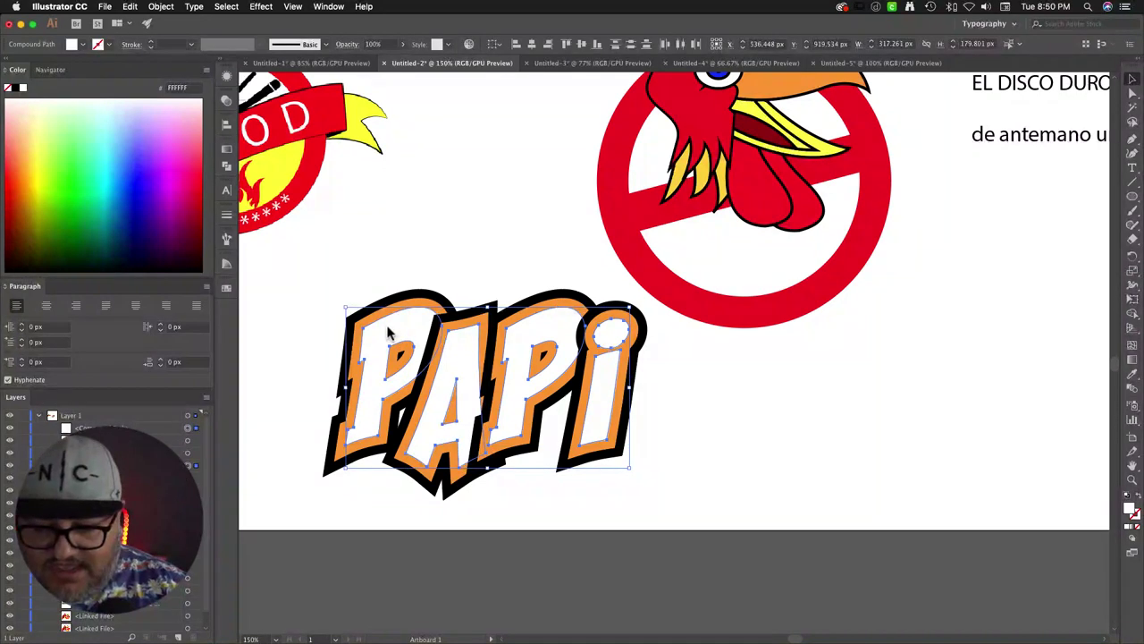
pyautogui.press('i')
pyautogui.click(623, 219)
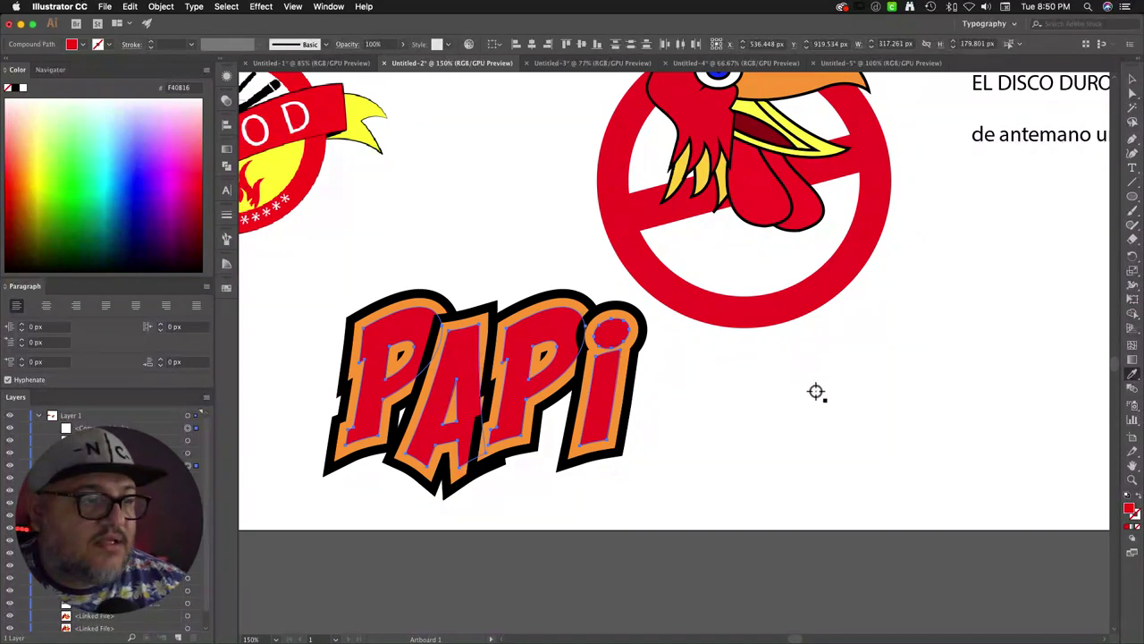
pyautogui.click(677, 339)
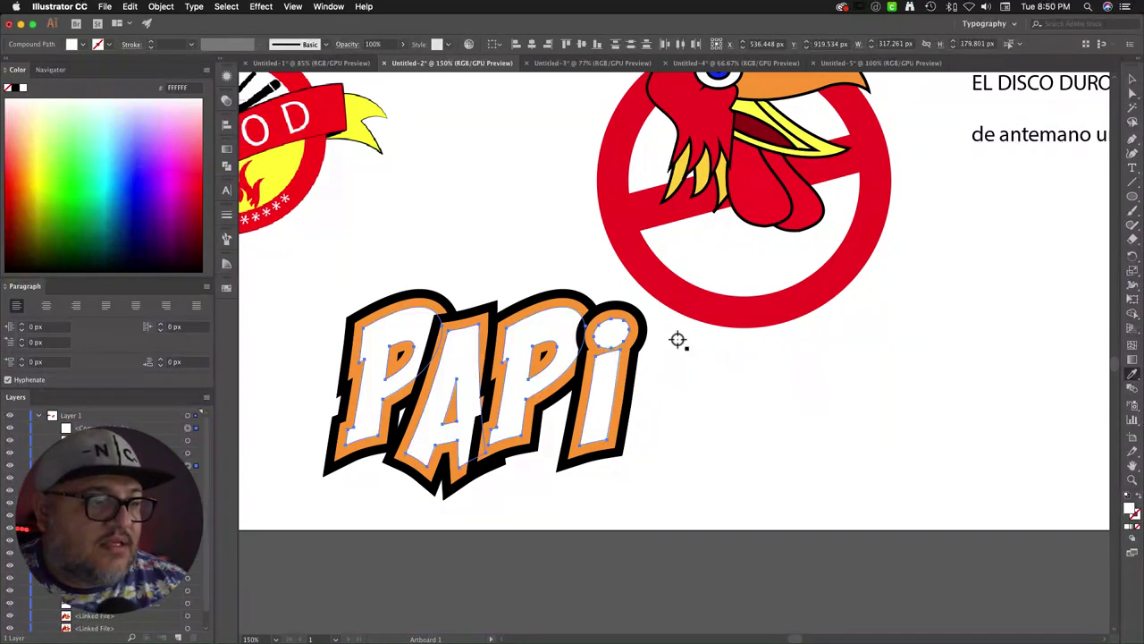
pyautogui.press('v')
pyautogui.click(712, 378)
# Step: Recolor the middle offset shapes of the PAPI letters with red sampled from the prohibition circle
pyautogui.click(627, 322)
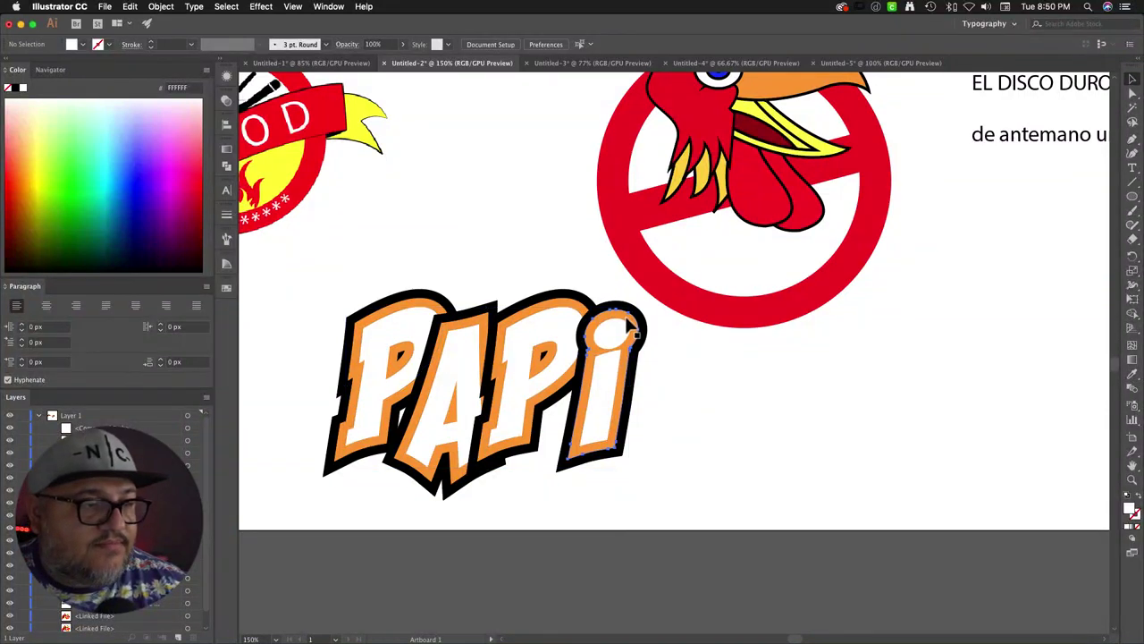
pyautogui.keyDown('shift'); pyautogui.click(547, 313); pyautogui.keyUp('shift')
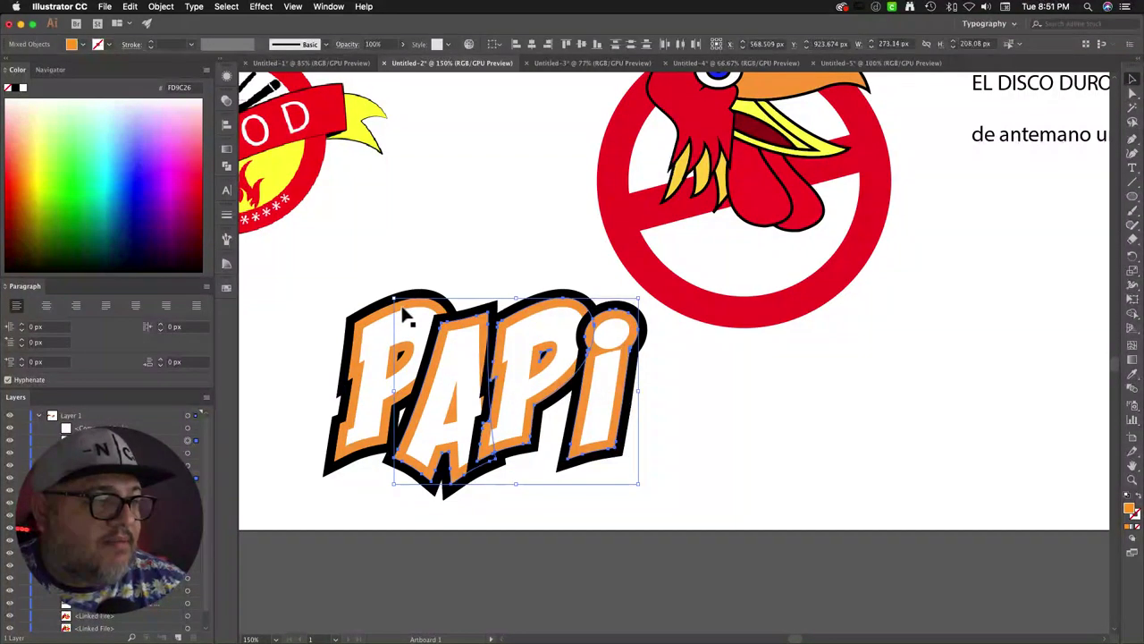
pyautogui.keyDown('shift'); pyautogui.click(377, 324); pyautogui.keyUp('shift')
pyautogui.press('i')
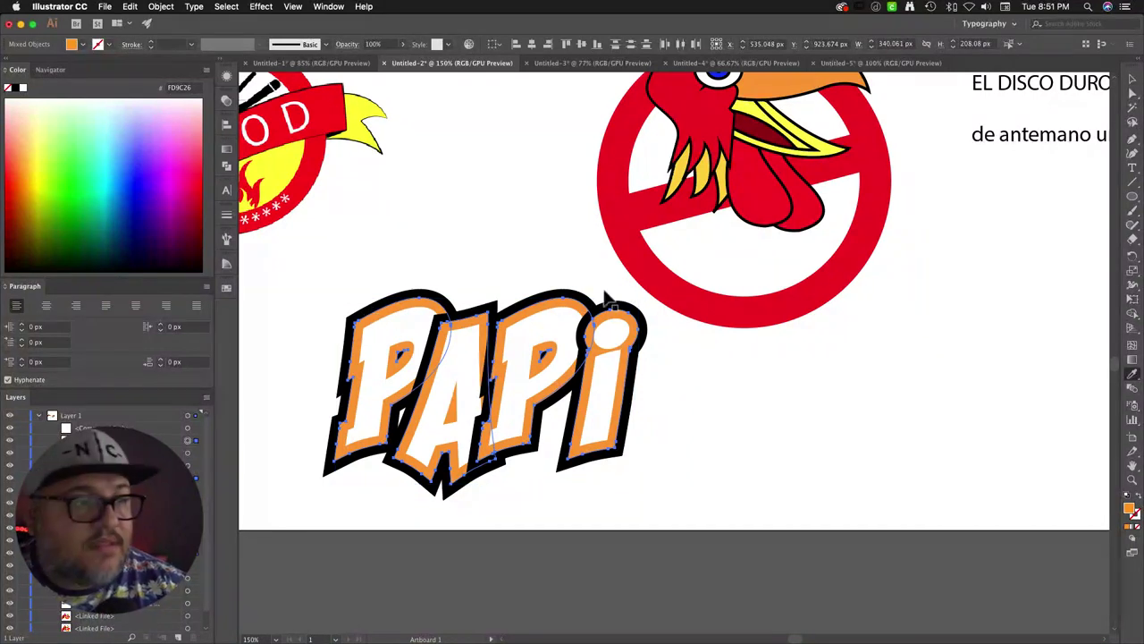
pyautogui.click(663, 287)
pyautogui.press('v')
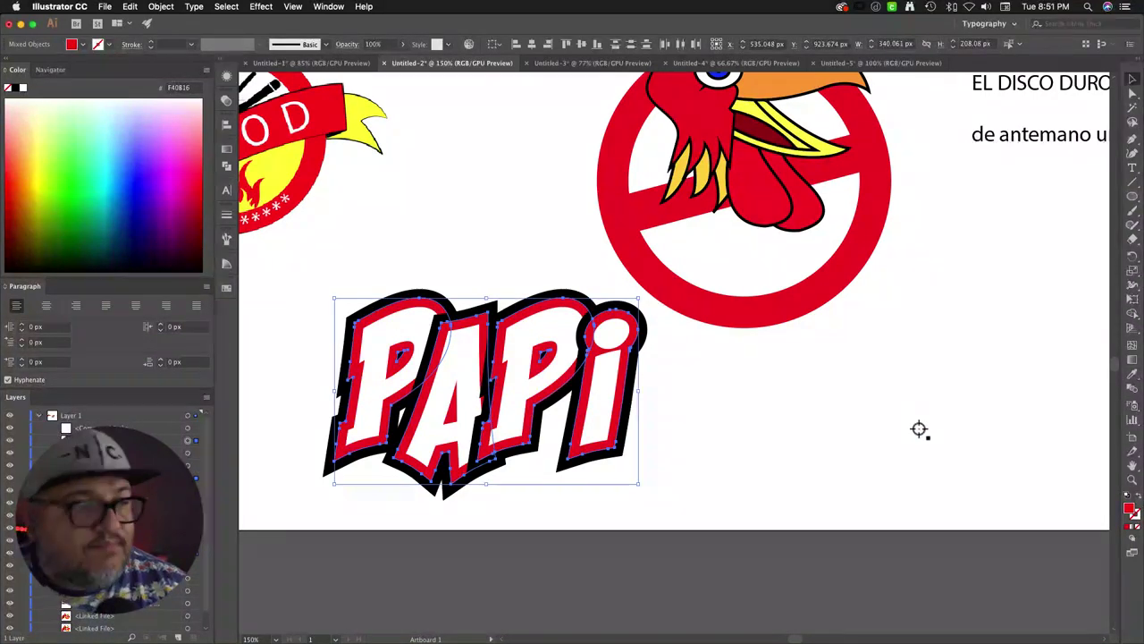
# Step: Move the complete PAPI lettering with its borders over the lower part of the prohibition circle and group it
pyautogui.click(802, 401)
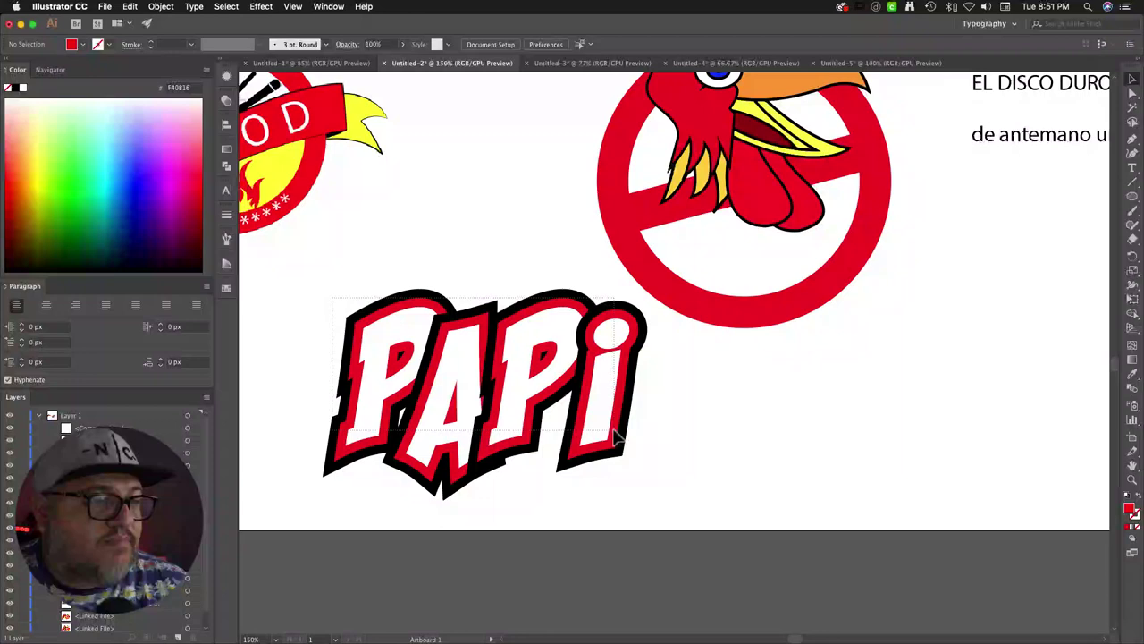
pyautogui.moveTo(614, 439); pyautogui.dragTo(858, 328)
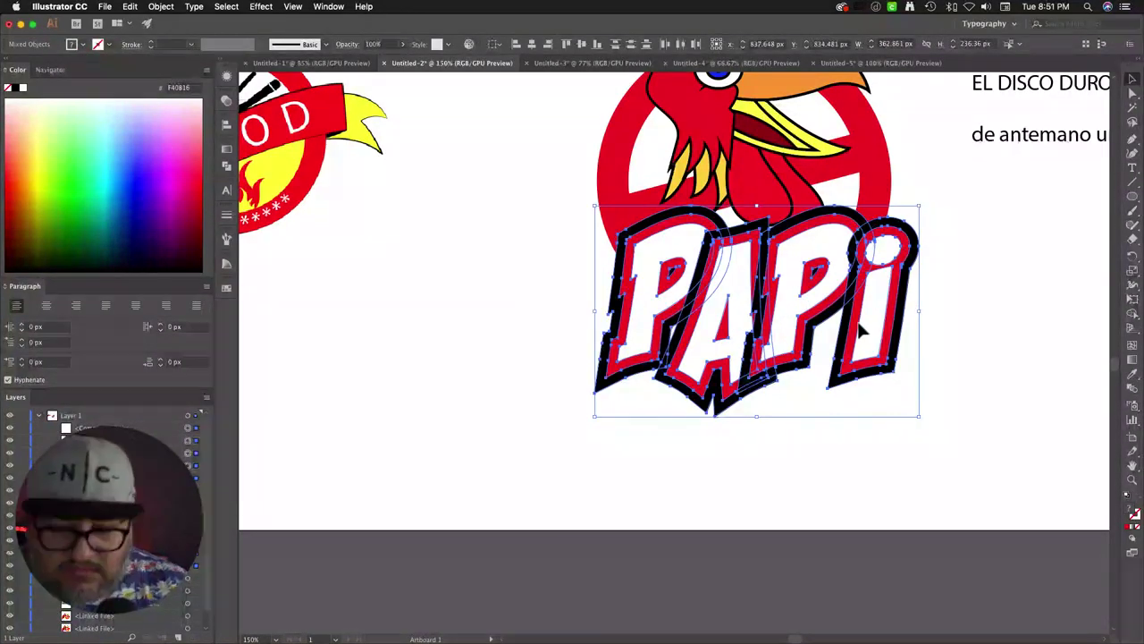
pyautogui.press('super+g')
pyautogui.click(992, 362)
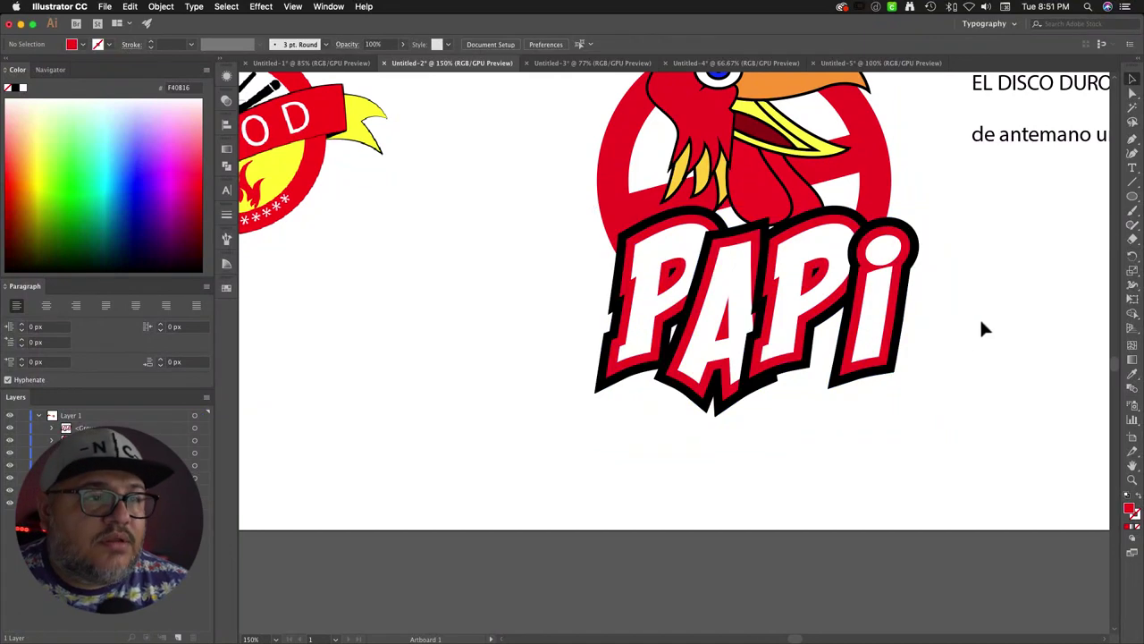
# Step: Bring the rooster group to the front so it overlaps the PAPI lettering
pyautogui.scroll(3, 1001, 326)
pyautogui.click(758, 259)
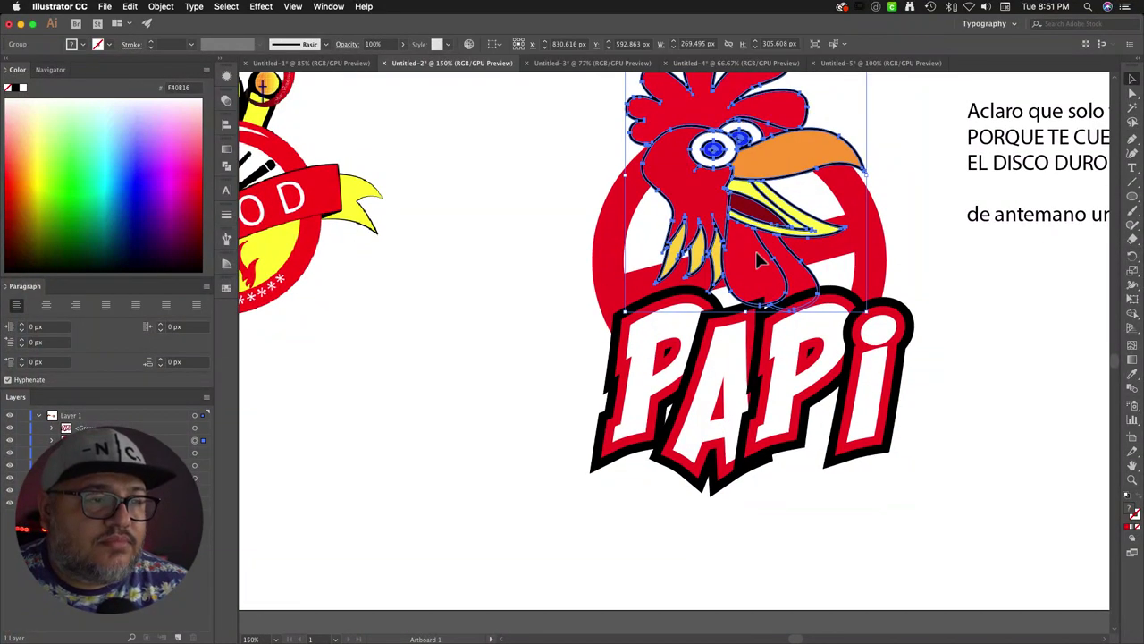
pyautogui.rightClick(756, 261)
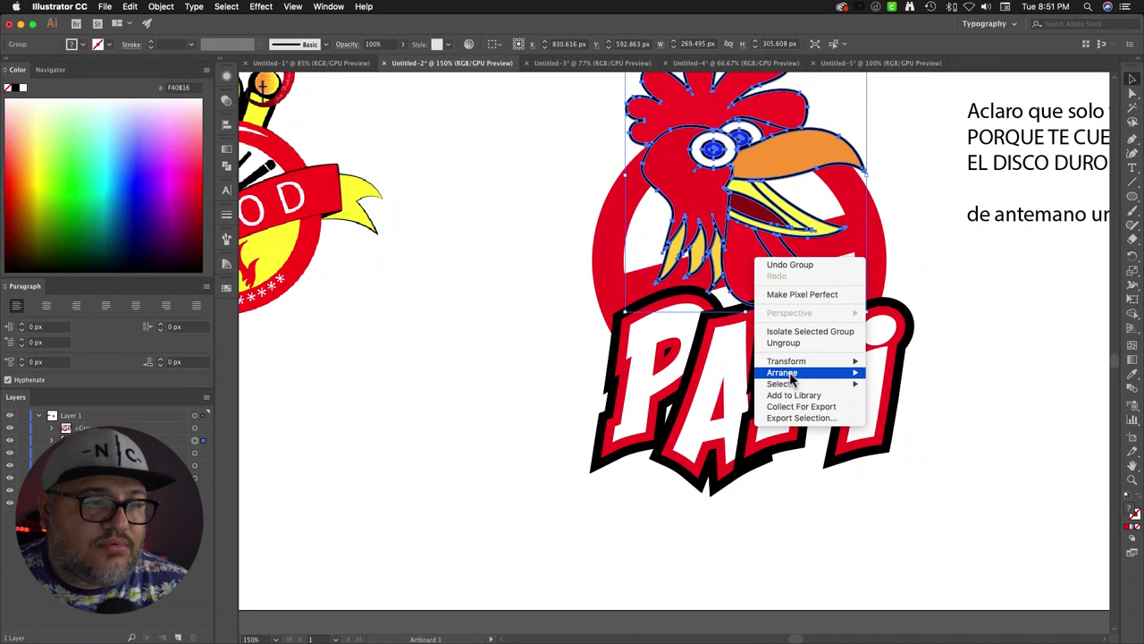
pyautogui.click(903, 374)
pyautogui.click(1007, 335)
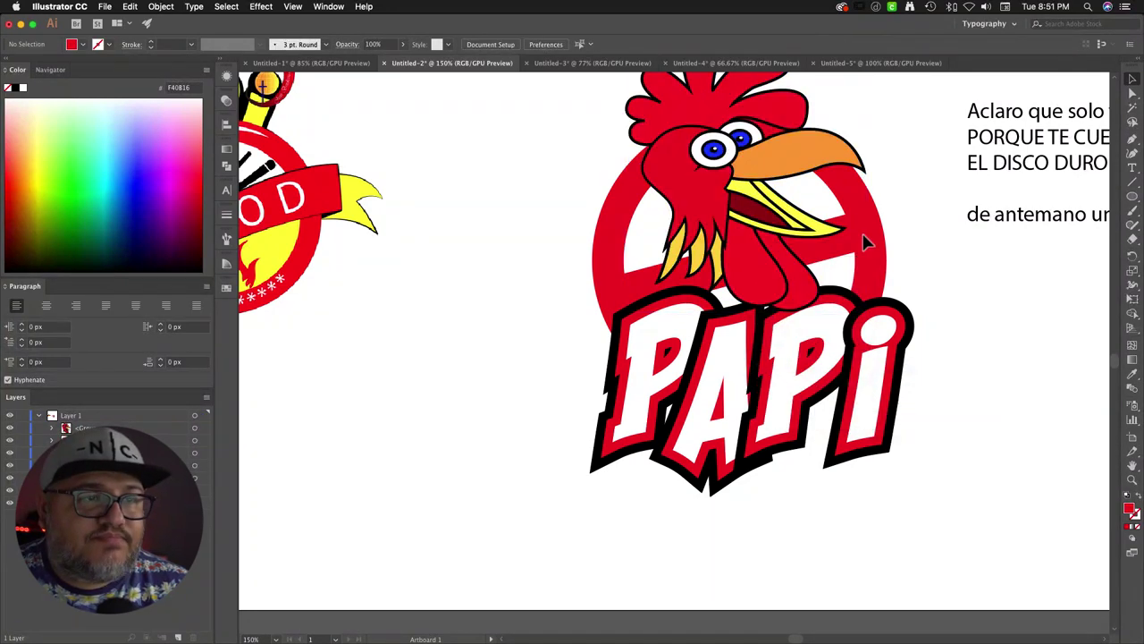
# Step: Unite the prohibition ring and its diagonal bar into a single shape with Pathfinder
pyautogui.click(864, 238)
pyautogui.keyDown('shift'); pyautogui.click(634, 277); pyautogui.keyUp('shift')
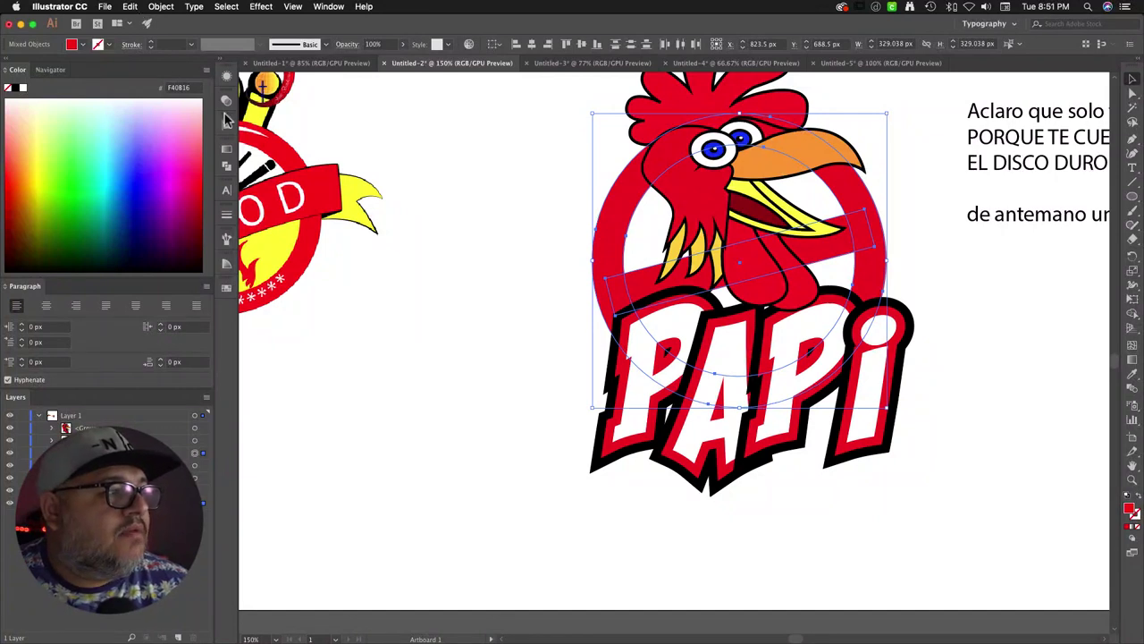
pyautogui.click(226, 167)
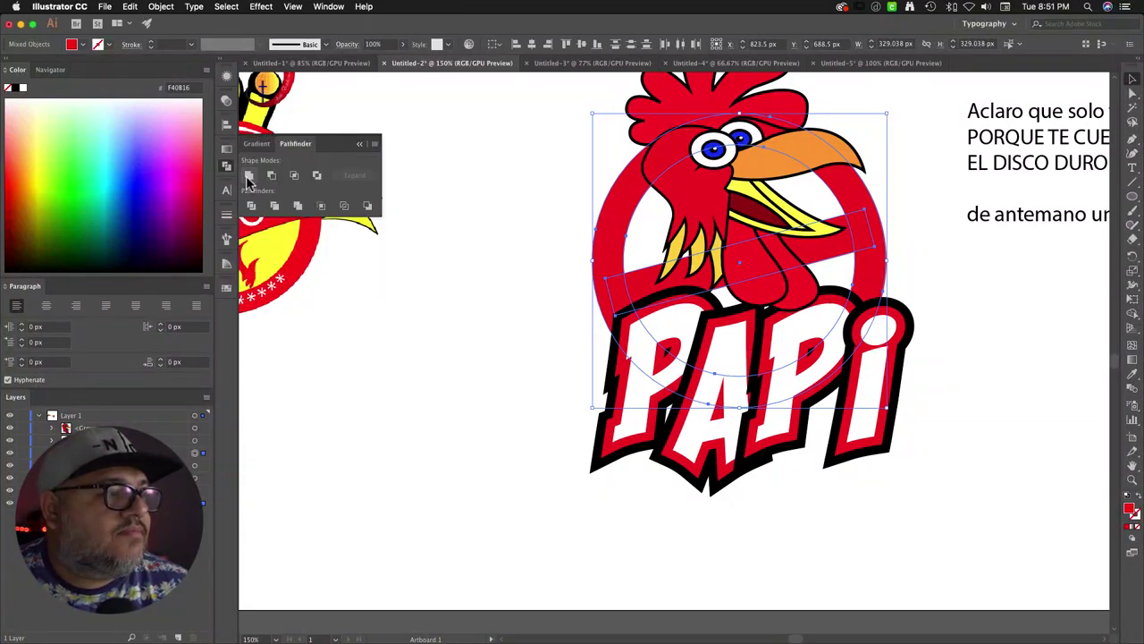
pyautogui.click(271, 174)
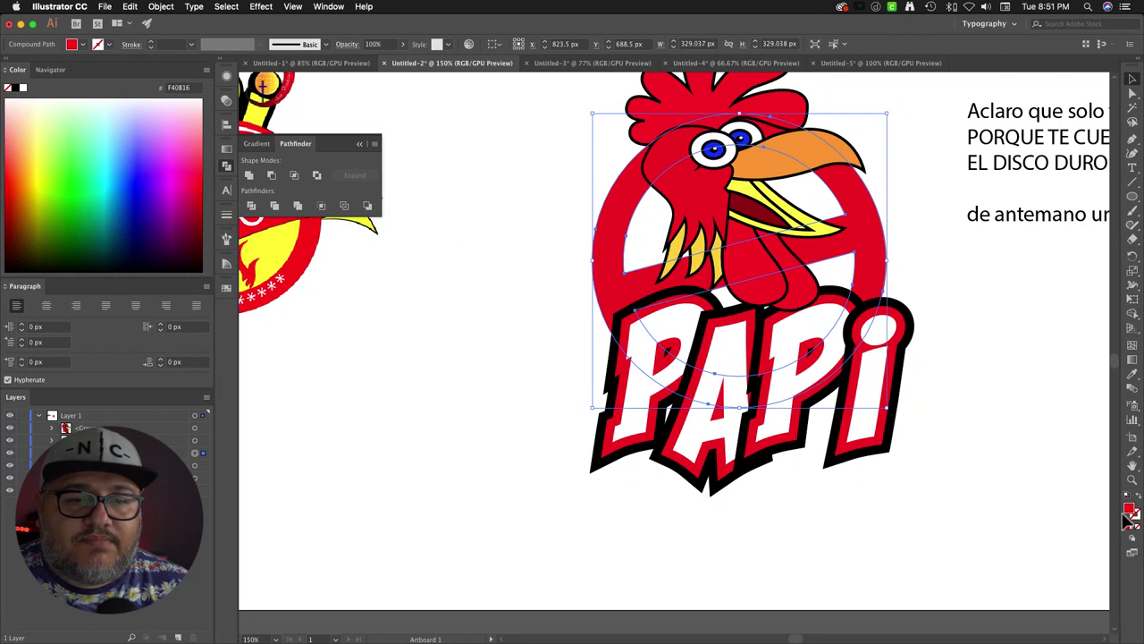
pyautogui.click(1053, 440)
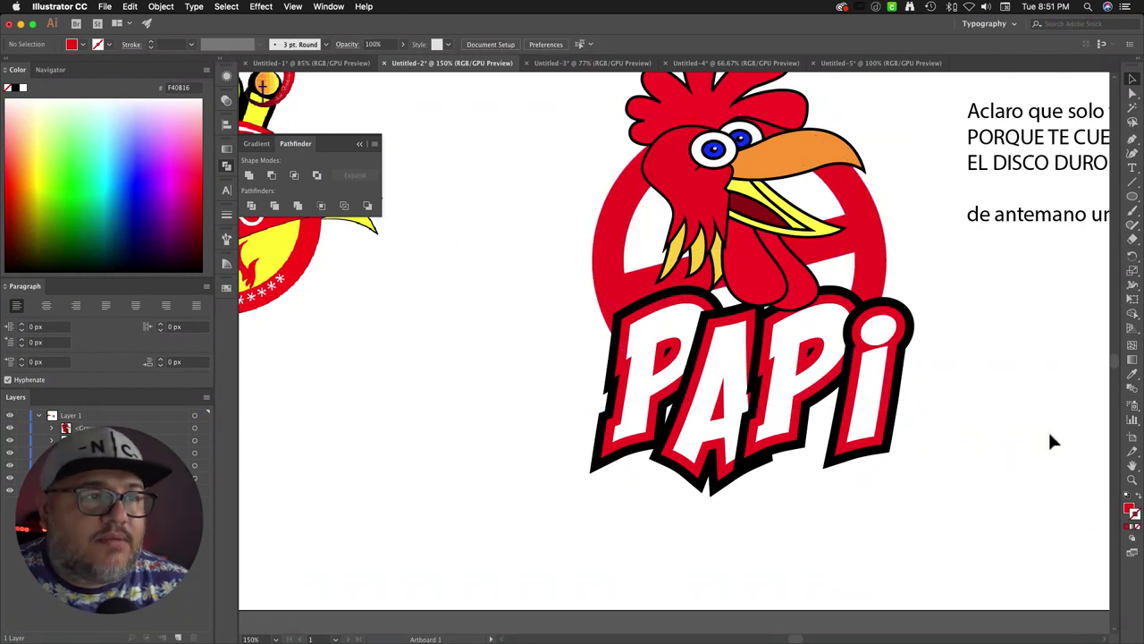
# Step: Open the fill color of the united prohibition circle for editing
pyautogui.scroll(2, 1051, 440)
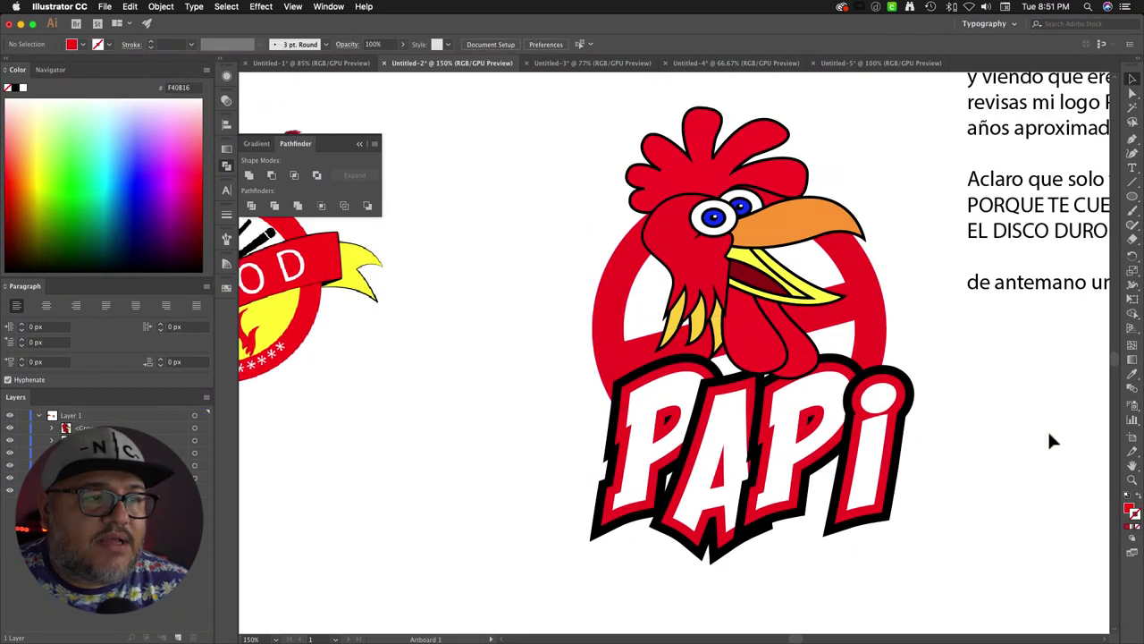
pyautogui.click(605, 312)
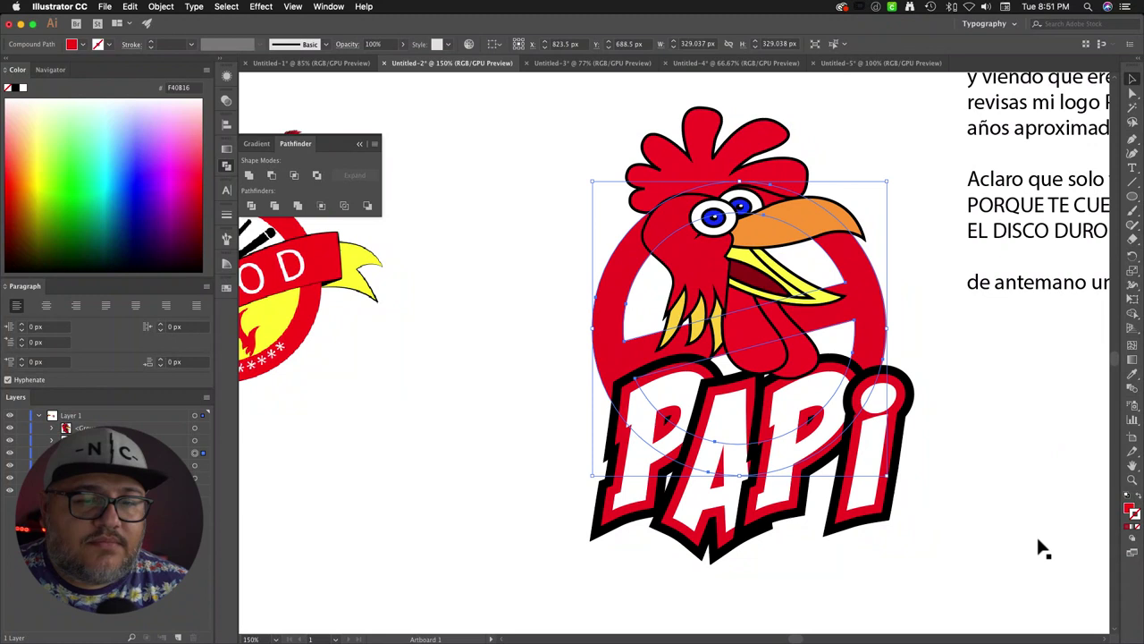
pyautogui.doubleClick(1129, 508)
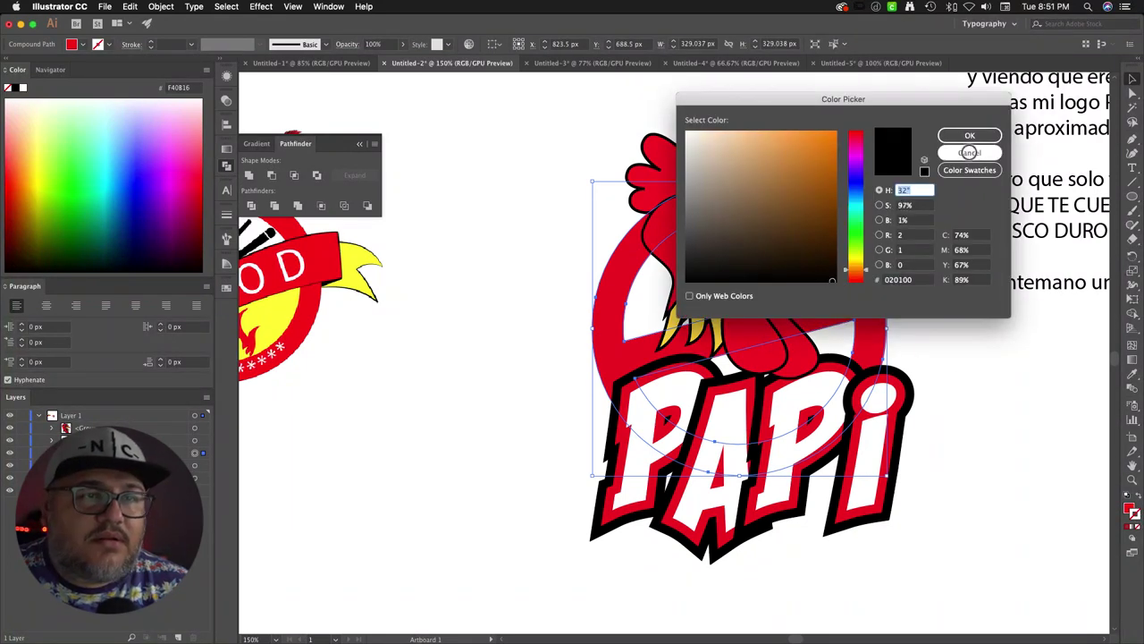
# Step: Give the prohibition ring behind the rooster a black (#020100) stroke 9 px wide
pyautogui.click(969, 135)
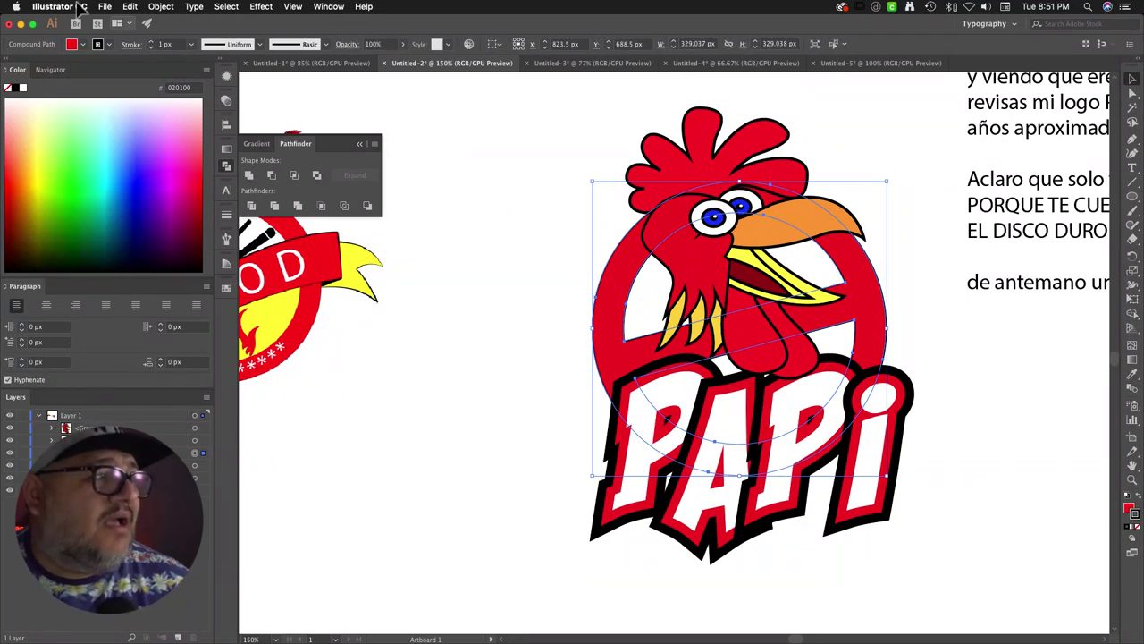
pyautogui.click(150, 42)
pyautogui.click(150, 42)
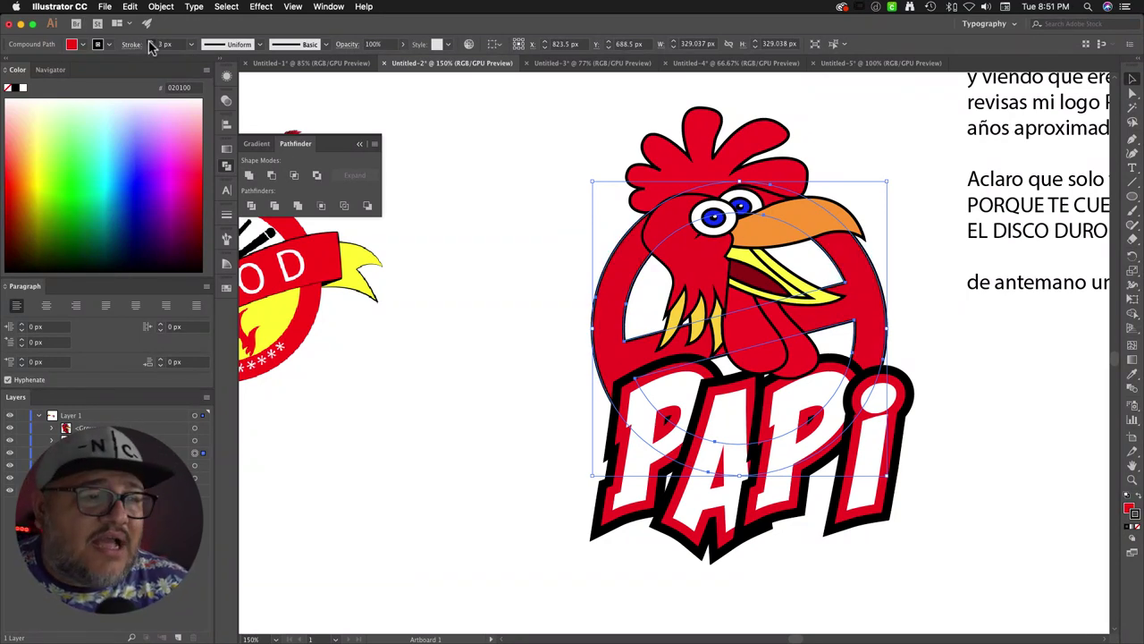
pyautogui.click(150, 42)
pyautogui.click(150, 42)
pyautogui.click(151, 42)
pyautogui.click(150, 42)
pyautogui.click(150, 42)
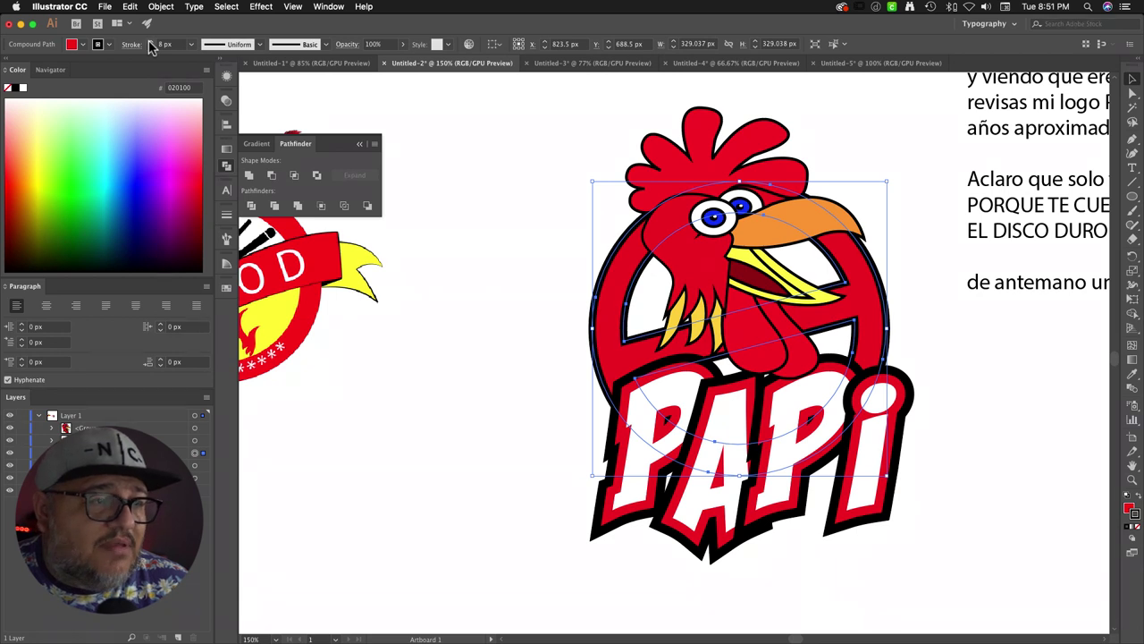
pyautogui.click(150, 42)
pyautogui.click(438, 279)
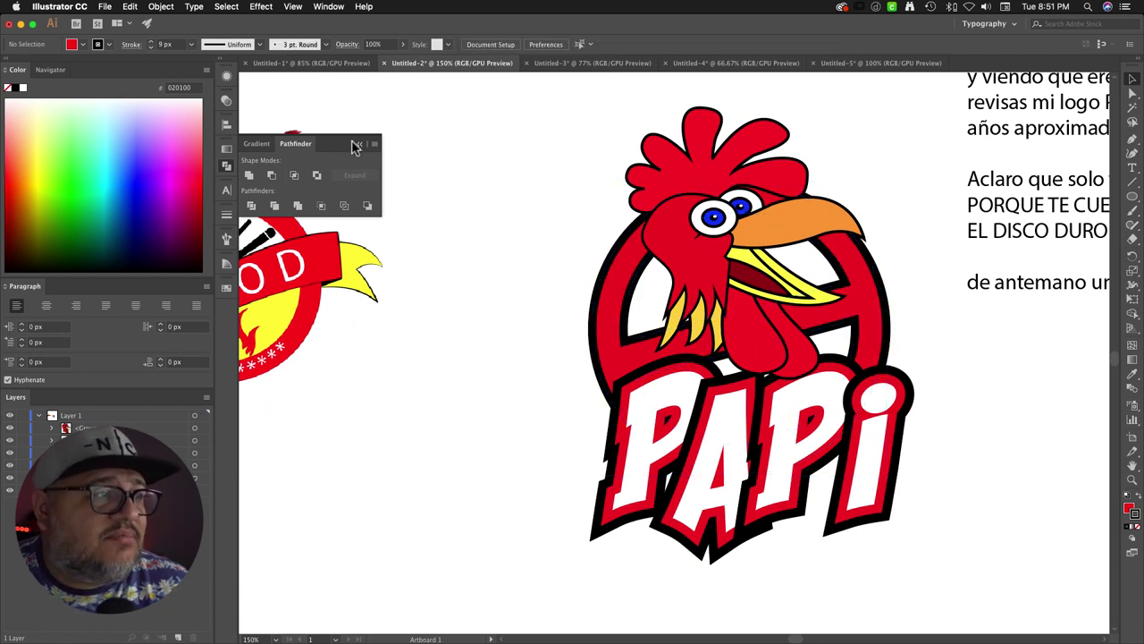
pyautogui.click(356, 144)
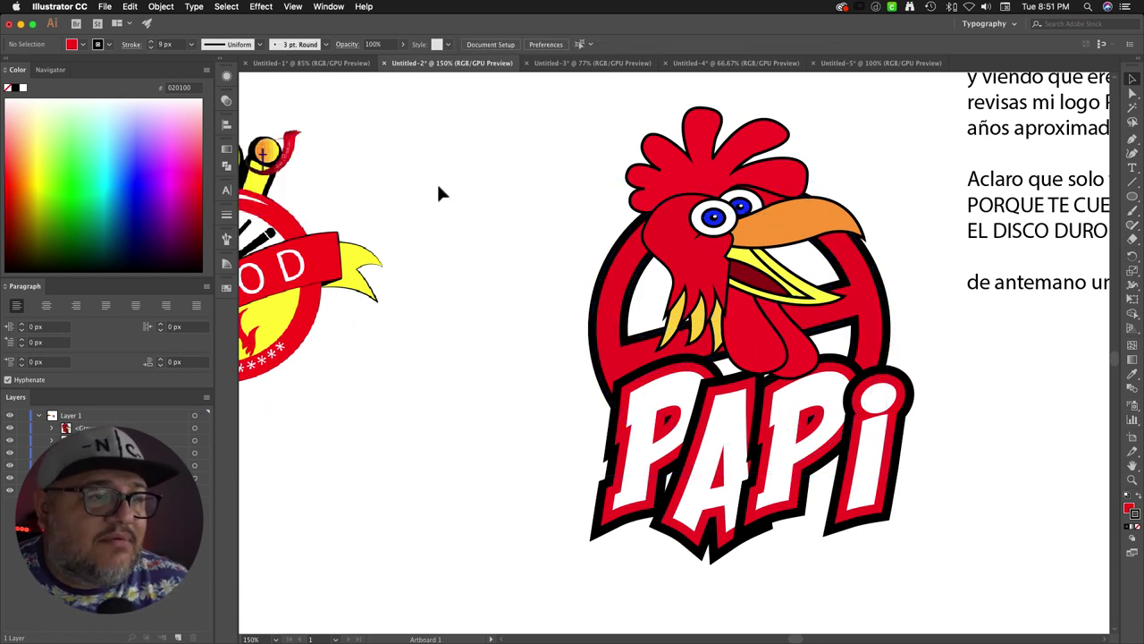
pyautogui.click(703, 179)
pyautogui.click(531, 177)
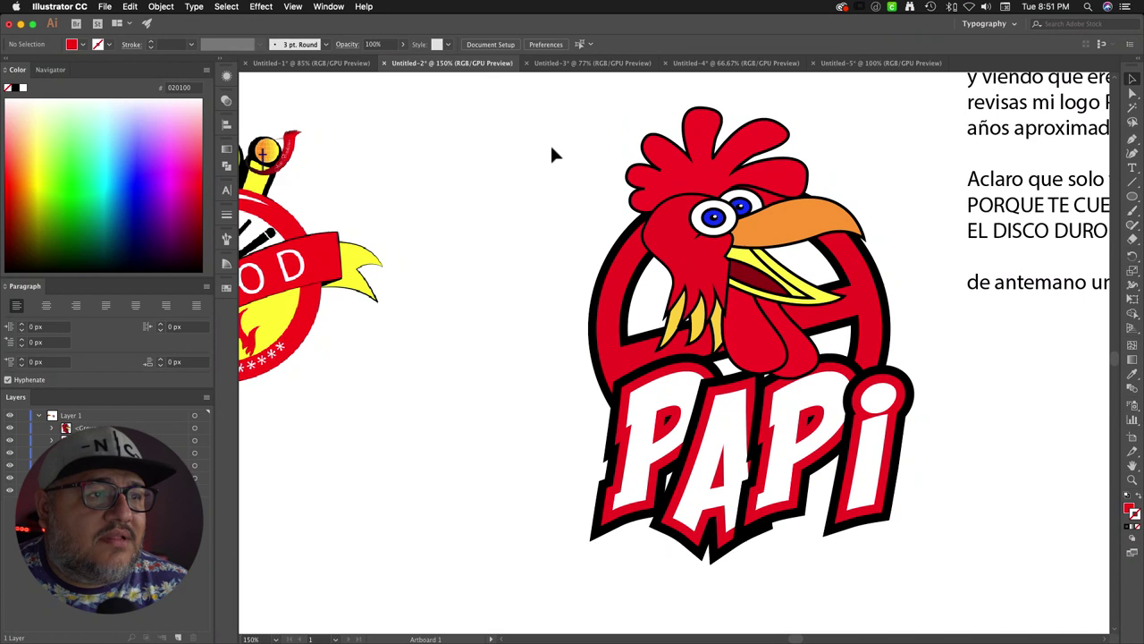
# Step: Duplicate the whole PAPI rooster logo above and left of the original, and move the message text farther right
pyautogui.moveTo(551, 154); pyautogui.dragTo(894, 512)
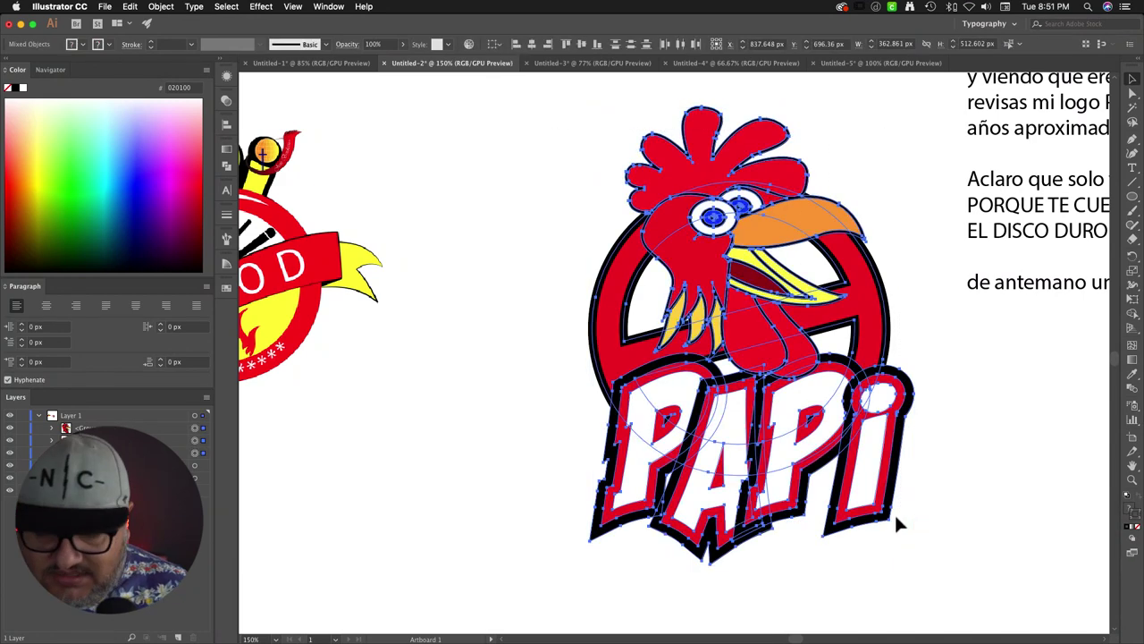
pyautogui.press('super+minus')
pyautogui.press('super+minus')
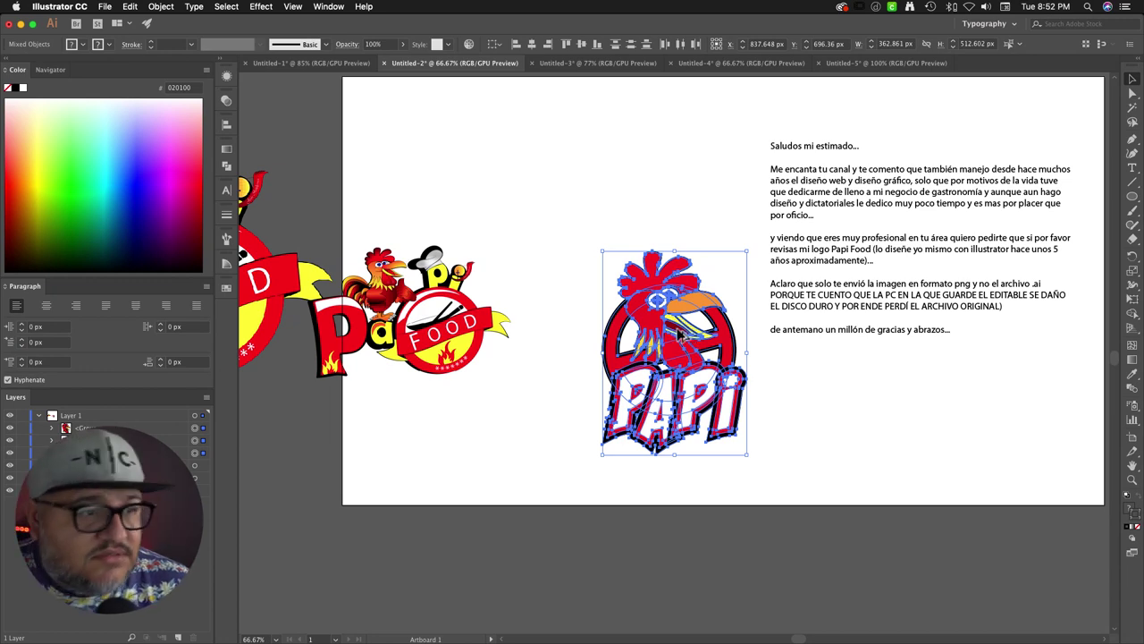
pyautogui.moveTo(679, 333); pyautogui.dragTo(550, 127)
pyautogui.click(817, 490)
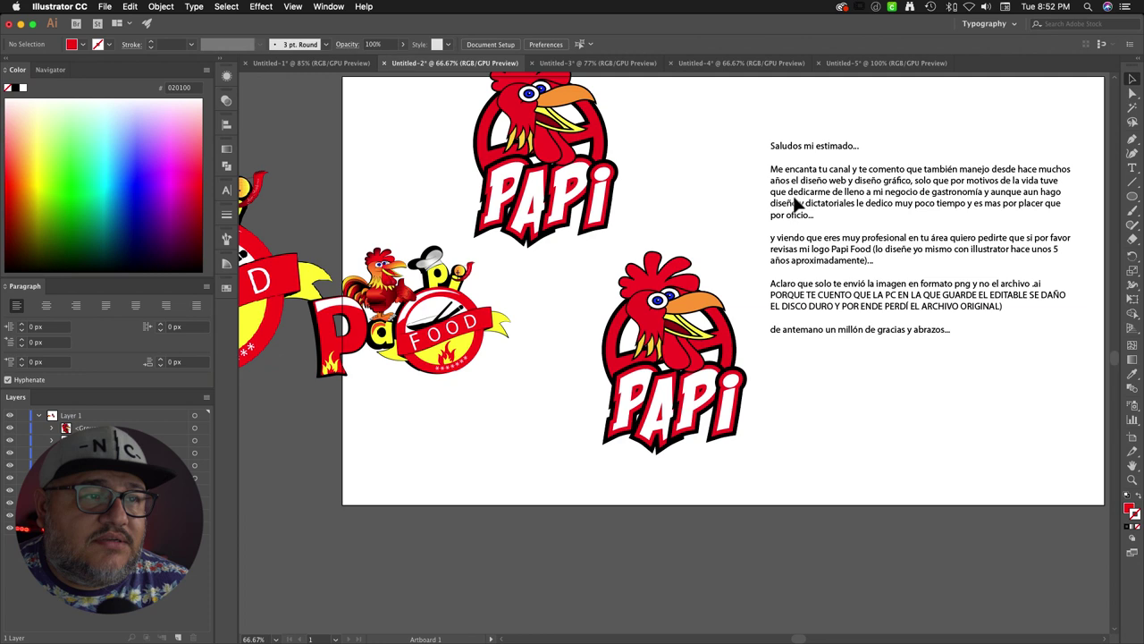
pyautogui.moveTo(799, 204); pyautogui.dragTo(932, 156)
# Step: Shift the lower PAPI logo slightly right and expand its fills and strokes
pyautogui.moveTo(577, 264); pyautogui.dragTo(761, 406)
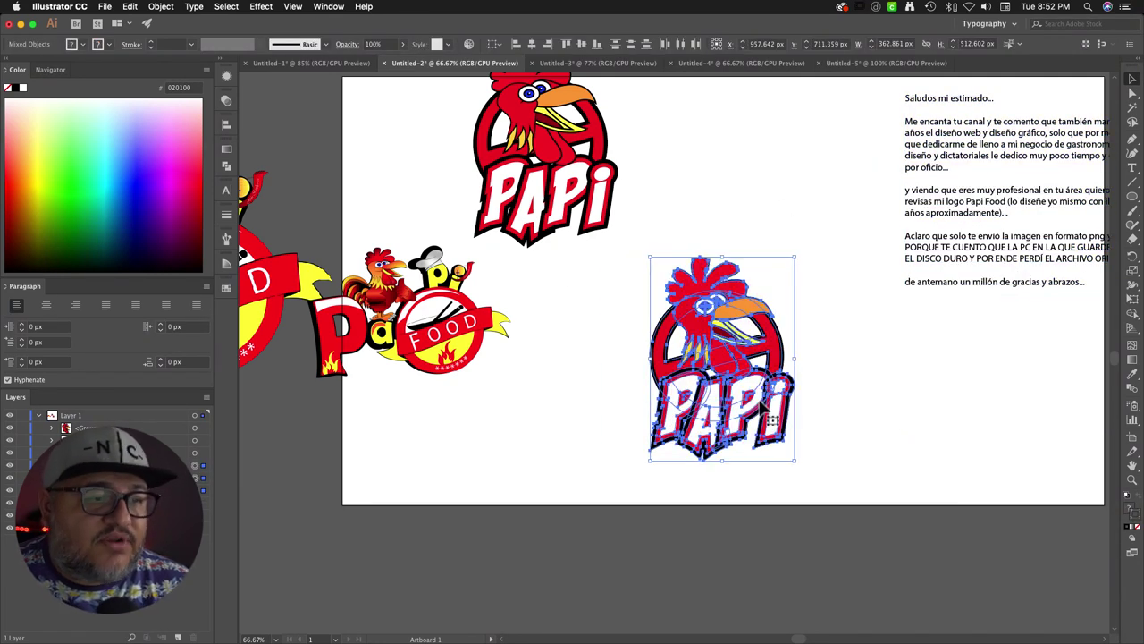
pyautogui.click(106, 7)
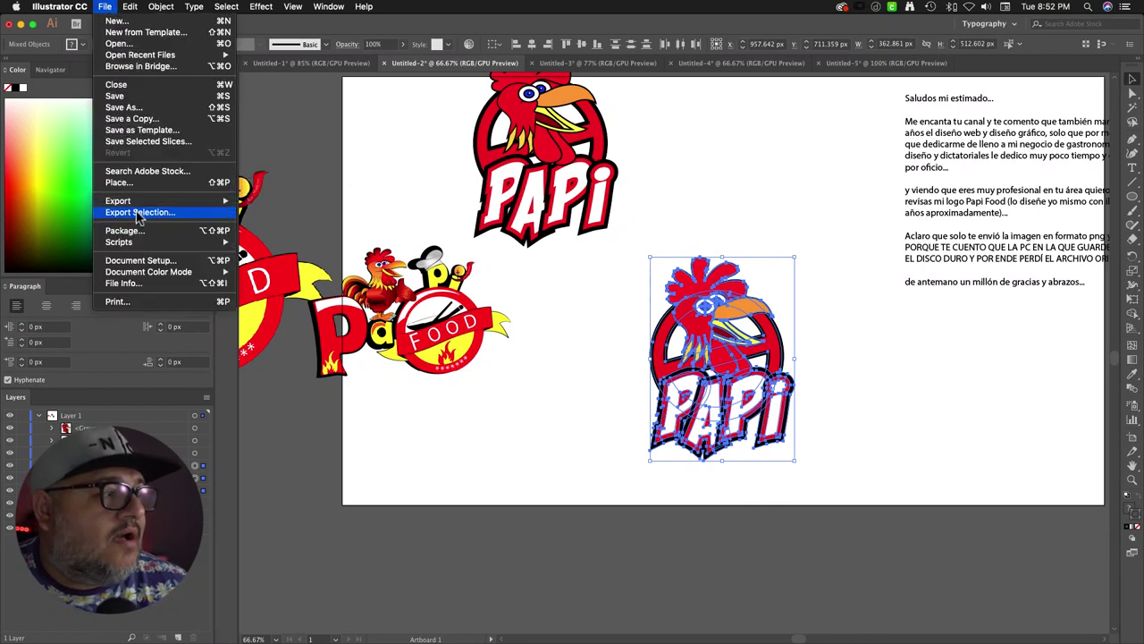
pyautogui.moveTo(133, 9)
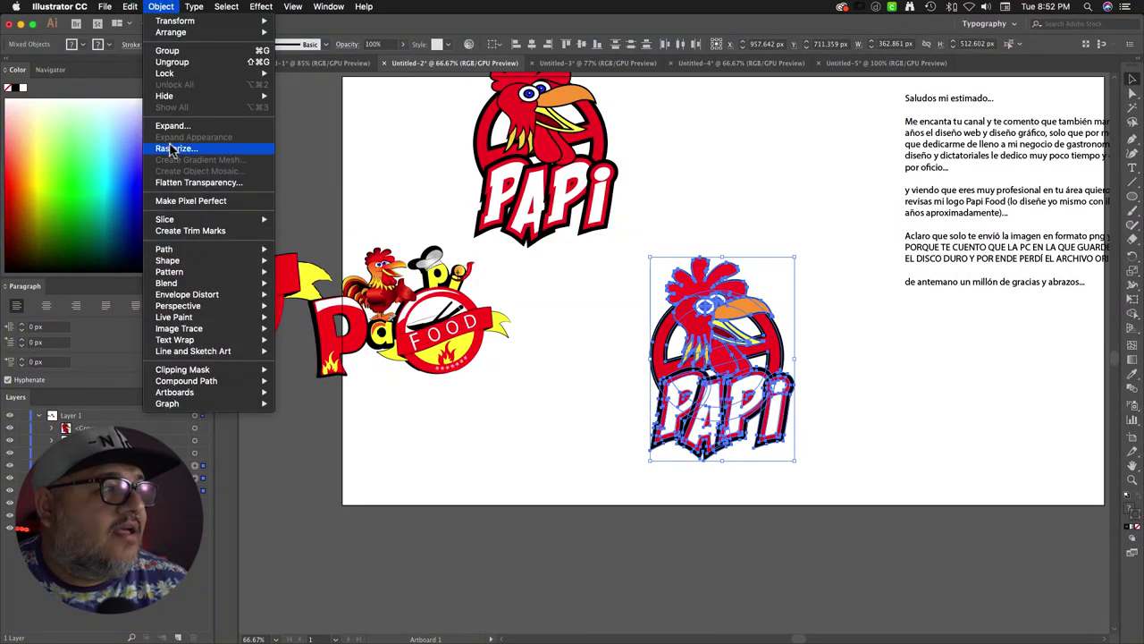
pyautogui.click(173, 125)
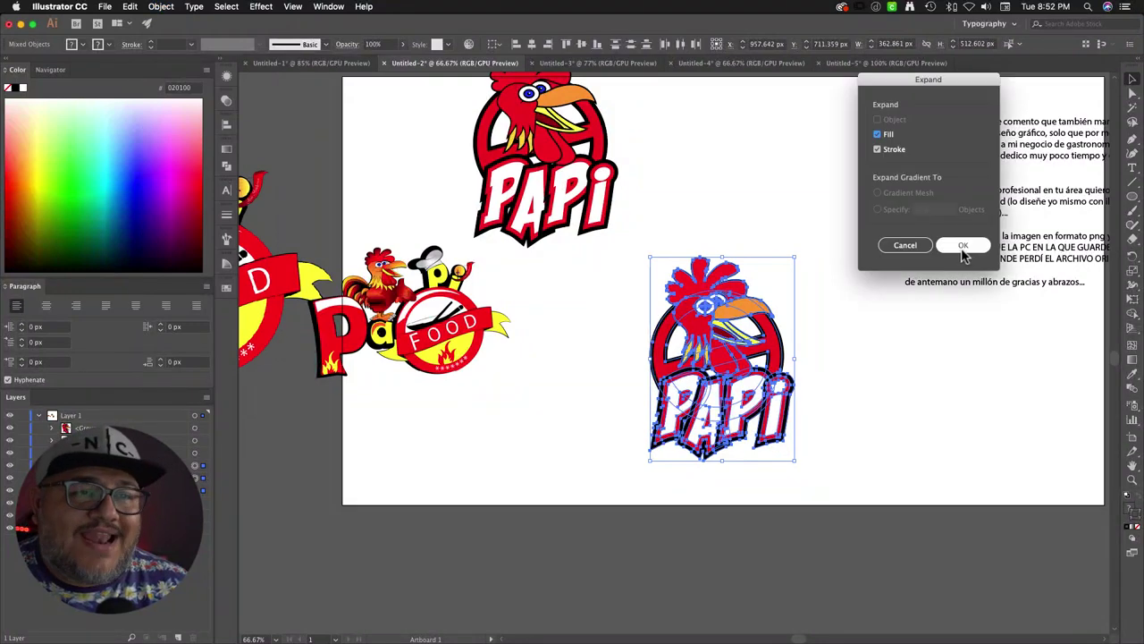
pyautogui.click(963, 245)
pyautogui.click(928, 372)
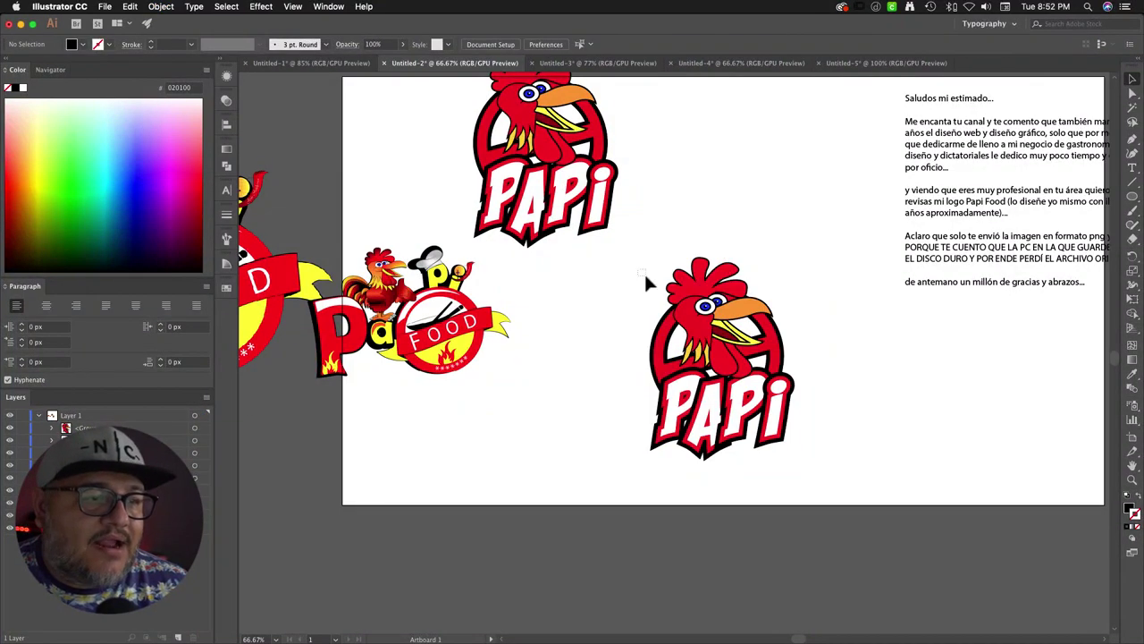
# Step: Try Unite on the expanded lower logo, undo it, and apply the Trim pathfinder instead
pyautogui.moveTo(644, 272); pyautogui.dragTo(820, 451)
pyautogui.click(226, 168)
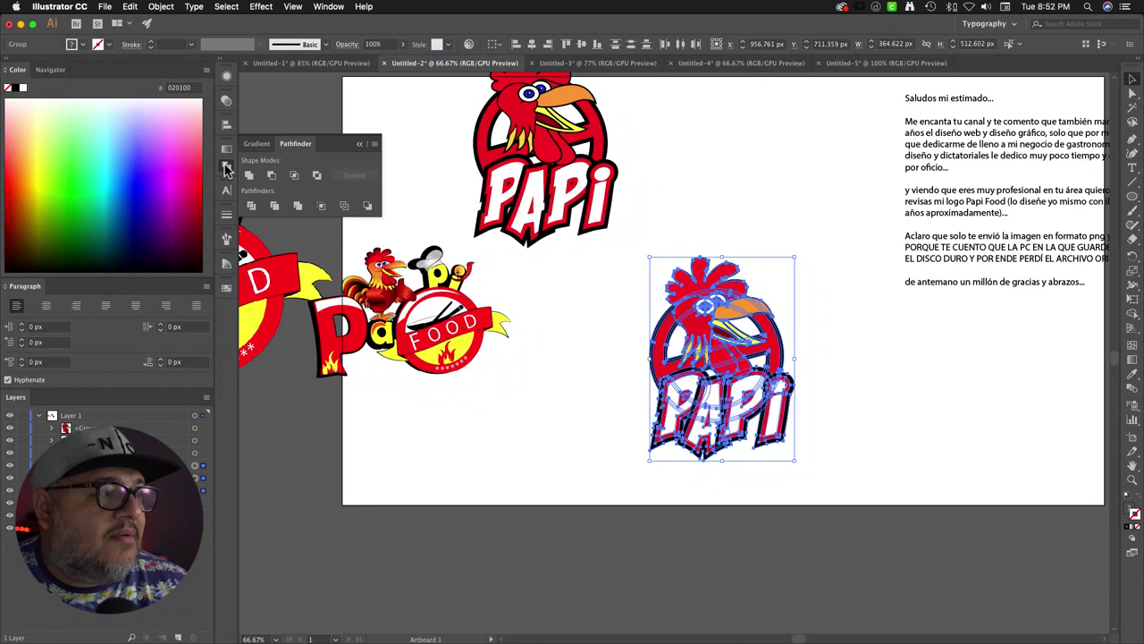
pyautogui.click(249, 175)
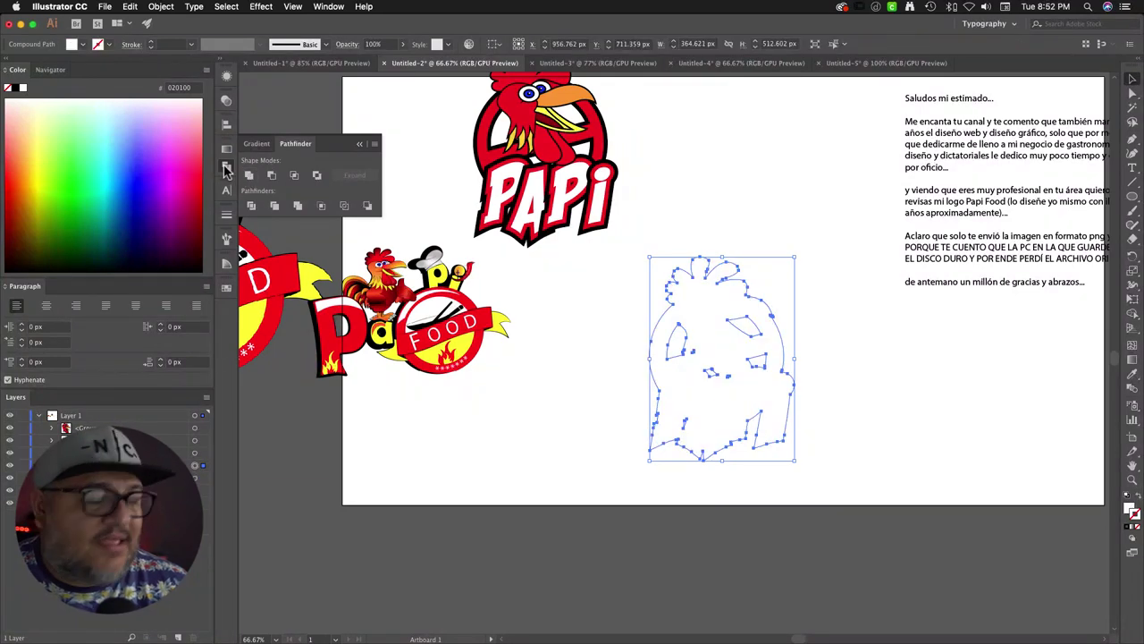
pyautogui.press('super+z')
pyautogui.click(274, 207)
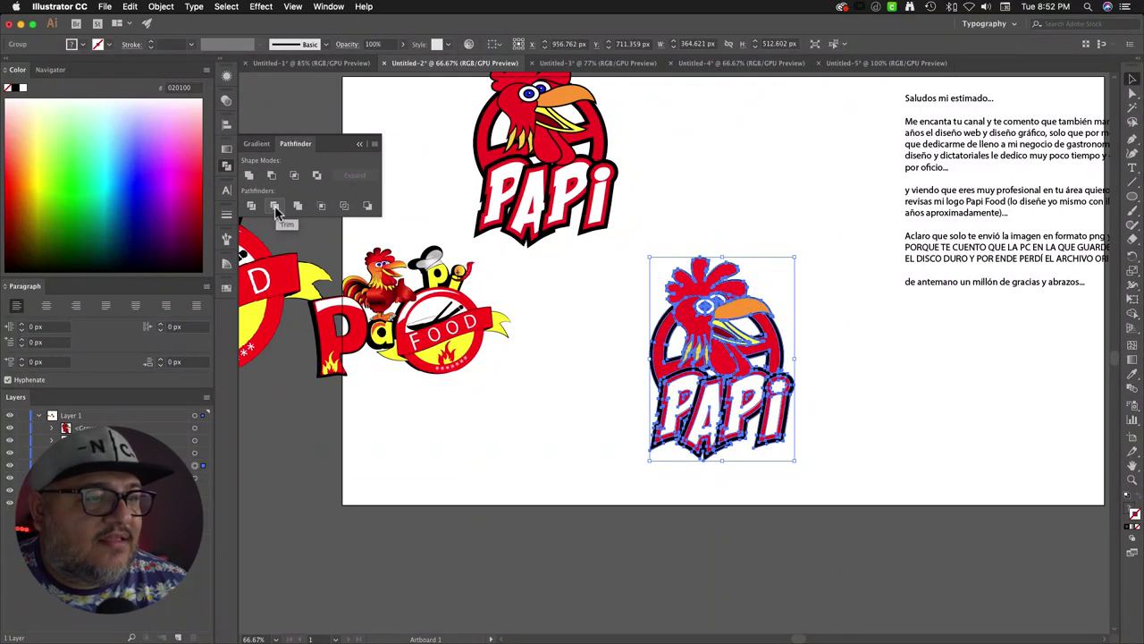
pyautogui.click(858, 448)
pyautogui.moveTo(626, 256); pyautogui.dragTo(838, 465)
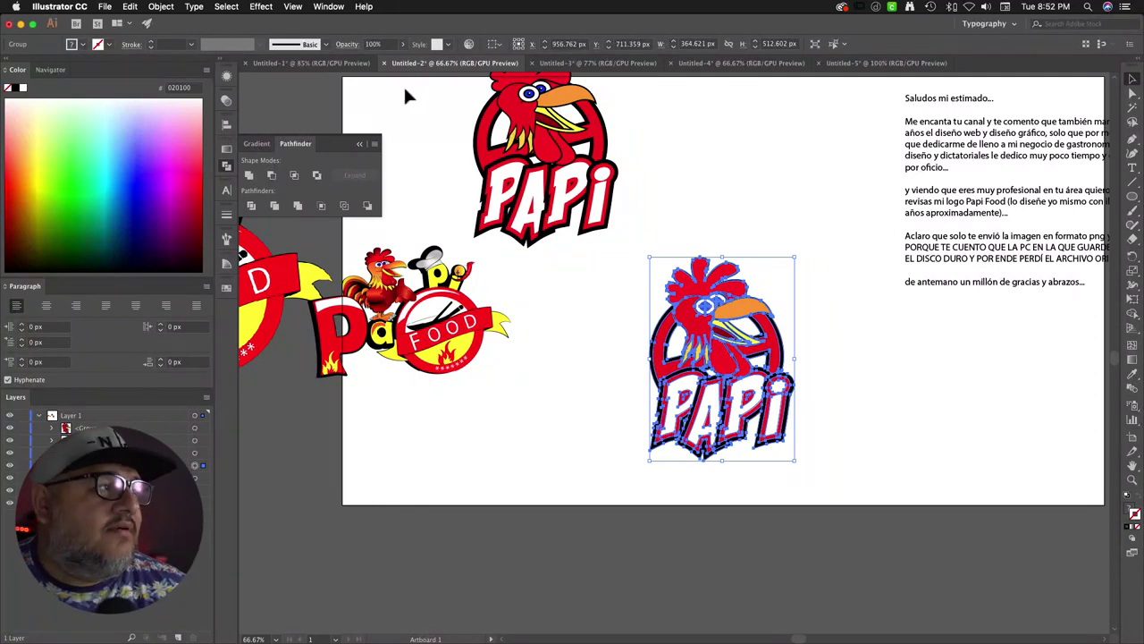
pyautogui.click(226, 9)
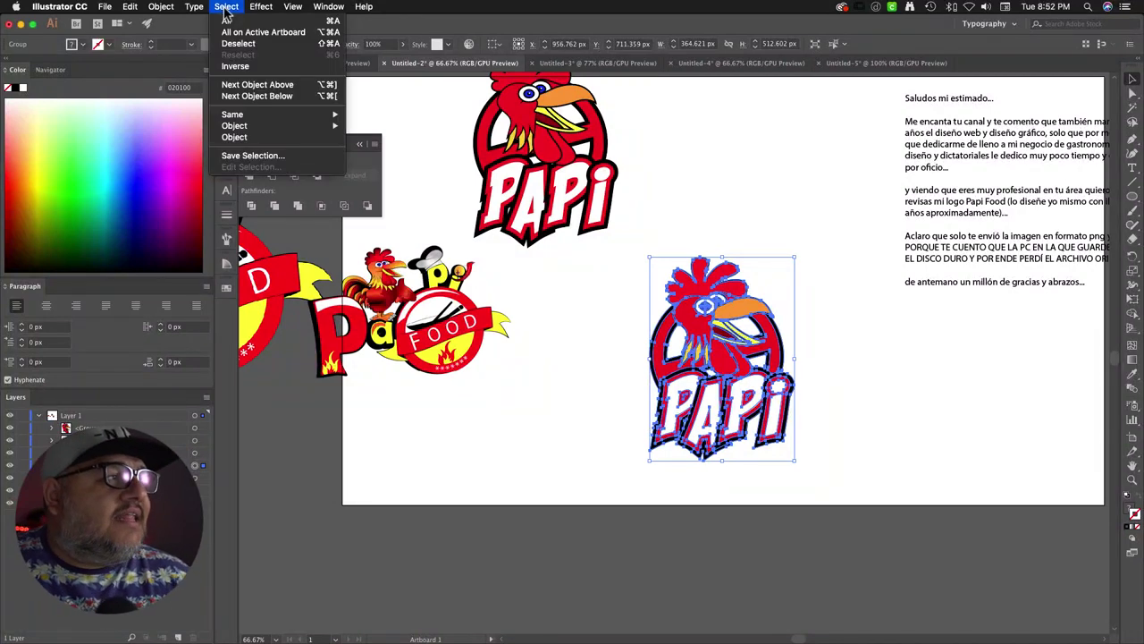
pyautogui.moveTo(161, 9)
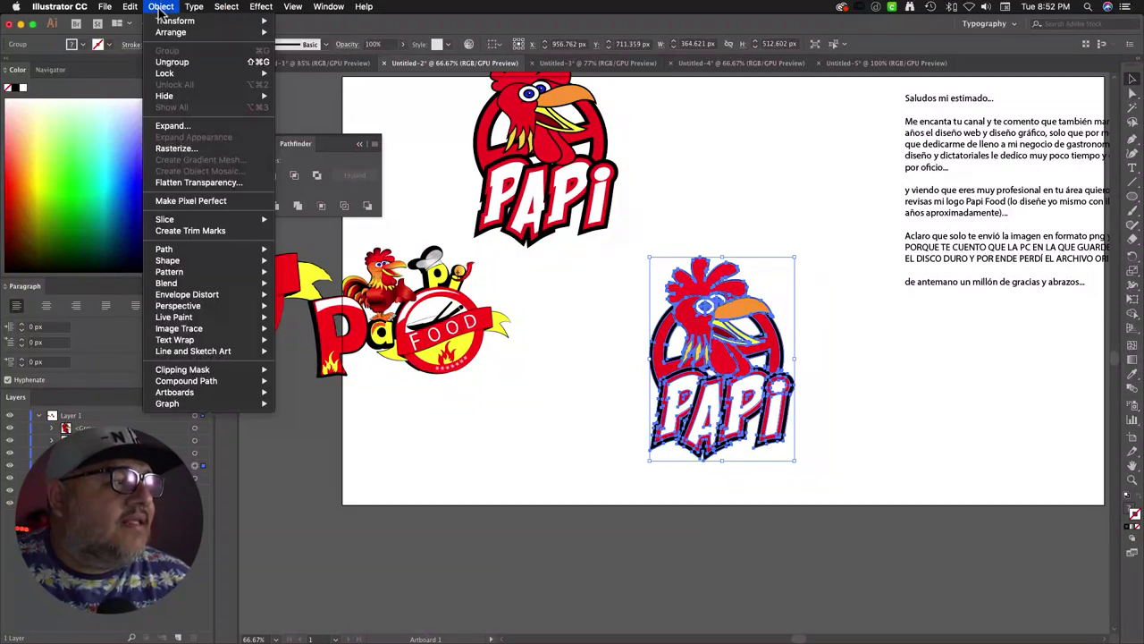
pyautogui.click(173, 126)
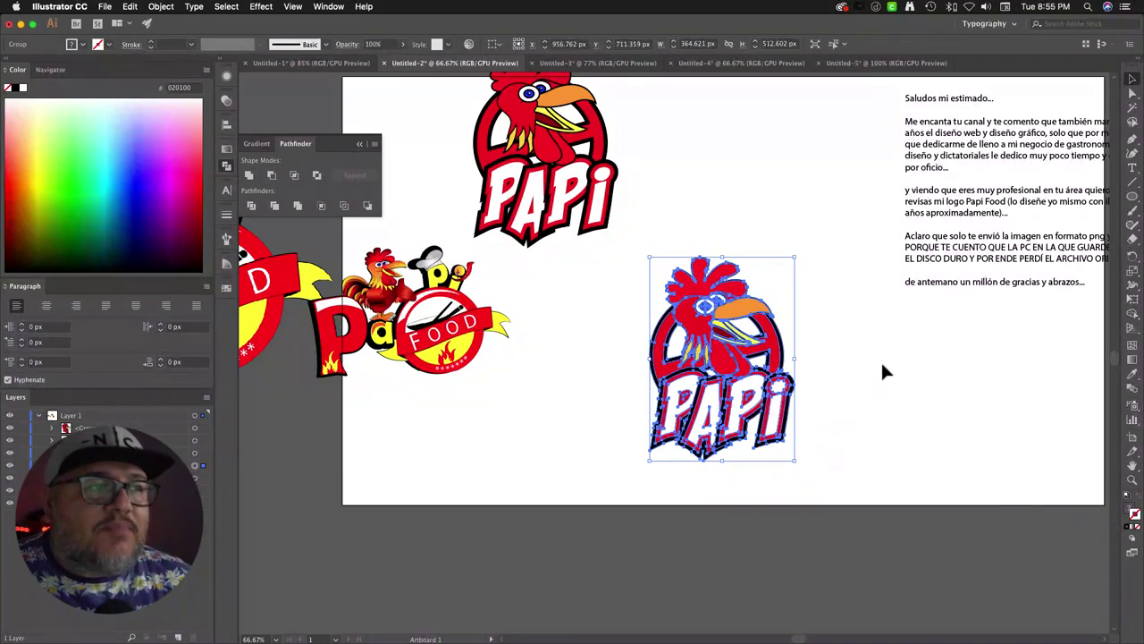
# Step: Pull the prohibition ring out of the upper logo copy and delete it
pyautogui.moveTo(596, 129); pyautogui.dragTo(839, 191)
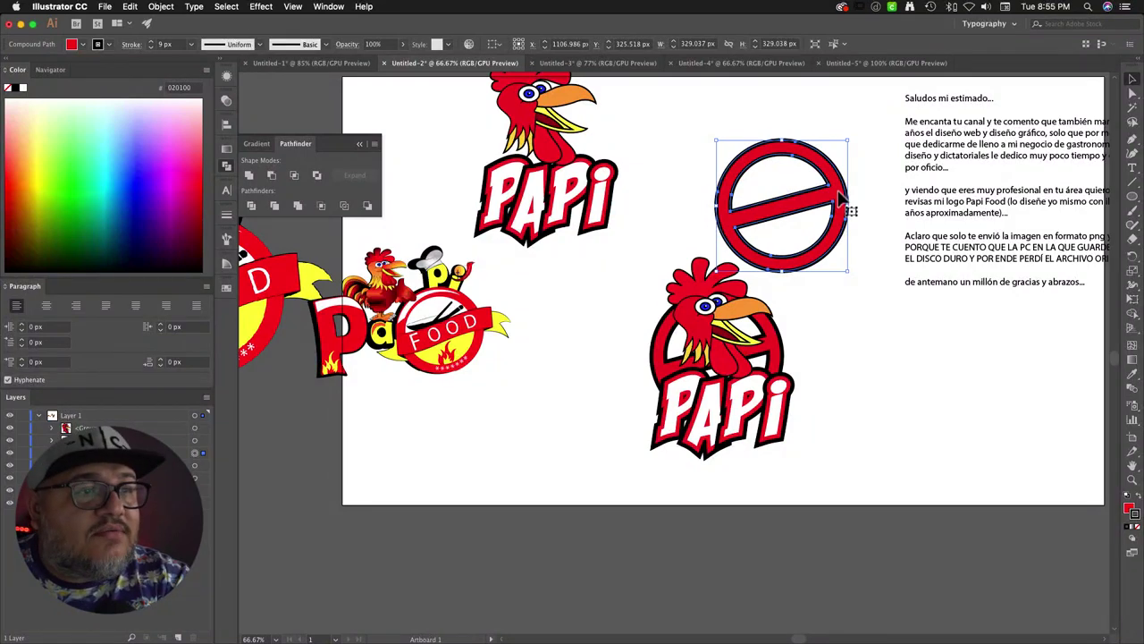
pyautogui.press('Delete')
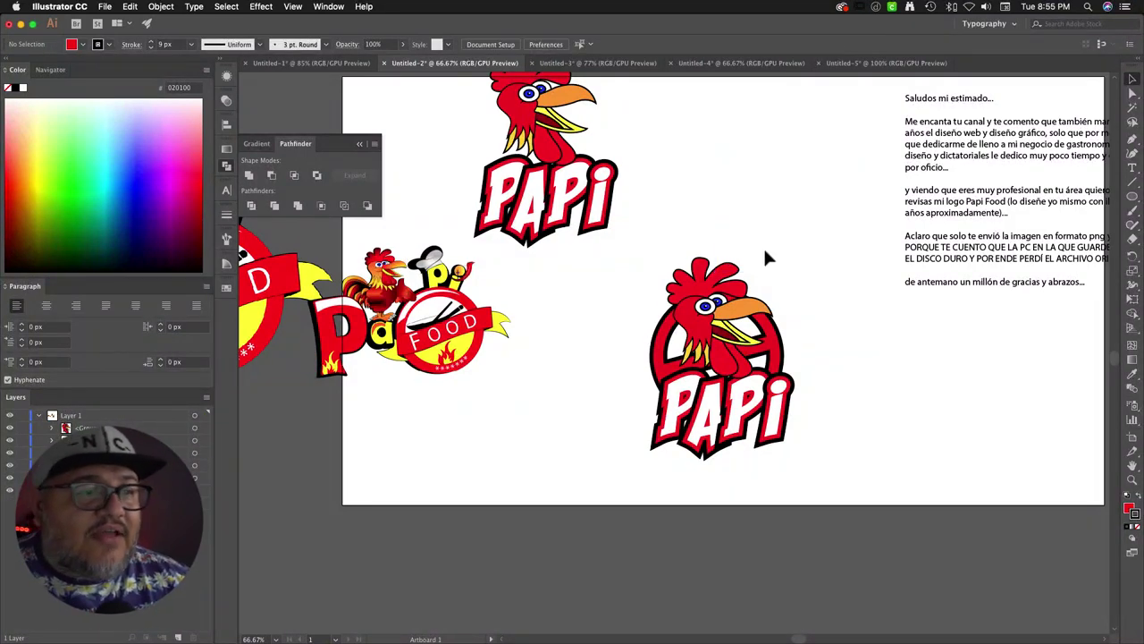
# Step: Move the trimmed logo over the artboard's lower-left corner and the ringless copy to the middle of the artboard
pyautogui.moveTo(607, 272); pyautogui.dragTo(796, 460)
pyautogui.moveTo(765, 404); pyautogui.dragTo(422, 558)
pyautogui.click(685, 376)
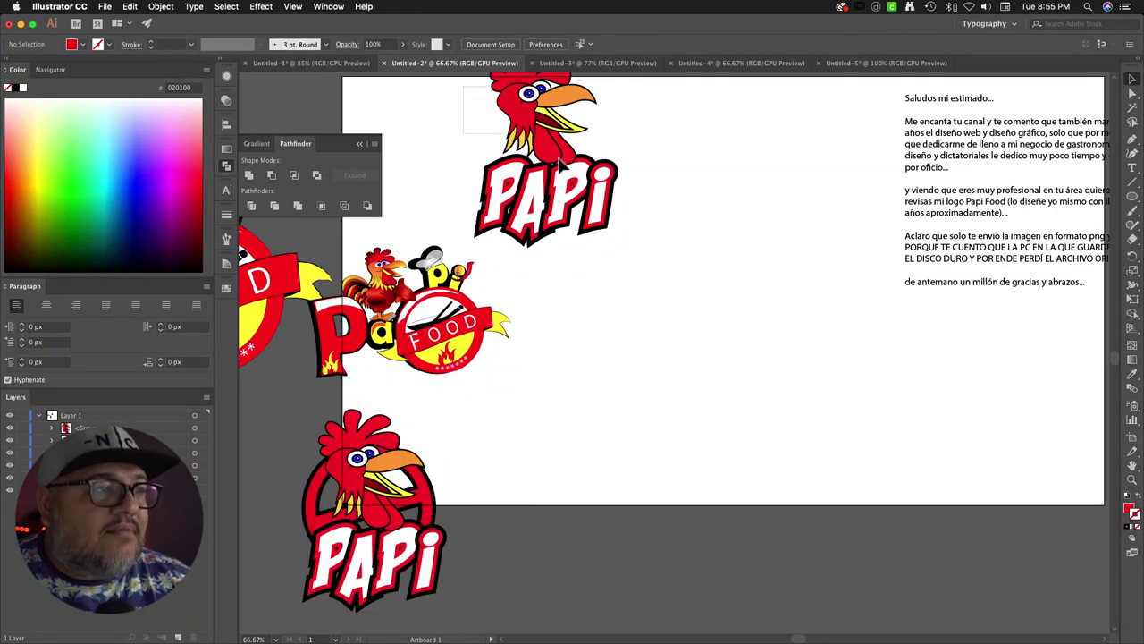
pyautogui.moveTo(600, 230); pyautogui.dragTo(783, 393)
pyautogui.click(890, 411)
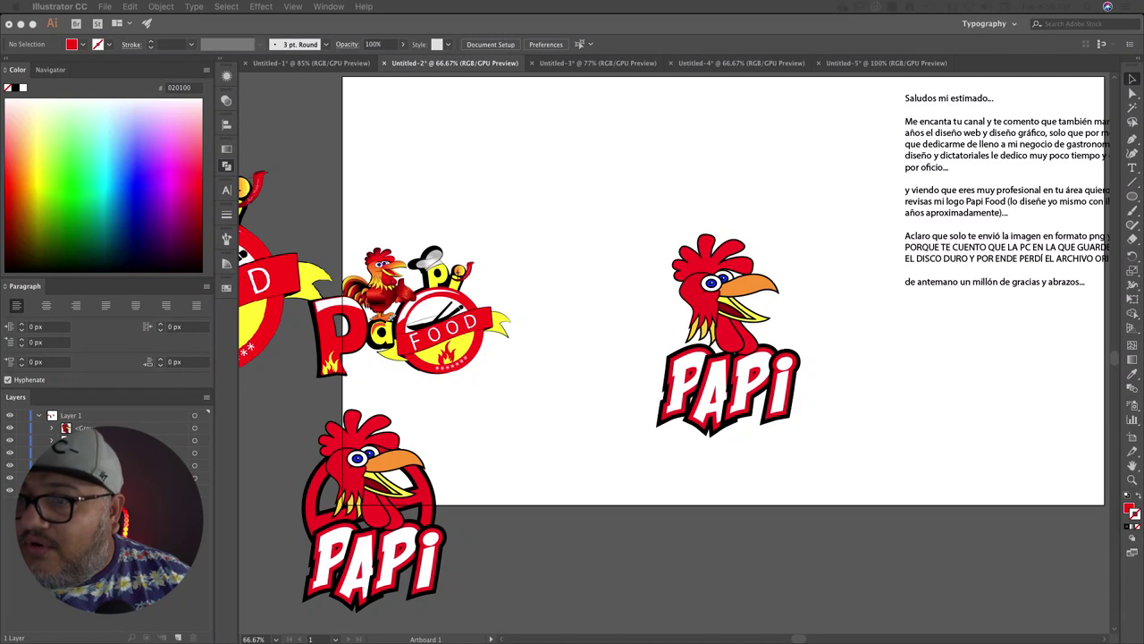
# Step: Place four reference images around the logo: a no-entry sign, a STOP sign, a crossed-out hand and an octagonal hand sign
pyautogui.click(856, 401)
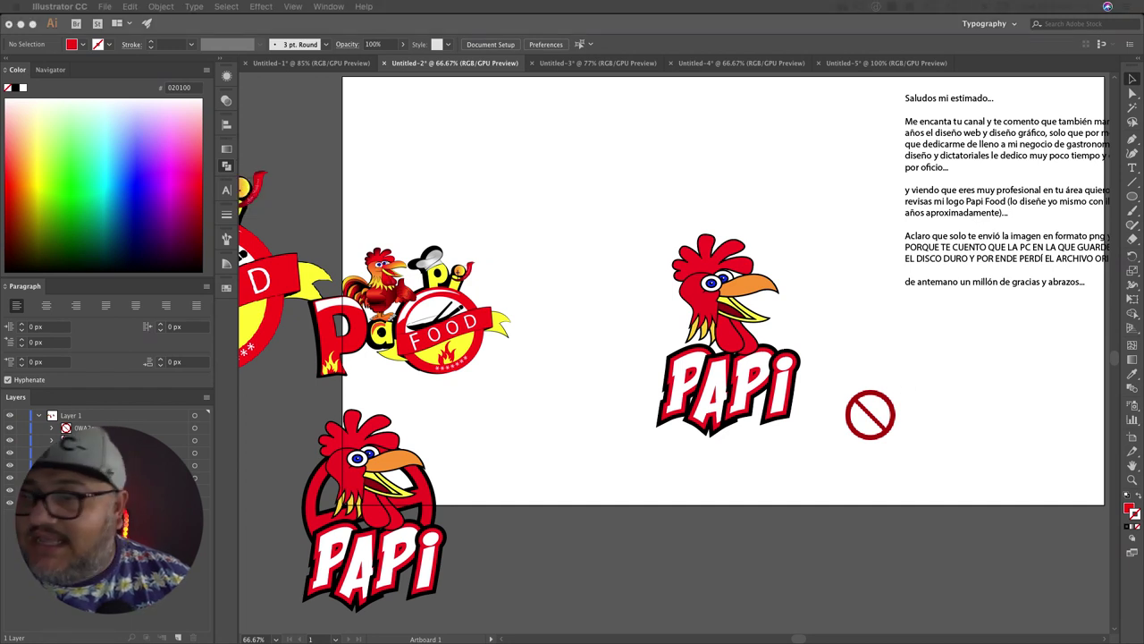
pyautogui.moveTo(969, 463); pyautogui.dragTo(983, 379)
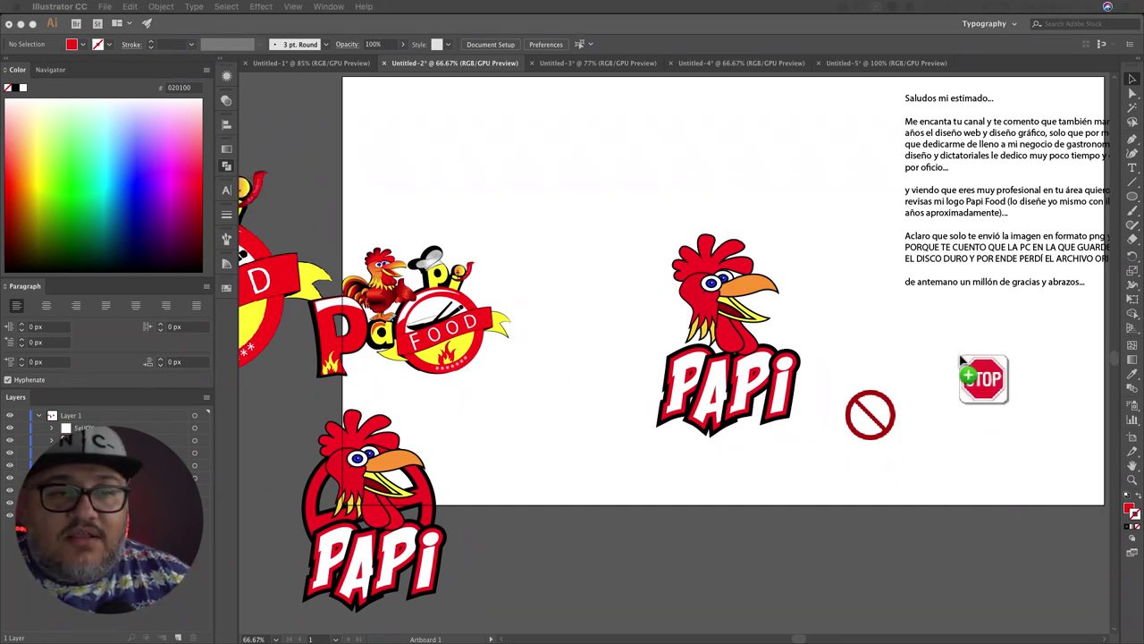
pyautogui.moveTo(944, 453); pyautogui.dragTo(892, 363)
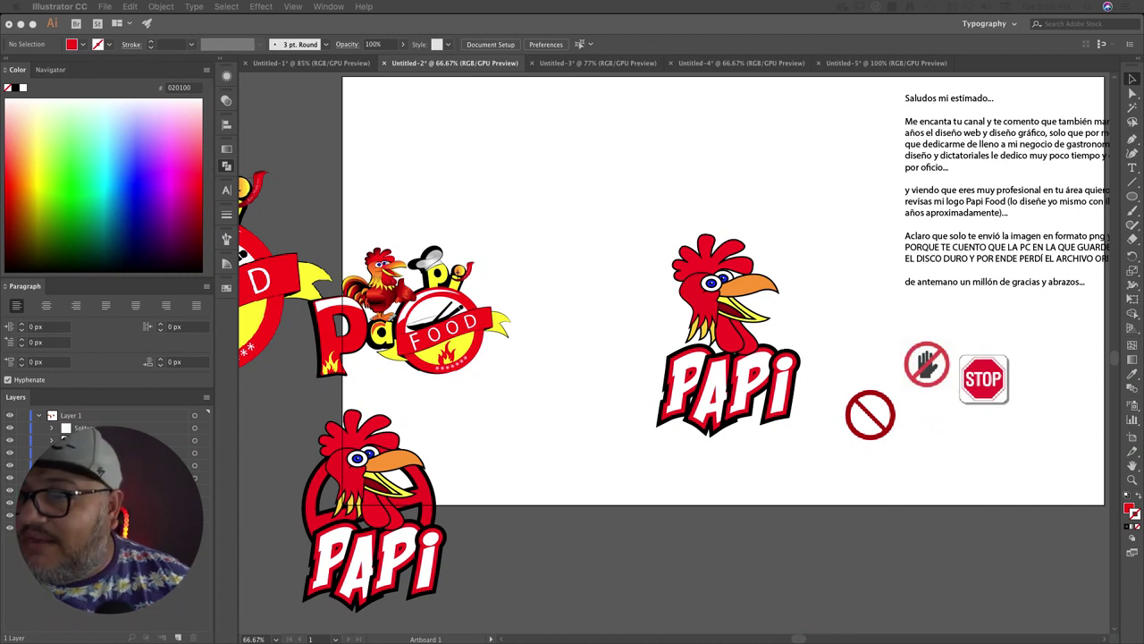
pyautogui.moveTo(1143, 411); pyautogui.dragTo(568, 170)
# Step: Delete the crossed-out hand, STOP and no-entry reference images, keeping only the octagonal hand sign
pyautogui.click(989, 384)
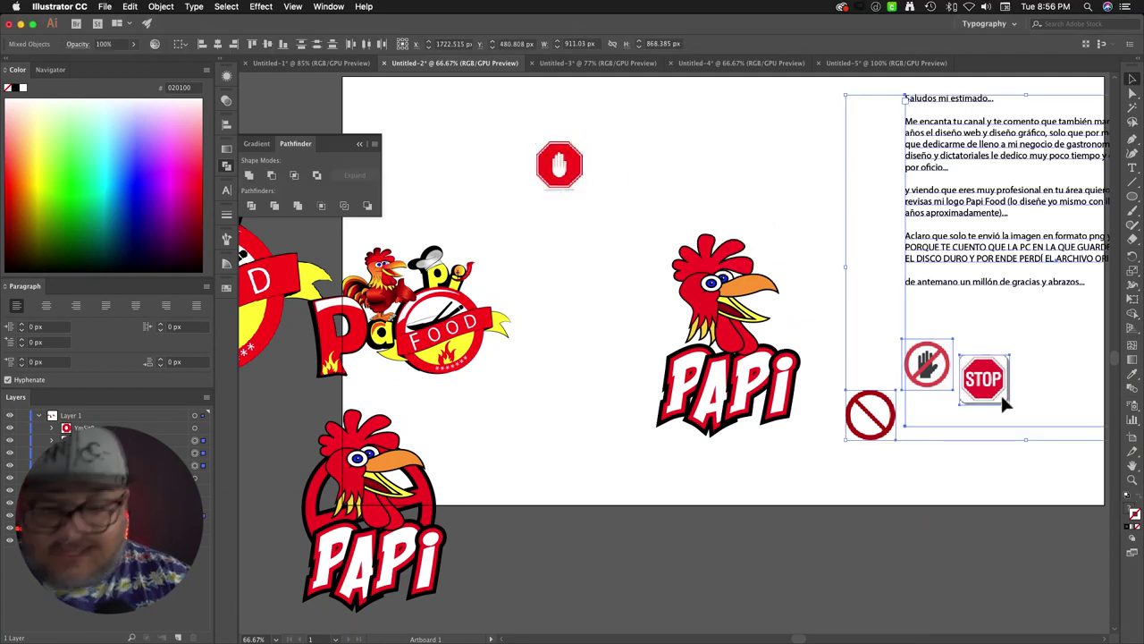
pyautogui.click(1025, 513)
pyautogui.click(928, 368)
pyautogui.press('Delete')
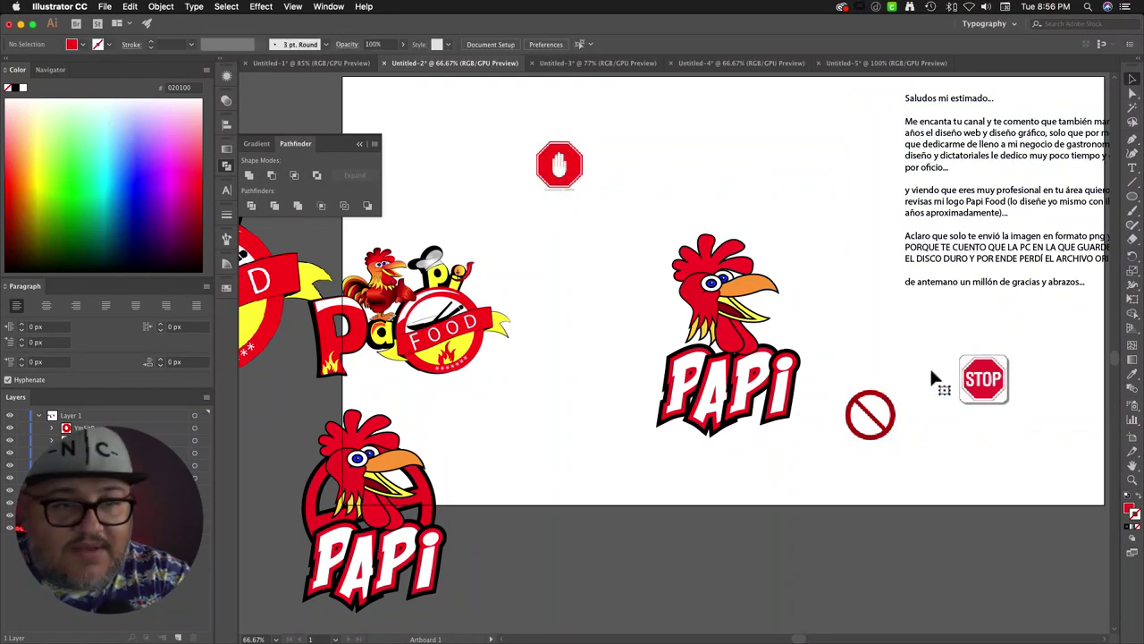
pyautogui.click(984, 378)
pyautogui.press('Delete')
pyautogui.click(872, 419)
pyautogui.press('Delete')
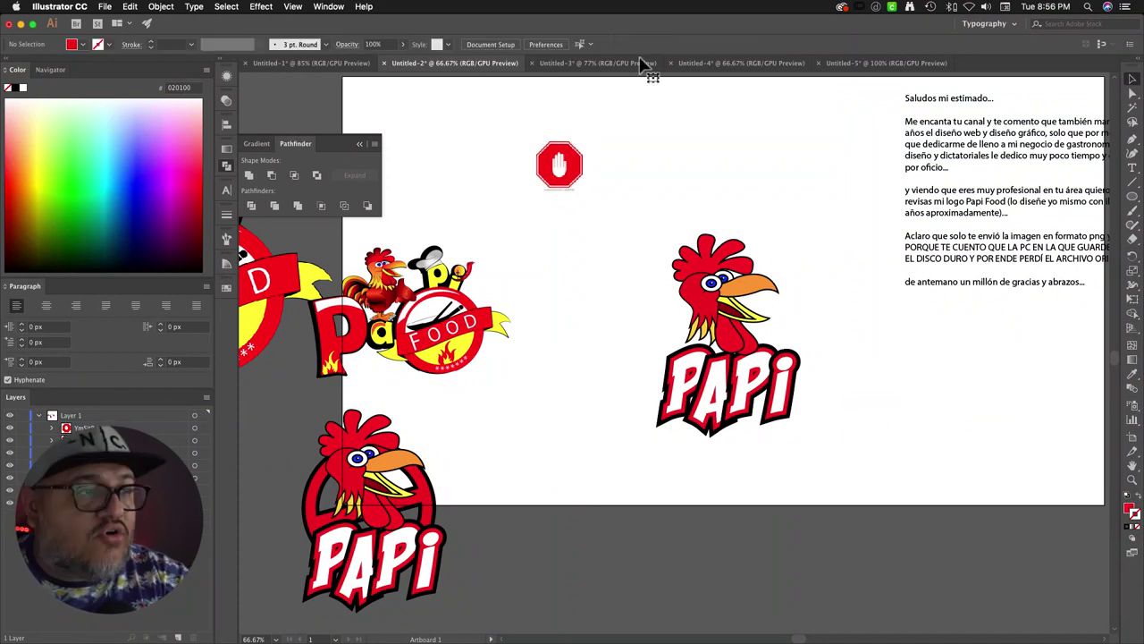
# Step: Try drawing a red hexagon about 212 px wide beside the octagonal hand sign, and undo it
pyautogui.moveTo(552, 163); pyautogui.dragTo(554, 166)
pyautogui.moveTo(1132, 196); pyautogui.dragTo(1025, 246)
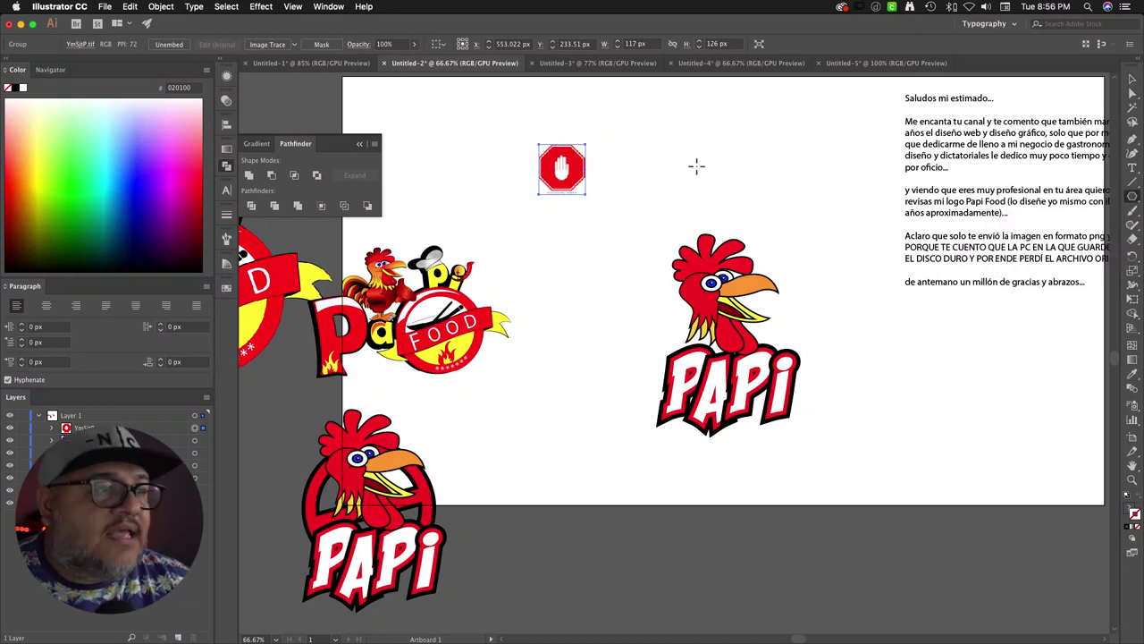
pyautogui.moveTo(645, 143); pyautogui.dragTo(663, 181)
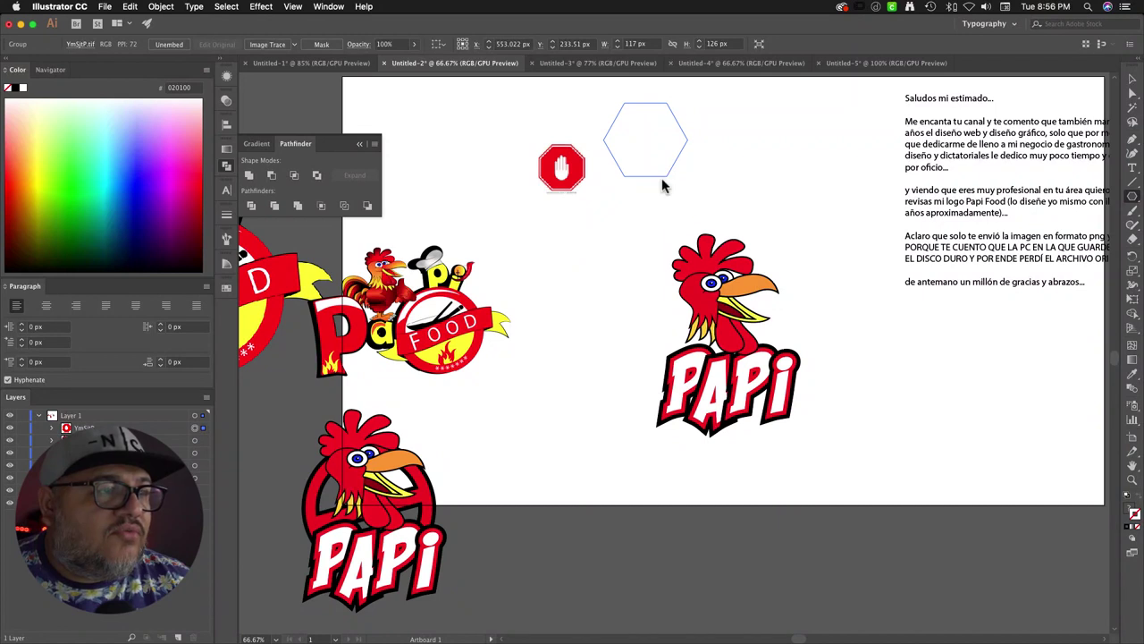
pyautogui.moveTo(661, 185); pyautogui.dragTo(661, 185)
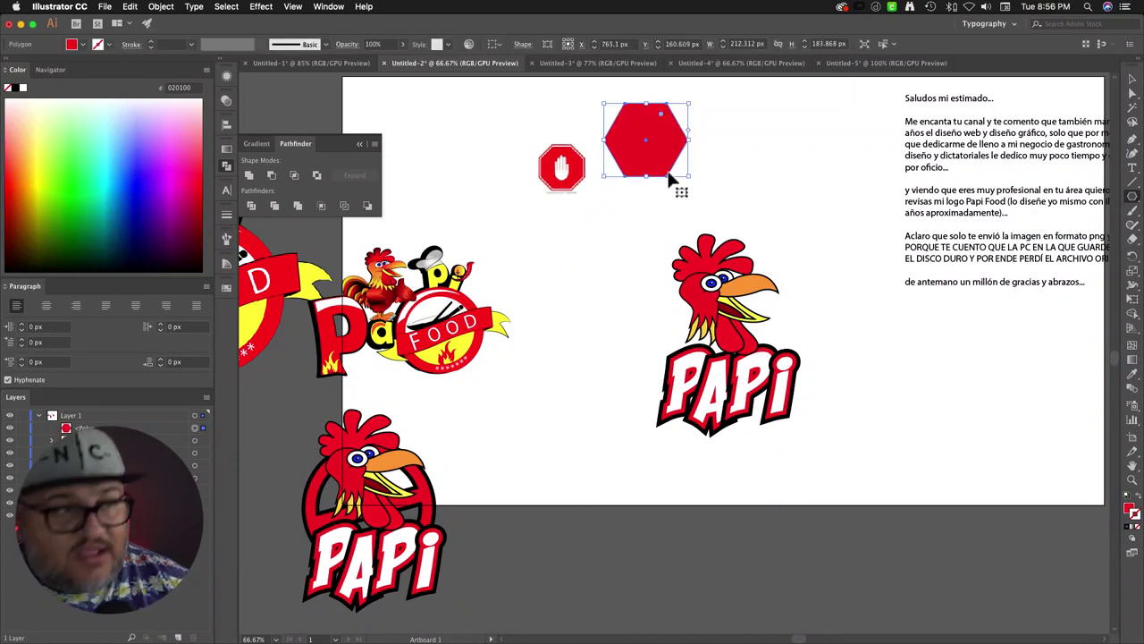
pyautogui.press('super+z')
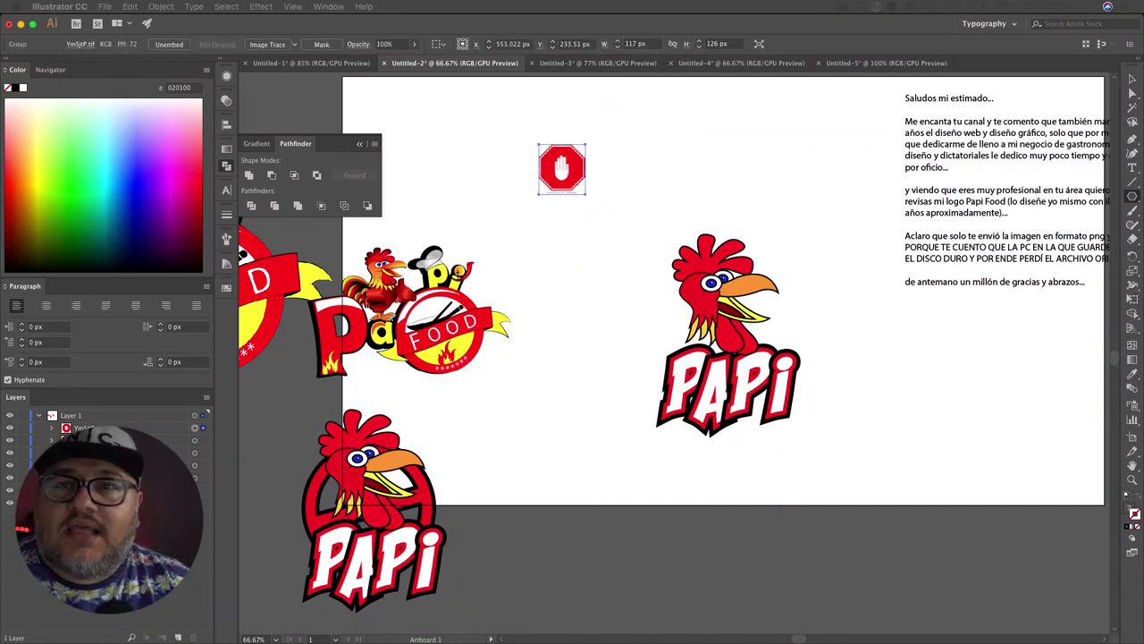
# Step: Create a red eight-sided polygon with a radius of 106.1561 px above the rooster logo
pyautogui.click(861, 82)
pyautogui.moveTo(860, 82); pyautogui.dragTo(792, 93)
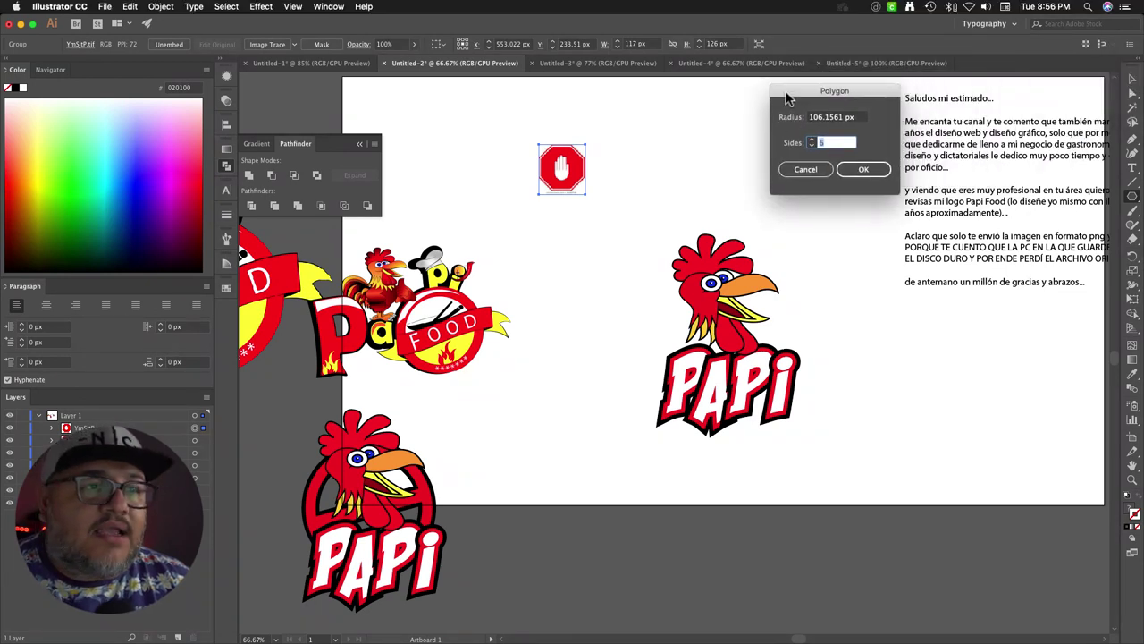
pyautogui.doubleClick(815, 143)
pyautogui.write('8')
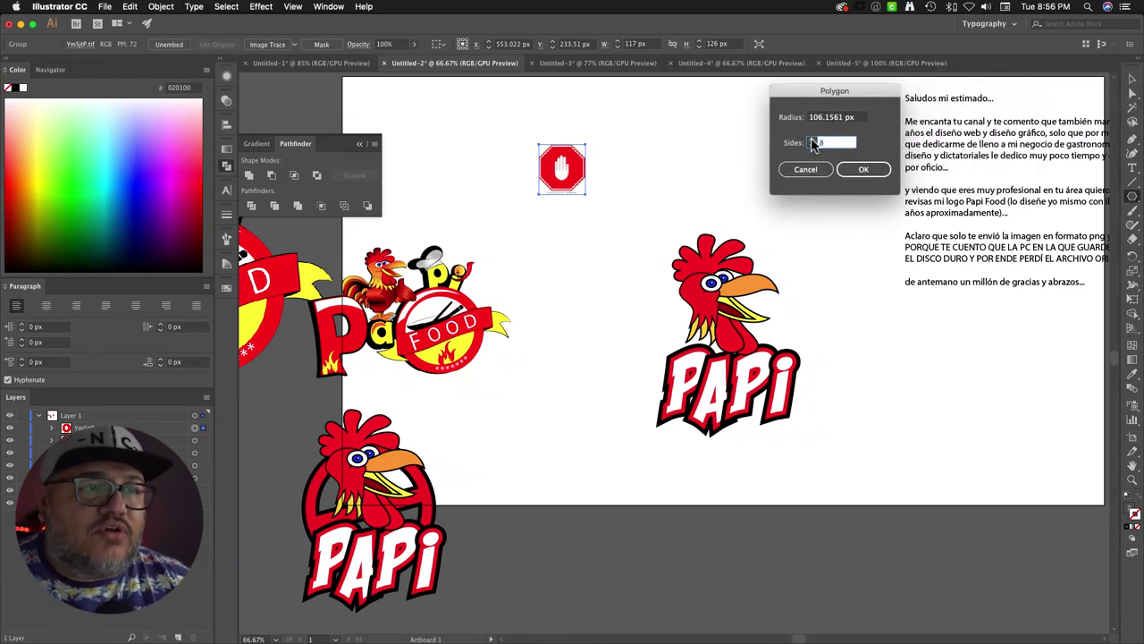
pyautogui.click(858, 169)
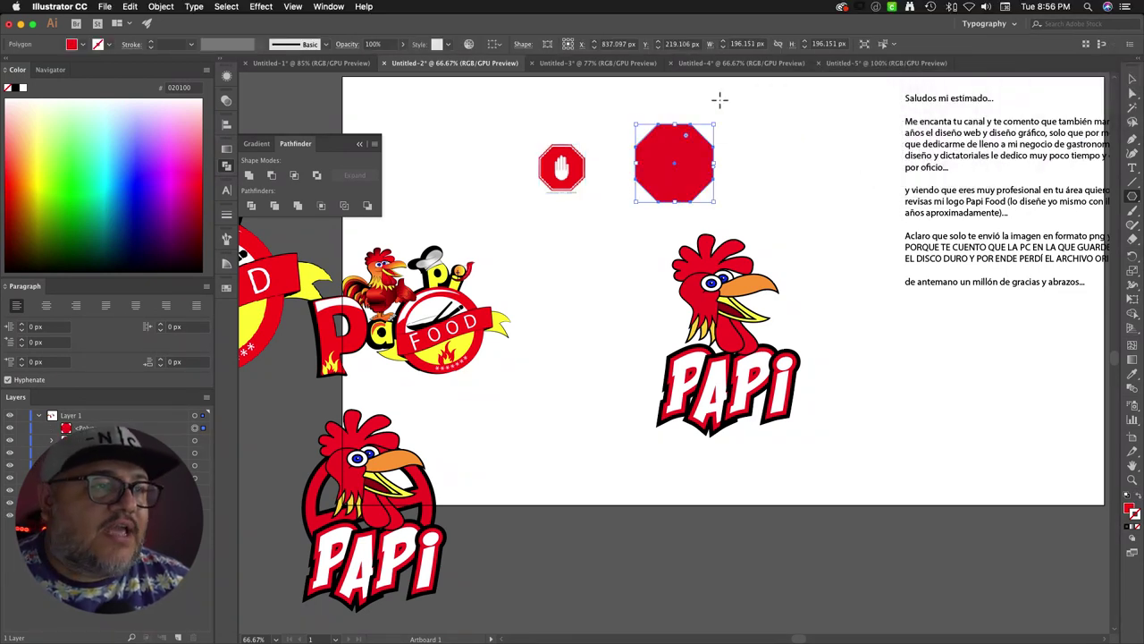
# Step: Delete the octagonal hand sign reference image
pyautogui.click(1131, 79)
pyautogui.click(570, 169)
pyautogui.press('Delete')
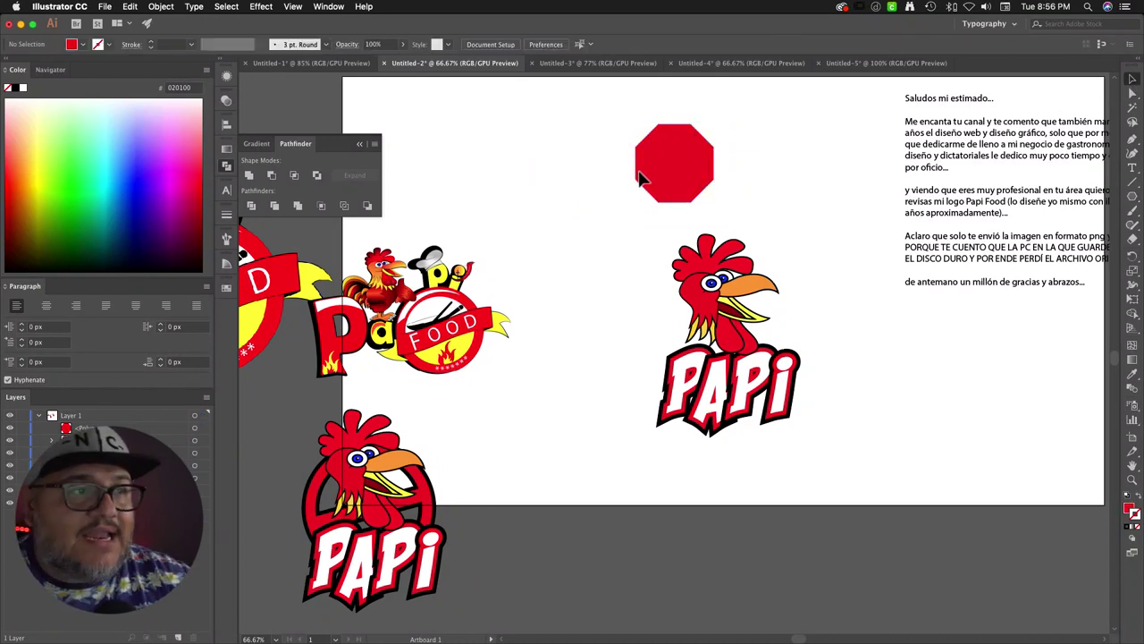
# Step: Swap the octagon's red fill for a red stroke and set the stroke weight to 24 px
pyautogui.click(674, 162)
pyautogui.click(1137, 497)
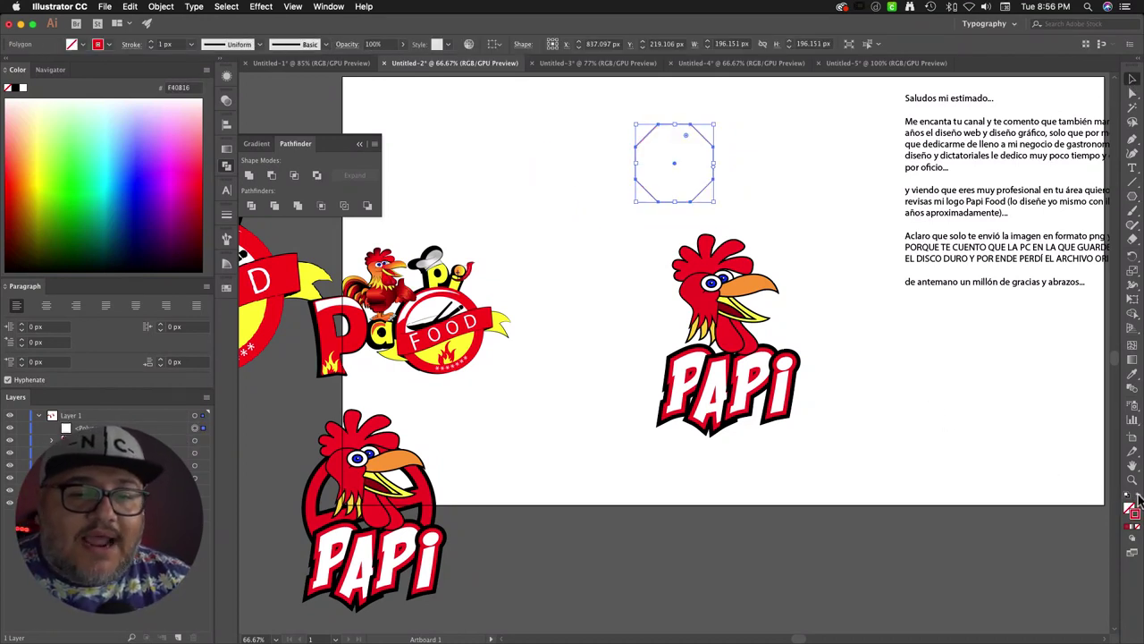
pyautogui.click(150, 42)
pyautogui.click(151, 42)
pyautogui.click(150, 43)
pyautogui.click(150, 43)
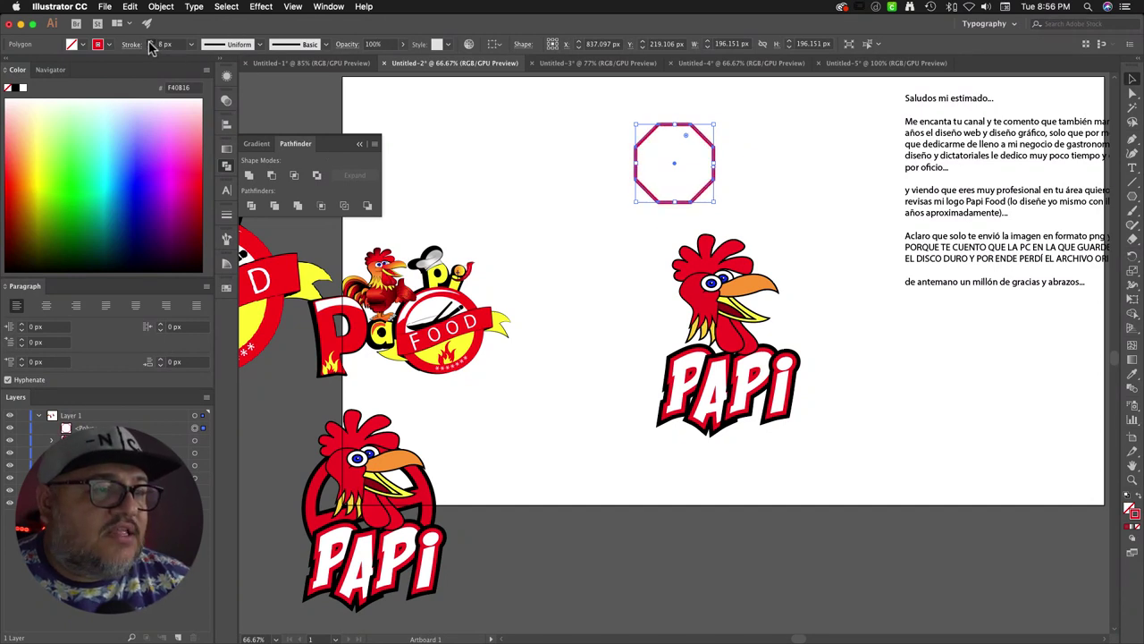
pyautogui.click(150, 43)
pyautogui.click(150, 43)
pyautogui.click(151, 43)
pyautogui.click(150, 43)
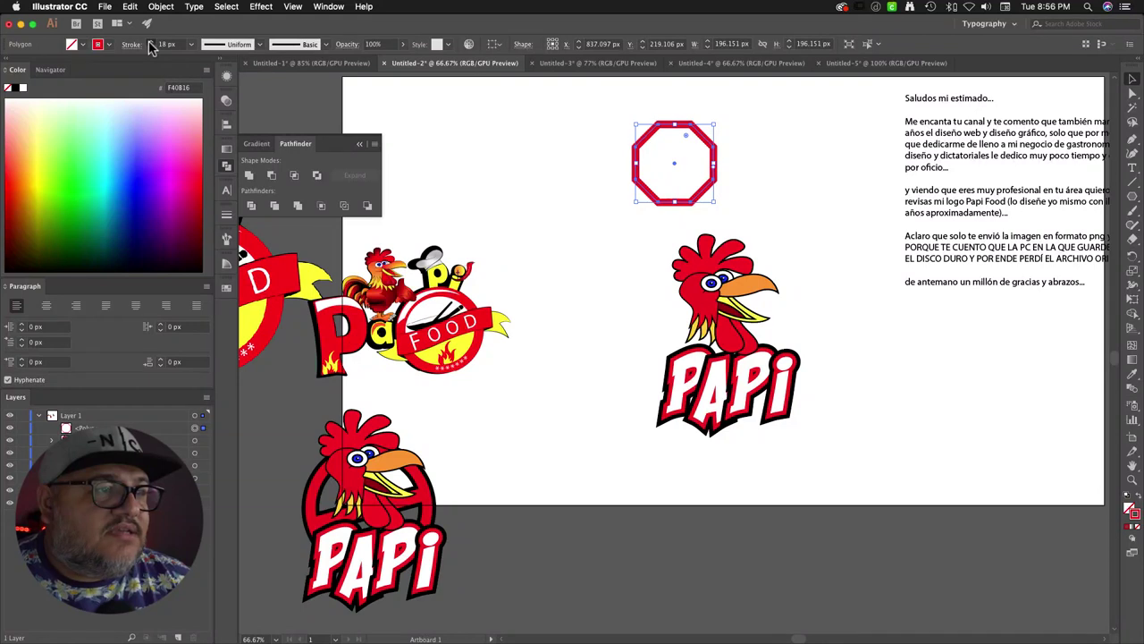
pyautogui.click(151, 43)
pyautogui.click(150, 43)
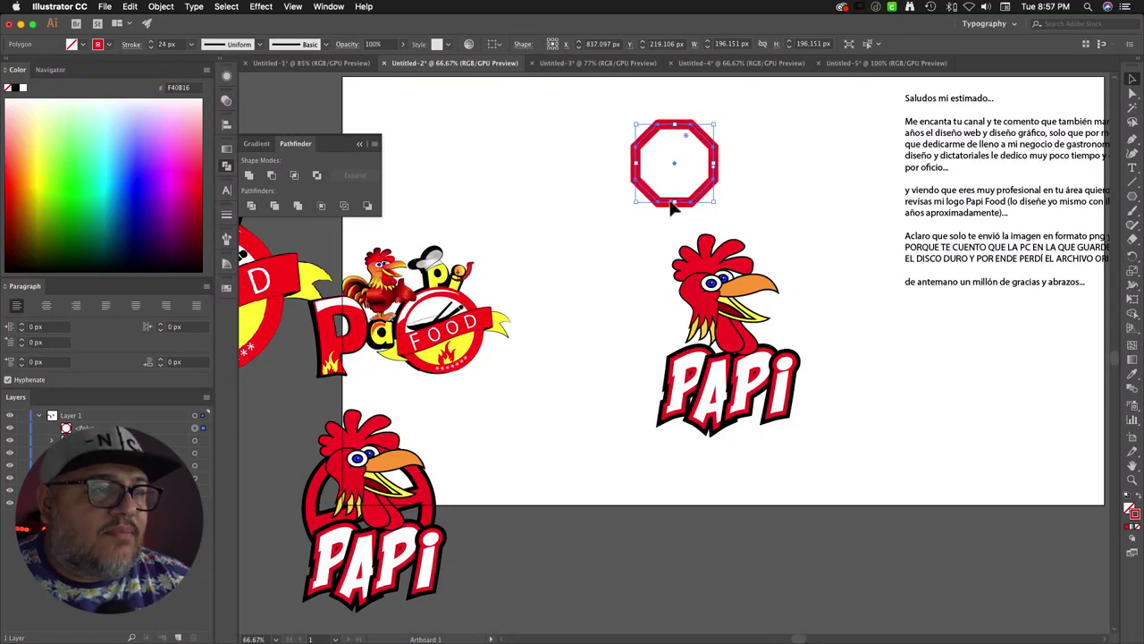
# Step: Place the octagon outline around the rooster head, overlapping the PAPI lettering, and enlarge it to about 339 px wide
pyautogui.moveTo(709, 210); pyautogui.dragTo(778, 353)
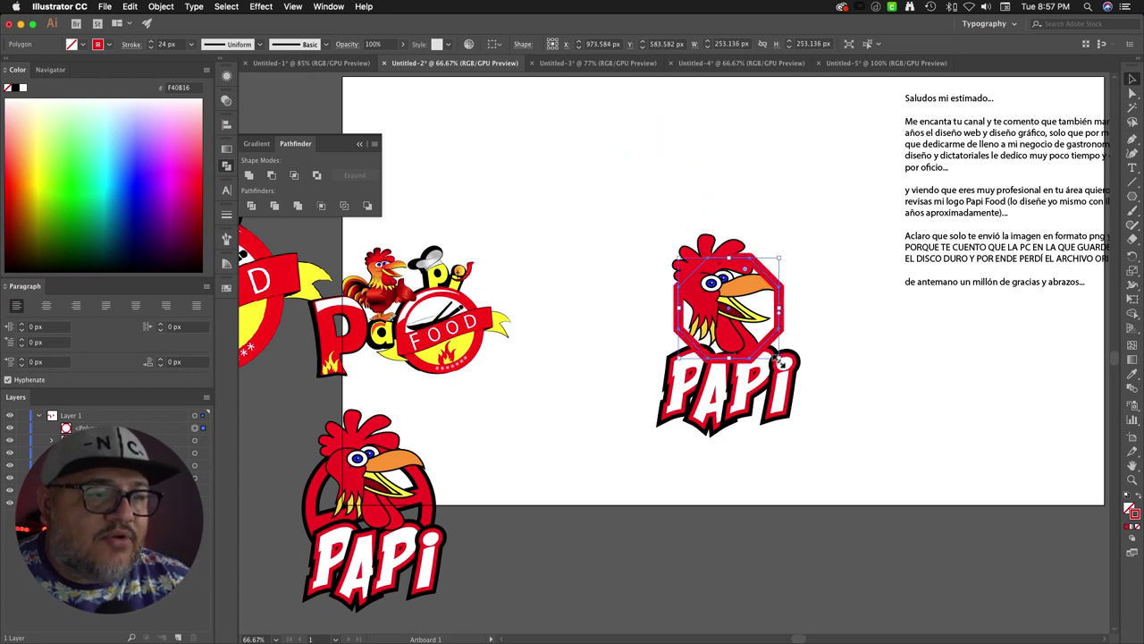
pyautogui.keyDown('shift'); pyautogui.click(784, 356); pyautogui.keyUp('shift')
pyautogui.press('super+shift+bracketleft')
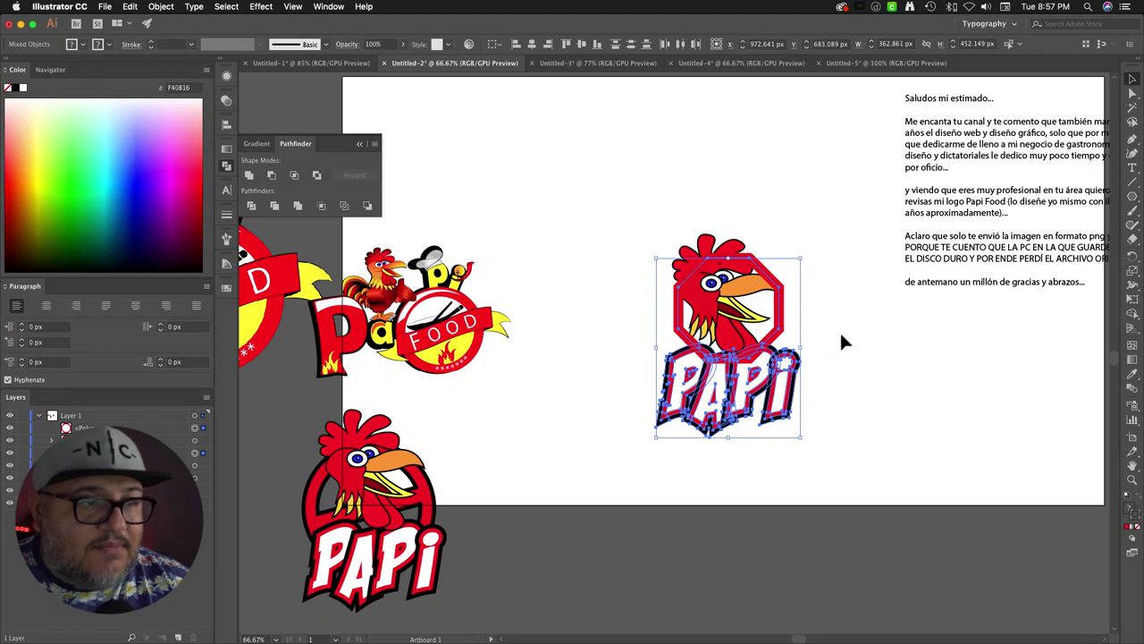
pyautogui.click(839, 330)
pyautogui.click(779, 263)
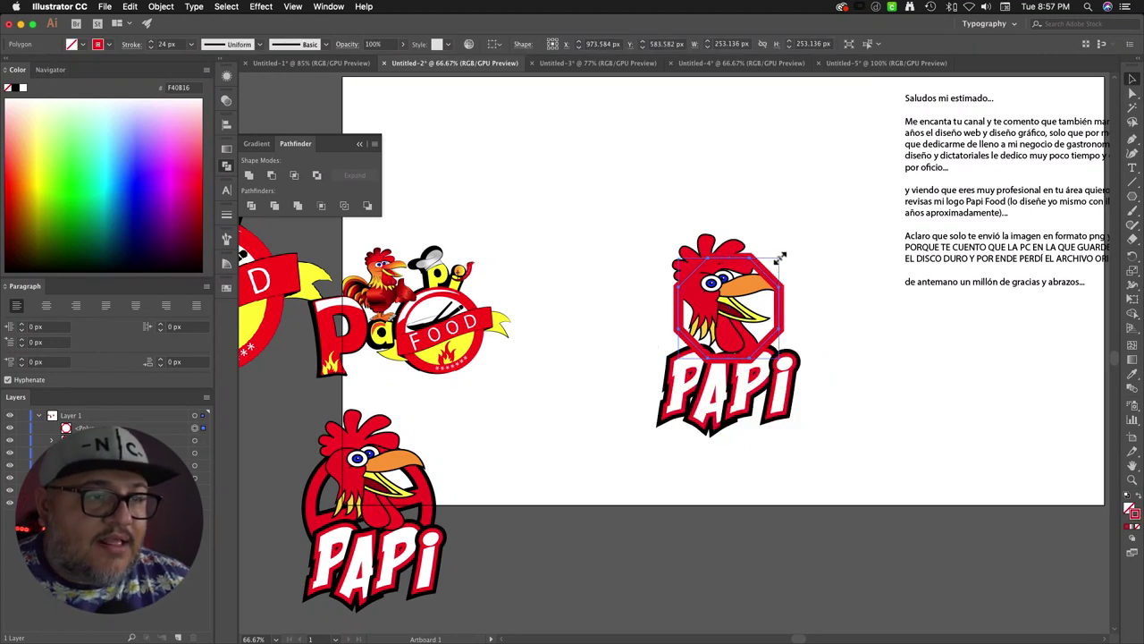
pyautogui.moveTo(780, 260); pyautogui.dragTo(813, 222)
pyautogui.click(785, 248)
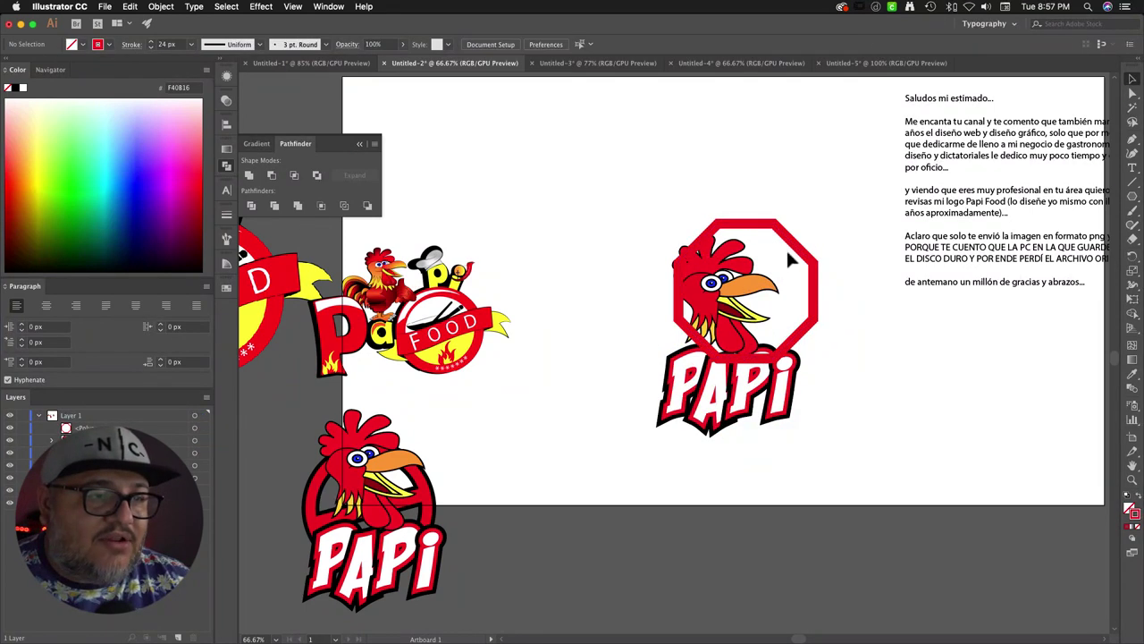
pyautogui.moveTo(796, 249); pyautogui.dragTo(778, 278)
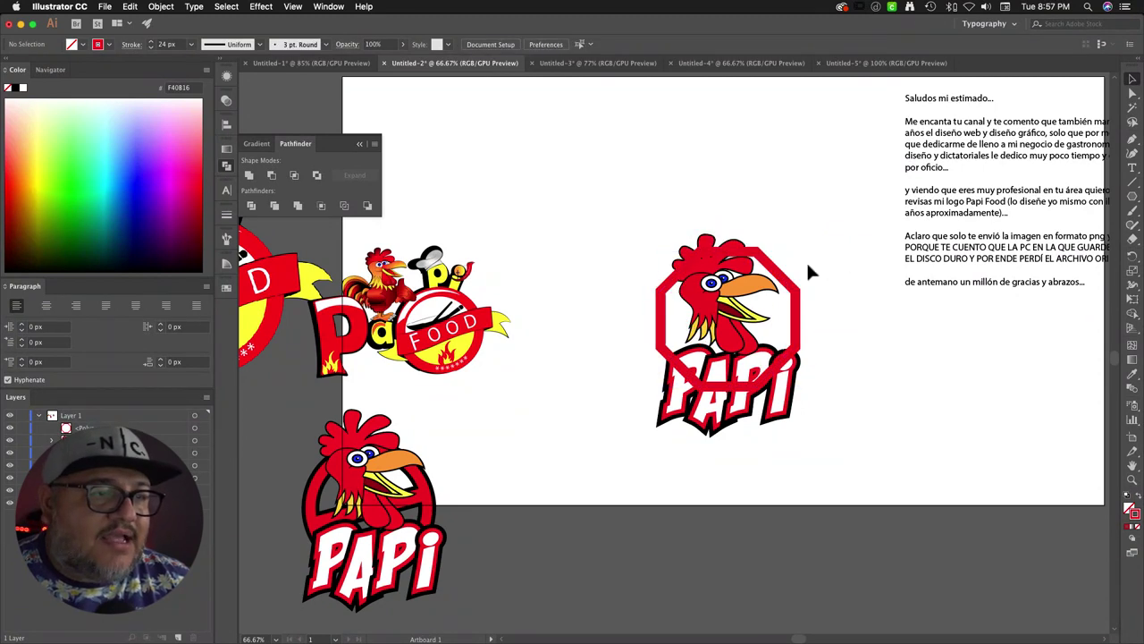
# Step: Send the octagon outline to the back, behind the rooster head and the PAPI lettering
pyautogui.rightClick(783, 283)
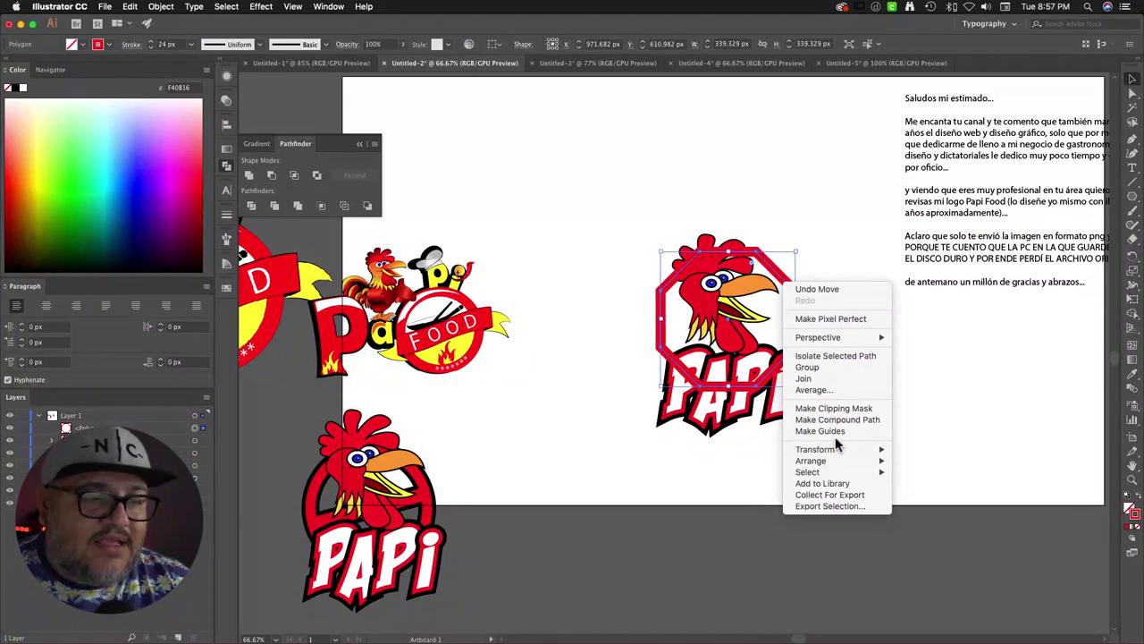
pyautogui.moveTo(839, 460)
pyautogui.click(929, 494)
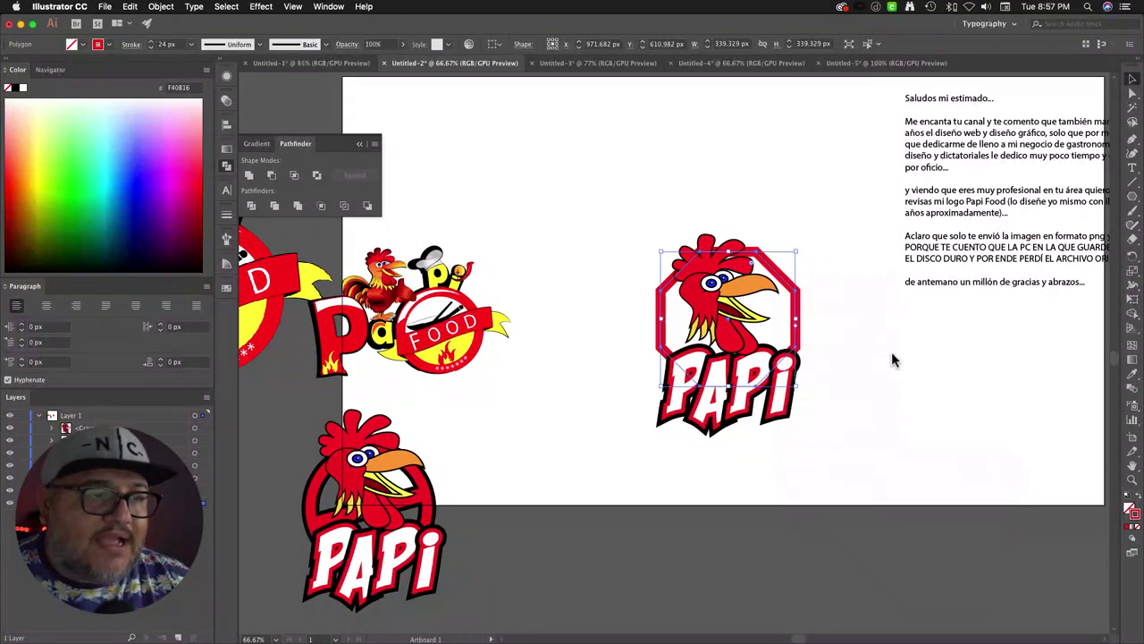
pyautogui.click(896, 361)
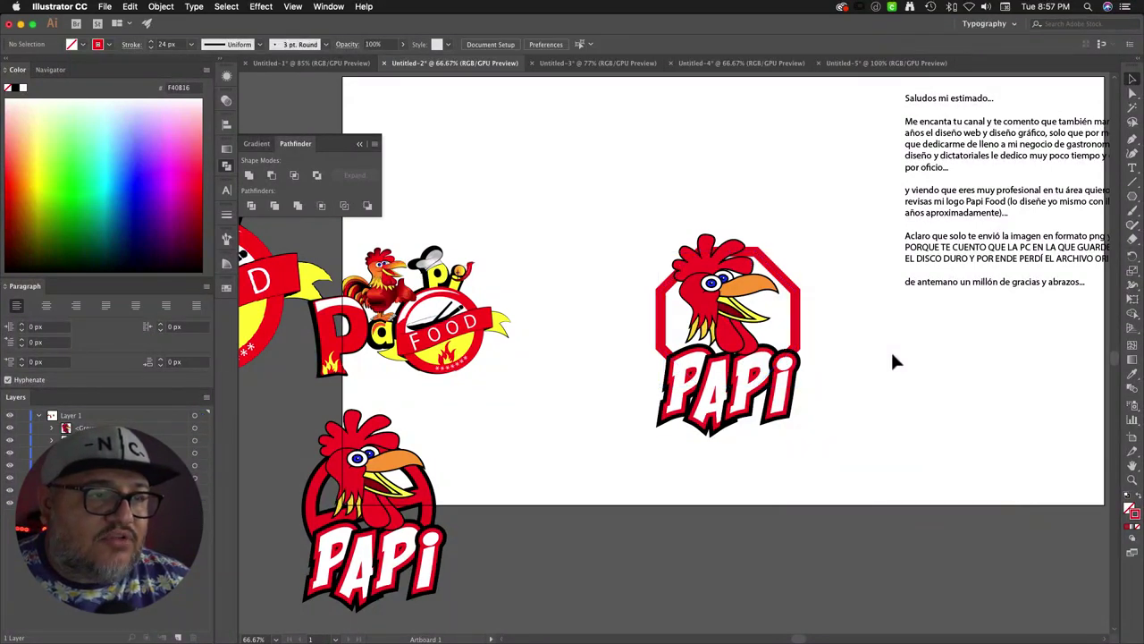
# Step: Try tilting the octagon slightly counterclockwise behind the rooster, and undo the rotation
pyautogui.click(793, 299)
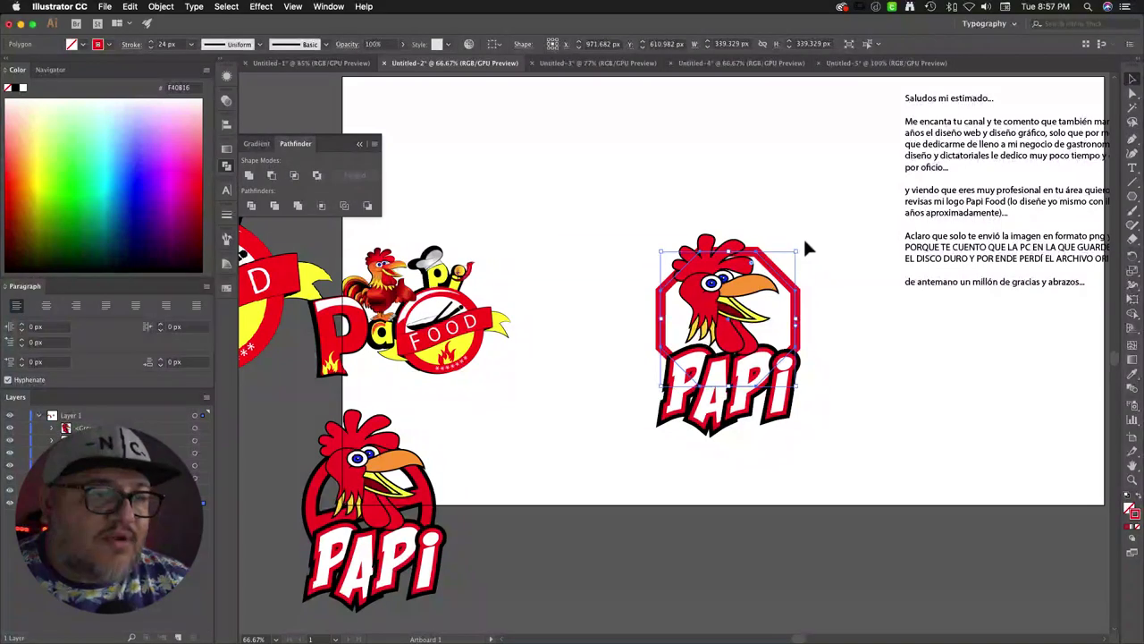
pyautogui.moveTo(801, 248)
pyautogui.mouseDown()
pyautogui.moveTo(794, 220)
pyautogui.moveTo(812, 230)
pyautogui.mouseUp()
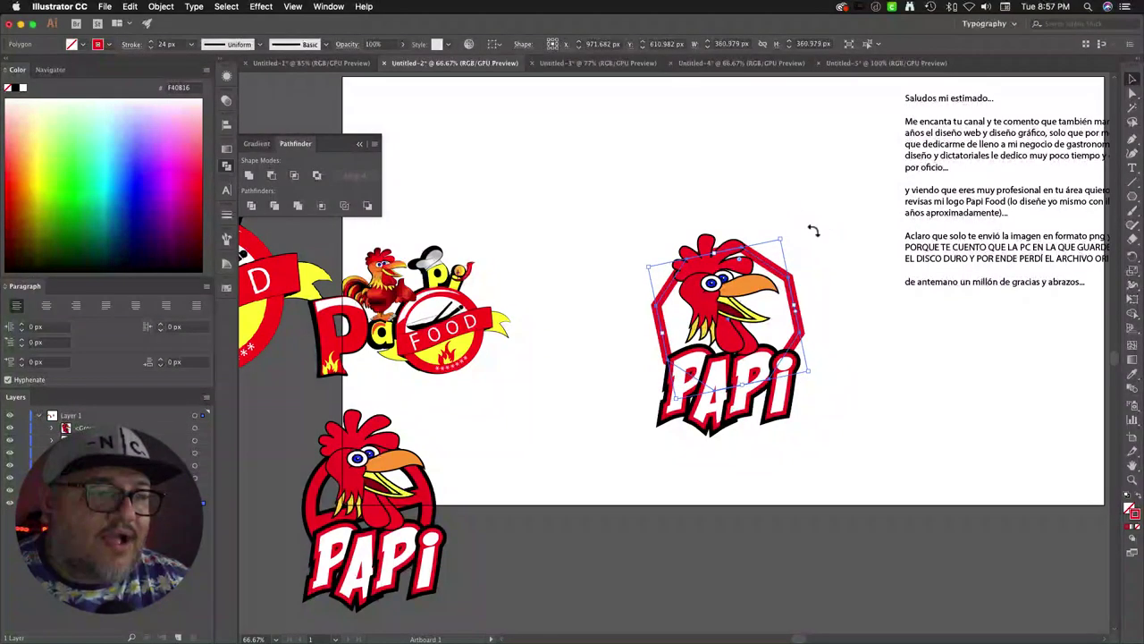
pyautogui.click(847, 301)
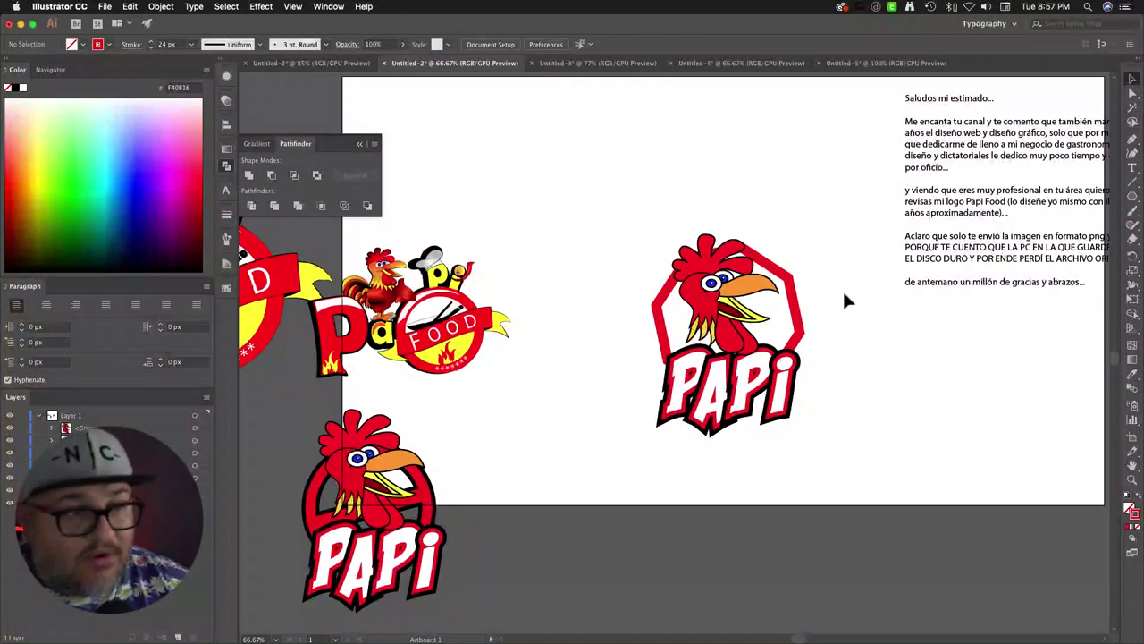
pyautogui.press('super+z')
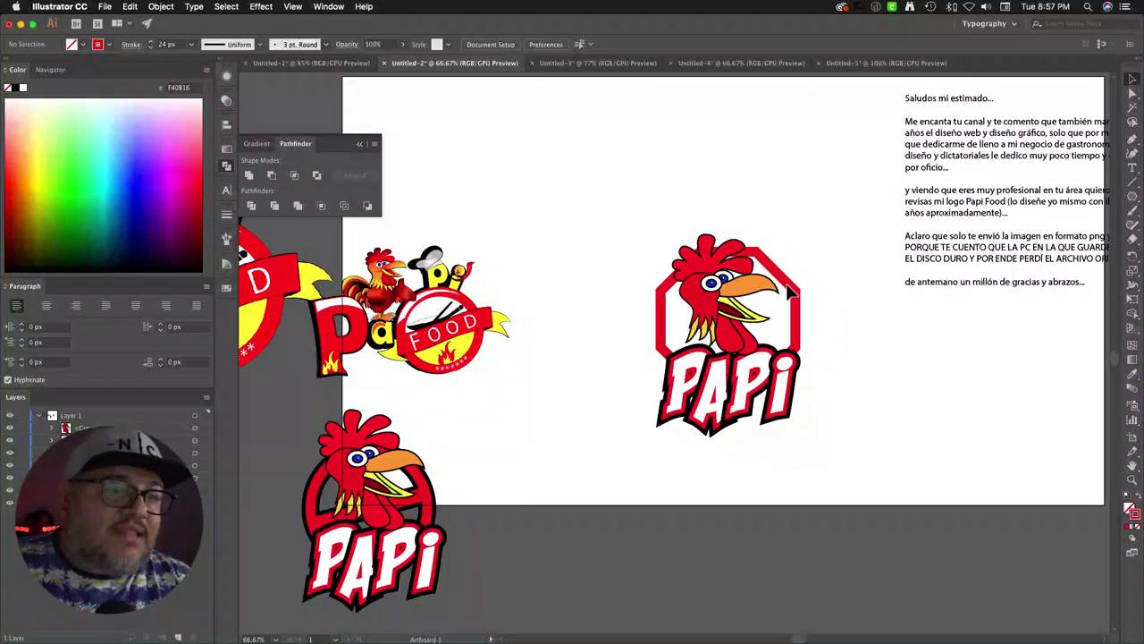
# Step: Thicken the octagon's red stroke to 28 px
pyautogui.click(793, 299)
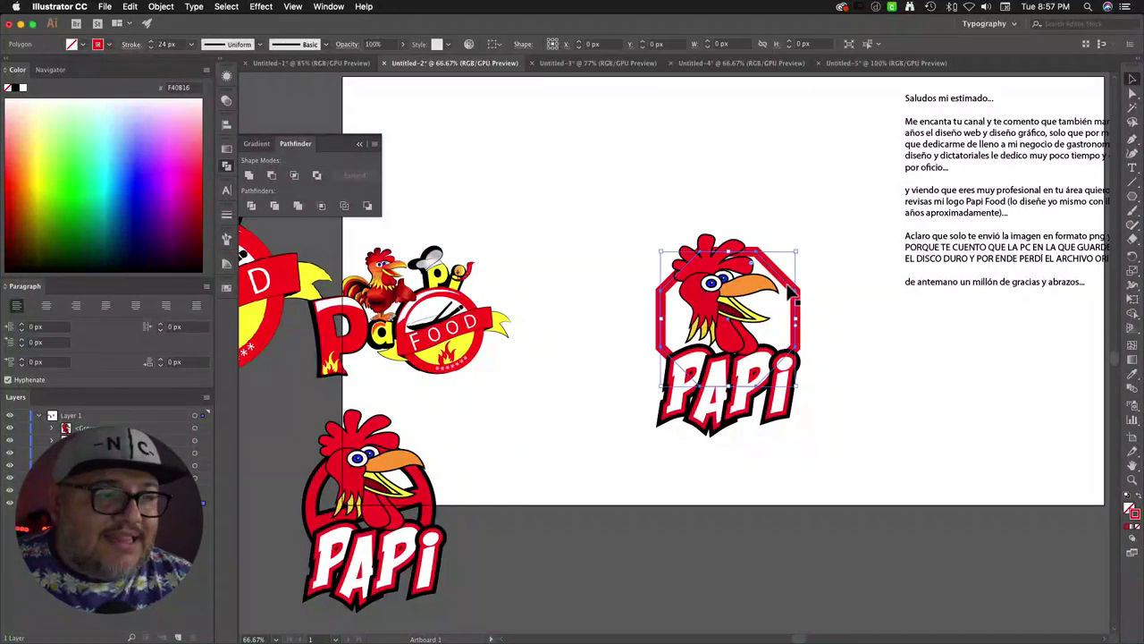
pyautogui.click(150, 41)
pyautogui.click(150, 41)
pyautogui.click(150, 42)
pyautogui.click(150, 42)
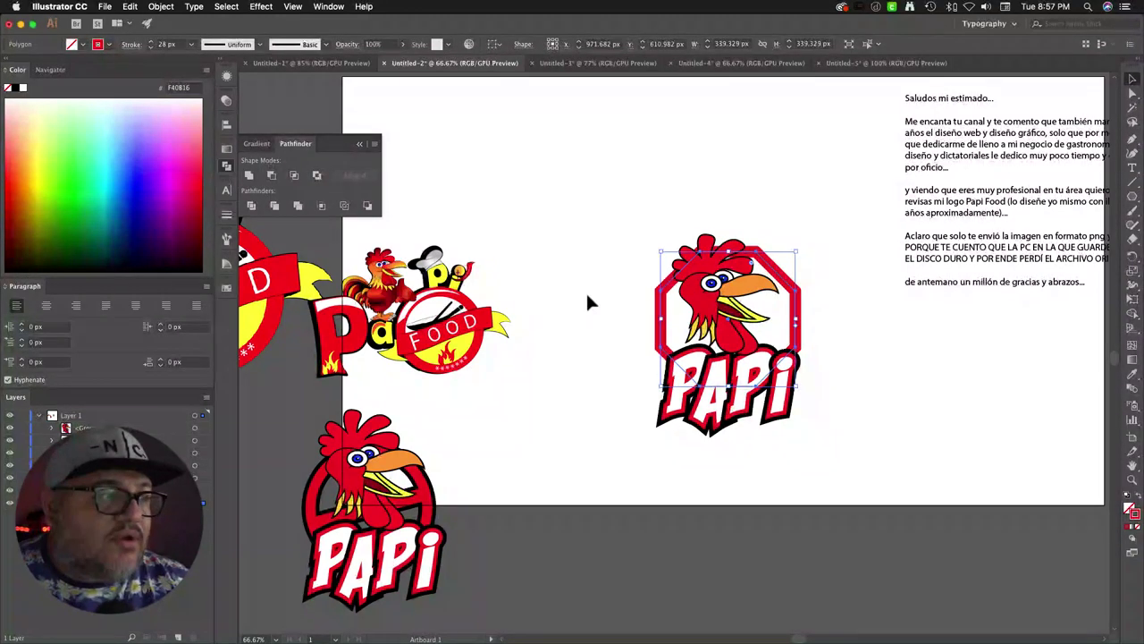
# Step: Fill the octagon with white (FFFFFF), keeping its red stroke
pyautogui.doubleClick(1129, 510)
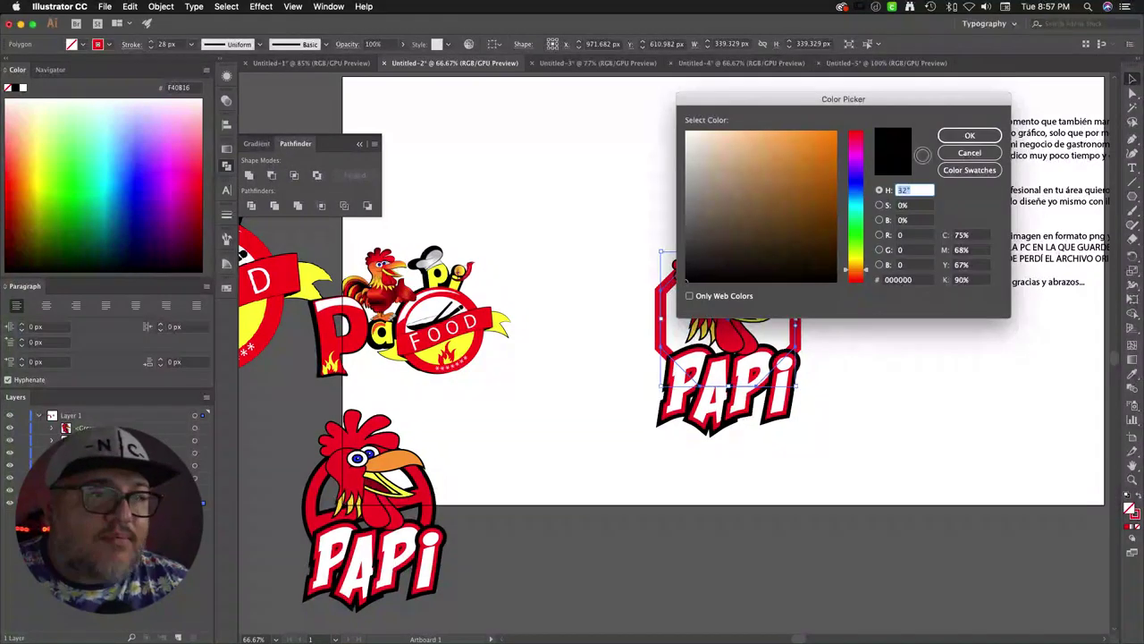
pyautogui.click(969, 135)
pyautogui.click(809, 158)
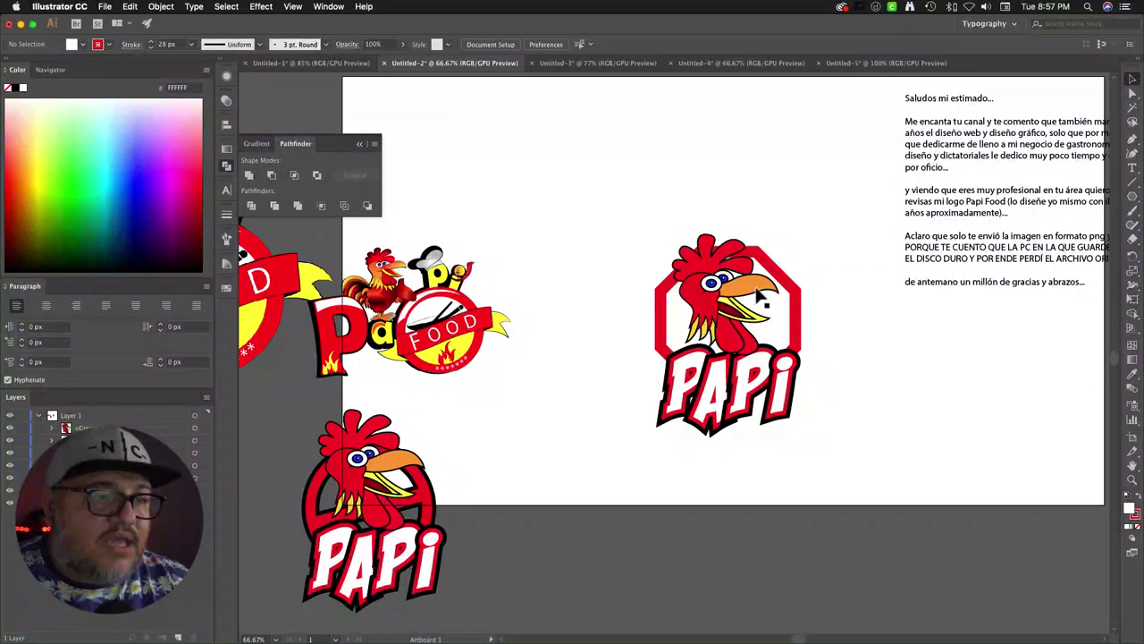
# Step: Move the PAPI lettering up slightly so it overlaps more of the octagon and the rooster's neck
pyautogui.click(726, 371)
pyautogui.moveTo(723, 386); pyautogui.dragTo(720, 372)
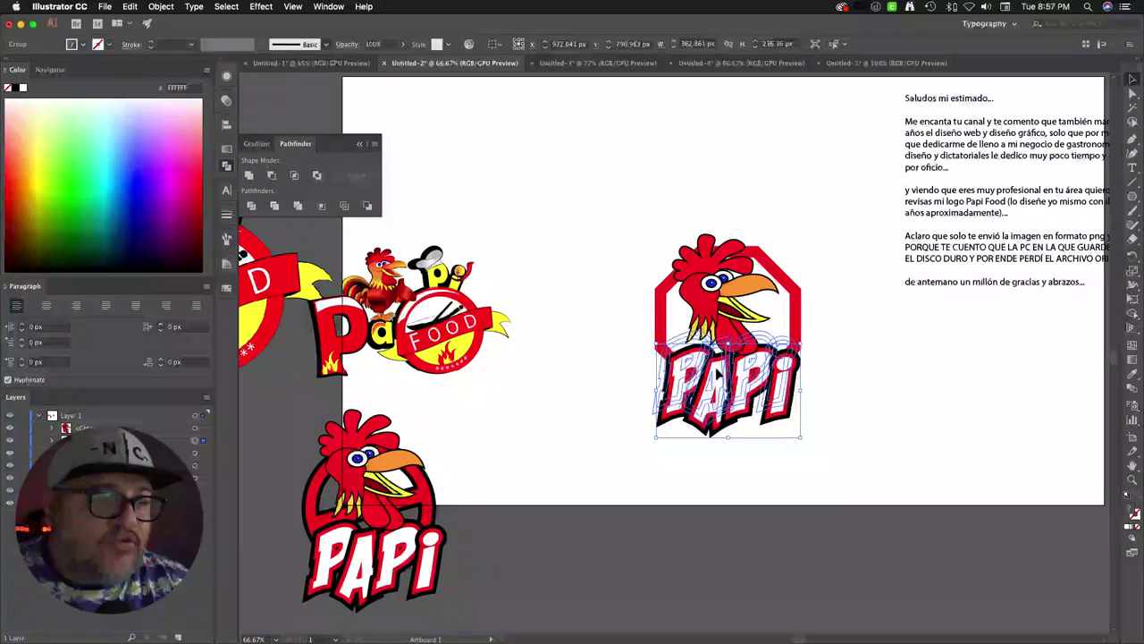
pyautogui.click(855, 404)
pyautogui.press('super+z')
pyautogui.press('super+z')
pyautogui.press('super+z')
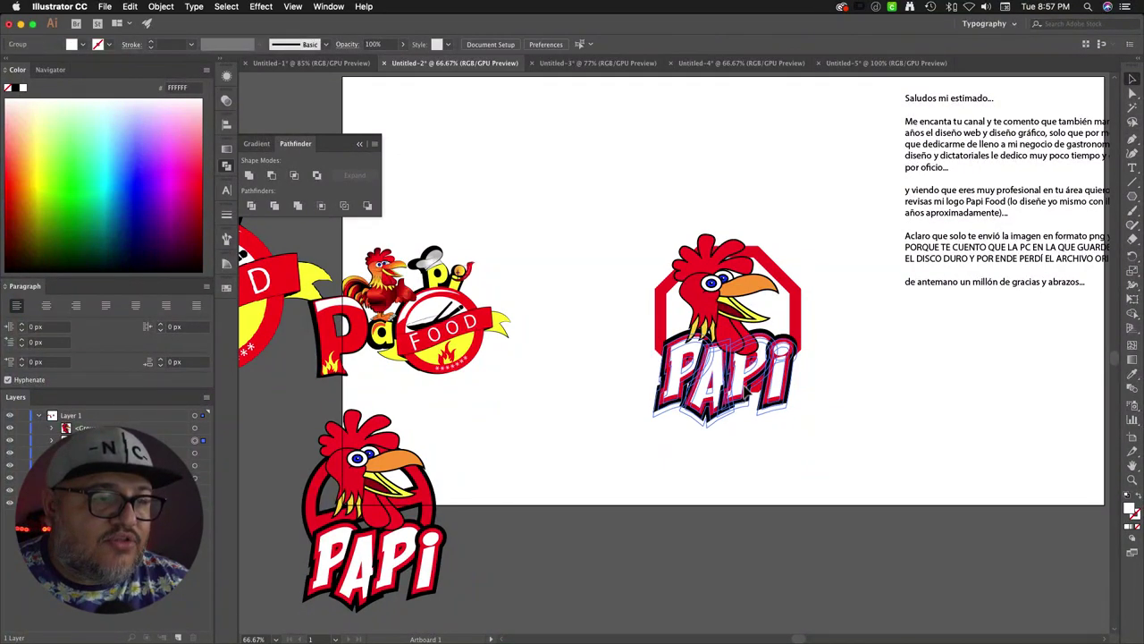
# Step: Tilt the rooster head slightly counterclockwise so its beak points upward, and position it inside the octagon
pyautogui.click(744, 302)
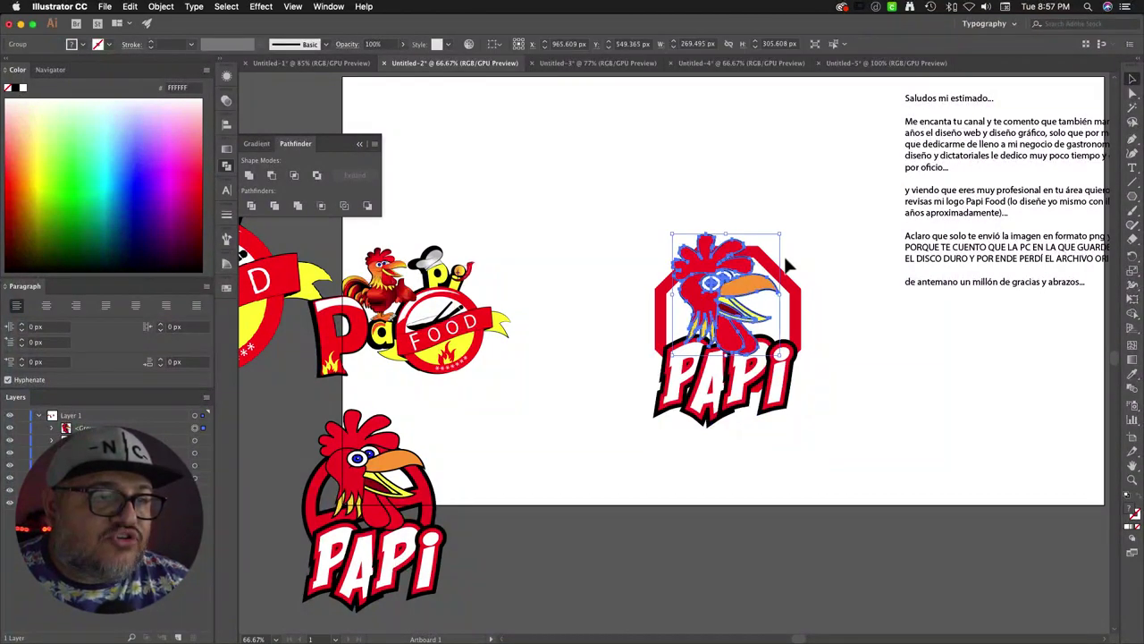
pyautogui.moveTo(786, 231)
pyautogui.mouseDown()
pyautogui.moveTo(779, 223)
pyautogui.moveTo(767, 235)
pyautogui.moveTo(776, 225)
pyautogui.mouseUp()
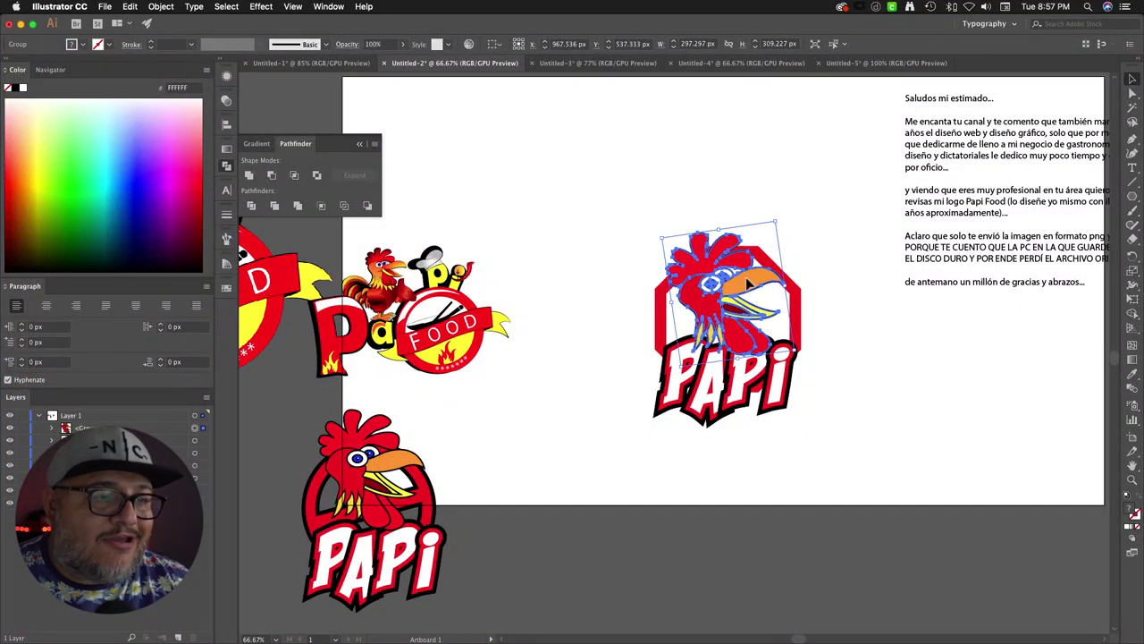
pyautogui.click(831, 246)
pyautogui.click(797, 303)
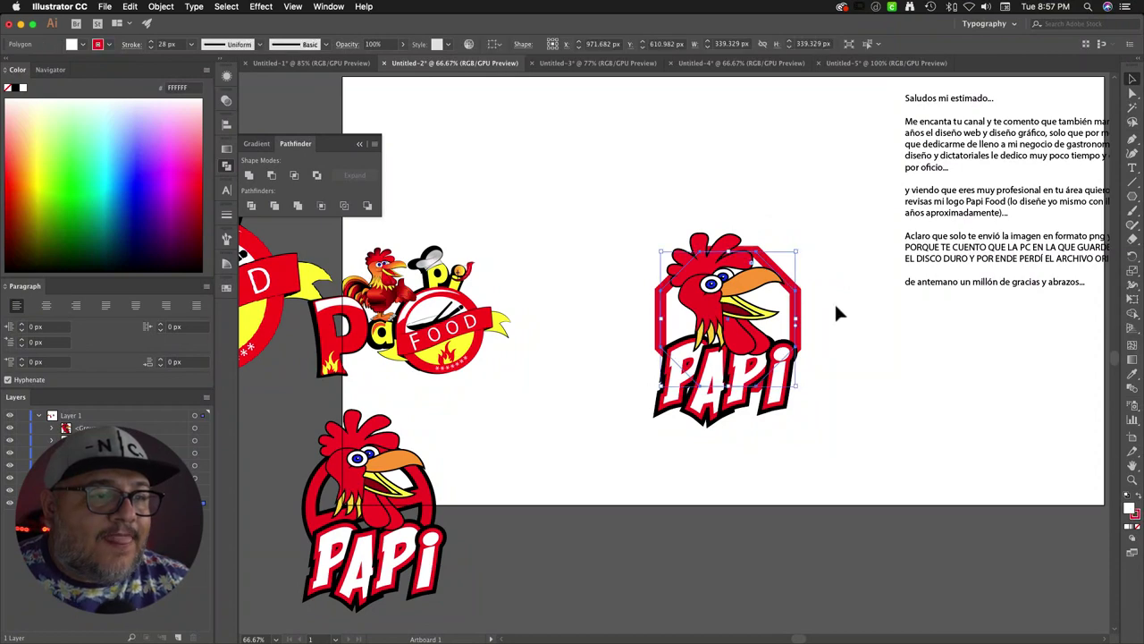
pyautogui.click(850, 322)
pyautogui.click(757, 288)
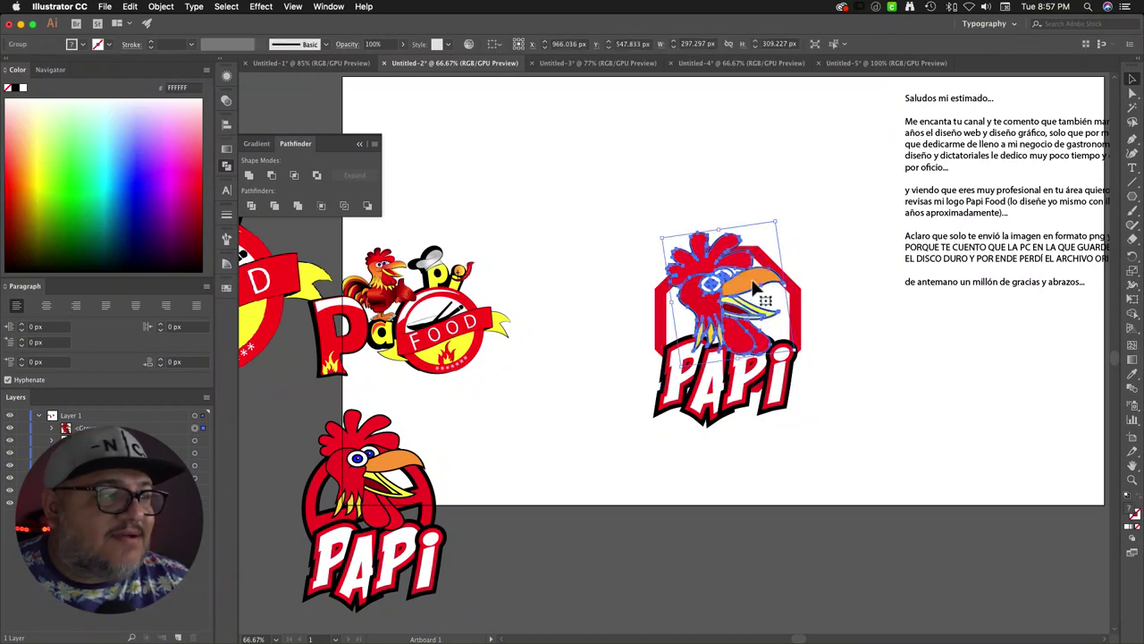
# Step: Give the rooster head group a red stroke and set its weight to 0.25 px
pyautogui.scroll(2, 757, 284)
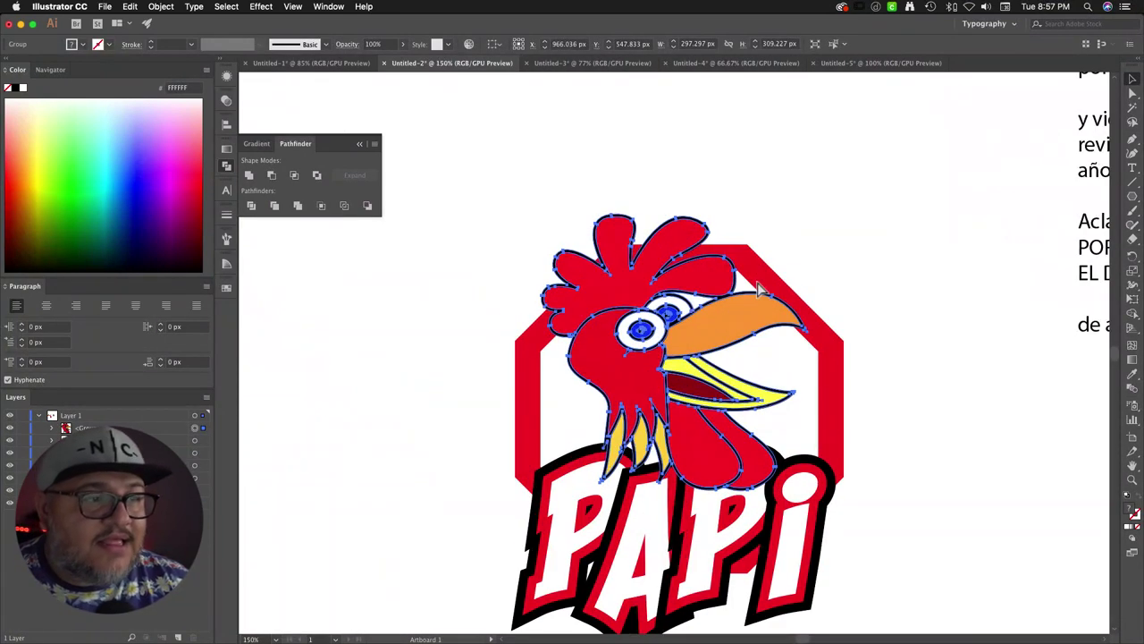
pyautogui.click(731, 202)
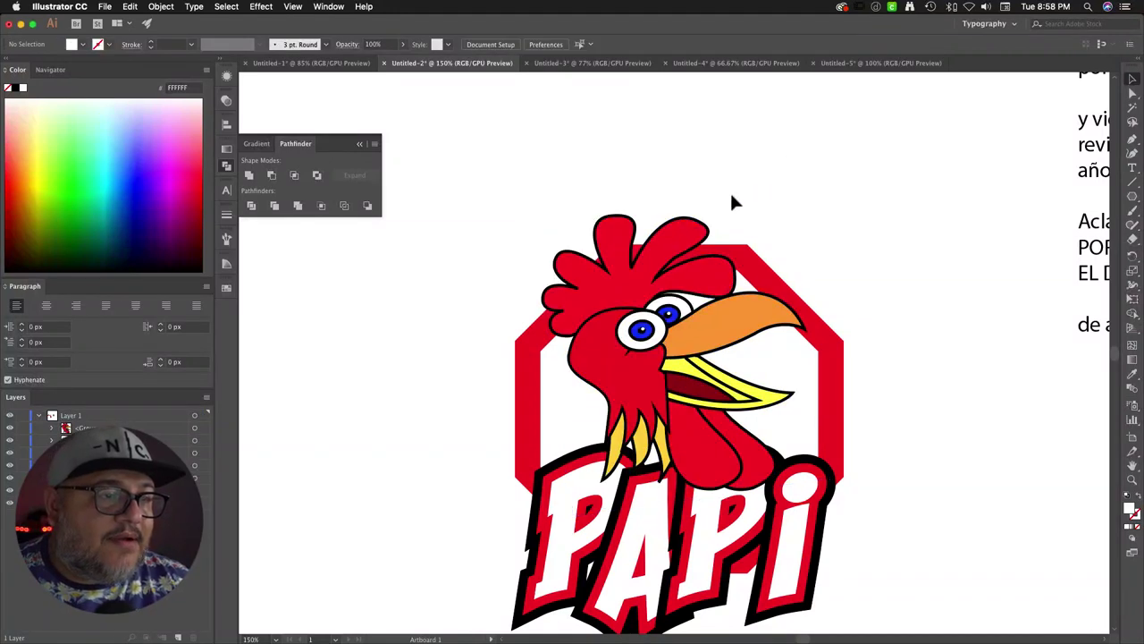
pyautogui.click(685, 227)
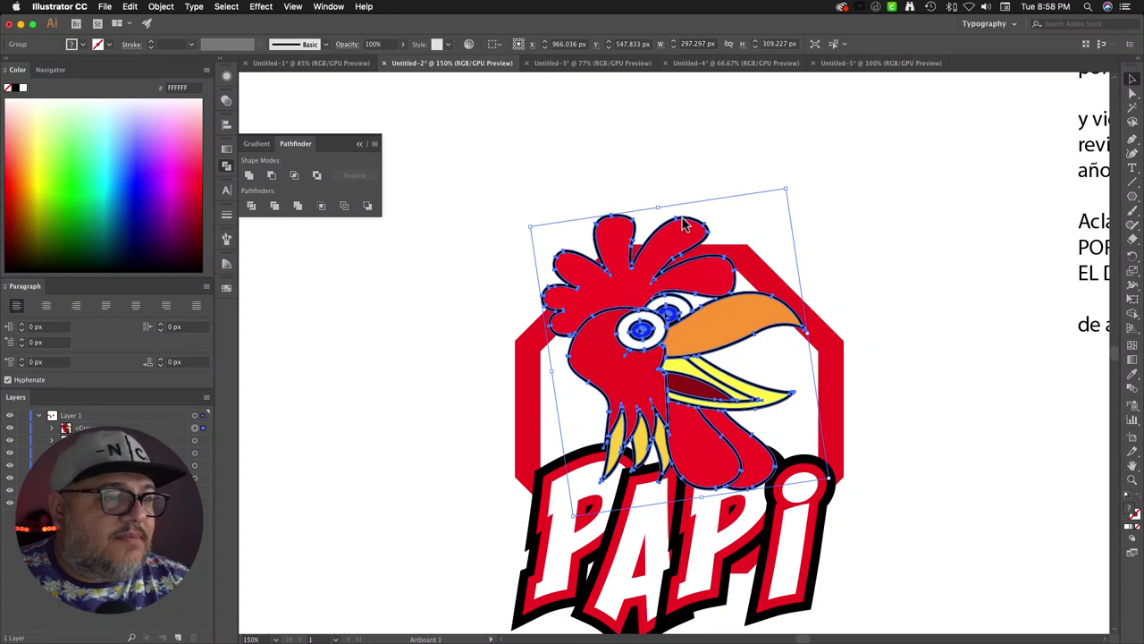
pyautogui.click(151, 42)
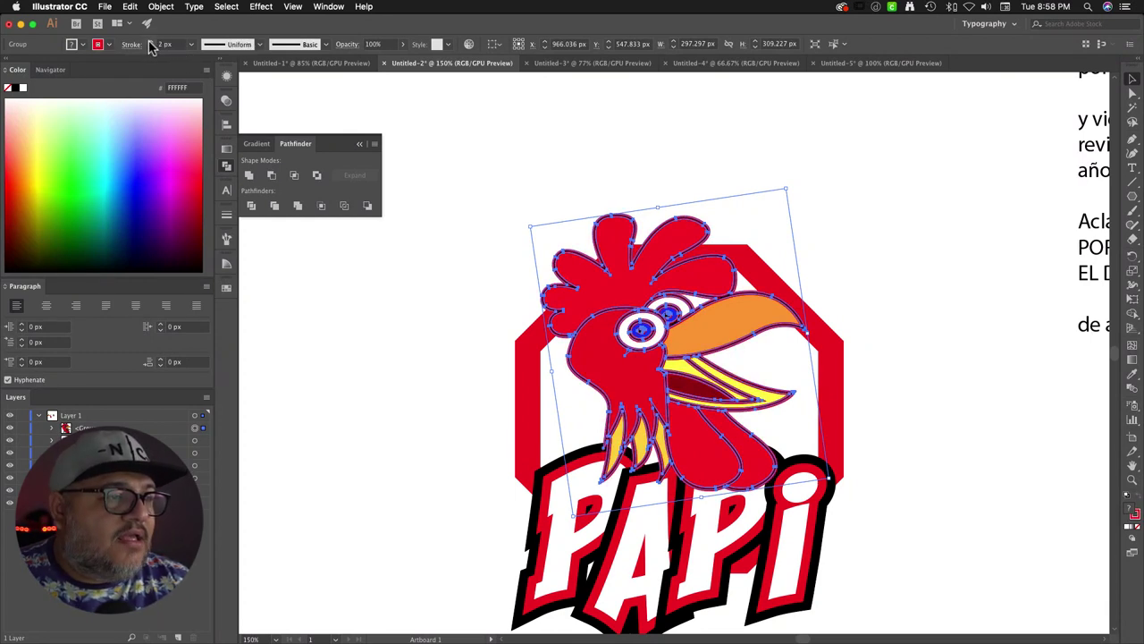
pyautogui.click(164, 46)
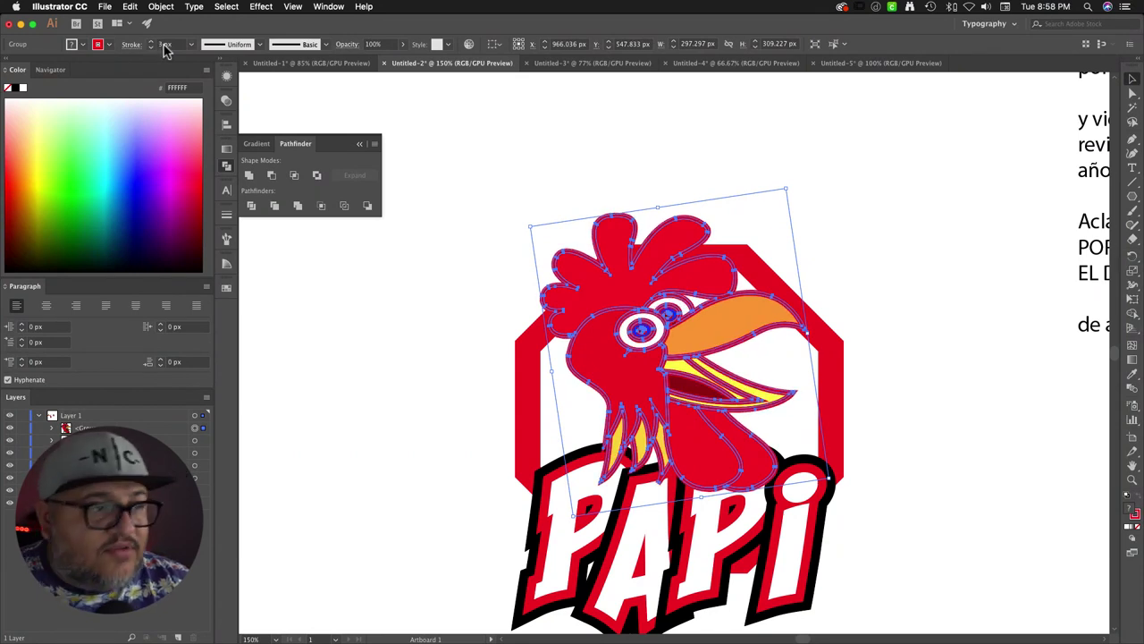
pyautogui.write('0.75')
pyautogui.press('Return')
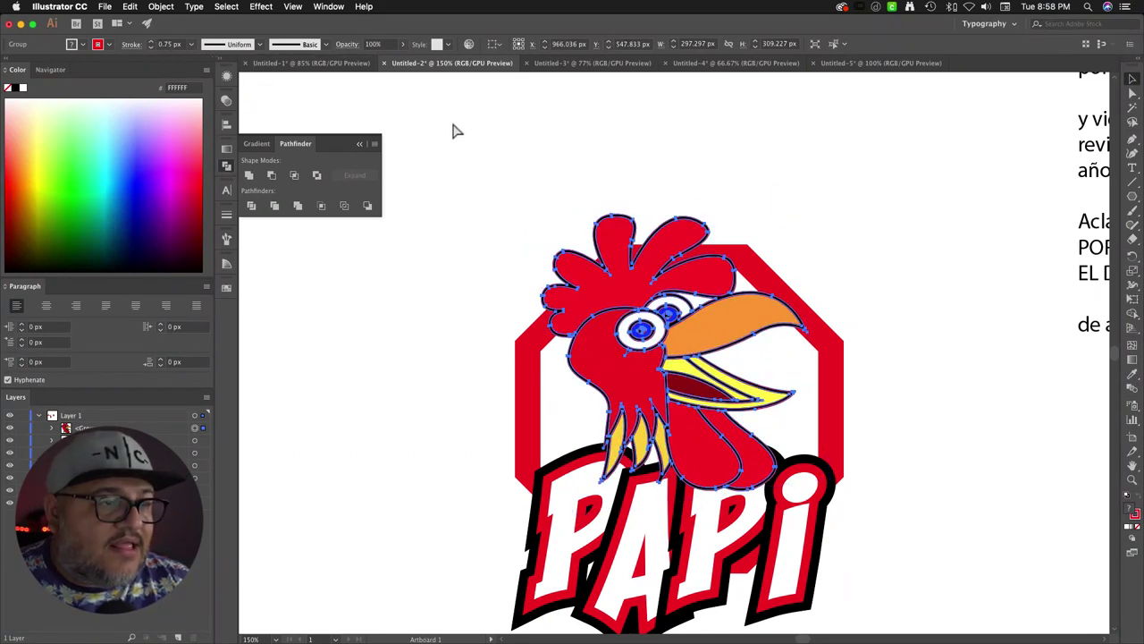
pyautogui.press('Down')
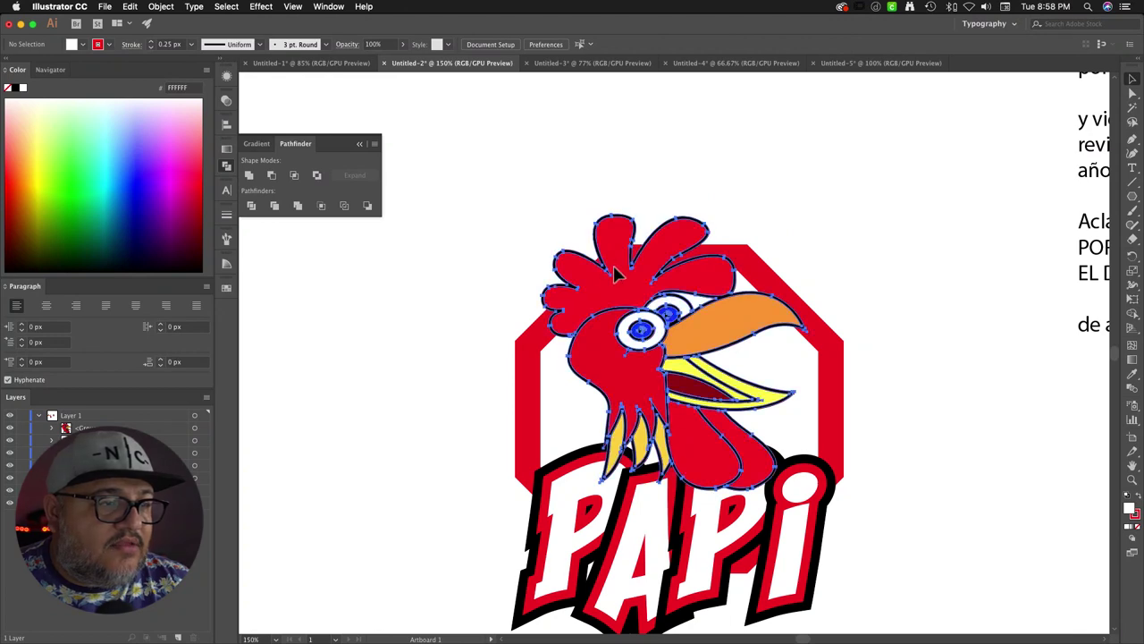
# Step: Duplicate the rooster head beside the octagon and expand the copy's fill and stroke
pyautogui.scroll(-3, 627, 281)
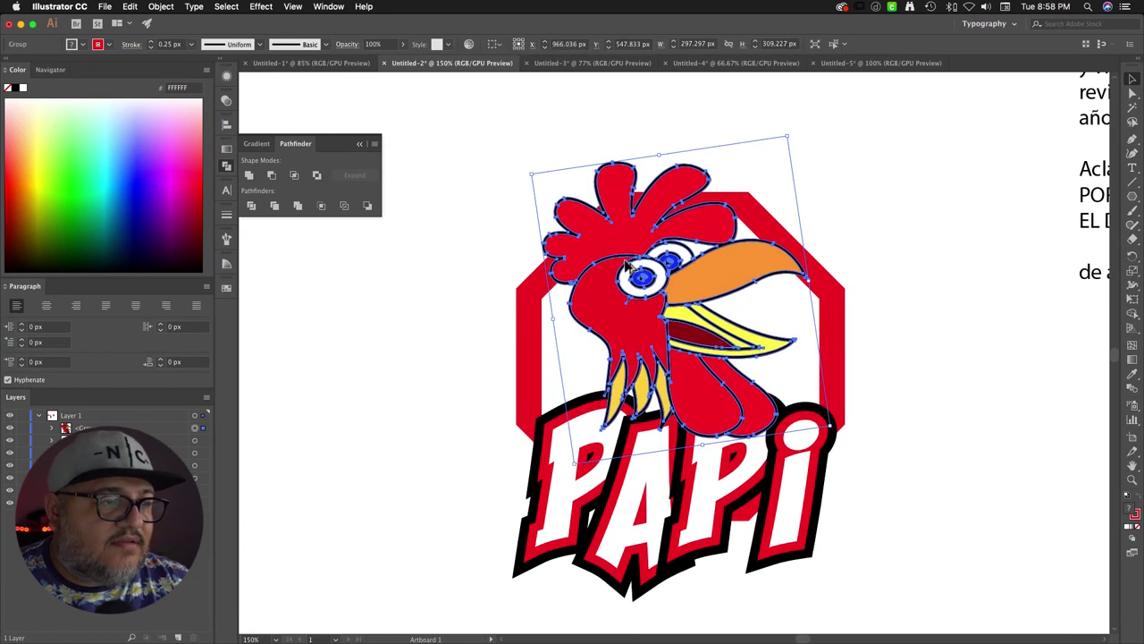
pyautogui.moveTo(625, 253); pyautogui.dragTo(324, 380)
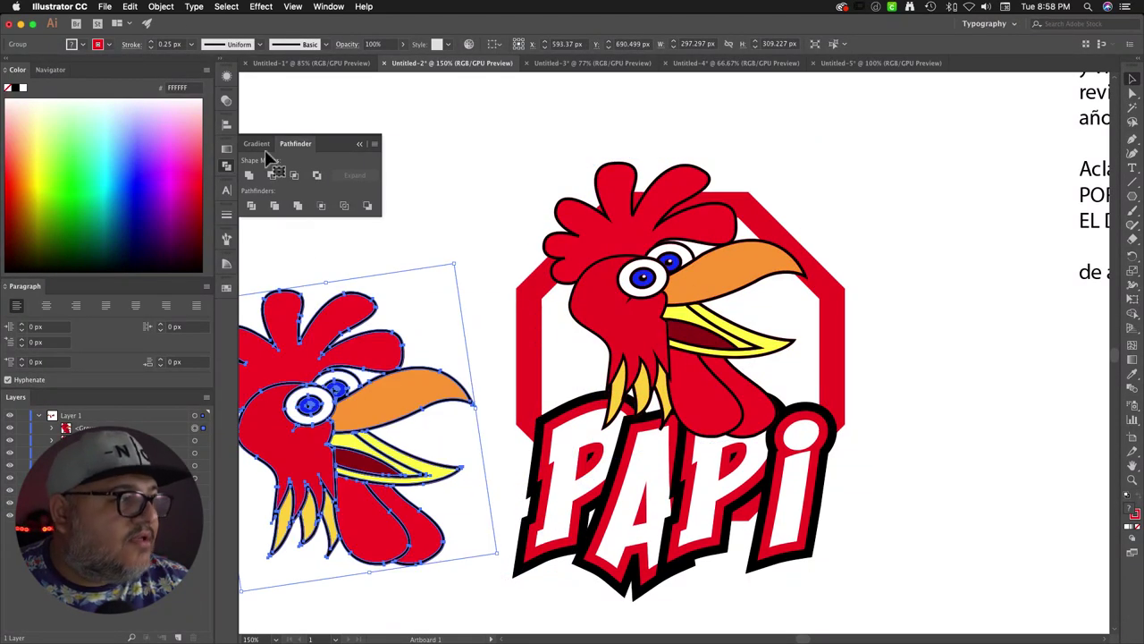
pyautogui.click(130, 6)
pyautogui.moveTo(160, 6)
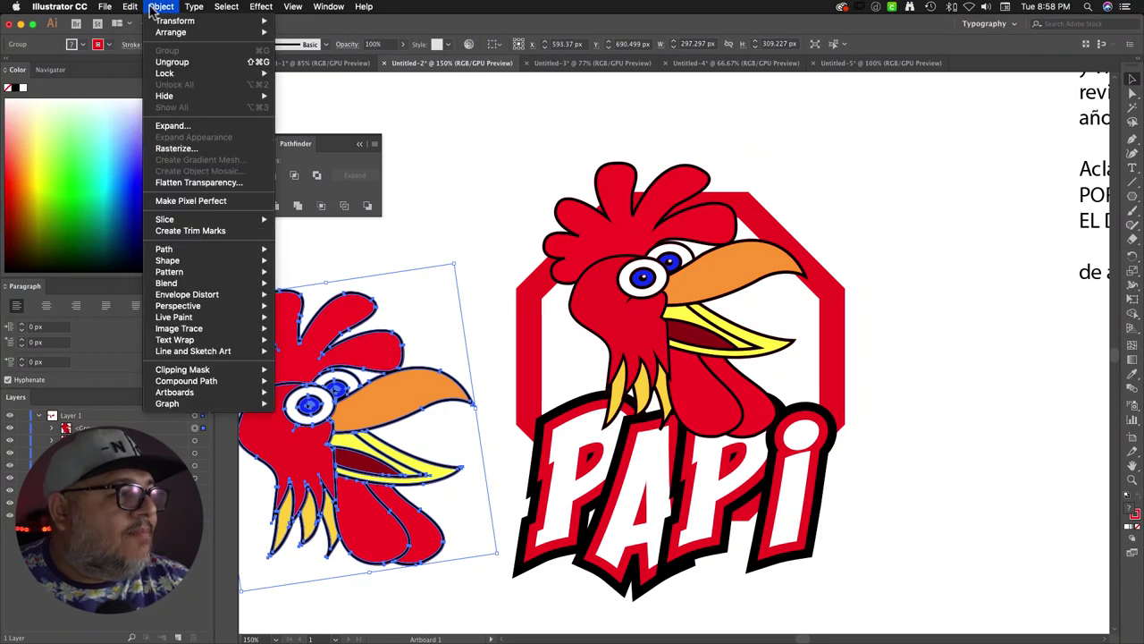
pyautogui.click(182, 128)
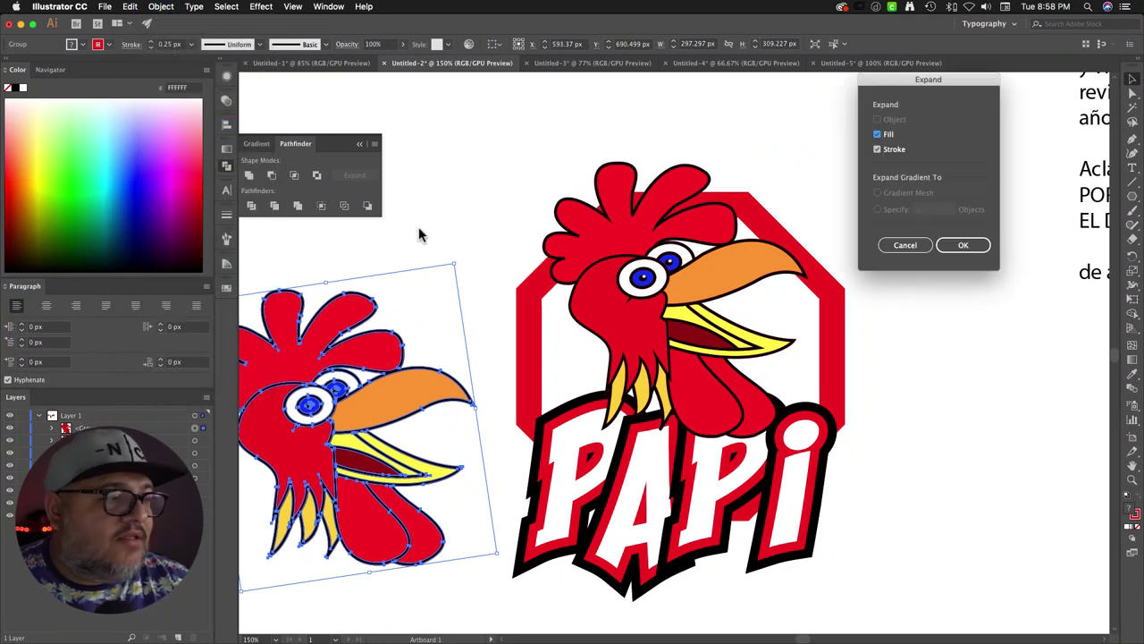
pyautogui.click(960, 246)
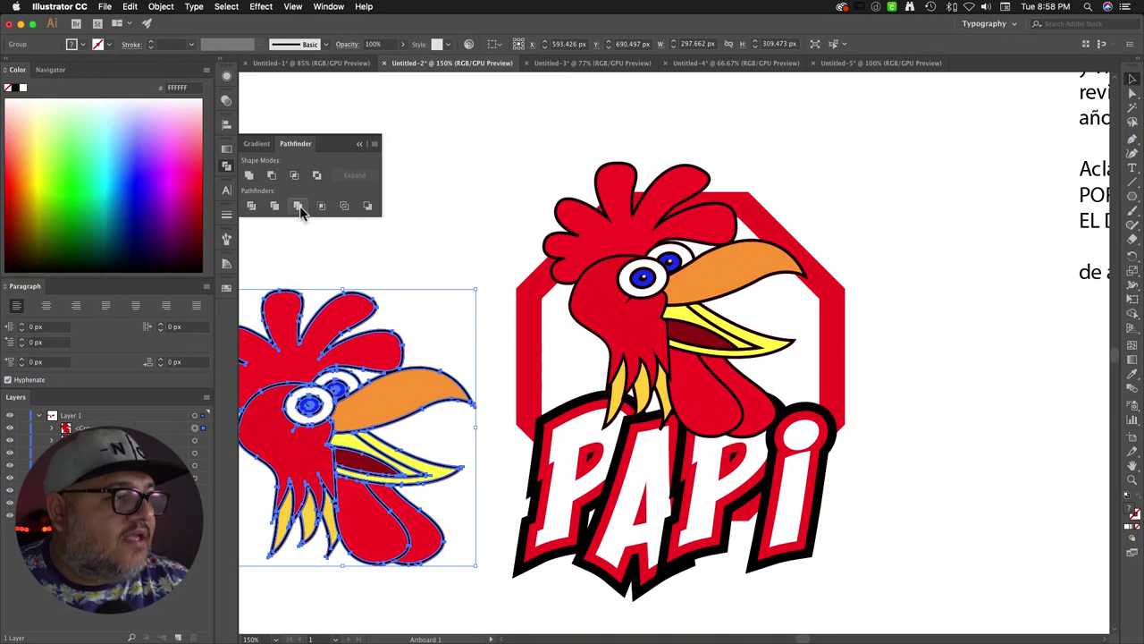
# Step: Merge the expanded rooster copy's shapes and put it on the octagon in place of the original, which moves aside
pyautogui.click(299, 206)
pyautogui.click(454, 240)
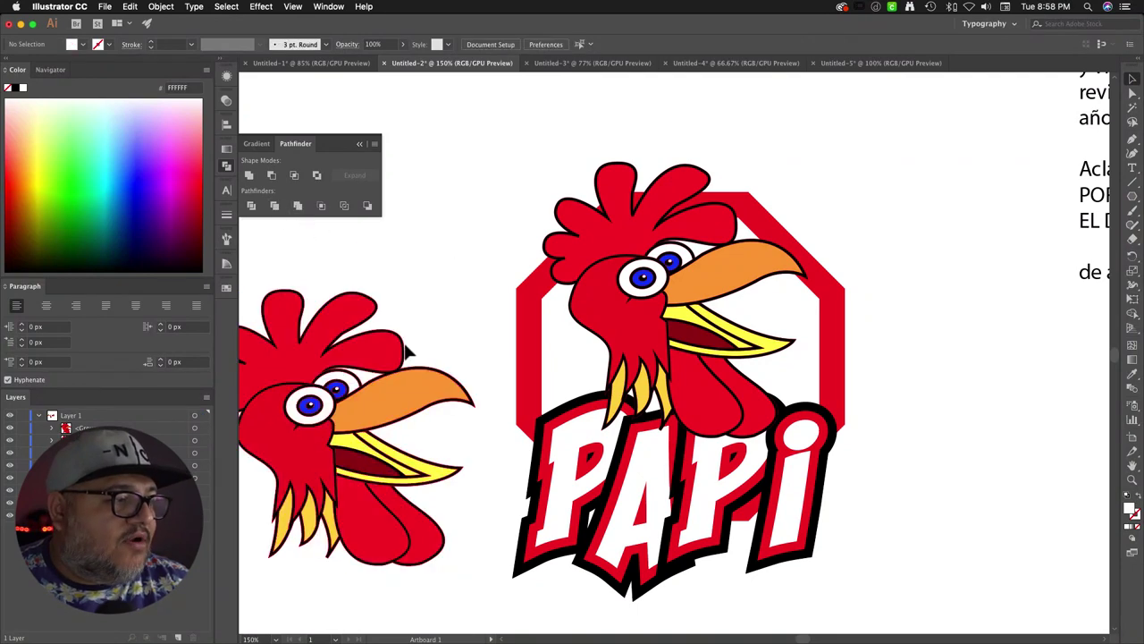
pyautogui.moveTo(624, 302); pyautogui.dragTo(1004, 549)
pyautogui.moveTo(370, 399); pyautogui.dragTo(708, 266)
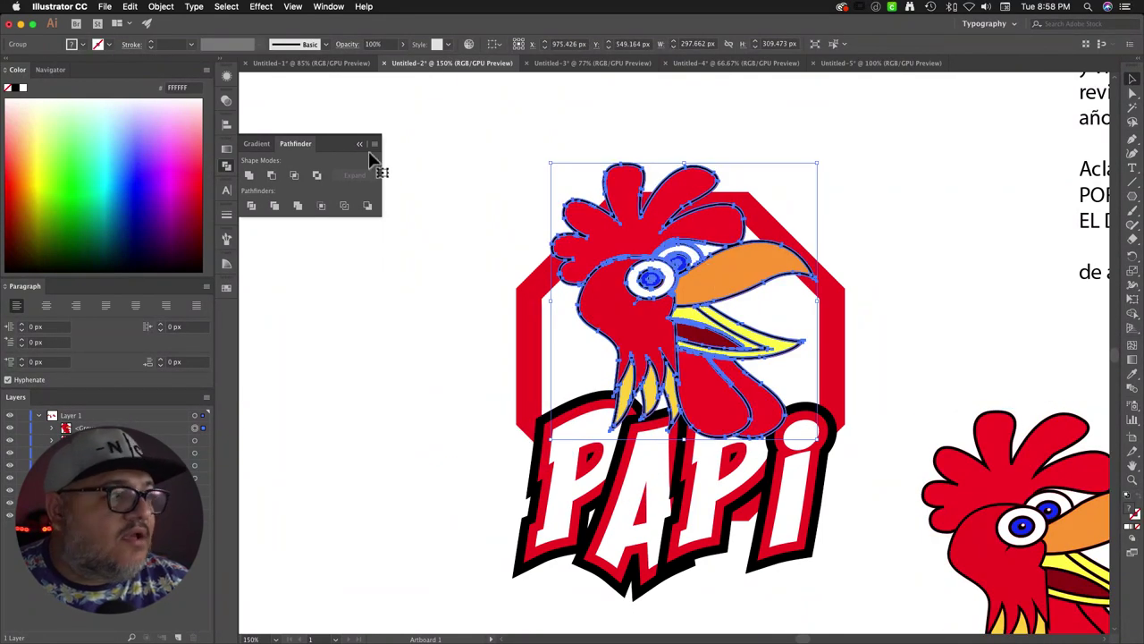
pyautogui.click(130, 6)
pyautogui.moveTo(157, 9)
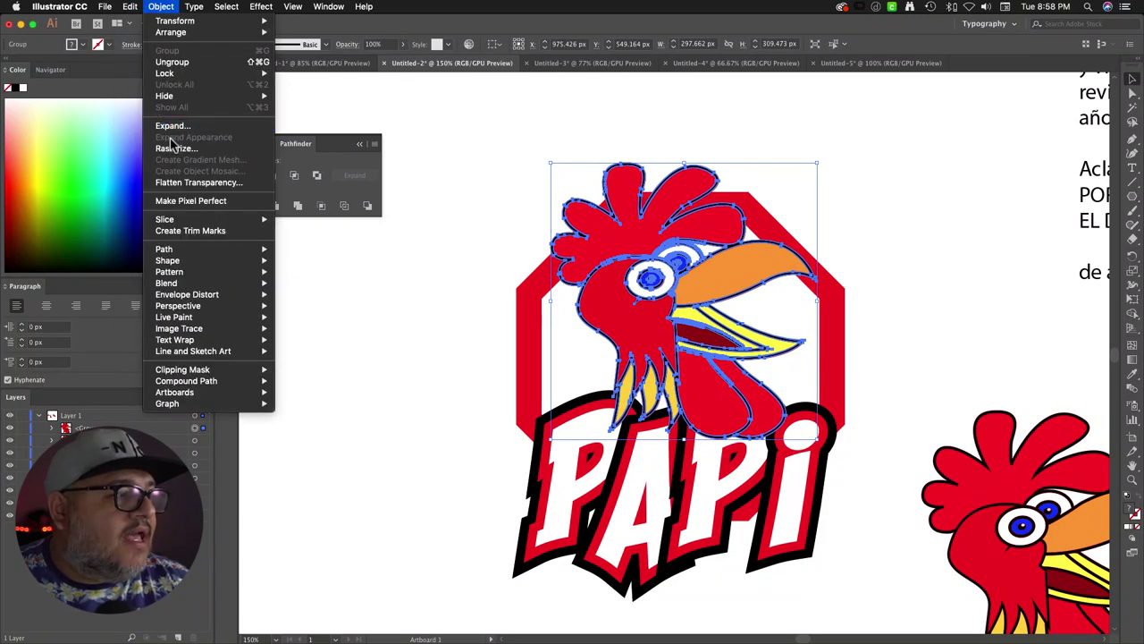
pyautogui.moveTo(177, 253)
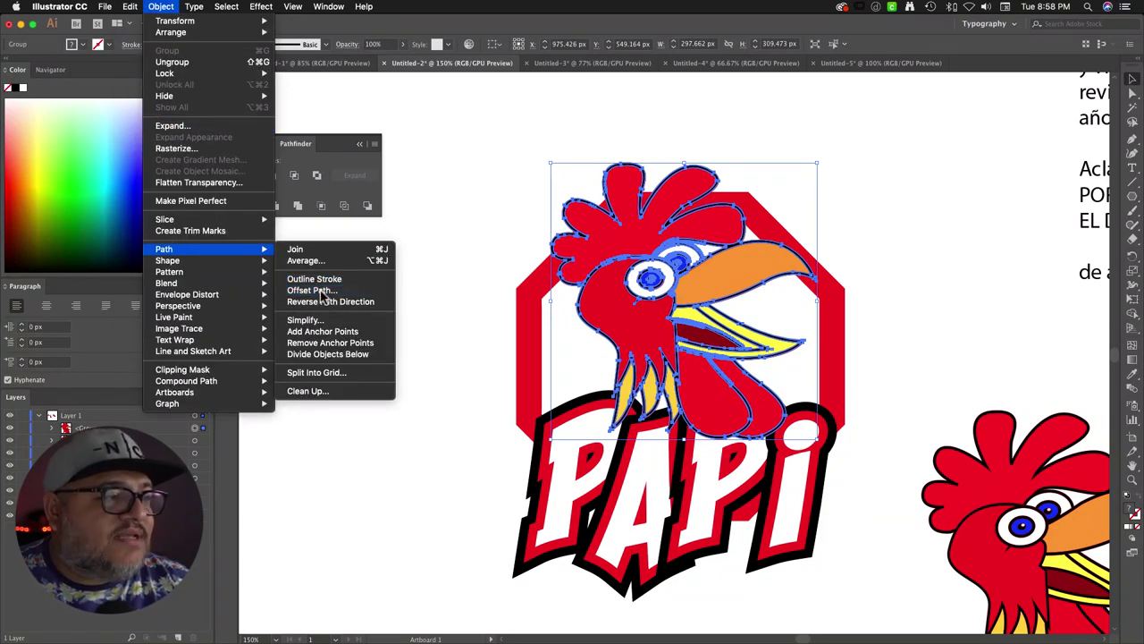
pyautogui.click(305, 290)
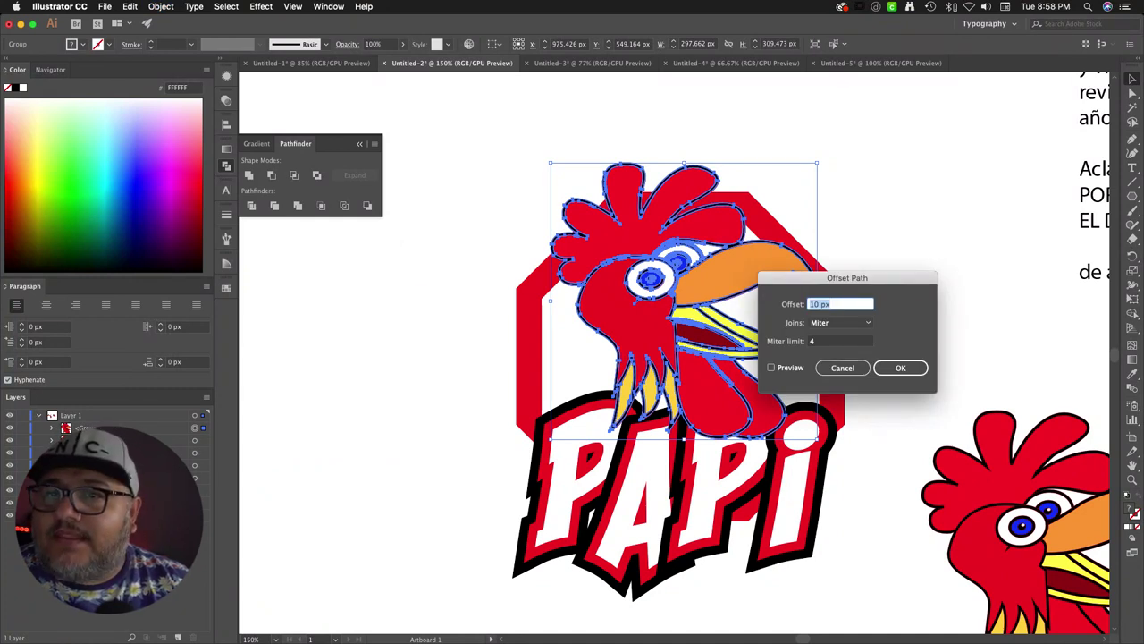
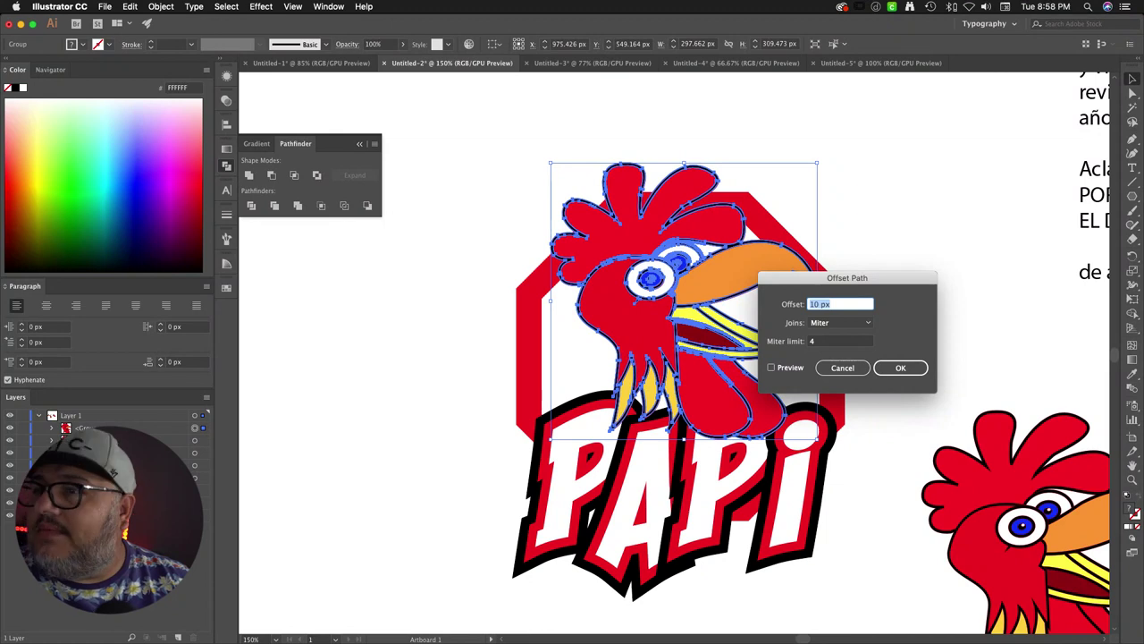
pyautogui.click(824, 282)
pyautogui.click(770, 367)
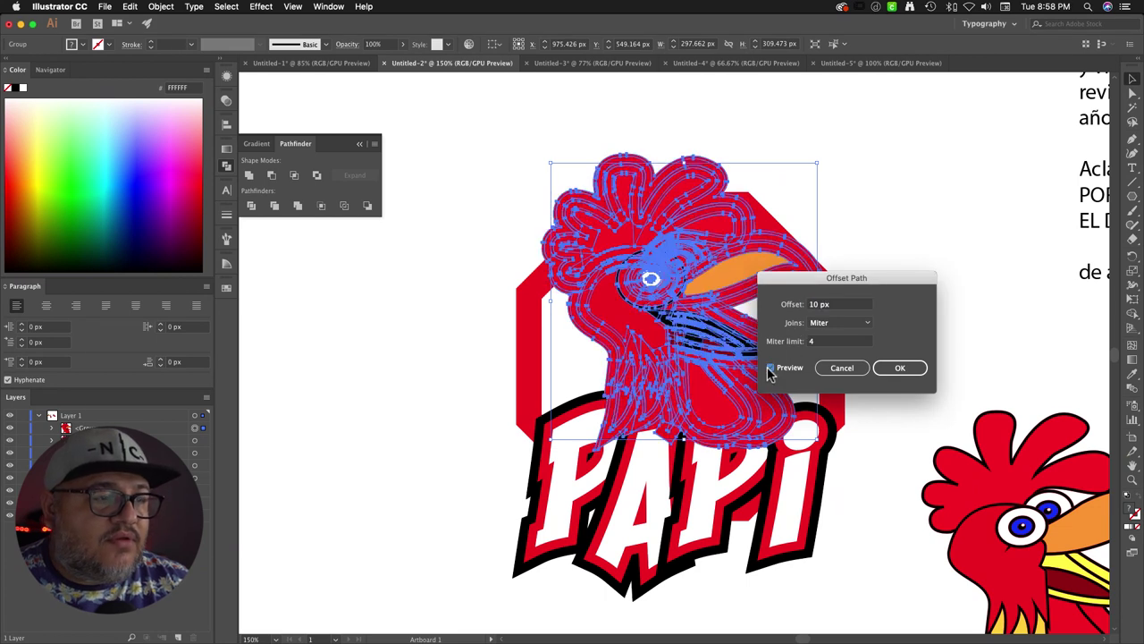
pyautogui.click(821, 341)
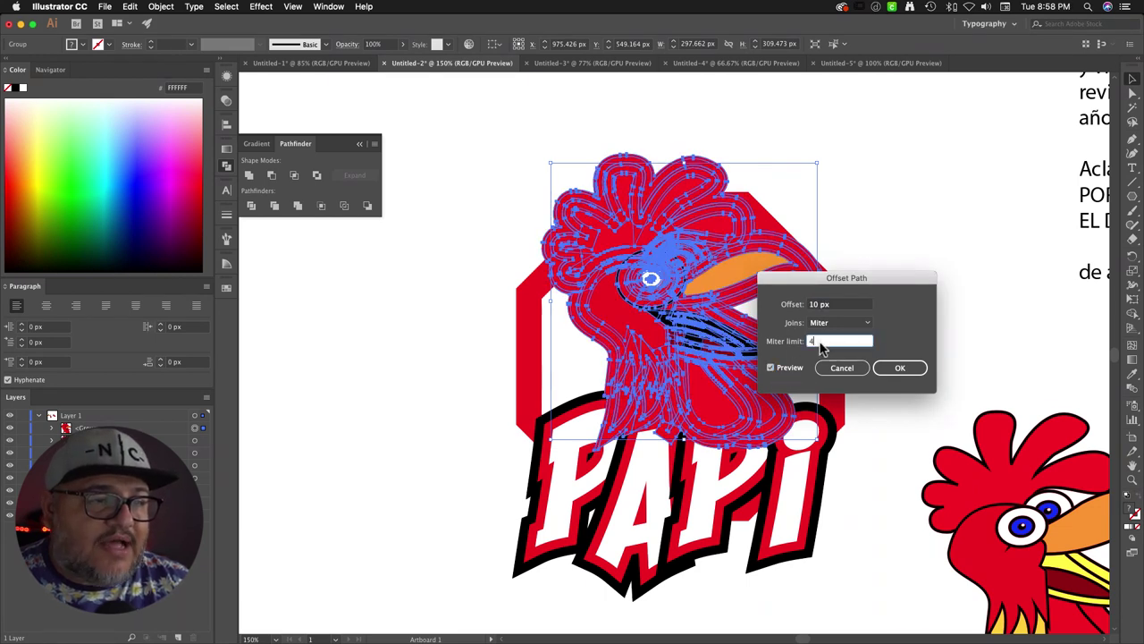
pyautogui.write('2')
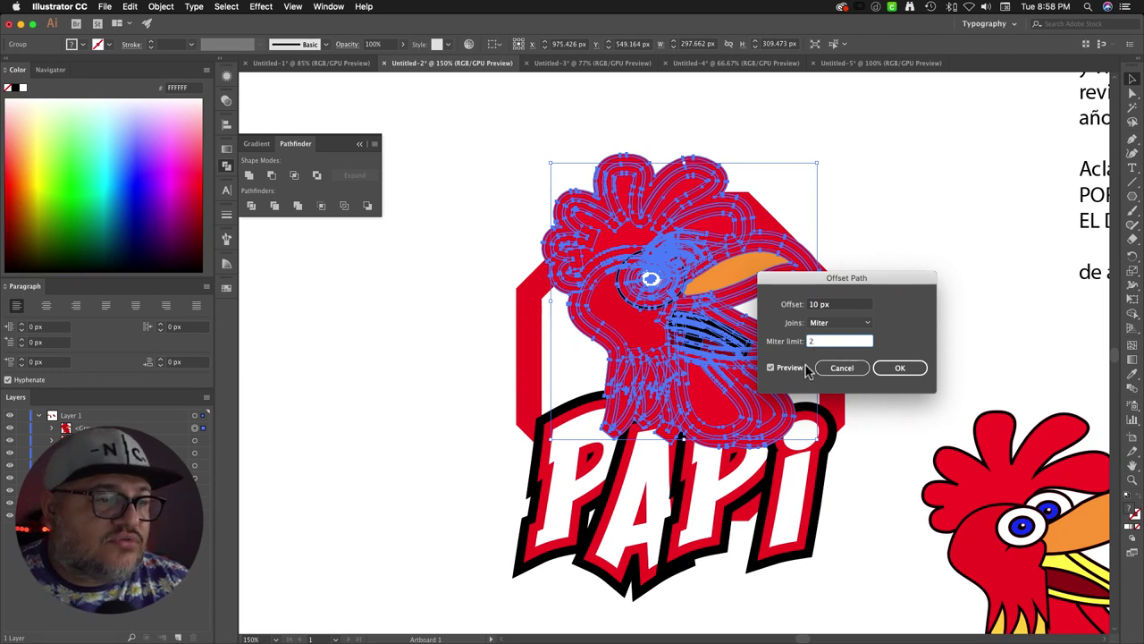
pyautogui.click(843, 368)
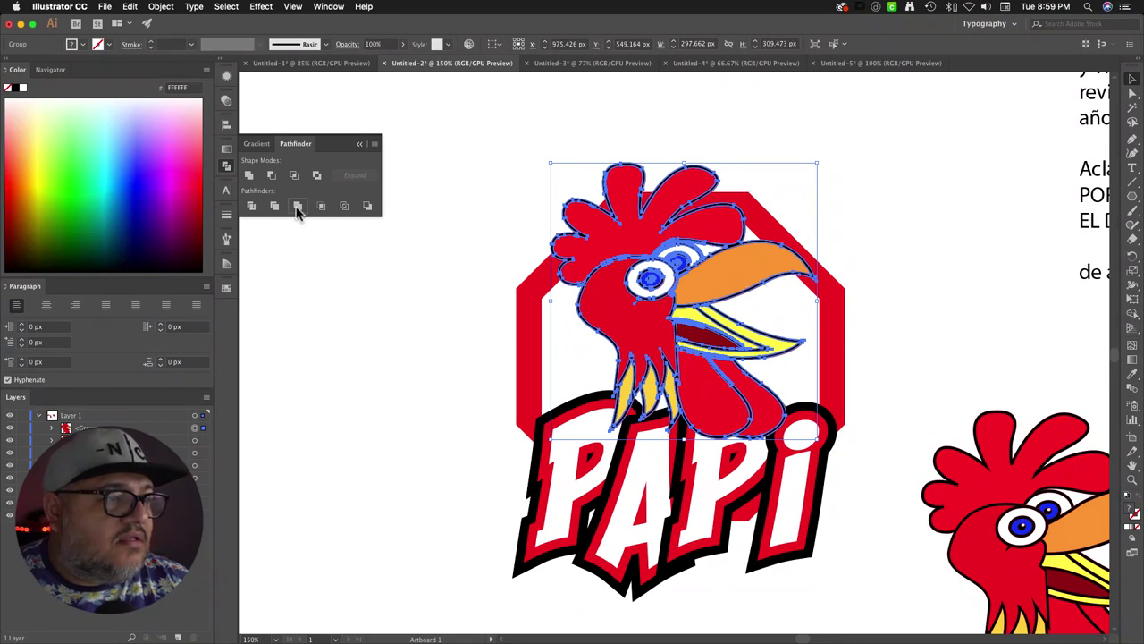
# Step: Try to ungroup the merged rooster head and pull its red comb shape away
pyautogui.click(354, 308)
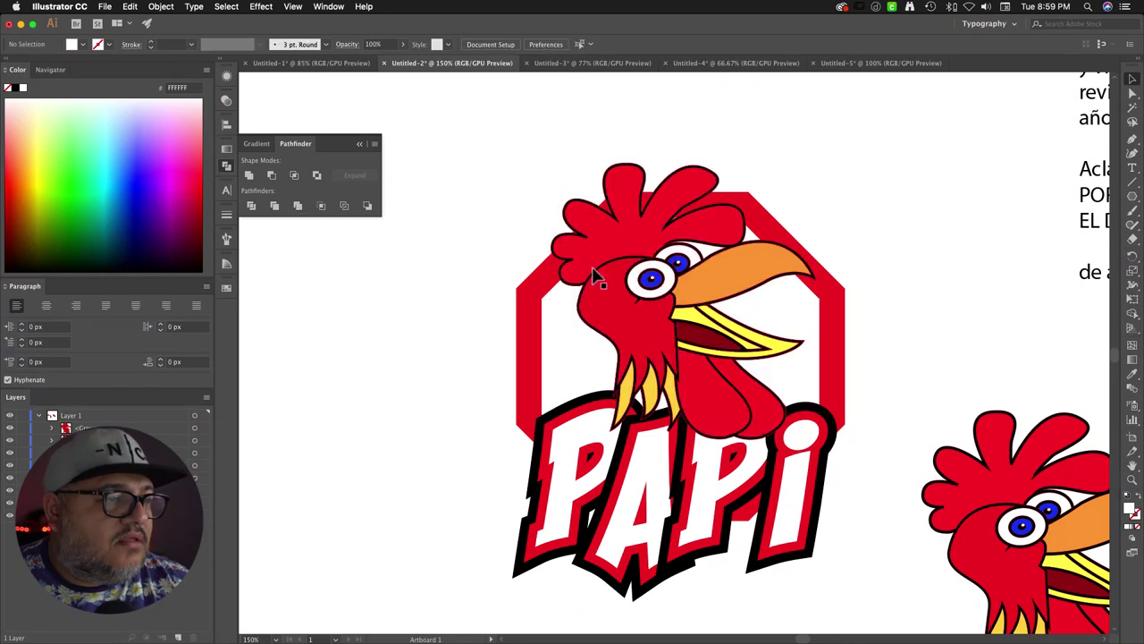
pyautogui.rightClick(597, 275)
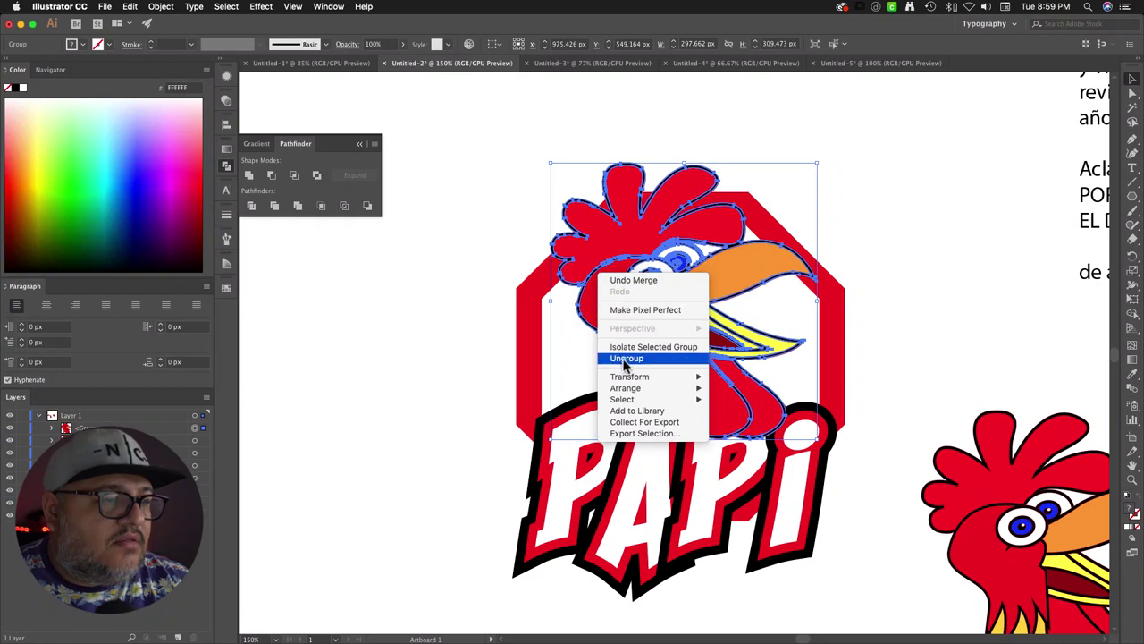
pyautogui.click(627, 358)
pyautogui.click(471, 200)
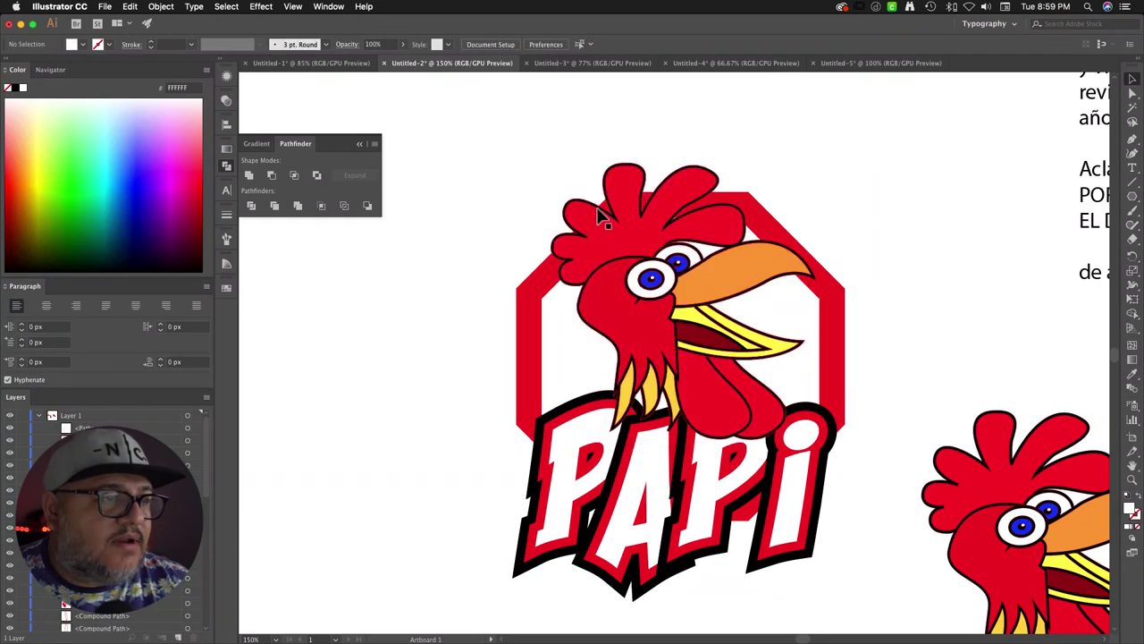
pyautogui.moveTo(601, 213); pyautogui.dragTo(471, 140)
pyautogui.hotkey('ctrl', 'z')
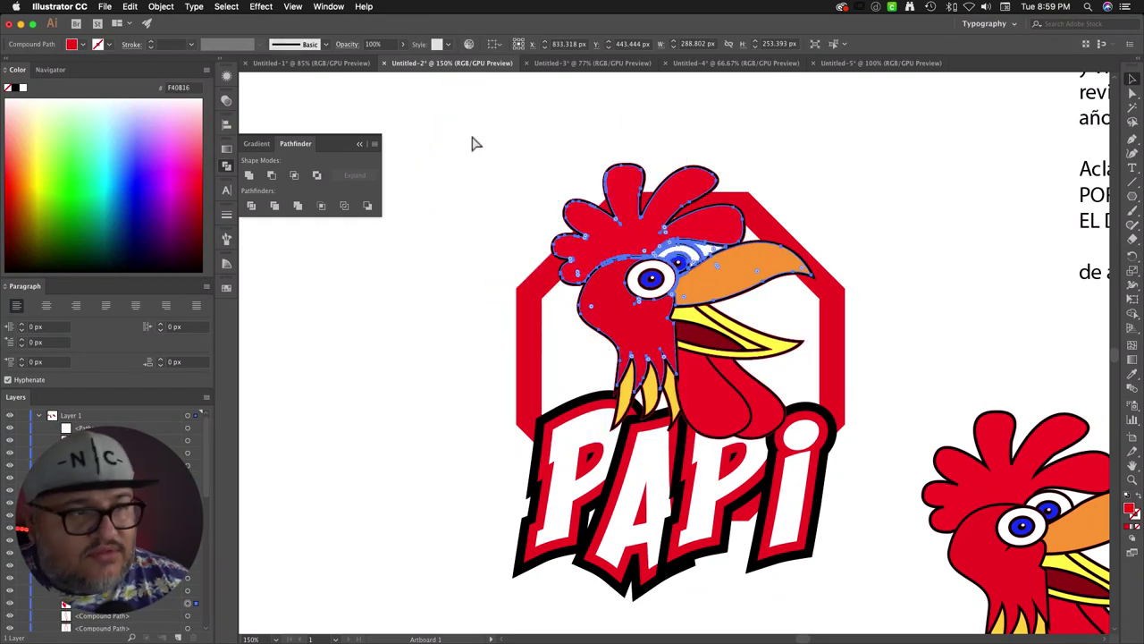
pyautogui.hotkey('ctrl', 'z')
# Step: Move the merged rooster head off the octagon and apply Merge to its shapes again
pyautogui.moveTo(637, 336); pyautogui.dragTo(327, 407)
pyautogui.click(475, 205)
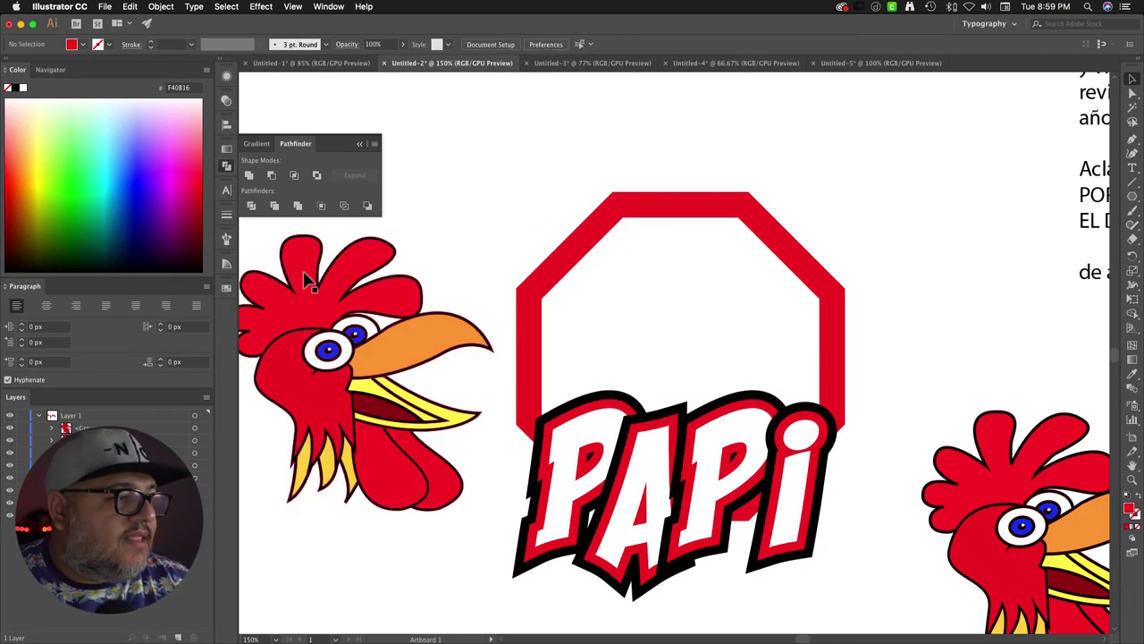
pyautogui.click(302, 277)
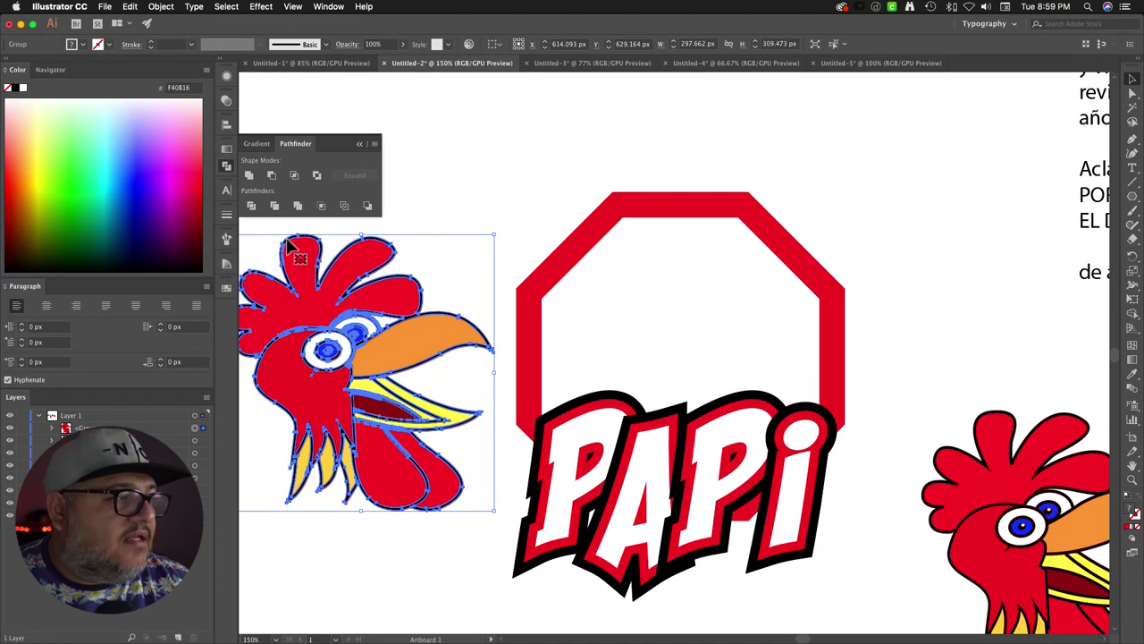
pyautogui.click(297, 207)
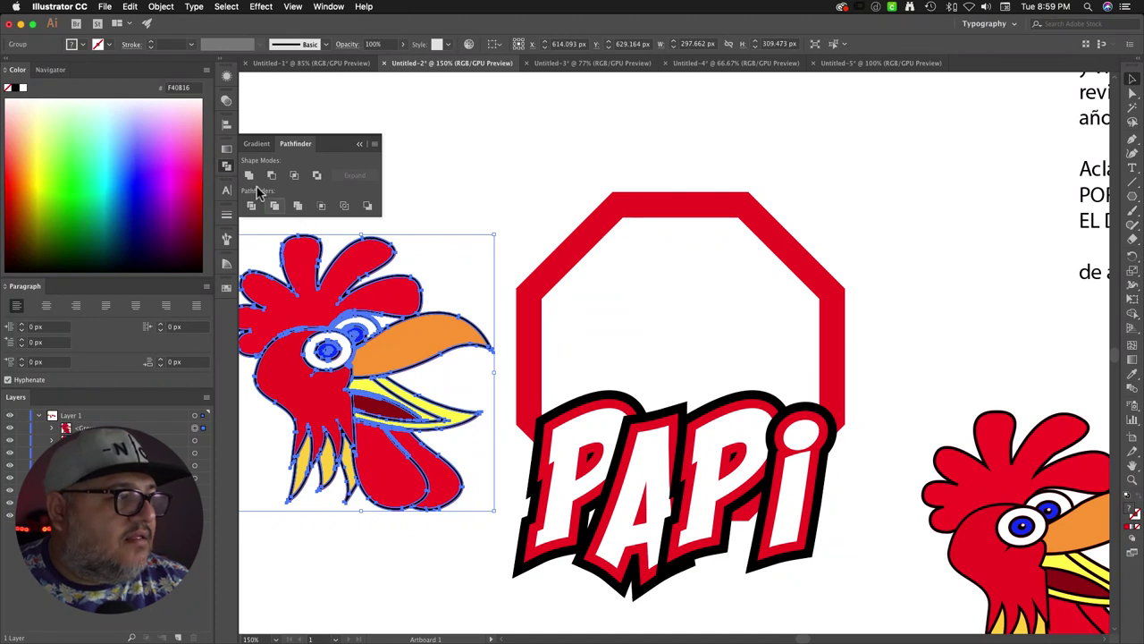
# Step: Apply Expand to the rooster head group once more and merge its overlapping shapes
pyautogui.click(161, 7)
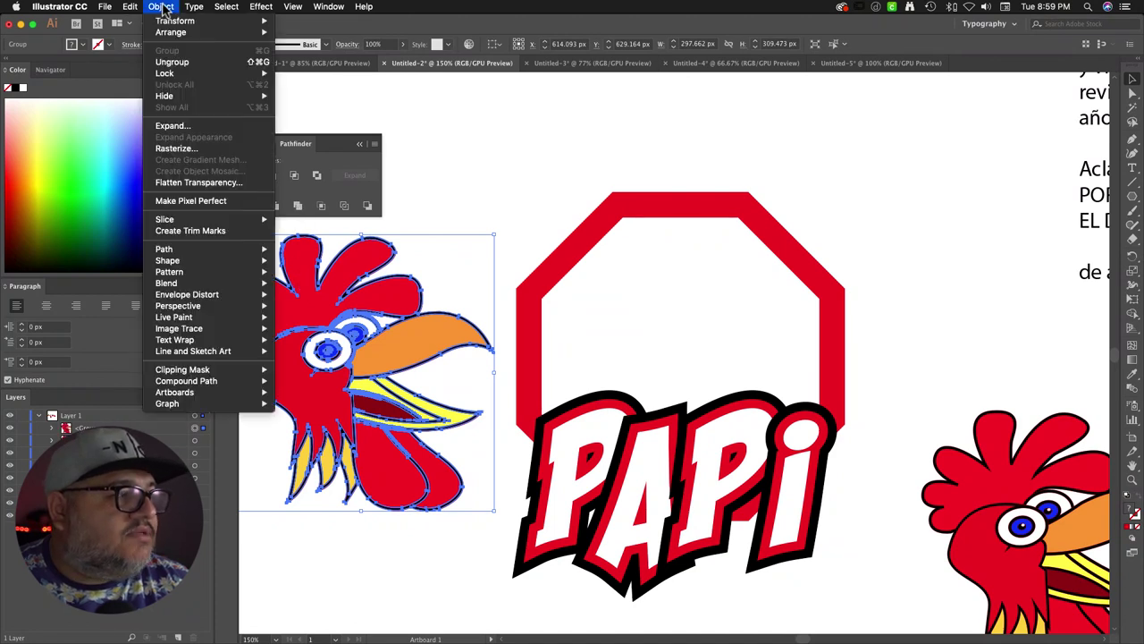
pyautogui.click(165, 125)
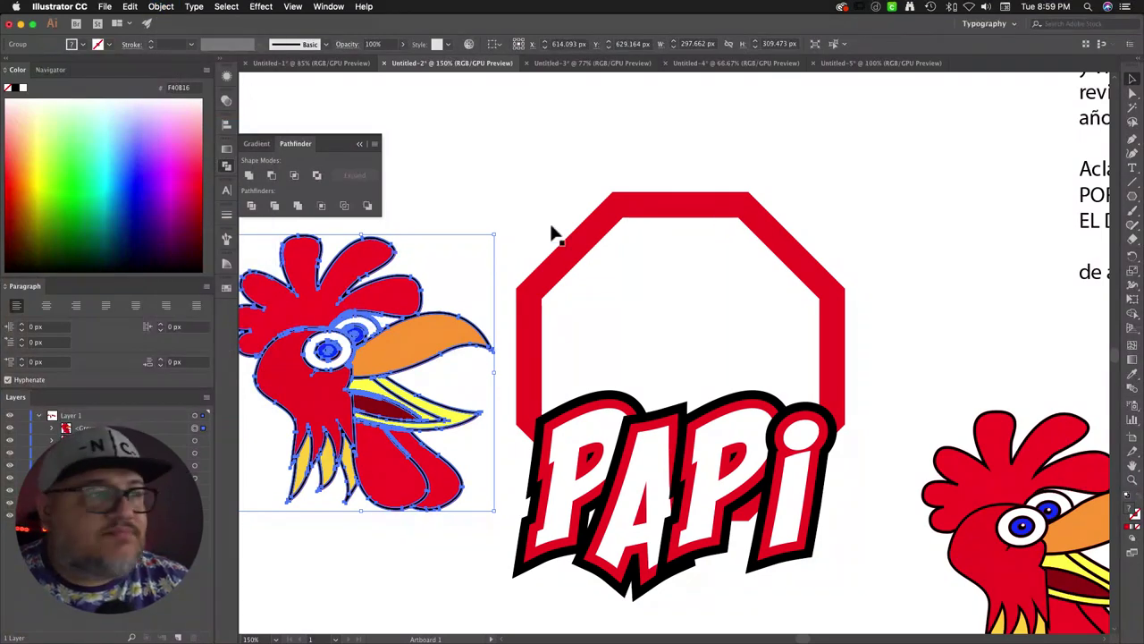
pyautogui.click(161, 7)
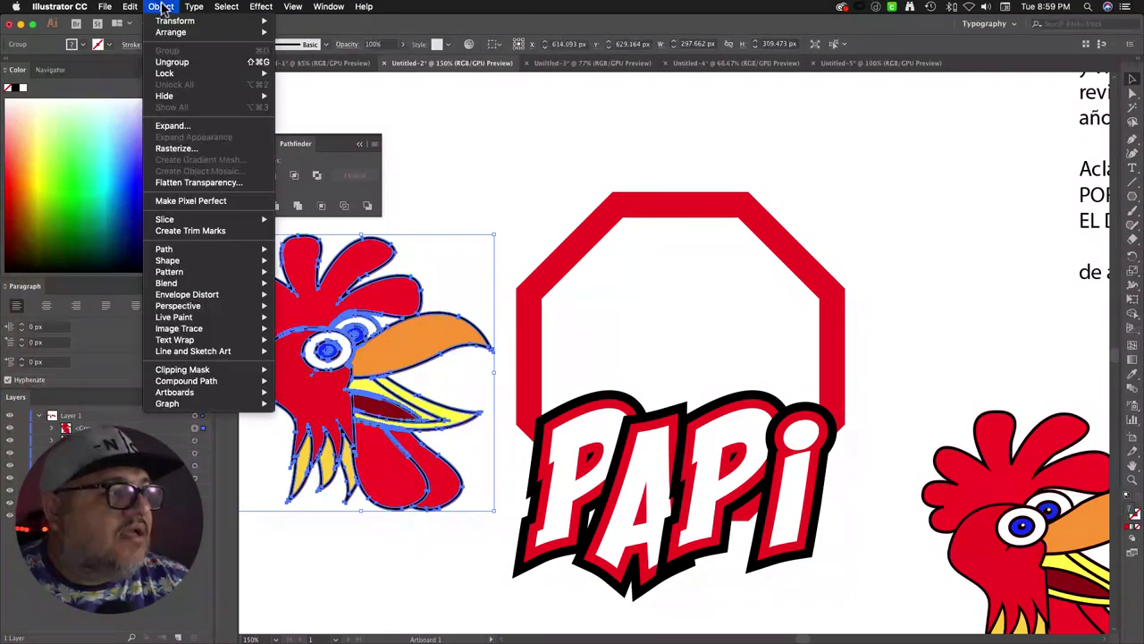
pyautogui.click(169, 126)
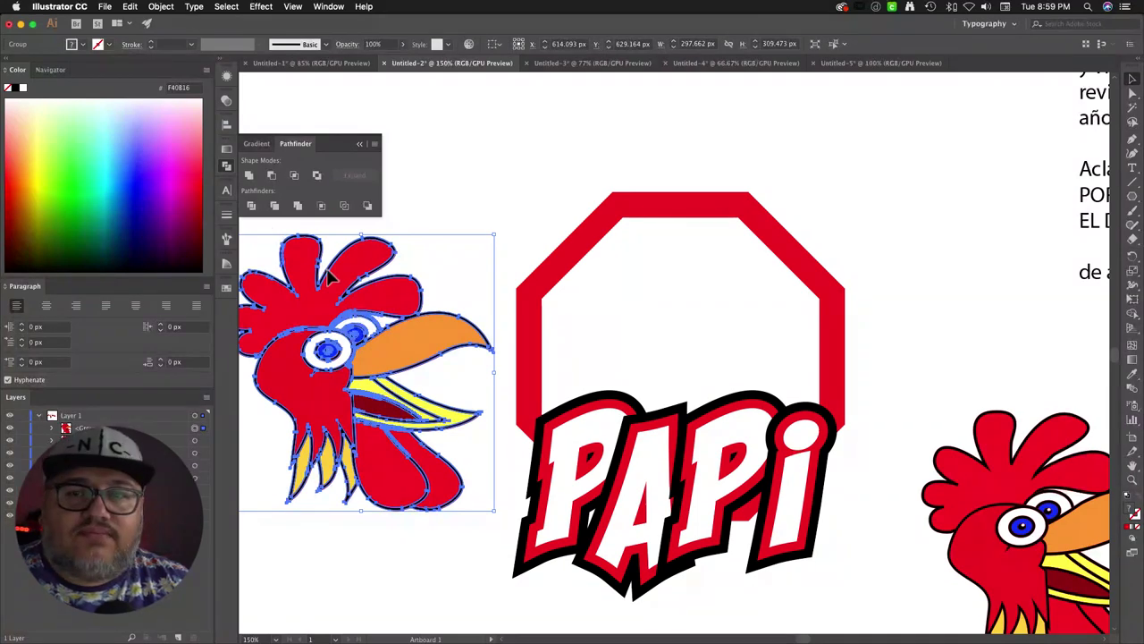
pyautogui.click(299, 208)
pyautogui.click(413, 216)
# Step: Try to ungroup the merged rooster head above the octagon and pull its red shape away, and undo those changes
pyautogui.moveTo(369, 261); pyautogui.dragTo(543, 128)
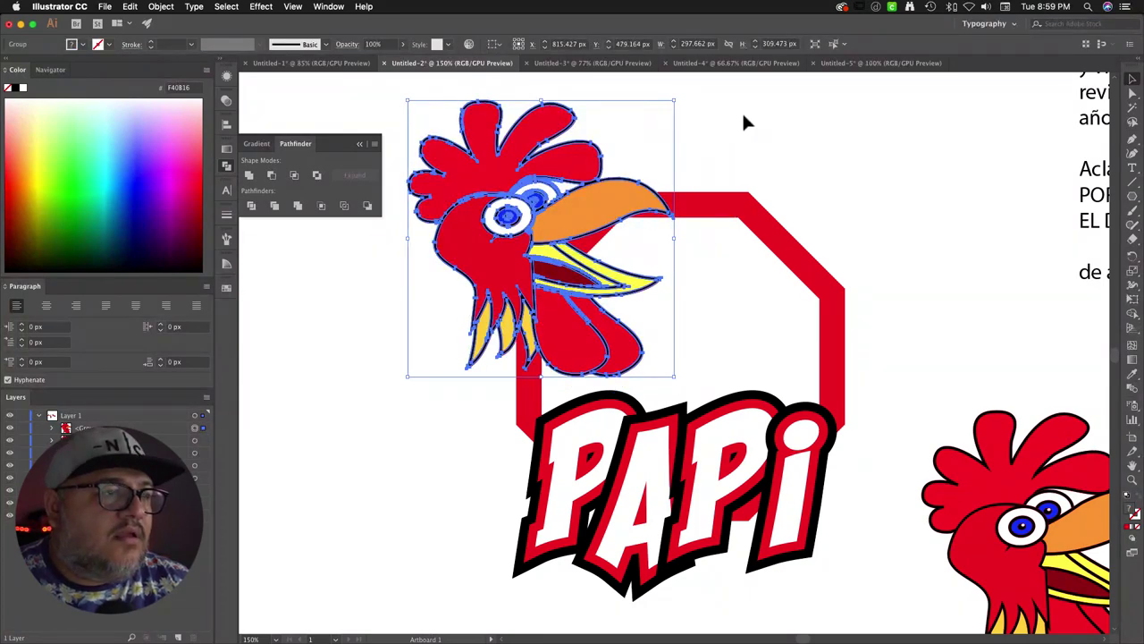
pyautogui.click(744, 116)
pyautogui.click(555, 112)
pyautogui.rightClick(561, 109)
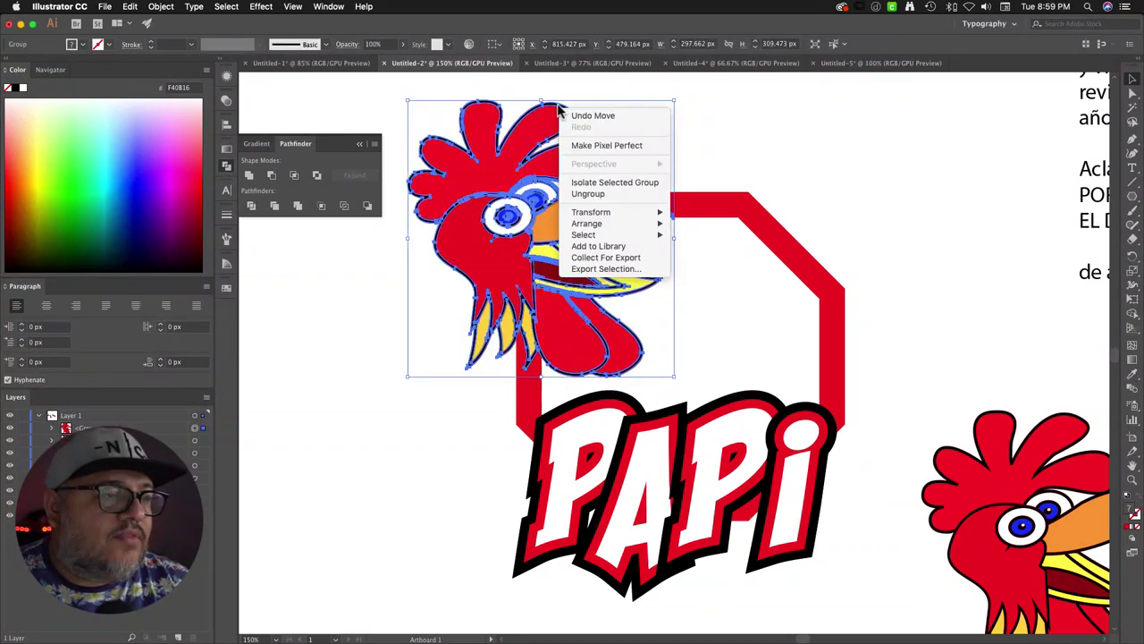
pyautogui.click(595, 194)
pyautogui.click(724, 131)
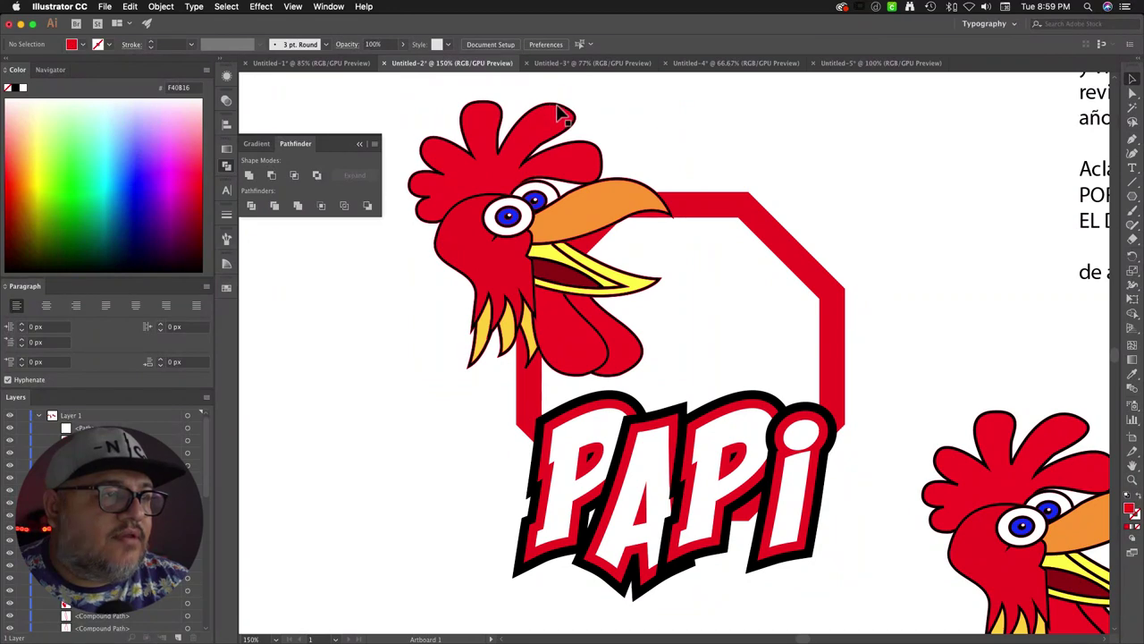
pyautogui.click(560, 114)
pyautogui.moveTo(561, 112); pyautogui.dragTo(674, 109)
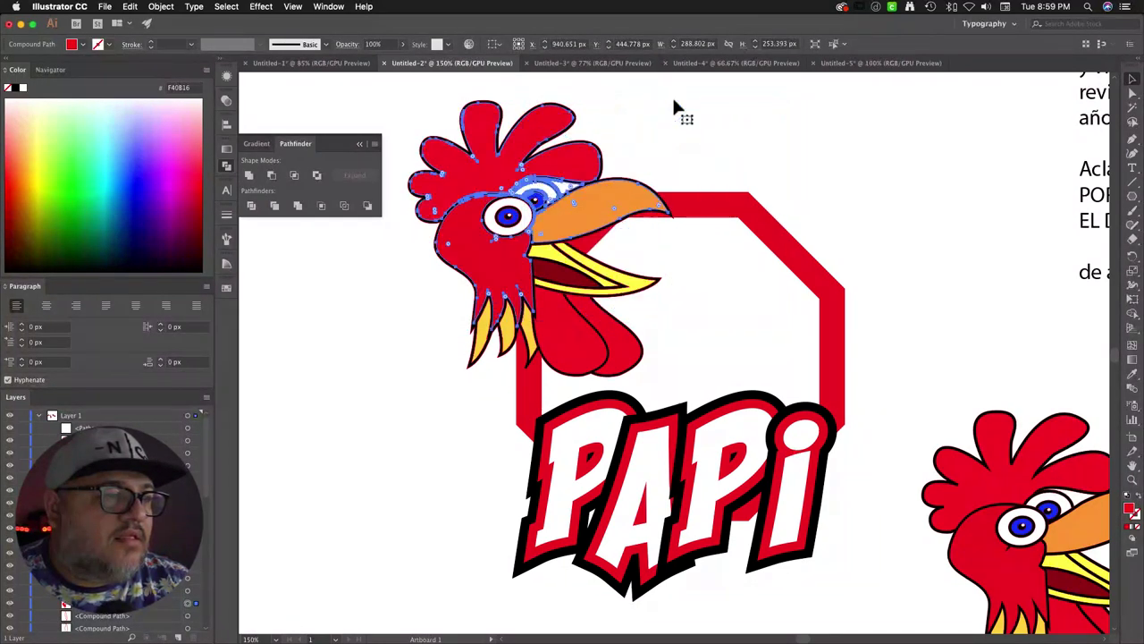
pyautogui.click(718, 117)
pyautogui.hotkey('ctrl', 'z')
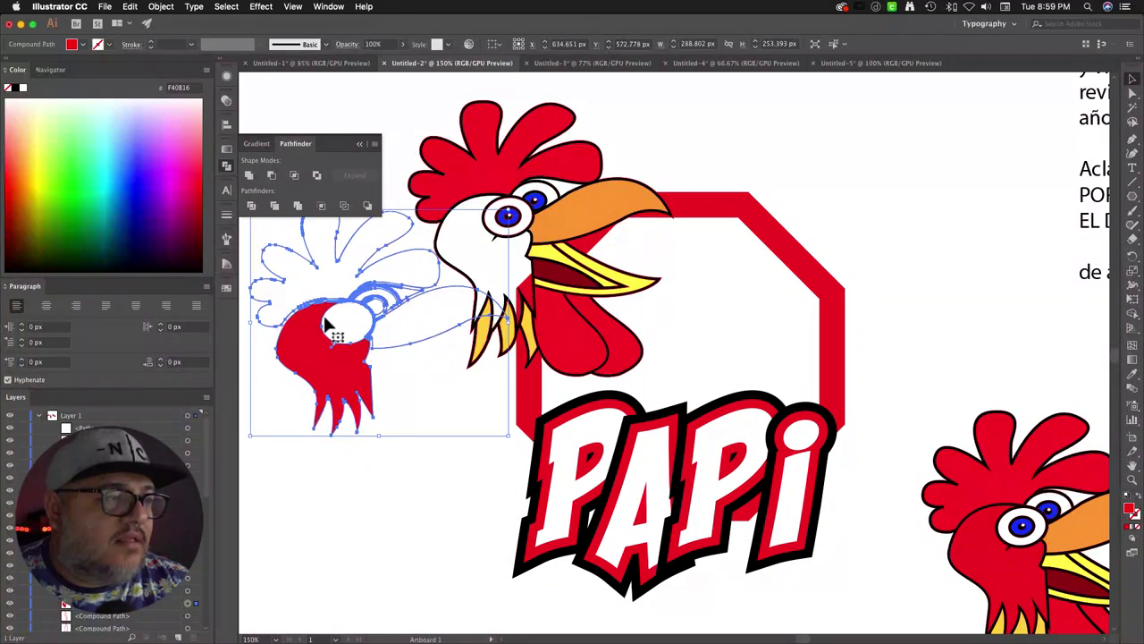
pyautogui.hotkey('ctrl', 'z')
pyautogui.hotkey('ctrl', 'z')
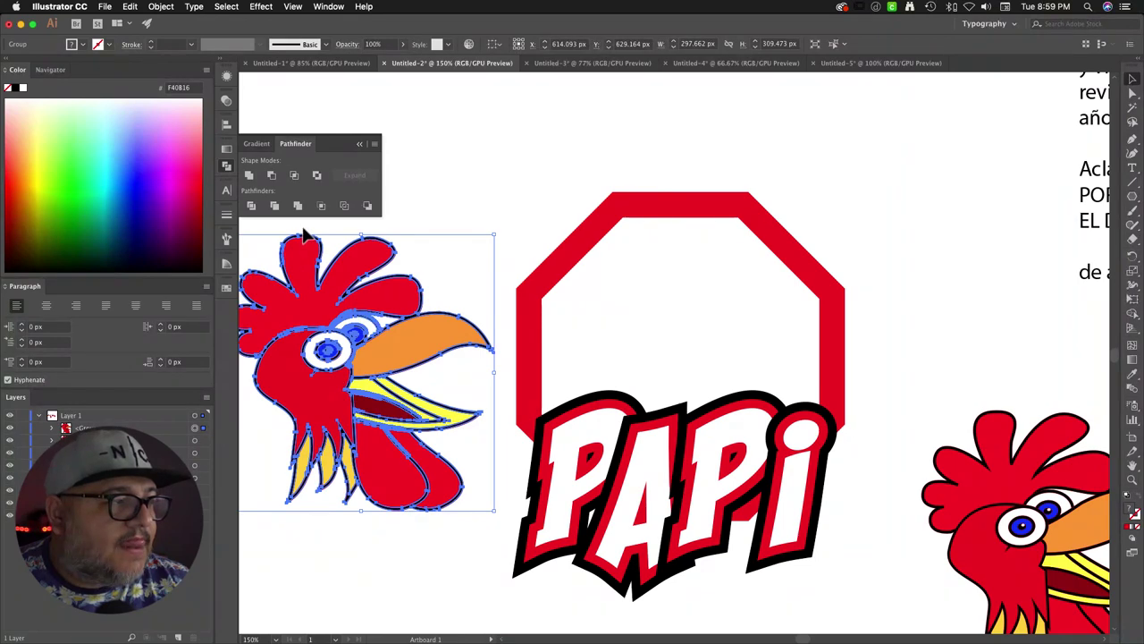
# Step: Place the rooster head back on the octagon and expand the octagon's fill and stroke in isolation
pyautogui.moveTo(310, 355); pyautogui.dragTo(635, 275)
pyautogui.click(829, 196)
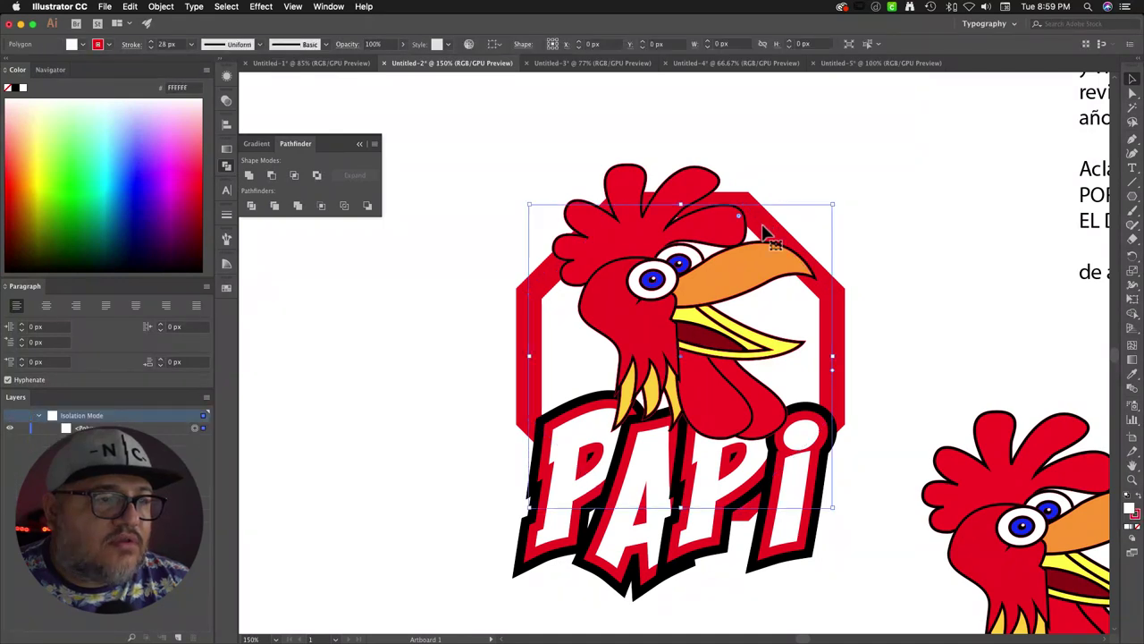
pyautogui.doubleClick(764, 230)
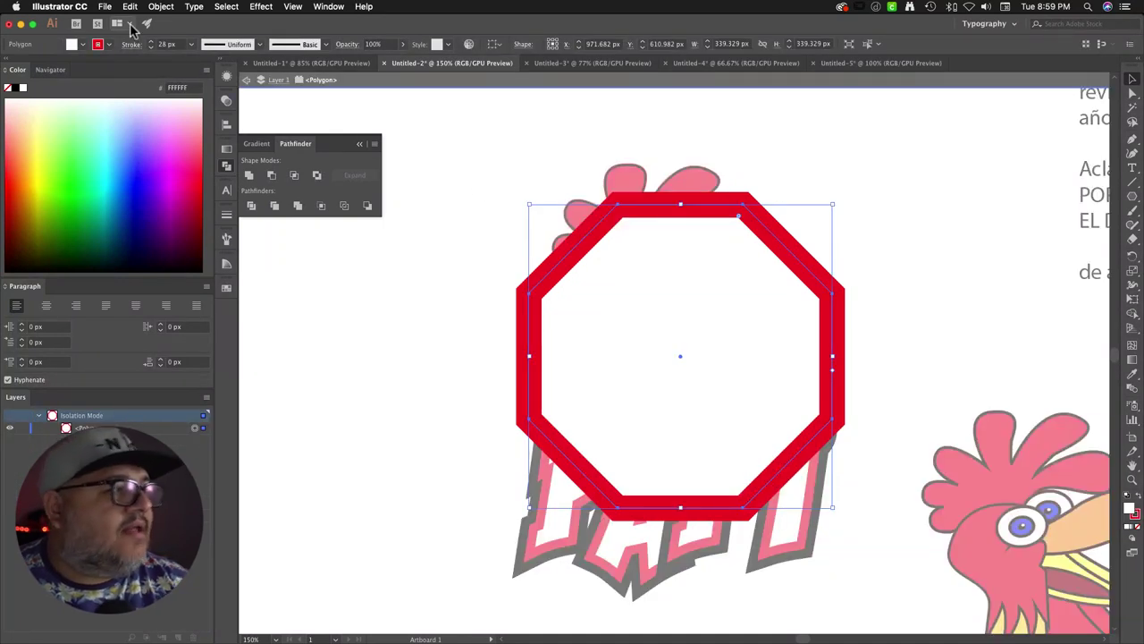
pyautogui.click(160, 7)
pyautogui.click(173, 125)
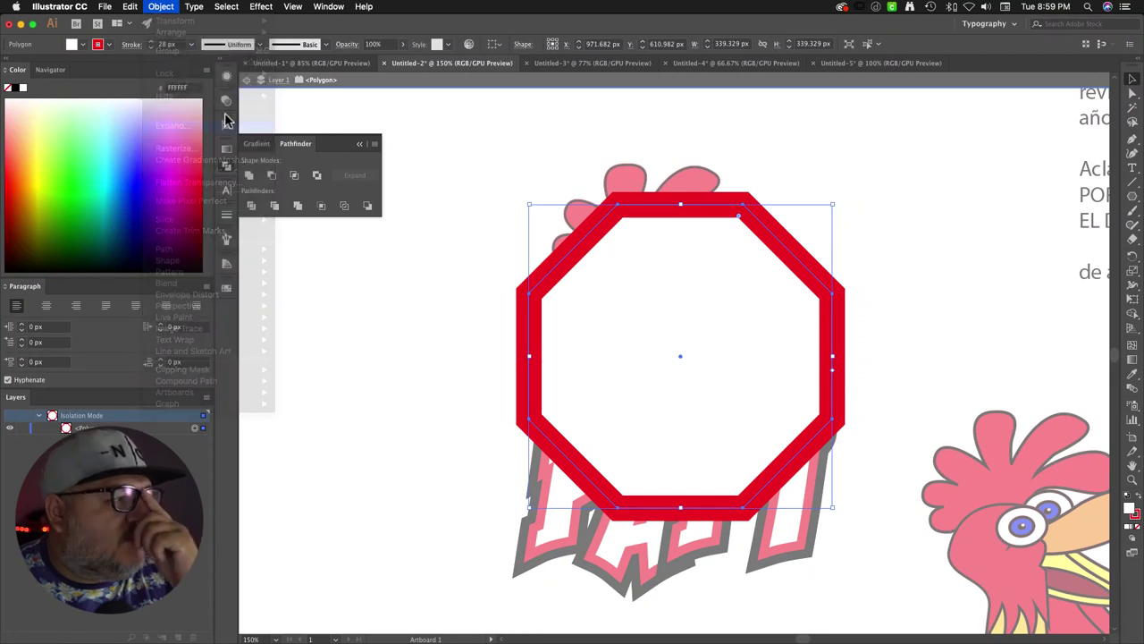
pyautogui.click(961, 246)
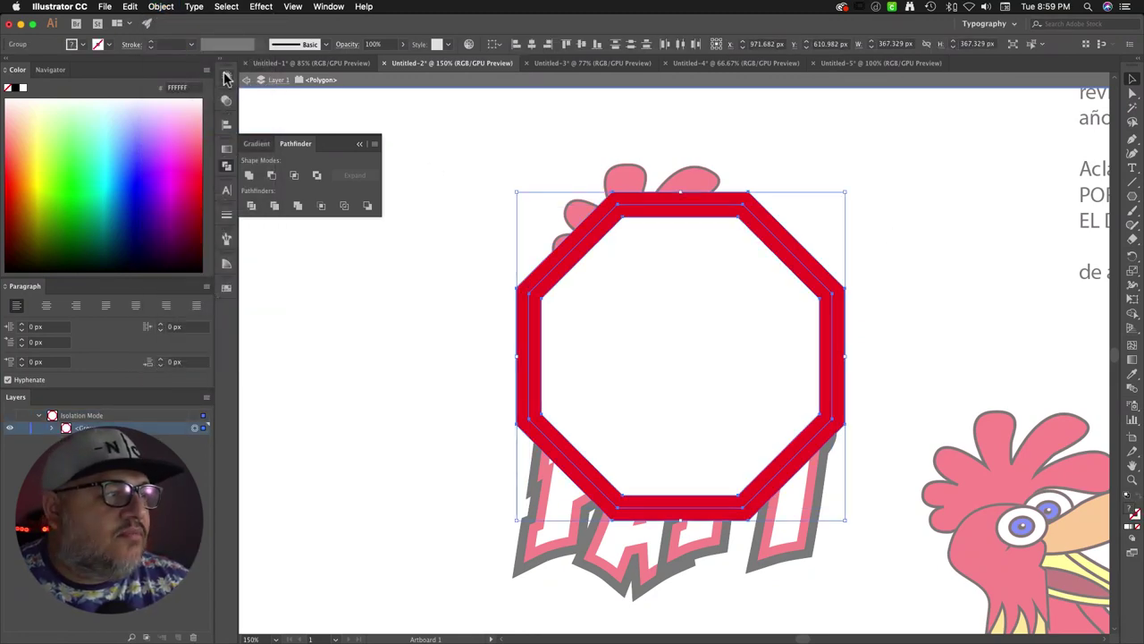
pyautogui.click(246, 80)
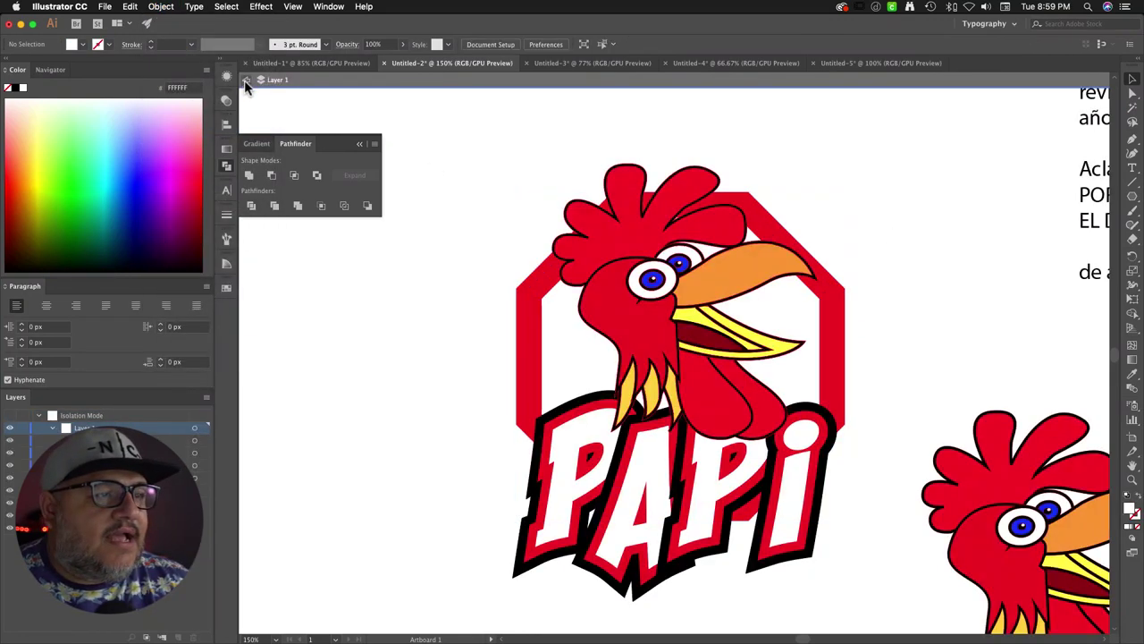
# Step: Try to expand the rooster, octagon and PAPI lettering together and merge their shapes
pyautogui.click(521, 288)
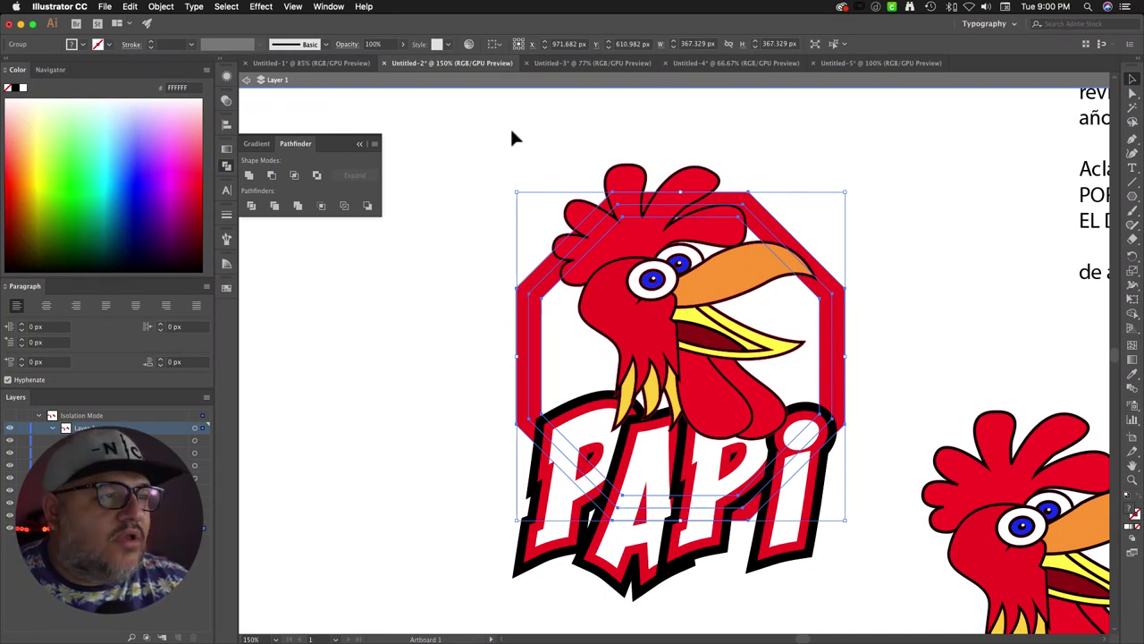
pyautogui.moveTo(485, 143); pyautogui.dragTo(853, 571)
pyautogui.click(161, 6)
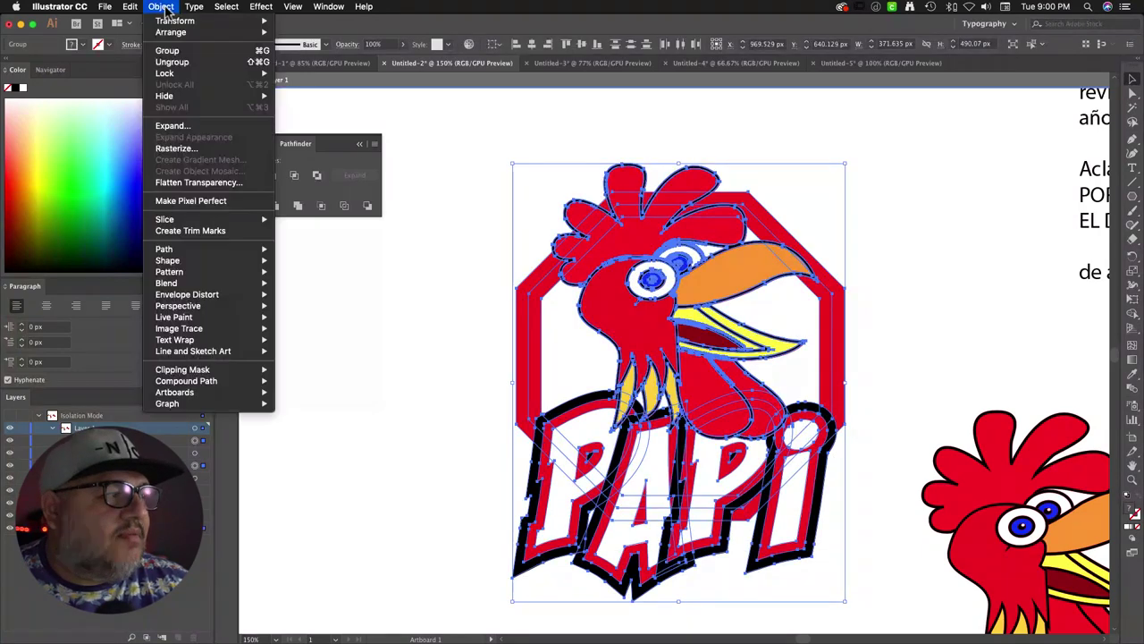
pyautogui.click(193, 127)
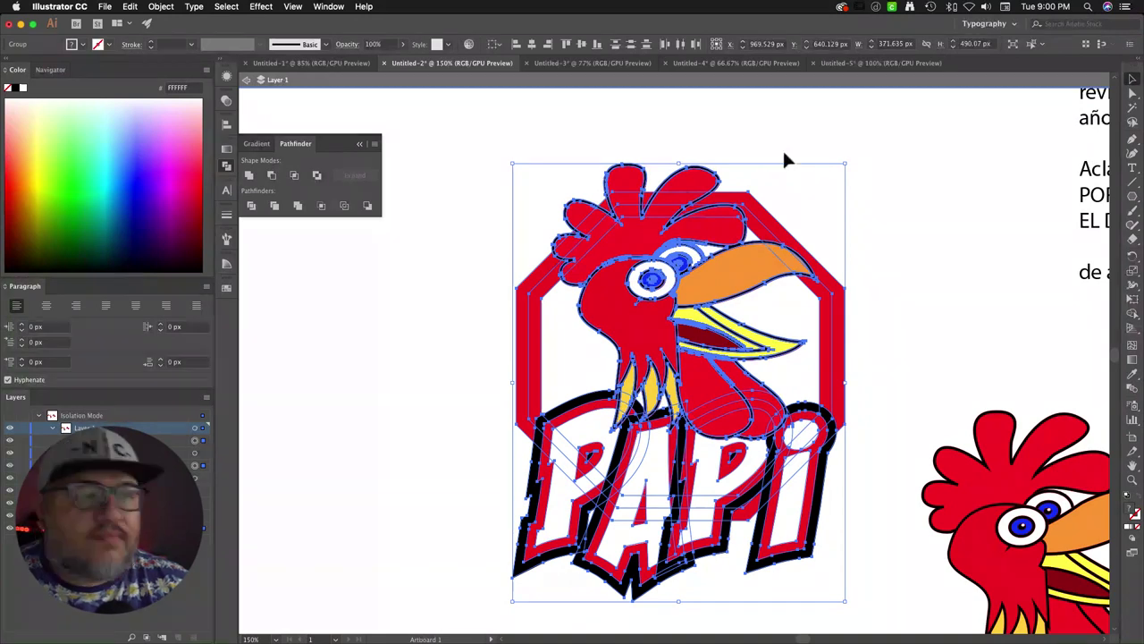
pyautogui.click(297, 207)
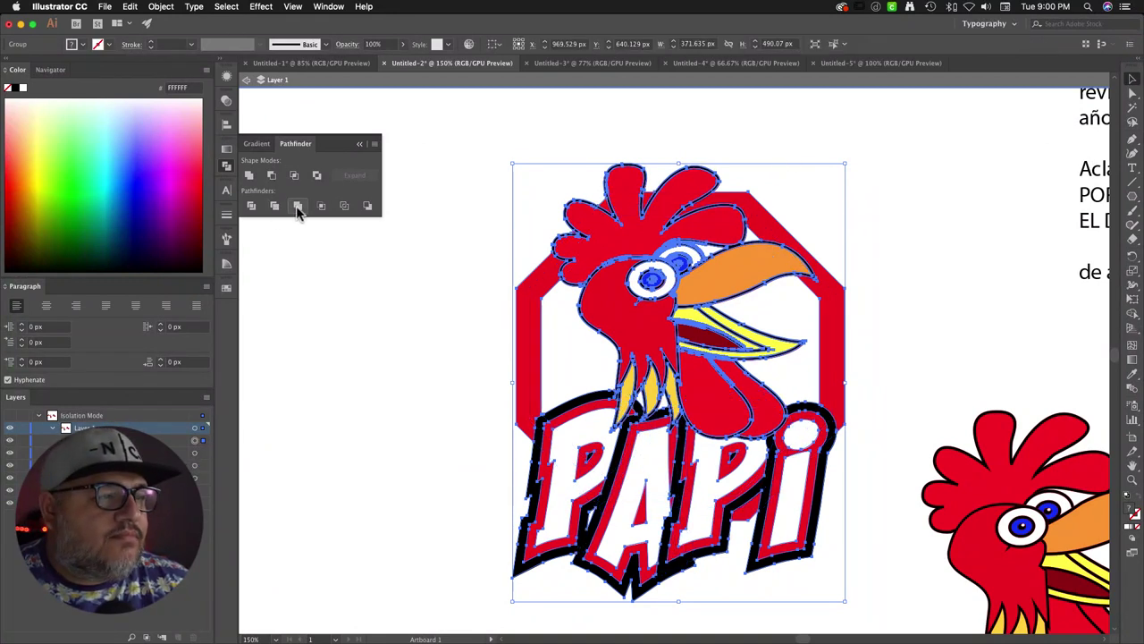
pyautogui.click(395, 323)
# Step: Try a 10 px Offset Path with Miter joins on the whole merged logo, and undo it
pyautogui.moveTo(499, 175); pyautogui.dragTo(816, 527)
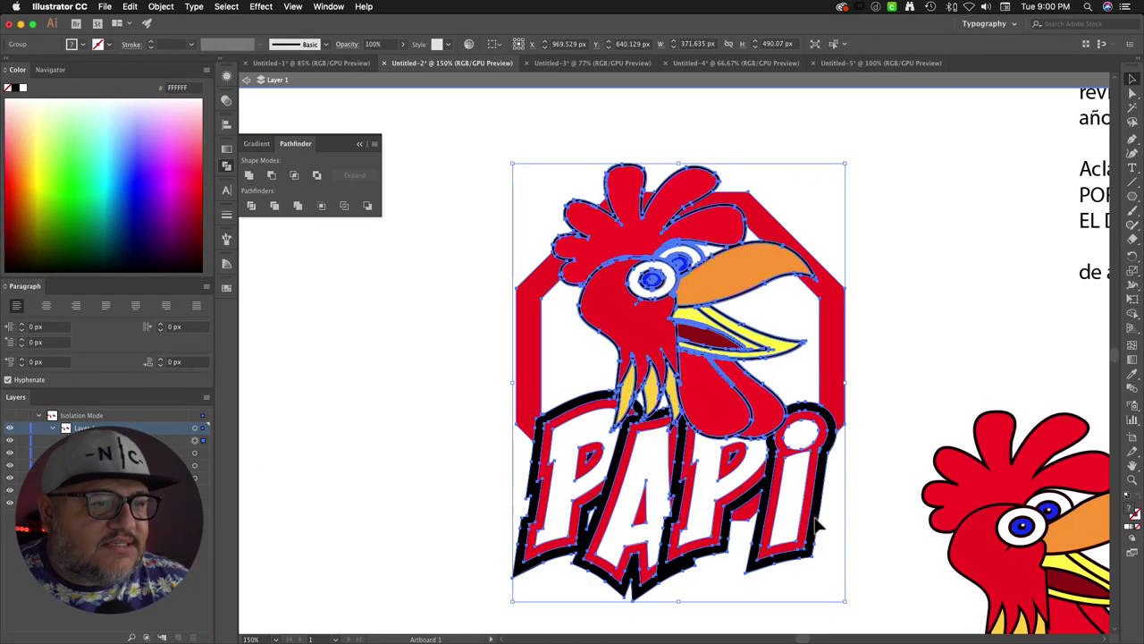
pyautogui.click(163, 7)
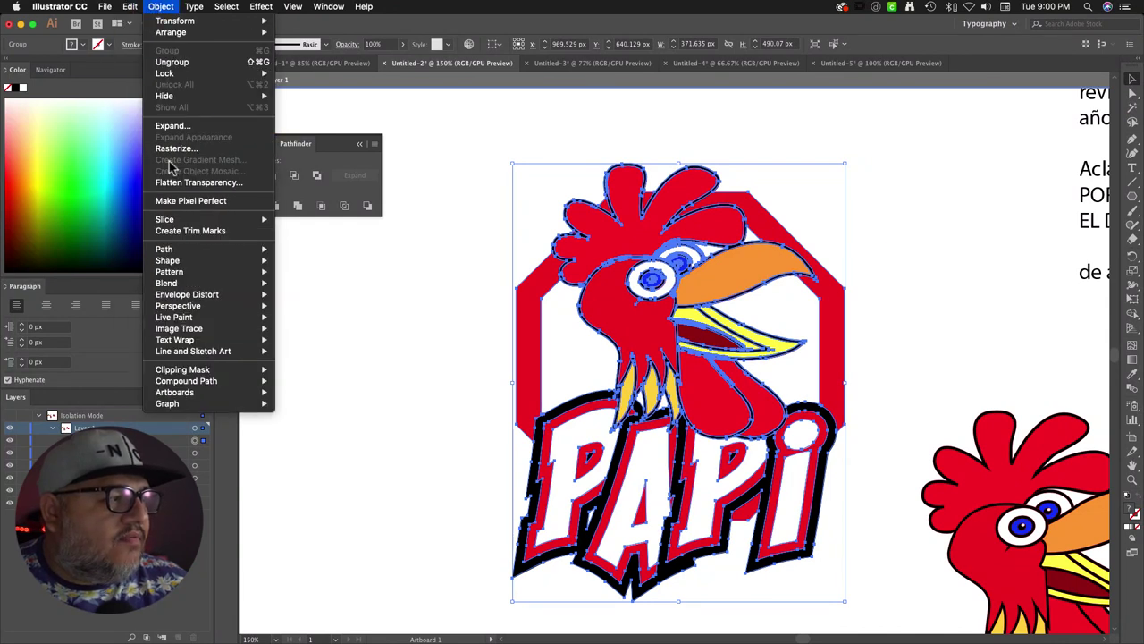
pyautogui.moveTo(250, 248)
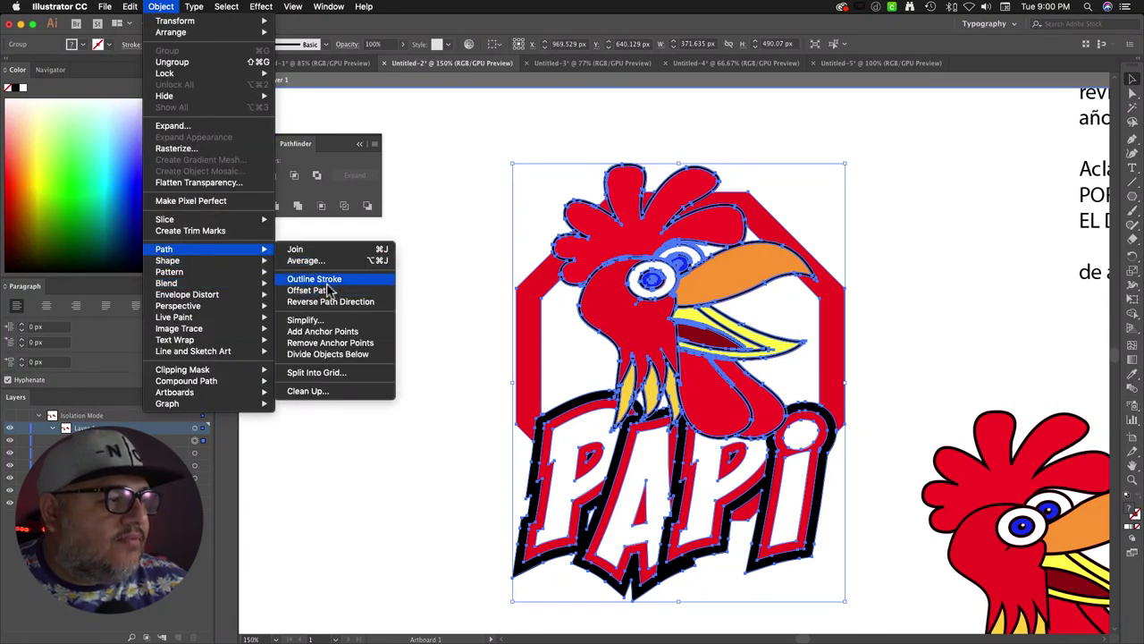
pyautogui.click(328, 290)
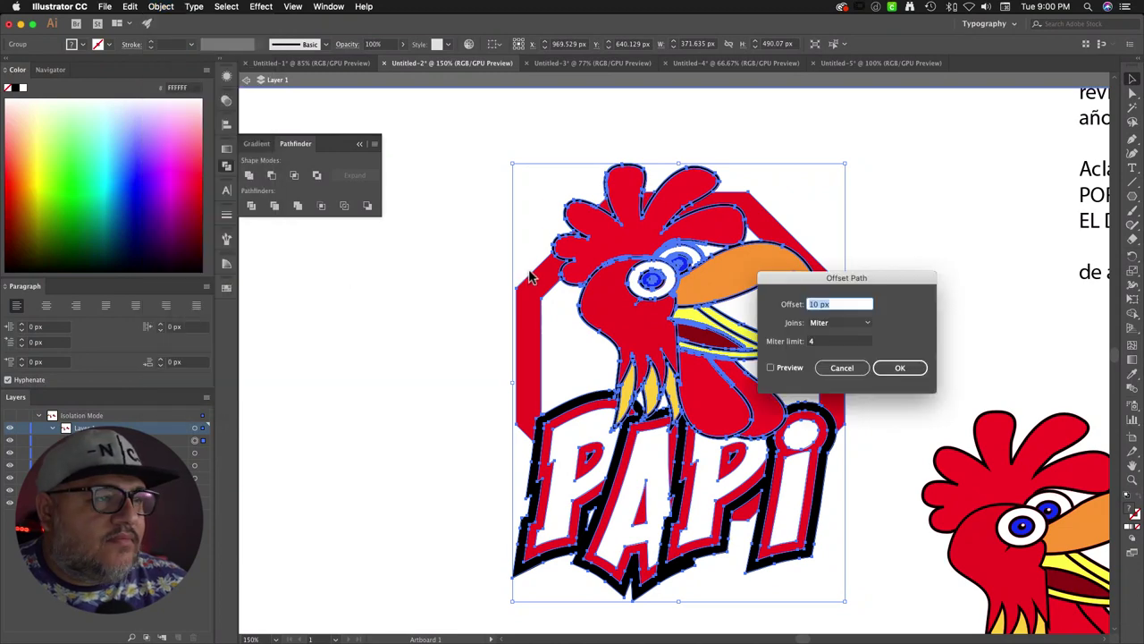
pyautogui.click(771, 368)
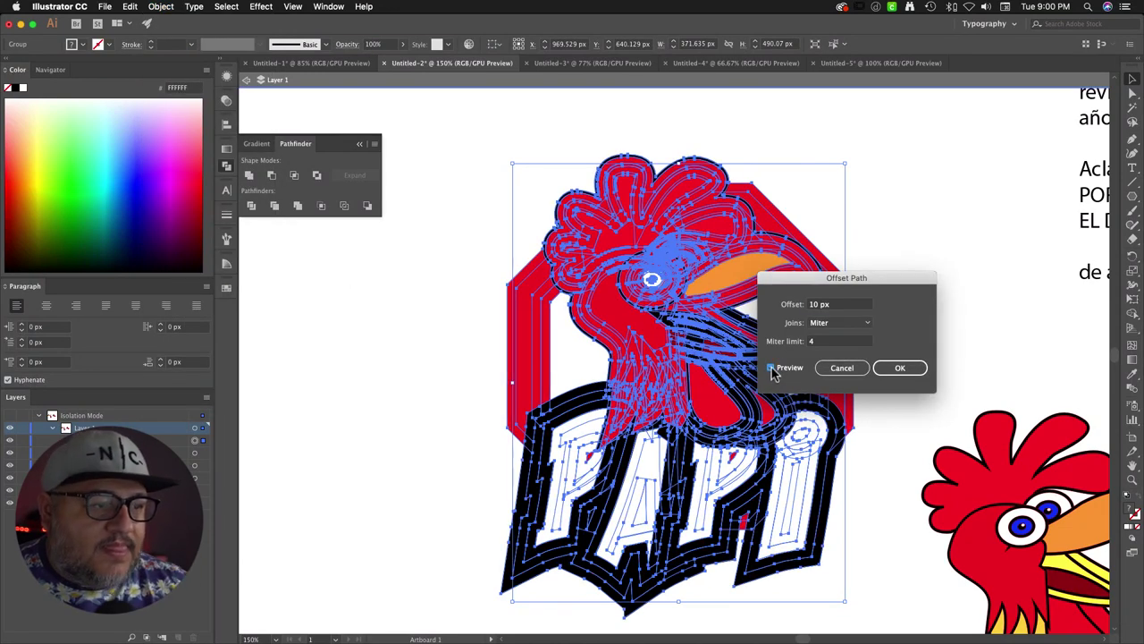
pyautogui.click(894, 374)
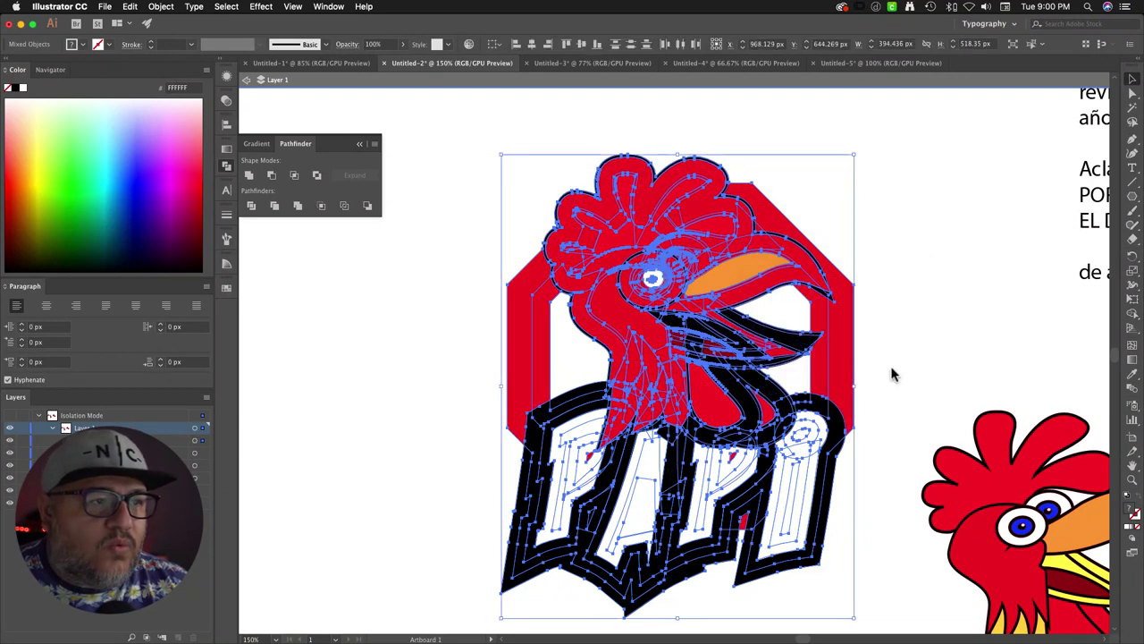
pyautogui.click(932, 235)
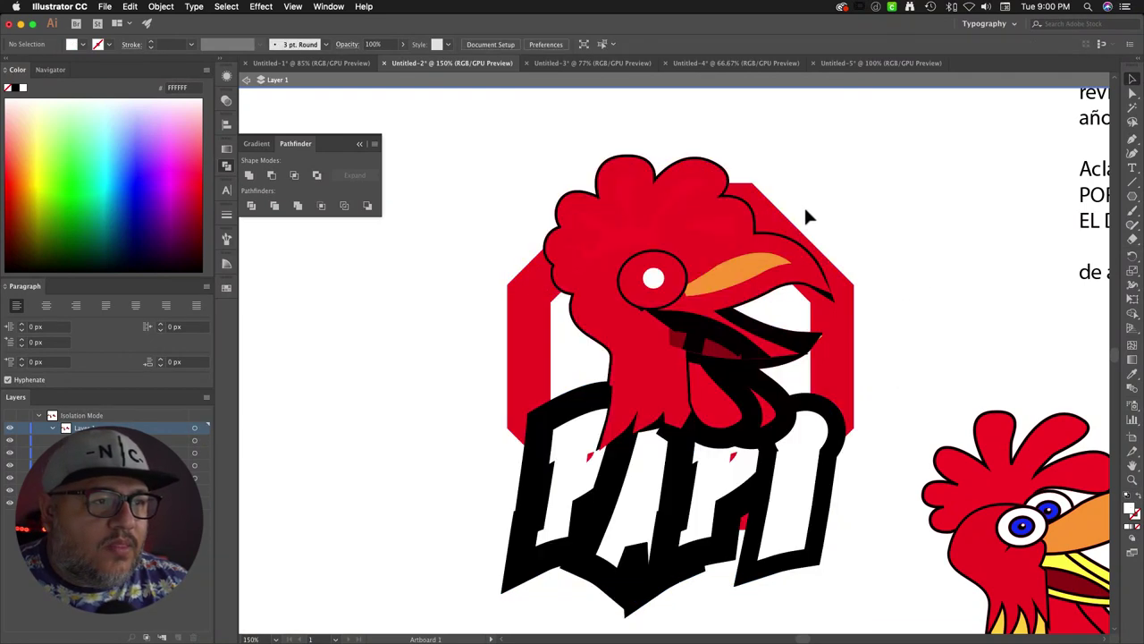
pyautogui.click(713, 178)
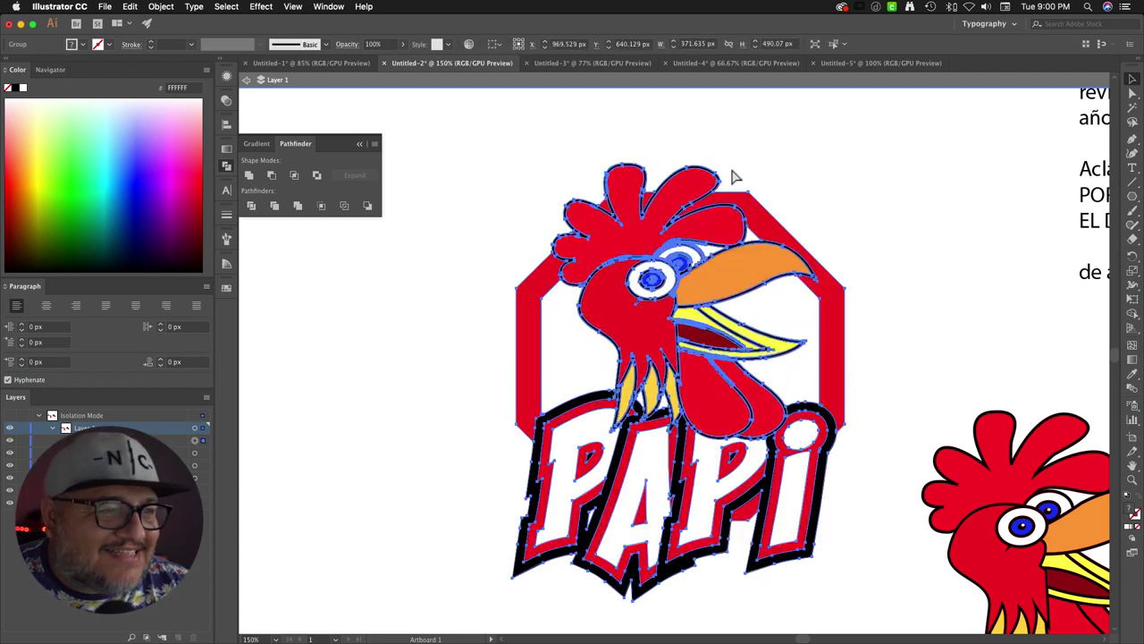
pyautogui.click(929, 282)
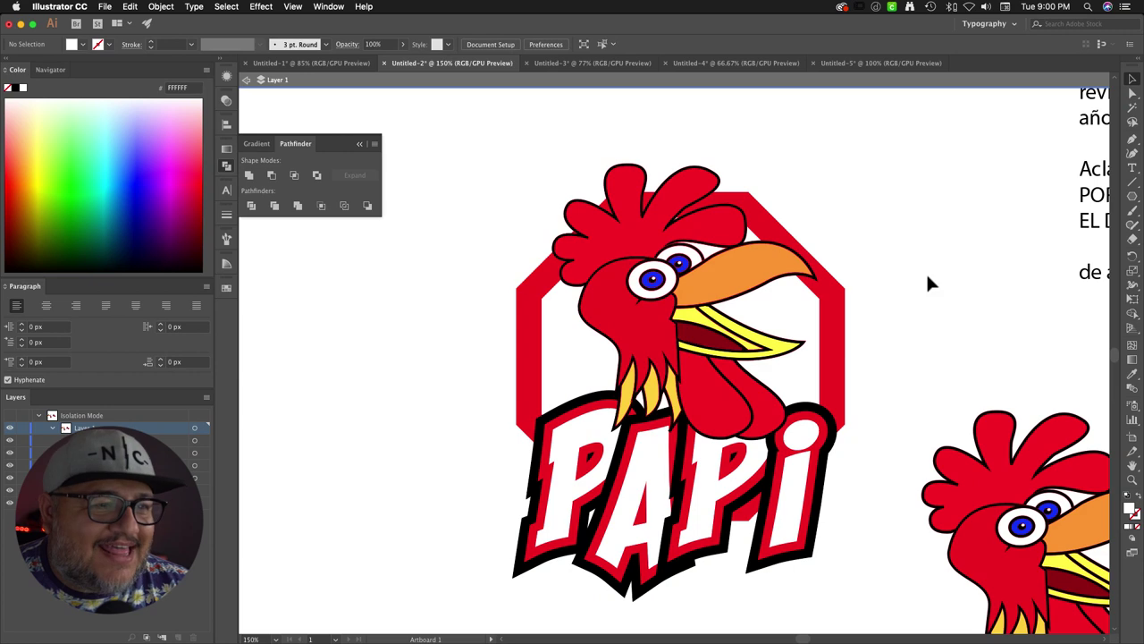
# Step: Try to ungroup the merged logo and select its red octagon frame separately, and undo back to before the merge
pyautogui.click(845, 305)
pyautogui.rightClick(831, 308)
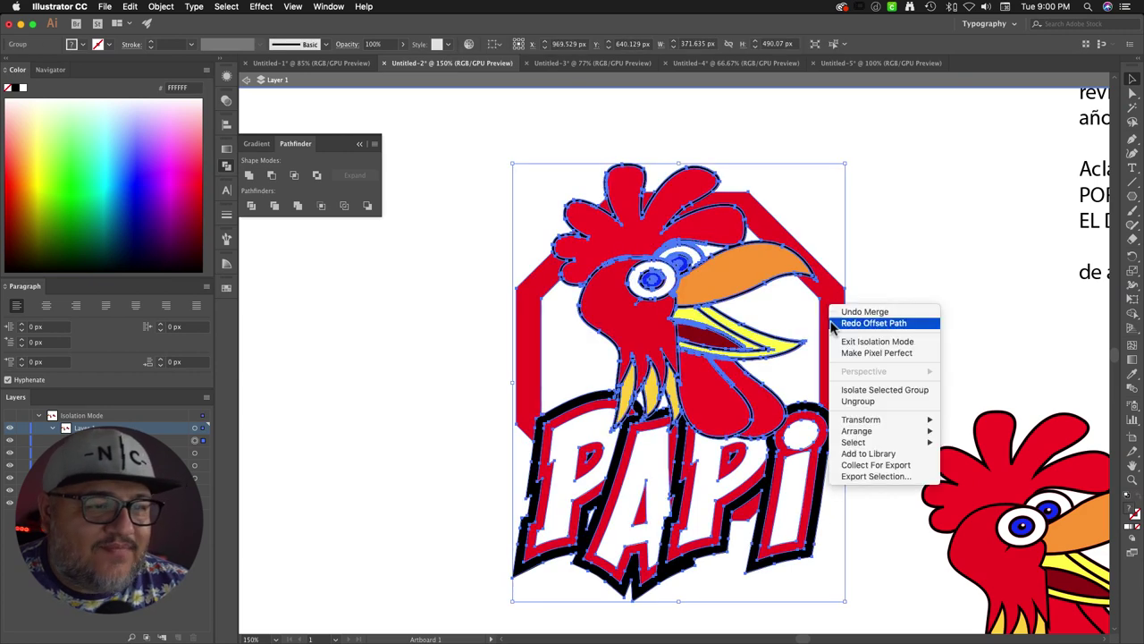
pyautogui.click(860, 399)
pyautogui.click(906, 248)
pyautogui.click(832, 308)
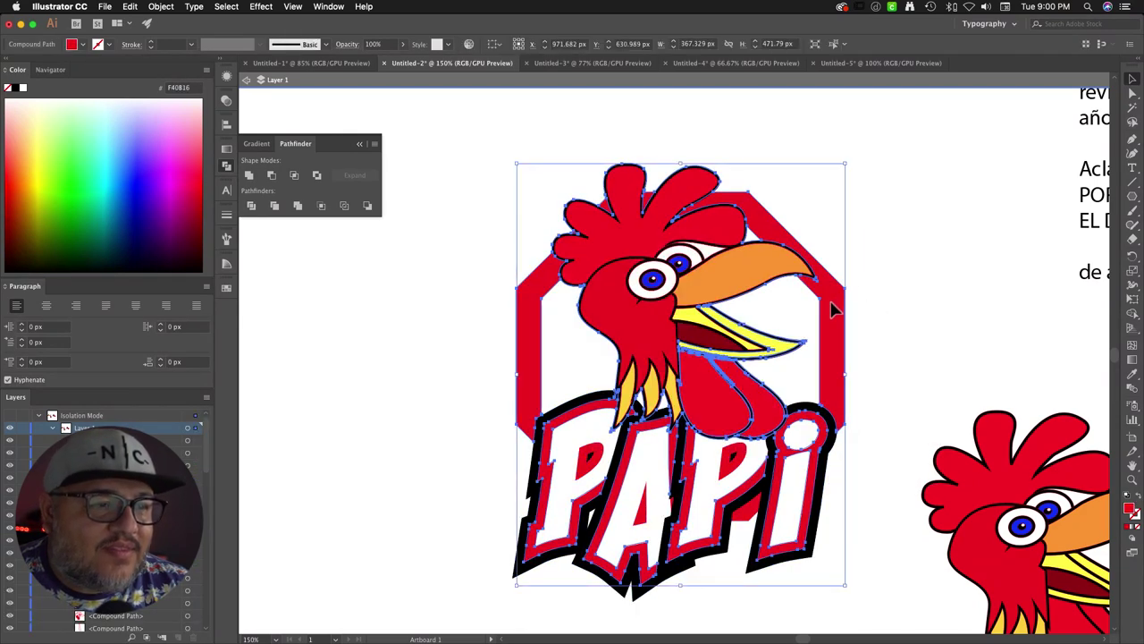
pyautogui.rightClick(831, 308)
pyautogui.click(896, 262)
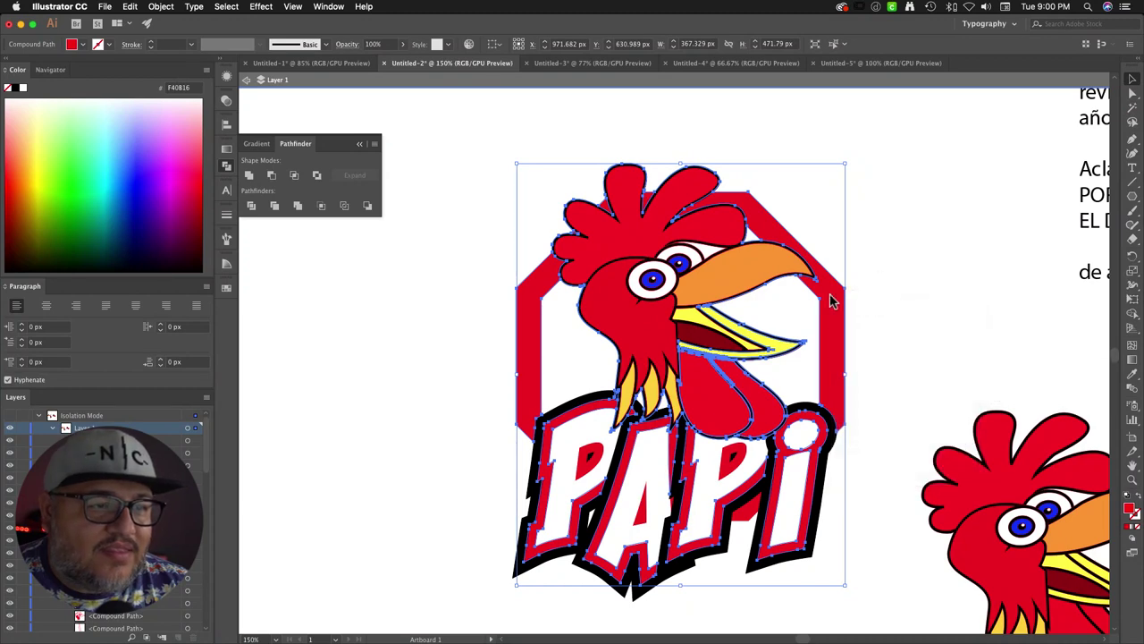
pyautogui.moveTo(836, 310)
pyautogui.mouseDown()
pyautogui.moveTo(749, 306)
pyautogui.moveTo(836, 310)
pyautogui.mouseUp()
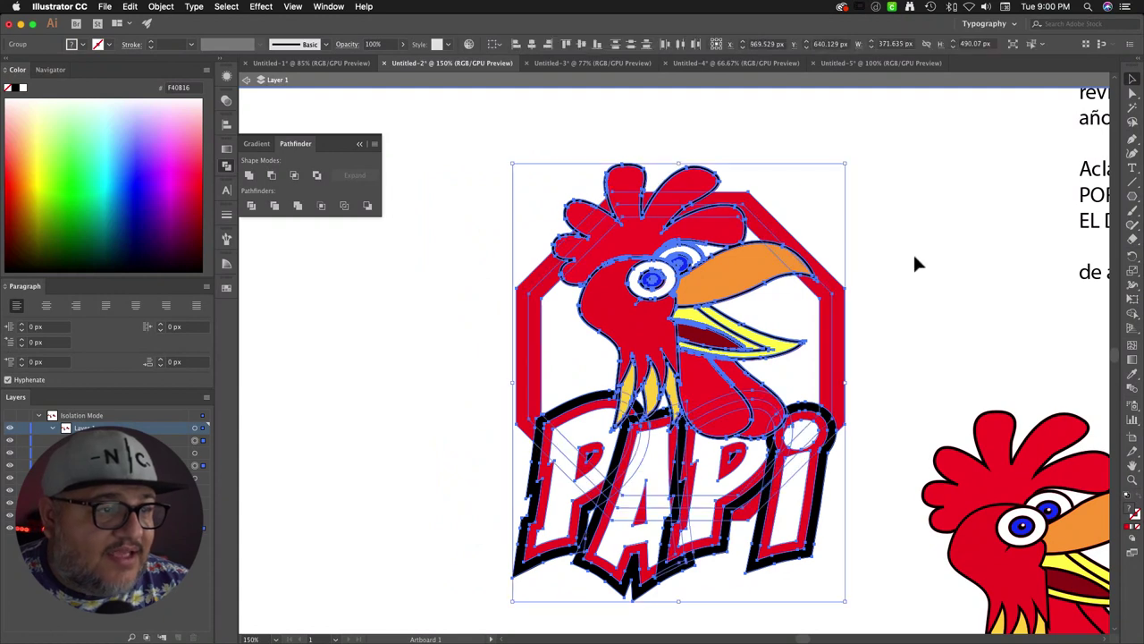
# Step: Try Unite on the expanded octagon, undo it, and apply Merge to the octagon's shapes instead
pyautogui.click(913, 252)
pyautogui.click(840, 309)
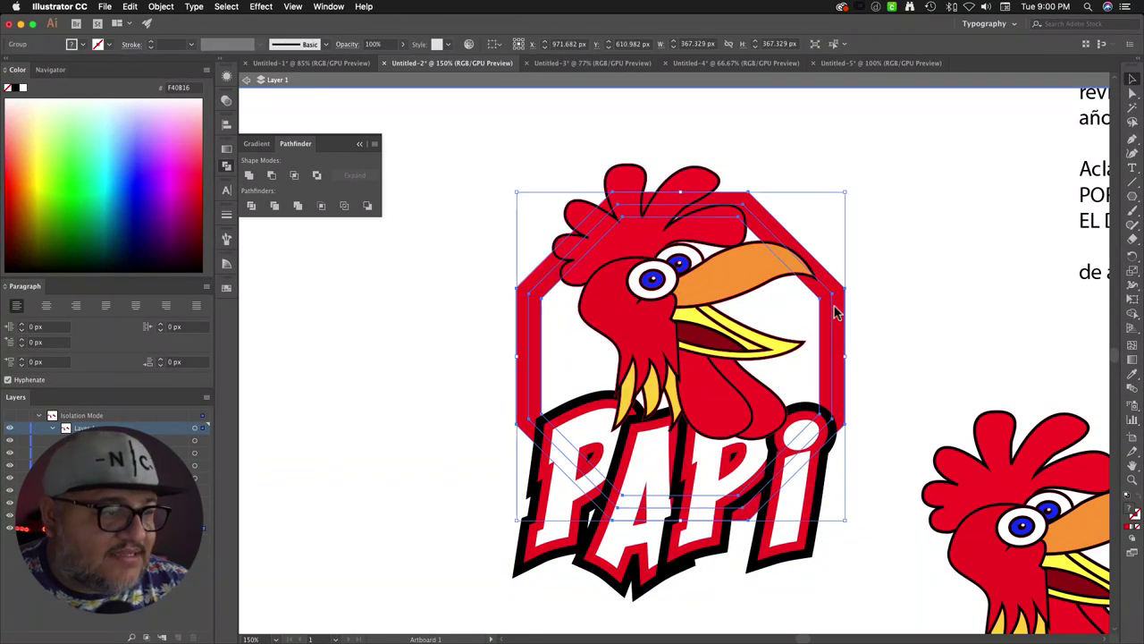
pyautogui.click(250, 176)
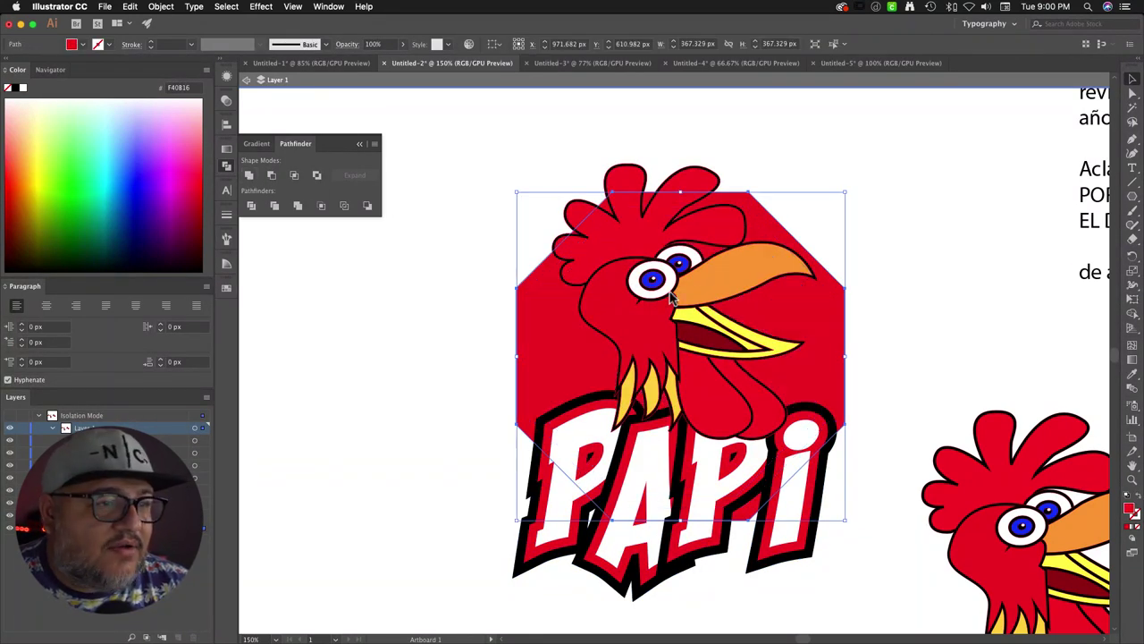
pyautogui.press('super+z')
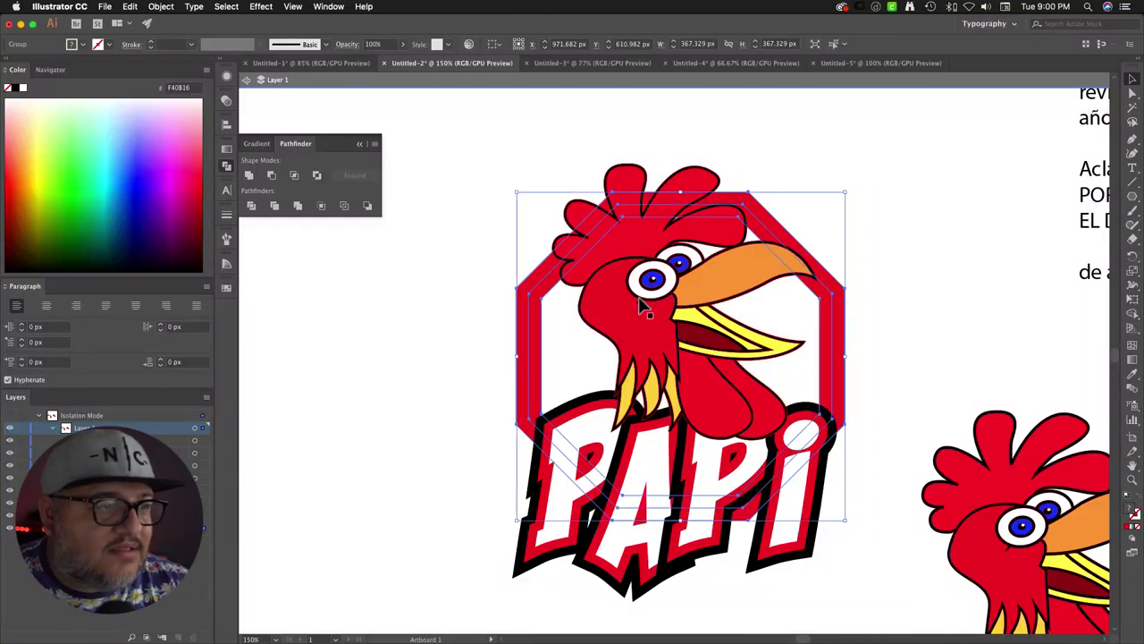
pyautogui.click(299, 205)
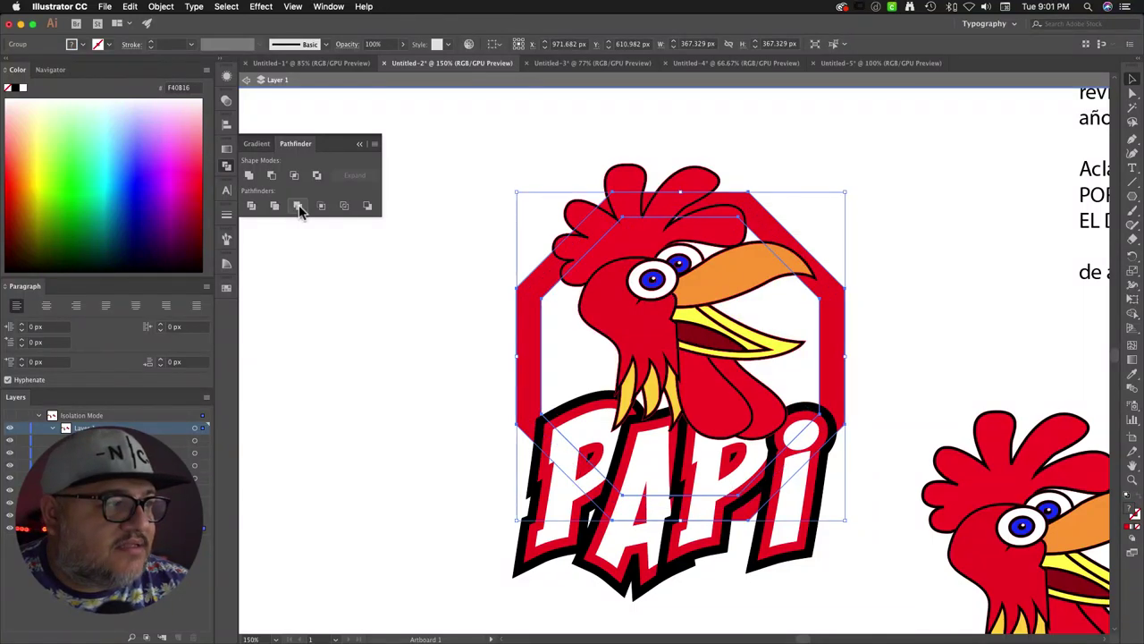
# Step: Offset the octagon frame's path by 10 px with Miter joins and a miter limit of 3
pyautogui.click(161, 6)
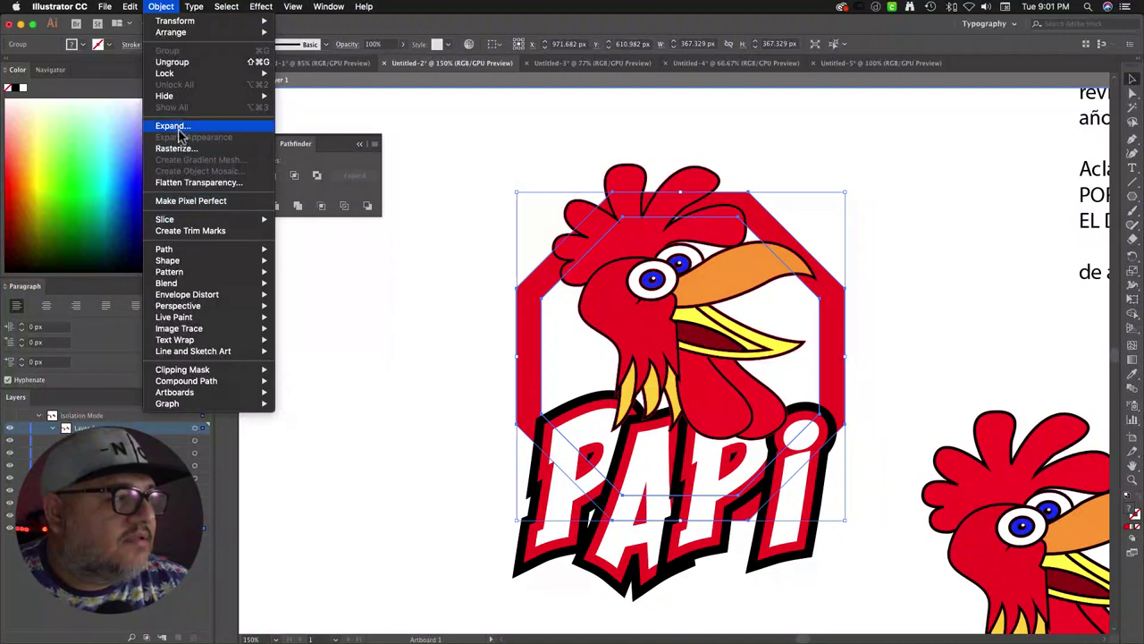
pyautogui.moveTo(190, 273)
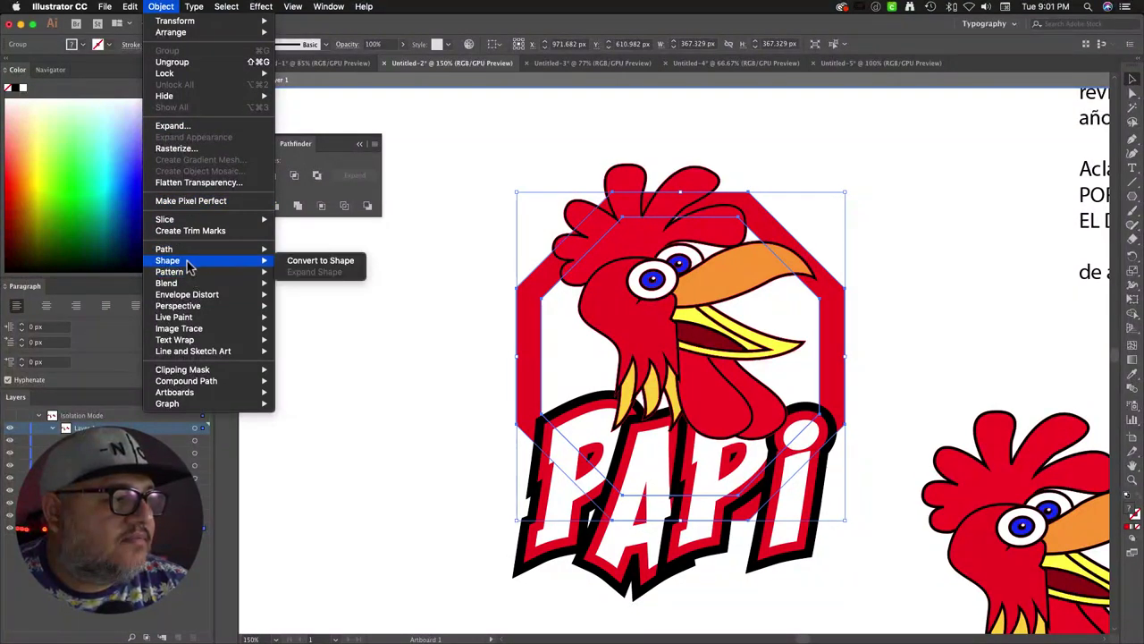
pyautogui.moveTo(242, 249)
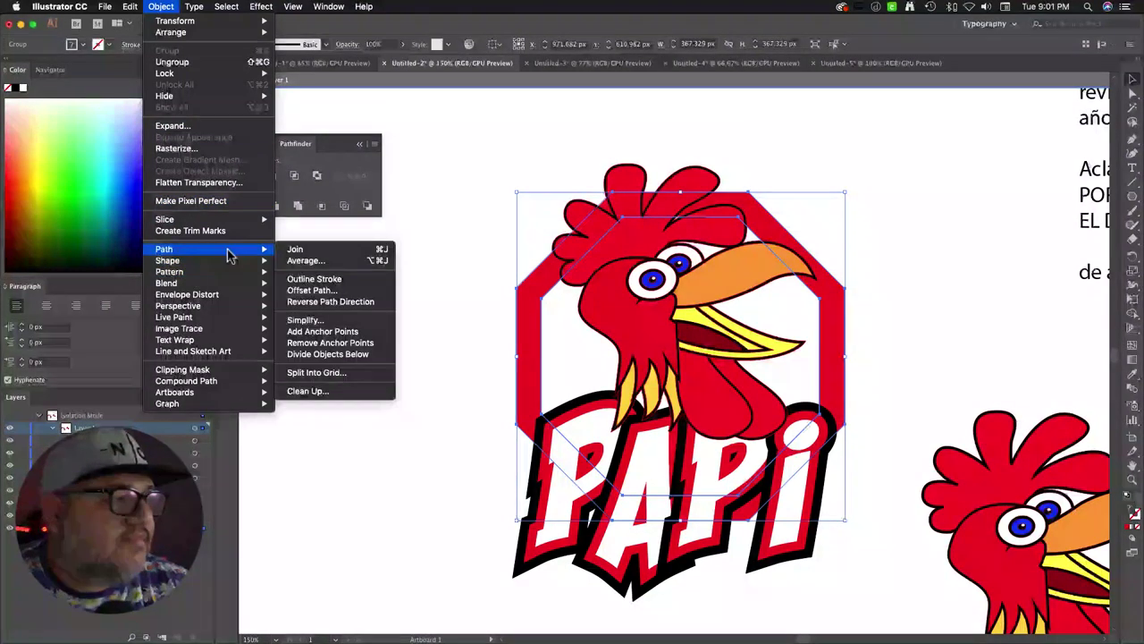
pyautogui.click(312, 289)
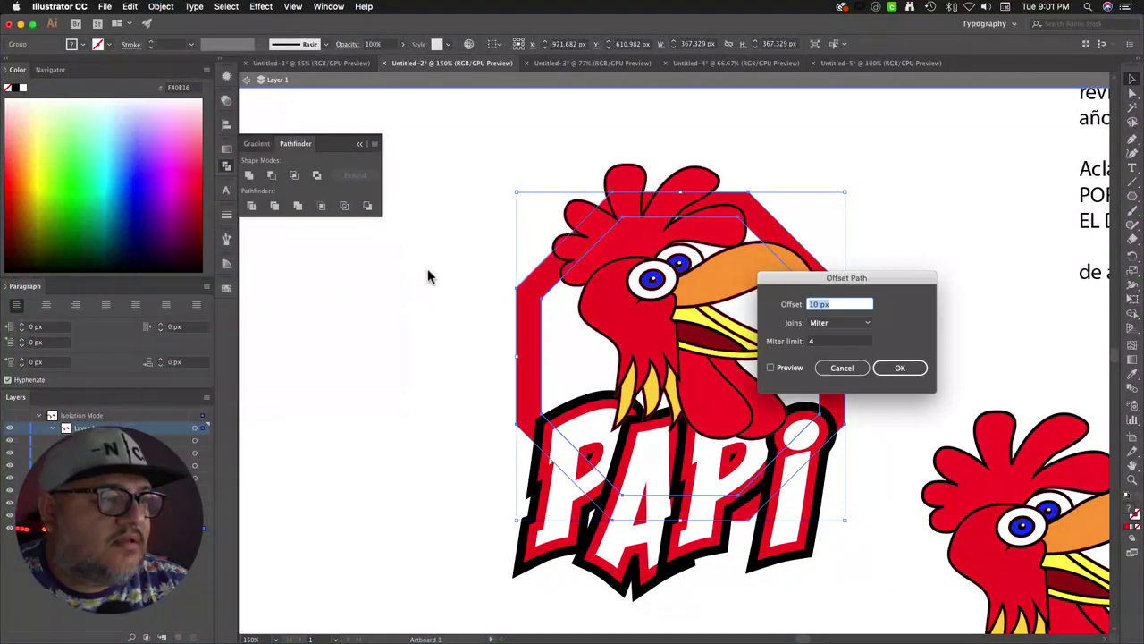
pyautogui.click(770, 368)
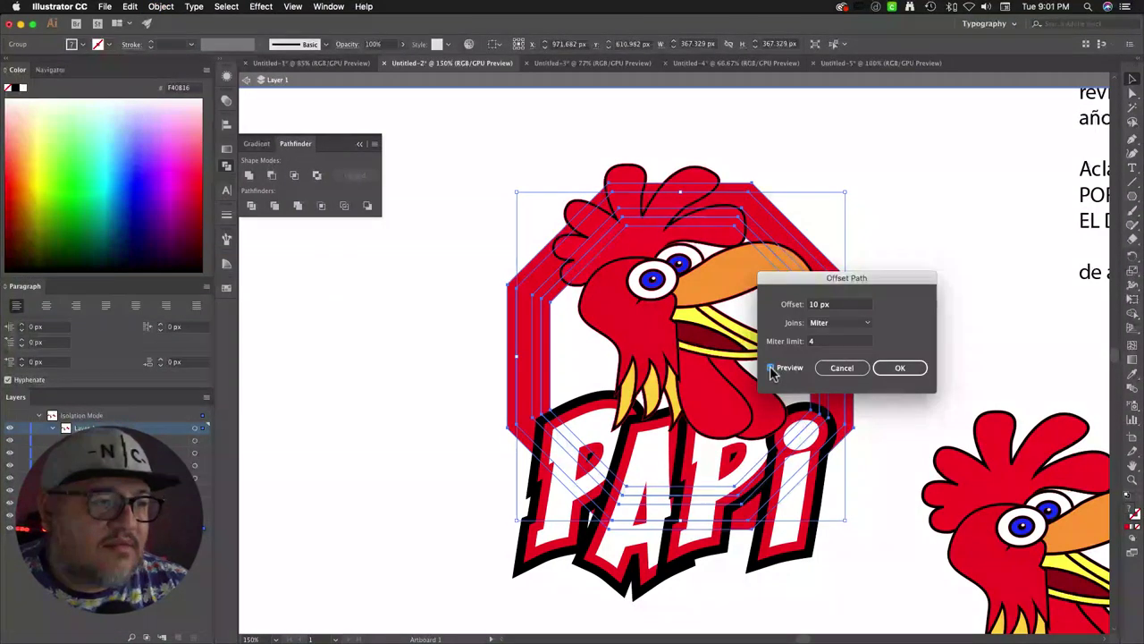
pyautogui.click(815, 342)
pyautogui.write('3')
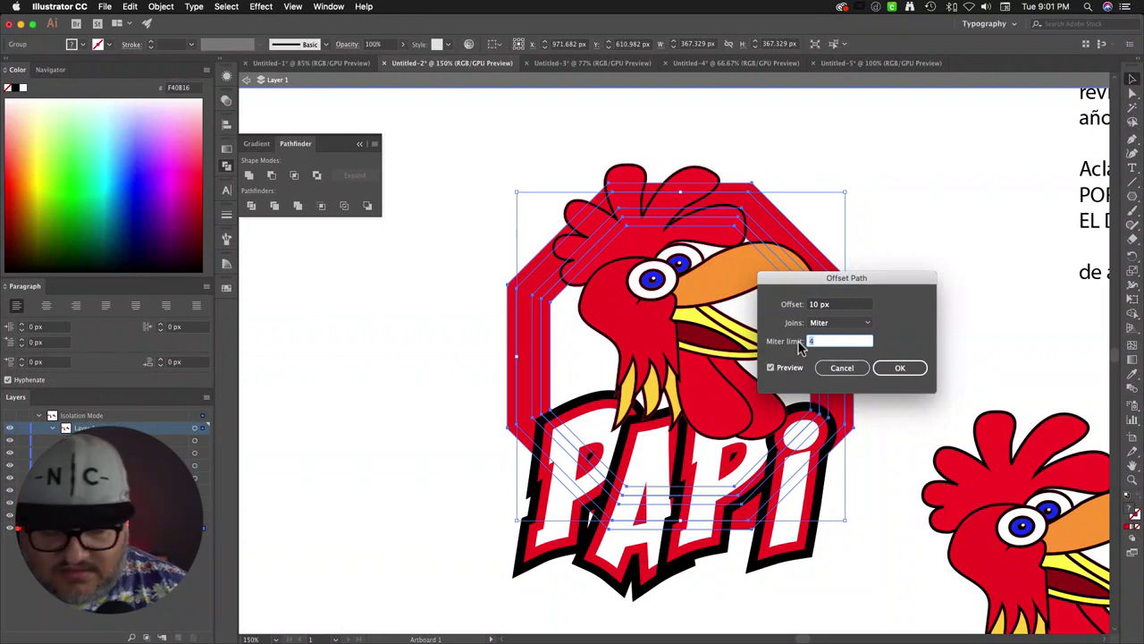
pyautogui.click(885, 369)
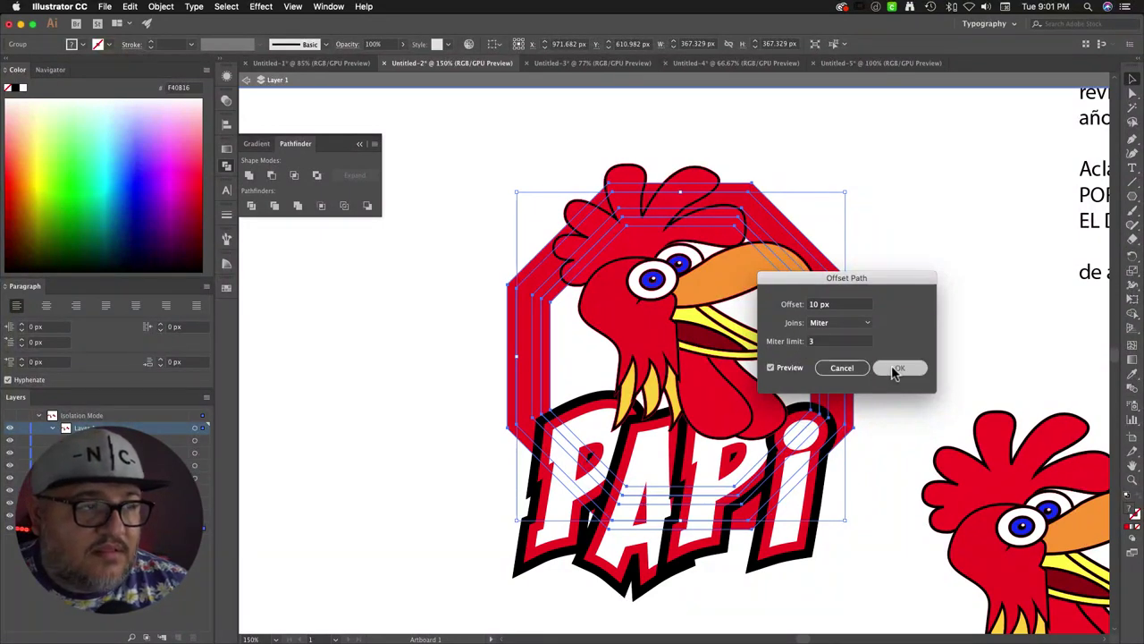
# Step: Ungroup the offset octagon and fill its wider offset frame with near-black #020000
pyautogui.click(897, 249)
pyautogui.rightClick(760, 198)
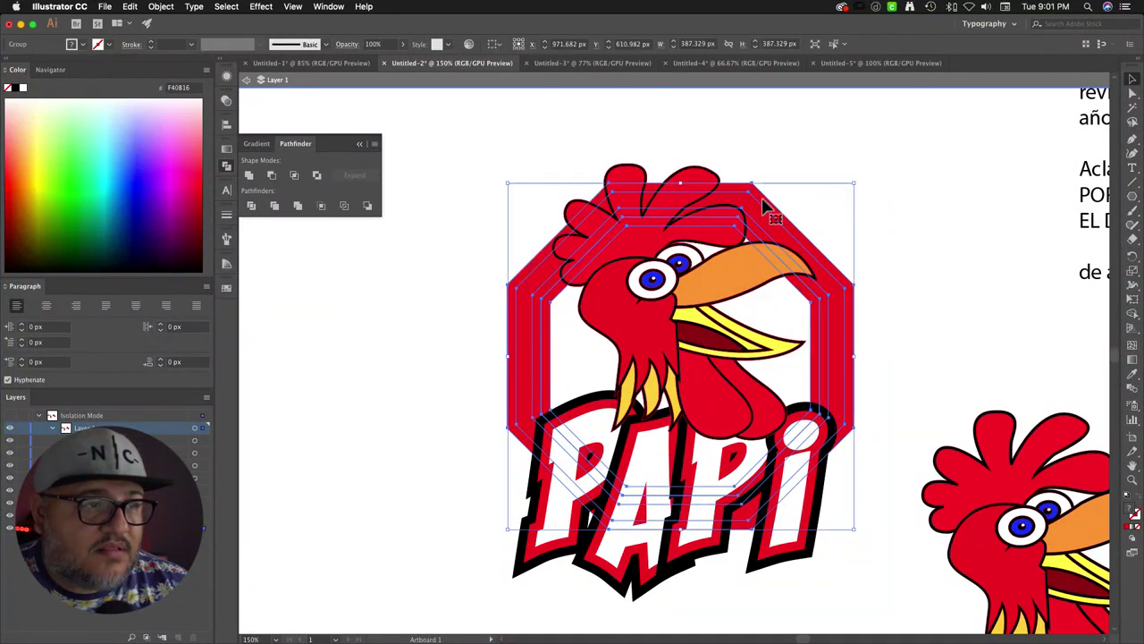
pyautogui.click(795, 299)
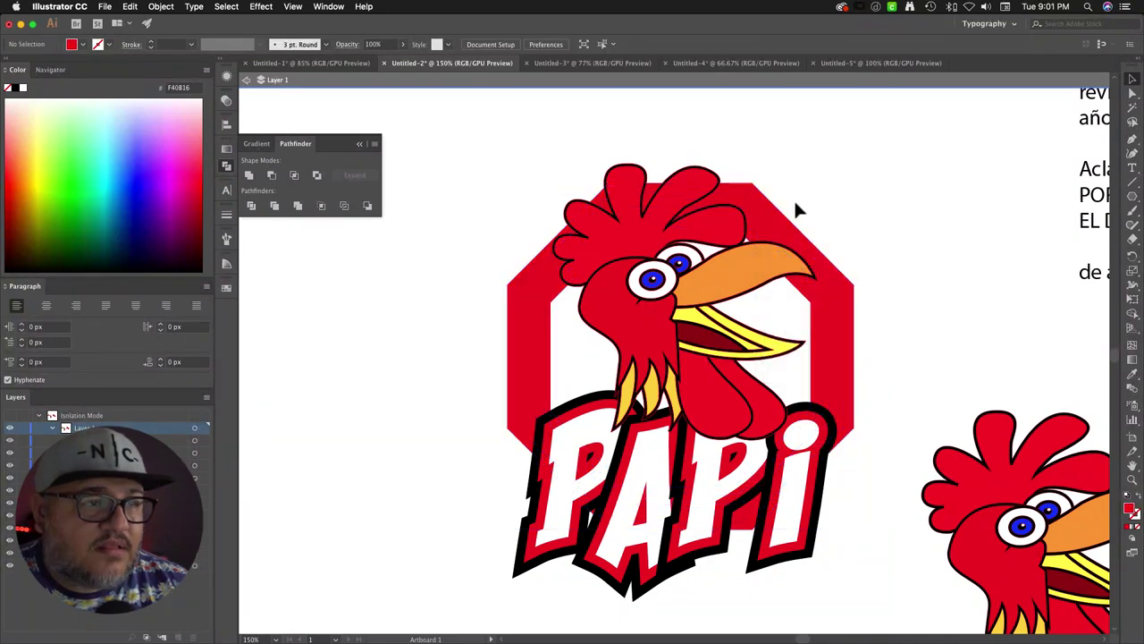
pyautogui.click(771, 215)
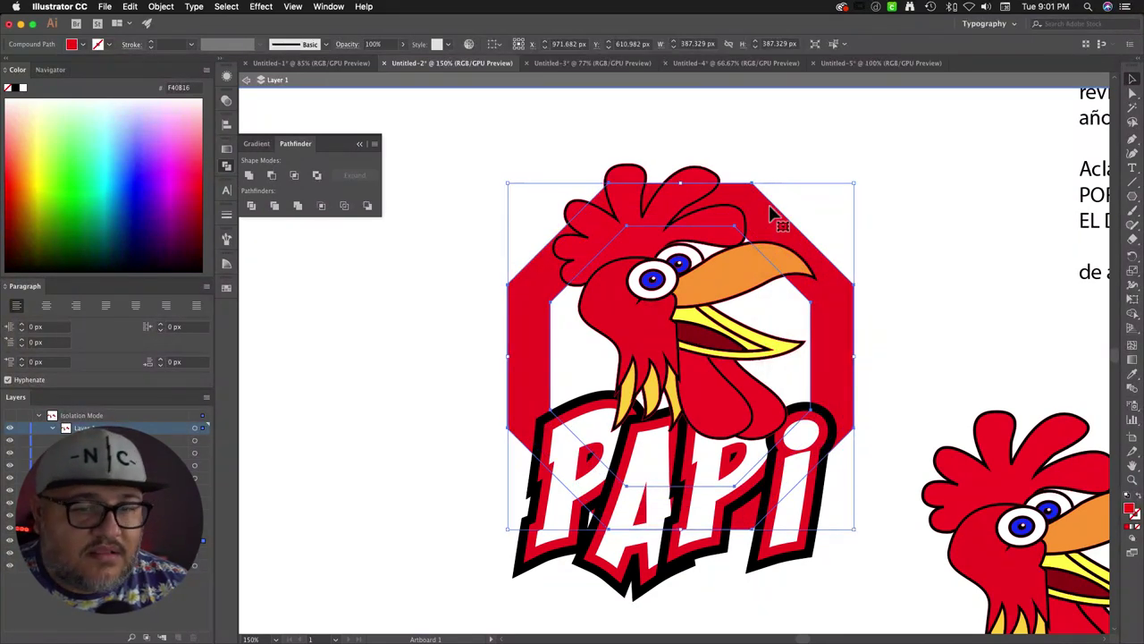
pyautogui.doubleClick(1131, 511)
pyautogui.click(833, 279)
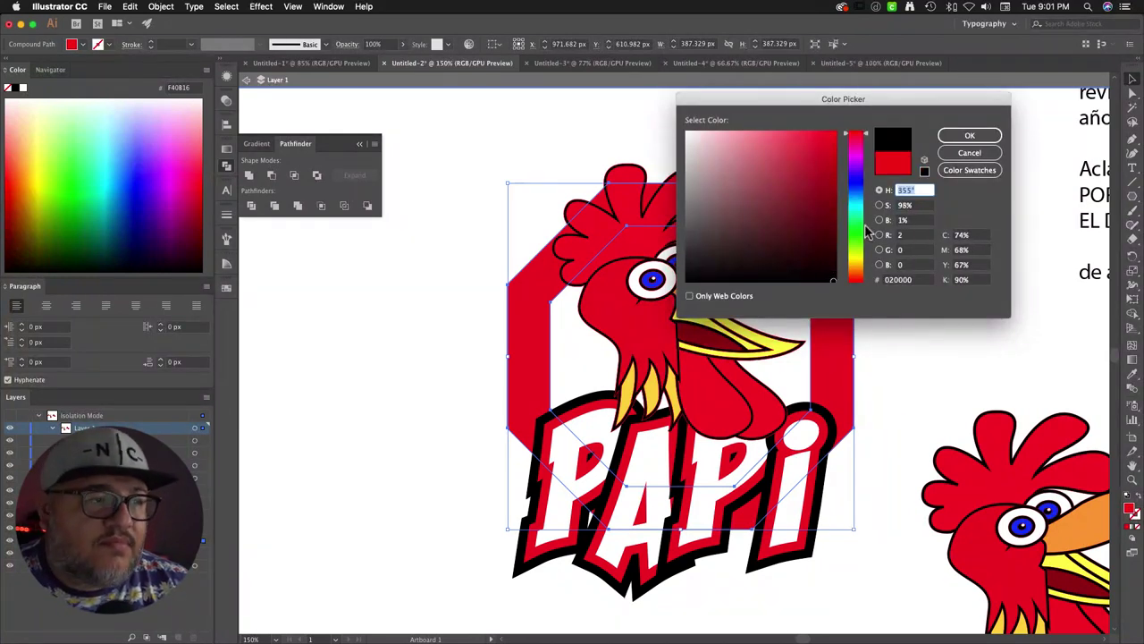
pyautogui.click(969, 135)
pyautogui.click(903, 150)
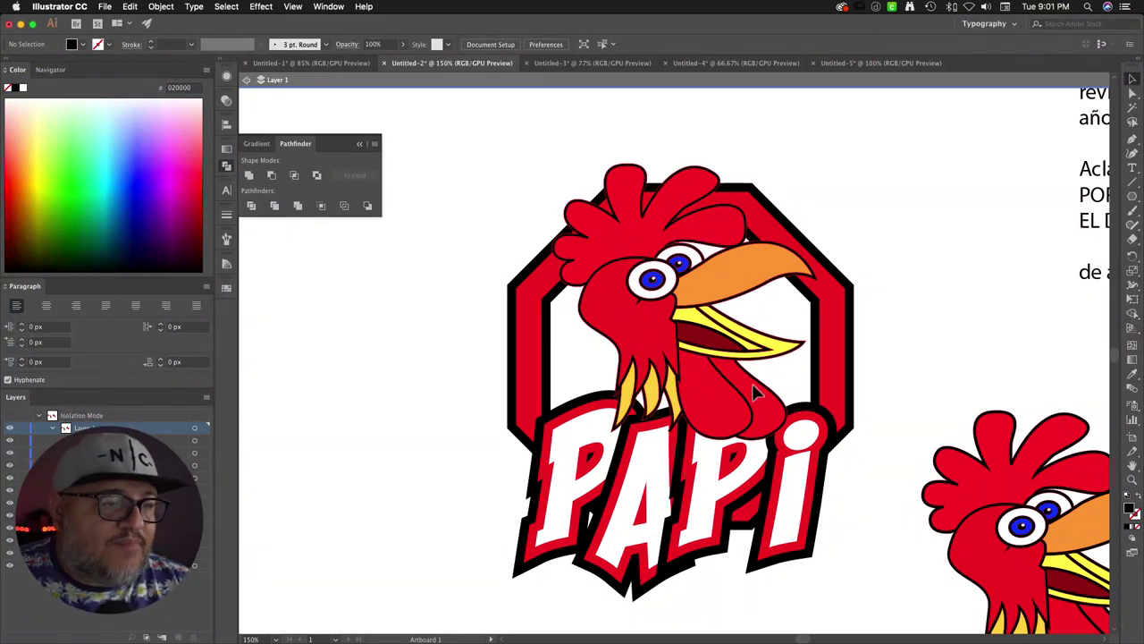
# Step: Select the whole logo with rooster, octagon and PAPI lettering, cut it and paste it back onto the artboard
pyautogui.scroll(-3, 512, 395)
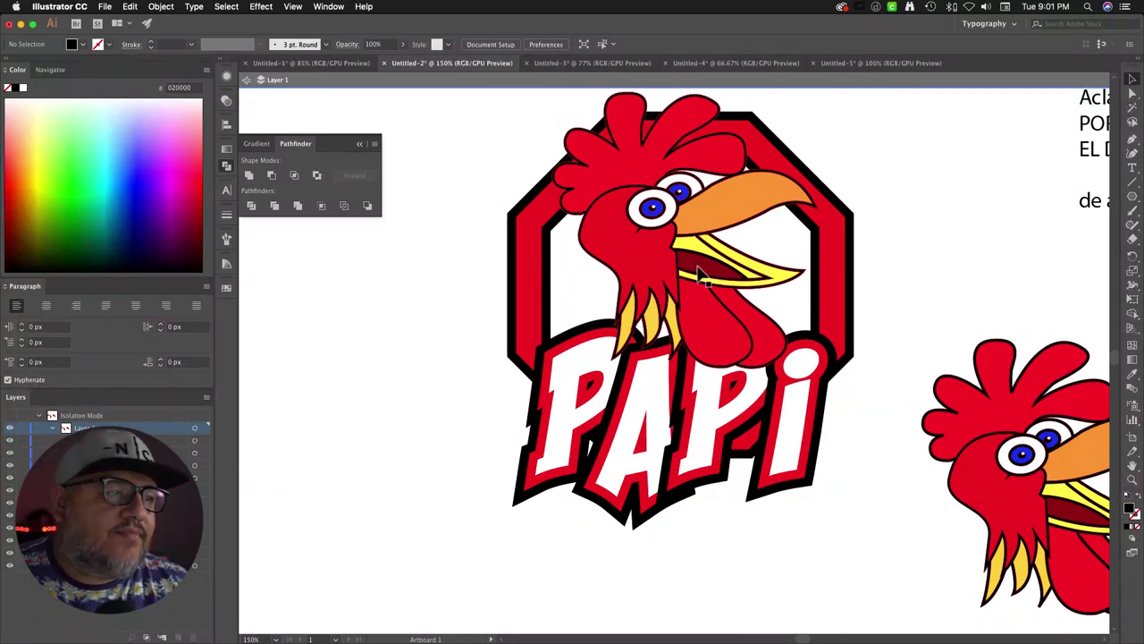
pyautogui.moveTo(476, 154); pyautogui.dragTo(831, 354)
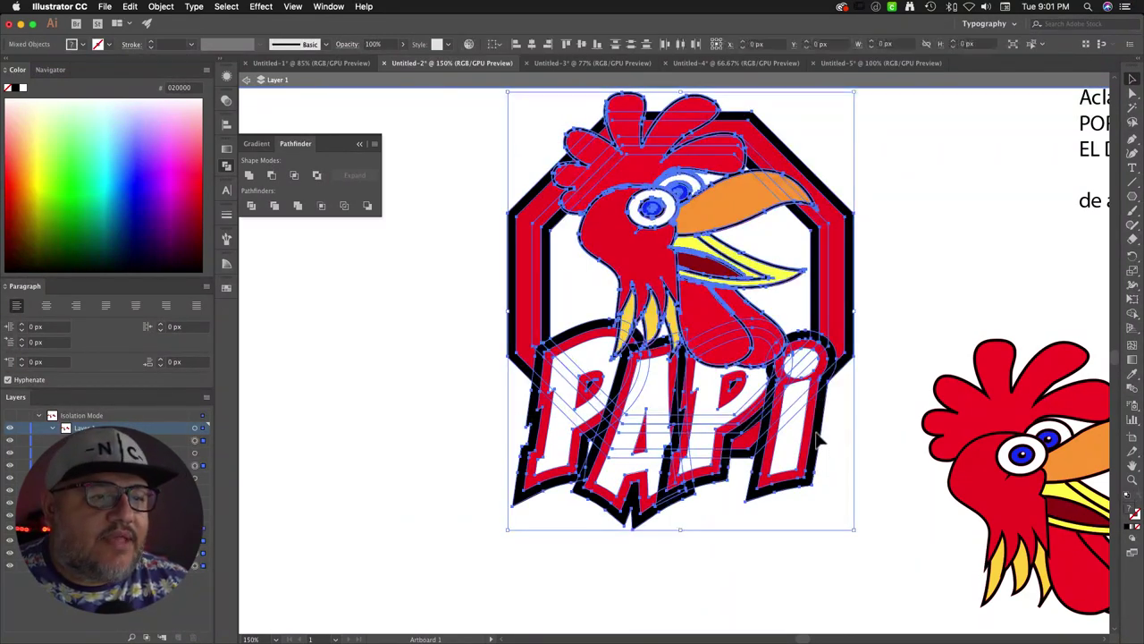
pyautogui.hotkey('ctrl', 'x')
pyautogui.hotkey('ctrl', 'v')
pyautogui.click(894, 261)
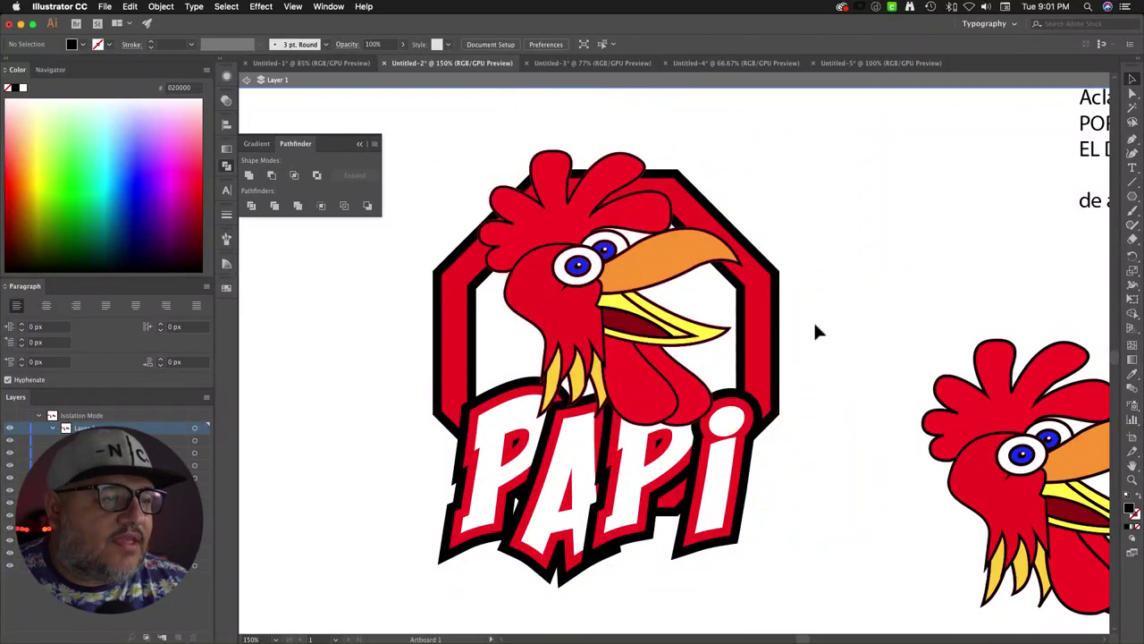
# Step: Enlarge the rooster to about 342 by 356 px, reposition it over the octagon and rotate it slightly counter-clockwise
pyautogui.click(585, 327)
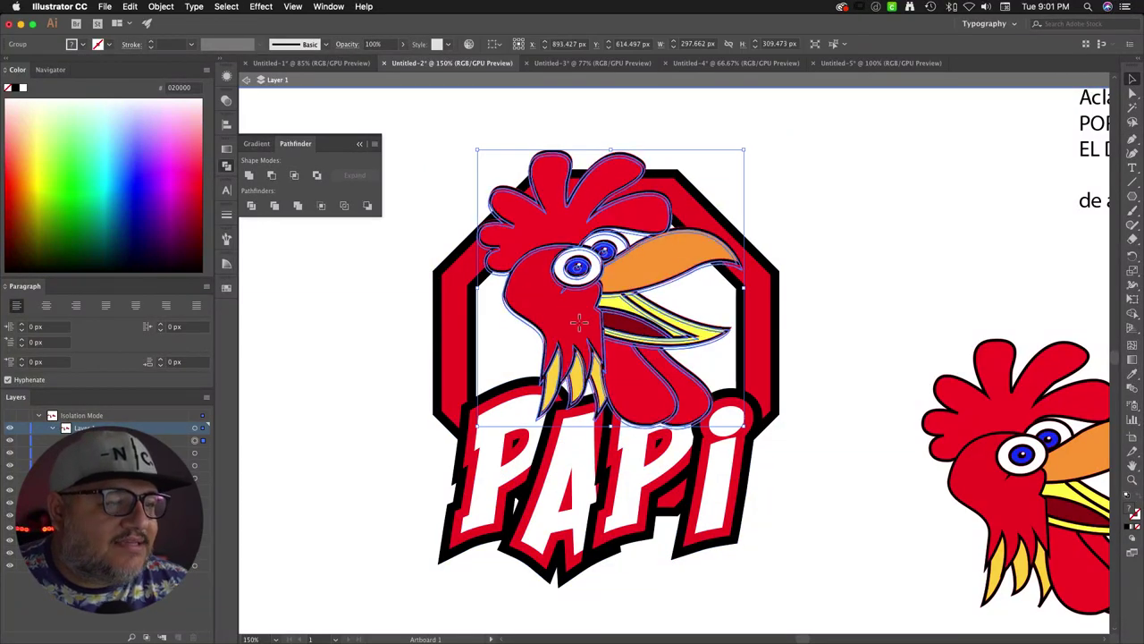
pyautogui.click(817, 231)
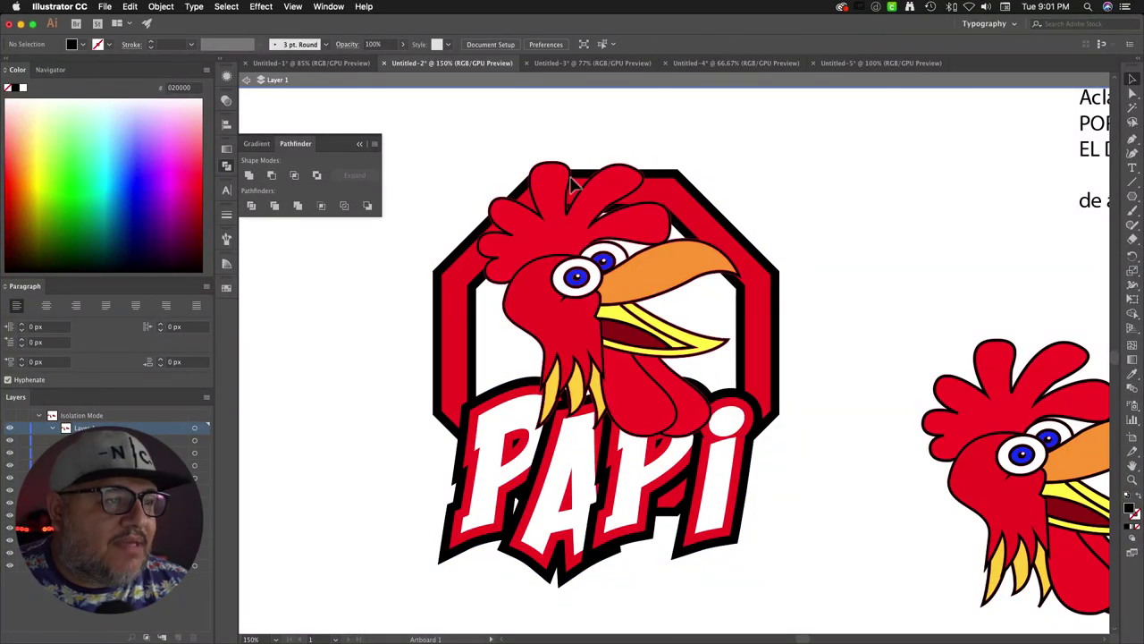
pyautogui.click(585, 220)
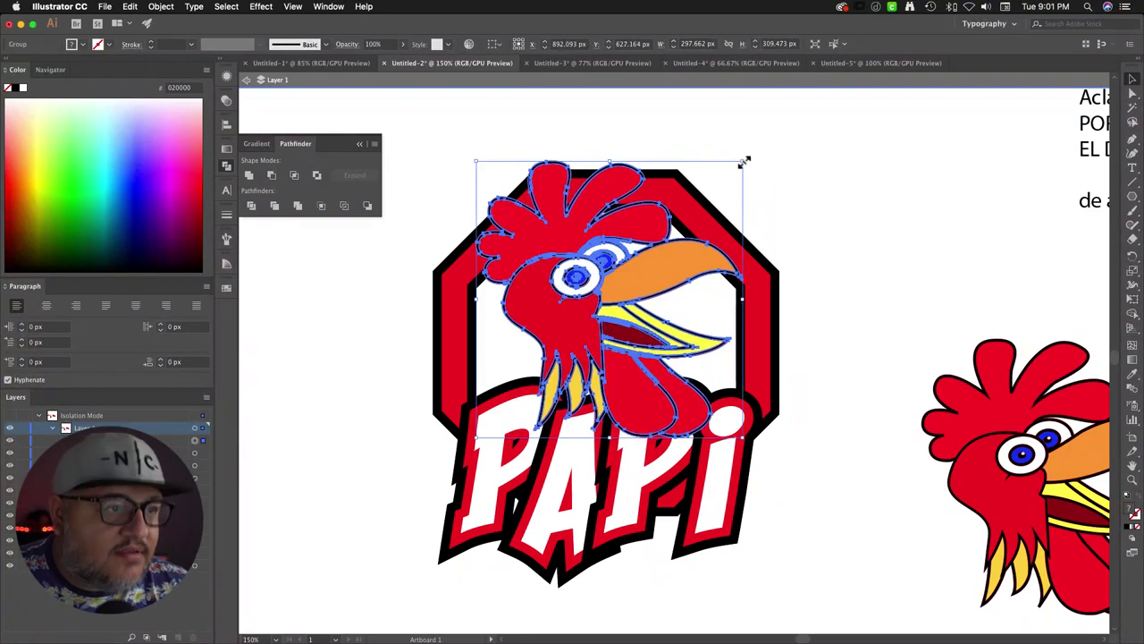
pyautogui.moveTo(744, 162); pyautogui.dragTo(781, 117)
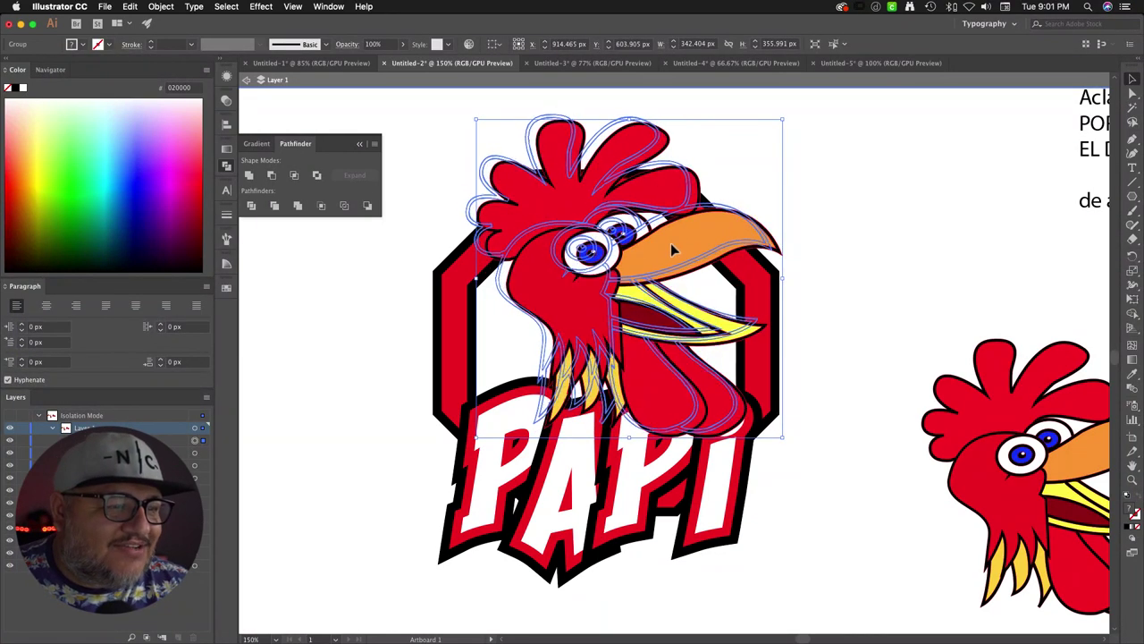
pyautogui.moveTo(670, 243); pyautogui.dragTo(670, 237)
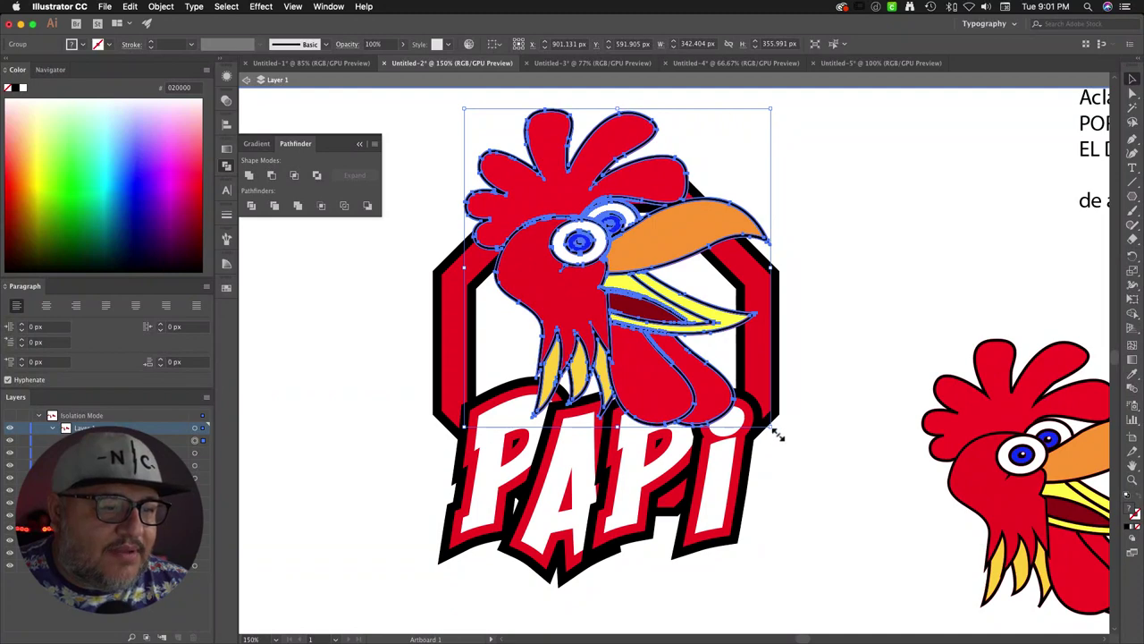
pyautogui.moveTo(779, 435); pyautogui.dragTo(779, 420)
pyautogui.click(793, 472)
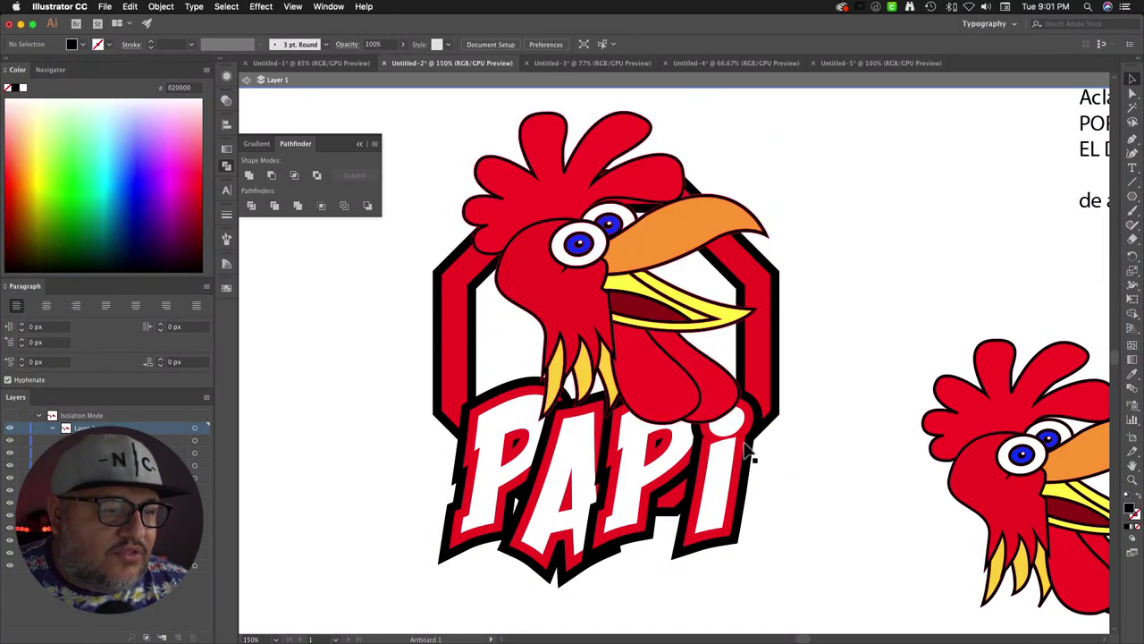
# Step: Ungroup the PAPI lettering into its separate letter and outline shapes
pyautogui.click(745, 446)
pyautogui.rightClick(731, 430)
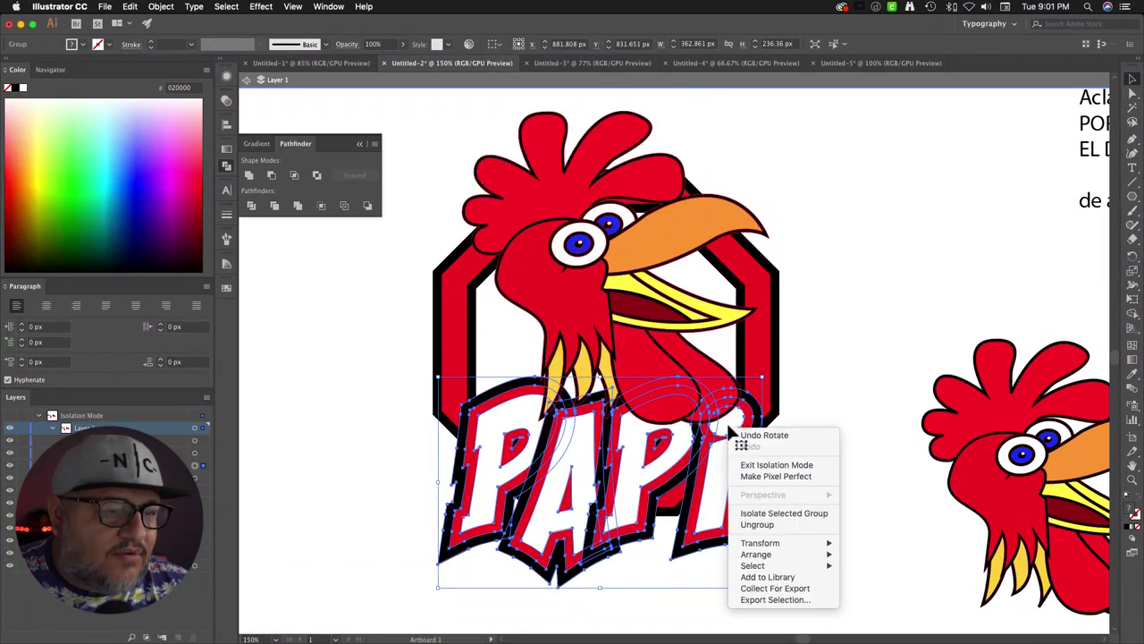
pyautogui.click(757, 525)
pyautogui.click(830, 438)
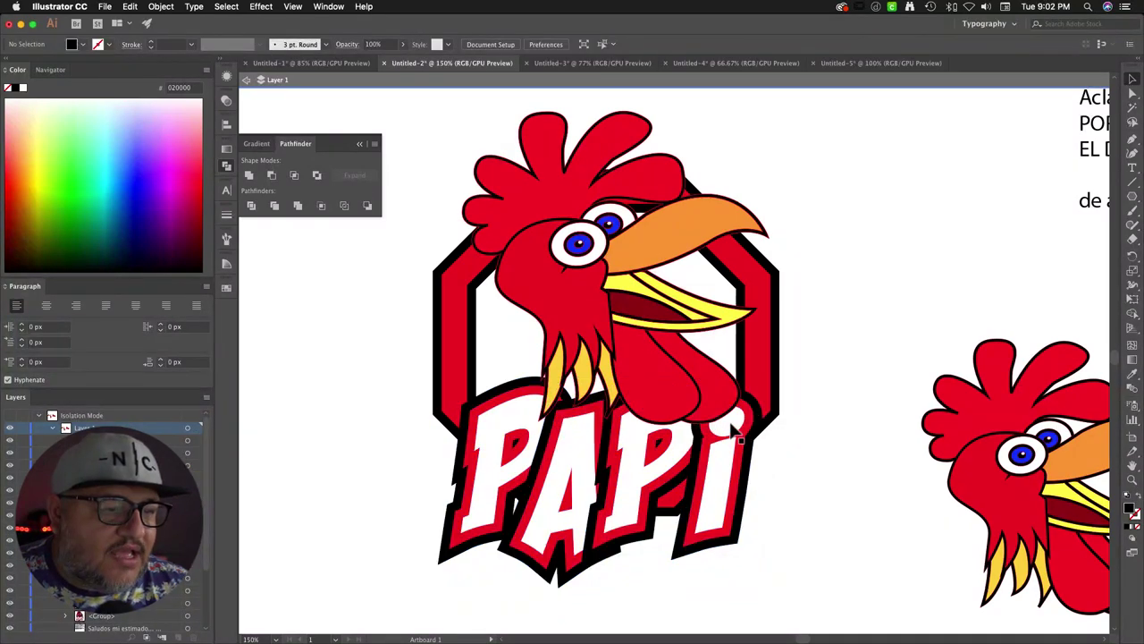
# Step: Try bringing the red and white shapes of the second P and the i to the front, and undo it
pyautogui.click(738, 434)
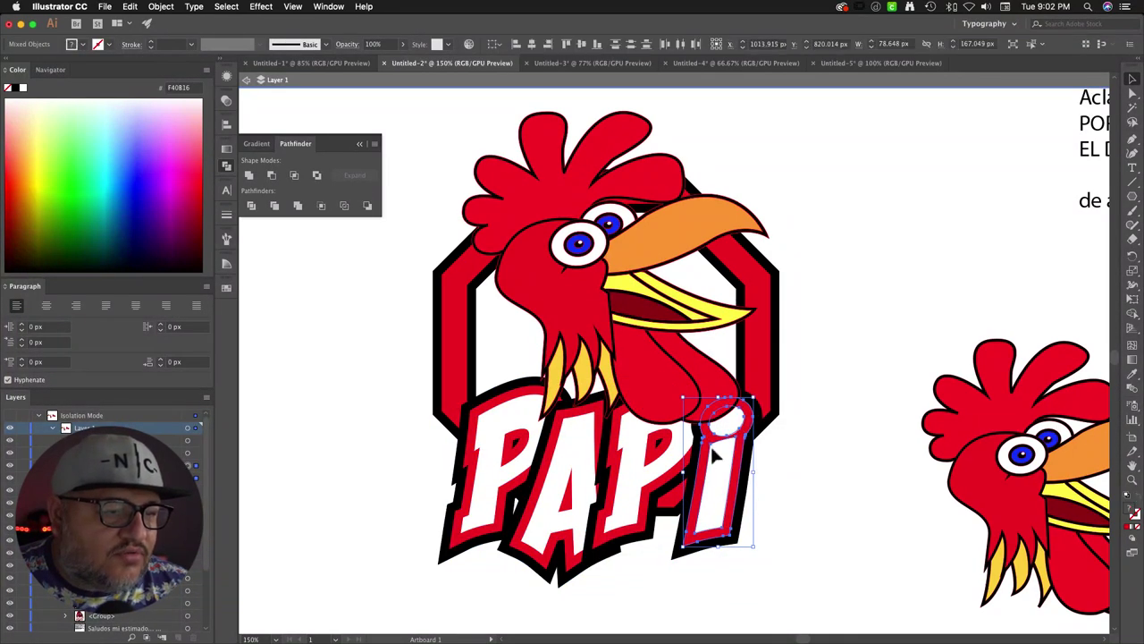
pyautogui.keyDown('shift'); pyautogui.click(628, 434); pyautogui.keyUp('shift')
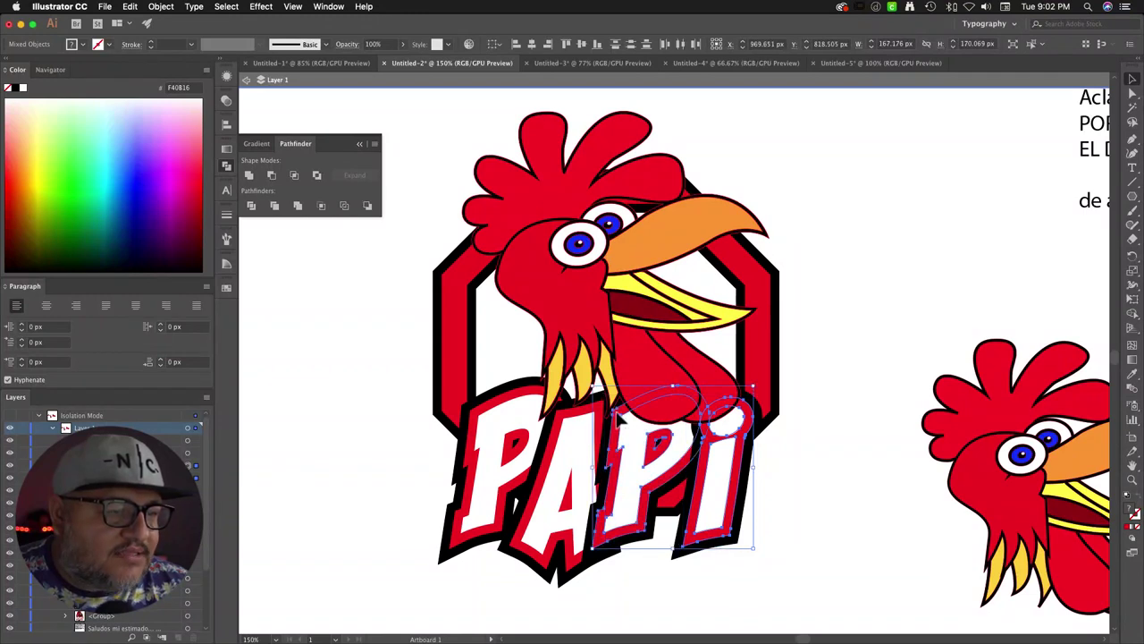
pyautogui.keyDown('shift'); pyautogui.click(661, 447); pyautogui.keyUp('shift')
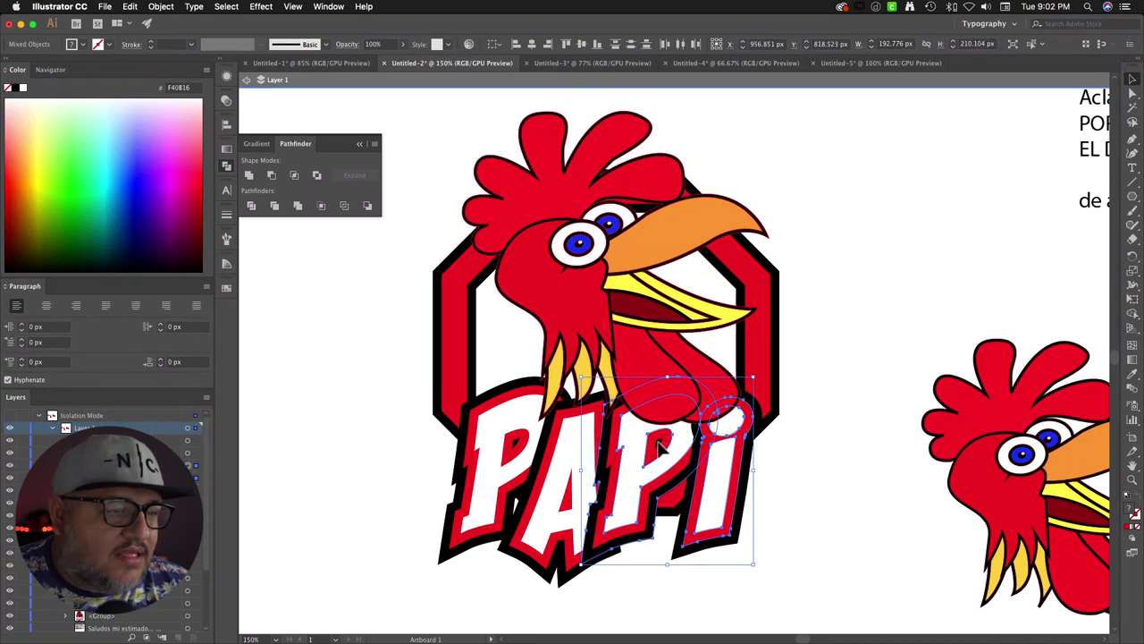
pyautogui.click(793, 427)
pyautogui.click(627, 433)
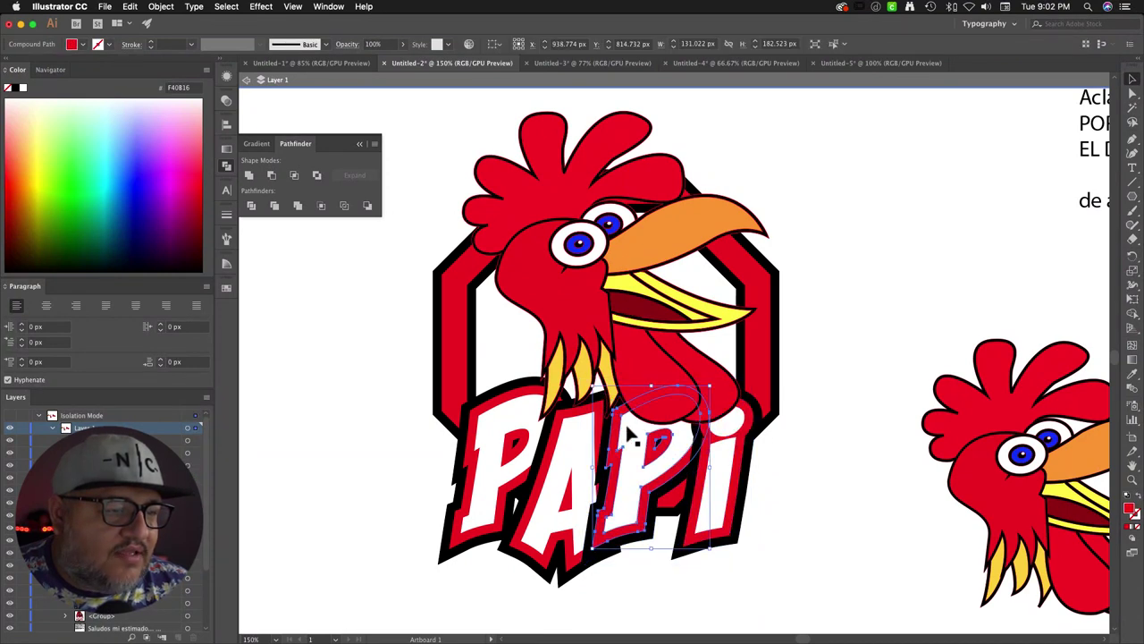
pyautogui.keyDown('shift'); pyautogui.click(732, 430); pyautogui.keyUp('shift')
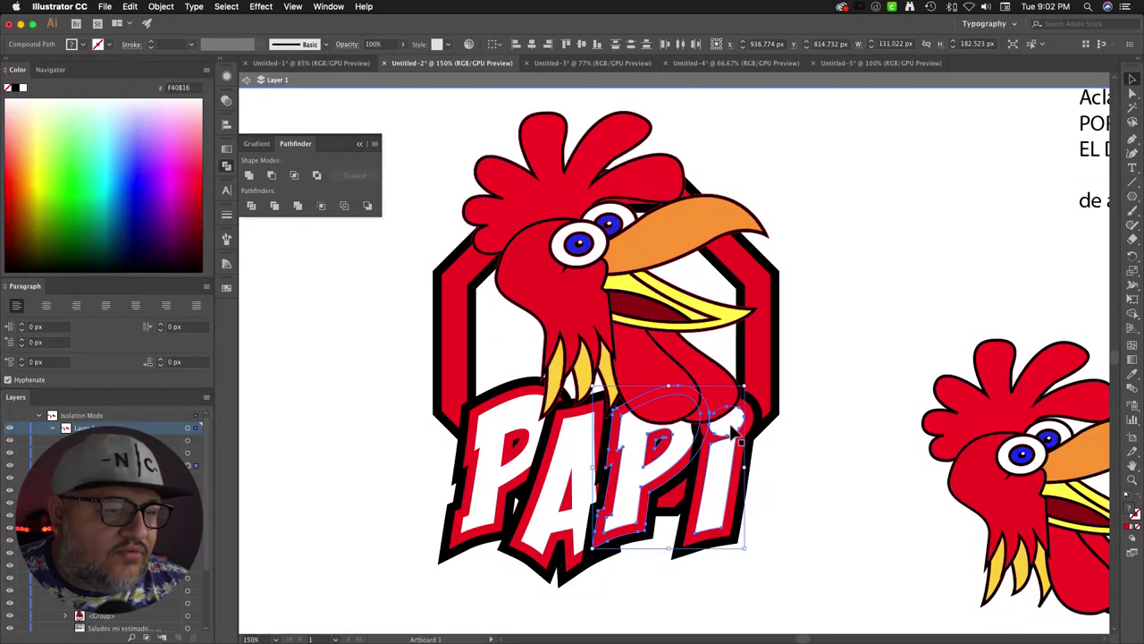
pyautogui.keyDown('shift'); pyautogui.click(752, 421); pyautogui.keyUp('shift')
pyautogui.rightClick(751, 422)
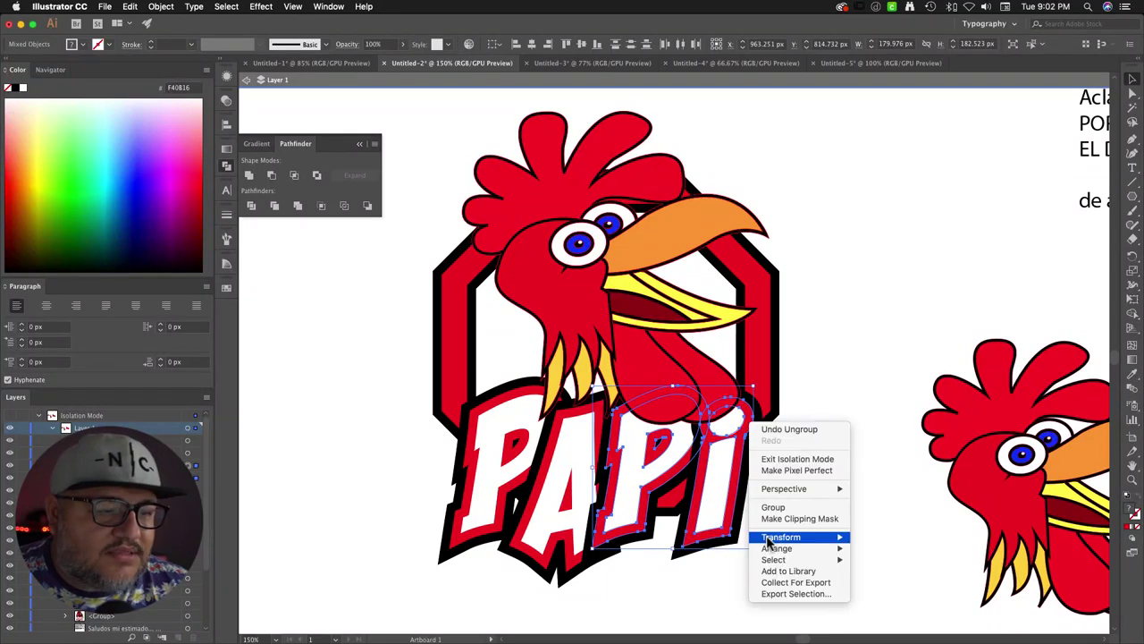
pyautogui.moveTo(792, 548)
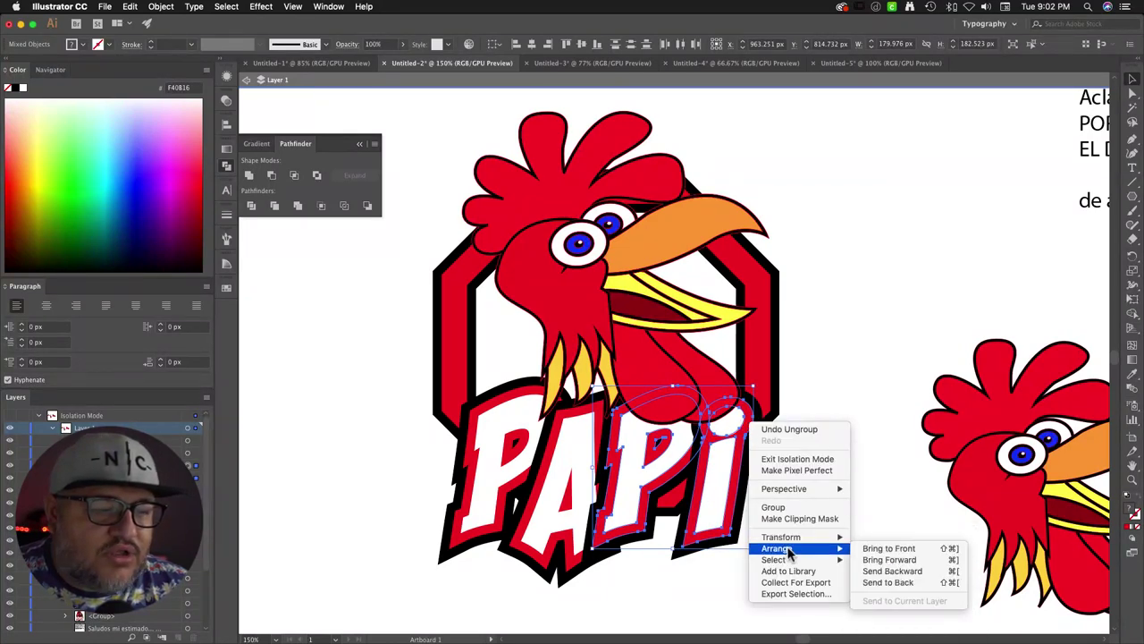
pyautogui.click(876, 548)
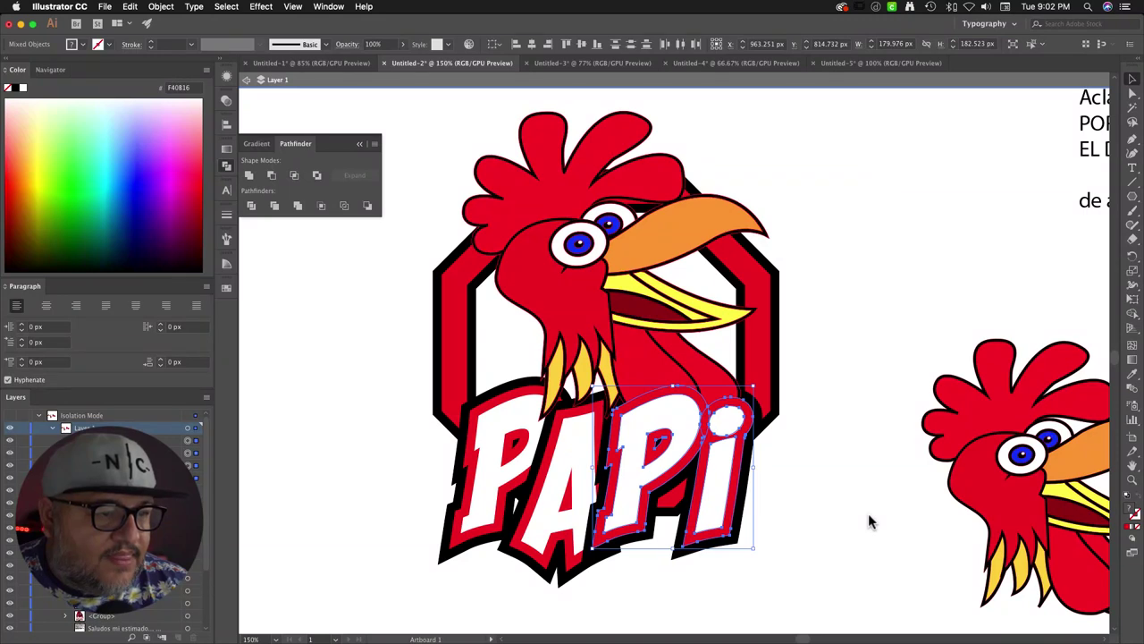
pyautogui.click(868, 517)
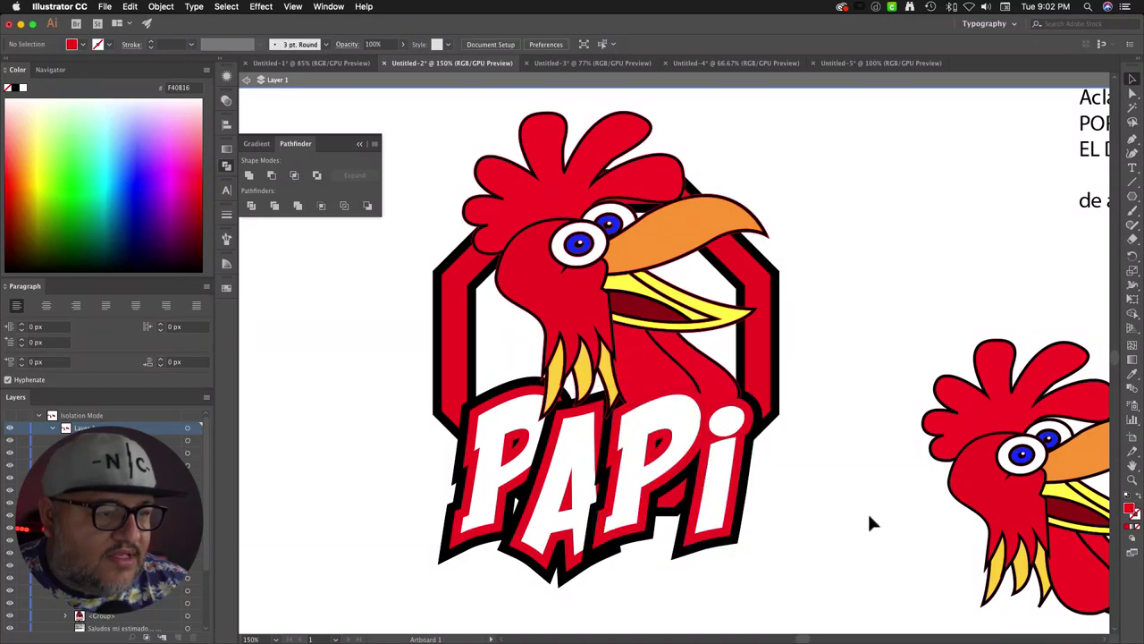
pyautogui.press('super+z')
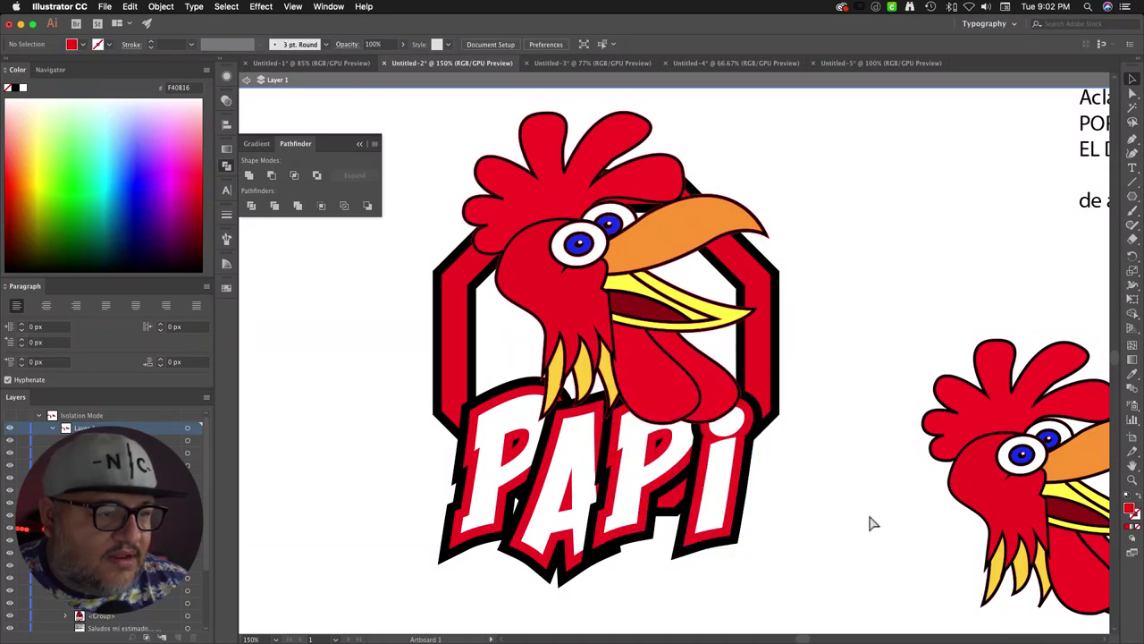
# Step: Try to bring only the black outline of the i to the front
pyautogui.click(756, 412)
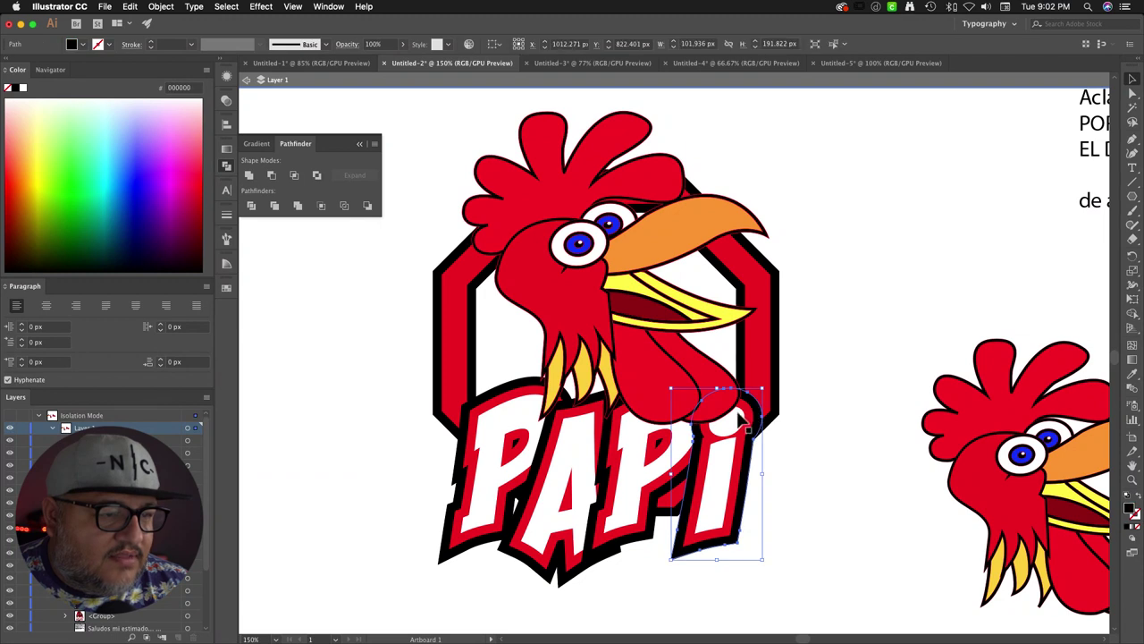
pyautogui.rightClick(718, 484)
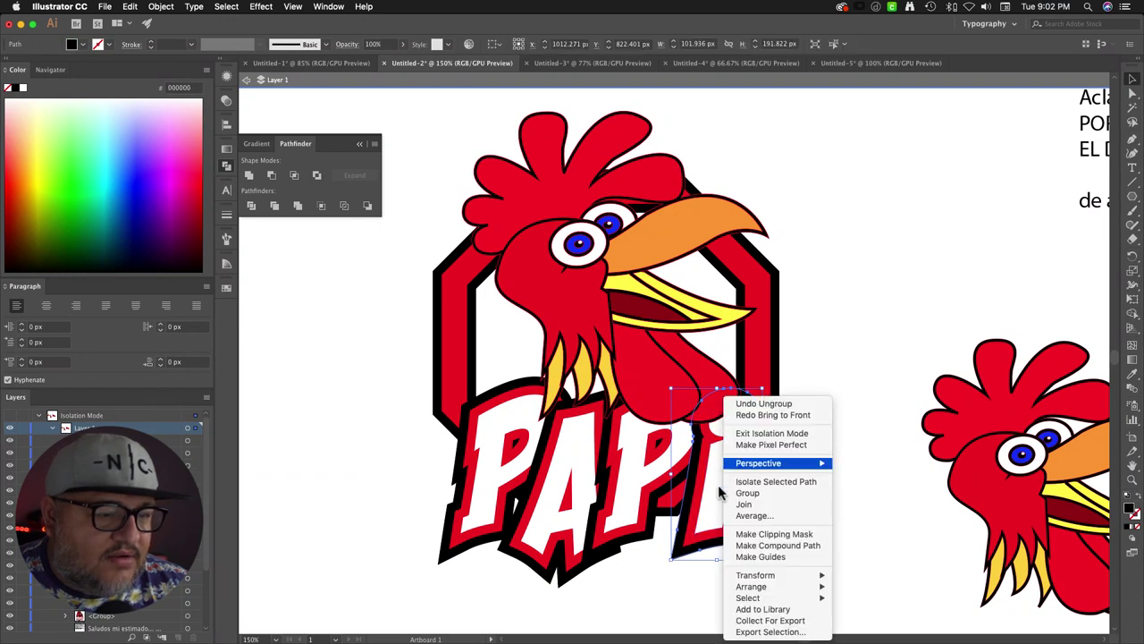
pyautogui.moveTo(776, 587)
pyautogui.click(843, 579)
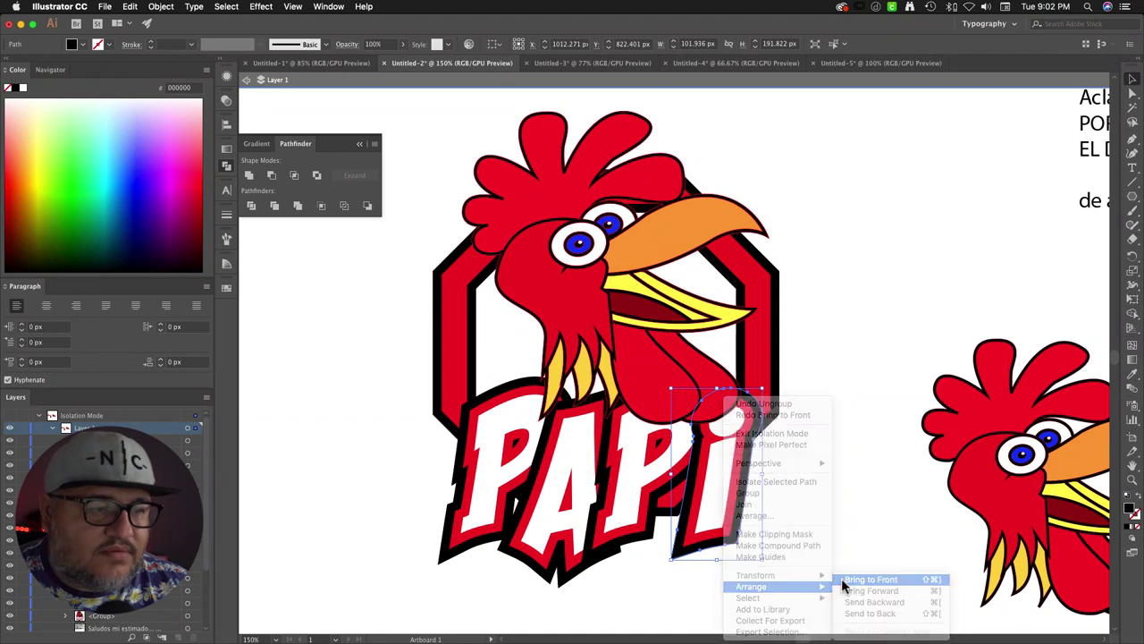
pyautogui.click(848, 511)
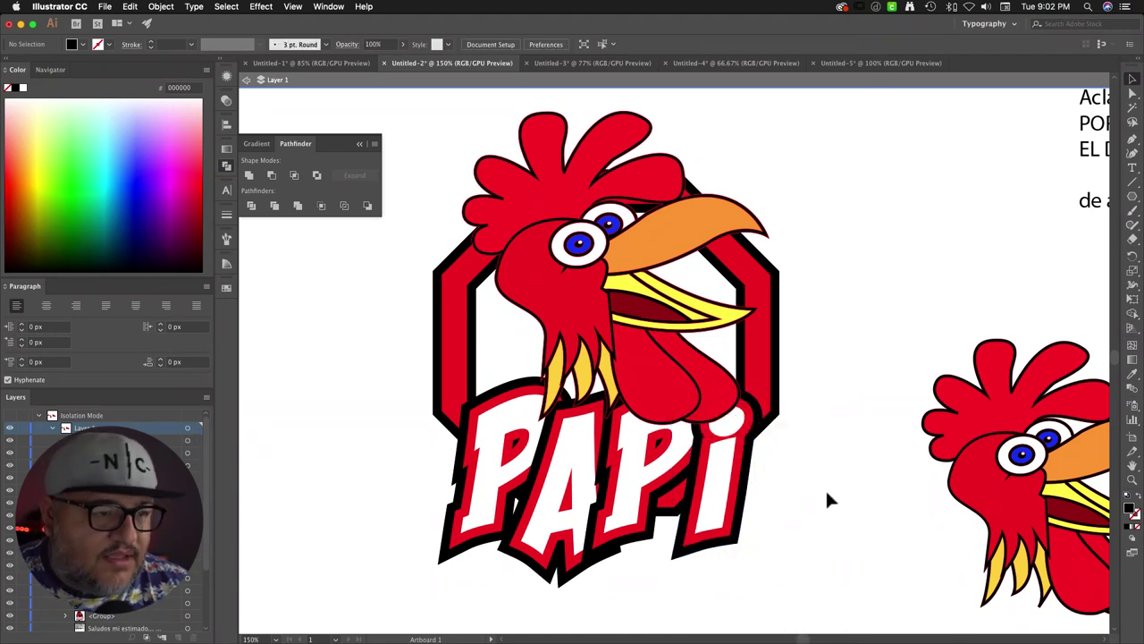
# Step: Merge the black, red and white shapes of the i into one group and bring it in front of the rooster
pyautogui.click(751, 421)
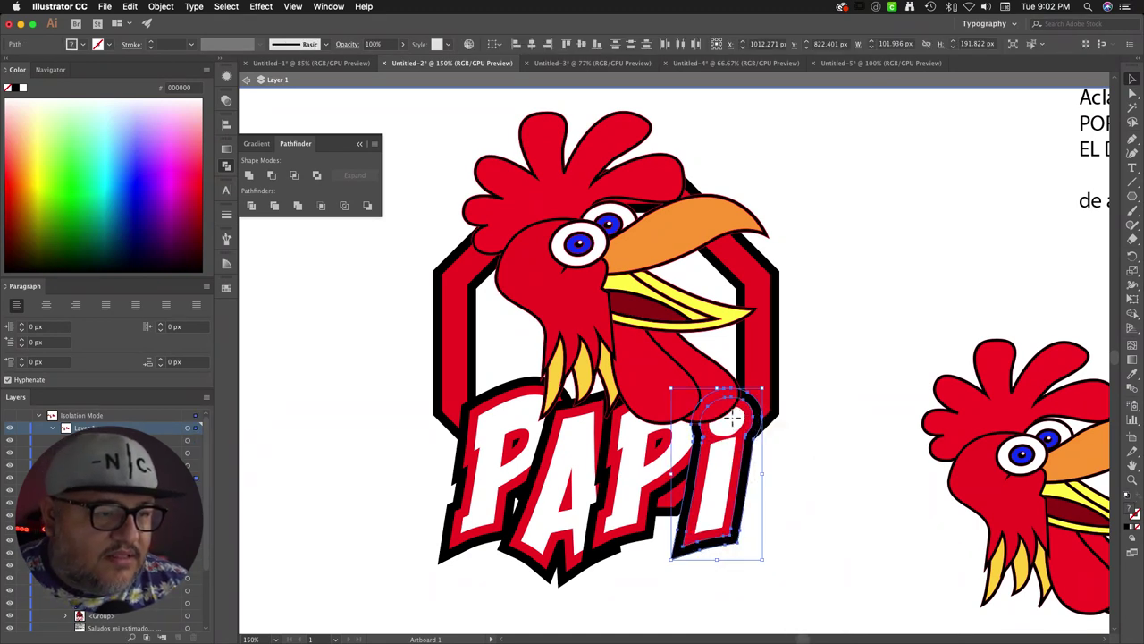
pyautogui.keyDown('shift'); pyautogui.click(731, 417); pyautogui.keyUp('shift')
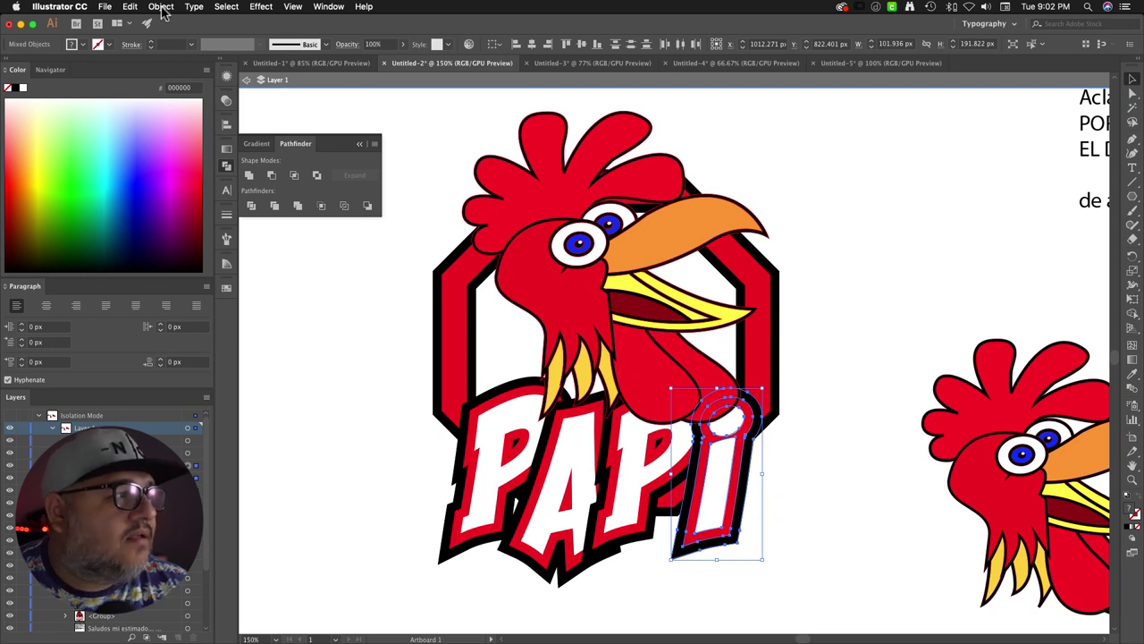
pyautogui.click(297, 206)
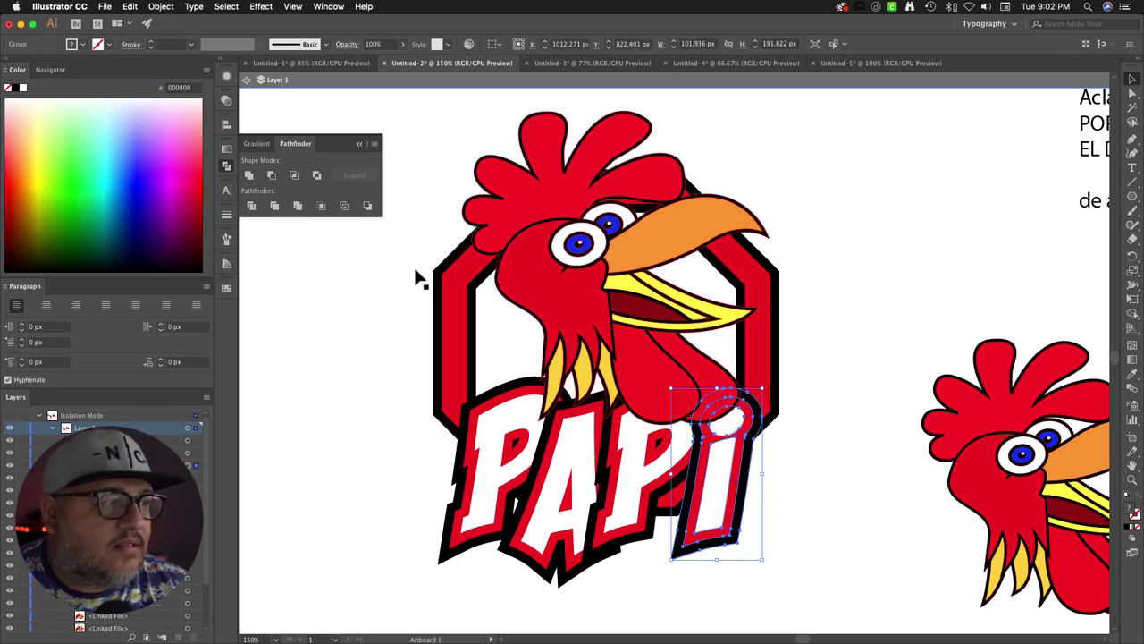
pyautogui.rightClick(722, 478)
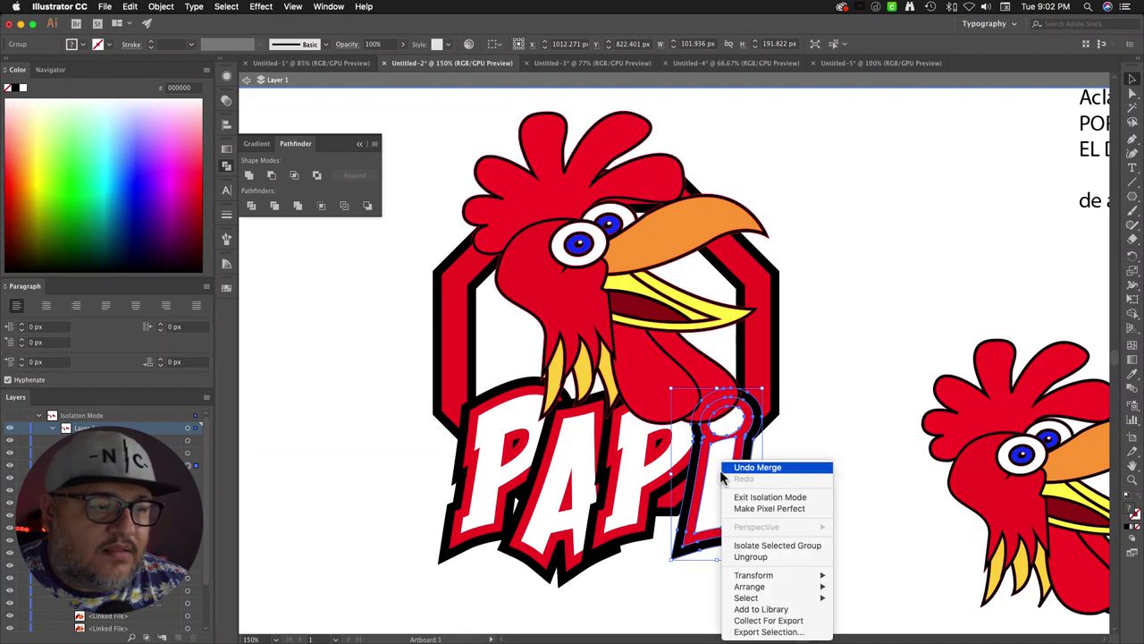
pyautogui.moveTo(758, 587)
pyautogui.click(871, 581)
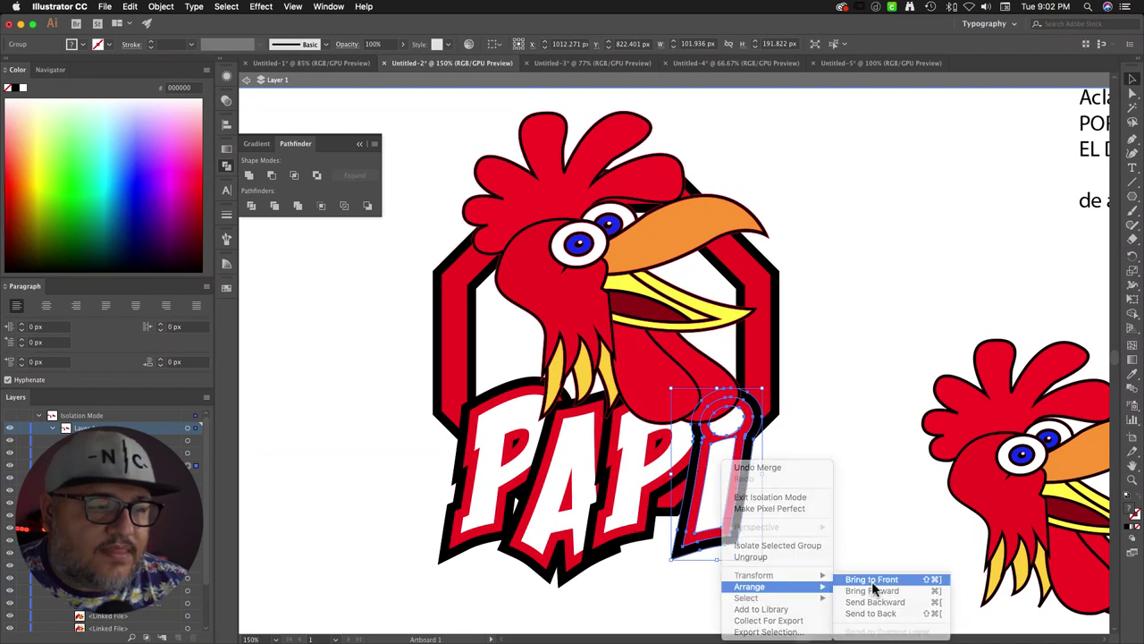
pyautogui.click(832, 527)
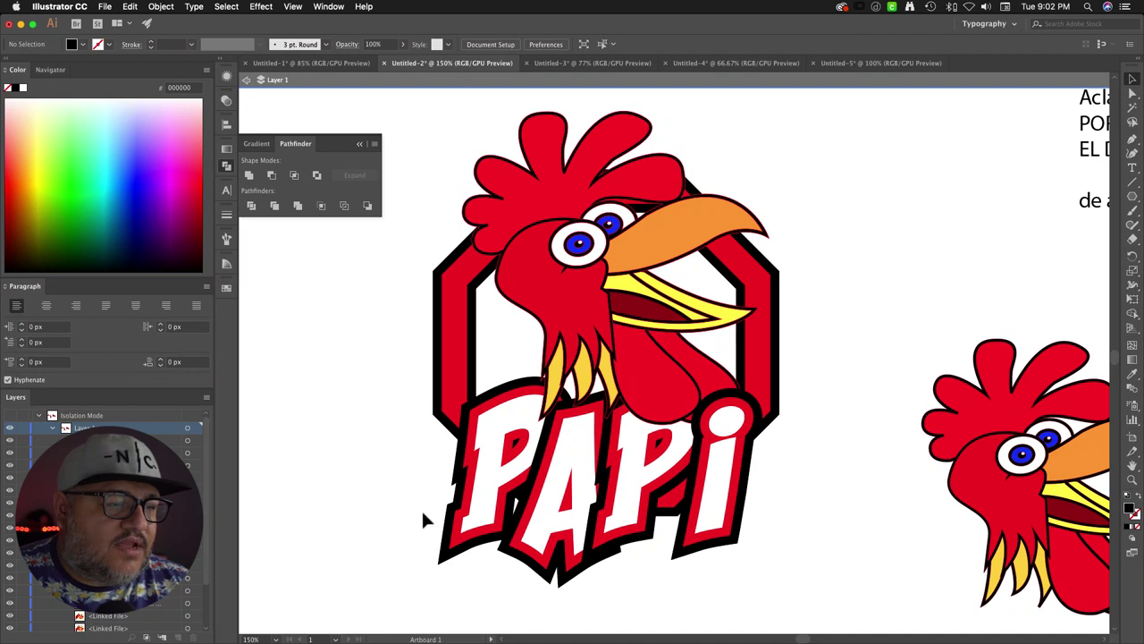
# Step: Select all shapes of the letters P, A and P and bring them in front of the rooster
pyautogui.moveTo(421, 514); pyautogui.dragTo(512, 574)
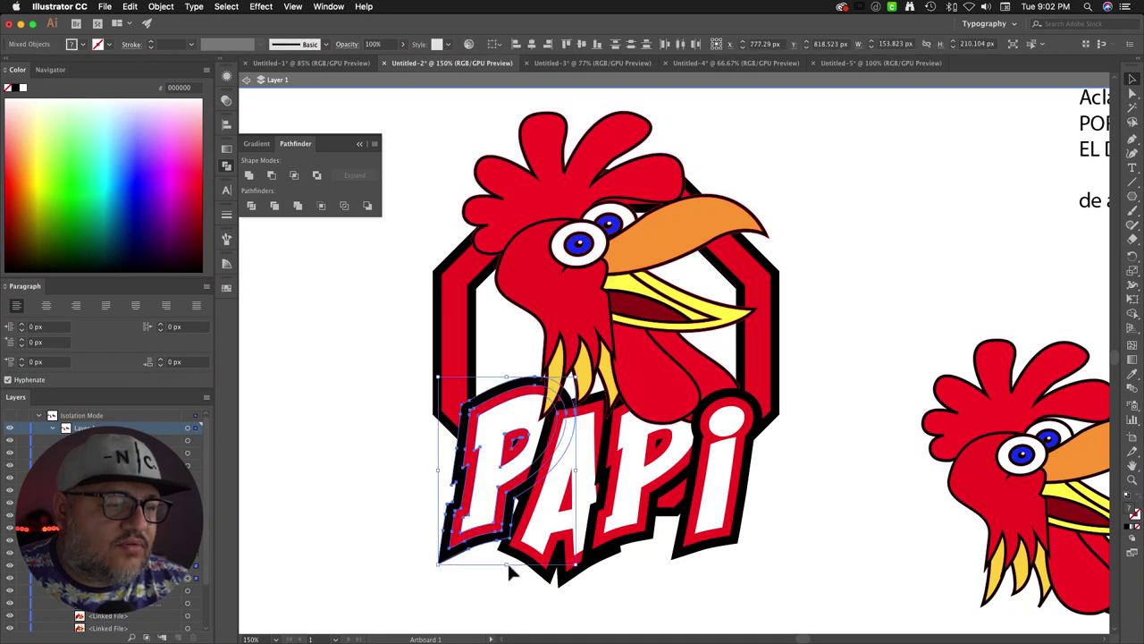
pyautogui.keyDown('shift'); pyautogui.click(623, 531); pyautogui.keyUp('shift')
pyautogui.rightClick(623, 532)
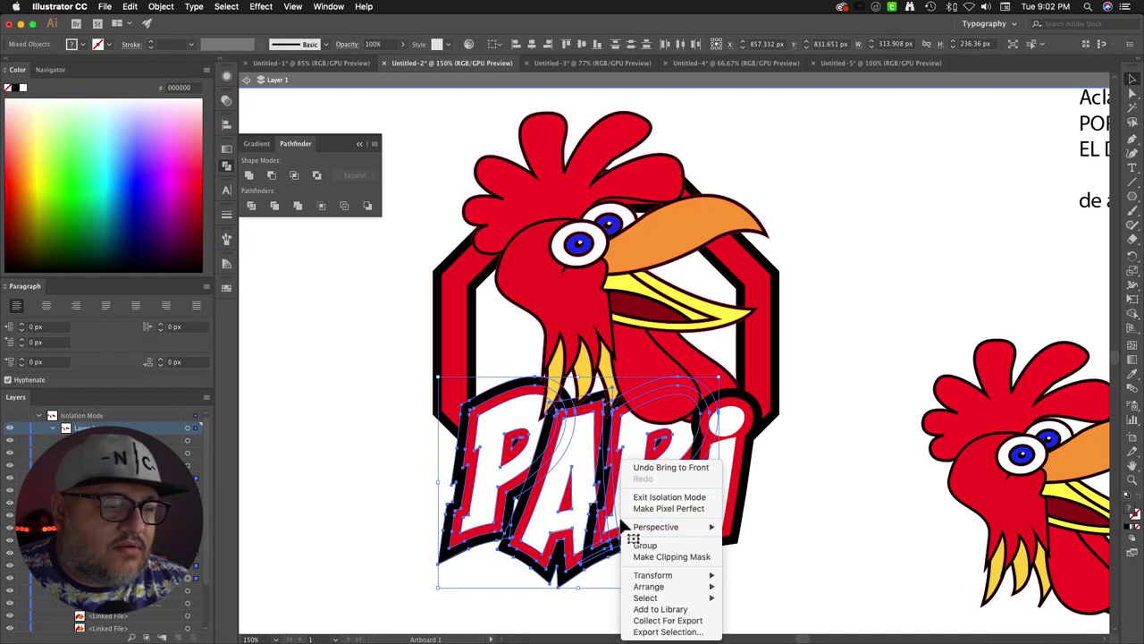
pyautogui.moveTo(693, 586)
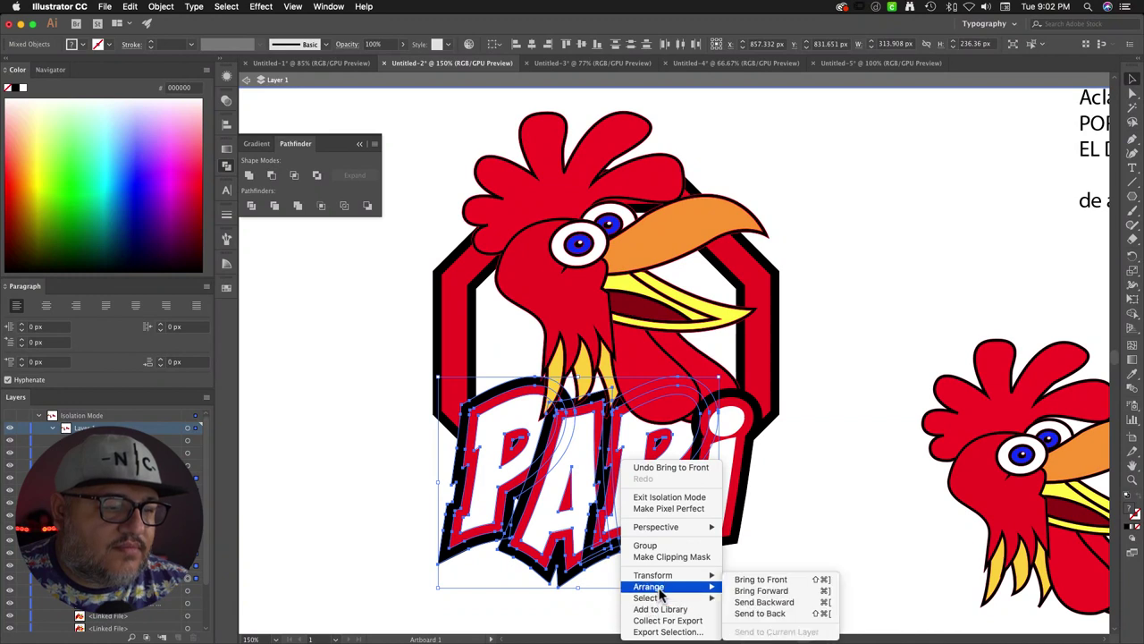
pyautogui.click(747, 579)
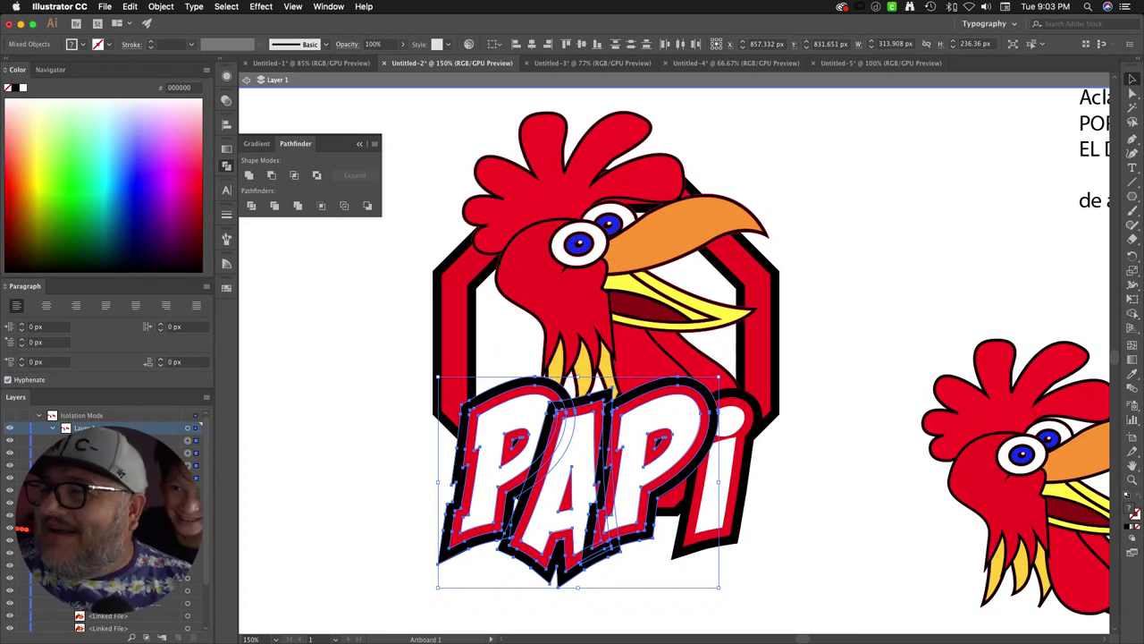
pyautogui.press('super+Tab')
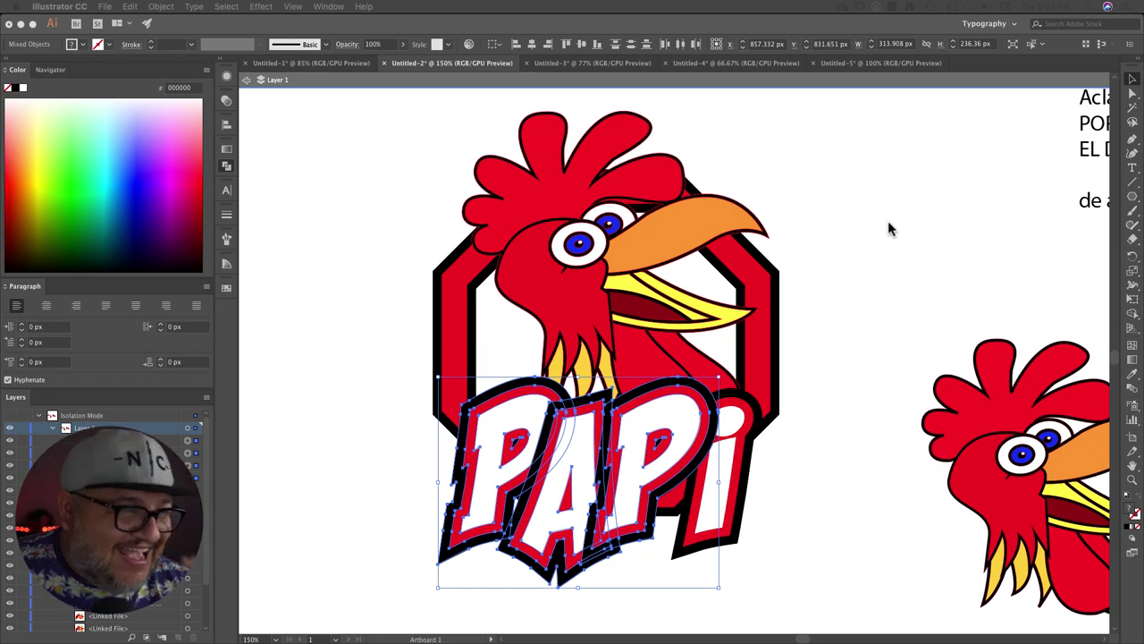
pyautogui.press('super+Tab')
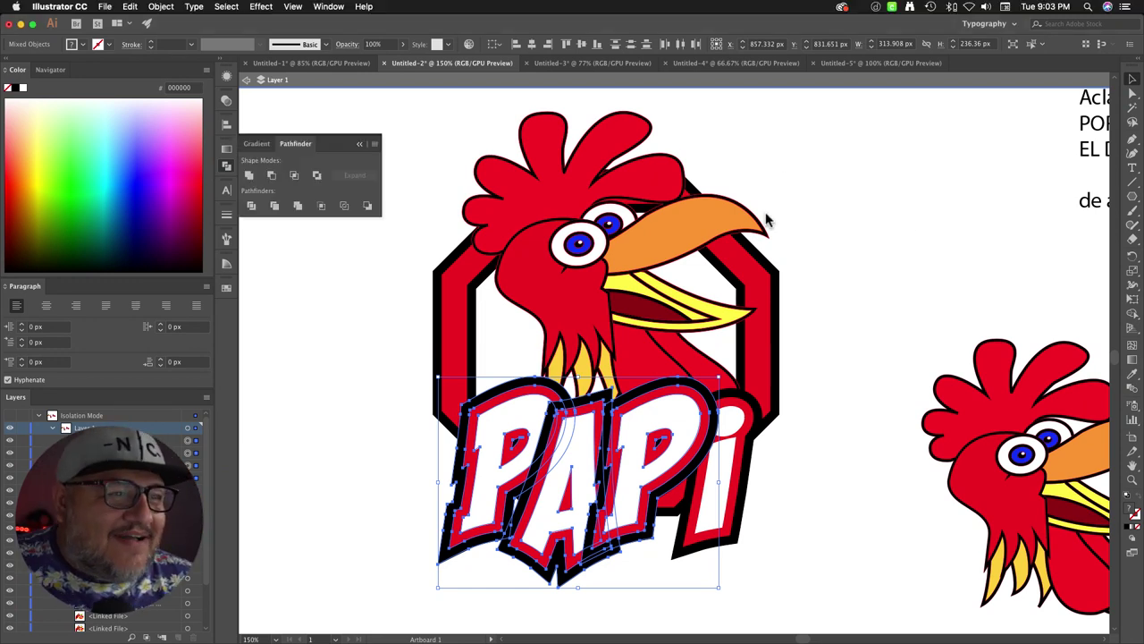
# Step: Deselect the lettering, collapse the Pathfinder options and exit isolation mode
pyautogui.click(850, 188)
pyautogui.click(361, 143)
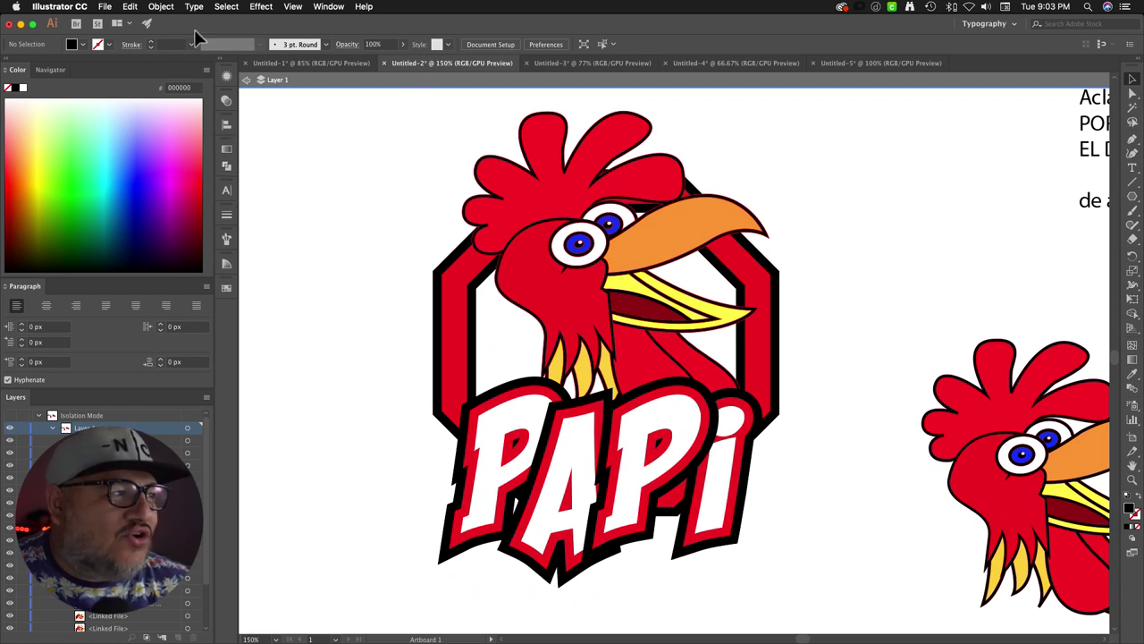
pyautogui.click(245, 80)
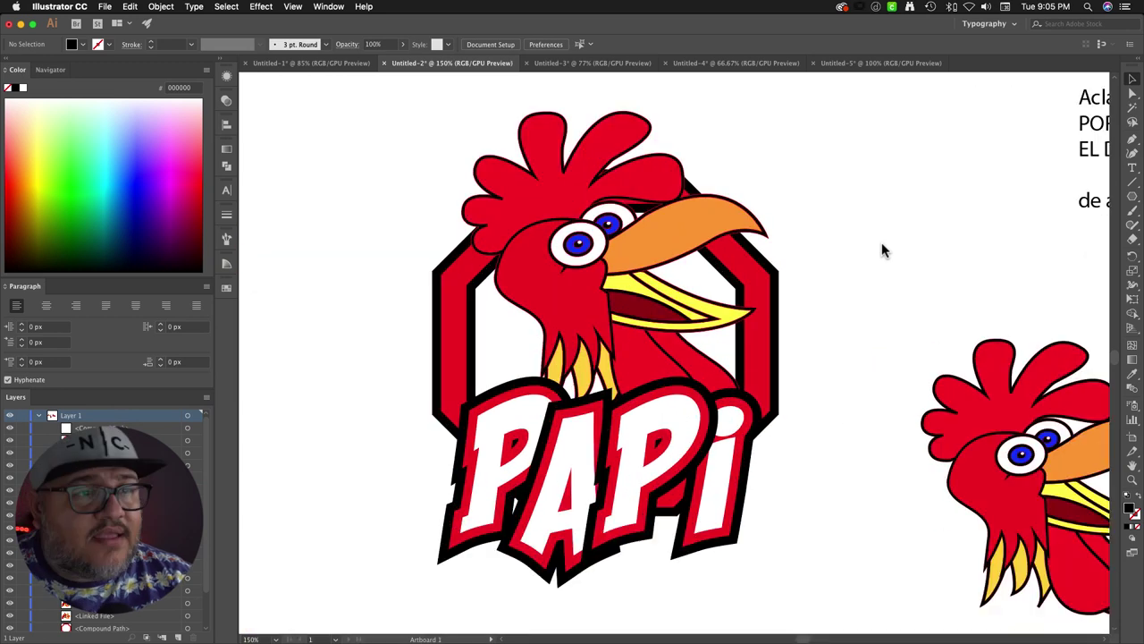
# Step: With the Pen tool, trace a black-filled shading shape over the stem and lower bowl of the first P, leaving the path open
pyautogui.press('super+minus')
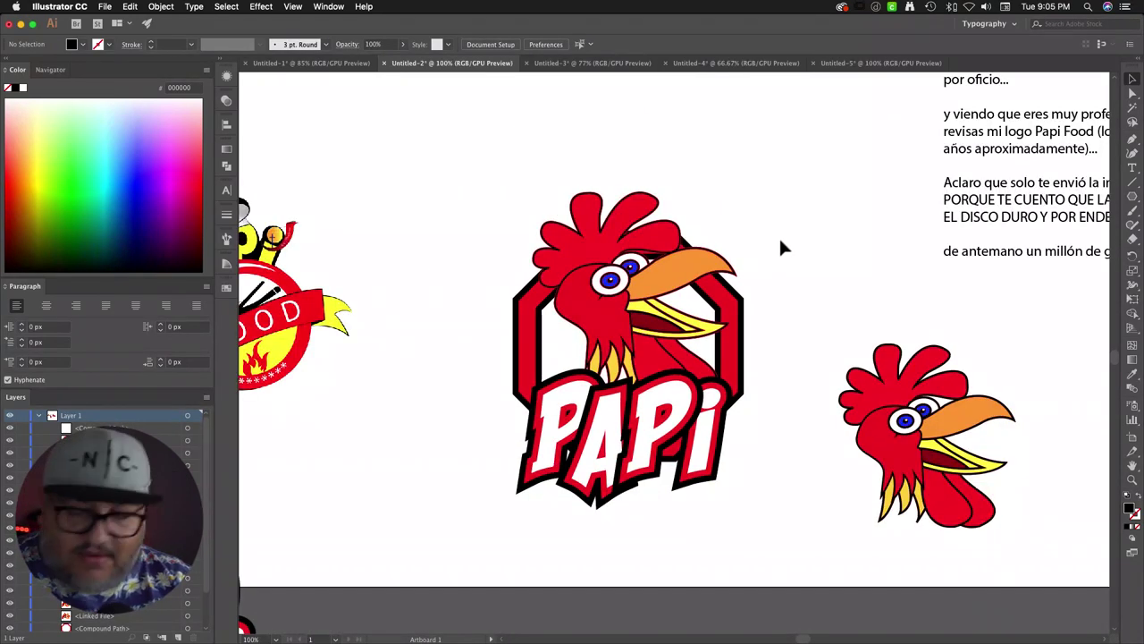
pyautogui.press('super+equal')
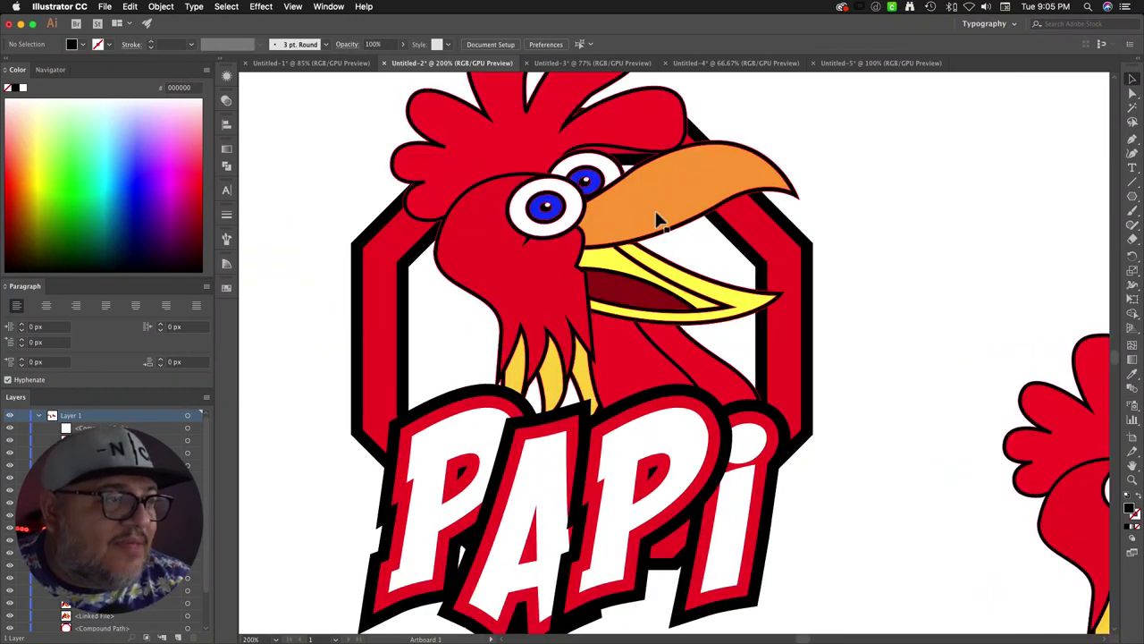
pyautogui.hscroll(-3, 657, 219)
pyautogui.scroll(-2, 657, 219)
pyautogui.scroll(-3, 613, 396)
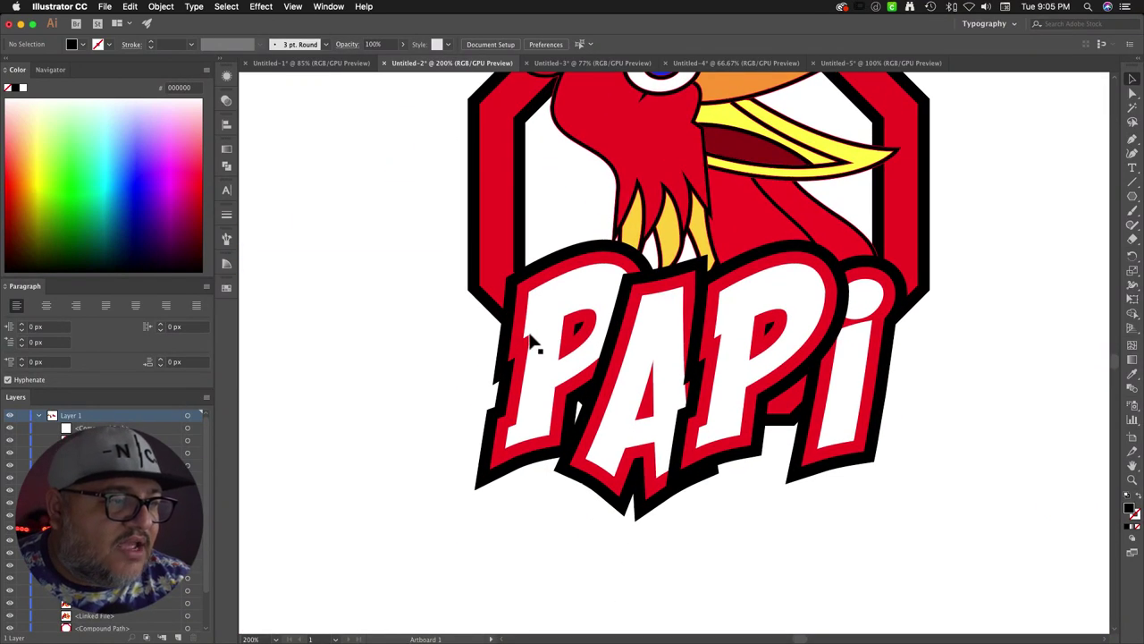
pyautogui.click(1131, 139)
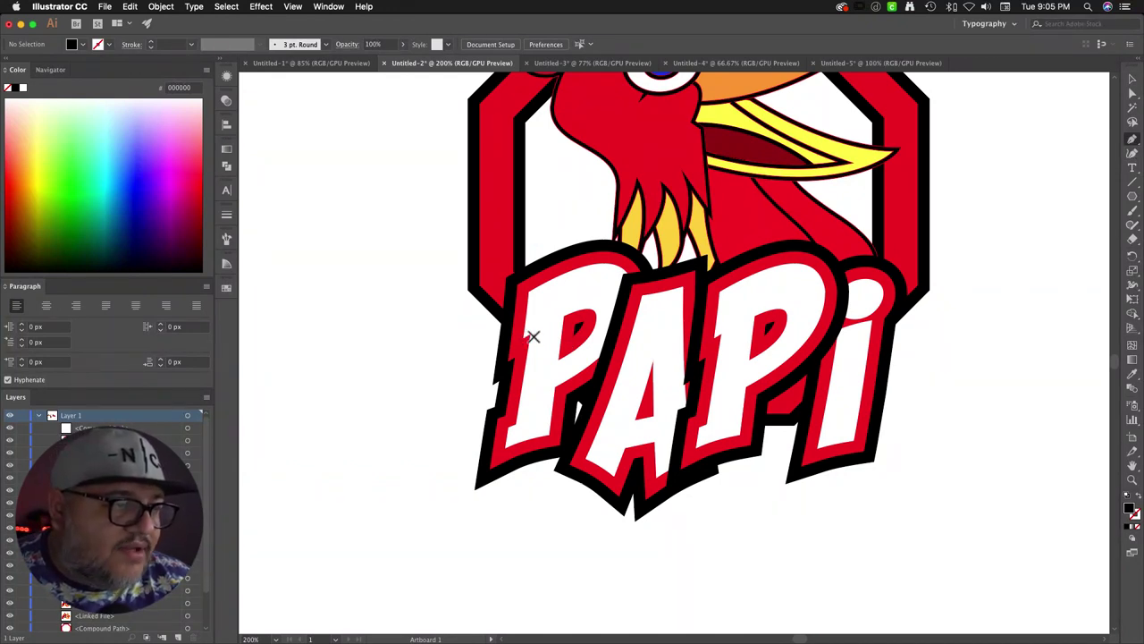
pyautogui.click(532, 336)
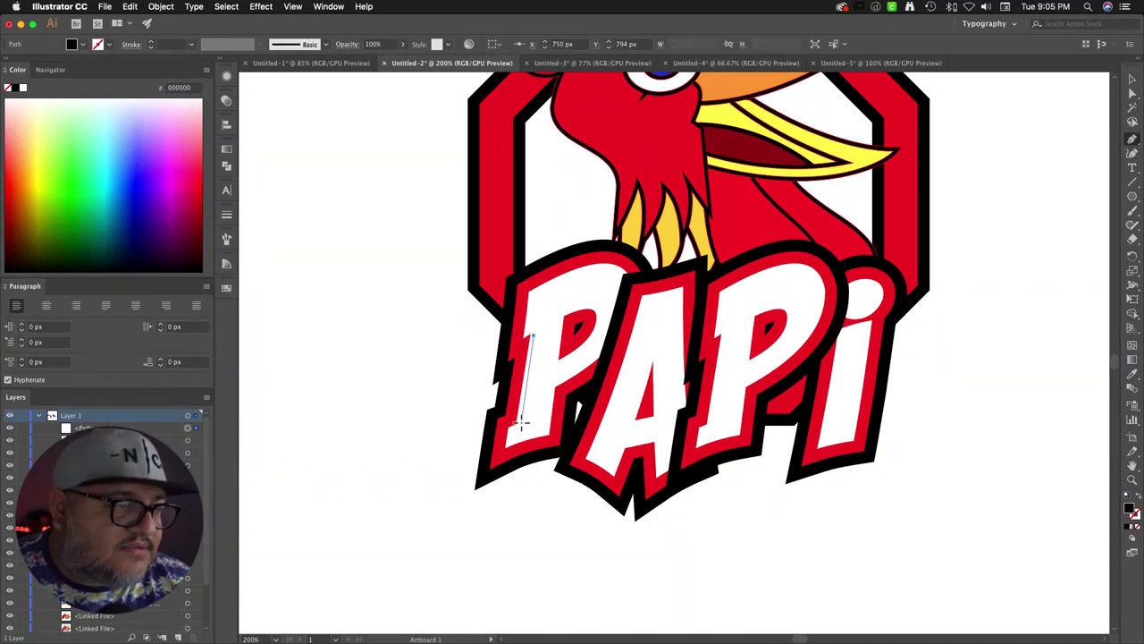
pyautogui.click(520, 422)
pyautogui.press('Escape')
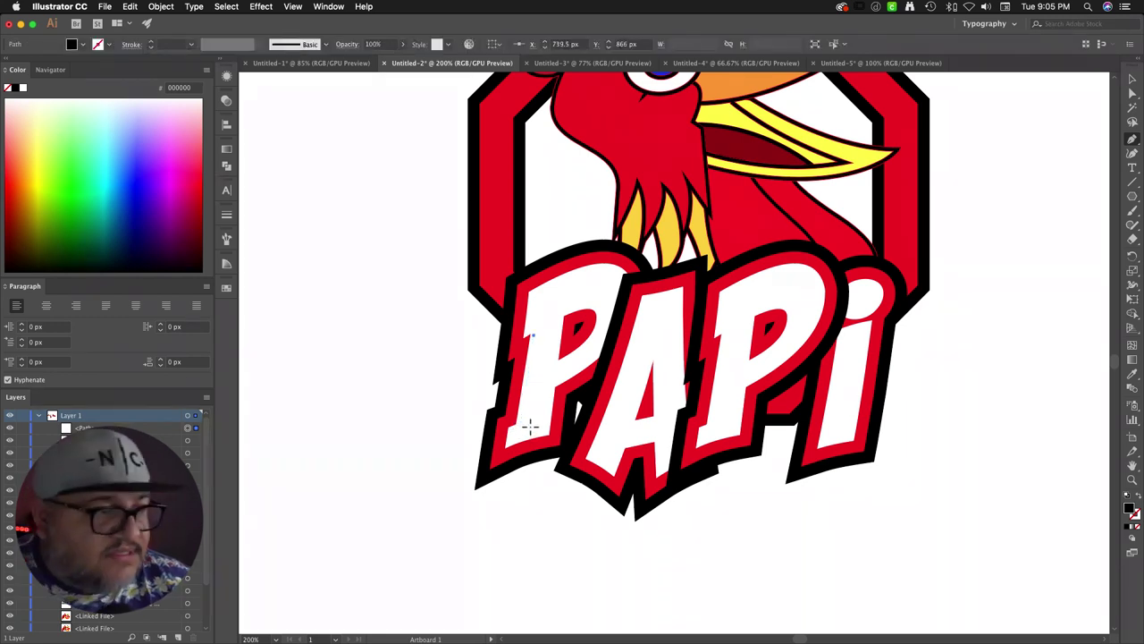
pyautogui.click(513, 433)
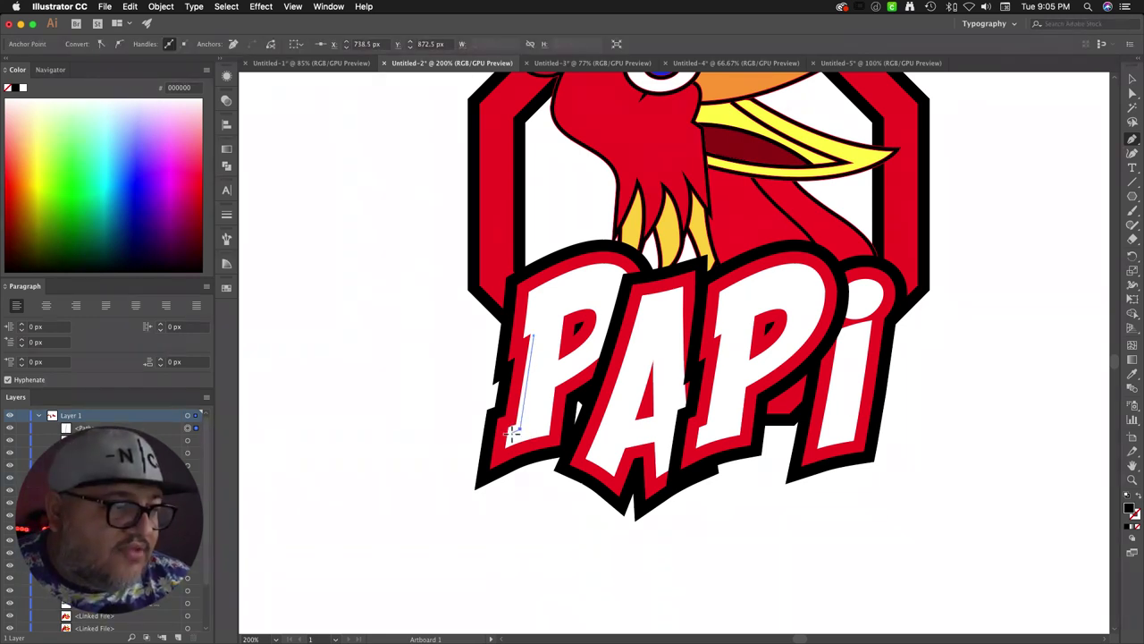
pyautogui.click(510, 437)
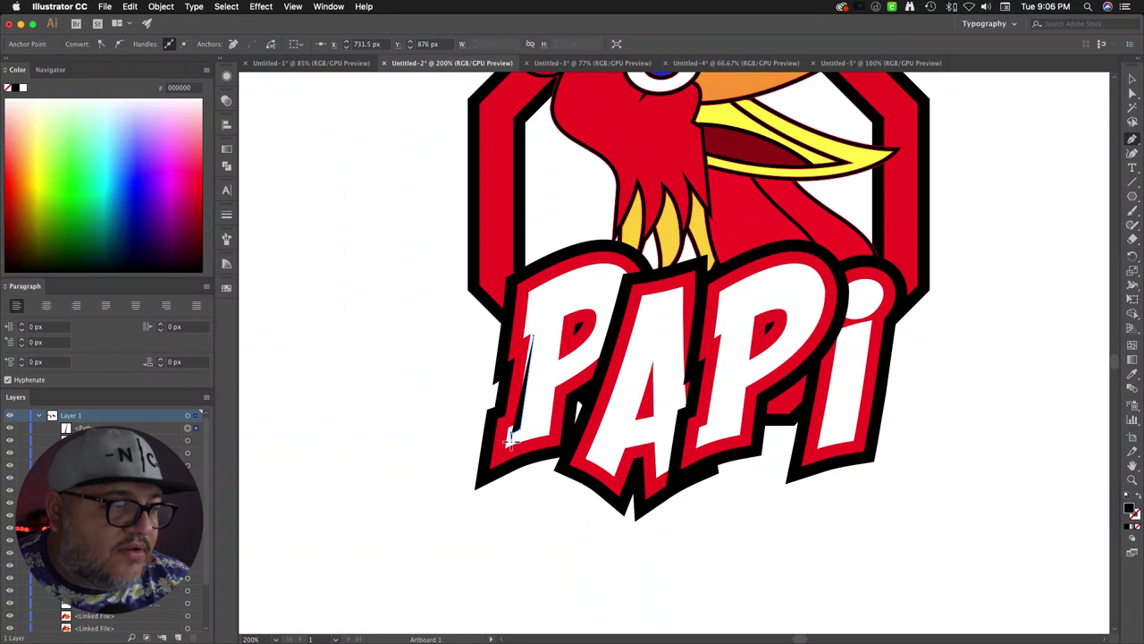
pyautogui.click(547, 435)
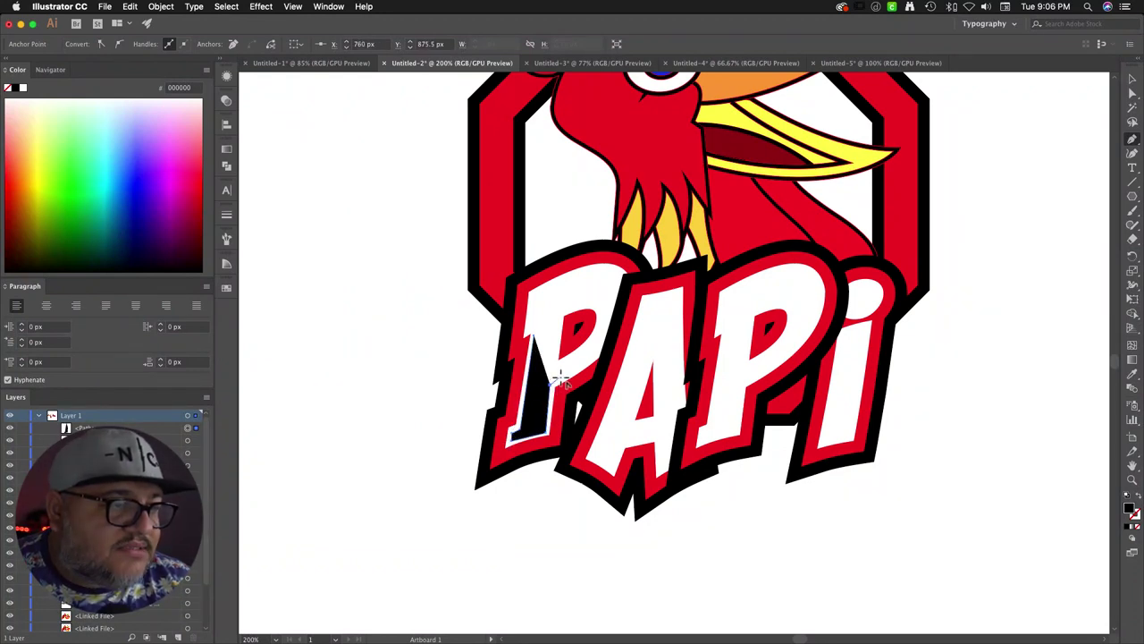
pyautogui.click(595, 350)
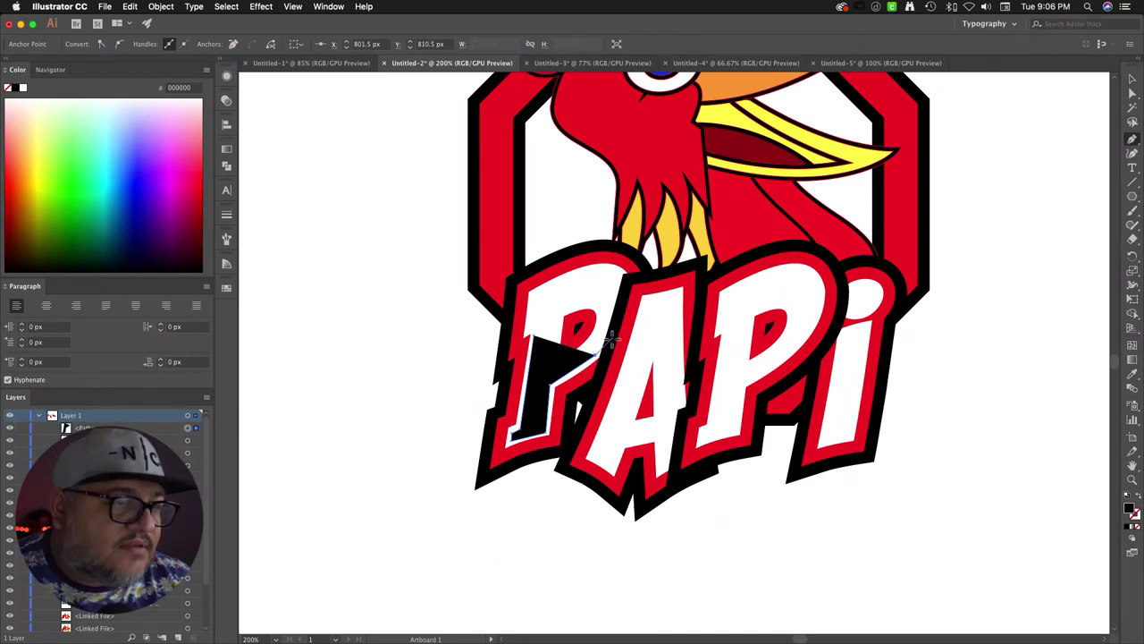
pyautogui.click(603, 324)
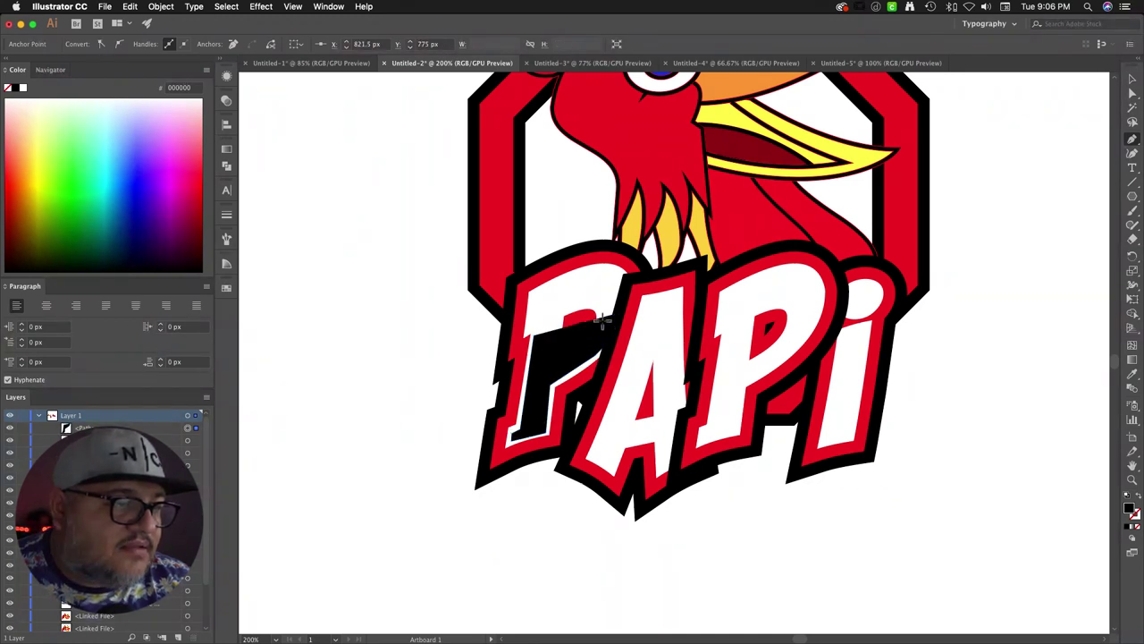
pyautogui.click(598, 326)
# Step: Lower the opacity of the black shading shape on the first P to 26%
pyautogui.click(226, 99)
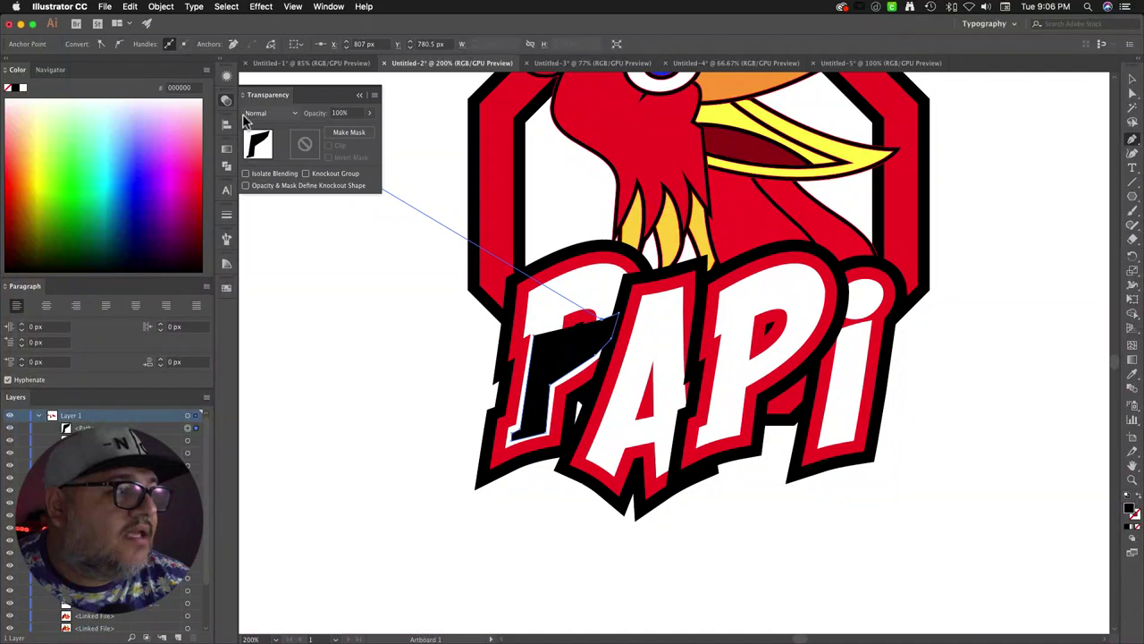
pyautogui.click(369, 112)
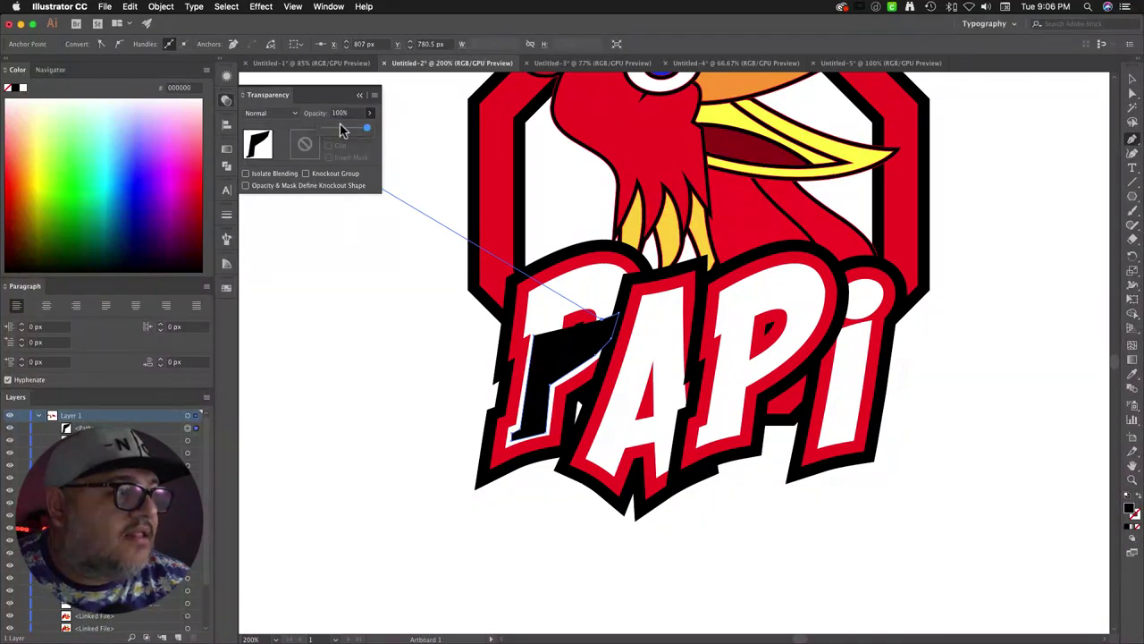
pyautogui.moveTo(343, 130); pyautogui.dragTo(336, 129)
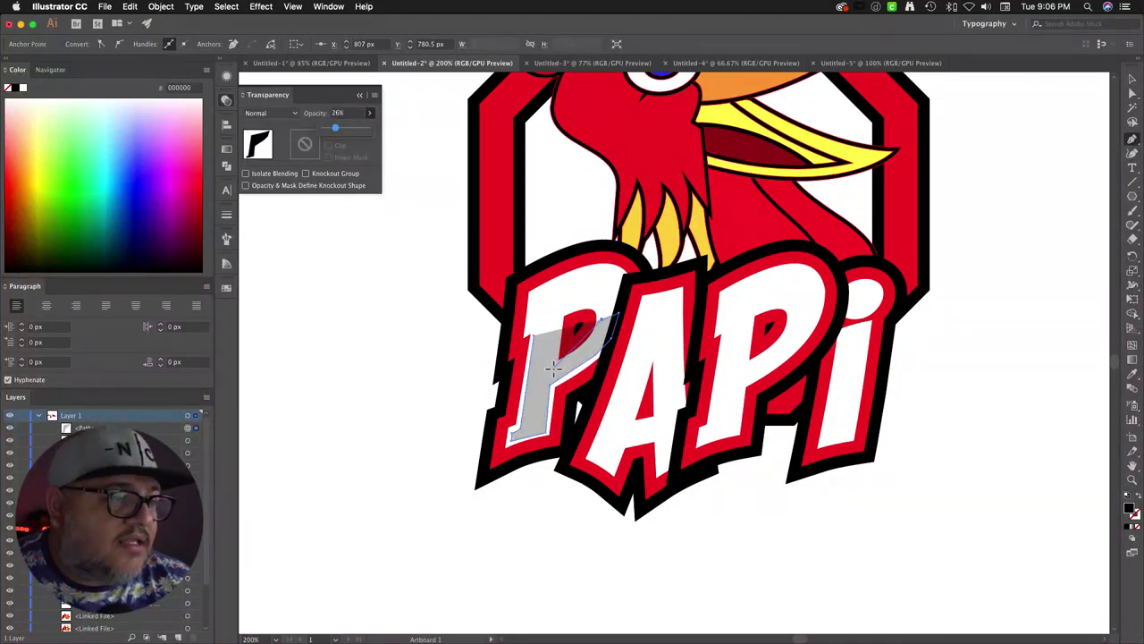
# Step: Continue the shading path around the inner counter of the first P and close it at its starting point
pyautogui.click(554, 367)
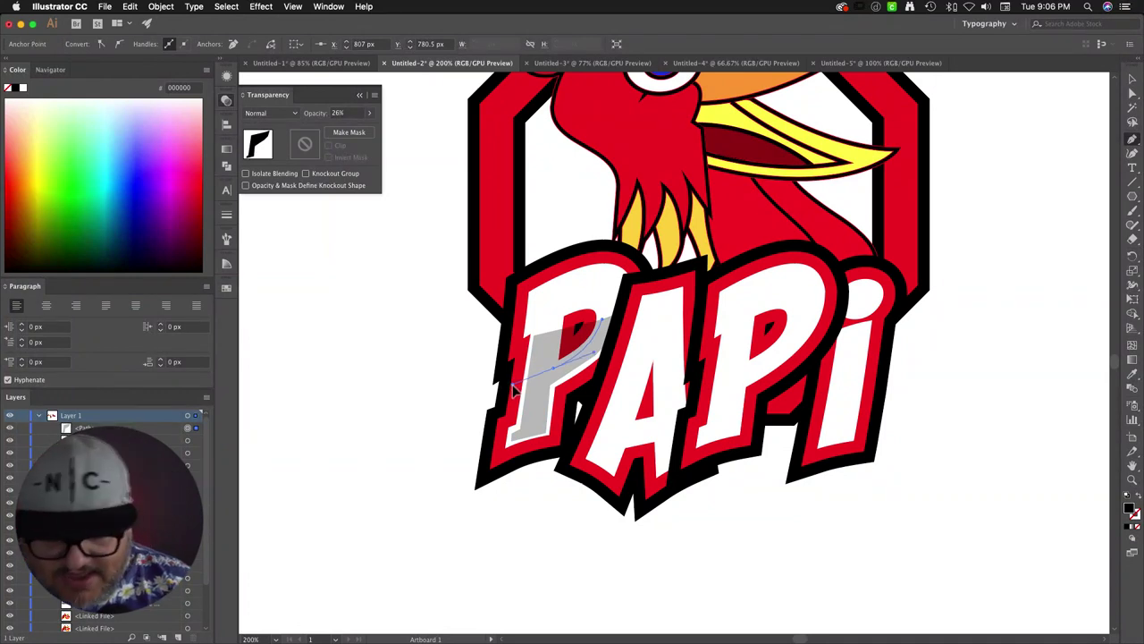
pyautogui.click(560, 335)
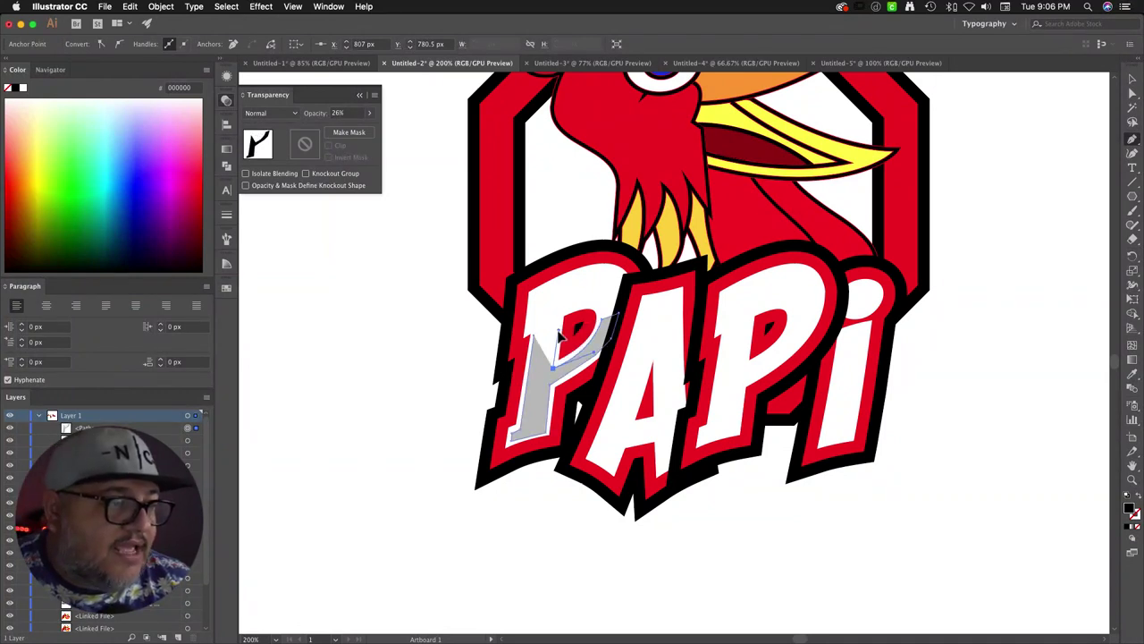
pyautogui.click(535, 333)
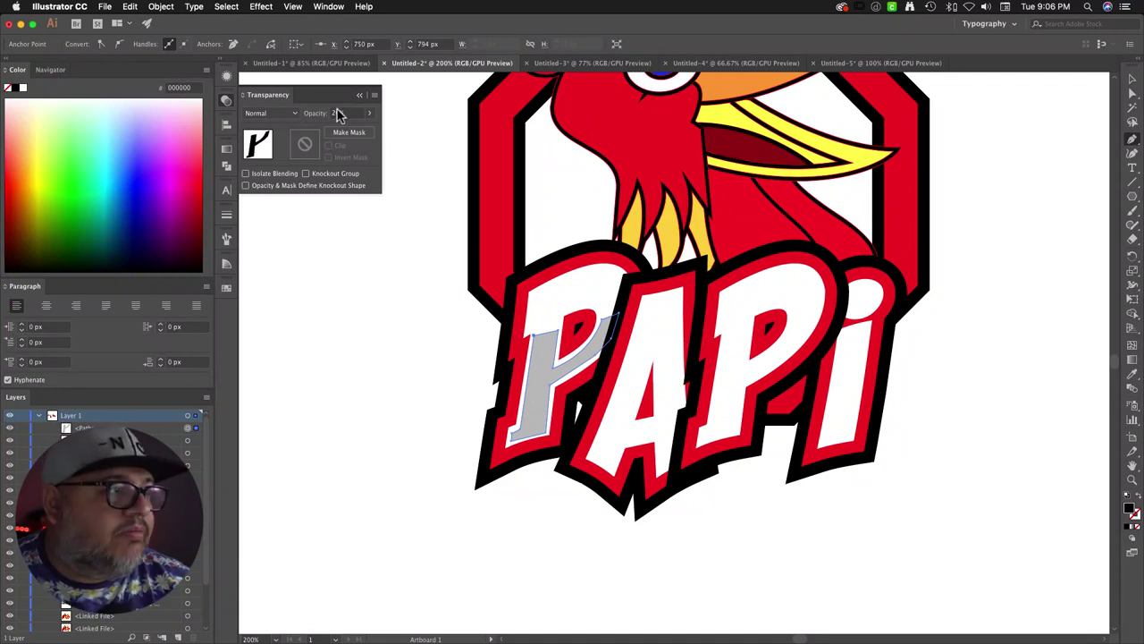
# Step: Raise the opacity of the shading shape on the first P to 100%
pyautogui.click(368, 113)
pyautogui.moveTo(340, 127); pyautogui.dragTo(375, 134)
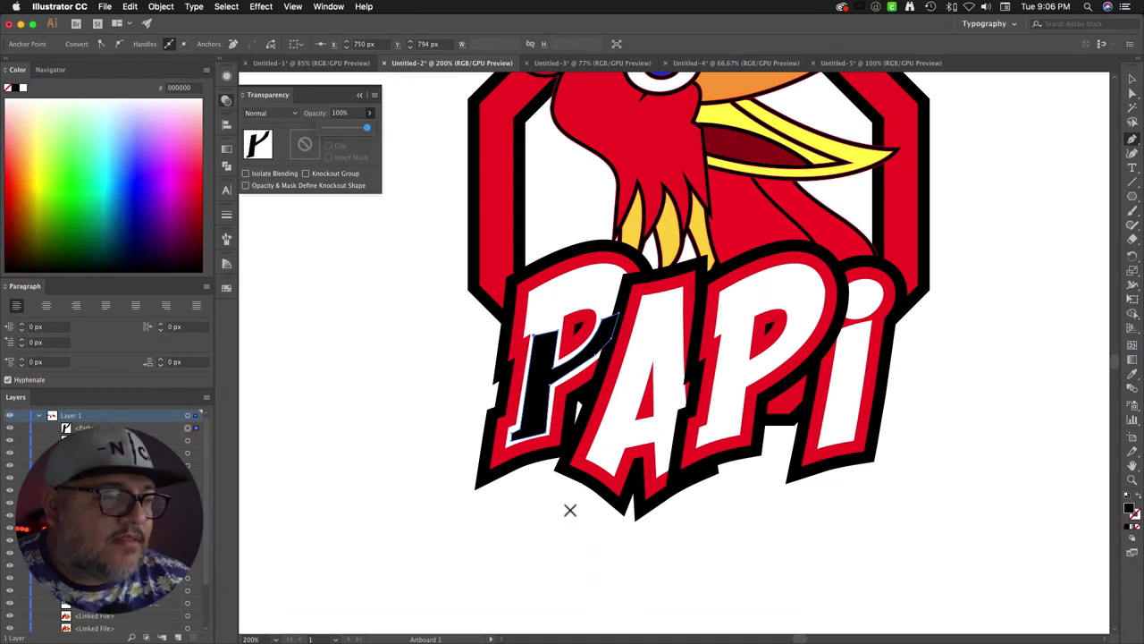
pyautogui.click(1133, 79)
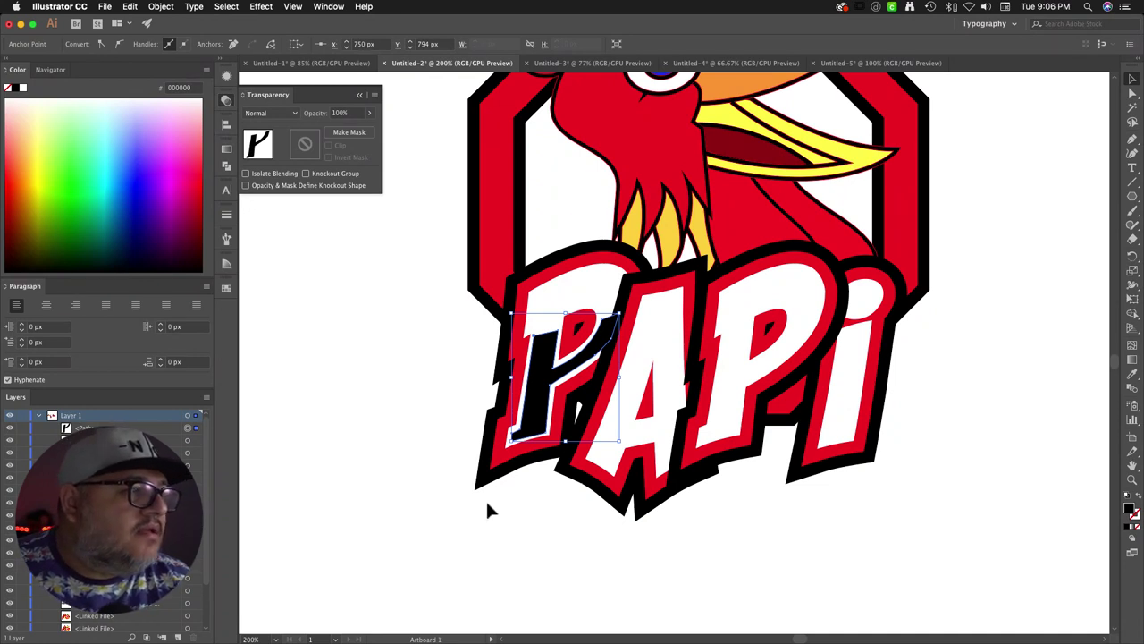
# Step: Fill the first P's shading shape with a linear white-to-black gradient angled at -60°
pyautogui.click(226, 150)
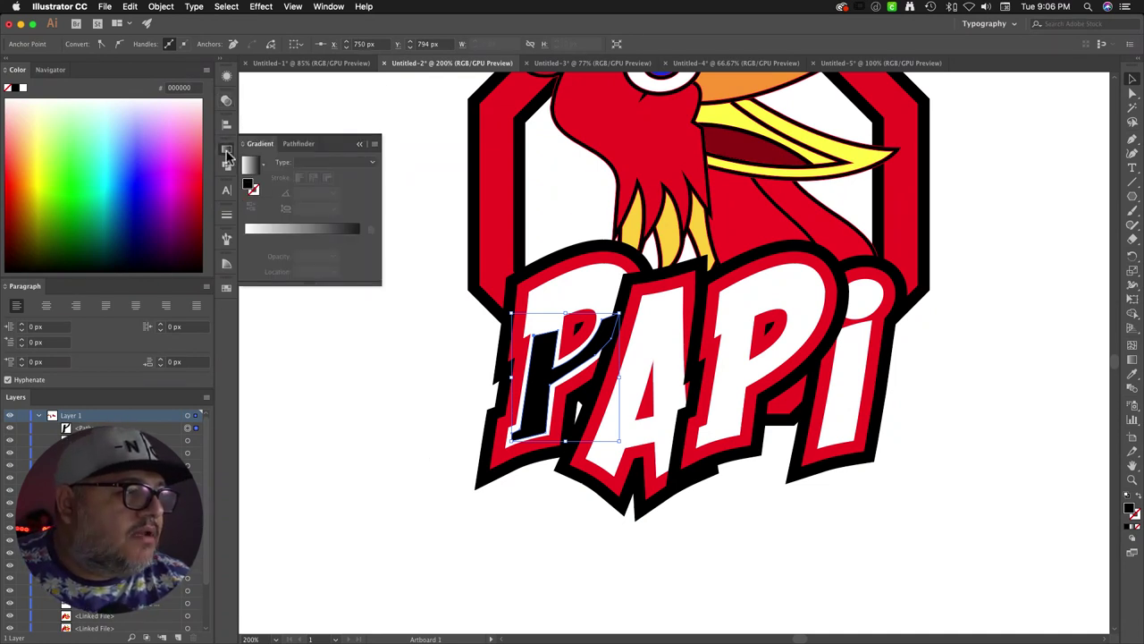
pyautogui.click(249, 164)
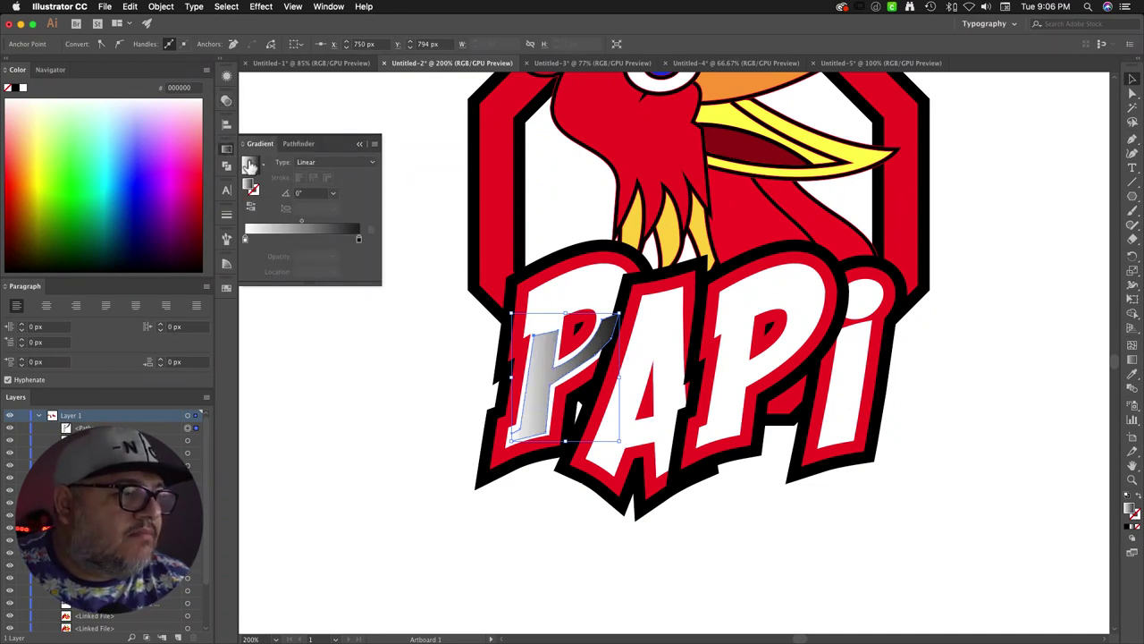
pyautogui.click(331, 194)
pyautogui.click(346, 273)
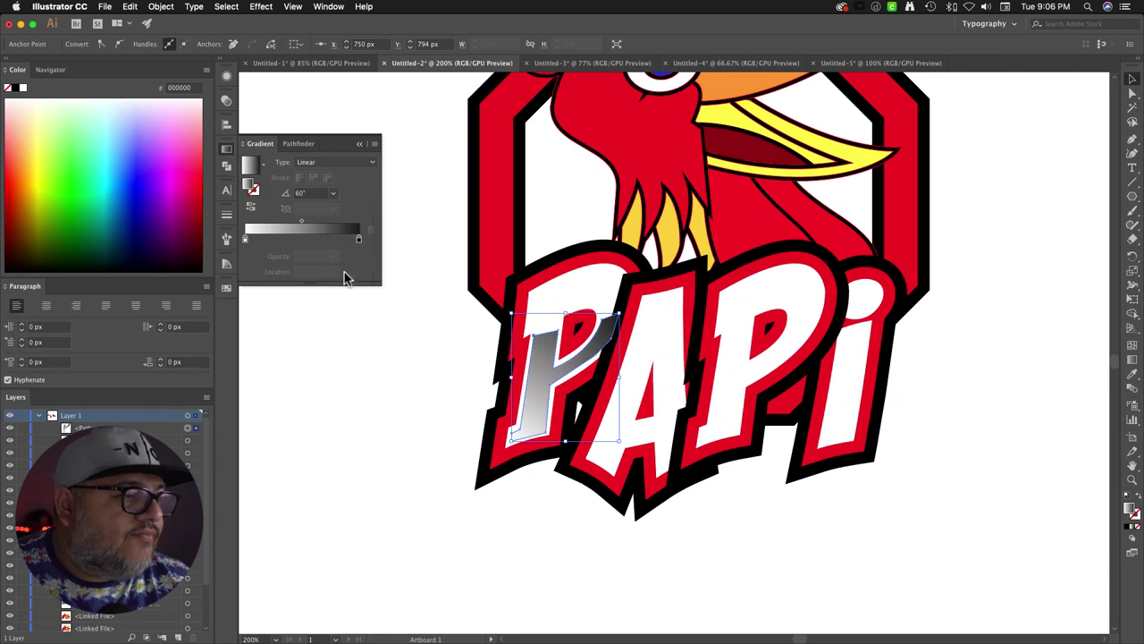
pyautogui.click(298, 195)
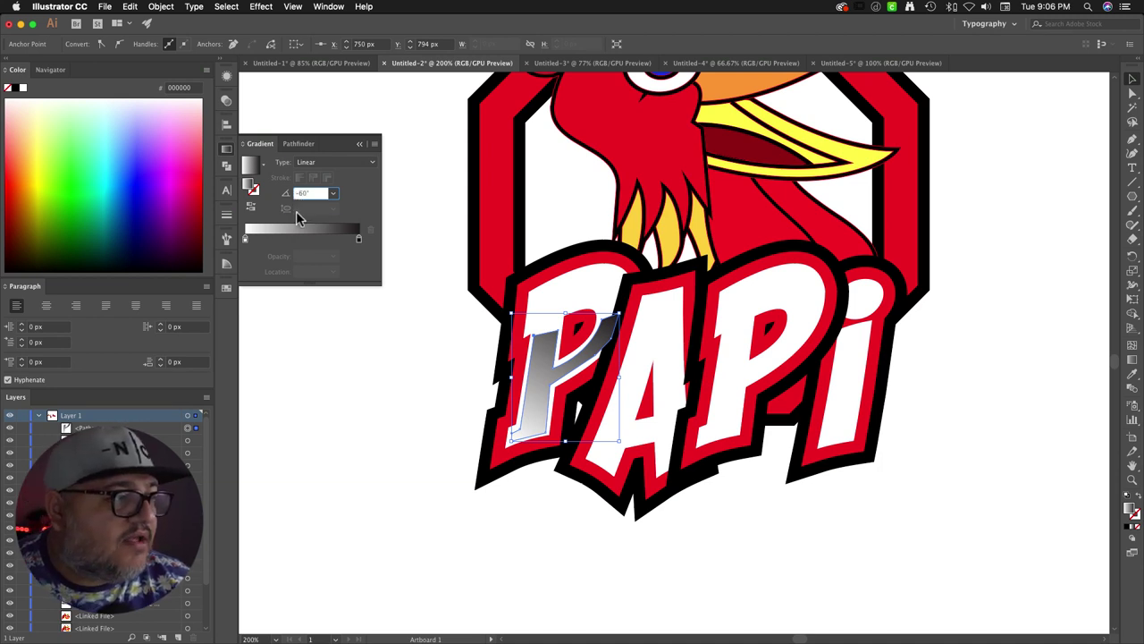
pyautogui.press('Return')
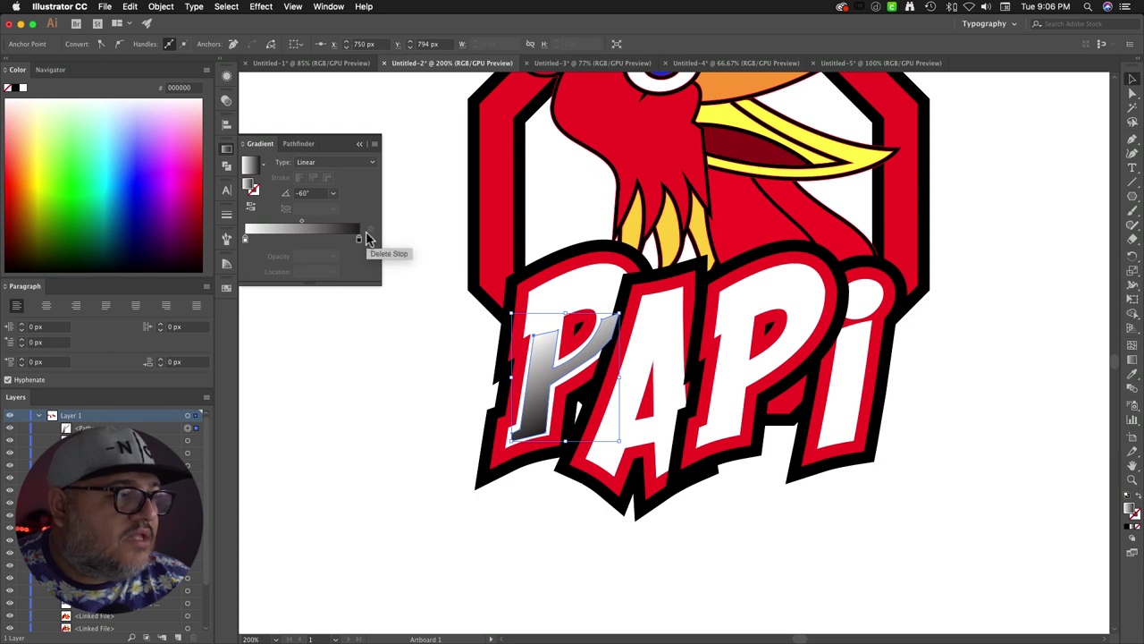
# Step: Shift the gradient's midpoint to 72.58%, recolor its black end stop dark gray, and deselect the shape
pyautogui.moveTo(301, 221); pyautogui.dragTo(327, 227)
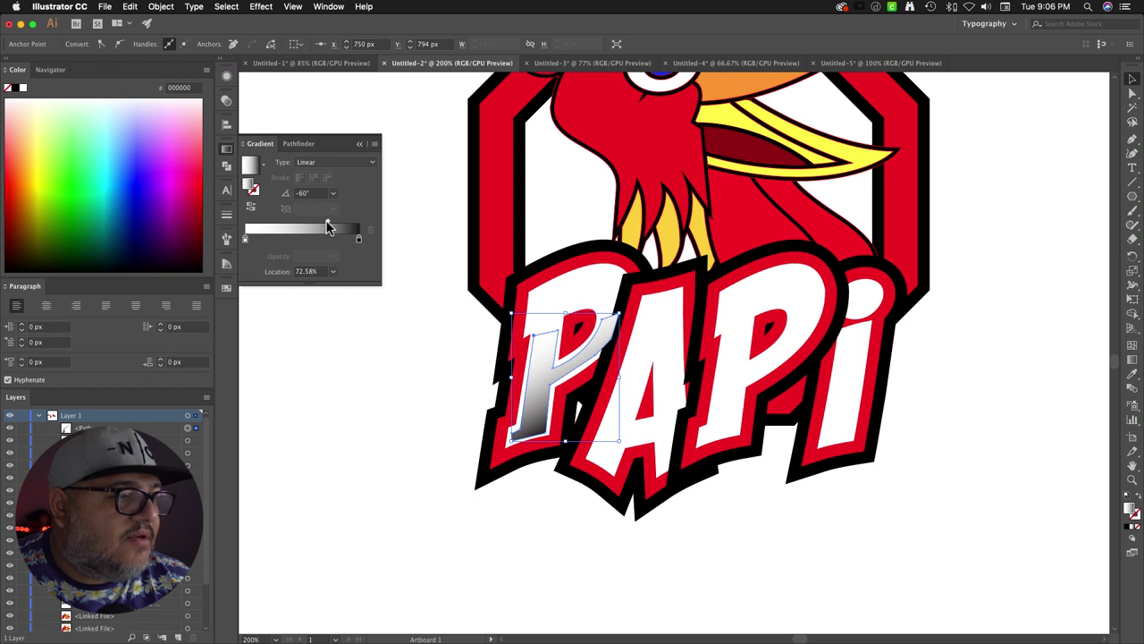
pyautogui.click(358, 240)
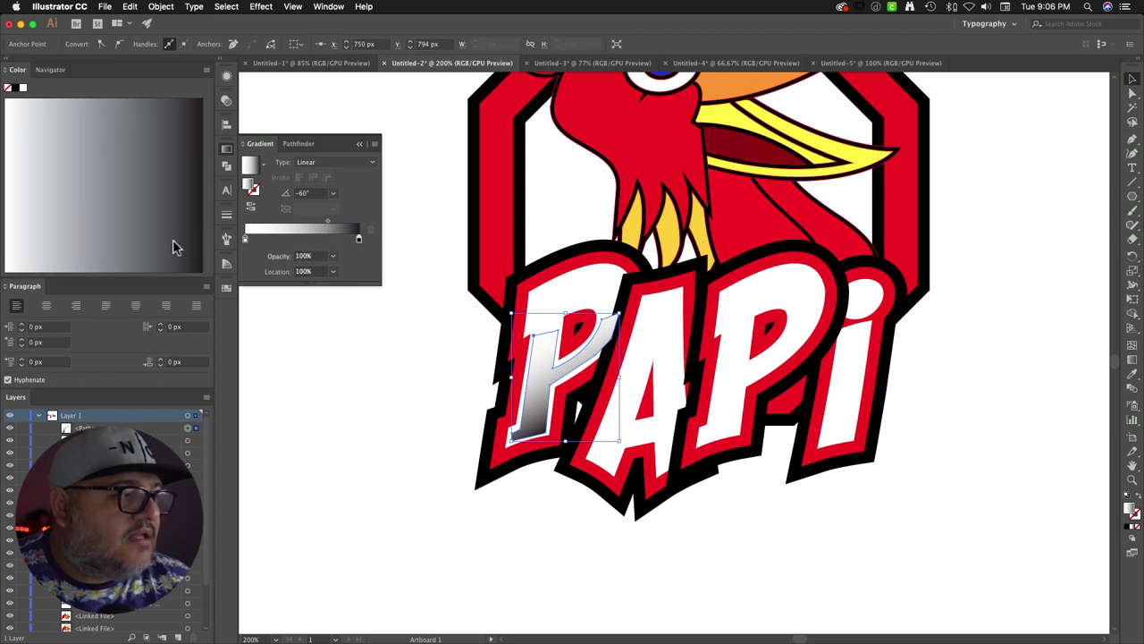
pyautogui.click(163, 196)
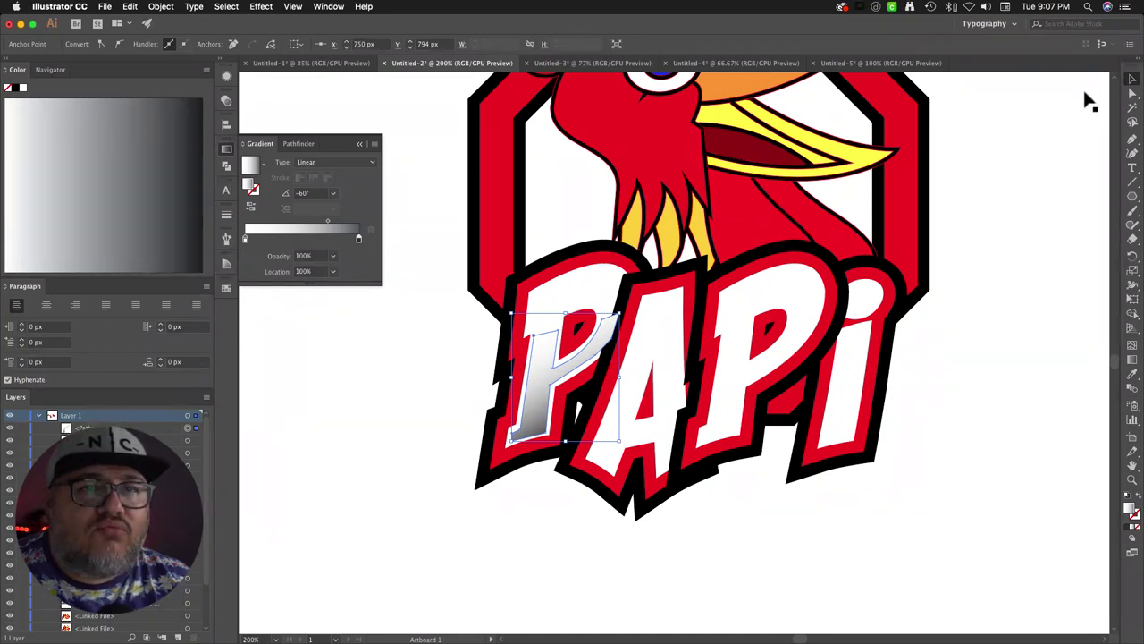
pyautogui.click(1043, 190)
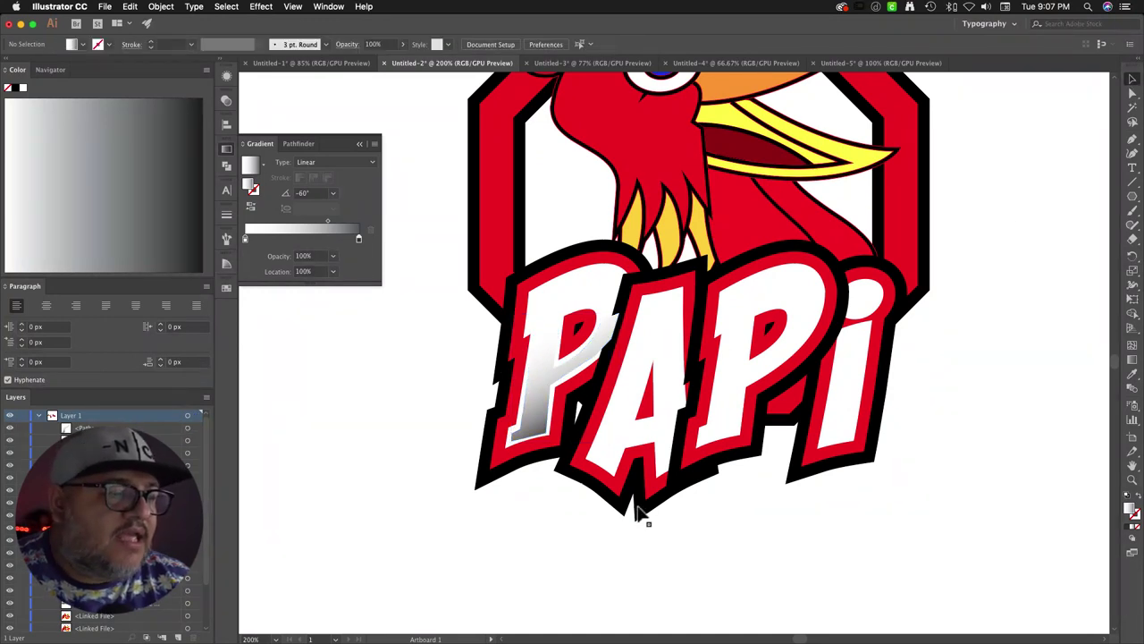
# Step: Bring the A, second P and I letters in front of the first P's gradient shading and deselect them
pyautogui.moveTo(572, 538); pyautogui.dragTo(658, 478)
pyautogui.rightClick(651, 466)
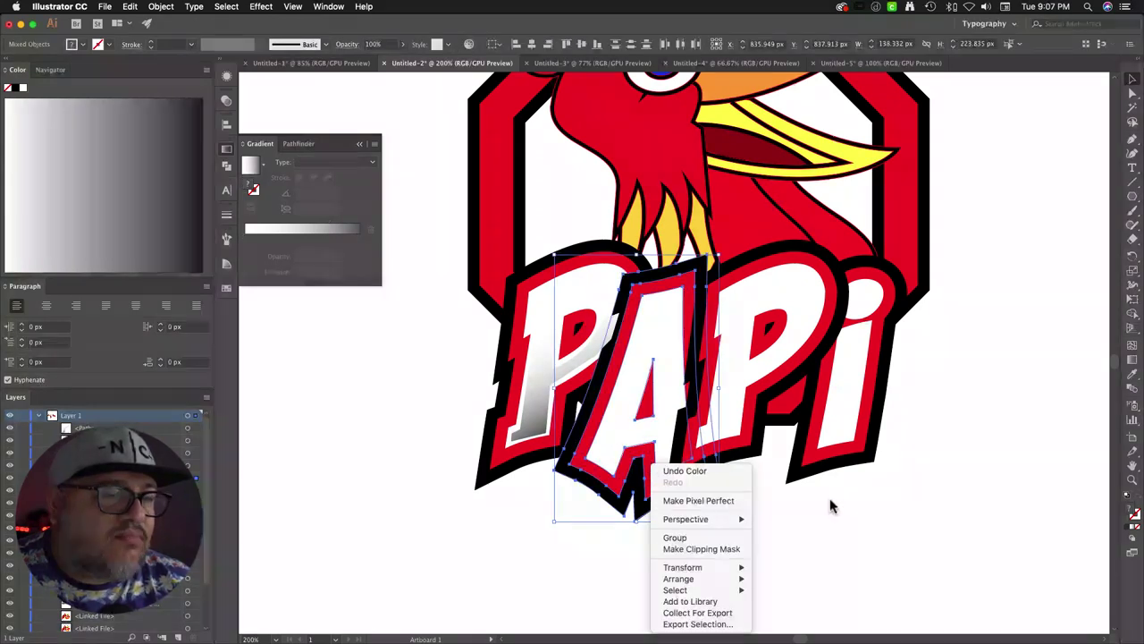
pyautogui.click(619, 544)
pyautogui.click(579, 544)
pyautogui.moveTo(921, 434); pyautogui.dragTo(610, 535)
pyautogui.rightClick(660, 461)
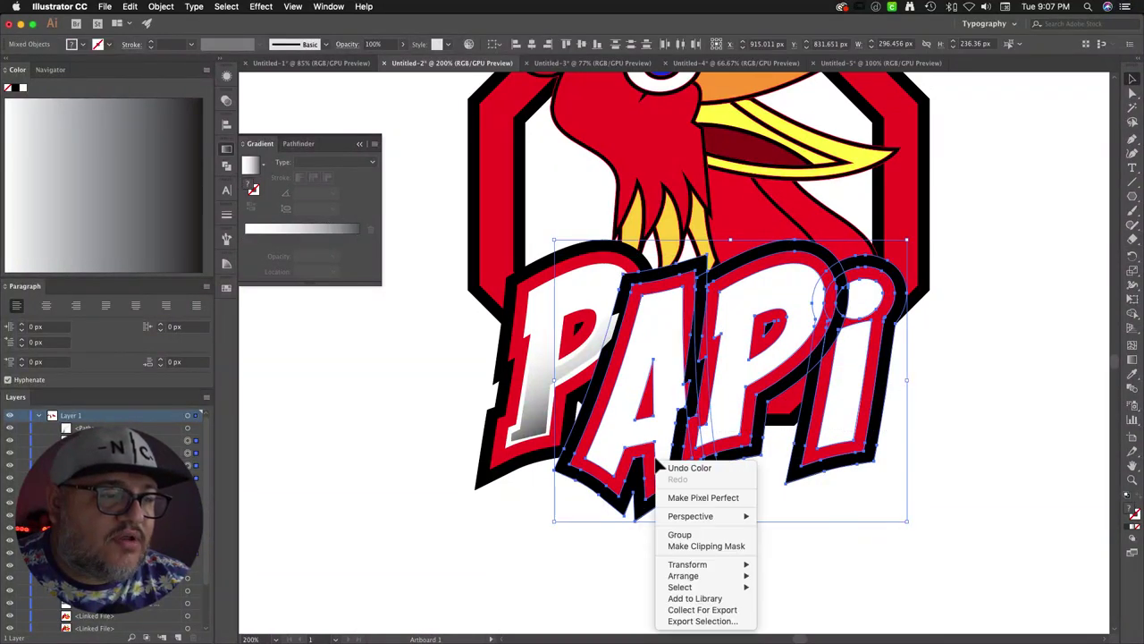
pyautogui.moveTo(688, 576)
pyautogui.click(781, 577)
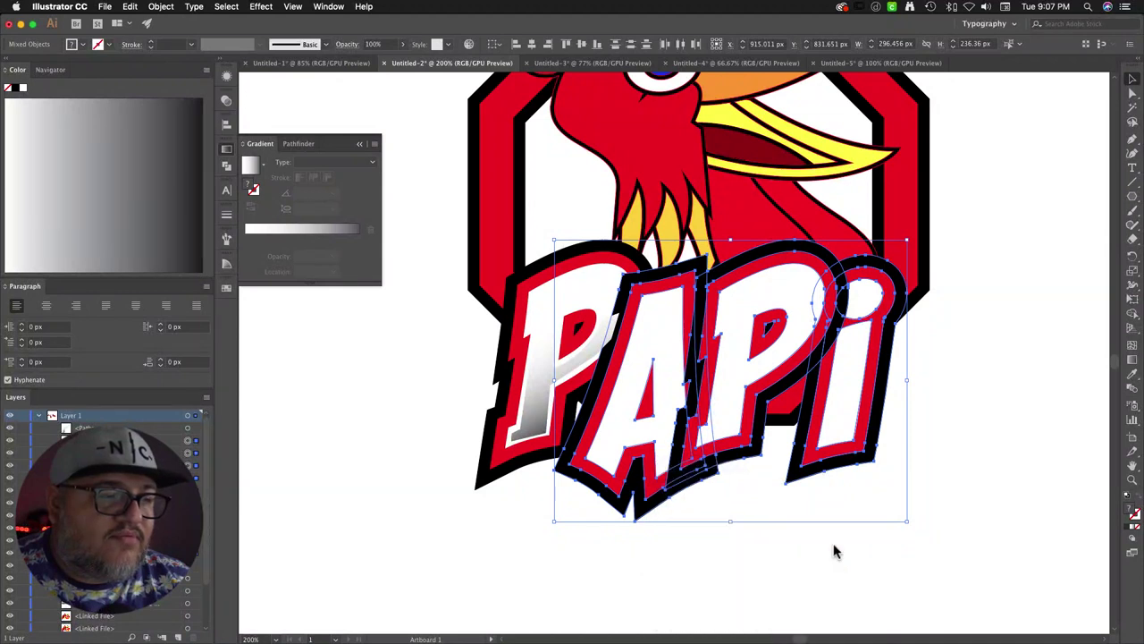
pyautogui.click(925, 532)
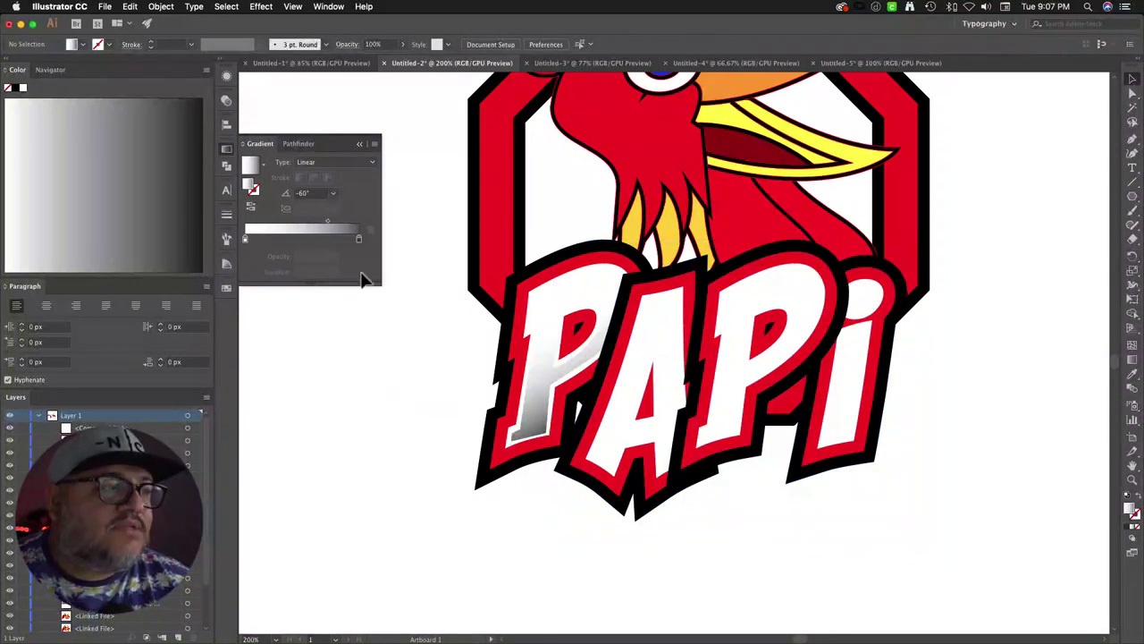
# Step: Examine the first P's gradient shading up close and then within the whole rooster emblem
pyautogui.click(358, 143)
pyautogui.press('z')
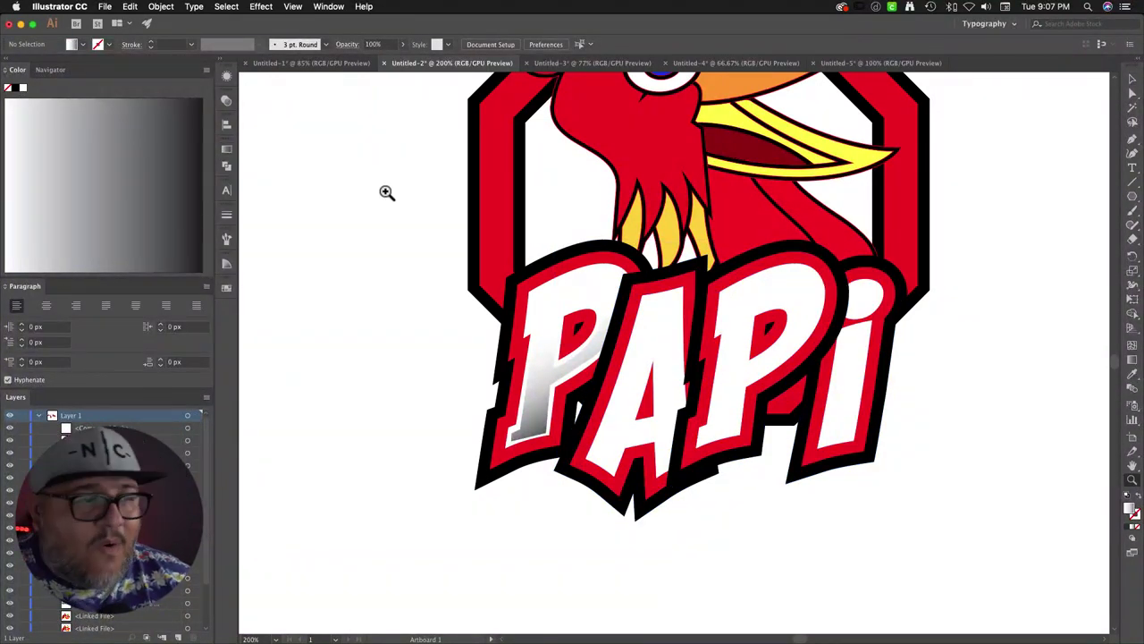
pyautogui.moveTo(491, 358); pyautogui.dragTo(557, 388)
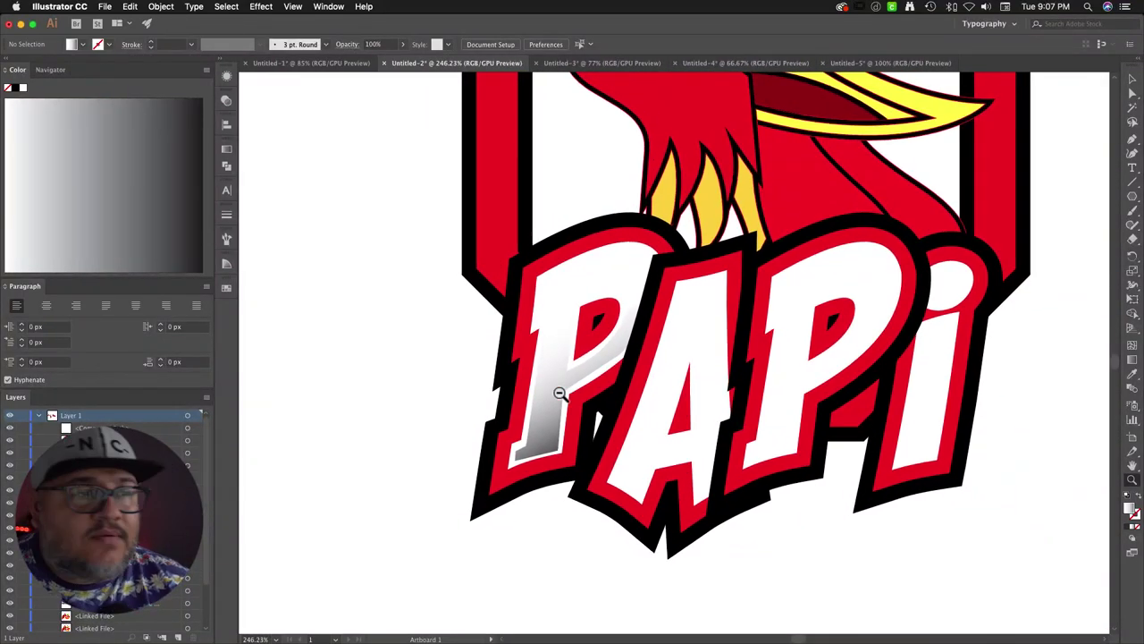
pyautogui.click(557, 401)
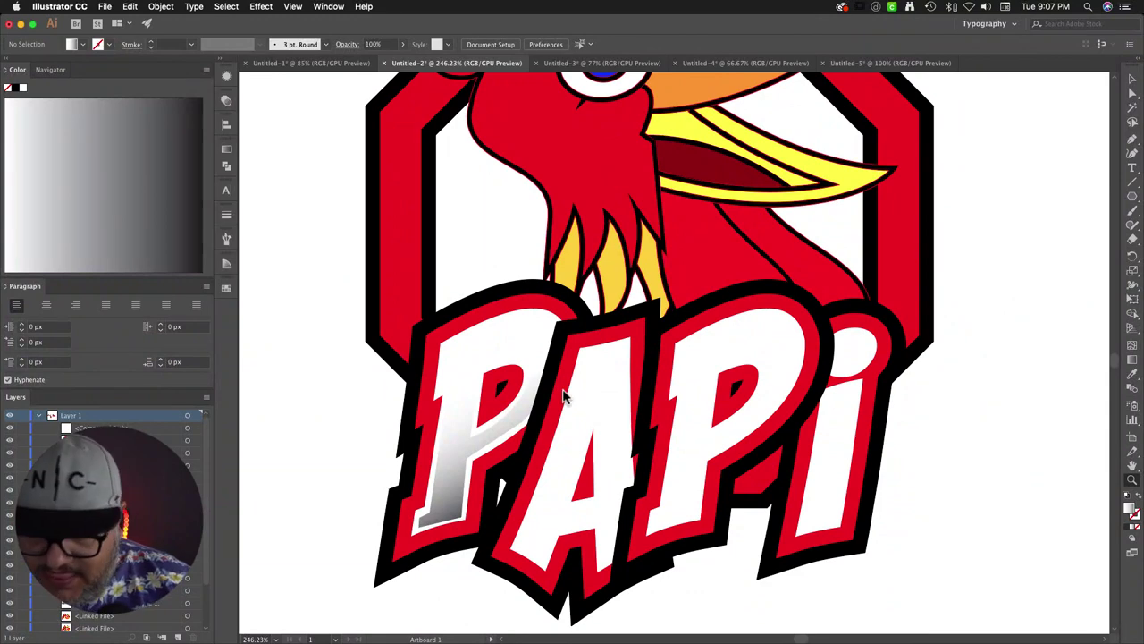
pyautogui.keyDown('alt'); pyautogui.click(563, 391); pyautogui.keyUp('alt')
pyautogui.keyDown('alt'); pyautogui.click(563, 390); pyautogui.keyUp('alt')
pyautogui.scroll(2, 564, 390)
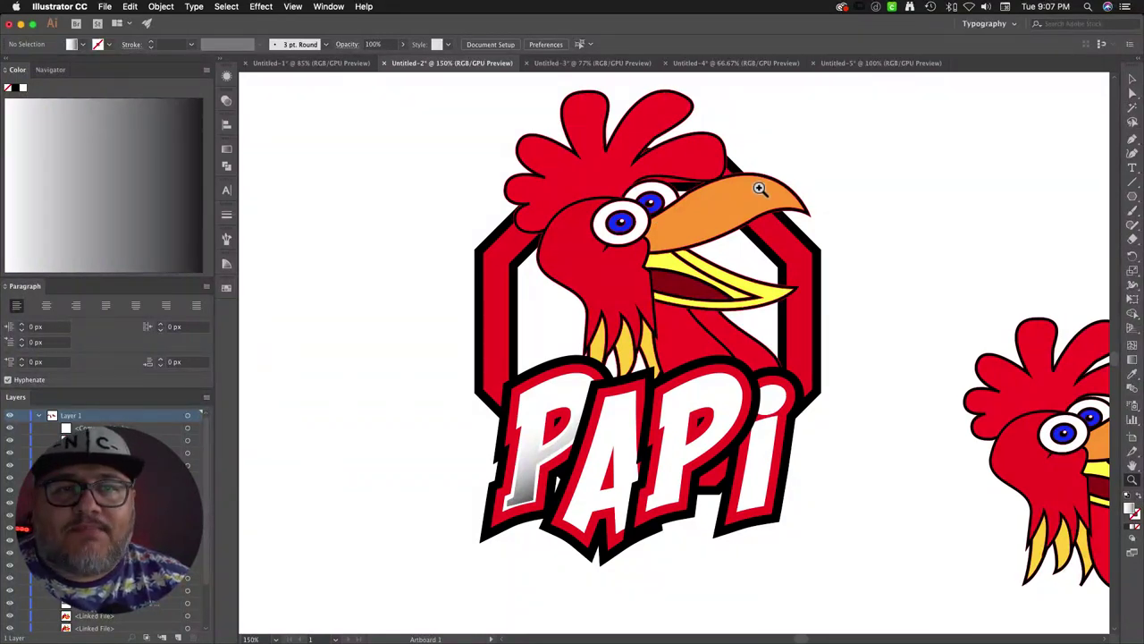
pyautogui.click(1131, 80)
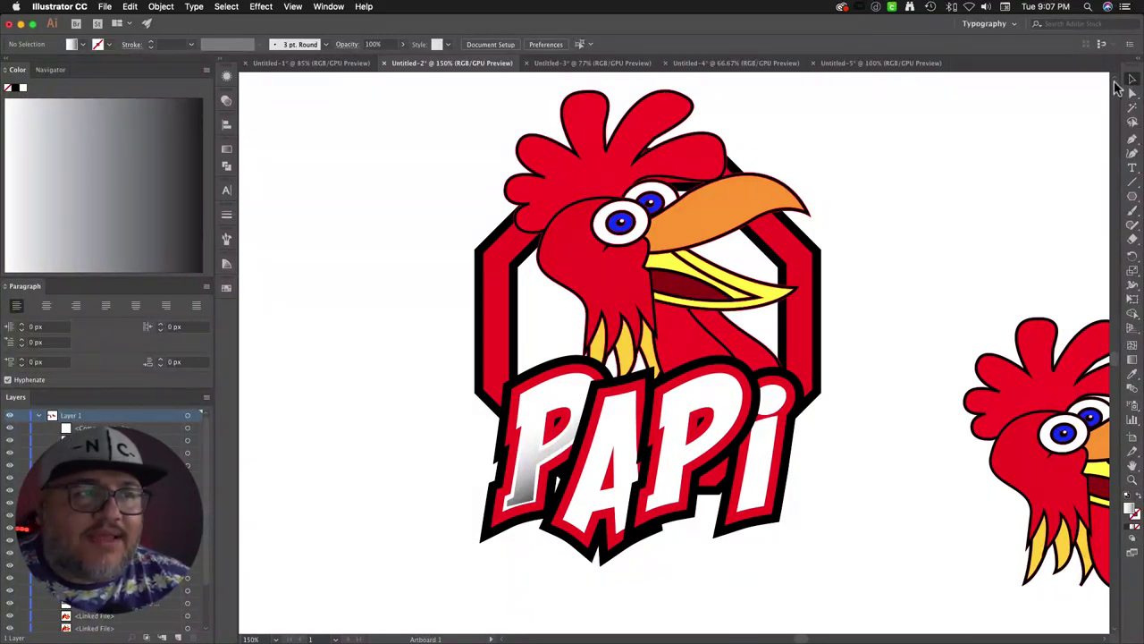
pyautogui.click(670, 107)
pyautogui.click(880, 126)
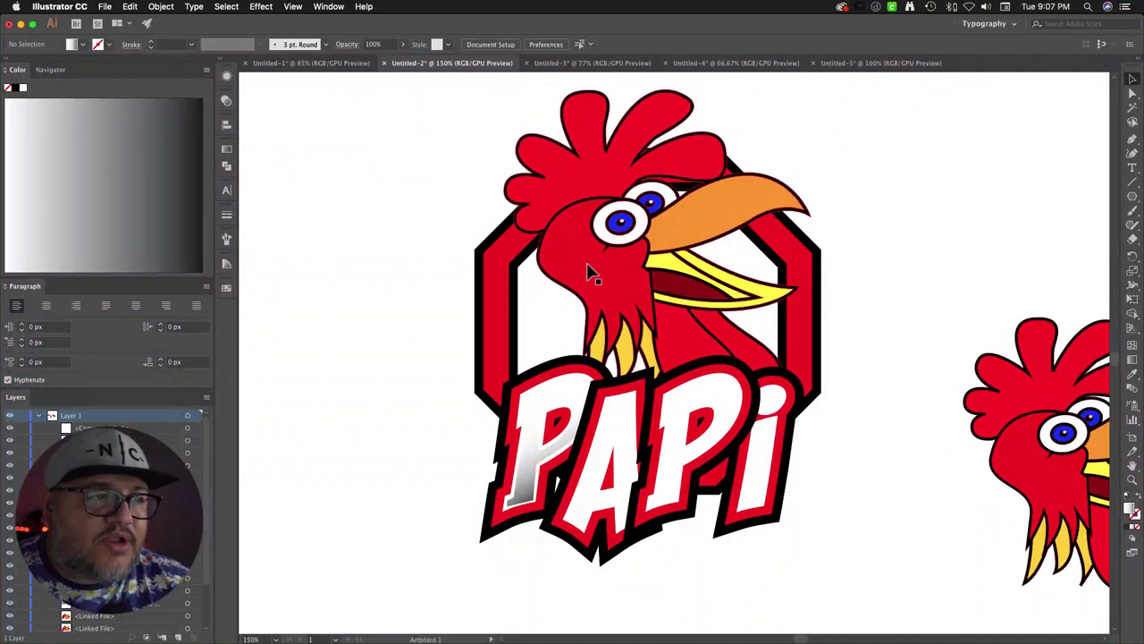
# Step: Combine the rooster group's overlapping shapes with the Pathfinder Merge operation and deselect the result
pyautogui.click(585, 100)
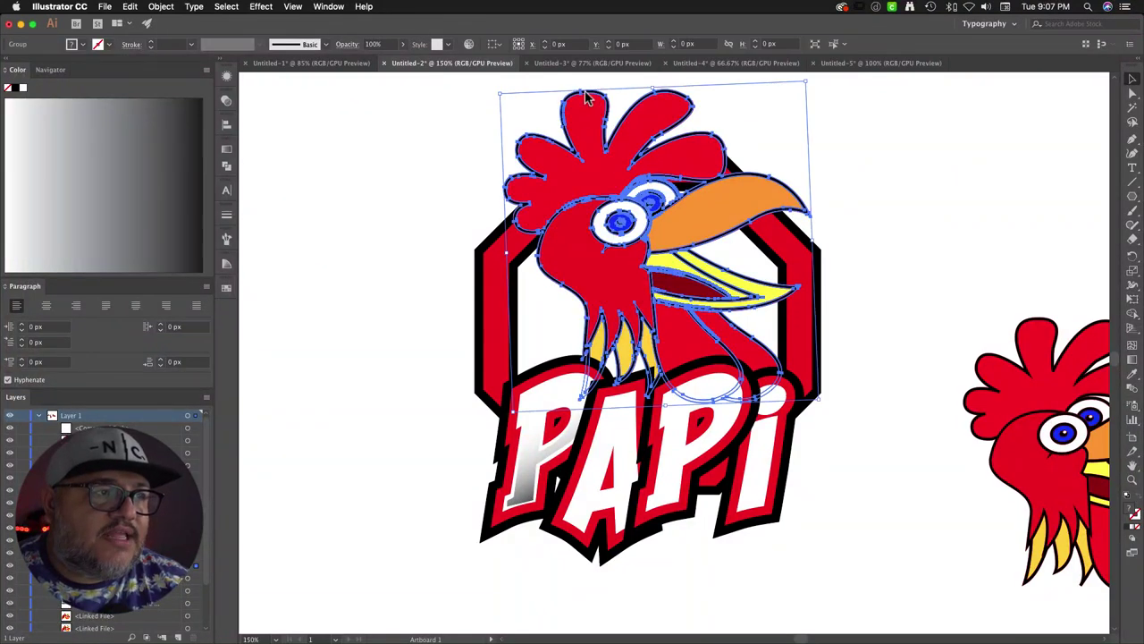
pyautogui.click(418, 109)
pyautogui.click(646, 129)
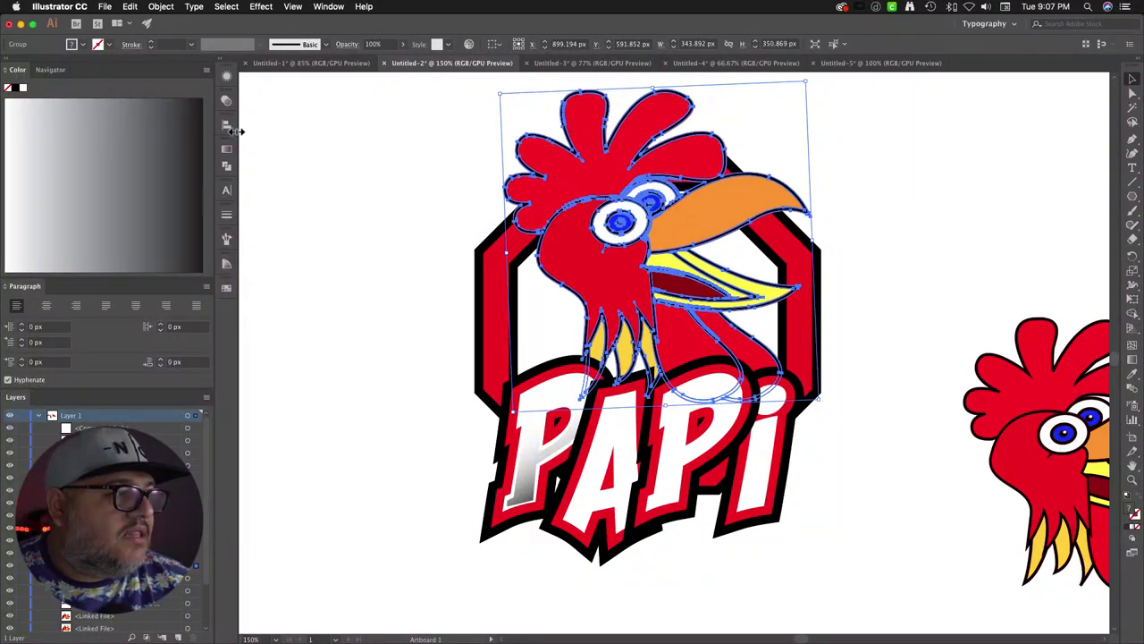
pyautogui.click(227, 167)
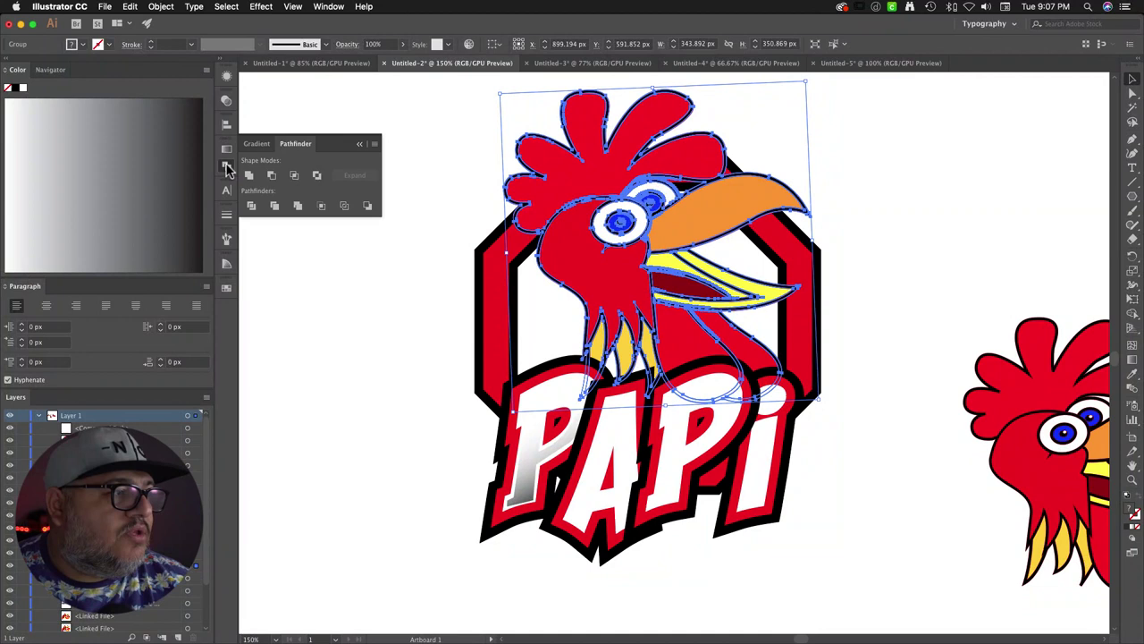
pyautogui.click(299, 205)
pyautogui.click(343, 350)
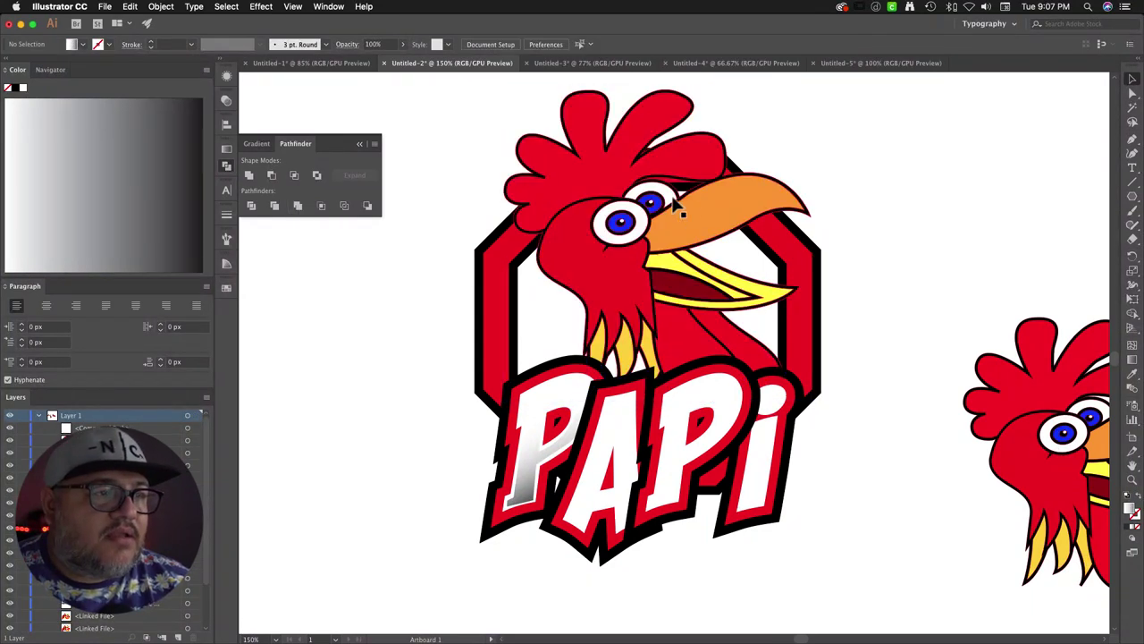
pyautogui.click(637, 174)
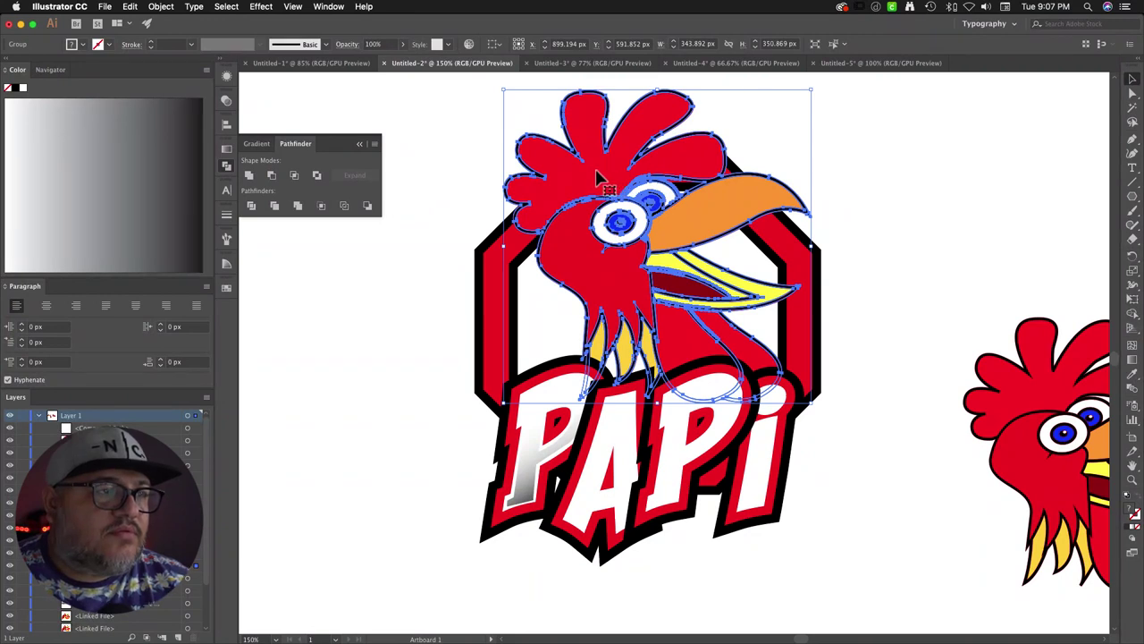
pyautogui.click(159, 7)
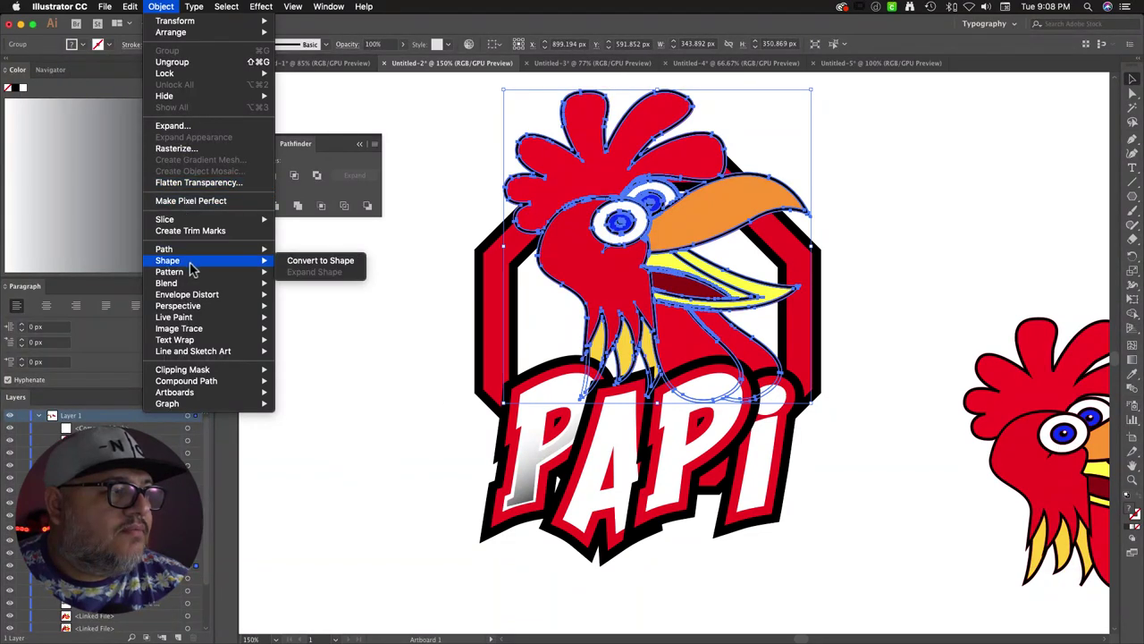
pyautogui.moveTo(202, 253)
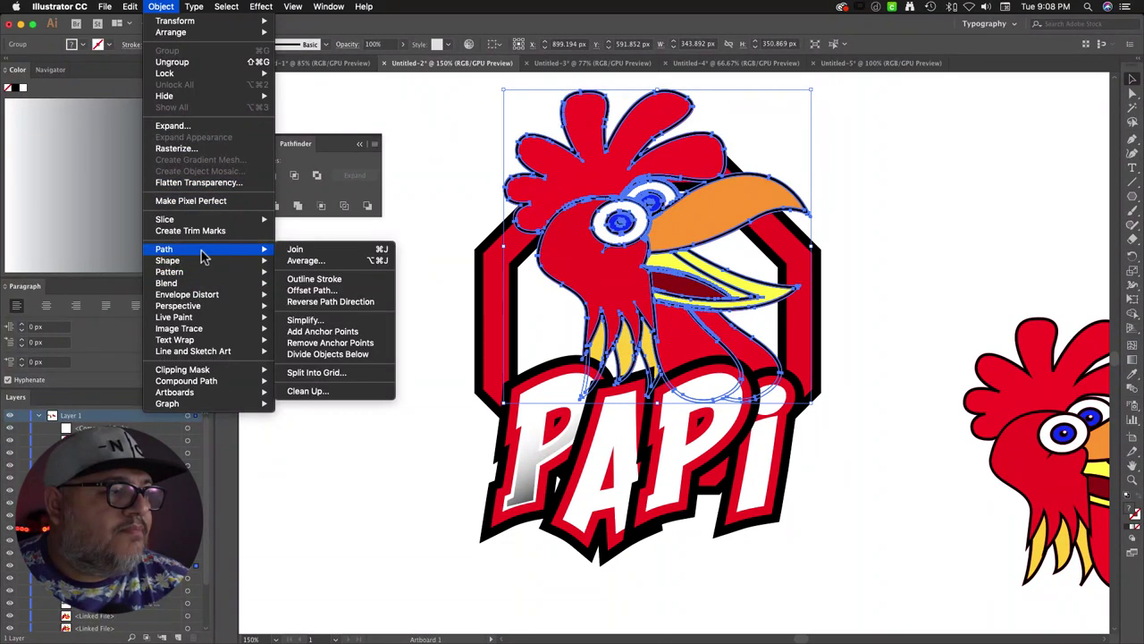
pyautogui.click(320, 289)
pyautogui.click(770, 368)
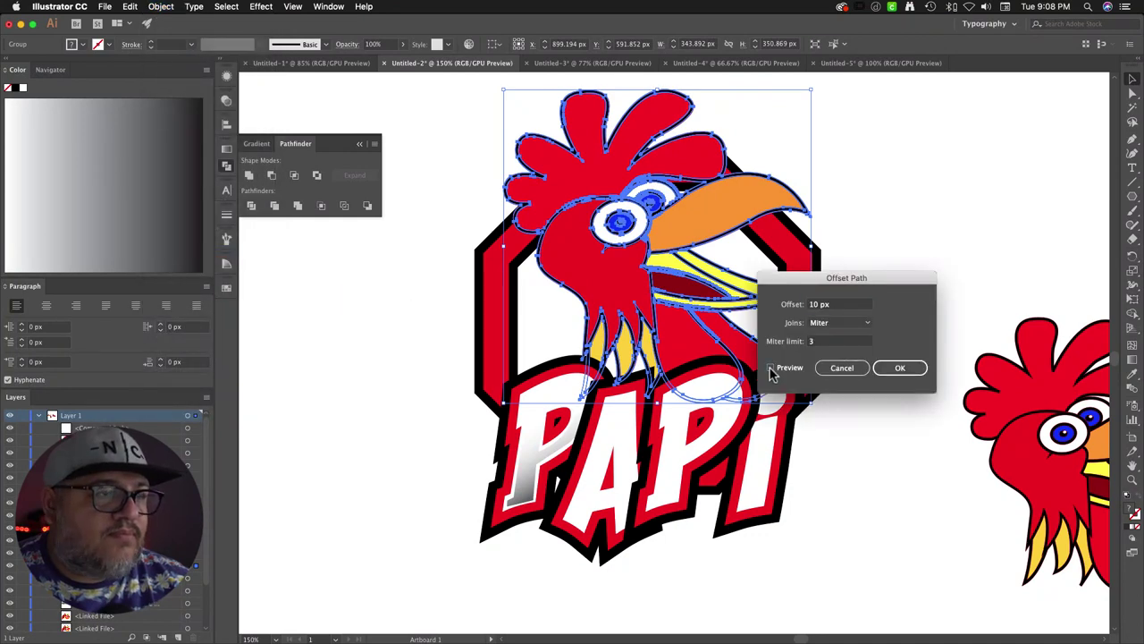
pyautogui.click(848, 368)
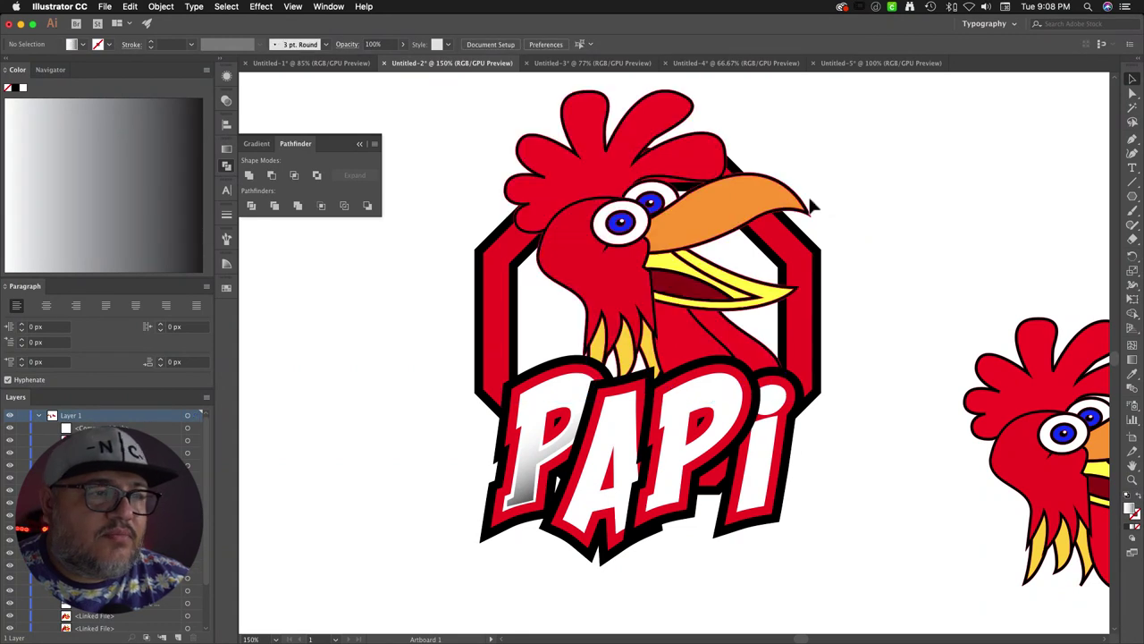
# Step: Try ungrouping the rooster to move its orange beak aside and unite its shapes, and undo these changes
pyautogui.click(795, 208)
pyautogui.rightClick(780, 208)
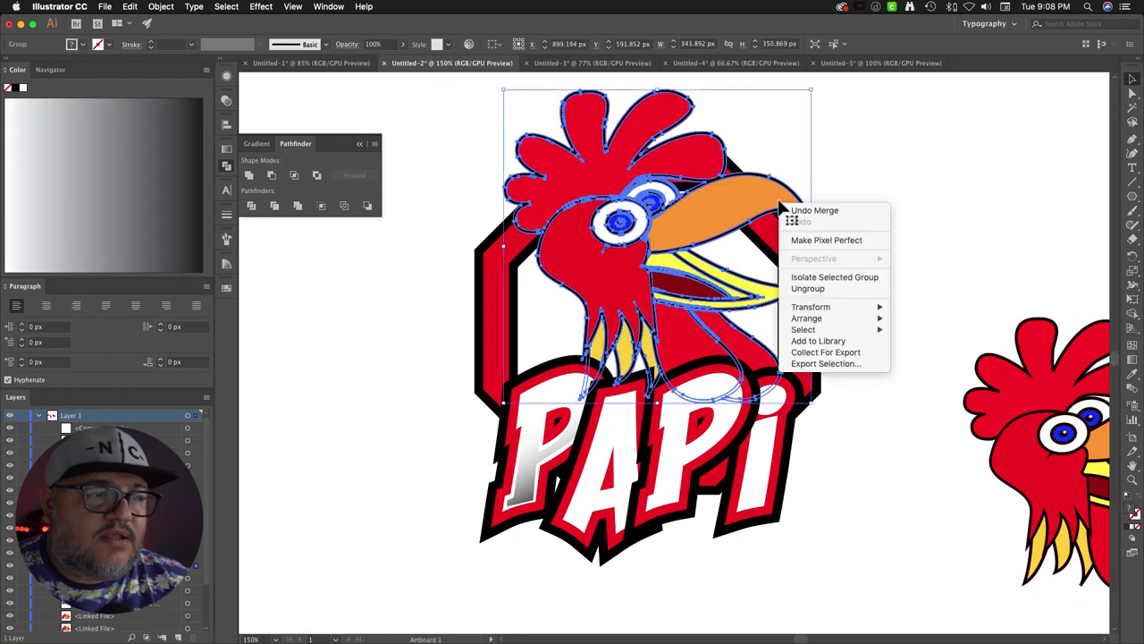
pyautogui.click(807, 288)
pyautogui.click(867, 220)
pyautogui.moveTo(751, 204); pyautogui.dragTo(888, 211)
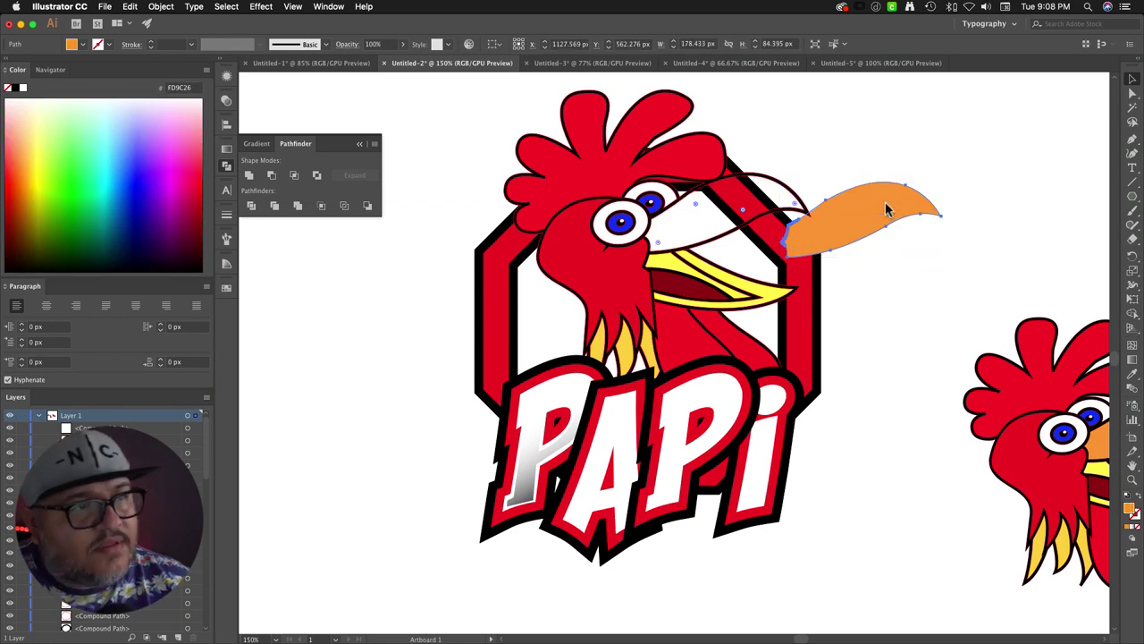
pyautogui.press('cmd+z')
pyautogui.press('super+z')
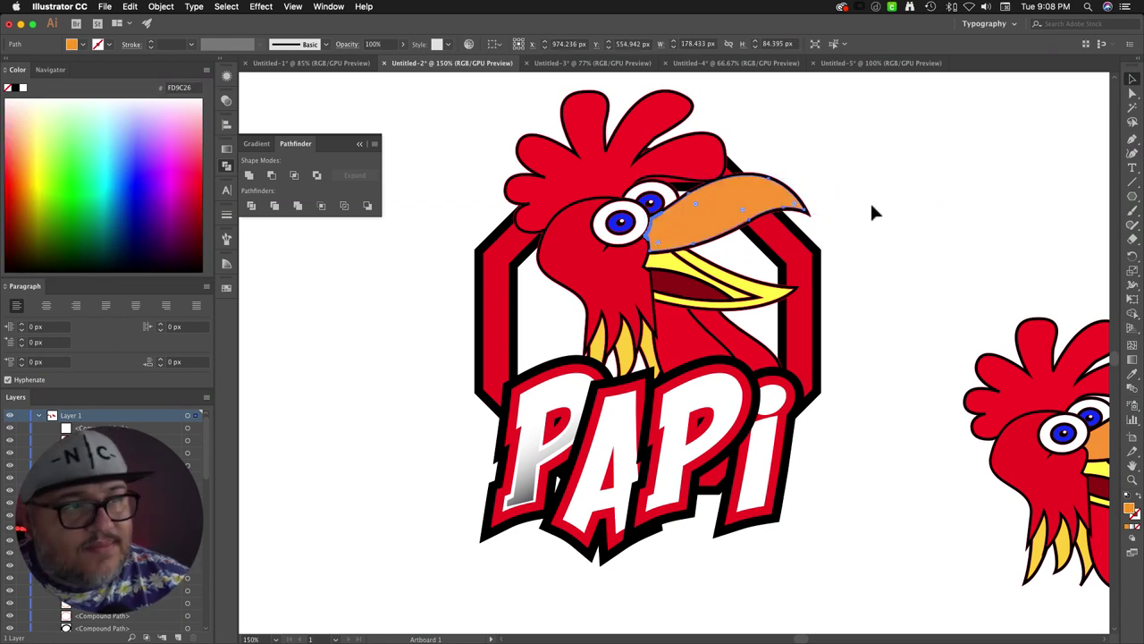
pyautogui.click(249, 175)
pyautogui.press('super+z')
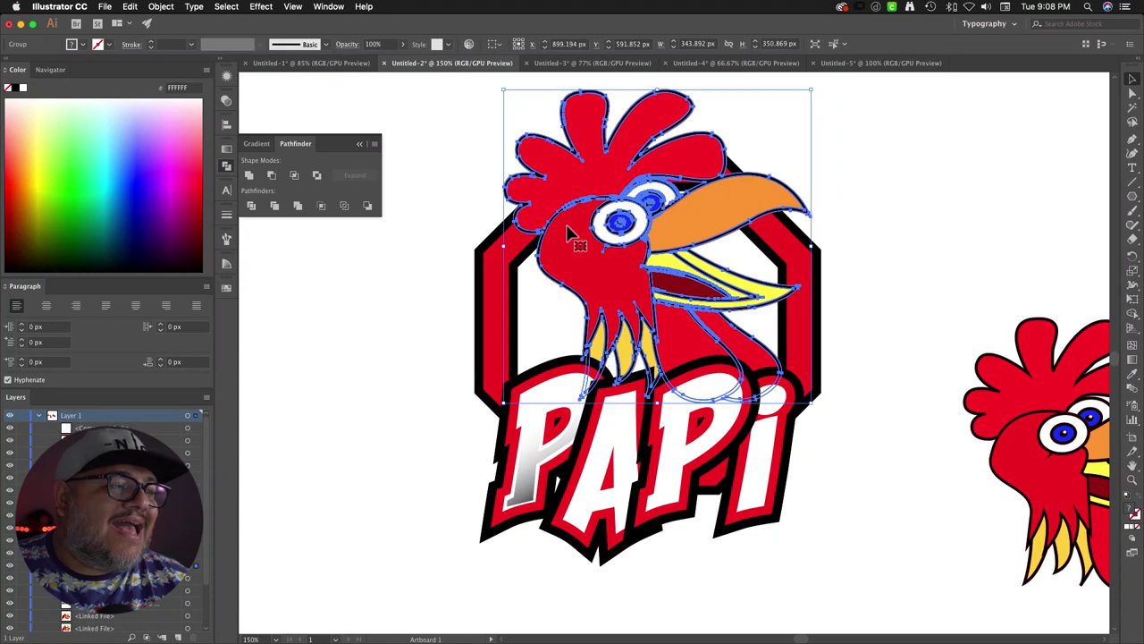
# Step: Duplicate the merged rooster group and place the copy to the lower left of the emblem, beside the PAPI lettering
pyautogui.moveTo(570, 232); pyautogui.dragTo(309, 462)
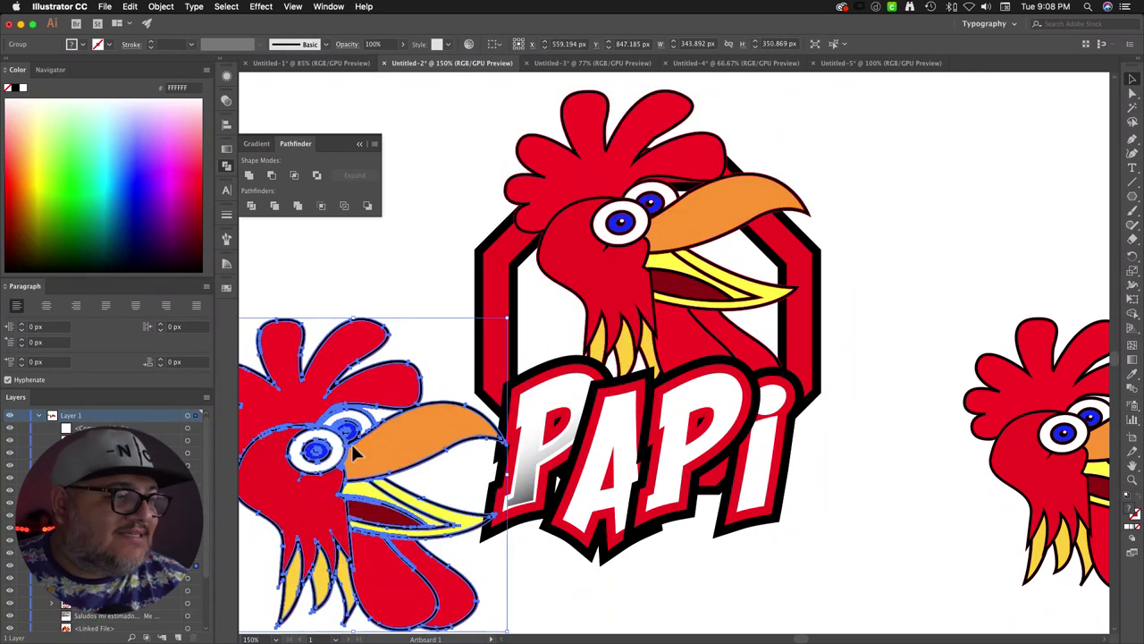
# Step: Move the rooster copy farther from the lettering, unite its shapes into one silhouette, and fill it black with no stroke
pyautogui.hscroll(-3, 527, 371)
pyautogui.moveTo(562, 347); pyautogui.dragTo(510, 383)
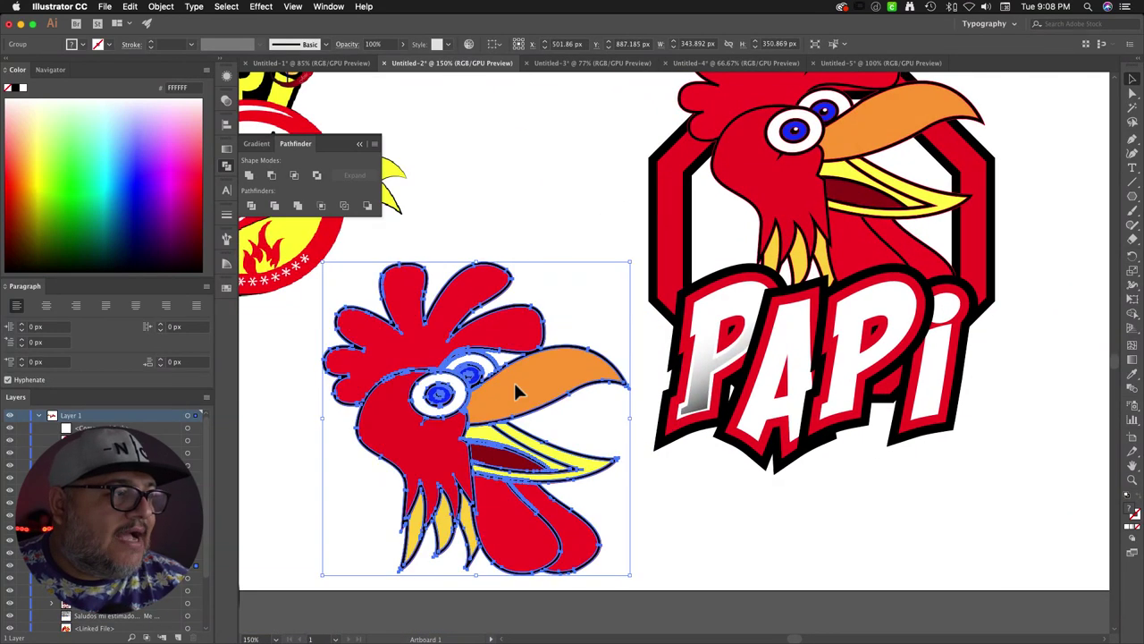
pyautogui.click(249, 176)
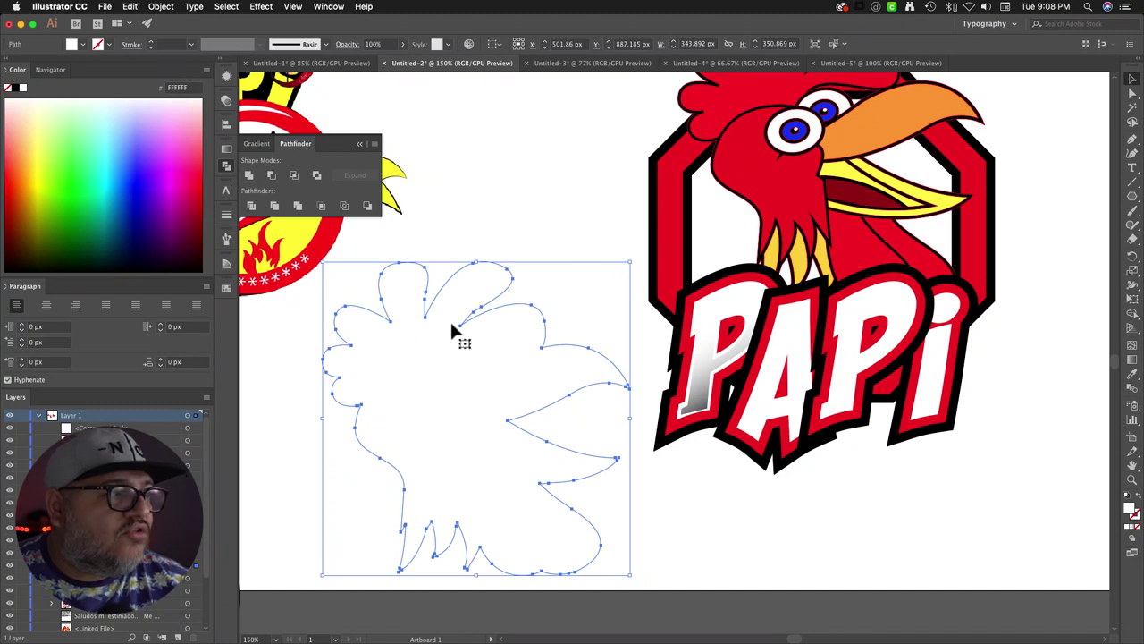
pyautogui.click(1127, 497)
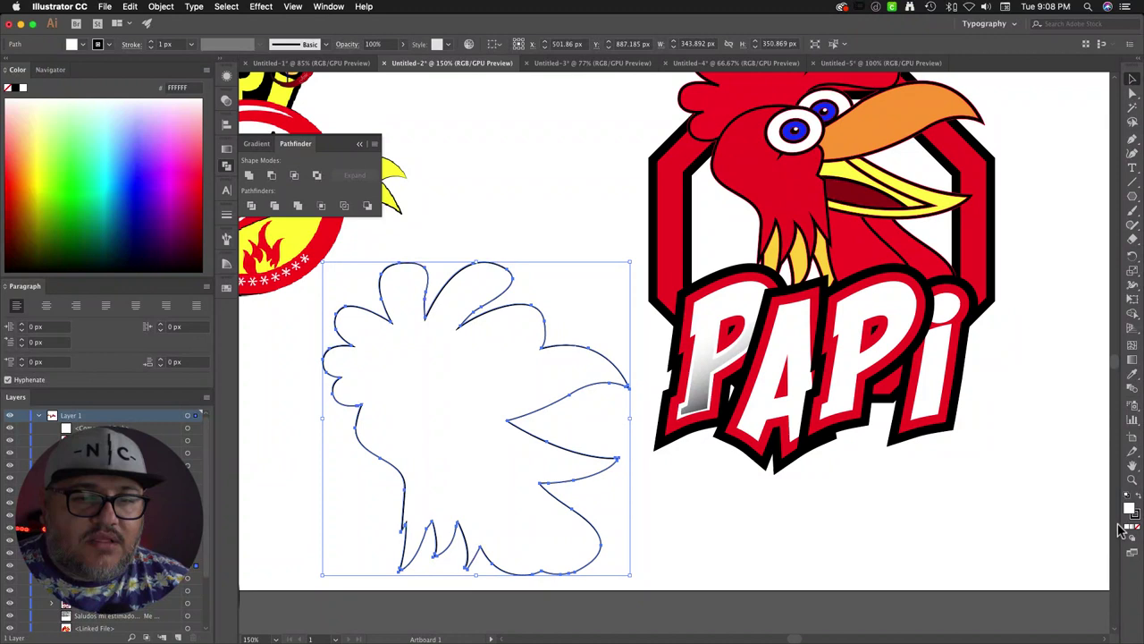
pyautogui.click(1138, 501)
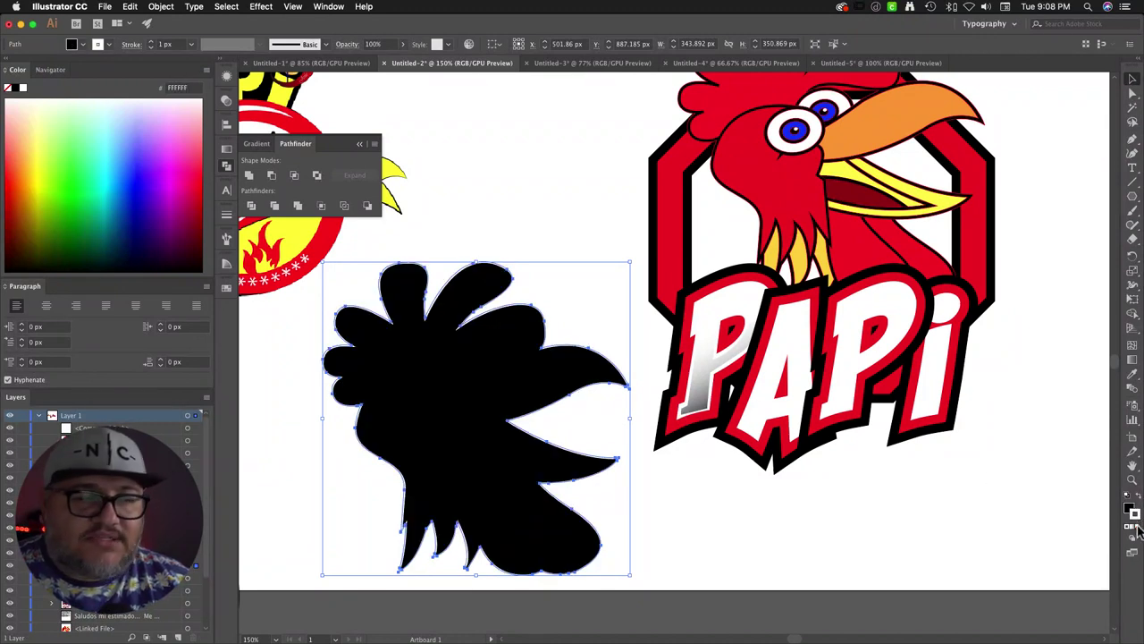
pyautogui.click(1139, 526)
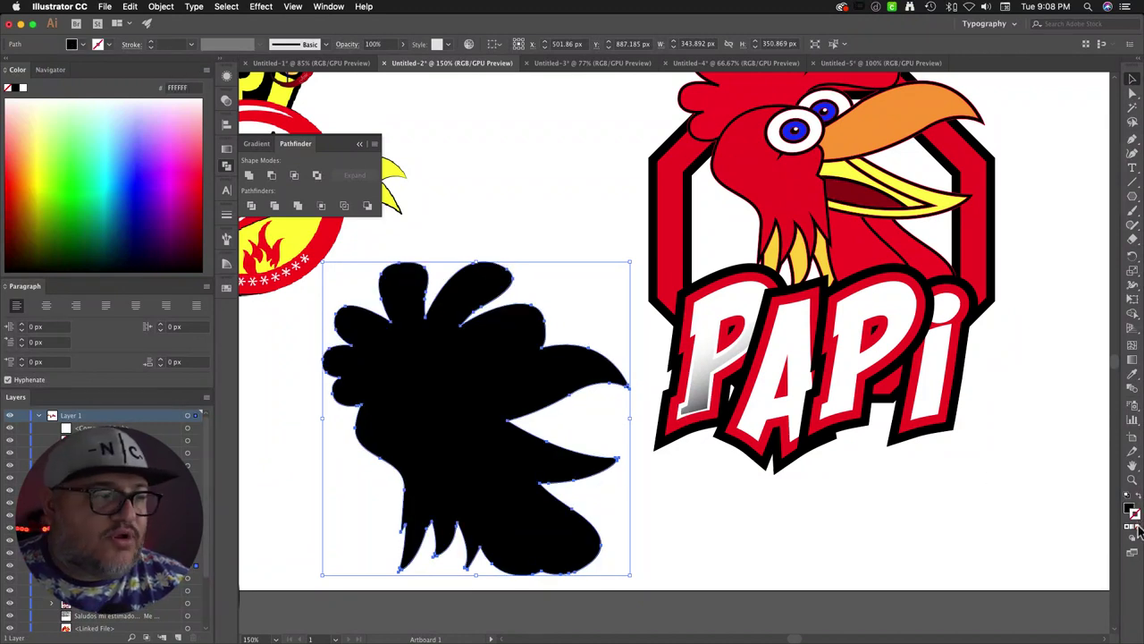
# Step: Offset the black silhouette's path by 10 px with miter joins and a miter limit of 3
pyautogui.click(161, 6)
pyautogui.moveTo(190, 250)
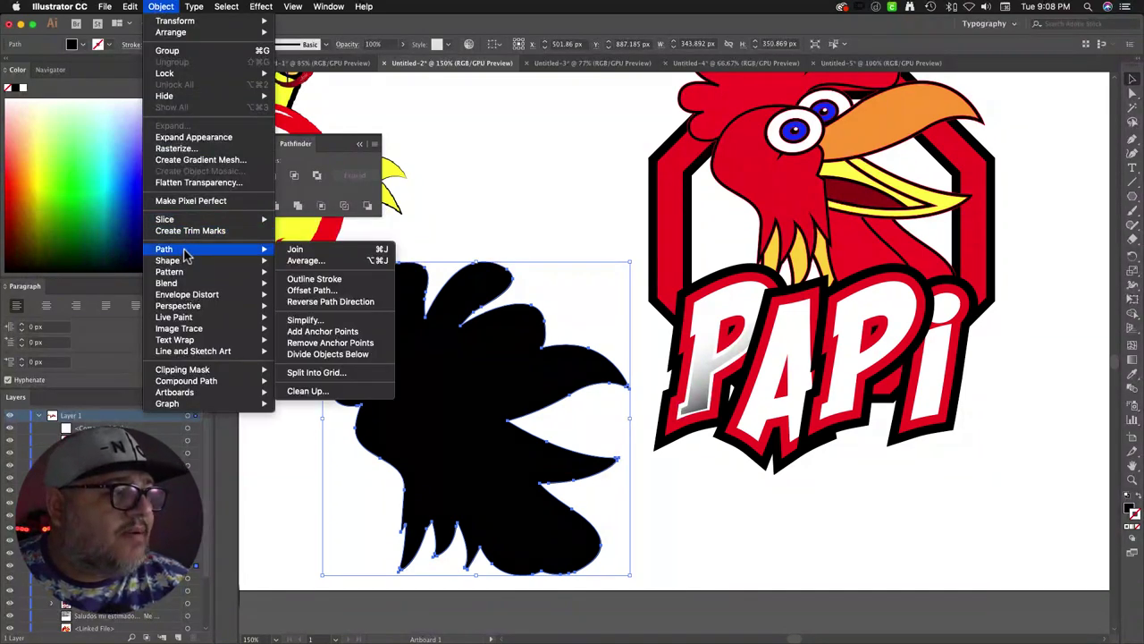
pyautogui.click(311, 290)
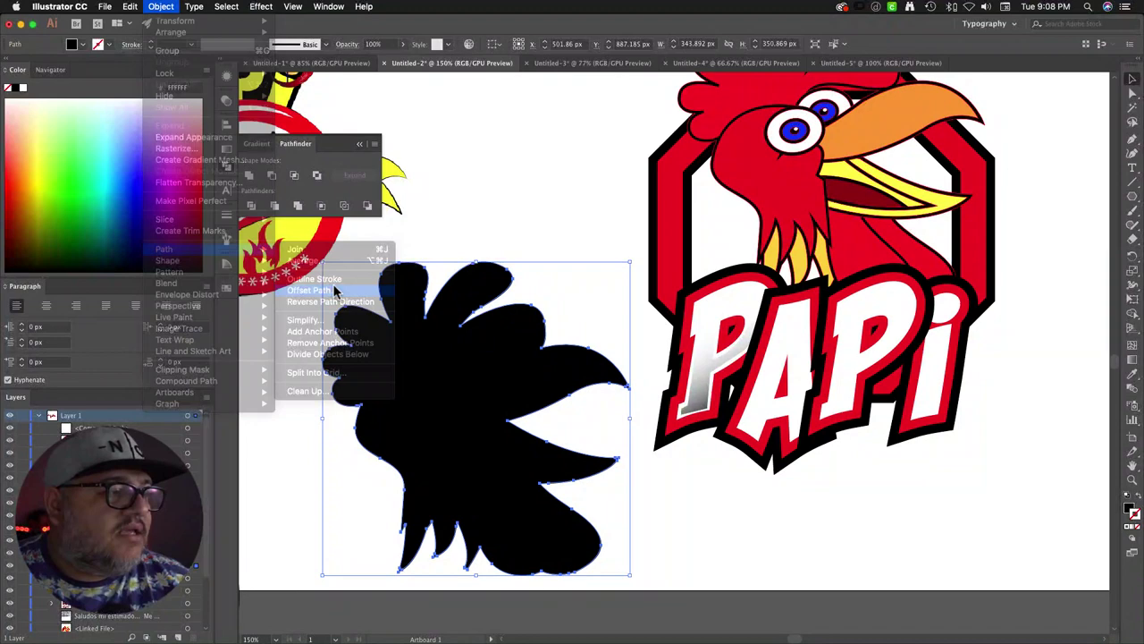
pyautogui.click(770, 367)
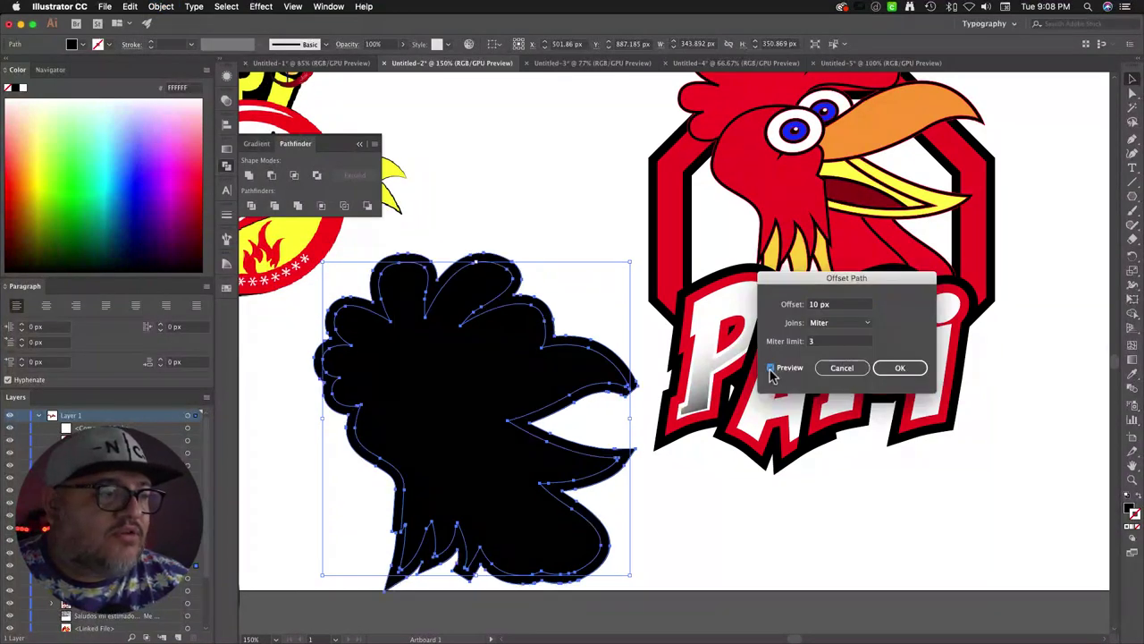
pyautogui.click(899, 367)
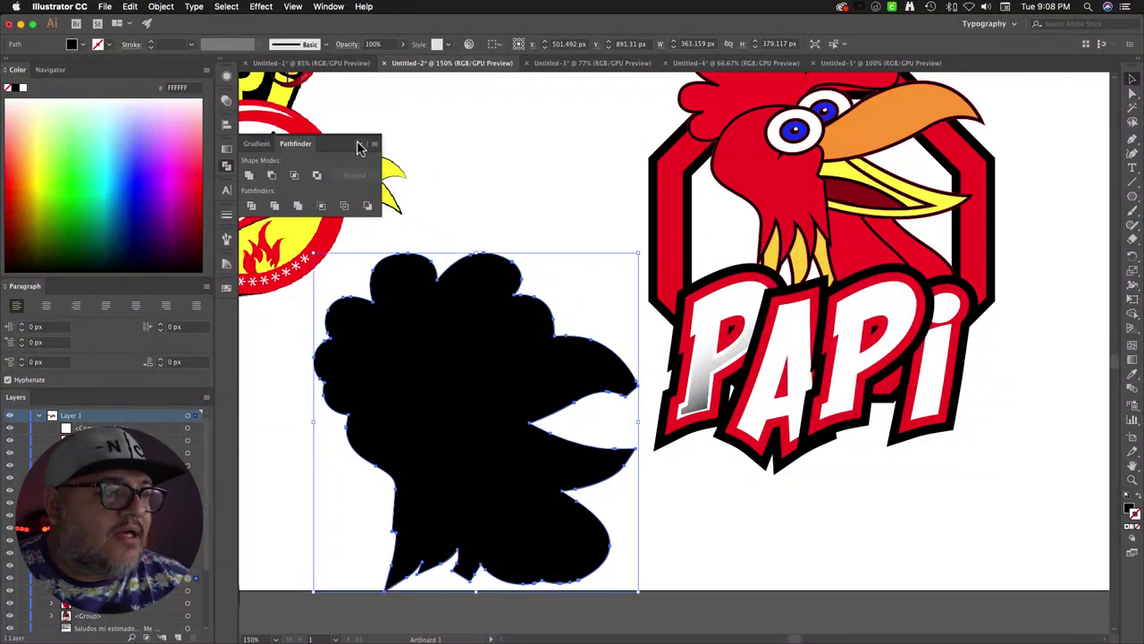
# Step: Move the smaller, original black silhouette away from its offset copy onto the rooster emblem and delete it
pyautogui.click(359, 143)
pyautogui.click(740, 138)
pyautogui.hotkey('ctrl', 'shift', ']')
pyautogui.scroll(3, 746, 158)
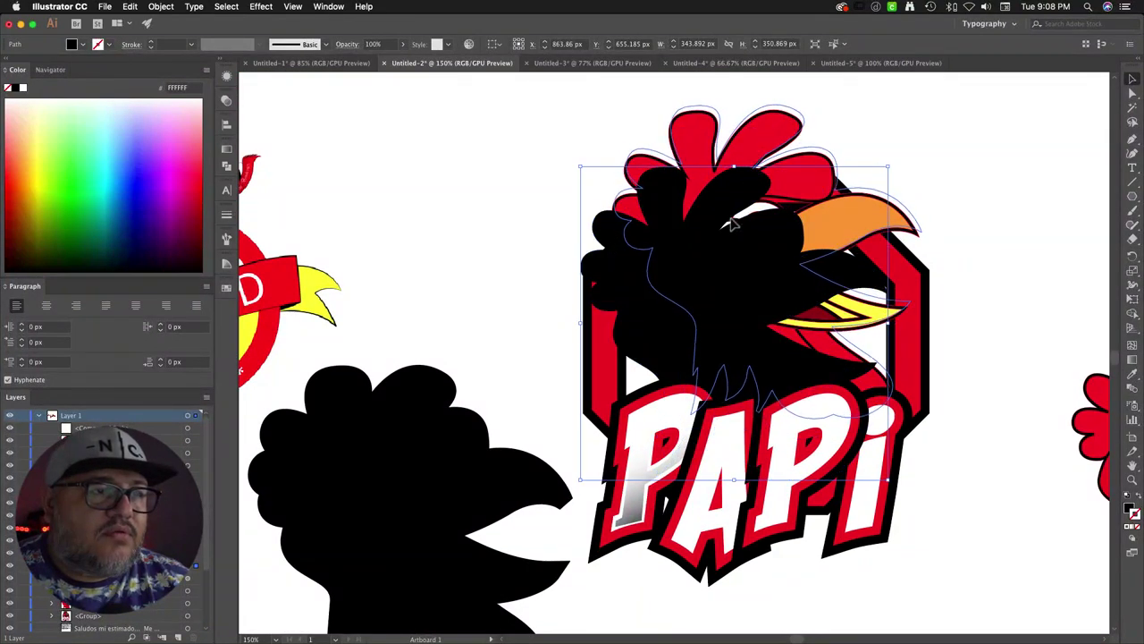
pyautogui.hotkey('ctrl', 'z')
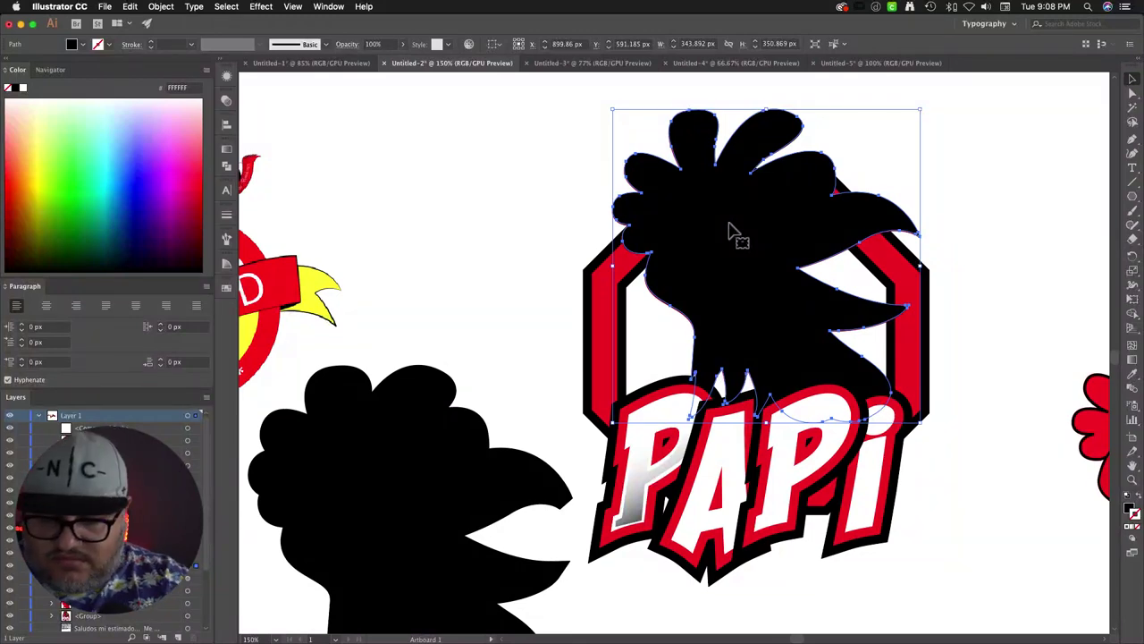
pyautogui.press('Delete')
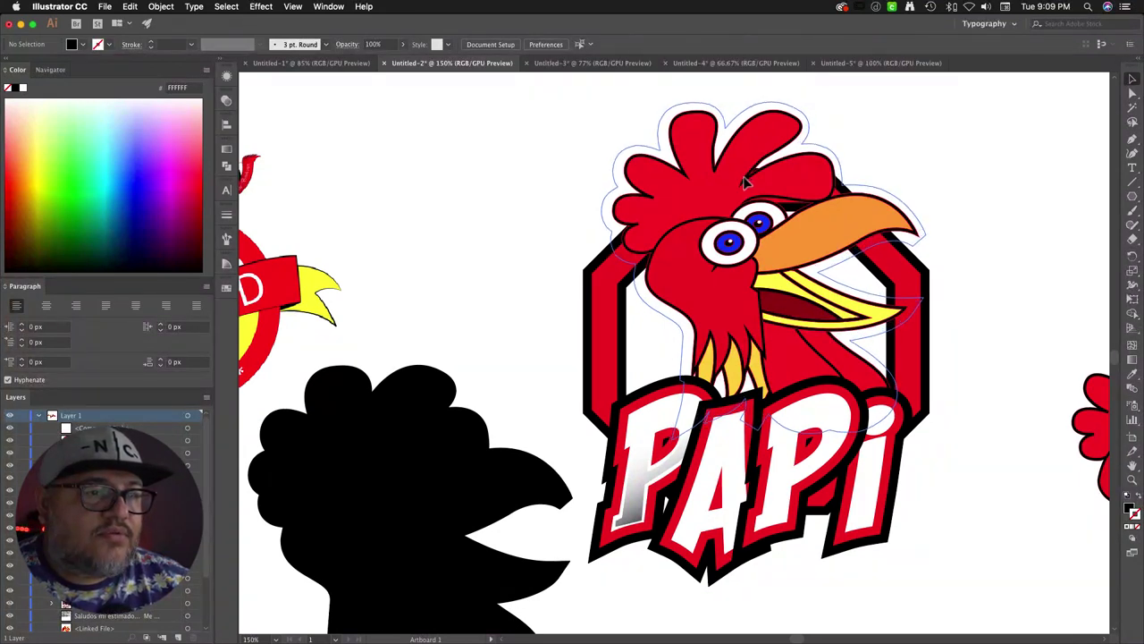
# Step: Align the offset black silhouette over the emblem's rooster and send it to the back as a thick outline
pyautogui.hotkey('shift', 'ctrl', 'z')
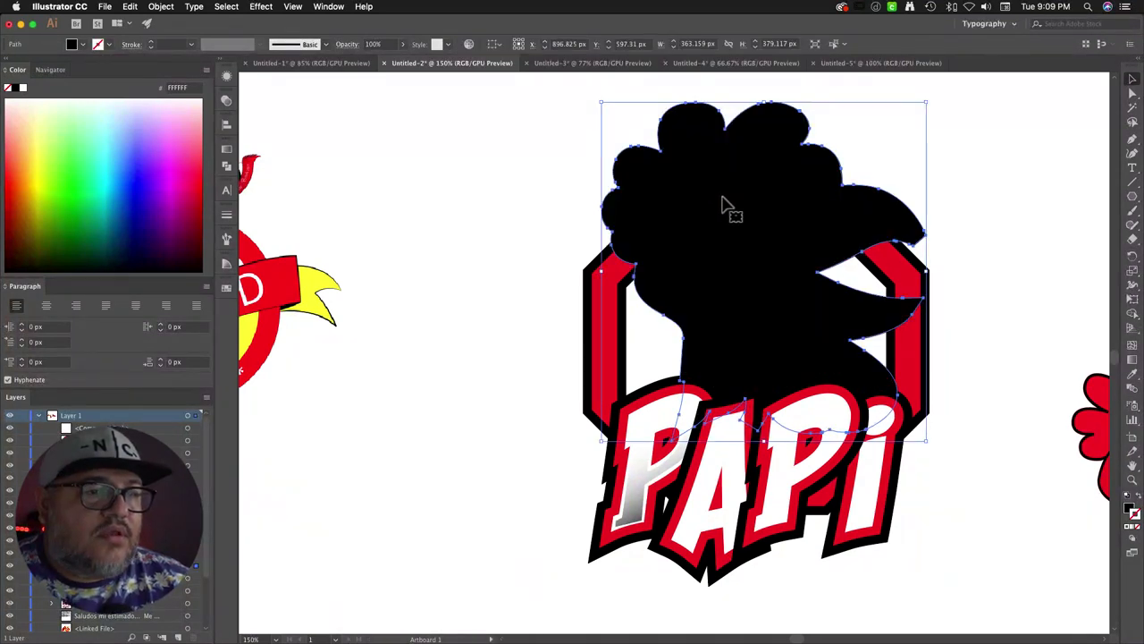
pyautogui.rightClick(722, 203)
pyautogui.moveTo(767, 381)
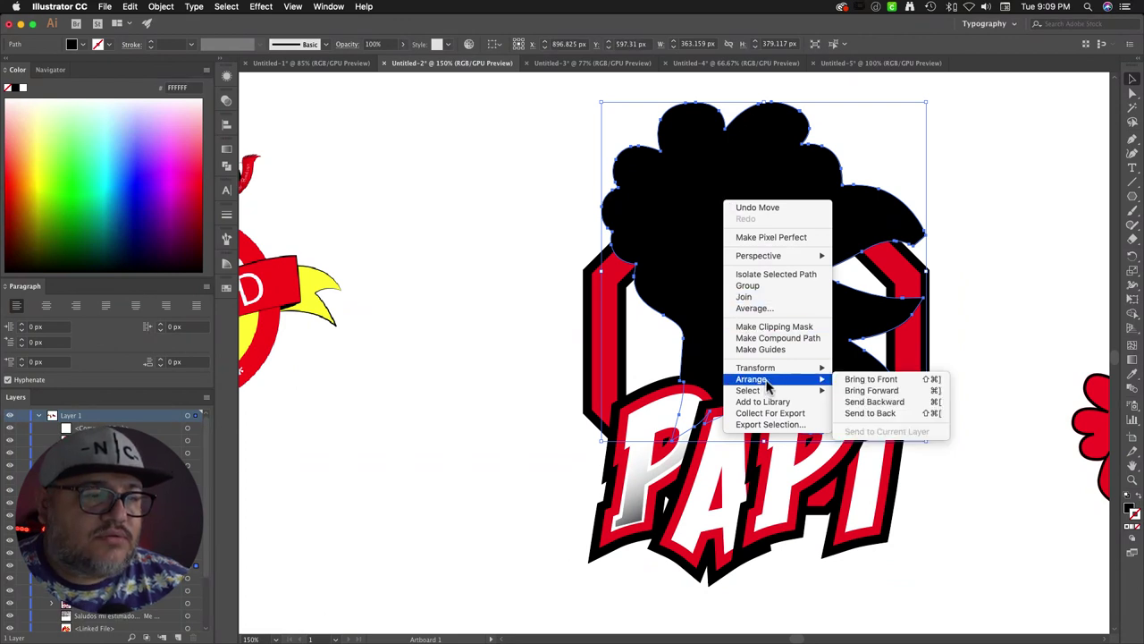
pyautogui.click(868, 413)
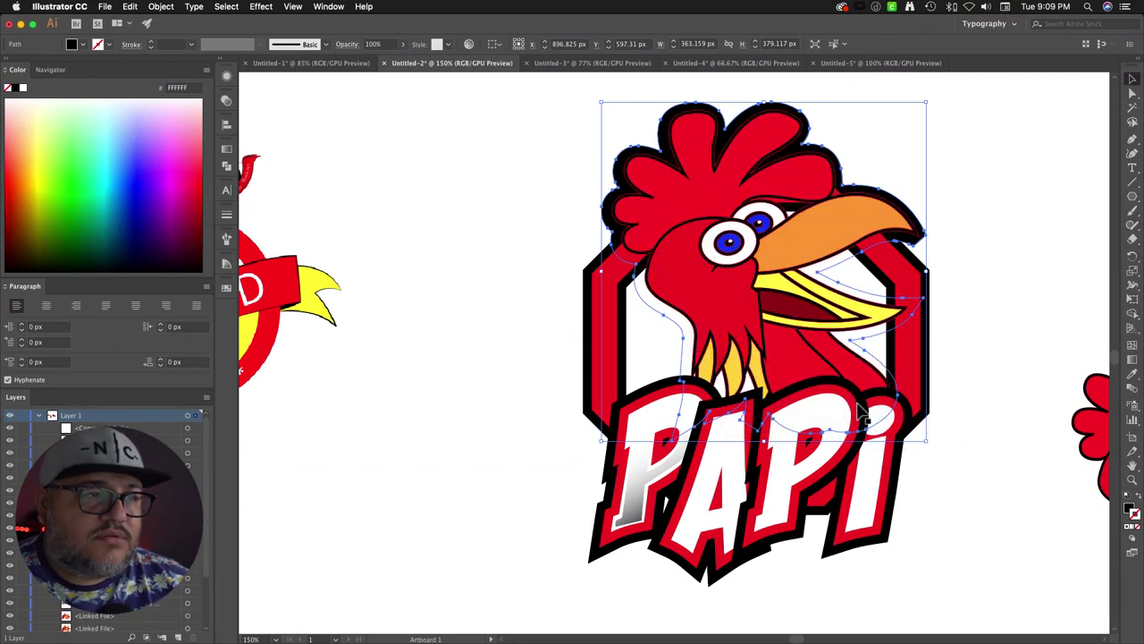
pyautogui.click(958, 290)
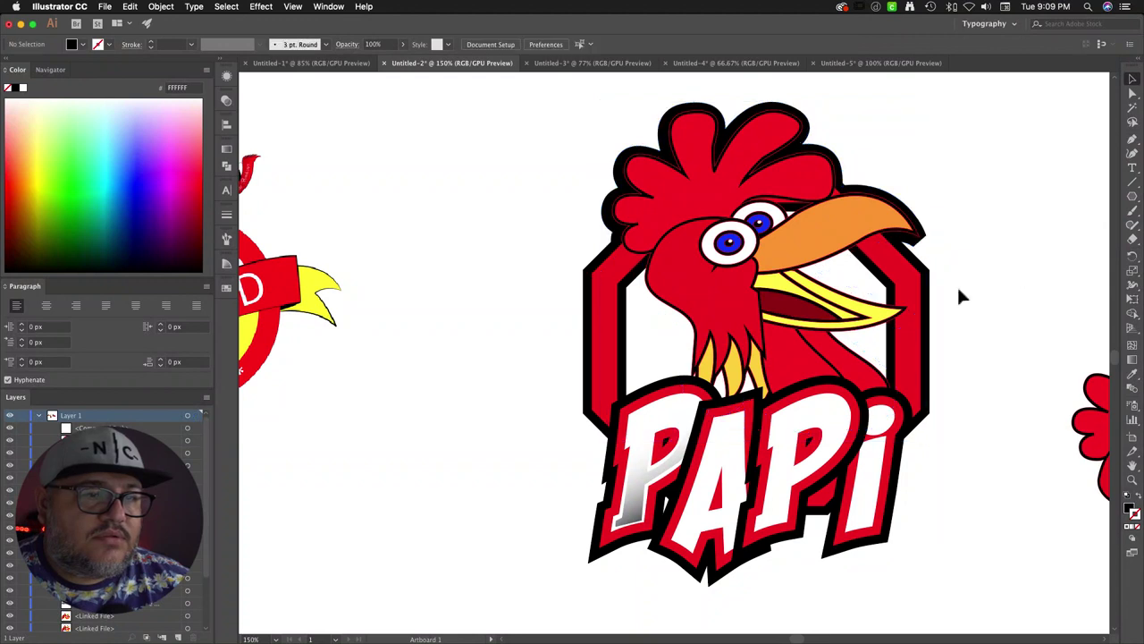
# Step: Send the octagon's red and black frame paths to the back and delete the white octagon inside them
pyautogui.click(926, 362)
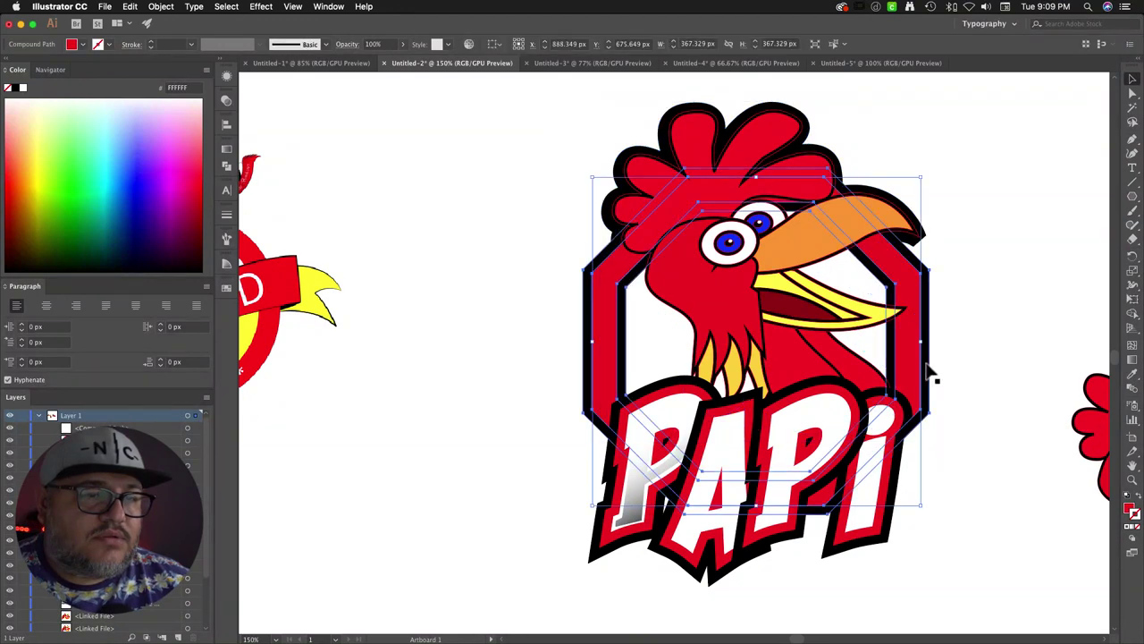
pyautogui.rightClick(930, 371)
pyautogui.moveTo(963, 472)
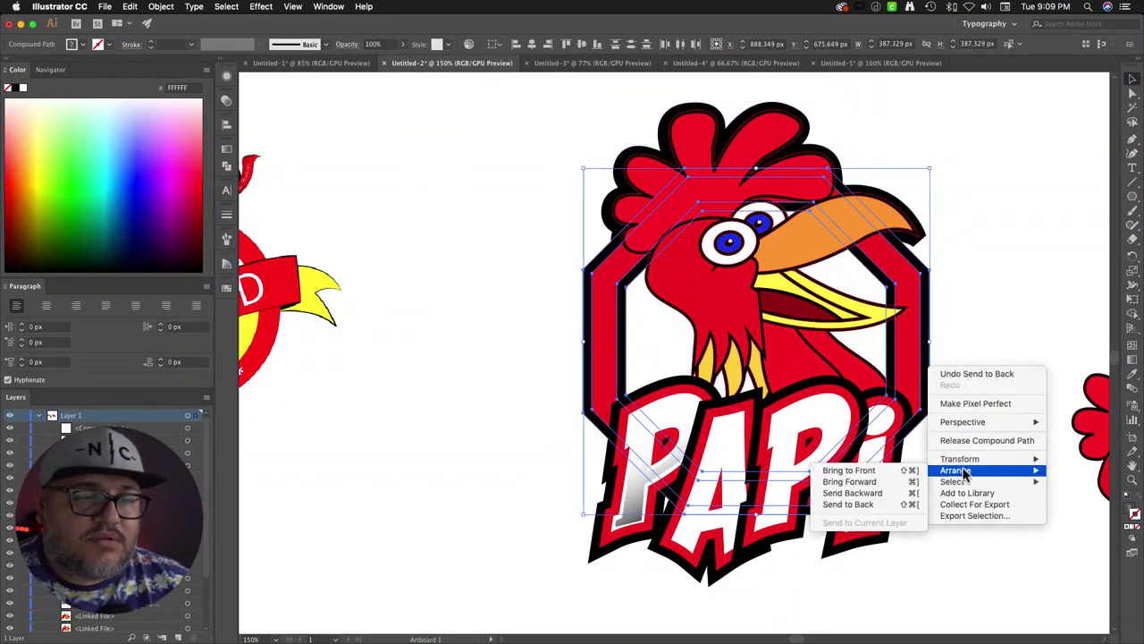
pyautogui.click(889, 504)
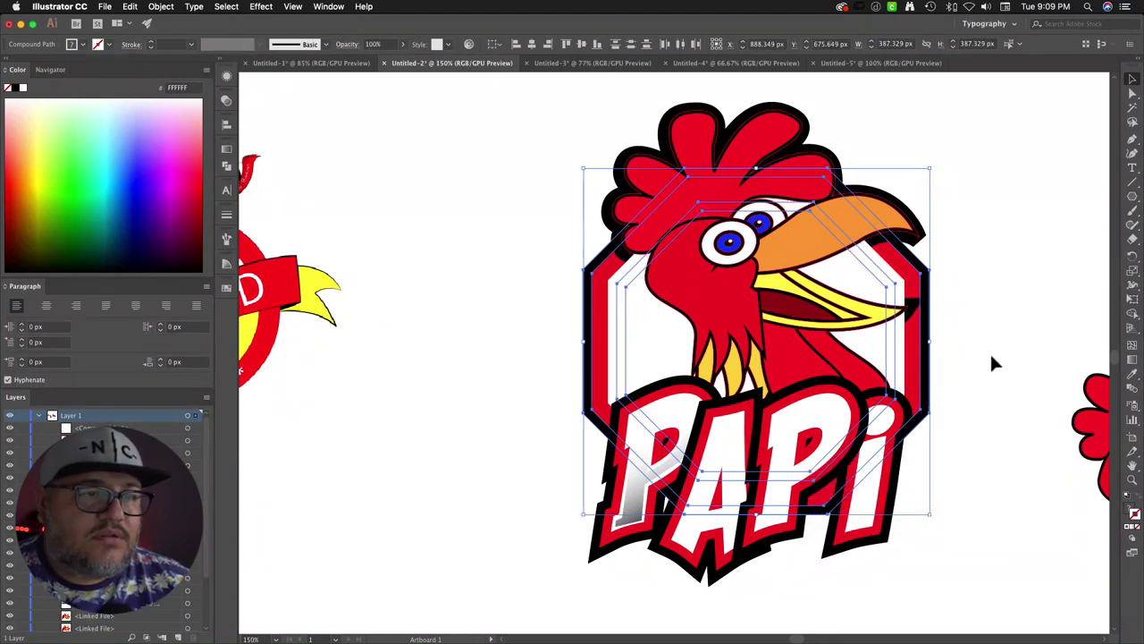
pyautogui.click(647, 329)
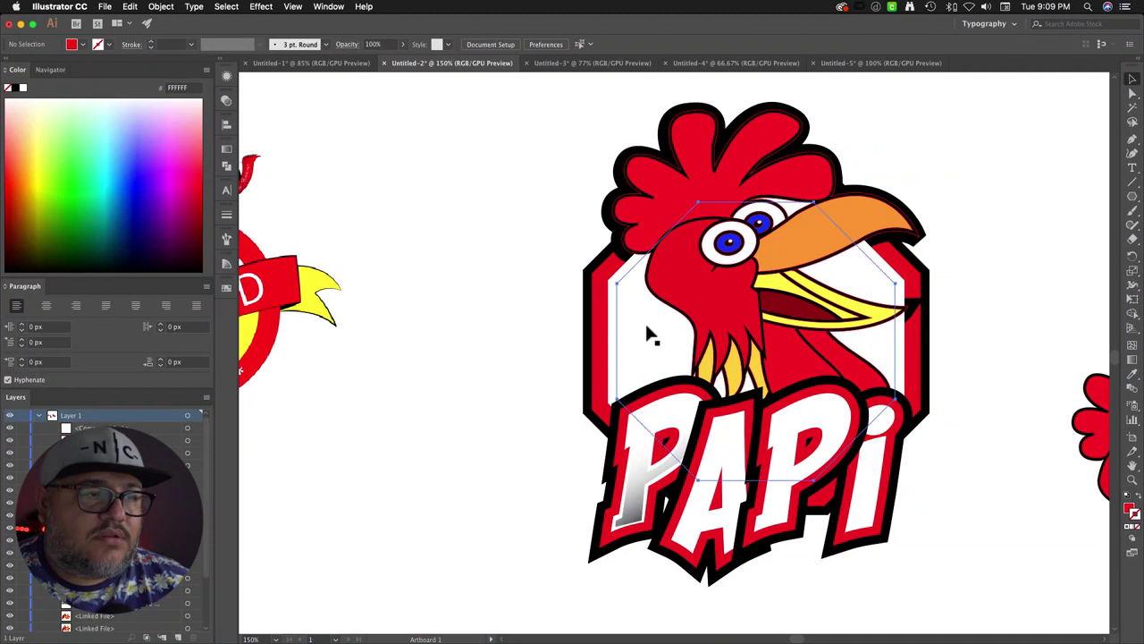
pyautogui.press('super+shift+a')
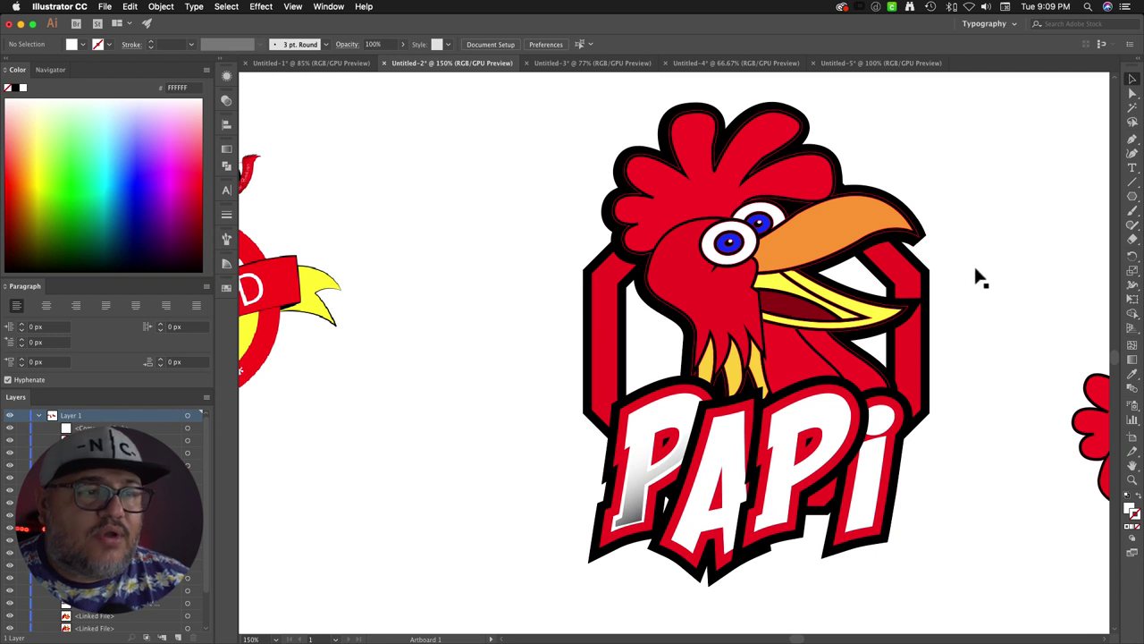
# Step: Ungroup the emblem's rooster, pull its leftover outer-contour compound path aside, and delete it
pyautogui.click(651, 280)
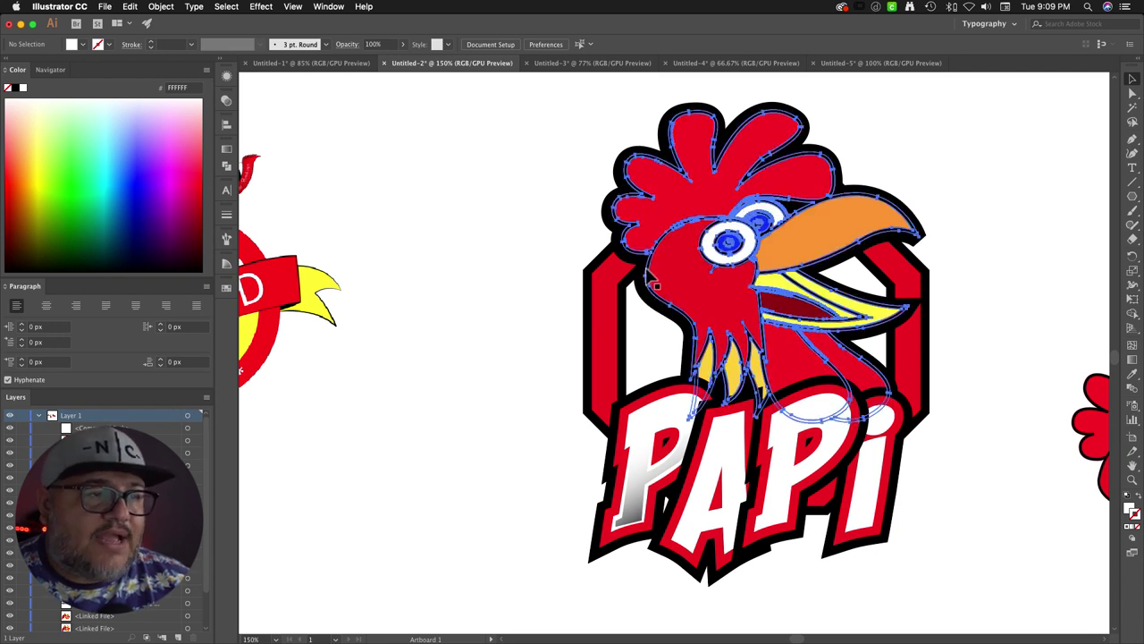
pyautogui.rightClick(651, 280)
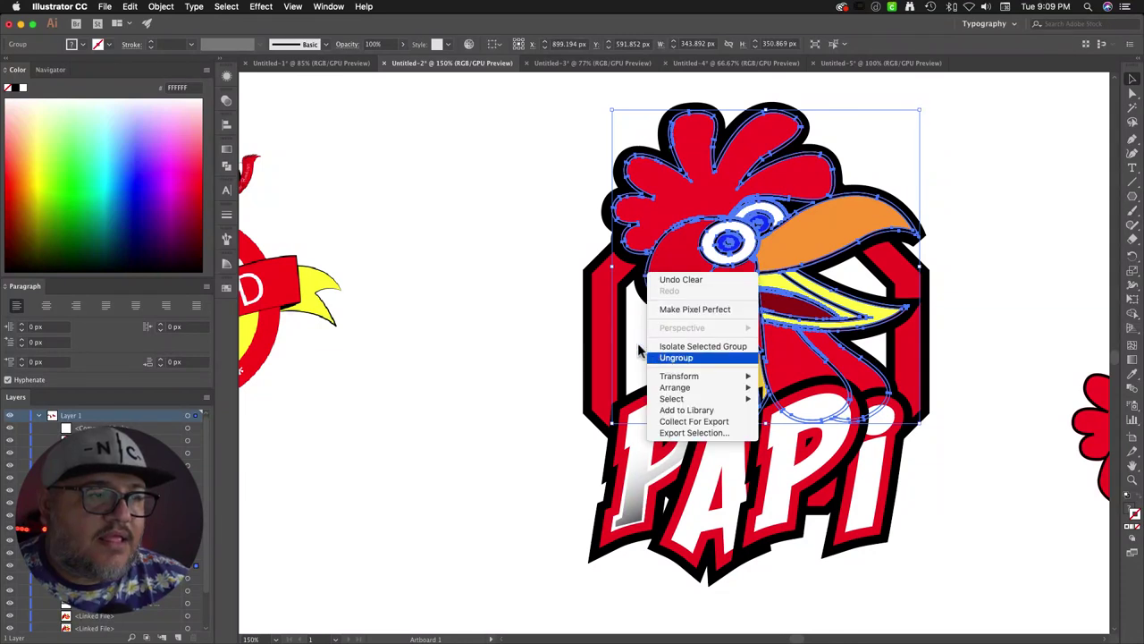
pyautogui.click(661, 357)
pyautogui.click(565, 258)
pyautogui.click(654, 266)
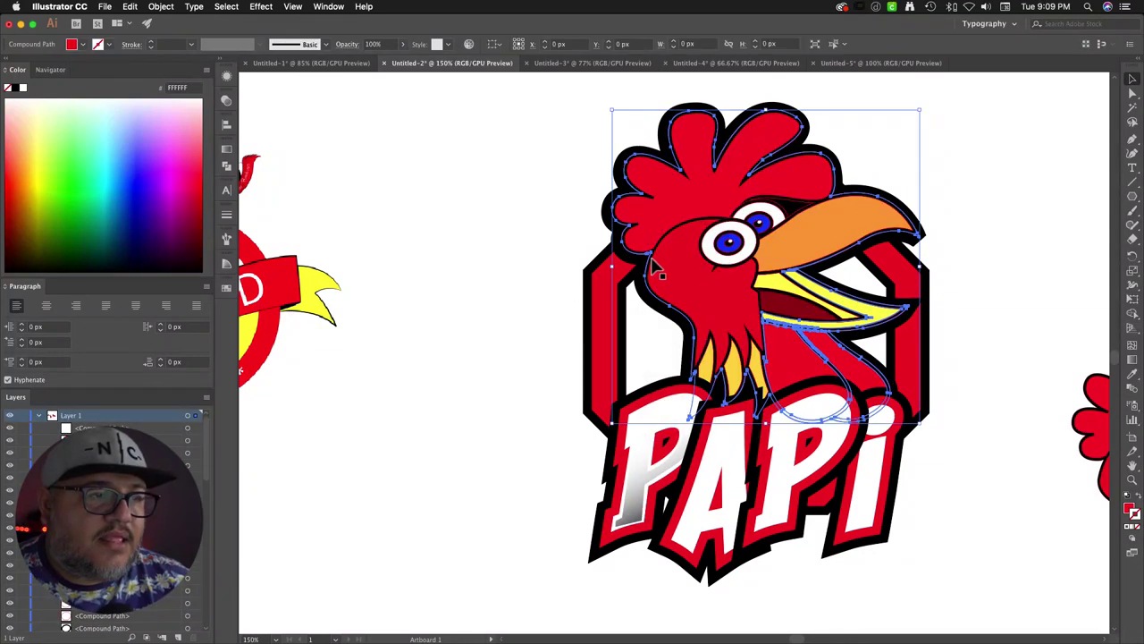
pyautogui.moveTo(653, 268); pyautogui.dragTo(379, 275)
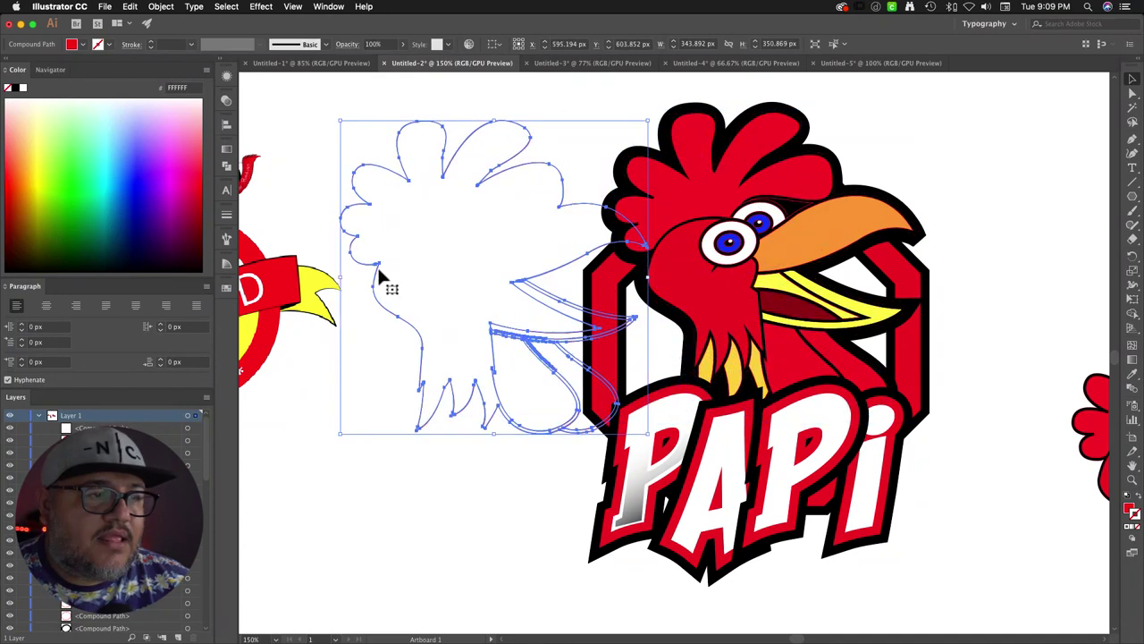
pyautogui.press('shift+super+a')
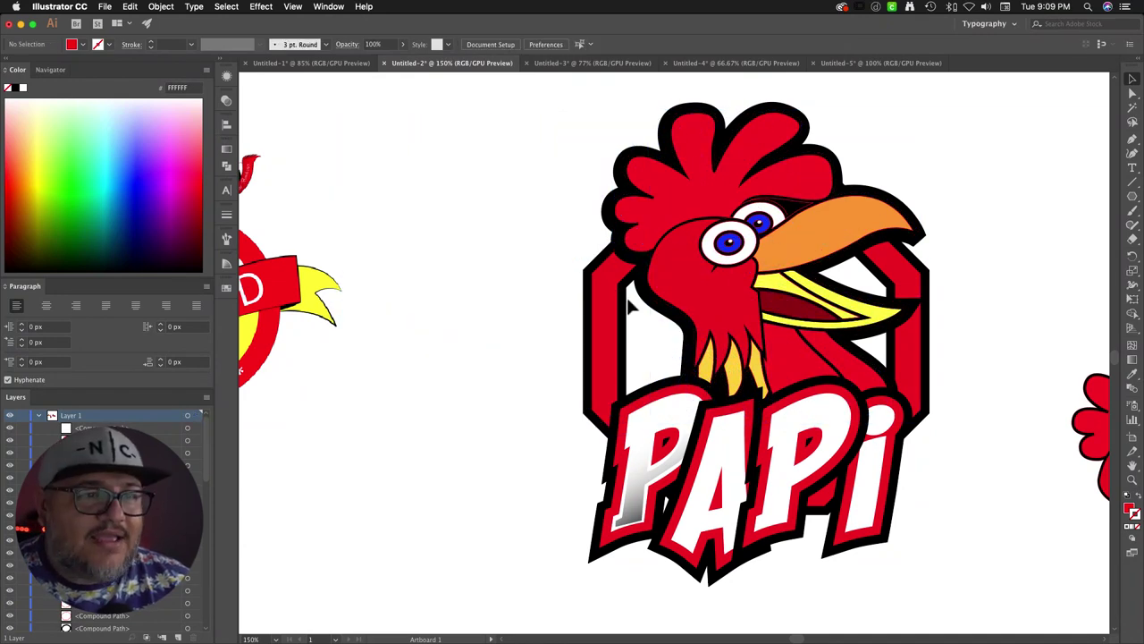
# Step: Examine which paths form the dark area between the rooster's rear eye and beak by selecting the overlapping shapes there
pyautogui.click(795, 213)
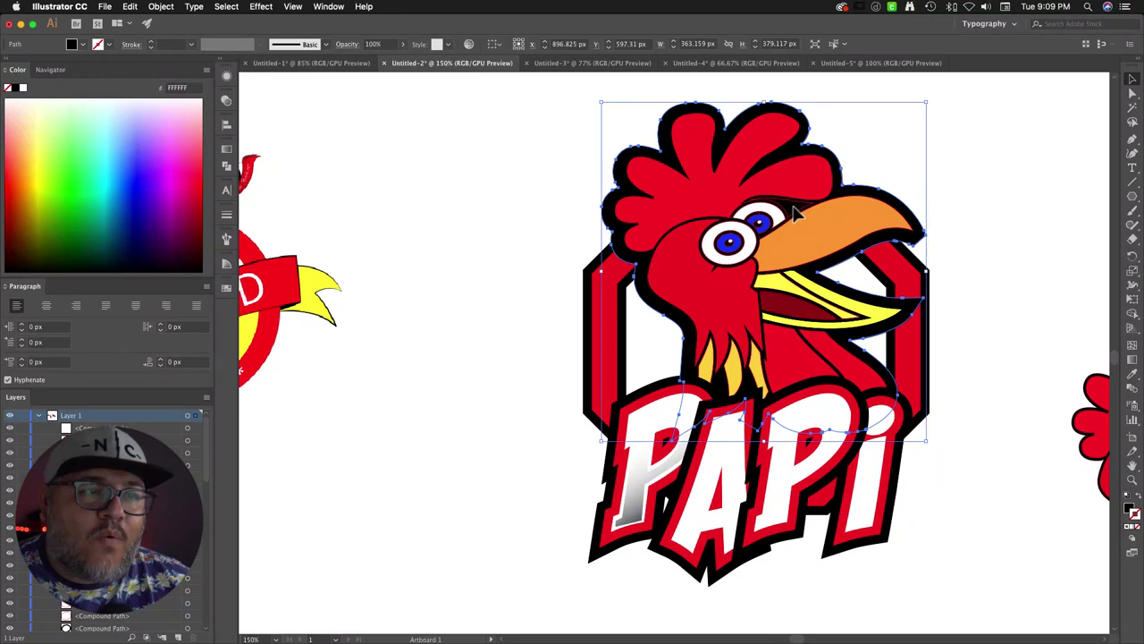
pyautogui.click(796, 211)
pyautogui.rightClick(795, 205)
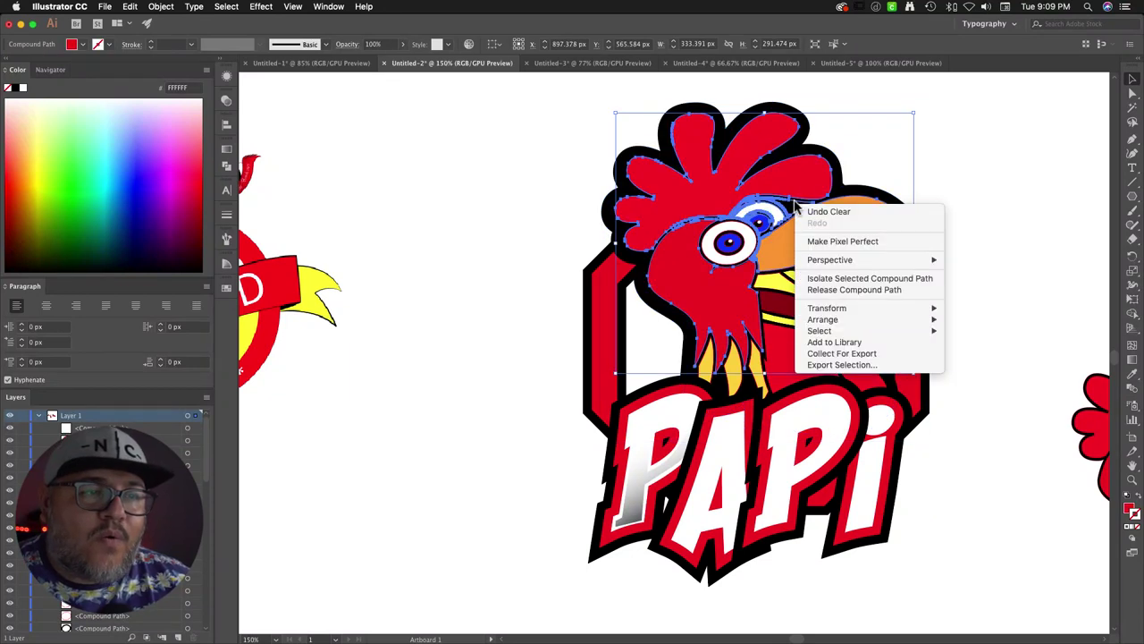
pyautogui.click(1008, 199)
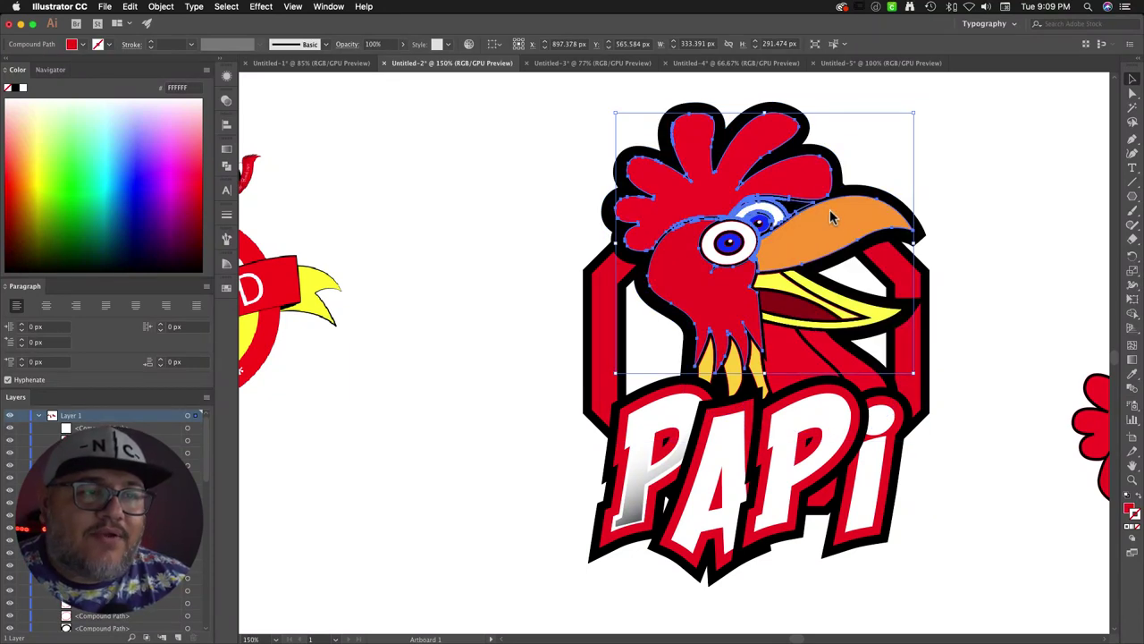
pyautogui.click(979, 166)
pyautogui.click(787, 208)
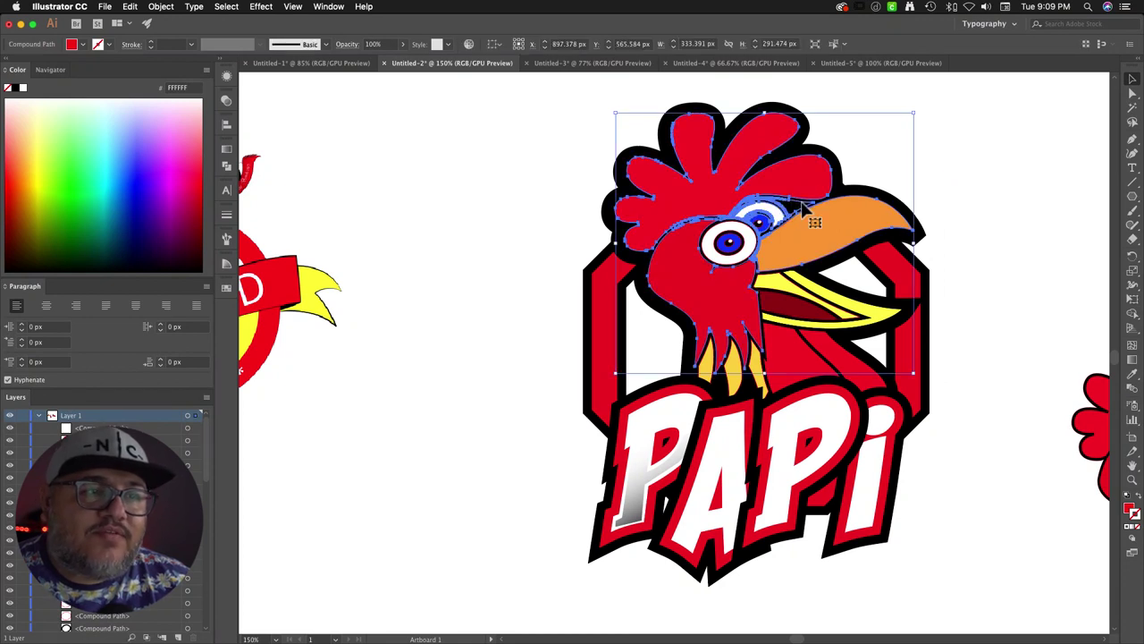
pyautogui.click(802, 208)
pyautogui.keyDown('shift'); pyautogui.click(802, 208); pyautogui.keyUp('shift')
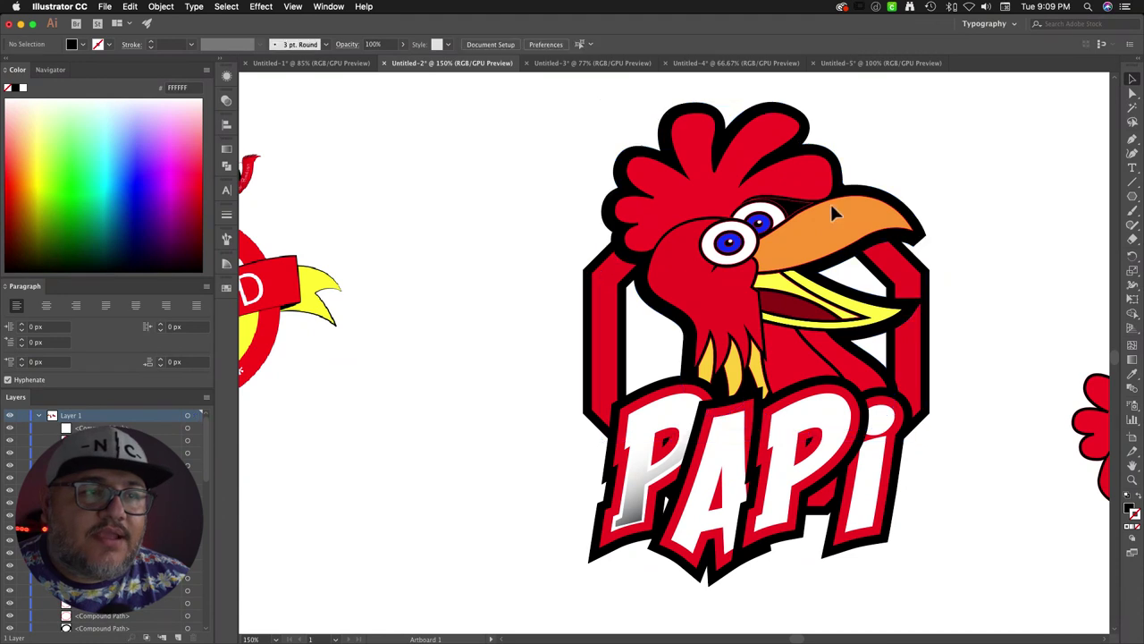
pyautogui.click(801, 210)
pyautogui.rightClick(802, 208)
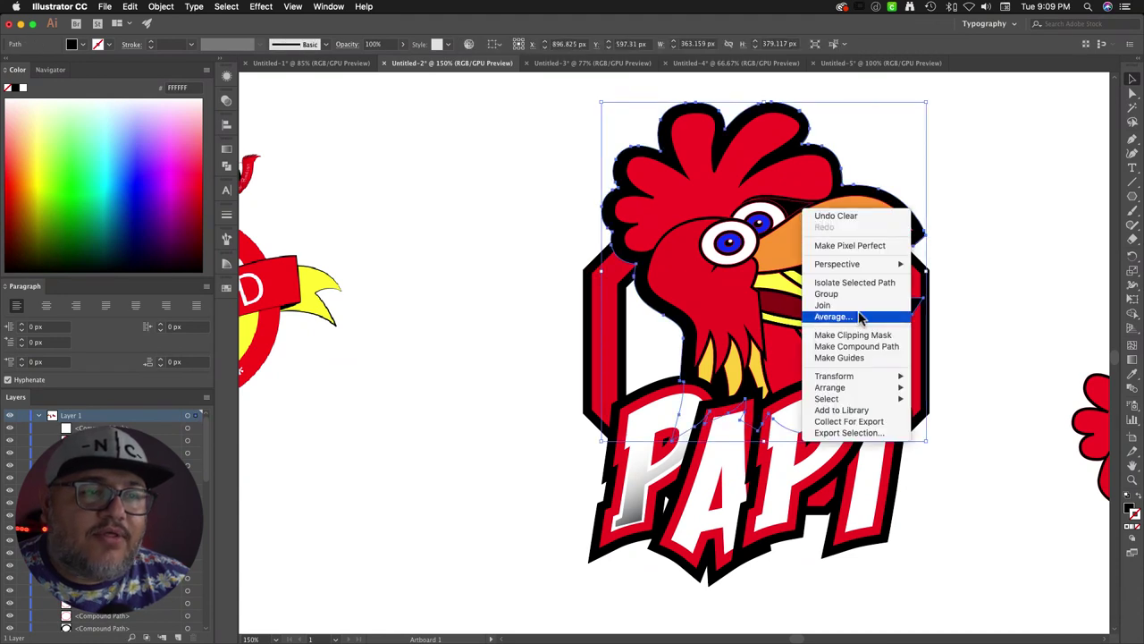
pyautogui.click(802, 209)
pyautogui.click(802, 209)
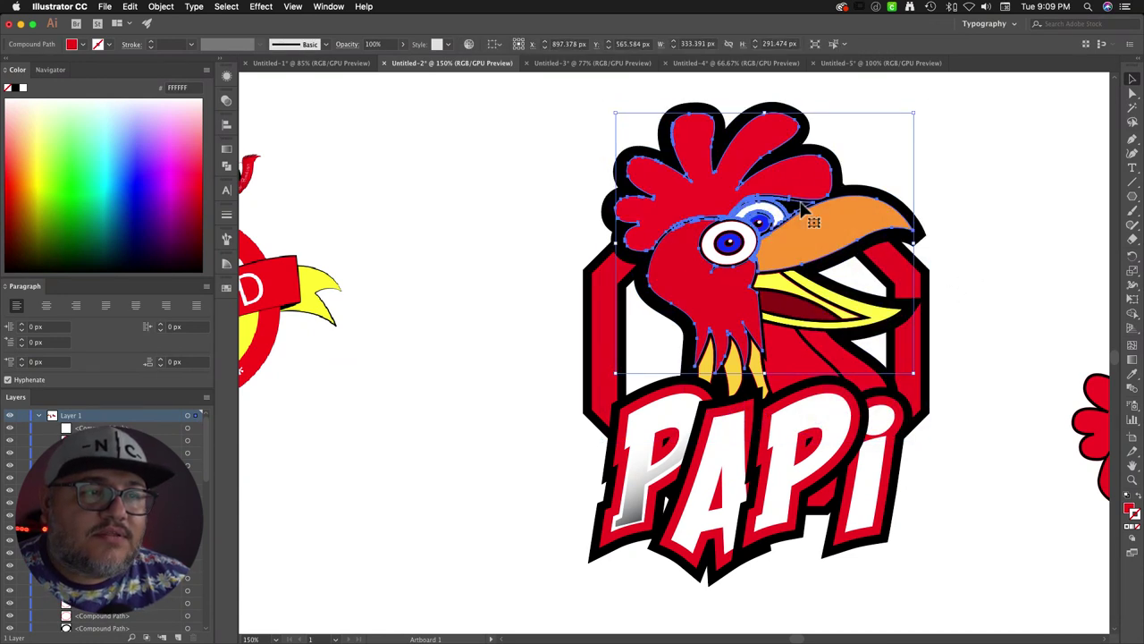
pyautogui.rightClick(802, 203)
pyautogui.click(981, 180)
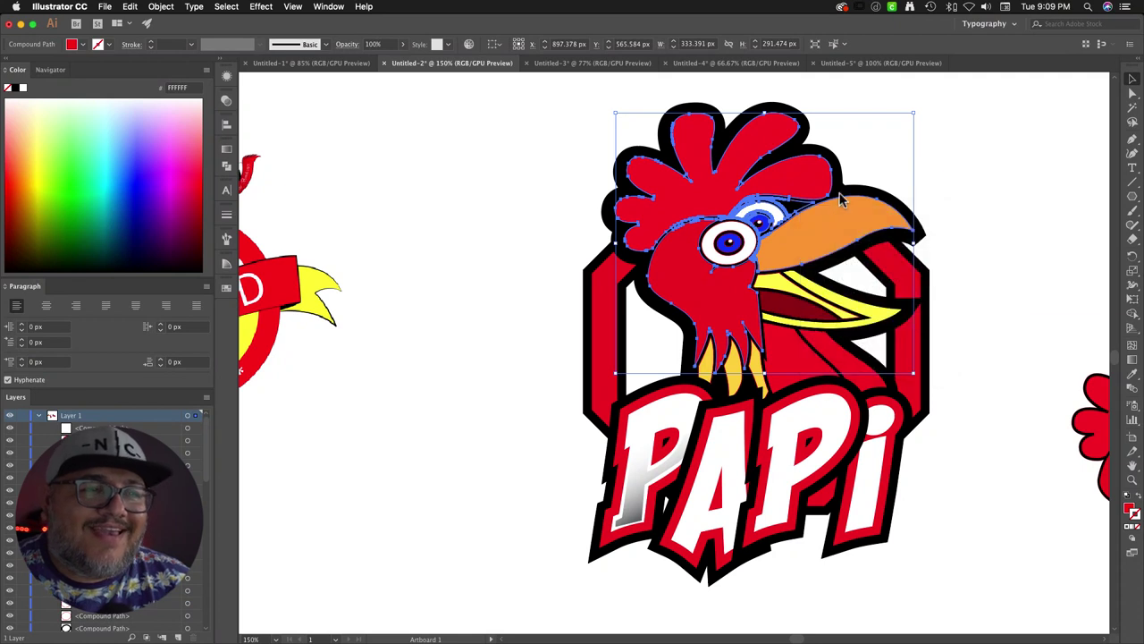
pyautogui.click(981, 177)
pyautogui.click(919, 250)
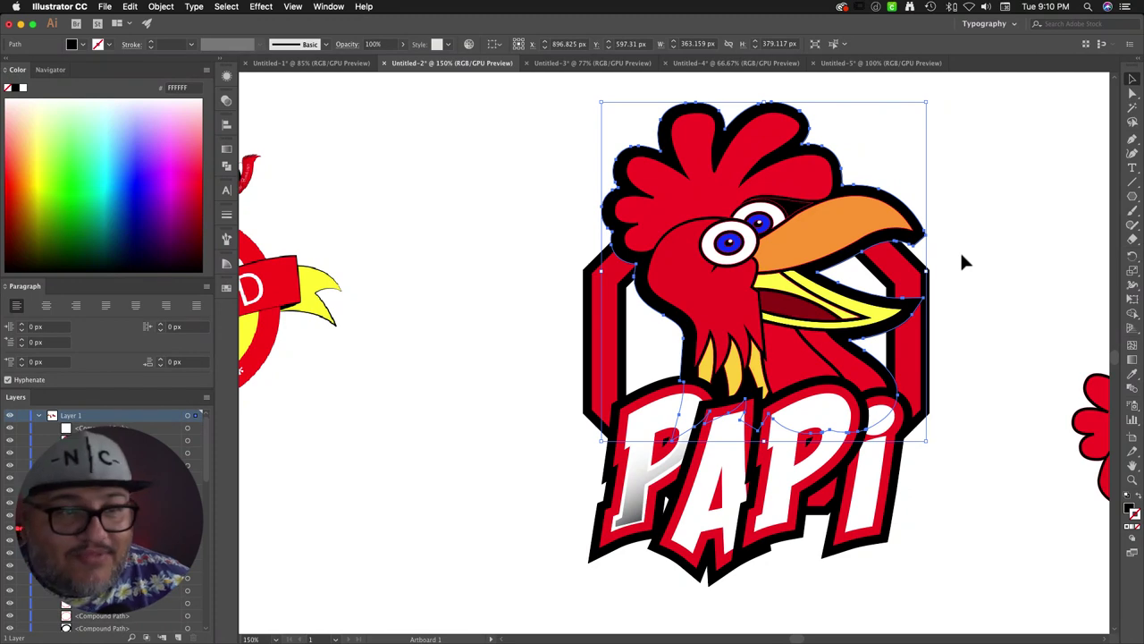
# Step: Remove the extra corner anchor from the black outline just below the tip of the rooster's upper beak
pyautogui.press('a')
pyautogui.click(912, 244)
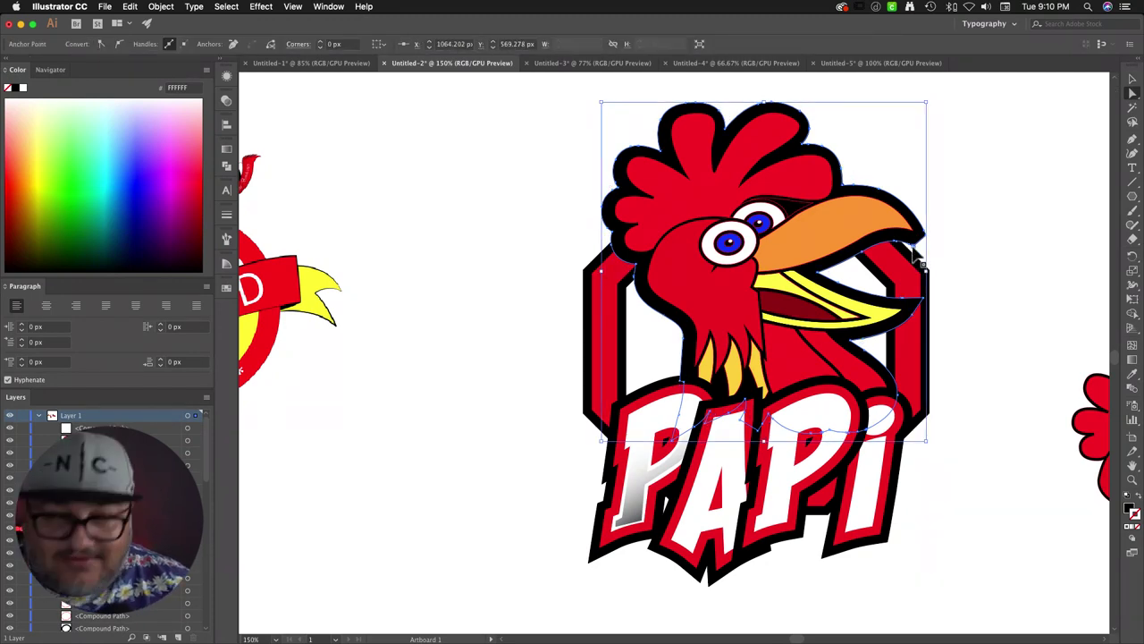
pyautogui.press('super+equal')
pyautogui.press('super+equal')
pyautogui.press('super+equal')
pyautogui.moveTo(755, 294); pyautogui.dragTo(837, 246)
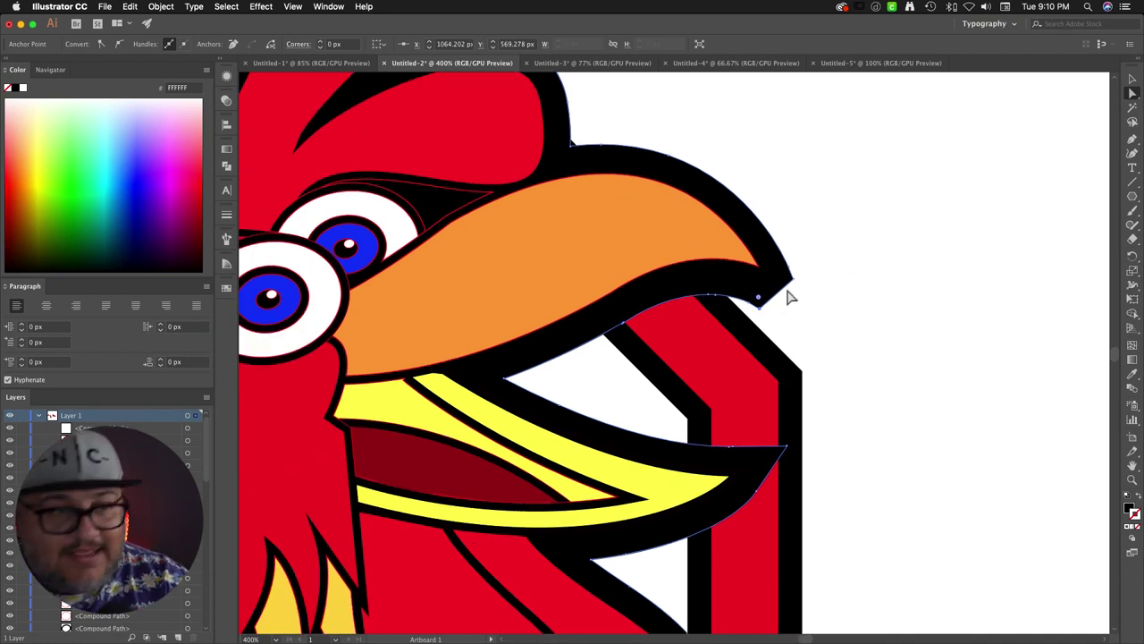
pyautogui.press('p')
pyautogui.moveTo(761, 311); pyautogui.dragTo(739, 303)
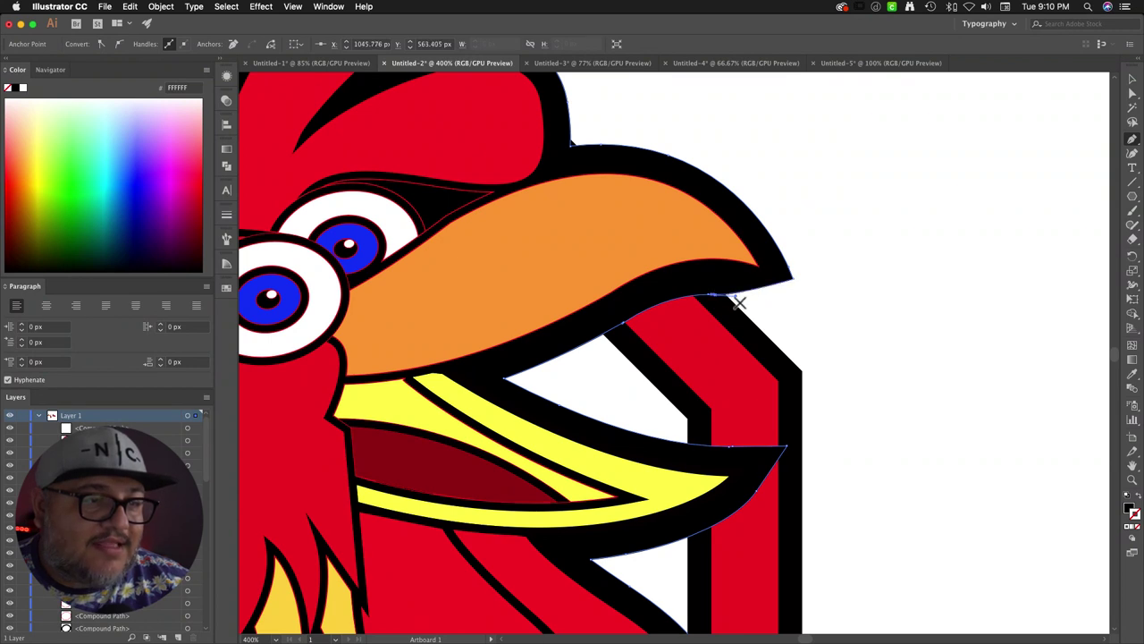
pyautogui.click(713, 297)
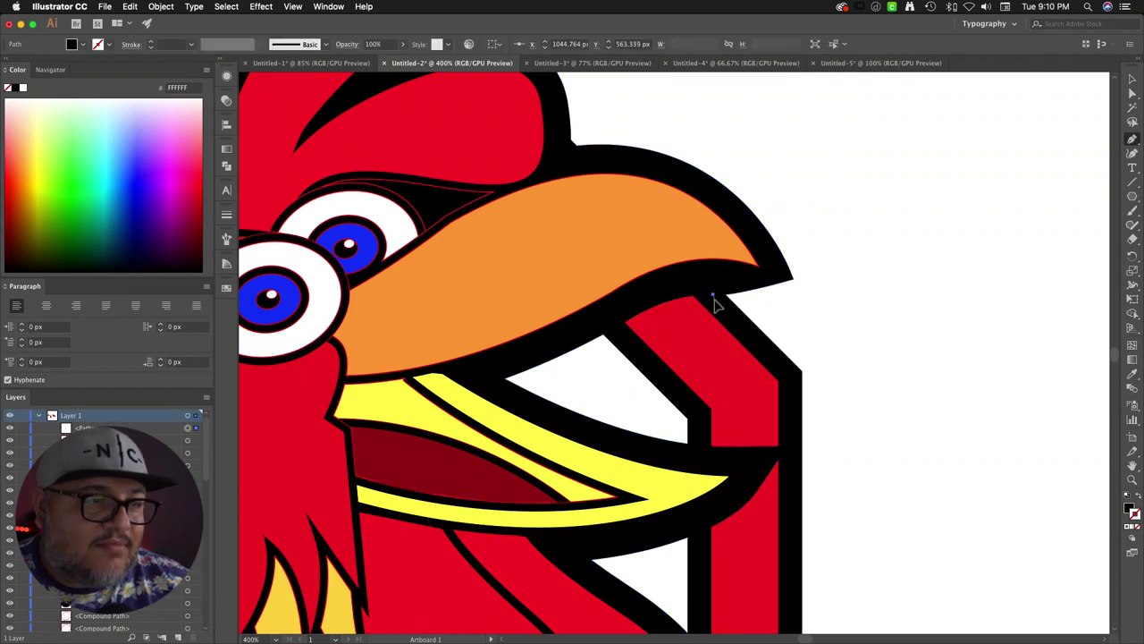
pyautogui.press('super+z')
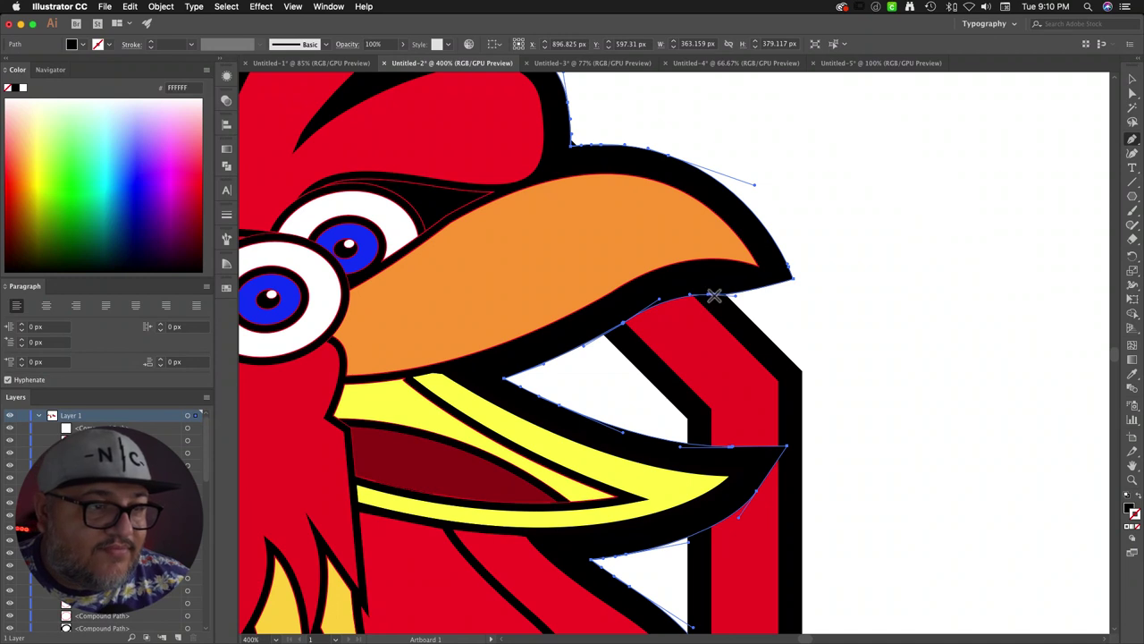
# Step: Move the black outline's beak-tip anchor slightly down and outward so the outline ends in a sharper, thicker point
pyautogui.press('a')
pyautogui.click(793, 284)
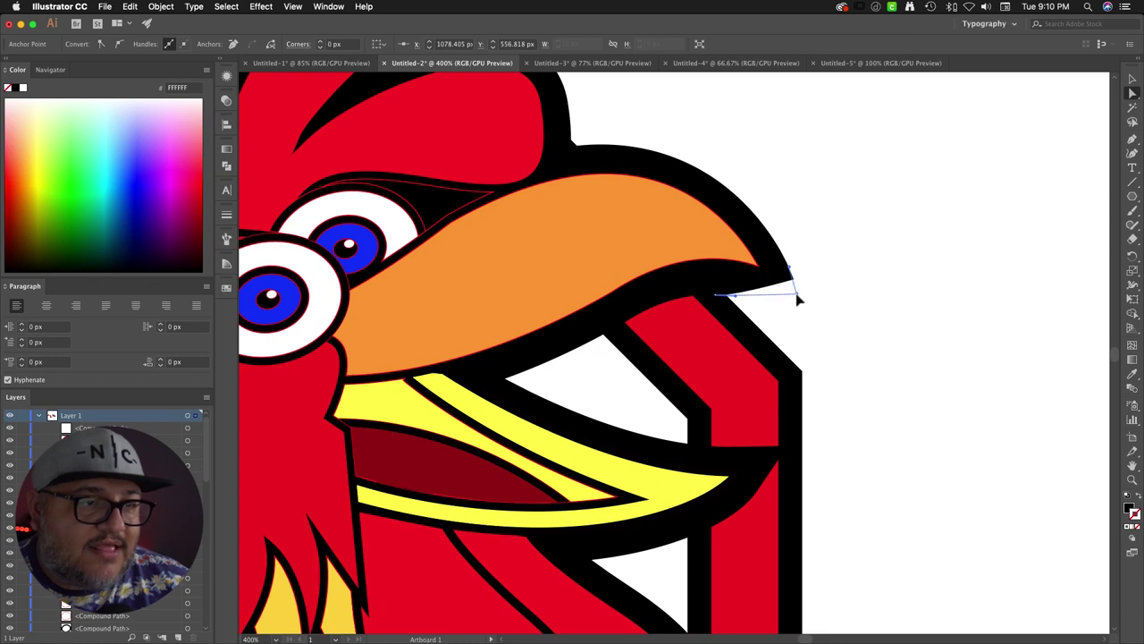
pyautogui.click(800, 302)
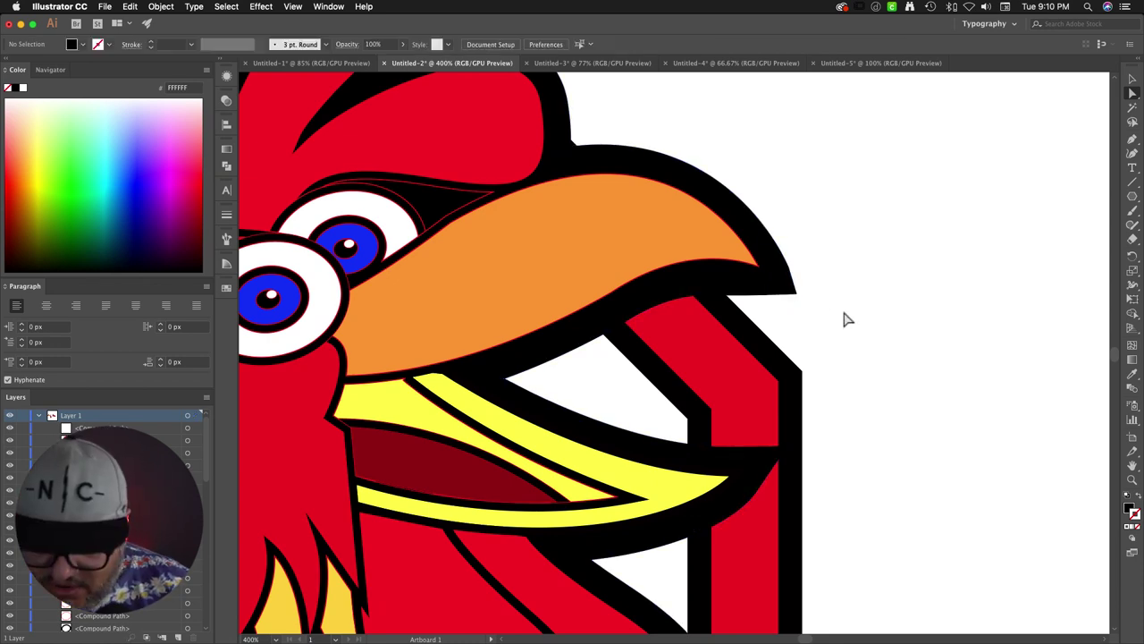
# Step: Examine the emblem's black outline and red face shapes up close and compare the whole emblem with the other logo versions
pyautogui.press('super+1')
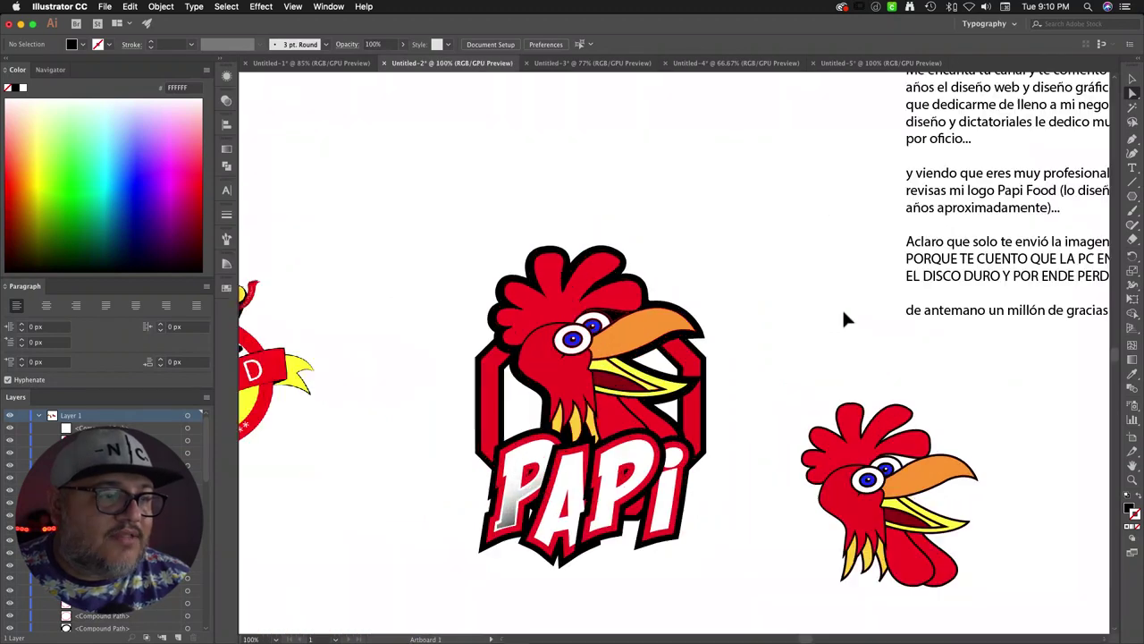
pyautogui.press('super+equal')
pyautogui.hscroll(-5, 679, 357)
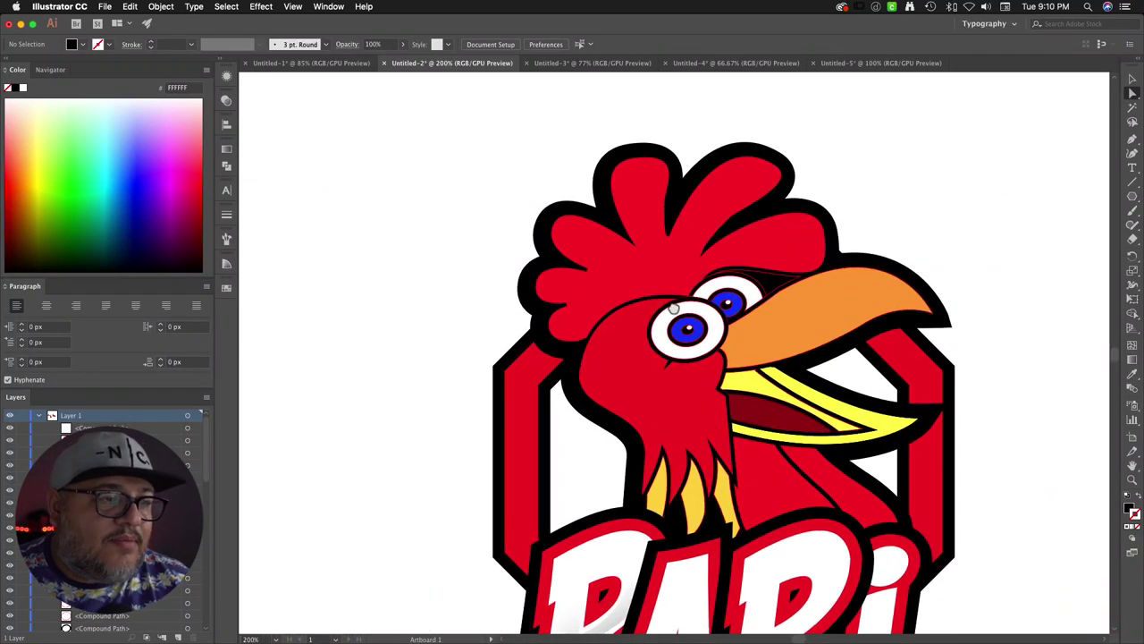
pyautogui.click(621, 309)
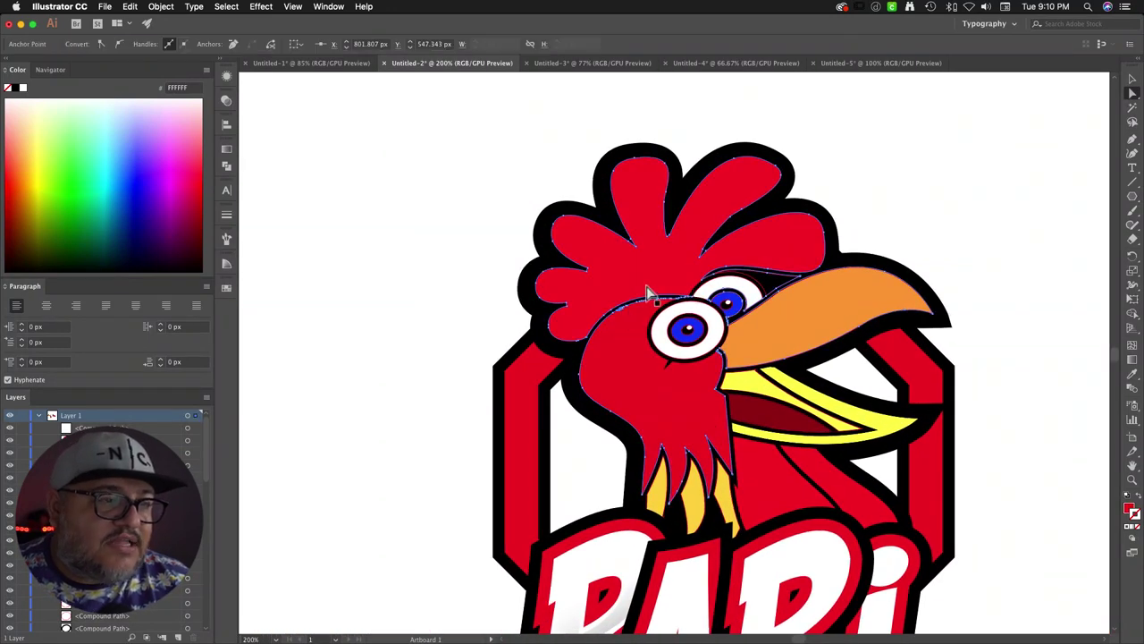
pyautogui.click(425, 194)
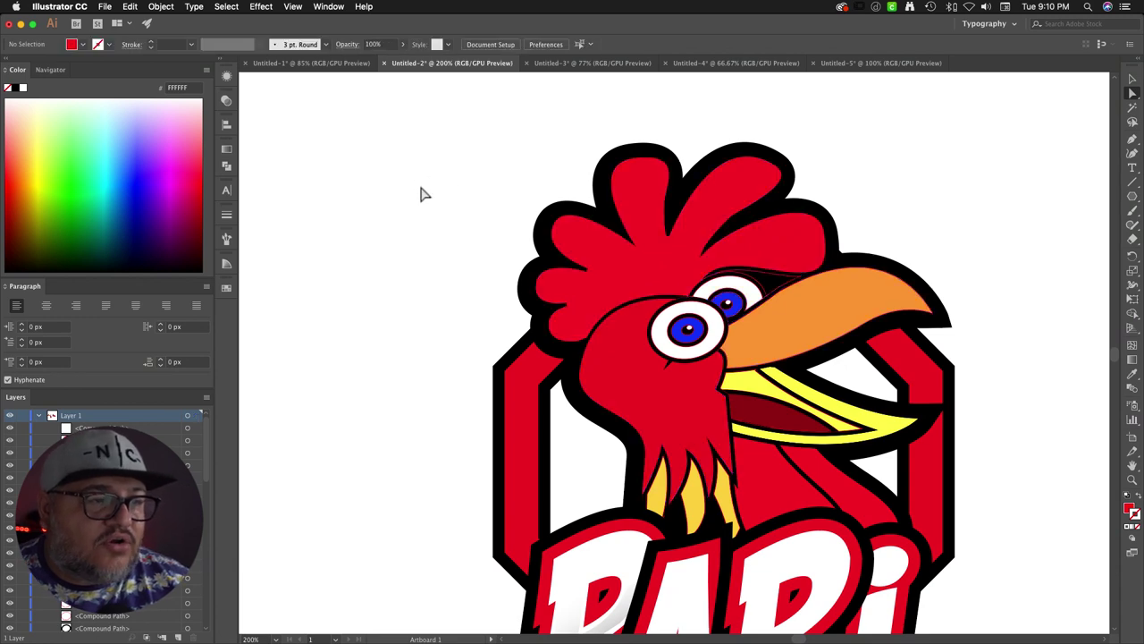
pyautogui.press('super+minus')
pyautogui.press('super+minus')
pyautogui.press('super+minus')
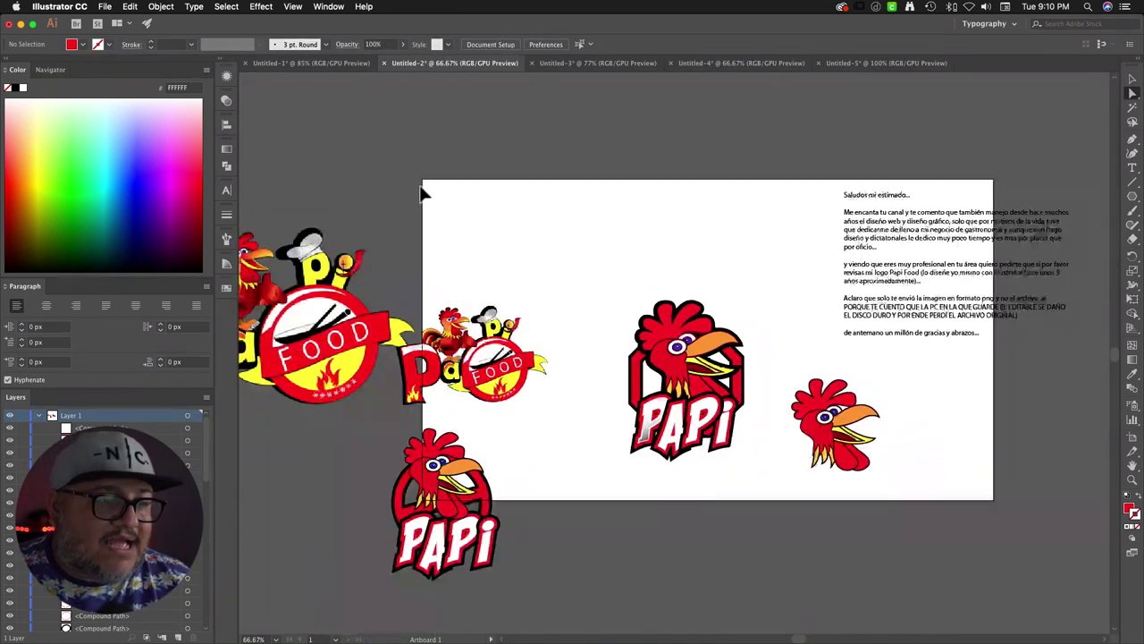
pyautogui.press('super+minus')
pyautogui.press('super+plus')
# Step: Trace a gradient-filled shading path with the Pen tool around the lower outer edges of the A's white face
pyautogui.press('super+plus')
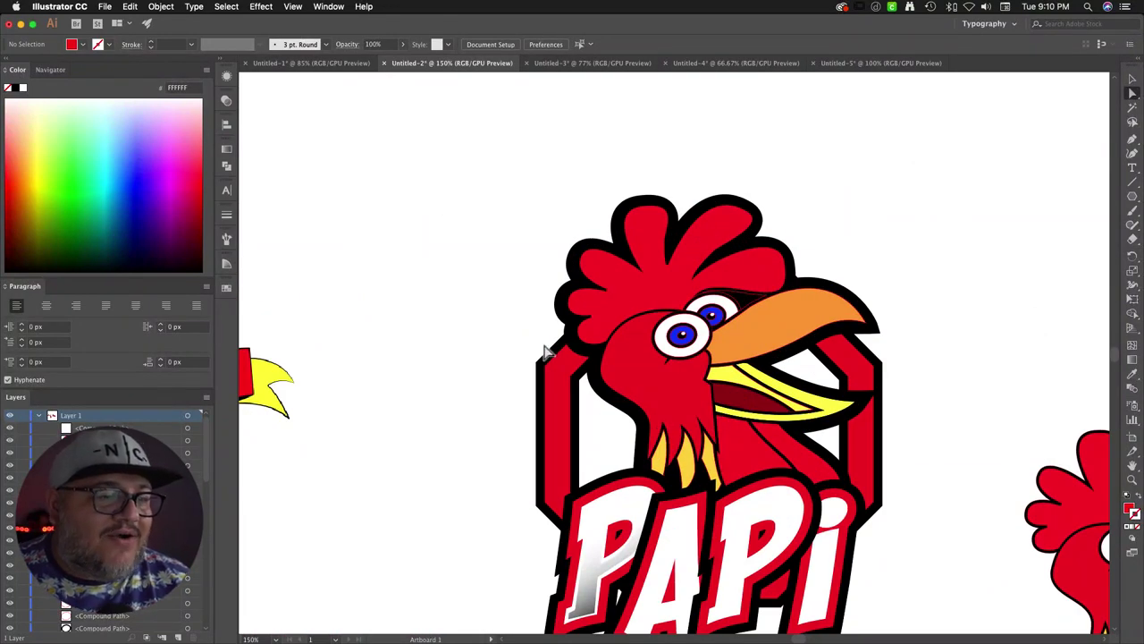
pyautogui.press('super+plus')
pyautogui.press('super+plus')
pyautogui.press('super+plus')
pyautogui.press('p')
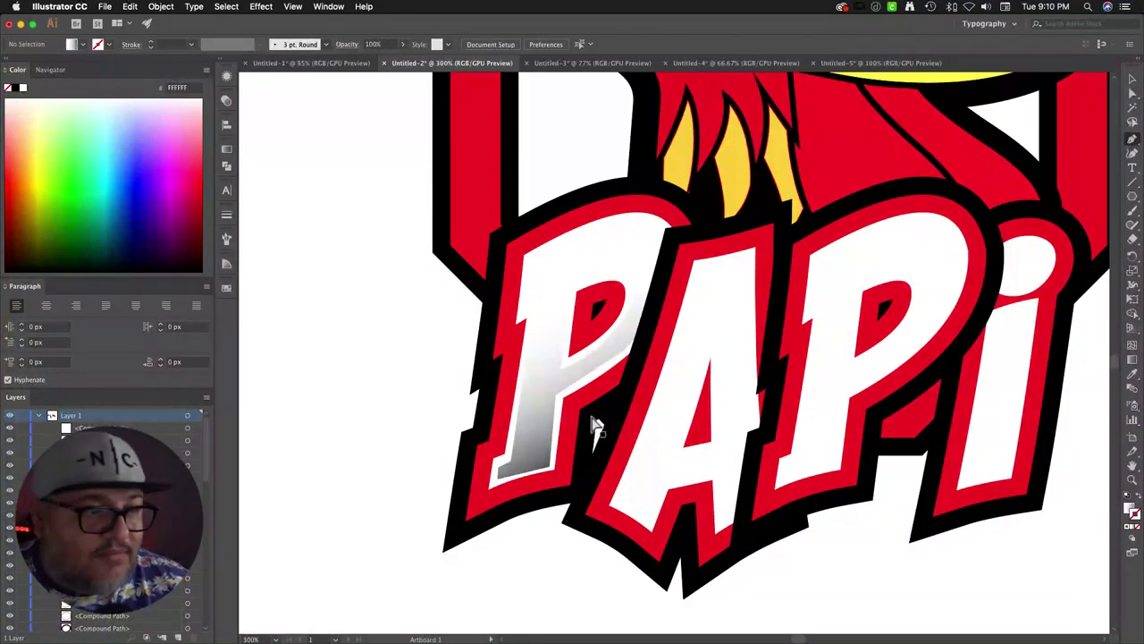
pyautogui.click(677, 348)
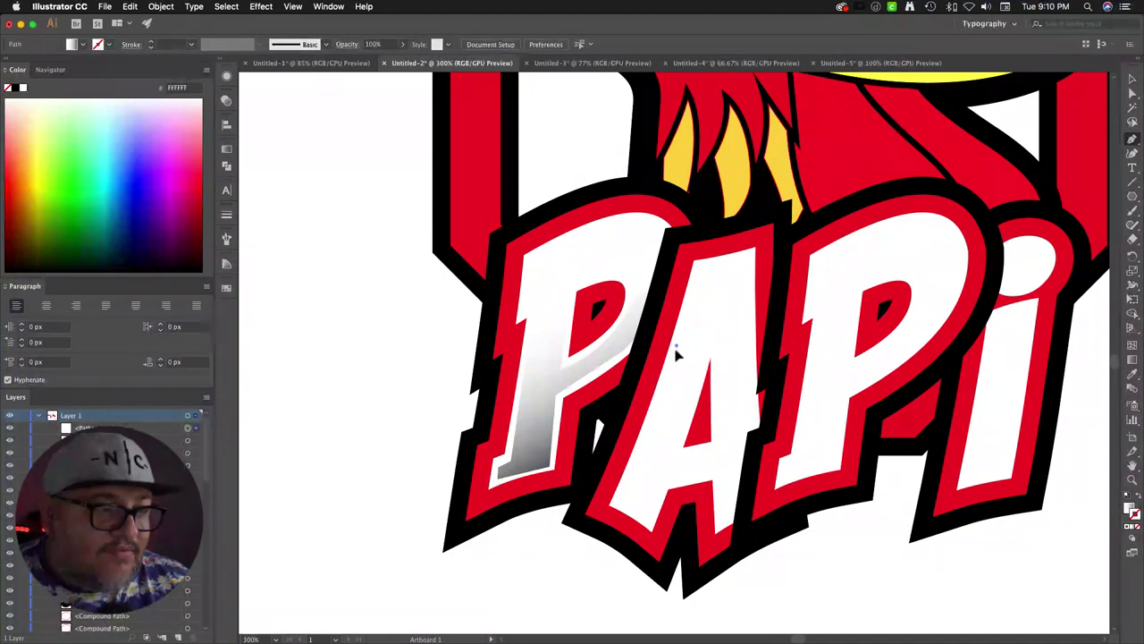
pyautogui.click(619, 501)
pyautogui.click(644, 517)
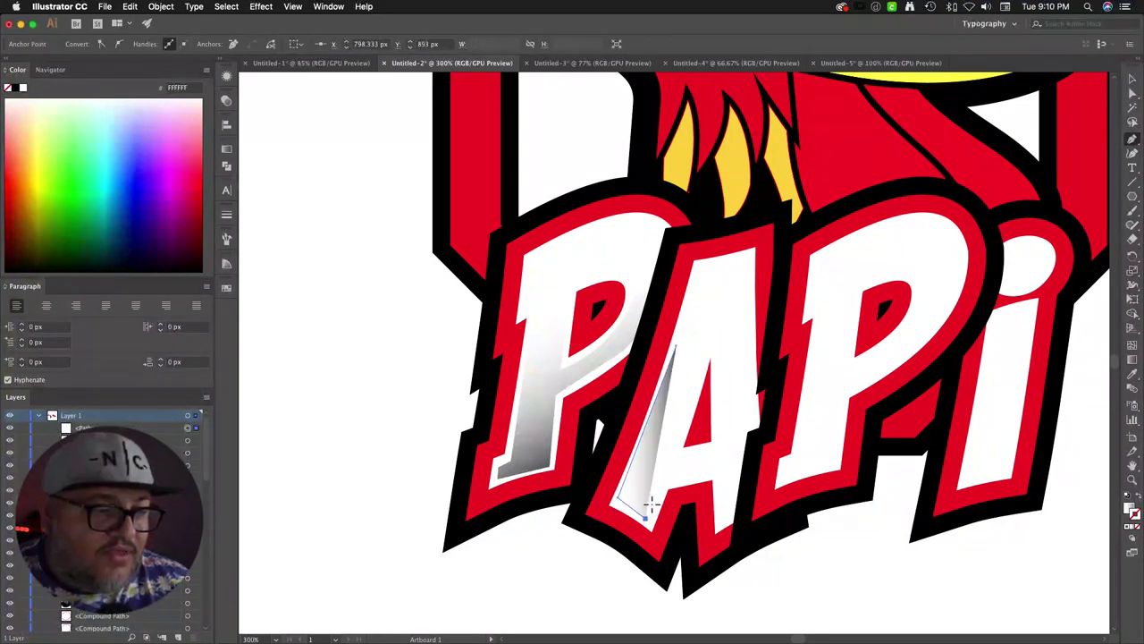
pyautogui.click(663, 483)
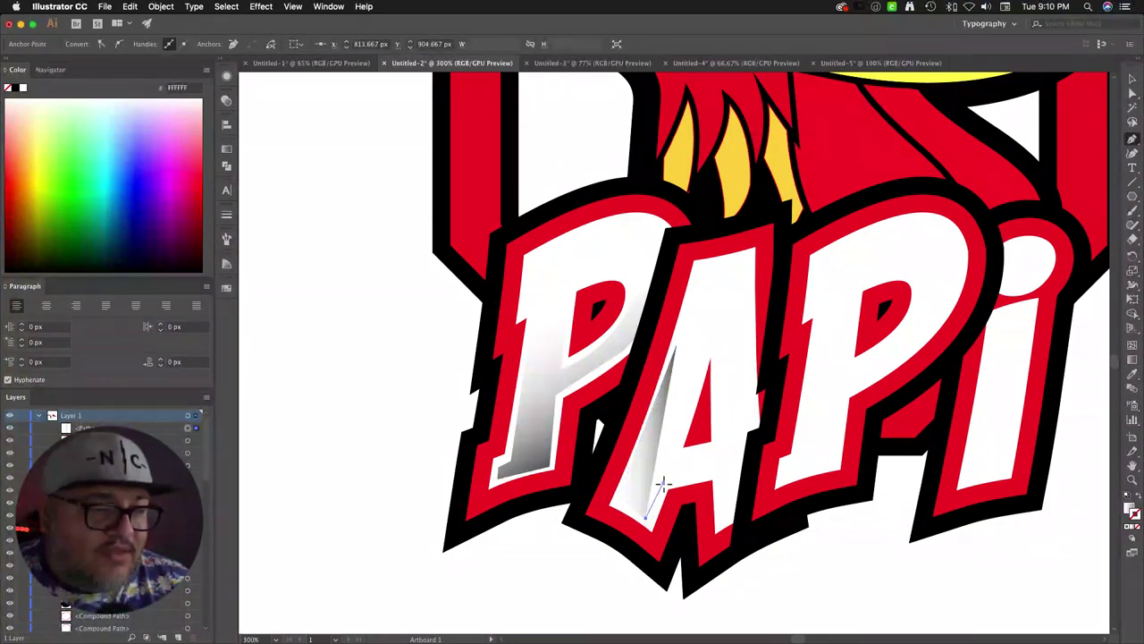
pyautogui.click(716, 474)
pyautogui.click(720, 516)
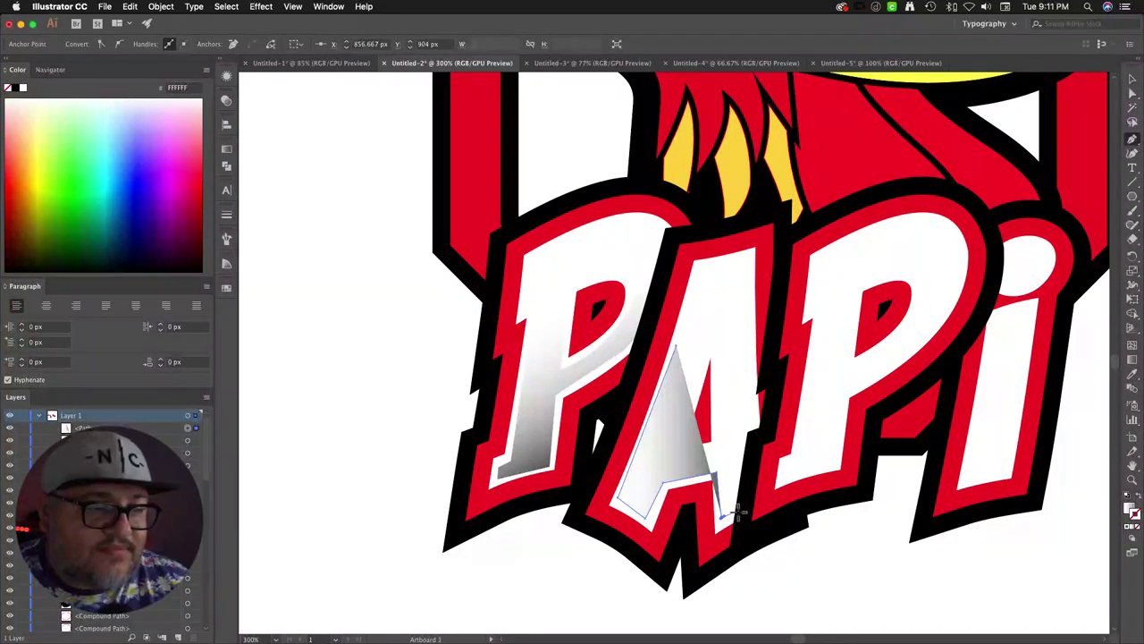
pyautogui.click(758, 436)
pyautogui.click(750, 347)
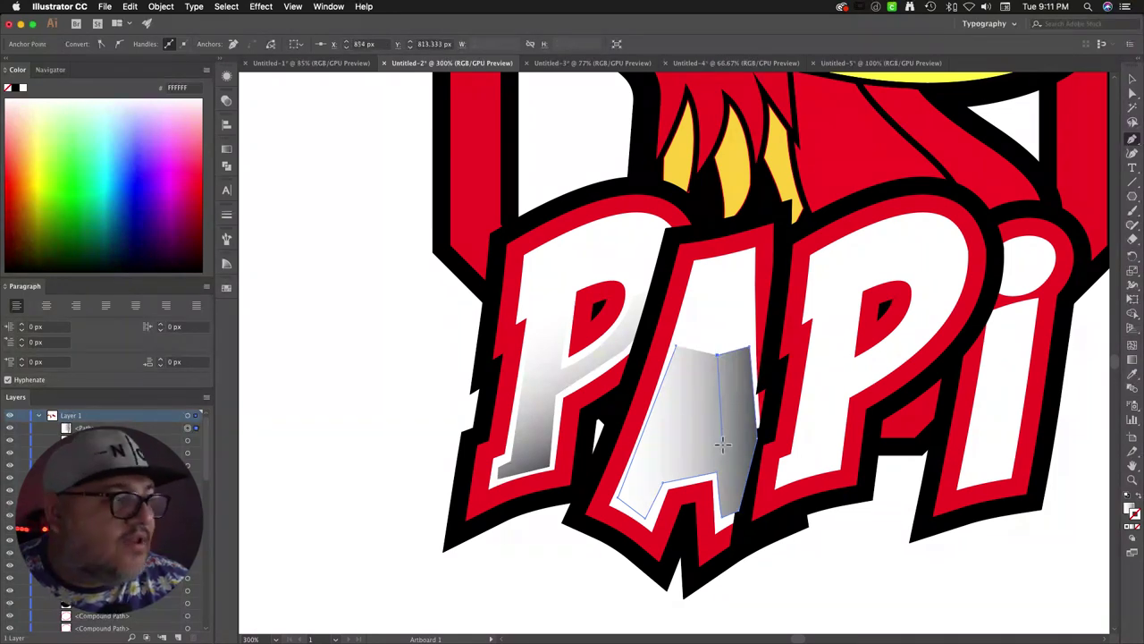
# Step: Lower the shading path's opacity to 24% and close the path around the A's inner opening
pyautogui.click(226, 104)
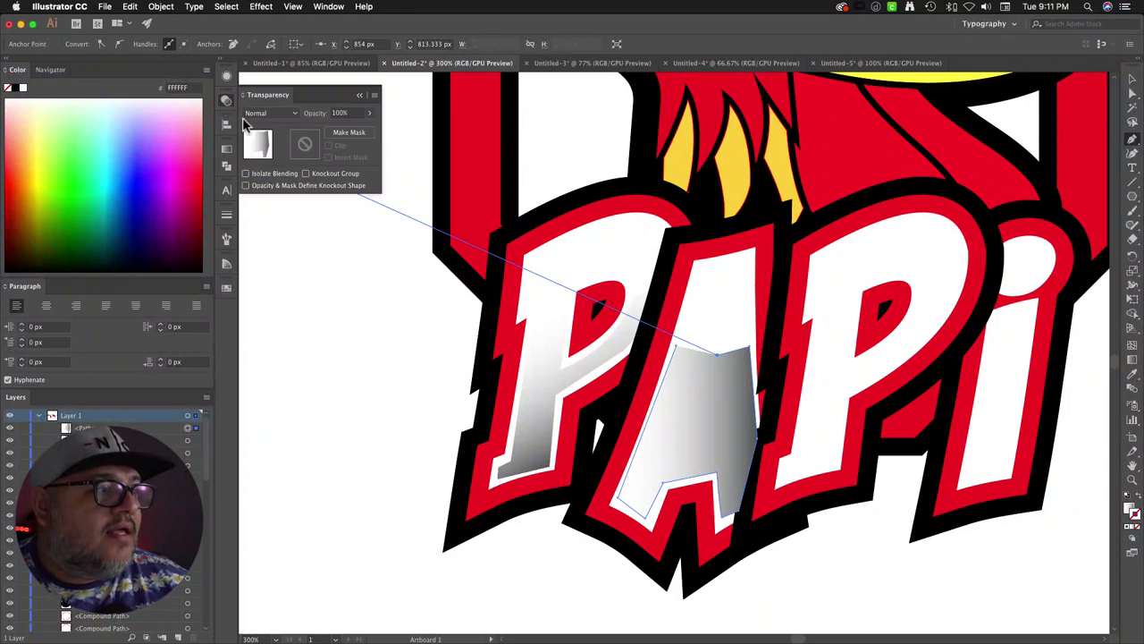
pyautogui.click(336, 131)
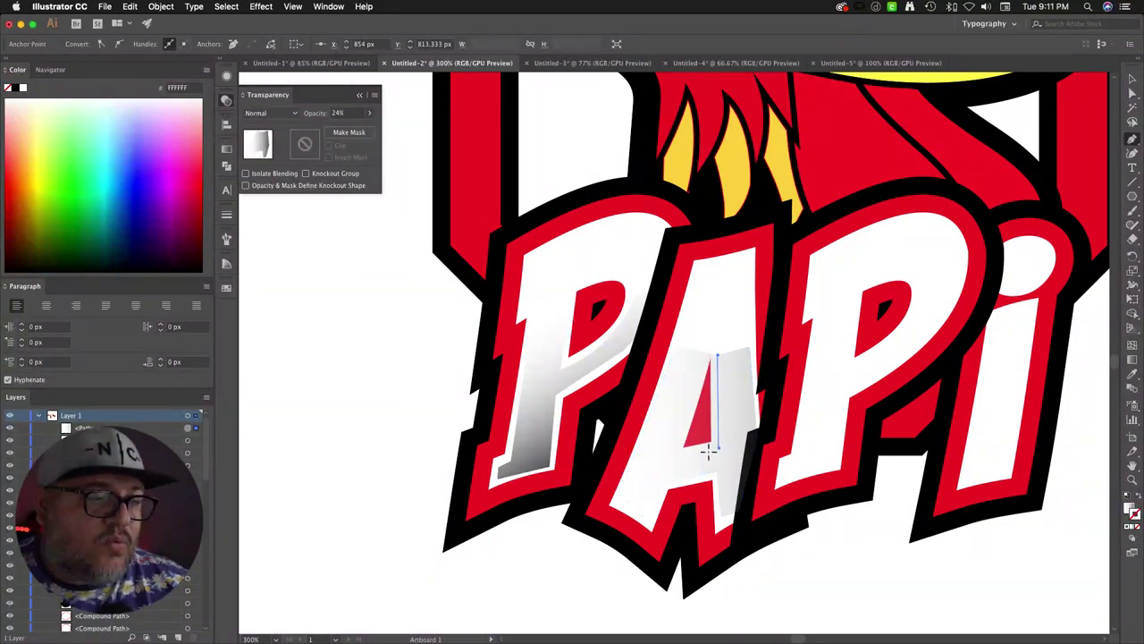
pyautogui.click(677, 455)
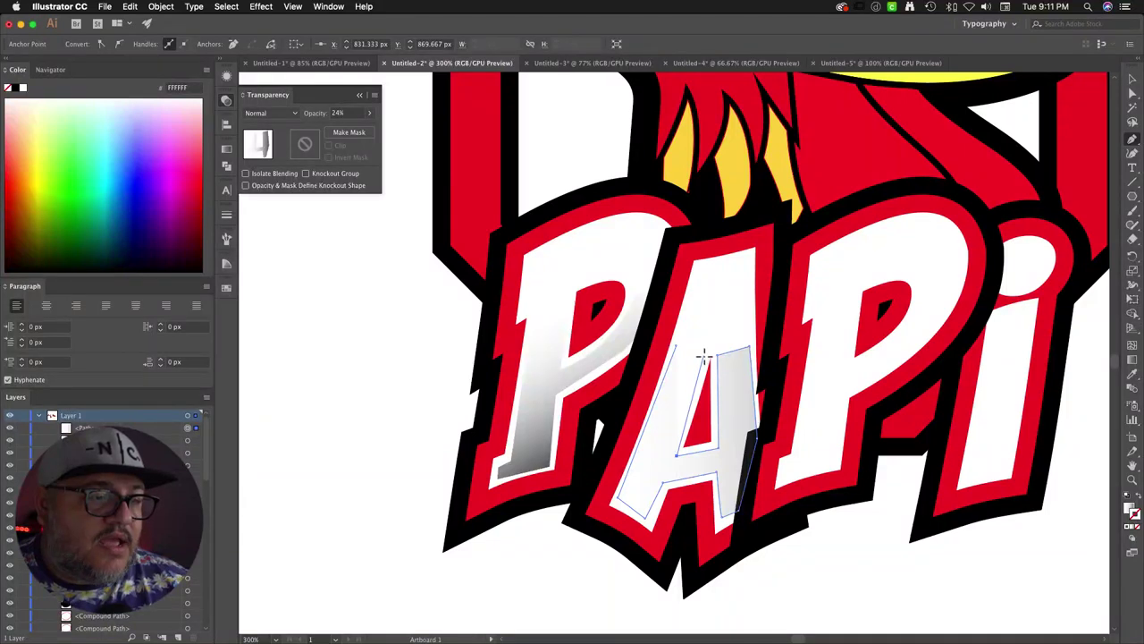
pyautogui.click(677, 345)
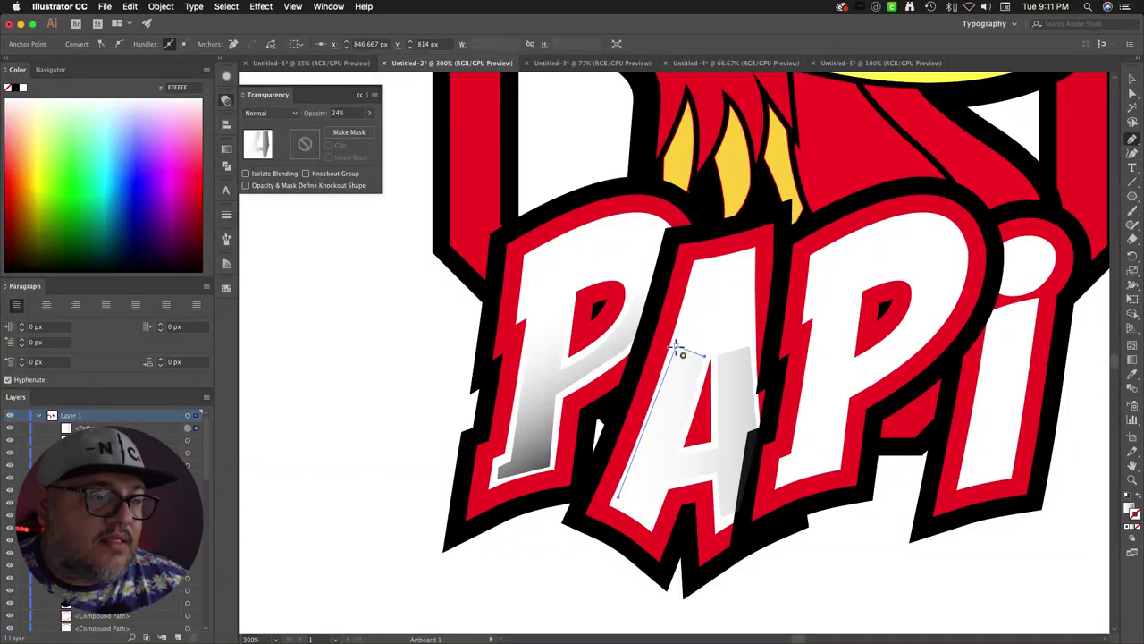
pyautogui.press('v')
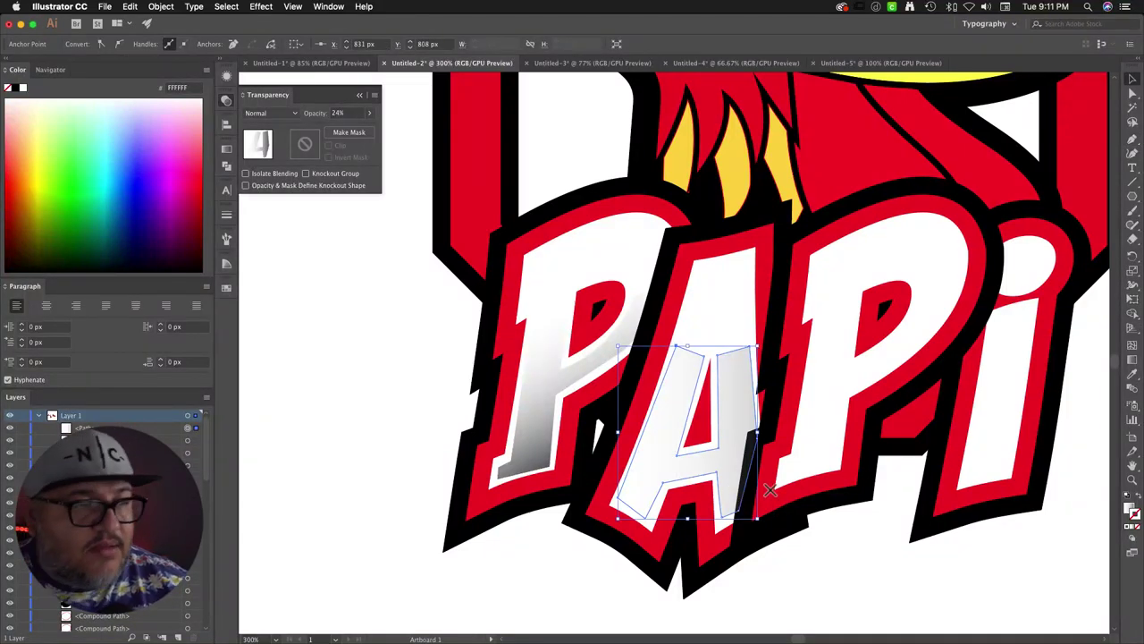
# Step: Try to set the A shading's gradient angle to -60° on the stroke, and clear the stroke again
pyautogui.click(226, 149)
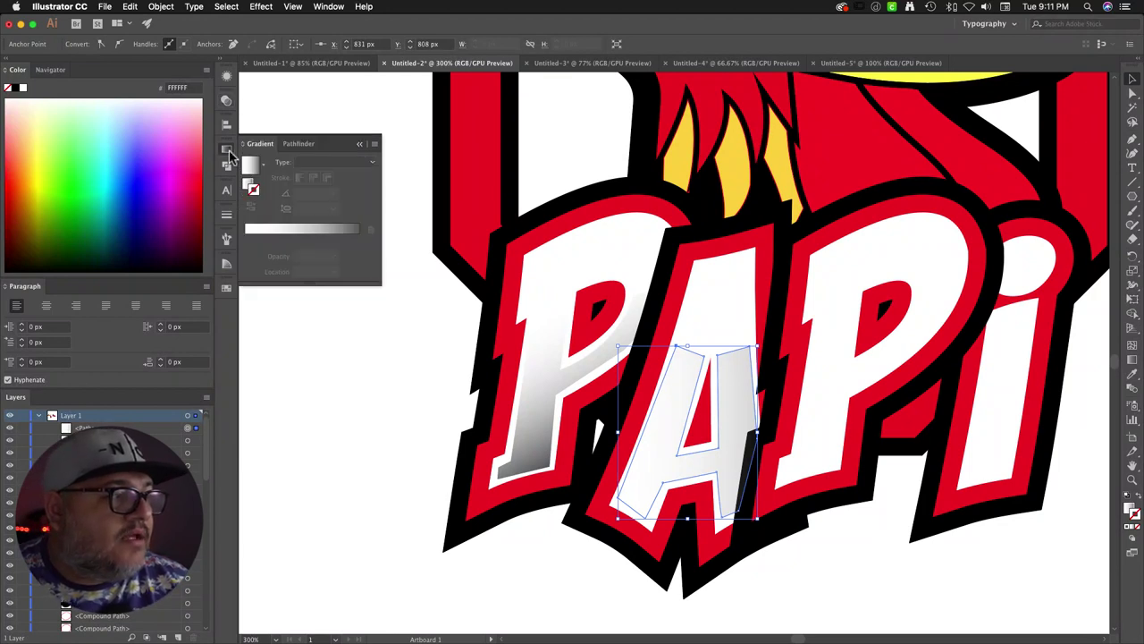
pyautogui.click(300, 228)
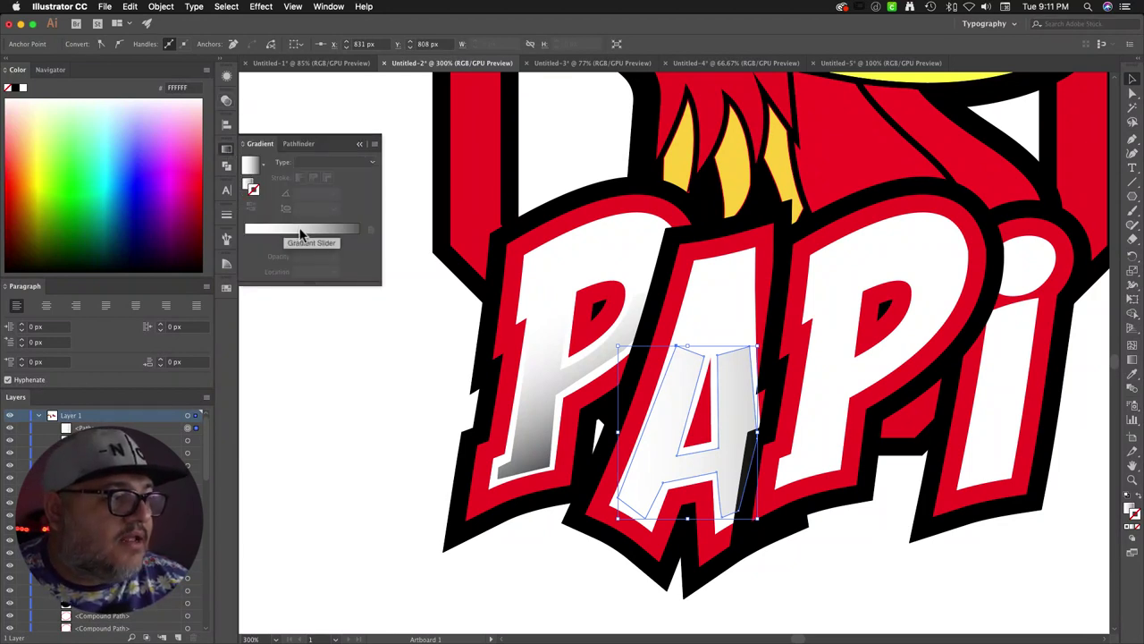
pyautogui.click(299, 193)
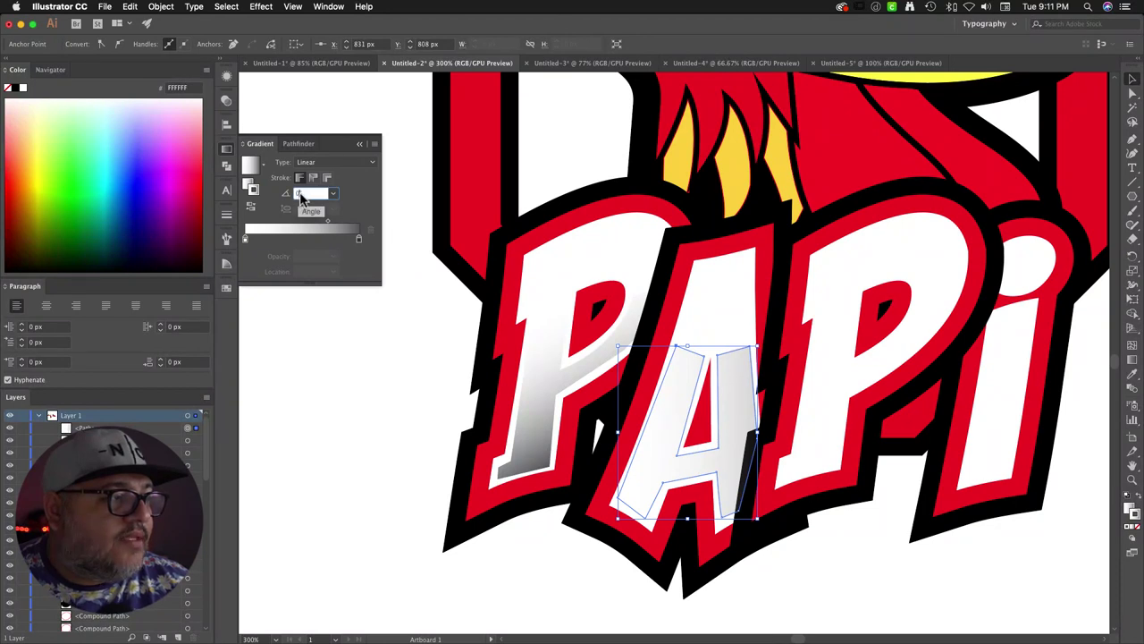
pyautogui.write('-')
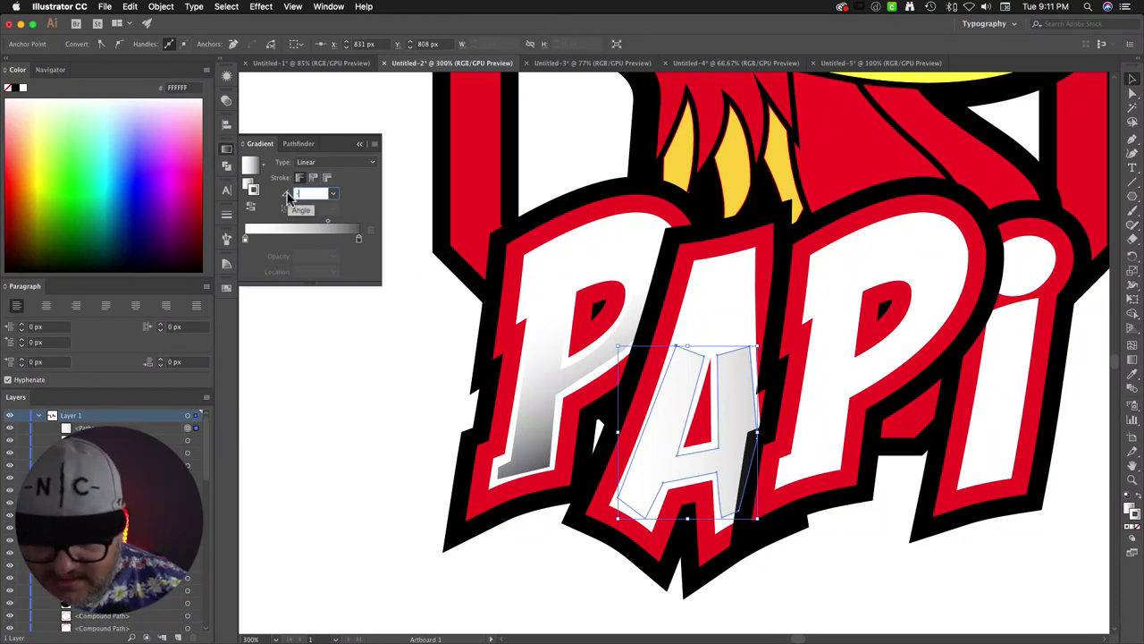
pyautogui.write('60')
pyautogui.press('Return')
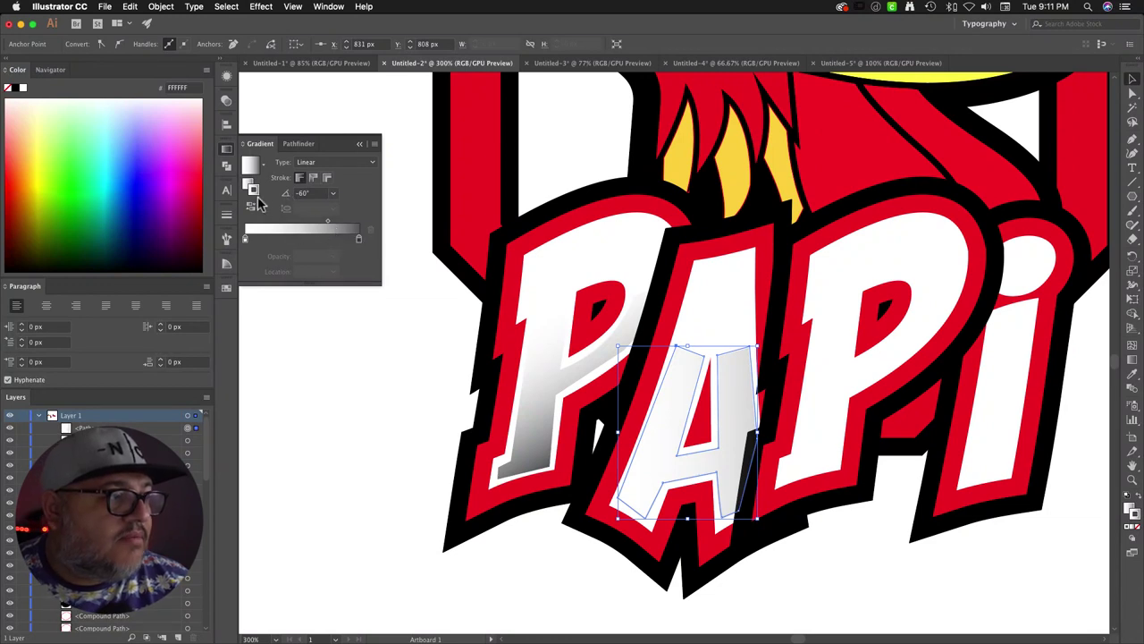
pyautogui.click(1136, 529)
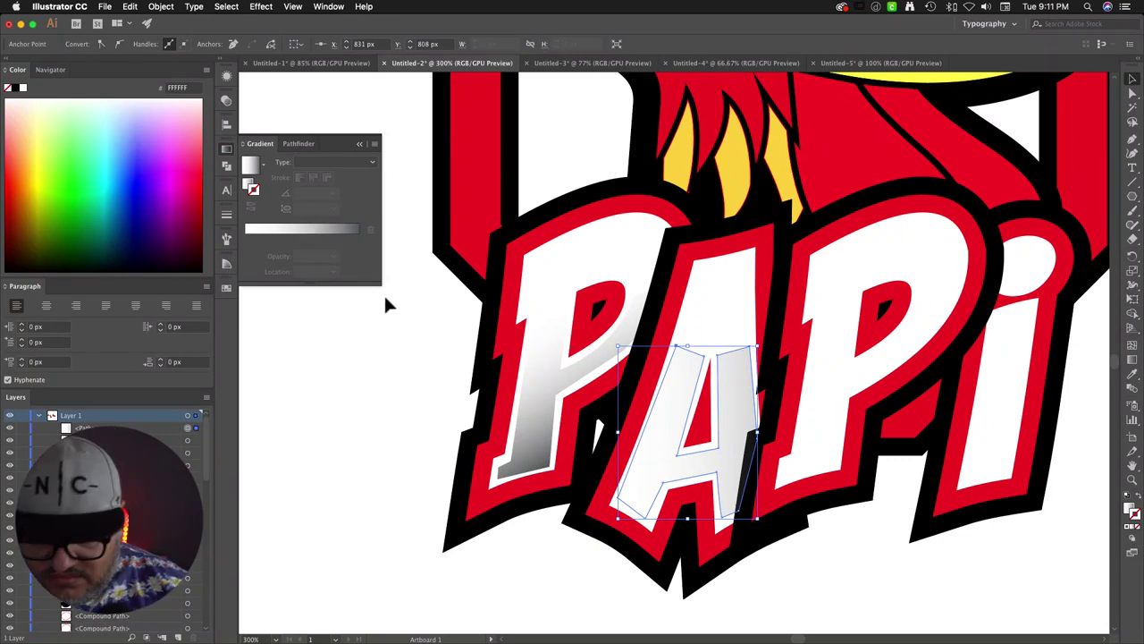
# Step: Copy the first P's shading appearance onto the A's shading path and set its linear fill gradient angle to -60°
pyautogui.press('i')
pyautogui.click(537, 396)
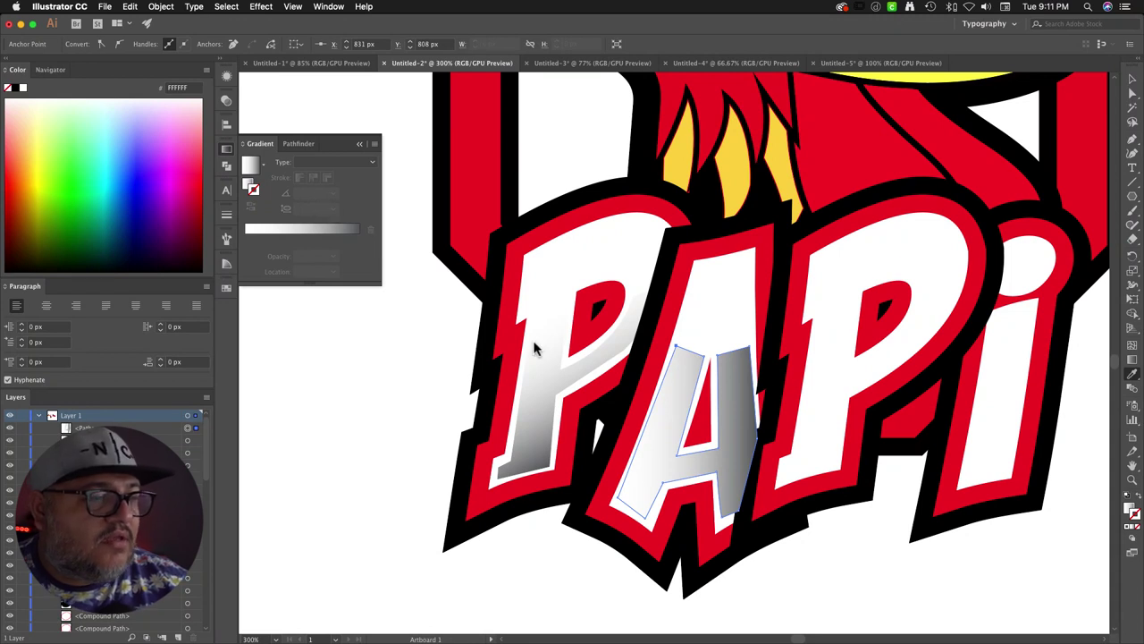
pyautogui.press('g')
pyautogui.press('v')
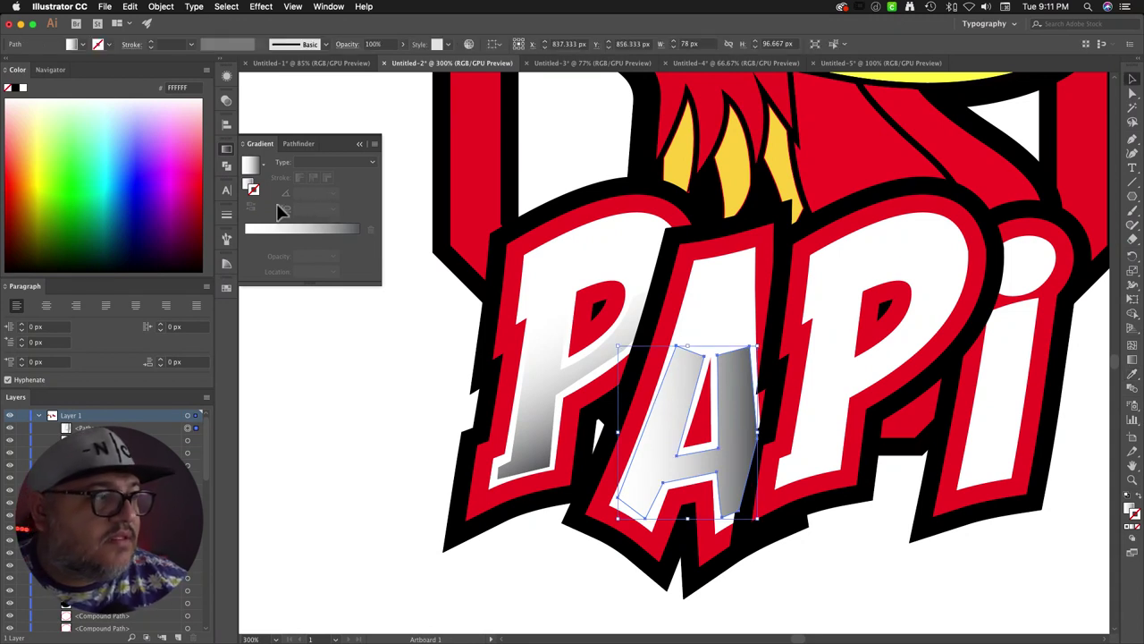
pyautogui.click(252, 187)
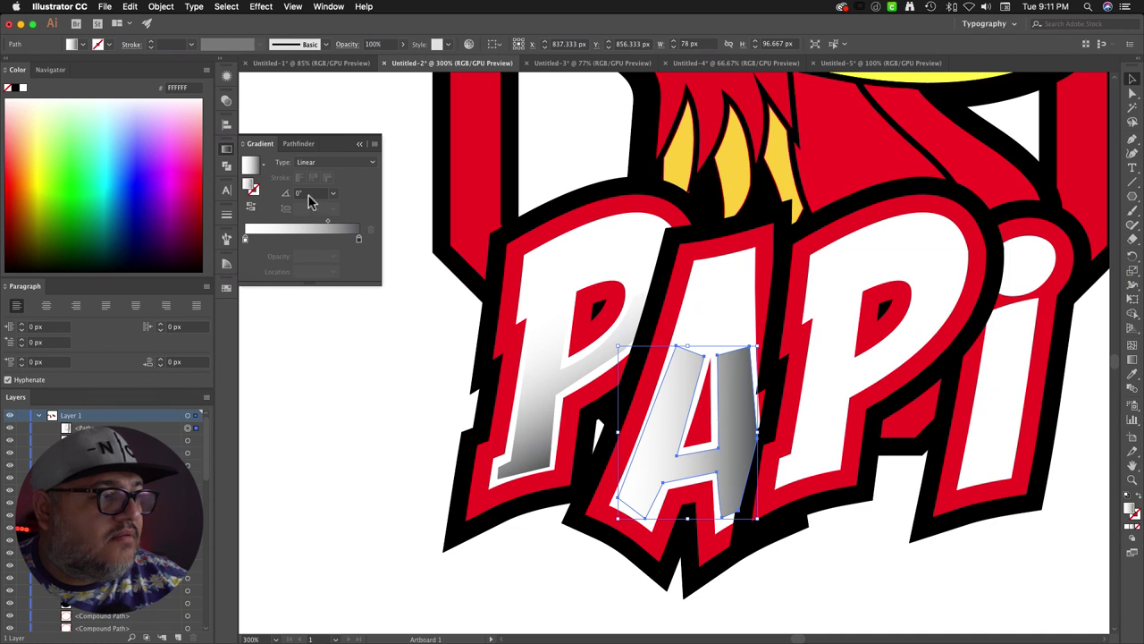
pyautogui.click(310, 194)
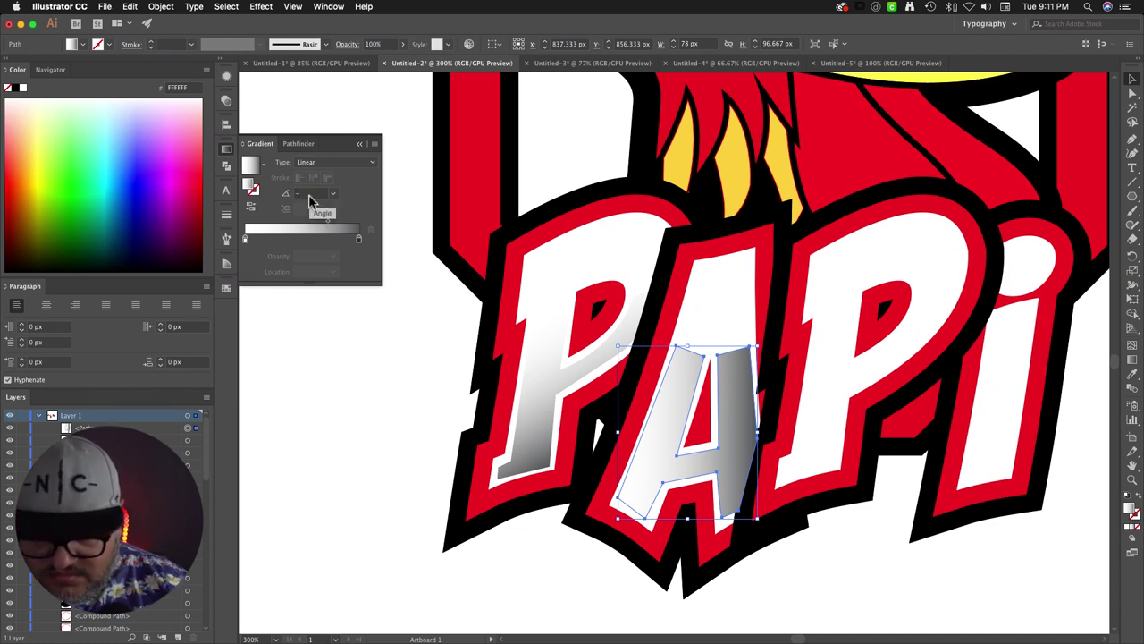
pyautogui.press('Return')
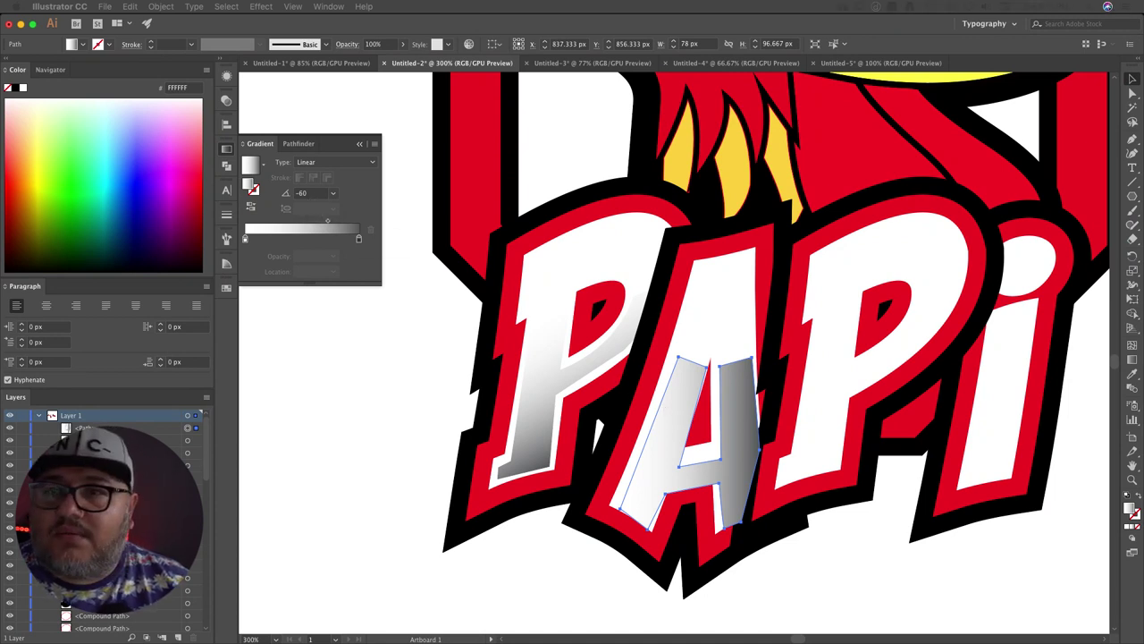
pyautogui.press('Return')
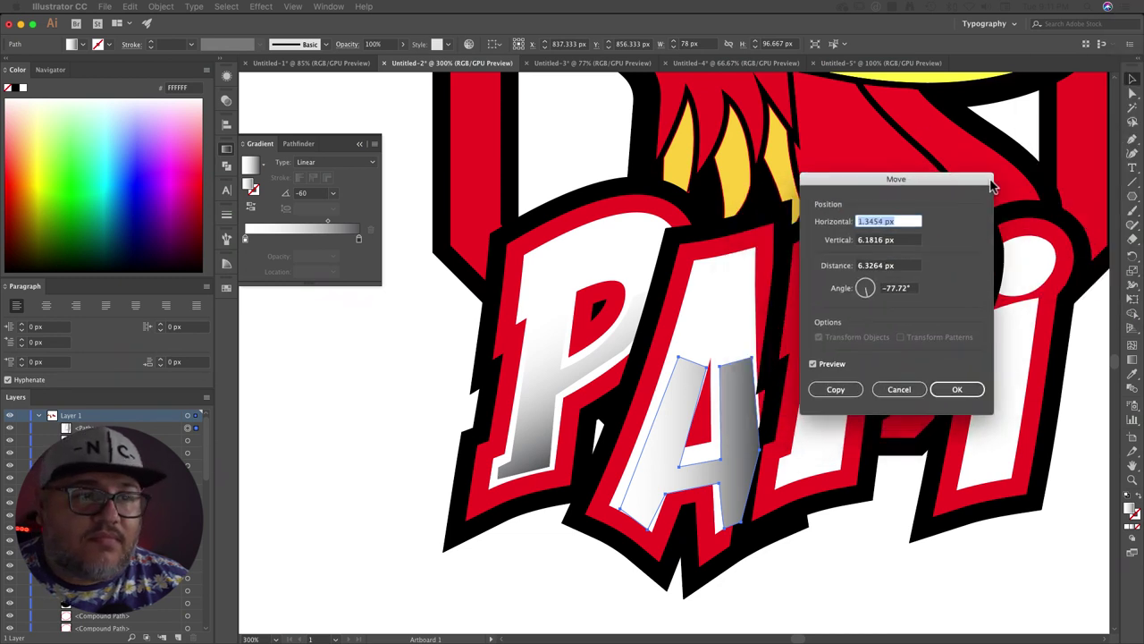
pyautogui.click(865, 289)
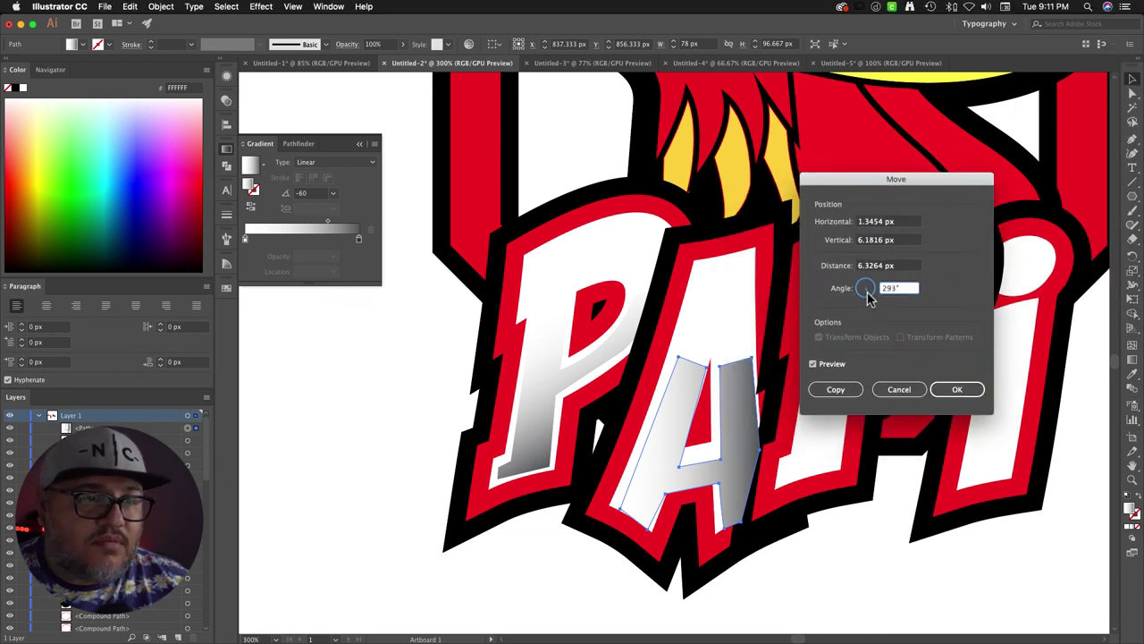
pyautogui.write('260')
pyautogui.click(899, 388)
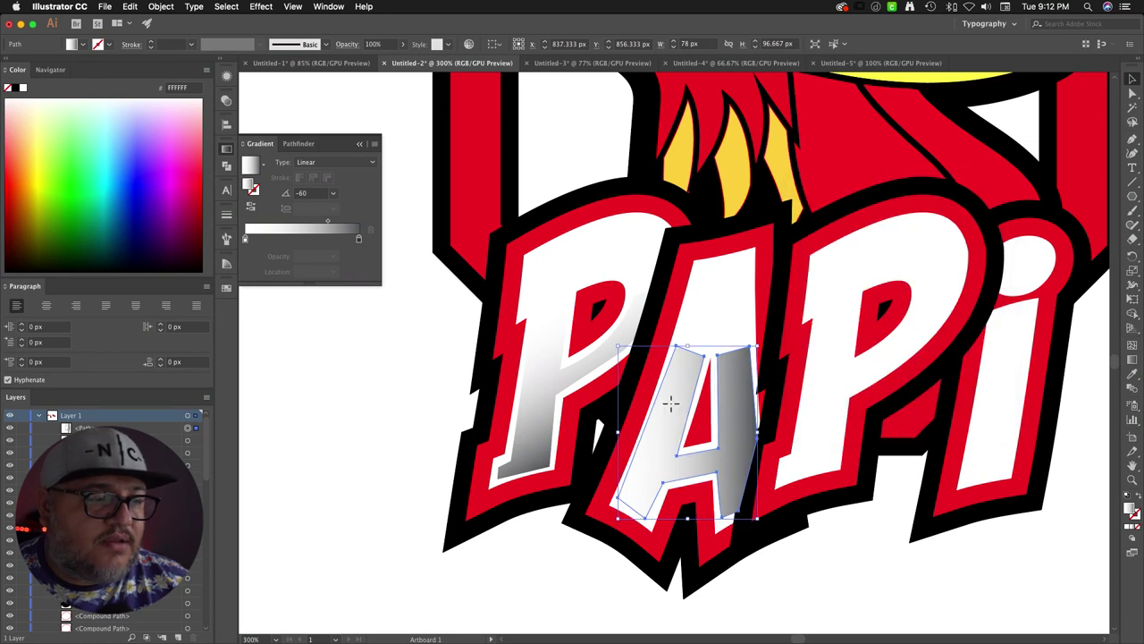
# Step: Nudge the shading path into place on the A's white face and try gradient angles of 30°, -30° and -60°
pyautogui.moveTo(670, 397); pyautogui.dragTo(670, 402)
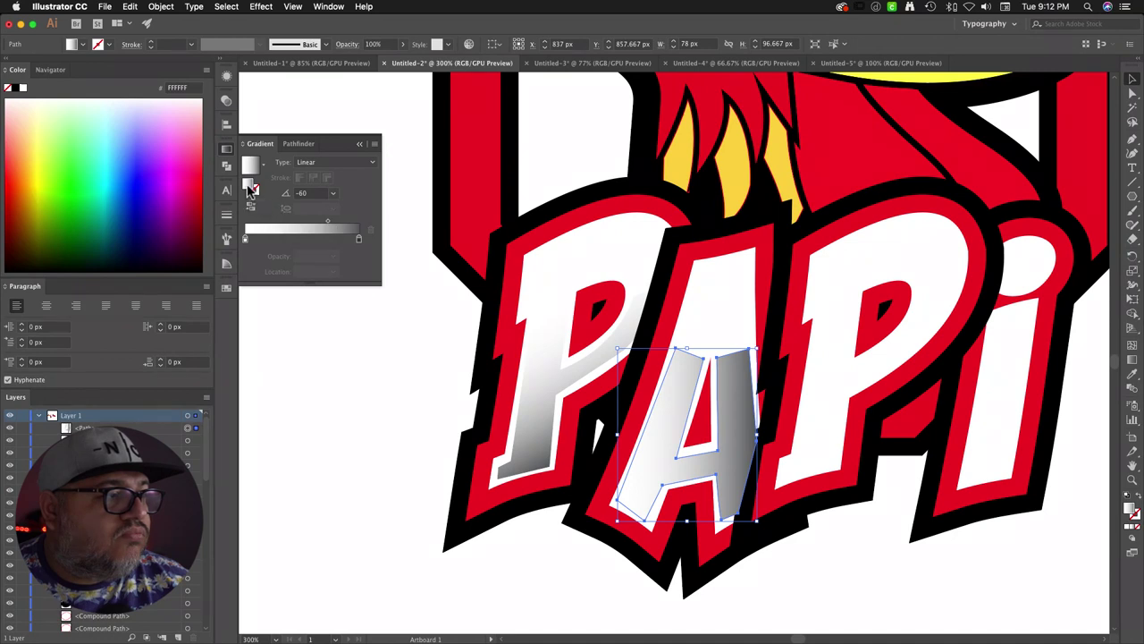
pyautogui.click(332, 193)
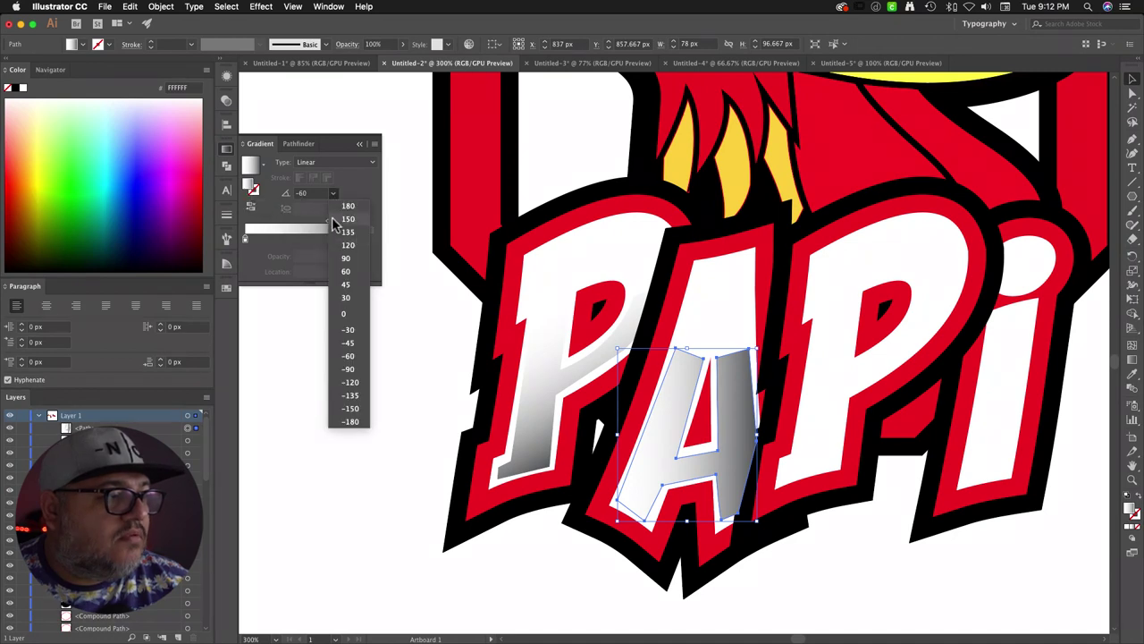
pyautogui.click(344, 295)
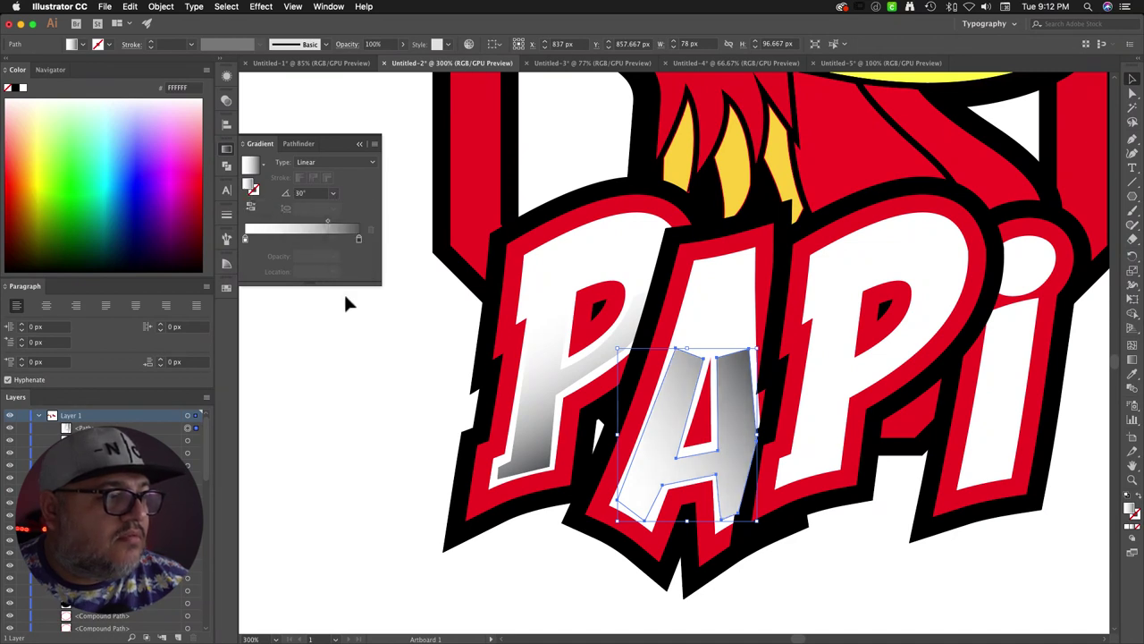
pyautogui.click(299, 194)
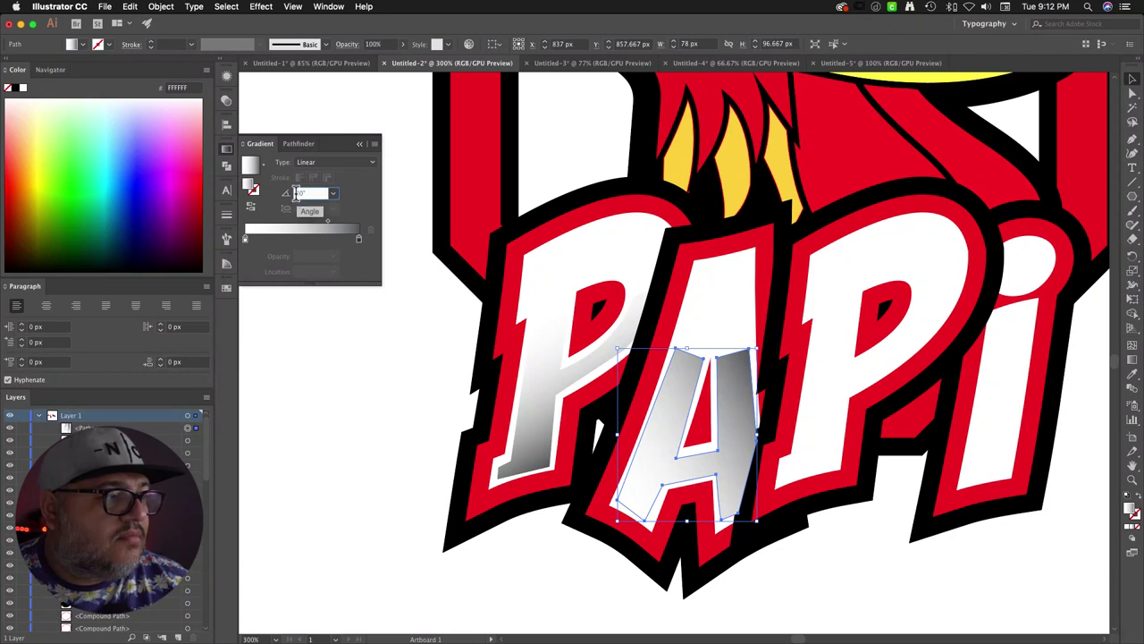
pyautogui.write('-30')
pyautogui.press('Return')
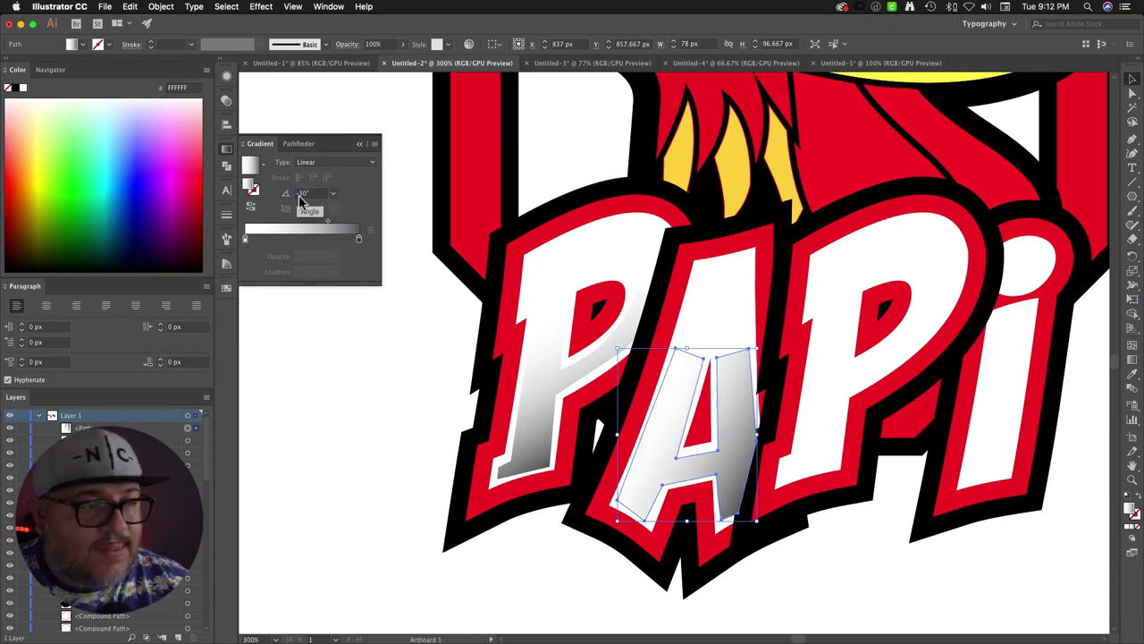
pyautogui.click(304, 194)
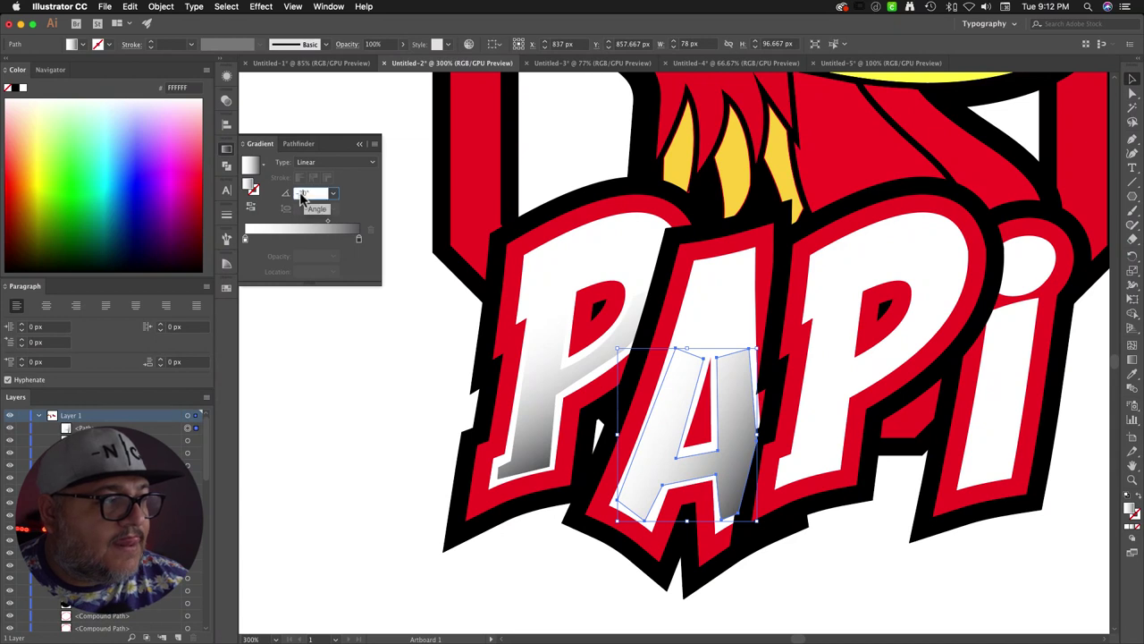
pyautogui.write('0')
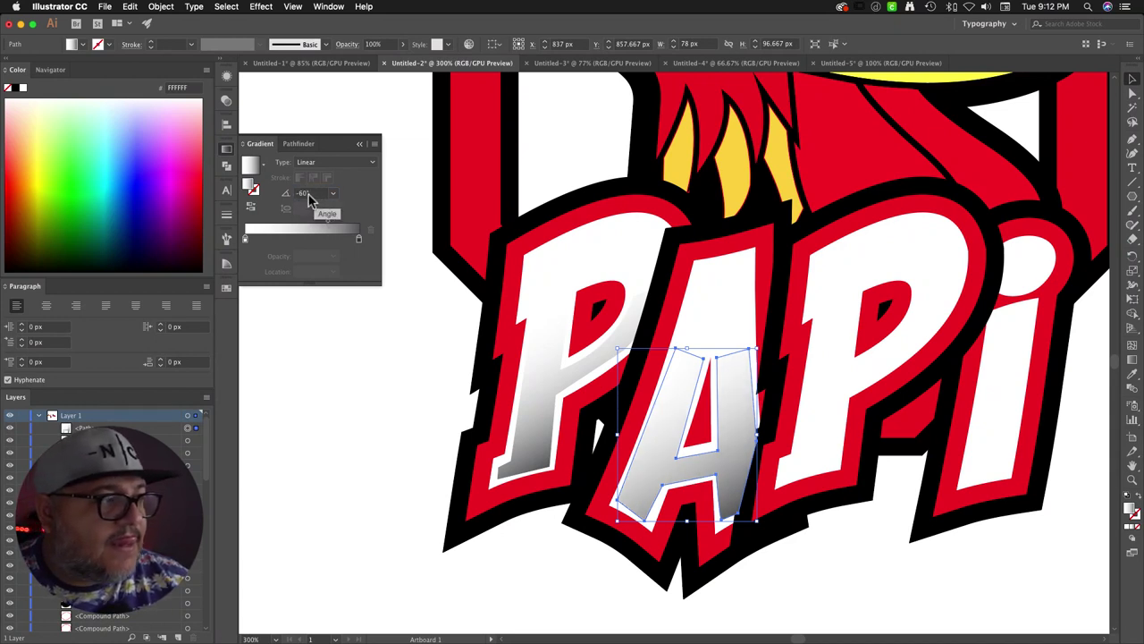
# Step: Try a -50° gradient angle on the A's shading path, settle on -70°, and deselect the path
pyautogui.click(302, 196)
pyautogui.click(302, 195)
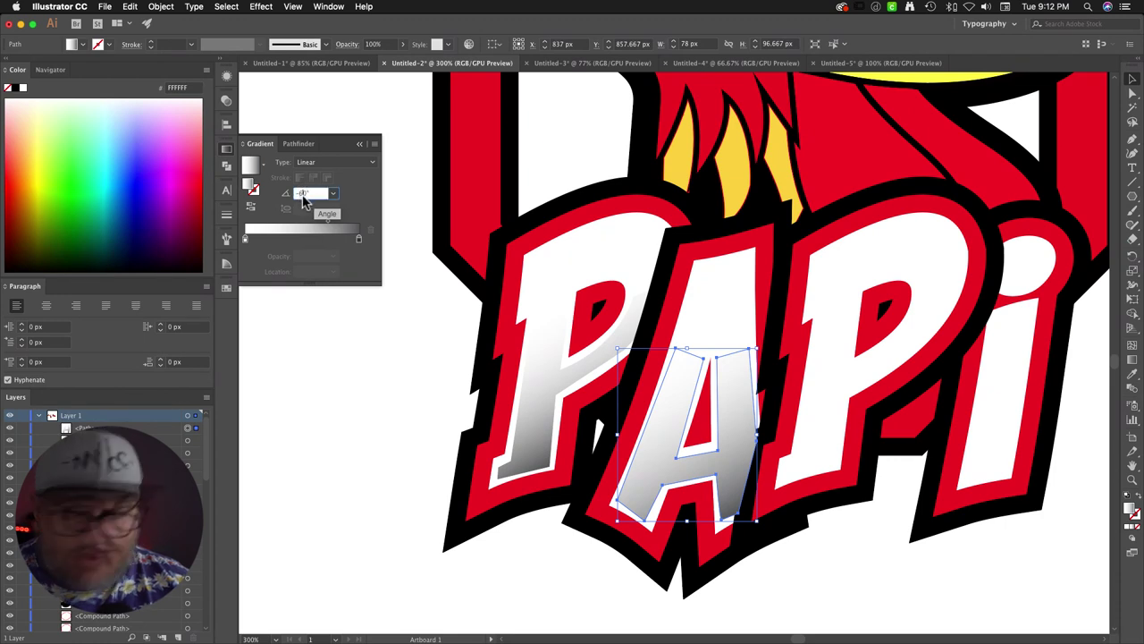
pyautogui.press('Return')
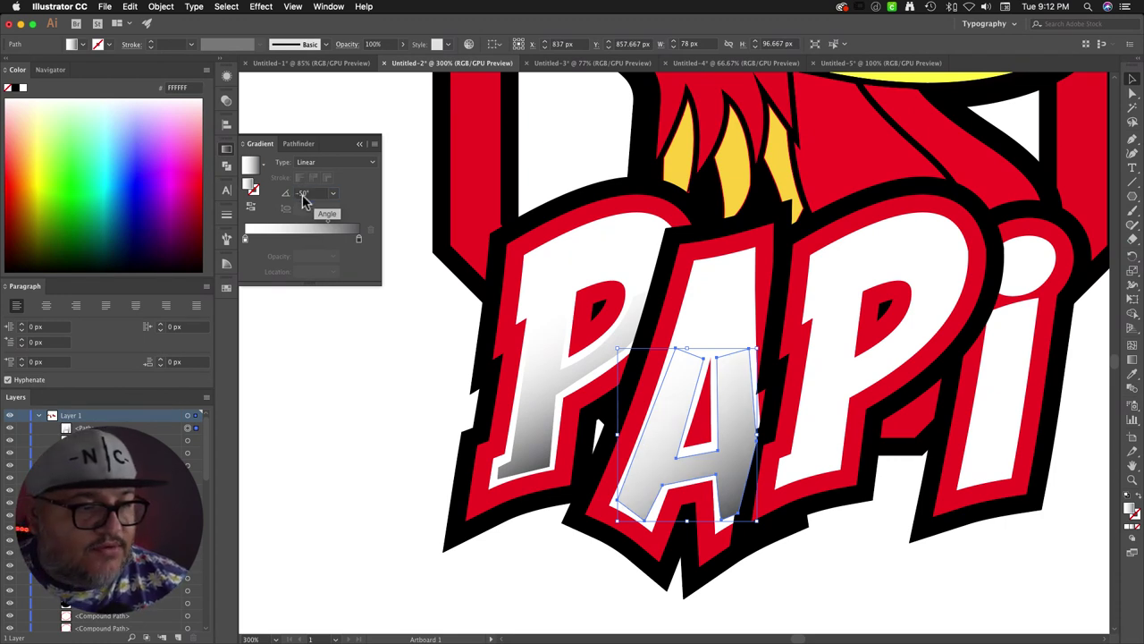
pyautogui.click(302, 195)
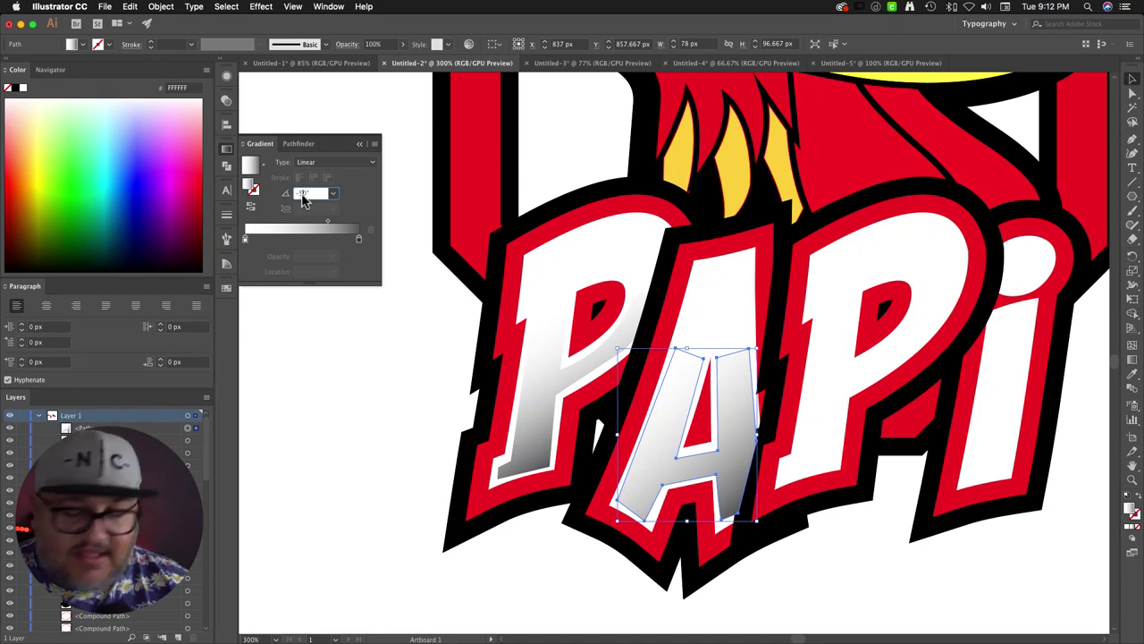
pyautogui.write('-90')
pyautogui.press('Return')
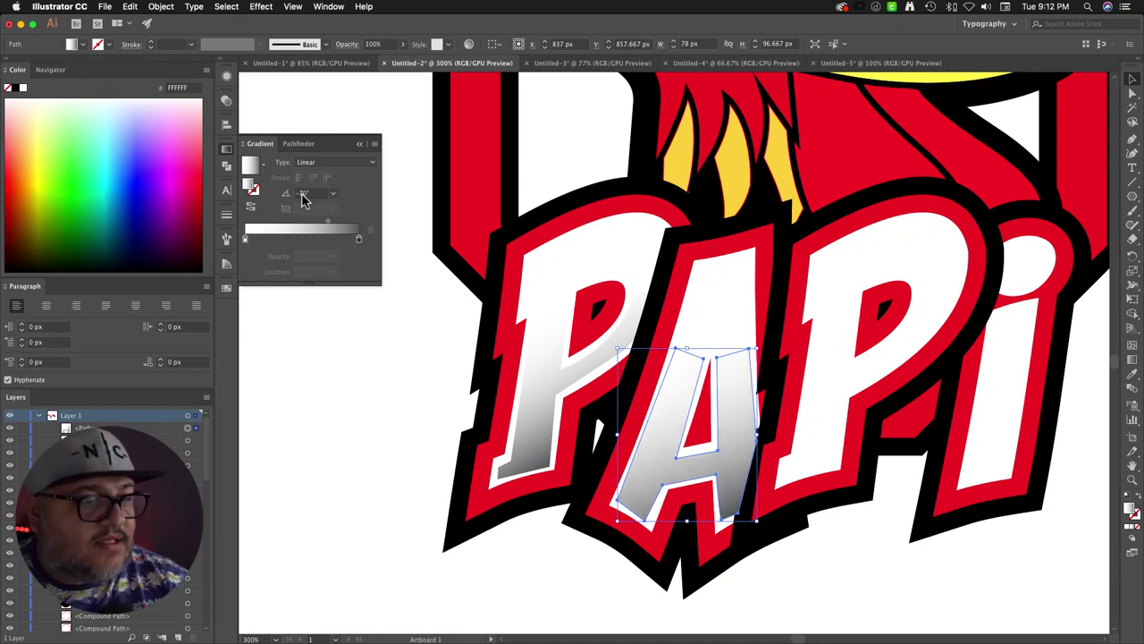
pyautogui.click(863, 590)
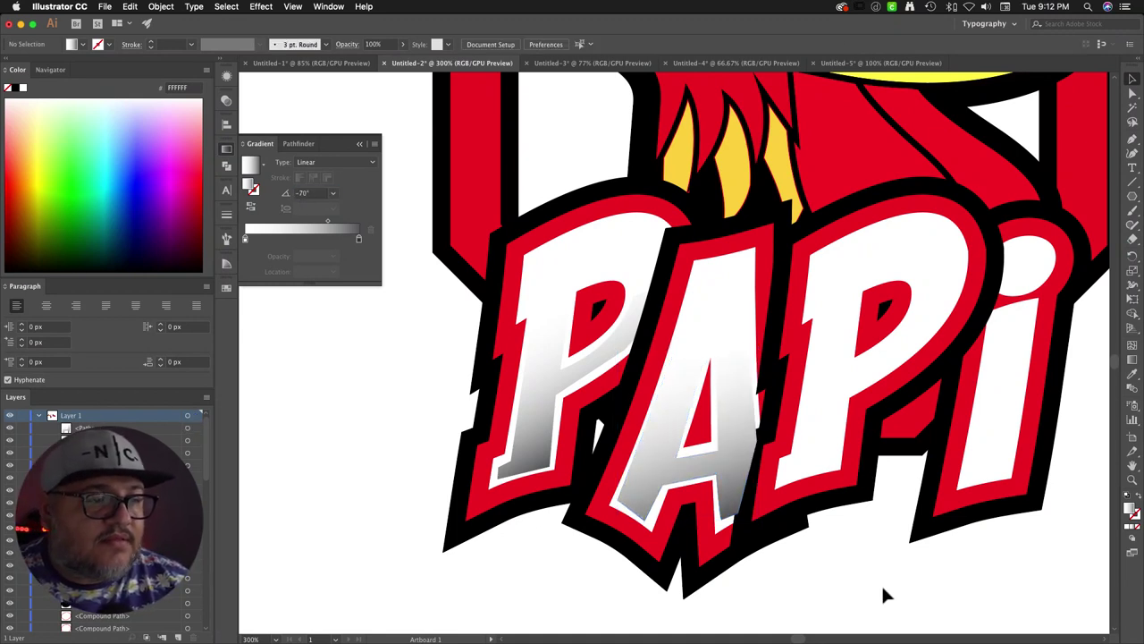
# Step: Trace a gradient-filled shading path with the Pen tool down the second P's stem, across its foot and along its bowl's lower outer edge
pyautogui.moveTo(881, 583); pyautogui.dragTo(795, 479)
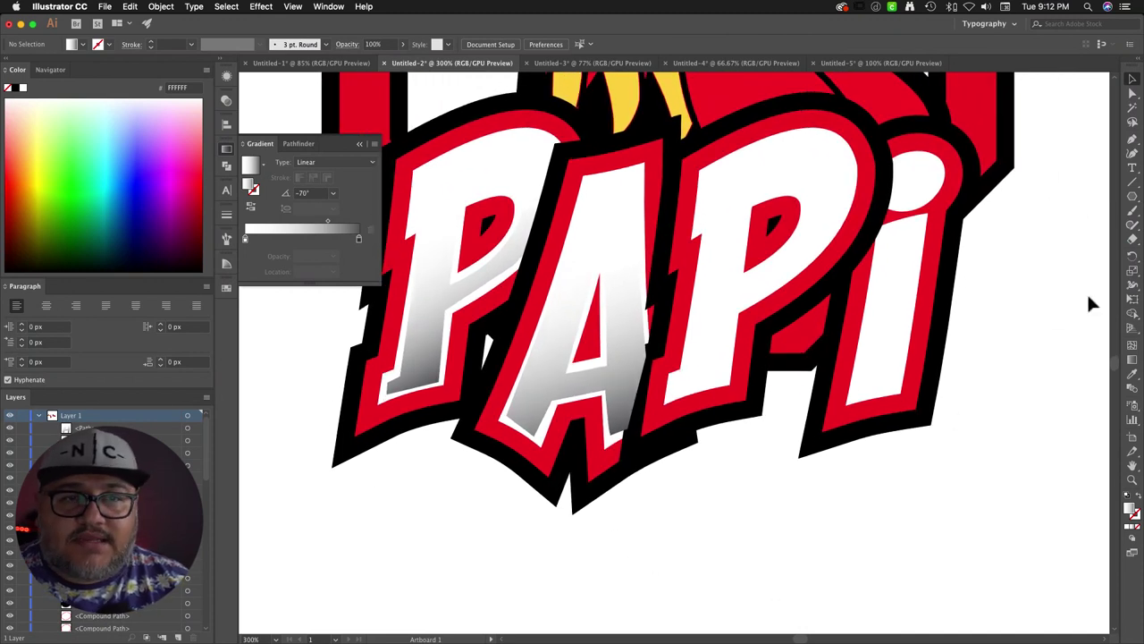
pyautogui.click(1131, 139)
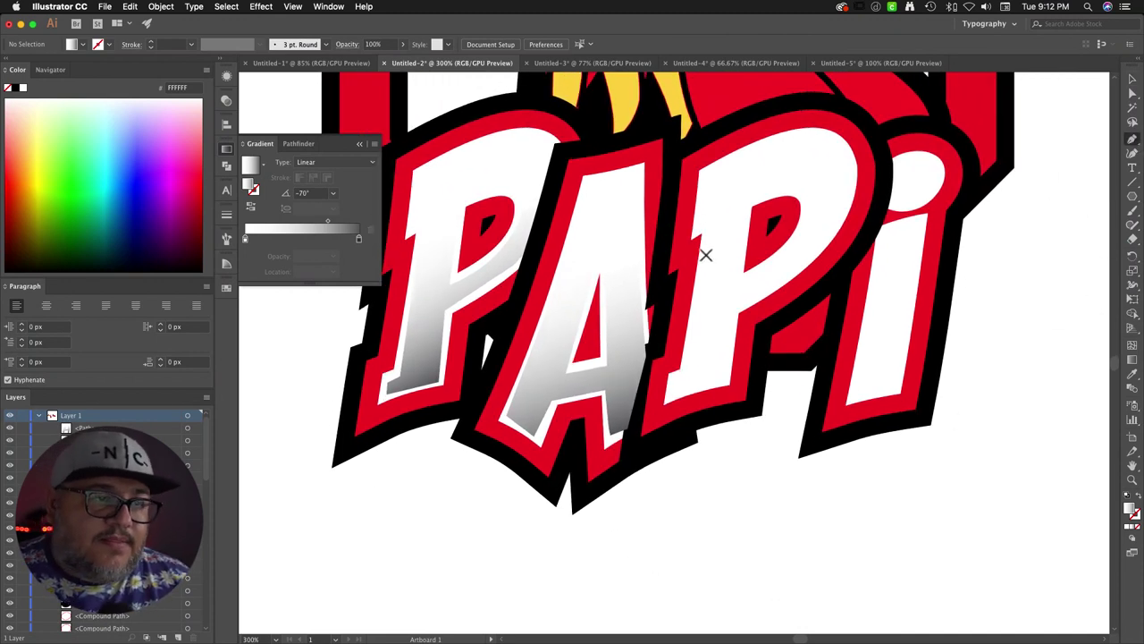
pyautogui.click(704, 255)
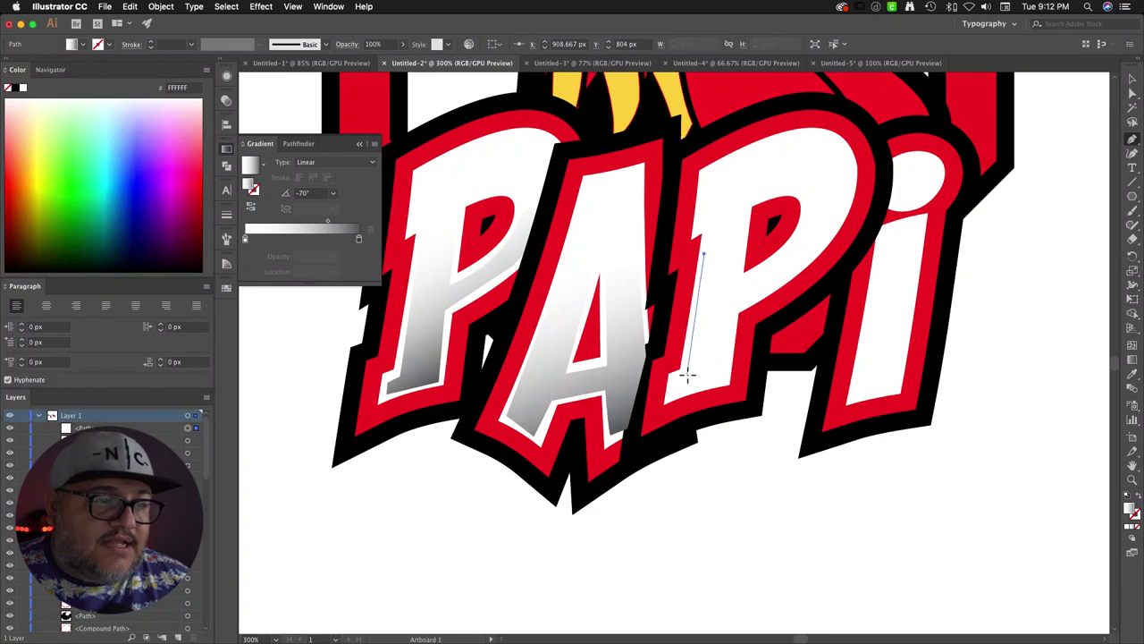
pyautogui.click(677, 375)
pyautogui.click(670, 374)
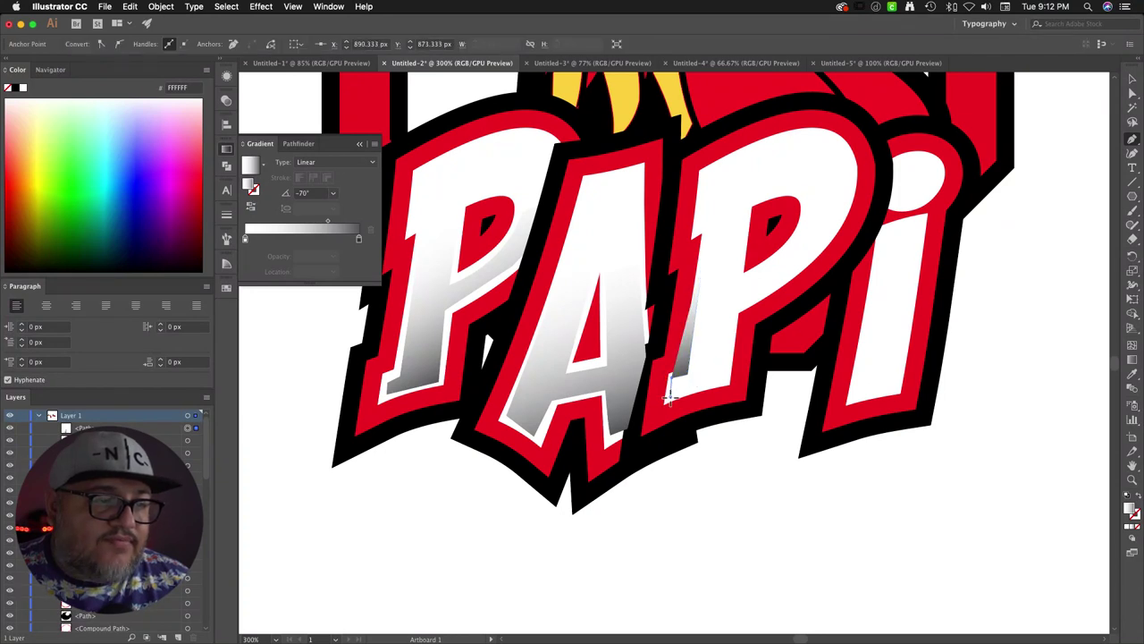
pyautogui.moveTo(724, 381); pyautogui.dragTo(744, 385)
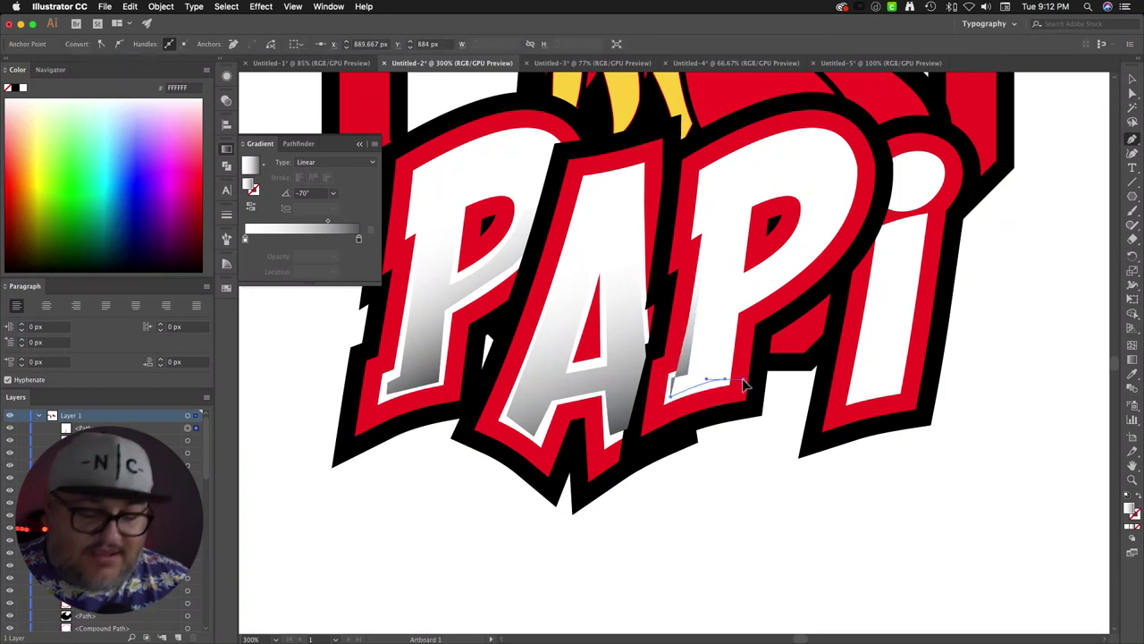
pyautogui.click(734, 315)
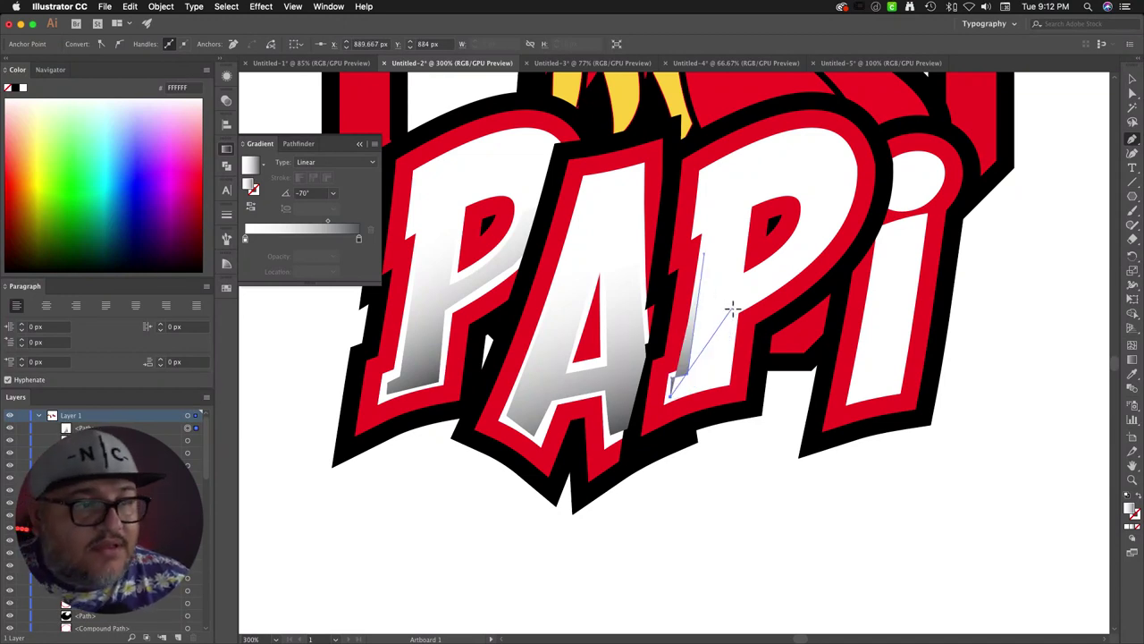
pyautogui.click(723, 382)
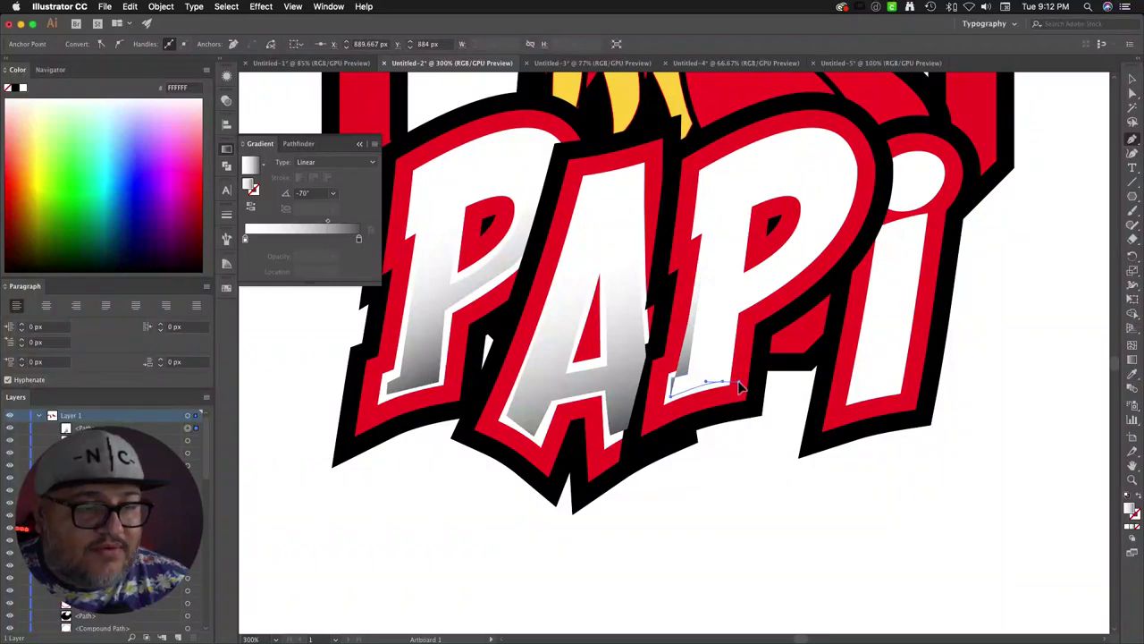
pyautogui.click(731, 307)
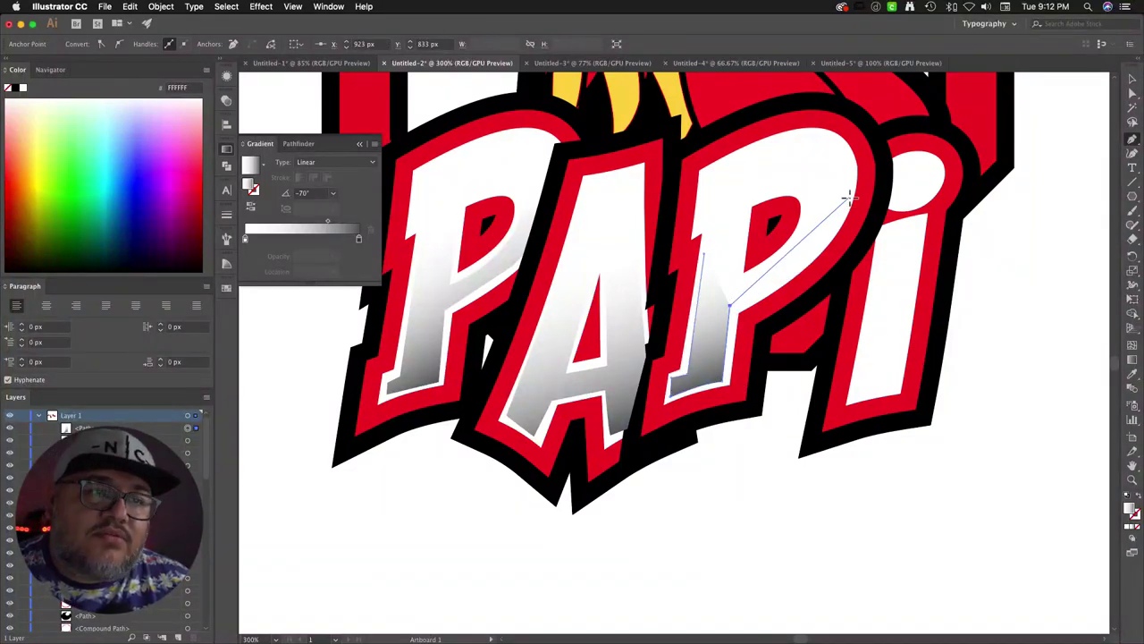
pyautogui.moveTo(850, 198); pyautogui.dragTo(885, 127)
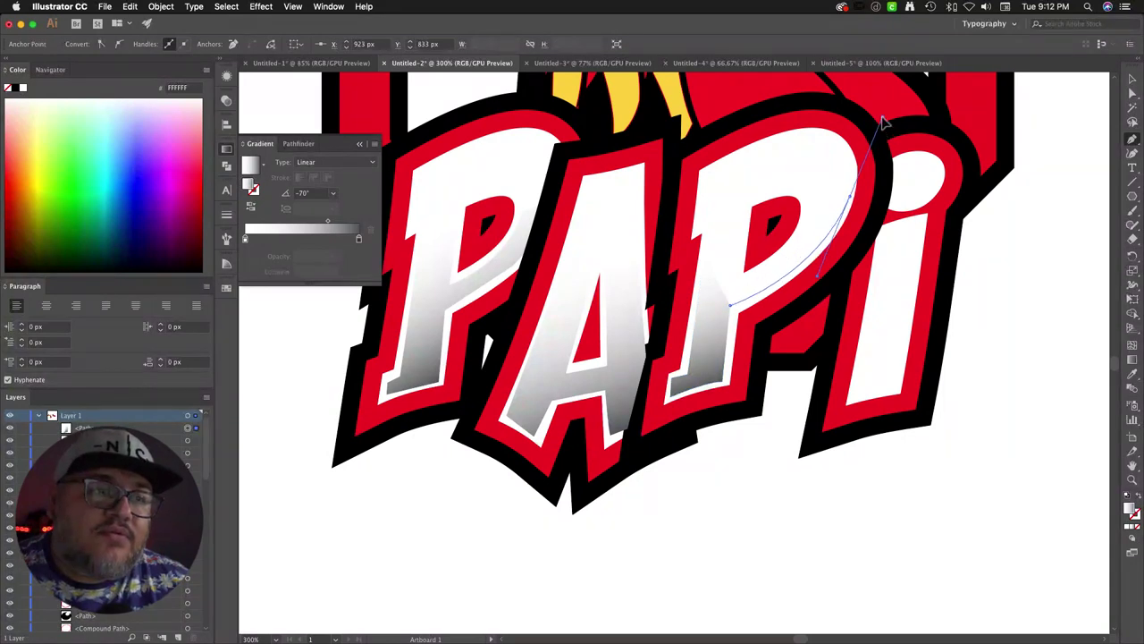
pyautogui.moveTo(809, 209); pyautogui.dragTo(912, 240)
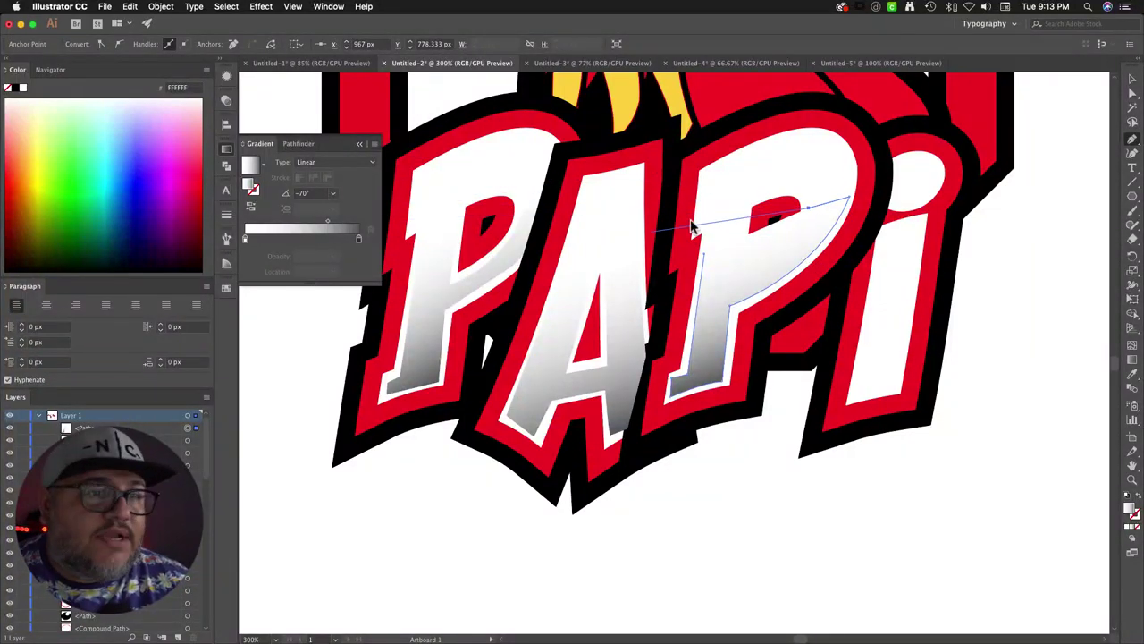
# Step: Lower the second P's shading path opacity to 40%, close the path around the letter's inner opening, and deselect it
pyautogui.click(227, 103)
pyautogui.click(369, 113)
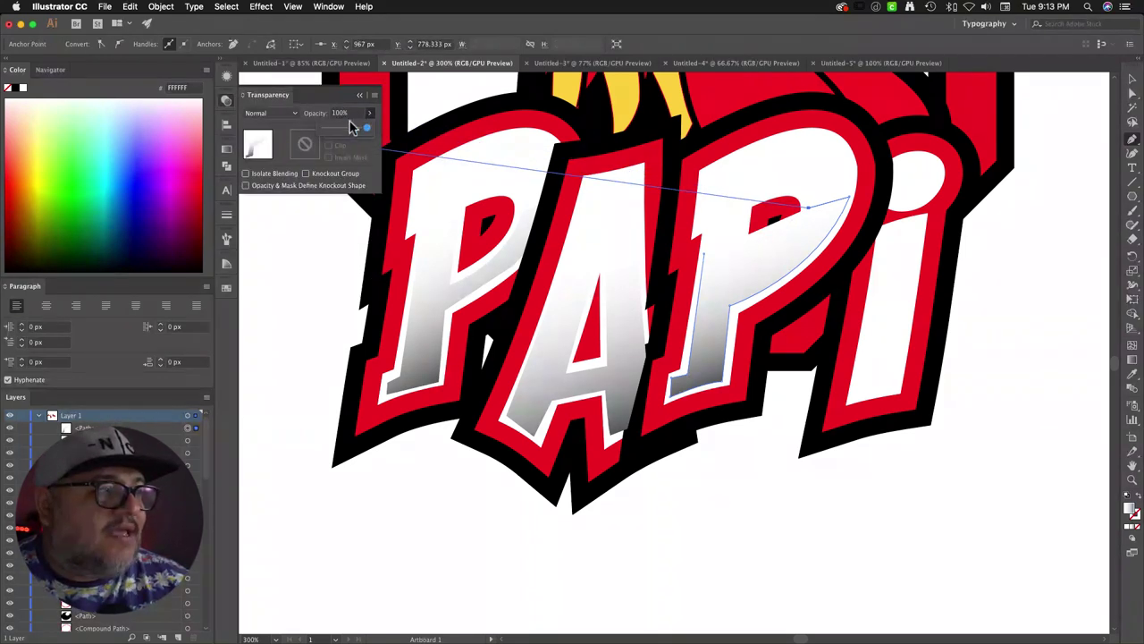
pyautogui.click(340, 129)
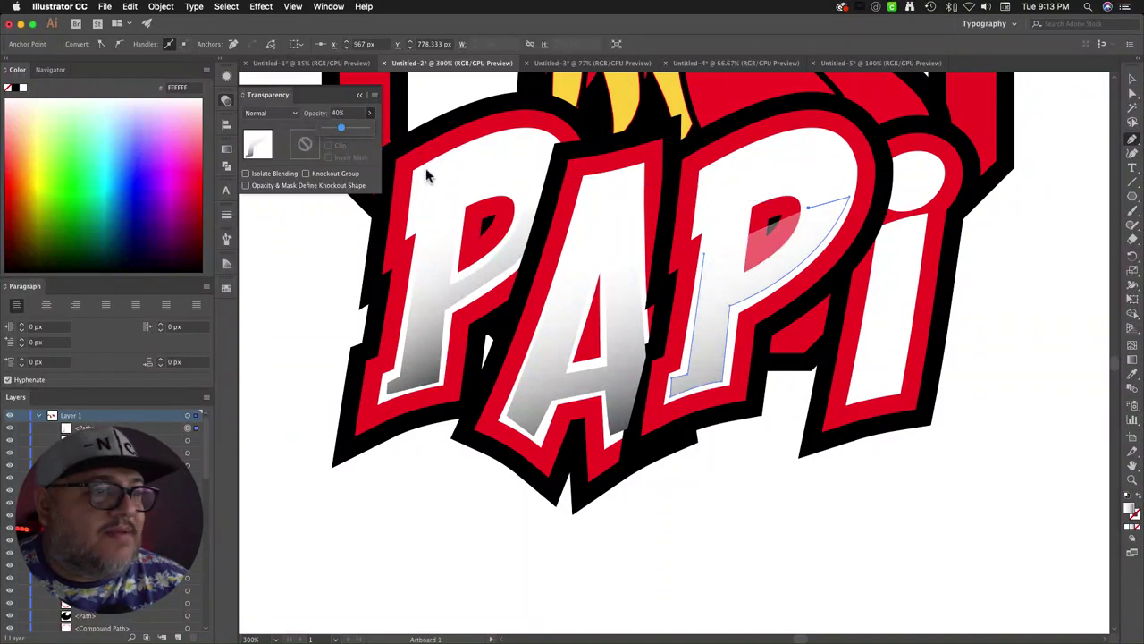
pyautogui.click(738, 283)
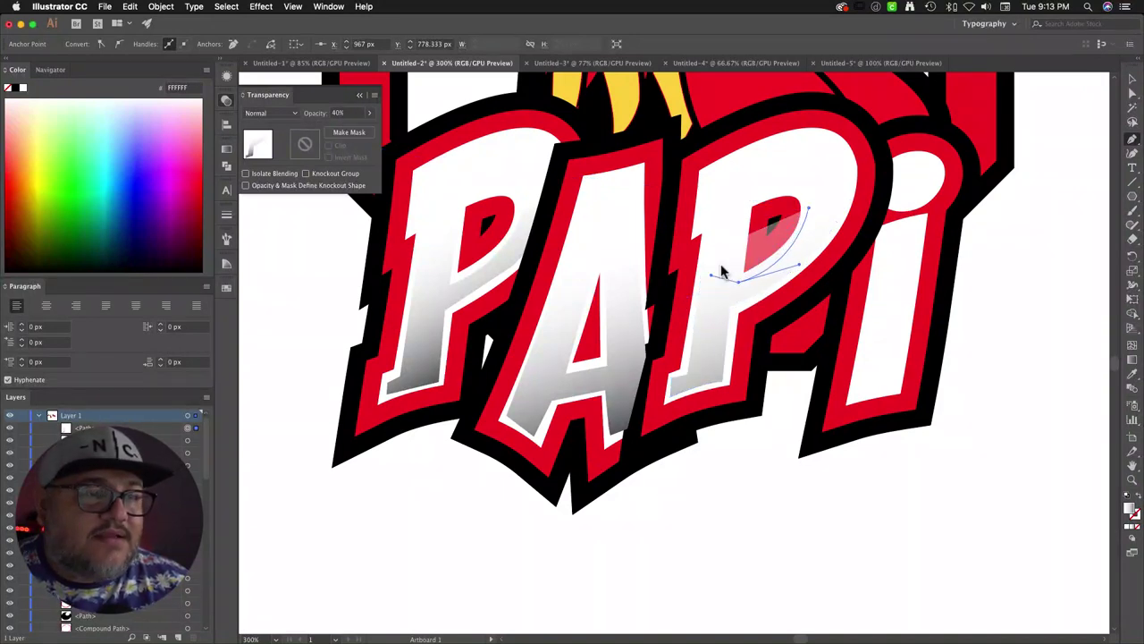
pyautogui.click(741, 242)
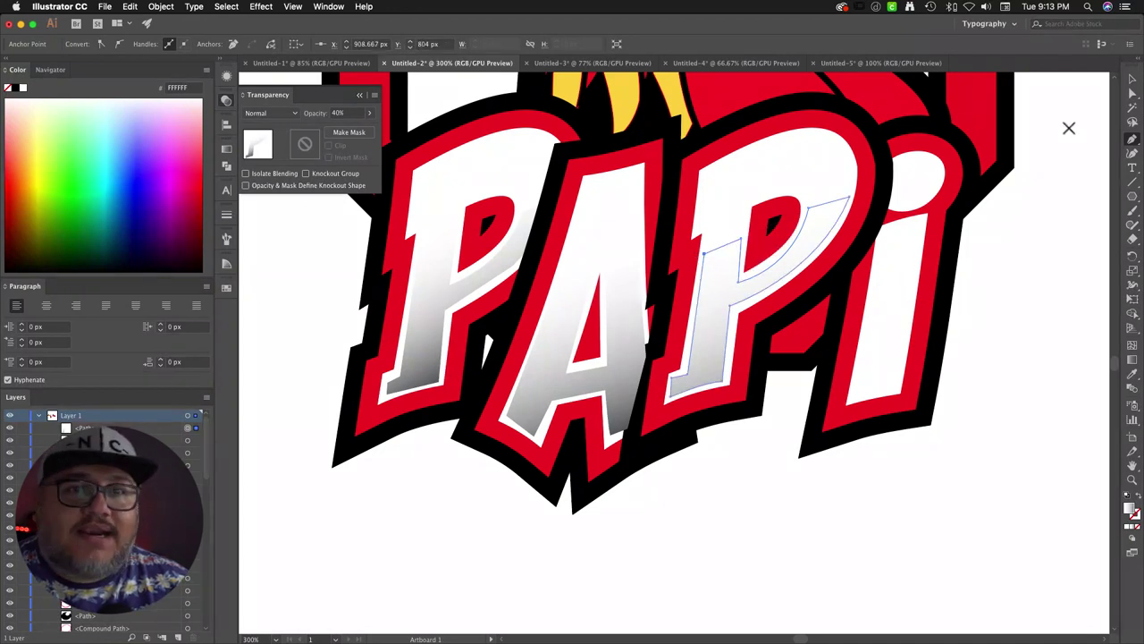
pyautogui.click(1132, 79)
pyautogui.click(1044, 248)
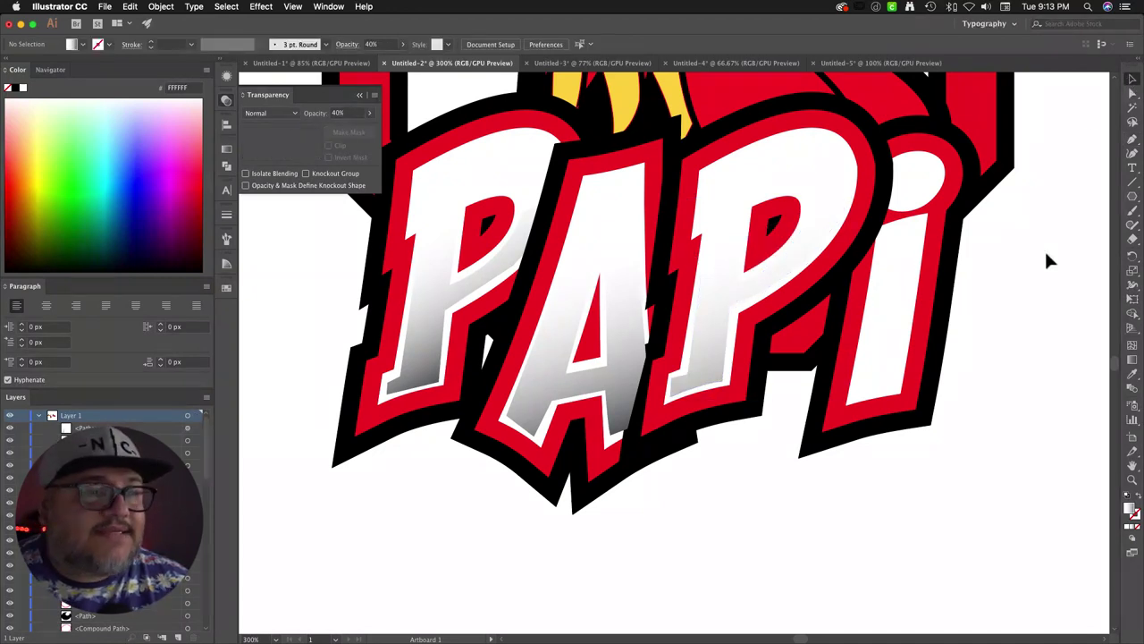
# Step: Draw a closed gradient-filled shading path with the Pen tool inside the lower part of the I's white stem
pyautogui.click(1132, 139)
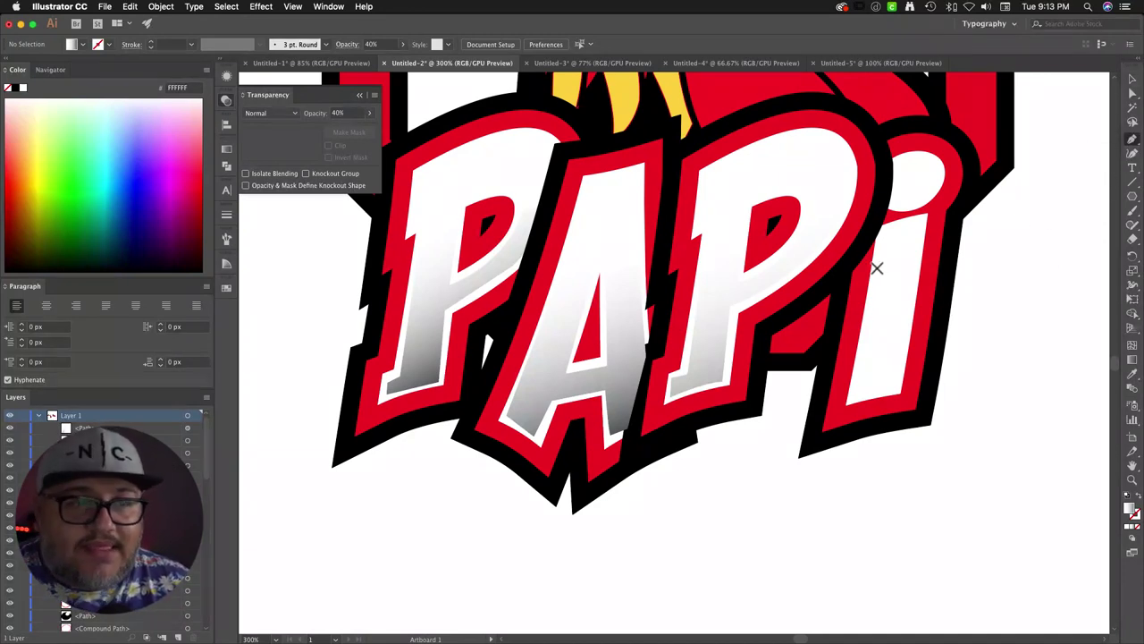
pyautogui.click(876, 266)
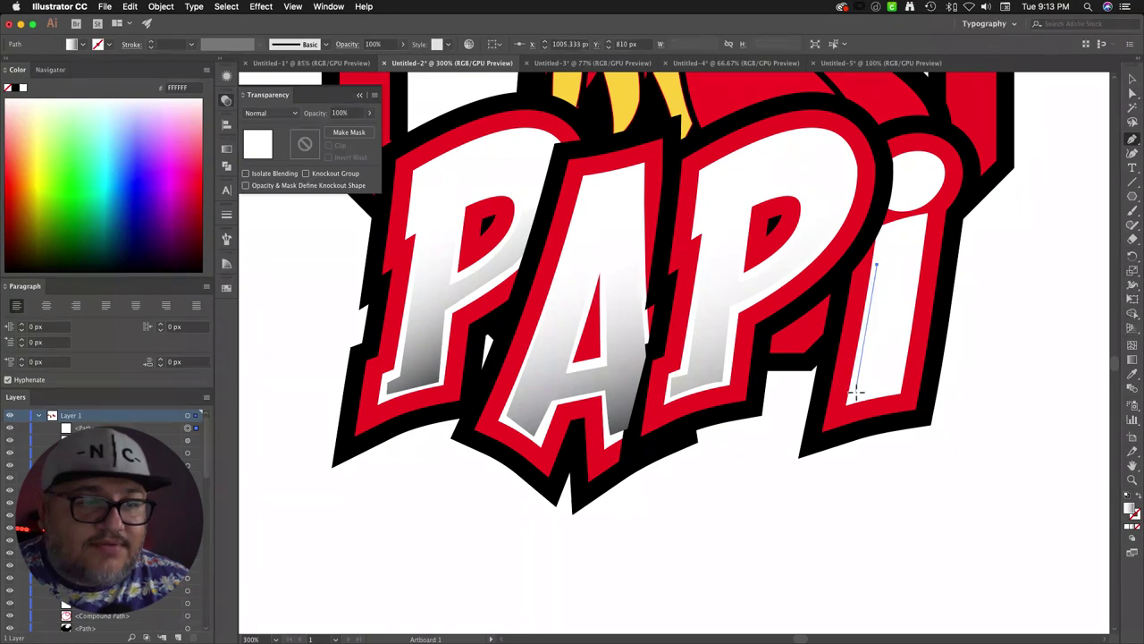
pyautogui.moveTo(857, 391); pyautogui.dragTo(878, 386)
pyautogui.click(893, 387)
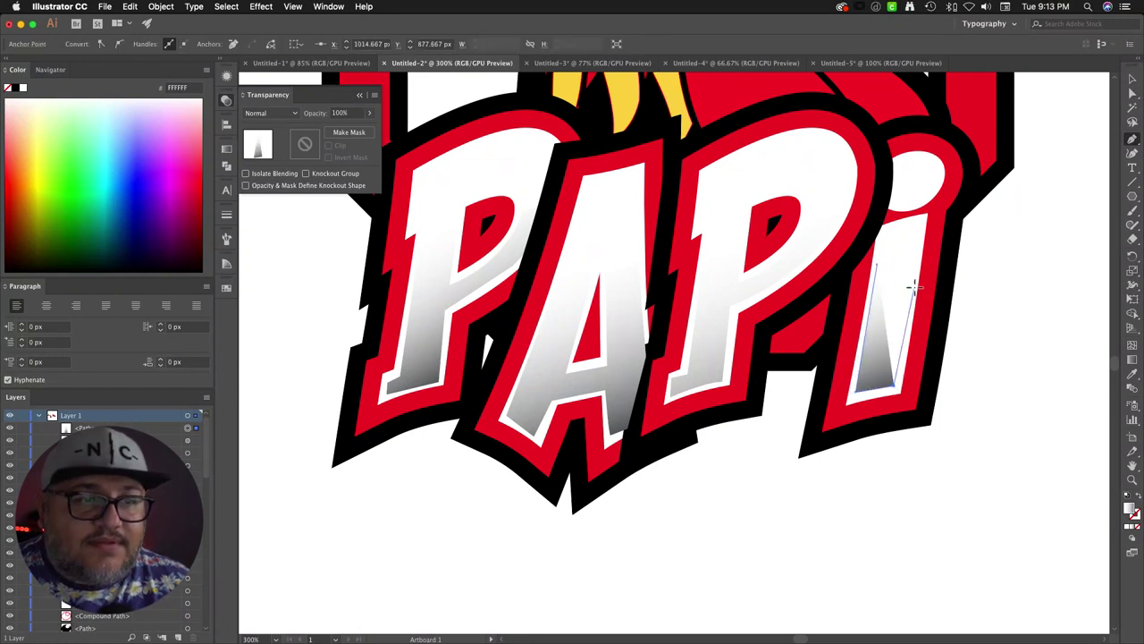
pyautogui.click(914, 259)
pyautogui.click(877, 266)
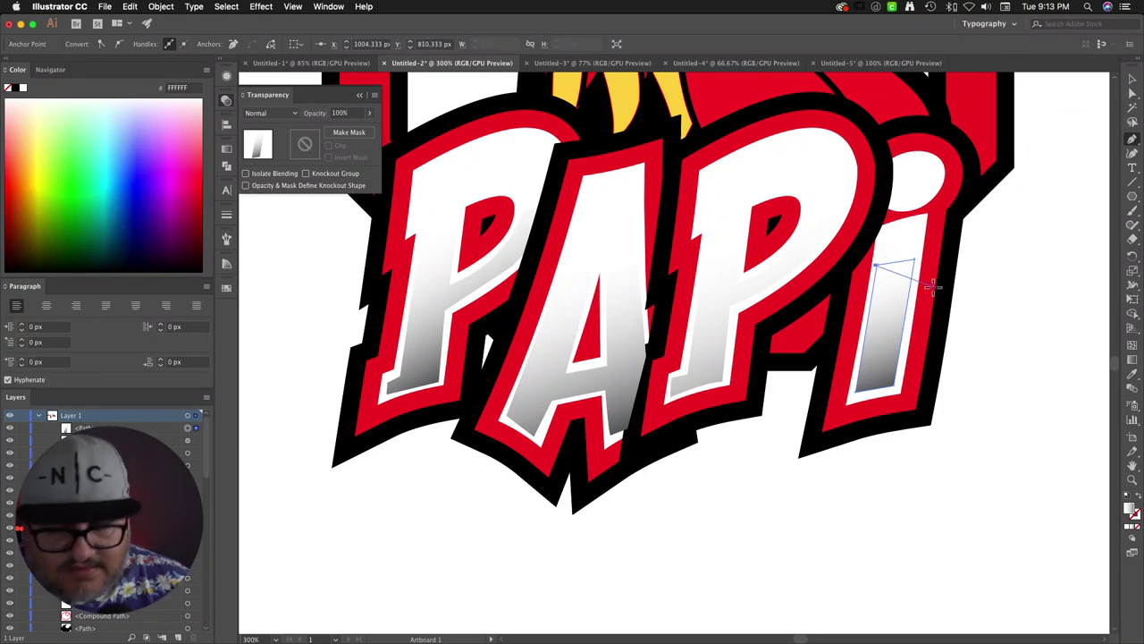
pyautogui.click(879, 266)
pyautogui.press('v')
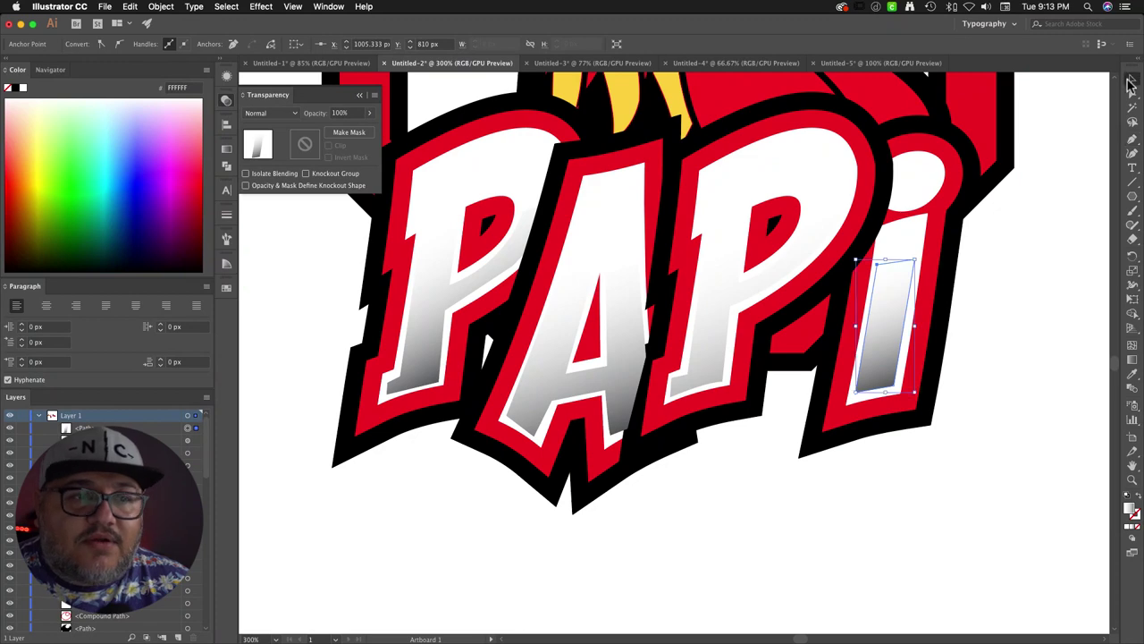
# Step: Move the earlier circular-frame emblem and the spare rooster head off the artboard into the empty area below it
pyautogui.click(1069, 206)
pyautogui.press('super+minus')
pyautogui.press('super+minus')
pyautogui.press('super+minus')
pyautogui.press('super+minus')
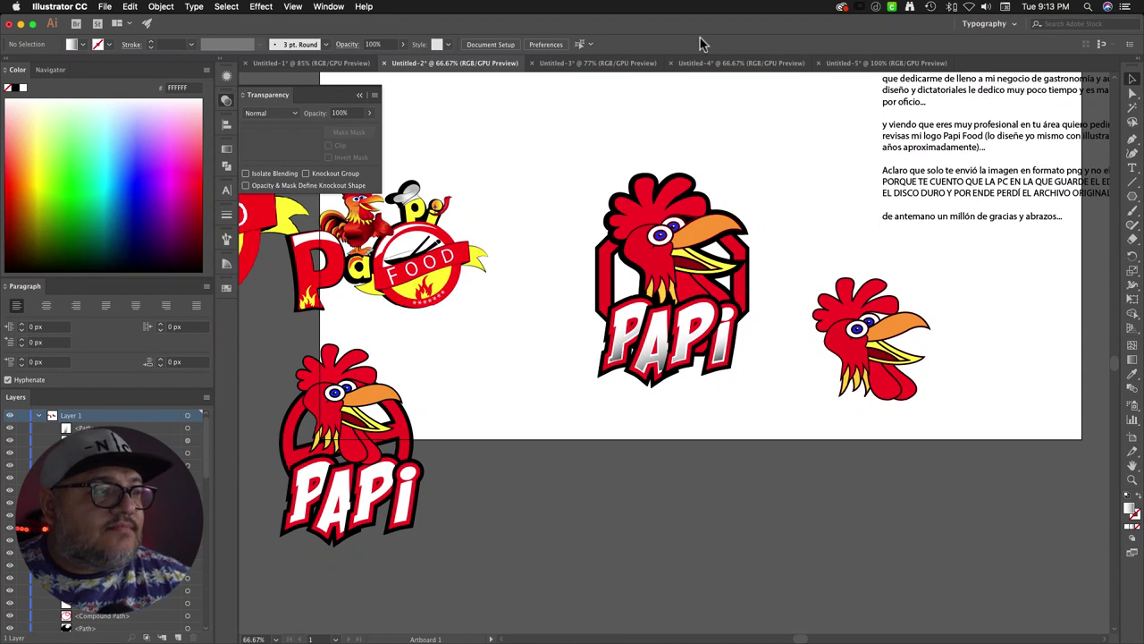
pyautogui.click(360, 95)
pyautogui.moveTo(373, 206); pyautogui.dragTo(442, 137)
pyautogui.click(476, 324)
pyautogui.moveTo(373, 413); pyautogui.dragTo(1036, 621)
pyautogui.moveTo(890, 336); pyautogui.dragTo(885, 585)
pyautogui.click(825, 528)
pyautogui.moveTo(588, 449); pyautogui.dragTo(746, 487)
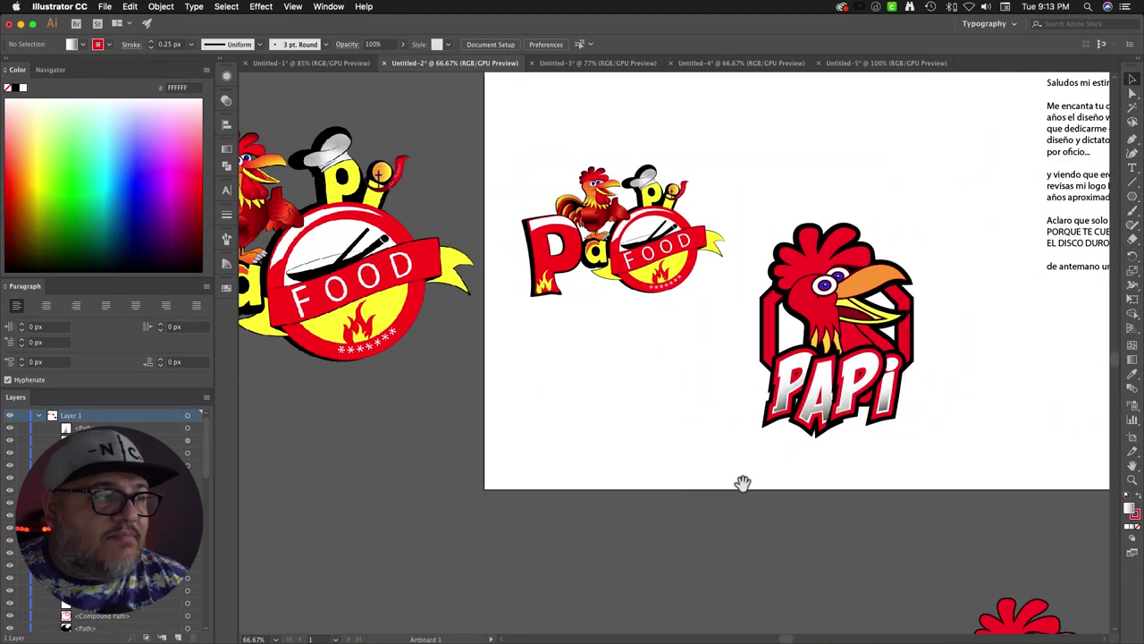
# Step: Move the small original Papi Food logo off the artboard below its larger copy, and shift the octagon-framed emblem up and left
pyautogui.click(655, 257)
pyautogui.moveTo(656, 257); pyautogui.dragTo(380, 497)
pyautogui.hscroll(2, 565, 443)
pyautogui.click(876, 398)
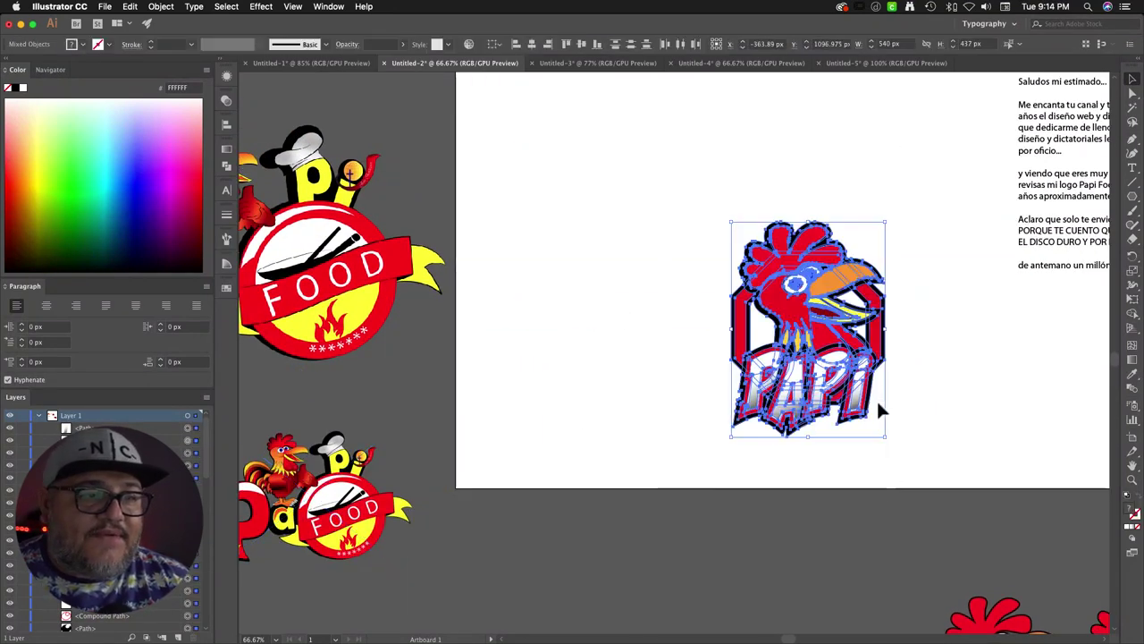
pyautogui.moveTo(876, 399); pyautogui.dragTo(766, 340)
pyautogui.click(876, 351)
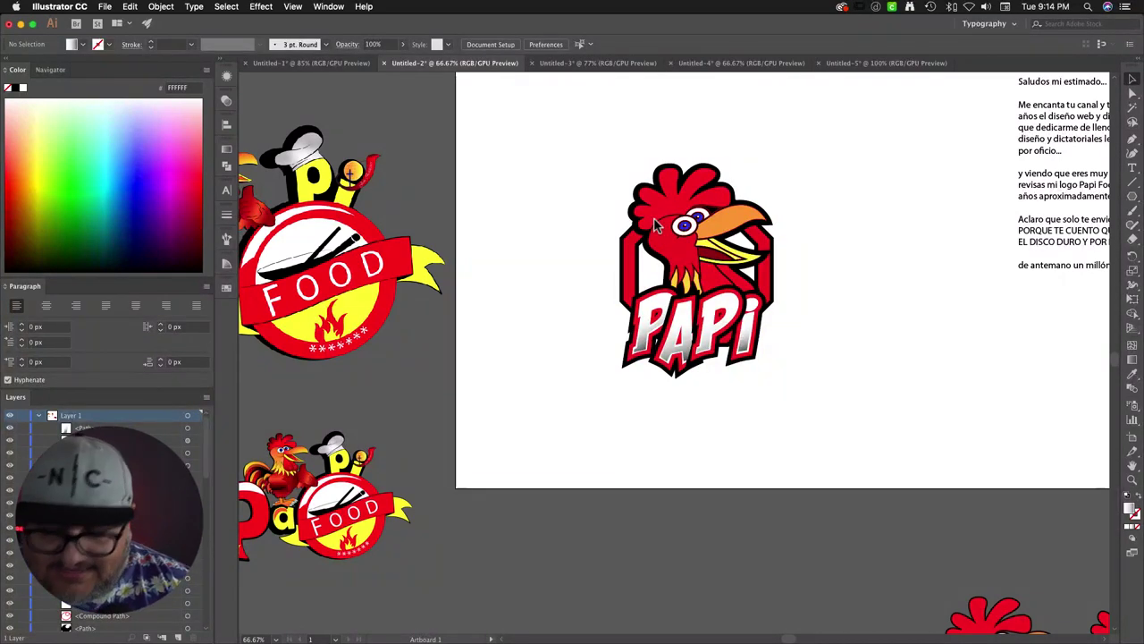
# Step: Draw a curved path with the Pen tool along the top of the rooster's head, from the front eye back to the comb's lower end
pyautogui.press('super+equal')
pyautogui.press('super+equal')
pyautogui.press('super+equal')
pyautogui.moveTo(606, 154); pyautogui.dragTo(652, 439)
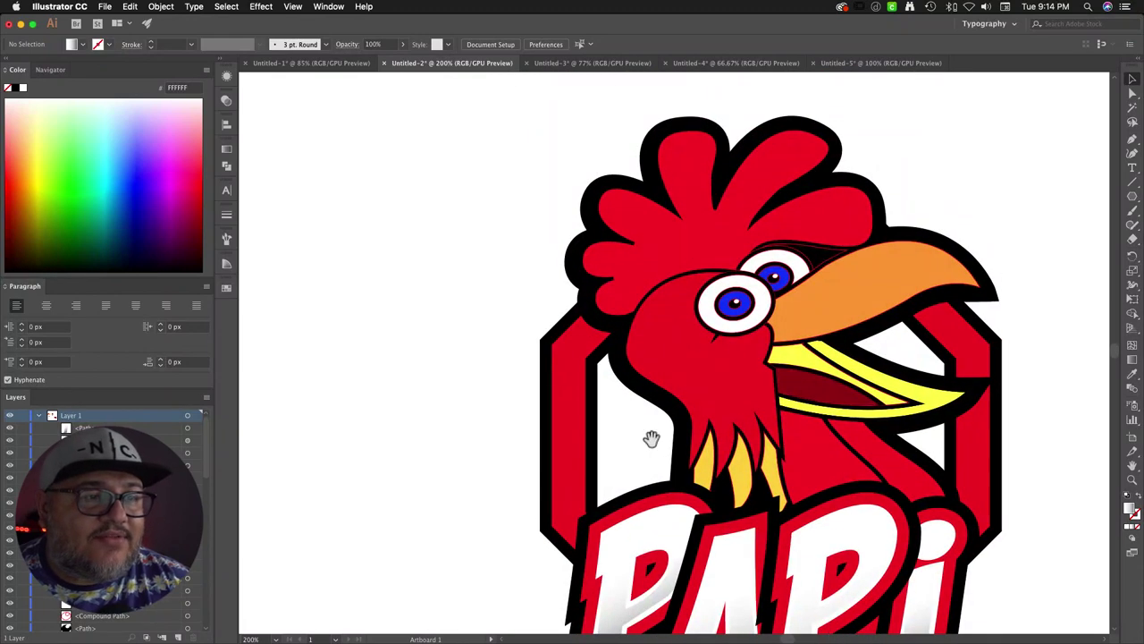
pyautogui.click(1131, 139)
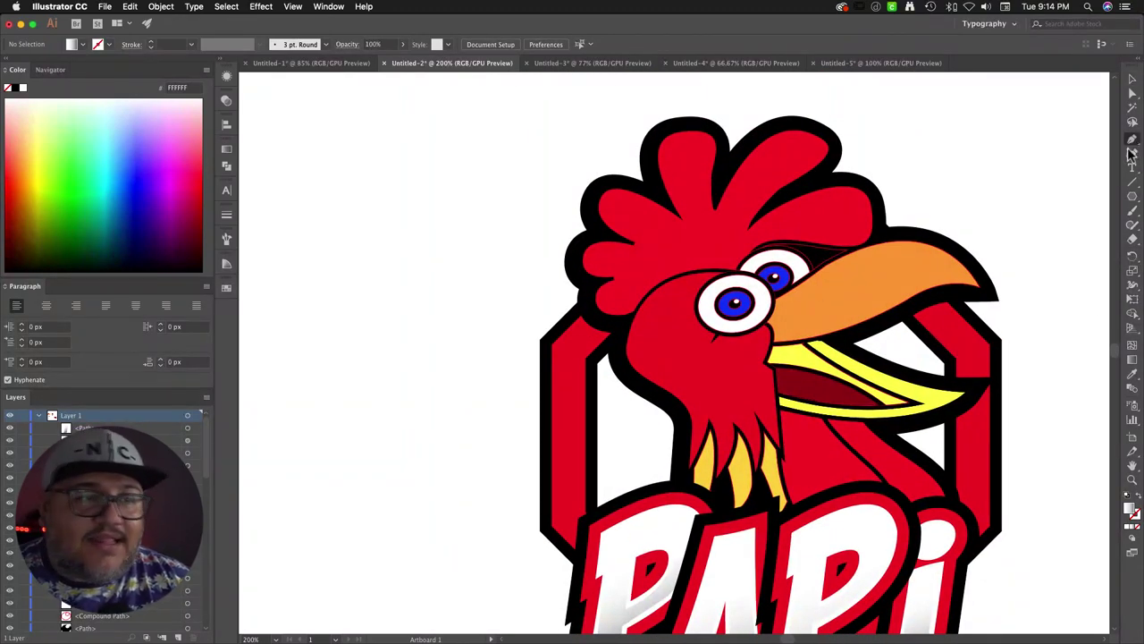
pyautogui.click(733, 268)
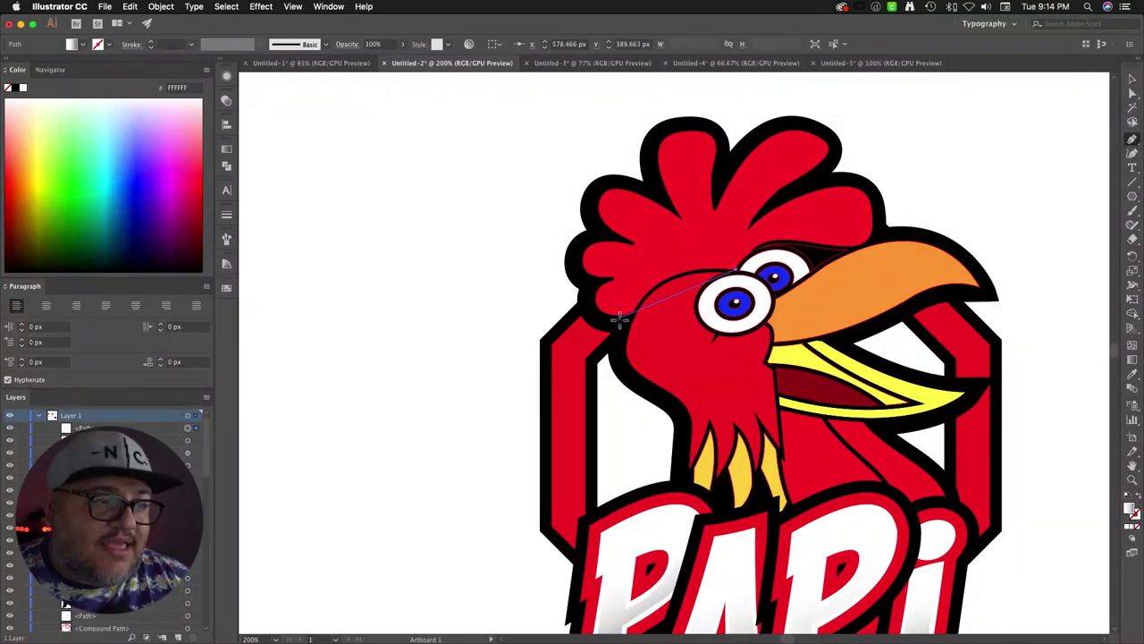
pyautogui.moveTo(631, 314); pyautogui.dragTo(599, 382)
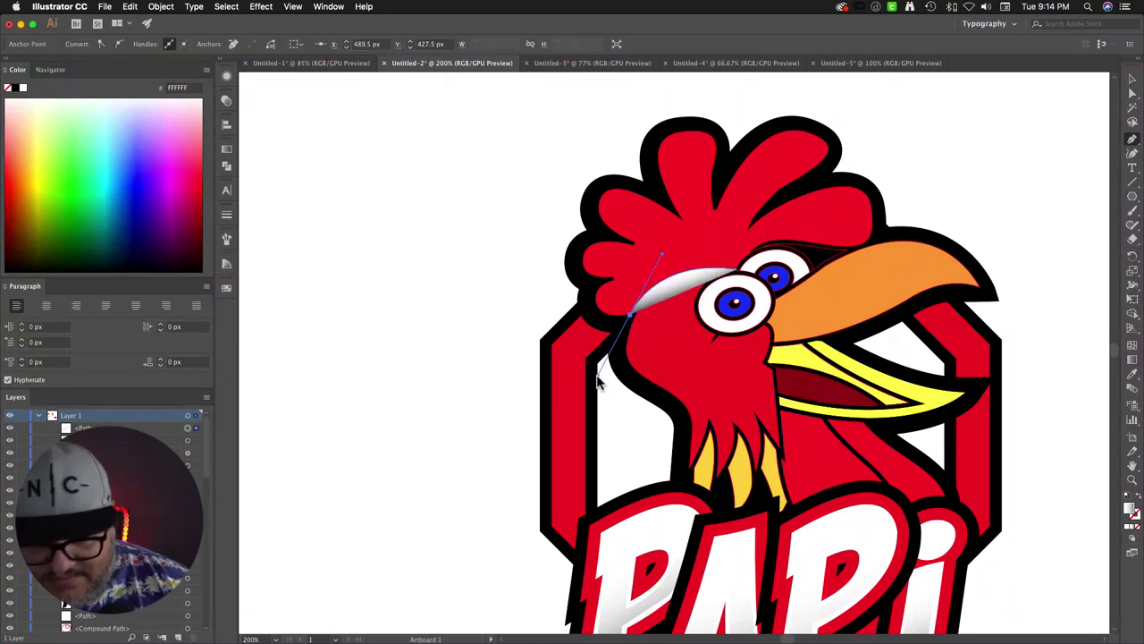
# Step: Swap the head curve's fill and stroke so it has no fill, and set its stroke to black
pyautogui.click(1137, 506)
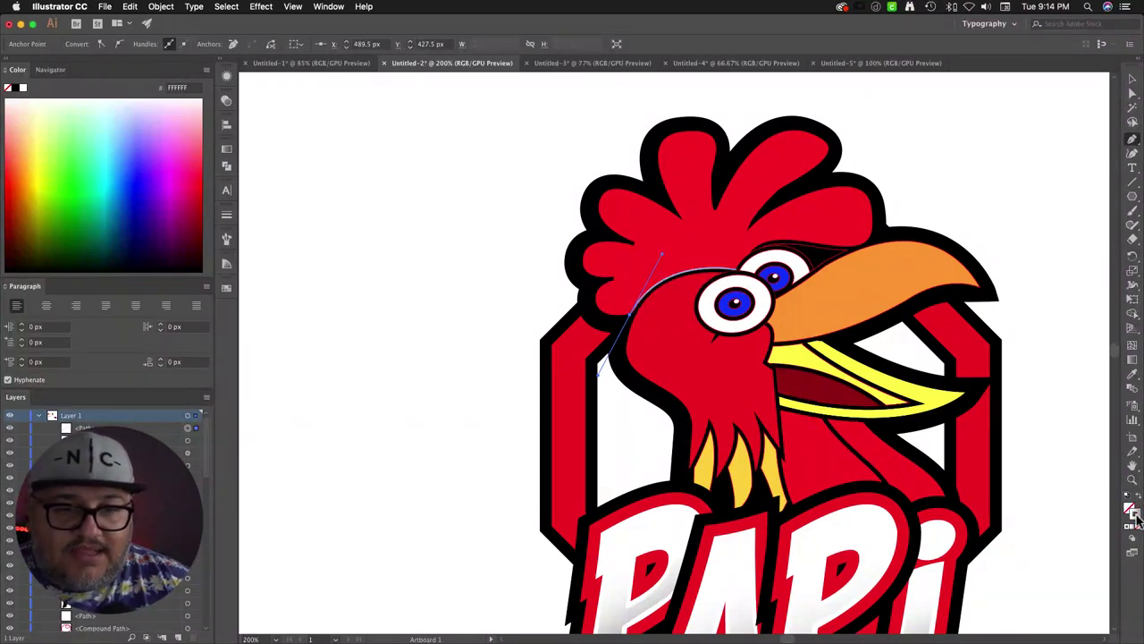
pyautogui.doubleClick(1137, 520)
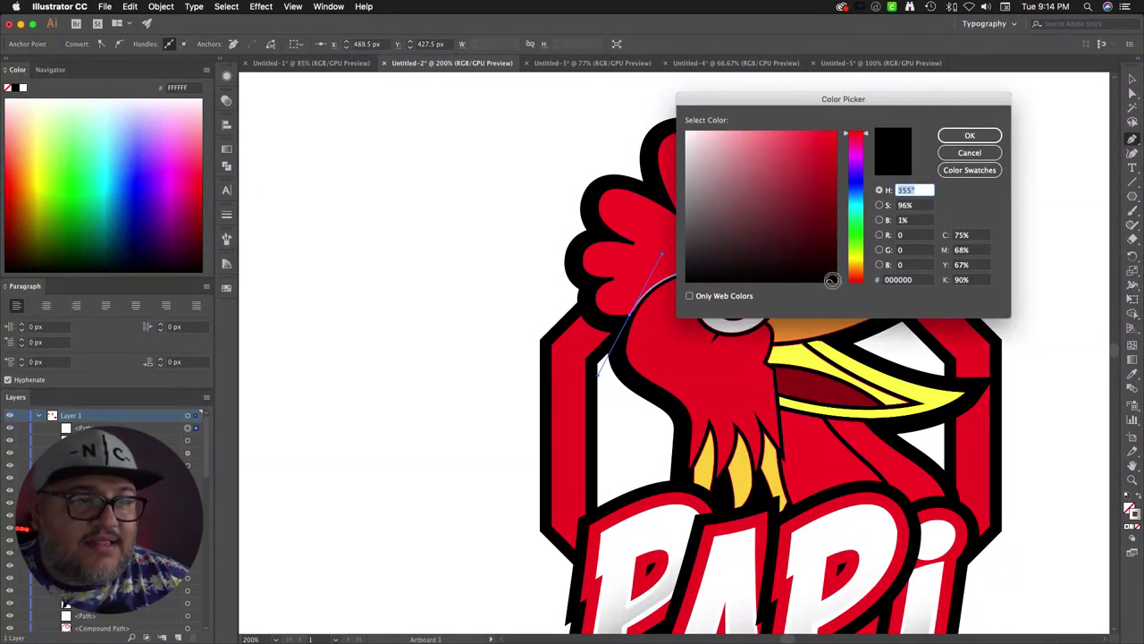
pyautogui.click(969, 135)
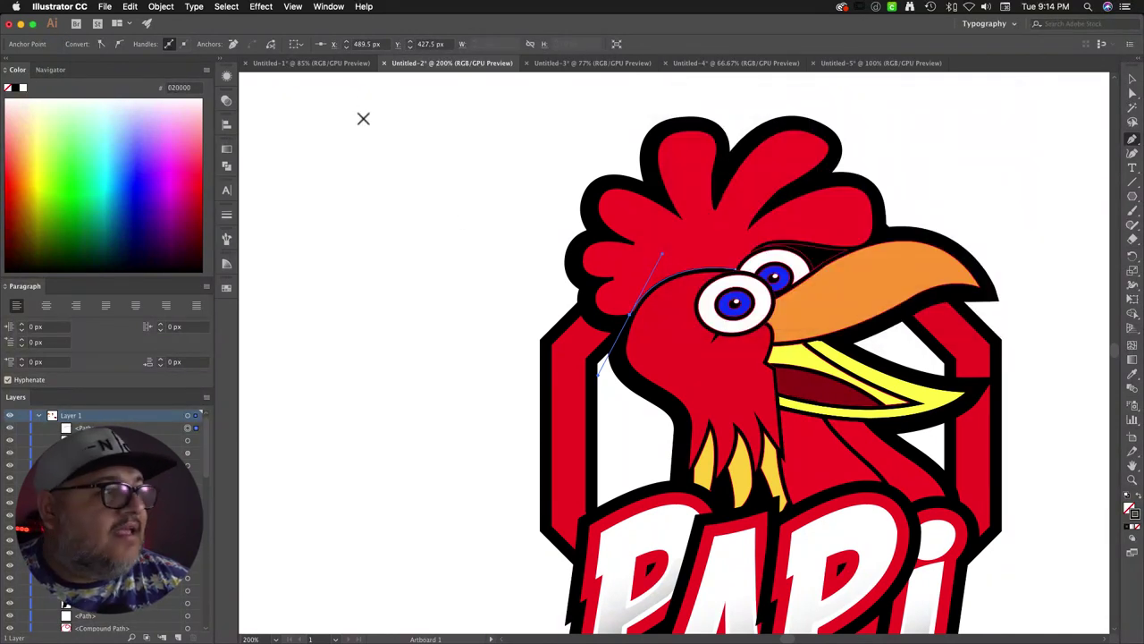
pyautogui.press('v')
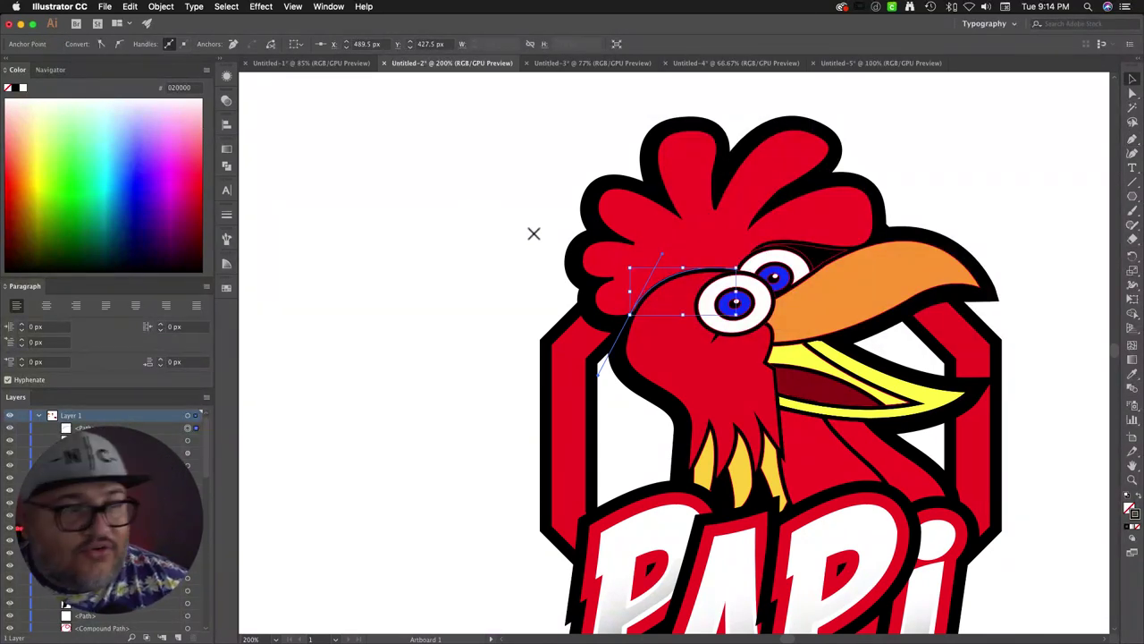
# Step: Set the stroke weight of the curve above the rooster's head to 10 px
pyautogui.click(678, 273)
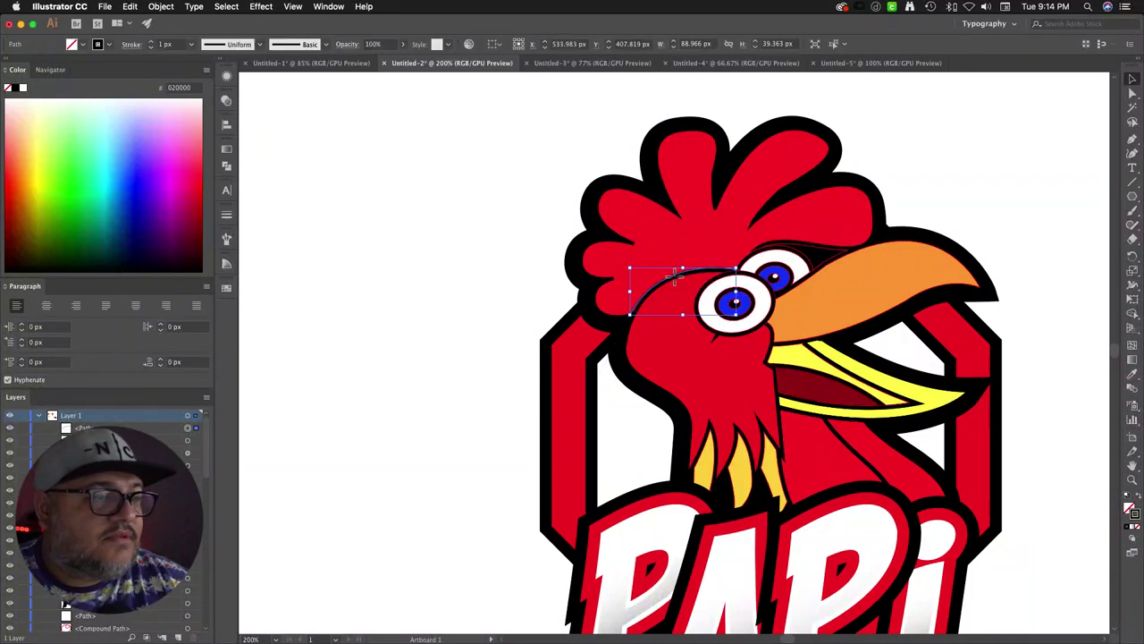
pyautogui.click(151, 42)
pyautogui.click(151, 42)
pyautogui.click(151, 42)
pyautogui.click(152, 42)
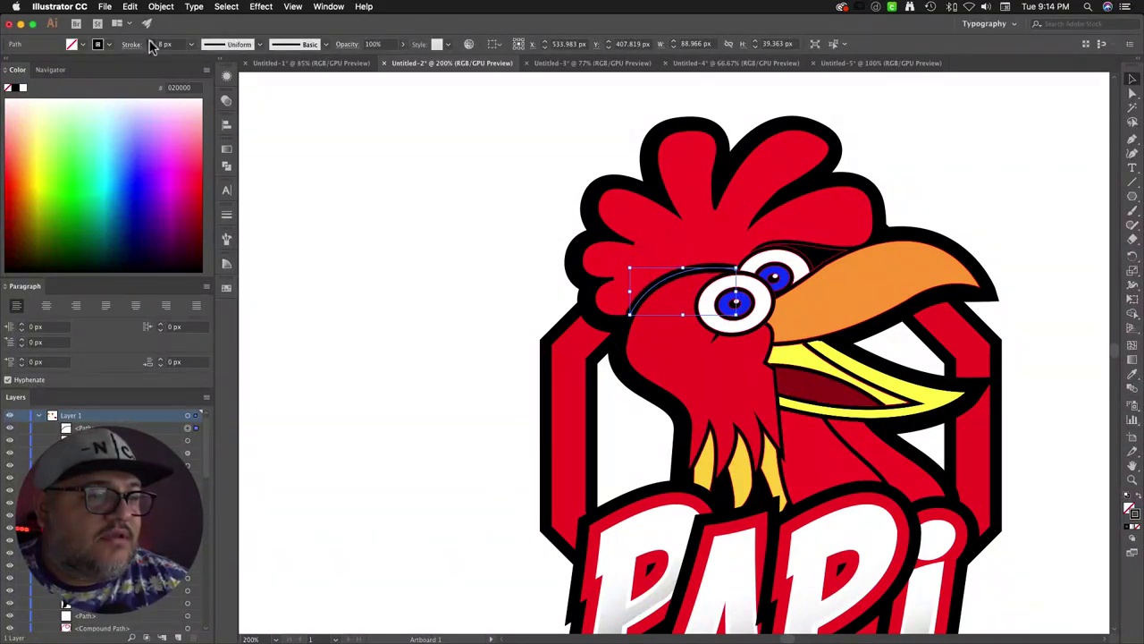
pyautogui.click(151, 42)
pyautogui.click(151, 42)
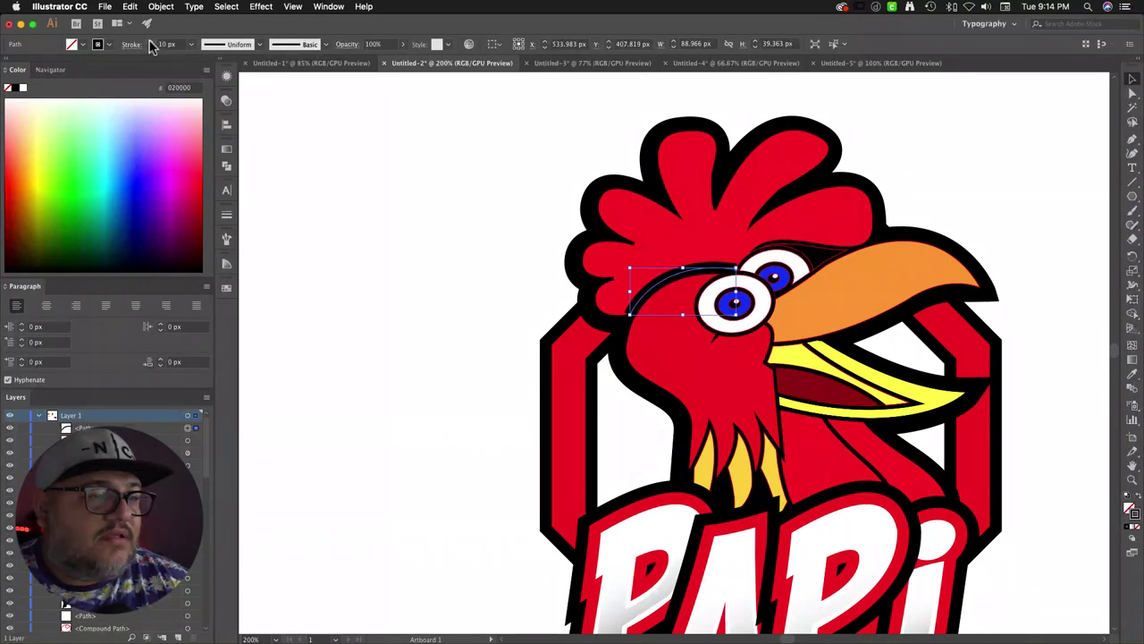
# Step: Adjust both end anchors of the head curve to meet the comb's outline and the upper eye, and deselect it
pyautogui.click(491, 267)
pyautogui.press('a')
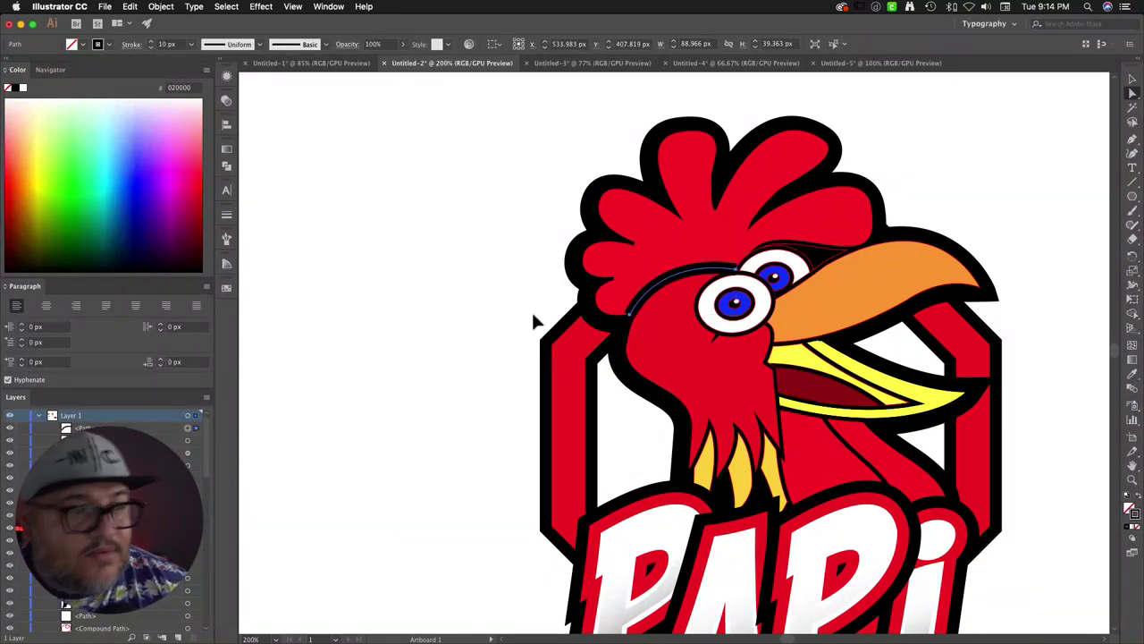
pyautogui.click(628, 317)
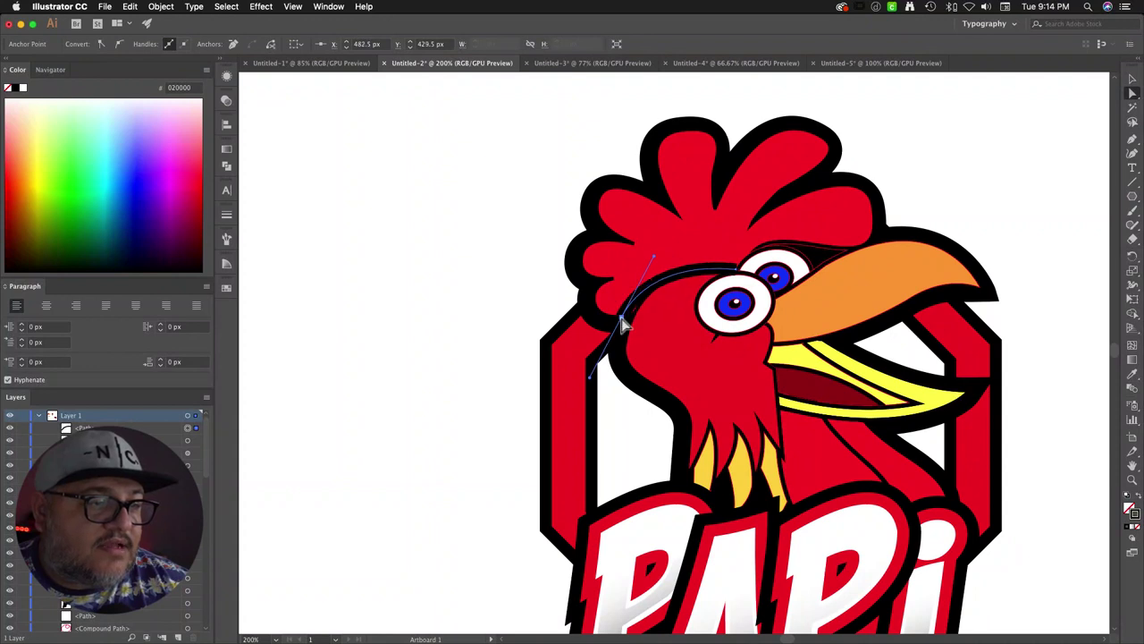
pyautogui.moveTo(622, 319); pyautogui.dragTo(624, 323)
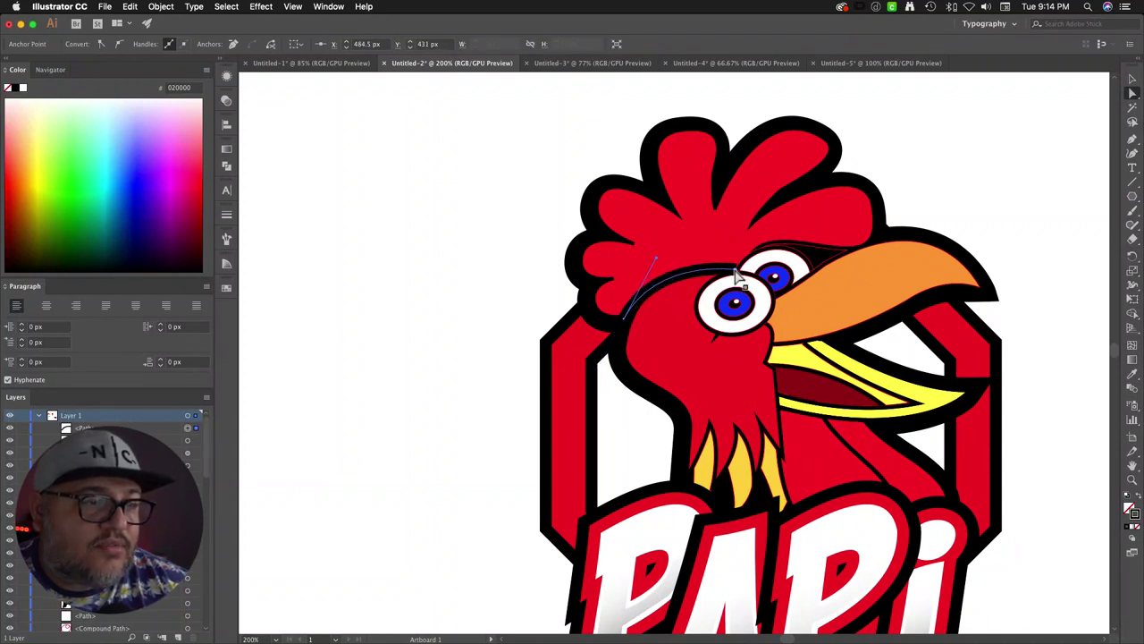
pyautogui.moveTo(736, 269); pyautogui.dragTo(745, 267)
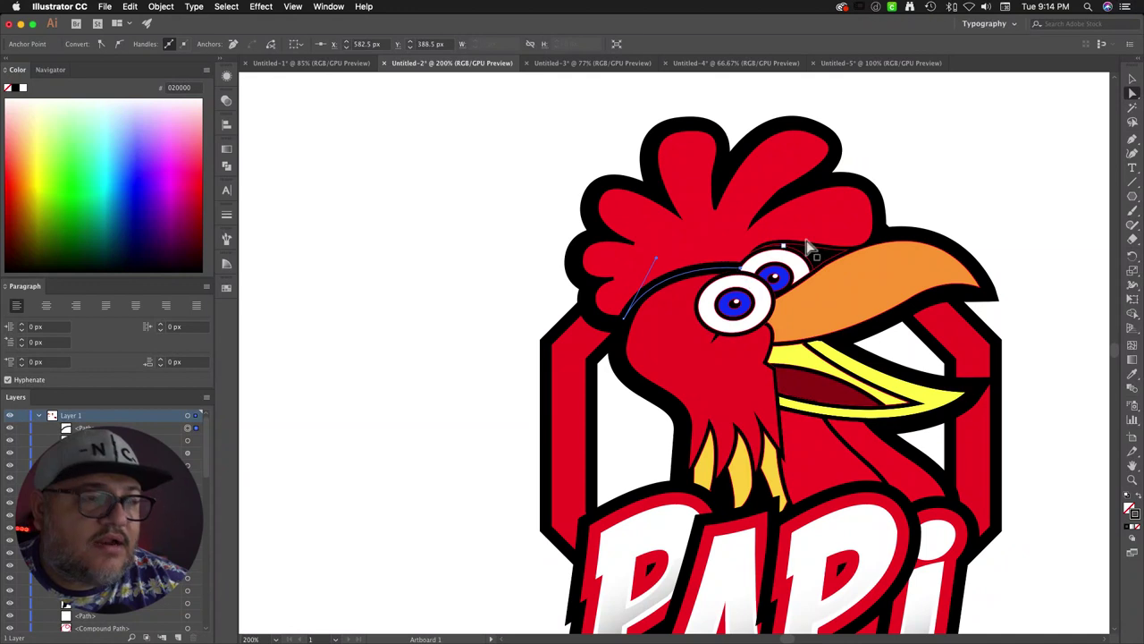
pyautogui.click(997, 174)
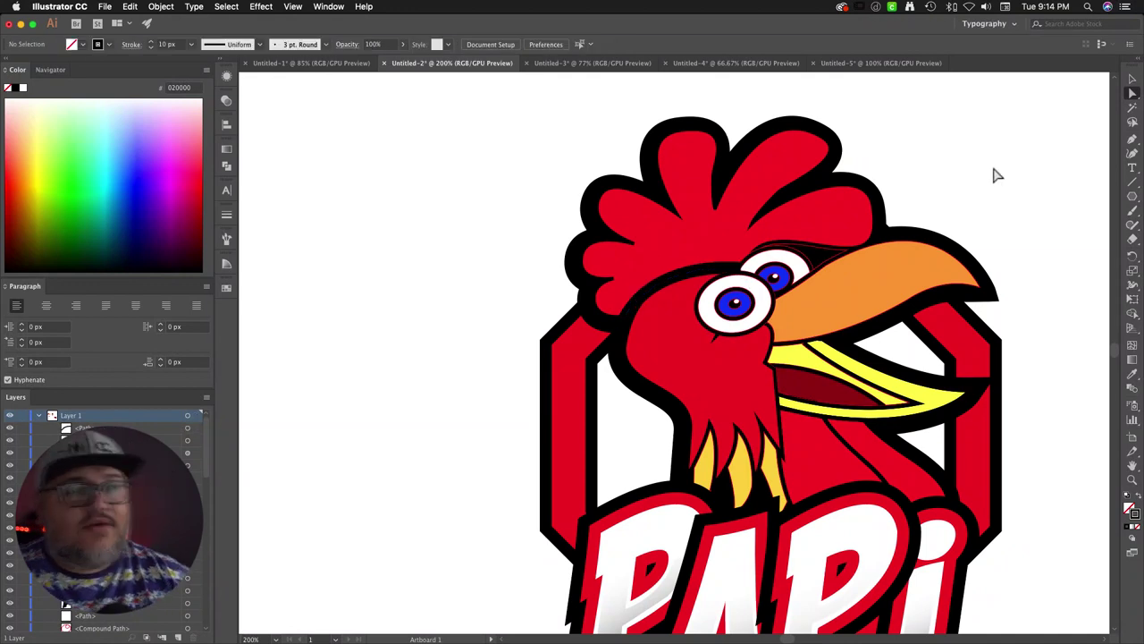
# Step: Examine the rooster emblem at several zoom levels, alone and next to the original logos
pyautogui.scroll(-5, 997, 176)
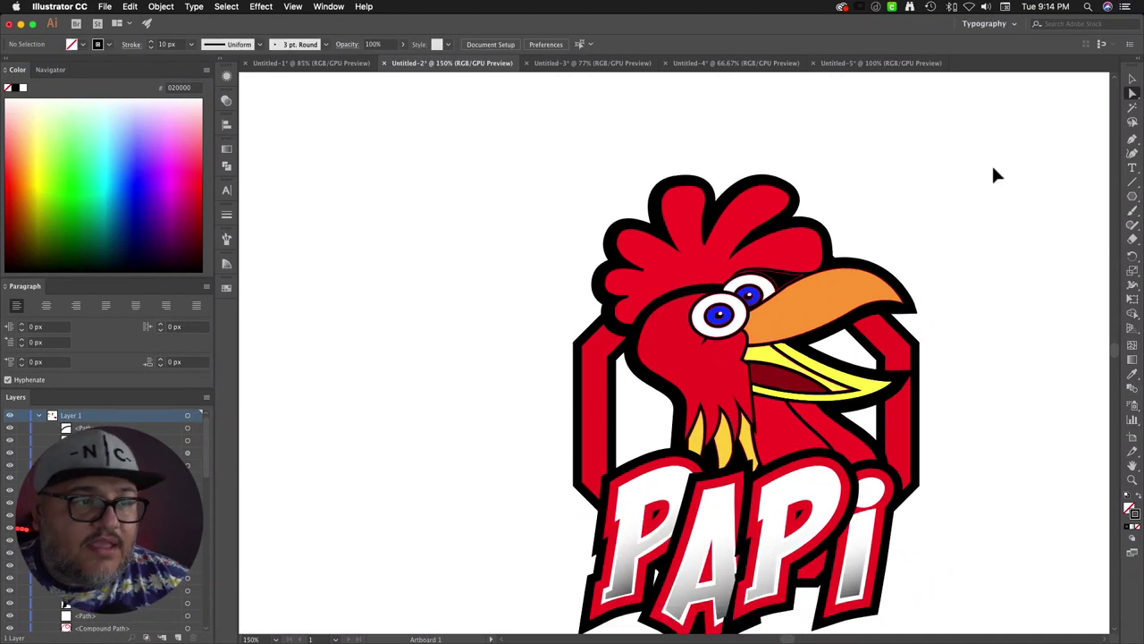
pyautogui.scroll(2, 996, 175)
pyautogui.press('super+equal')
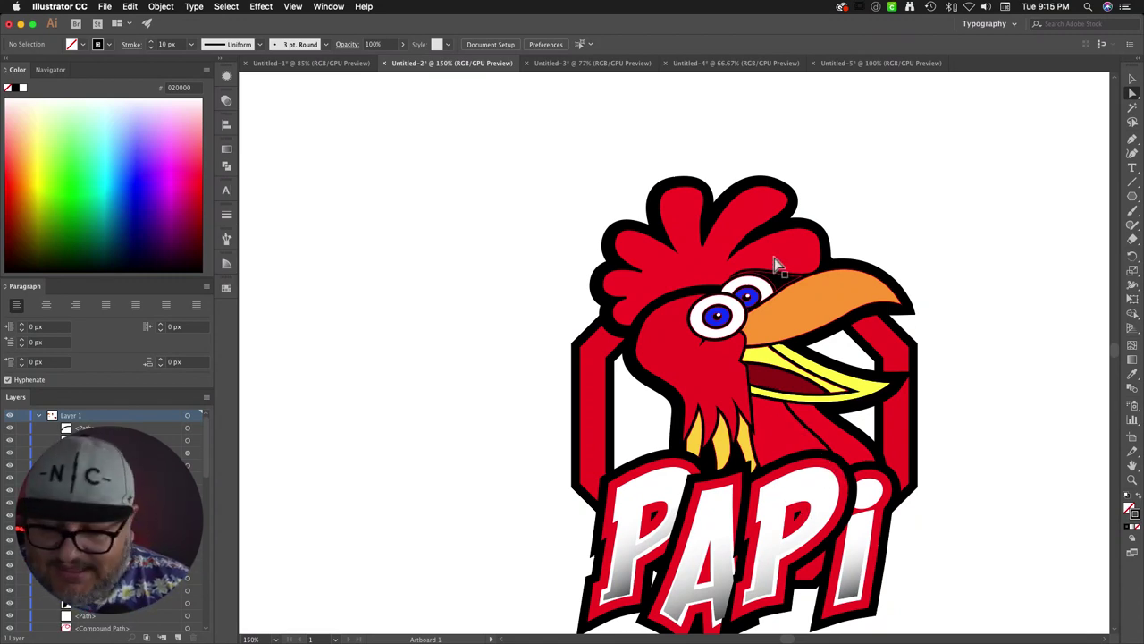
pyautogui.press('super+minus')
pyautogui.press('super+minus')
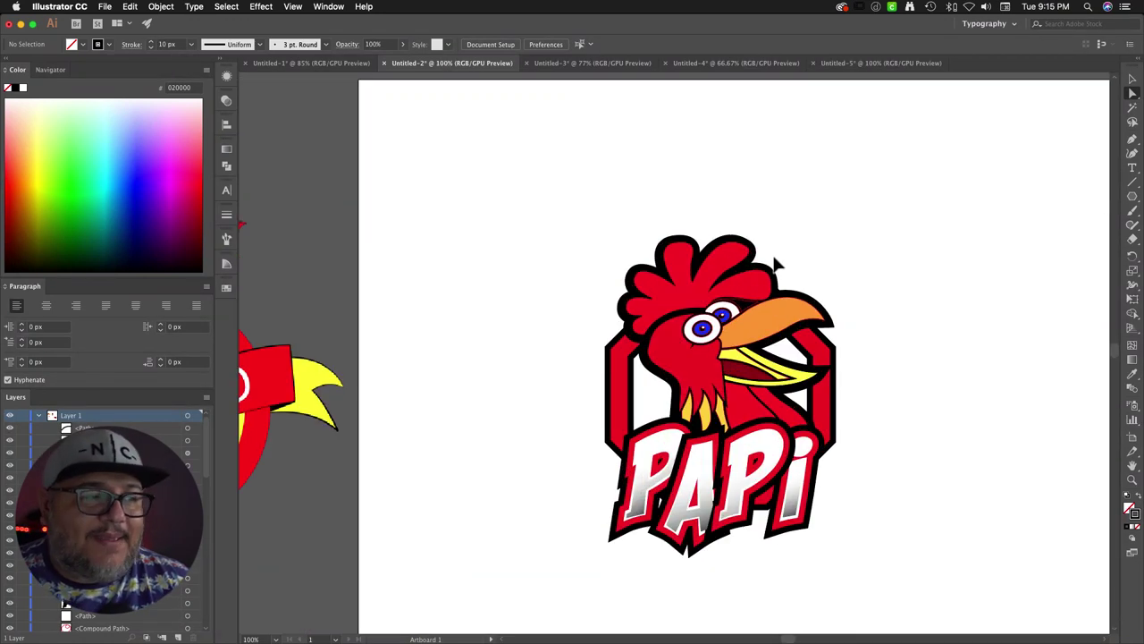
pyautogui.press('super+minus')
pyautogui.press('super+minus')
pyautogui.press('super+plus')
pyautogui.press('super+plus')
pyautogui.press('super+plus')
pyautogui.press('super+plus')
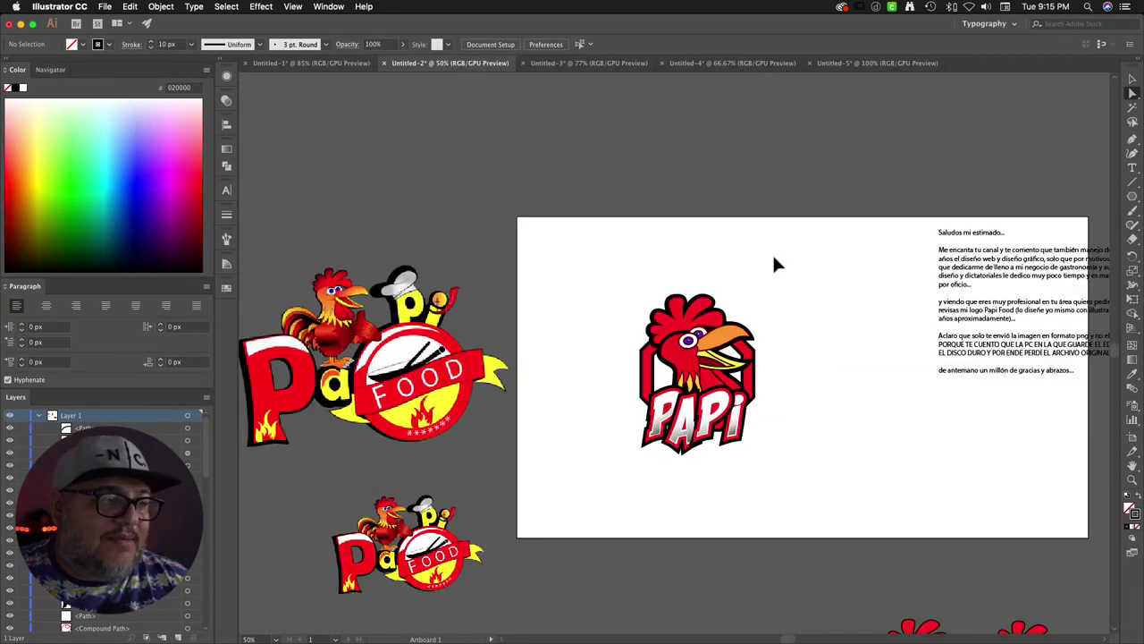
pyautogui.press('super+minus')
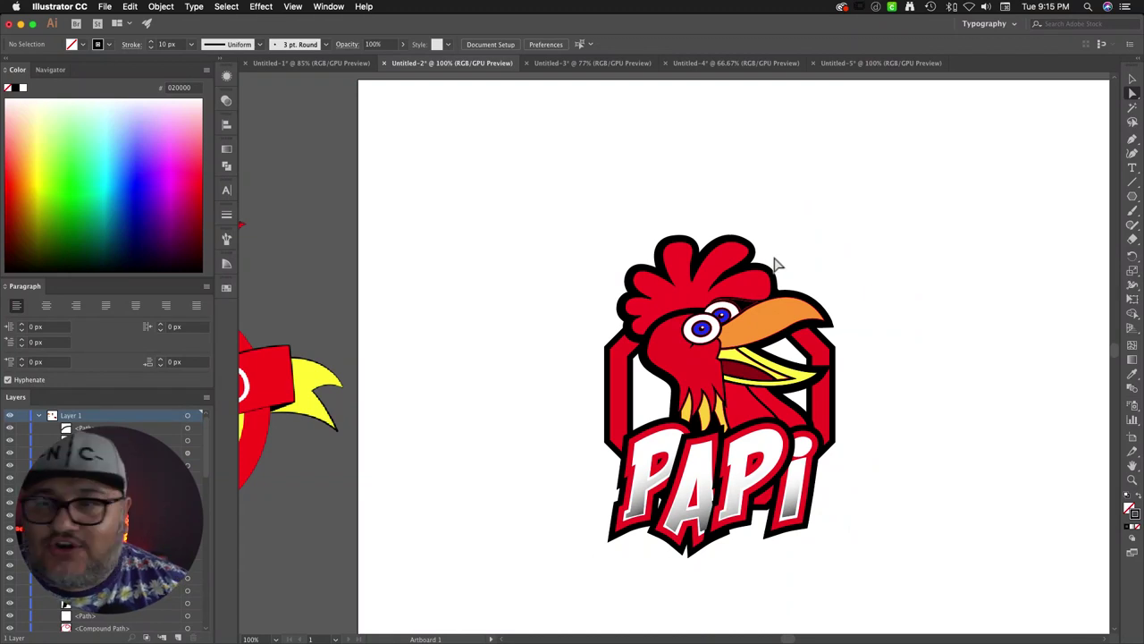
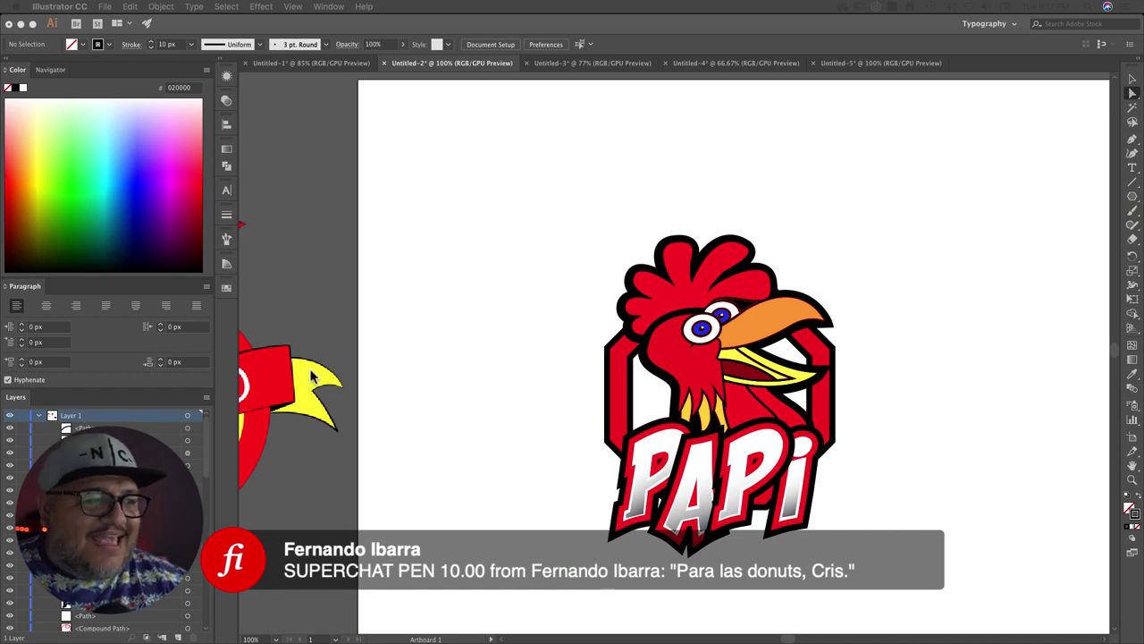
# Step: Scale the large original Papi Food logo down to 578 px wide and place it over the artboard's upper-left corner
pyautogui.moveTo(372, 338); pyautogui.dragTo(539, 229)
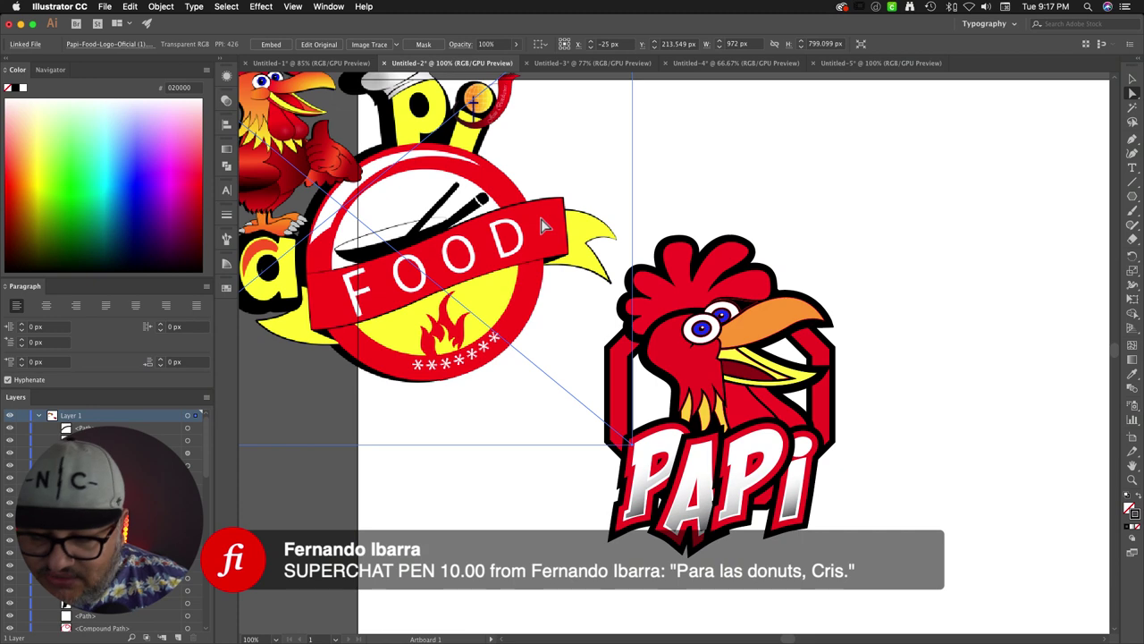
pyautogui.press('super+minus')
pyautogui.press('super+minus')
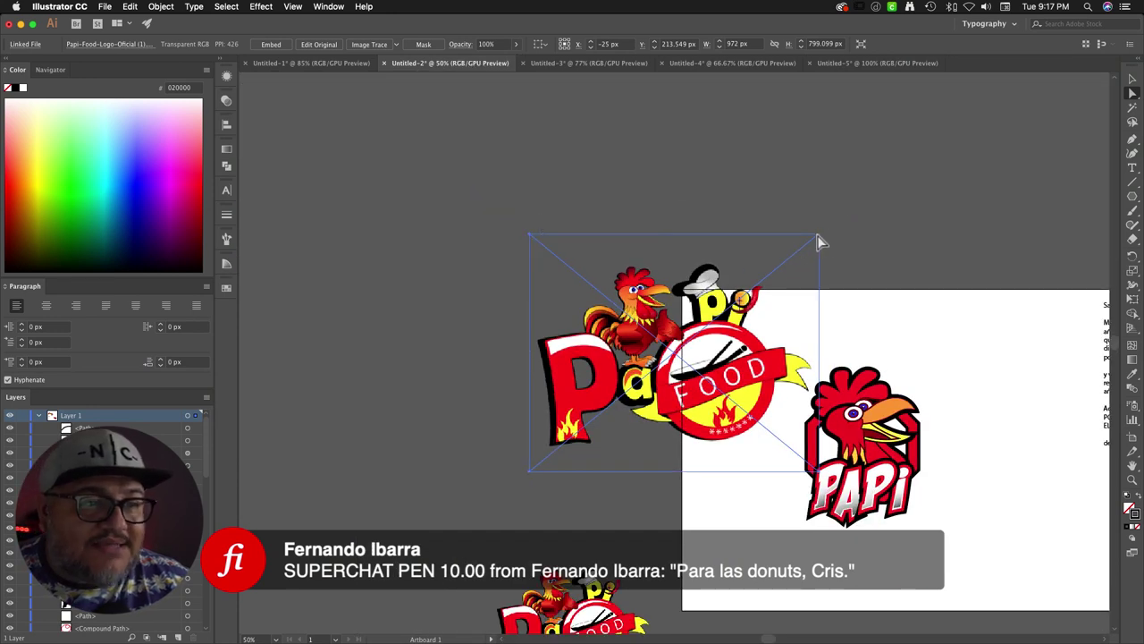
pyautogui.moveTo(819, 235); pyautogui.dragTo(633, 370)
pyautogui.moveTo(599, 417); pyautogui.dragTo(749, 305)
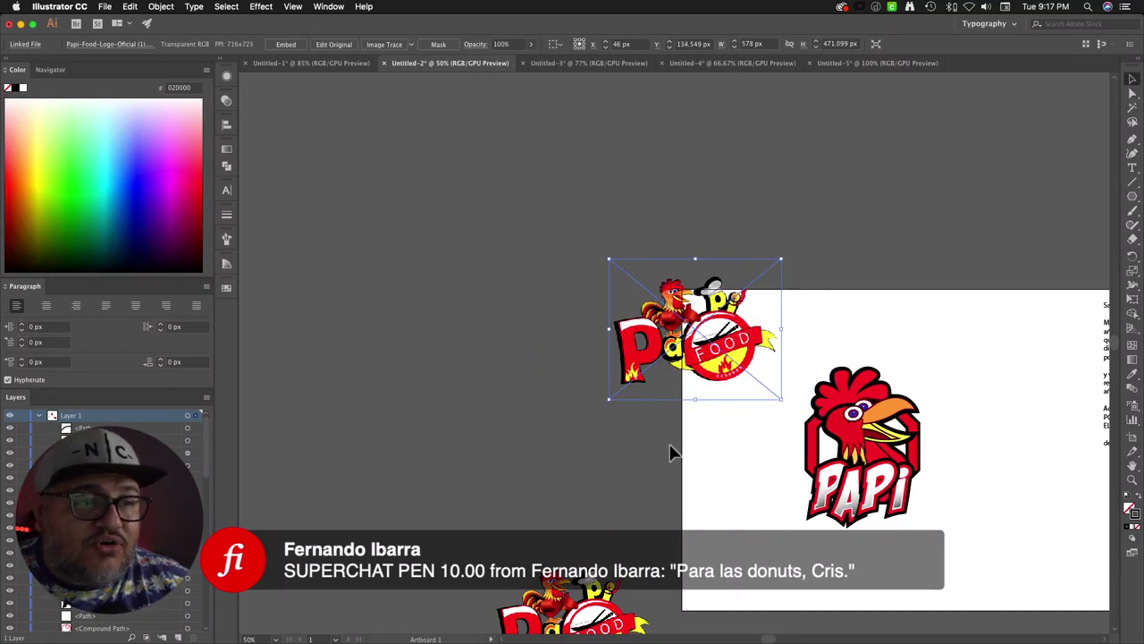
pyautogui.click(673, 451)
# Step: Move the scaled original Papi Food logo down so it sits level beside the new rooster emblem
pyautogui.press('super+equal')
pyautogui.press('super+equal')
pyautogui.press('super+equal')
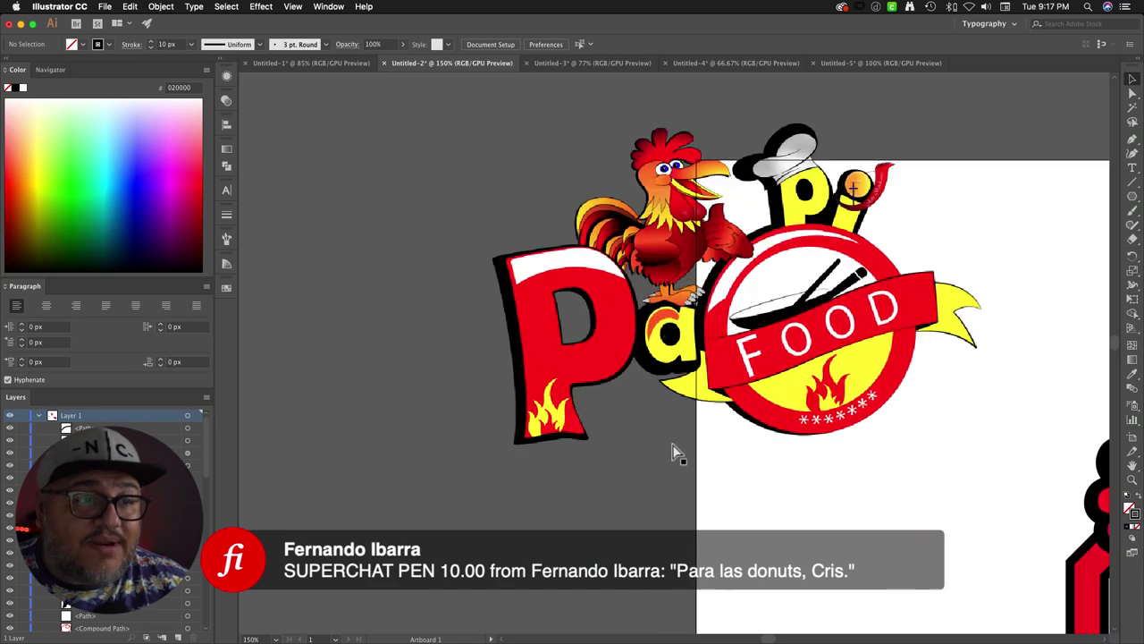
pyautogui.moveTo(800, 479); pyautogui.dragTo(589, 368)
pyautogui.click(542, 360)
pyautogui.scroll(-3, 778, 283)
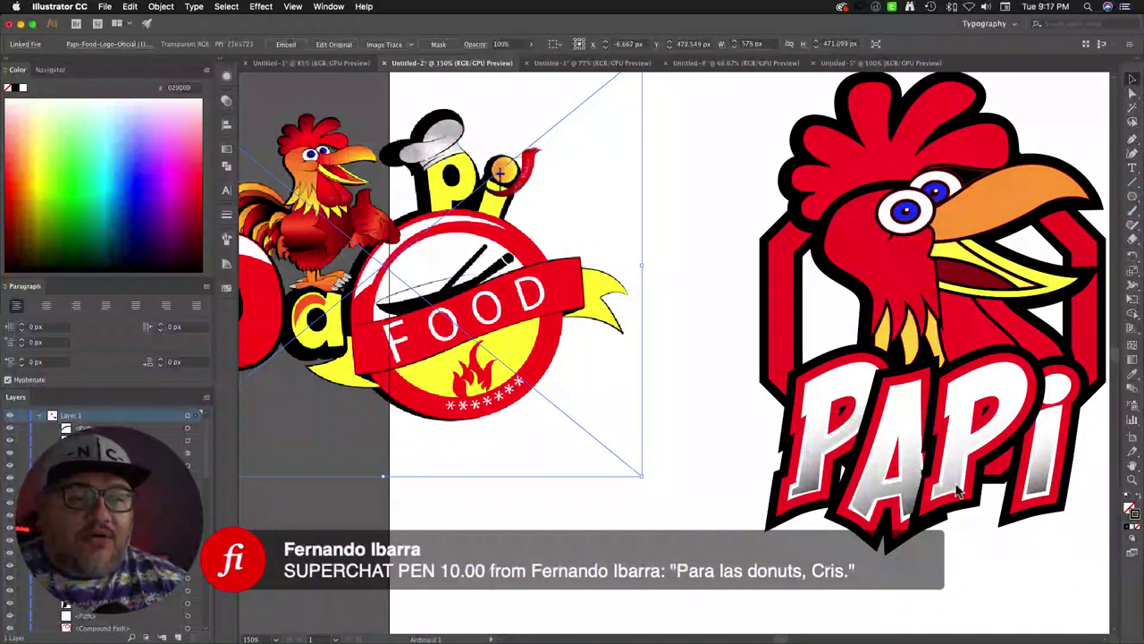
# Step: Select the second P's outline, letter shapes and shading path together and bring them to the front
pyautogui.scroll(-3, 948, 424)
pyautogui.hscroll(3, 947, 425)
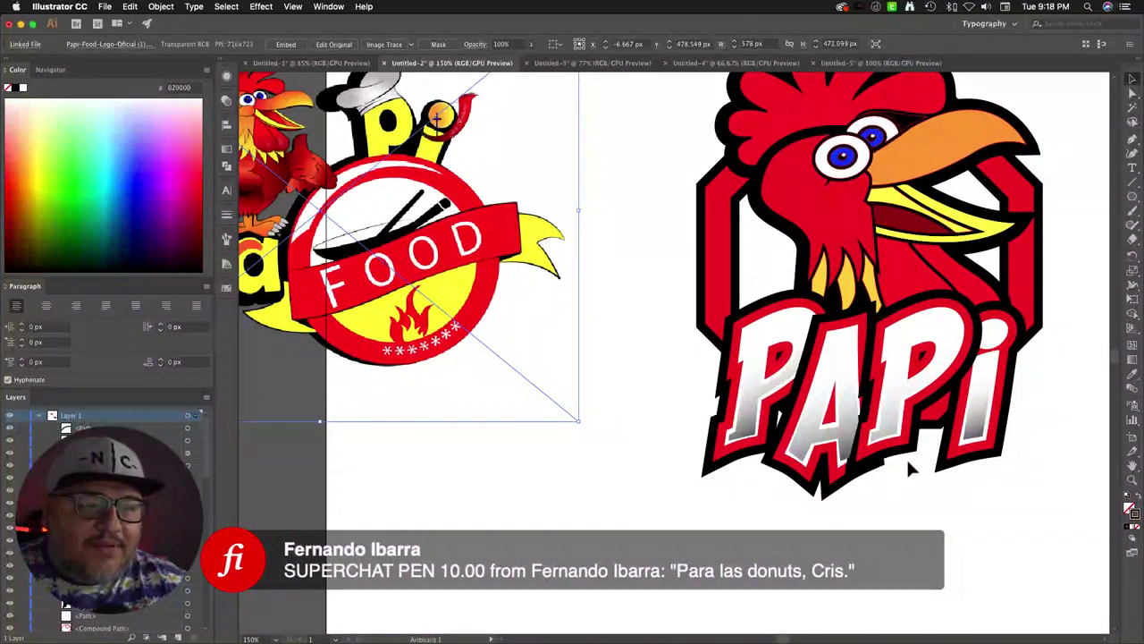
pyautogui.click(906, 457)
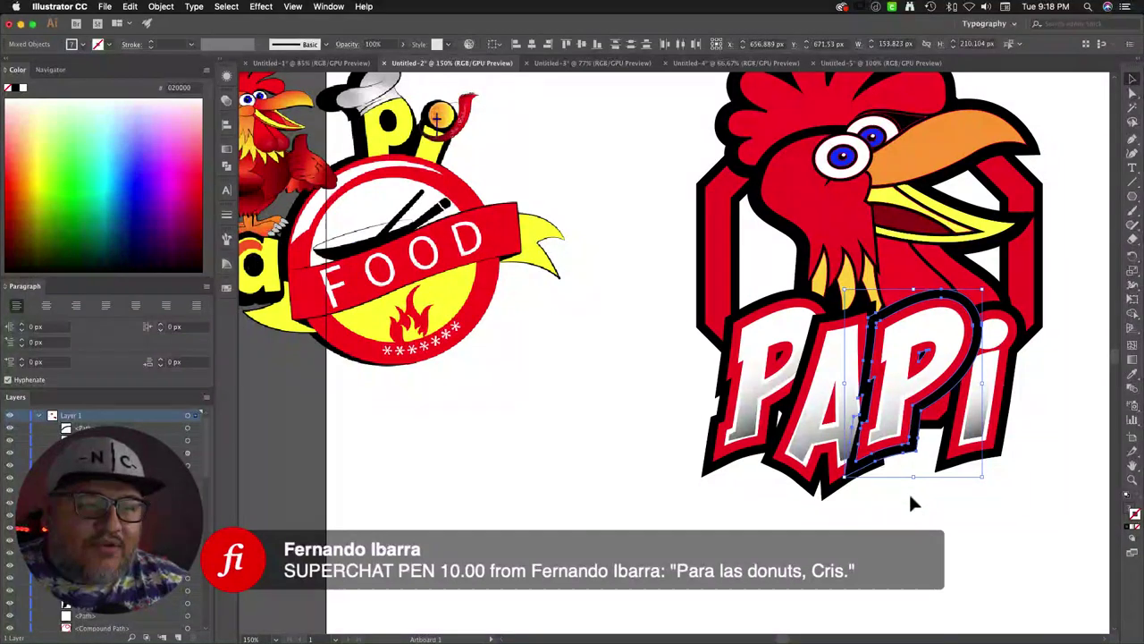
pyautogui.click(897, 438)
pyautogui.rightClick(894, 434)
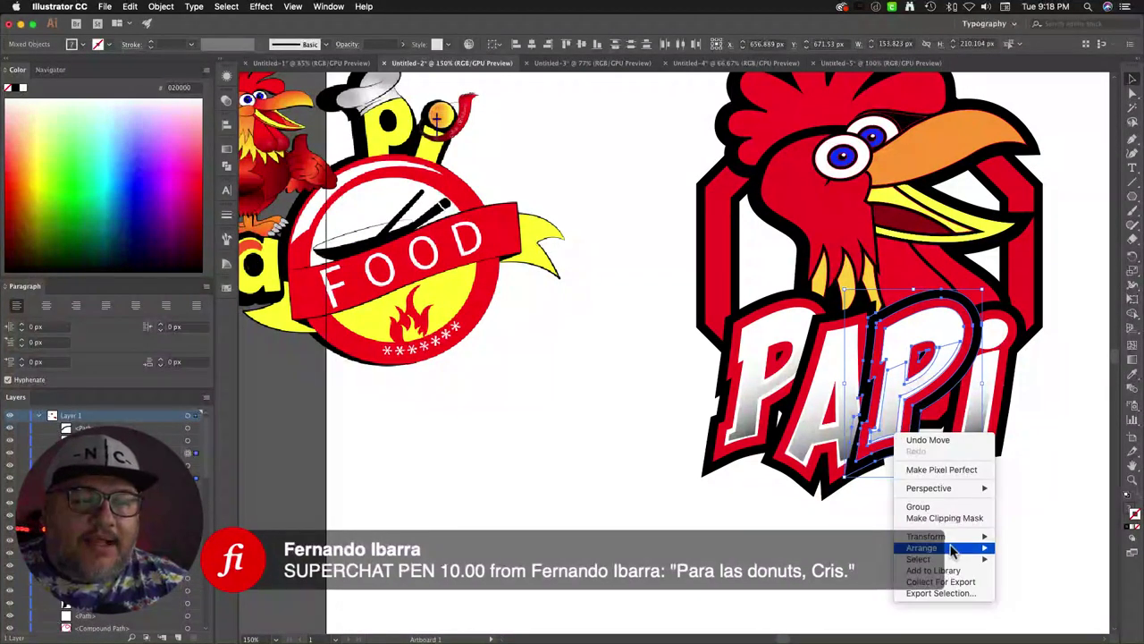
pyautogui.moveTo(948, 547)
pyautogui.click(1016, 548)
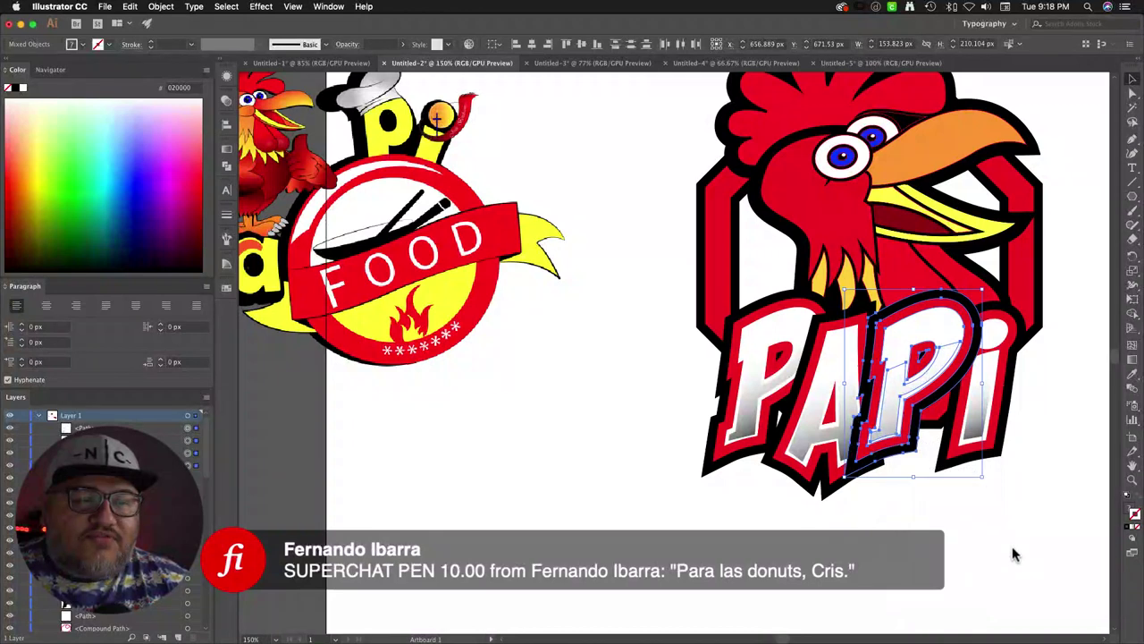
# Step: Examine the finished PAPI rooster emblem up close, including its eye, and compare it zoomed out with the original logos
pyautogui.click(977, 542)
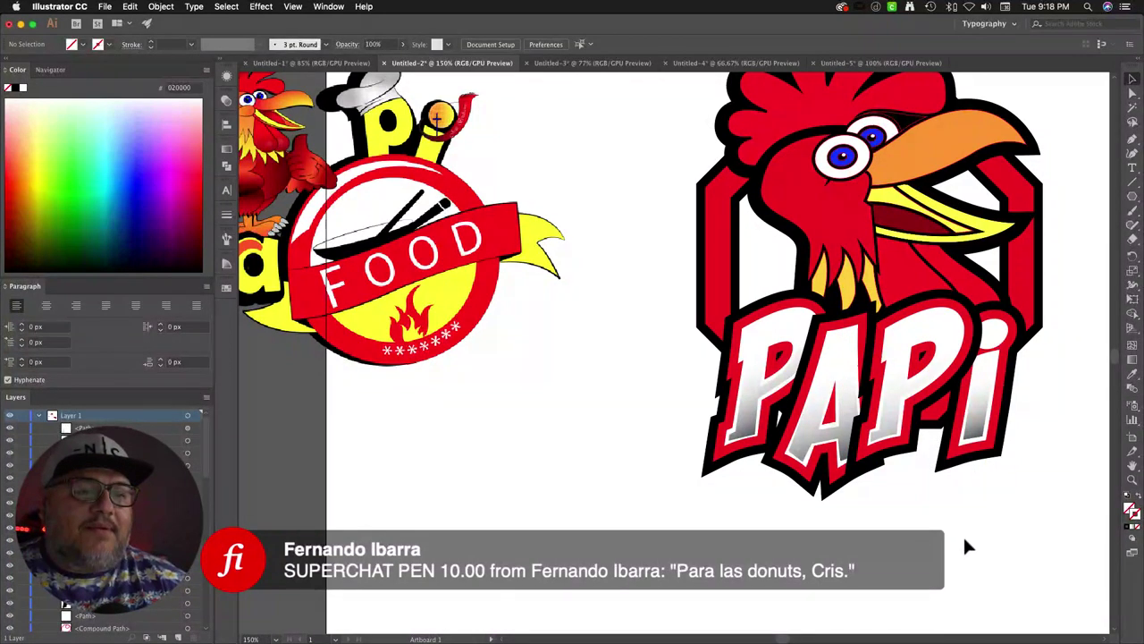
pyautogui.moveTo(968, 532); pyautogui.dragTo(850, 543)
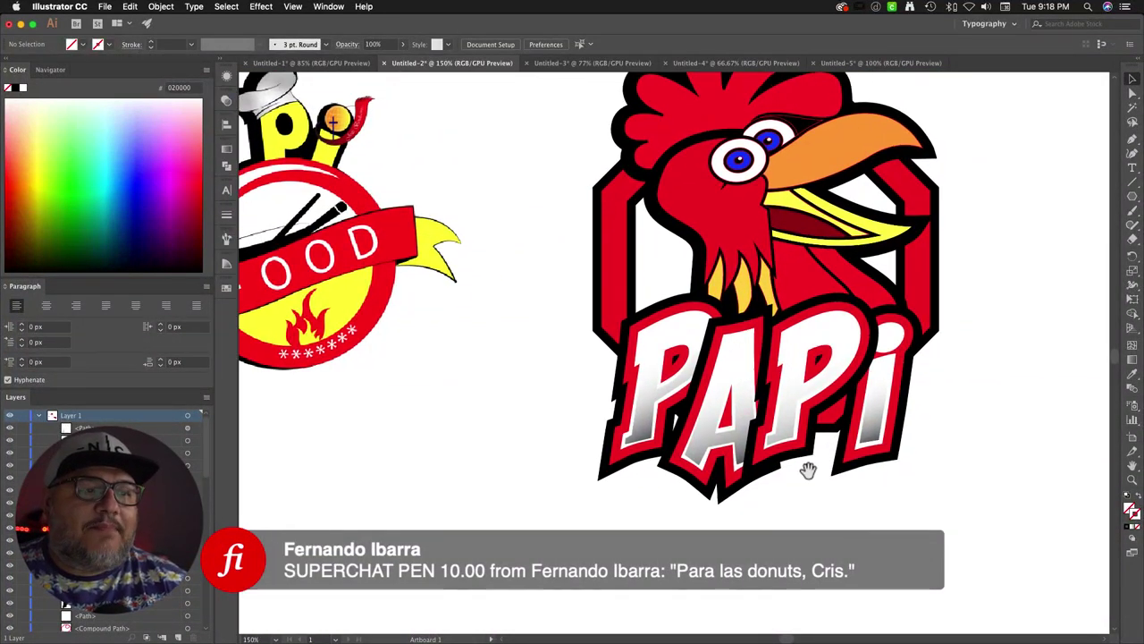
pyautogui.moveTo(807, 472); pyautogui.dragTo(676, 514)
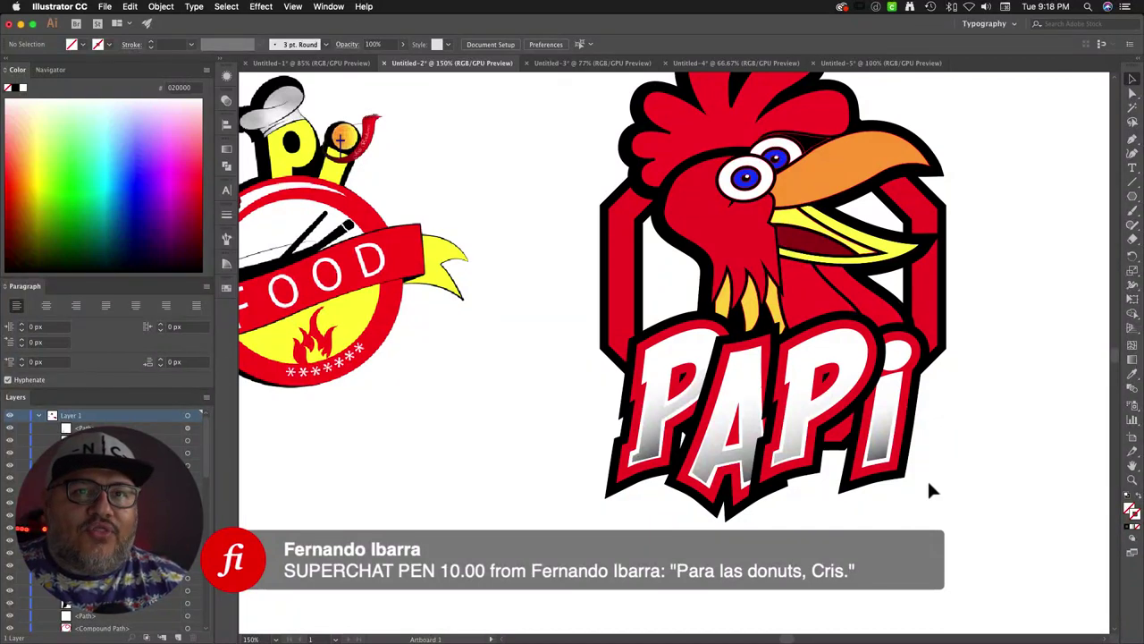
pyautogui.moveTo(871, 343); pyautogui.dragTo(840, 418)
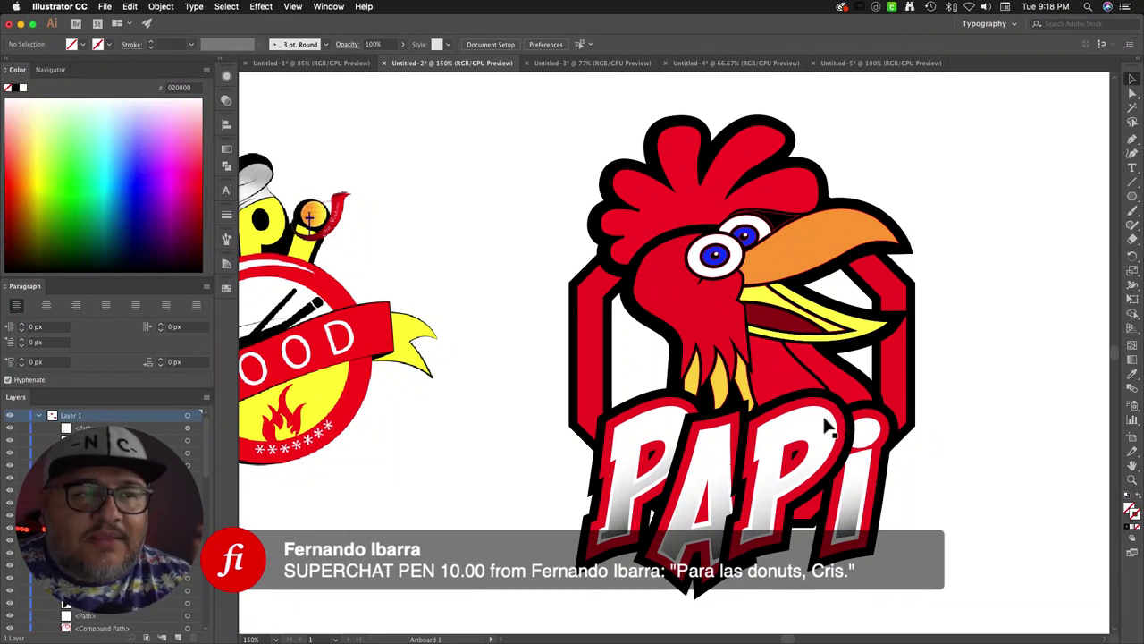
pyautogui.click(714, 256)
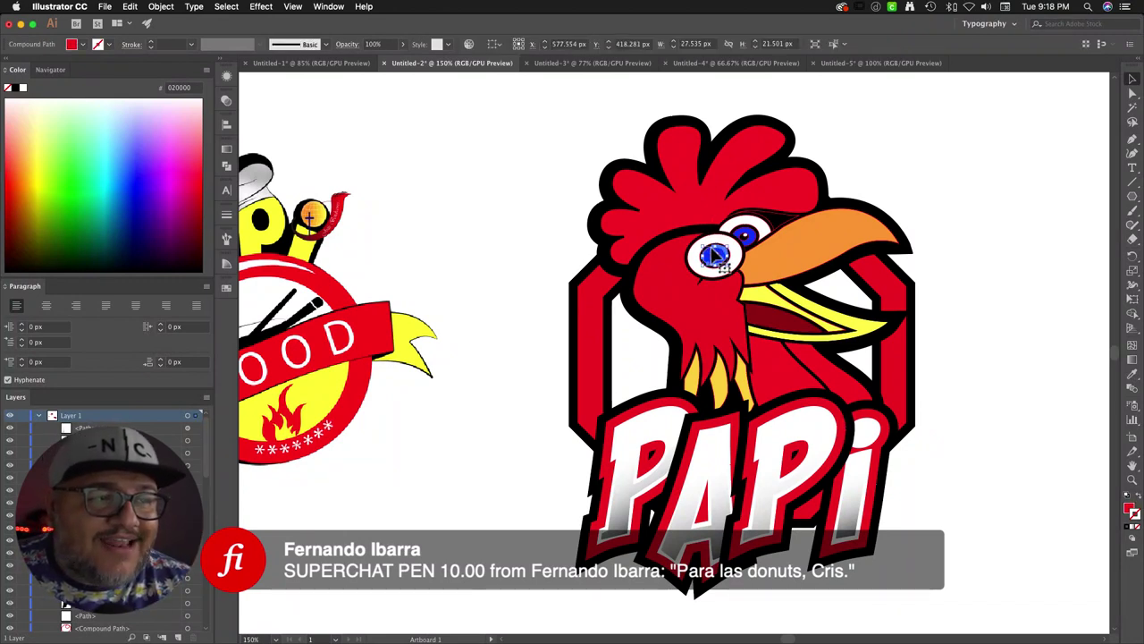
pyautogui.click(953, 270)
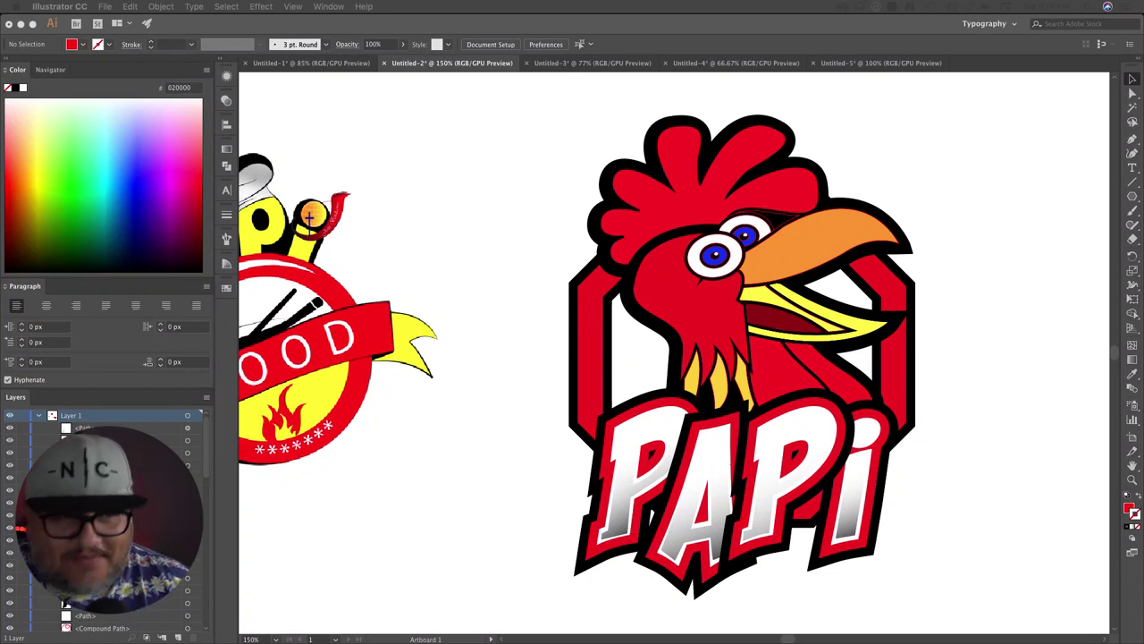
pyautogui.press('super+minus')
pyautogui.press('super+minus')
pyautogui.press('super+minus')
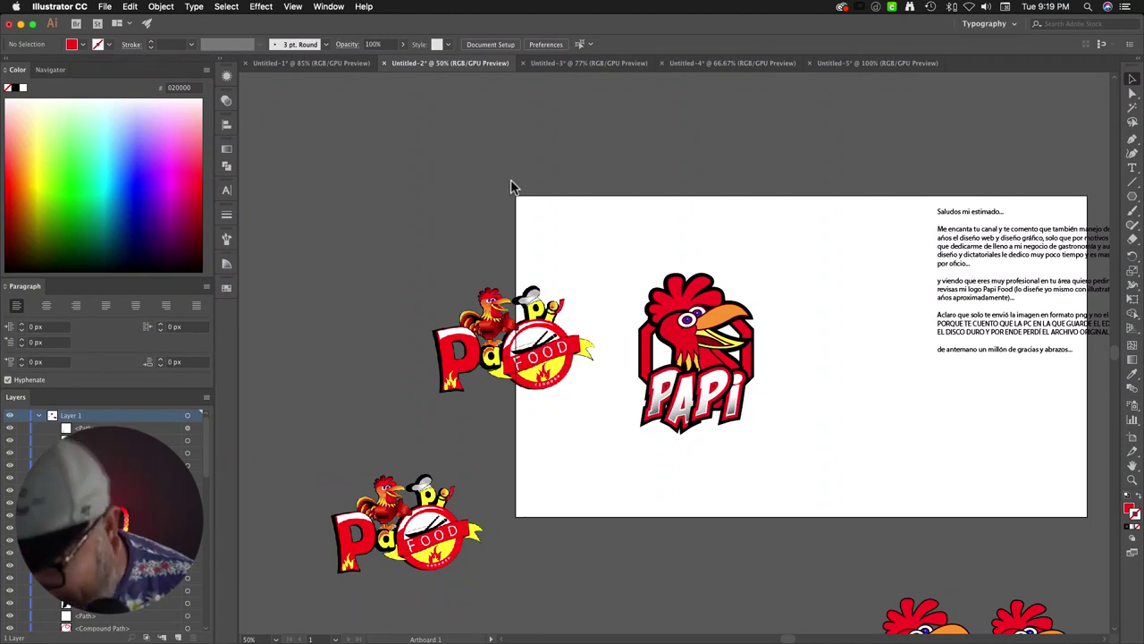
pyautogui.scroll(-3, 509, 186)
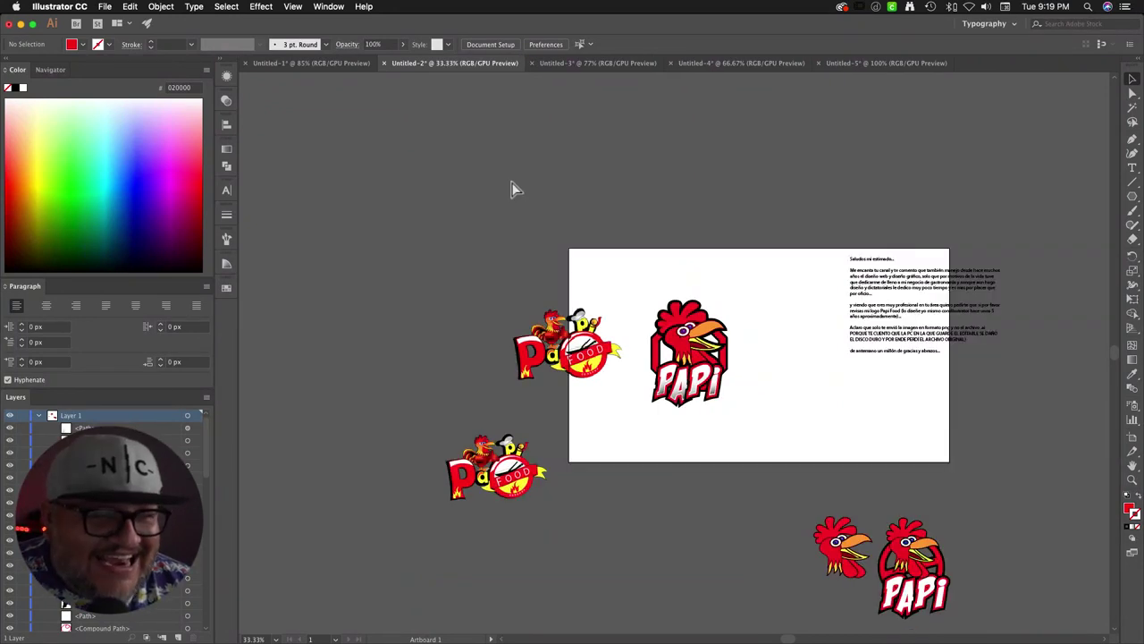
pyautogui.scroll(3, 510, 186)
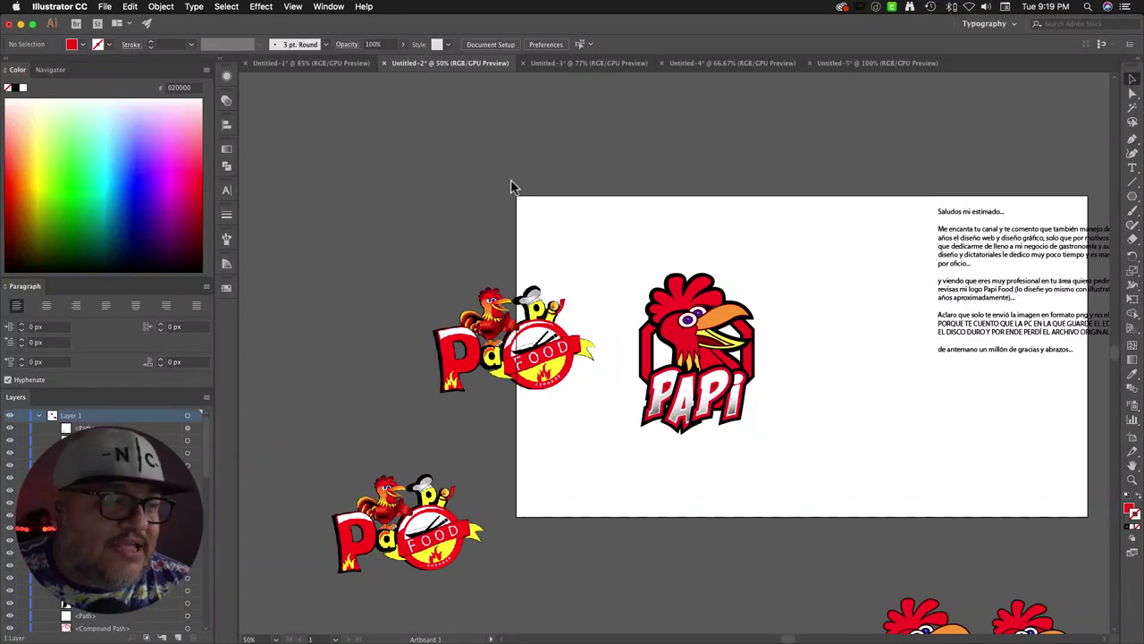
# Step: Select the whole rooster emblem, move it toward the artboard's centre and enlarge it proportionally
pyautogui.moveTo(645, 252); pyautogui.dragTo(787, 447)
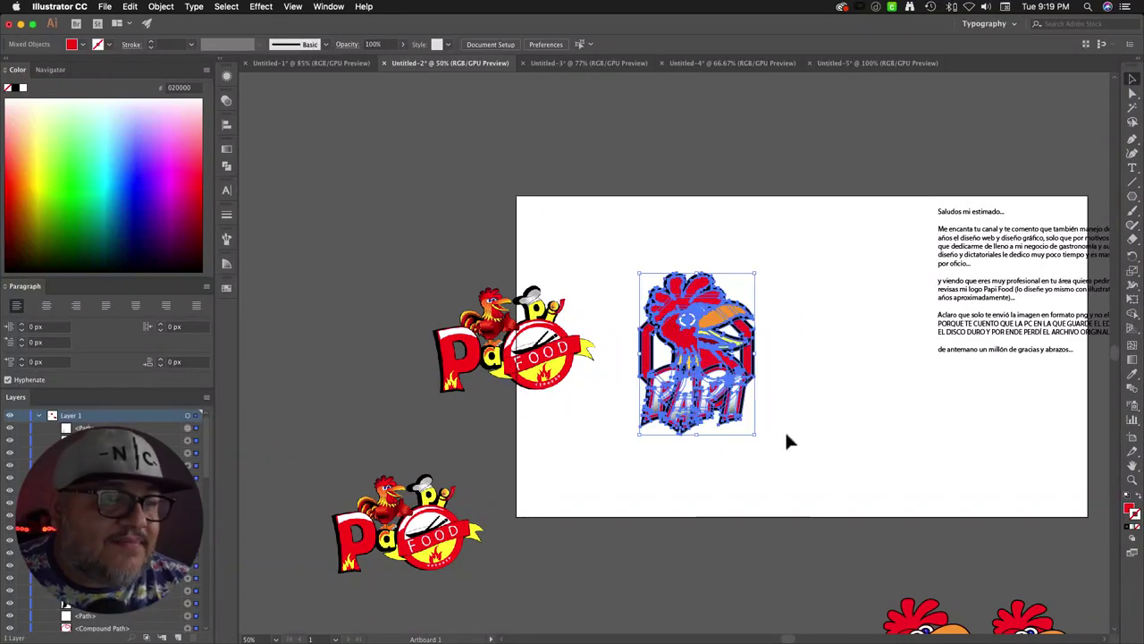
pyautogui.press('super+z')
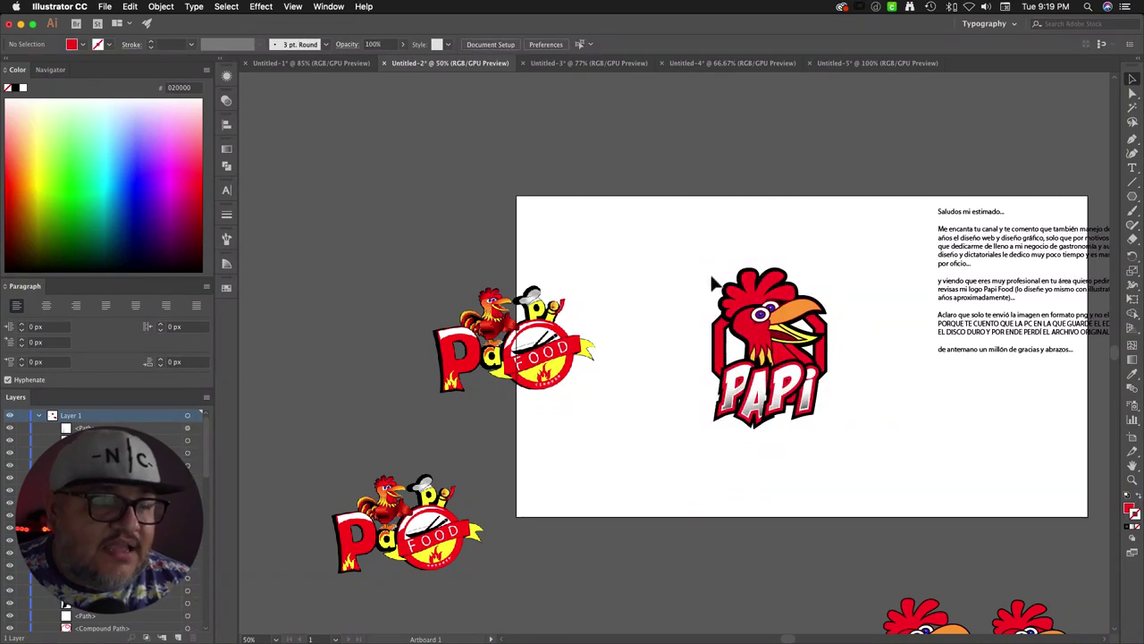
pyautogui.press('super+shift+z')
pyautogui.moveTo(825, 438); pyautogui.dragTo(888, 488)
pyautogui.press('super+z')
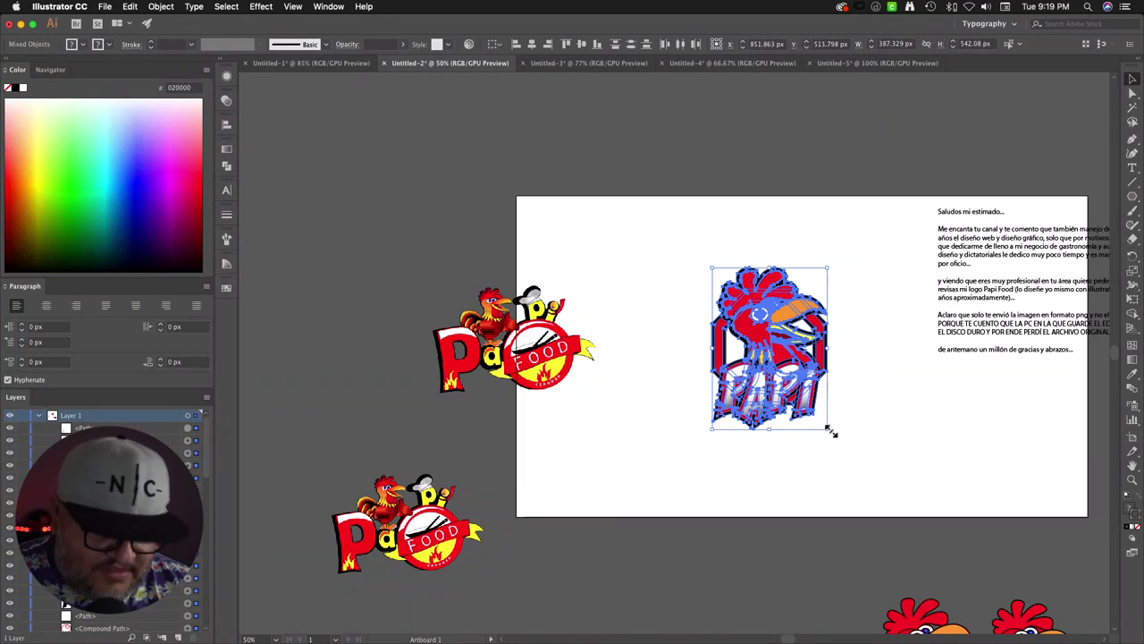
pyautogui.moveTo(826, 430); pyautogui.dragTo(808, 410)
pyautogui.click(899, 437)
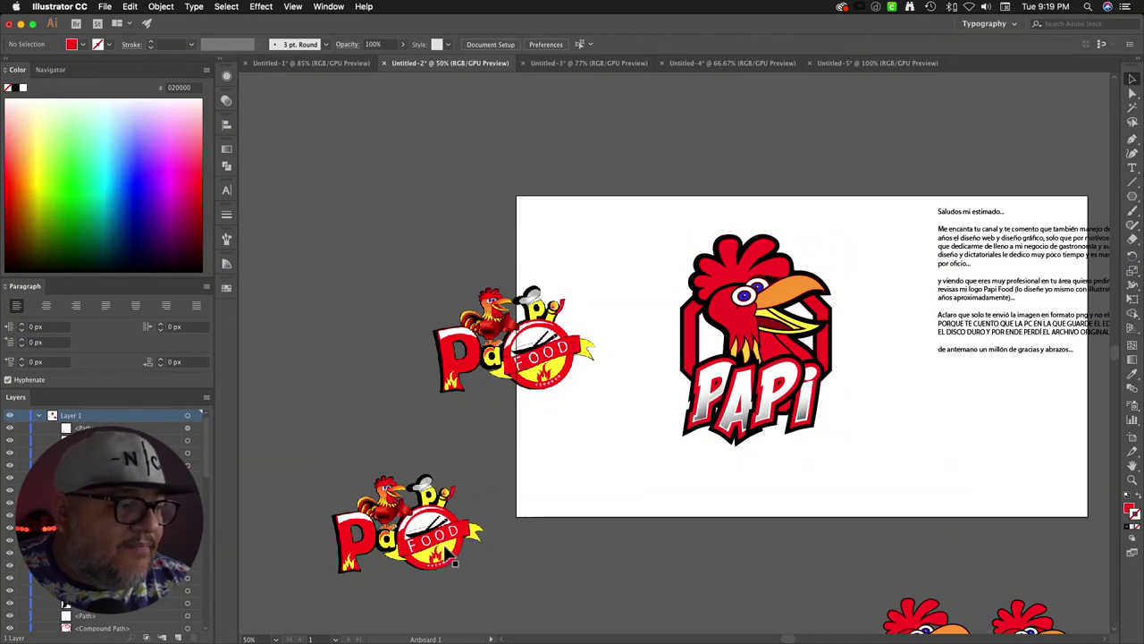
# Step: Move the lower original Papi Food logo slightly up and to the left, keeping it outside the artboard
pyautogui.click(418, 519)
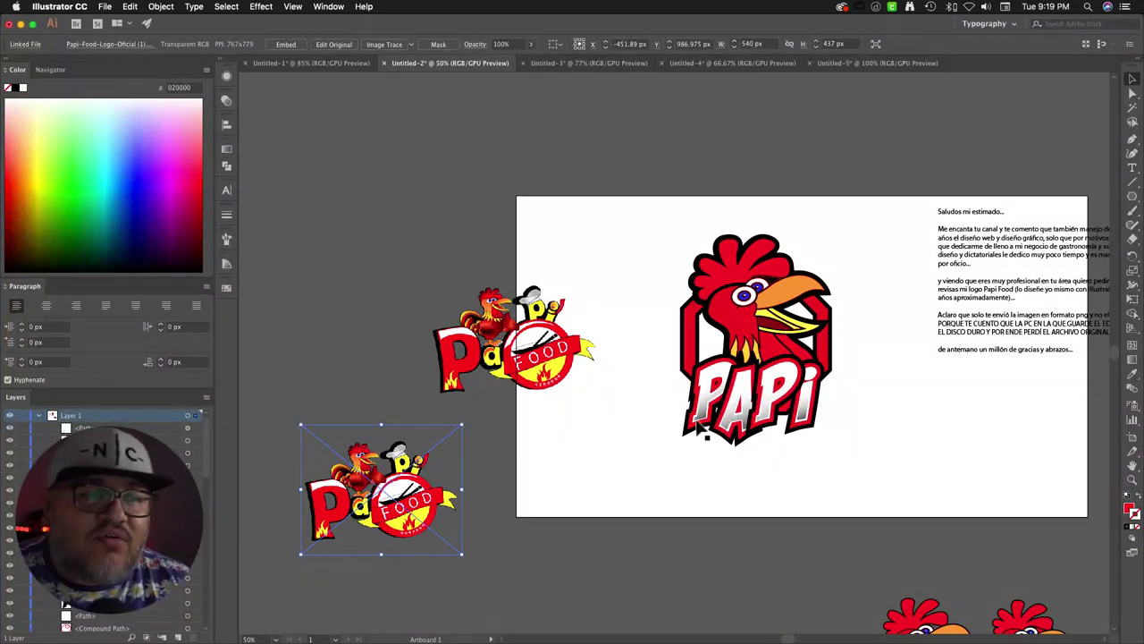
pyautogui.moveTo(634, 234); pyautogui.dragTo(847, 466)
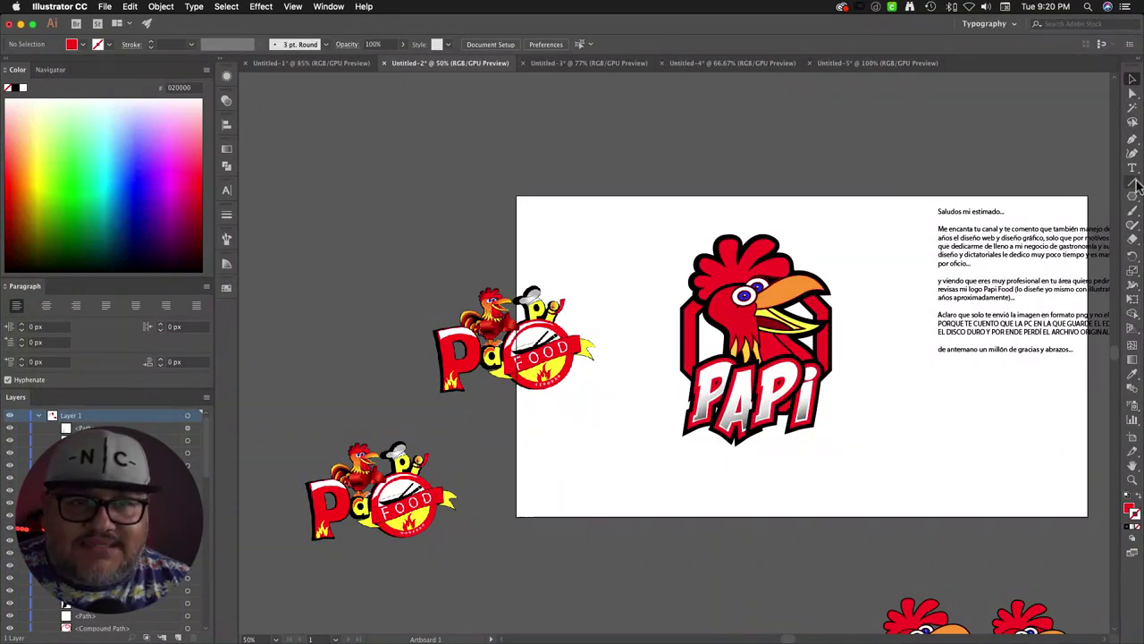